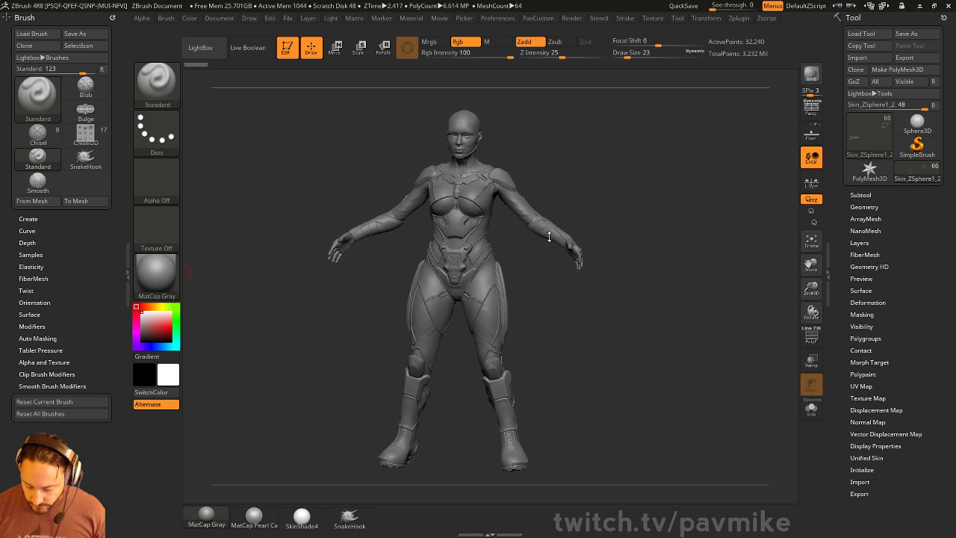
- Reduce the brush draw size to 7 for working on the head
{"action": "left_click_drag", "start_coordinate": [640, 170], "coordinate": [672, 299], "text": "shift"}
{"action": "left_click_drag", "start_coordinate": [662, 128], "coordinate": [640, 388], "text": "alt"}
{"action": "left_click_drag", "start_coordinate": [638, 119], "coordinate": [608, 373], "text": "alt"}
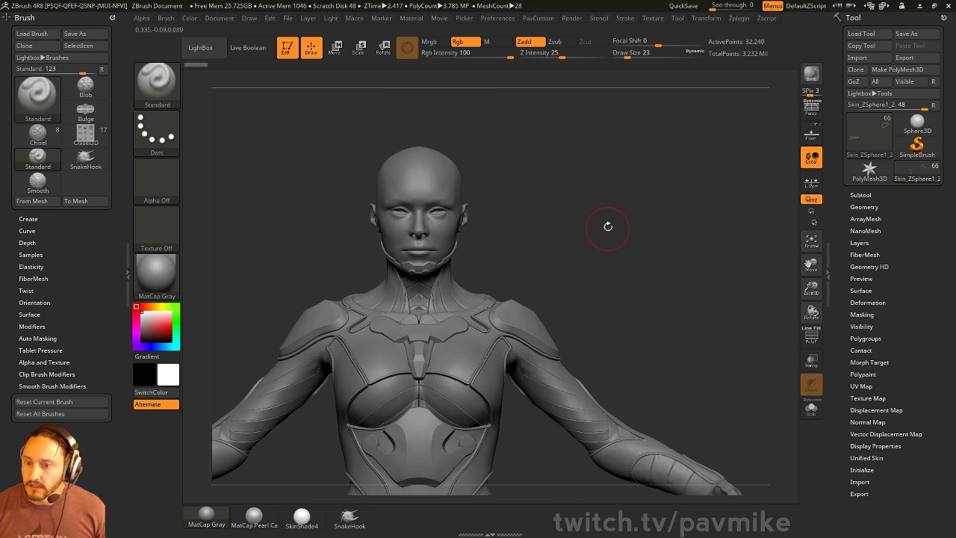
{"action": "key", "text": "s"}
{"action": "left_click", "coordinate": [607, 224]}
{"action": "left_click_drag", "start_coordinate": [629, 218], "coordinate": [443, 242]}
{"action": "type", "text": "s20"}
{"action": "key", "text": "Return"}
{"action": "key", "text": "s"}
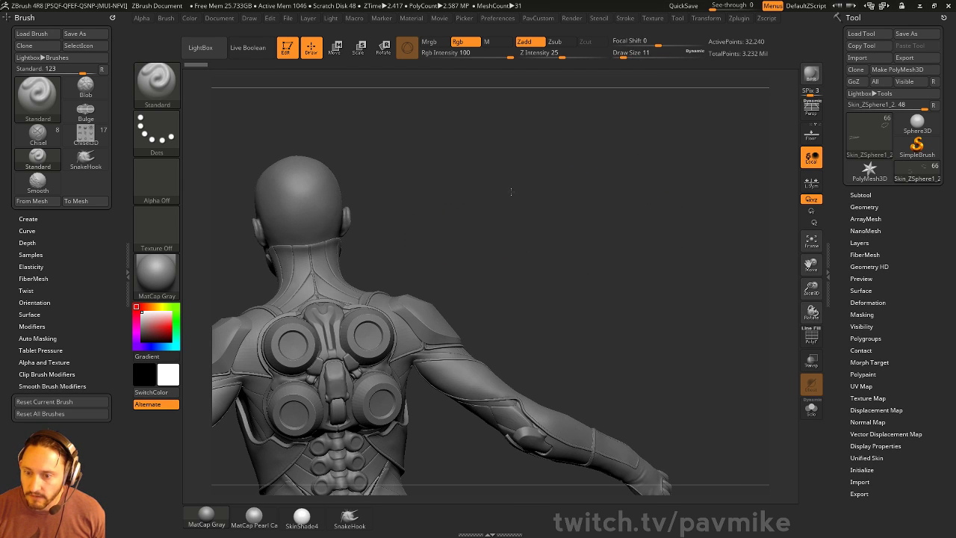
{"action": "mouse_move", "coordinate": [510, 192]}
{"action": "left_mouse_down"}
{"action": "mouse_move", "coordinate": [655, 160]}
{"action": "mouse_move", "coordinate": [686, 131]}
{"action": "mouse_move", "coordinate": [656, 234]}
{"action": "mouse_move", "coordinate": [515, 246]}
{"action": "left_mouse_up"}
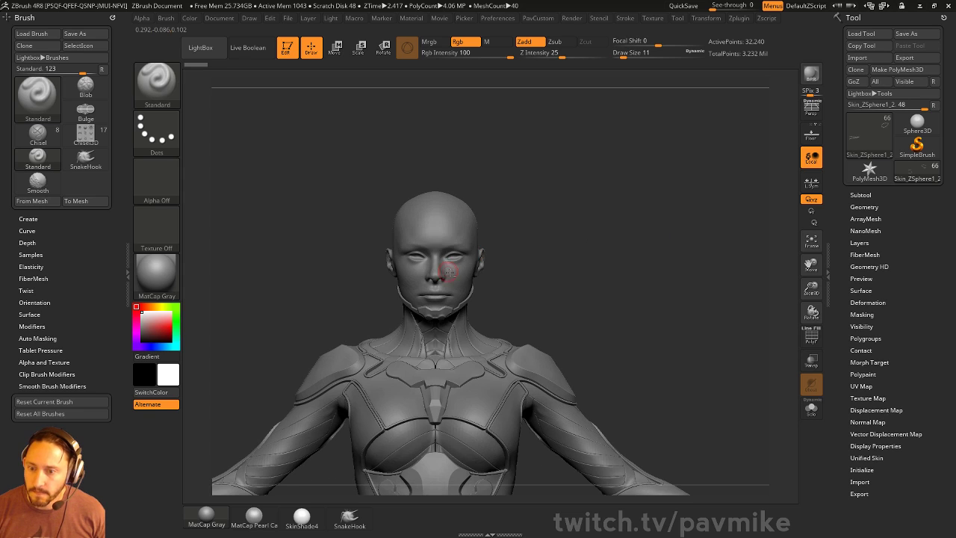
{"action": "key", "text": "s"}
{"action": "left_click_drag", "start_coordinate": [464, 275], "coordinate": [452, 277]}
{"action": "mouse_move", "coordinate": [610, 298]}
{"action": "left_mouse_down", "text": "alt"}
{"action": "mouse_move", "coordinate": [583, 200]}
{"action": "mouse_move", "coordinate": [523, 207]}
{"action": "mouse_move", "coordinate": [590, 256]}
{"action": "left_mouse_up", "text": "alt"}
{"action": "left_click_drag", "start_coordinate": [590, 256], "coordinate": [638, 449], "text": "alt"}
{"action": "key", "text": "s"}
{"action": "left_click_drag", "start_coordinate": [530, 276], "coordinate": [513, 277]}
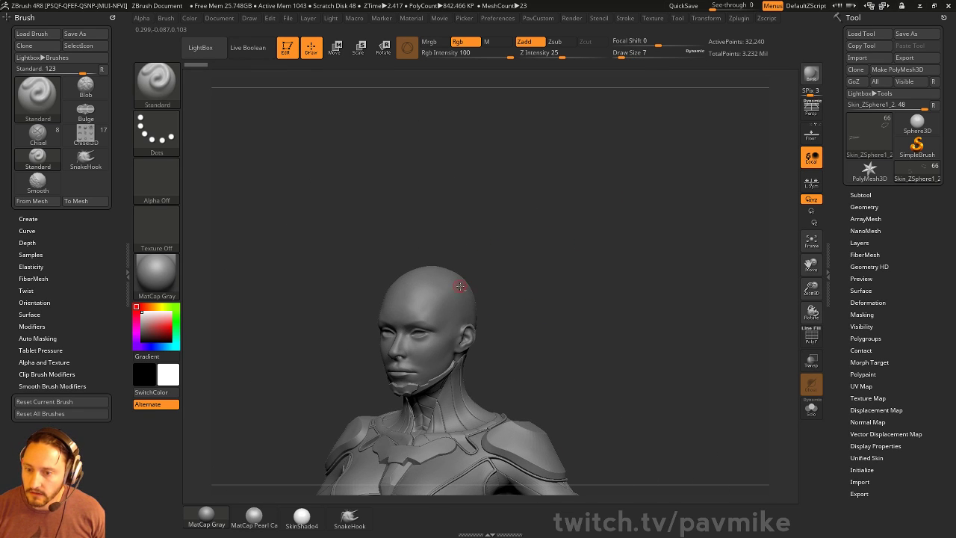
- Make the bald head the active subtool and duplicate it
{"action": "left_click", "coordinate": [459, 285], "text": "alt"}
{"action": "left_click_drag", "start_coordinate": [661, 306], "coordinate": [642, 236], "text": "alt"}
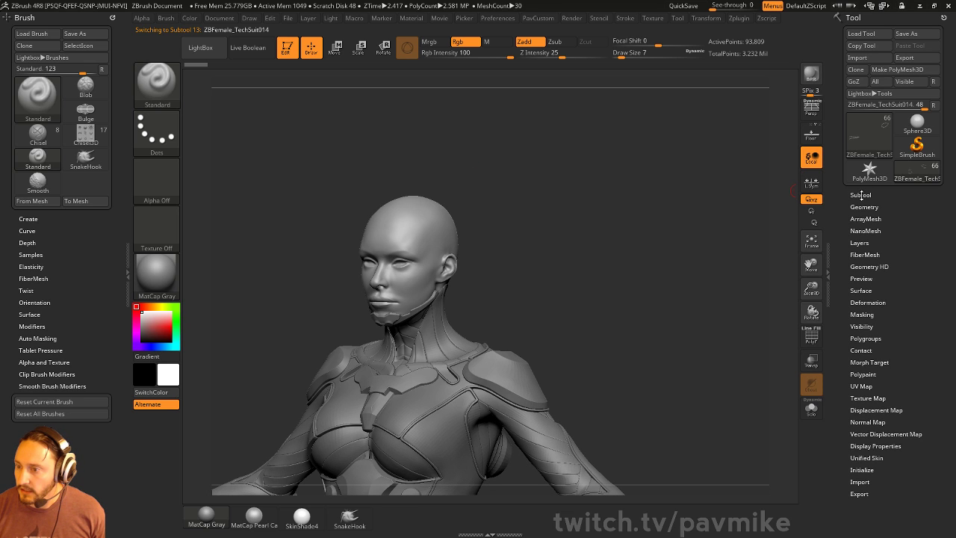
{"action": "left_click", "coordinate": [860, 194]}
{"action": "scroll", "coordinate": [883, 455], "scroll_direction": "down", "scroll_amount": 1}
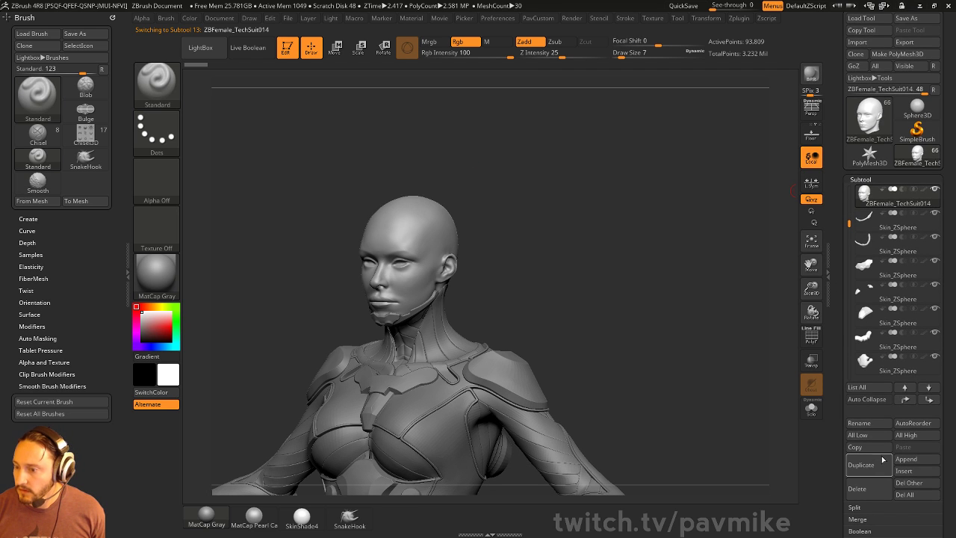
{"action": "left_click", "coordinate": [883, 458]}
- Display the wireframe on the duplicated head and delete its lower subdivision levels
{"action": "left_click", "coordinate": [812, 336]}
{"action": "left_click_drag", "start_coordinate": [614, 246], "coordinate": [632, 275]}
{"action": "left_click_drag", "start_coordinate": [837, 317], "coordinate": [841, 190]}
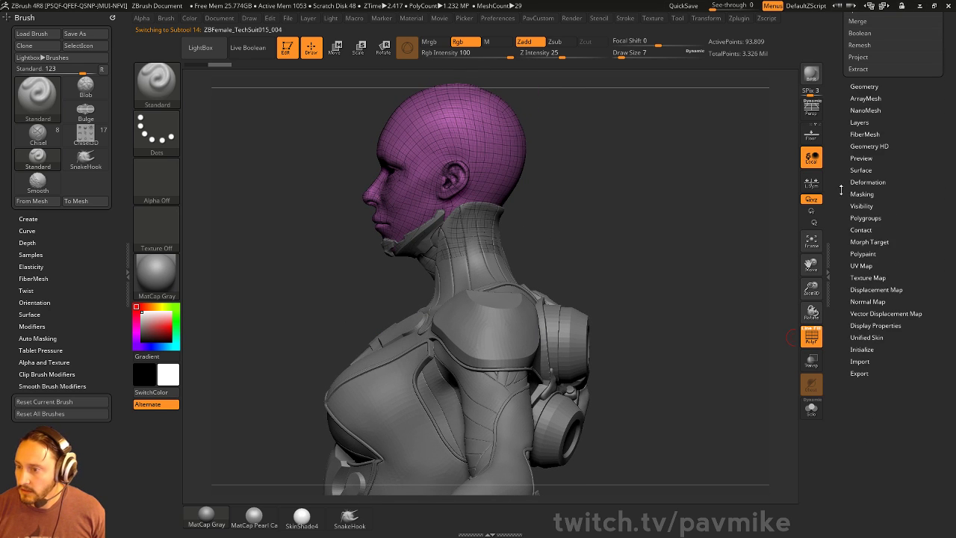
{"action": "left_click", "coordinate": [866, 90]}
{"action": "left_click_drag", "start_coordinate": [870, 114], "coordinate": [849, 114]}
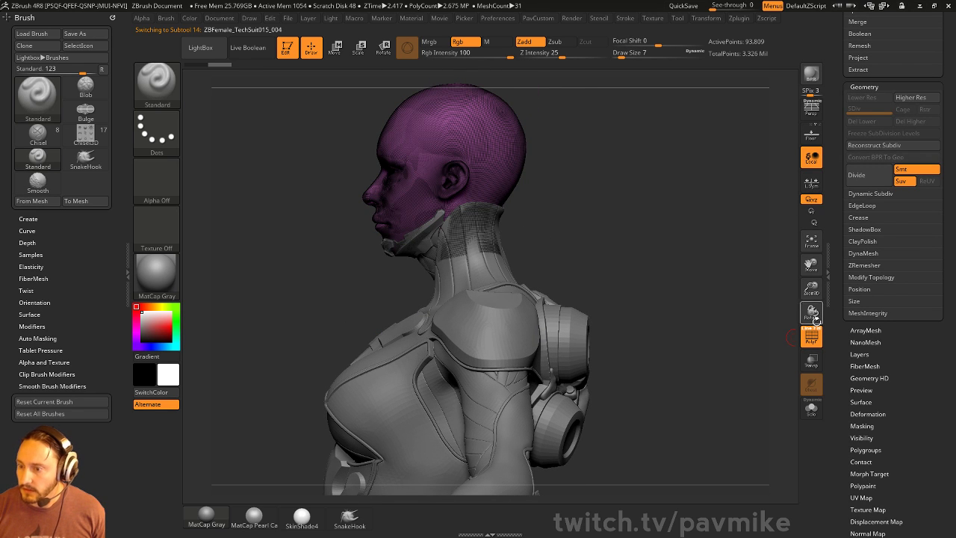
- Isolate the duplicated head and choose the SliceCurve brush
{"action": "left_click", "coordinate": [811, 408]}
{"action": "key", "text": "ctrl+shift"}
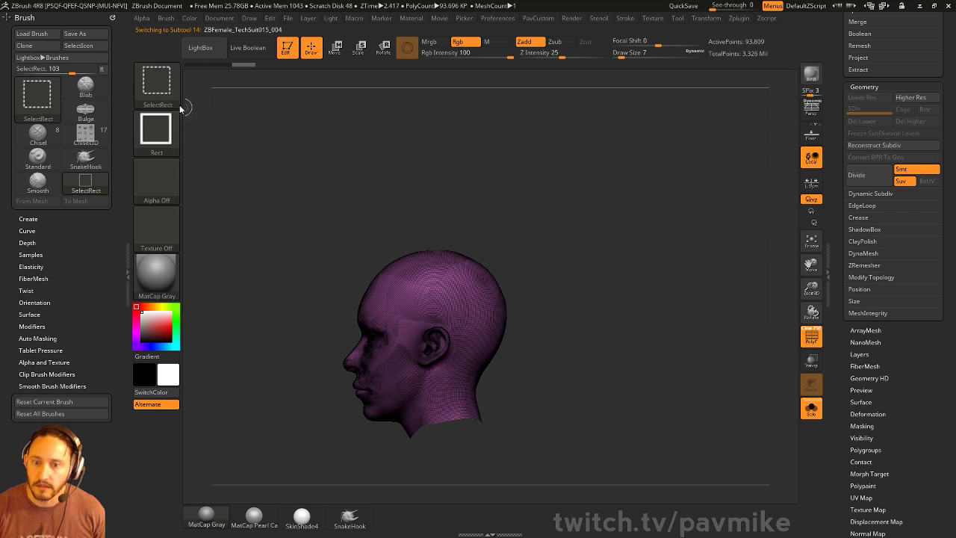
{"action": "left_click", "coordinate": [165, 75], "text": "ctrl+shift"}
{"action": "left_click", "coordinate": [580, 142], "text": "ctrl+shift"}
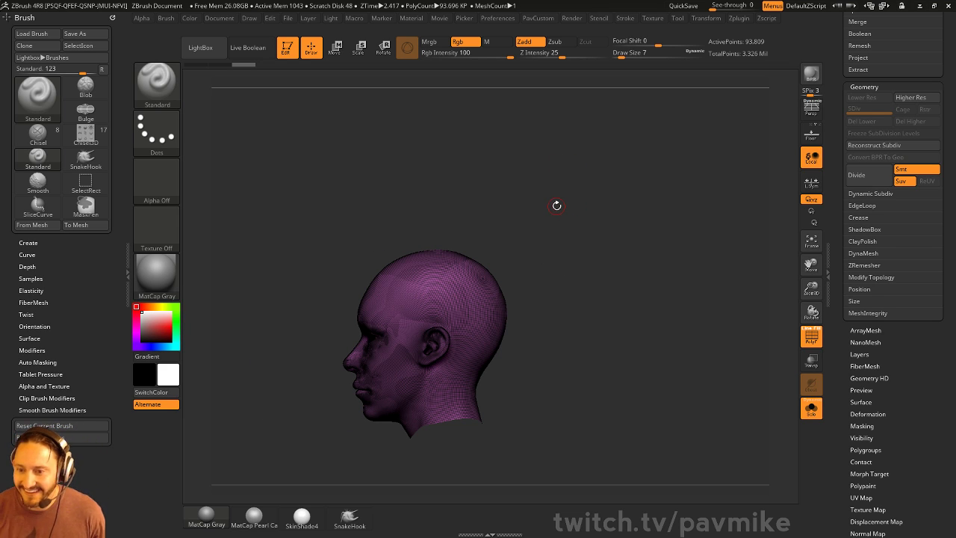
- Bring the body back and slice the duplicated head along a curve from the crown down in front of the ear
{"action": "left_click_drag", "start_coordinate": [556, 206], "coordinate": [616, 437]}
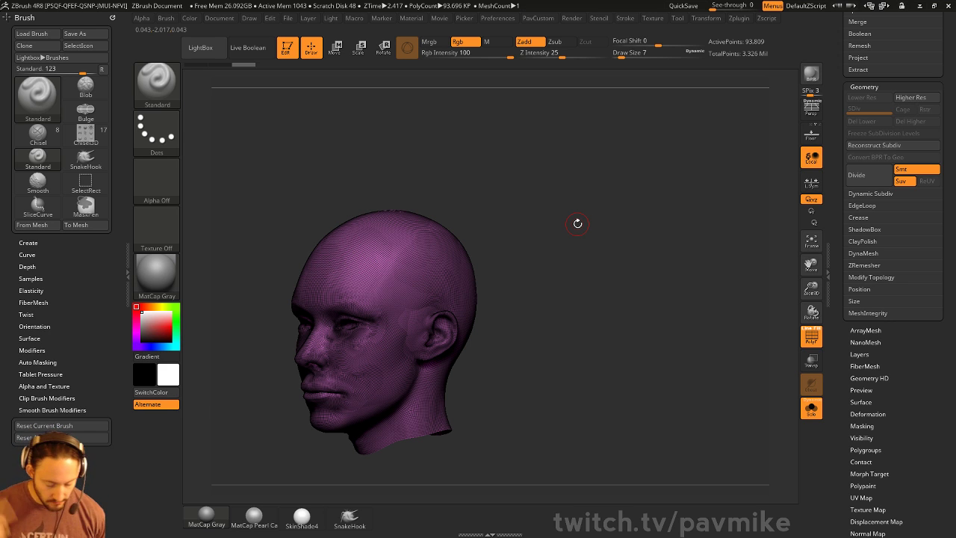
{"action": "left_click_drag", "start_coordinate": [555, 184], "coordinate": [605, 199]}
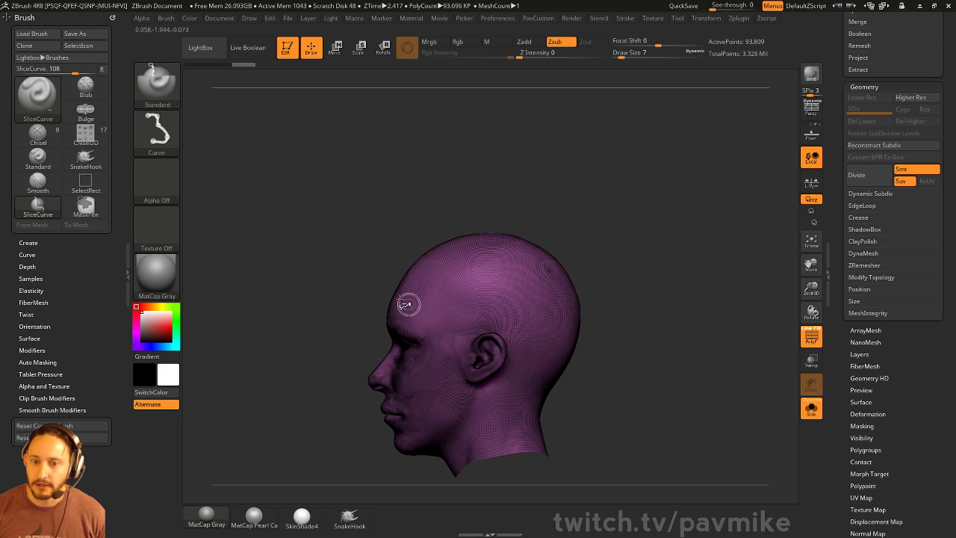
{"action": "left_click_drag", "start_coordinate": [679, 283], "coordinate": [658, 252], "text": "alt"}
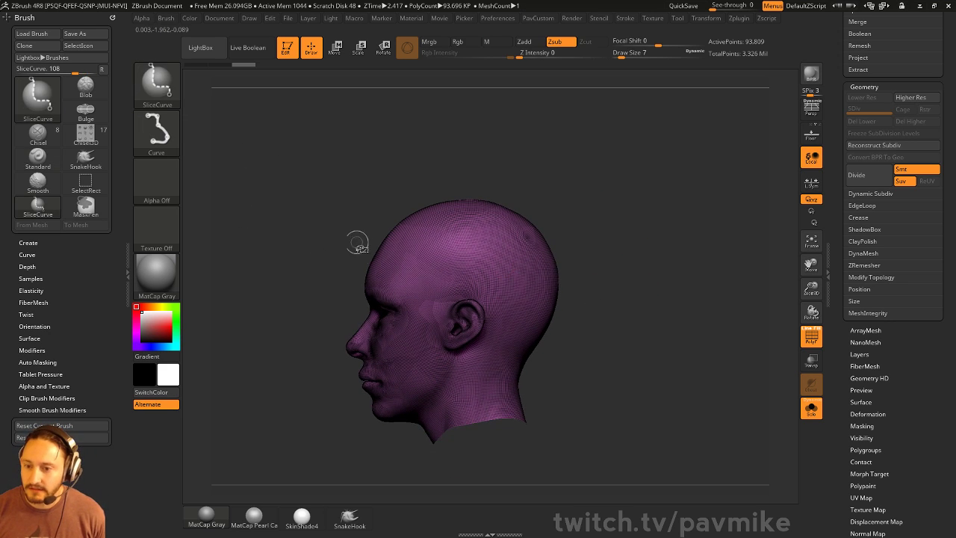
{"action": "left_click_drag", "start_coordinate": [623, 288], "coordinate": [687, 293]}
{"action": "left_click", "coordinate": [810, 408]}
{"action": "mouse_move", "coordinate": [574, 216]}
{"action": "left_mouse_down", "text": "alt"}
{"action": "mouse_move", "coordinate": [613, 200]}
{"action": "mouse_move", "coordinate": [619, 181]}
{"action": "left_mouse_up", "text": "alt"}
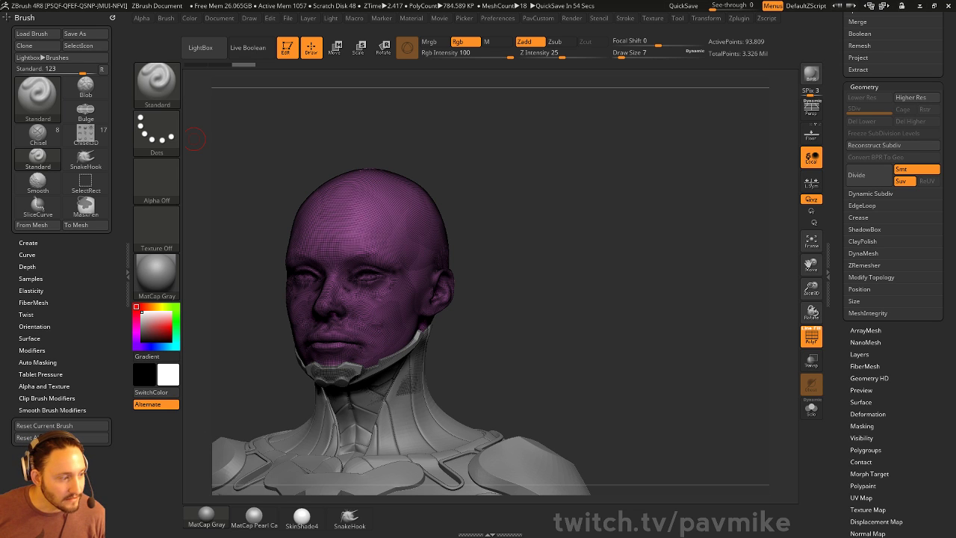
{"action": "mouse_move", "coordinate": [530, 183]}
{"action": "left_mouse_down"}
{"action": "mouse_move", "coordinate": [659, 130]}
{"action": "mouse_move", "coordinate": [385, 150]}
{"action": "mouse_move", "coordinate": [386, 206]}
{"action": "mouse_move", "coordinate": [409, 254]}
{"action": "mouse_move", "coordinate": [431, 252]}
{"action": "mouse_move", "coordinate": [388, 212]}
{"action": "mouse_move", "coordinate": [426, 351]}
{"action": "mouse_move", "coordinate": [433, 418]}
{"action": "left_mouse_up"}
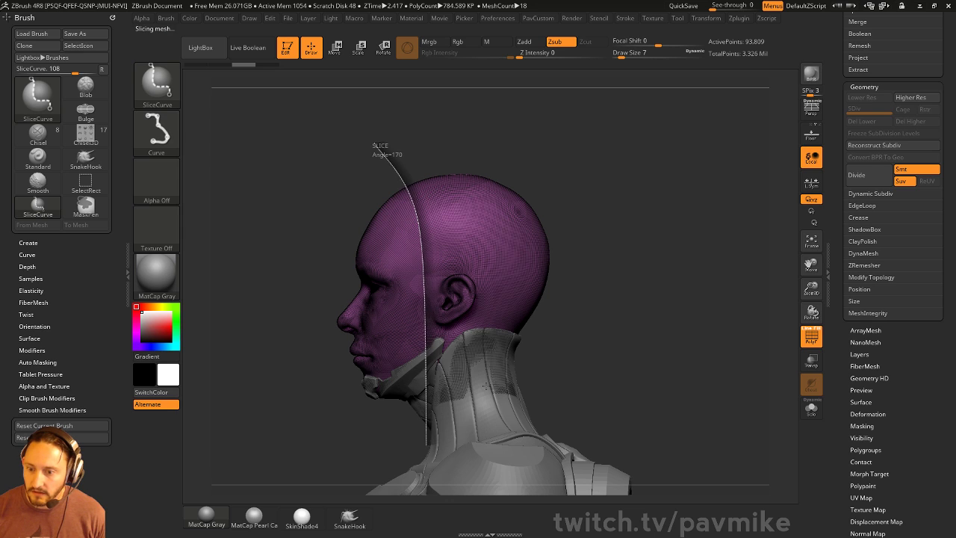
{"action": "left_click_drag", "start_coordinate": [619, 256], "coordinate": [642, 268]}
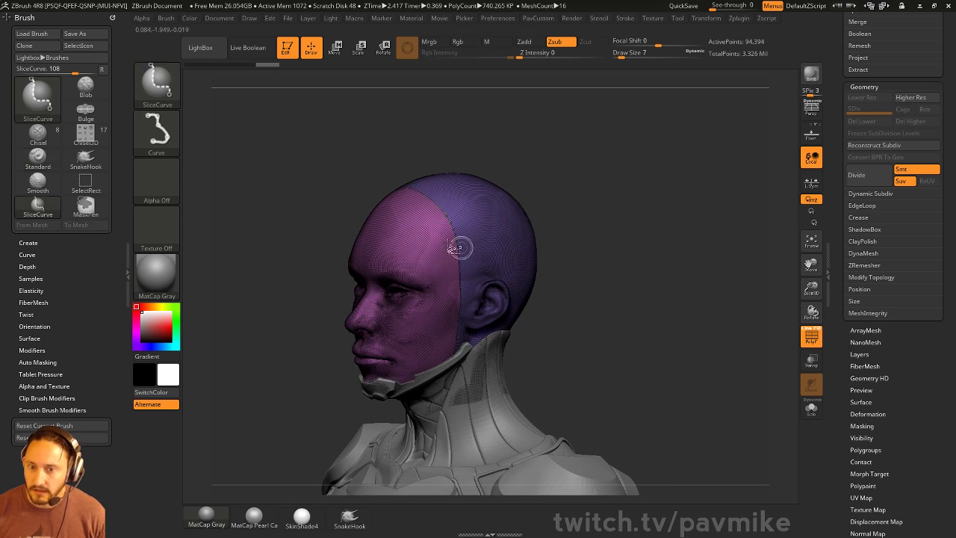
- Isolate the back-of-head polygroup with SelectRect and delete the hidden face geometry
{"action": "left_click", "coordinate": [159, 83], "text": "ctrl+shift"}
{"action": "left_click", "coordinate": [495, 148], "text": "ctrl+shift"}
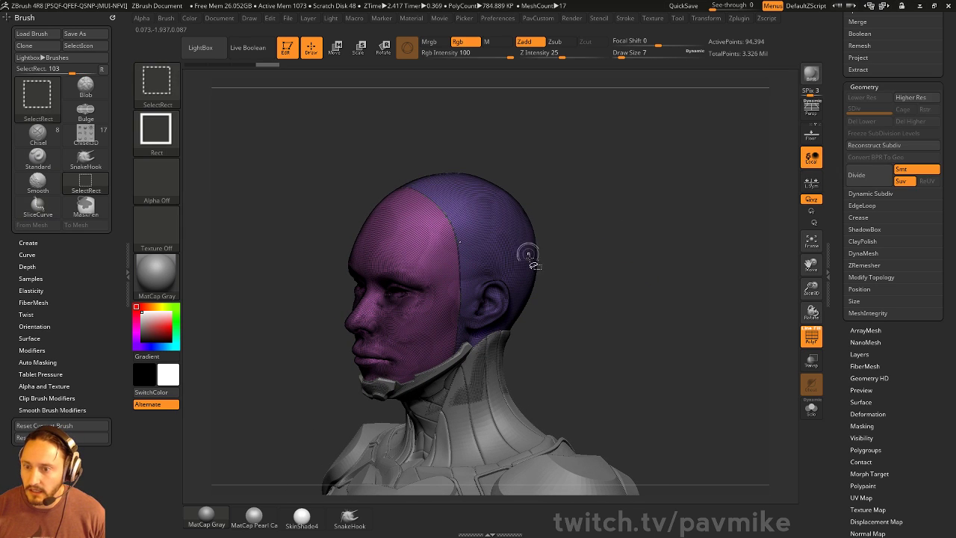
{"action": "left_click", "coordinate": [527, 256], "text": "ctrl+shift"}
{"action": "left_click_drag", "start_coordinate": [654, 258], "coordinate": [662, 257]}
{"action": "key", "text": "space"}
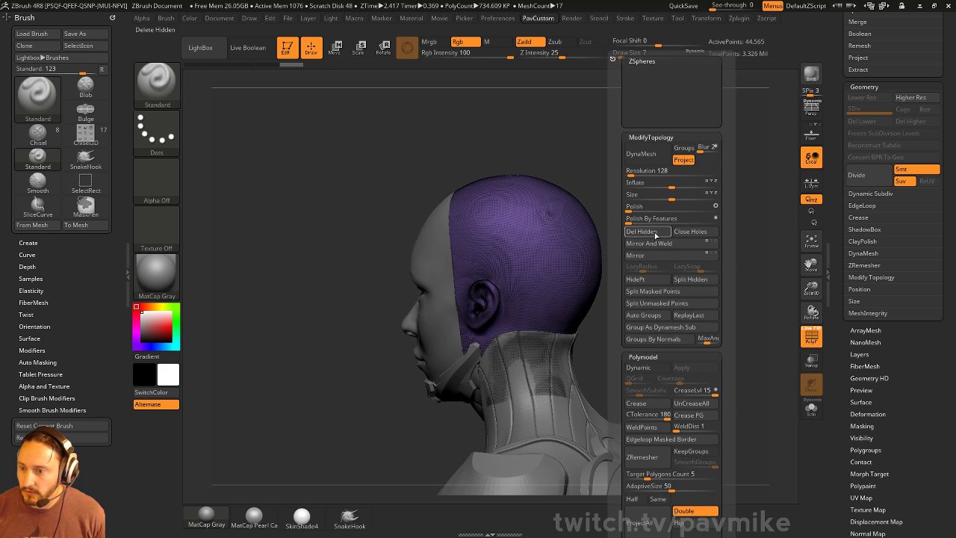
- ZRemesh the back-of-head shell twice at Half polygon count with AdaptiveSize 0
{"action": "left_click_drag", "start_coordinate": [687, 204], "coordinate": [850, 315]}
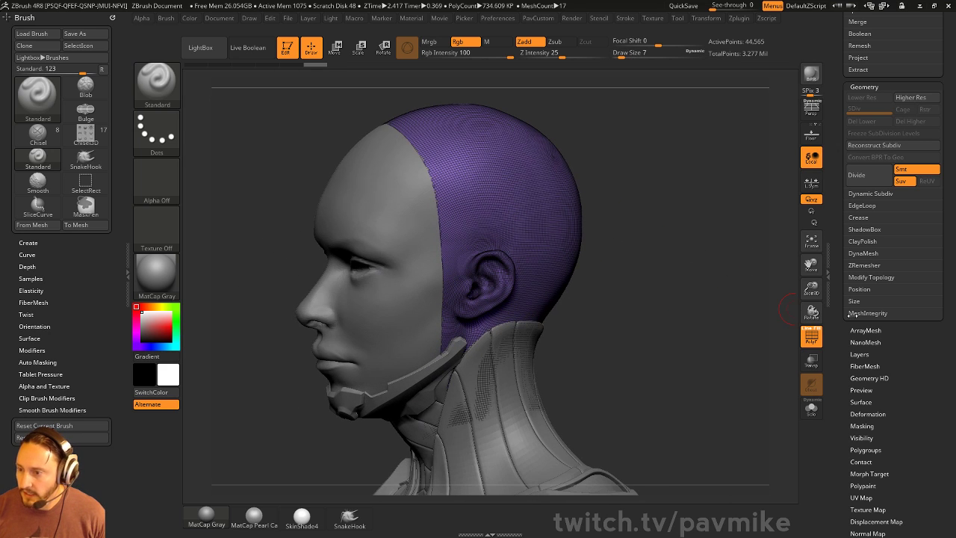
{"action": "left_click_drag", "start_coordinate": [841, 263], "coordinate": [843, 314]}
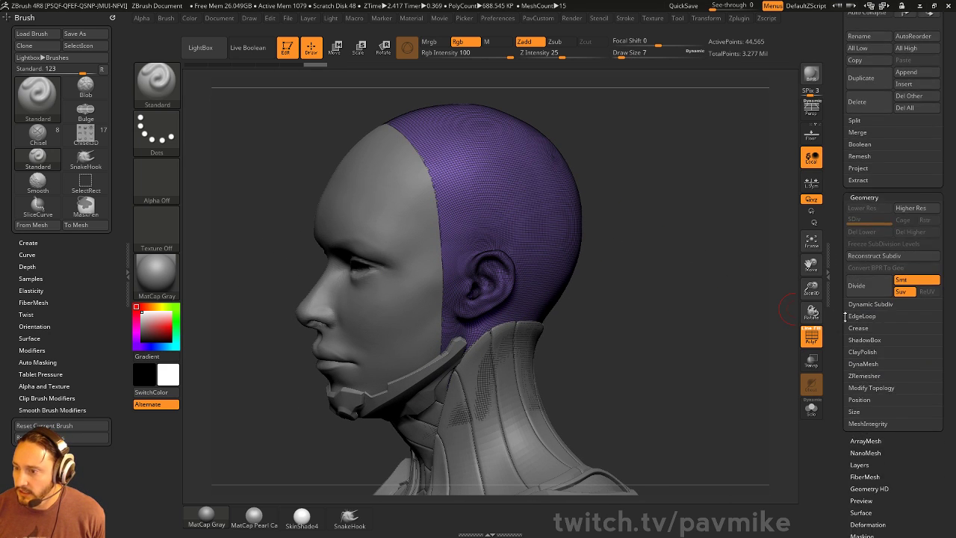
{"action": "left_click", "coordinate": [863, 375]}
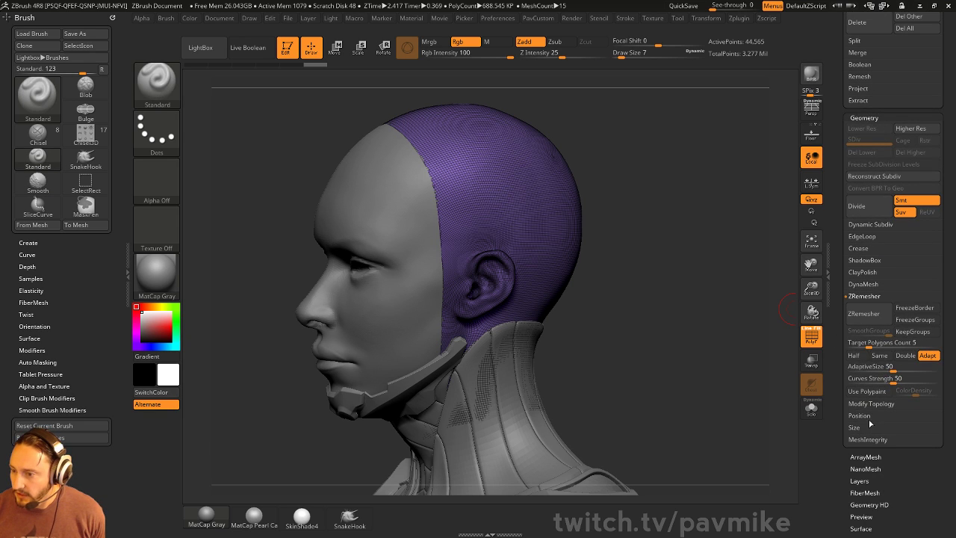
{"action": "left_click", "coordinate": [857, 357]}
{"action": "left_click", "coordinate": [850, 368]}
{"action": "left_click", "coordinate": [867, 316]}
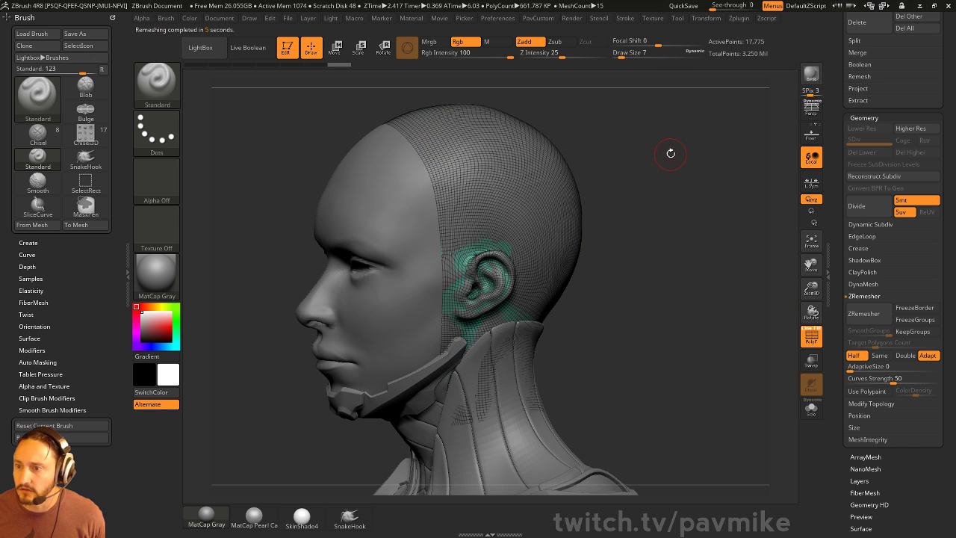
{"action": "left_click_drag", "start_coordinate": [672, 153], "coordinate": [472, 150]}
{"action": "left_click", "coordinate": [863, 313]}
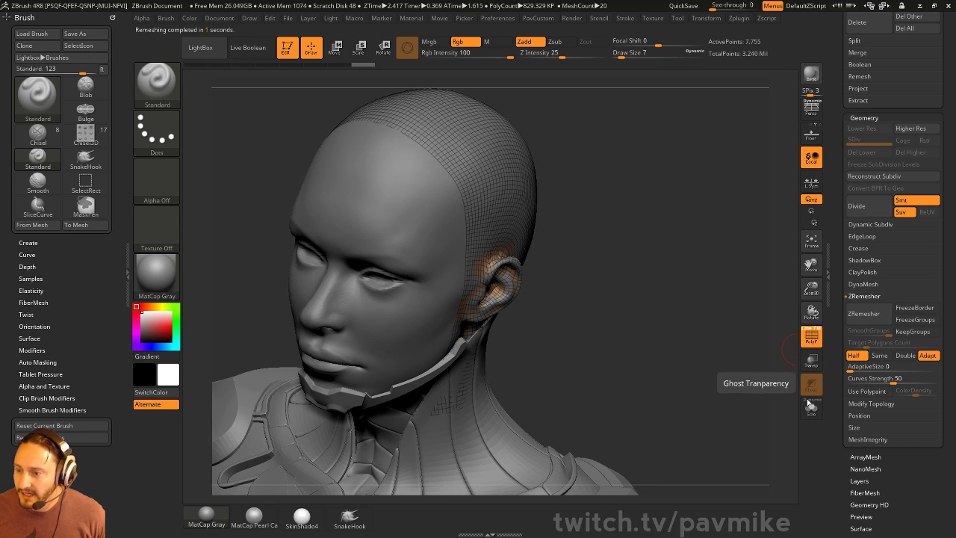
- Isolate the remeshed shell and smooth away the ears, using draw size 11, and return the draw size to 7
{"action": "left_click", "coordinate": [811, 409]}
{"action": "left_click_drag", "start_coordinate": [569, 208], "coordinate": [672, 246]}
{"action": "key", "text": "s"}
{"action": "left_click_drag", "start_coordinate": [425, 299], "coordinate": [423, 300]}
{"action": "mouse_move", "coordinate": [425, 298]}
{"action": "left_mouse_down", "text": "shift"}
{"action": "mouse_move", "coordinate": [431, 292]}
{"action": "mouse_move", "coordinate": [433, 305]}
{"action": "left_mouse_up", "text": "shift"}
{"action": "left_click_drag", "start_coordinate": [553, 261], "coordinate": [616, 258]}
{"action": "mouse_move", "coordinate": [428, 309]}
{"action": "left_mouse_down", "text": "shift"}
{"action": "mouse_move", "coordinate": [426, 329]}
{"action": "mouse_move", "coordinate": [413, 270]}
{"action": "mouse_move", "coordinate": [418, 321]}
{"action": "left_mouse_up", "text": "shift"}
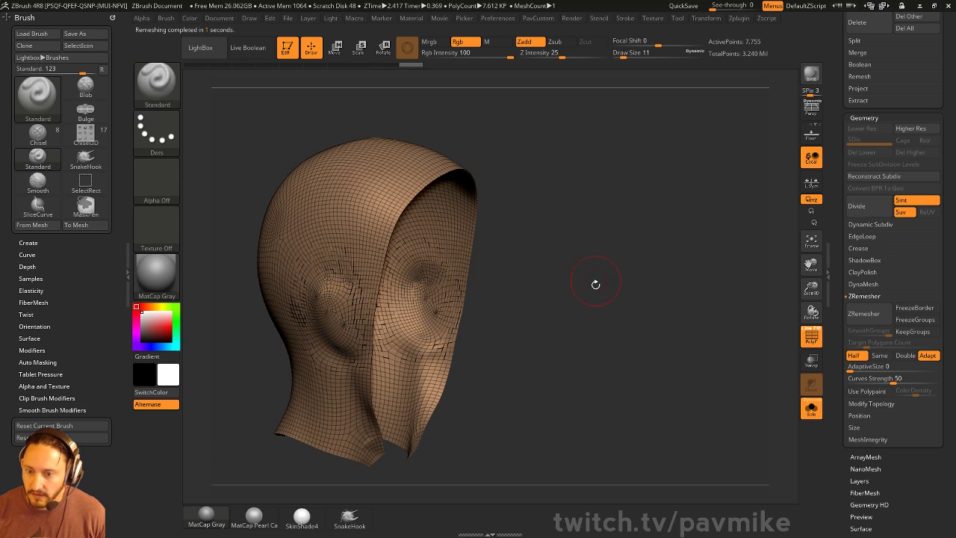
{"action": "left_click_drag", "start_coordinate": [595, 282], "coordinate": [535, 259]}
{"action": "key", "text": "s"}
{"action": "left_click_drag", "start_coordinate": [456, 302], "coordinate": [421, 287]}
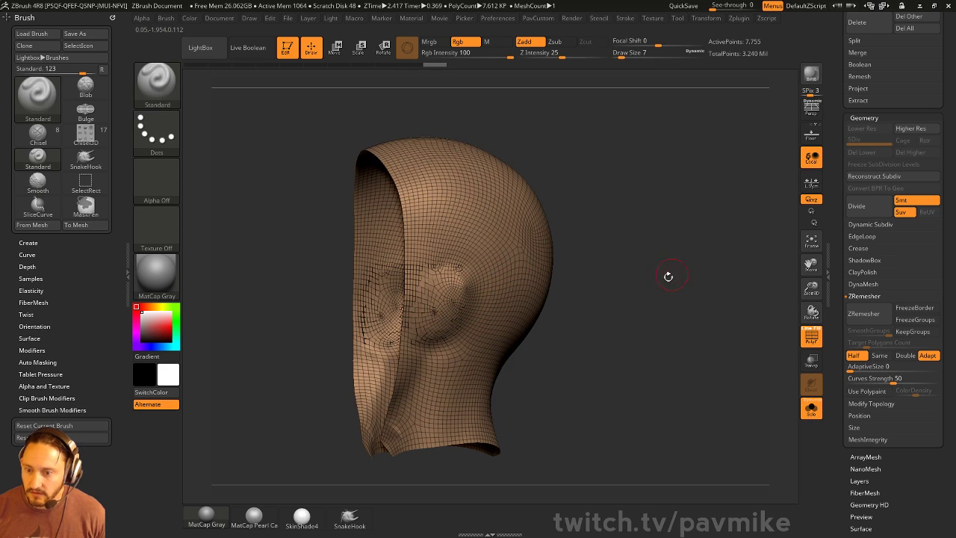
- ZRemesh the smoothed shell further at Half polygon count and show the rest of the character again
{"action": "left_click_drag", "start_coordinate": [667, 275], "coordinate": [694, 292]}
{"action": "left_click", "coordinate": [874, 319]}
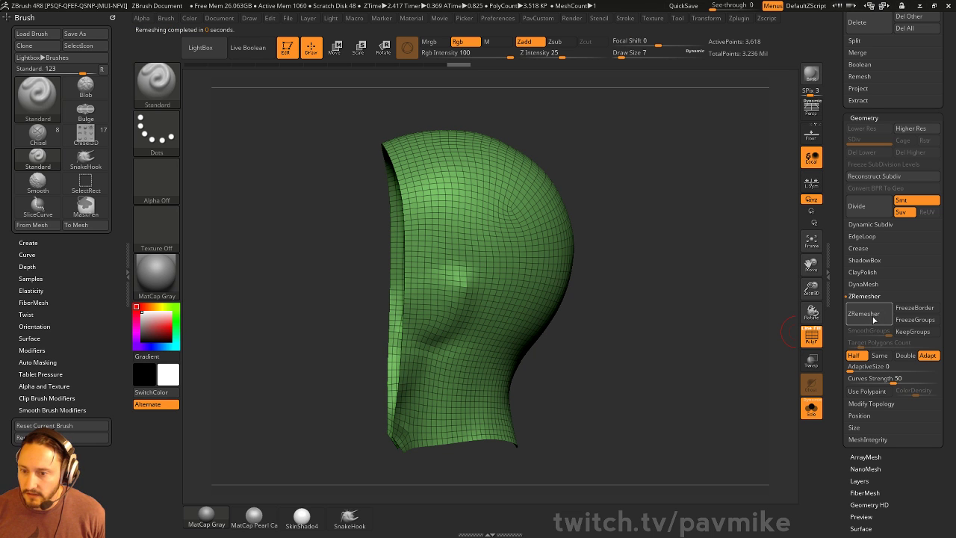
{"action": "left_click_drag", "start_coordinate": [754, 317], "coordinate": [781, 333]}
{"action": "left_click", "coordinate": [810, 413]}
- Switch to the ZModeler brush and set its polygon action to QMesh with the Polygroup All target
{"action": "mouse_move", "coordinate": [680, 236]}
{"action": "left_mouse_down"}
{"action": "mouse_move", "coordinate": [694, 242]}
{"action": "mouse_move", "coordinate": [648, 249]}
{"action": "left_mouse_up"}
{"action": "key", "text": "b"}
{"action": "key", "text": "z"}
{"action": "key", "text": "m"}
{"action": "left_click_drag", "start_coordinate": [545, 189], "coordinate": [621, 242]}
{"action": "key", "text": "space"}
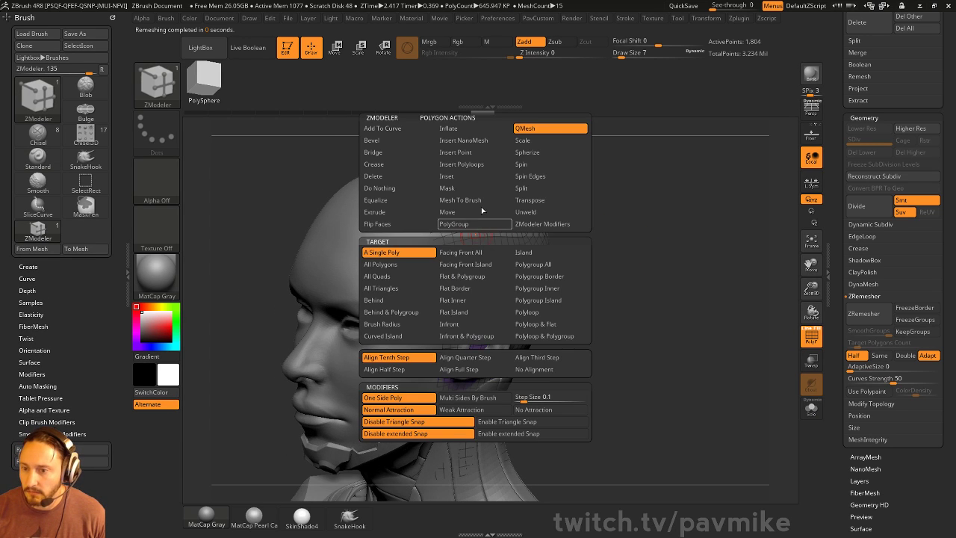
{"action": "left_click", "coordinate": [547, 265]}
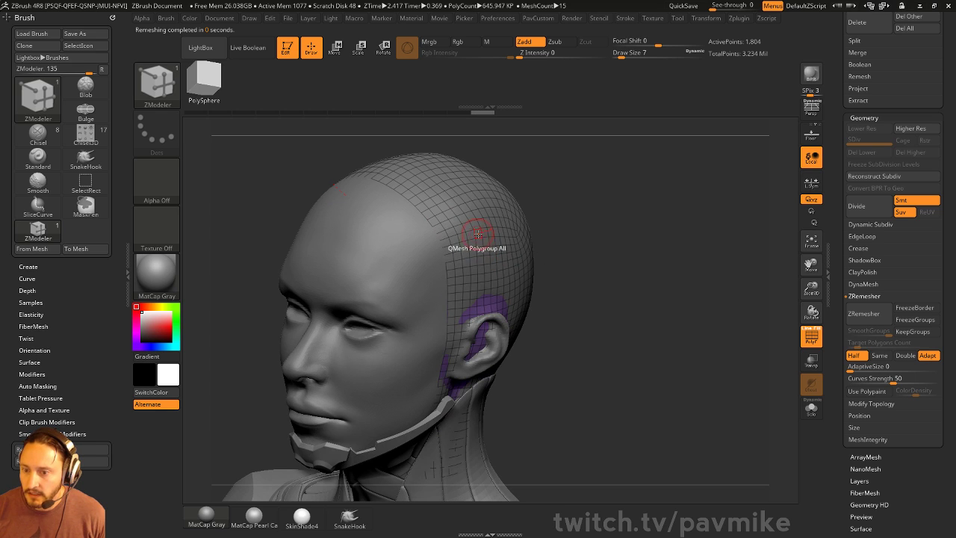
- Try to thicken the back-of-head shell with a QMesh extrusion
{"action": "left_click_drag", "start_coordinate": [471, 260], "coordinate": [499, 227]}
{"action": "left_click_drag", "start_coordinate": [625, 276], "coordinate": [654, 170]}
{"action": "key", "text": "ctrl+z"}
- Isolate the shell and bridge the facing open edges at the front of the neck using ZModeler's Bridge Edges action
{"action": "left_click_drag", "start_coordinate": [648, 254], "coordinate": [695, 269]}
{"action": "left_click", "coordinate": [810, 410]}
{"action": "left_click_drag", "start_coordinate": [595, 302], "coordinate": [563, 307]}
{"action": "key", "text": "space"}
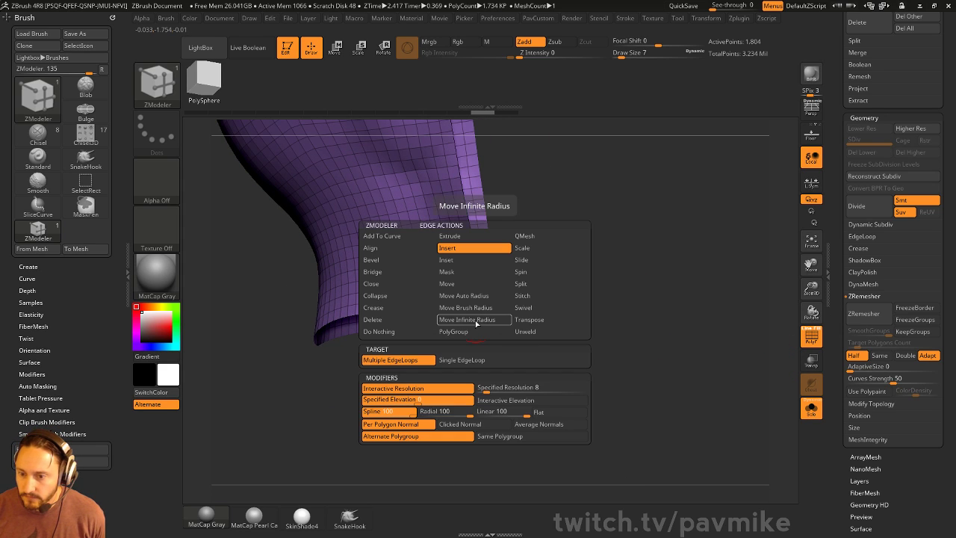
{"action": "left_click", "coordinate": [398, 271]}
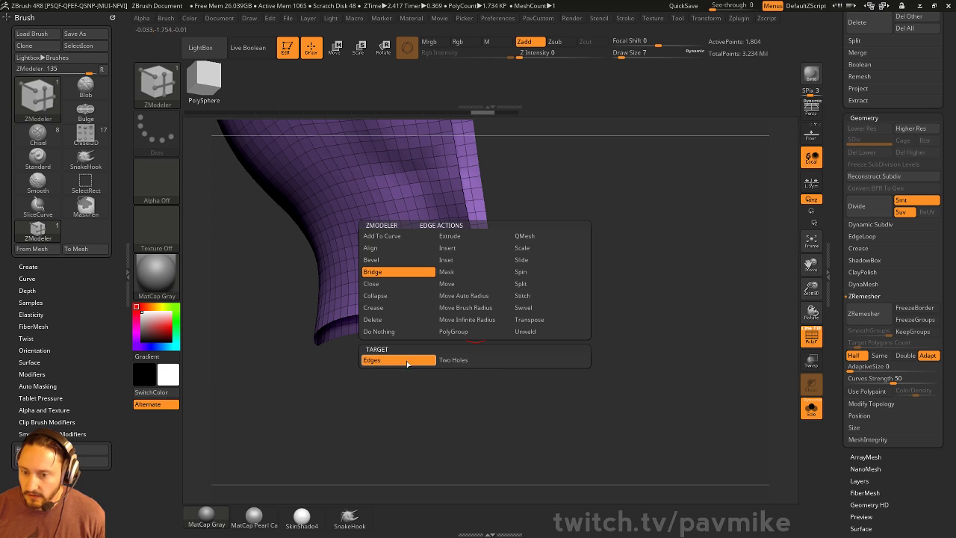
{"action": "left_click_drag", "start_coordinate": [606, 321], "coordinate": [597, 396], "text": "alt"}
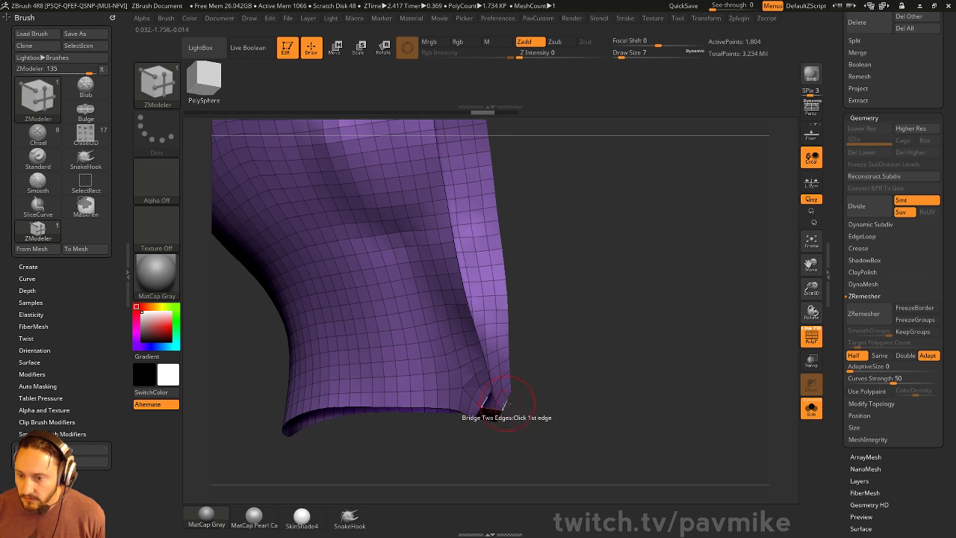
{"action": "left_click", "coordinate": [505, 399]}
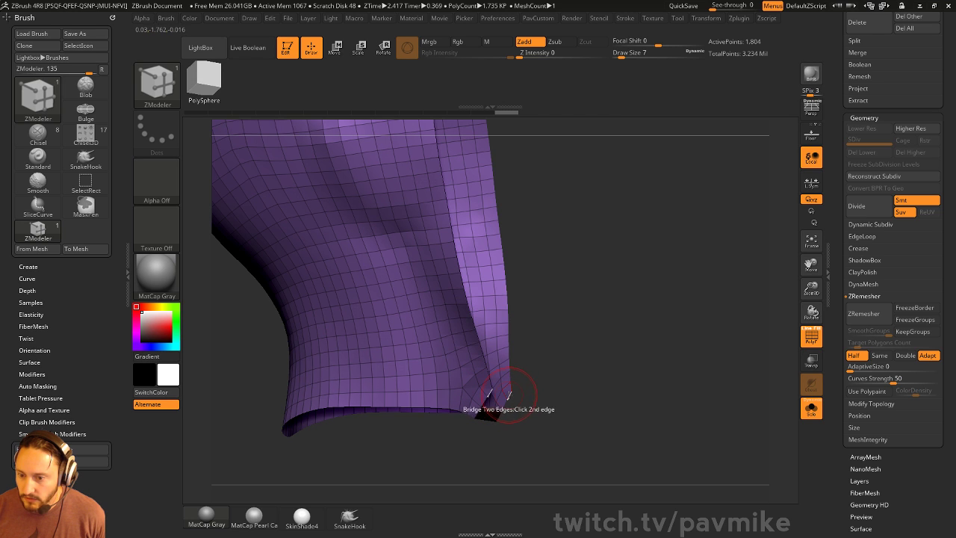
{"action": "left_click", "coordinate": [515, 394]}
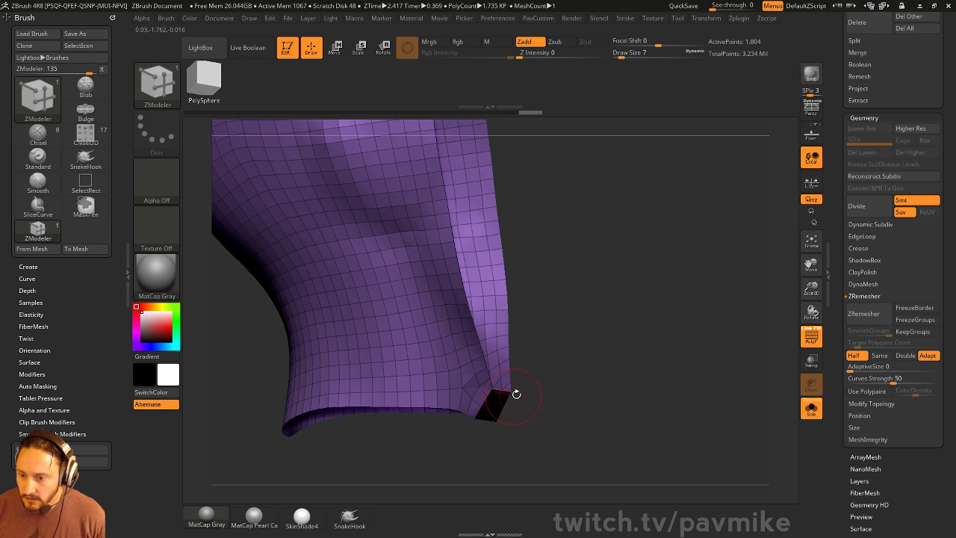
- Set ZModeler's edge action to Close with the Convex Hole target and cap the shell's large face opening
{"action": "mouse_move", "coordinate": [516, 393]}
{"action": "left_mouse_down"}
{"action": "mouse_move", "coordinate": [567, 374]}
{"action": "mouse_move", "coordinate": [637, 286]}
{"action": "mouse_move", "coordinate": [463, 310]}
{"action": "left_mouse_up"}
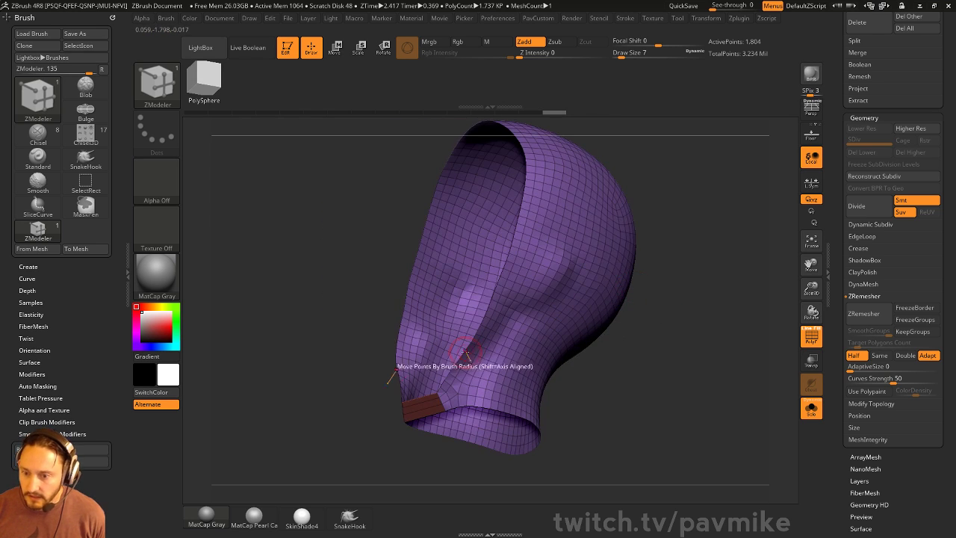
{"action": "key", "text": "space"}
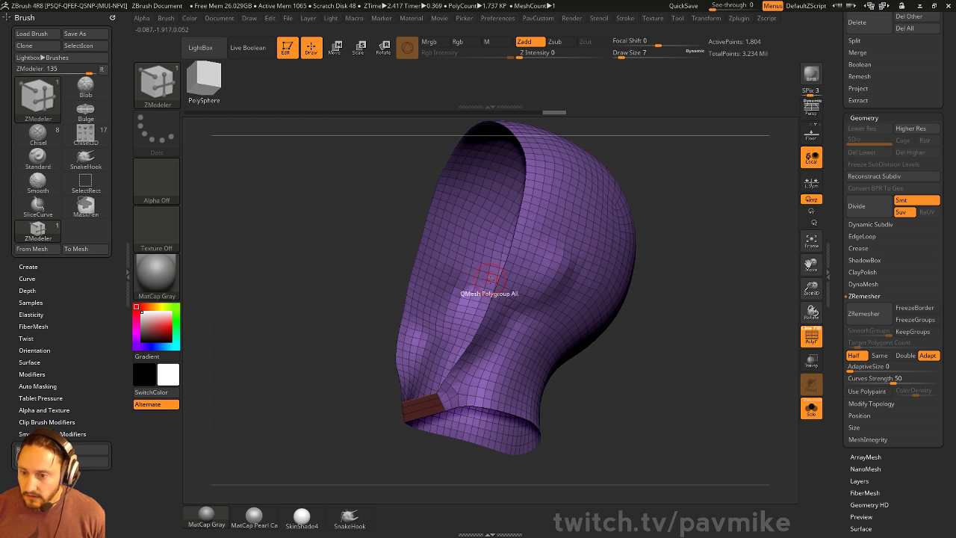
{"action": "key", "text": "space"}
{"action": "left_click", "coordinate": [397, 285]}
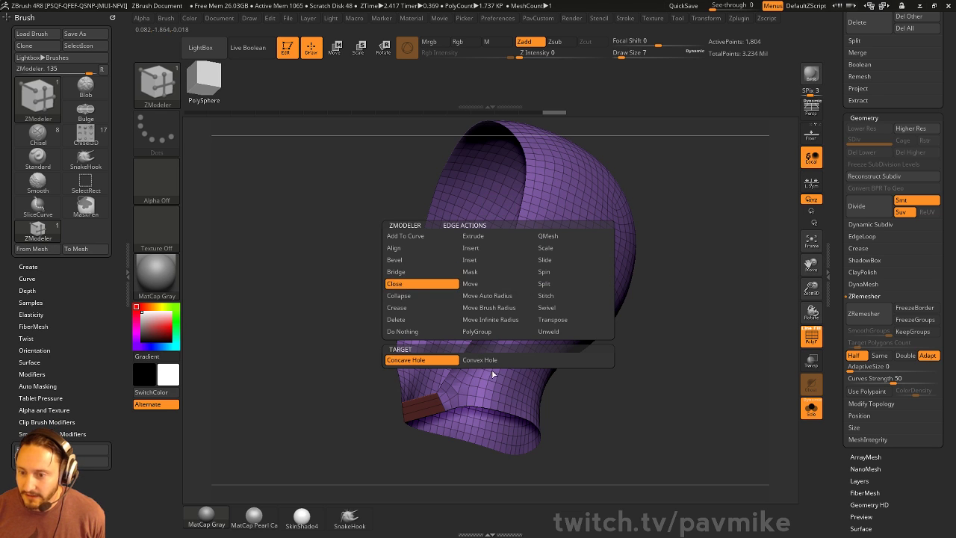
{"action": "left_click", "coordinate": [489, 360]}
{"action": "left_click", "coordinate": [462, 361]}
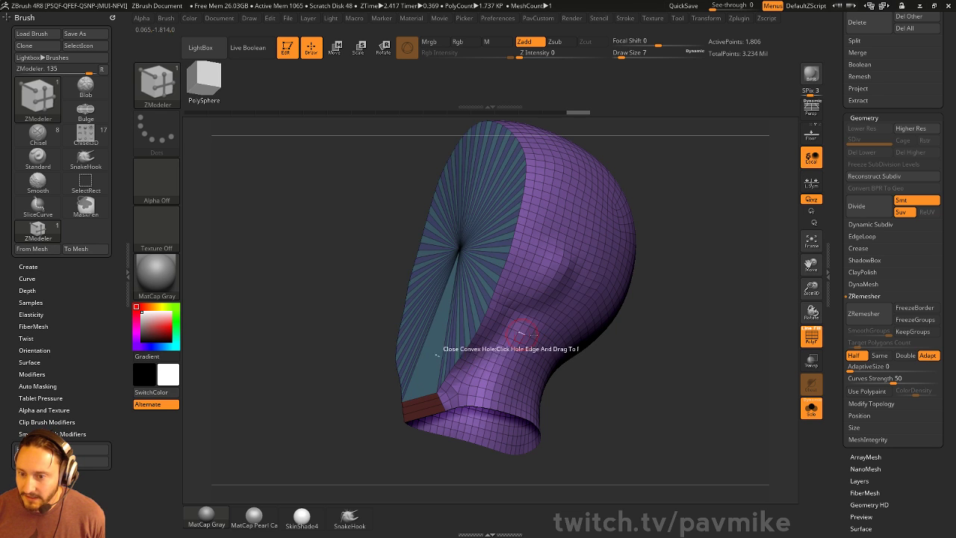
- Cap the open neck hole at the base of the shell using the same Close Convex Hole action
{"action": "right_click_drag", "start_coordinate": [498, 338], "coordinate": [692, 334]}
{"action": "left_click_drag", "start_coordinate": [692, 334], "coordinate": [559, 294]}
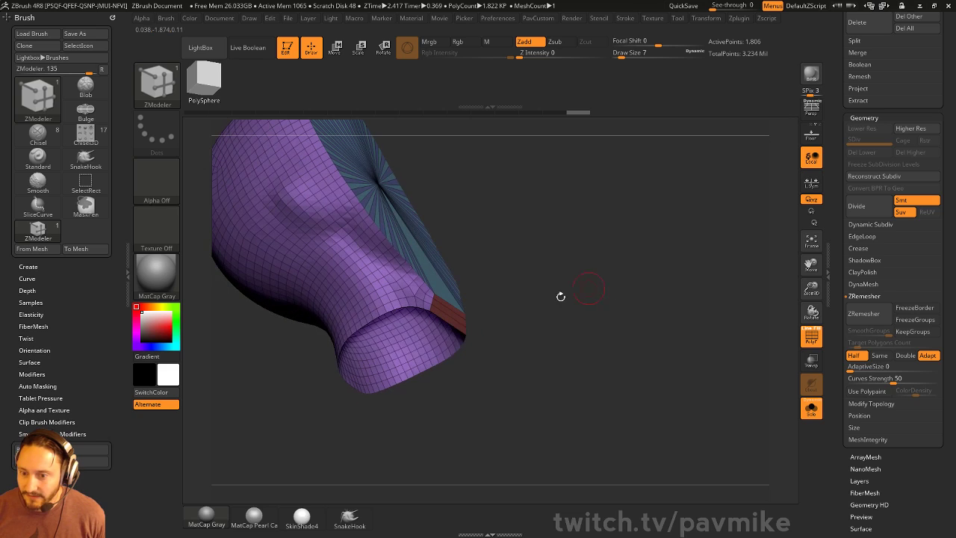
{"action": "left_click", "coordinate": [391, 309]}
- Isolate the bridge and cap polygroups to examine them, and show the whole shell again
{"action": "left_click_drag", "start_coordinate": [657, 314], "coordinate": [597, 289]}
{"action": "left_click", "coordinate": [439, 195], "text": "ctrl+shift"}
{"action": "left_click", "coordinate": [582, 228], "text": "ctrl+shift"}
{"action": "left_click", "coordinate": [424, 254], "text": "ctrl+shift"}
{"action": "left_click", "coordinate": [396, 237], "text": "ctrl+shift"}
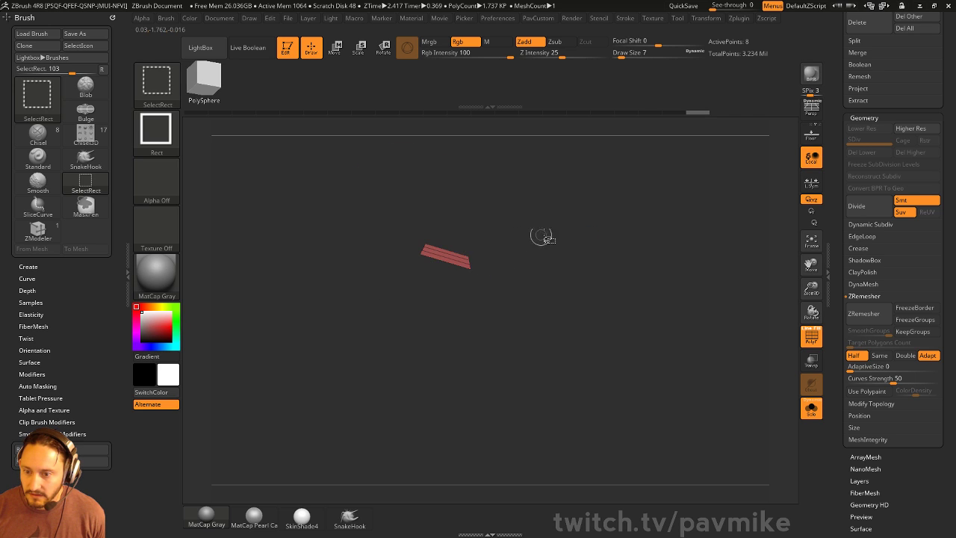
{"action": "left_click_drag", "start_coordinate": [541, 237], "coordinate": [532, 280], "text": "ctrl+shift"}
{"action": "left_click", "coordinate": [427, 278], "text": "ctrl+shift"}
{"action": "left_click", "coordinate": [583, 262], "text": "ctrl+shift"}
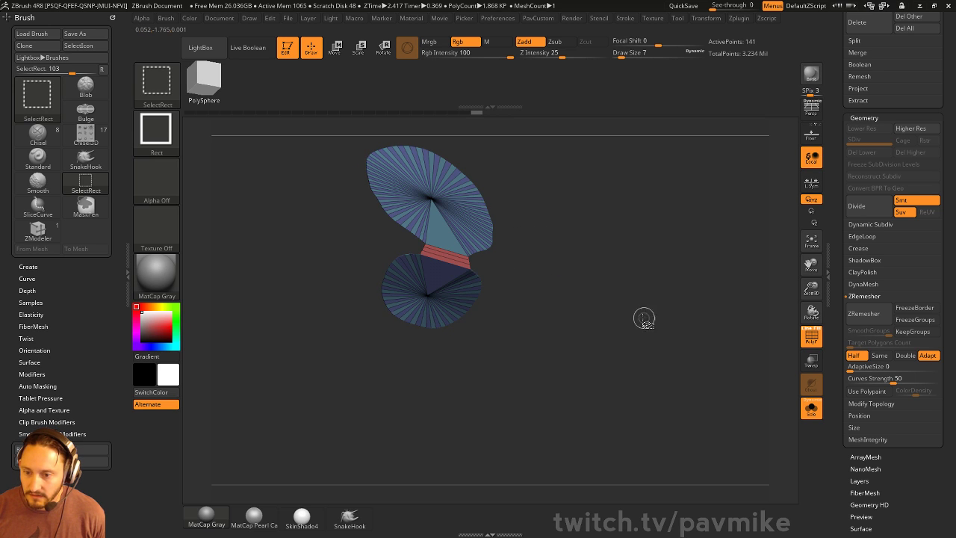
{"action": "left_click", "coordinate": [604, 282], "text": "ctrl+shift"}
{"action": "left_click_drag", "start_coordinate": [604, 279], "coordinate": [606, 326]}
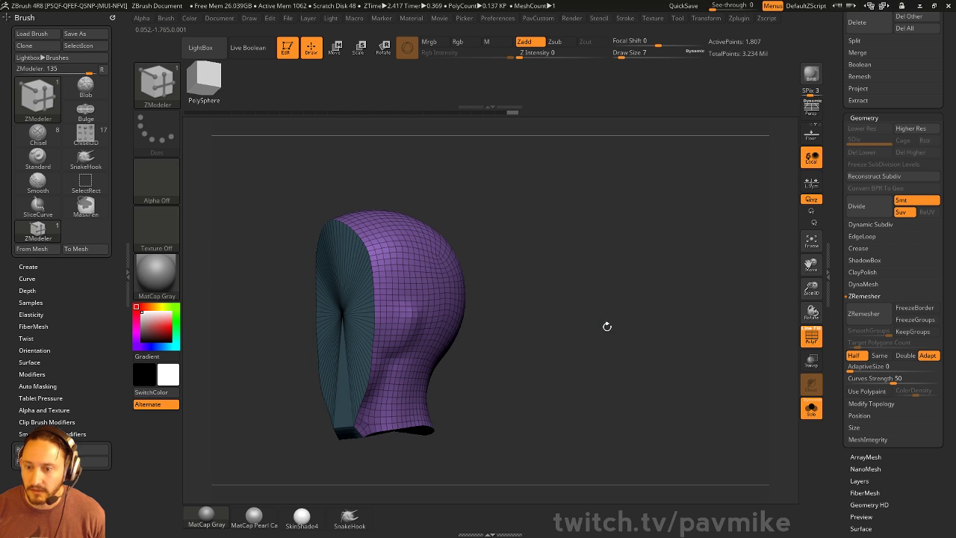
- Turn off the polyframe and Solo display to view the closed shell together with the rest of the character
{"action": "key", "text": "space"}
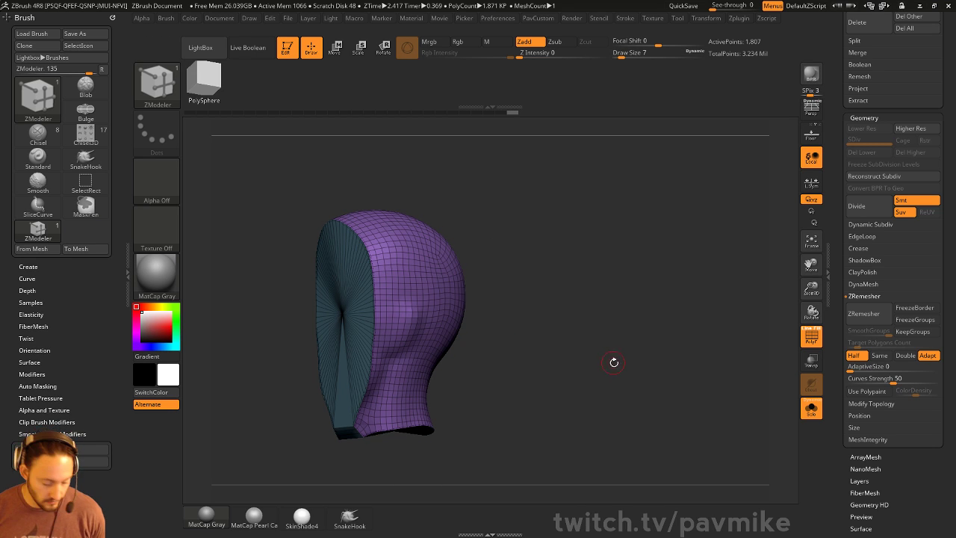
{"action": "left_click_drag", "start_coordinate": [614, 359], "coordinate": [783, 344]}
{"action": "key", "text": "shift+f"}
{"action": "left_click", "coordinate": [810, 409]}
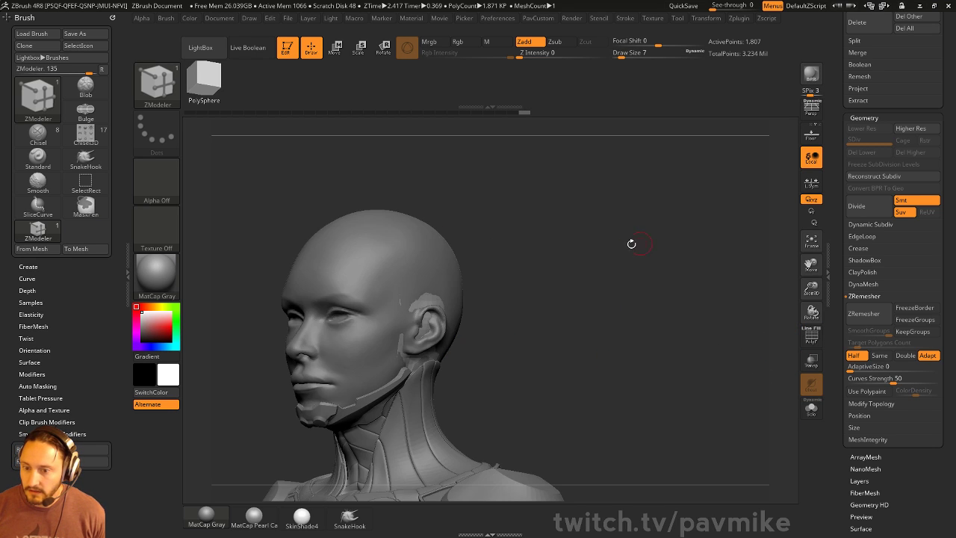
{"action": "left_click_drag", "start_coordinate": [632, 241], "coordinate": [657, 267]}
{"action": "key", "text": "space"}
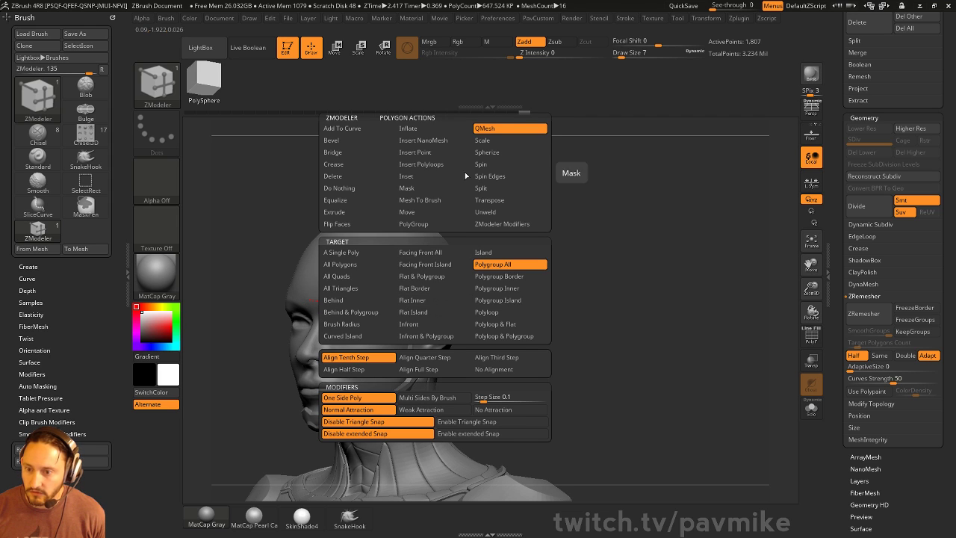
{"action": "left_click_drag", "start_coordinate": [581, 202], "coordinate": [485, 215]}
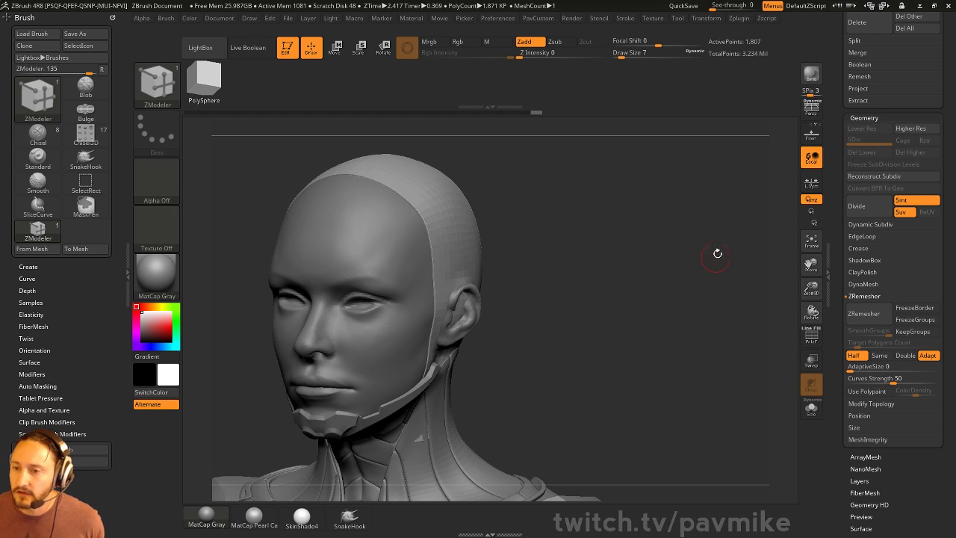
{"action": "left_click", "coordinate": [499, 20]}
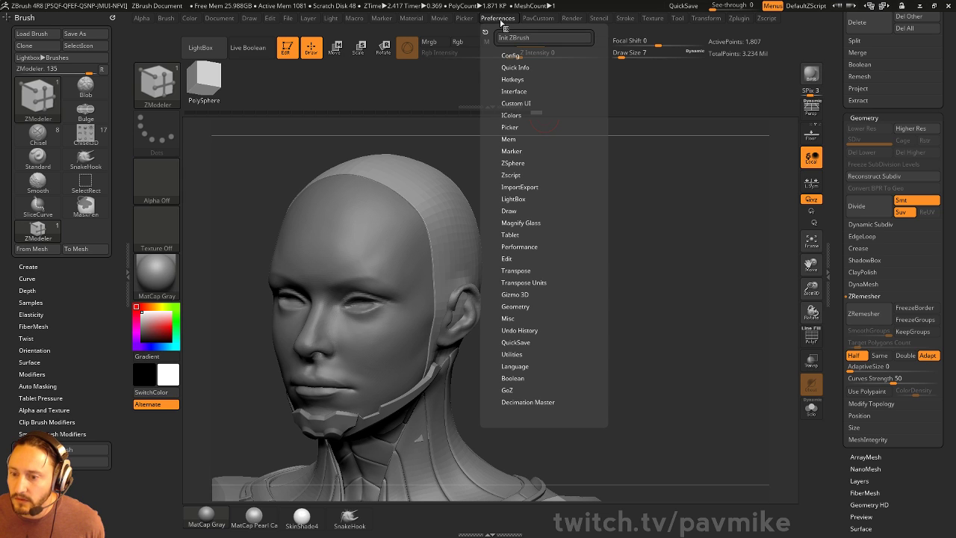
{"action": "key", "text": "super"}
{"action": "left_click", "coordinate": [330, 528]}
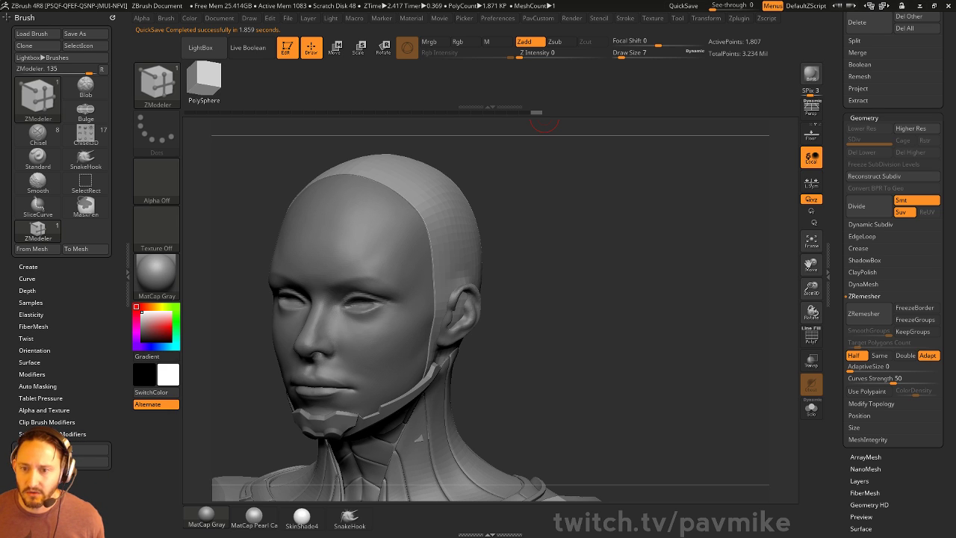
- Leave Edit mode, clear the character from the canvas and switch to the SimpleBrush tool
{"action": "left_click", "coordinate": [289, 52]}
{"action": "key", "text": "ctrl+n"}
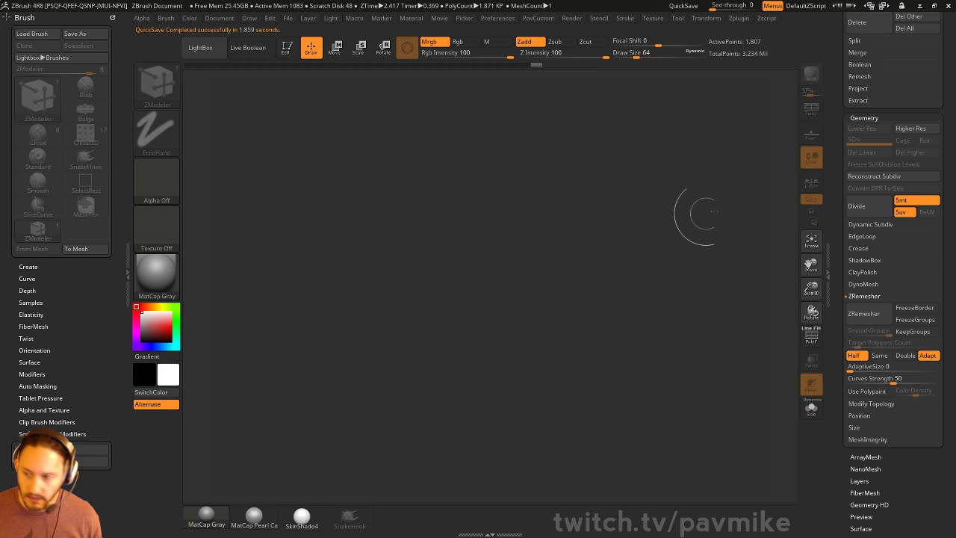
{"action": "left_click_drag", "start_coordinate": [842, 120], "coordinate": [829, 346]}
{"action": "left_click", "coordinate": [905, 150]}
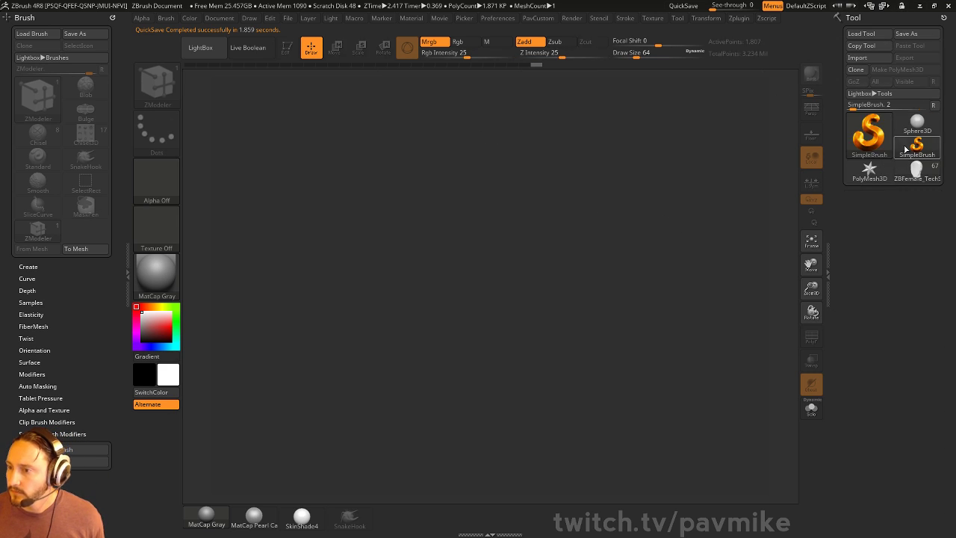
- Choose the Sphere3D tool and draw a sphere in the middle of the canvas
{"action": "left_click", "coordinate": [881, 139]}
{"action": "left_click", "coordinate": [881, 138]}
{"action": "left_click", "coordinate": [882, 140]}
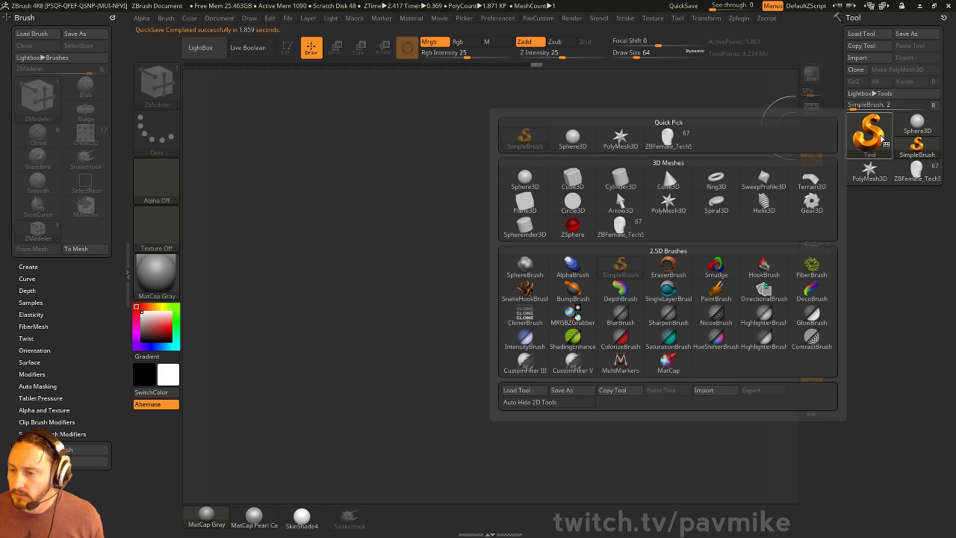
{"action": "left_click", "coordinate": [525, 179]}
{"action": "left_click_drag", "start_coordinate": [448, 308], "coordinate": [382, 193]}
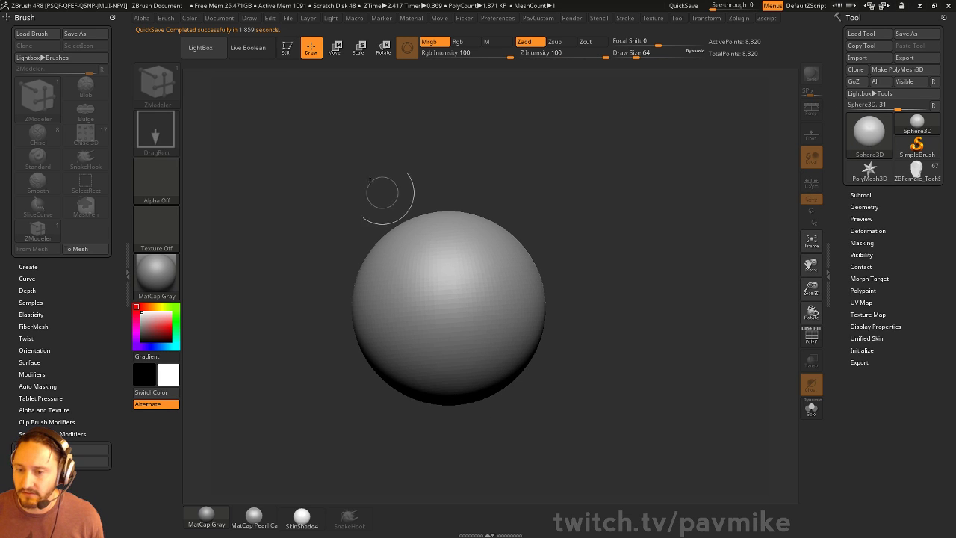
- Put the sphere in Edit mode with its polyframe shown and convert it to a PolyMesh3D
{"action": "left_click", "coordinate": [287, 48]}
{"action": "left_click", "coordinate": [808, 339]}
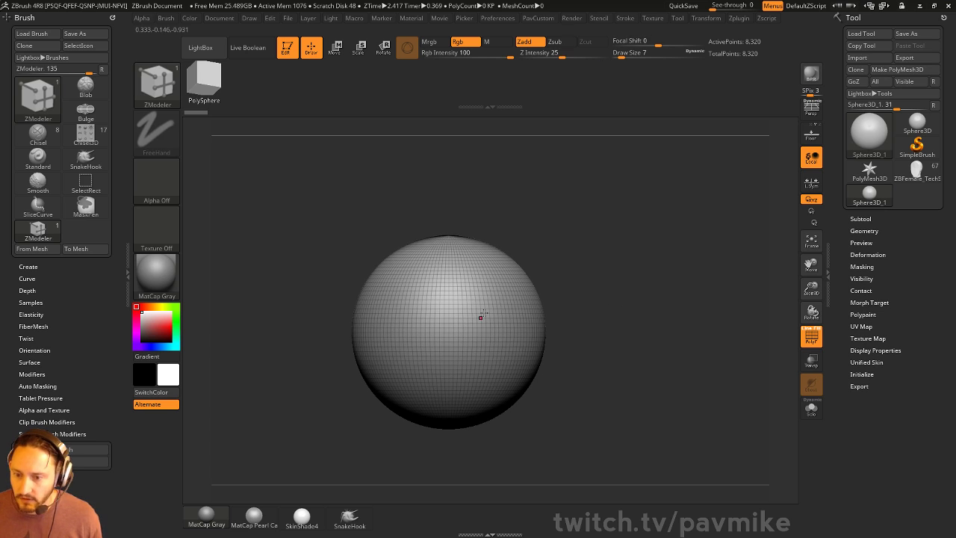
{"action": "mouse_move", "coordinate": [621, 287]}
{"action": "left_mouse_down", "text": "alt"}
{"action": "mouse_move", "coordinate": [658, 272]}
{"action": "mouse_move", "coordinate": [610, 250]}
{"action": "mouse_move", "coordinate": [625, 239]}
{"action": "mouse_move", "coordinate": [567, 230]}
{"action": "mouse_move", "coordinate": [595, 229]}
{"action": "mouse_move", "coordinate": [622, 265]}
{"action": "left_mouse_up", "text": "alt"}
{"action": "left_click", "coordinate": [896, 69]}
- Replace the polymesh sphere with the parametric Sphere 3D primitive from the Gizmo's transform types
{"action": "key", "text": "w"}
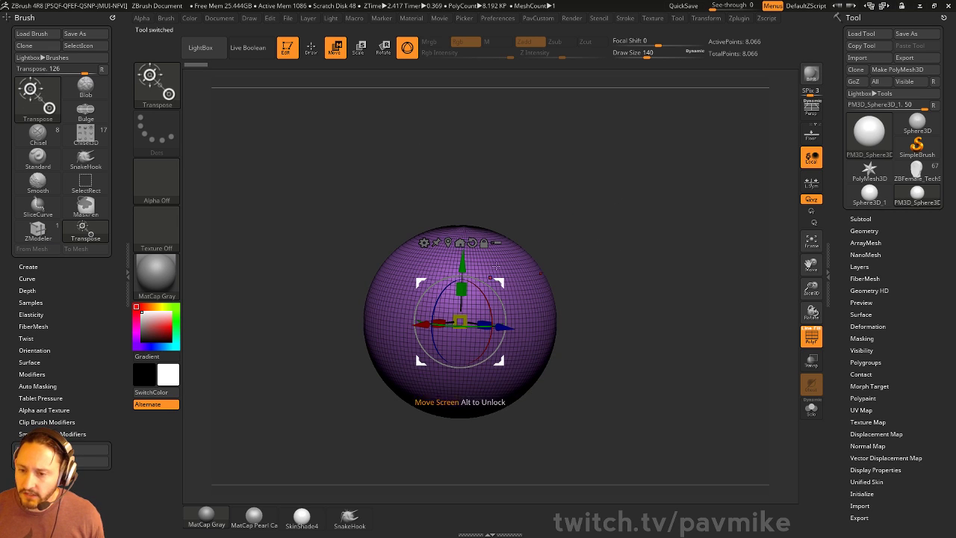
{"action": "left_click", "coordinate": [423, 243]}
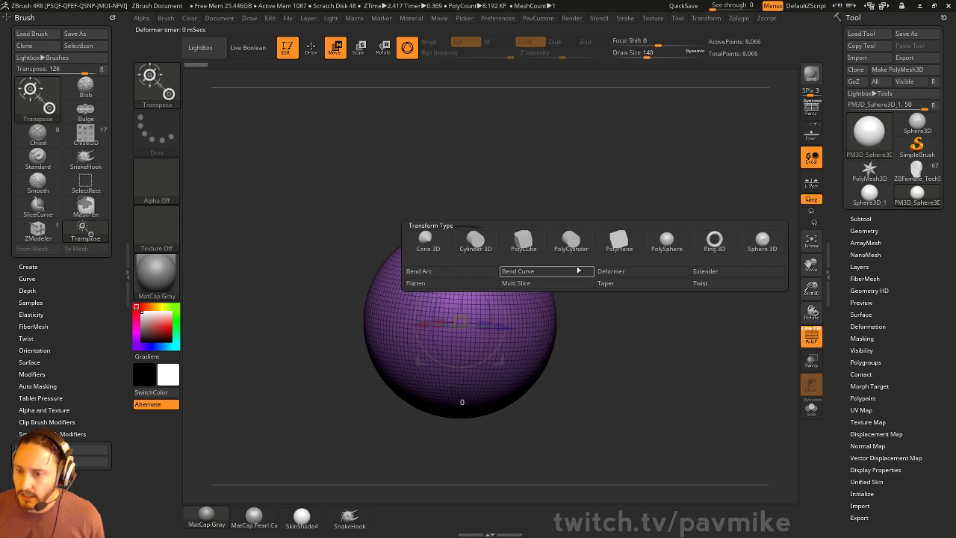
{"action": "left_click", "coordinate": [765, 240]}
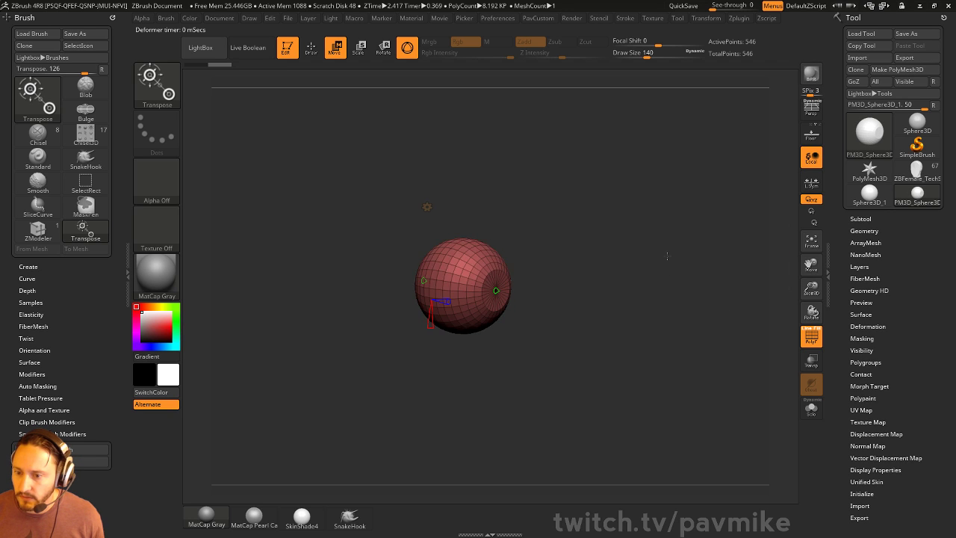
- Enlarge the parametric sphere and reduce its segment counts using its adjustment handles
{"action": "left_click_drag", "start_coordinate": [667, 255], "coordinate": [624, 309], "text": "alt"}
{"action": "left_click_drag", "start_coordinate": [524, 294], "coordinate": [403, 309]}
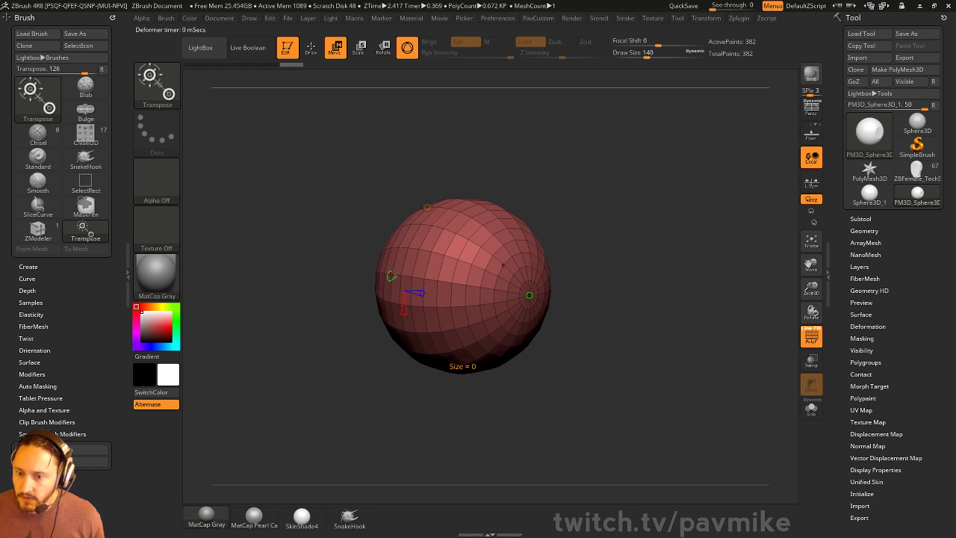
{"action": "mouse_move", "coordinate": [391, 275]}
{"action": "left_mouse_down"}
{"action": "mouse_move", "coordinate": [457, 284]}
{"action": "mouse_move", "coordinate": [495, 307]}
{"action": "mouse_move", "coordinate": [395, 276]}
{"action": "left_mouse_up"}
{"action": "left_click_drag", "start_coordinate": [530, 296], "coordinate": [584, 331]}
{"action": "mouse_move", "coordinate": [646, 255]}
{"action": "left_mouse_down"}
{"action": "mouse_move", "coordinate": [602, 251]}
{"action": "mouse_move", "coordinate": [648, 257]}
{"action": "mouse_move", "coordinate": [634, 264]}
{"action": "left_mouse_up"}
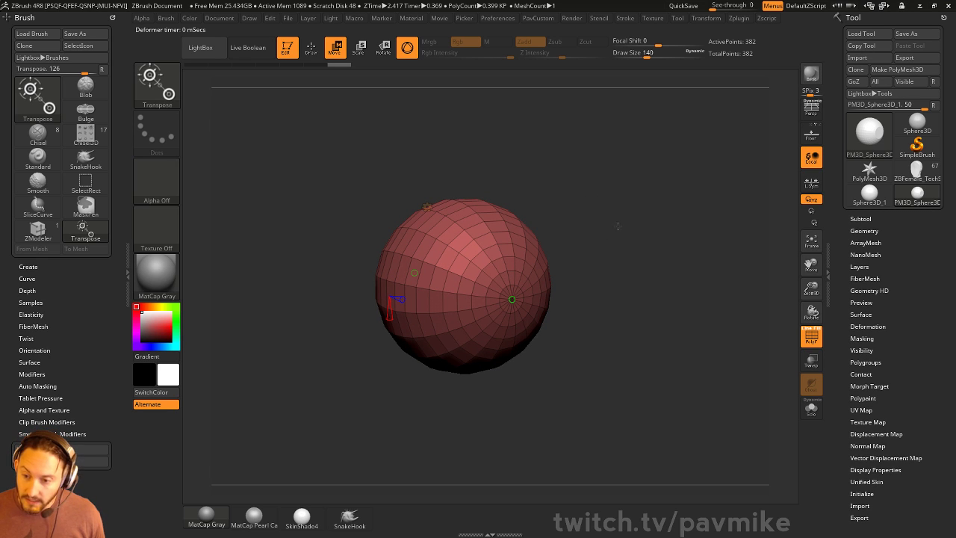
- Mask the whole sphere, insert a Cylinder 3D primitive around it and reduce the cylinder to seven sides
{"action": "left_click", "coordinate": [638, 200], "text": "ctrl"}
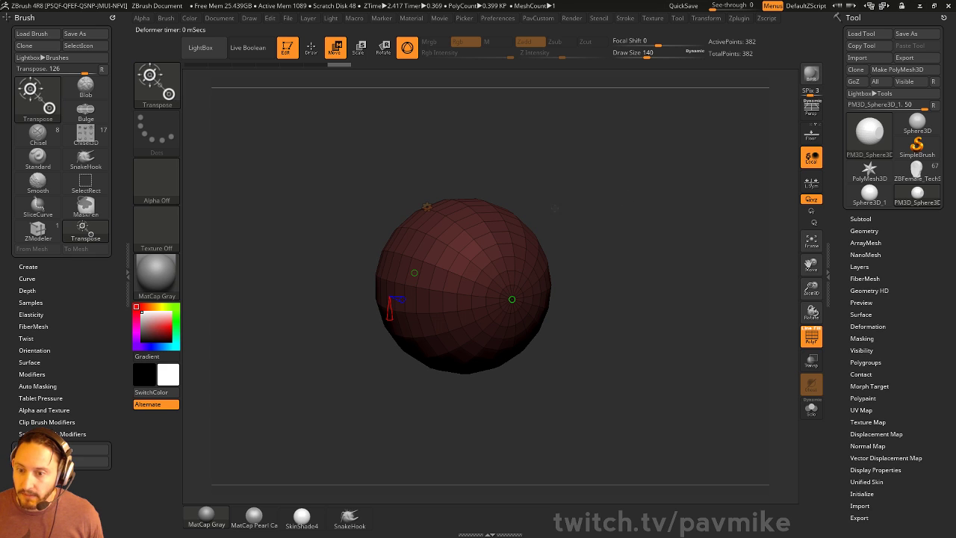
{"action": "left_click", "coordinate": [426, 207]}
{"action": "left_click", "coordinate": [468, 234]}
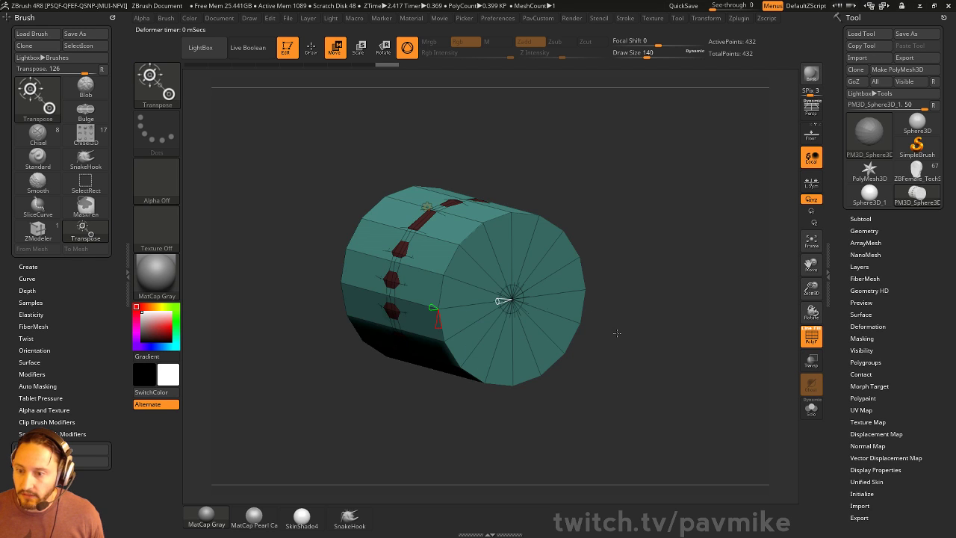
{"action": "left_click_drag", "start_coordinate": [640, 301], "coordinate": [649, 283]}
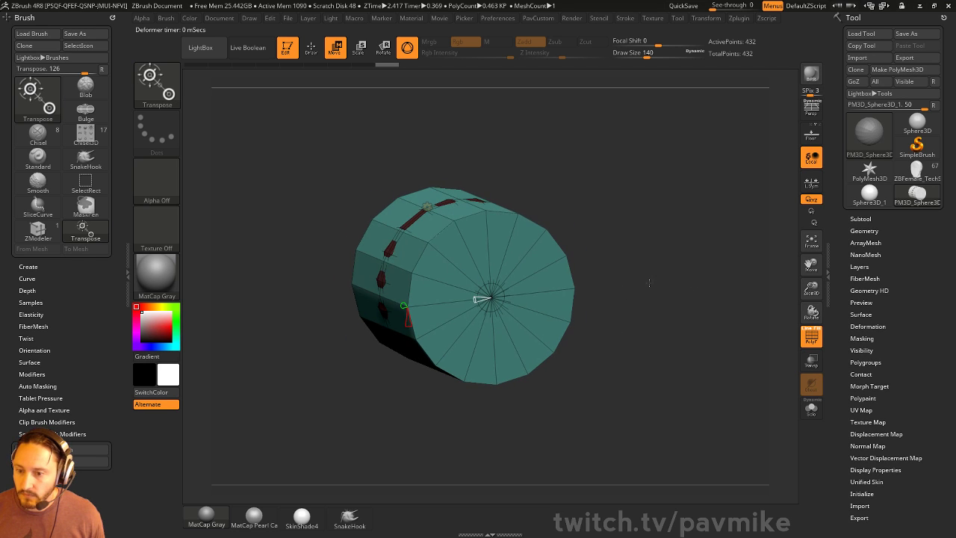
{"action": "mouse_move", "coordinate": [410, 320]}
{"action": "left_mouse_down"}
{"action": "mouse_move", "coordinate": [410, 339]}
{"action": "mouse_move", "coordinate": [407, 307]}
{"action": "mouse_move", "coordinate": [408, 317]}
{"action": "left_mouse_up"}
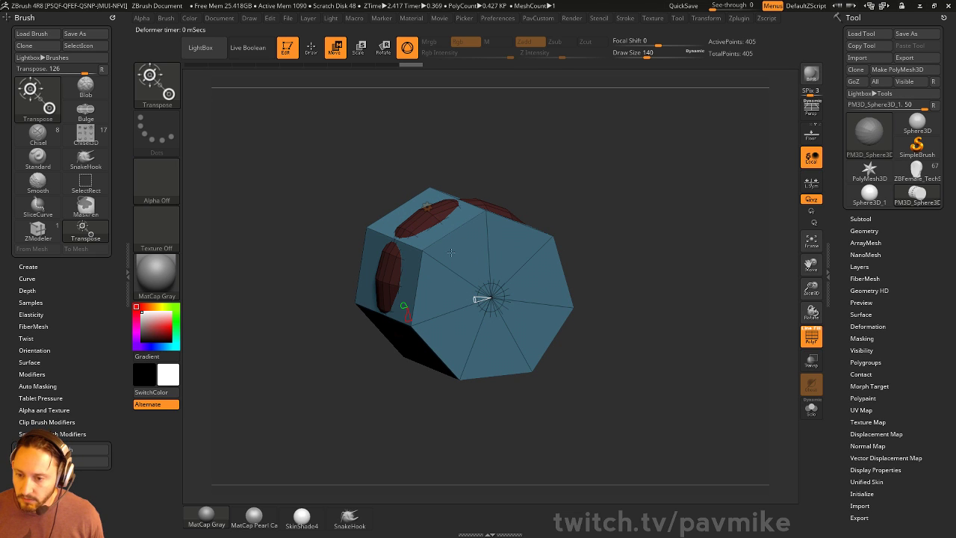
- Move only the Gizmo's pivot along the cylinder's axis to one end, leaving the mesh in place
{"action": "left_click_drag", "start_coordinate": [633, 207], "coordinate": [607, 224], "text": "shift"}
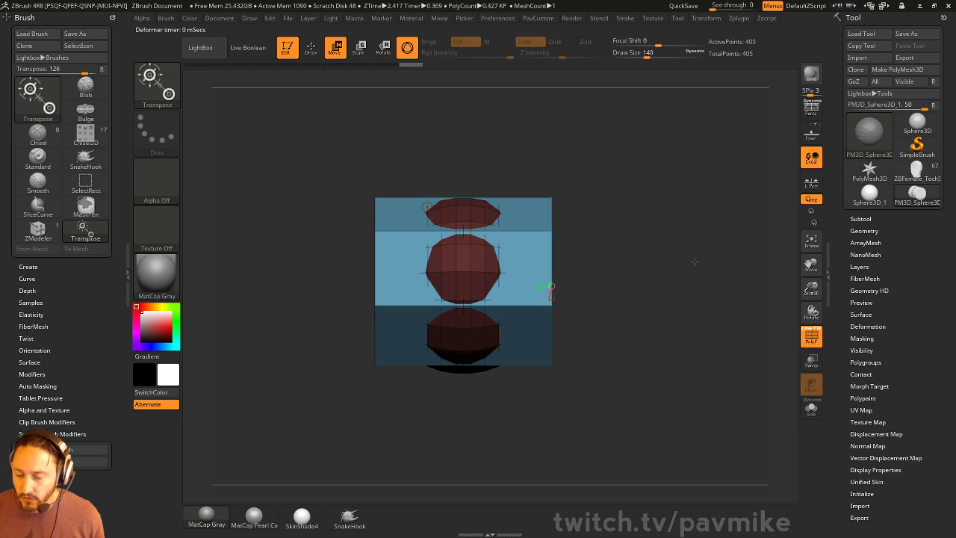
{"action": "left_click_drag", "start_coordinate": [666, 233], "coordinate": [626, 248], "text": "alt"}
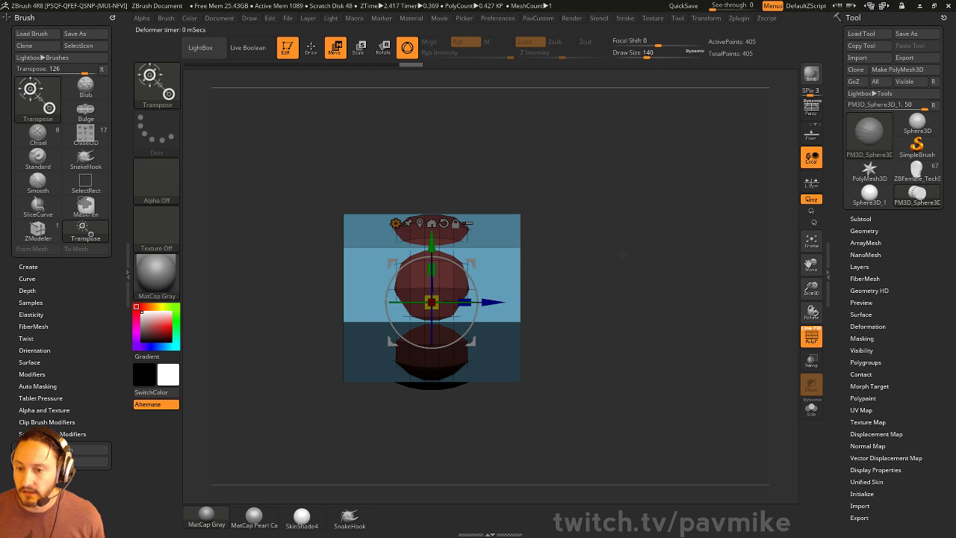
{"action": "left_click_drag", "start_coordinate": [497, 300], "coordinate": [566, 301]}
{"action": "key", "text": "ctrl+z"}
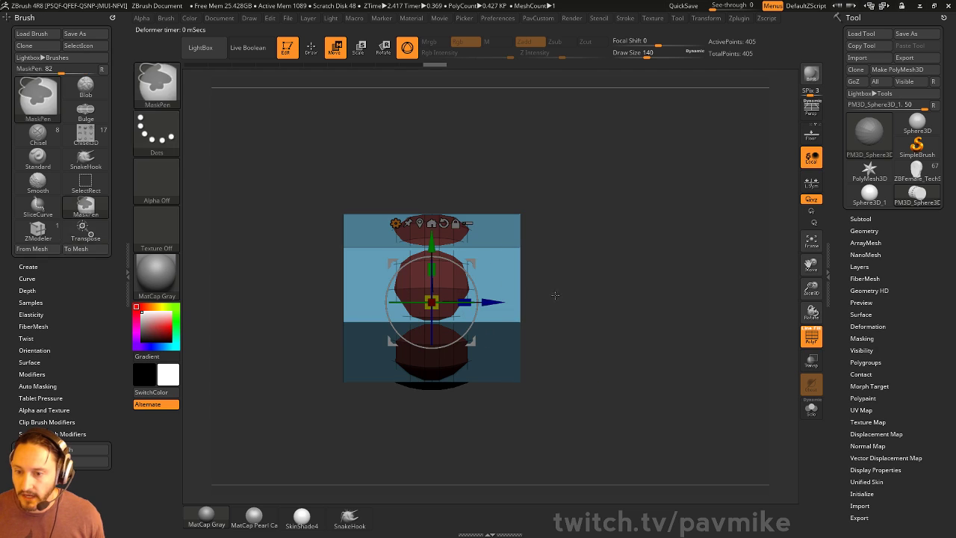
{"action": "left_click_drag", "start_coordinate": [496, 301], "coordinate": [576, 303], "text": "alt"}
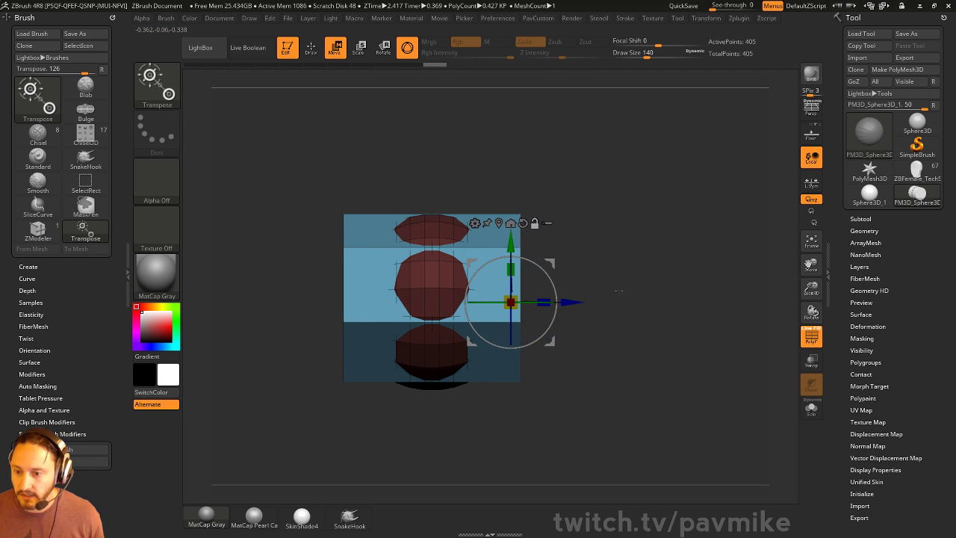
- Replace the unmasked cylinder with a Cone 3D primitive at the Gizmo's position and view it from the side
{"action": "left_click_drag", "start_coordinate": [705, 287], "coordinate": [632, 293]}
{"action": "left_click", "coordinate": [474, 222]}
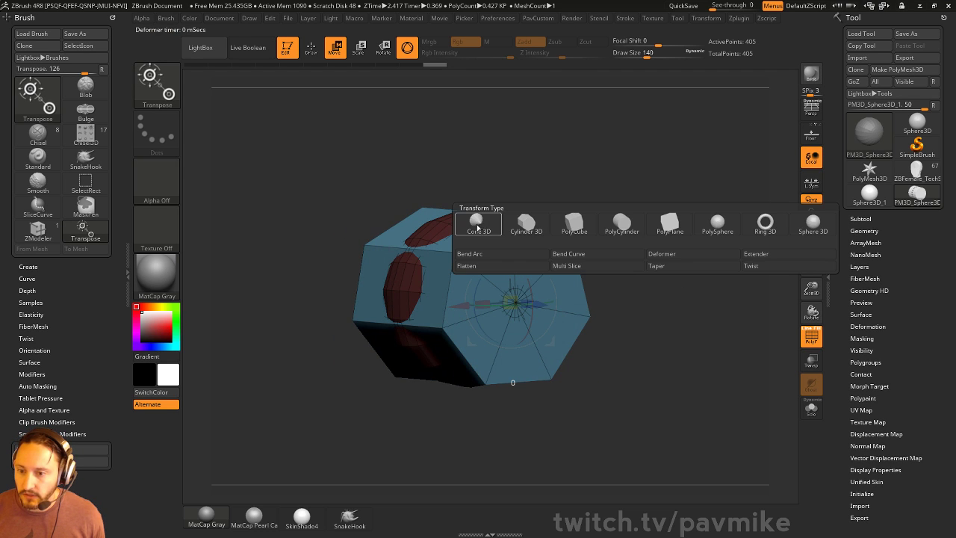
{"action": "left_click", "coordinate": [518, 220]}
{"action": "left_click_drag", "start_coordinate": [654, 277], "coordinate": [601, 277]}
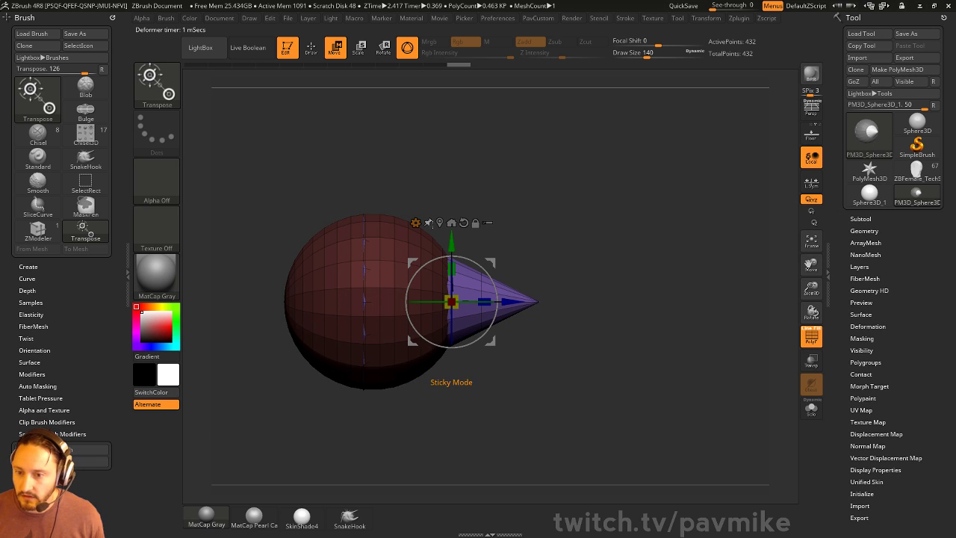
- Swap the unmasked cone beside the masked sphere for a Ring 3D primitive
{"action": "left_click", "coordinate": [416, 223]}
{"action": "left_click", "coordinate": [688, 244]}
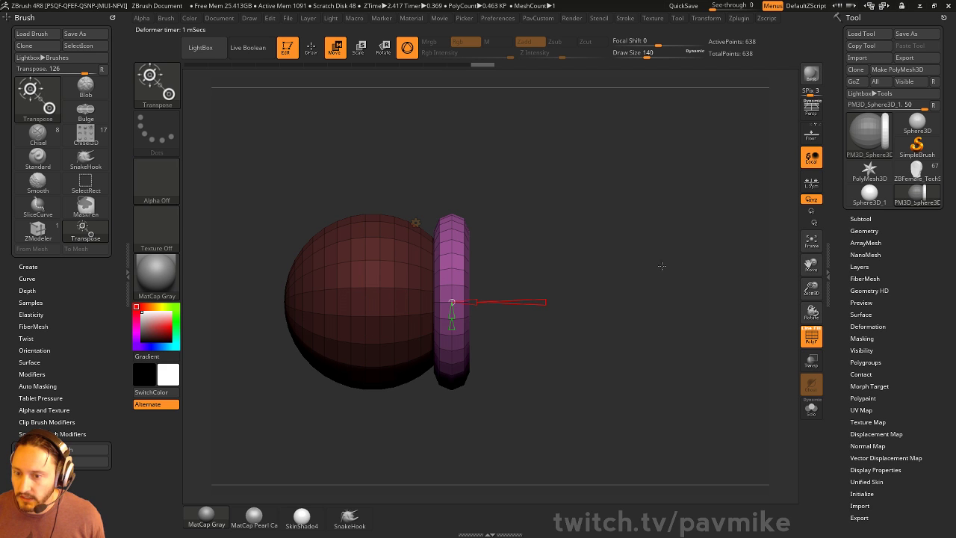
- Adjust the Ring 3D primitive's shape beside the masked sphere with its parametric handle
{"action": "left_click_drag", "start_coordinate": [662, 266], "coordinate": [630, 269]}
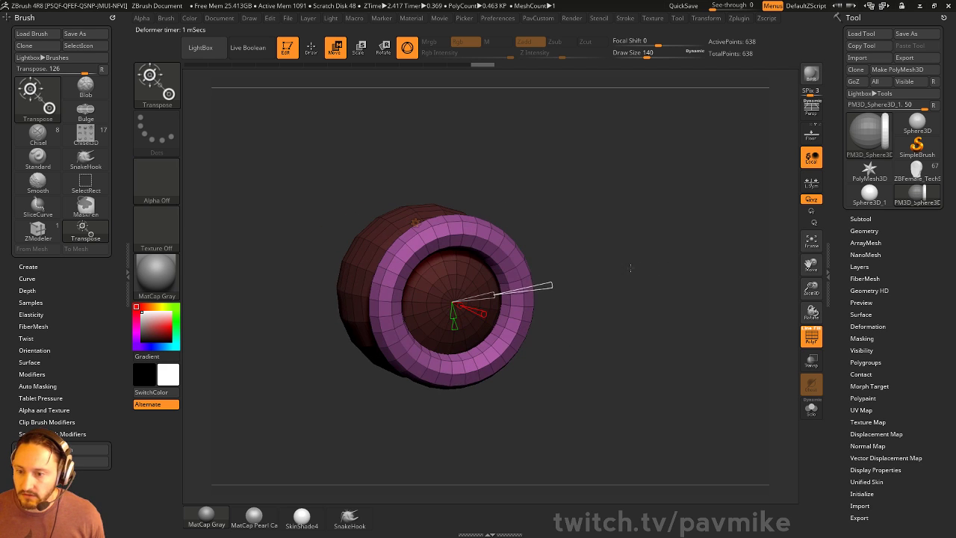
{"action": "mouse_move", "coordinate": [552, 283]}
{"action": "left_mouse_down"}
{"action": "mouse_move", "coordinate": [527, 287]}
{"action": "mouse_move", "coordinate": [552, 282]}
{"action": "left_mouse_up"}
{"action": "left_click_drag", "start_coordinate": [494, 295], "coordinate": [452, 319]}
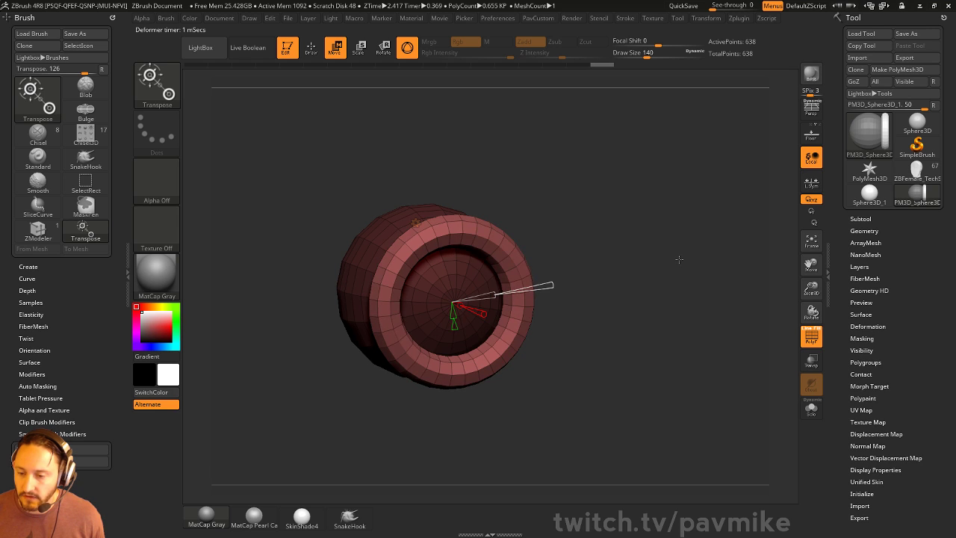
- Mask the sphere and ring completely, then insert a PolySphere primitive at the Gizmo's position
{"action": "left_click_drag", "start_coordinate": [679, 260], "coordinate": [684, 278]}
{"action": "left_click_drag", "start_coordinate": [625, 159], "coordinate": [665, 237], "text": "ctrl"}
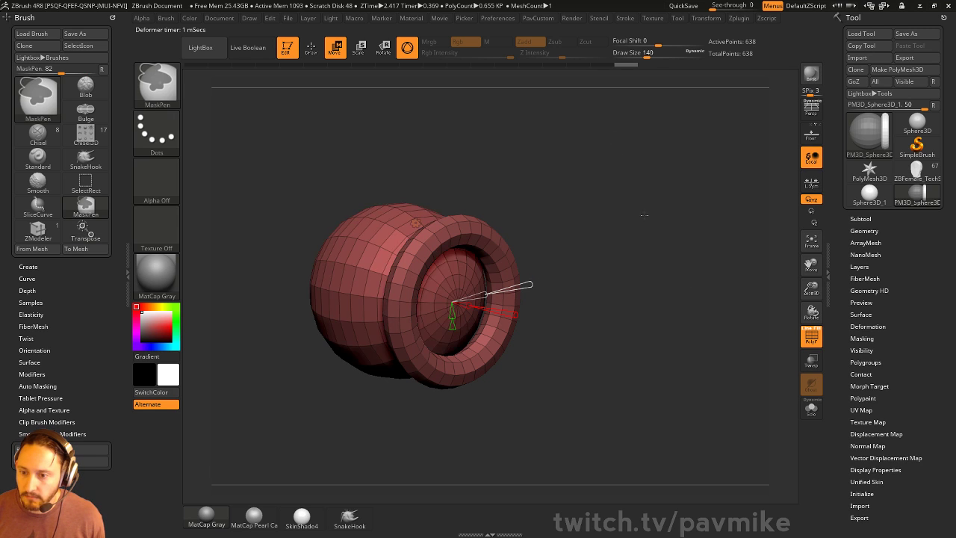
{"action": "left_click", "coordinate": [644, 214], "text": "ctrl"}
{"action": "left_click", "coordinate": [416, 222]}
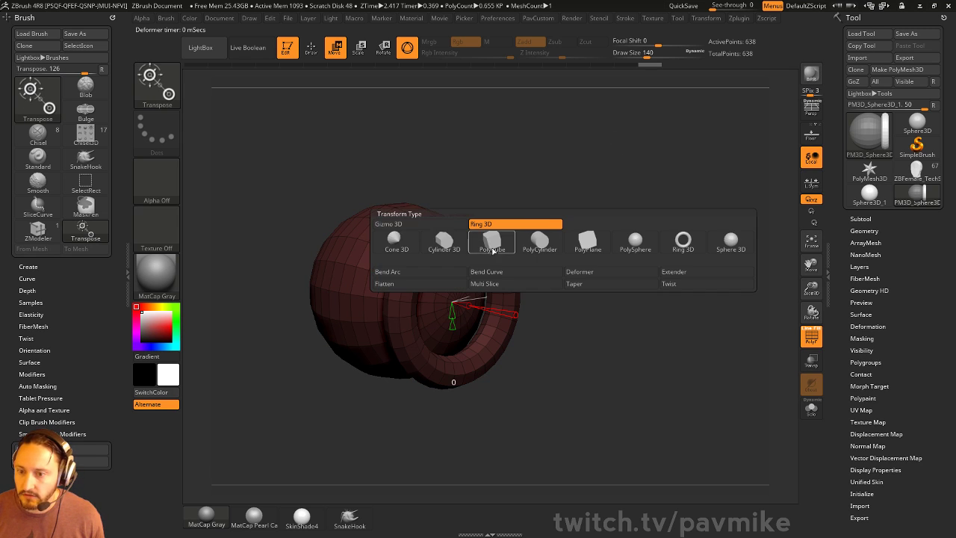
{"action": "left_click", "coordinate": [636, 243]}
{"action": "left_click_drag", "start_coordinate": [623, 284], "coordinate": [648, 265], "text": "alt"}
{"action": "left_click_drag", "start_coordinate": [578, 236], "coordinate": [528, 242]}
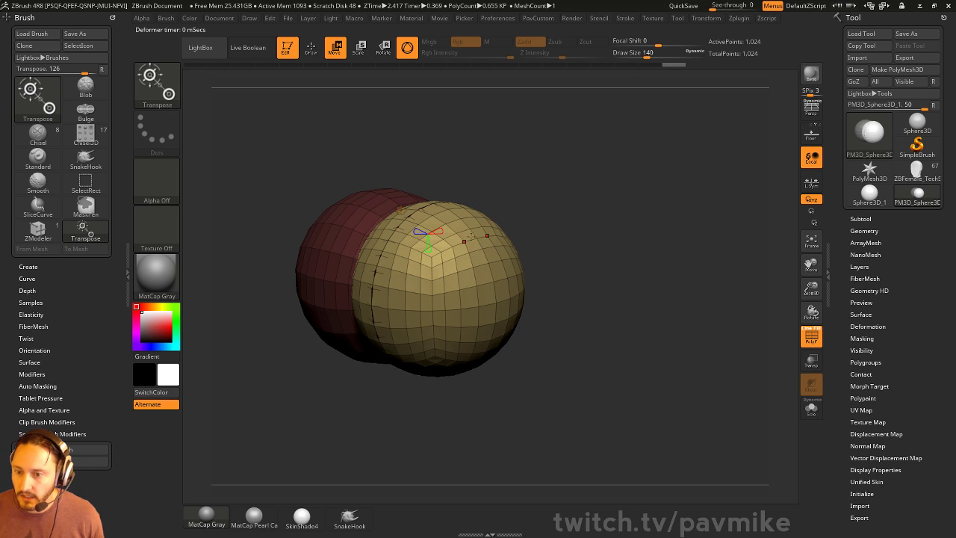
- Return to the standard Gizmo 3D, scale the PolySphere down to fit inside the ring and clear the mask
{"action": "left_click", "coordinate": [401, 211]}
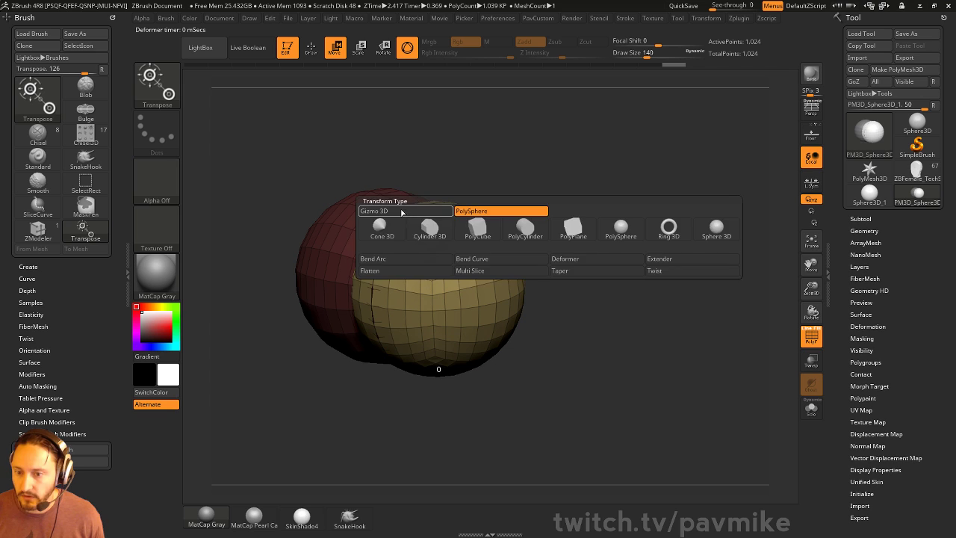
{"action": "left_click", "coordinate": [403, 213]}
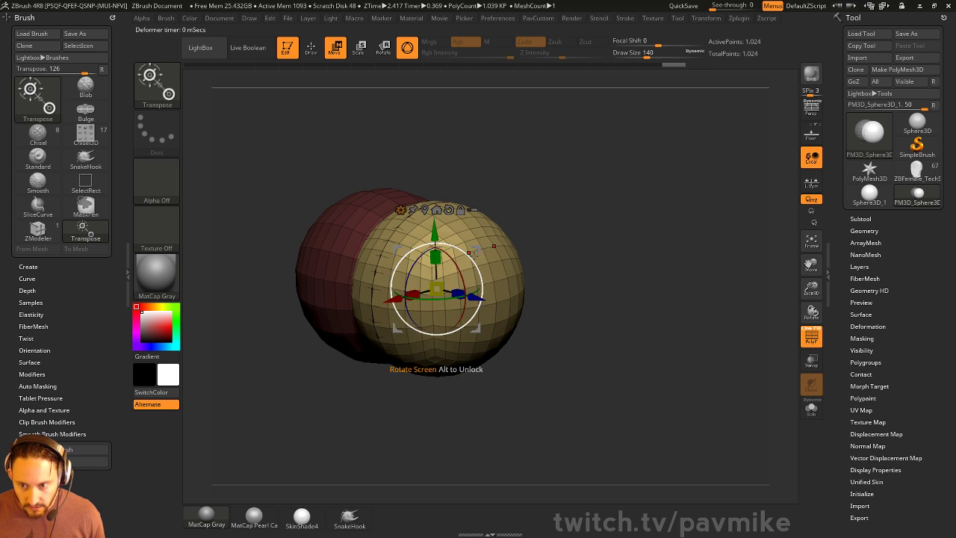
{"action": "left_click", "coordinate": [401, 210]}
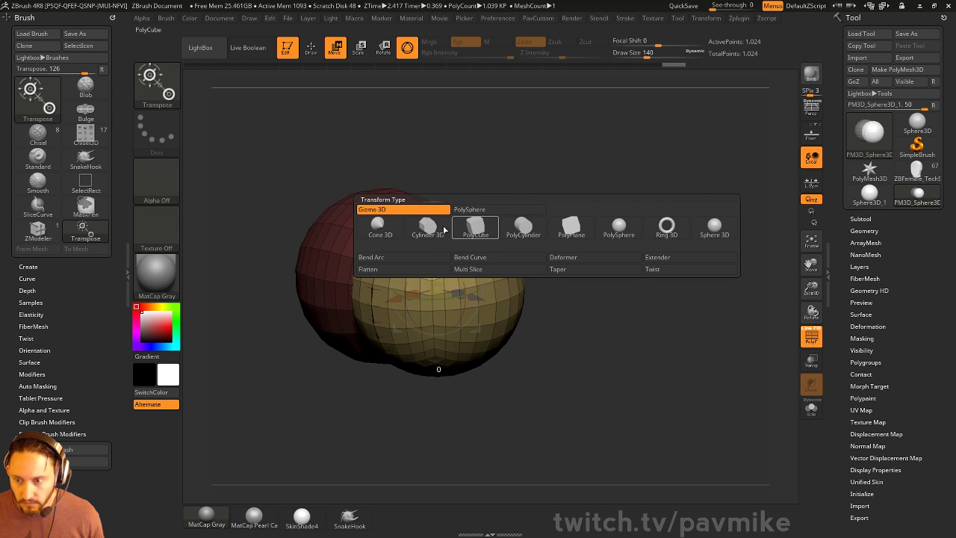
{"action": "left_click_drag", "start_coordinate": [435, 291], "coordinate": [439, 314]}
{"action": "mouse_move", "coordinate": [634, 250]}
{"action": "left_mouse_down"}
{"action": "mouse_move", "coordinate": [614, 253]}
{"action": "mouse_move", "coordinate": [674, 272]}
{"action": "mouse_move", "coordinate": [624, 276]}
{"action": "left_mouse_up"}
{"action": "key", "text": "q"}
{"action": "mouse_move", "coordinate": [625, 248]}
{"action": "left_mouse_down", "text": "ctrl"}
{"action": "mouse_move", "coordinate": [653, 220]}
{"action": "mouse_move", "coordinate": [627, 237]}
{"action": "left_mouse_up", "text": "ctrl"}
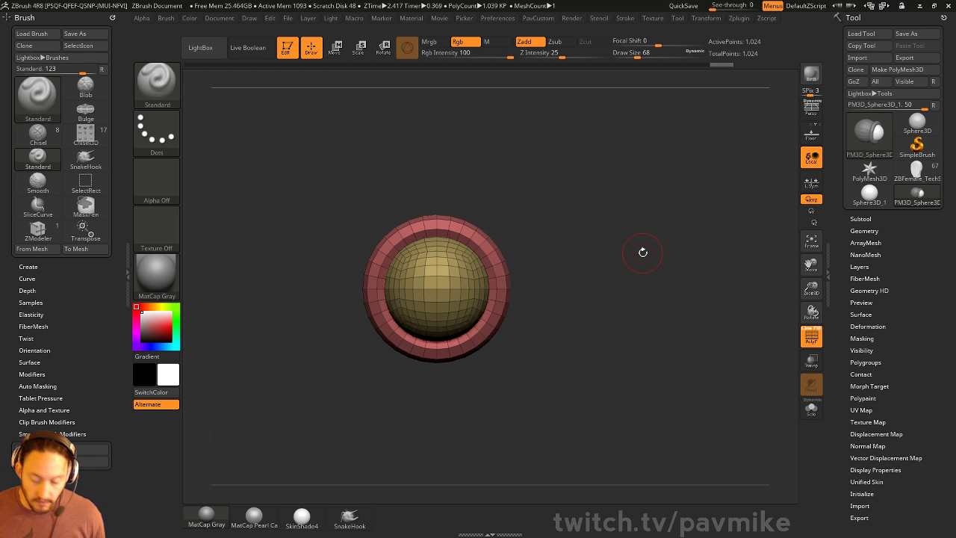
- Apply the Extender deformer to the whole mesh and stretch it both horizontally and vertically
{"action": "key", "text": "w"}
{"action": "left_click", "coordinate": [401, 209]}
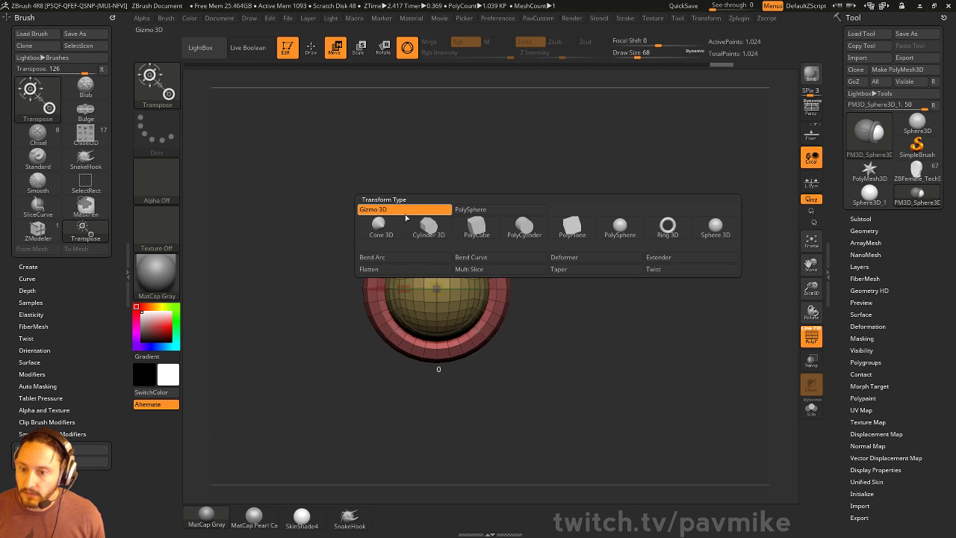
{"action": "left_click", "coordinate": [659, 256]}
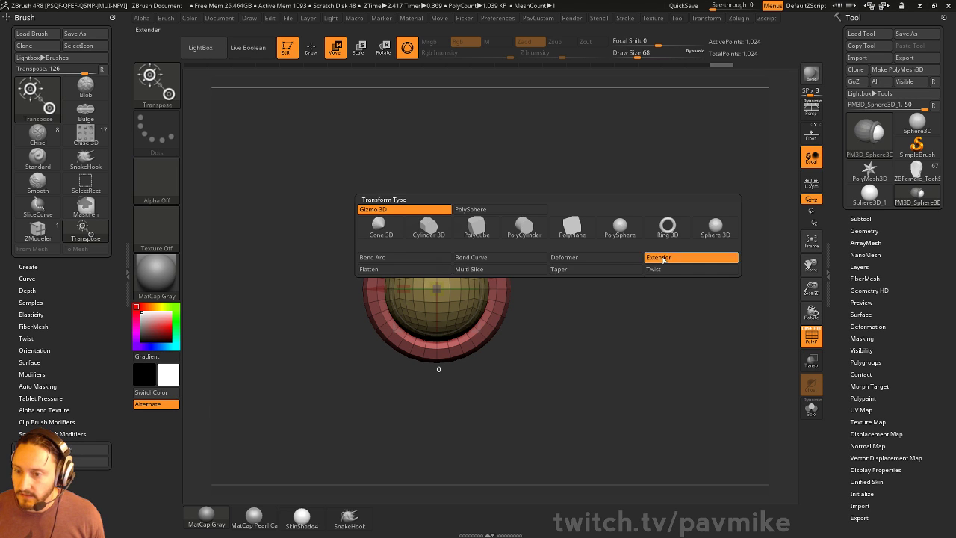
{"action": "left_click_drag", "start_coordinate": [615, 253], "coordinate": [551, 278]}
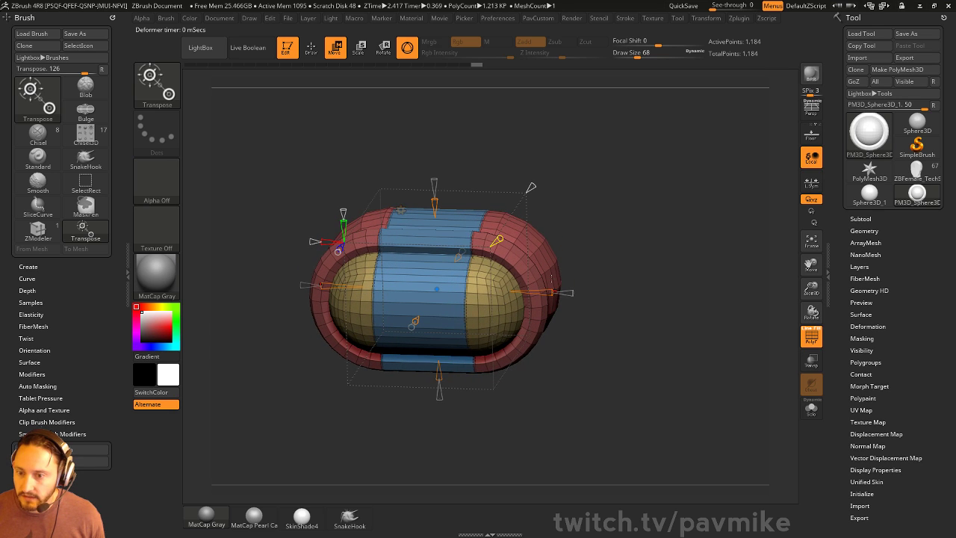
{"action": "left_click_drag", "start_coordinate": [435, 201], "coordinate": [442, 179]}
{"action": "key", "text": "ctrl+z"}
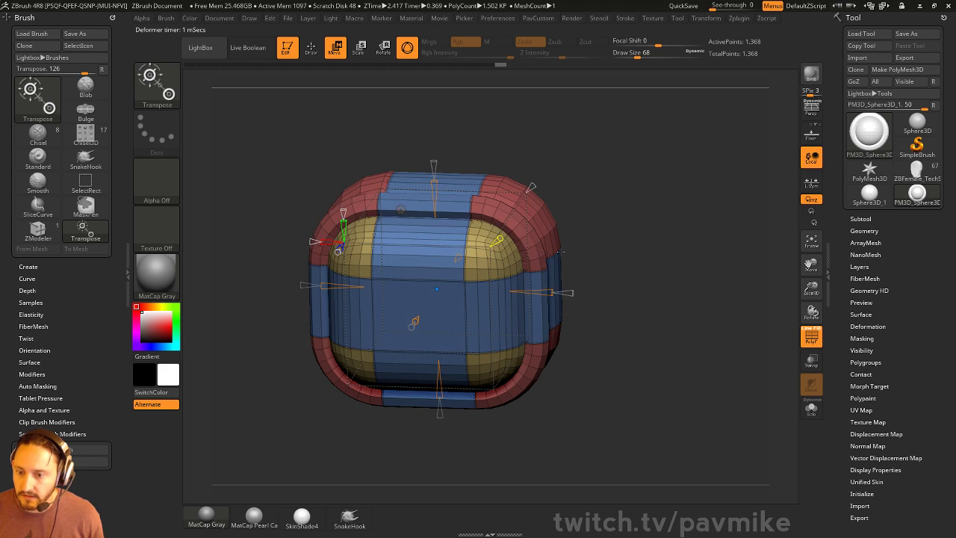
- Add more polygon divisions to the extended bands with the Extender handles and accept the deformation
{"action": "left_click_drag", "start_coordinate": [650, 258], "coordinate": [580, 262]}
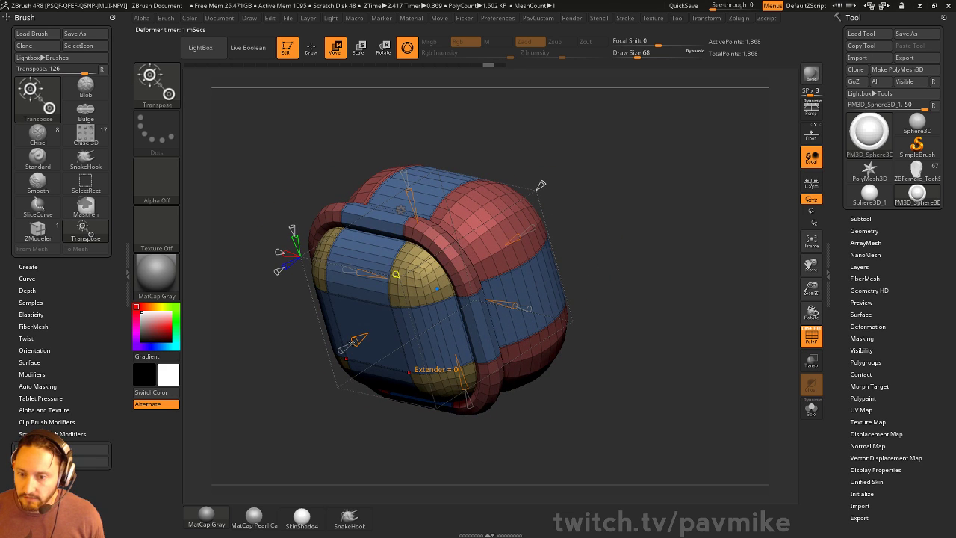
{"action": "left_click_drag", "start_coordinate": [442, 399], "coordinate": [423, 379]}
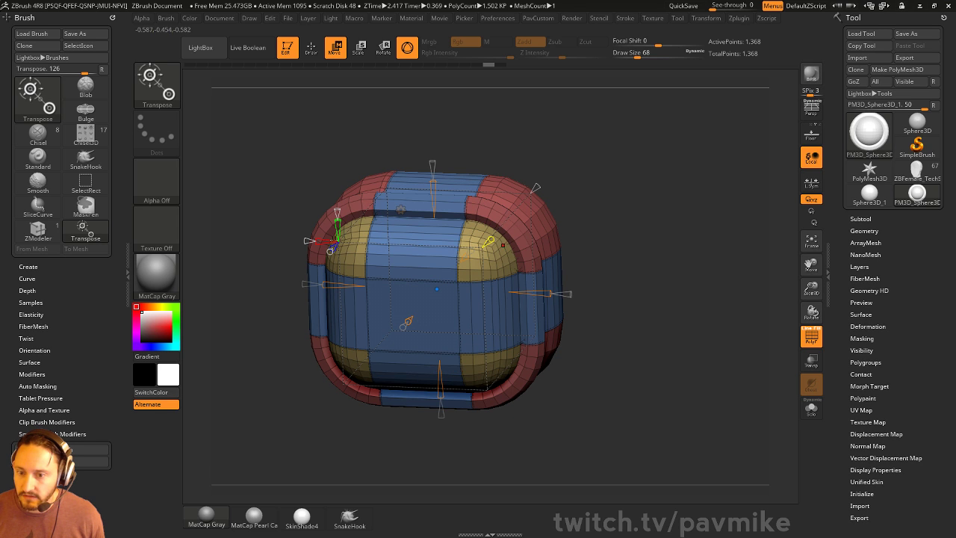
{"action": "left_click_drag", "start_coordinate": [337, 210], "coordinate": [307, 236]}
{"action": "left_click_drag", "start_coordinate": [609, 272], "coordinate": [705, 239]}
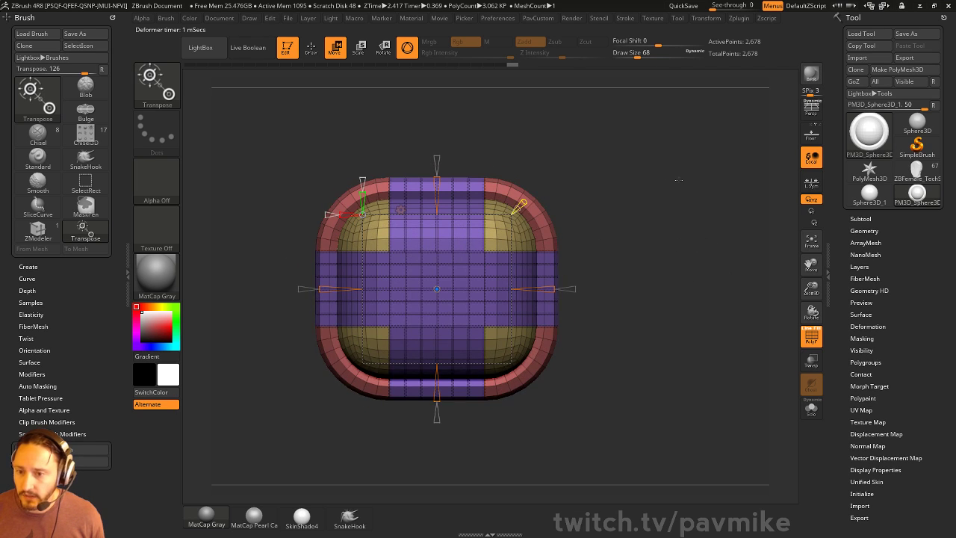
{"action": "left_click", "coordinate": [400, 208]}
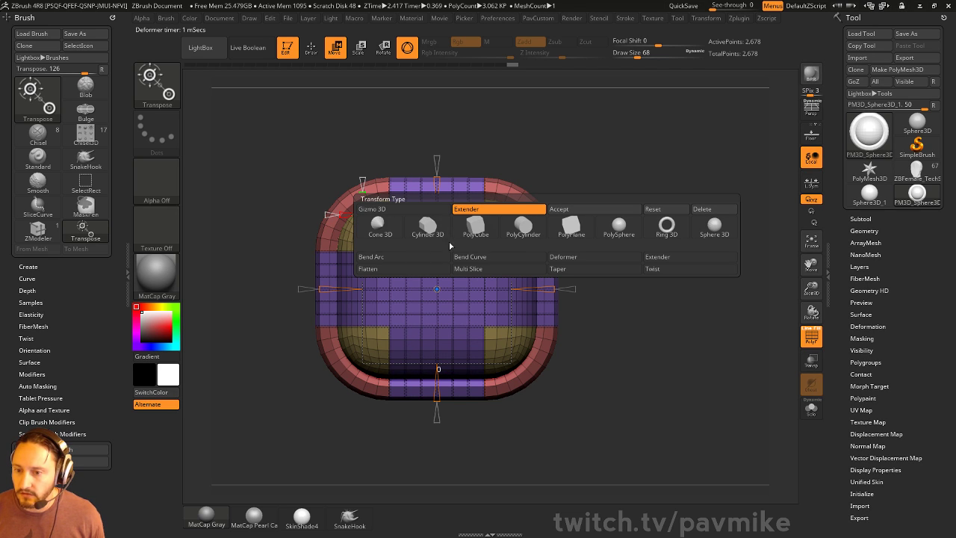
{"action": "left_click", "coordinate": [590, 212]}
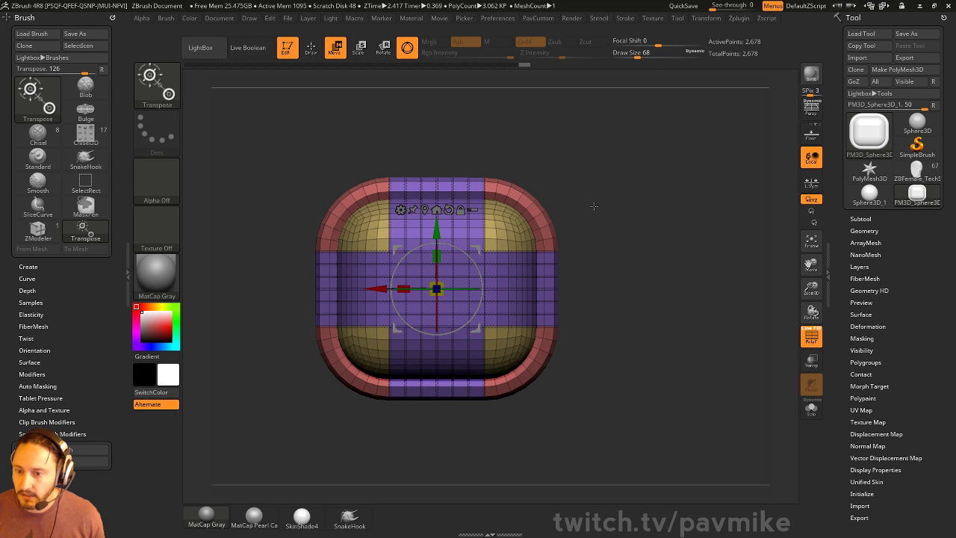
- Isolate the purple extended bands to examine their polygroup, and show the whole mesh again
{"action": "key", "text": "q"}
{"action": "mouse_move", "coordinate": [623, 202]}
{"action": "left_mouse_down", "text": "alt"}
{"action": "mouse_move", "coordinate": [702, 215]}
{"action": "mouse_move", "coordinate": [673, 221]}
{"action": "left_mouse_up", "text": "alt"}
{"action": "key", "text": "s"}
{"action": "left_click_drag", "start_coordinate": [673, 221], "coordinate": [687, 217]}
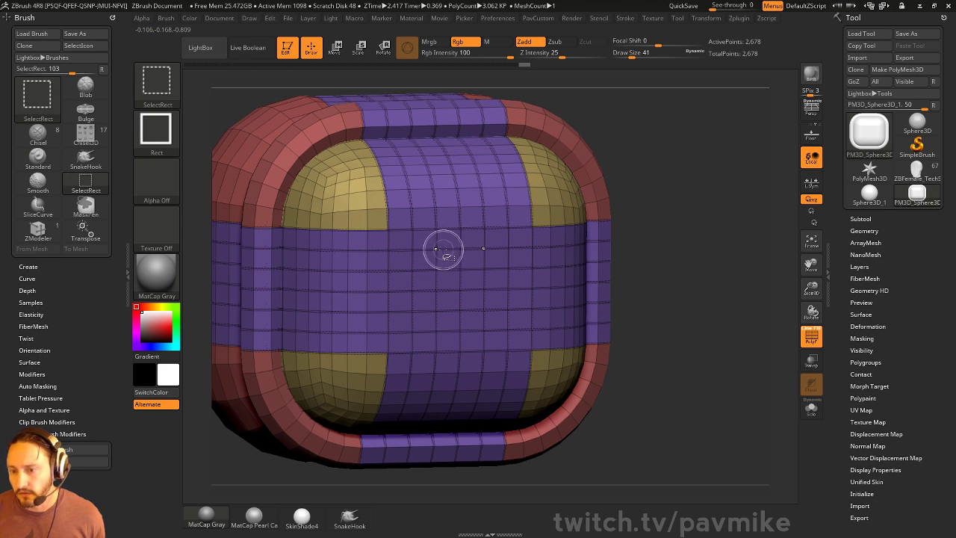
{"action": "left_click_drag", "start_coordinate": [650, 219], "coordinate": [644, 212], "text": "alt"}
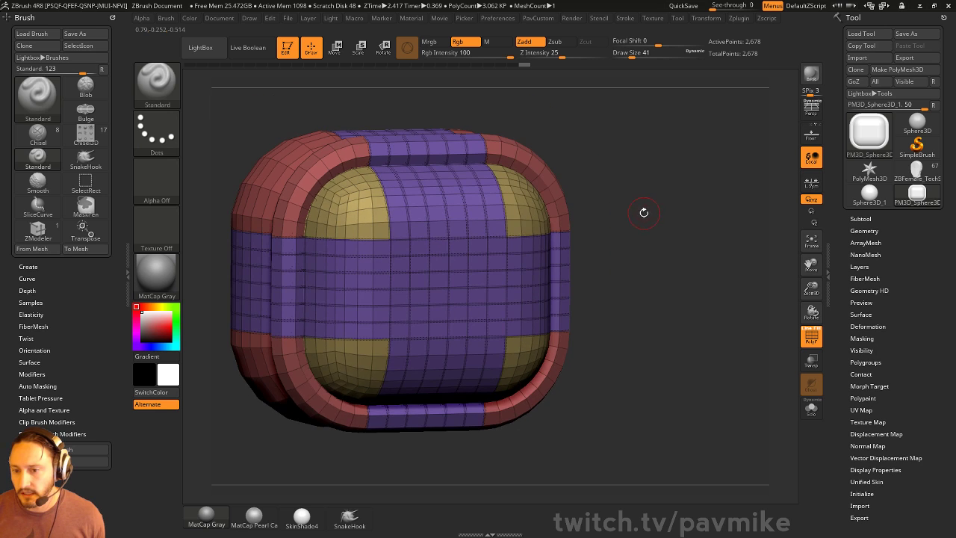
{"action": "left_click", "coordinate": [431, 256], "text": "ctrl+shift"}
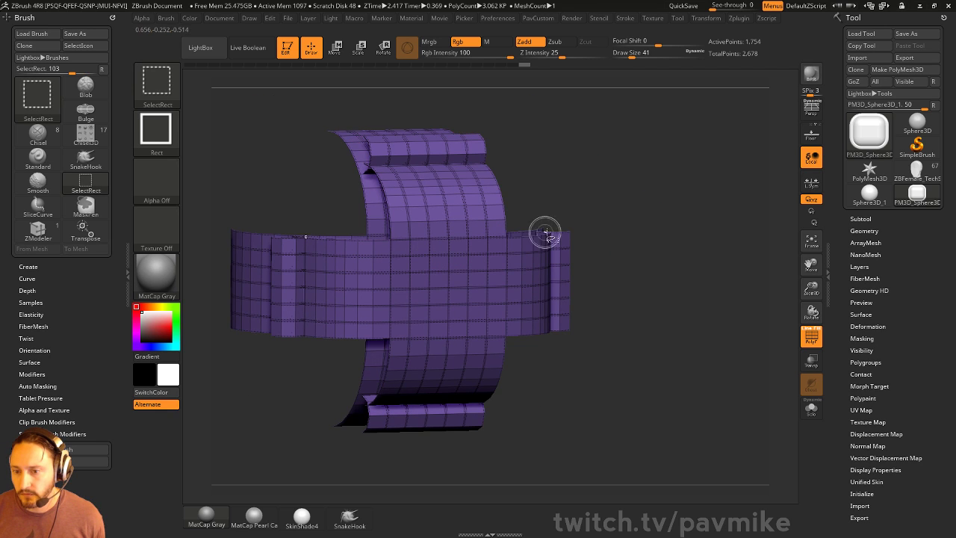
{"action": "left_click", "coordinate": [600, 216], "text": "ctrl+shift"}
- Isolate the centre patch where the purple bands cross, give it its own polygroup and show the whole mesh
{"action": "left_click_drag", "start_coordinate": [631, 205], "coordinate": [667, 207]}
{"action": "left_click", "coordinate": [419, 257], "text": "ctrl+shift"}
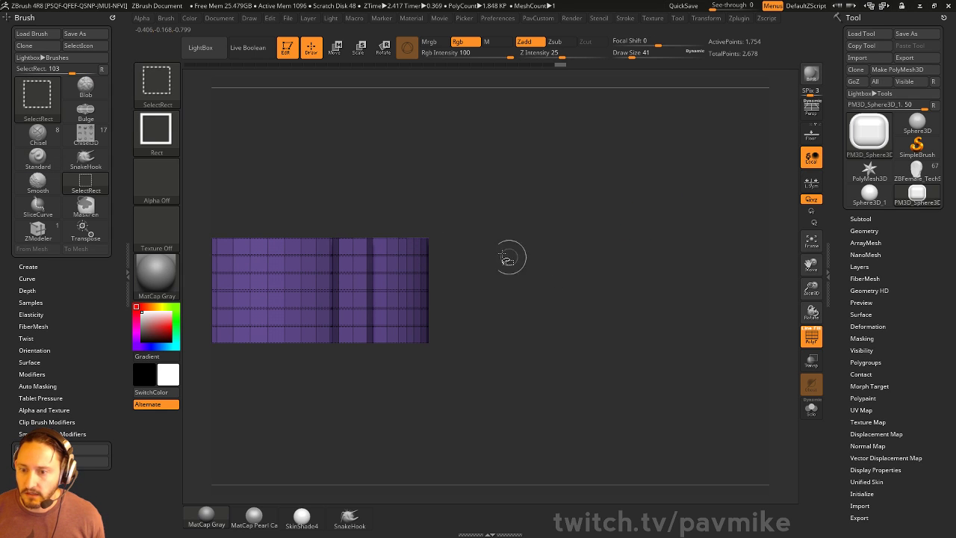
{"action": "left_click_drag", "start_coordinate": [551, 171], "coordinate": [602, 156]}
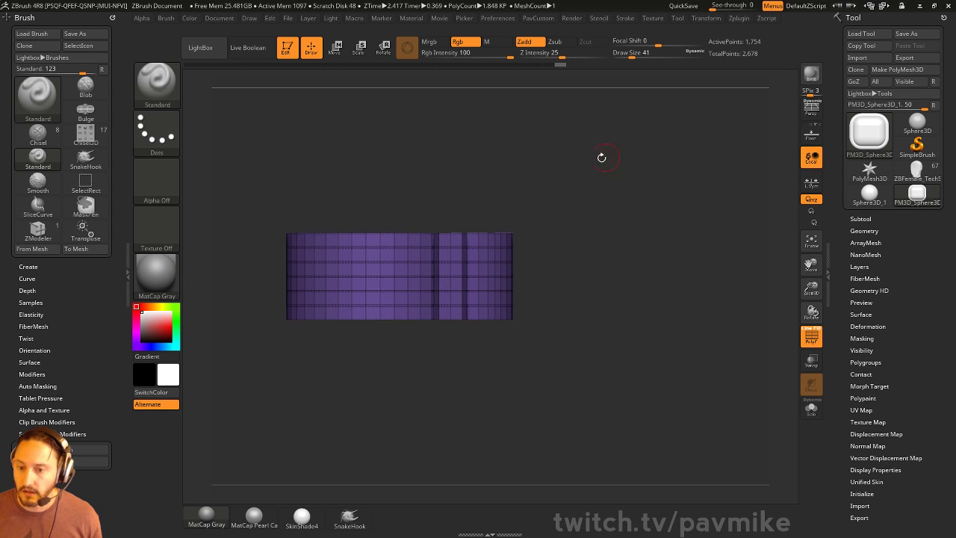
{"action": "left_click_drag", "start_coordinate": [228, 161], "coordinate": [512, 391], "text": "ctrl+shift"}
{"action": "mouse_move", "coordinate": [569, 326]}
{"action": "left_mouse_down"}
{"action": "mouse_move", "coordinate": [697, 231]}
{"action": "mouse_move", "coordinate": [642, 219]}
{"action": "mouse_move", "coordinate": [674, 241]}
{"action": "mouse_move", "coordinate": [674, 277]}
{"action": "mouse_move", "coordinate": [649, 226]}
{"action": "mouse_move", "coordinate": [711, 161]}
{"action": "mouse_move", "coordinate": [664, 216]}
{"action": "mouse_move", "coordinate": [689, 242]}
{"action": "left_mouse_up"}
{"action": "key", "text": "ctrl+shift+s"}
{"action": "left_click", "coordinate": [677, 248], "text": "ctrl+shift"}
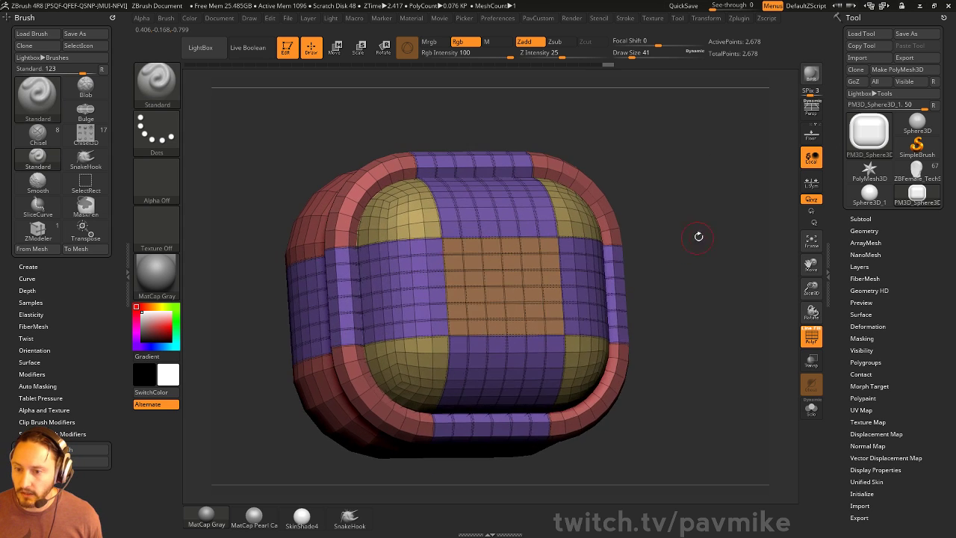
- Apply ZModeler's PolyGroup polygon action with the Polygroup Island target and Checker option to the orange centre patch
{"action": "key", "text": "b"}
{"action": "key", "text": "z"}
{"action": "key", "text": "m"}
{"action": "key", "text": "space"}
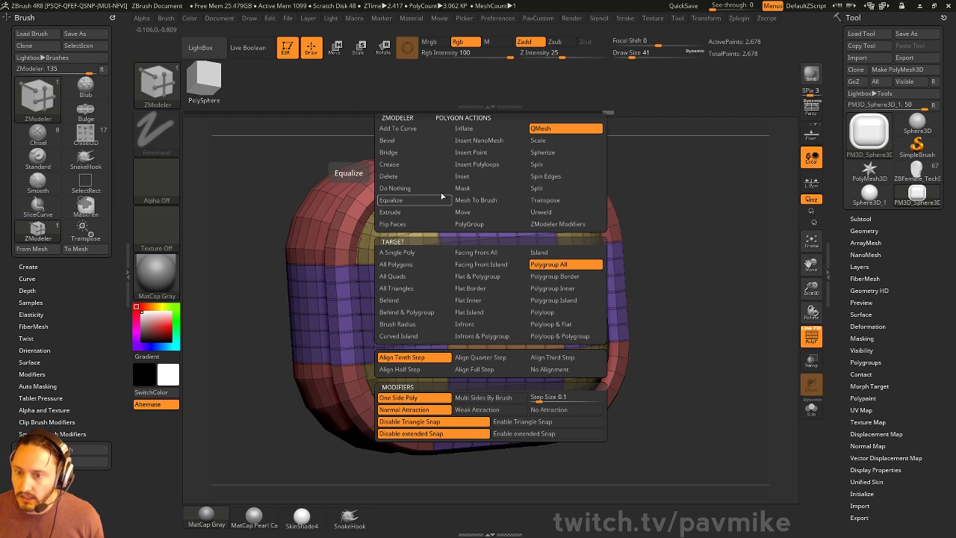
{"action": "left_click", "coordinate": [469, 223]}
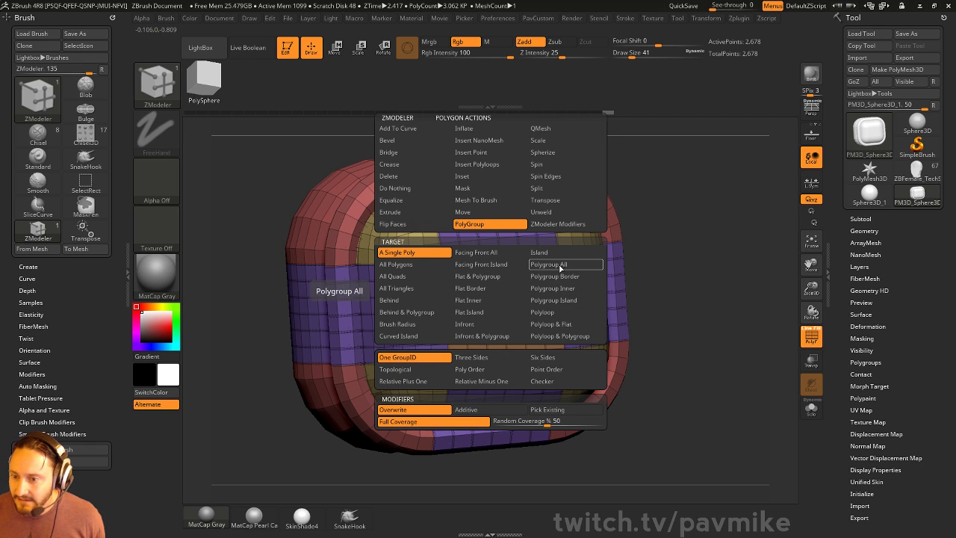
{"action": "left_click", "coordinate": [554, 299]}
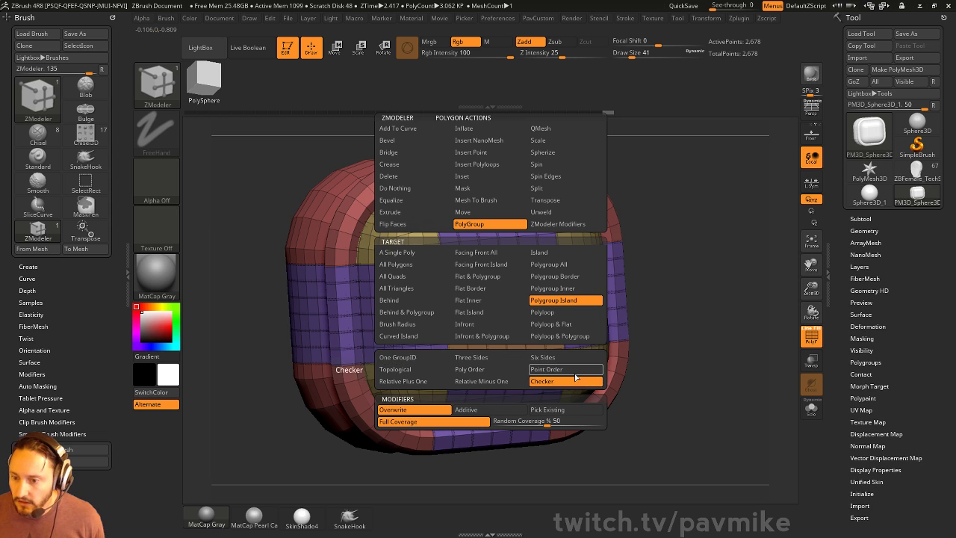
{"action": "left_click", "coordinate": [545, 370]}
{"action": "left_click_drag", "start_coordinate": [724, 222], "coordinate": [704, 224], "text": "alt"}
- Inset the squares of the checkered patch with ZModeler, using the Polygroup All target and Inset Each Poly
{"action": "key", "text": "space"}
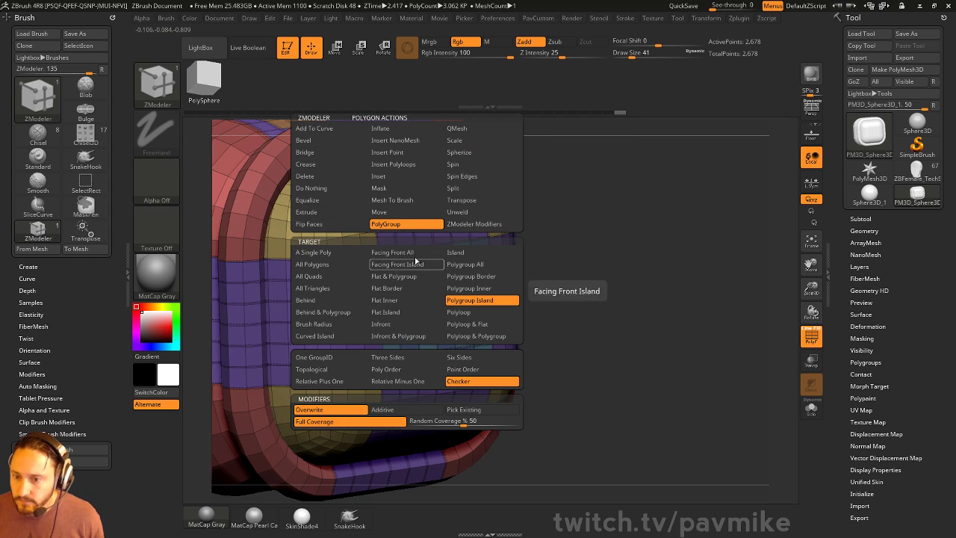
{"action": "left_click", "coordinate": [406, 176]}
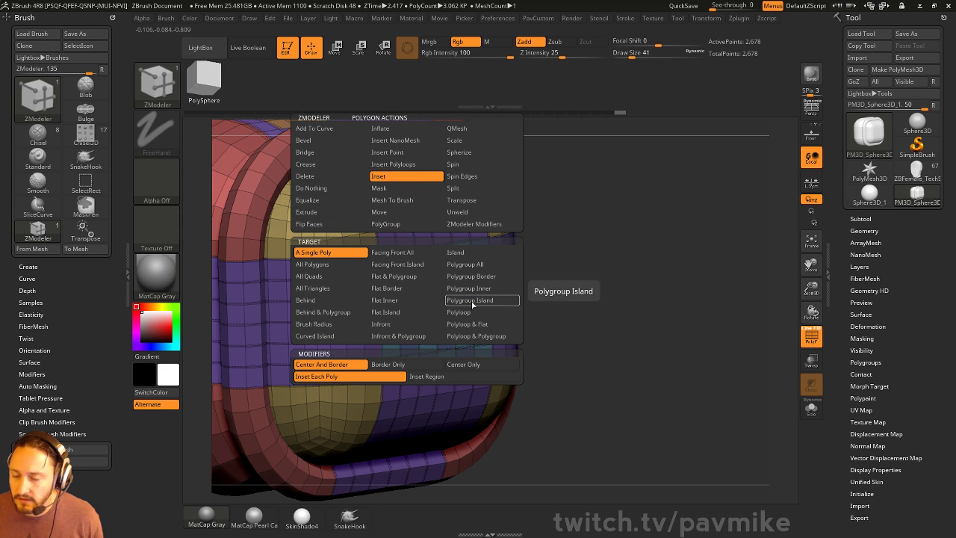
{"action": "left_click", "coordinate": [471, 265]}
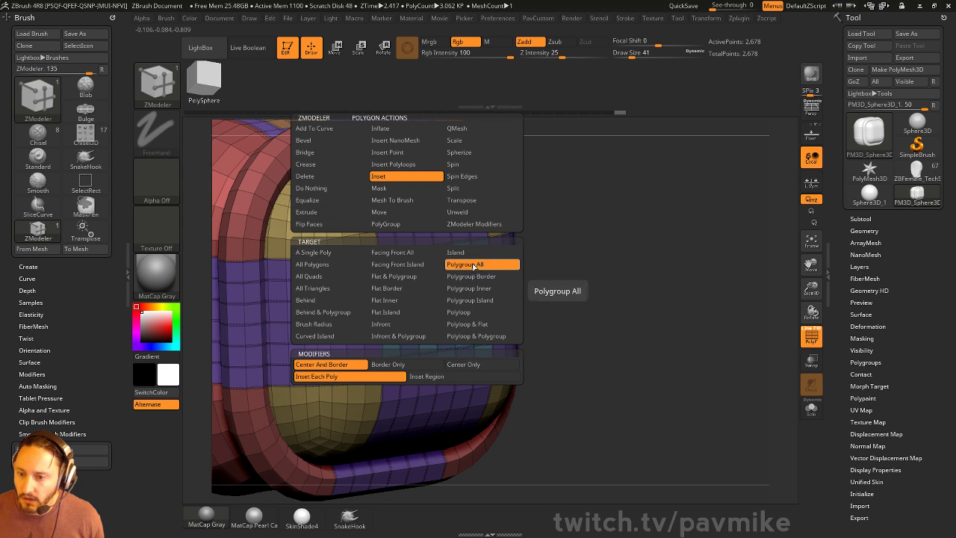
{"action": "left_click_drag", "start_coordinate": [597, 234], "coordinate": [594, 254], "text": "alt"}
{"action": "left_click_drag", "start_coordinate": [401, 279], "coordinate": [416, 279]}
{"action": "key", "text": "space"}
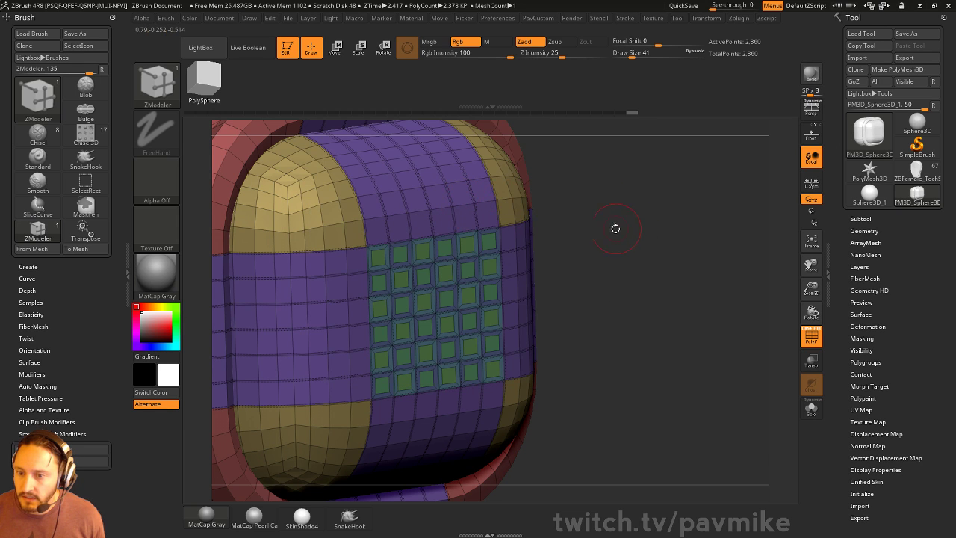
{"action": "left_click_drag", "start_coordinate": [616, 212], "coordinate": [627, 231], "text": "alt"}
- Undo the inset of the checkered squares and try the Polygroup All inset on the patch again
{"action": "key", "text": "ctrl+z"}
{"action": "key", "text": "space"}
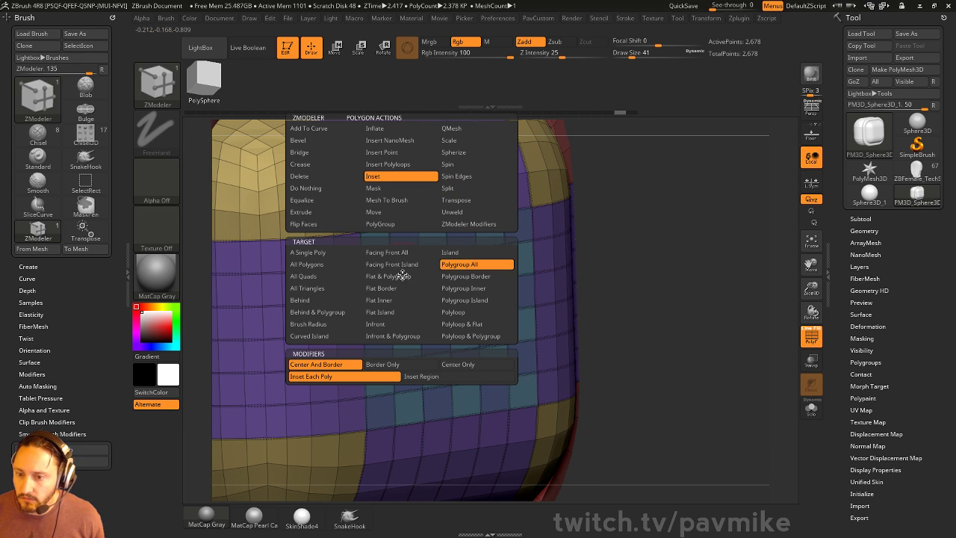
{"action": "key", "text": "ctrl+shift+z"}
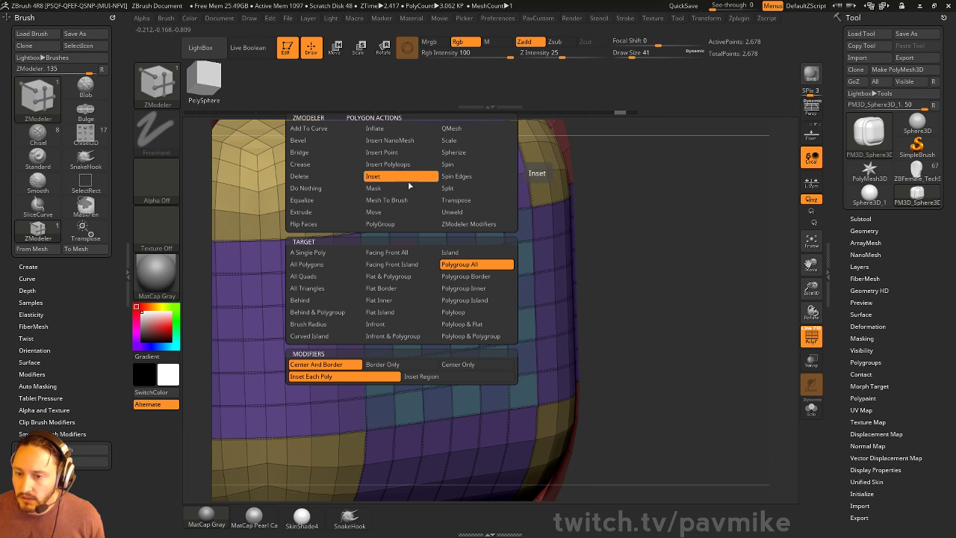
{"action": "left_click", "coordinate": [471, 264]}
{"action": "left_click_drag", "start_coordinate": [469, 276], "coordinate": [465, 253]}
{"action": "key", "text": "ctrl+z"}
- Try ZModeler's Inset Region option with the Polygroup All target on the checkered patch and undo it
{"action": "key", "text": "space"}
{"action": "left_click", "coordinate": [478, 379]}
{"action": "key", "text": "ctrl+z"}
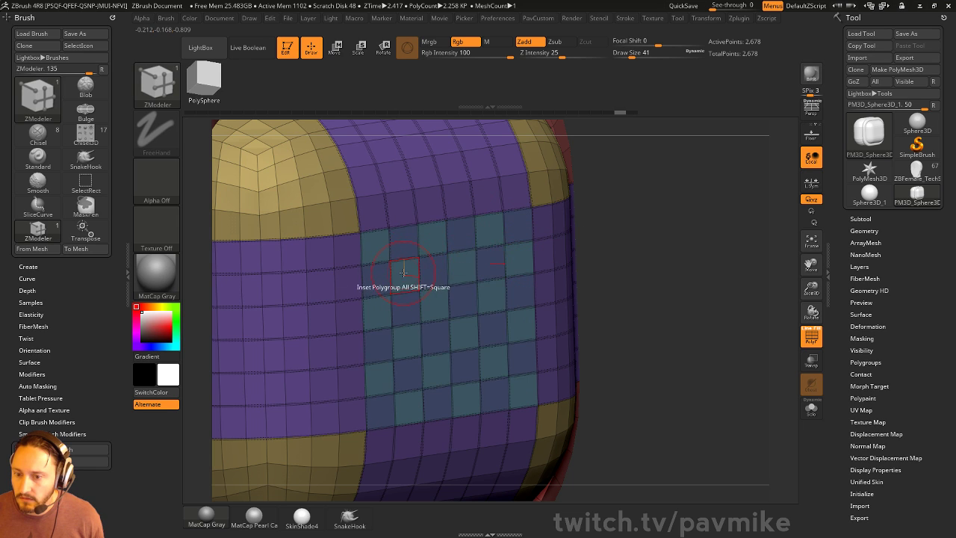
{"action": "key", "text": "space"}
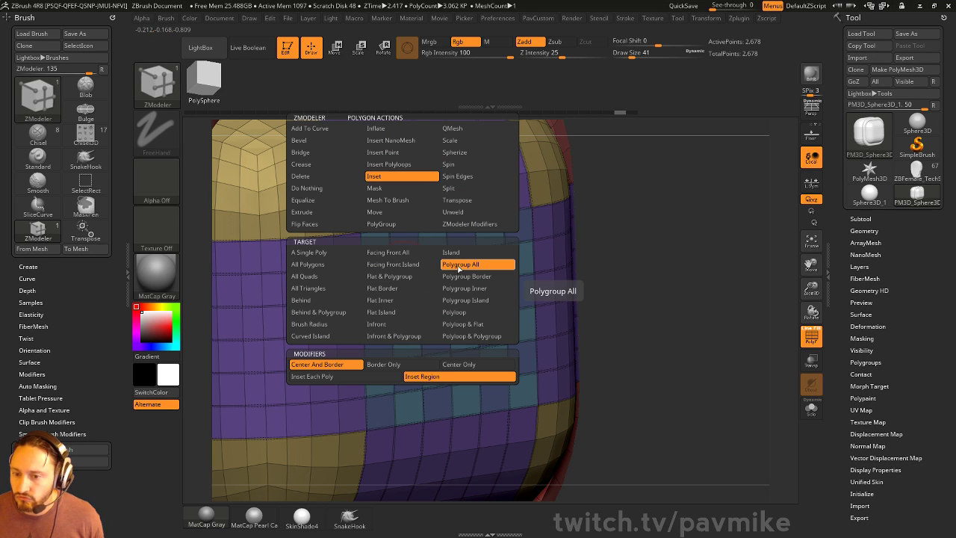
- Isolate the checkered patch and the purple bands to examine their polygroups, and show the whole mesh again
{"action": "left_click", "coordinate": [433, 272], "text": "ctrl+shift"}
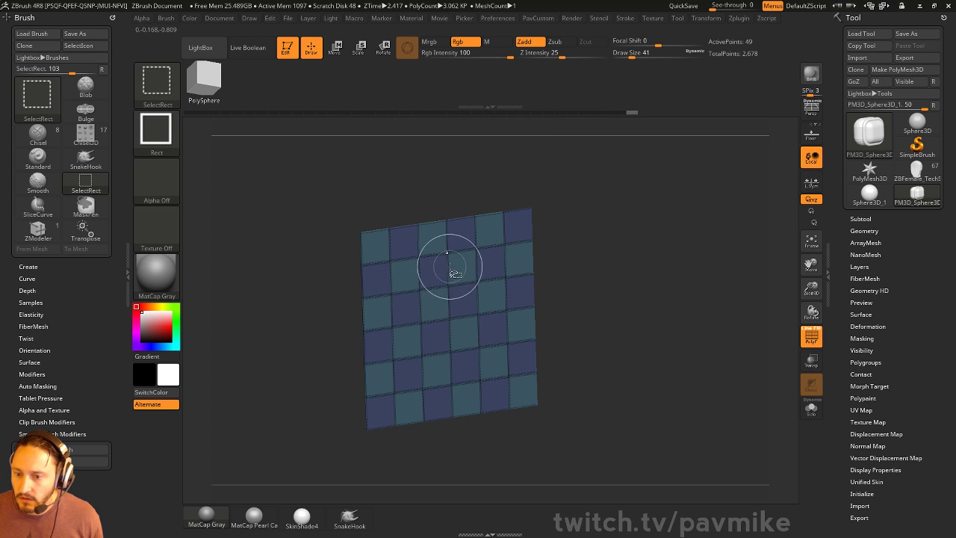
{"action": "left_click", "coordinate": [439, 279], "text": "ctrl+shift"}
{"action": "left_click", "coordinate": [451, 205], "text": "ctrl+shift"}
{"action": "left_click_drag", "start_coordinate": [634, 206], "coordinate": [656, 262], "text": "ctrl+shift"}
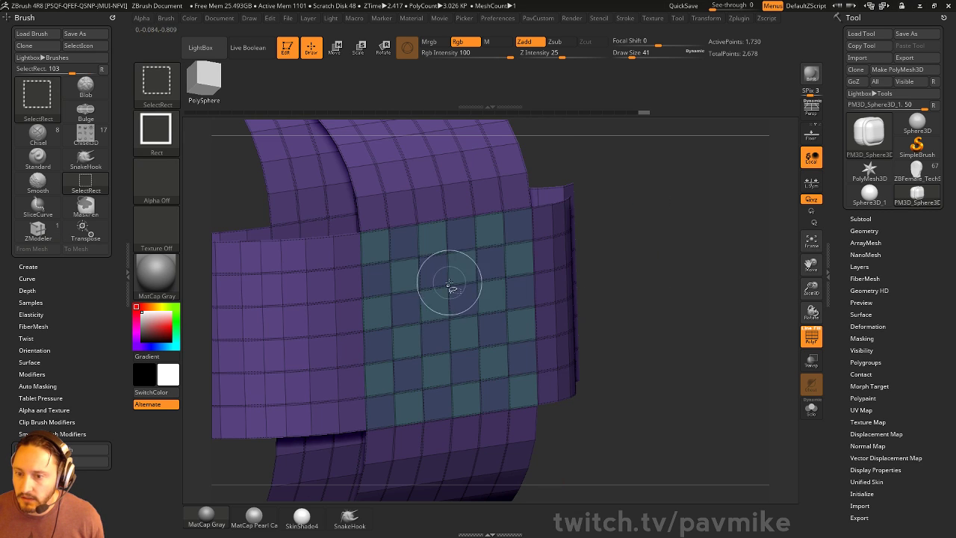
{"action": "left_click", "coordinate": [406, 250], "text": "ctrl+shift"}
{"action": "left_click", "coordinate": [639, 268], "text": "ctrl+shift"}
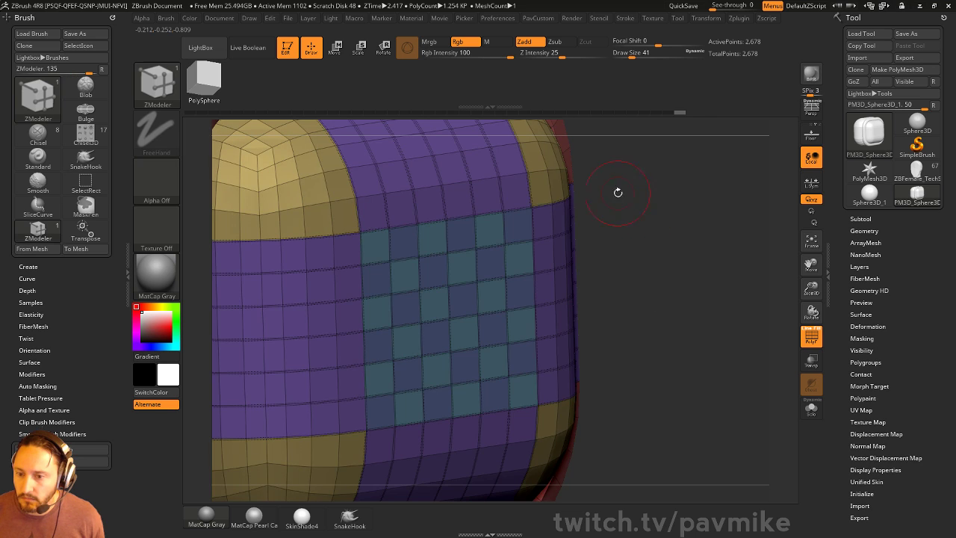
{"action": "mouse_move", "coordinate": [595, 195]}
{"action": "left_mouse_down", "text": "alt"}
{"action": "mouse_move", "coordinate": [575, 196]}
{"action": "mouse_move", "coordinate": [606, 196]}
{"action": "mouse_move", "coordinate": [553, 200]}
{"action": "left_mouse_up", "text": "alt"}
{"action": "mouse_move", "coordinate": [553, 200]}
{"action": "left_mouse_down", "text": "alt"}
{"action": "mouse_move", "coordinate": [590, 224]}
{"action": "mouse_move", "coordinate": [613, 224]}
{"action": "left_mouse_up", "text": "alt"}
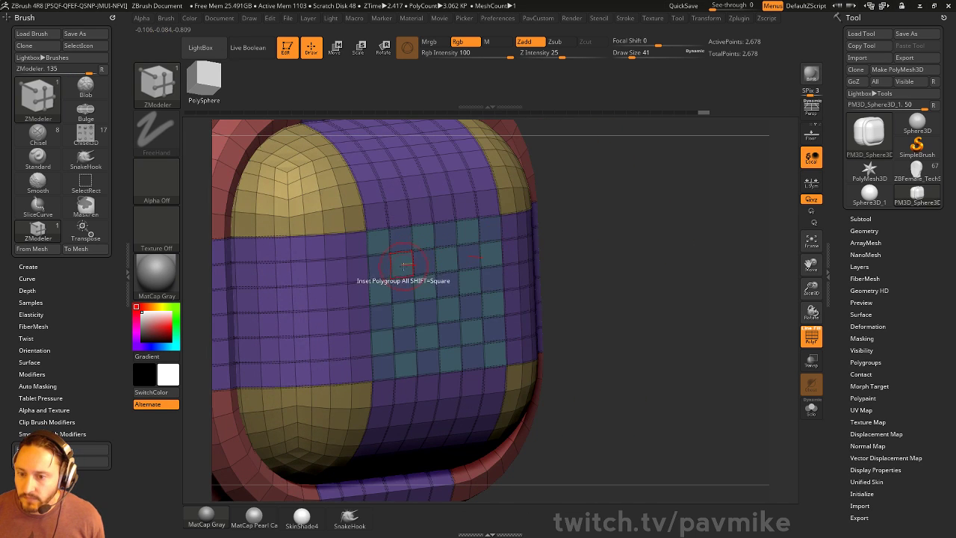
- Undo the recent changes back to the isolated checkered patch
{"action": "left_click", "coordinate": [587, 211], "text": "ctrl+shift"}
{"action": "key", "text": "ctrl+z"}
{"action": "key", "text": "ctrl+z"}
{"action": "key", "text": "ctrl+z"}
{"action": "key", "text": "ctrl+z"}
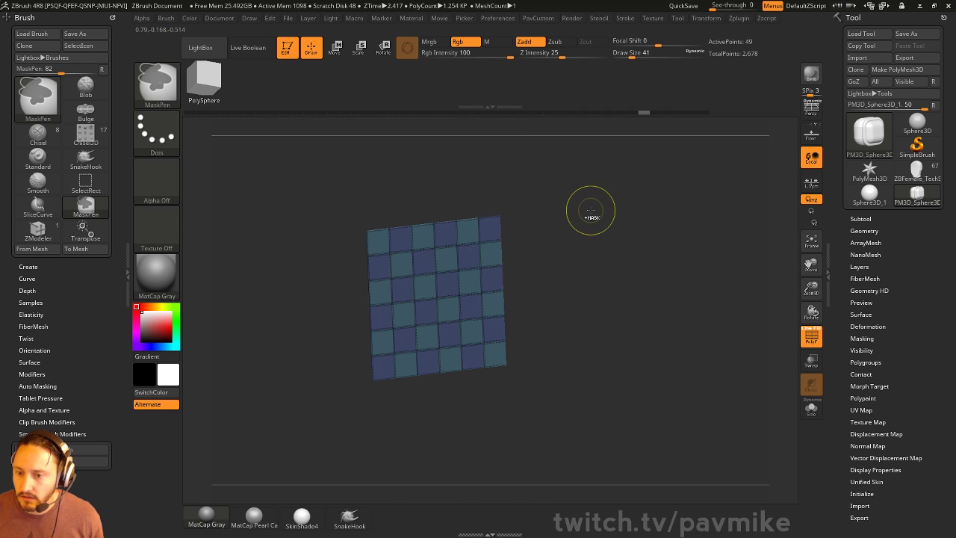
{"action": "key", "text": "ctrl+z"}
- Set ZModeler's polygon action to PolyGroup with the Polygroup Island target and Checker option, and return to the whole mesh
{"action": "key", "text": "space"}
{"action": "left_click", "coordinate": [422, 224]}
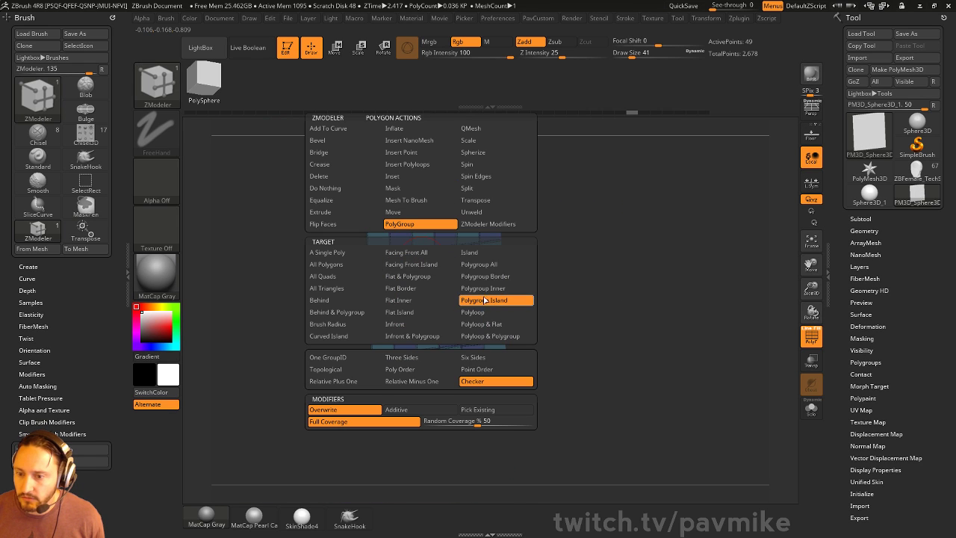
{"action": "left_click", "coordinate": [470, 381]}
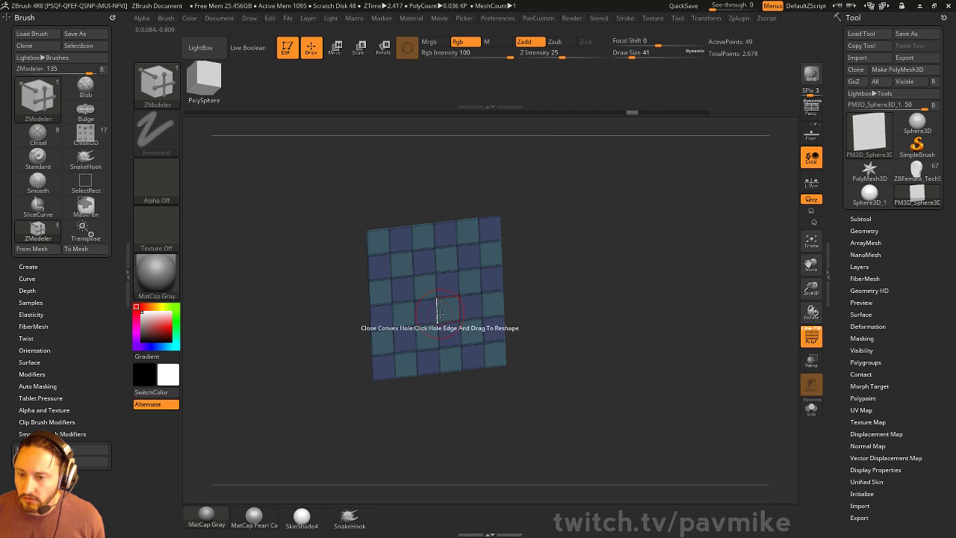
{"action": "key", "text": "ctrl+z"}
{"action": "key", "text": "ctrl+z"}
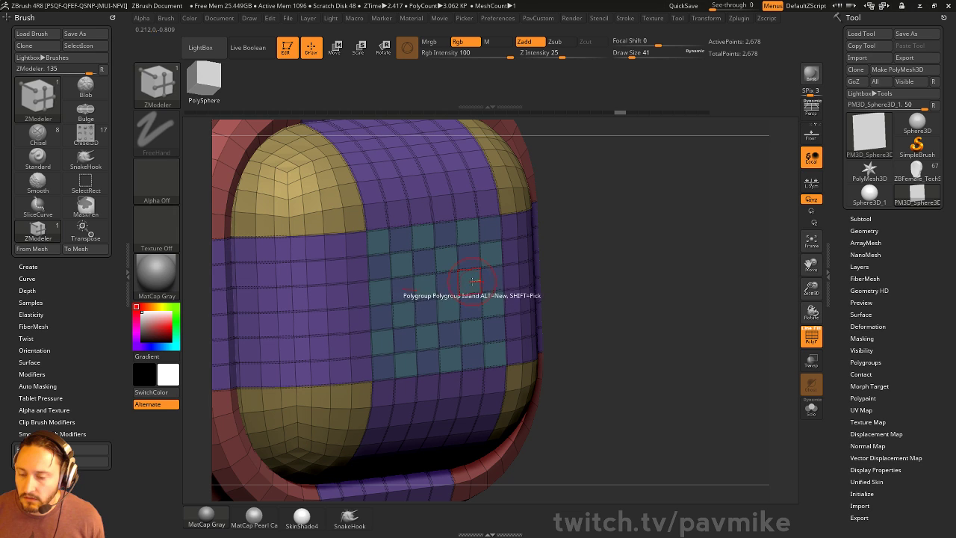
- Isolate the checkered centre patch and merge its squares into a single polygroup
{"action": "left_click", "coordinate": [470, 271], "text": "ctrl+shift"}
{"action": "key", "text": "ctrl+w"}
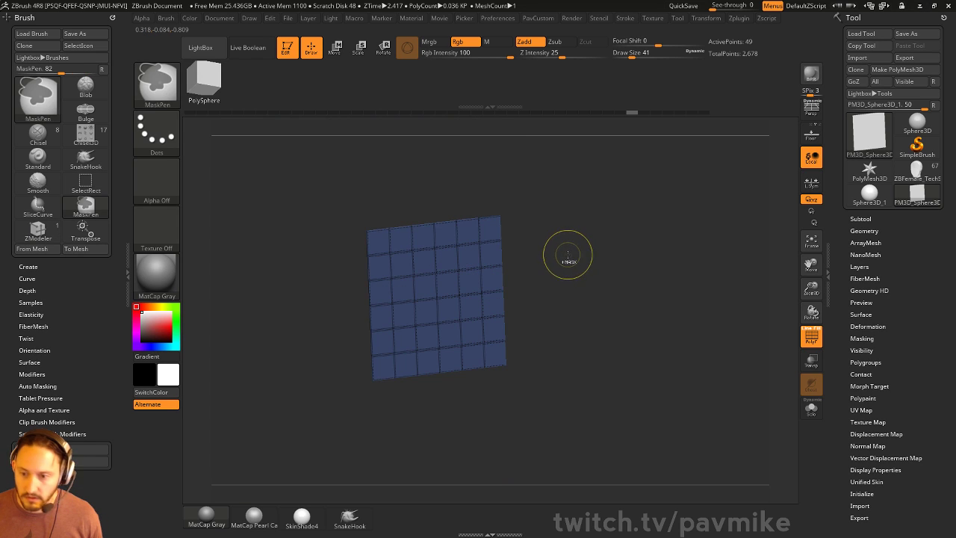
{"action": "left_click_drag", "start_coordinate": [565, 238], "coordinate": [614, 208], "text": "alt"}
{"action": "left_click_drag", "start_coordinate": [613, 208], "coordinate": [651, 299], "text": "alt"}
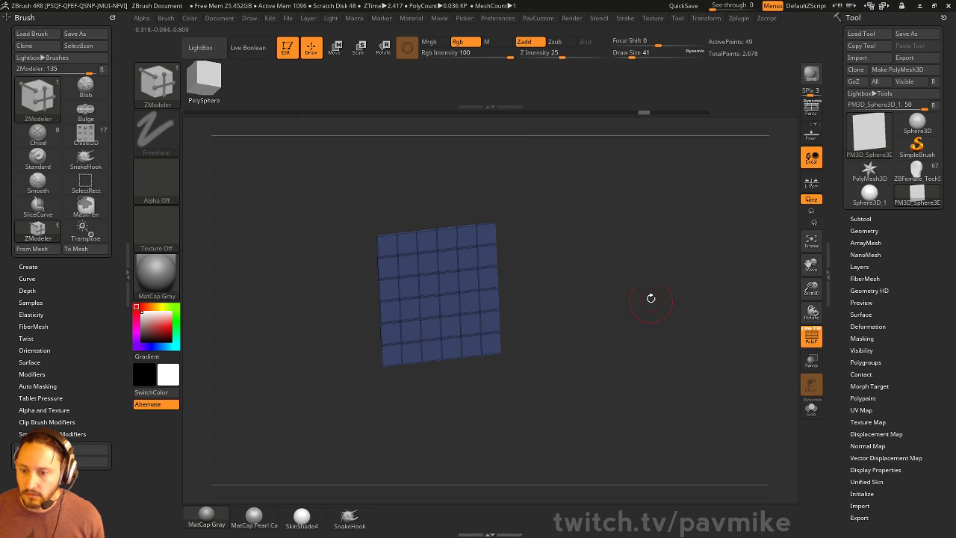
- Apply the Checker PolyGroup action to the isolated patch for a new pair of colours and show the whole mesh
{"action": "key", "text": "space"}
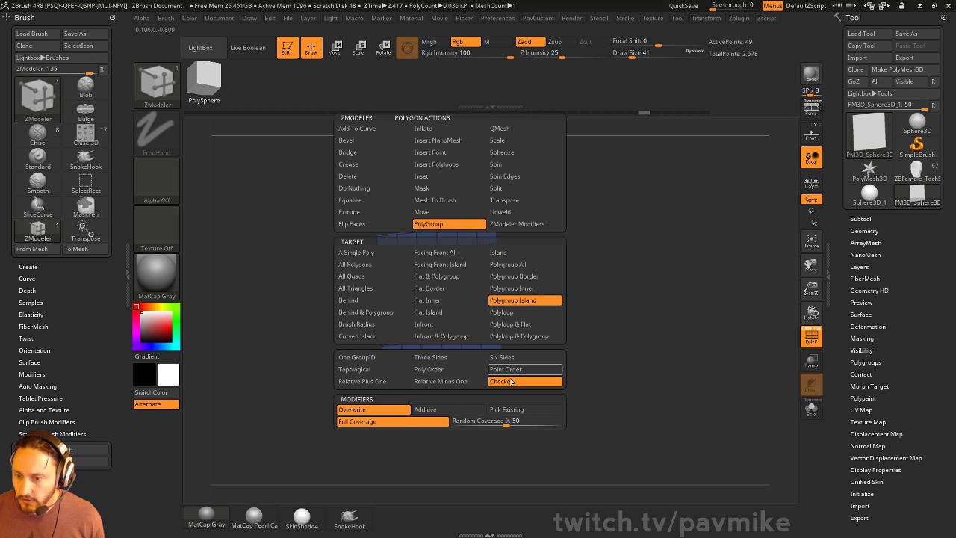
{"action": "left_click", "coordinate": [449, 280]}
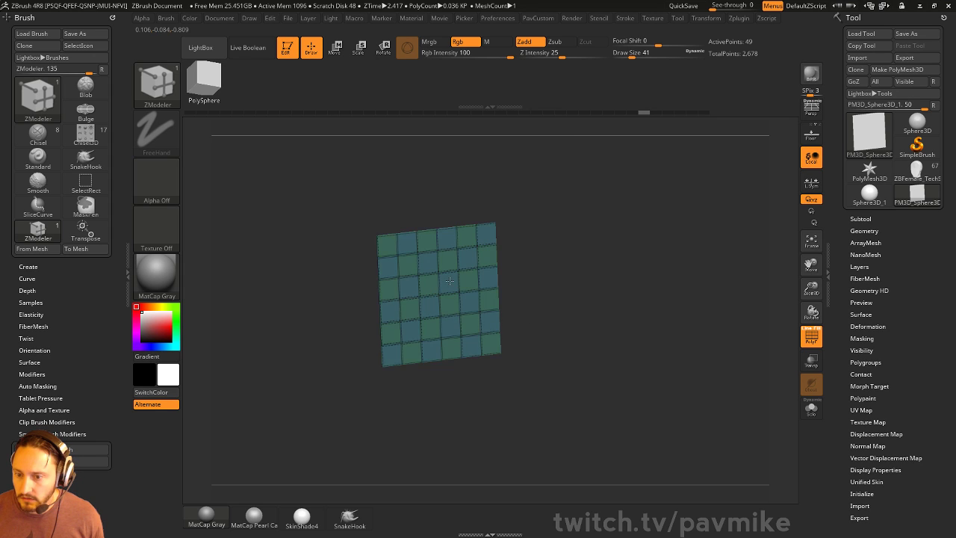
{"action": "left_click", "coordinate": [449, 280]}
{"action": "left_click", "coordinate": [449, 280]}
{"action": "left_click", "coordinate": [631, 276], "text": "ctrl+shift"}
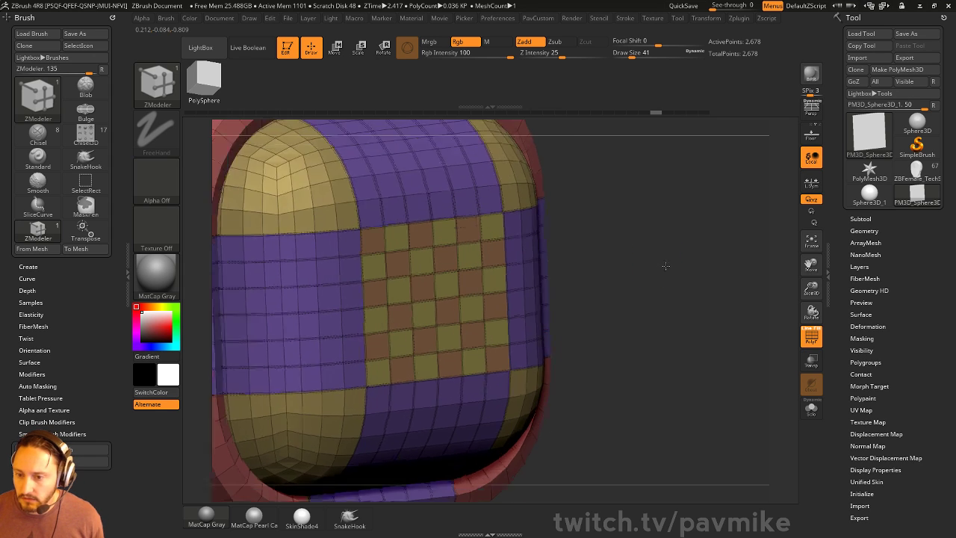
- Inset one colour of the checkered squares with ZModeler, using the Polygroup All target and Inset Each Poly
{"action": "key", "text": "space"}
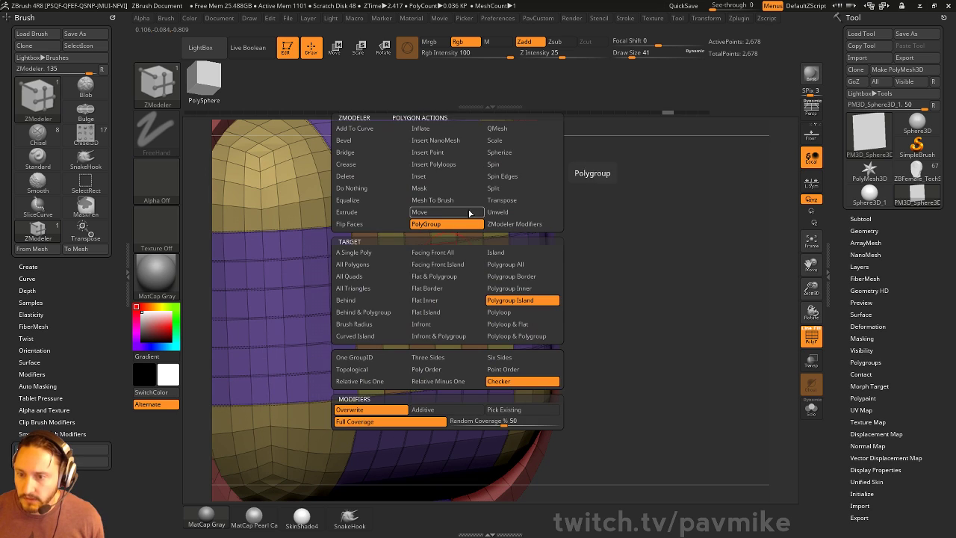
{"action": "left_click", "coordinate": [502, 265]}
{"action": "left_click", "coordinate": [440, 176]}
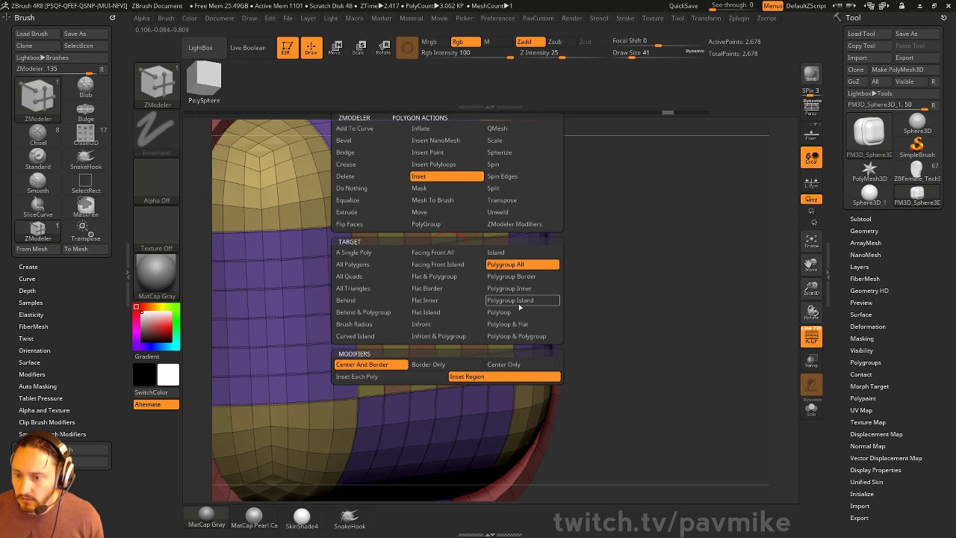
{"action": "key", "text": "space"}
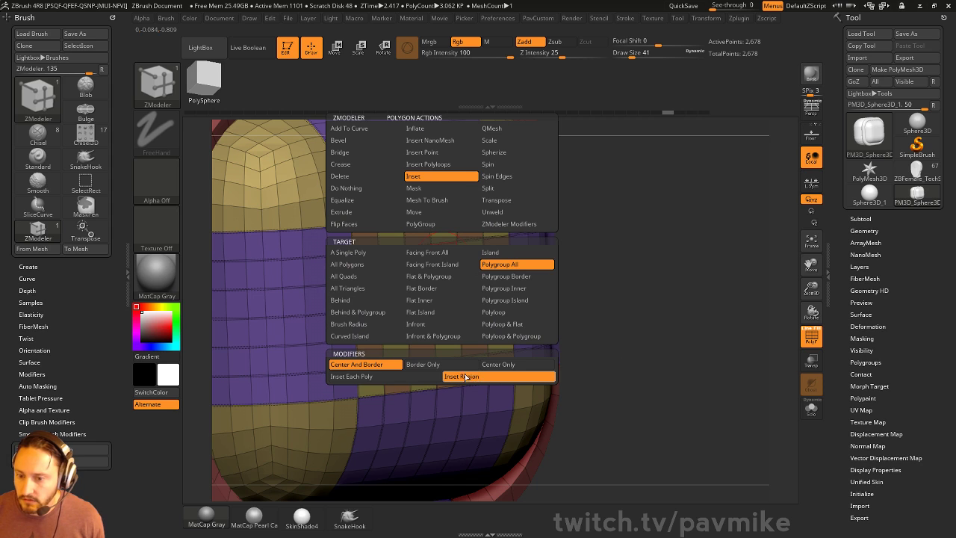
{"action": "left_click", "coordinate": [436, 376]}
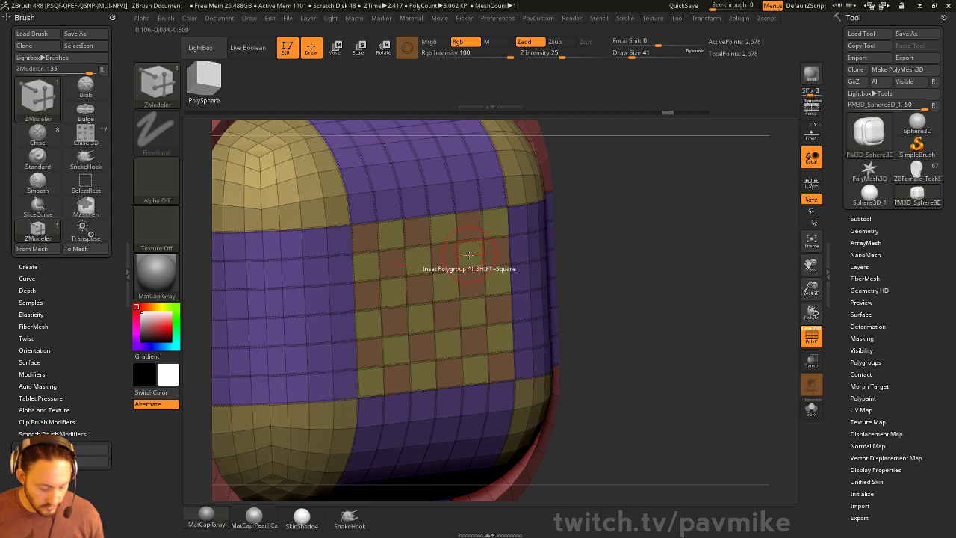
{"action": "left_click", "coordinate": [468, 254]}
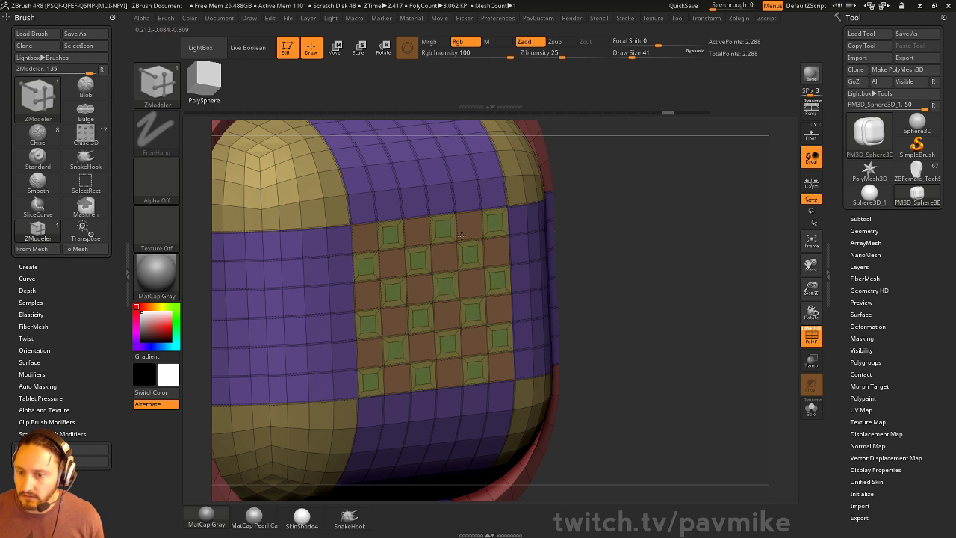
- Push the centres of the inset squares into the mesh with ZModeler's QMesh action and Polygroup All target
{"action": "left_click_drag", "start_coordinate": [600, 219], "coordinate": [639, 223]}
{"action": "key", "text": "space"}
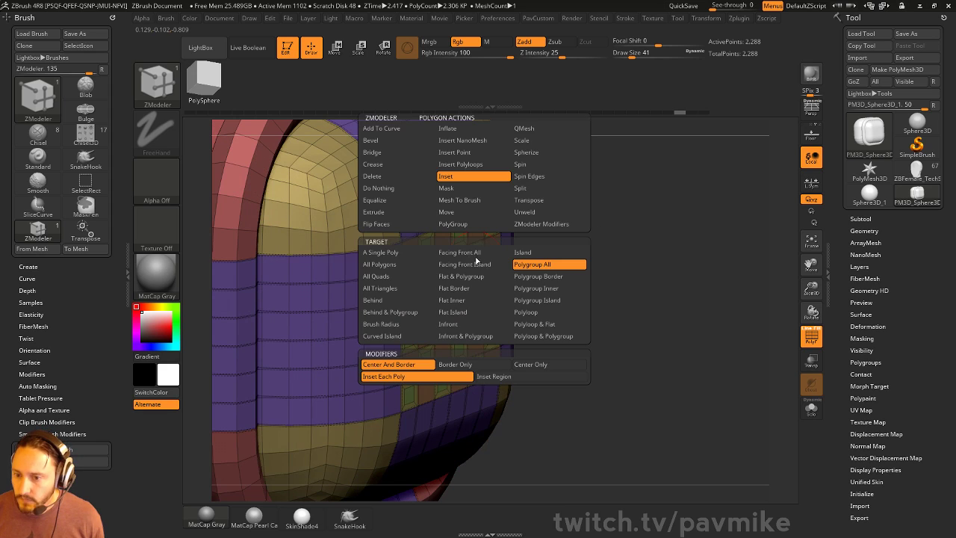
{"action": "left_click", "coordinate": [528, 129]}
{"action": "left_click", "coordinate": [579, 263]}
{"action": "left_click_drag", "start_coordinate": [579, 263], "coordinate": [593, 247]}
{"action": "left_click", "coordinate": [441, 269]}
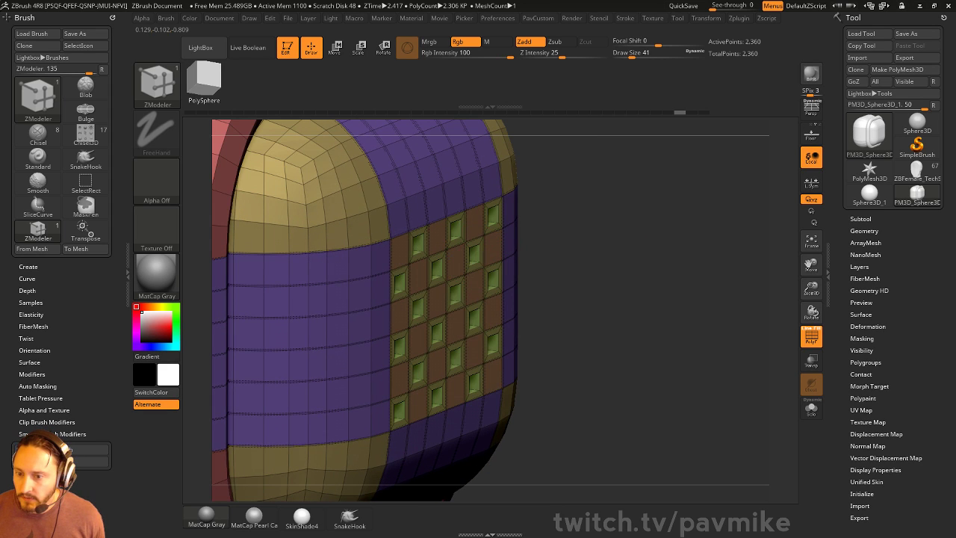
- Smooth the mesh with Dynamic Subdivision and check the whole shape with polyframe lines toggled off and on
{"action": "key", "text": "shift+d"}
{"action": "left_click_drag", "start_coordinate": [659, 288], "coordinate": [690, 305]}
{"action": "left_click", "coordinate": [479, 179]}
{"action": "left_click", "coordinate": [808, 338]}
{"action": "left_click", "coordinate": [815, 340]}
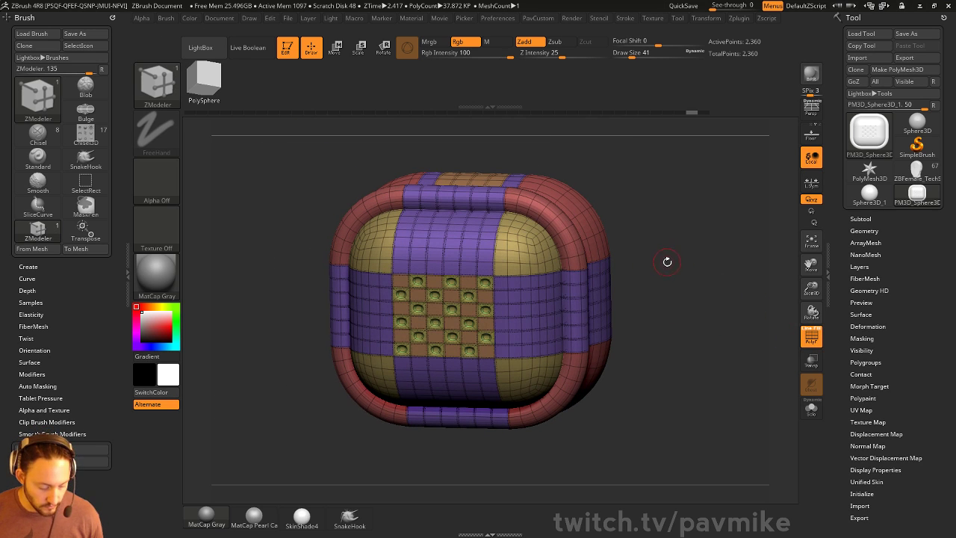
- Activate the Gizmo's Extender deformer and stretch the mesh from its middle in width and height
{"action": "key", "text": "w"}
{"action": "left_click", "coordinate": [435, 219]}
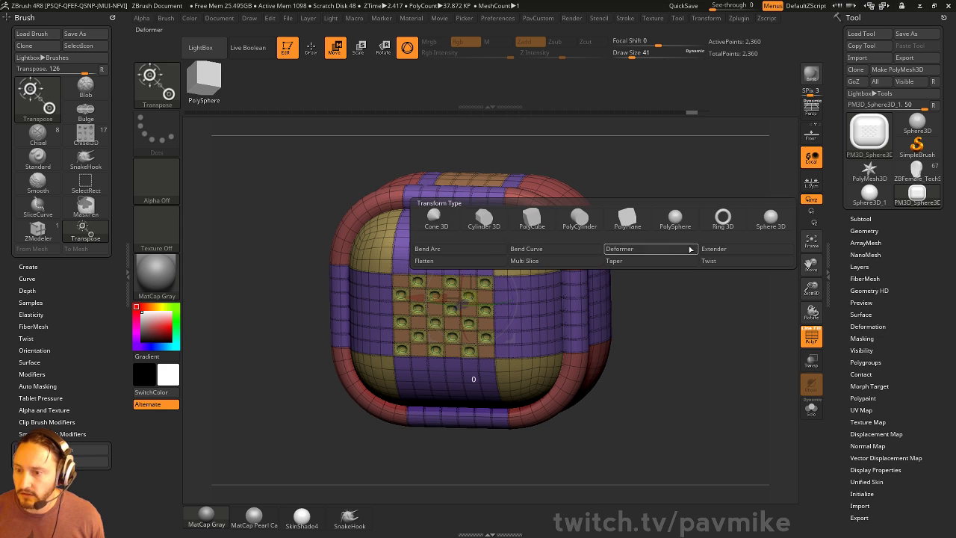
{"action": "left_click", "coordinate": [734, 251]}
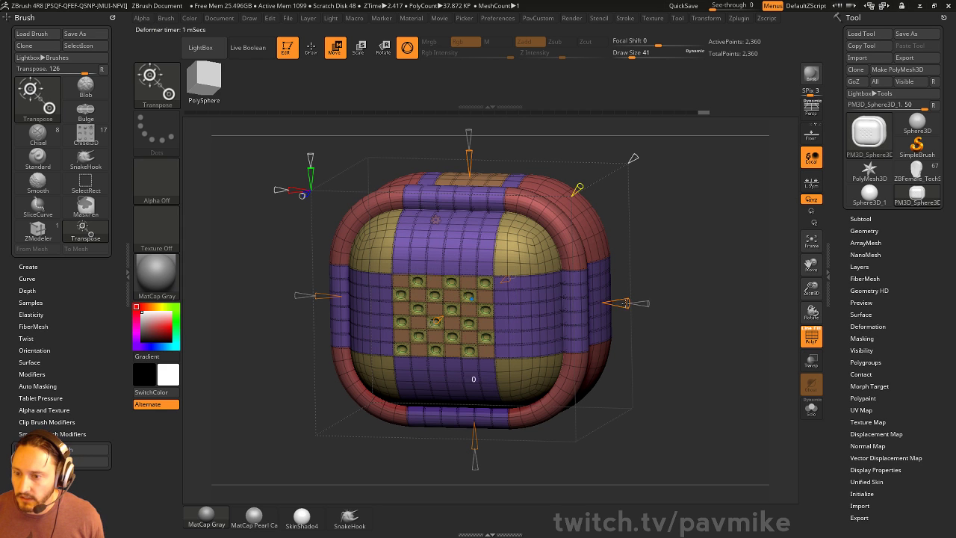
{"action": "left_click_drag", "start_coordinate": [625, 302], "coordinate": [647, 303]}
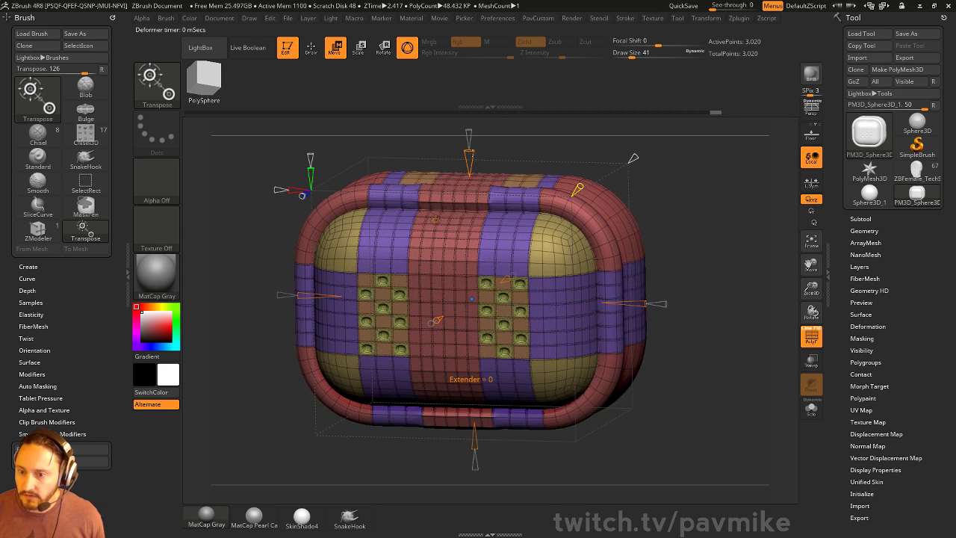
{"action": "left_click_drag", "start_coordinate": [471, 153], "coordinate": [472, 138]}
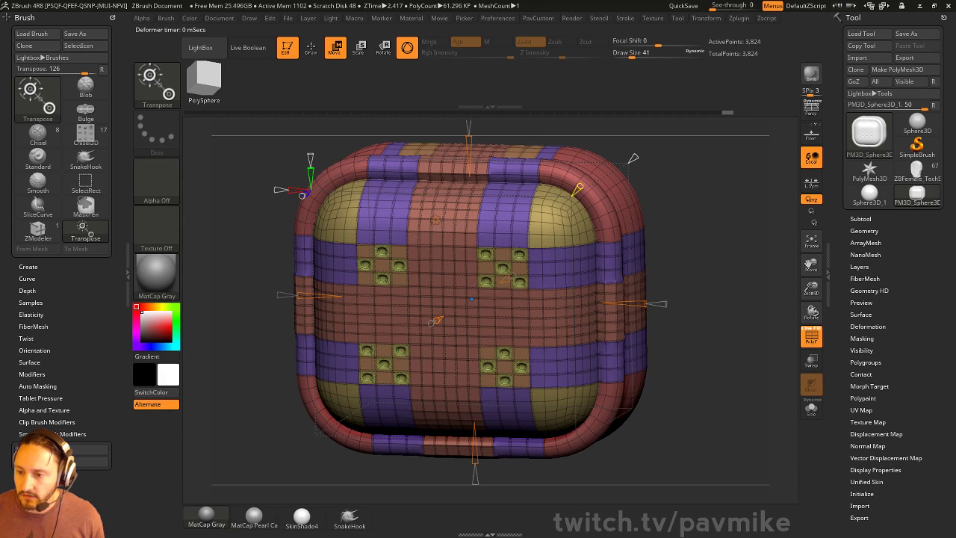
- Reduce the Extender's resolution to 1 along the height, lower it along the width, and extend the mesh about 0.79 in depth
{"action": "left_click_drag", "start_coordinate": [311, 153], "coordinate": [310, 151]}
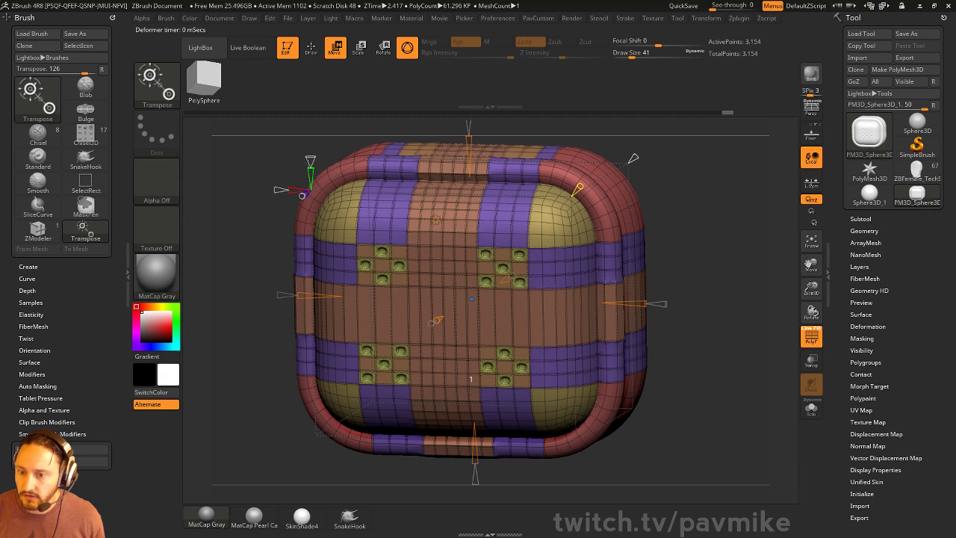
{"action": "left_click_drag", "start_coordinate": [277, 190], "coordinate": [284, 190]}
{"action": "left_click_drag", "start_coordinate": [698, 190], "coordinate": [537, 205]}
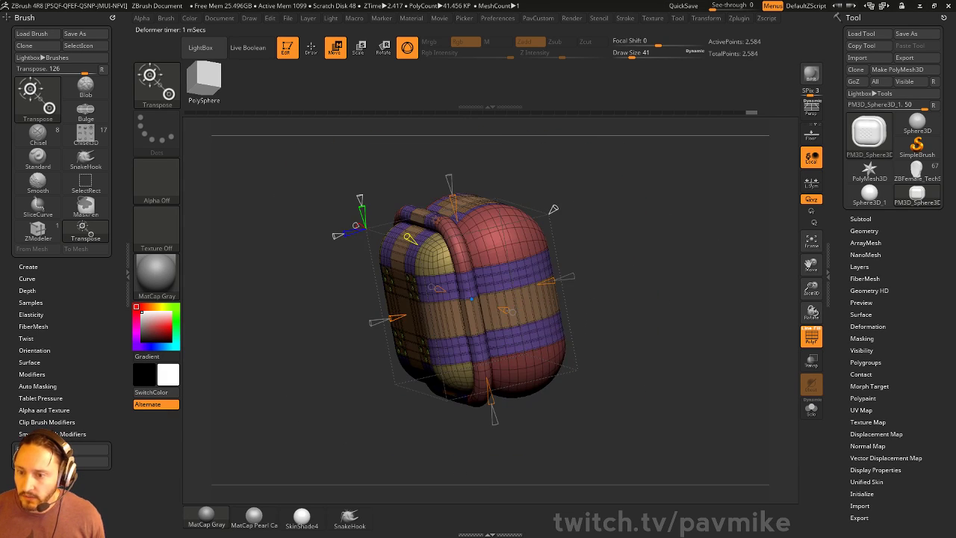
{"action": "mouse_move", "coordinate": [370, 321]}
{"action": "left_mouse_down"}
{"action": "mouse_move", "coordinate": [358, 325]}
{"action": "mouse_move", "coordinate": [373, 322]}
{"action": "left_mouse_up"}
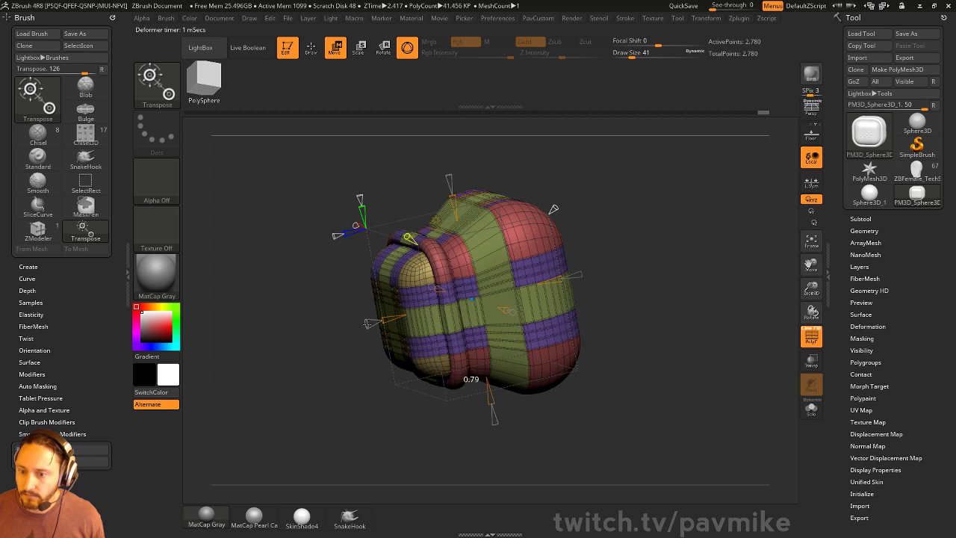
- Try to shift the Extender's center point on the mesh, undo the moves and leave the deformer
{"action": "key", "text": "q"}
{"action": "left_click_drag", "start_coordinate": [605, 271], "coordinate": [696, 269], "text": "shift"}
{"action": "left_click_drag", "start_coordinate": [703, 216], "coordinate": [706, 230], "text": "alt"}
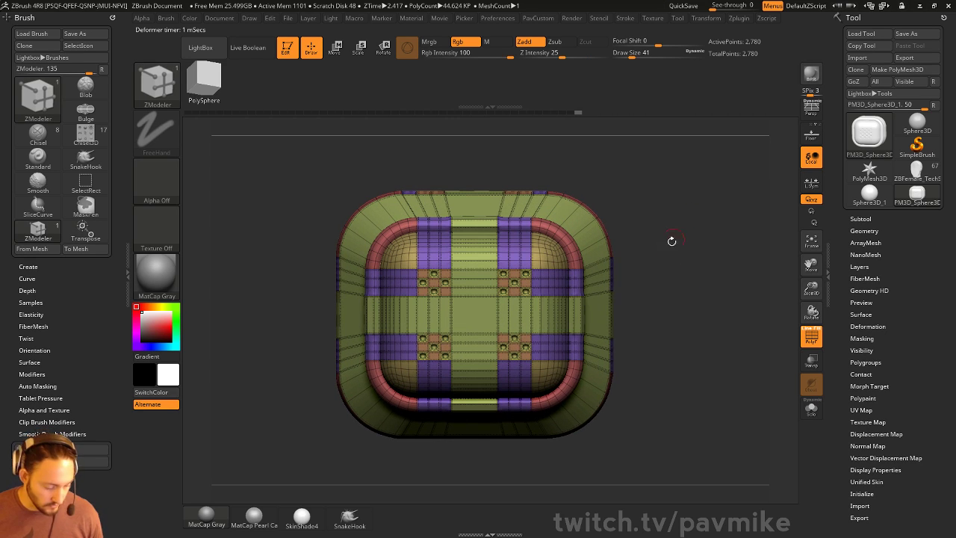
{"action": "key", "text": "w"}
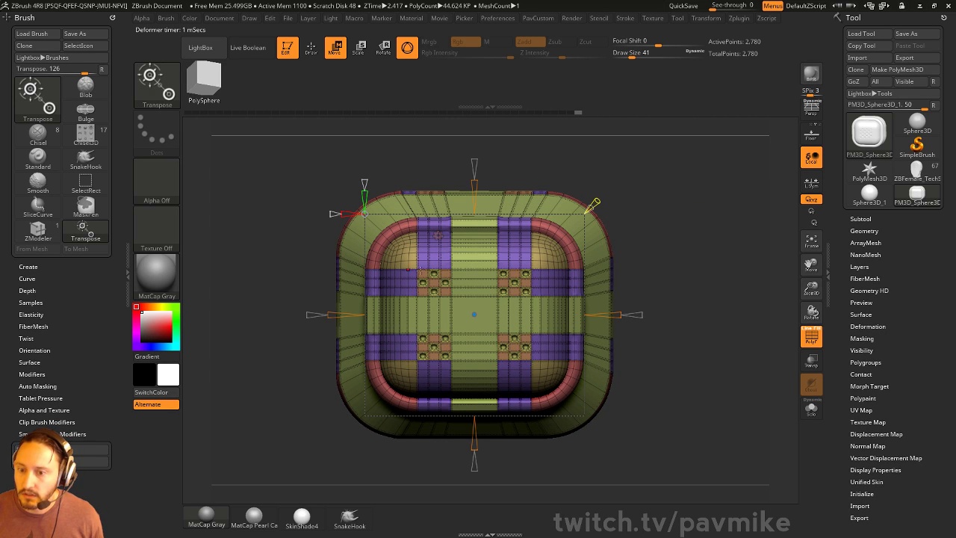
{"action": "left_click", "coordinate": [438, 237]}
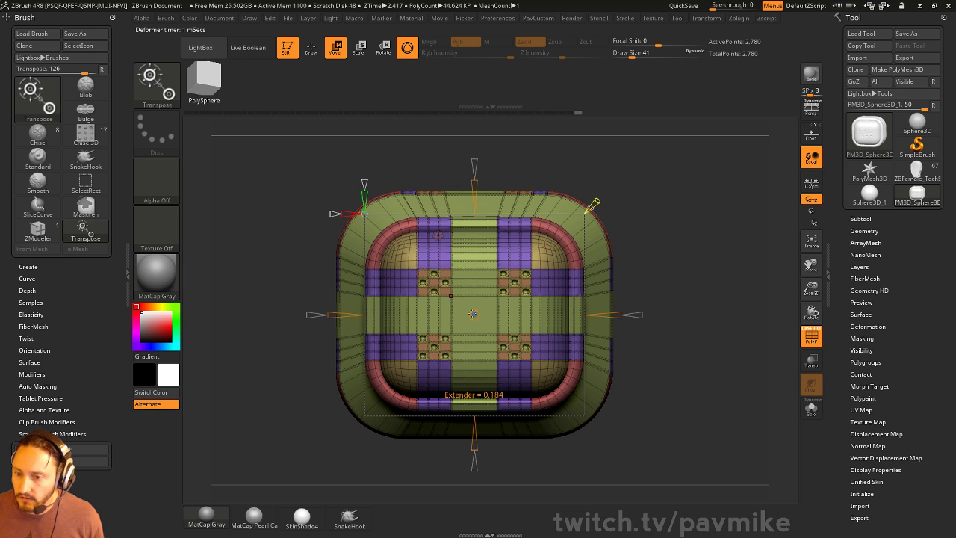
{"action": "left_click_drag", "start_coordinate": [473, 314], "coordinate": [498, 277]}
{"action": "right_click_drag", "start_coordinate": [484, 310], "coordinate": [484, 284]}
{"action": "key", "text": "ctrl+z"}
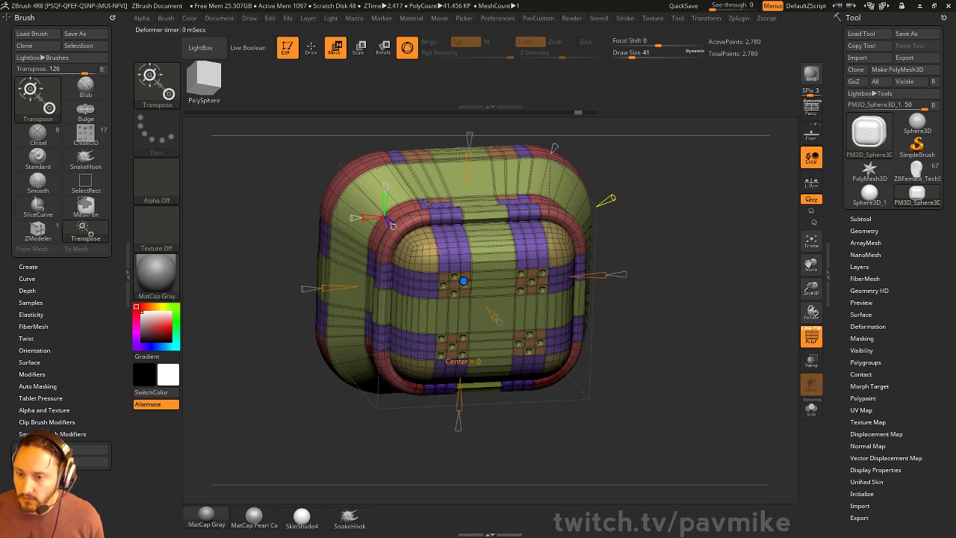
{"action": "mouse_move", "coordinate": [464, 281]}
{"action": "left_mouse_down"}
{"action": "mouse_move", "coordinate": [513, 267]}
{"action": "mouse_move", "coordinate": [427, 248]}
{"action": "mouse_move", "coordinate": [395, 325]}
{"action": "mouse_move", "coordinate": [456, 264]}
{"action": "mouse_move", "coordinate": [380, 331]}
{"action": "mouse_move", "coordinate": [529, 295]}
{"action": "left_mouse_up"}
{"action": "key", "text": "ctrl+z"}
{"action": "key", "text": "ctrl+z"}
{"action": "key", "text": "q"}
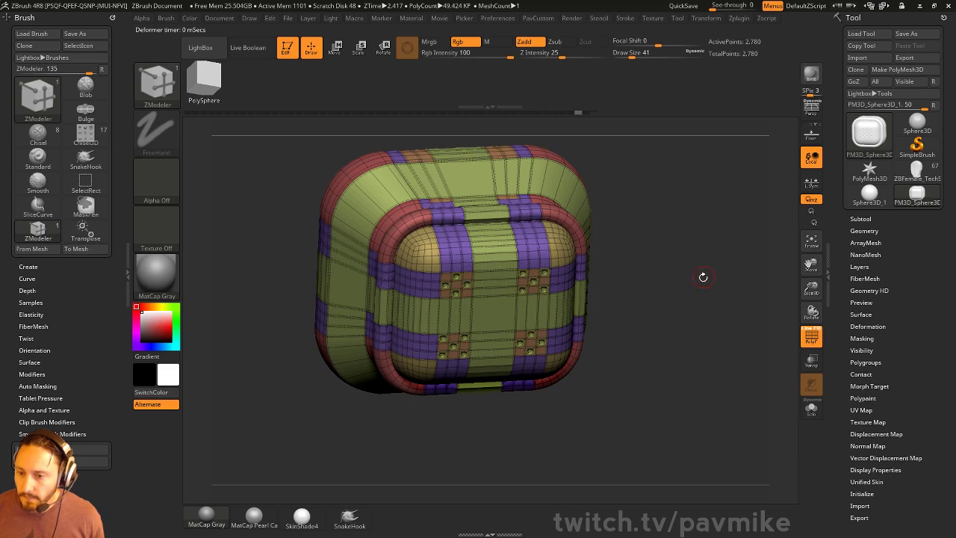
- Switch the Gizmo from Extender to the Multi Slice deformer and slice the mesh's middle along its width and height
{"action": "key", "text": "w"}
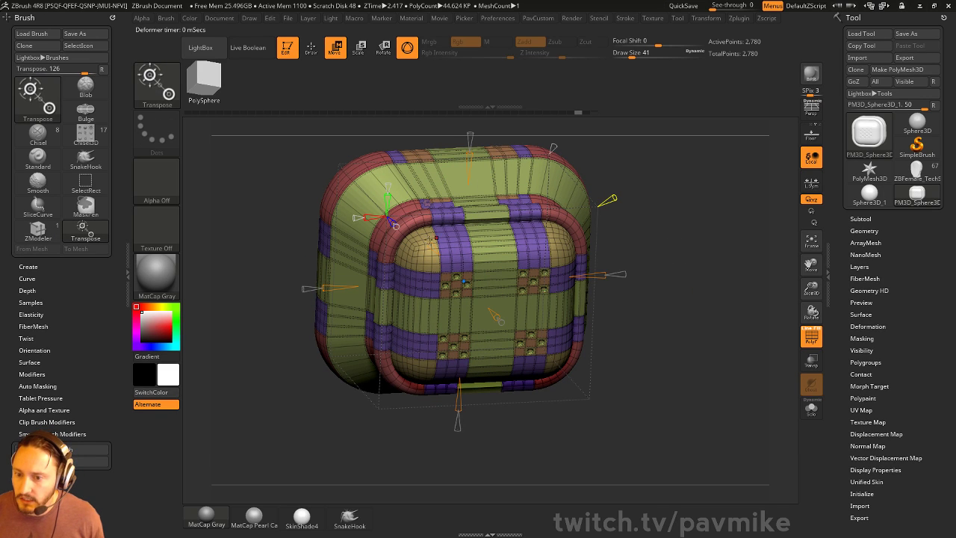
{"action": "left_click", "coordinate": [462, 357]}
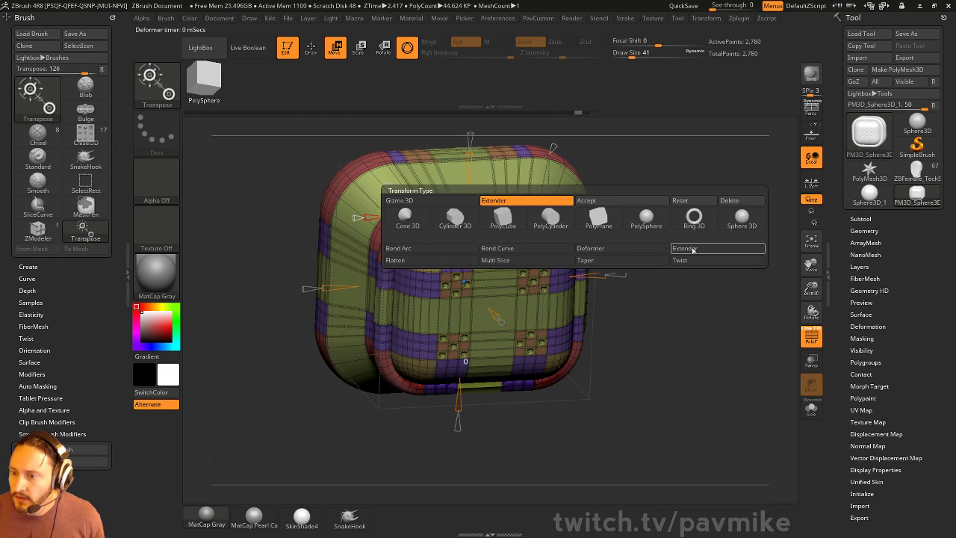
{"action": "left_click", "coordinate": [503, 261]}
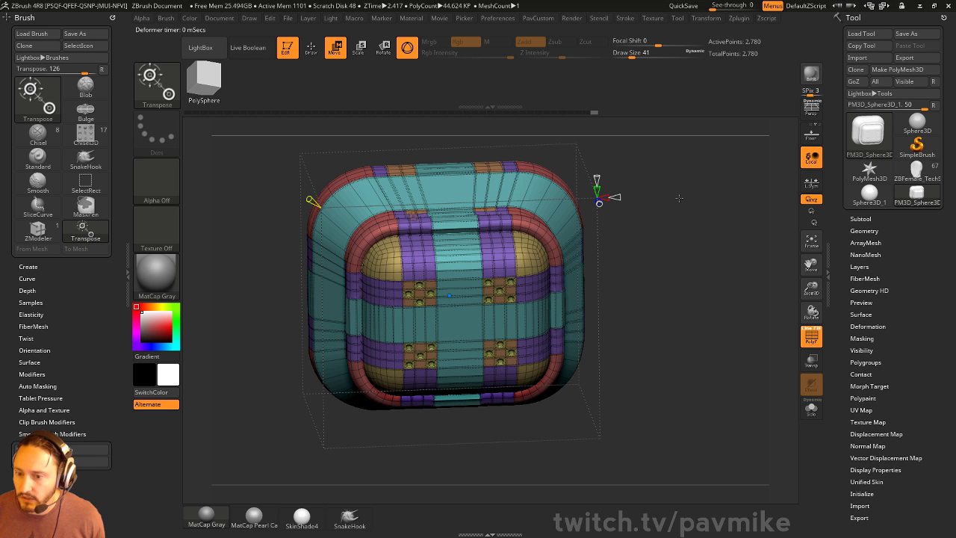
{"action": "left_click_drag", "start_coordinate": [679, 198], "coordinate": [563, 228]}
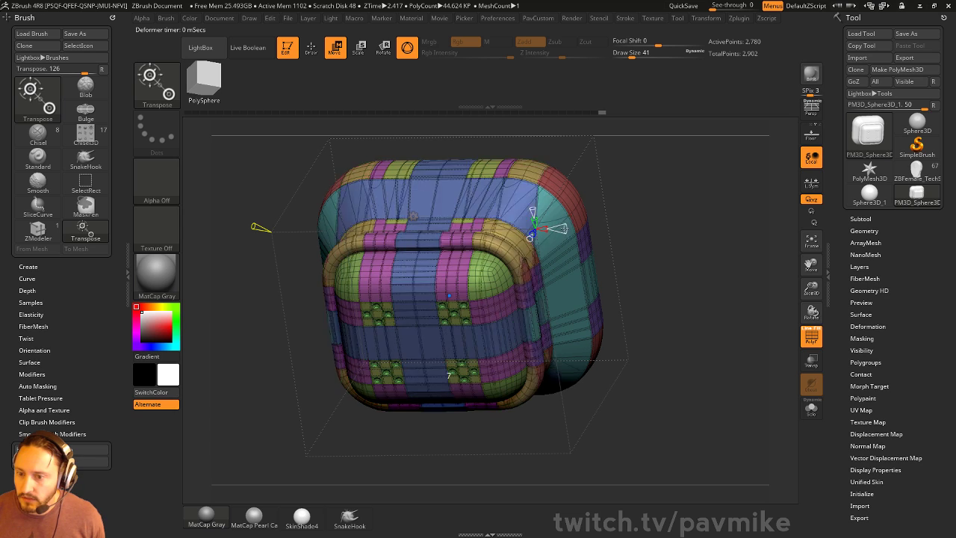
{"action": "left_click", "coordinate": [557, 227]}
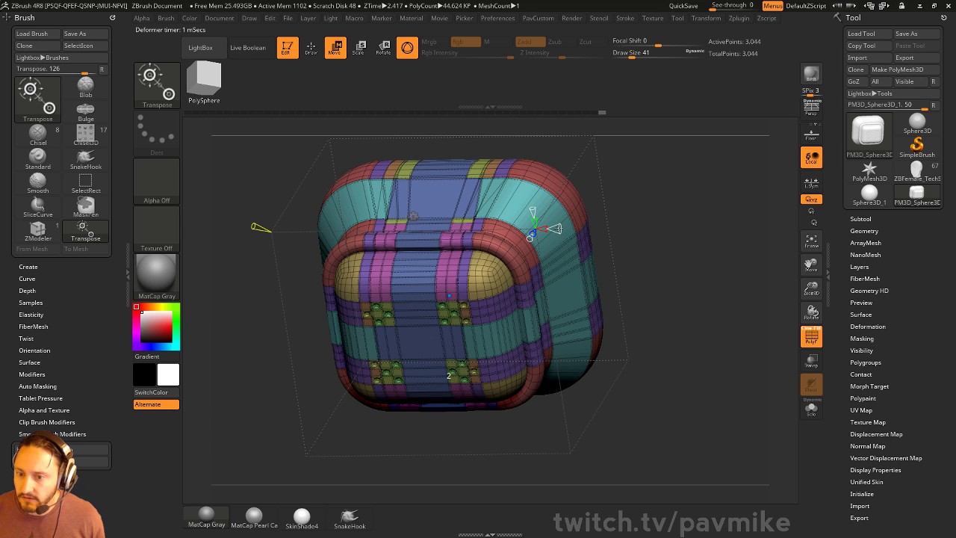
{"action": "left_click_drag", "start_coordinate": [559, 229], "coordinate": [557, 228]}
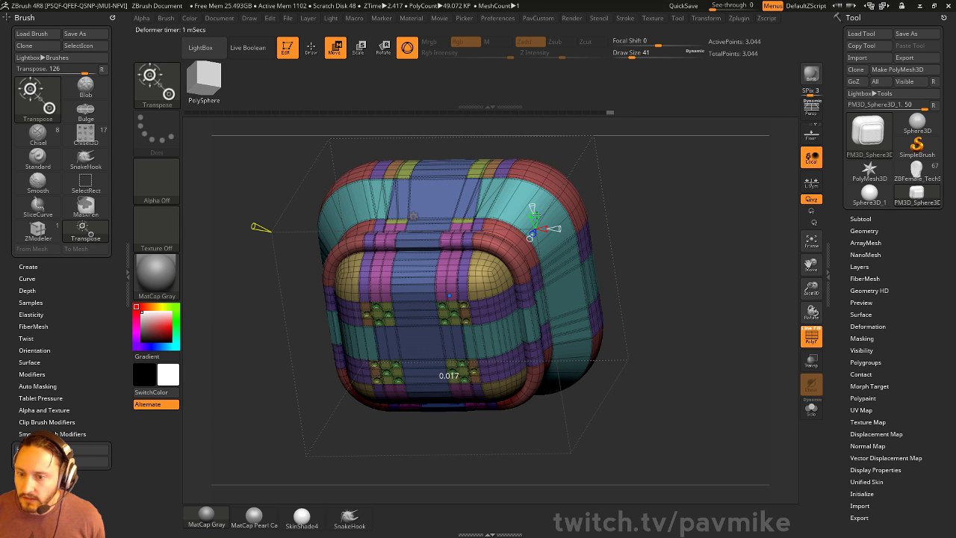
{"action": "left_click", "coordinate": [533, 209]}
{"action": "left_click_drag", "start_coordinate": [533, 206], "coordinate": [573, 226]}
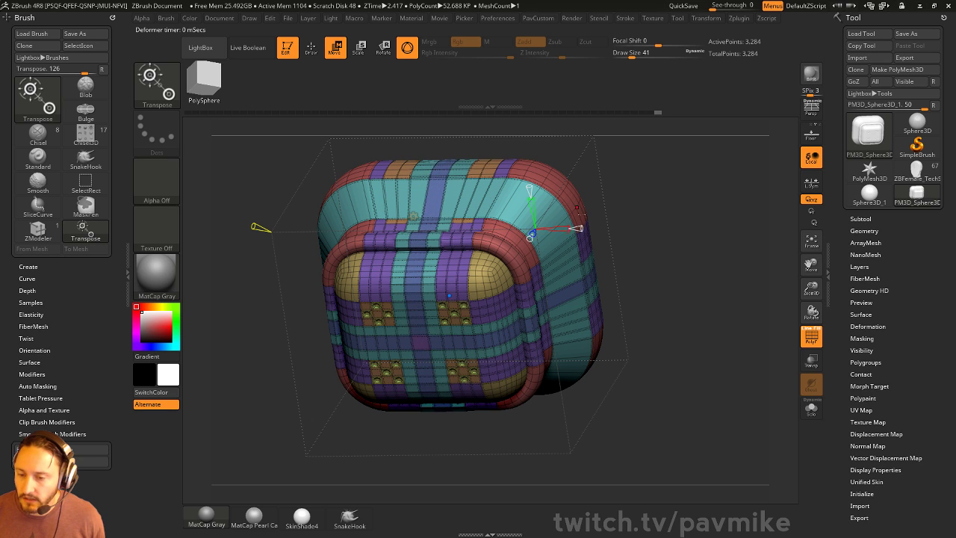
- Try to shift the Multi Slice's center point on the mesh and undo the move
{"action": "right_click_drag", "start_coordinate": [439, 295], "coordinate": [460, 277]}
{"action": "left_click_drag", "start_coordinate": [449, 295], "coordinate": [450, 328]}
{"action": "key", "text": "ctrl+z"}
{"action": "left_click_drag", "start_coordinate": [676, 280], "coordinate": [708, 279]}
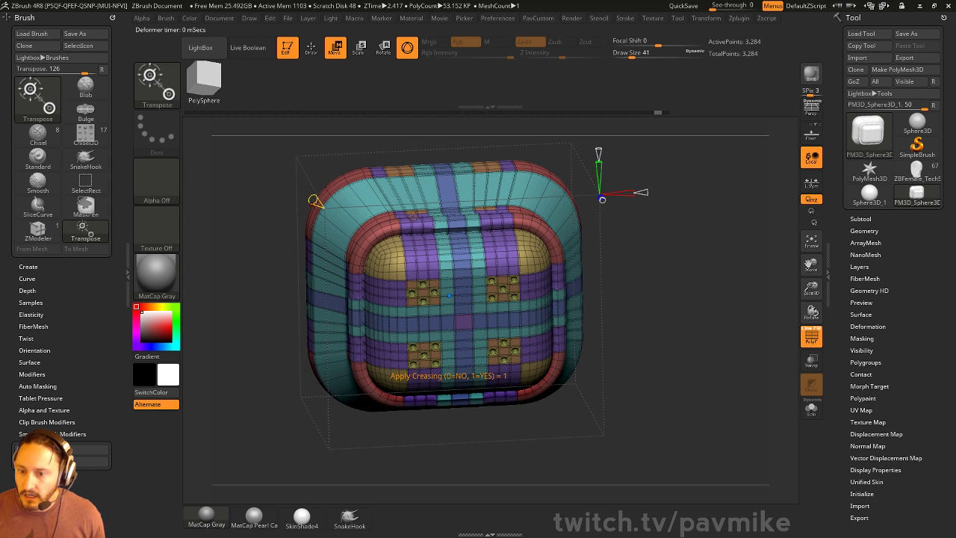
- Set the Multi Slice's Apply Creasing to 0, then delete the deformer
{"action": "left_click_drag", "start_coordinate": [319, 203], "coordinate": [332, 220]}
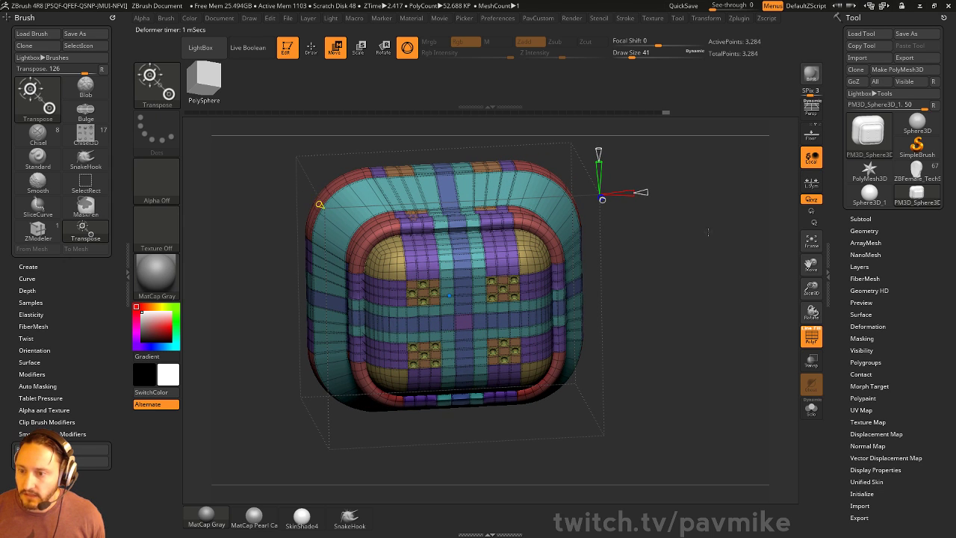
{"action": "left_click_drag", "start_coordinate": [672, 258], "coordinate": [724, 246]}
{"action": "left_click_drag", "start_coordinate": [450, 232], "coordinate": [357, 205]}
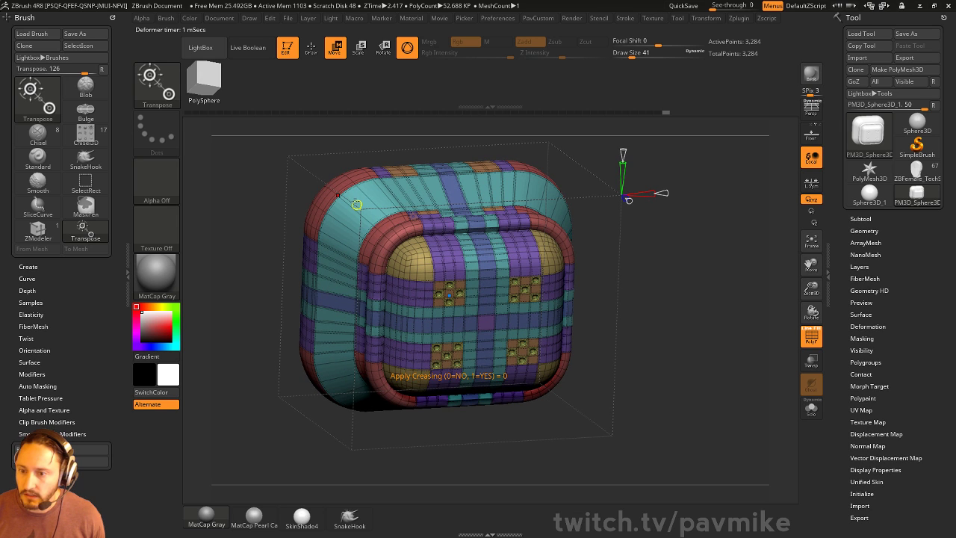
{"action": "left_click", "coordinate": [357, 206]}
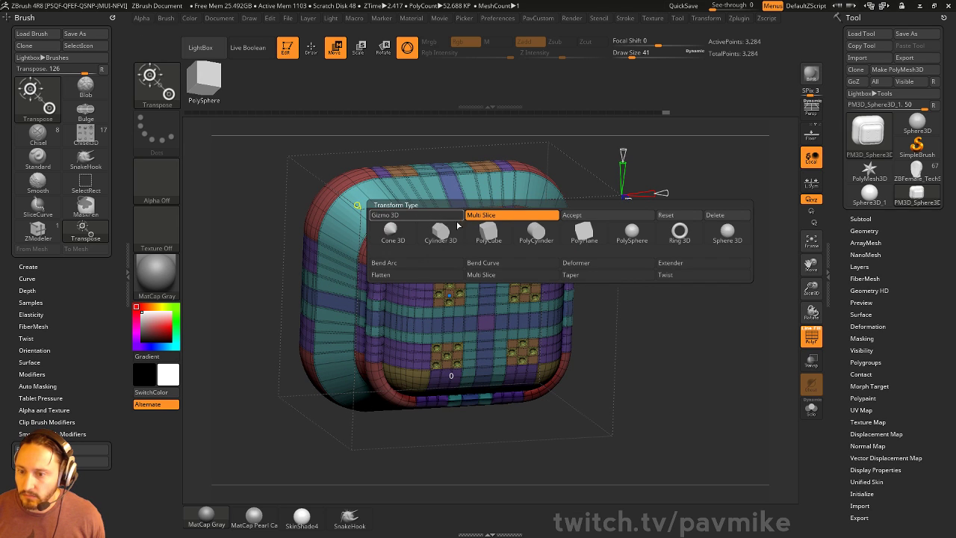
{"action": "left_click", "coordinate": [713, 215]}
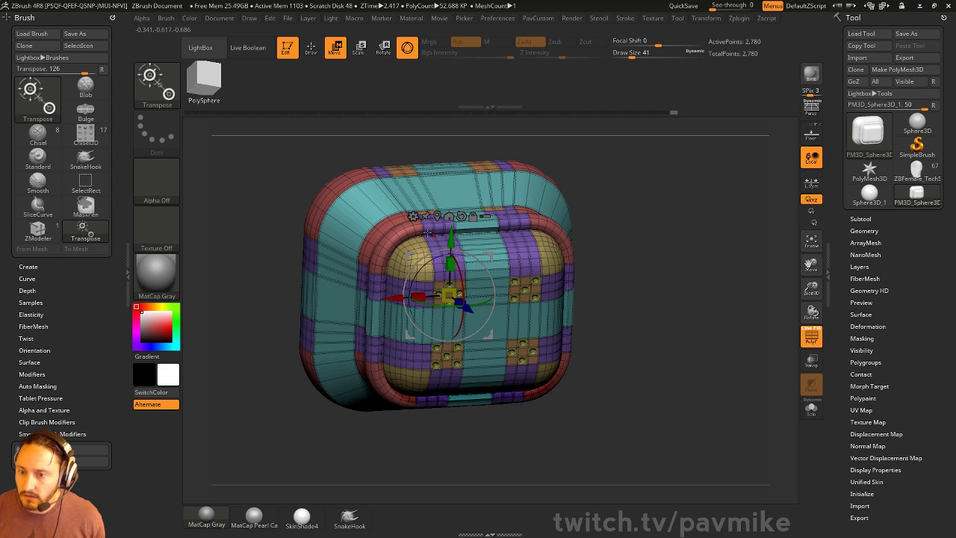
- Activate Multi Slice again, try slicing the mesh's middle across its width and undo the slices
{"action": "left_click", "coordinate": [413, 216]}
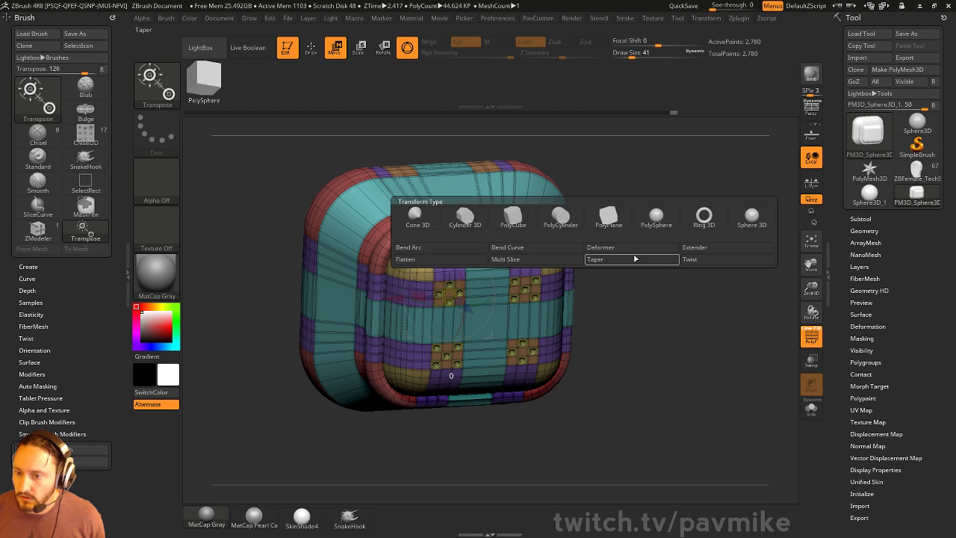
{"action": "left_click", "coordinate": [561, 259]}
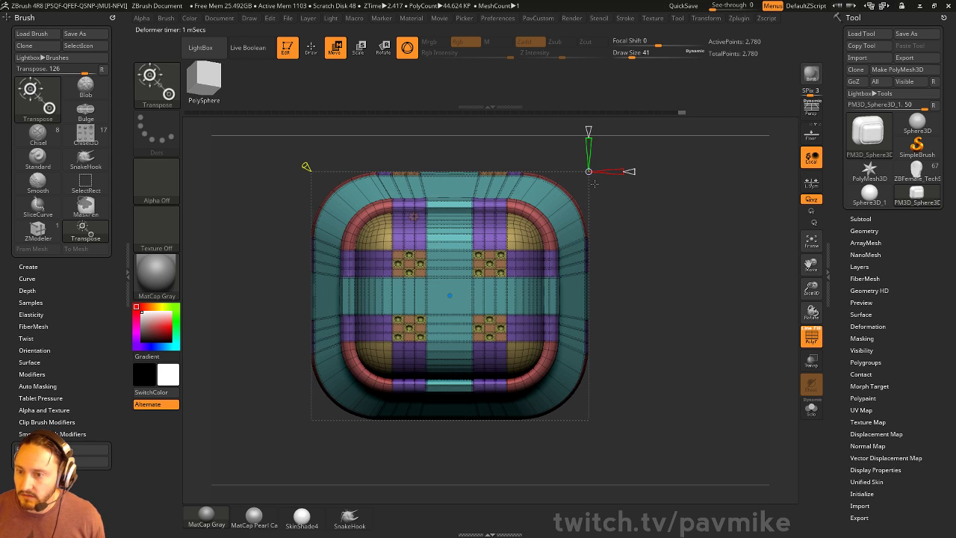
{"action": "mouse_move", "coordinate": [629, 171]}
{"action": "left_mouse_down"}
{"action": "mouse_move", "coordinate": [617, 171]}
{"action": "mouse_move", "coordinate": [657, 172]}
{"action": "mouse_move", "coordinate": [609, 171]}
{"action": "mouse_move", "coordinate": [624, 172]}
{"action": "left_mouse_up"}
{"action": "left_click_drag", "start_coordinate": [648, 207], "coordinate": [580, 228]}
{"action": "right_click_drag", "start_coordinate": [383, 187], "coordinate": [426, 191]}
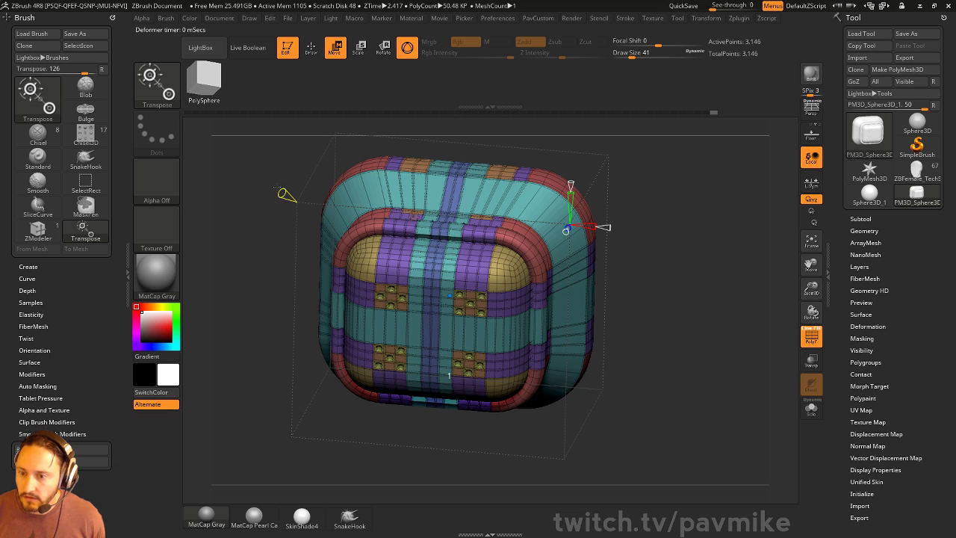
{"action": "mouse_move", "coordinate": [683, 223]}
{"action": "left_mouse_down"}
{"action": "mouse_move", "coordinate": [614, 233]}
{"action": "mouse_move", "coordinate": [634, 254]}
{"action": "mouse_move", "coordinate": [689, 223]}
{"action": "left_mouse_up"}
{"action": "key", "text": "ctrl+z"}
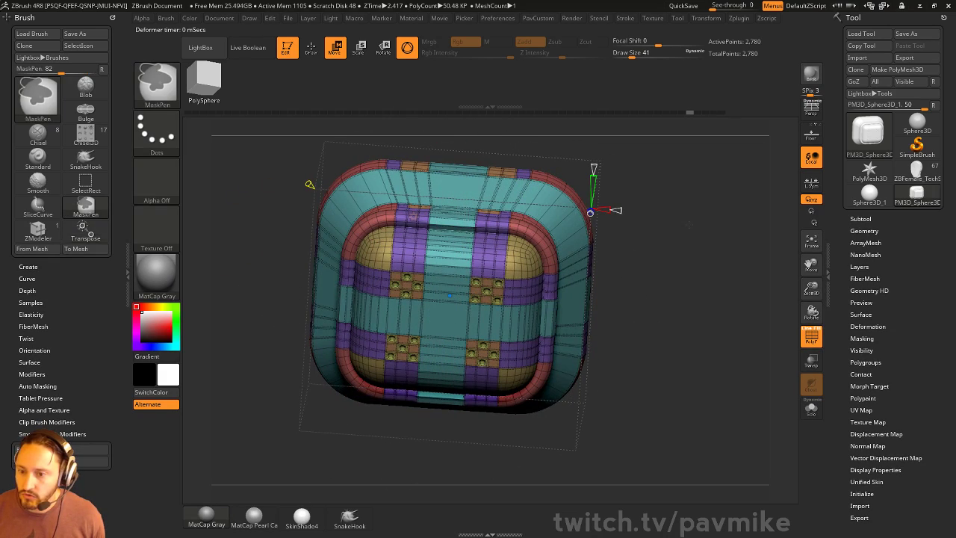
- Activate the Gizmo's Extender deformer on the mesh again
{"action": "left_click_drag", "start_coordinate": [656, 188], "coordinate": [662, 219], "text": "alt"}
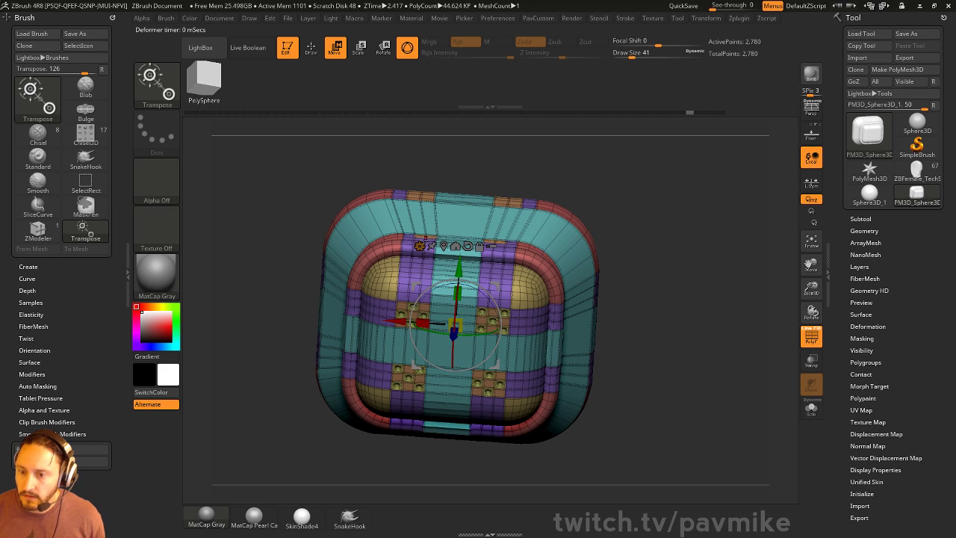
{"action": "left_click", "coordinate": [420, 244]}
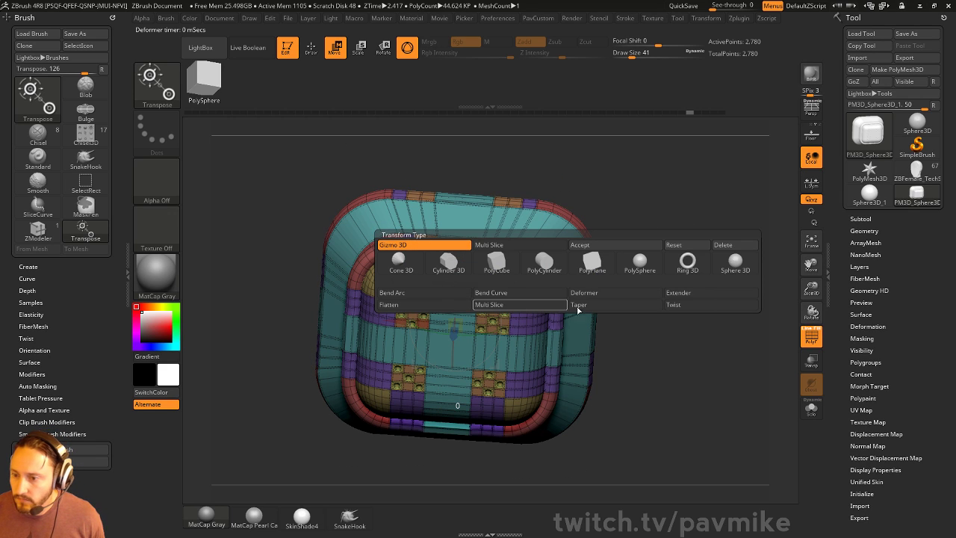
{"action": "left_click", "coordinate": [682, 296]}
{"action": "left_click_drag", "start_coordinate": [687, 286], "coordinate": [683, 264], "text": "alt"}
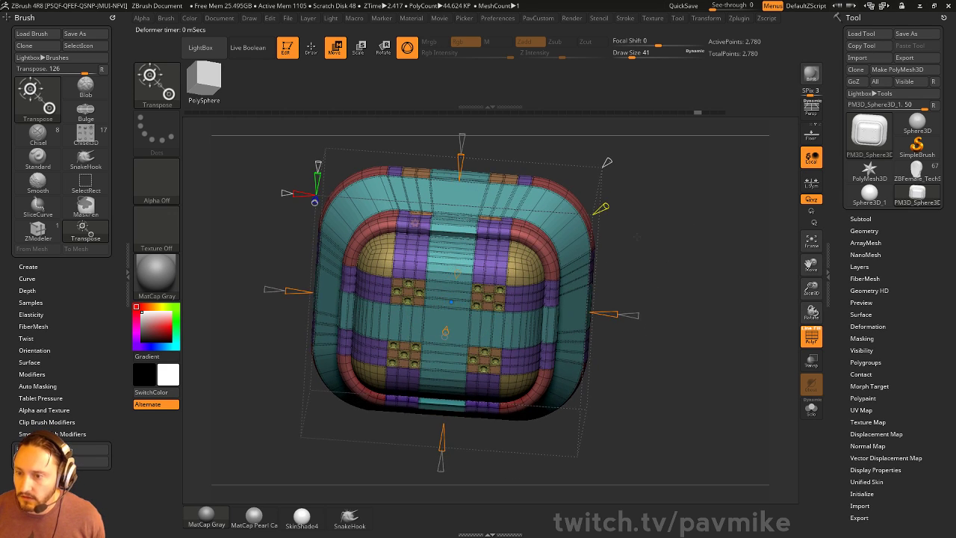
- Try extending the mesh in width and inflating the new middle band, then undo both changes
{"action": "left_click_drag", "start_coordinate": [625, 314], "coordinate": [643, 316]}
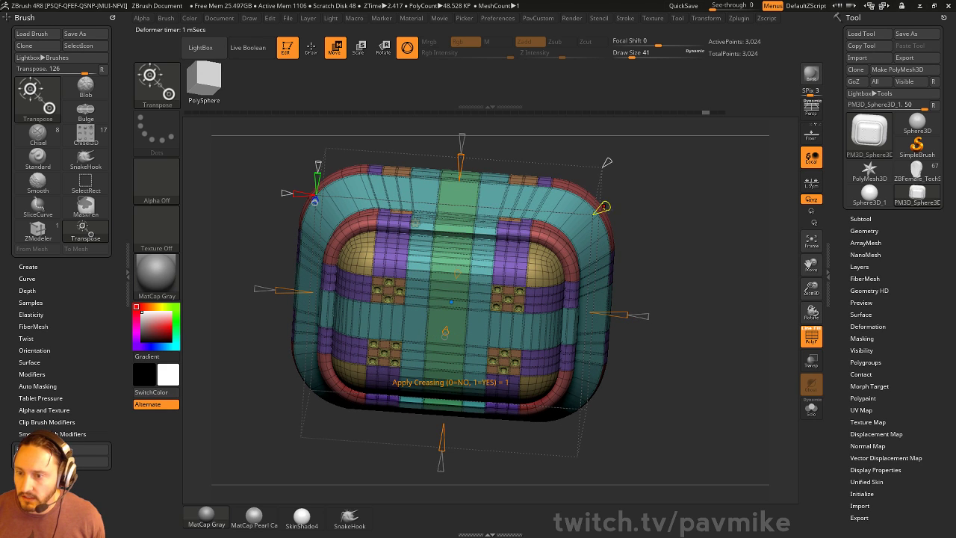
{"action": "left_click_drag", "start_coordinate": [284, 162], "coordinate": [221, 168]}
{"action": "mouse_move", "coordinate": [621, 158]}
{"action": "left_mouse_down"}
{"action": "mouse_move", "coordinate": [609, 180]}
{"action": "mouse_move", "coordinate": [634, 157]}
{"action": "mouse_move", "coordinate": [627, 182]}
{"action": "mouse_move", "coordinate": [608, 170]}
{"action": "left_mouse_up"}
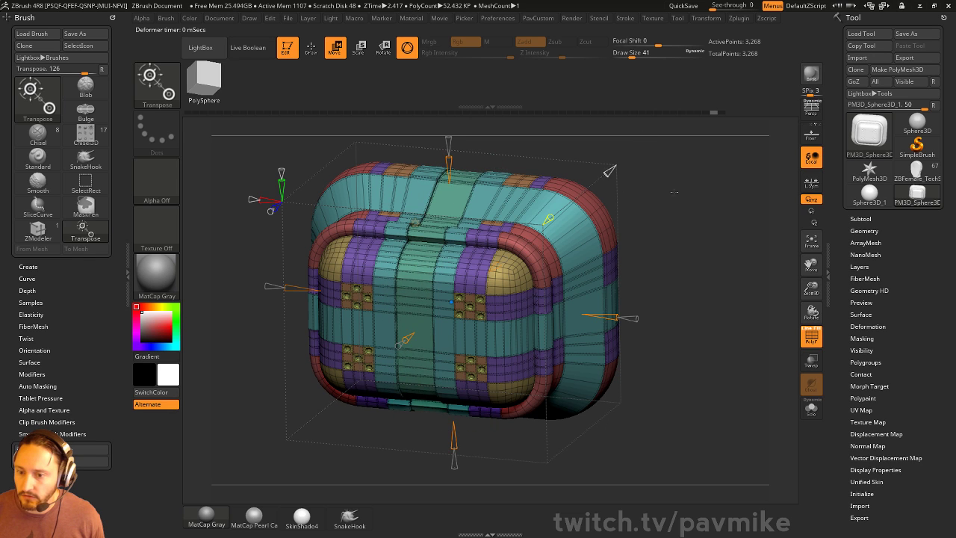
{"action": "key", "text": "ctrl+z"}
{"action": "key", "text": "ctrl+z"}
- Extend the mesh from its middle in width, and in height by about 0.141
{"action": "left_click_drag", "start_coordinate": [615, 317], "coordinate": [619, 316]}
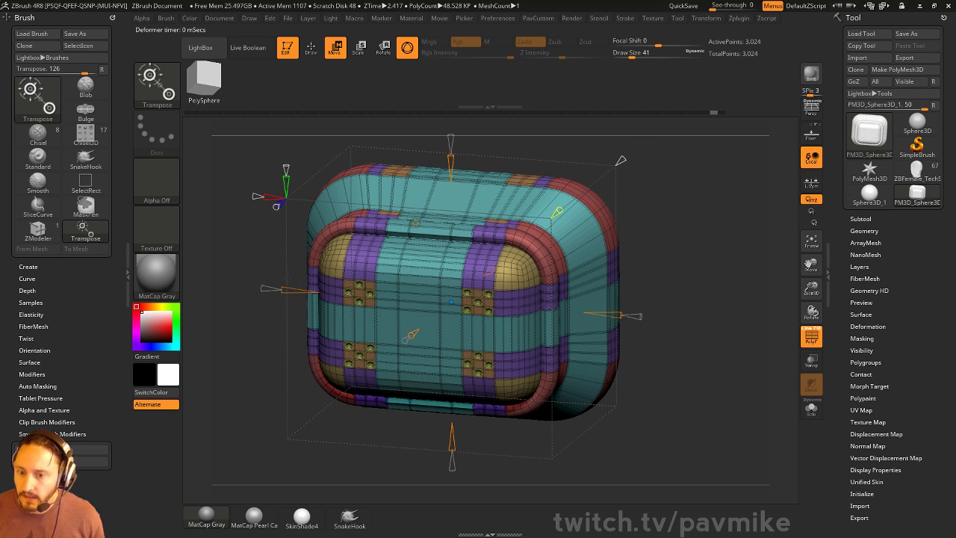
{"action": "mouse_move", "coordinate": [451, 156]}
{"action": "left_mouse_down"}
{"action": "mouse_move", "coordinate": [452, 123]}
{"action": "mouse_move", "coordinate": [451, 149]}
{"action": "left_mouse_up"}
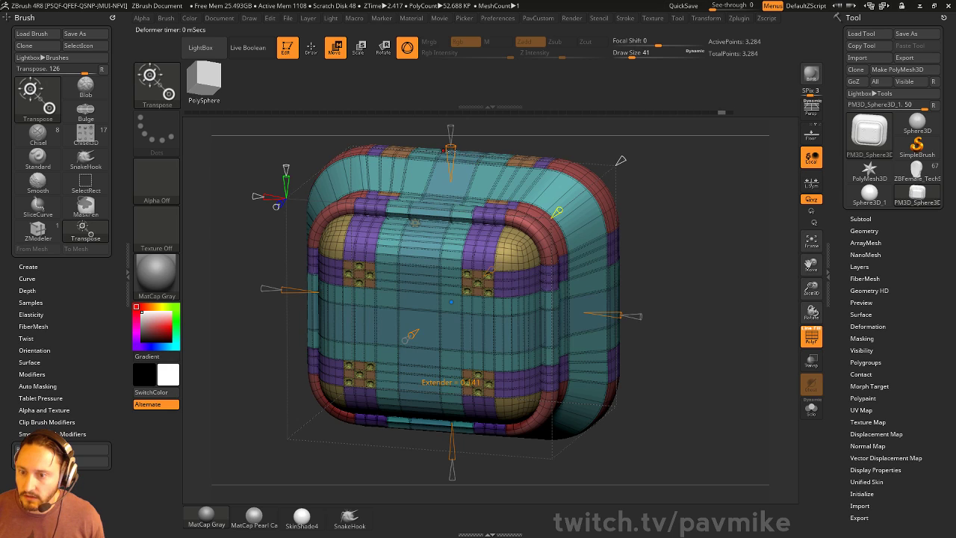
{"action": "right_click_drag", "start_coordinate": [600, 162], "coordinate": [609, 197], "text": "ctrl"}
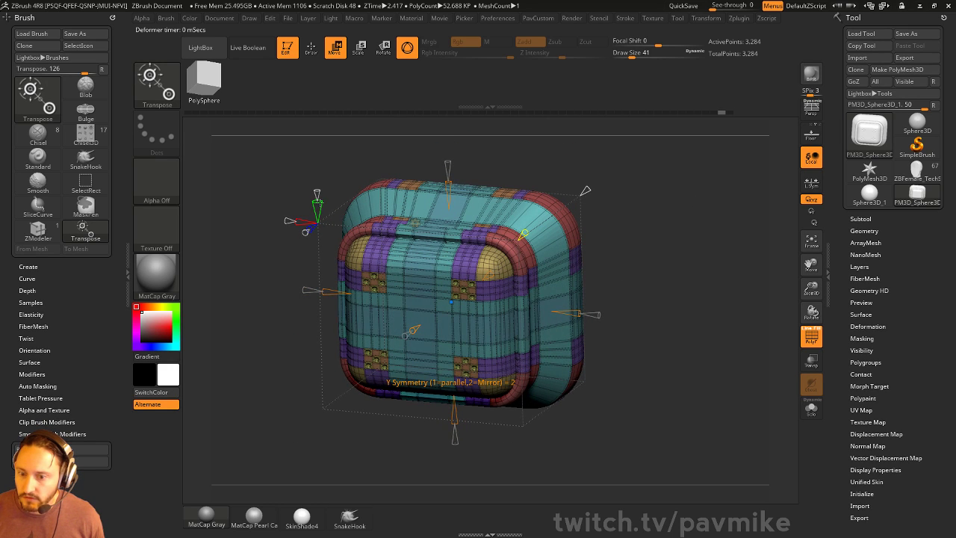
- Raise the Extender's resolution along the height and the width, undoing a trial extension of about -0.158
{"action": "left_click_drag", "start_coordinate": [319, 204], "coordinate": [319, 200]}
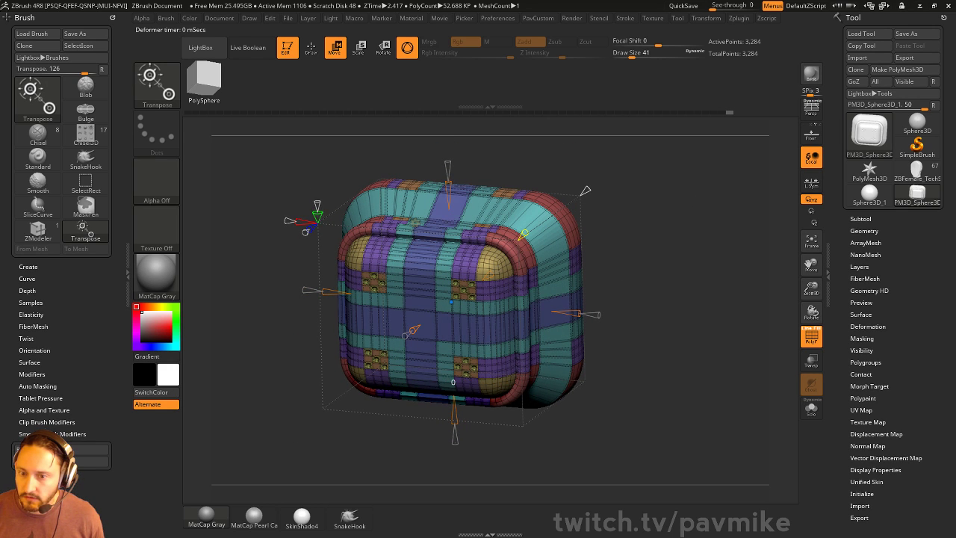
{"action": "left_click_drag", "start_coordinate": [317, 202], "coordinate": [317, 201]}
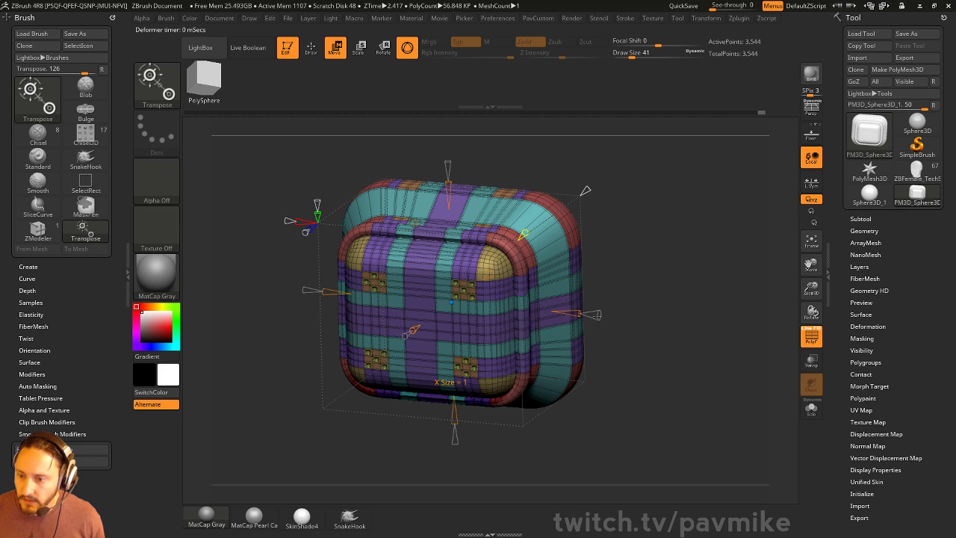
{"action": "left_click", "coordinate": [597, 315]}
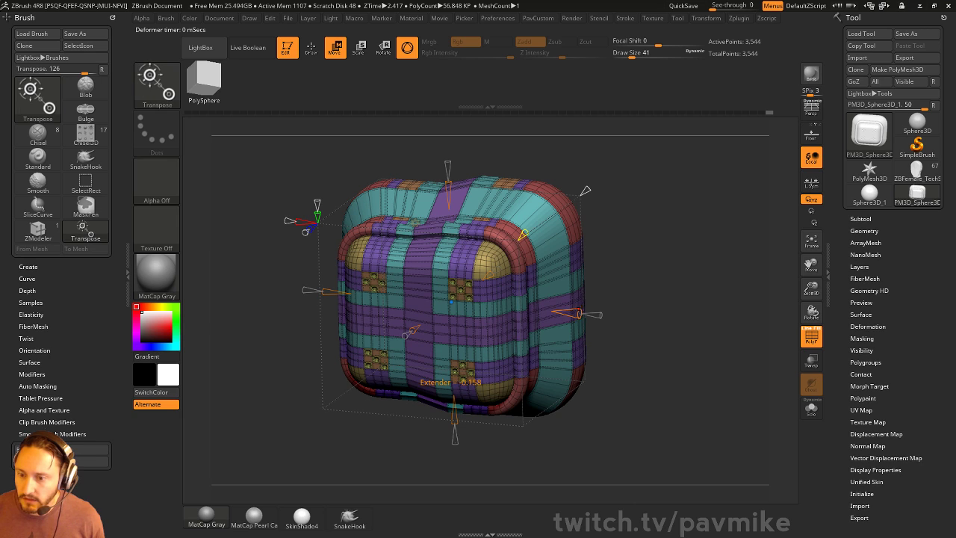
{"action": "key", "text": "ctrl+z"}
{"action": "left_click_drag", "start_coordinate": [295, 220], "coordinate": [284, 220]}
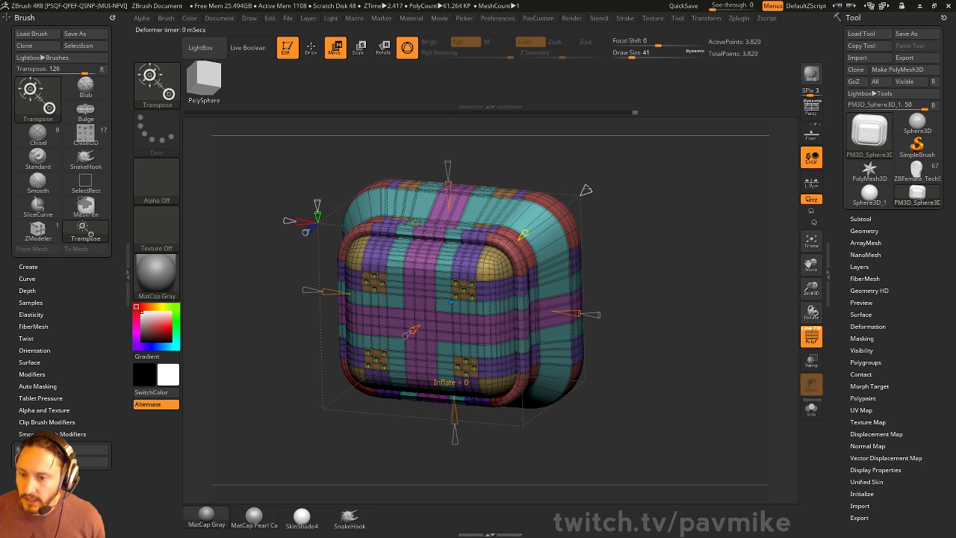
- Inflate the extended crossing bands outward and inspect the shape in Draw mode with the polyframe lines hidden
{"action": "left_click", "coordinate": [587, 188]}
{"action": "mouse_move", "coordinate": [587, 188]}
{"action": "left_mouse_down"}
{"action": "mouse_move", "coordinate": [569, 201]}
{"action": "mouse_move", "coordinate": [595, 179]}
{"action": "left_mouse_up"}
{"action": "key", "text": "q"}
{"action": "mouse_move", "coordinate": [706, 229]}
{"action": "left_mouse_down"}
{"action": "mouse_move", "coordinate": [691, 232]}
{"action": "mouse_move", "coordinate": [734, 223]}
{"action": "left_mouse_up"}
{"action": "left_click", "coordinate": [811, 337]}
{"action": "left_click_drag", "start_coordinate": [718, 276], "coordinate": [679, 271]}
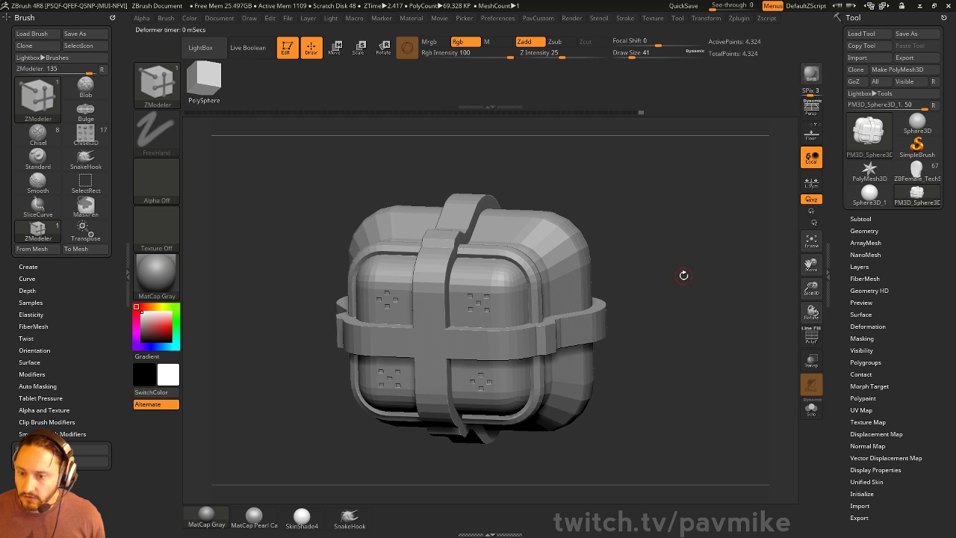
- Smooth the mesh with Dynamic Subdivision, open its Dynamic Subdiv settings and inspect the banded shape
{"action": "key", "text": "ctrl+d"}
{"action": "key", "text": "ctrl+d"}
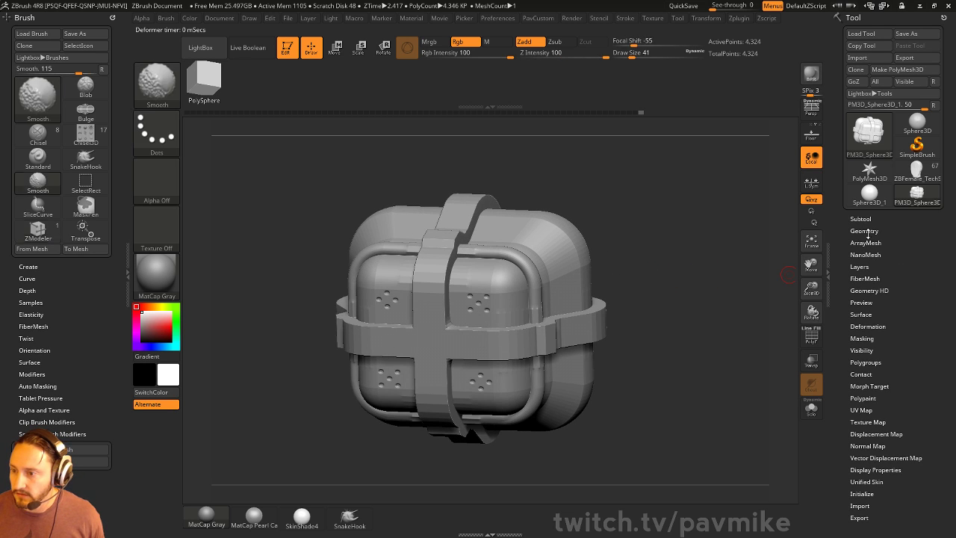
{"action": "left_click", "coordinate": [864, 231]}
{"action": "left_click", "coordinate": [869, 337]}
{"action": "left_click_drag", "start_coordinate": [764, 341], "coordinate": [744, 333]}
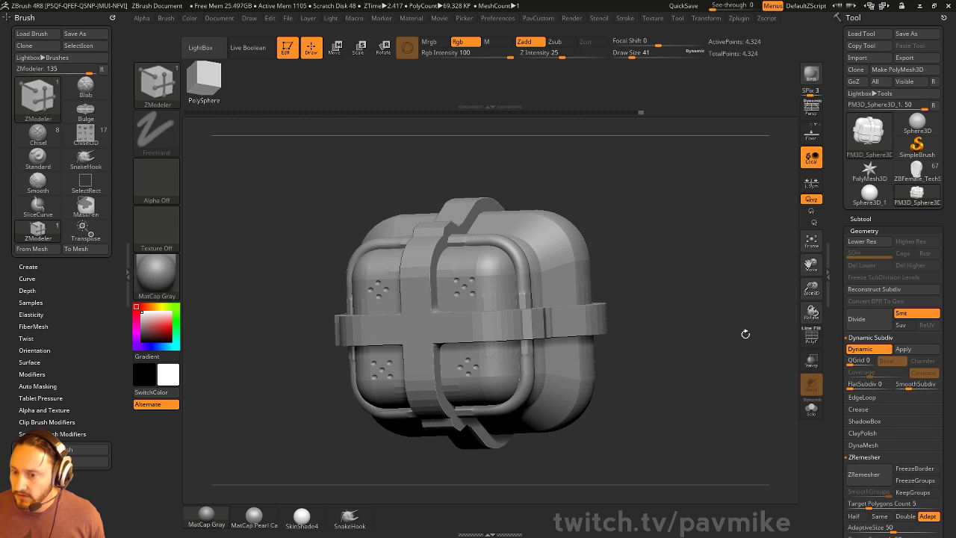
{"action": "key", "text": "grave"}
{"action": "left_click_drag", "start_coordinate": [618, 227], "coordinate": [659, 214]}
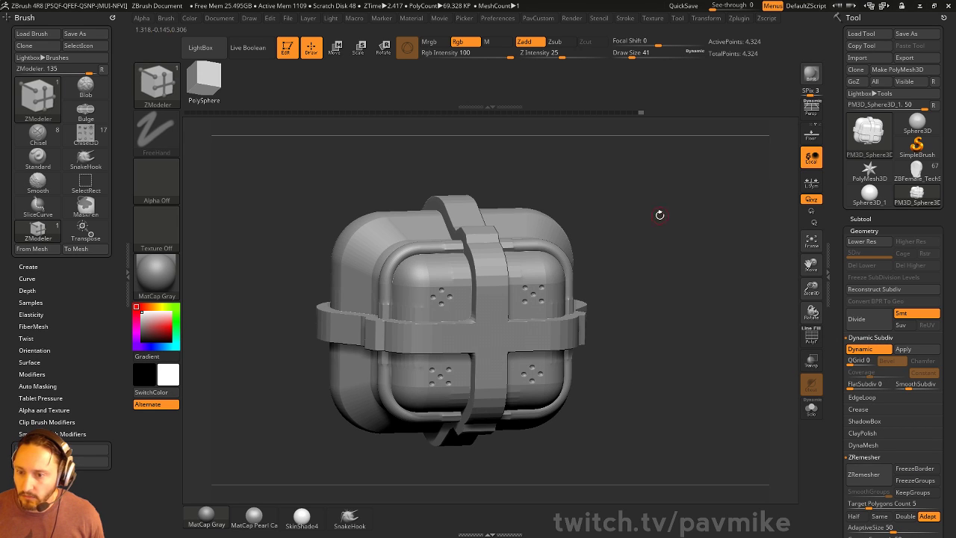
- Bring back the Extender on the banded mesh and accept its deformation
{"action": "key", "text": "w"}
{"action": "left_click", "coordinate": [426, 247]}
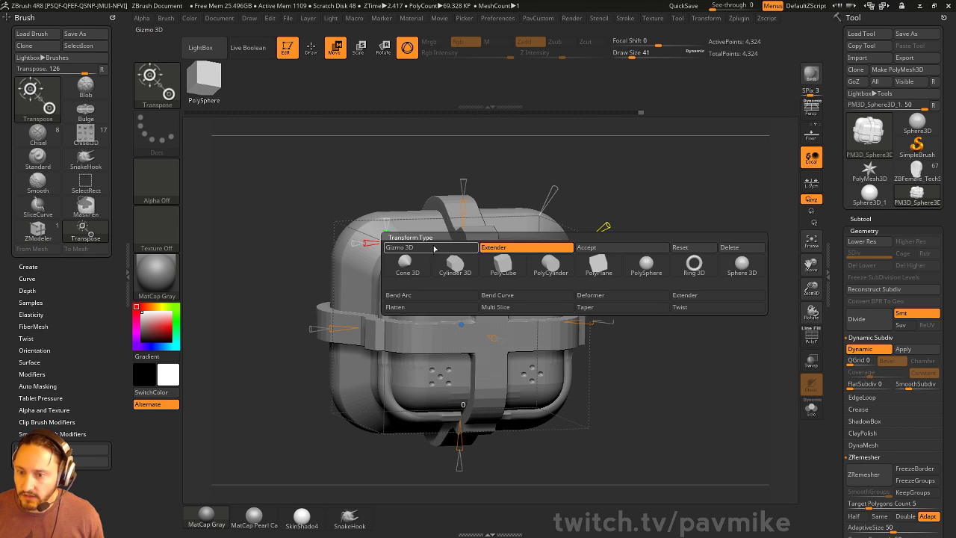
{"action": "left_click", "coordinate": [614, 254]}
- Return to Draw mode with the ZModeler brush and crease the edges of the banded mesh
{"action": "key", "text": "grave"}
{"action": "key", "text": "q"}
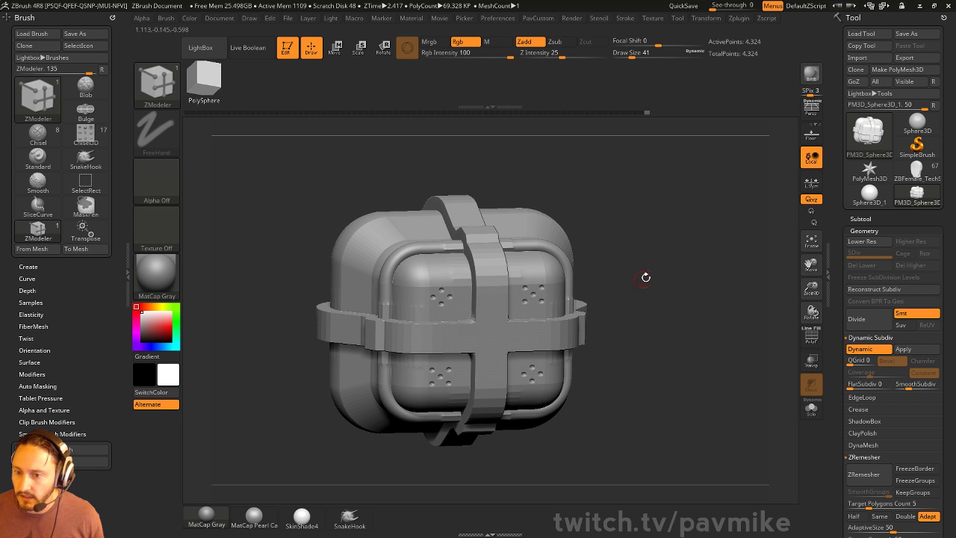
{"action": "key", "text": "grave"}
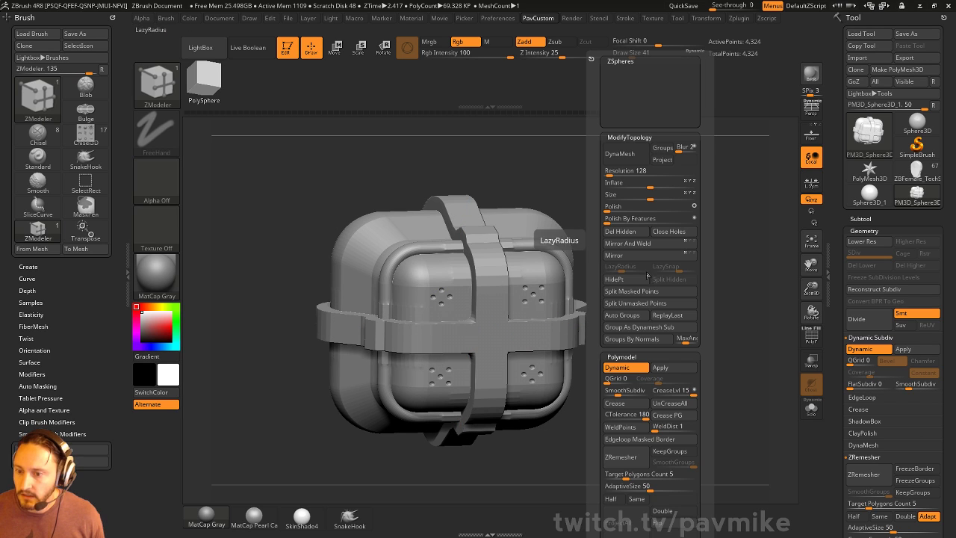
{"action": "left_click", "coordinate": [627, 404]}
{"action": "left_click_drag", "start_coordinate": [643, 242], "coordinate": [728, 241]}
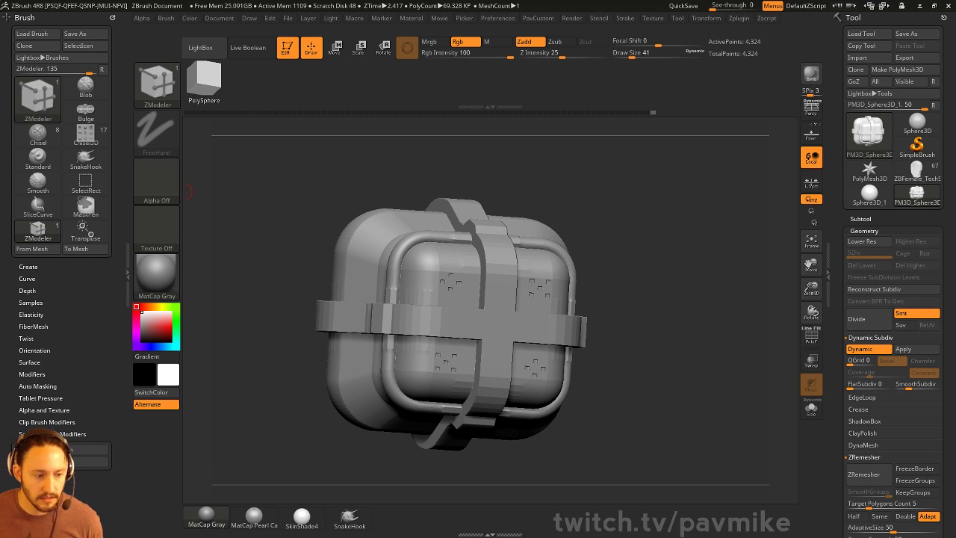
- Try the Twist deformer on the banded mesh with a twist of about 88.5 across the width and another along the height, undoing both
{"action": "mouse_move", "coordinate": [596, 168]}
{"action": "left_mouse_down", "text": "shift"}
{"action": "mouse_move", "coordinate": [650, 194]}
{"action": "mouse_move", "coordinate": [647, 219]}
{"action": "left_mouse_up", "text": "shift"}
{"action": "key", "text": "w"}
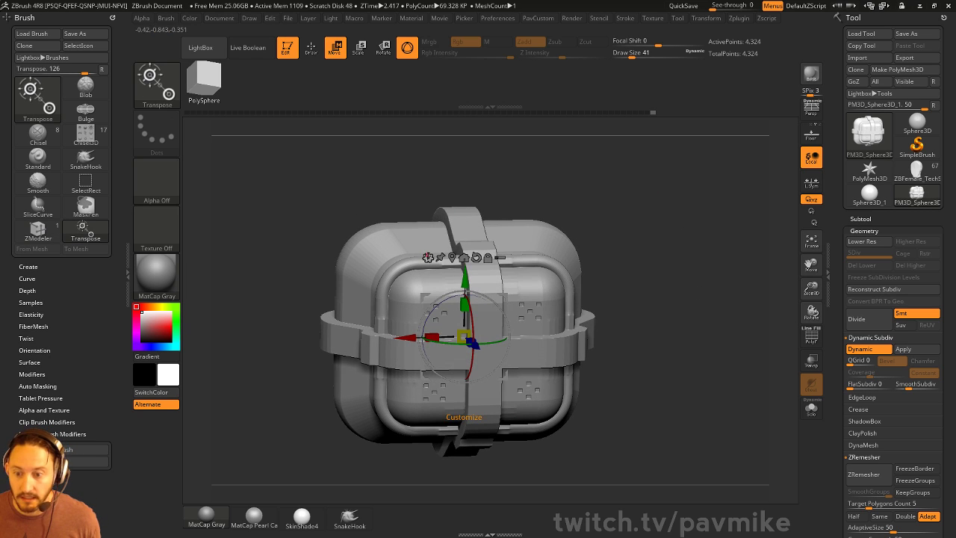
{"action": "left_click", "coordinate": [427, 257]}
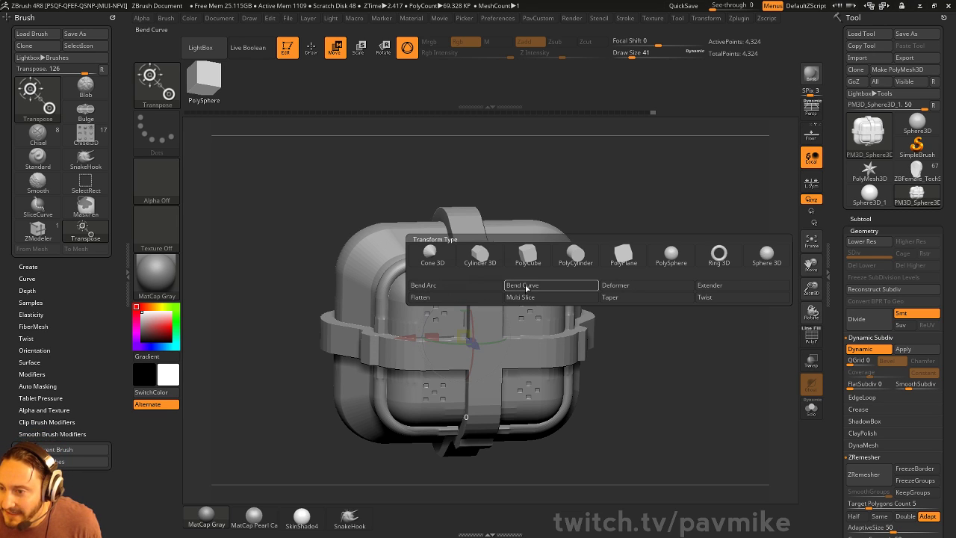
{"action": "left_click", "coordinate": [702, 297]}
{"action": "left_click_drag", "start_coordinate": [702, 299], "coordinate": [657, 297]}
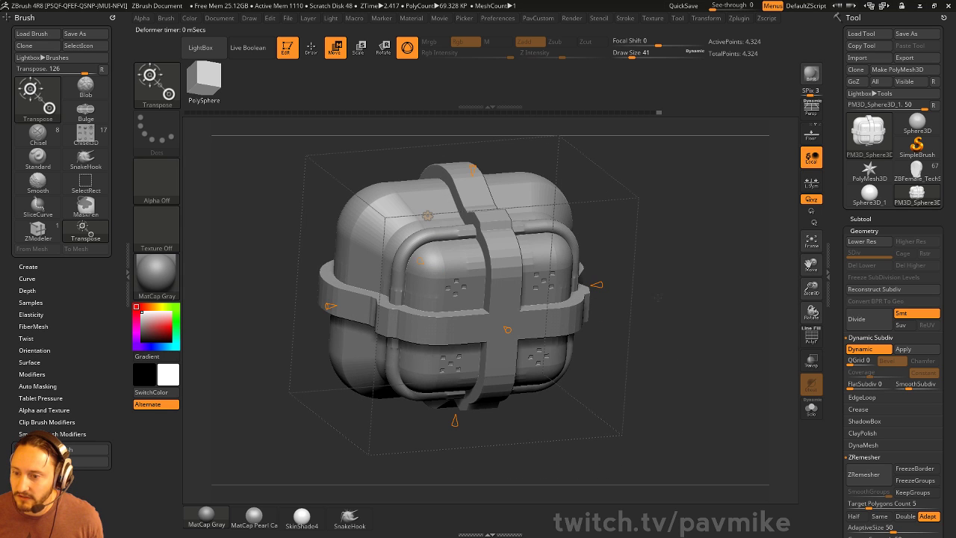
{"action": "left_click_drag", "start_coordinate": [597, 284], "coordinate": [627, 282]}
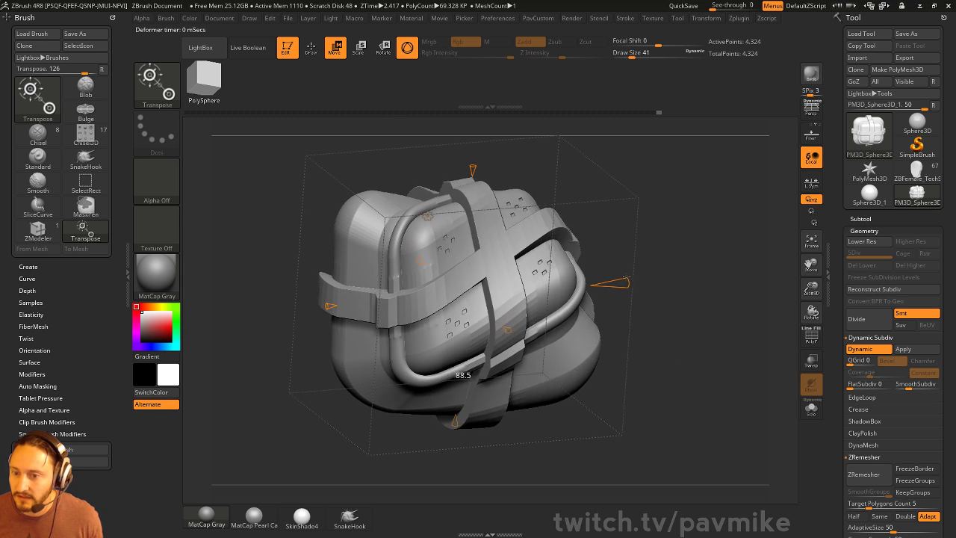
{"action": "key", "text": "ctrl+z"}
{"action": "left_click_drag", "start_coordinate": [478, 173], "coordinate": [491, 137]}
{"action": "left_click_drag", "start_coordinate": [639, 237], "coordinate": [667, 225]}
{"action": "key", "text": "ctrl+z"}
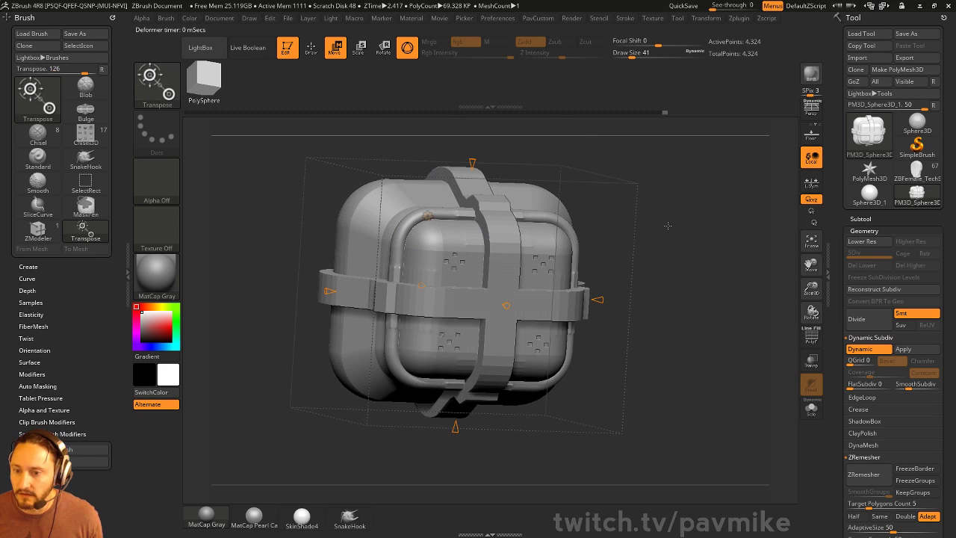
{"action": "key", "text": "ctrl+z"}
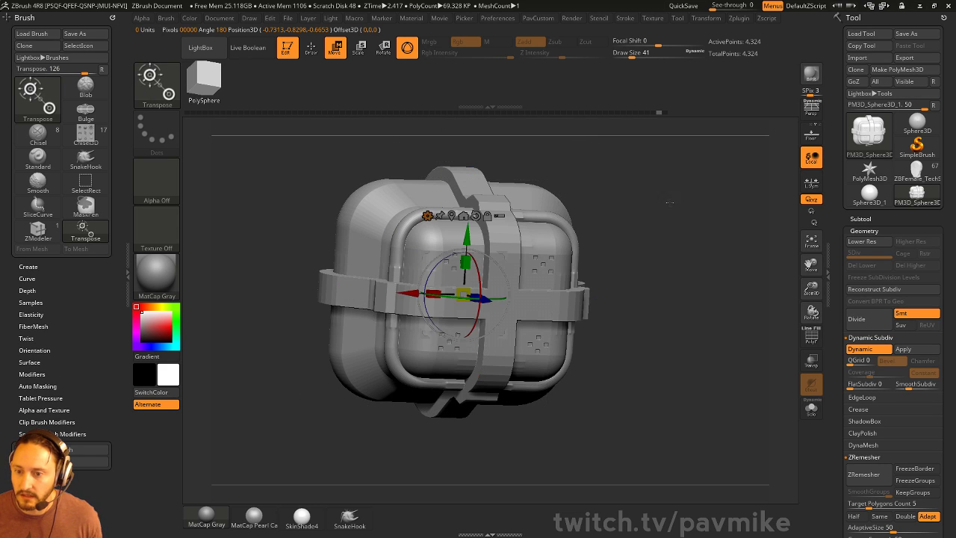
- Rotate the unlocked gizmo about 45° in the side view without rotating the mesh
{"action": "left_click_drag", "start_coordinate": [669, 201], "coordinate": [635, 224], "text": "shift"}
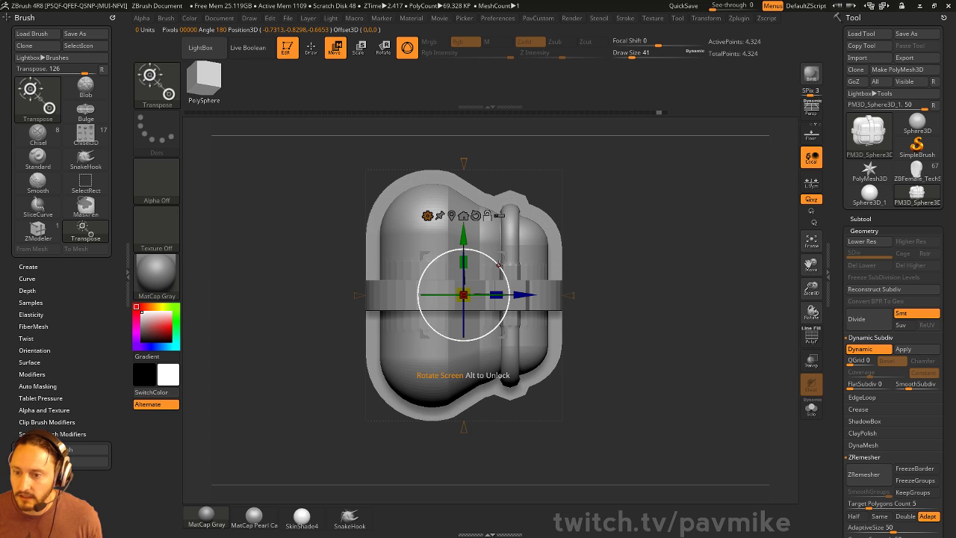
{"action": "left_click_drag", "start_coordinate": [499, 264], "coordinate": [468, 224]}
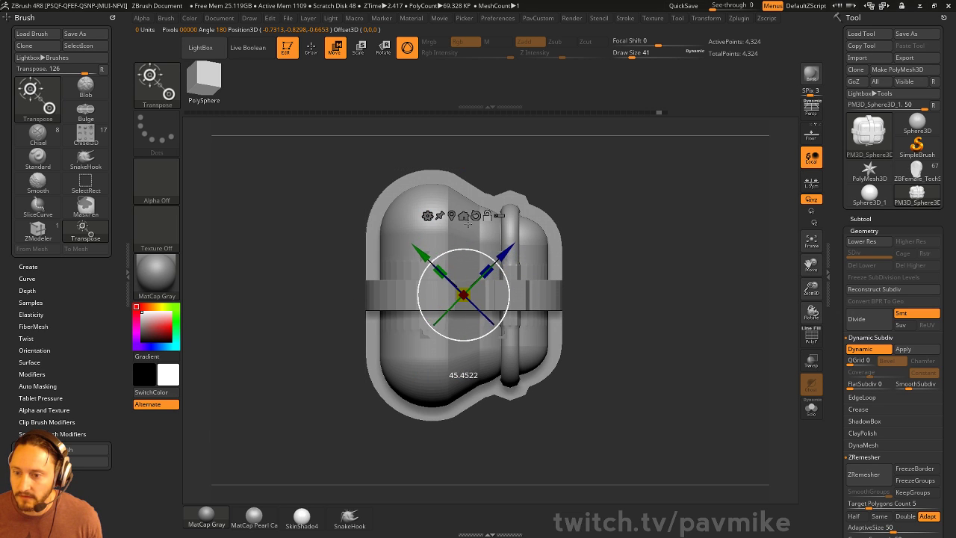
{"action": "left_click_drag", "start_coordinate": [505, 334], "coordinate": [443, 334], "text": "alt"}
{"action": "left_click_drag", "start_coordinate": [653, 291], "coordinate": [575, 284]}
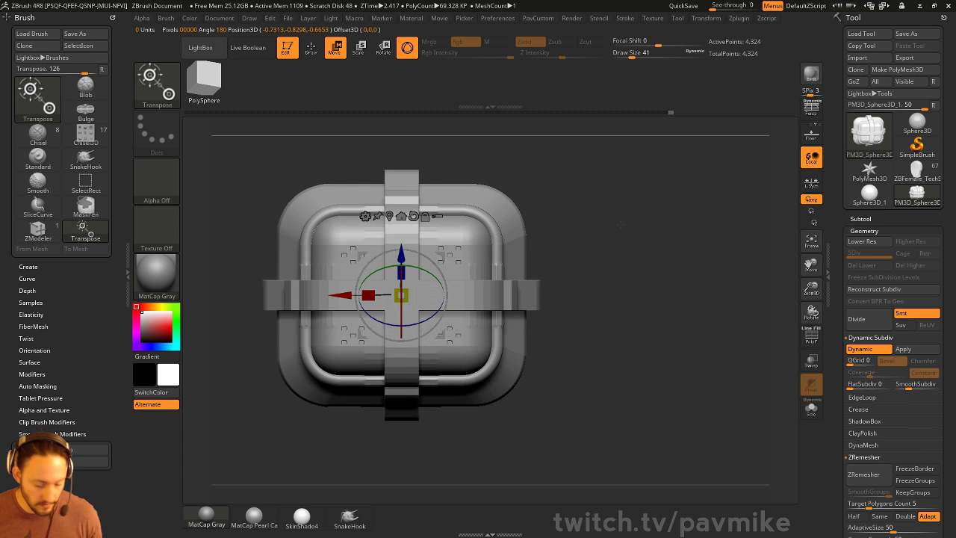
{"action": "left_click_drag", "start_coordinate": [620, 225], "coordinate": [683, 243]}
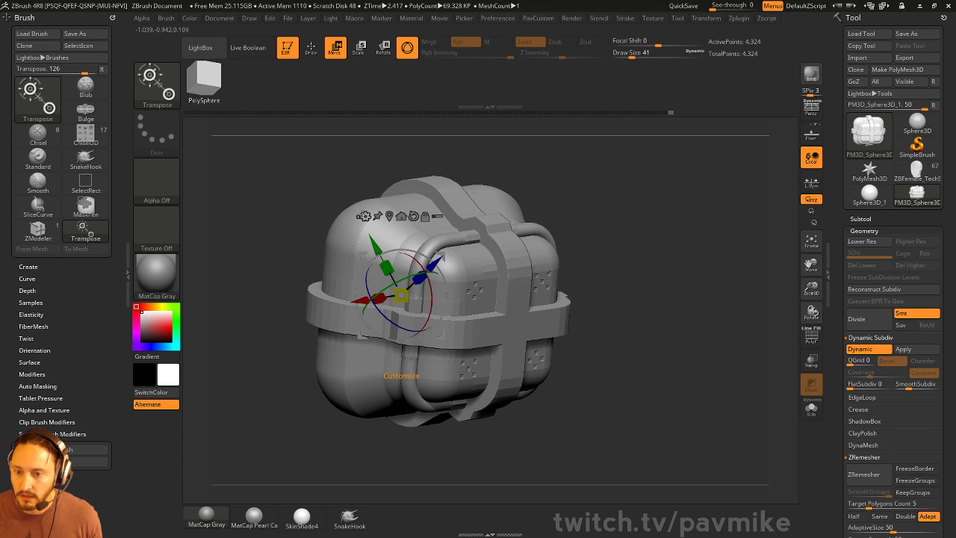
- Try the Twist deformer along the gizmo's tilted axes, undoing the trial twists
{"action": "left_click", "coordinate": [363, 216]}
{"action": "left_click", "coordinate": [363, 215]}
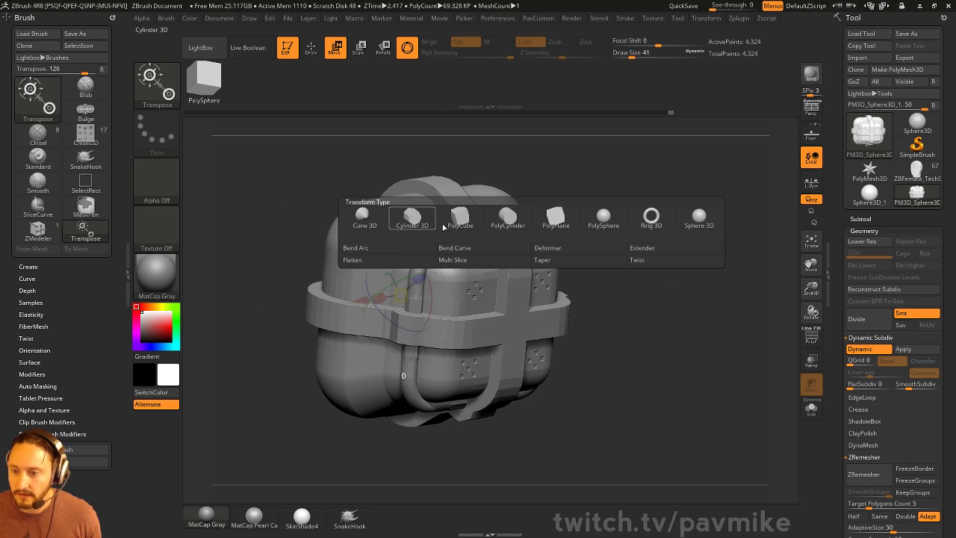
{"action": "left_click", "coordinate": [638, 260]}
{"action": "left_click_drag", "start_coordinate": [669, 257], "coordinate": [595, 203]}
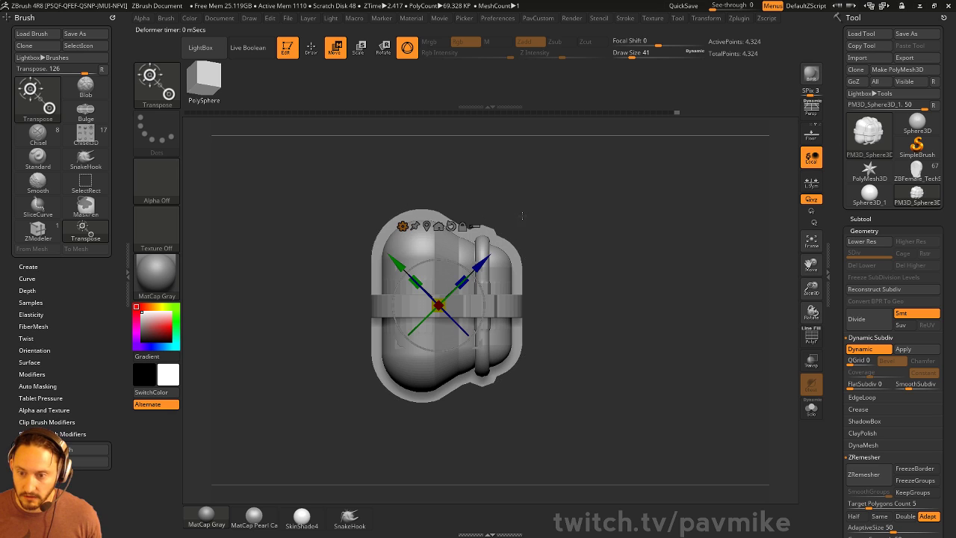
{"action": "left_click_drag", "start_coordinate": [559, 238], "coordinate": [566, 221]}
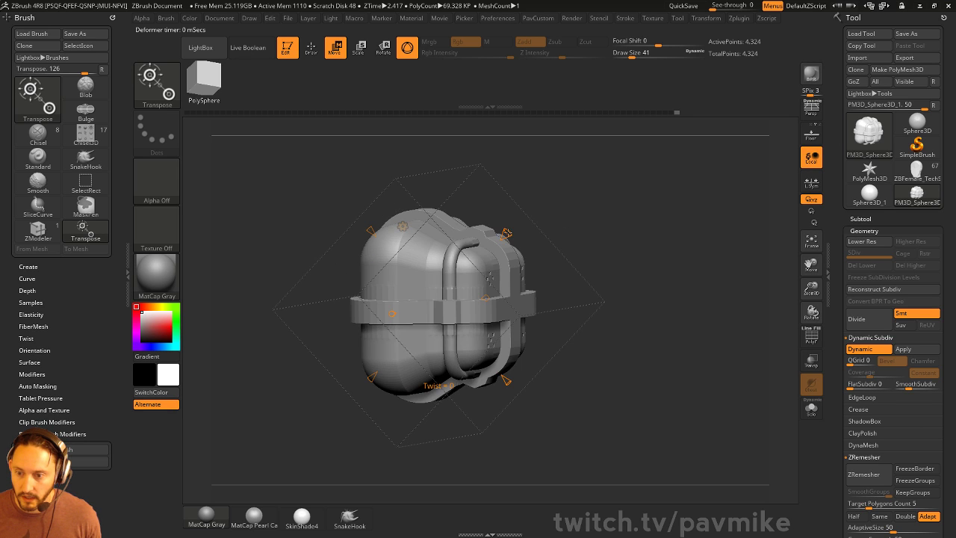
{"action": "left_click_drag", "start_coordinate": [508, 233], "coordinate": [528, 210]}
{"action": "key", "text": "ctrl+z"}
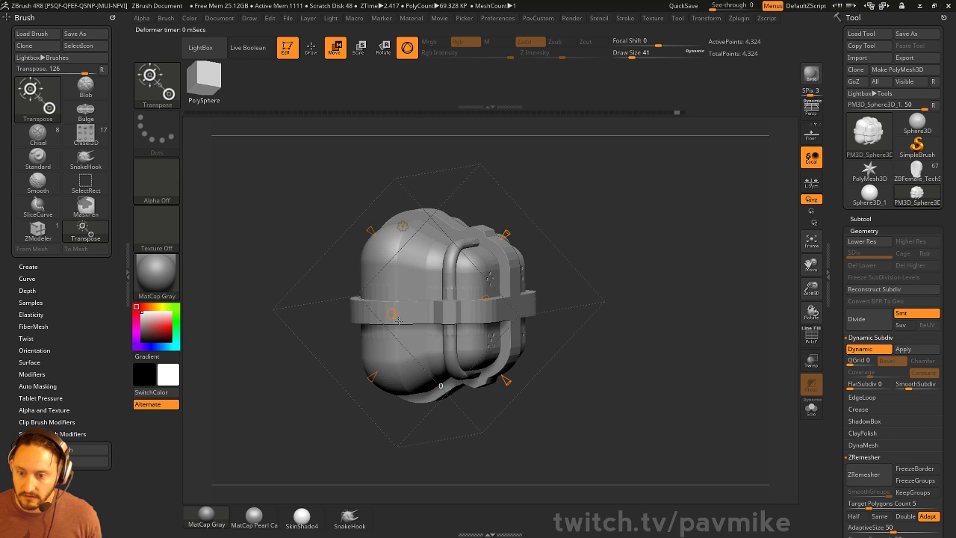
{"action": "left_click_drag", "start_coordinate": [392, 313], "coordinate": [426, 351]}
{"action": "key", "text": "ctrl+z"}
{"action": "left_click_drag", "start_coordinate": [371, 232], "coordinate": [392, 278]}
{"action": "left_click_drag", "start_coordinate": [665, 218], "coordinate": [594, 208]}
- Switch to the Taper deformer and try tapering the mesh along the tilted axes, undoing each trial
{"action": "left_click", "coordinate": [399, 227]}
{"action": "left_click", "coordinate": [606, 288]}
{"action": "mouse_move", "coordinate": [456, 208]}
{"action": "left_mouse_down"}
{"action": "mouse_move", "coordinate": [456, 199]}
{"action": "mouse_move", "coordinate": [453, 226]}
{"action": "left_mouse_up"}
{"action": "key", "text": "ctrl+z"}
{"action": "left_click_drag", "start_coordinate": [527, 337], "coordinate": [549, 293]}
{"action": "key", "text": "ctrl+z"}
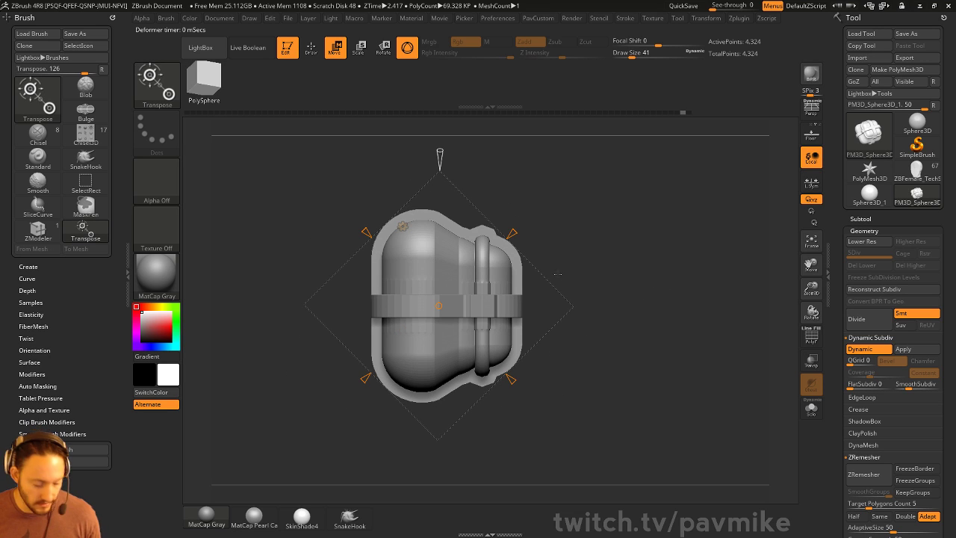
- Return to the gizmo, reset its orientation and centre it on the mesh
{"action": "key", "text": "w"}
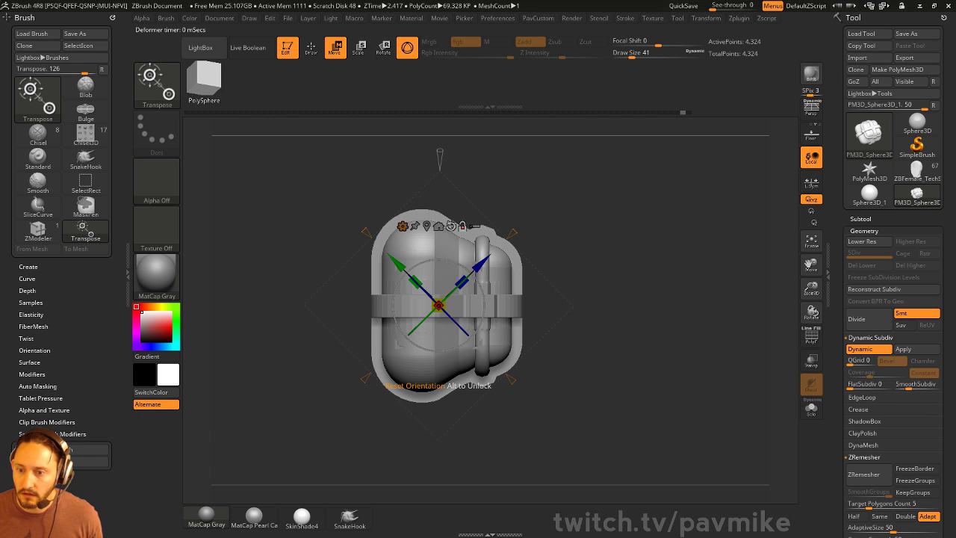
{"action": "left_click", "coordinate": [451, 225]}
{"action": "left_click", "coordinate": [439, 226]}
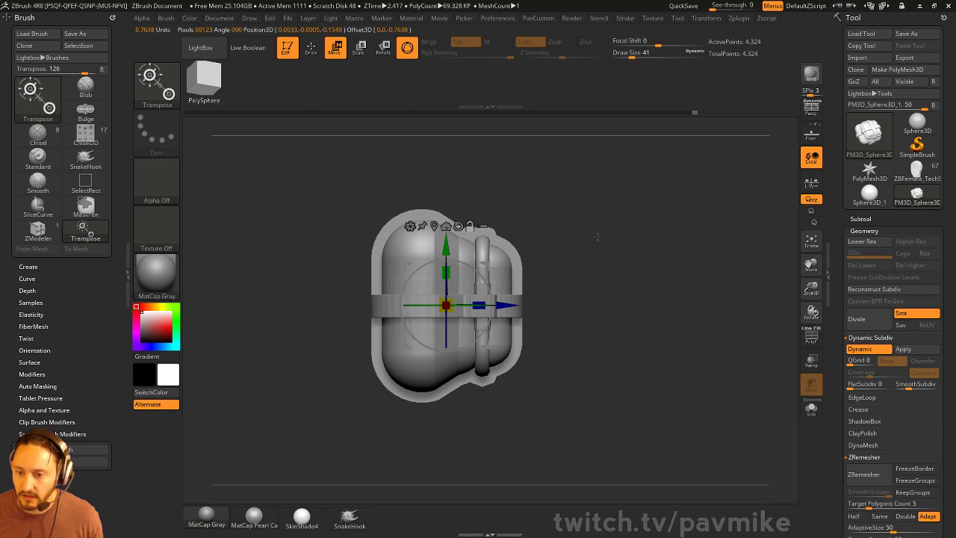
- Align the gizmo to the flat back where the bands cross and shift it about -0.79 along its depth axis
{"action": "left_click_drag", "start_coordinate": [598, 237], "coordinate": [621, 245]}
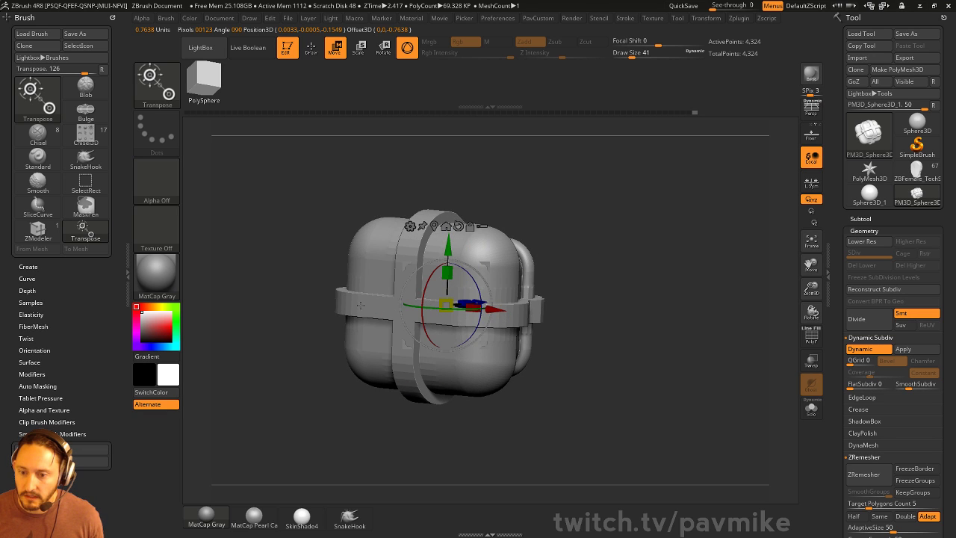
{"action": "left_click", "coordinate": [353, 306], "text": "alt"}
{"action": "left_click", "coordinate": [407, 313], "text": "alt"}
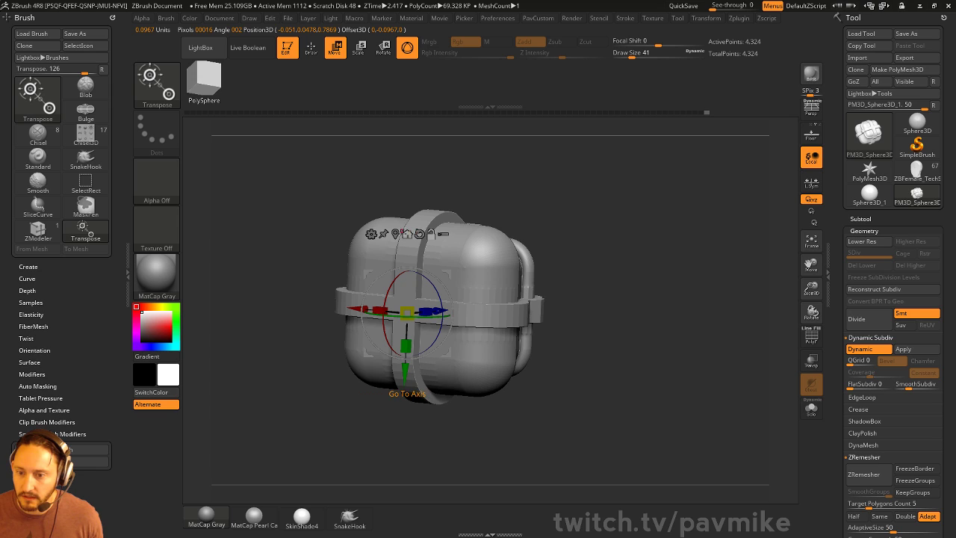
{"action": "mouse_move", "coordinate": [542, 221]}
{"action": "left_mouse_down"}
{"action": "mouse_move", "coordinate": [569, 225]}
{"action": "mouse_move", "coordinate": [554, 230]}
{"action": "left_mouse_up"}
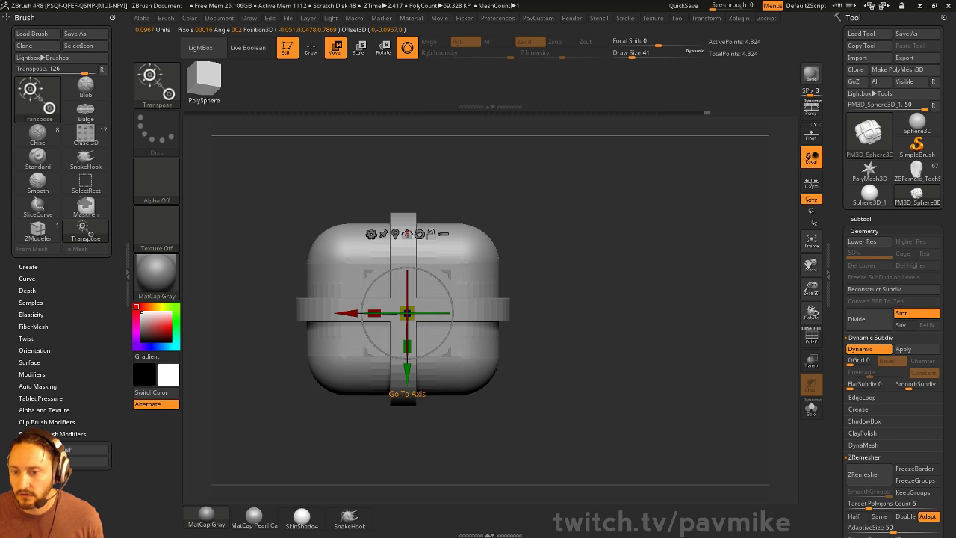
{"action": "mouse_move", "coordinate": [531, 216]}
{"action": "left_mouse_down"}
{"action": "mouse_move", "coordinate": [502, 213]}
{"action": "mouse_move", "coordinate": [508, 224]}
{"action": "mouse_move", "coordinate": [503, 188]}
{"action": "mouse_move", "coordinate": [533, 200]}
{"action": "left_mouse_up"}
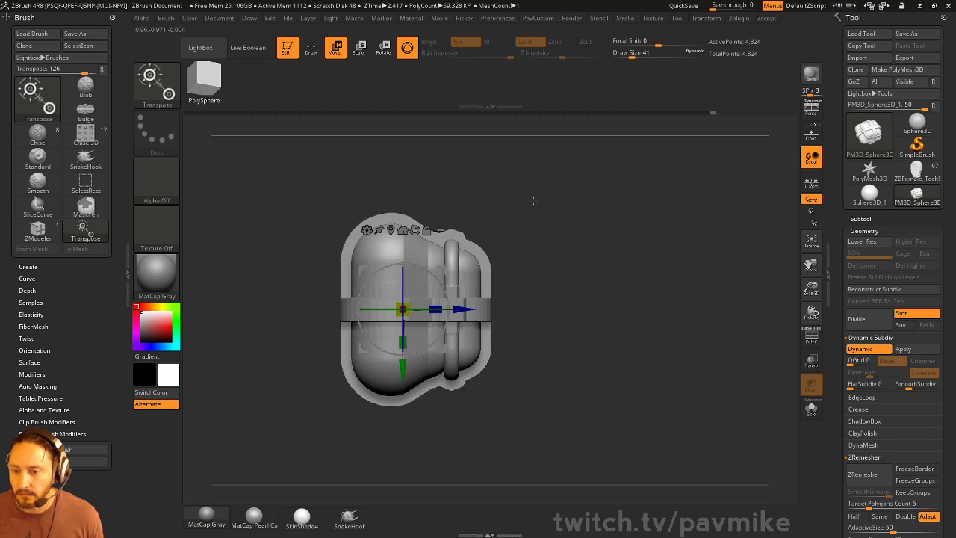
{"action": "left_click_drag", "start_coordinate": [465, 309], "coordinate": [402, 315]}
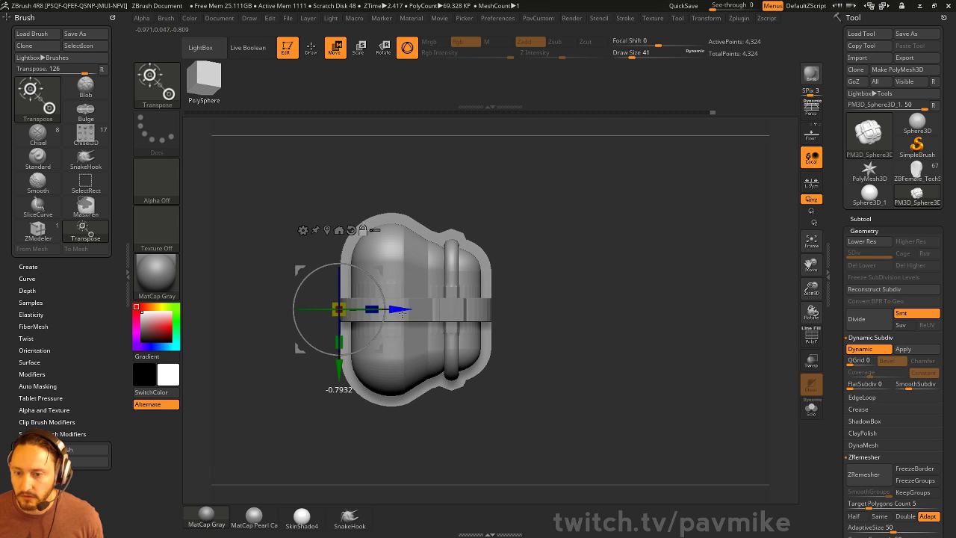
{"action": "mouse_move", "coordinate": [625, 249]}
{"action": "left_mouse_down"}
{"action": "mouse_move", "coordinate": [589, 254]}
{"action": "mouse_move", "coordinate": [610, 252]}
{"action": "left_mouse_up"}
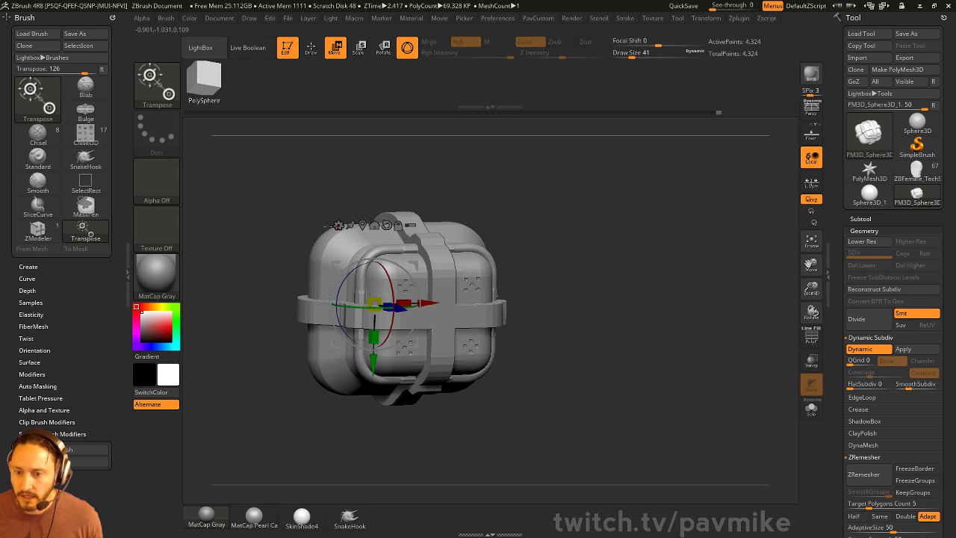
- Apply the Taper deformer and narrow the mesh toward its front, undoing a trial taper along the height
{"action": "left_click", "coordinate": [338, 225]}
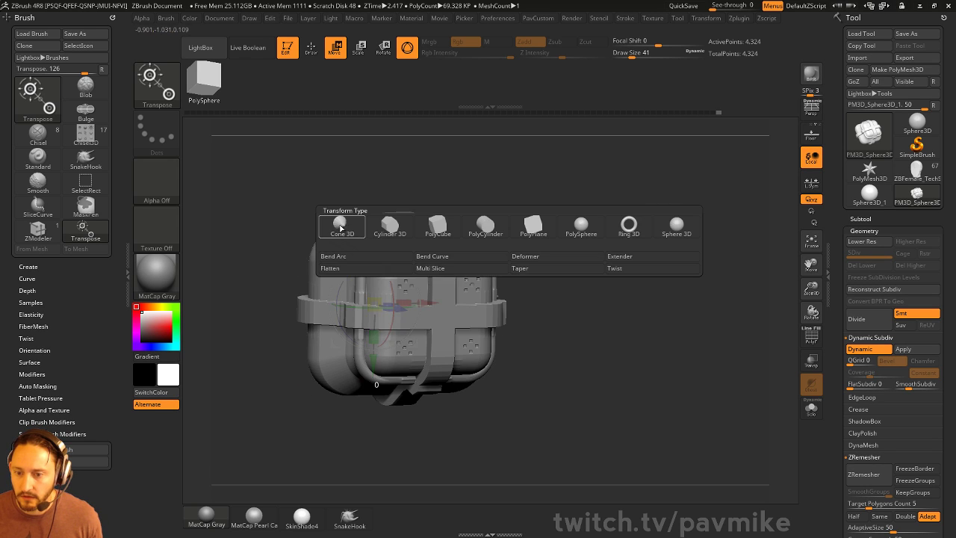
{"action": "left_click", "coordinate": [536, 272]}
{"action": "left_click_drag", "start_coordinate": [544, 395], "coordinate": [522, 411]}
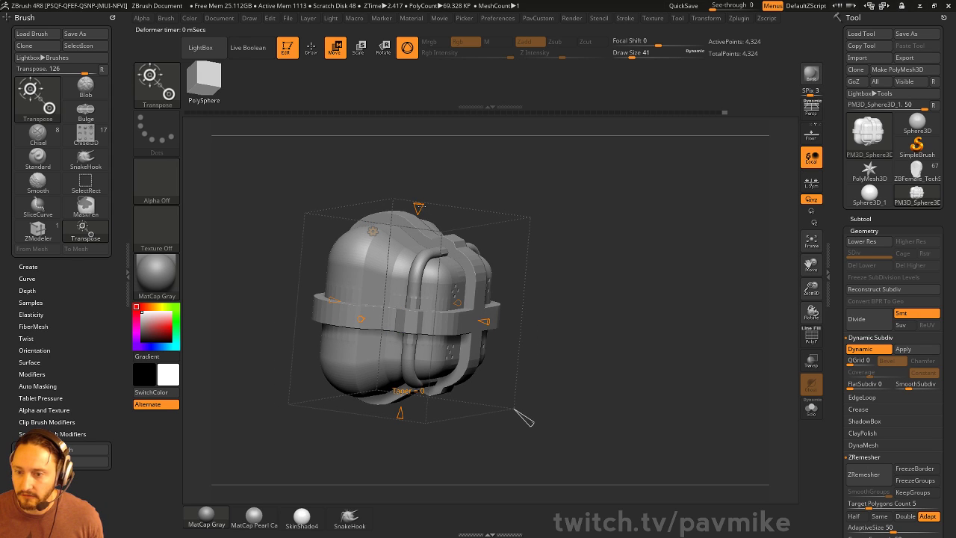
{"action": "left_click_drag", "start_coordinate": [421, 206], "coordinate": [423, 177]}
{"action": "key", "text": "ctrl+z"}
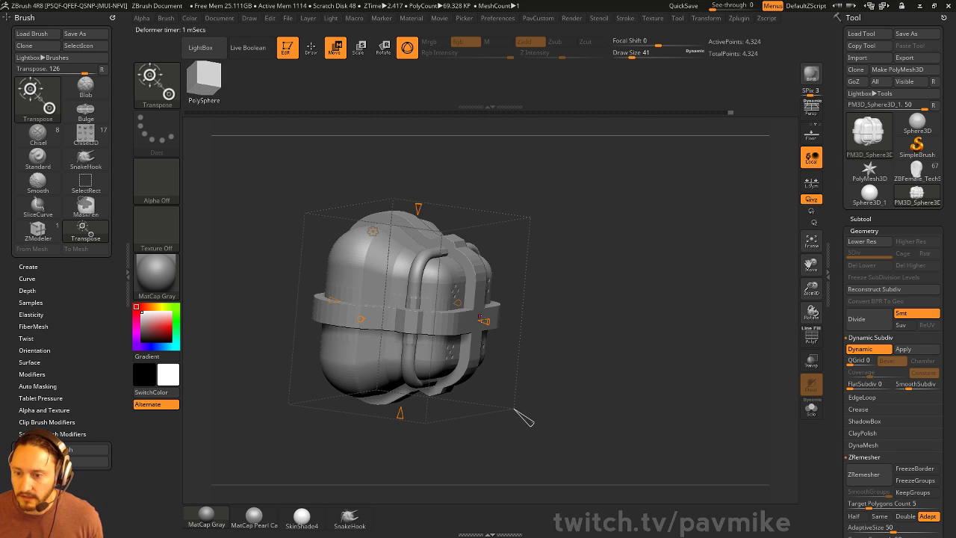
{"action": "left_click_drag", "start_coordinate": [523, 418], "coordinate": [547, 397]}
{"action": "left_click_drag", "start_coordinate": [438, 312], "coordinate": [459, 315]}
{"action": "left_click_drag", "start_coordinate": [599, 289], "coordinate": [288, 189]}
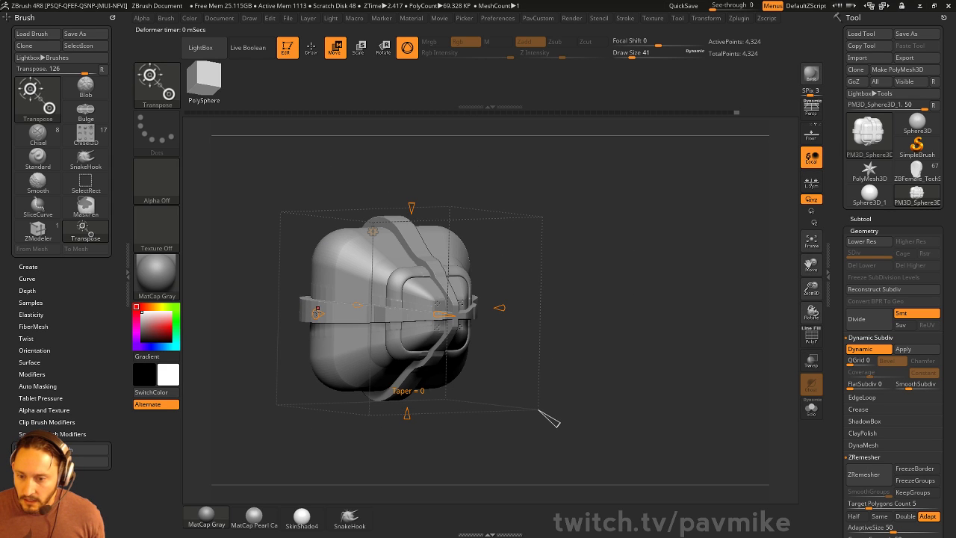
- Try a taper across the width, undo it, and accept the Taper deformation
{"action": "left_click_drag", "start_coordinate": [317, 312], "coordinate": [296, 313]}
{"action": "key", "text": "ctrl+z"}
{"action": "mouse_move", "coordinate": [612, 254]}
{"action": "left_mouse_down"}
{"action": "mouse_move", "coordinate": [556, 253]}
{"action": "mouse_move", "coordinate": [606, 261]}
{"action": "left_mouse_up"}
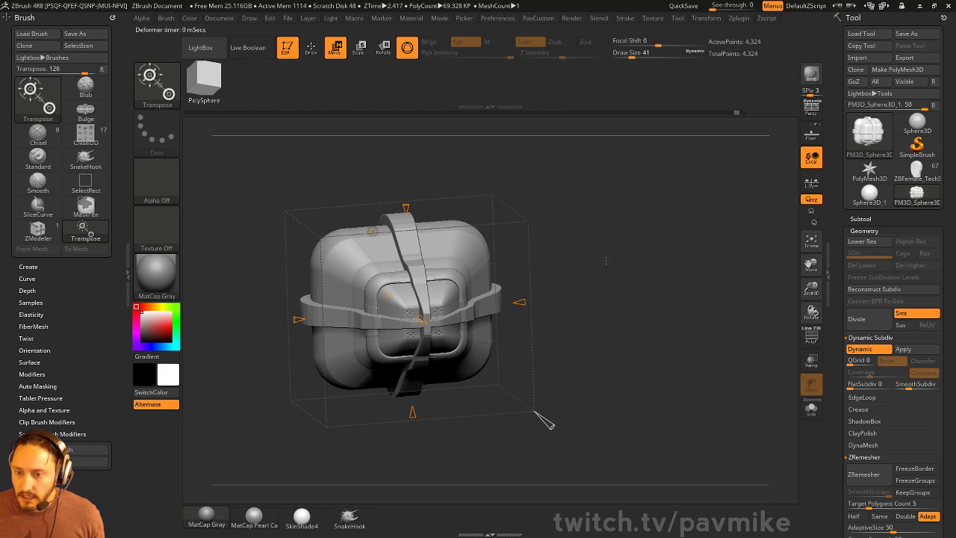
{"action": "left_click", "coordinate": [410, 386]}
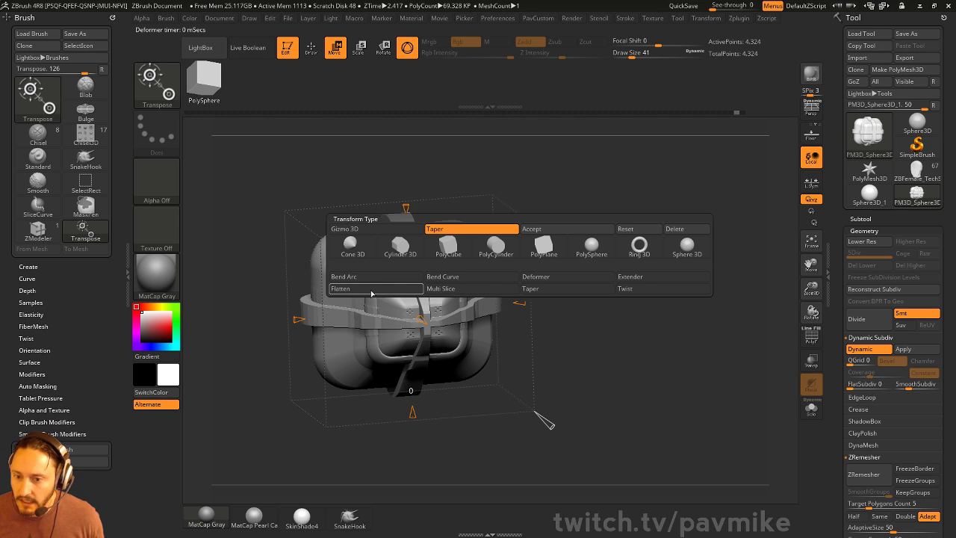
{"action": "left_click", "coordinate": [532, 229]}
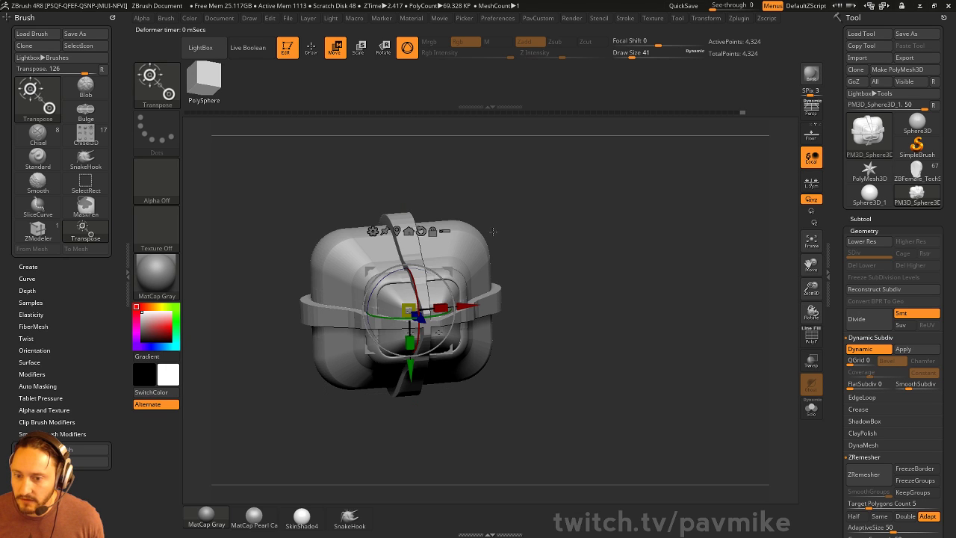
- Apply the Flatten deformer to the banded mesh and try flattening its upper side, undoing the trial
{"action": "left_click", "coordinate": [373, 231]}
{"action": "left_click", "coordinate": [365, 274]}
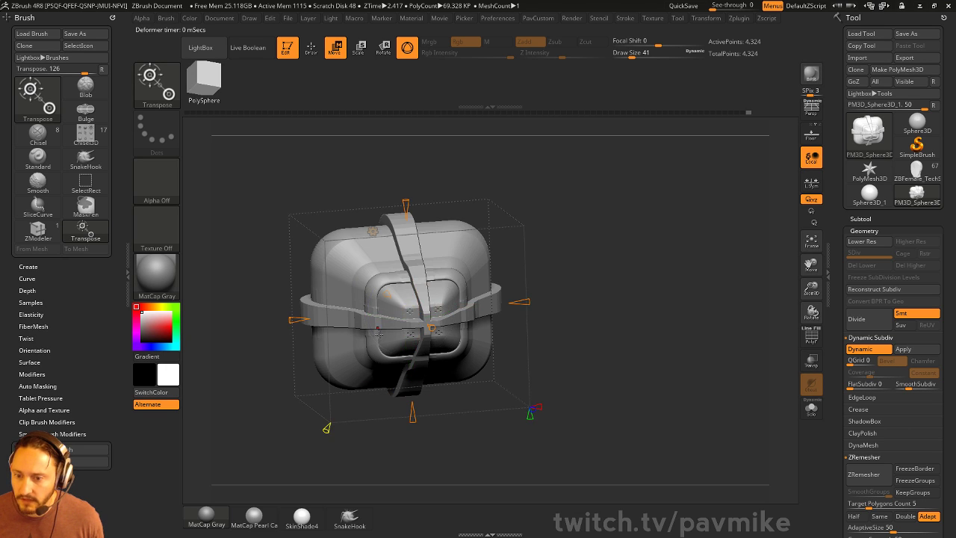
{"action": "left_click_drag", "start_coordinate": [508, 305], "coordinate": [512, 305]}
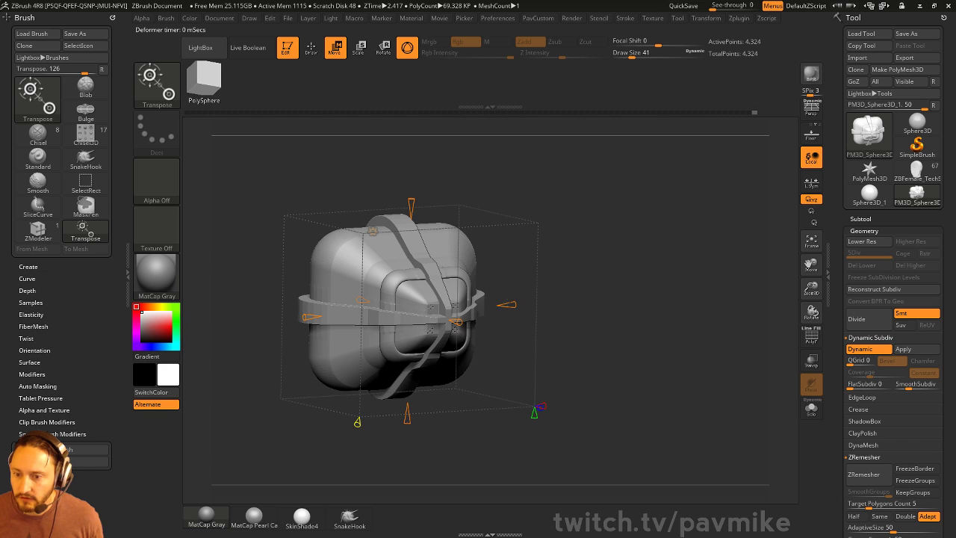
{"action": "left_click_drag", "start_coordinate": [587, 299], "coordinate": [617, 289]}
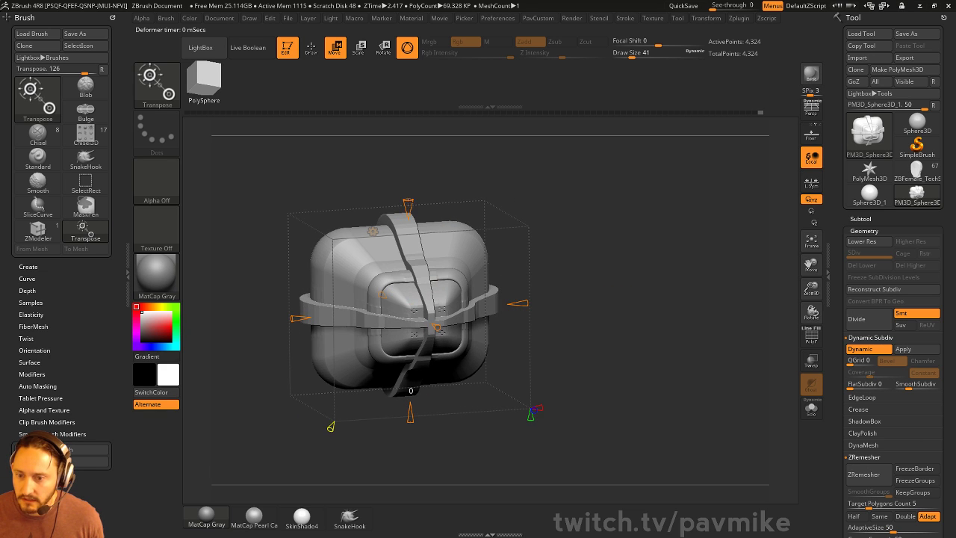
{"action": "left_click_drag", "start_coordinate": [408, 236], "coordinate": [401, 209]}
{"action": "left_click_drag", "start_coordinate": [566, 286], "coordinate": [636, 300]}
{"action": "key", "text": "ctrl+z"}
- Show the polygroup wireframe, flatten the mesh's underside and set Slice Topology to 1
{"action": "mouse_move", "coordinate": [297, 320]}
{"action": "left_mouse_down"}
{"action": "mouse_move", "coordinate": [439, 309]}
{"action": "mouse_move", "coordinate": [297, 321]}
{"action": "left_mouse_up"}
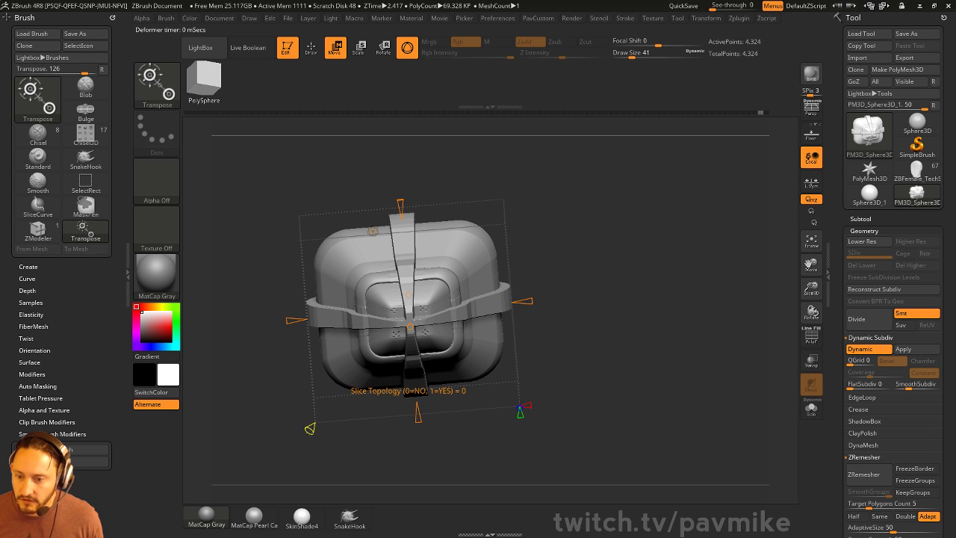
{"action": "left_click_drag", "start_coordinate": [613, 356], "coordinate": [659, 319]}
{"action": "left_click", "coordinate": [812, 338]}
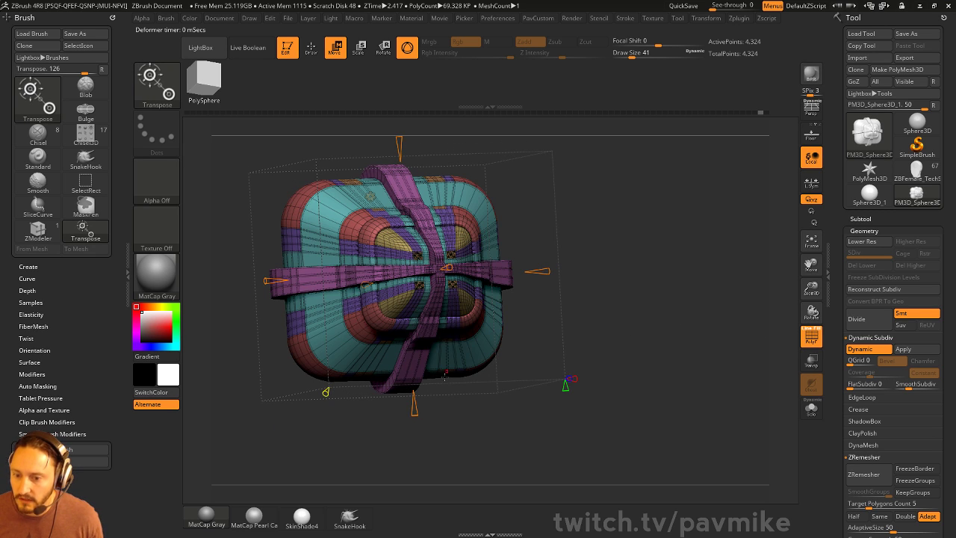
{"action": "left_click_drag", "start_coordinate": [415, 361], "coordinate": [413, 317]}
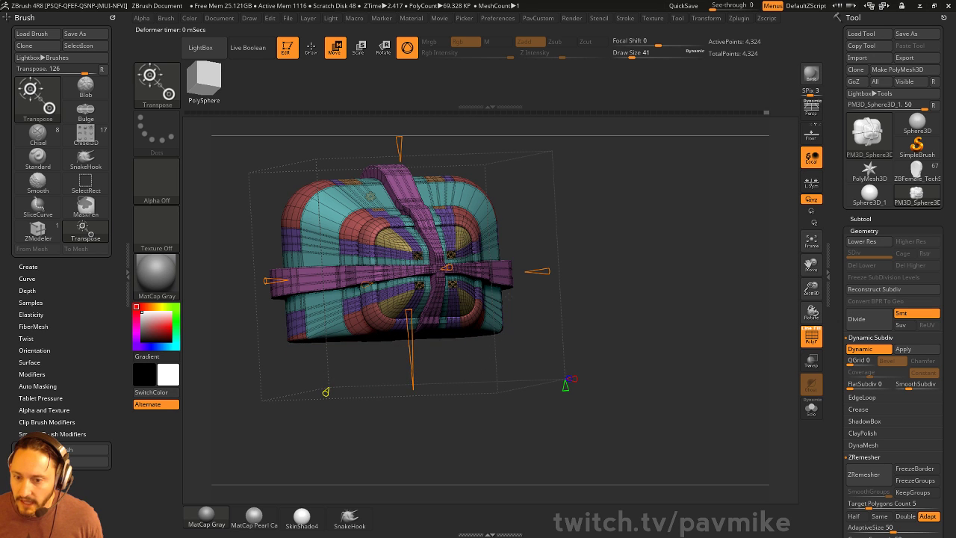
{"action": "left_click_drag", "start_coordinate": [299, 403], "coordinate": [267, 284]}
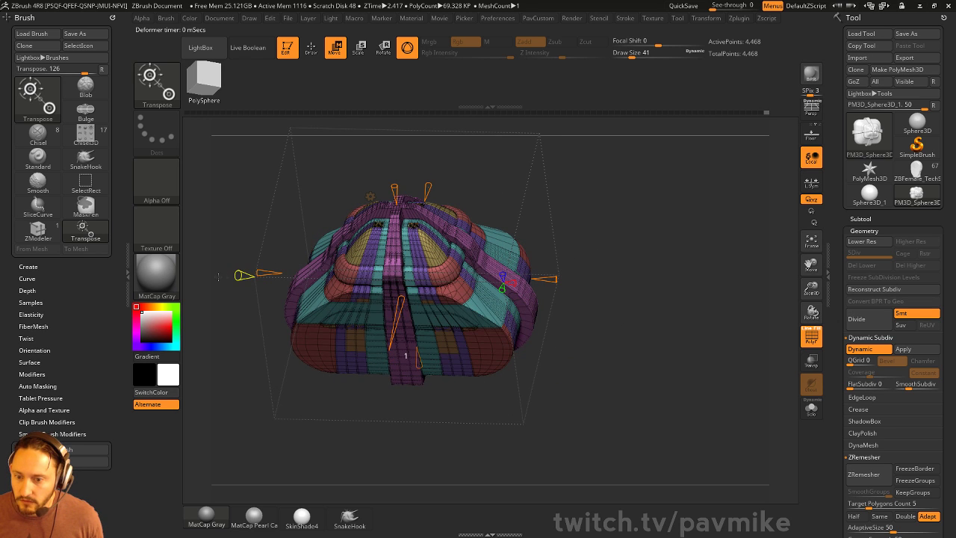
{"action": "left_click_drag", "start_coordinate": [222, 336], "coordinate": [688, 340]}
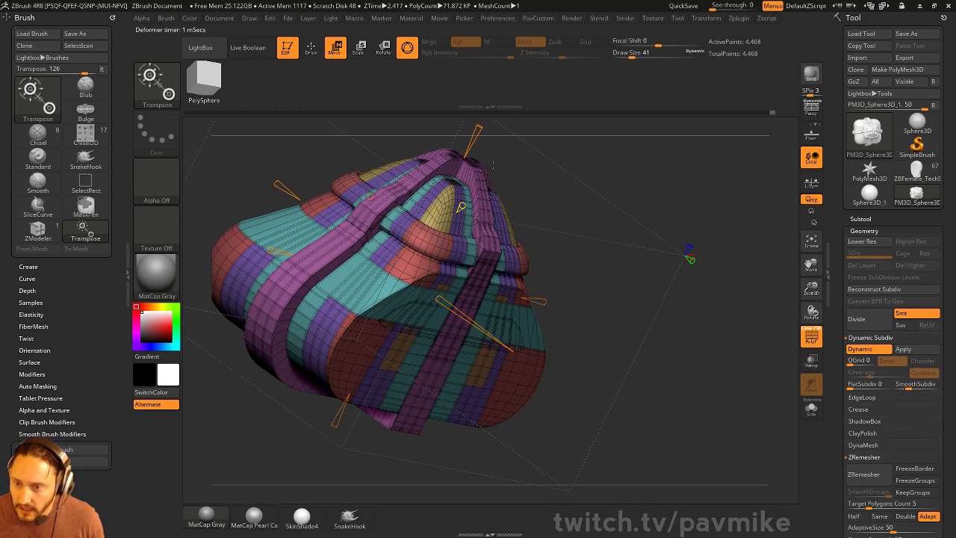
- Inspect the sliced underside and undo its flattening
{"action": "left_click_drag", "start_coordinate": [460, 207], "coordinate": [436, 227]}
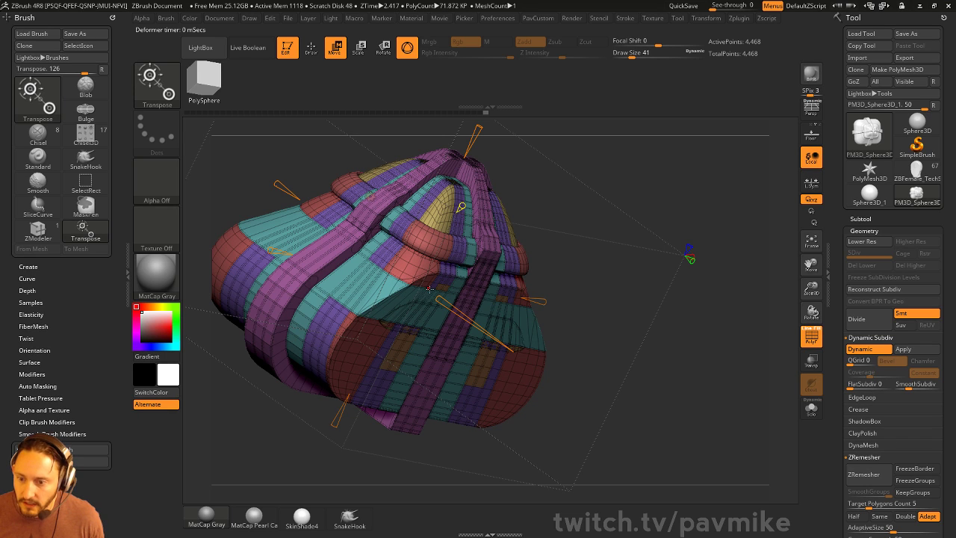
{"action": "left_click_drag", "start_coordinate": [729, 268], "coordinate": [522, 303], "text": "alt"}
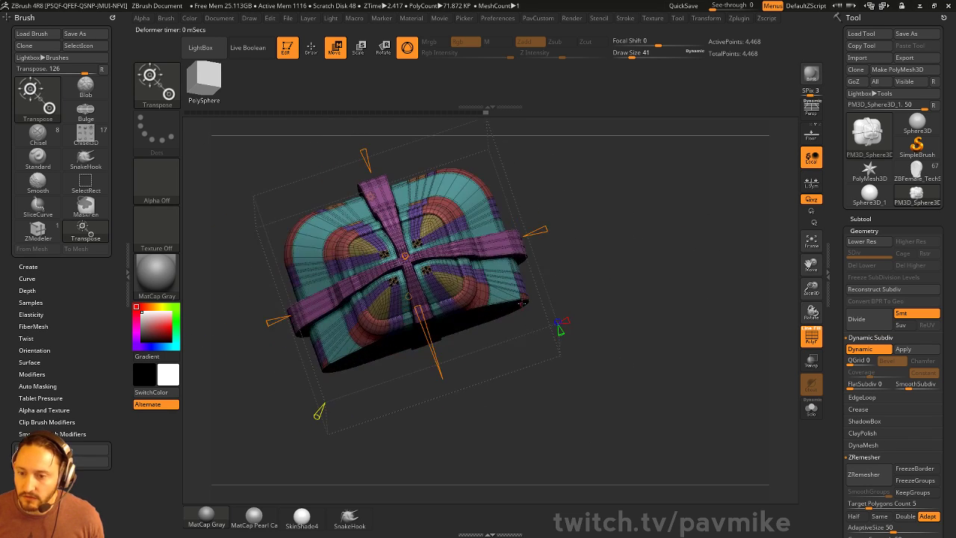
{"action": "mouse_move", "coordinate": [645, 242]}
{"action": "left_mouse_down"}
{"action": "mouse_move", "coordinate": [647, 259]}
{"action": "mouse_move", "coordinate": [623, 290]}
{"action": "mouse_move", "coordinate": [648, 285]}
{"action": "mouse_move", "coordinate": [571, 407]}
{"action": "left_mouse_up"}
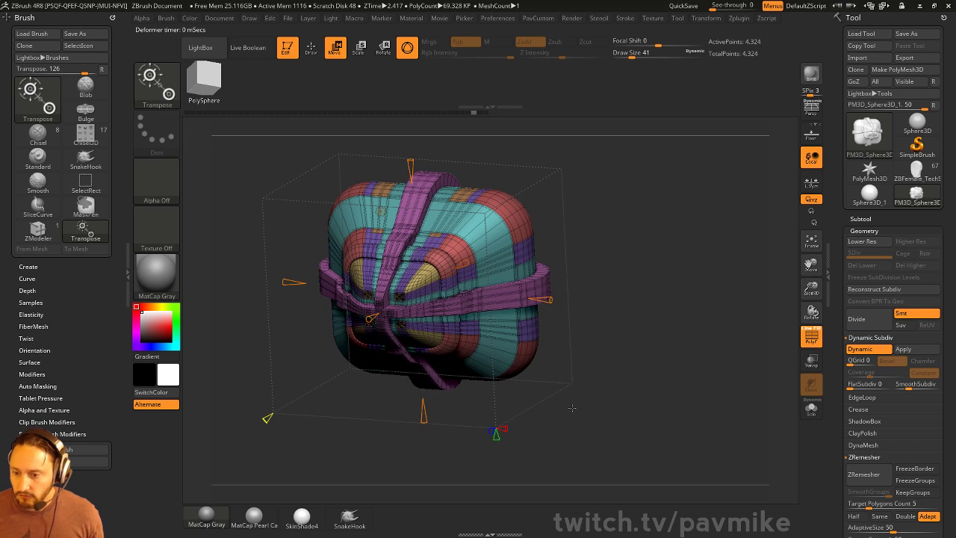
{"action": "left_click_drag", "start_coordinate": [554, 273], "coordinate": [609, 265]}
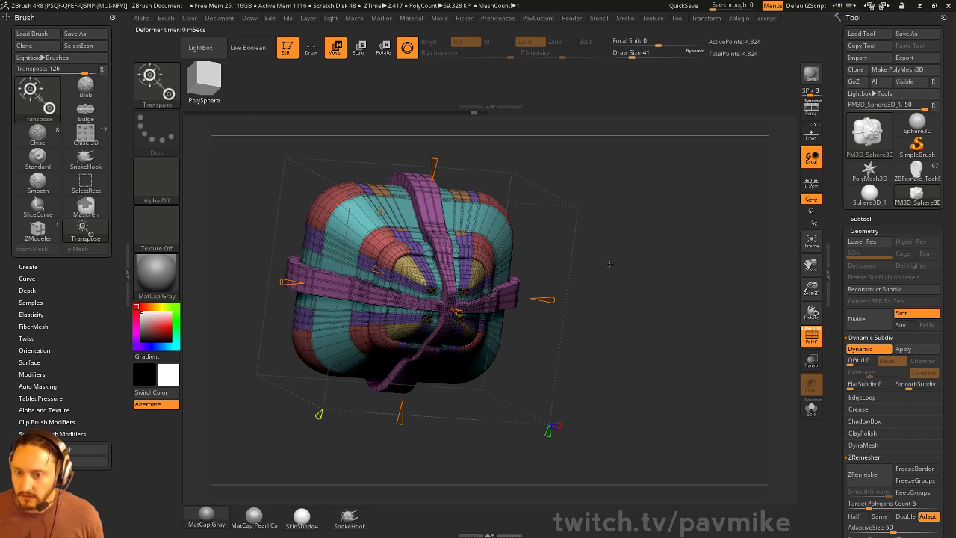
- Return to the gizmo and tilt only its orientation diagonally in side view, leaving the mesh in place
{"action": "left_click_drag", "start_coordinate": [536, 154], "coordinate": [672, 184], "text": "shift"}
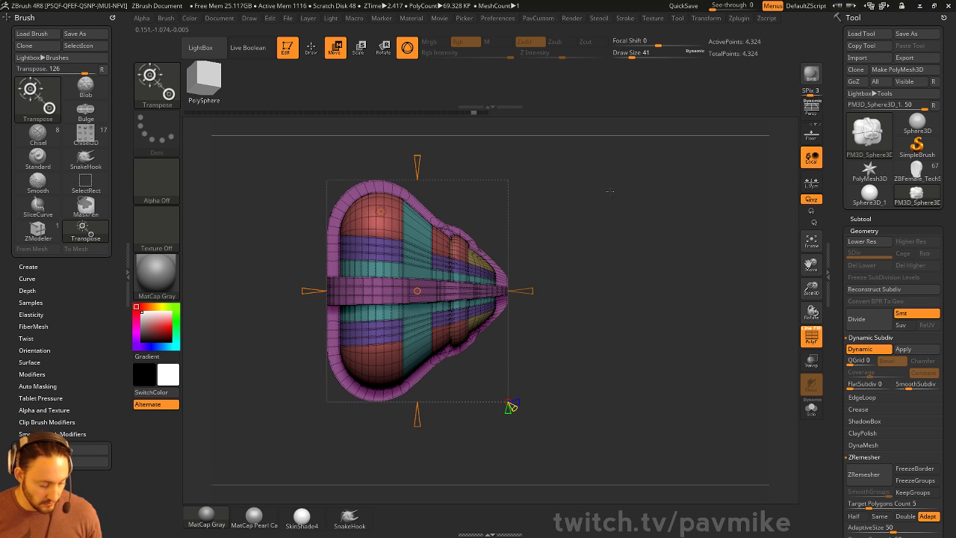
{"action": "key", "text": "y"}
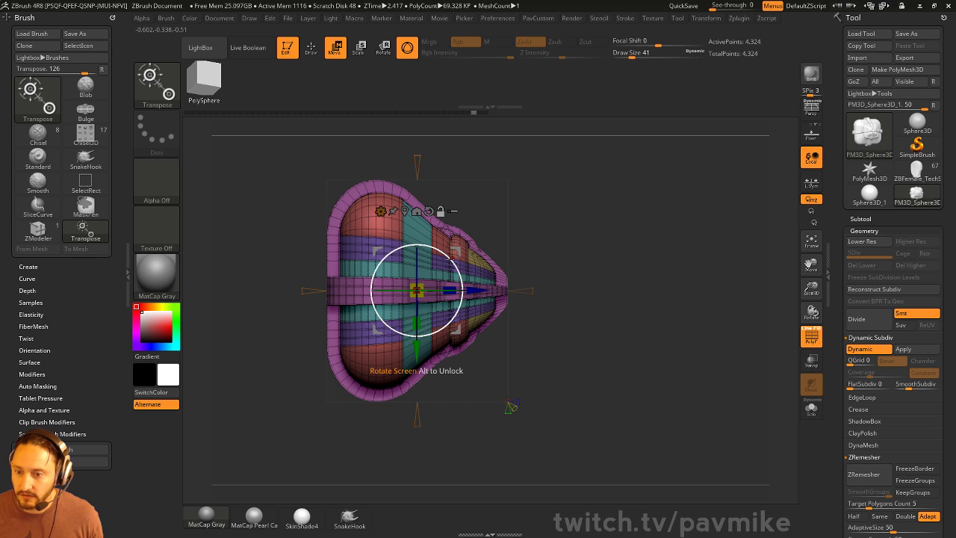
{"action": "left_click_drag", "start_coordinate": [451, 257], "coordinate": [418, 244], "text": "alt"}
{"action": "left_click_drag", "start_coordinate": [620, 225], "coordinate": [515, 220]}
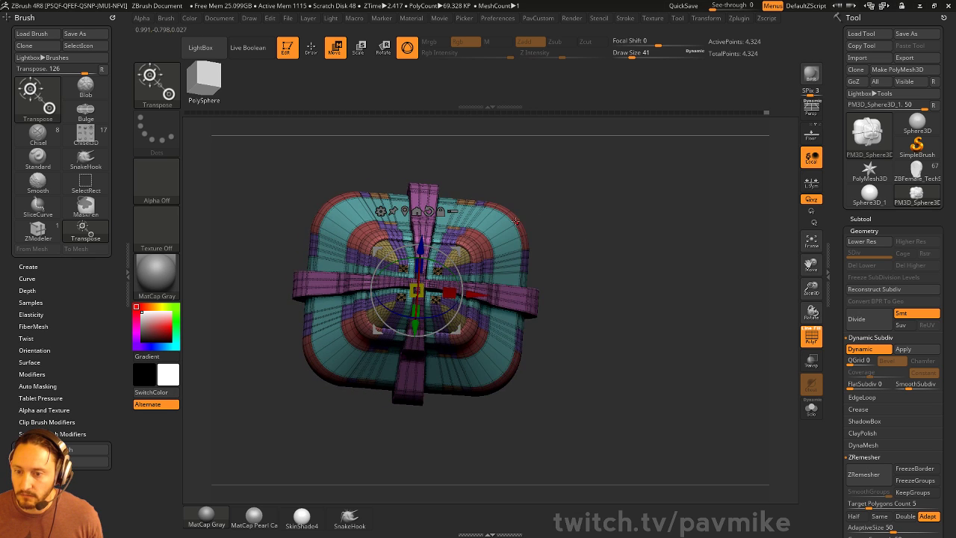
{"action": "left_click_drag", "start_coordinate": [621, 251], "coordinate": [478, 231]}
- Apply Flatten along the tilted gizmo and try cutting back the mesh diagonally, hide the wireframe and undo the trial
{"action": "left_click", "coordinate": [381, 212]}
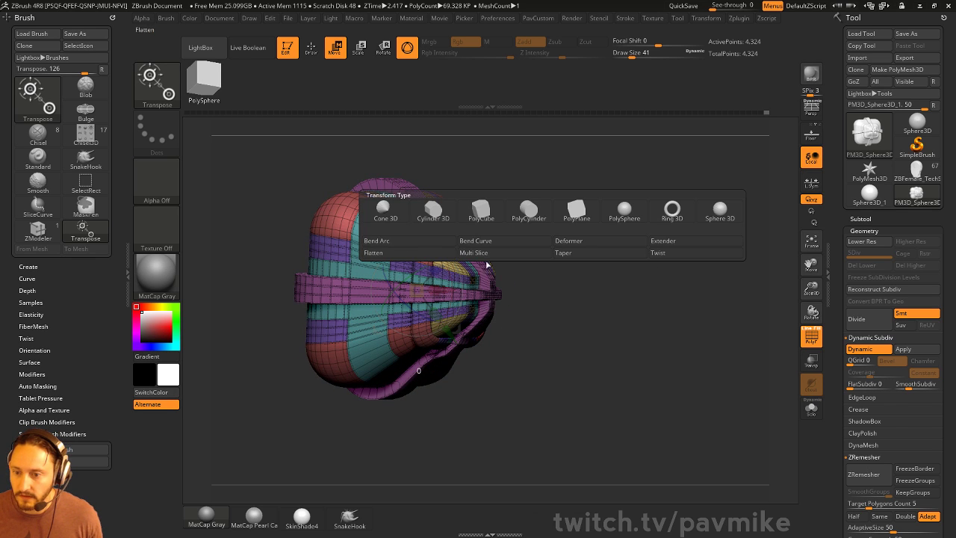
{"action": "left_click", "coordinate": [396, 253]}
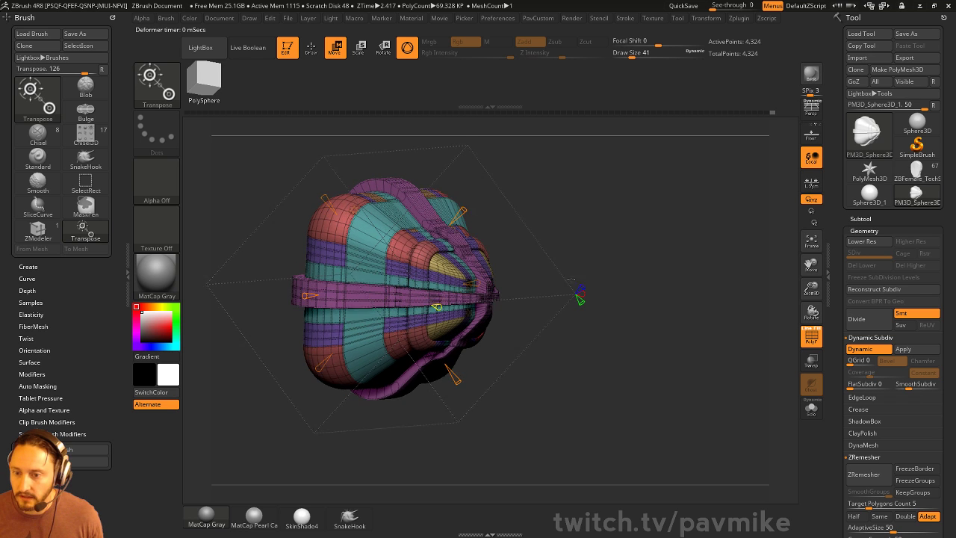
{"action": "left_click_drag", "start_coordinate": [571, 280], "coordinate": [568, 289]}
{"action": "left_click_drag", "start_coordinate": [461, 215], "coordinate": [422, 258]}
{"action": "left_click", "coordinate": [811, 344]}
{"action": "left_click_drag", "start_coordinate": [728, 299], "coordinate": [720, 236]}
{"action": "key", "text": "ctrl+z"}
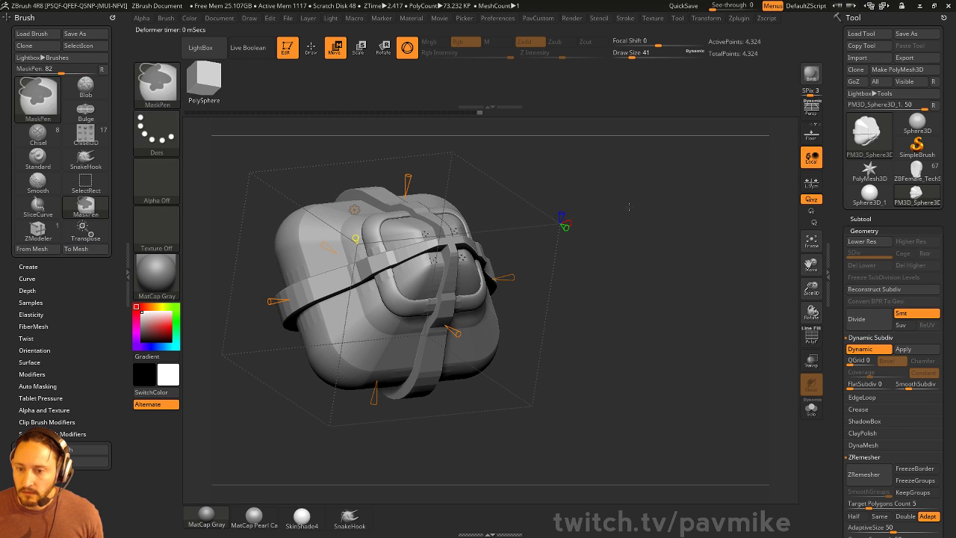
{"action": "key", "text": "ctrl+z"}
- Reset the gizmo's orientation and apply the lattice-based Deformer to the mesh
{"action": "left_click_drag", "start_coordinate": [624, 216], "coordinate": [491, 232], "text": "shift"}
{"action": "left_click", "coordinate": [418, 198], "text": "alt"}
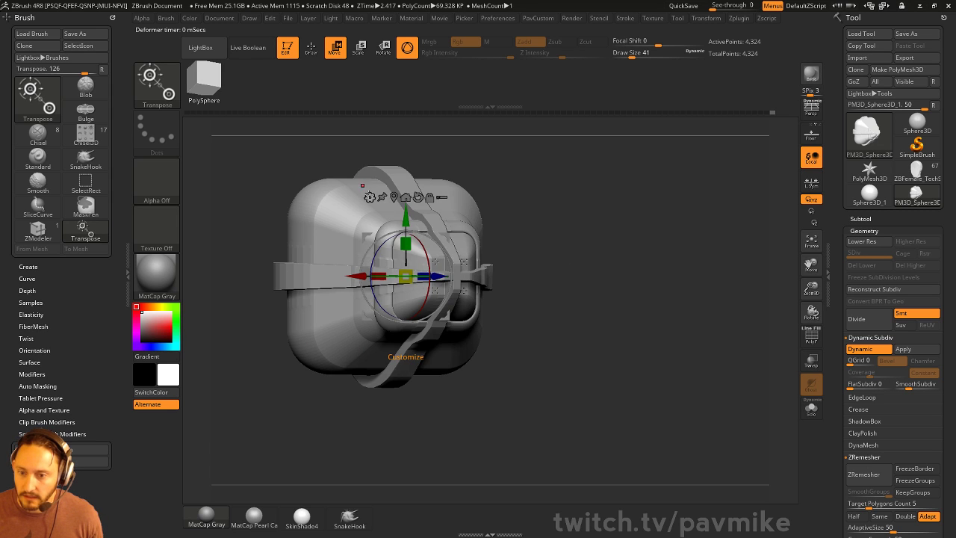
{"action": "left_click", "coordinate": [369, 196]}
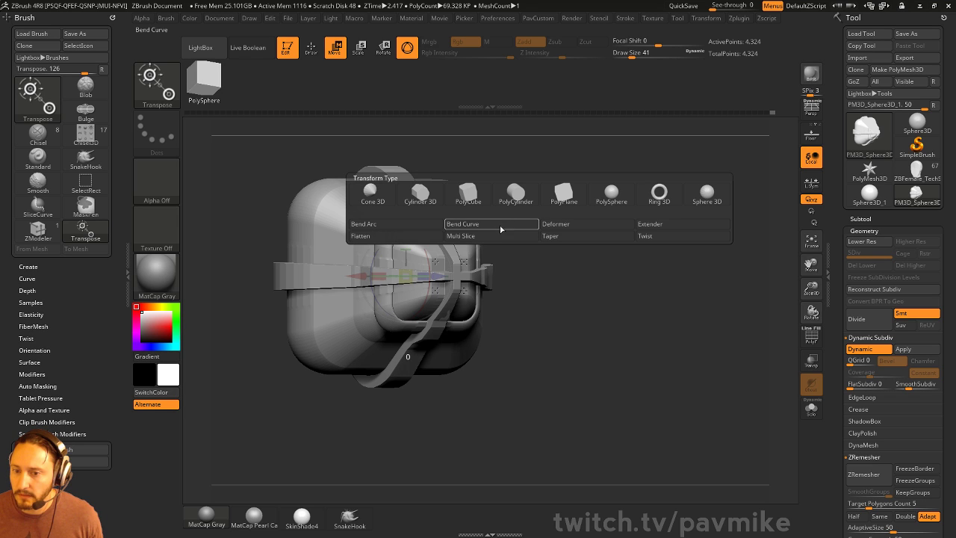
{"action": "left_click", "coordinate": [560, 227]}
{"action": "left_click_drag", "start_coordinate": [642, 239], "coordinate": [638, 200], "text": "shift"}
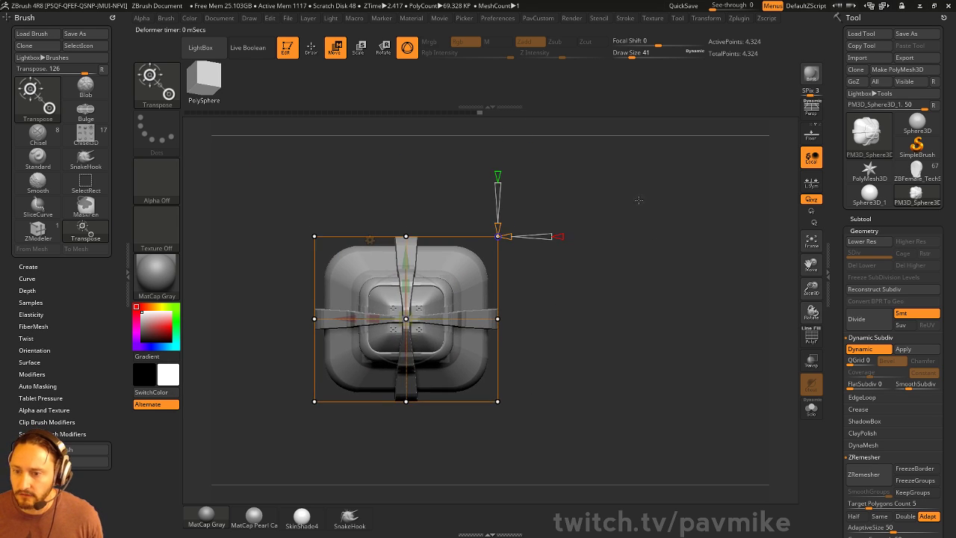
{"action": "left_click_drag", "start_coordinate": [521, 221], "coordinate": [580, 222]}
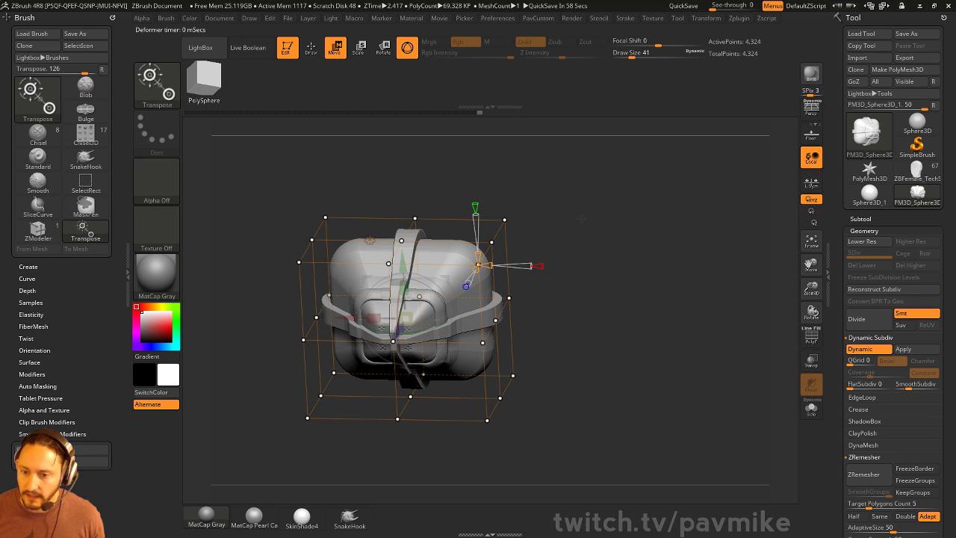
- Increase the Deformer lattice to an X Divide of 4 and five rows of points along the depth
{"action": "left_click_drag", "start_coordinate": [582, 218], "coordinate": [478, 263]}
{"action": "left_click_drag", "start_coordinate": [551, 240], "coordinate": [579, 239]}
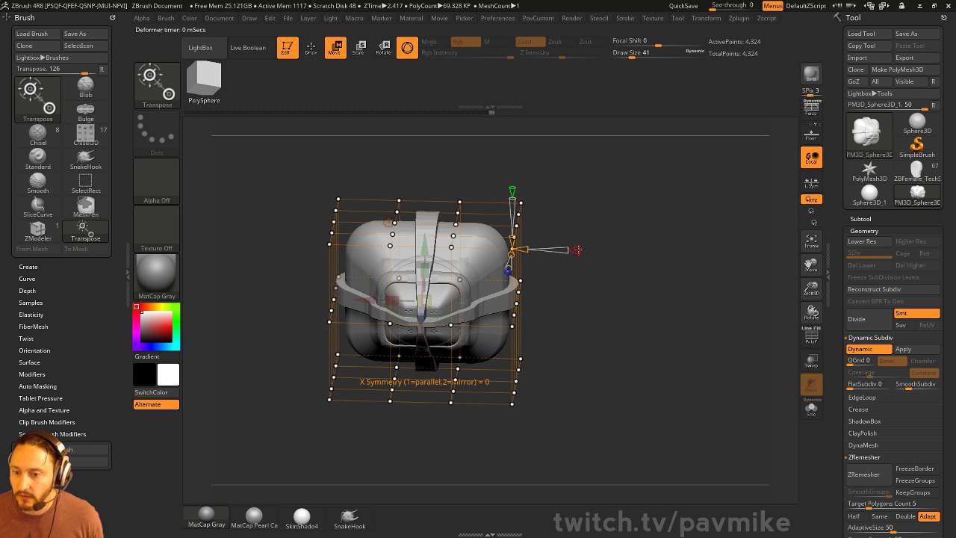
{"action": "left_click_drag", "start_coordinate": [586, 214], "coordinate": [639, 217]}
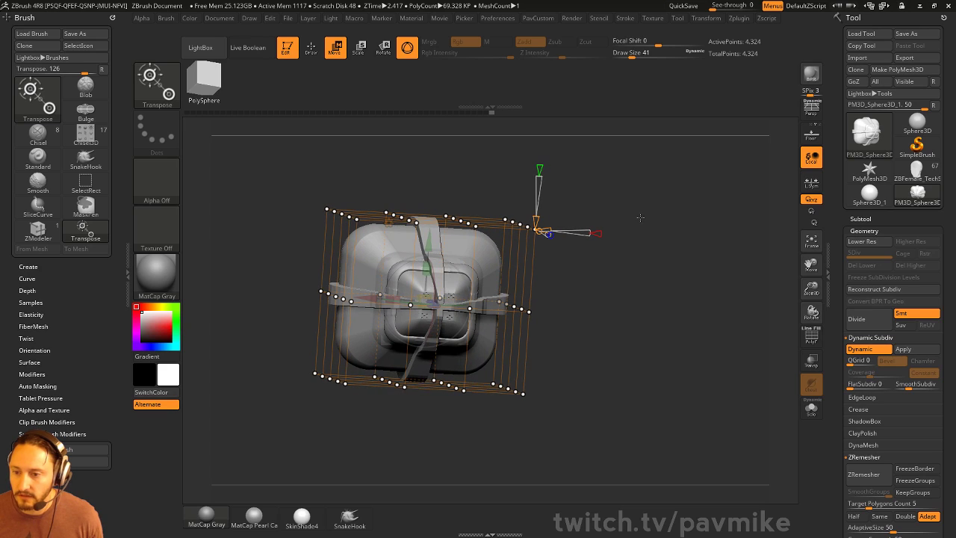
- Enable lattice symmetry on the X, Y and Z axes, using parallel mode (1) for X and Y
{"action": "left_click", "coordinate": [601, 233]}
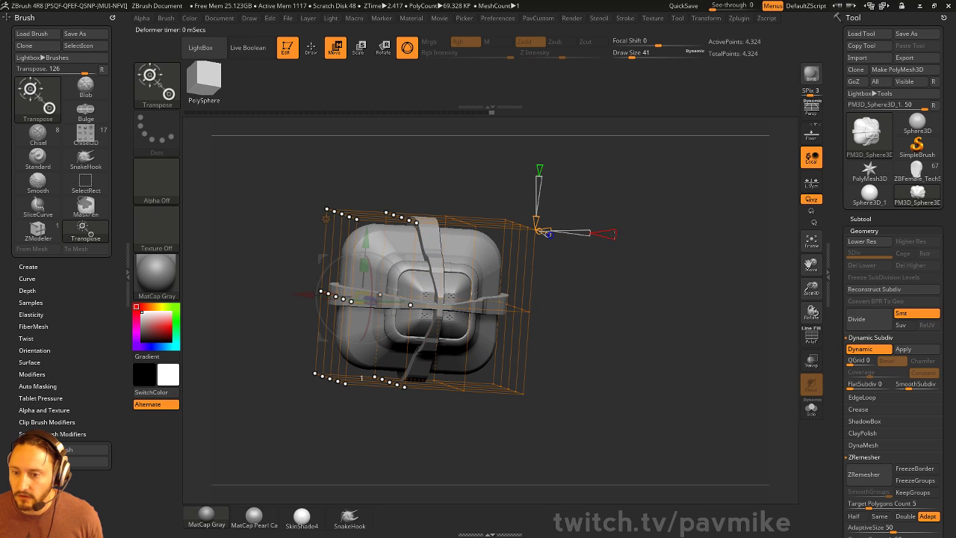
{"action": "left_click_drag", "start_coordinate": [619, 234], "coordinate": [561, 174]}
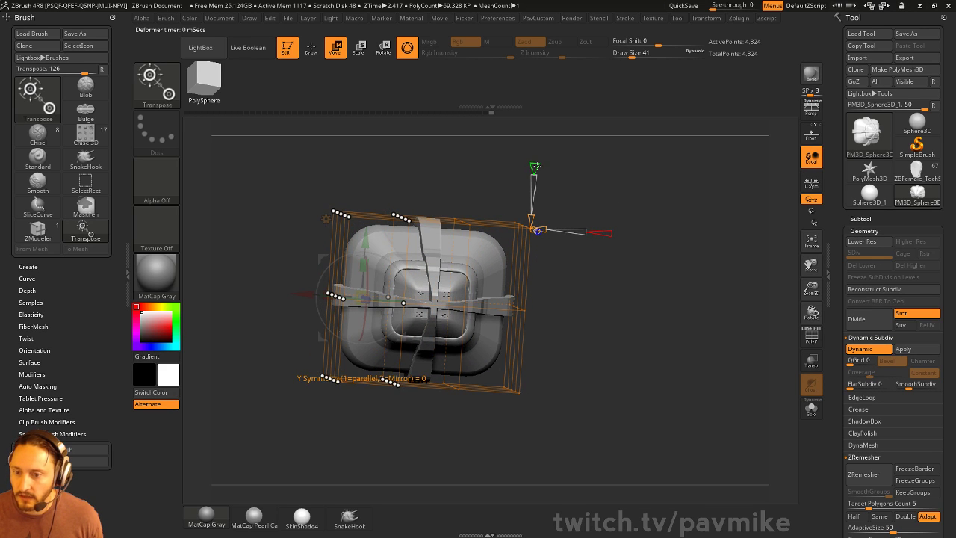
{"action": "left_click_drag", "start_coordinate": [586, 222], "coordinate": [648, 282]}
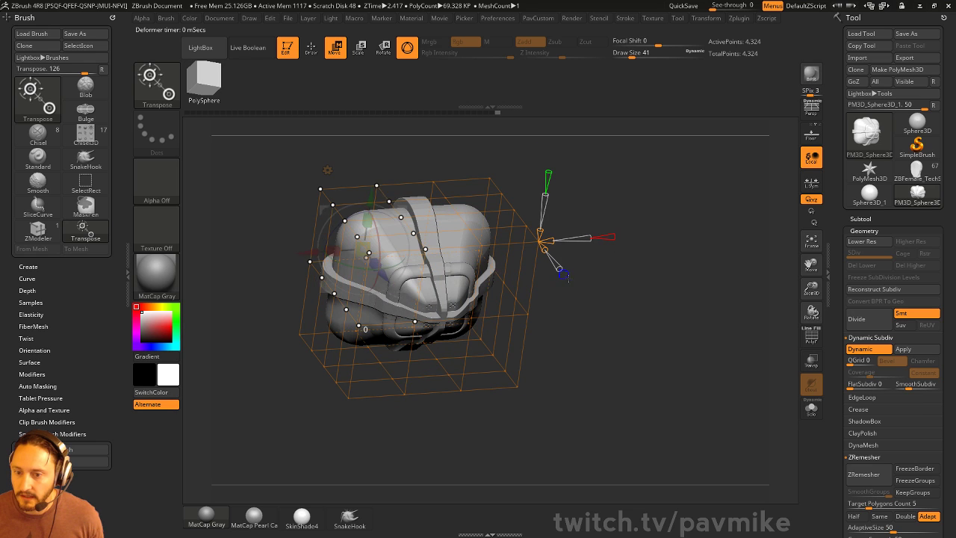
{"action": "left_click", "coordinate": [562, 271]}
{"action": "mouse_move", "coordinate": [581, 284]}
{"action": "left_mouse_down"}
{"action": "mouse_move", "coordinate": [709, 270]}
{"action": "mouse_move", "coordinate": [359, 280]}
{"action": "mouse_move", "coordinate": [389, 209]}
{"action": "mouse_move", "coordinate": [635, 217]}
{"action": "mouse_move", "coordinate": [426, 196]}
{"action": "mouse_move", "coordinate": [424, 185]}
{"action": "left_mouse_up"}
- Deselect all lattice points, then select only the row of points at the upper-left corner
{"action": "key", "text": "q"}
{"action": "key", "text": "w"}
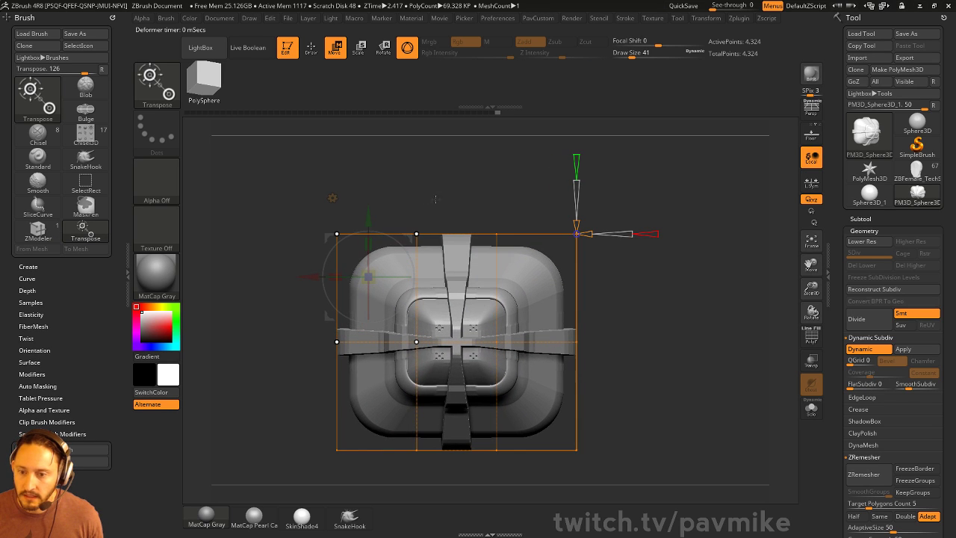
{"action": "mouse_move", "coordinate": [291, 179]}
{"action": "left_mouse_down", "text": "ctrl"}
{"action": "mouse_move", "coordinate": [366, 284]}
{"action": "mouse_move", "coordinate": [294, 222]}
{"action": "left_mouse_up", "text": "ctrl"}
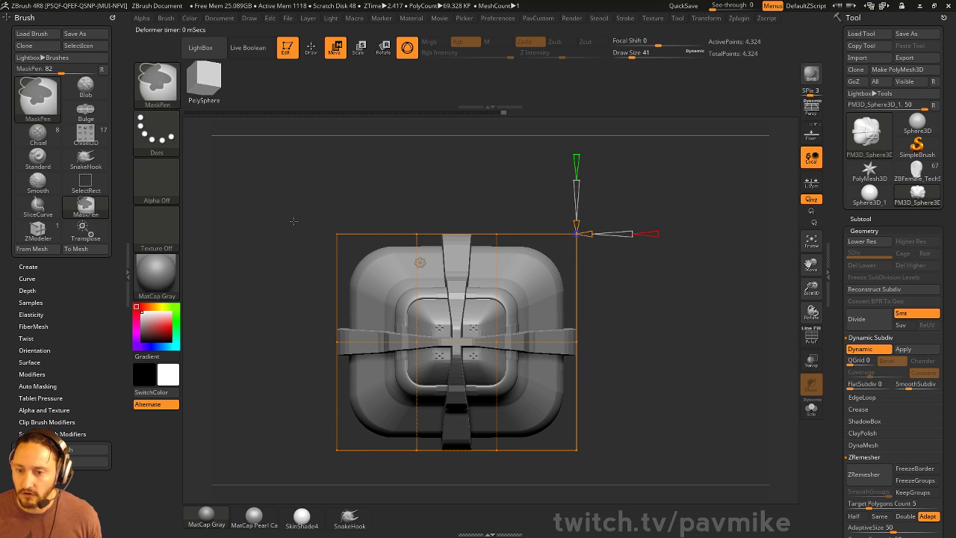
{"action": "left_click_drag", "start_coordinate": [261, 153], "coordinate": [363, 257], "text": "ctrl"}
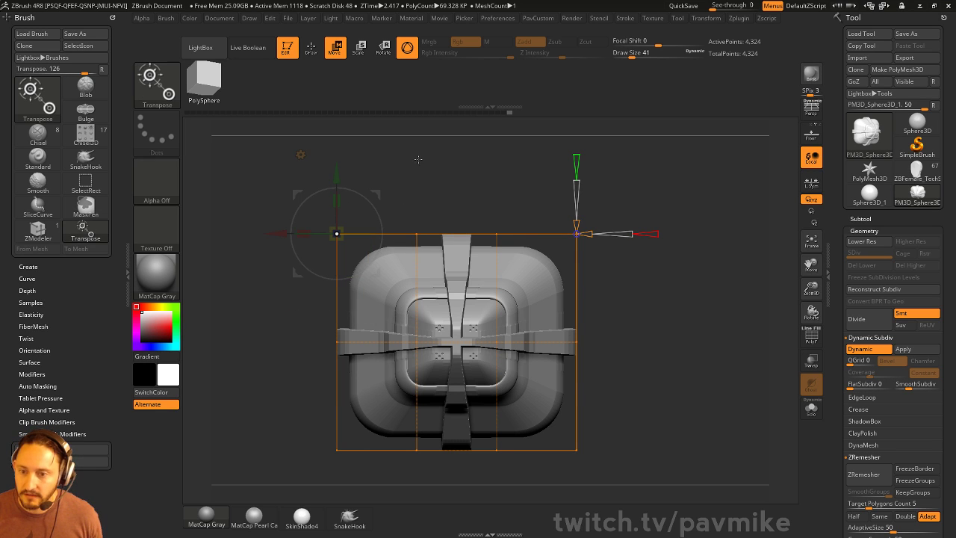
{"action": "left_click_drag", "start_coordinate": [420, 171], "coordinate": [370, 161]}
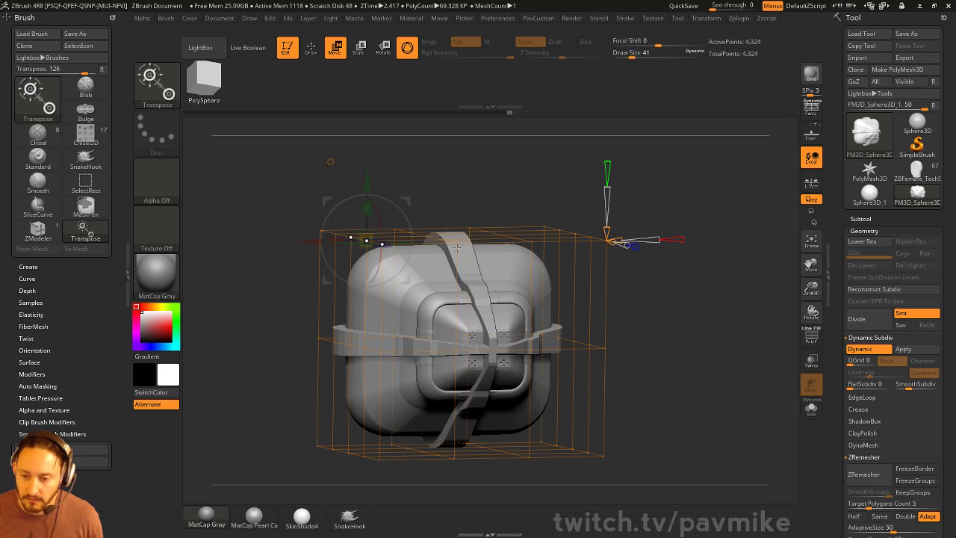
{"action": "left_click_drag", "start_coordinate": [463, 163], "coordinate": [396, 172], "text": "shift"}
- Try moving the selected corner points outward, then sideways by about 0.64, undoing both moves
{"action": "left_click_drag", "start_coordinate": [294, 196], "coordinate": [261, 153]}
{"action": "key", "text": "ctrl+z"}
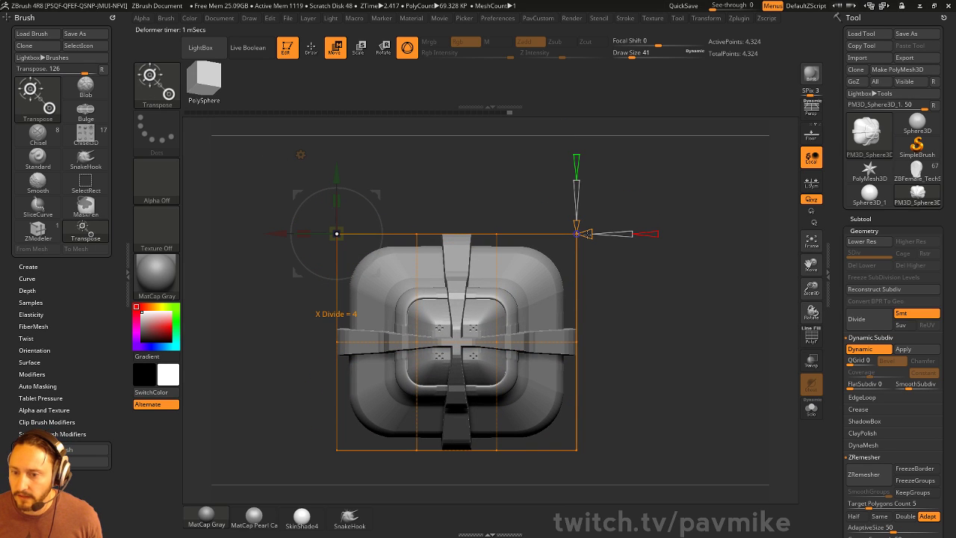
{"action": "left_click_drag", "start_coordinate": [627, 197], "coordinate": [634, 224]}
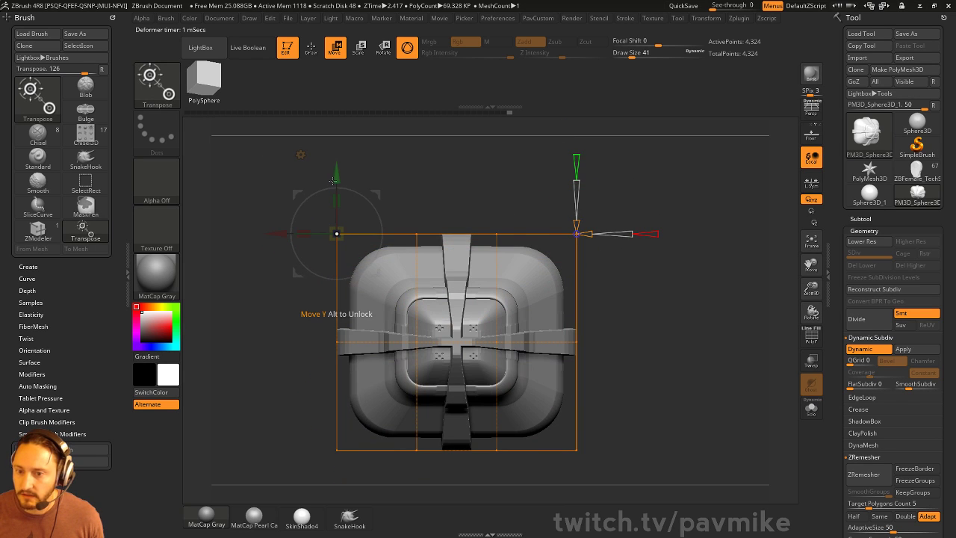
{"action": "left_click_drag", "start_coordinate": [379, 195], "coordinate": [323, 210]}
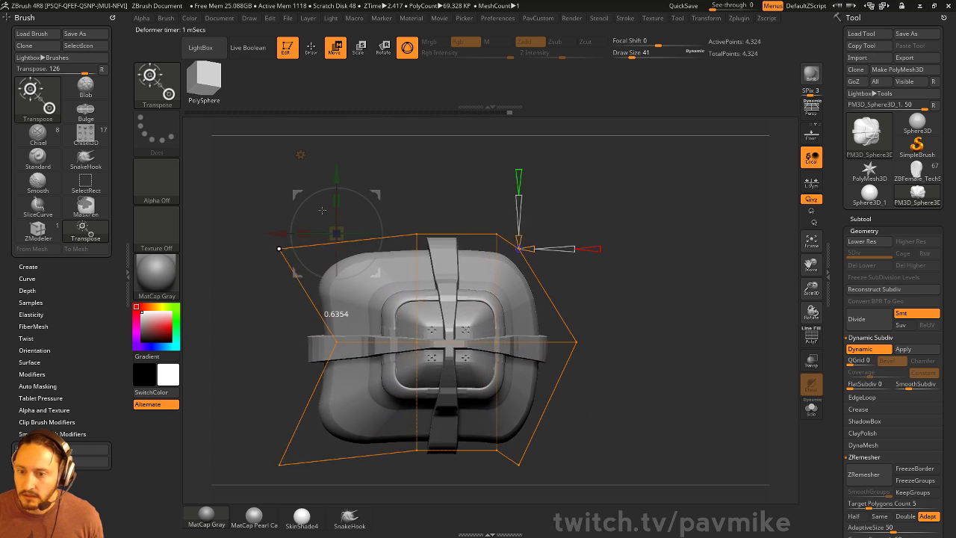
{"action": "key", "text": "ctrl+z"}
{"action": "key", "text": "ctrl+z"}
{"action": "key", "text": "ctrl+z"}
{"action": "key", "text": "ctrl+z"}
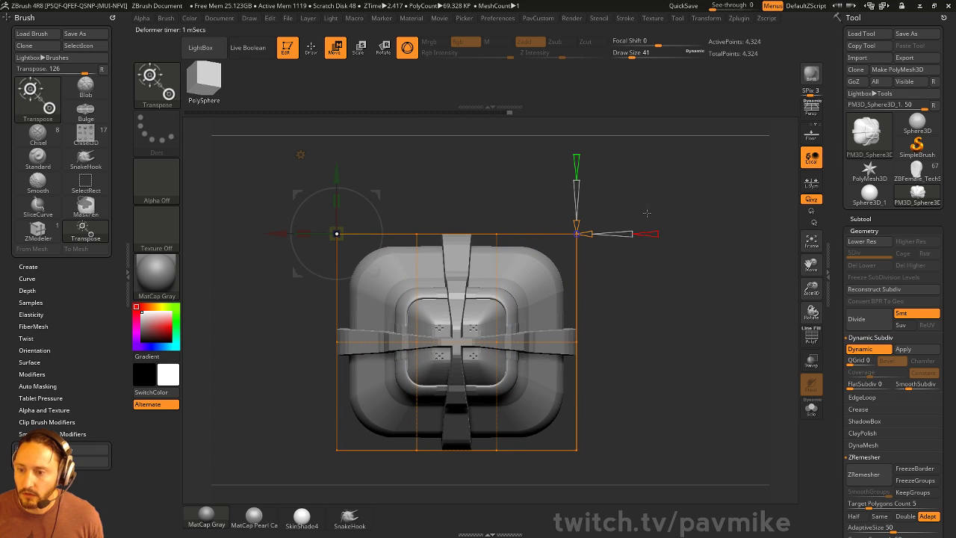
- Reduce the selection to the upper-left corner row of lattice points and pull it diagonally inward to chamfer the lattice corners
{"action": "left_click_drag", "start_coordinate": [646, 213], "coordinate": [665, 221]}
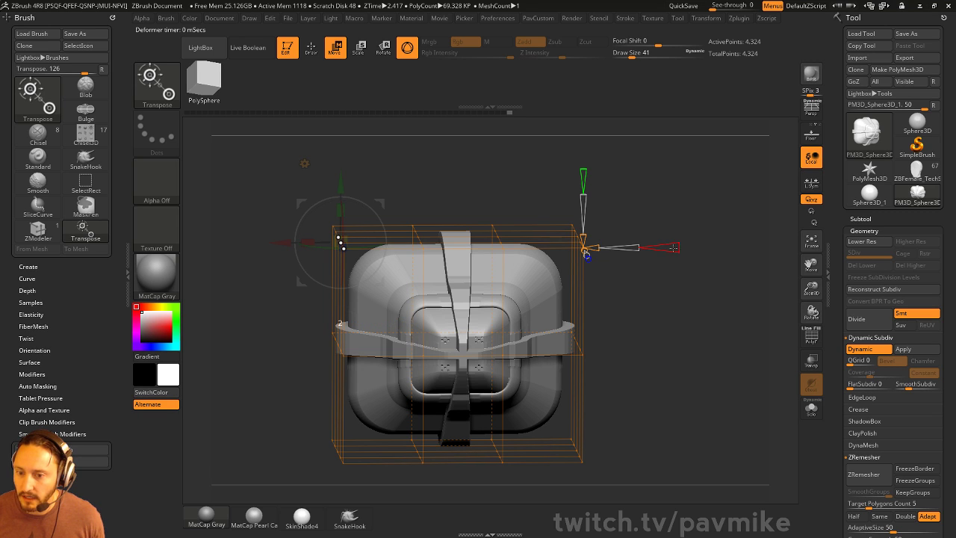
{"action": "left_click_drag", "start_coordinate": [674, 247], "coordinate": [679, 247]}
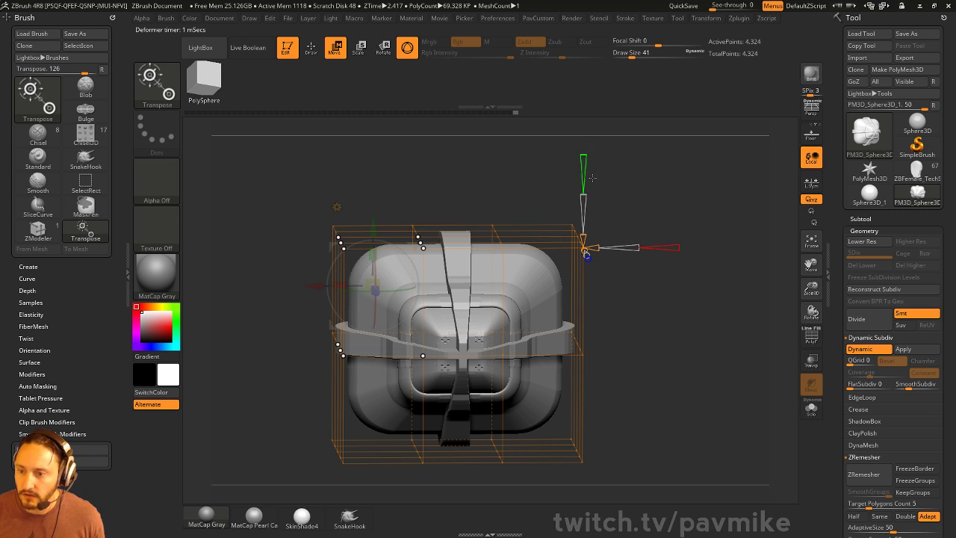
{"action": "left_click_drag", "start_coordinate": [628, 293], "coordinate": [676, 301]}
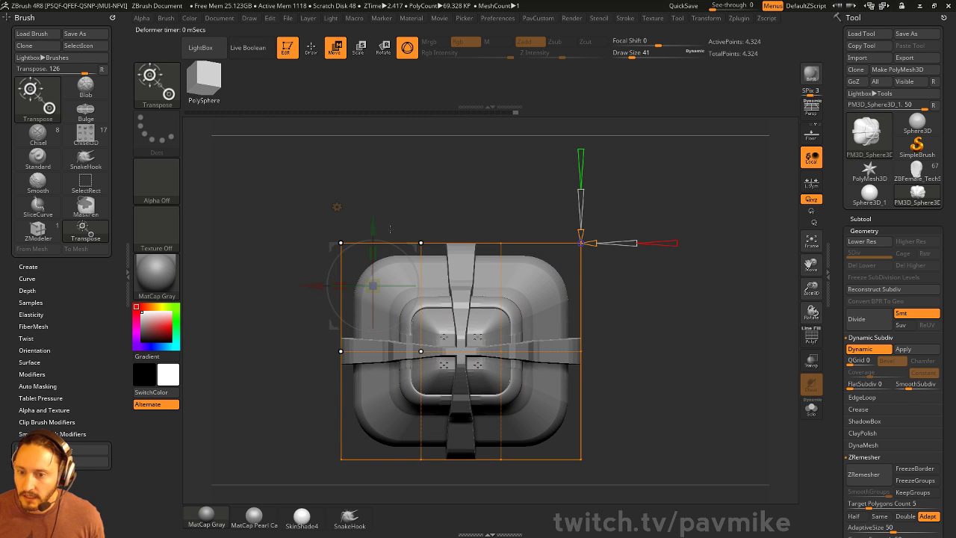
{"action": "left_click_drag", "start_coordinate": [341, 242], "coordinate": [319, 250]}
{"action": "key", "text": "ctrl+z"}
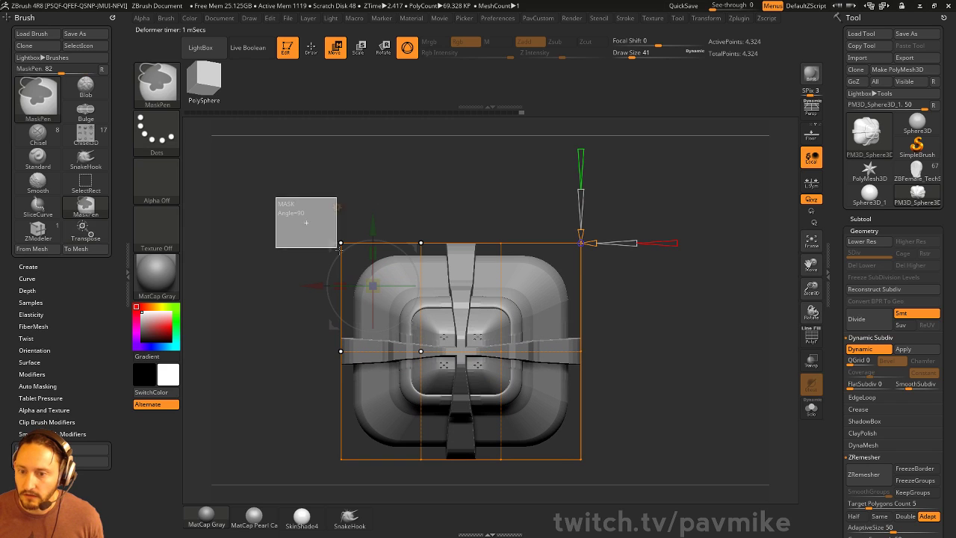
{"action": "left_click_drag", "start_coordinate": [380, 203], "coordinate": [408, 273]}
{"action": "left_click_drag", "start_coordinate": [644, 238], "coordinate": [715, 221]}
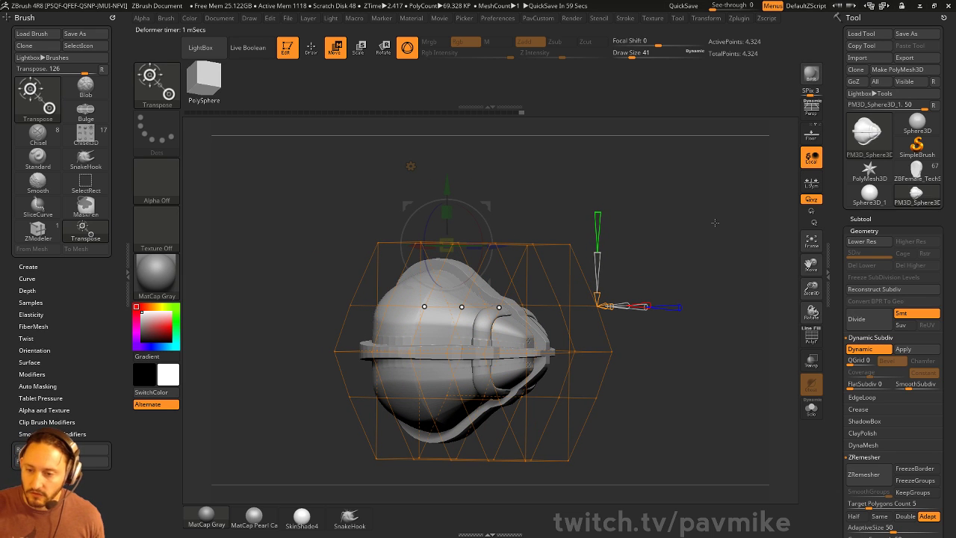
{"action": "left_click_drag", "start_coordinate": [627, 166], "coordinate": [652, 171]}
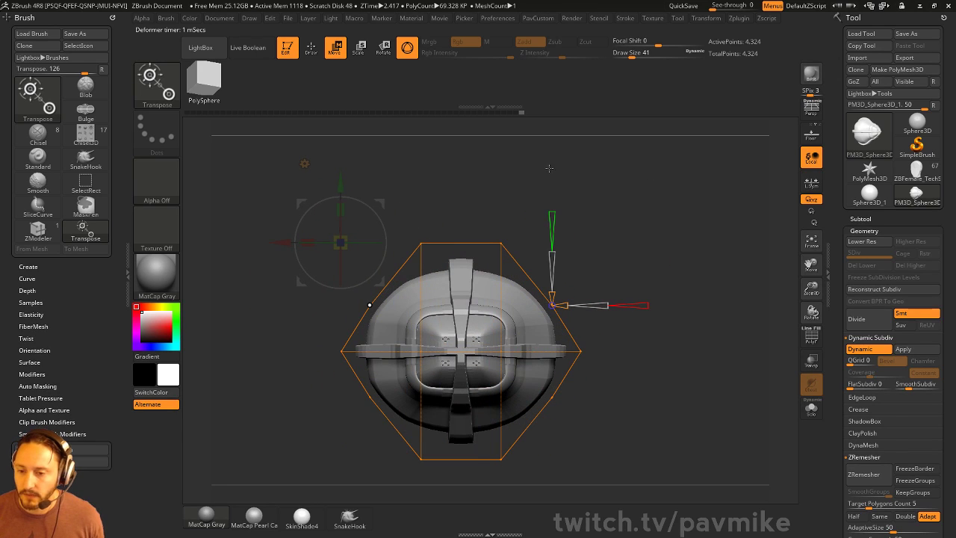
- Select only the mid-depth slice of lattice points along the chamfered upper-left side
{"action": "key", "text": "ctrl"}
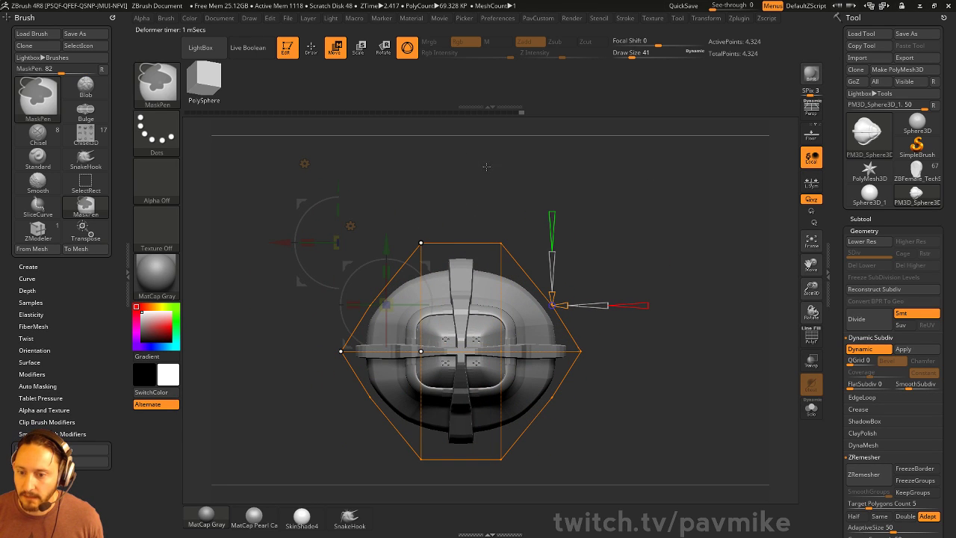
{"action": "left_click_drag", "start_coordinate": [484, 168], "coordinate": [424, 256]}
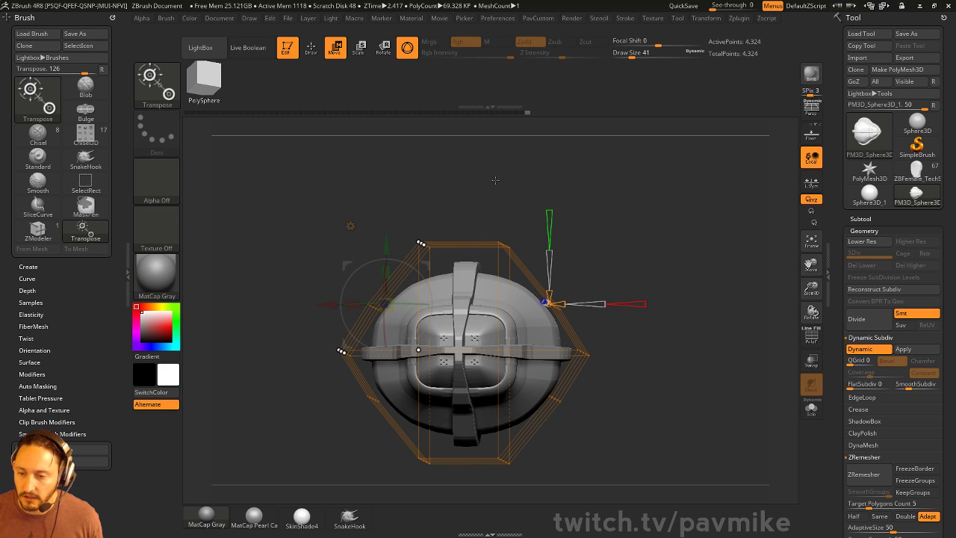
{"action": "key", "text": "ctrl"}
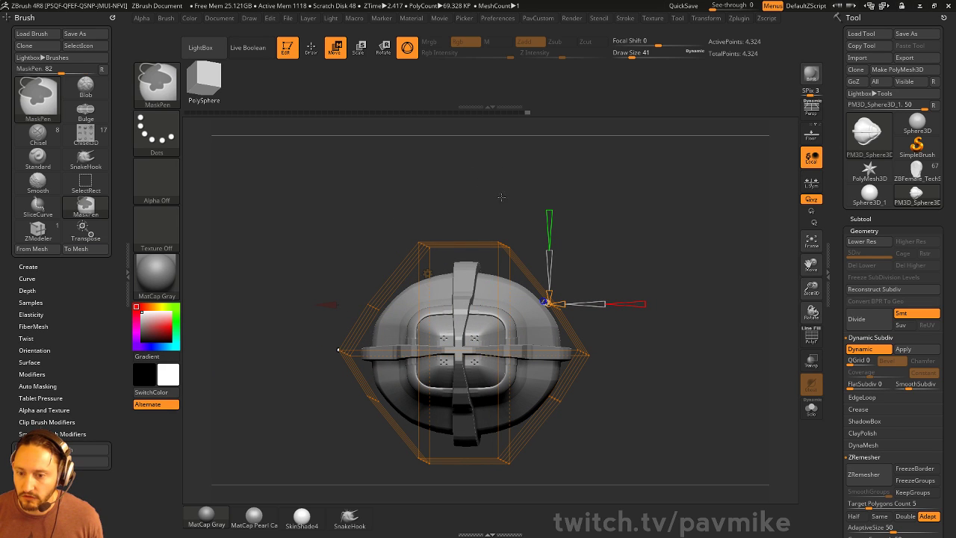
{"action": "mouse_move", "coordinate": [446, 173]}
{"action": "left_mouse_down"}
{"action": "mouse_move", "coordinate": [514, 186]}
{"action": "mouse_move", "coordinate": [502, 195]}
{"action": "left_mouse_up"}
{"action": "left_click_drag", "start_coordinate": [356, 195], "coordinate": [393, 410], "text": "ctrl"}
{"action": "left_click_drag", "start_coordinate": [553, 226], "coordinate": [489, 206], "text": "shift"}
{"action": "left_click_drag", "start_coordinate": [385, 237], "coordinate": [366, 266]}
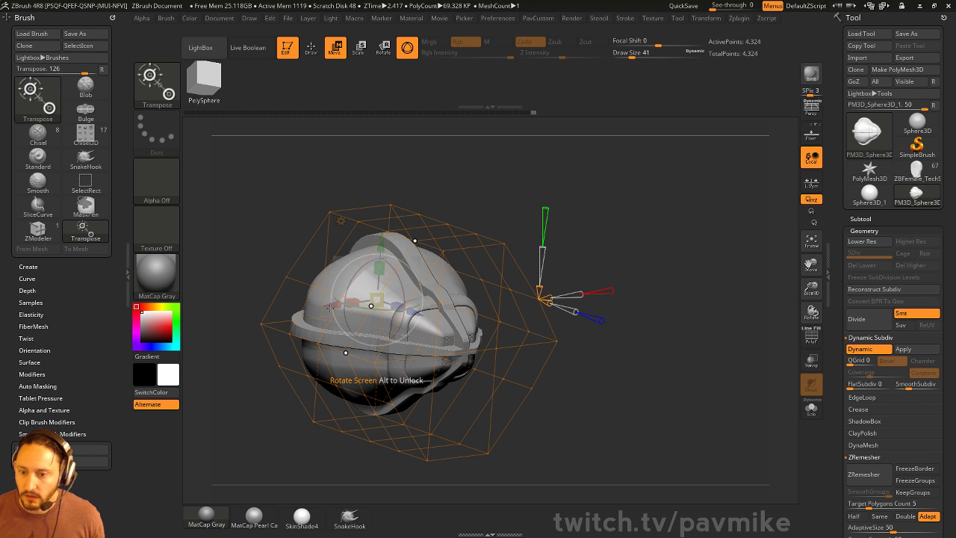
- Move the selected slice of lattice points outward along X and upward along Y to bulge the mesh
{"action": "left_click_drag", "start_coordinate": [330, 308], "coordinate": [308, 309]}
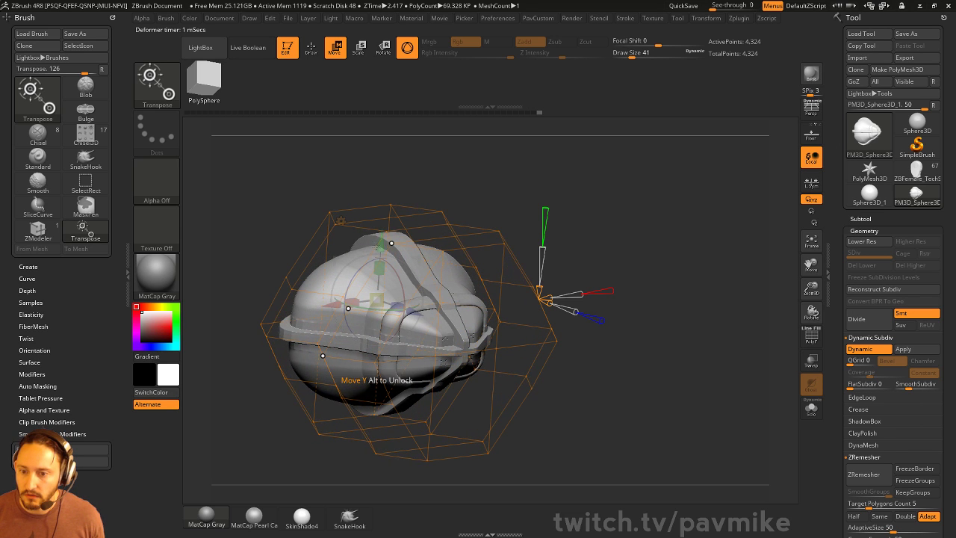
{"action": "left_click_drag", "start_coordinate": [377, 246], "coordinate": [378, 218]}
{"action": "left_click_drag", "start_coordinate": [750, 209], "coordinate": [663, 220]}
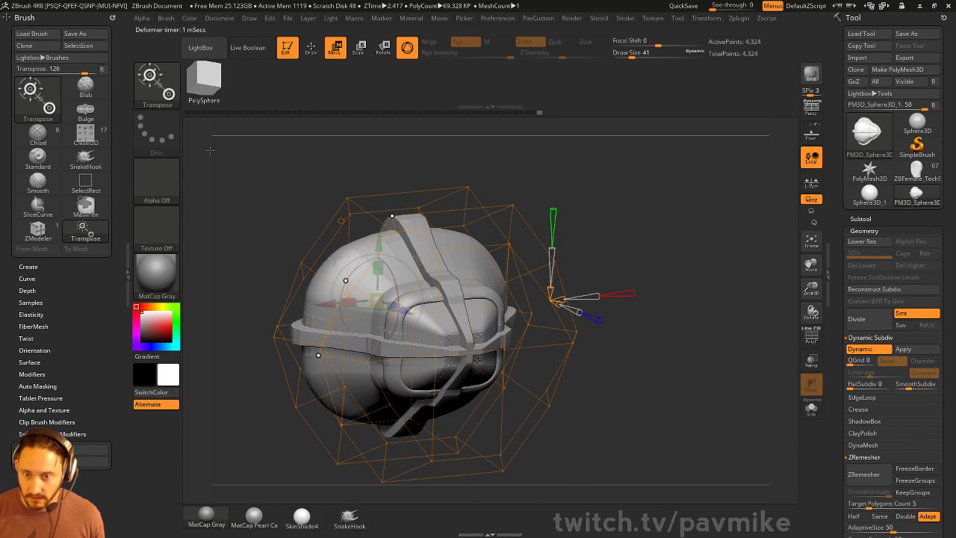
- Finish the lattice deformation by switching the transform type to Gizmo 3D, then return to Draw mode
{"action": "key", "text": "w"}
{"action": "left_click", "coordinate": [389, 254]}
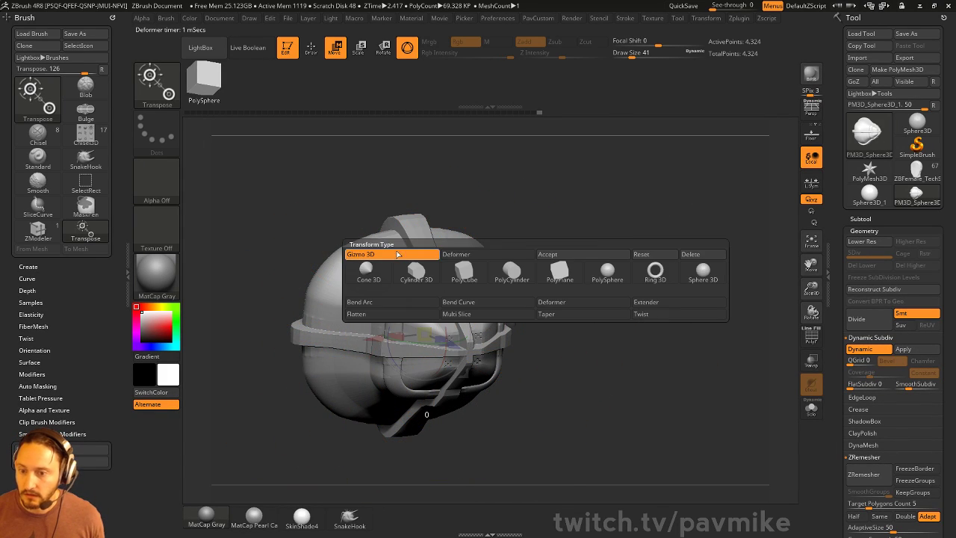
{"action": "mouse_move", "coordinate": [651, 226]}
{"action": "left_mouse_down"}
{"action": "mouse_move", "coordinate": [527, 260]}
{"action": "mouse_move", "coordinate": [649, 216]}
{"action": "mouse_move", "coordinate": [454, 249]}
{"action": "mouse_move", "coordinate": [568, 256]}
{"action": "mouse_move", "coordinate": [630, 271]}
{"action": "mouse_move", "coordinate": [625, 235]}
{"action": "mouse_move", "coordinate": [674, 276]}
{"action": "left_mouse_up"}
{"action": "key", "text": "q"}
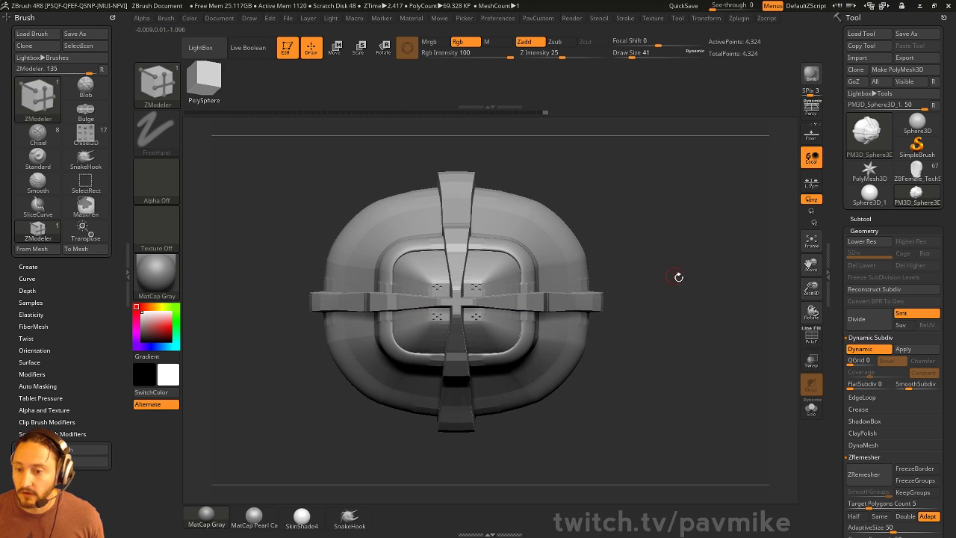
- Switch to the ChiselRect brush, look through its shapes and select Rivot05
{"action": "left_click_drag", "start_coordinate": [686, 348], "coordinate": [660, 262]}
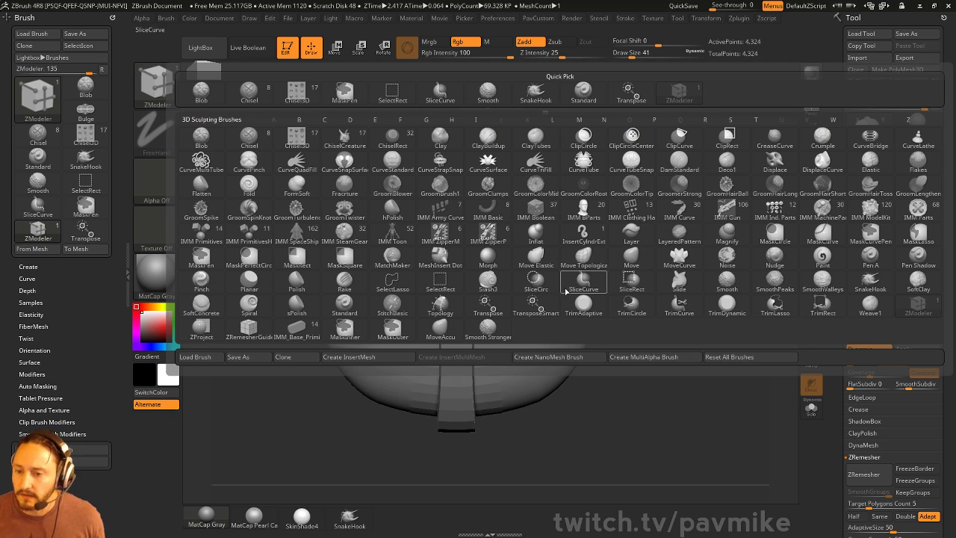
{"action": "mouse_move", "coordinate": [552, 305]}
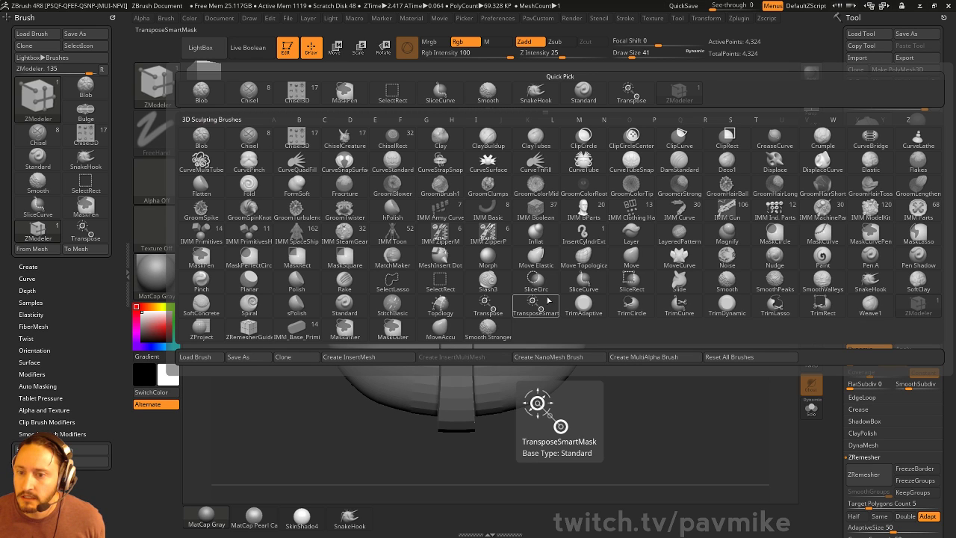
{"action": "left_click", "coordinate": [404, 140]}
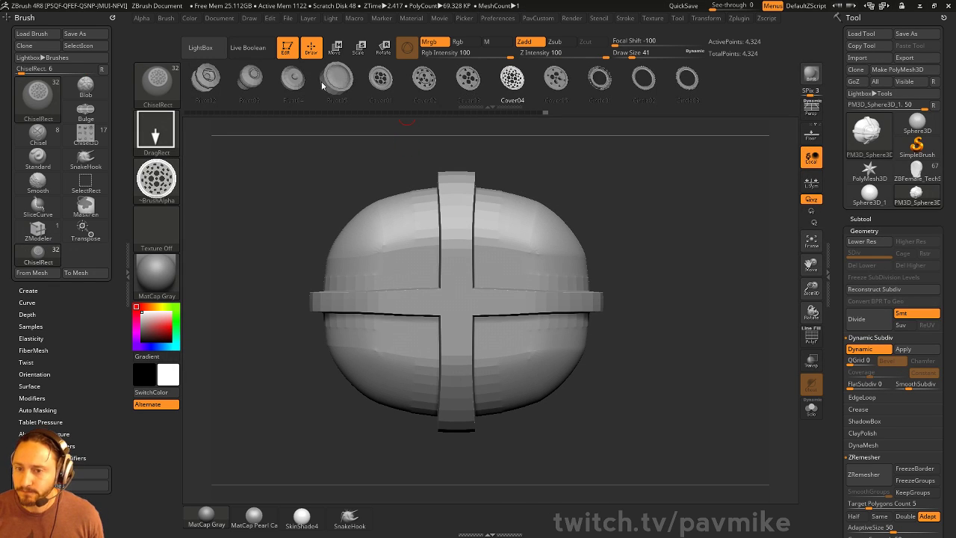
{"action": "left_click_drag", "start_coordinate": [327, 84], "coordinate": [572, 75]}
{"action": "left_click_drag", "start_coordinate": [395, 81], "coordinate": [501, 84]}
{"action": "left_click_drag", "start_coordinate": [422, 81], "coordinate": [439, 91]}
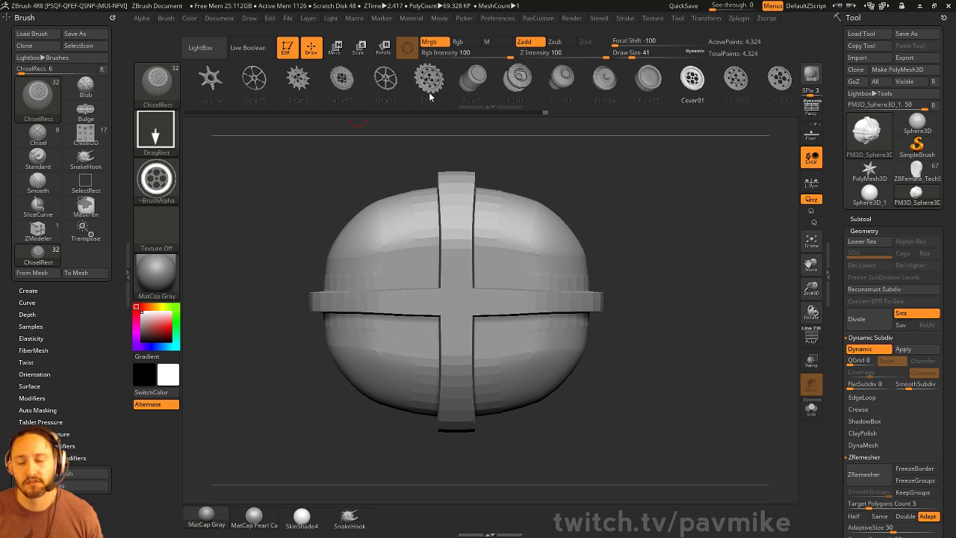
{"action": "left_click", "coordinate": [462, 82]}
{"action": "left_click", "coordinate": [462, 82]}
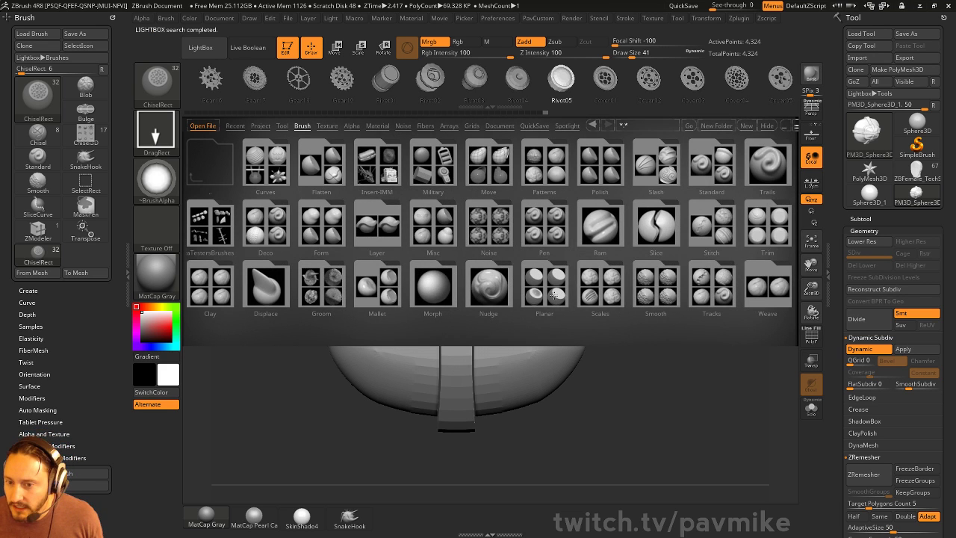
- Look inside a brush folder in LightBox, hide LightBox again and review the ChiselRect shapes
{"action": "double_click", "coordinate": [529, 242]}
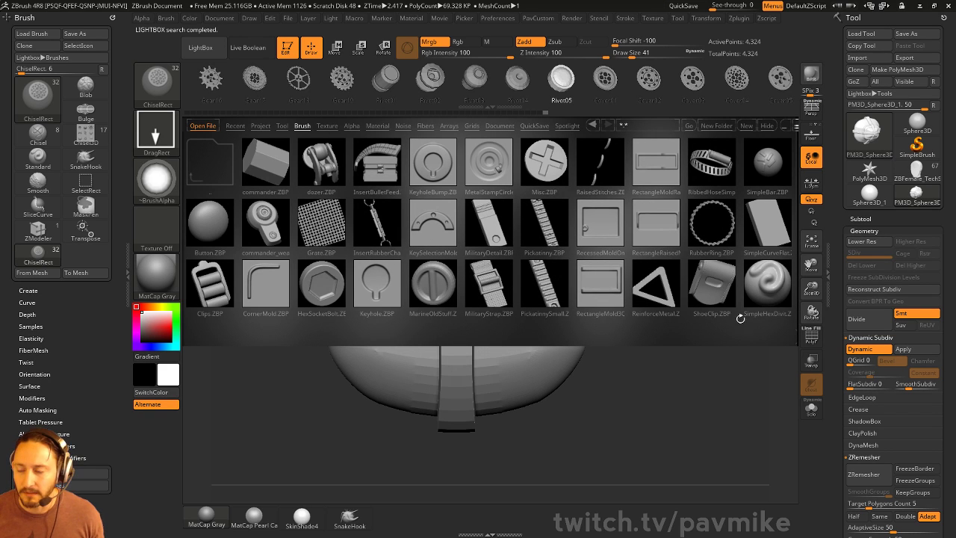
{"action": "left_click", "coordinate": [766, 126]}
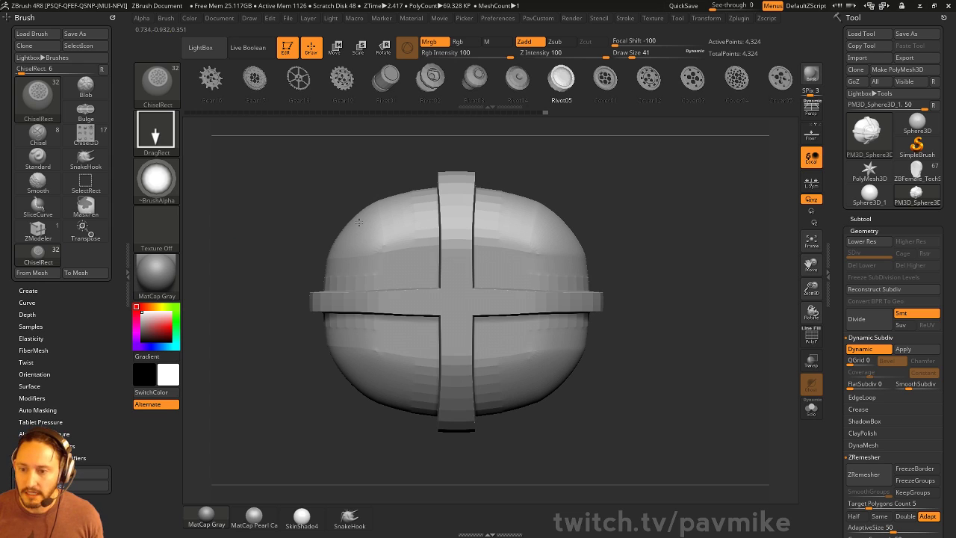
{"action": "left_click_drag", "start_coordinate": [693, 189], "coordinate": [664, 214], "text": "alt"}
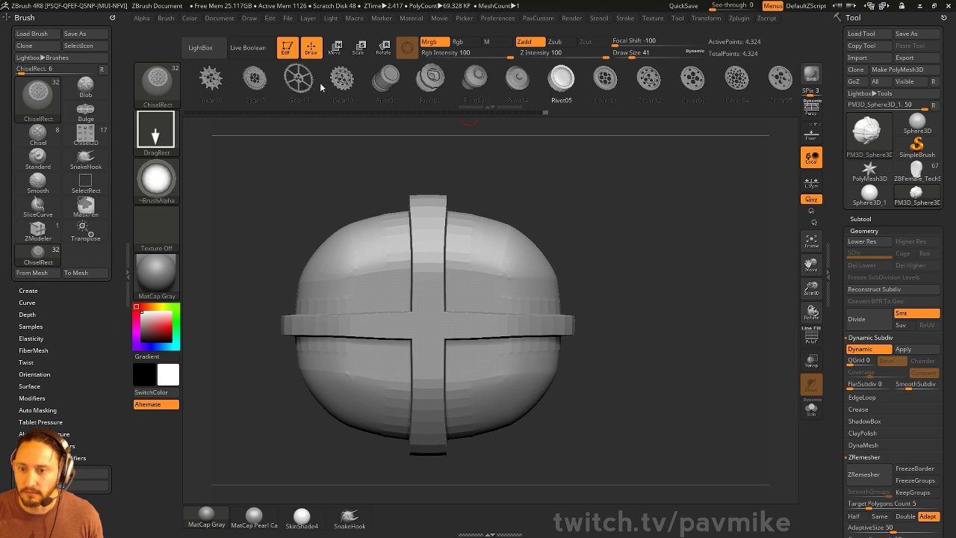
{"action": "mouse_move", "coordinate": [323, 84]}
{"action": "left_mouse_down"}
{"action": "mouse_move", "coordinate": [657, 82]}
{"action": "mouse_move", "coordinate": [319, 83]}
{"action": "mouse_move", "coordinate": [601, 92]}
{"action": "left_mouse_up"}
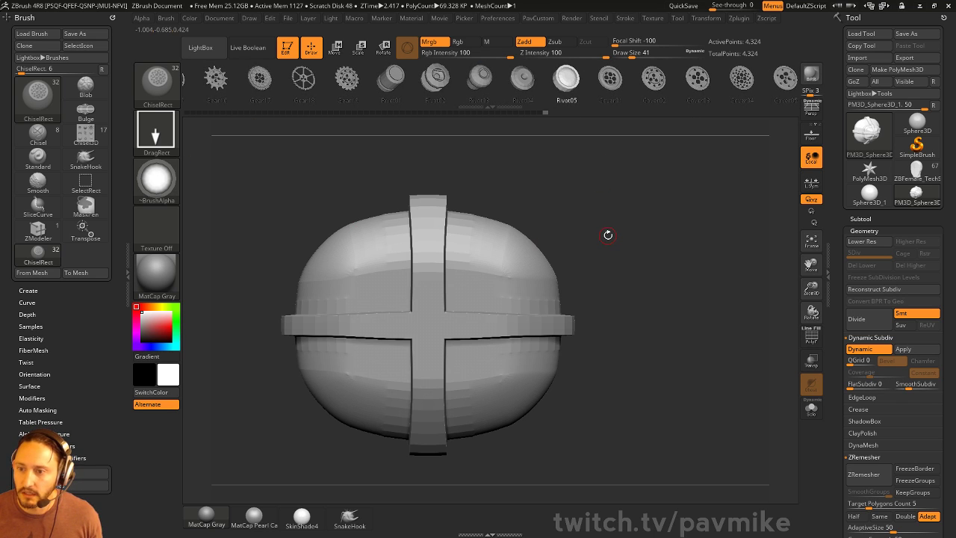
- Facing the mesh's detailed front, expand the brush creation options, select Circle03 and add the current mesh to the ChiselRect brush
{"action": "left_click_drag", "start_coordinate": [651, 229], "coordinate": [578, 223], "text": "shift"}
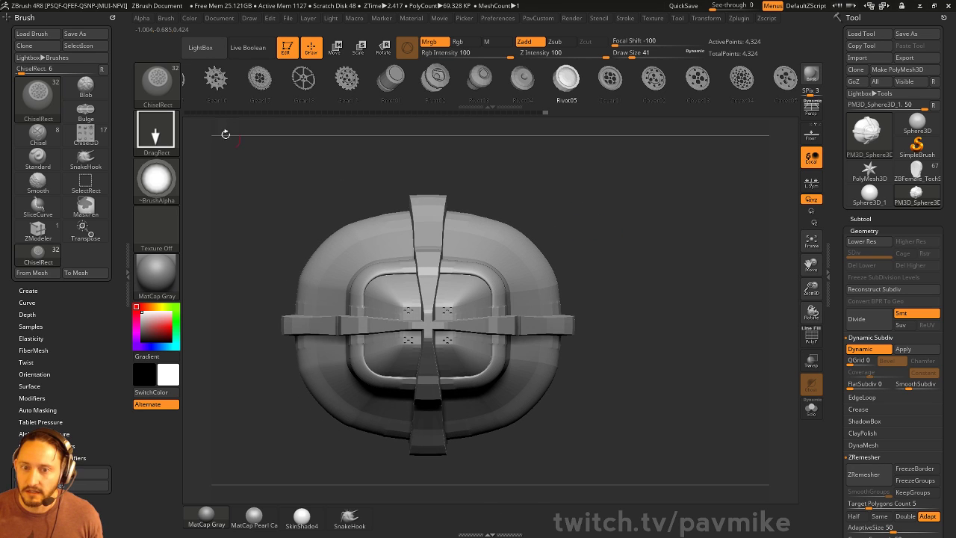
{"action": "left_click", "coordinate": [30, 290]}
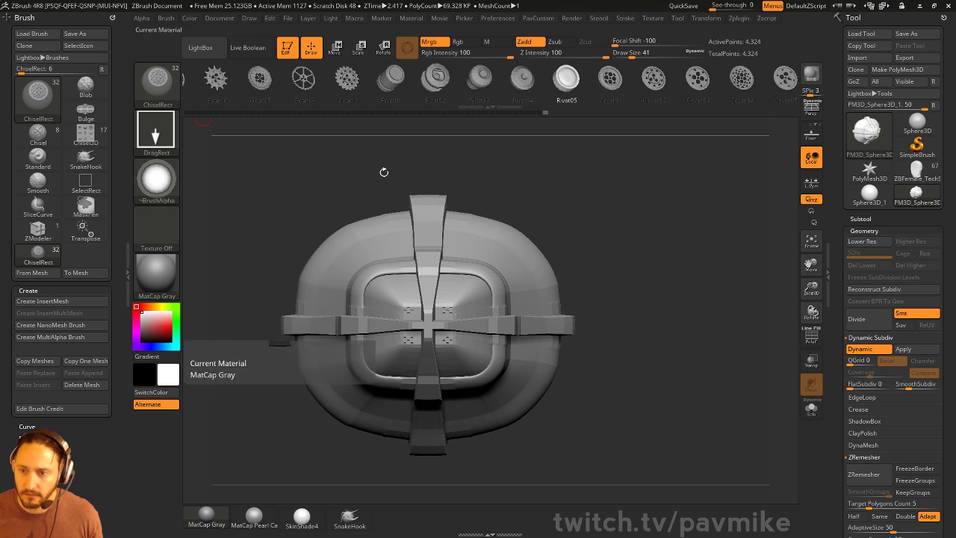
{"action": "left_click_drag", "start_coordinate": [652, 79], "coordinate": [423, 82]}
{"action": "left_click", "coordinate": [669, 81]}
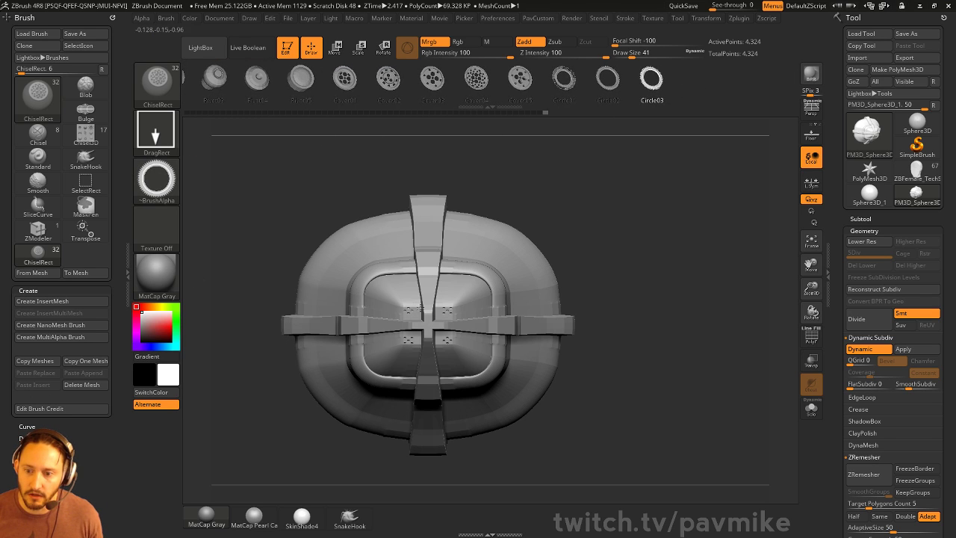
{"action": "left_click", "coordinate": [75, 272]}
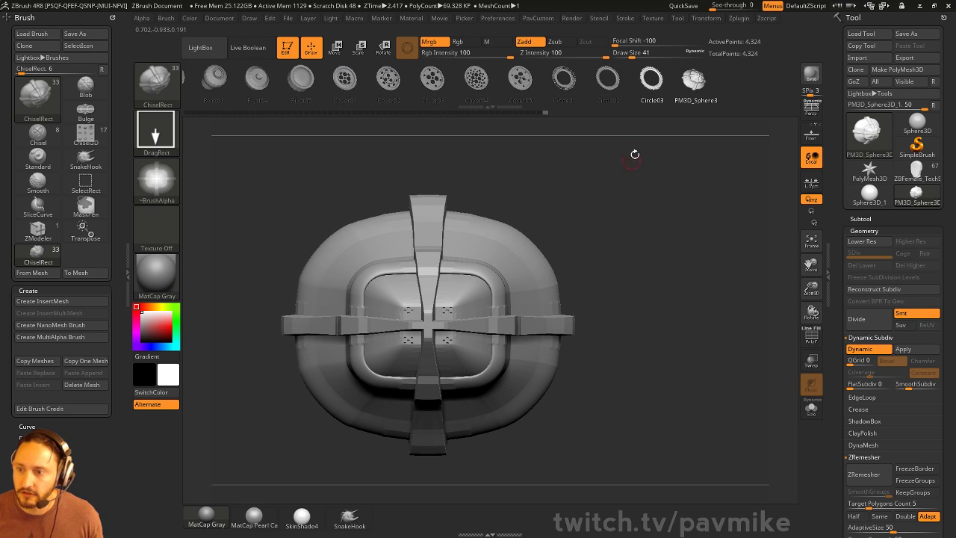
- Compare Circle03 and other ChiselRect shapes with the newly added one, ending on PM3D_Sphere3
{"action": "key", "text": "Left"}
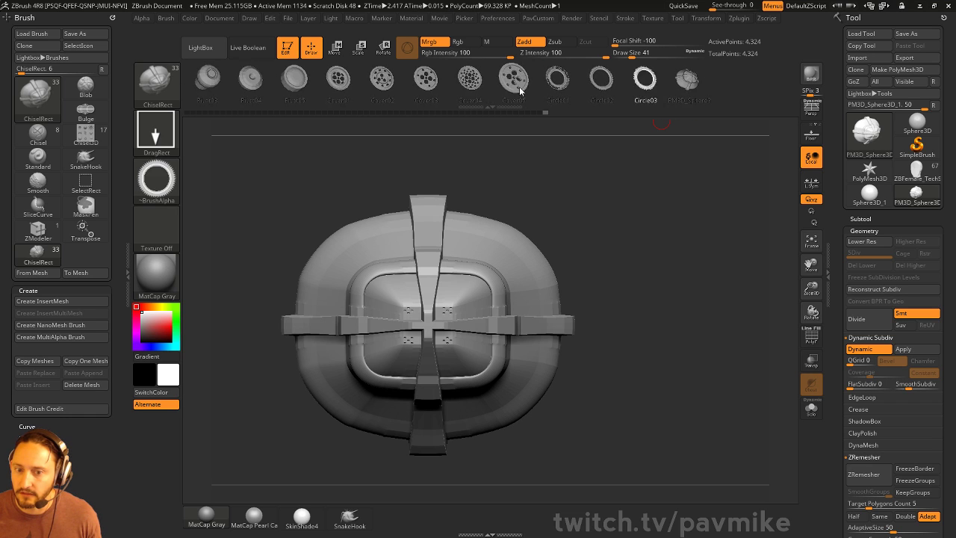
{"action": "left_click", "coordinate": [521, 91]}
{"action": "left_click", "coordinate": [624, 89]}
{"action": "left_click", "coordinate": [541, 82]}
{"action": "left_click", "coordinate": [748, 88]}
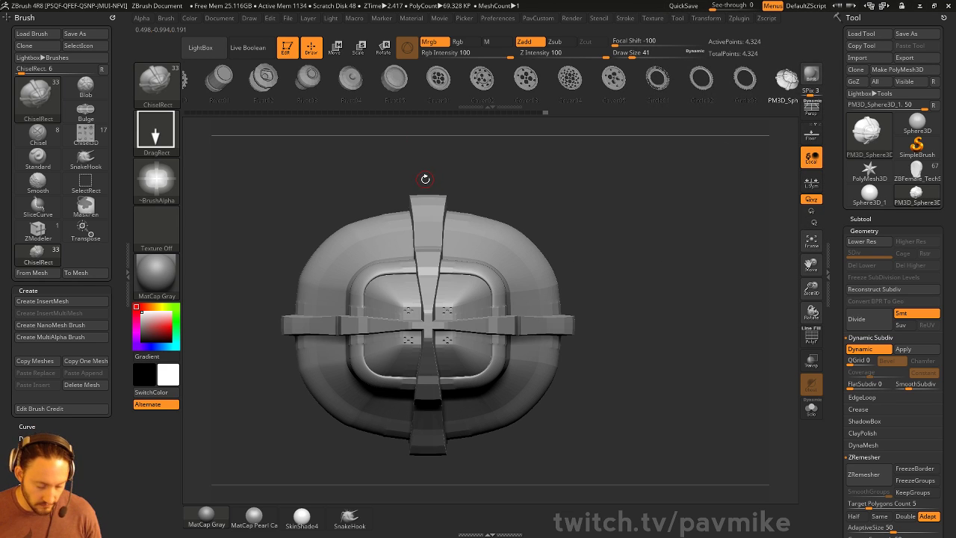
{"action": "key", "text": "comma"}
{"action": "key", "text": "comma"}
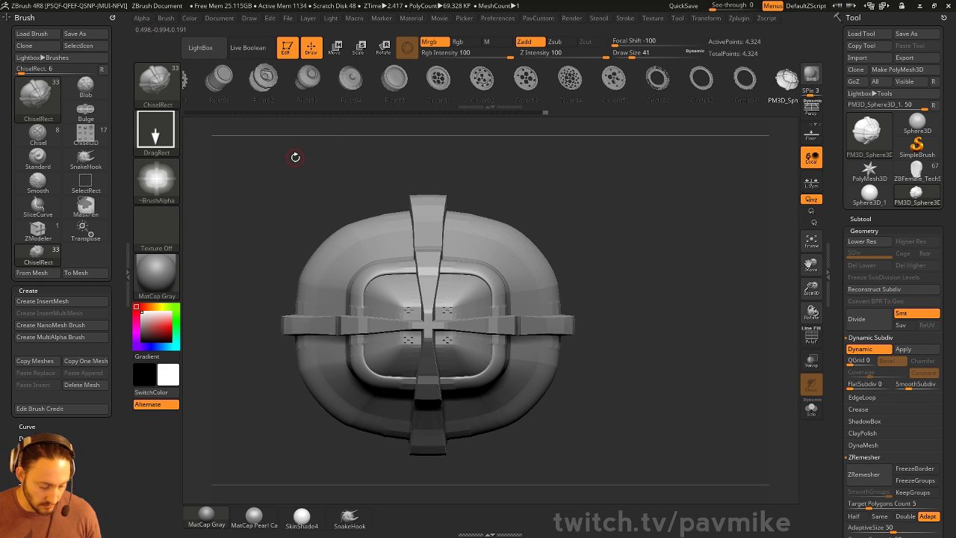
{"action": "key", "text": "b"}
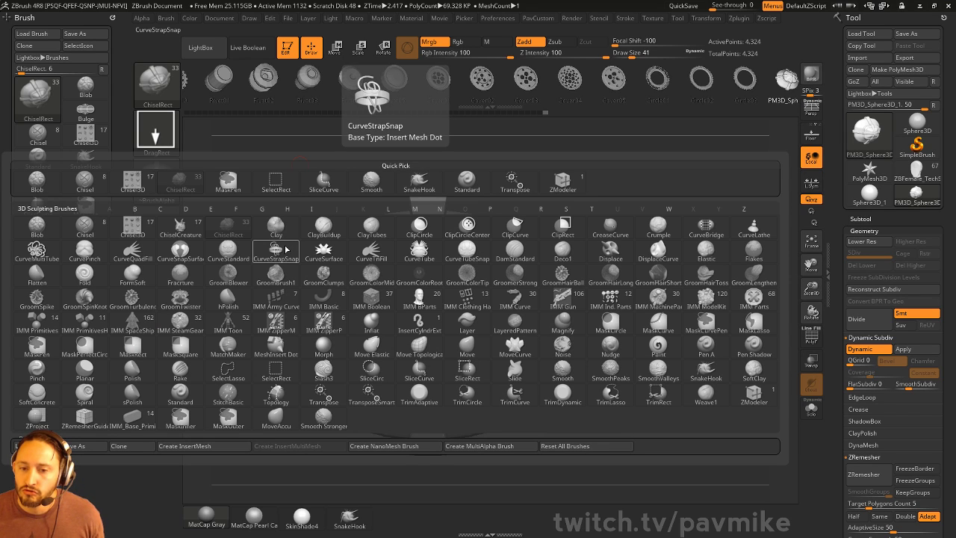
{"action": "key", "text": "Escape"}
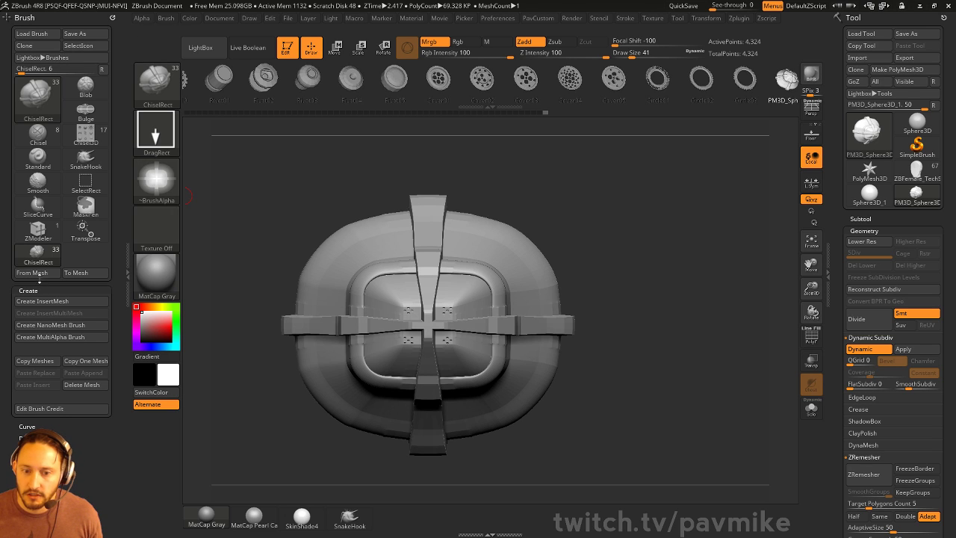
- Create a new InsertMesh brush from the mesh, then add the mesh facing its plain banded back as a second entry
{"action": "left_click", "coordinate": [43, 301]}
{"action": "left_click", "coordinate": [421, 187]}
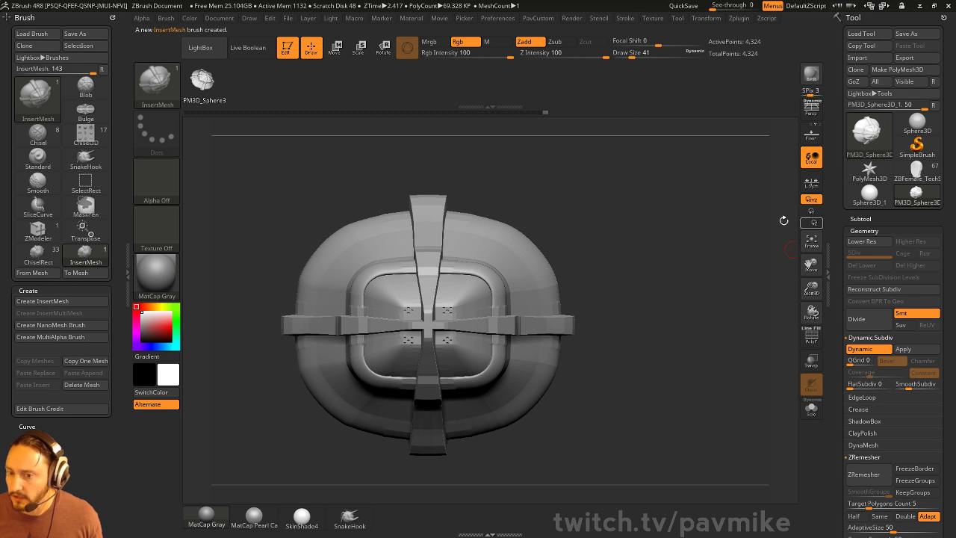
{"action": "left_click_drag", "start_coordinate": [563, 192], "coordinate": [670, 205], "text": "shift"}
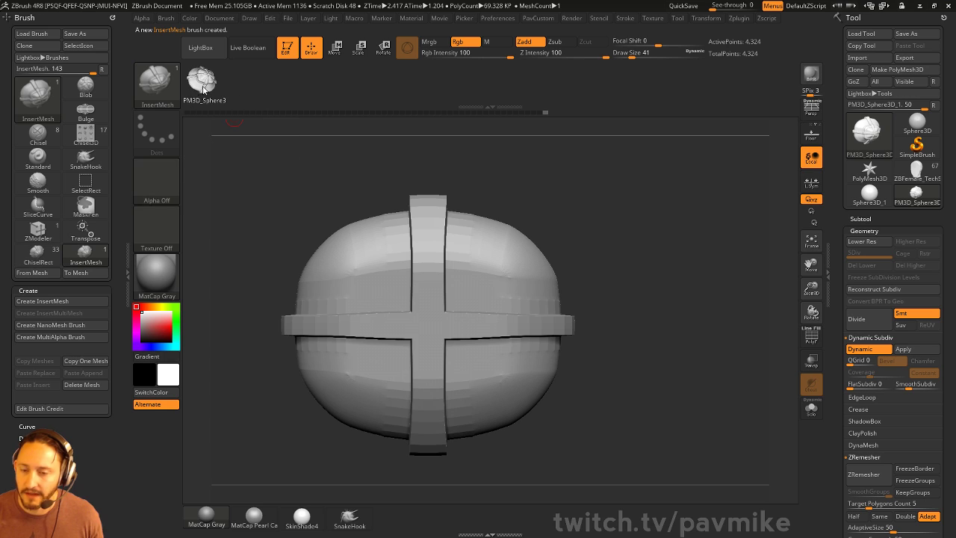
{"action": "left_click", "coordinate": [51, 274]}
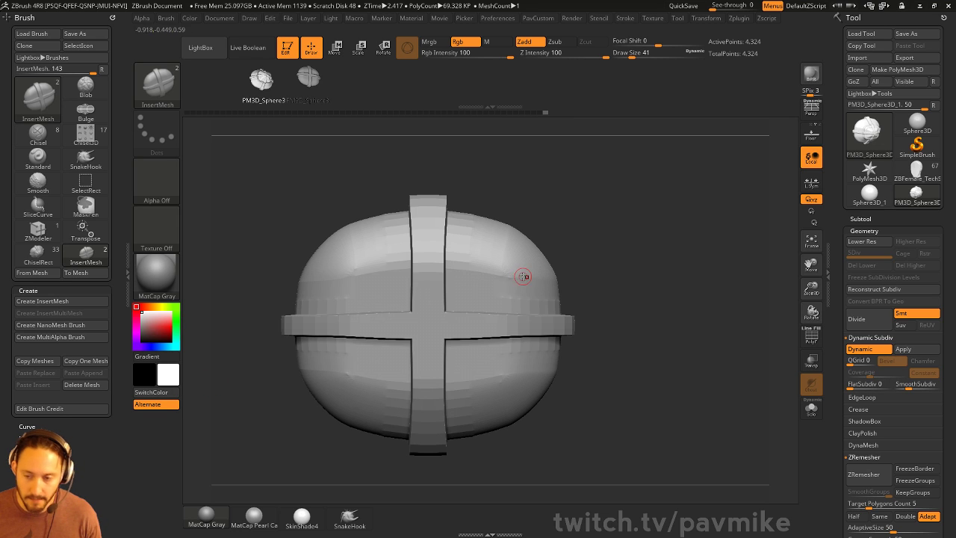
- Switch to the IMM Boolean brush, choose its Oval shape and turn the mesh to a three-quarter view
{"action": "key", "text": "m"}
{"action": "key", "text": "m"}
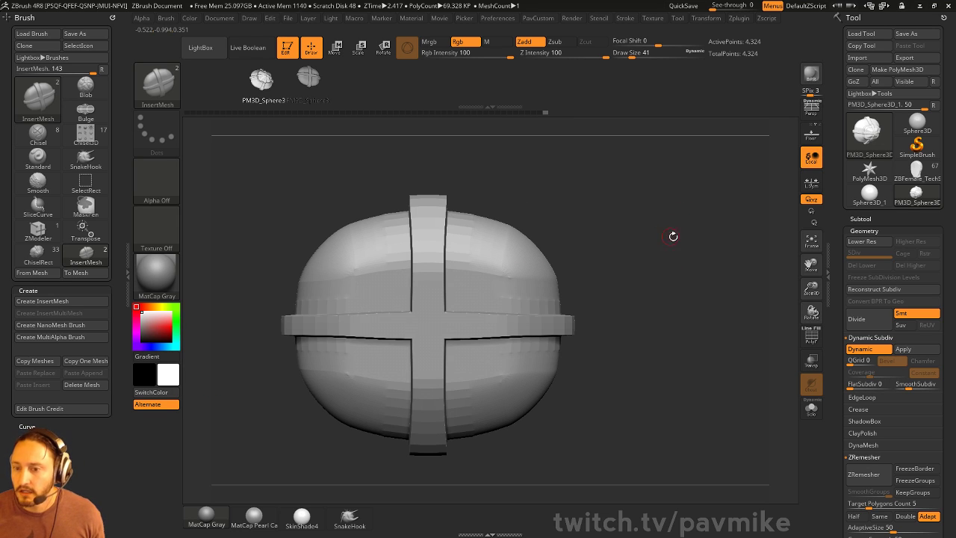
{"action": "mouse_move", "coordinate": [673, 236]}
{"action": "left_mouse_down"}
{"action": "mouse_move", "coordinate": [686, 226]}
{"action": "mouse_move", "coordinate": [606, 243]}
{"action": "left_mouse_up"}
{"action": "key", "text": "b"}
{"action": "key", "text": "i"}
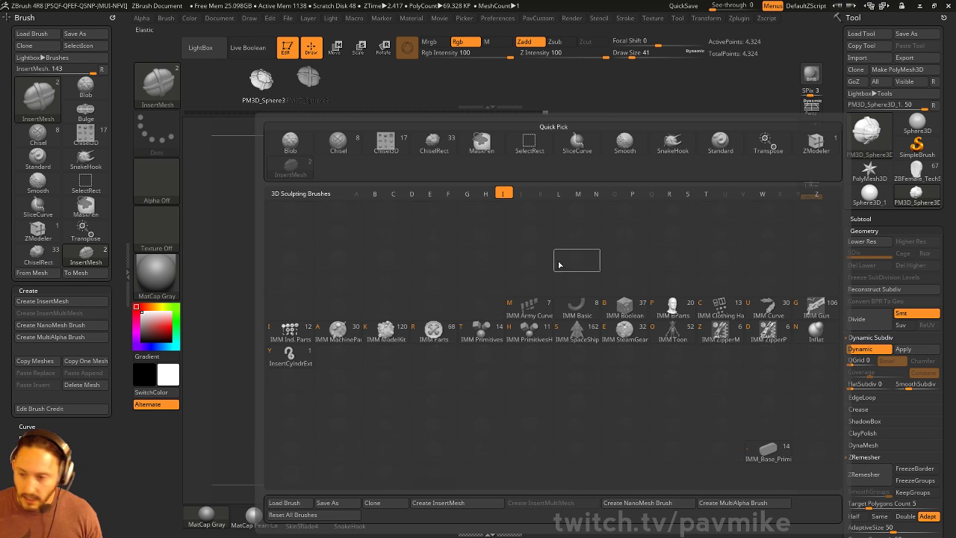
{"action": "key", "text": "b"}
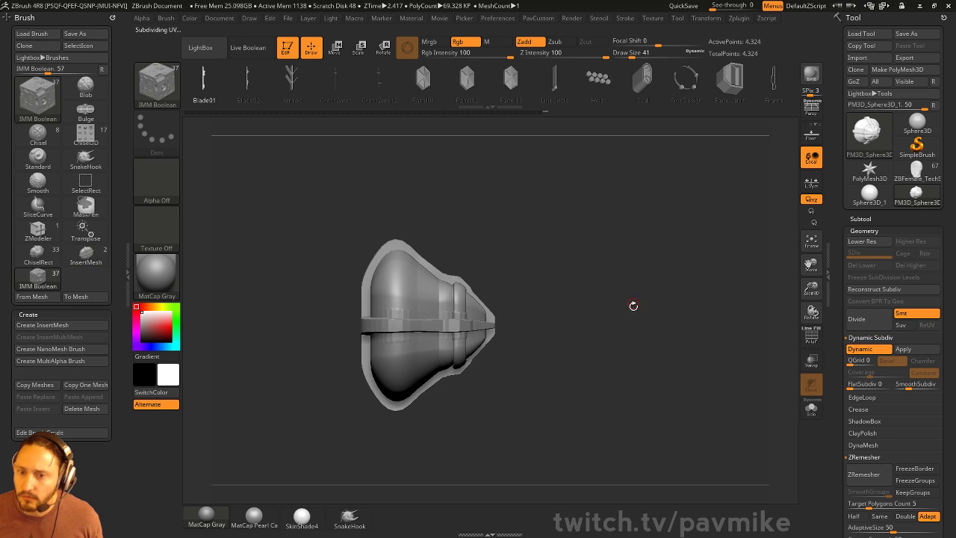
{"action": "left_click", "coordinate": [643, 76]}
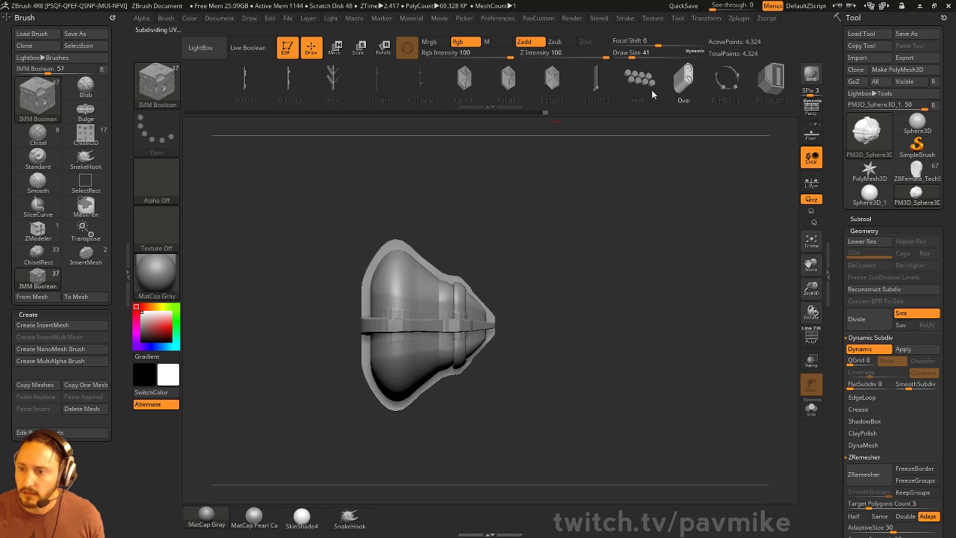
{"action": "left_click_drag", "start_coordinate": [635, 224], "coordinate": [687, 127]}
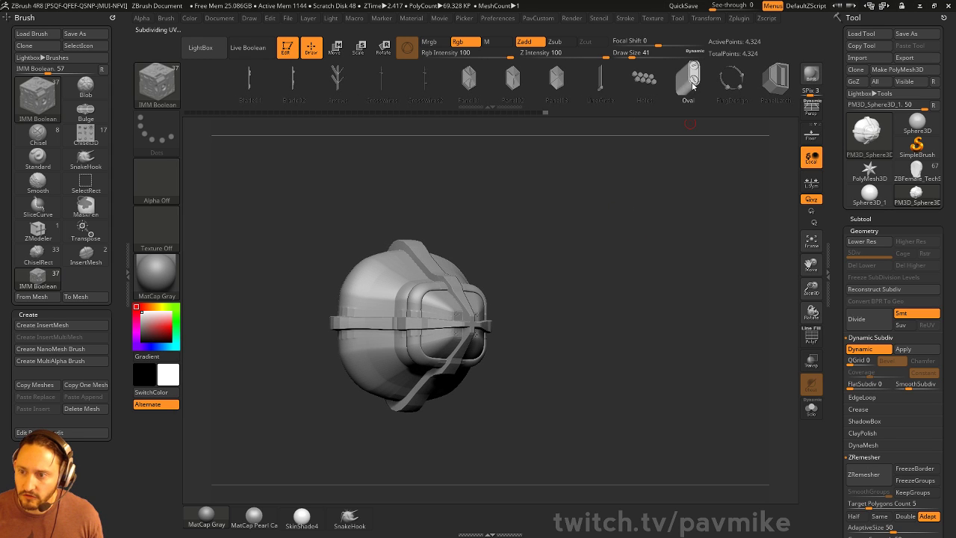
{"action": "left_click_drag", "start_coordinate": [599, 227], "coordinate": [612, 222]}
- In Move mode, try replacing the mesh with shapes from the IMM Boolean brush, including Frame and ending on Oval
{"action": "key", "text": "w"}
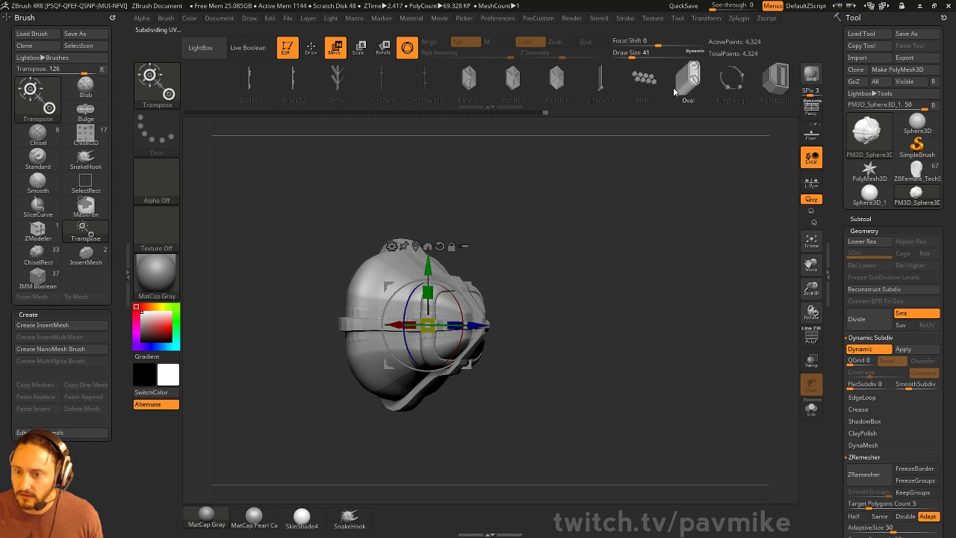
{"action": "left_click_drag", "start_coordinate": [673, 88], "coordinate": [542, 112]}
{"action": "left_click_drag", "start_coordinate": [635, 96], "coordinate": [608, 95]}
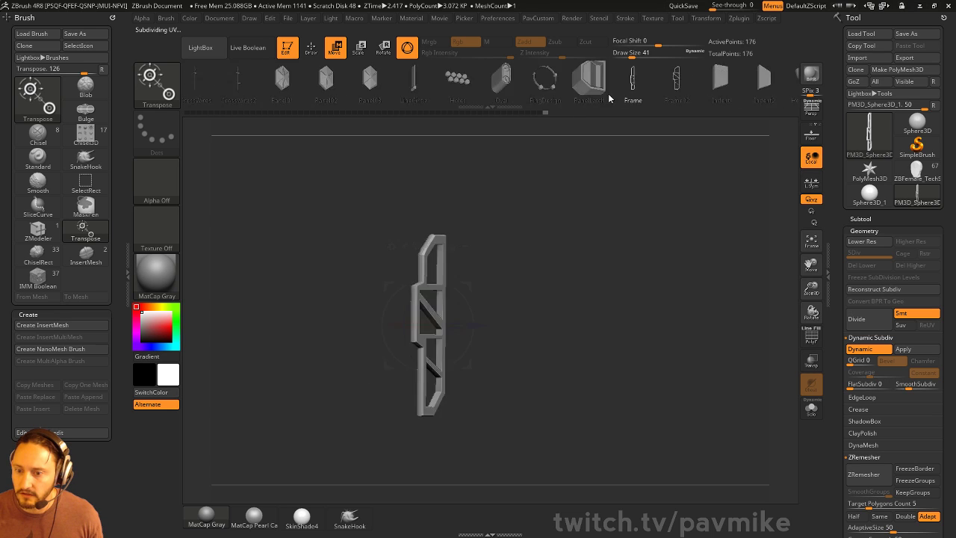
{"action": "left_click", "coordinate": [600, 91]}
{"action": "left_click", "coordinate": [527, 88]}
{"action": "left_click", "coordinate": [577, 85]}
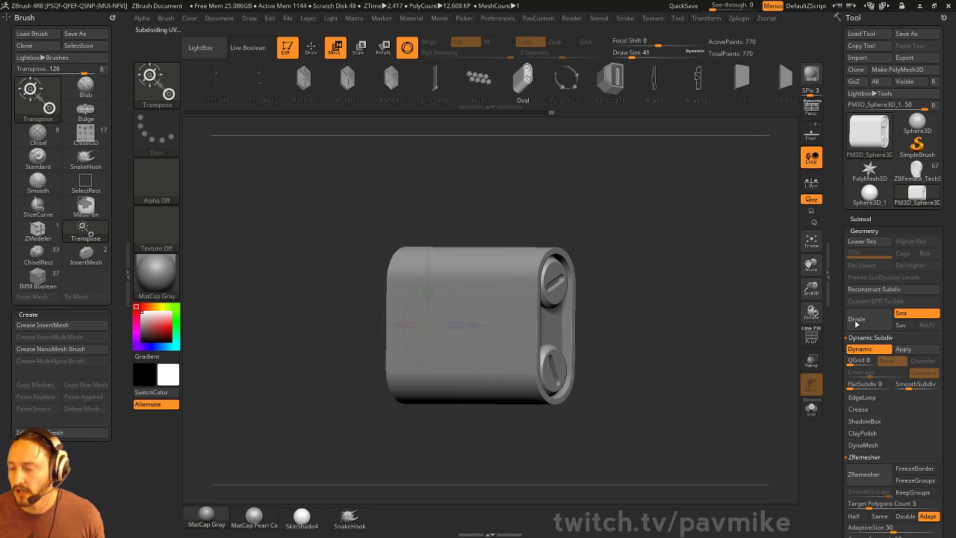
{"action": "left_click_drag", "start_coordinate": [628, 209], "coordinate": [673, 190]}
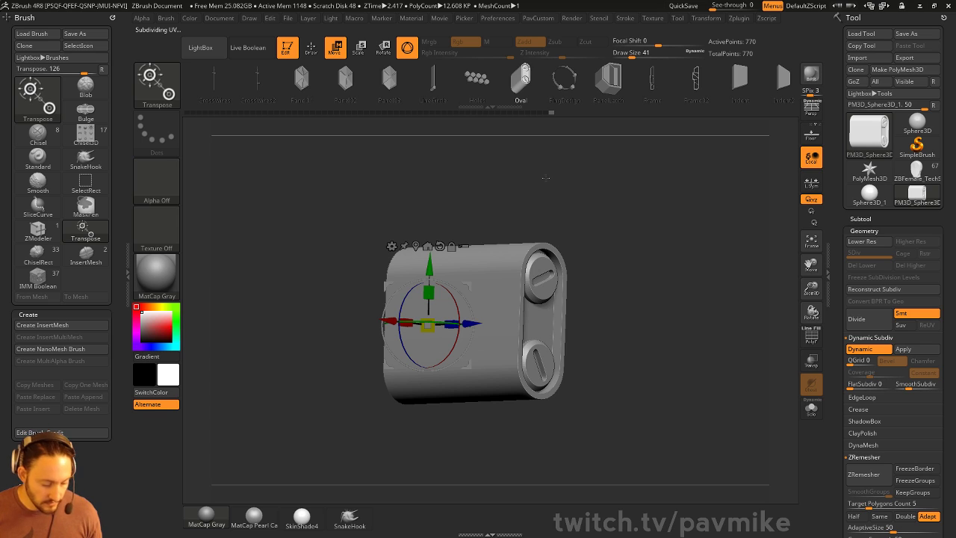
- Return to Draw mode and undo the shape swaps to bring back the banded mesh, facing its detailed front
{"action": "key", "text": "q"}
{"action": "left_click_drag", "start_coordinate": [569, 179], "coordinate": [609, 209]}
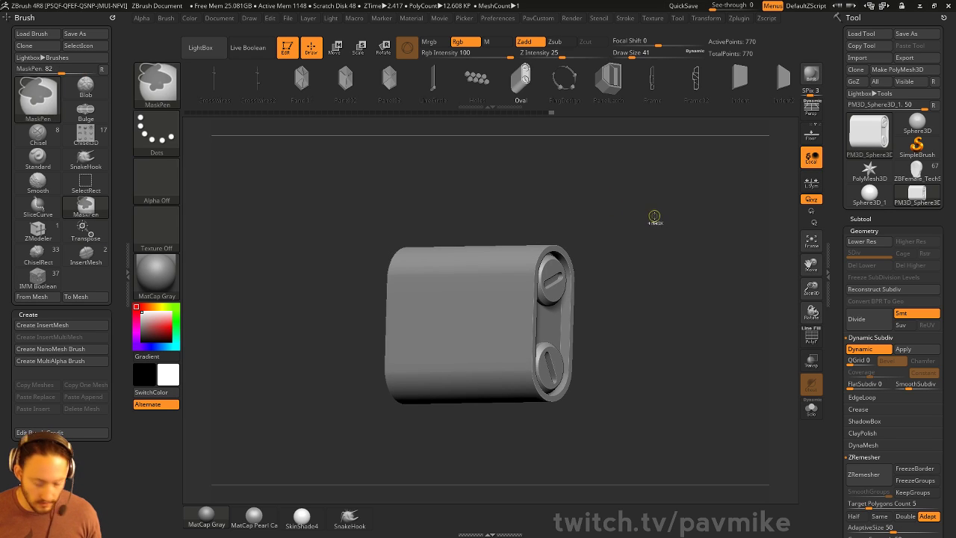
{"action": "key", "text": "ctrl+z"}
{"action": "key", "text": "ctrl+z"}
{"action": "key", "text": "ctrl+z"}
{"action": "key", "text": "ctrl+z"}
{"action": "key", "text": "ctrl+z"}
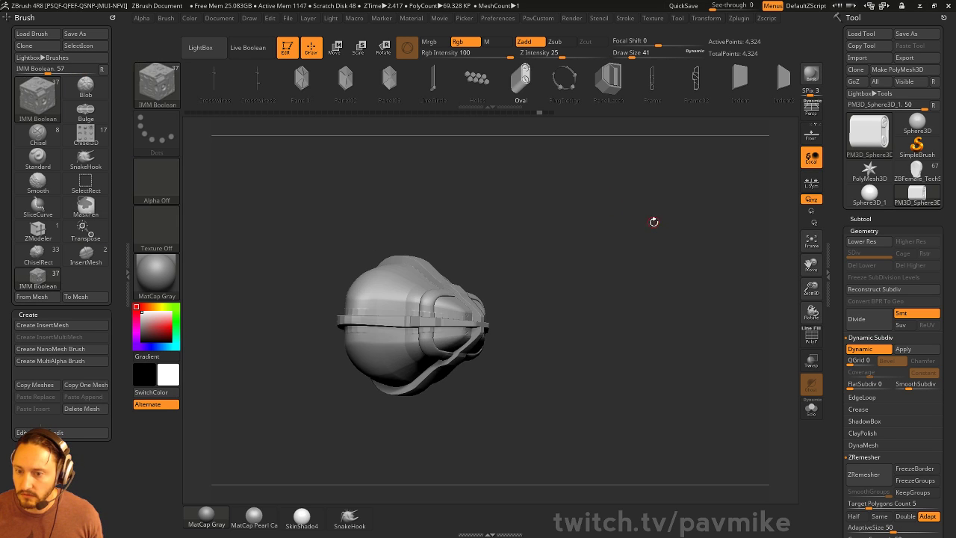
{"action": "mouse_move", "coordinate": [632, 227]}
{"action": "left_mouse_down", "text": "alt"}
{"action": "mouse_move", "coordinate": [638, 202]}
{"action": "mouse_move", "coordinate": [661, 210]}
{"action": "left_mouse_up", "text": "alt"}
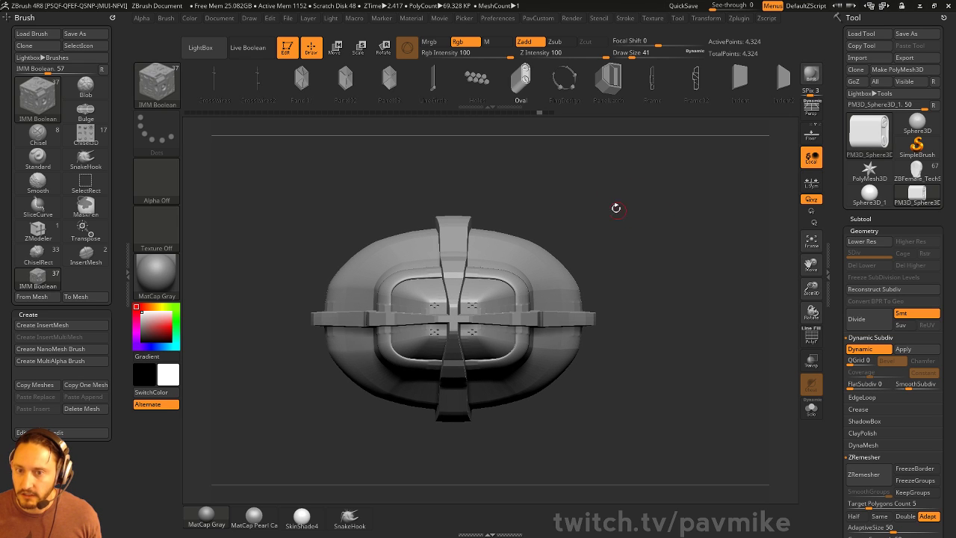
{"action": "left_click", "coordinate": [540, 112]}
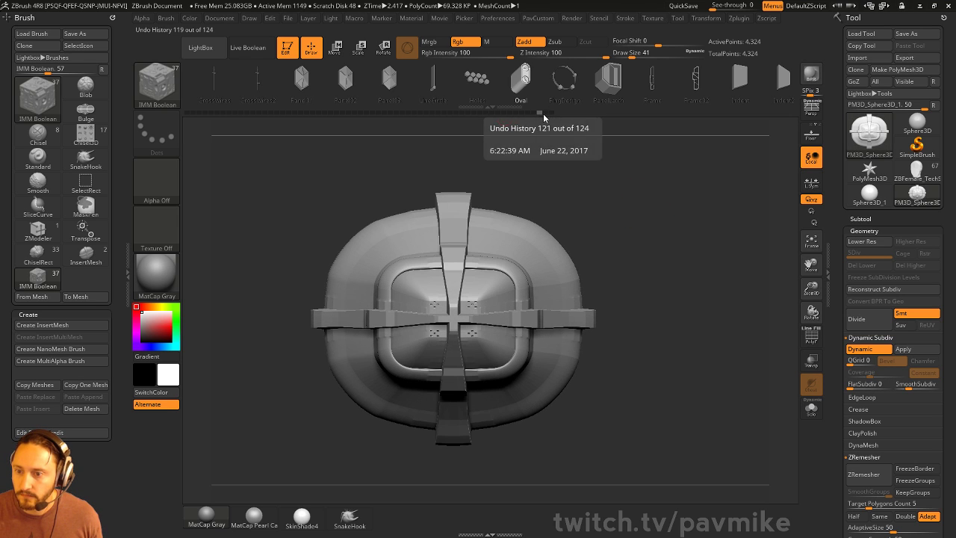
- Show the floor grid, frame the mesh from the side and move it slightly along Z with the gizmo
{"action": "left_click_drag", "start_coordinate": [687, 262], "coordinate": [759, 277]}
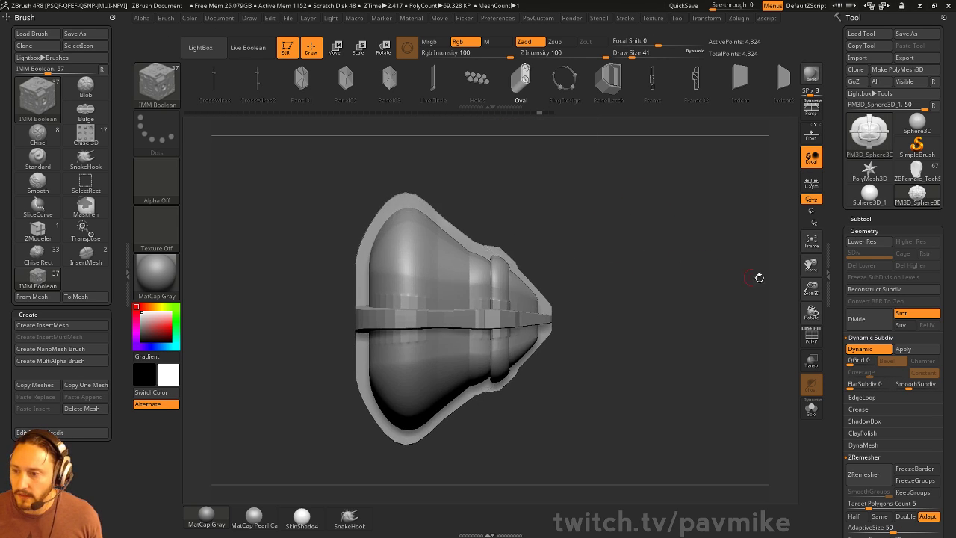
{"action": "left_click", "coordinate": [811, 134]}
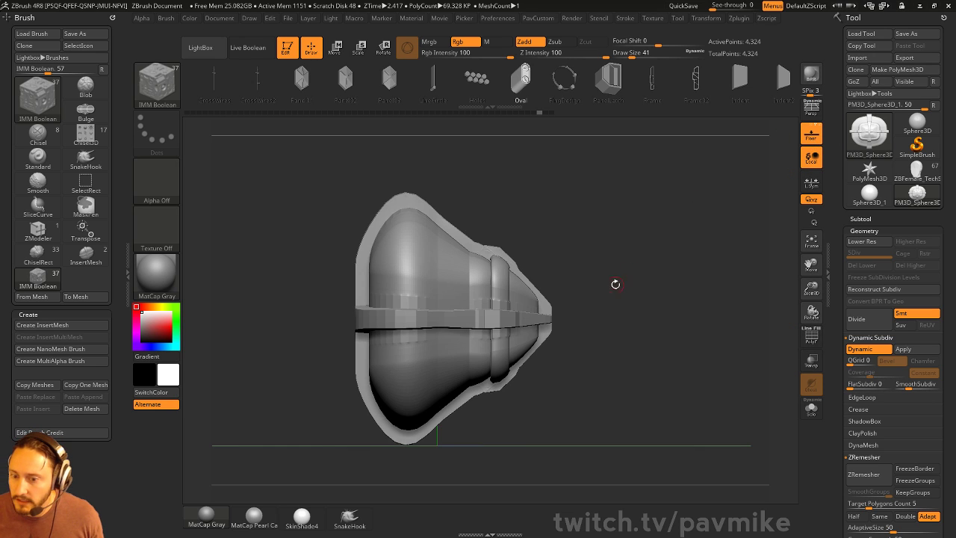
{"action": "key", "text": "f"}
{"action": "key", "text": "w"}
{"action": "left_click_drag", "start_coordinate": [563, 300], "coordinate": [589, 306]}
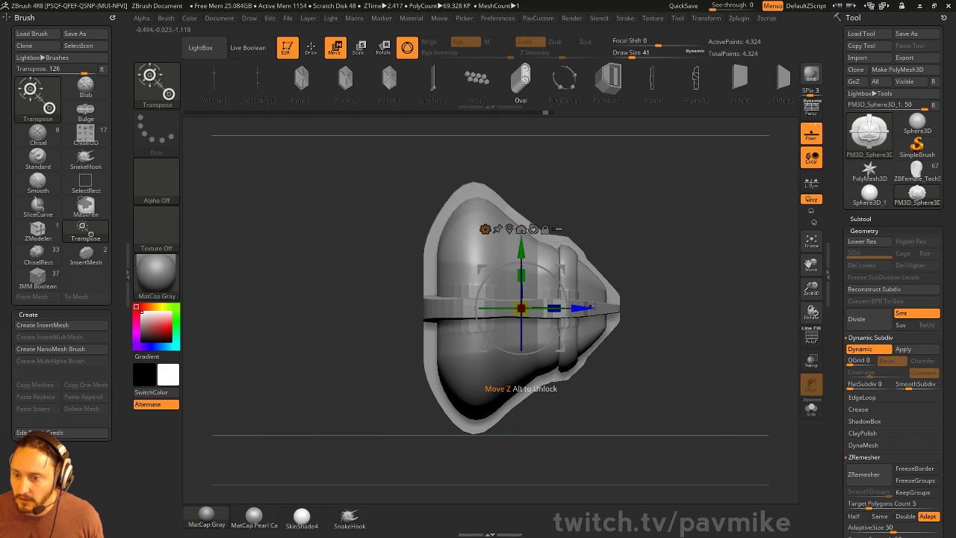
- Turn on PolyFrame, return to Draw mode and apply Mirror And Weld to the mesh across the Z axis
{"action": "left_click", "coordinate": [812, 338]}
{"action": "key", "text": "q"}
{"action": "key", "text": "grave"}
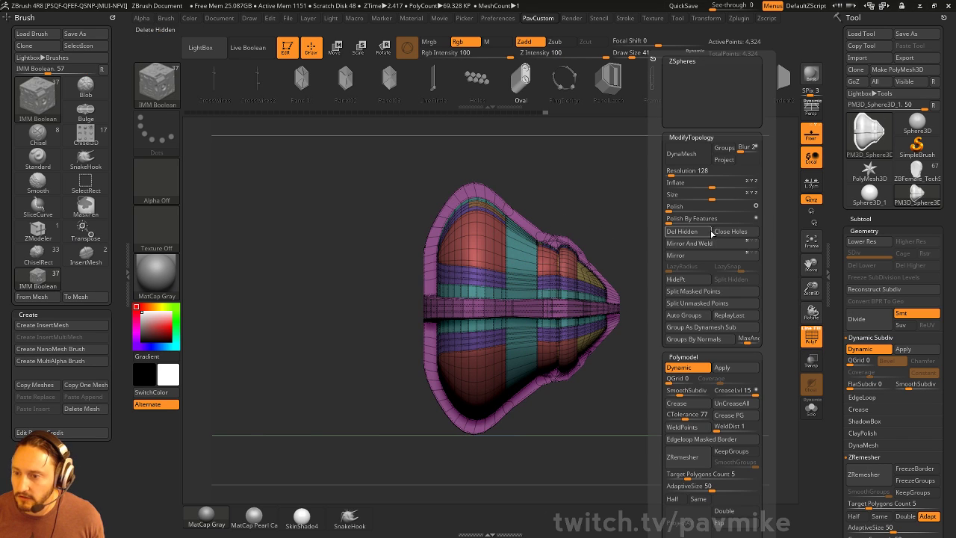
{"action": "left_click", "coordinate": [755, 244]}
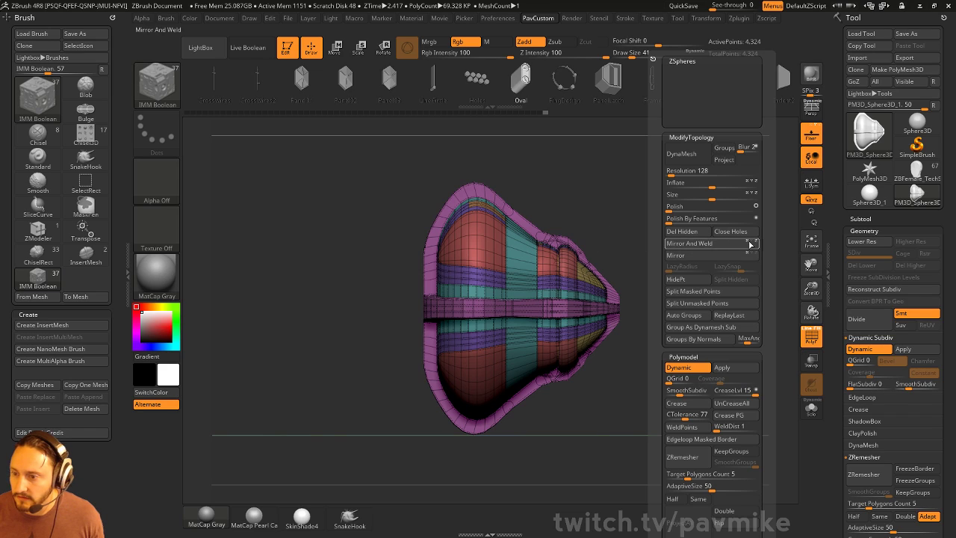
{"action": "left_click_drag", "start_coordinate": [690, 257], "coordinate": [736, 271]}
- Add the mirrored mesh from its front view to the InsertMesh brush and delete two meshes from that brush
{"action": "key", "text": "b"}
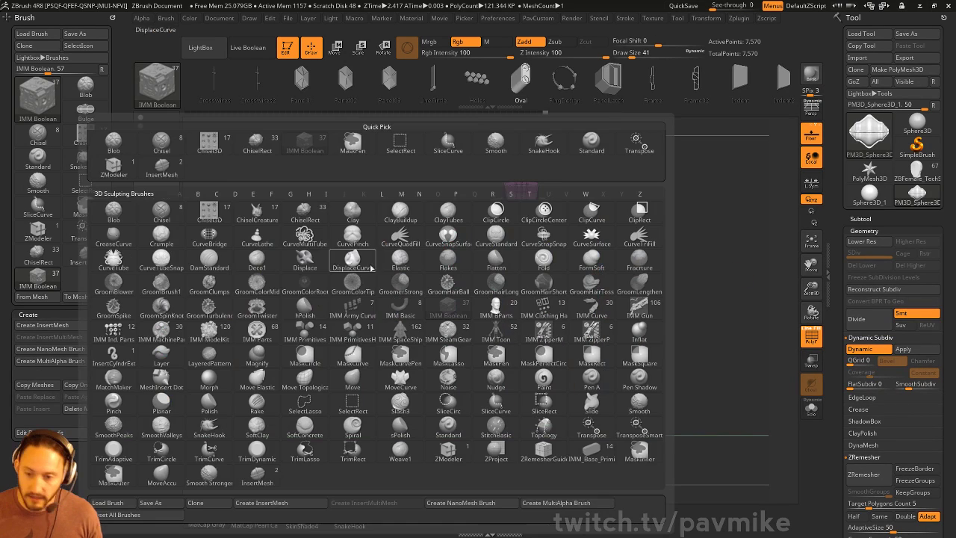
{"action": "left_click", "coordinate": [275, 477]}
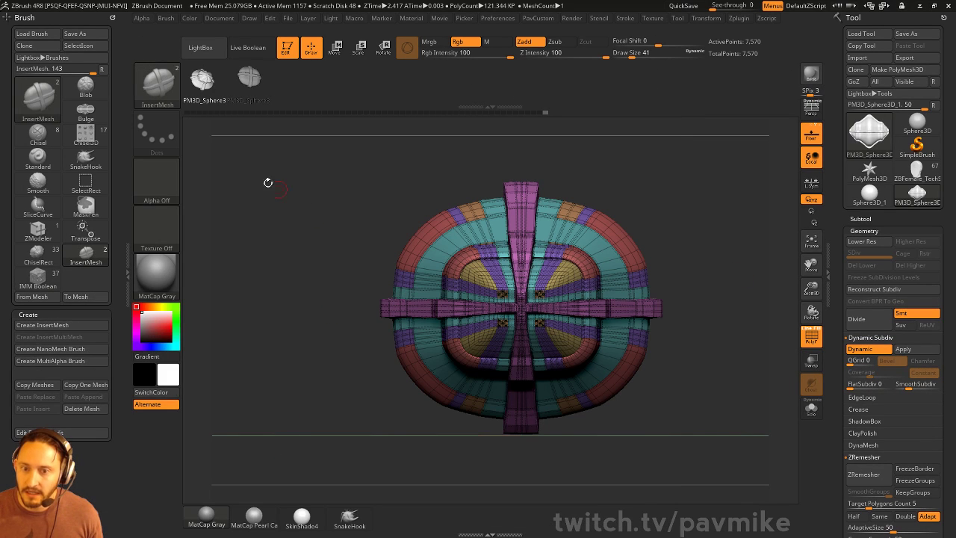
{"action": "left_click", "coordinate": [31, 296]}
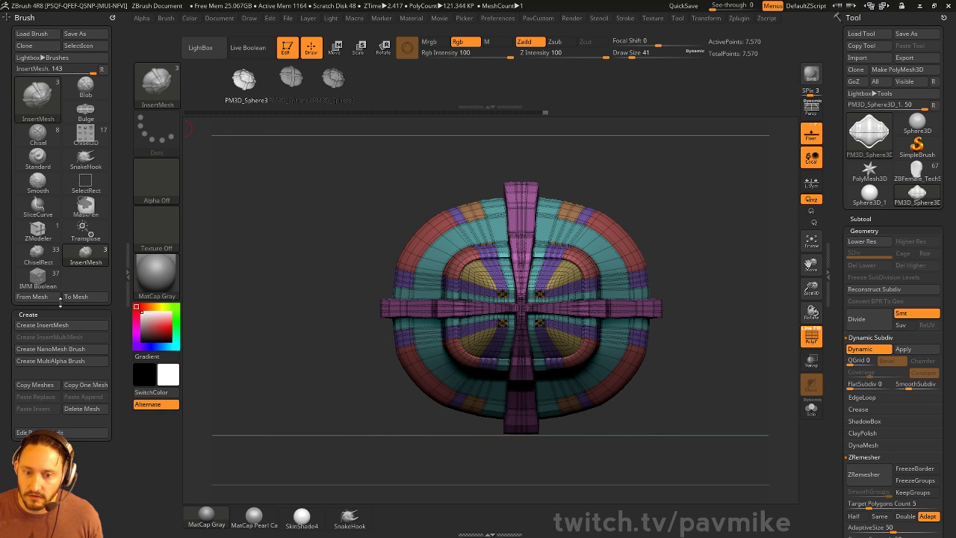
{"action": "left_click", "coordinate": [76, 410]}
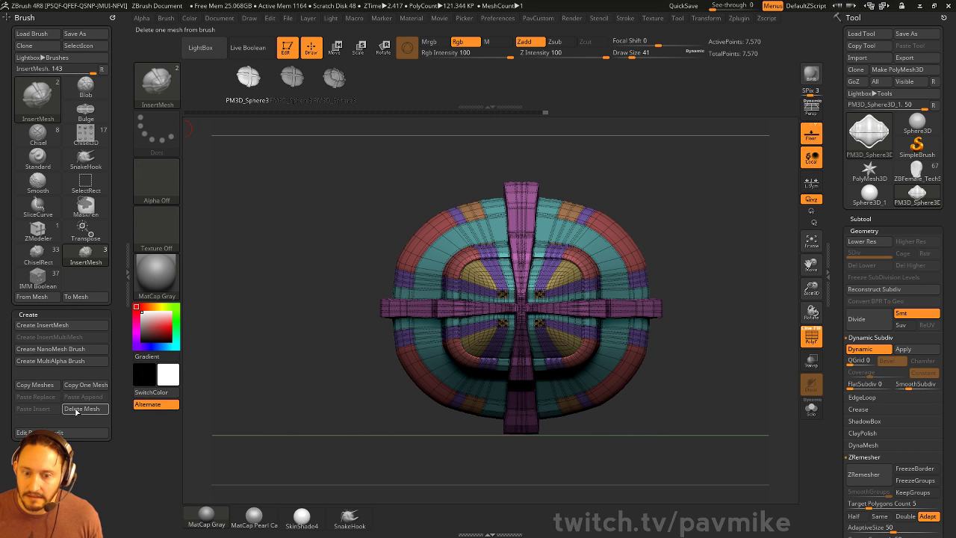
{"action": "left_click", "coordinate": [77, 410]}
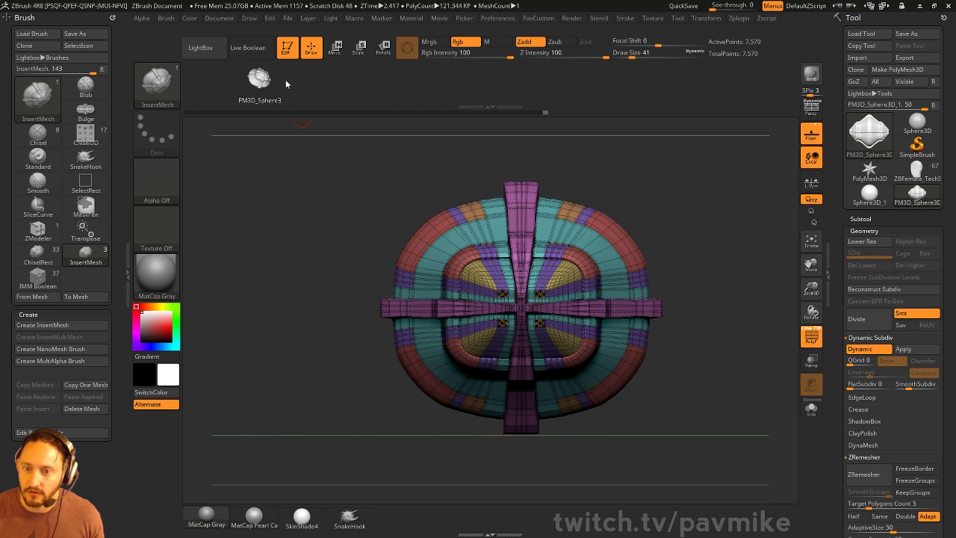
- Leave Edit mode and try to save the project
{"action": "key", "text": "t"}
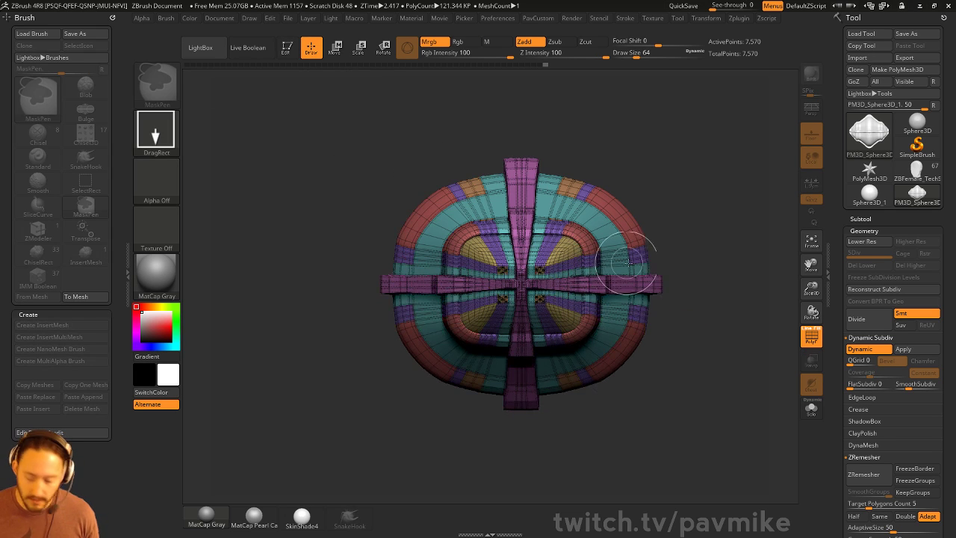
{"action": "key", "text": "ctrl+s"}
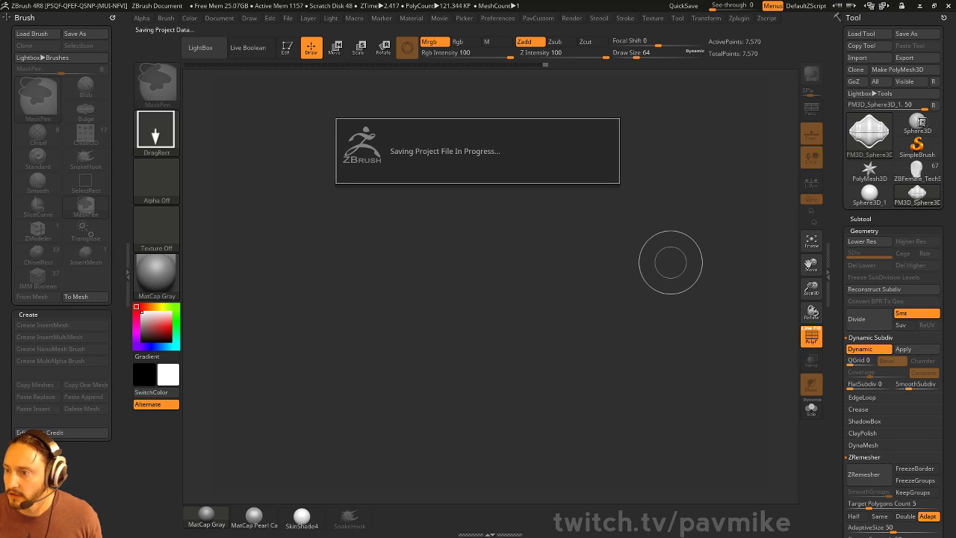
{"action": "left_click", "coordinate": [556, 298]}
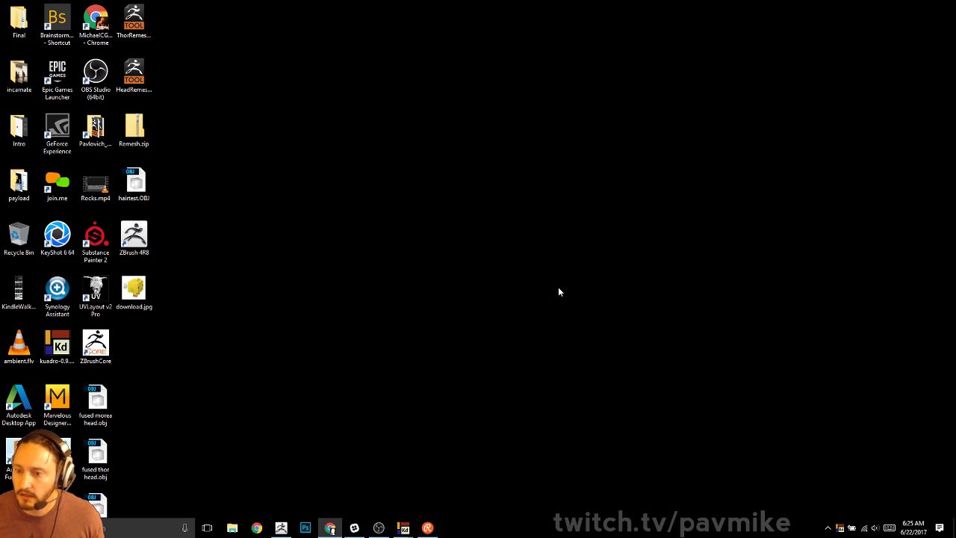
- Relaunch ZBrush, dismiss the startup notes and LightBox, and reload all macros
{"action": "left_click", "coordinate": [281, 527]}
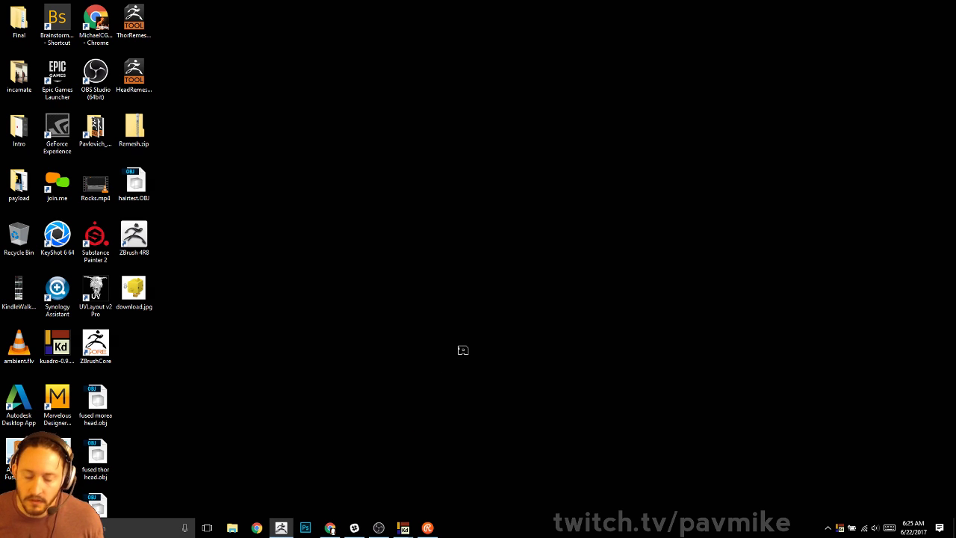
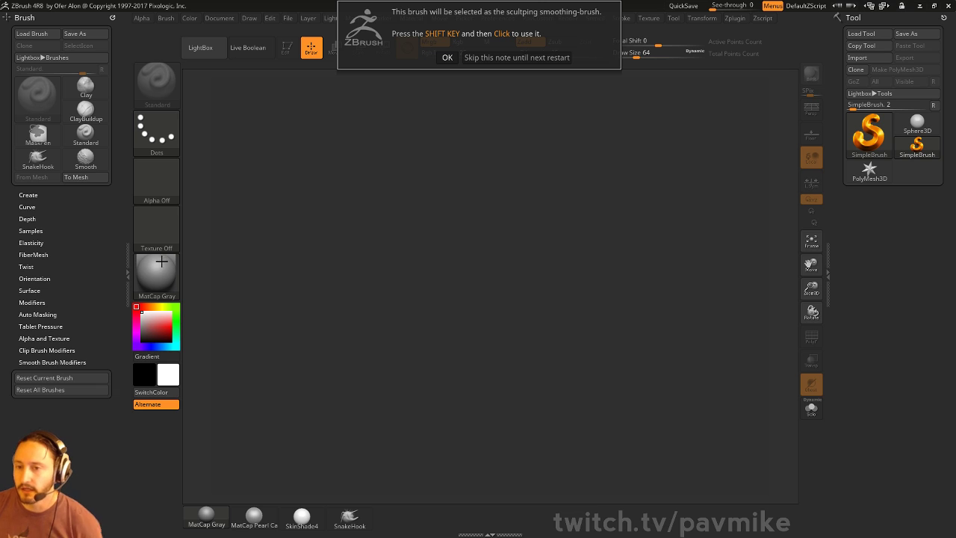
{"action": "left_click", "coordinate": [517, 58]}
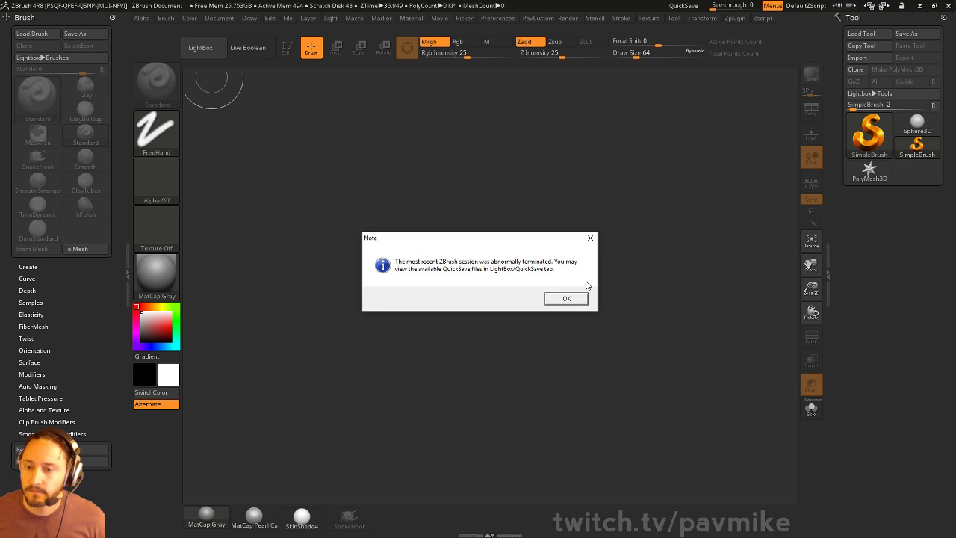
{"action": "left_click", "coordinate": [567, 296]}
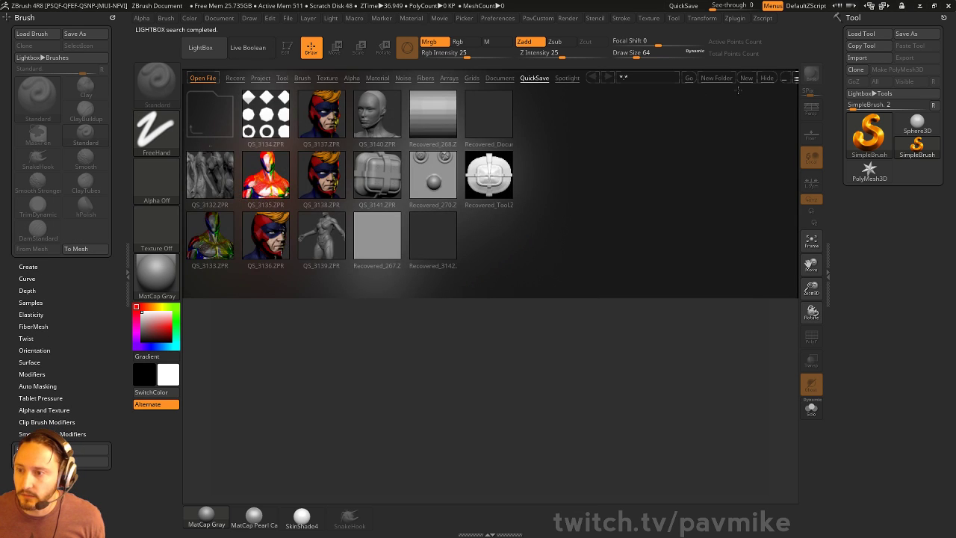
{"action": "left_click", "coordinate": [766, 78]}
{"action": "left_click", "coordinate": [353, 18]}
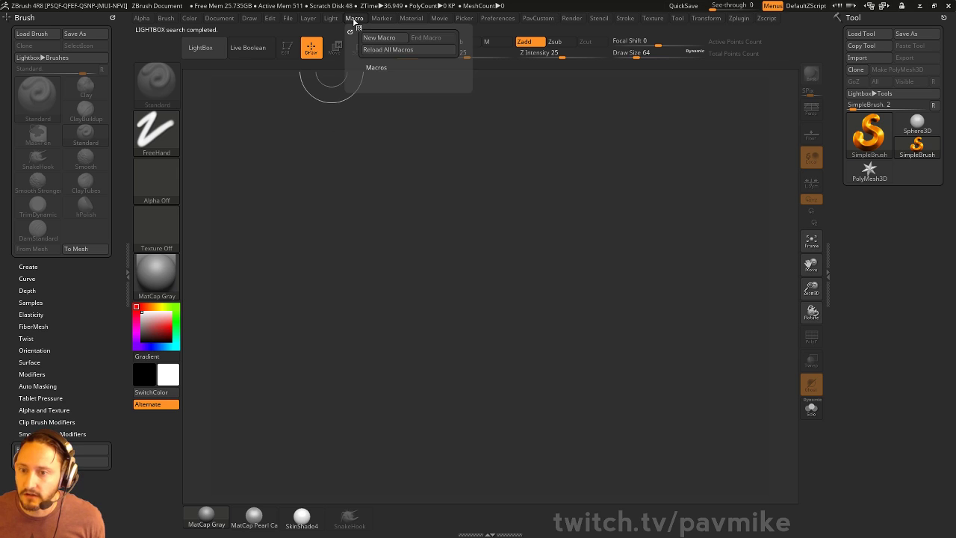
{"action": "left_click", "coordinate": [388, 49]}
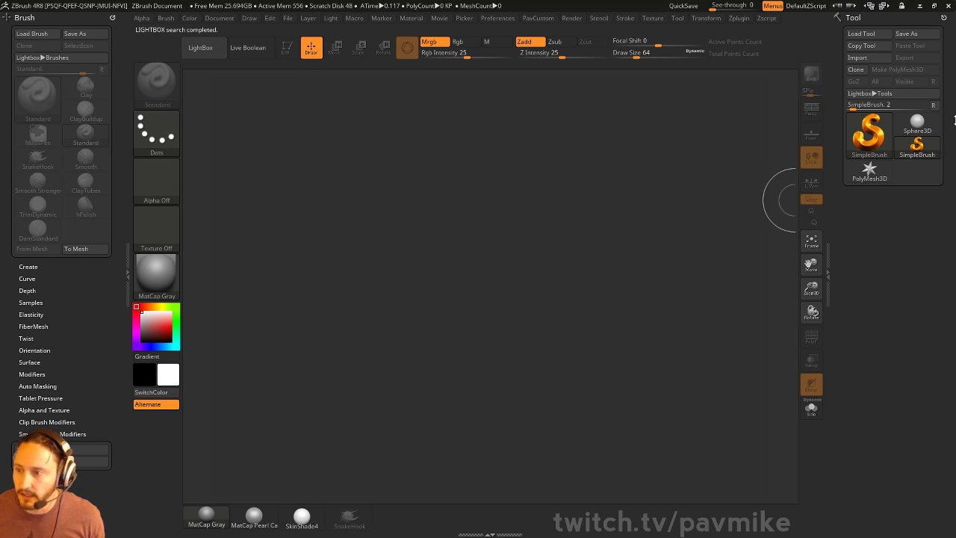
- Draw a Sphere3D on the canvas in Edit mode, convert it to a PolyMesh3D and turn on PolyFrame
{"action": "left_click", "coordinate": [917, 124]}
{"action": "left_click_drag", "start_coordinate": [389, 308], "coordinate": [448, 358]}
{"action": "left_click", "coordinate": [287, 47]}
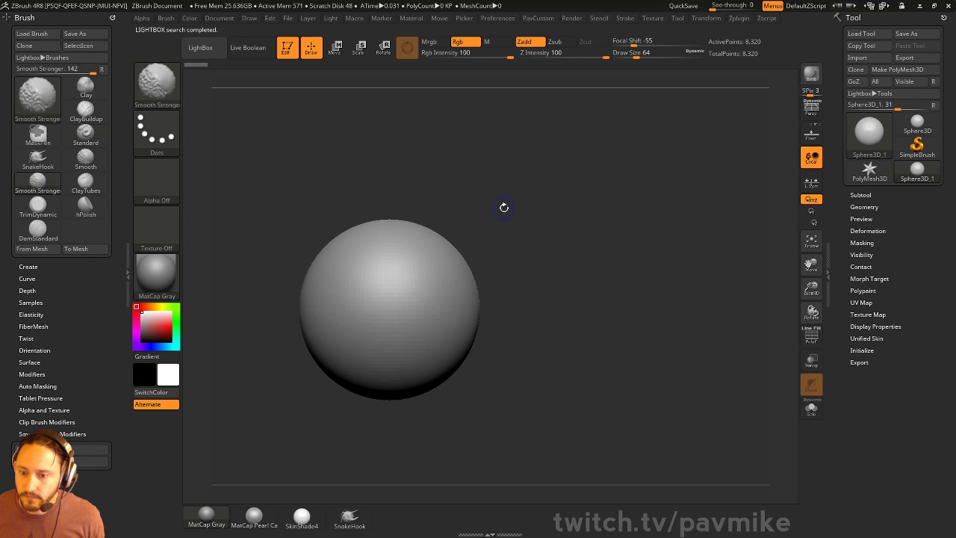
{"action": "right_click_drag", "start_coordinate": [503, 207], "coordinate": [564, 216], "text": "ctrl"}
{"action": "right_click_drag", "start_coordinate": [564, 216], "coordinate": [657, 194], "text": "alt"}
{"action": "left_click", "coordinate": [811, 336]}
{"action": "right_click_drag", "start_coordinate": [687, 286], "coordinate": [662, 294], "text": "alt"}
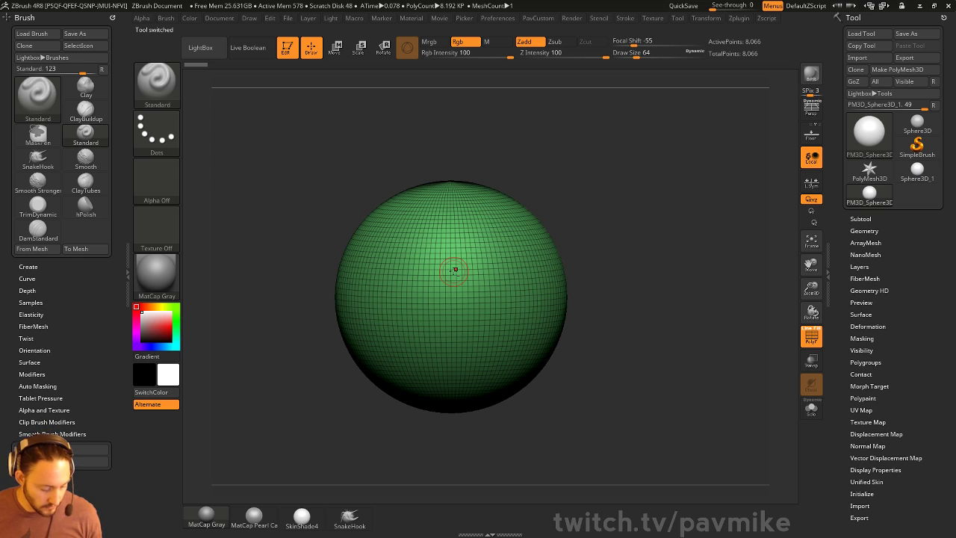
- Select the Clay brush and expand its Auto Masking settings
{"action": "key", "text": "1"}
{"action": "key", "text": "shift"}
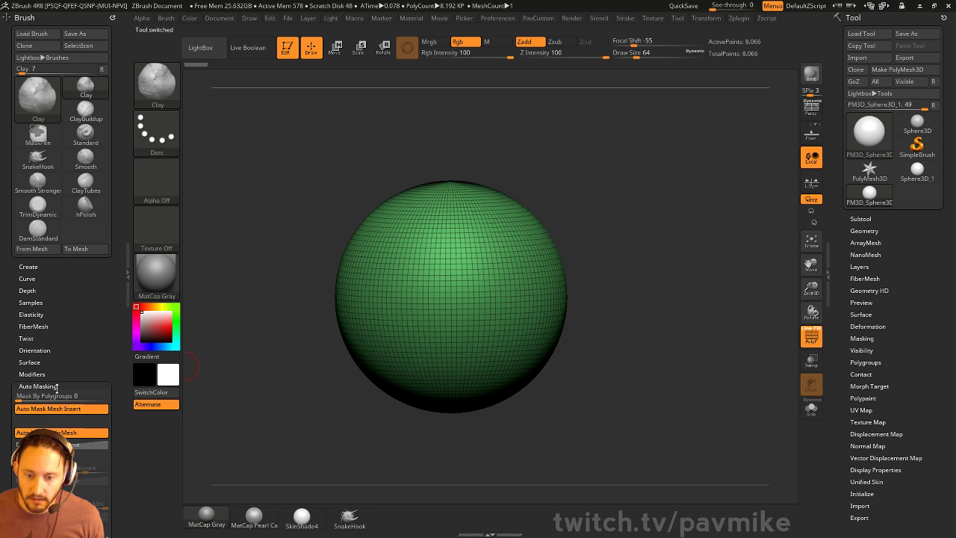
{"action": "left_click", "coordinate": [38, 386]}
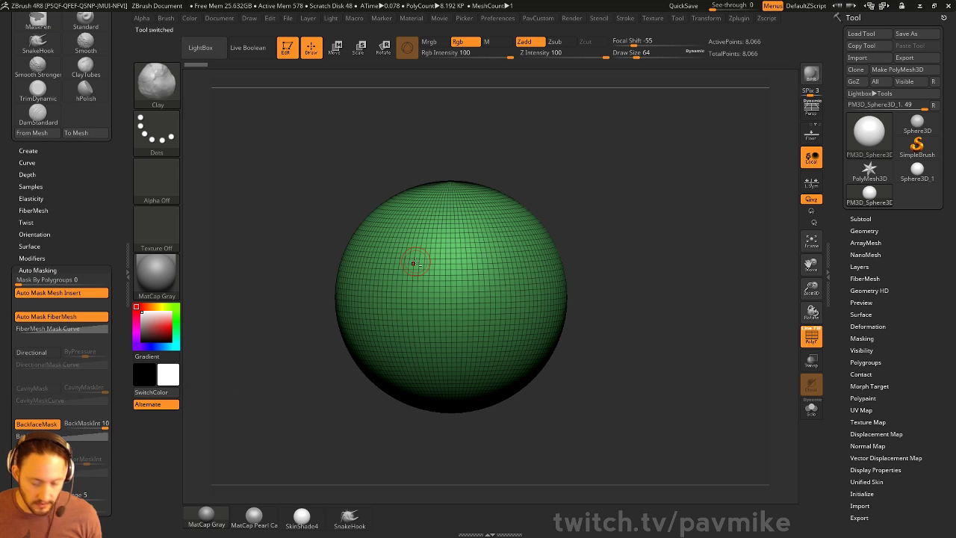
- Switch to the TrimDynamic brush and on to the hPolish brush to check the BackfaceMask setting of each
{"action": "key", "text": "2"}
{"action": "key", "text": "b"}
{"action": "key", "text": "t"}
{"action": "key", "text": "d"}
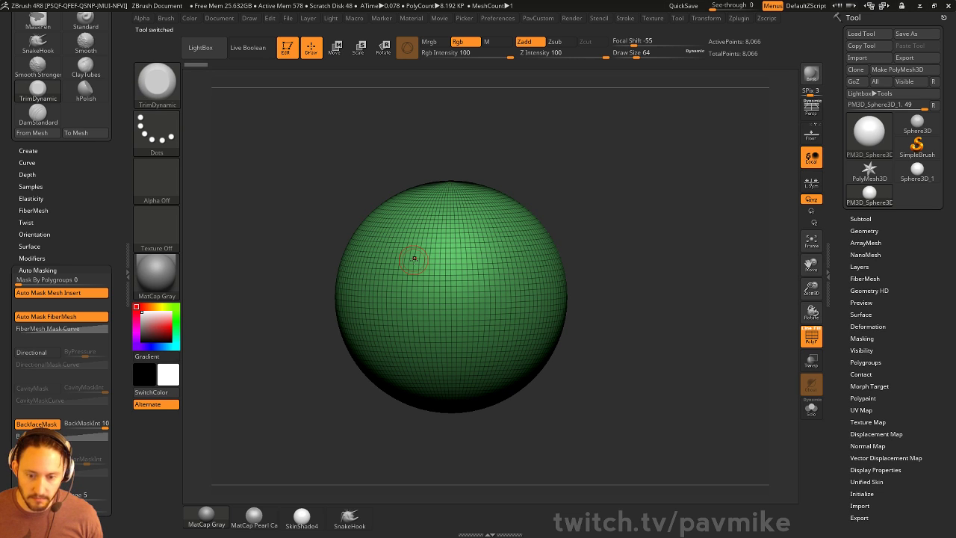
{"action": "key", "text": "b"}
{"action": "key", "text": "h"}
{"action": "key", "text": "p"}
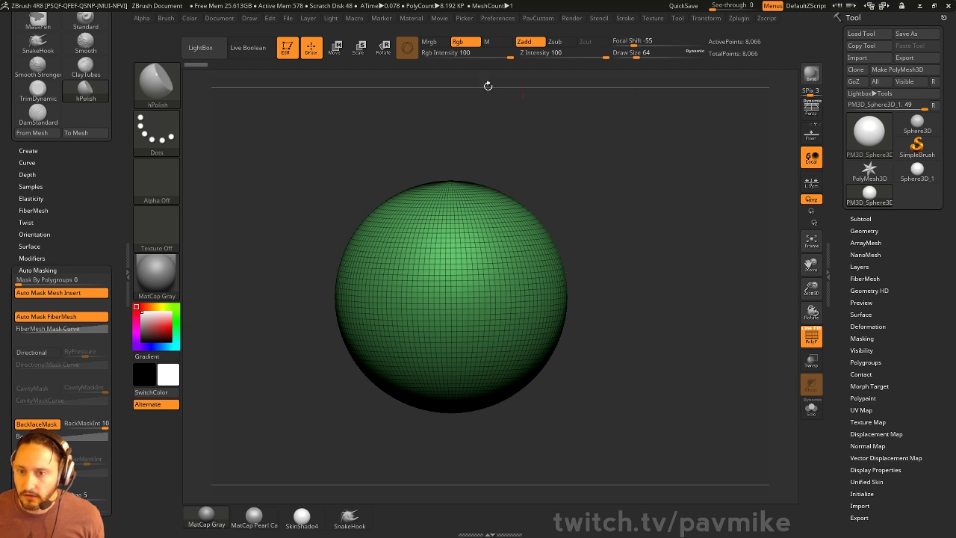
- Look at the new macro recording option and examine the Edit preferences, including Enable Auto Center
{"action": "left_click", "coordinate": [354, 18]}
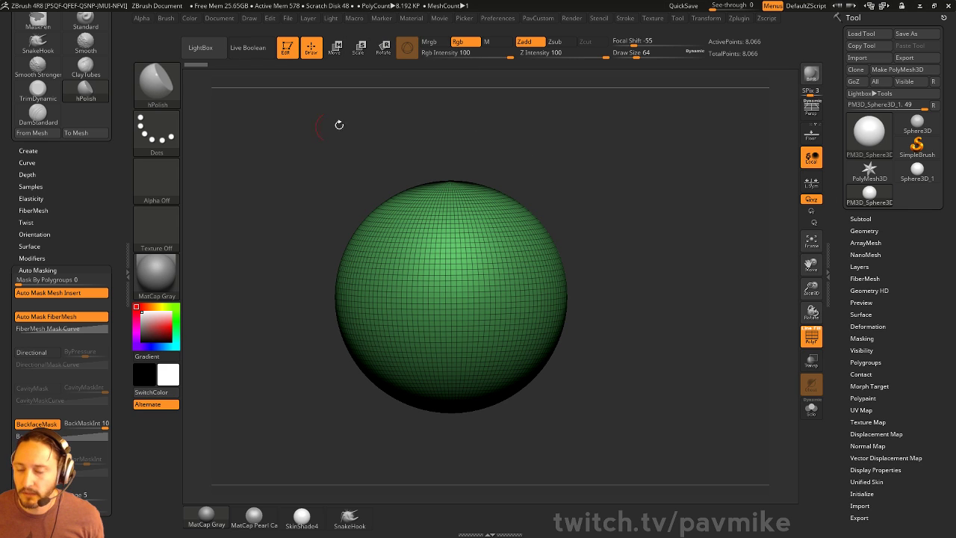
{"action": "left_click", "coordinate": [355, 19]}
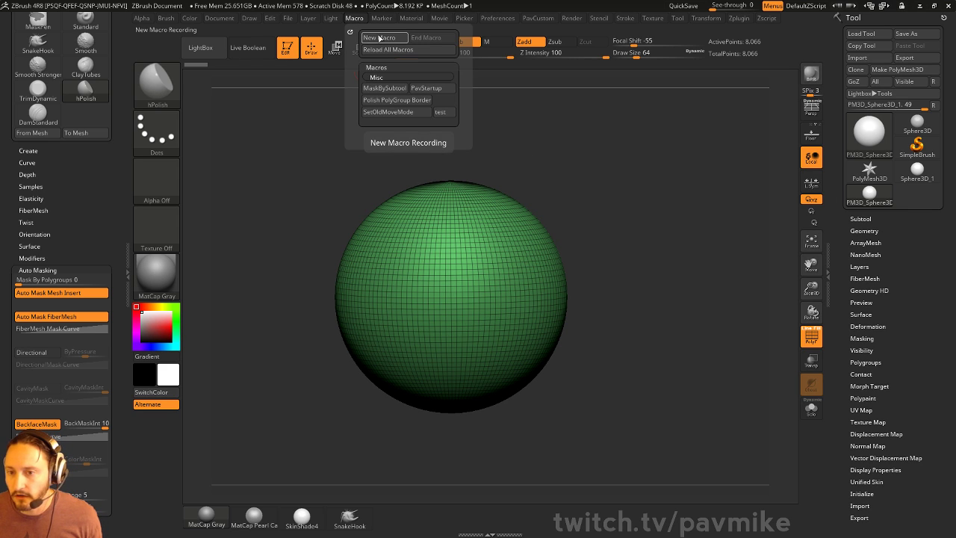
{"action": "left_click", "coordinate": [380, 38]}
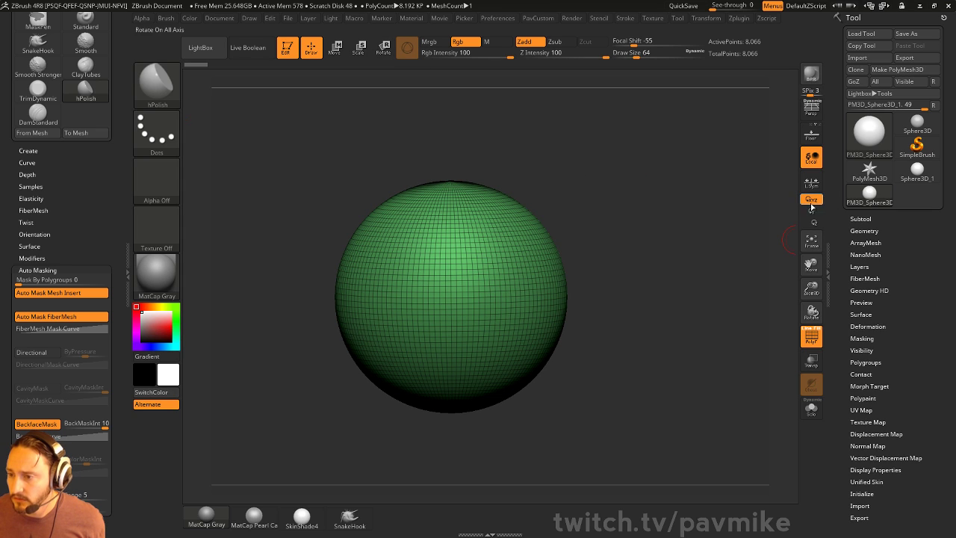
{"action": "left_click", "coordinate": [506, 19]}
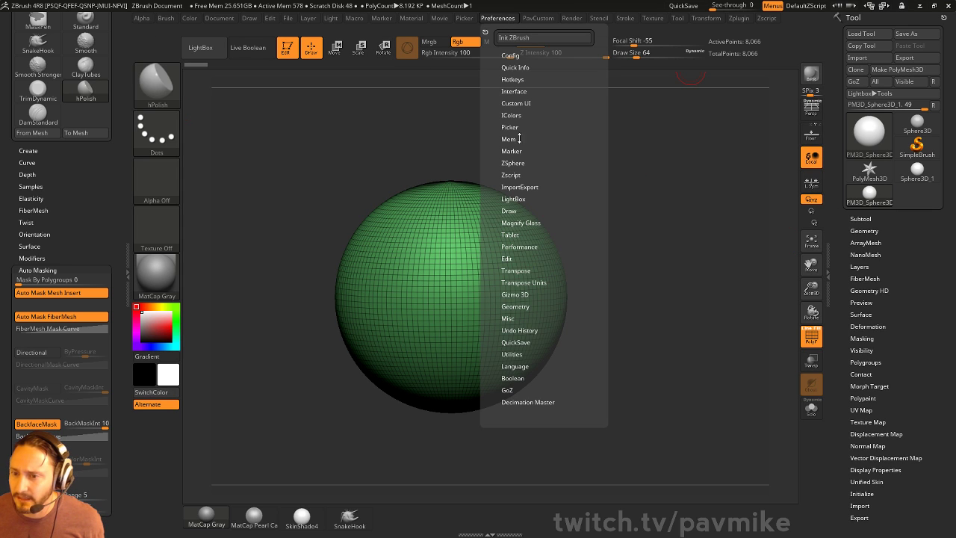
{"action": "left_click", "coordinate": [507, 258]}
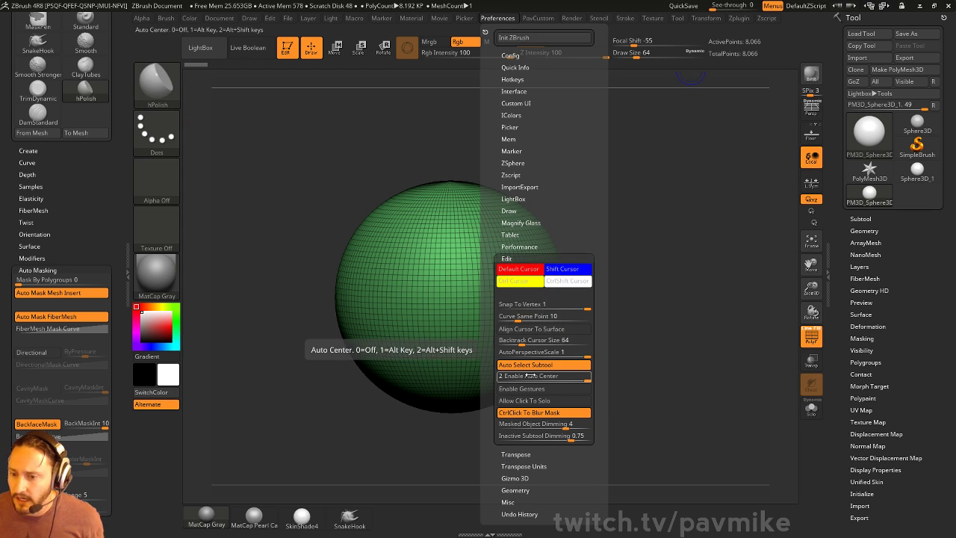
- Try rotating the sphere with single-axis Y rotation, and switch back to free XYZ rotation
{"action": "left_click", "coordinate": [811, 210]}
{"action": "left_click_drag", "start_coordinate": [787, 214], "coordinate": [669, 234]}
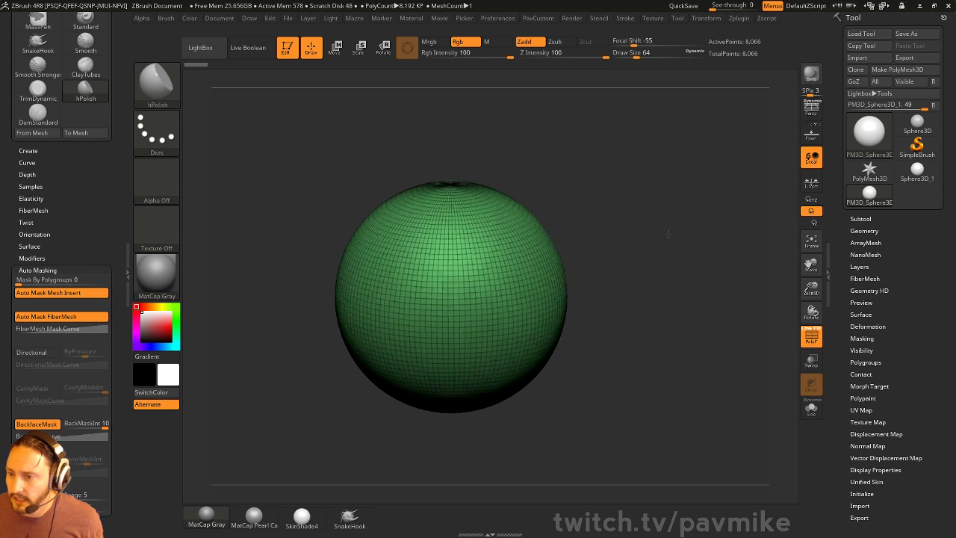
{"action": "left_click", "coordinate": [811, 199]}
{"action": "left_click_drag", "start_coordinate": [710, 205], "coordinate": [695, 205]}
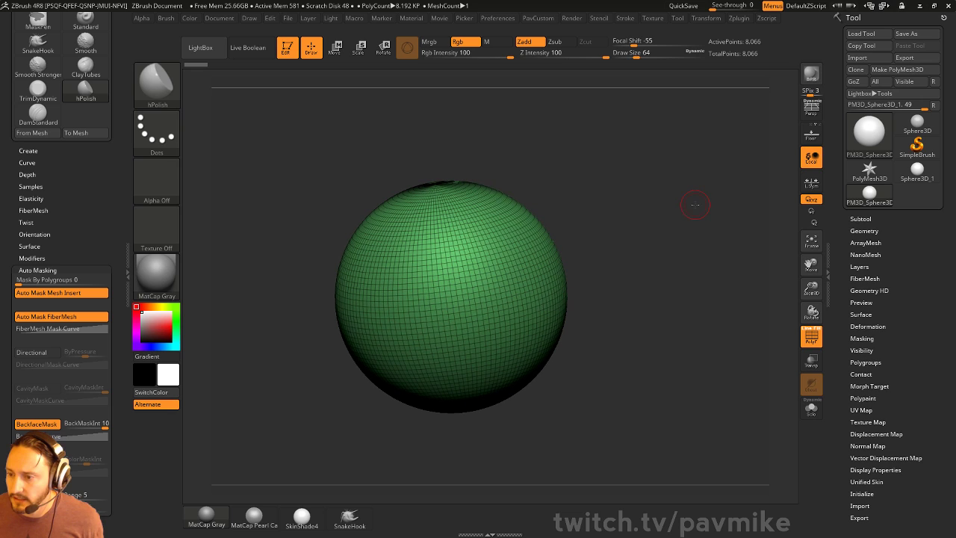
- Examine the Config preferences with the Store Config option, and check the available macro commands
{"action": "left_click", "coordinate": [498, 18]}
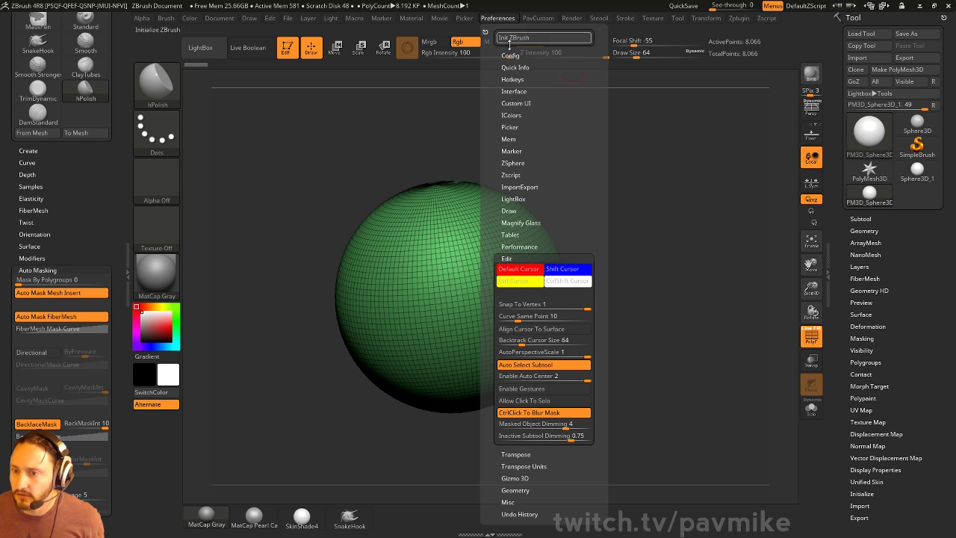
{"action": "left_click", "coordinate": [513, 56], "text": "shift"}
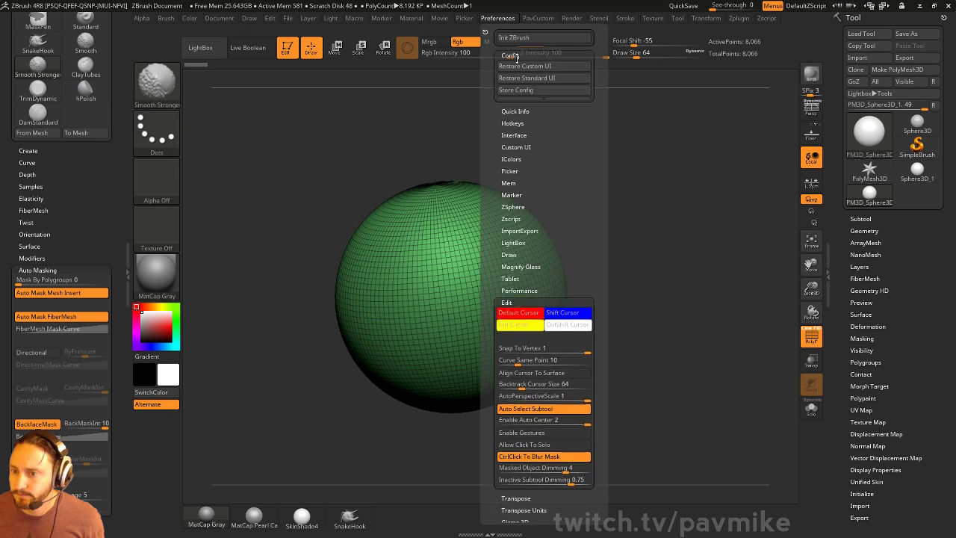
{"action": "left_click", "coordinate": [516, 89]}
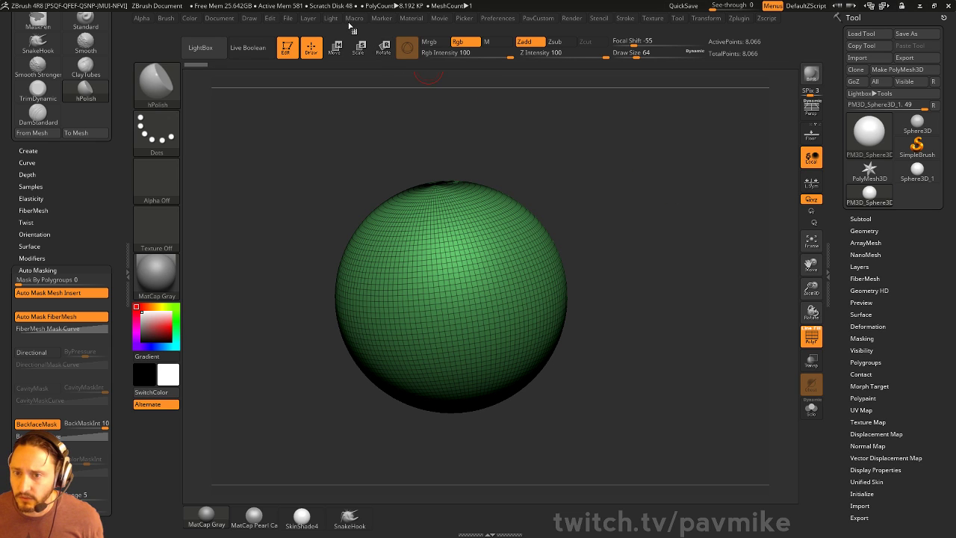
{"action": "left_click", "coordinate": [354, 19]}
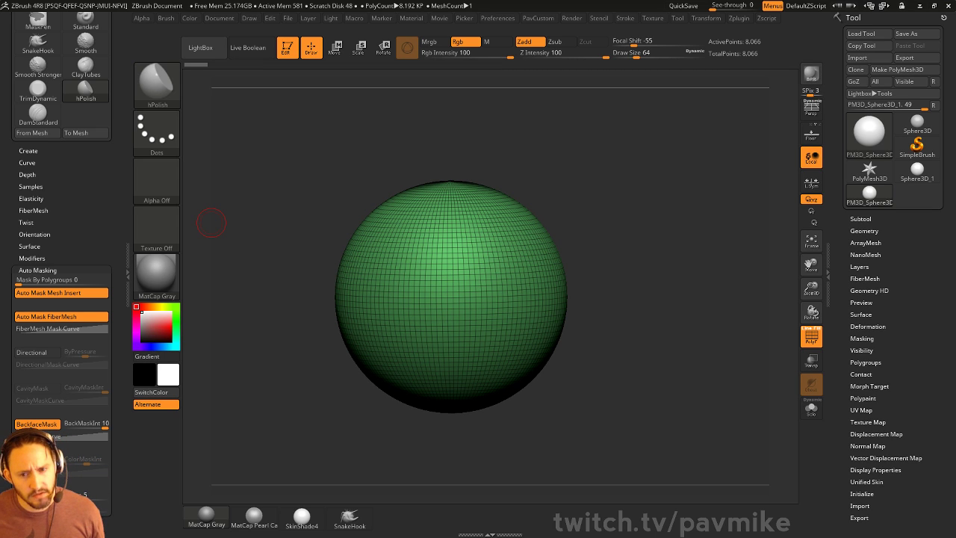
- Bring up the save dialog for the hPolish brush preset and browse ZBrush 4R8's ZStartup folder
{"action": "left_click_drag", "start_coordinate": [470, 144], "coordinate": [352, 156], "text": "shift"}
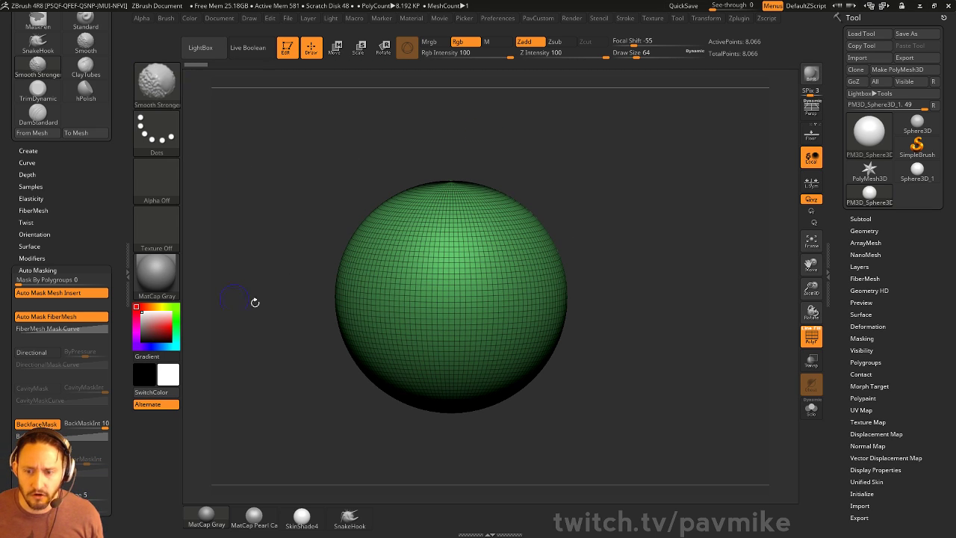
{"action": "left_click", "coordinate": [160, 88]}
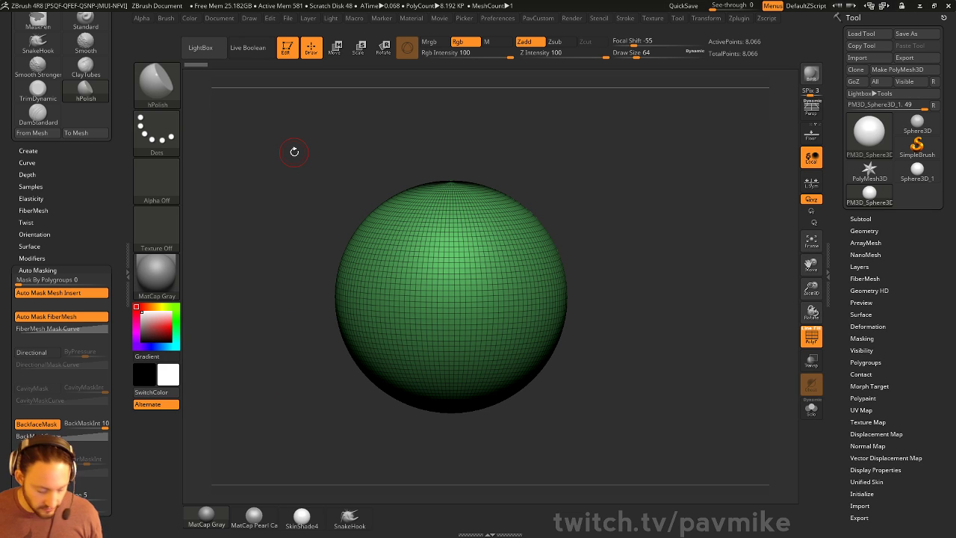
{"action": "left_click", "coordinate": [170, 20]}
{"action": "left_click", "coordinate": [162, 32]}
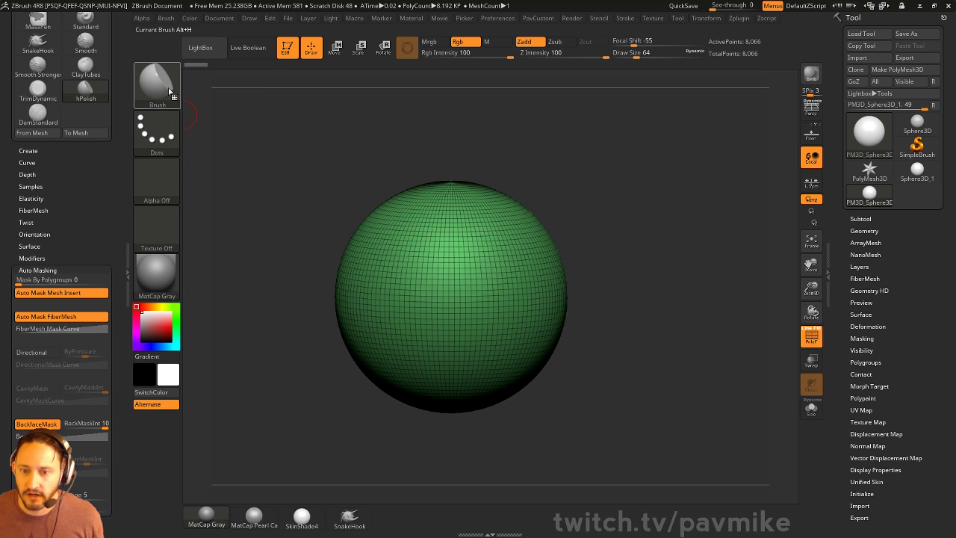
{"action": "left_click", "coordinate": [165, 19]}
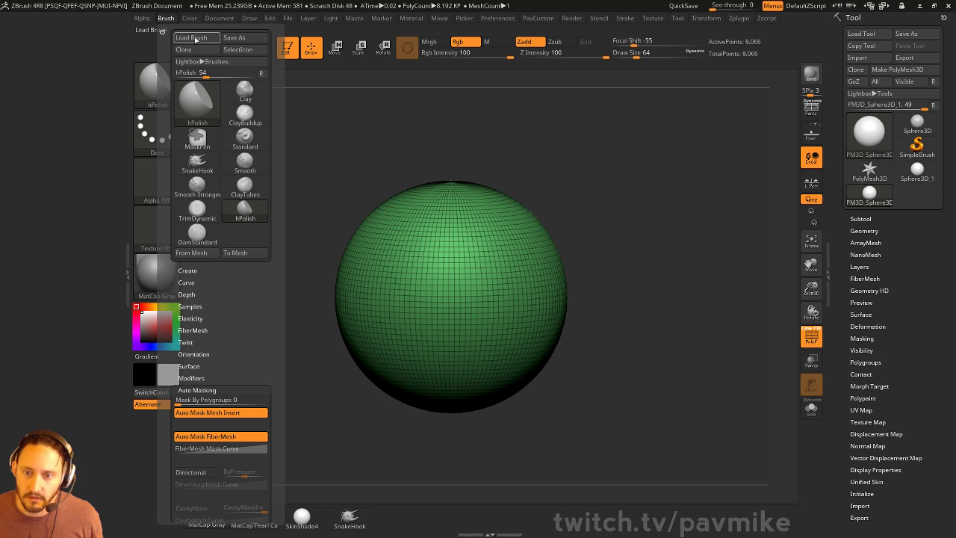
{"action": "left_click", "coordinate": [236, 37]}
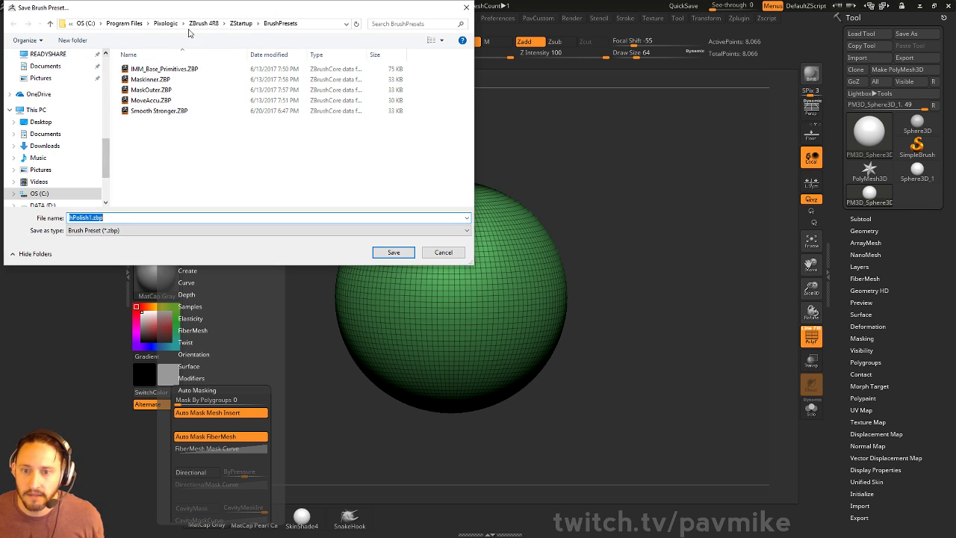
{"action": "left_click", "coordinate": [205, 25]}
{"action": "double_click", "coordinate": [181, 155]}
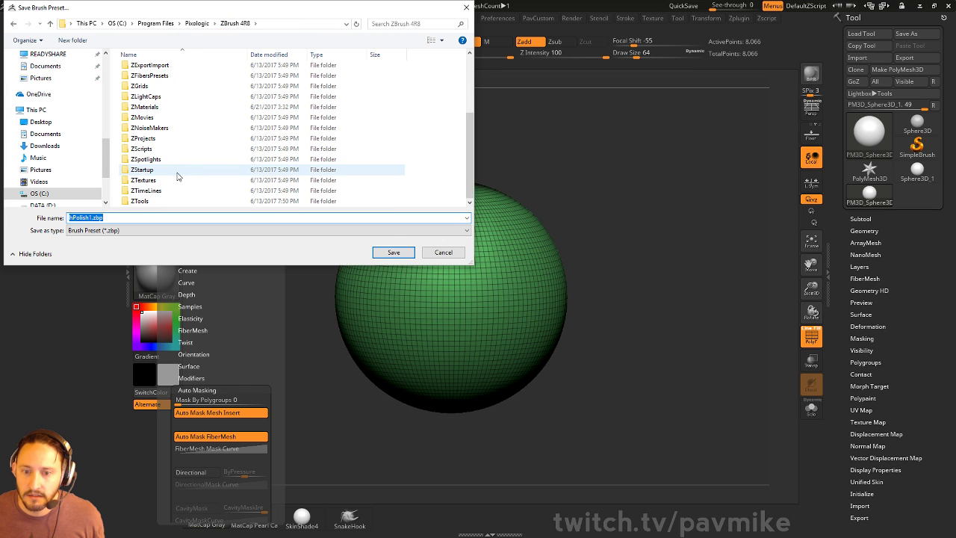
{"action": "scroll", "coordinate": [175, 160], "scroll_direction": "down", "scroll_amount": 1}
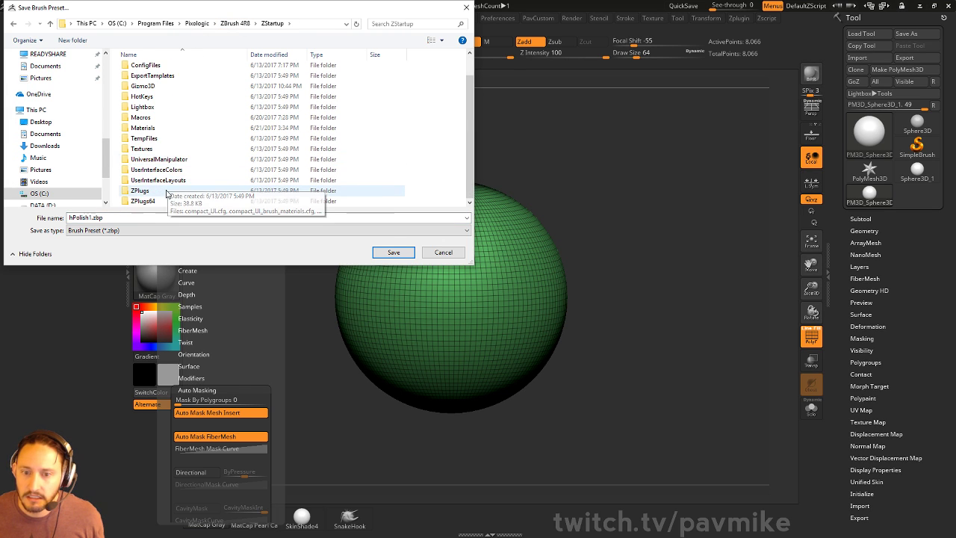
- Browse the brush preset files in the ZData BrushPresets folder and close the save dialog without saving
{"action": "left_click", "coordinate": [234, 23]}
{"action": "double_click", "coordinate": [181, 142]}
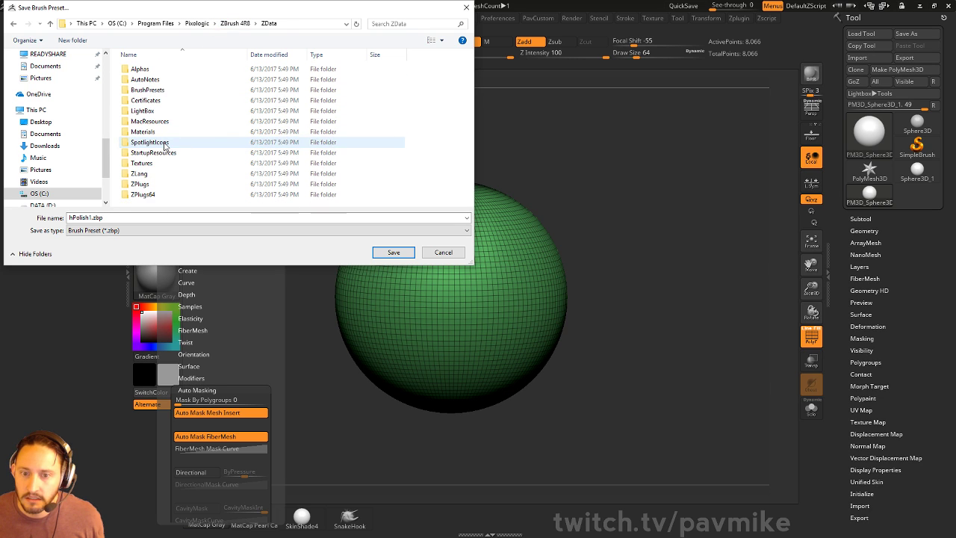
{"action": "double_click", "coordinate": [162, 91]}
{"action": "scroll", "coordinate": [179, 107], "scroll_direction": "down", "scroll_amount": 20}
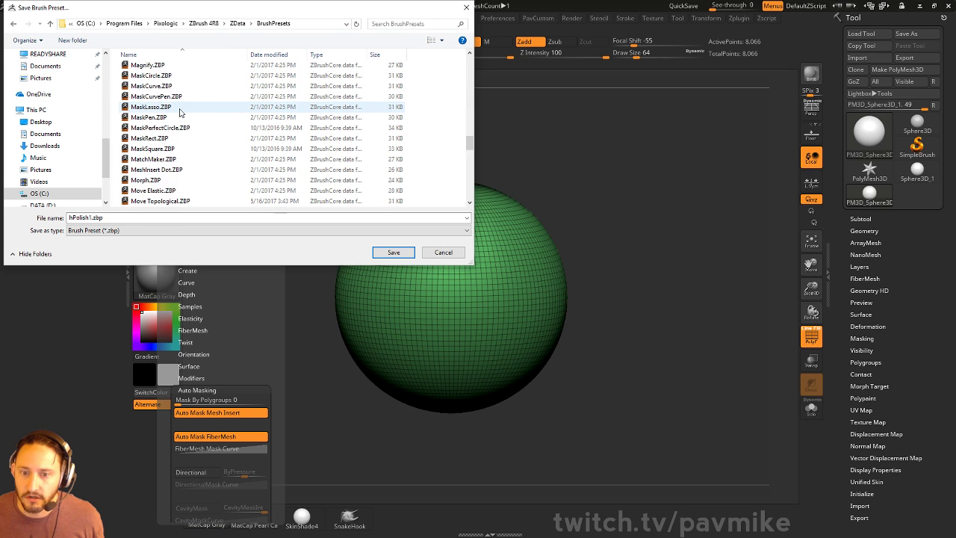
{"action": "scroll", "coordinate": [180, 112], "scroll_direction": "down", "scroll_amount": 8}
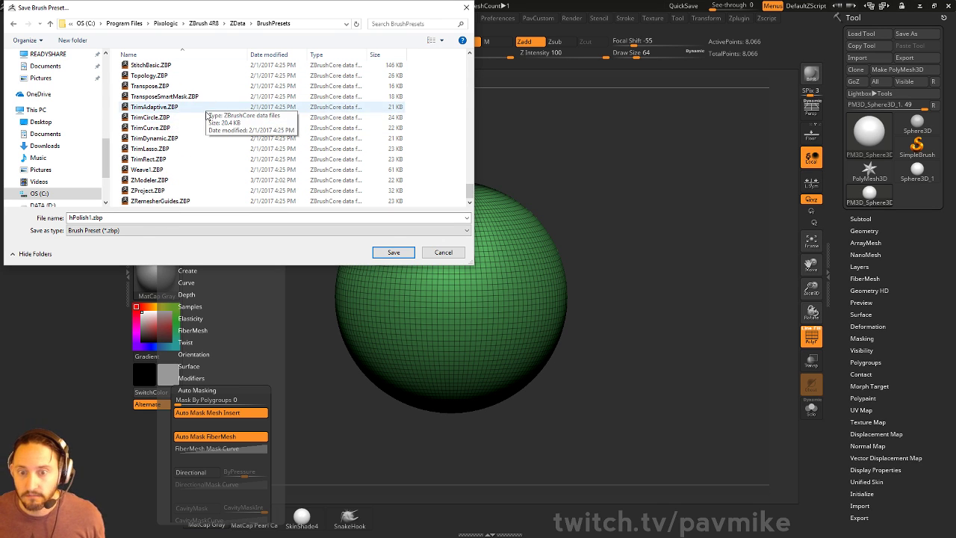
{"action": "scroll", "coordinate": [181, 171], "scroll_direction": "up", "scroll_amount": 15}
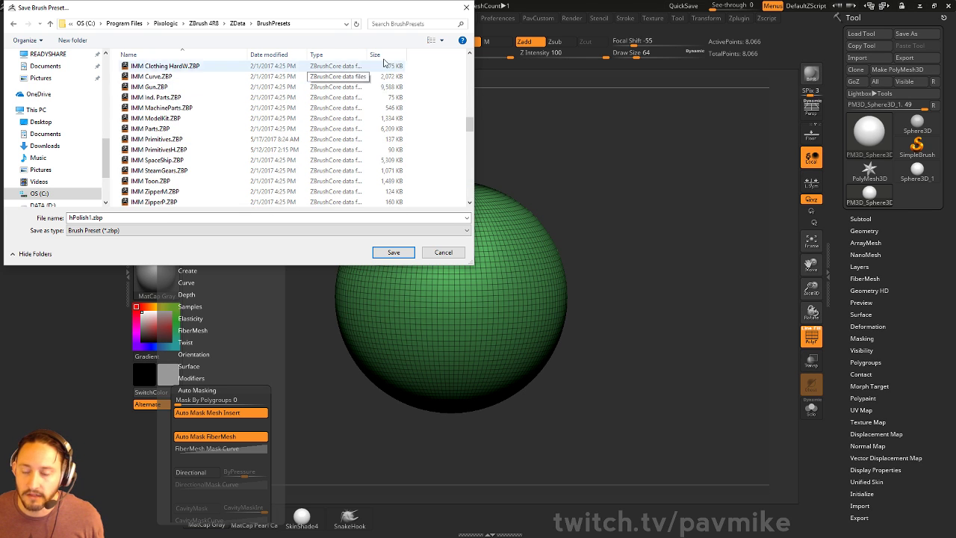
{"action": "left_click", "coordinate": [465, 8]}
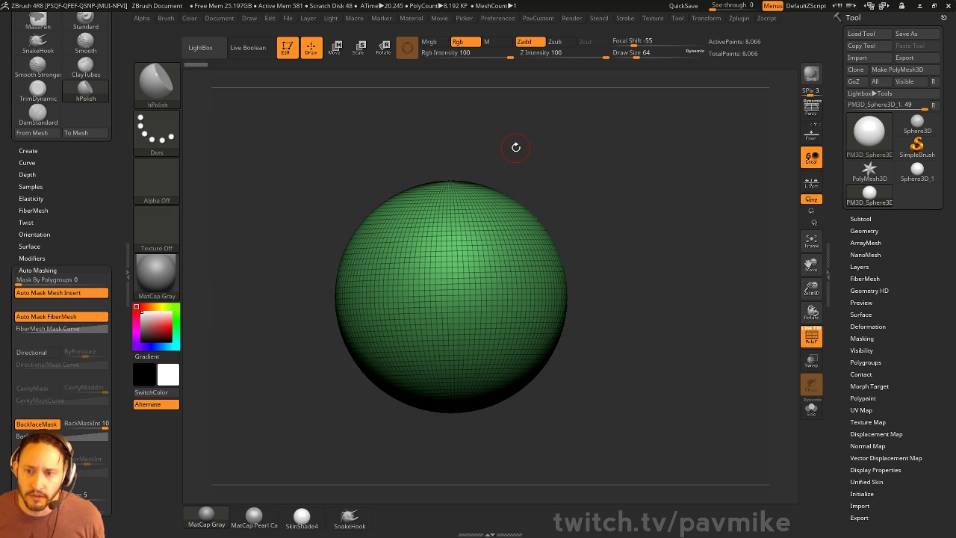
{"action": "left_click_drag", "start_coordinate": [488, 117], "coordinate": [478, 132]}
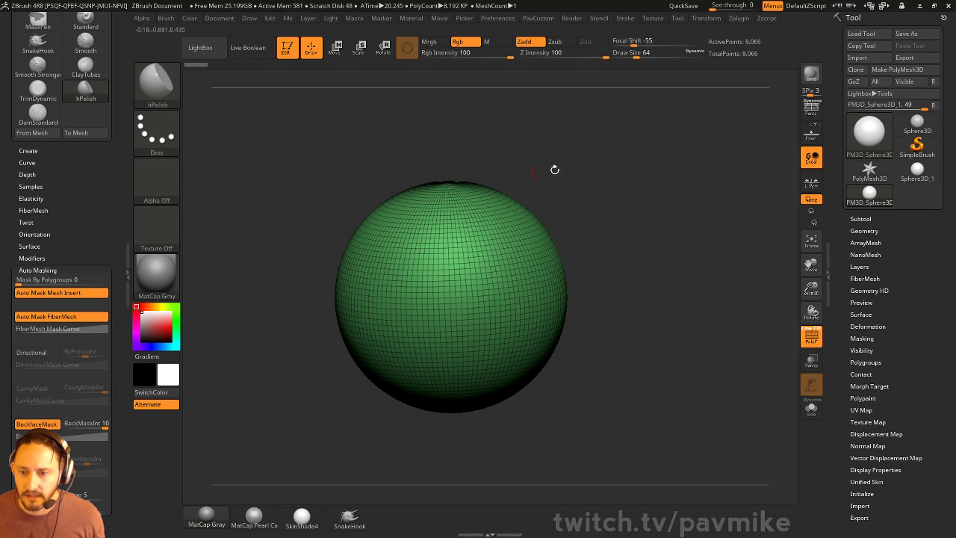
{"action": "left_click", "coordinate": [354, 18]}
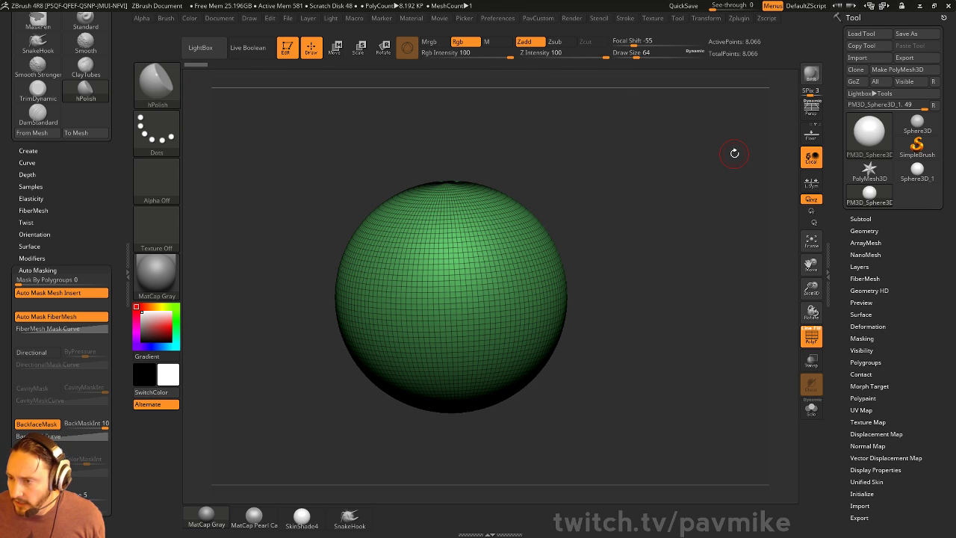
{"action": "left_click", "coordinate": [356, 20]}
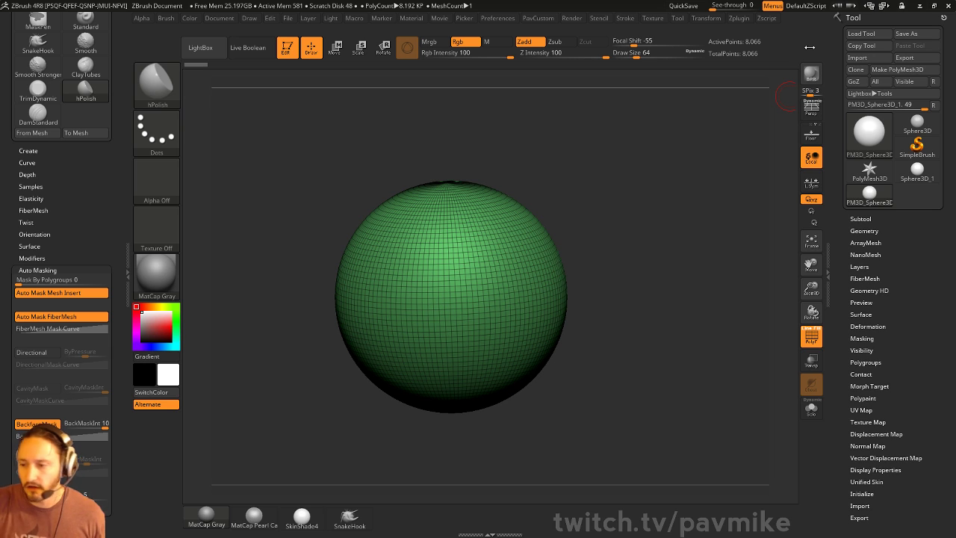
{"action": "left_click_drag", "start_coordinate": [609, 129], "coordinate": [589, 157]}
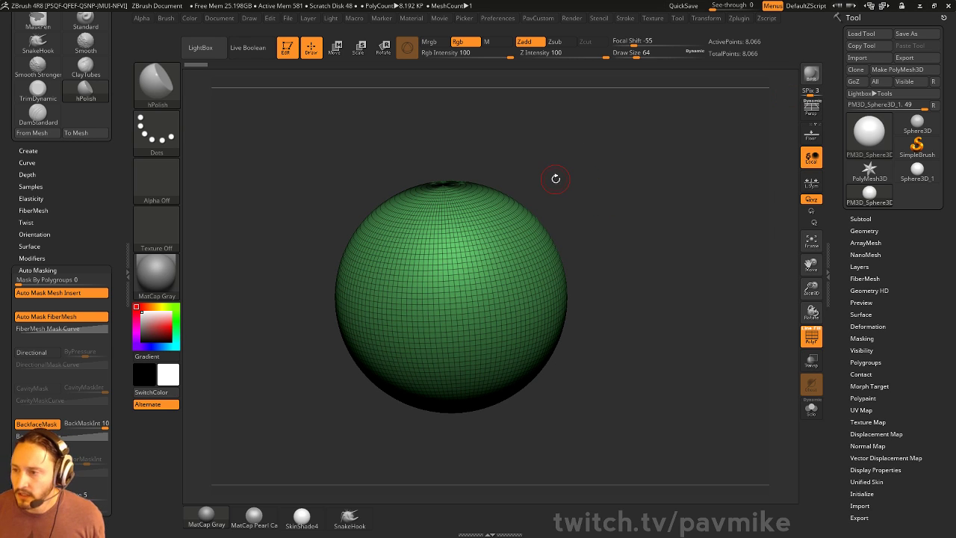
{"action": "left_click_drag", "start_coordinate": [685, 170], "coordinate": [651, 216]}
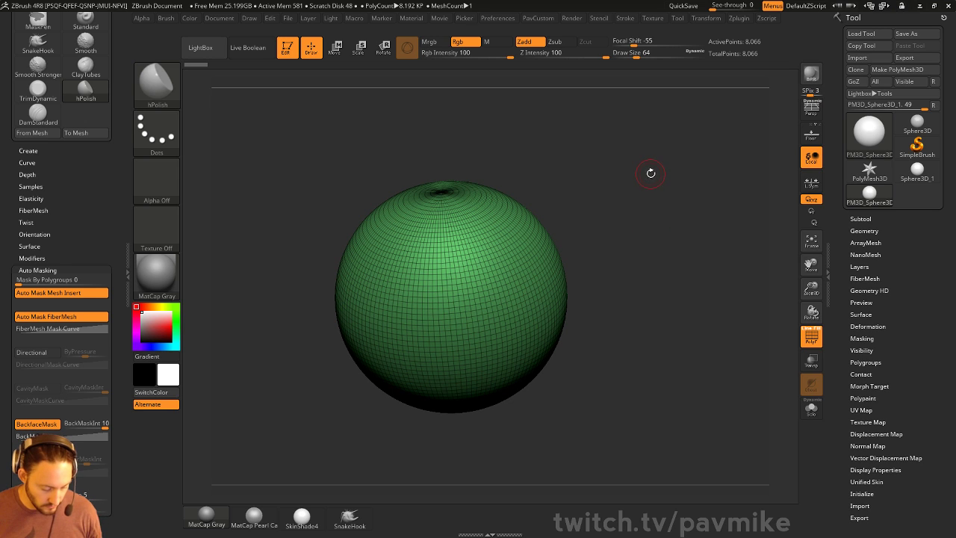
- Look through the full list of sculpting brushes and filter it to those starting with I
{"action": "key", "text": "b"}
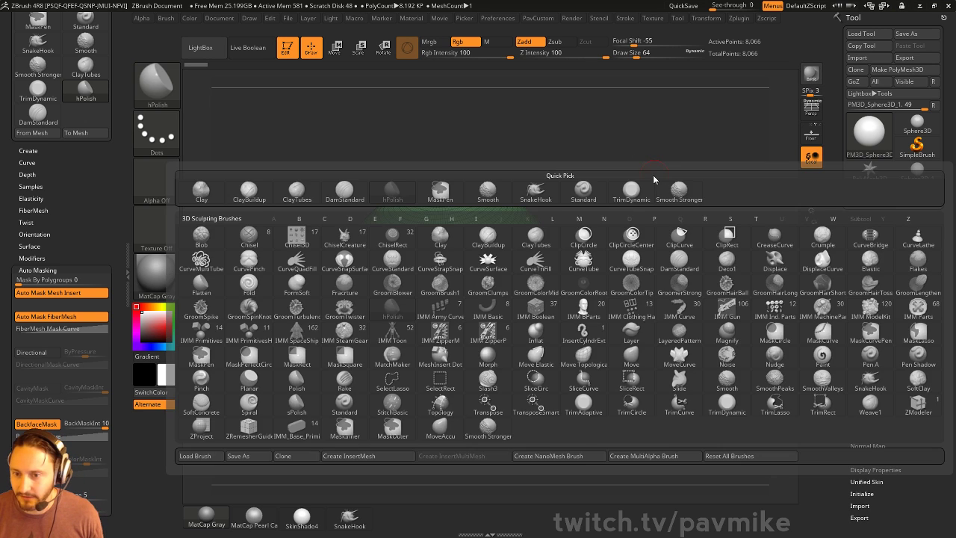
{"action": "left_click_drag", "start_coordinate": [680, 168], "coordinate": [691, 187], "text": "alt"}
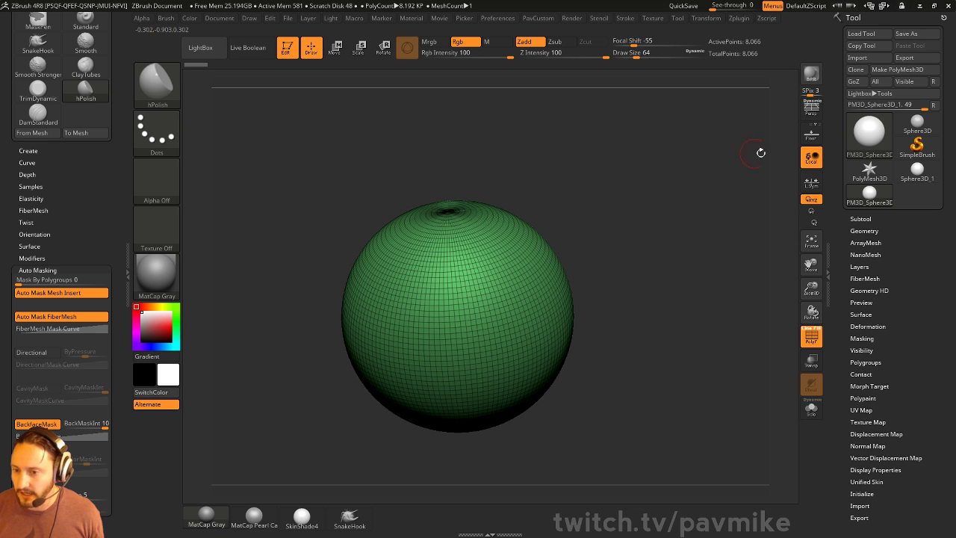
{"action": "key", "text": "b"}
{"action": "key", "text": "i"}
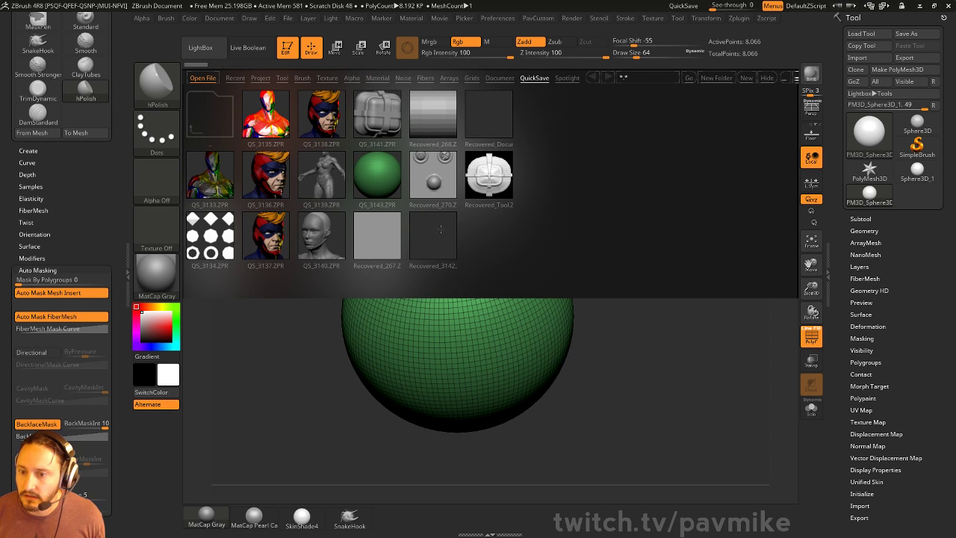
- Open the Recovered_3142 QuickSave project without saving the current one, and redraw its model with the DragRect stroke in Edit mode
{"action": "double_click", "coordinate": [435, 239]}
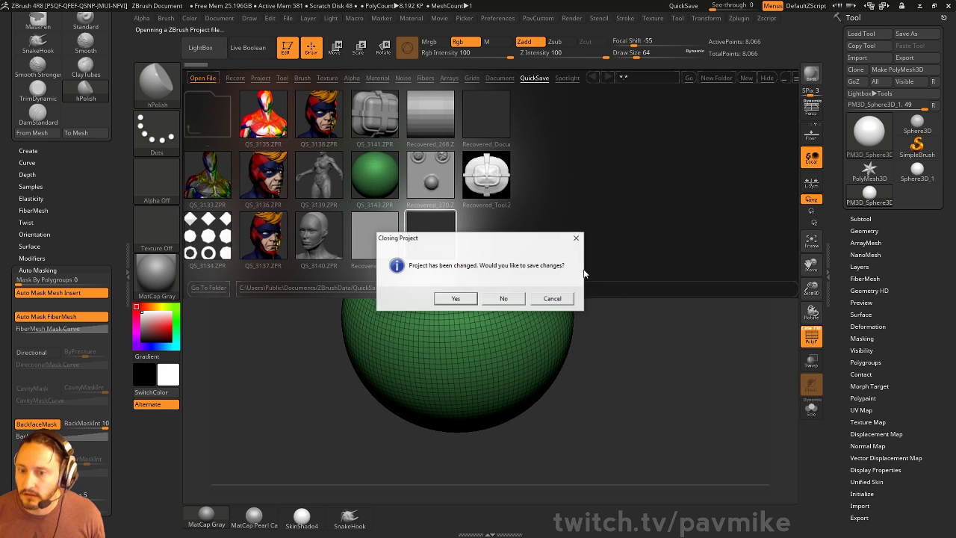
{"action": "left_click", "coordinate": [517, 299]}
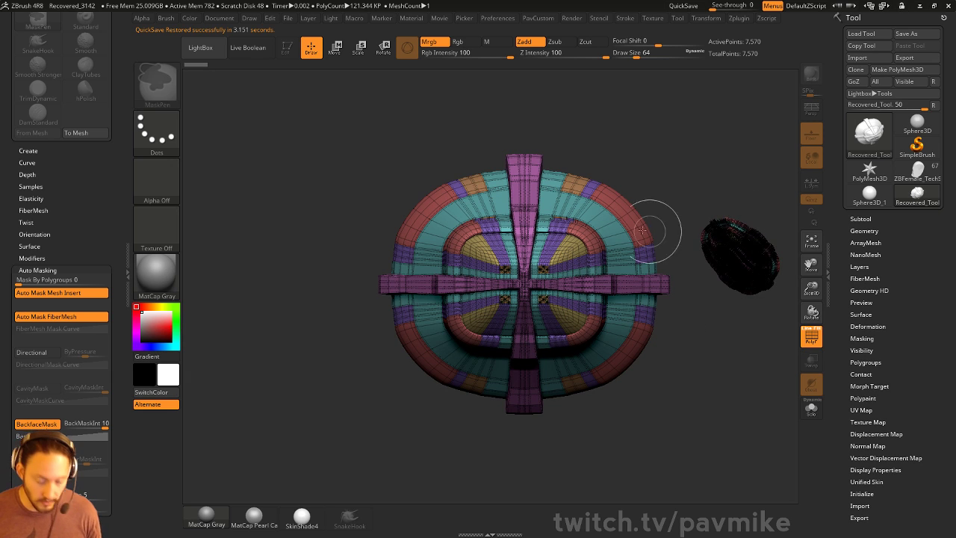
{"action": "left_click", "coordinate": [156, 133]}
{"action": "left_click", "coordinate": [158, 133]}
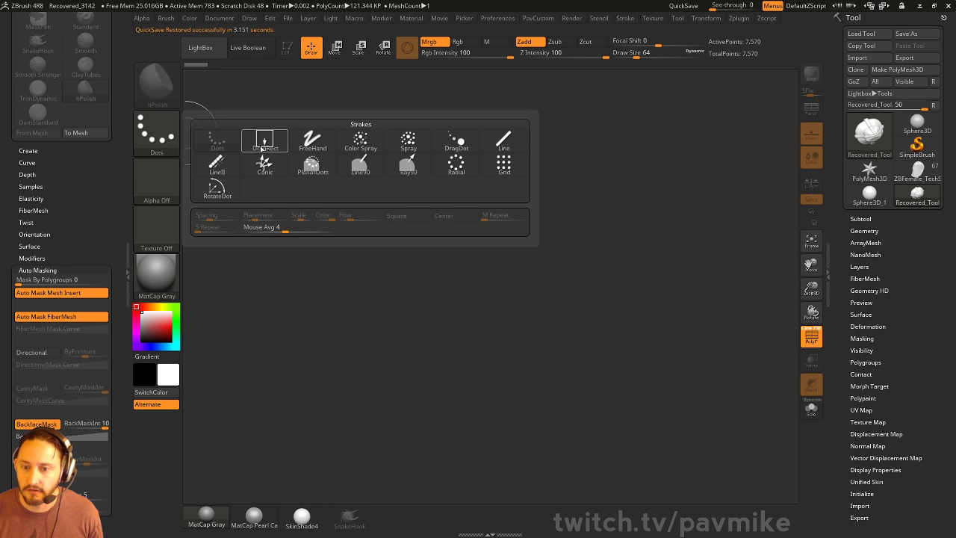
{"action": "left_click", "coordinate": [264, 140]}
{"action": "left_click_drag", "start_coordinate": [485, 310], "coordinate": [508, 403]}
{"action": "left_click", "coordinate": [287, 47]}
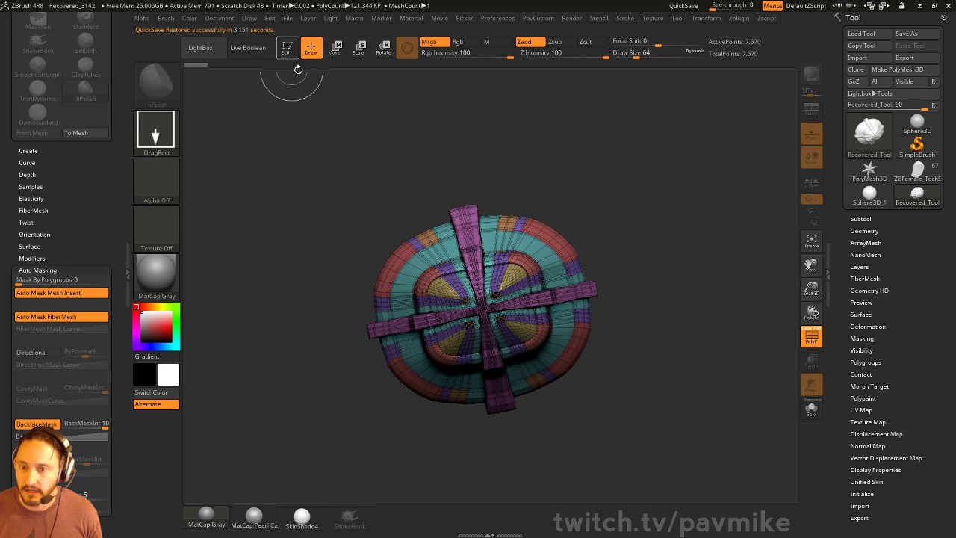
{"action": "left_click_drag", "start_coordinate": [321, 119], "coordinate": [633, 183]}
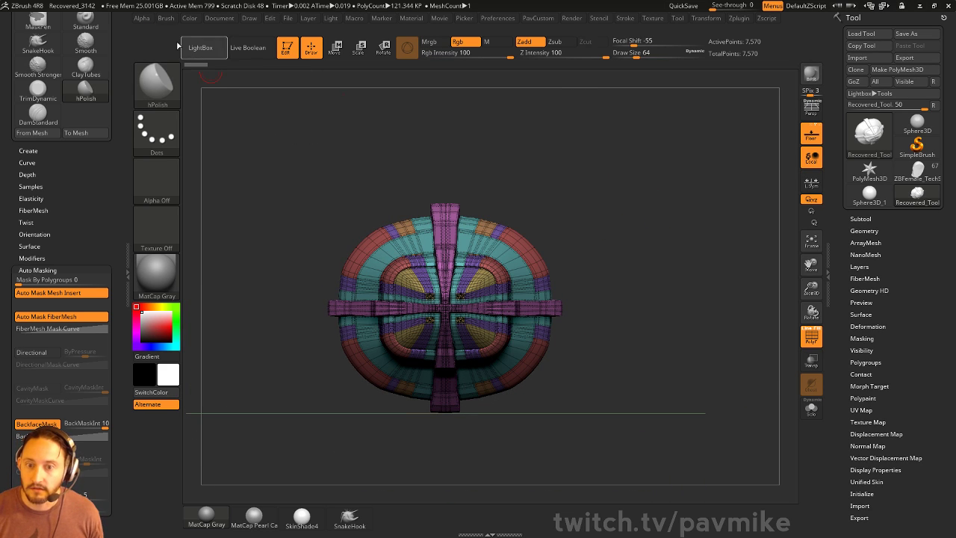
- Create a new InsertMesh brush from the active recovered mesh
{"action": "left_click", "coordinate": [165, 18]}
{"action": "left_click", "coordinate": [162, 32]}
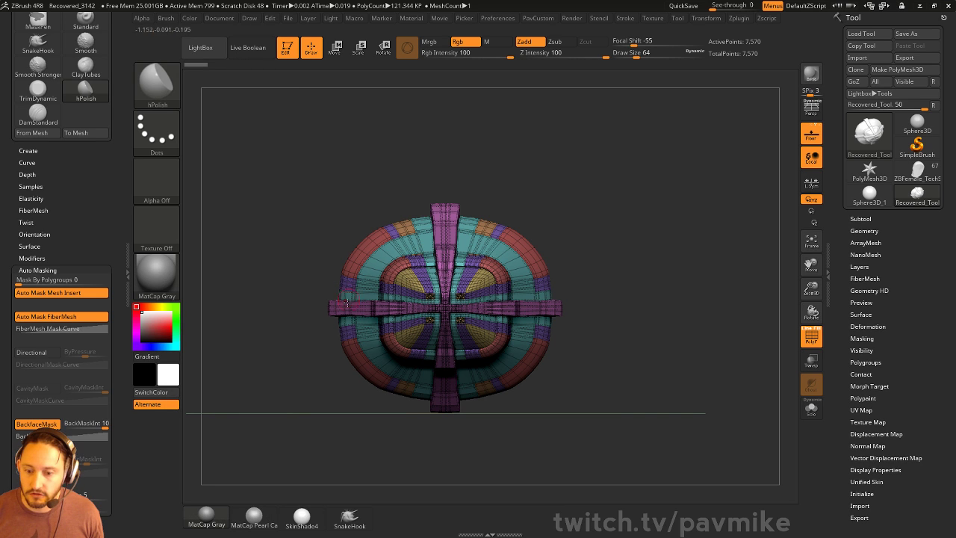
{"action": "key", "text": "b"}
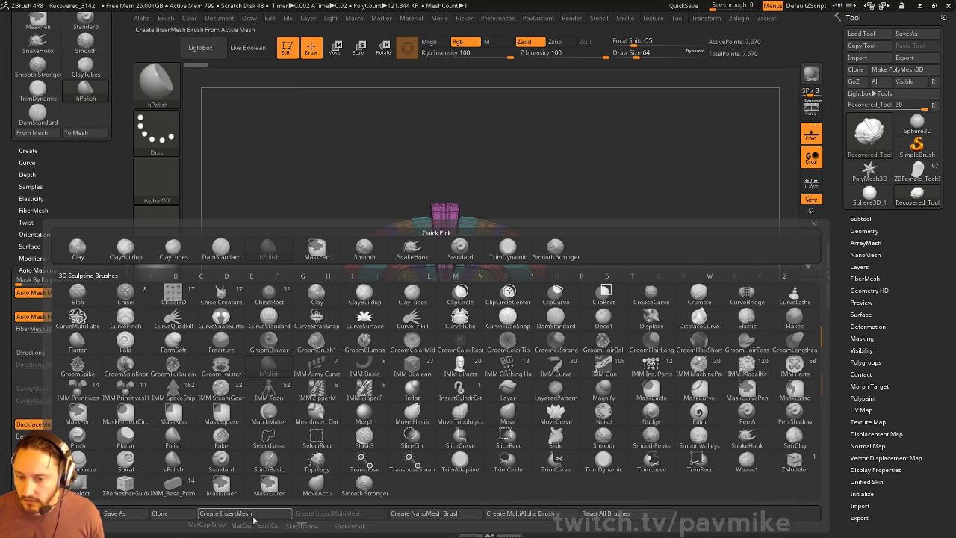
{"action": "left_click", "coordinate": [225, 513]}
{"action": "left_click", "coordinate": [424, 183]}
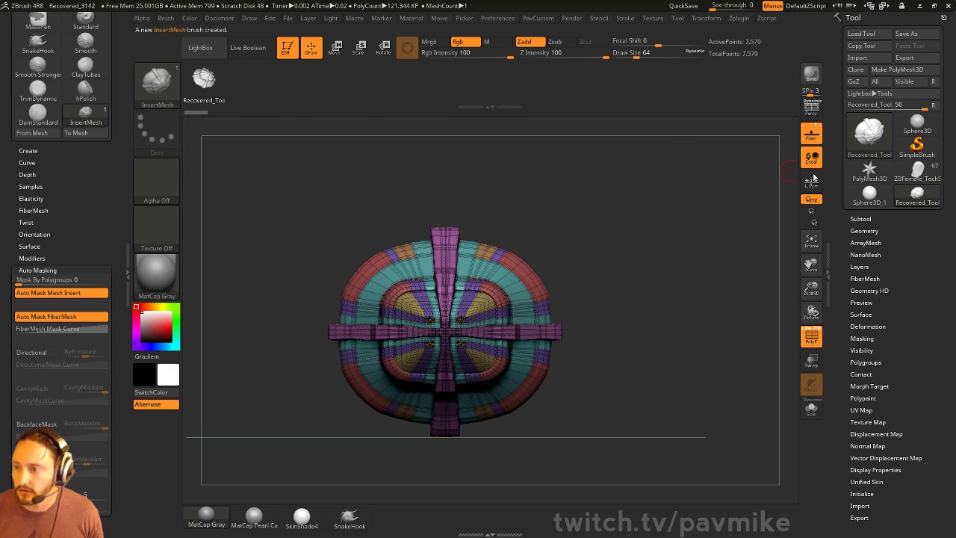
- Switch to the Sphere3D tool and convert it to a PolyMesh3D
{"action": "left_click", "coordinate": [917, 124]}
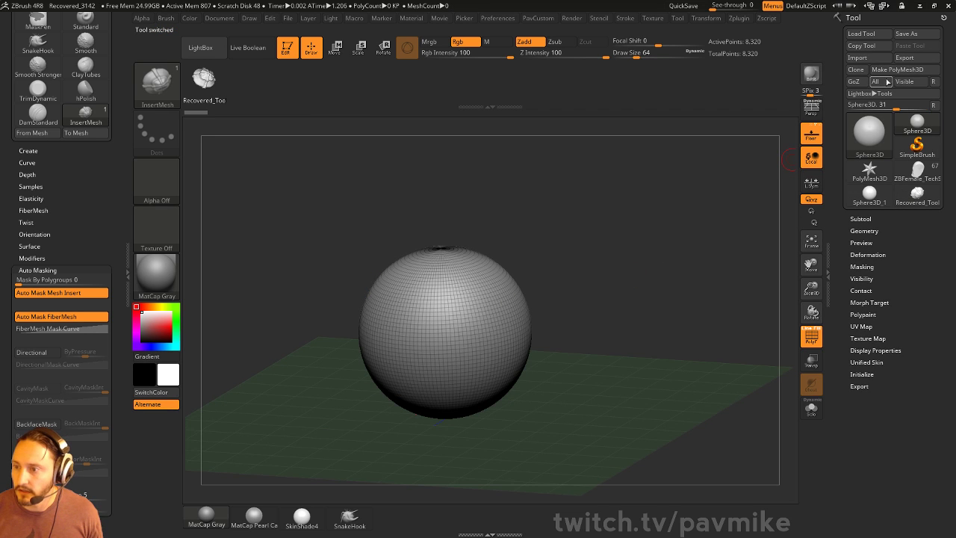
{"action": "left_click", "coordinate": [896, 69]}
{"action": "left_click_drag", "start_coordinate": [496, 272], "coordinate": [529, 279]}
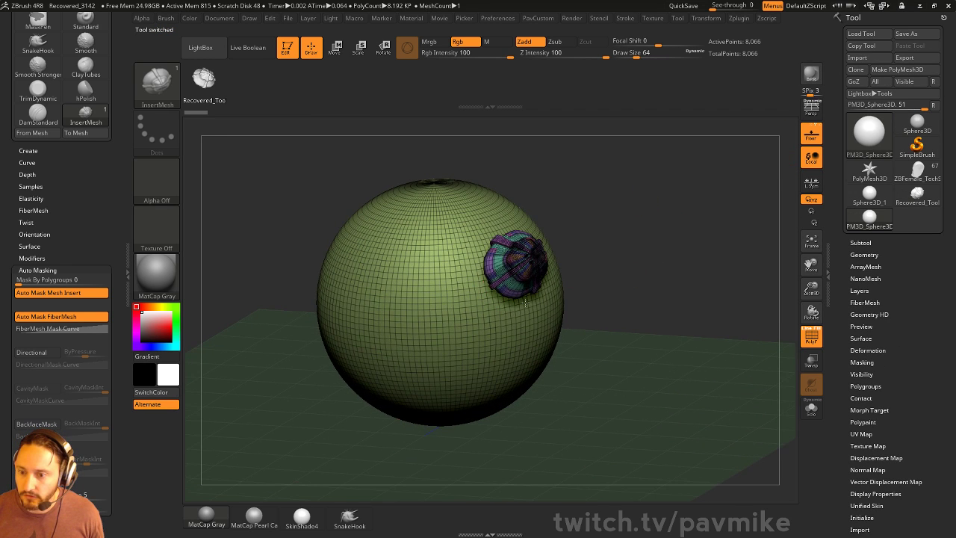
{"action": "left_click_drag", "start_coordinate": [616, 266], "coordinate": [706, 261]}
{"action": "key", "text": "ctrl+z"}
{"action": "key", "text": "shift"}
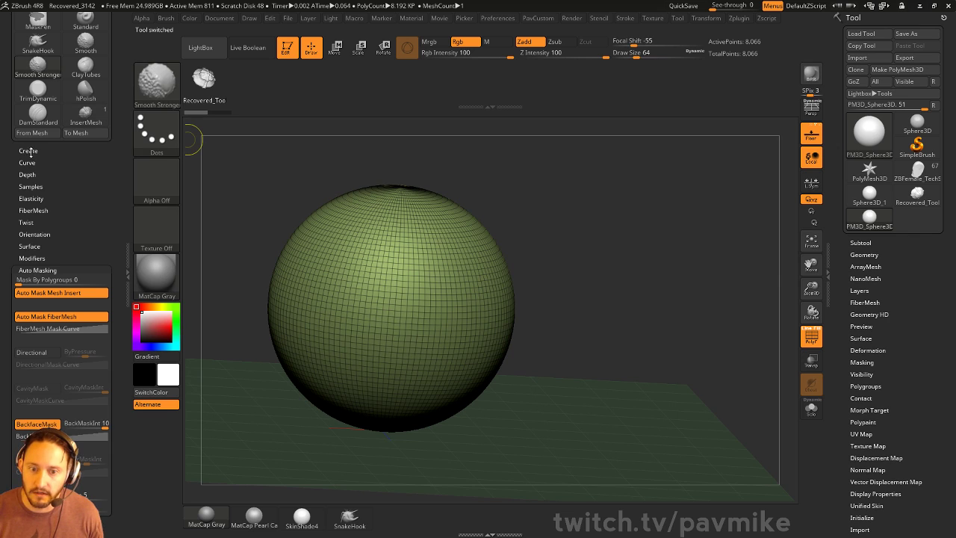
- Set the InsertMesh brush's Imbed depth to 0 and insert the custom mesh onto the side of the sphere
{"action": "left_click", "coordinate": [28, 175]}
{"action": "left_click", "coordinate": [89, 184]}
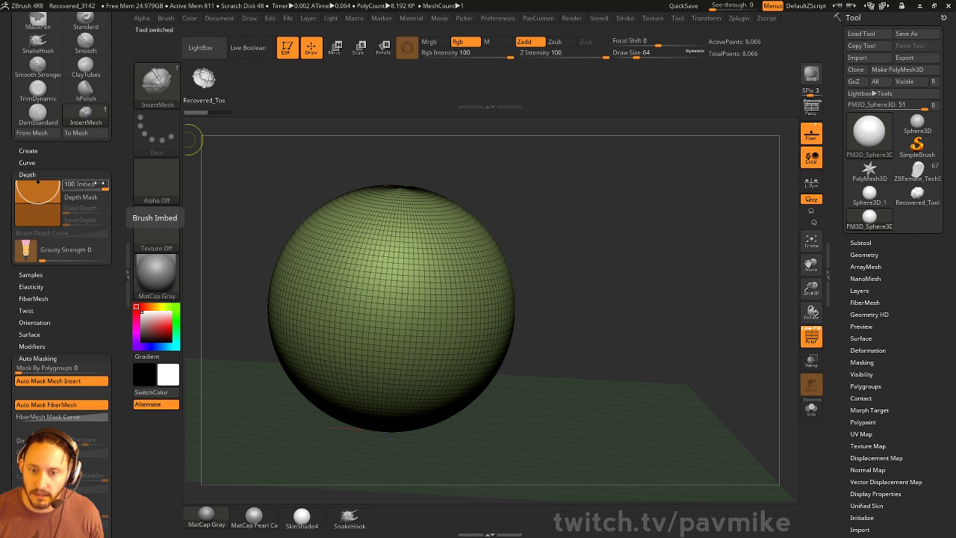
{"action": "type", "text": "16"}
{"action": "key", "text": "Return"}
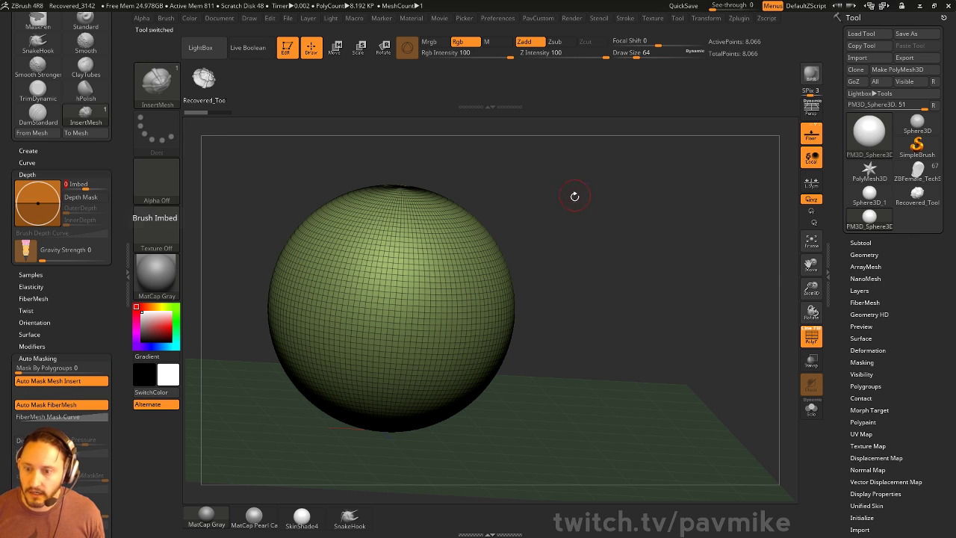
{"action": "left_click_drag", "start_coordinate": [572, 196], "coordinate": [520, 294]}
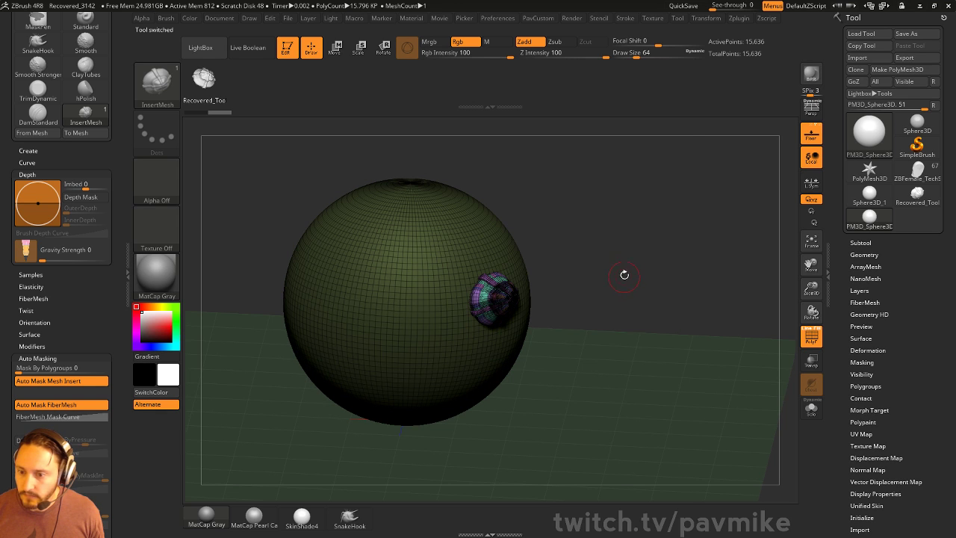
- Split the unmasked inserted mesh into its own subtool and merge it back into the sphere
{"action": "key", "text": "space"}
{"action": "left_click", "coordinate": [621, 305]}
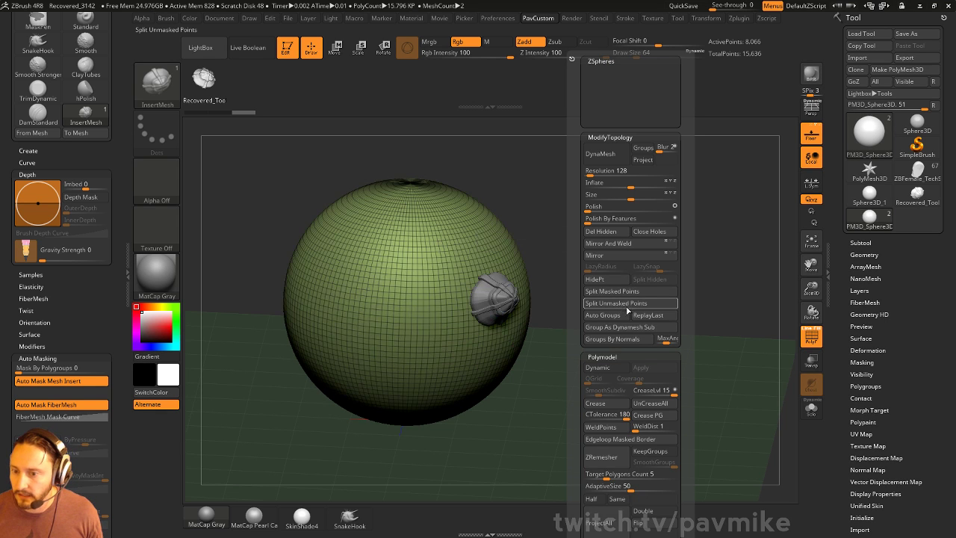
{"action": "left_click", "coordinate": [860, 245]}
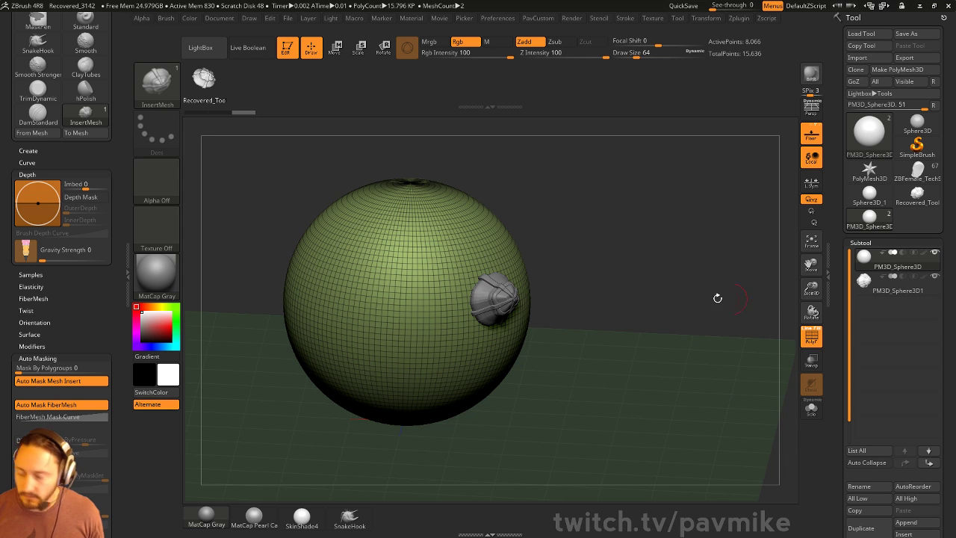
{"action": "key", "text": "ctrl+e"}
{"action": "left_click", "coordinate": [661, 323]}
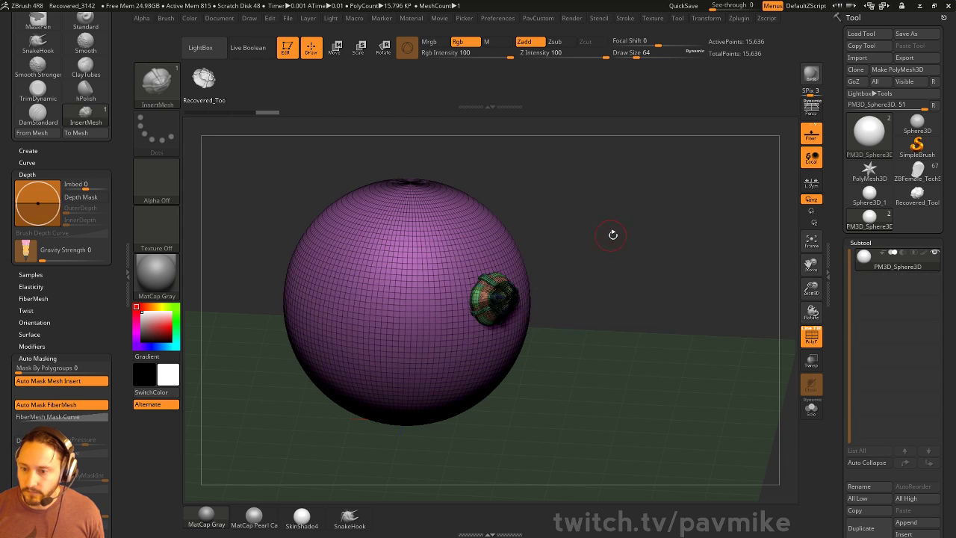
- Isolate the sphere's polygroup, mask the whole sphere, and show the inserted mesh again
{"action": "left_click", "coordinate": [508, 297], "text": "ctrl+shift"}
{"action": "left_click", "coordinate": [524, 235], "text": "ctrl+shift"}
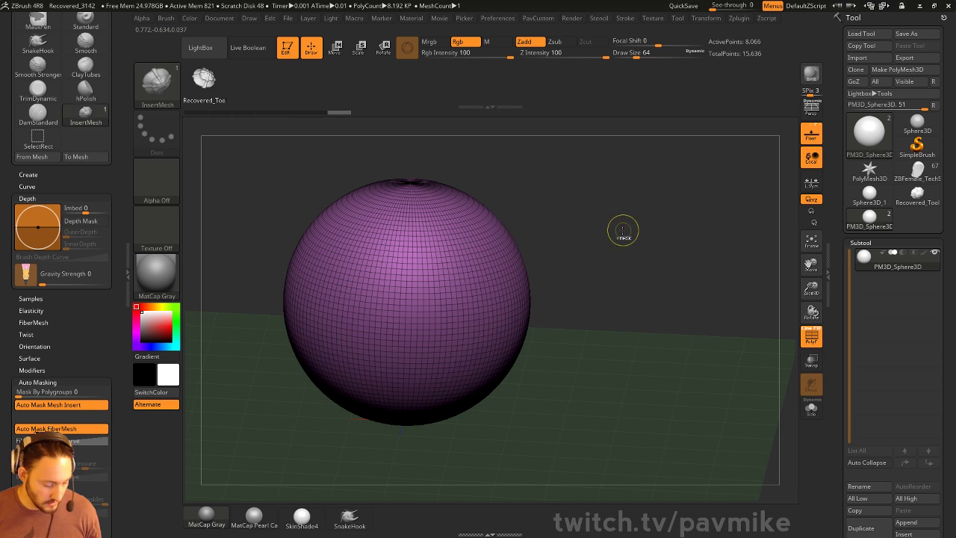
{"action": "left_click", "coordinate": [629, 233], "text": "ctrl"}
{"action": "left_click", "coordinate": [632, 229], "text": "ctrl+shift"}
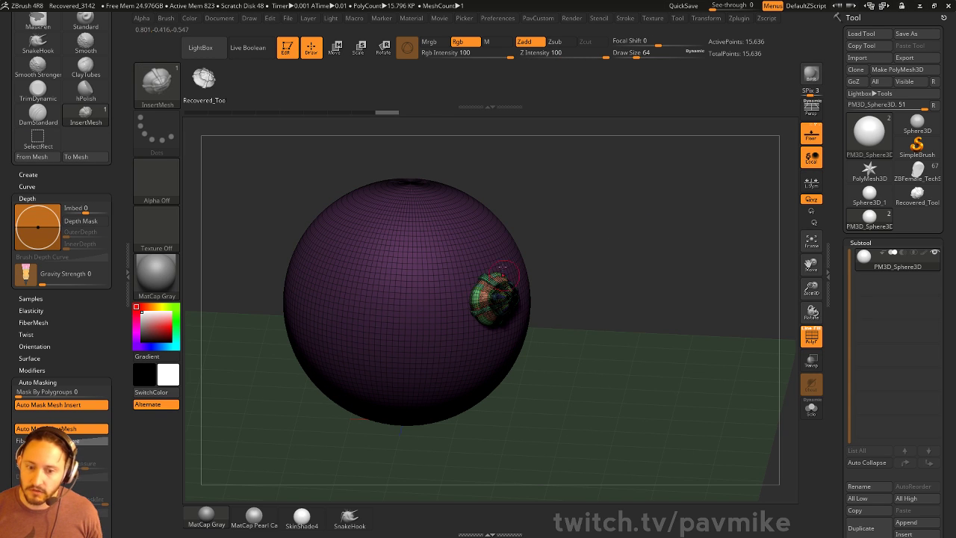
- Use Split Unmasked Points to separate the inserted mesh from the masked sphere
{"action": "left_click_drag", "start_coordinate": [118, 321], "coordinate": [57, 251]}
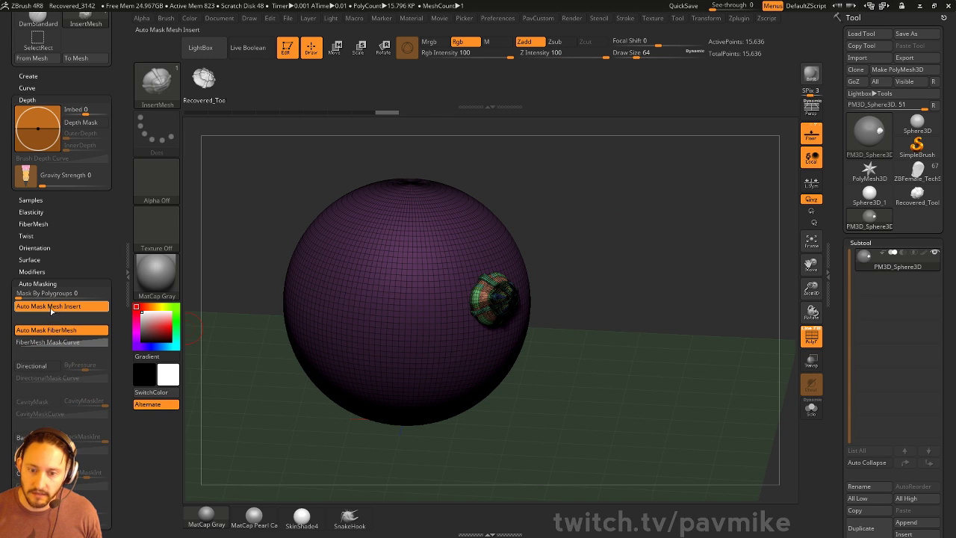
{"action": "left_click_drag", "start_coordinate": [556, 276], "coordinate": [566, 254]}
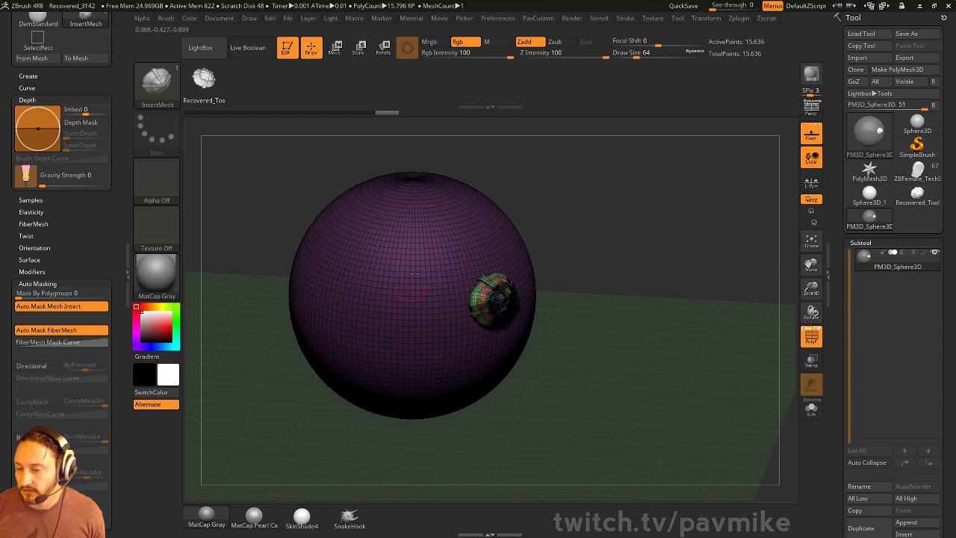
{"action": "key", "text": "space"}
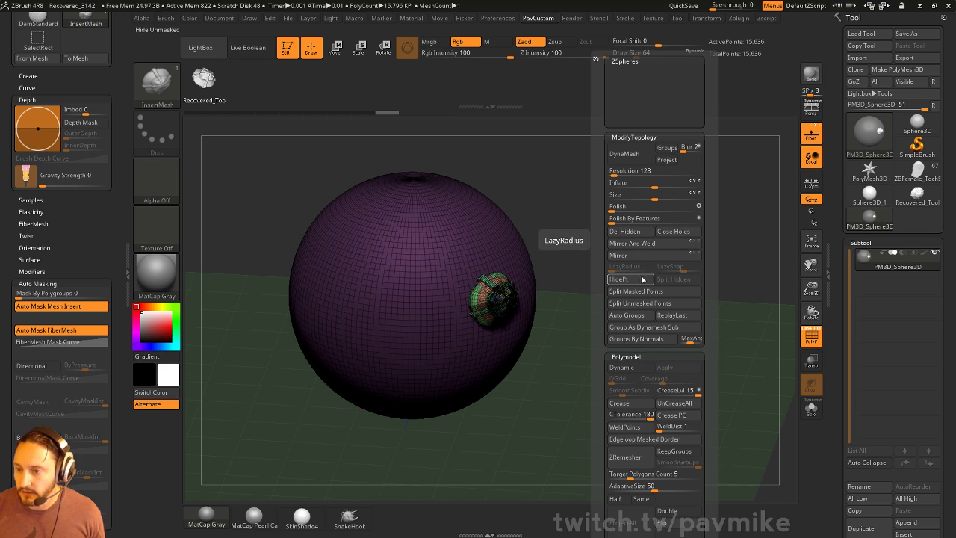
{"action": "left_click", "coordinate": [644, 303]}
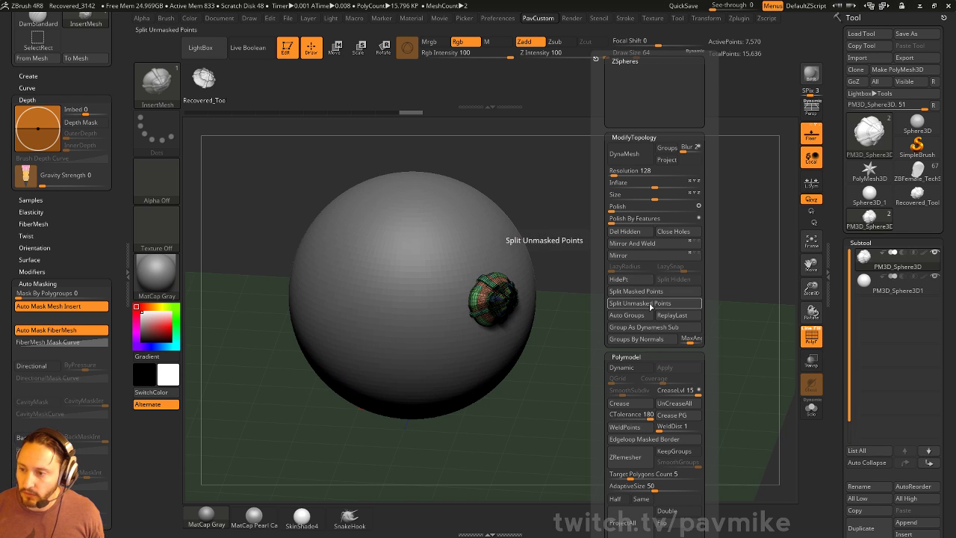
- Move the PM3D_Sphere3D1 sphere to the top of the subtool list and mark it as the Boolean Start
{"action": "mouse_move", "coordinate": [891, 246]}
{"action": "left_click", "coordinate": [895, 288]}
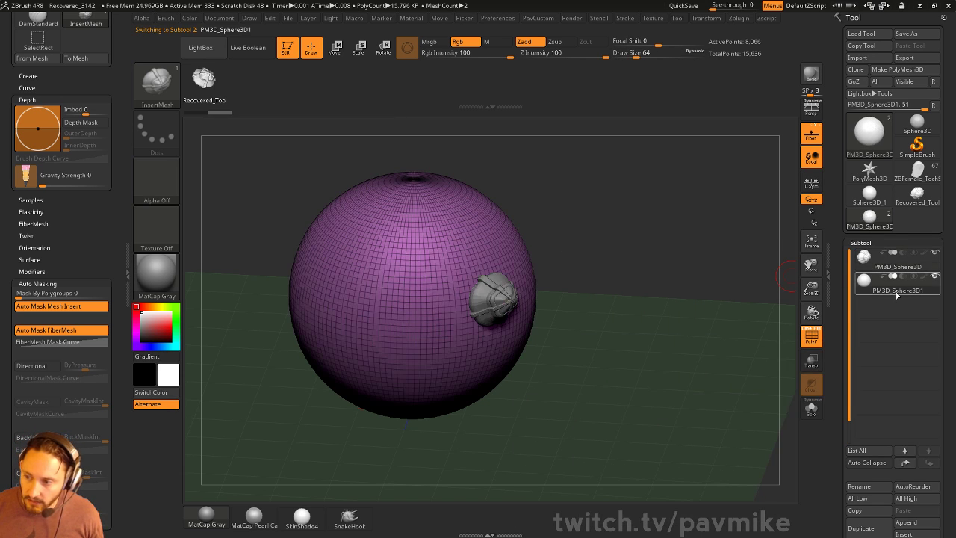
{"action": "left_click", "coordinate": [904, 463]}
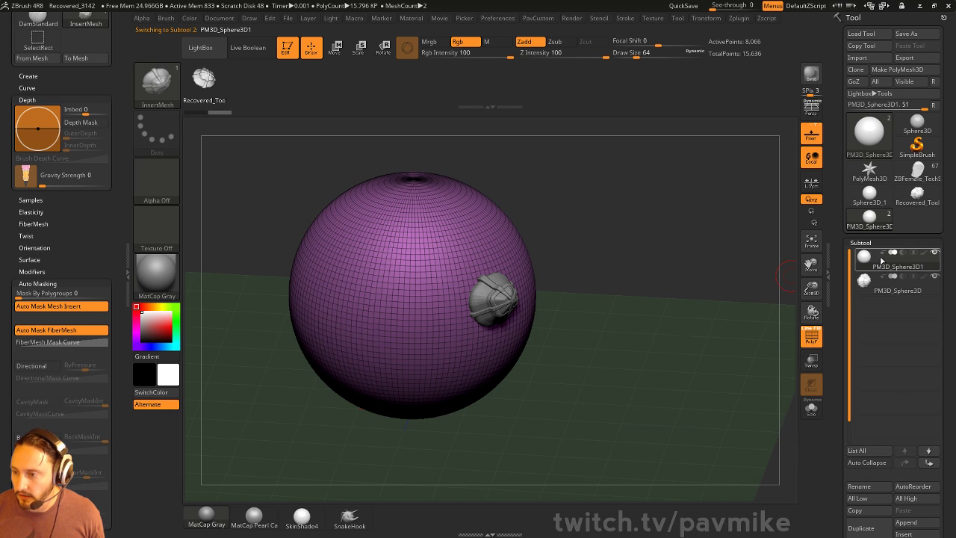
{"action": "left_click_drag", "start_coordinate": [637, 275], "coordinate": [663, 284], "text": "alt"}
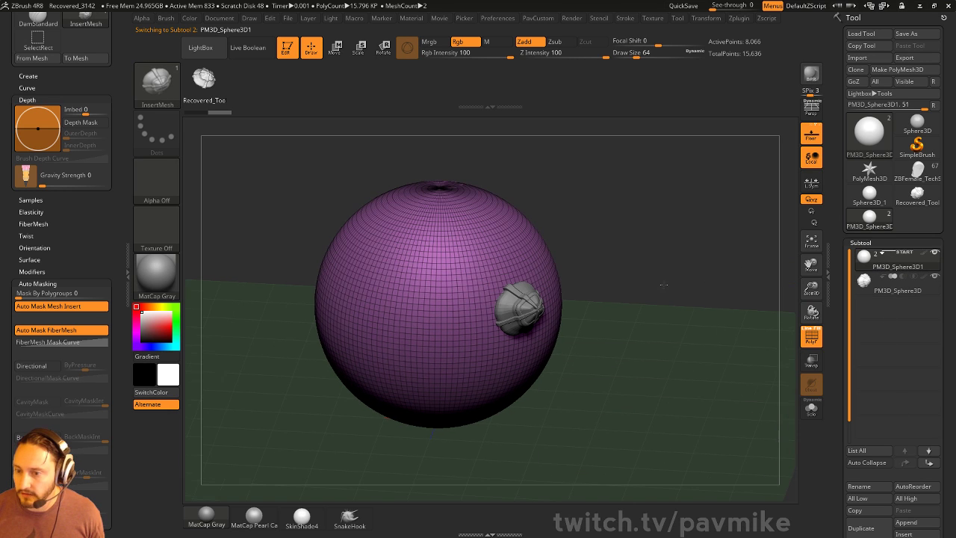
{"action": "left_click_drag", "start_coordinate": [426, 267], "coordinate": [463, 276]}
{"action": "left_click_drag", "start_coordinate": [636, 308], "coordinate": [663, 269]}
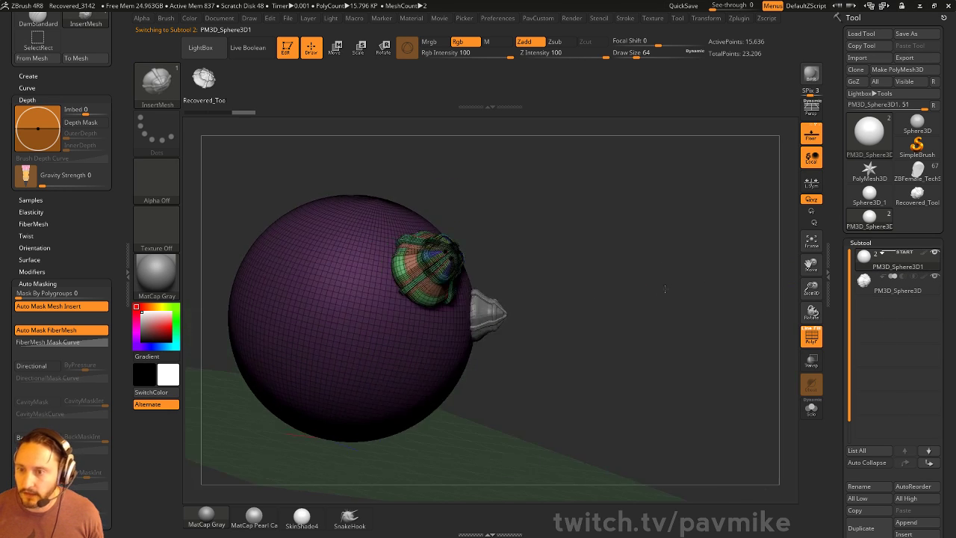
{"action": "key", "text": "ctrl+z"}
- Insert a second copy of the custom mesh onto the sphere's front and split it off with Split Unmasked Points
{"action": "left_click_drag", "start_coordinate": [418, 277], "coordinate": [454, 286]}
{"action": "mouse_move", "coordinate": [614, 290]}
{"action": "left_mouse_down"}
{"action": "mouse_move", "coordinate": [635, 316]}
{"action": "mouse_move", "coordinate": [625, 299]}
{"action": "left_mouse_up"}
{"action": "key", "text": "space"}
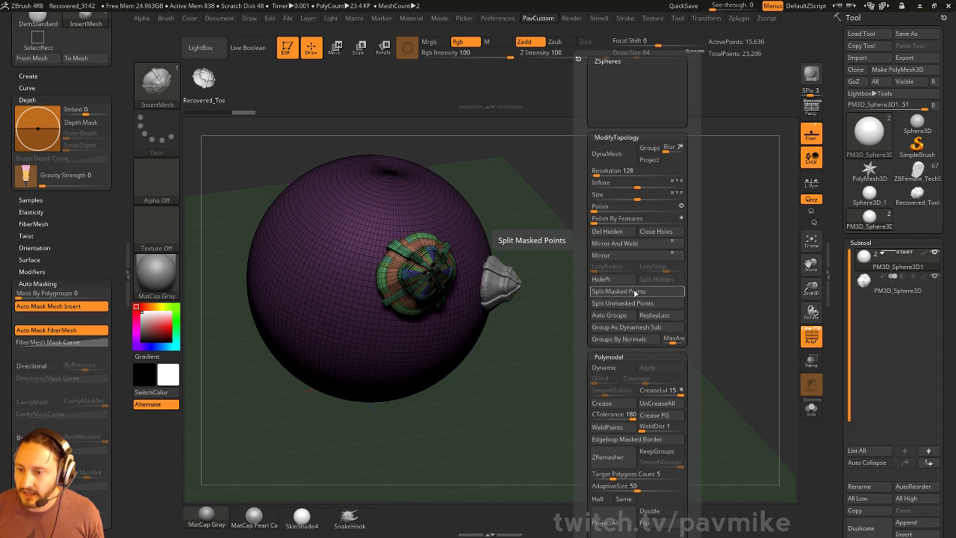
{"action": "left_click", "coordinate": [623, 304]}
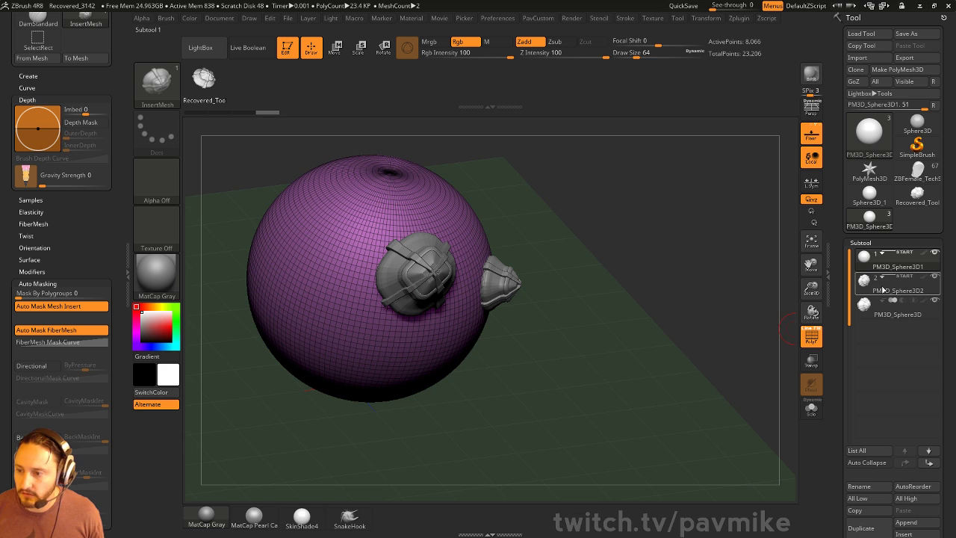
- Set both inserted mesh subtools to subtraction, turn on Live Boolean, and turn off PolyFrame display
{"action": "left_click_drag", "start_coordinate": [773, 334], "coordinate": [712, 304]}
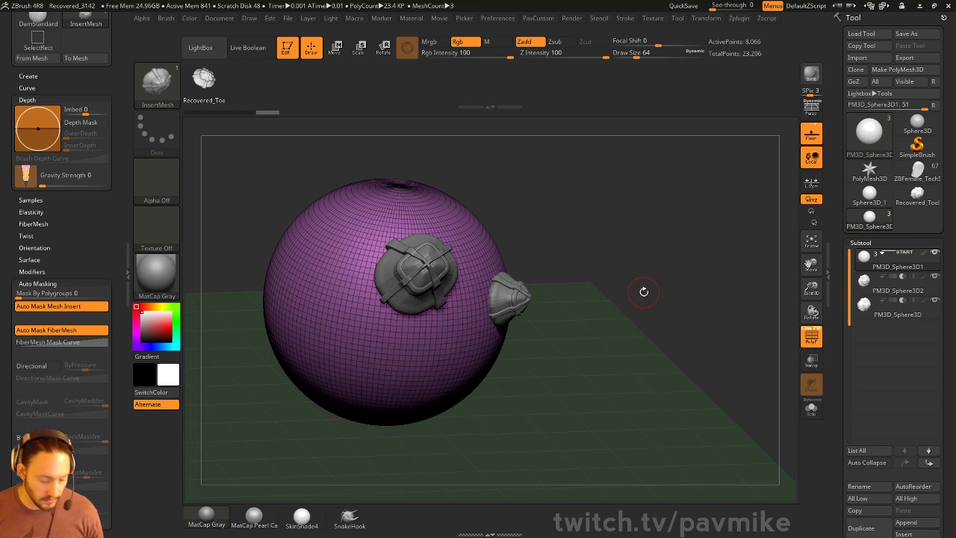
{"action": "key", "text": "ctrl+b"}
{"action": "left_click", "coordinate": [807, 345]}
{"action": "left_click_drag", "start_coordinate": [687, 279], "coordinate": [648, 279]}
- Select the PM3D_Sphere3D2 subtool, return to Draw mode, and merge it down with the subtractive subtool below it
{"action": "key", "text": "w"}
{"action": "mouse_move", "coordinate": [456, 235]}
{"action": "left_mouse_down"}
{"action": "mouse_move", "coordinate": [510, 240]}
{"action": "mouse_move", "coordinate": [456, 235]}
{"action": "left_mouse_up"}
{"action": "left_click", "coordinate": [889, 280]}
{"action": "left_click", "coordinate": [888, 279]}
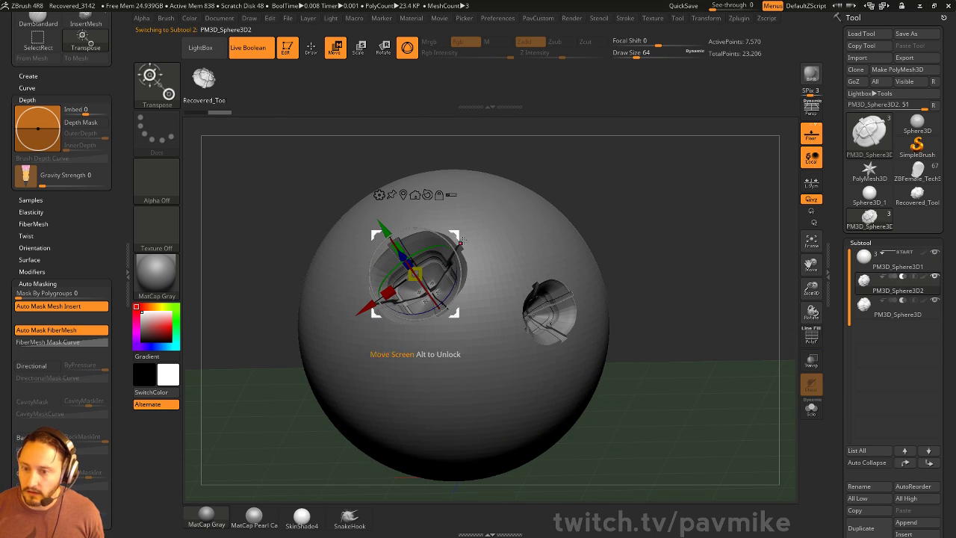
{"action": "key", "text": "q"}
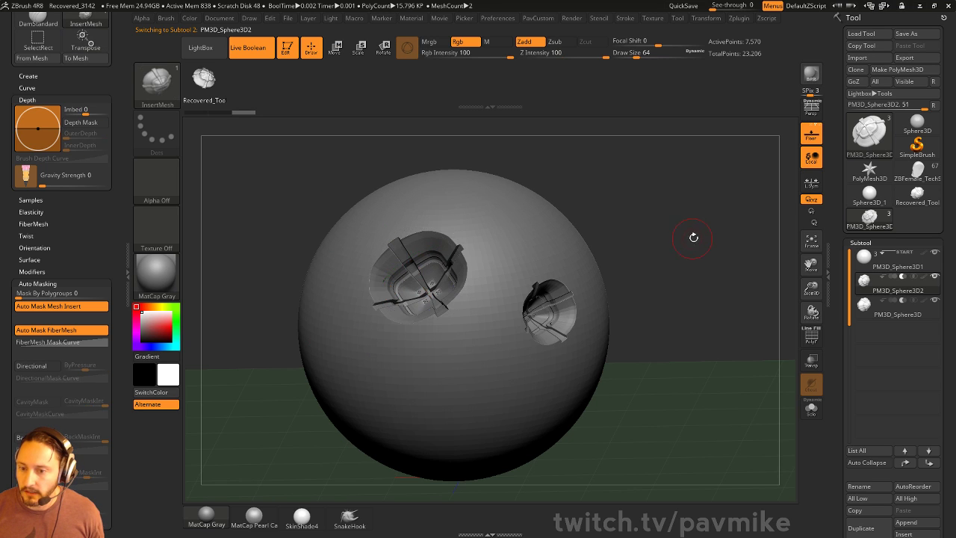
{"action": "mouse_move", "coordinate": [740, 246]}
{"action": "left_mouse_down"}
{"action": "mouse_move", "coordinate": [690, 250]}
{"action": "mouse_move", "coordinate": [702, 242]}
{"action": "left_mouse_up"}
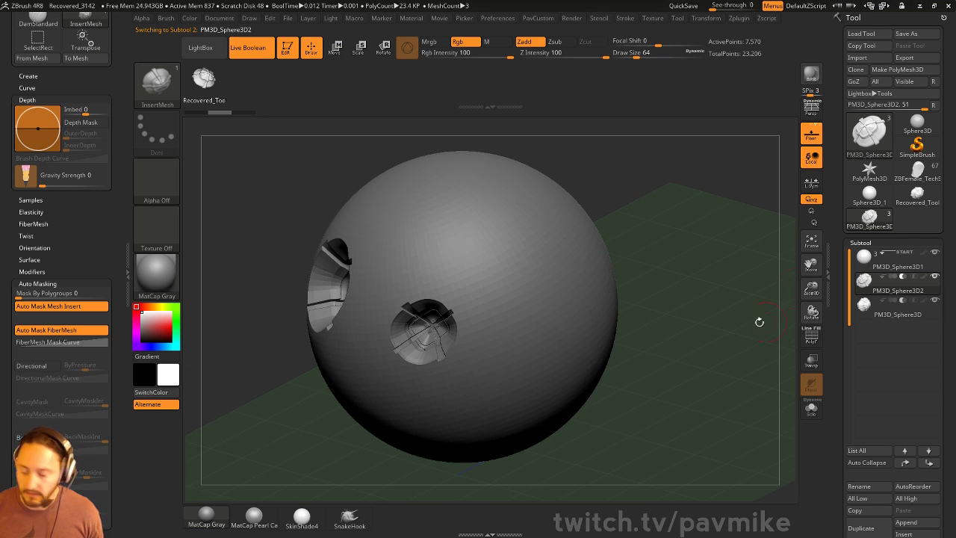
{"action": "key", "text": "ctrl+e"}
- Insert three more copies of the custom mesh into the subtractive subtool to carve additional recesses across the sphere
{"action": "left_click_drag", "start_coordinate": [699, 276], "coordinate": [735, 284]}
{"action": "left_click_drag", "start_coordinate": [645, 215], "coordinate": [620, 223]}
{"action": "left_click_drag", "start_coordinate": [481, 231], "coordinate": [509, 251]}
{"action": "left_click_drag", "start_coordinate": [695, 260], "coordinate": [642, 254]}
{"action": "left_click_drag", "start_coordinate": [566, 281], "coordinate": [593, 305]}
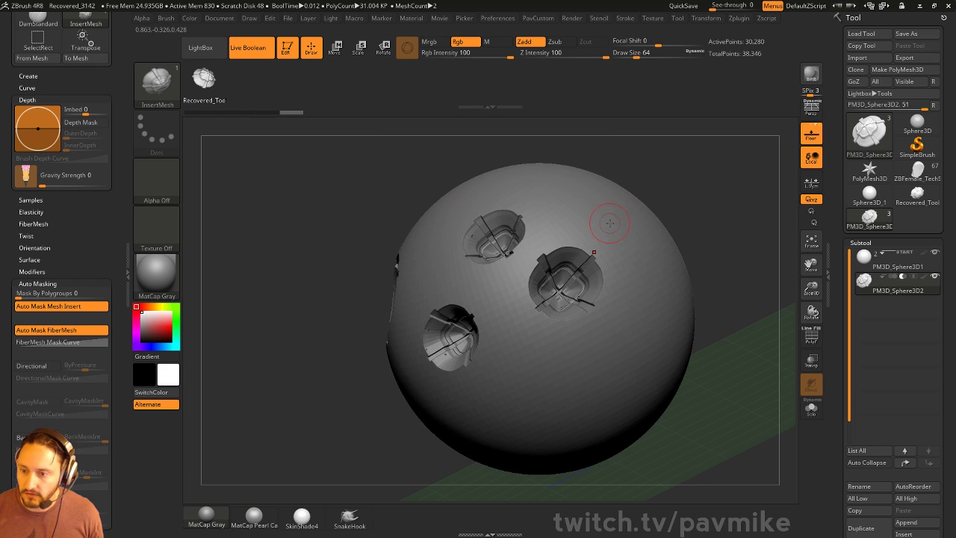
{"action": "left_click_drag", "start_coordinate": [610, 226], "coordinate": [632, 243]}
{"action": "mouse_move", "coordinate": [725, 229]}
{"action": "left_mouse_down"}
{"action": "mouse_move", "coordinate": [693, 250]}
{"action": "mouse_move", "coordinate": [738, 211]}
{"action": "mouse_move", "coordinate": [721, 221]}
{"action": "left_mouse_up"}
- Switch to the IMM Boolean brush and insert one of its meshes on the sphere's upper front
{"action": "key", "text": "w"}
{"action": "key", "text": "b"}
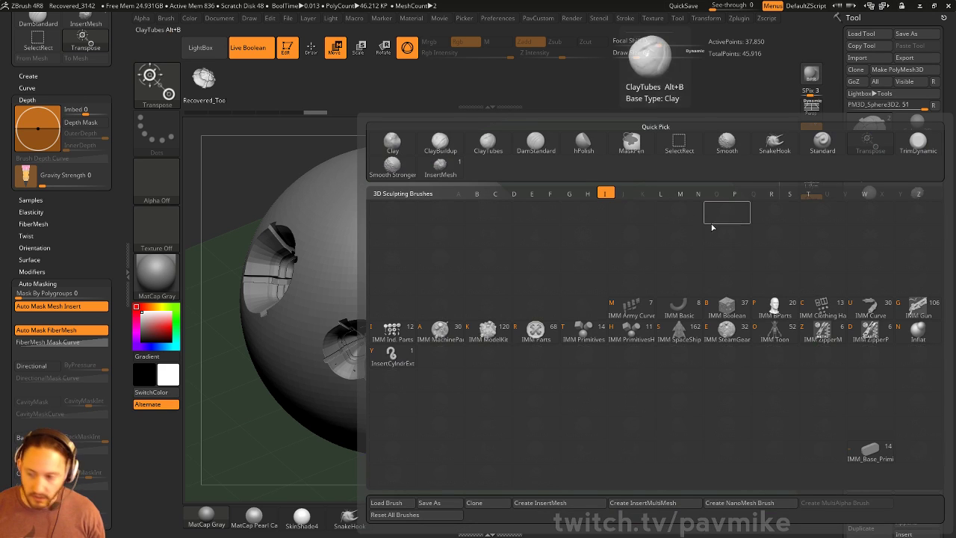
{"action": "left_click", "coordinate": [779, 344]}
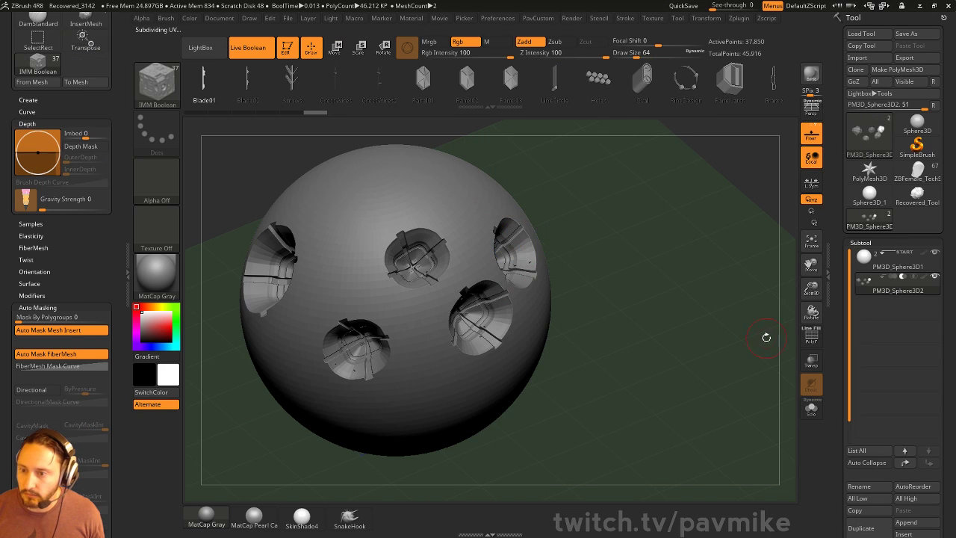
{"action": "left_click_drag", "start_coordinate": [648, 237], "coordinate": [495, 231]}
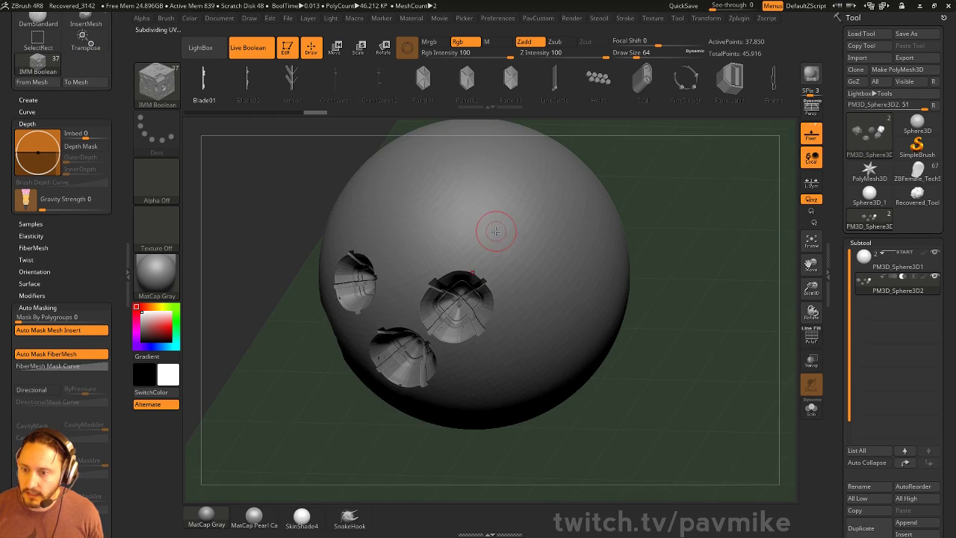
{"action": "key", "text": "ctrl+z"}
{"action": "left_click", "coordinate": [642, 80]}
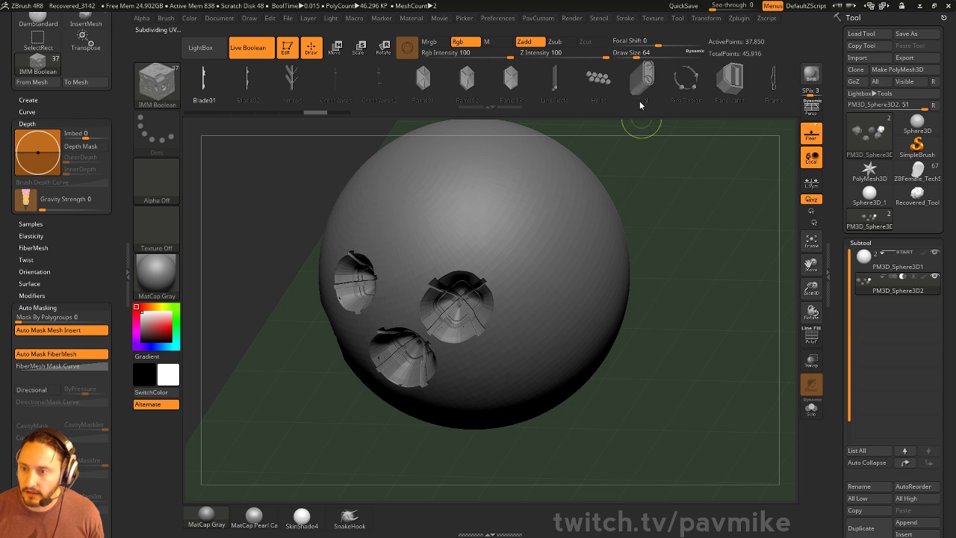
{"action": "left_click_drag", "start_coordinate": [504, 221], "coordinate": [554, 253]}
{"action": "mouse_move", "coordinate": [659, 226]}
{"action": "left_mouse_down"}
{"action": "mouse_move", "coordinate": [674, 208]}
{"action": "mouse_move", "coordinate": [648, 224]}
{"action": "left_mouse_up"}
{"action": "key", "text": "w"}
- Swap the inserted mesh for BallRadar and stretch it along one axis with the Gizmo
{"action": "left_click", "coordinate": [688, 80]}
{"action": "mouse_move", "coordinate": [515, 92]}
{"action": "left_mouse_down"}
{"action": "mouse_move", "coordinate": [665, 86]}
{"action": "mouse_move", "coordinate": [449, 89]}
{"action": "mouse_move", "coordinate": [668, 91]}
{"action": "mouse_move", "coordinate": [519, 91]}
{"action": "mouse_move", "coordinate": [548, 94]}
{"action": "mouse_move", "coordinate": [533, 95]}
{"action": "left_mouse_up"}
{"action": "mouse_move", "coordinate": [636, 204]}
{"action": "left_mouse_down"}
{"action": "mouse_move", "coordinate": [718, 179]}
{"action": "mouse_move", "coordinate": [647, 195]}
{"action": "left_mouse_up"}
{"action": "left_click_drag", "start_coordinate": [431, 242], "coordinate": [404, 226]}
{"action": "left_click_drag", "start_coordinate": [598, 79], "coordinate": [507, 94]}
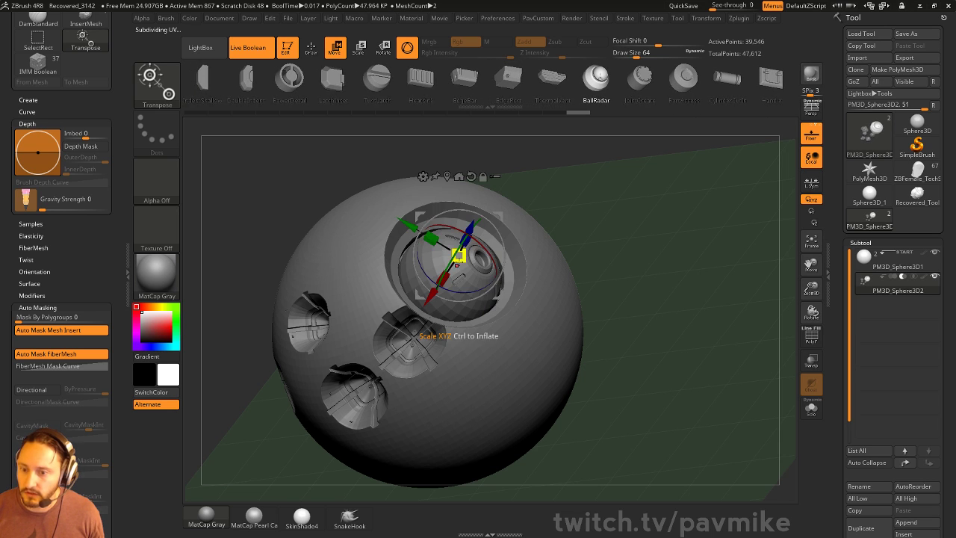
{"action": "left_click_drag", "start_coordinate": [431, 238], "coordinate": [407, 225]}
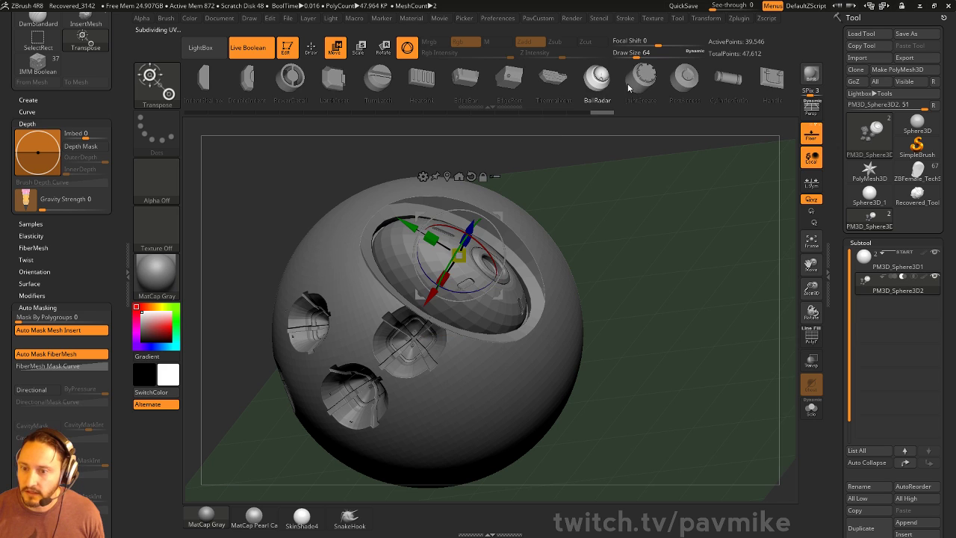
- Try LatchInset and DoubleIndent in place of the inserted mesh, settle on IndentShallow, and scale it down
{"action": "left_click_drag", "start_coordinate": [627, 83], "coordinate": [557, 90]}
{"action": "left_click", "coordinate": [601, 87]}
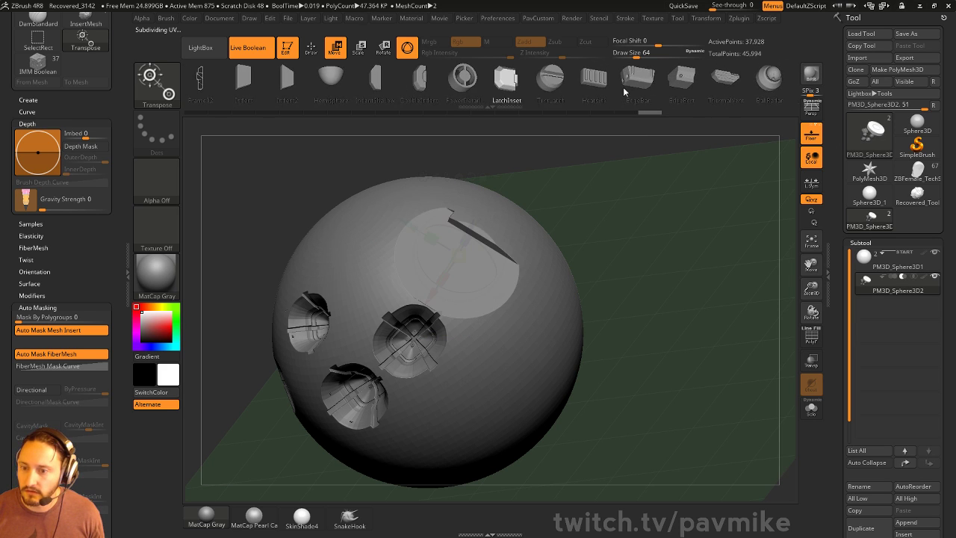
{"action": "left_click", "coordinate": [625, 87]}
{"action": "left_click", "coordinate": [687, 90]}
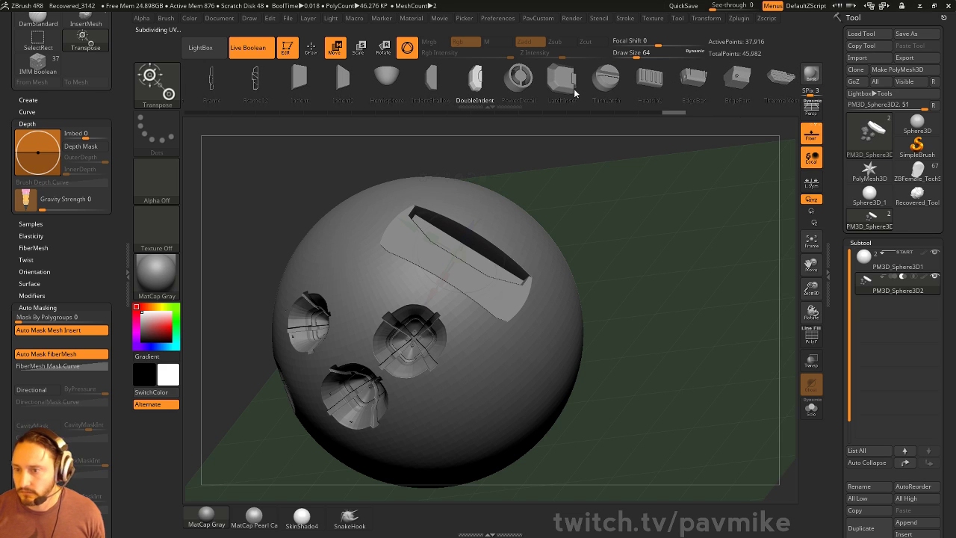
{"action": "left_click", "coordinate": [488, 88]}
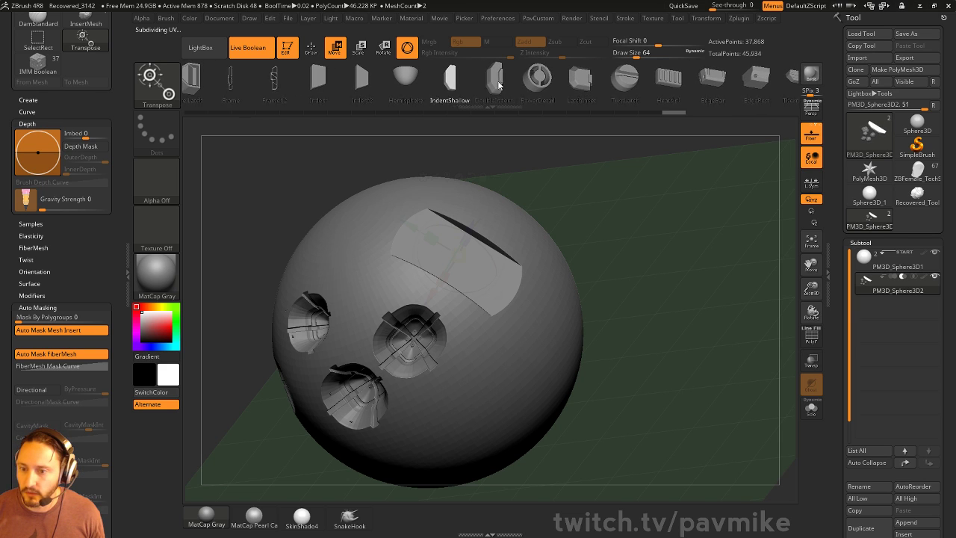
{"action": "left_click_drag", "start_coordinate": [453, 238], "coordinate": [506, 255]}
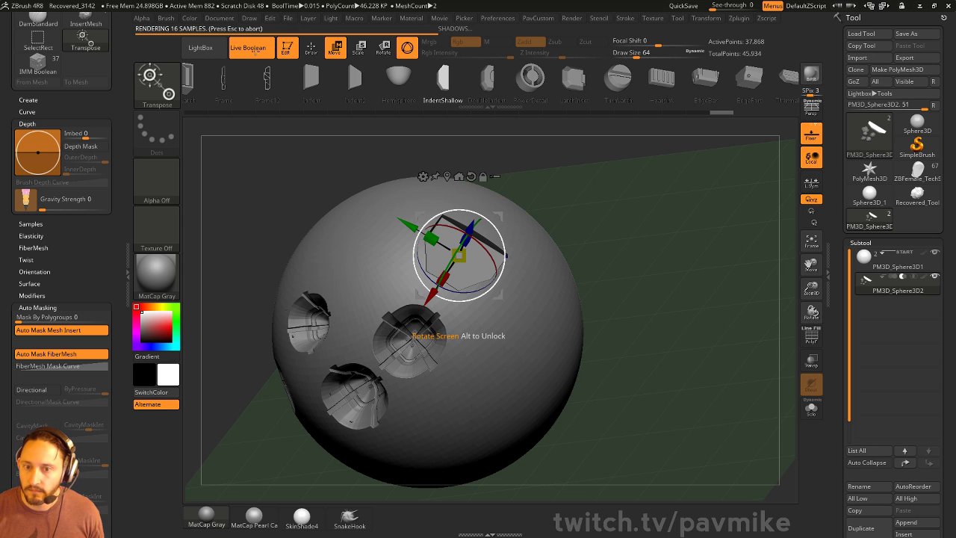
- Turn off Live Boolean, clear the mask on the subtractive subtool, and return to Draw mode
{"action": "left_click", "coordinate": [256, 49]}
{"action": "left_click_drag", "start_coordinate": [559, 158], "coordinate": [605, 194]}
{"action": "mouse_move", "coordinate": [408, 234]}
{"action": "left_mouse_down"}
{"action": "mouse_move", "coordinate": [525, 232]}
{"action": "mouse_move", "coordinate": [521, 200]}
{"action": "left_mouse_up"}
{"action": "left_click", "coordinate": [541, 210], "text": "ctrl"}
{"action": "key", "text": "q"}
{"action": "key", "text": "w"}
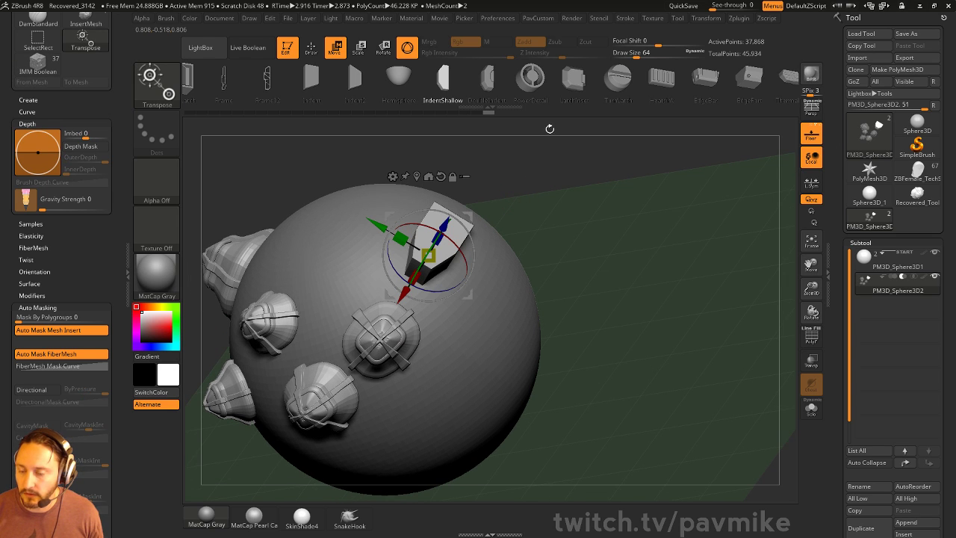
{"action": "key", "text": "q"}
{"action": "key", "text": "w"}
{"action": "key", "text": "q"}
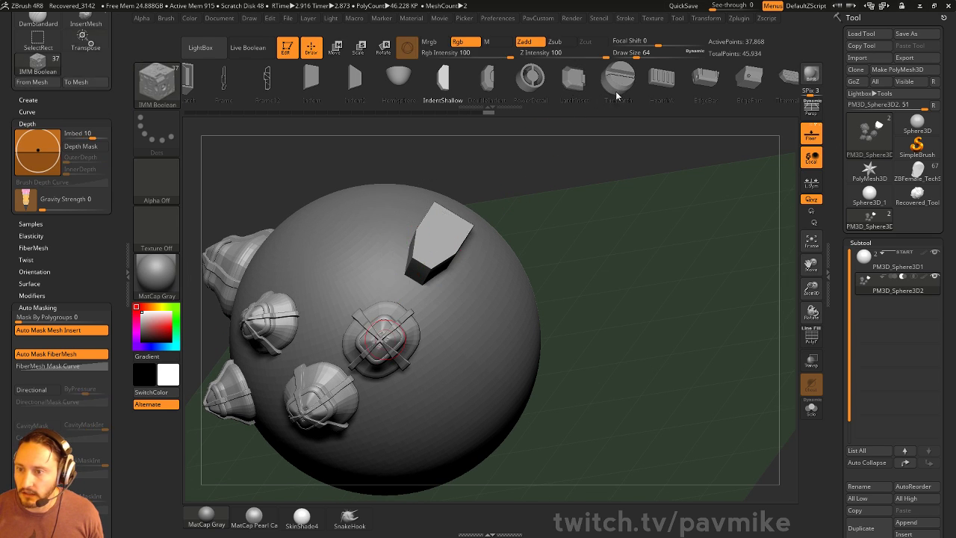
- Insert a TurnLatch mesh onto the outer face of the IndentShallow block
{"action": "left_click", "coordinate": [620, 85]}
{"action": "key", "text": "shift"}
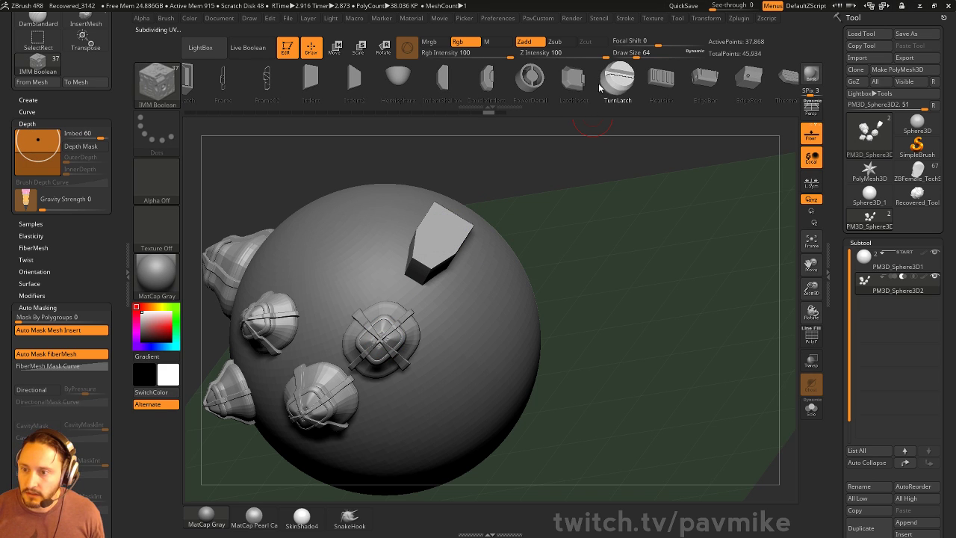
{"action": "left_click_drag", "start_coordinate": [436, 241], "coordinate": [424, 231]}
{"action": "key", "text": "w"}
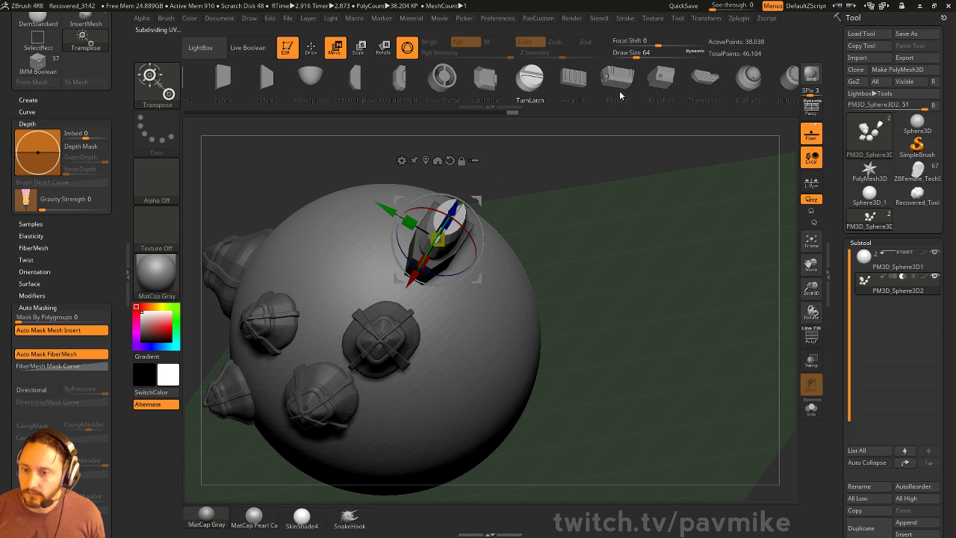
{"action": "key", "text": "q"}
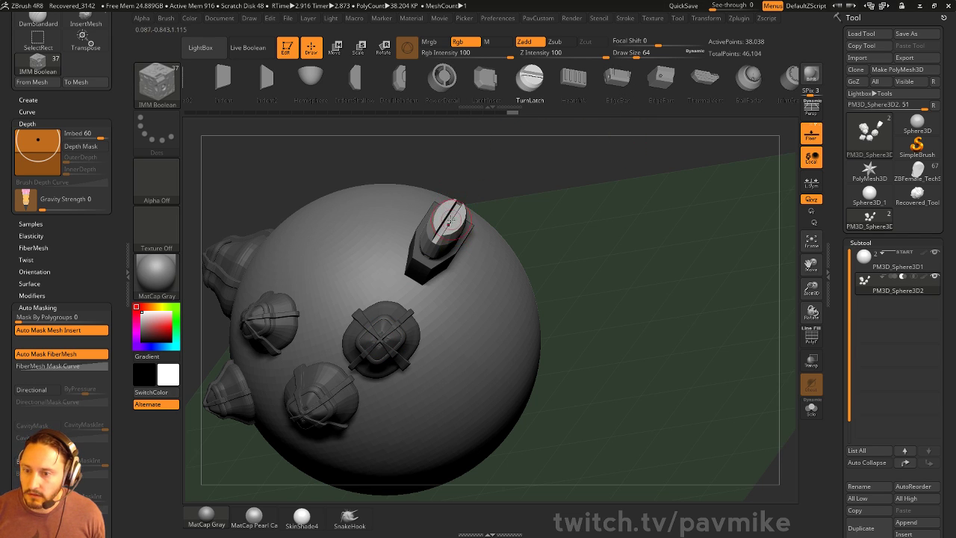
- Insert a Heatsink mesh on top of the TurnLatch piece and rotate it with the Gizmo
{"action": "left_click", "coordinate": [573, 80]}
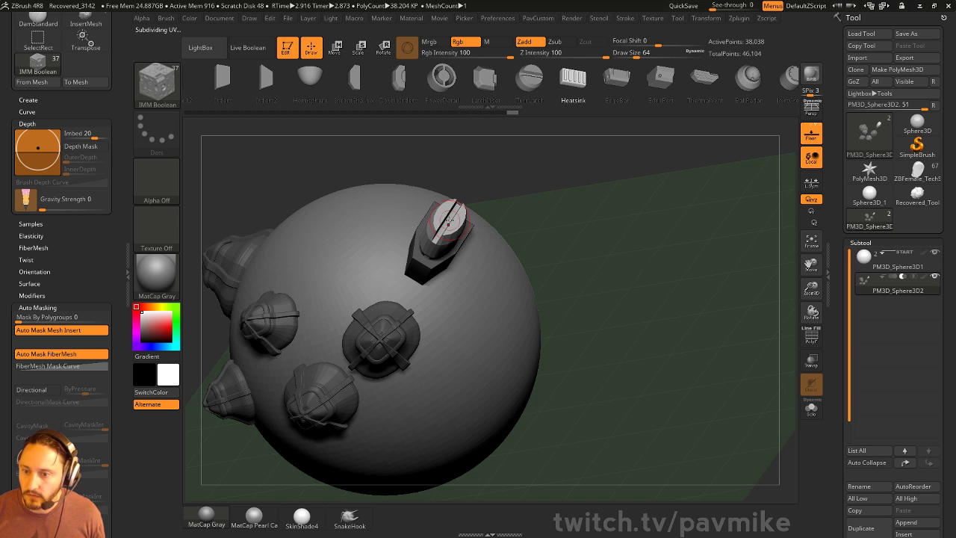
{"action": "left_click_drag", "start_coordinate": [461, 221], "coordinate": [485, 221]}
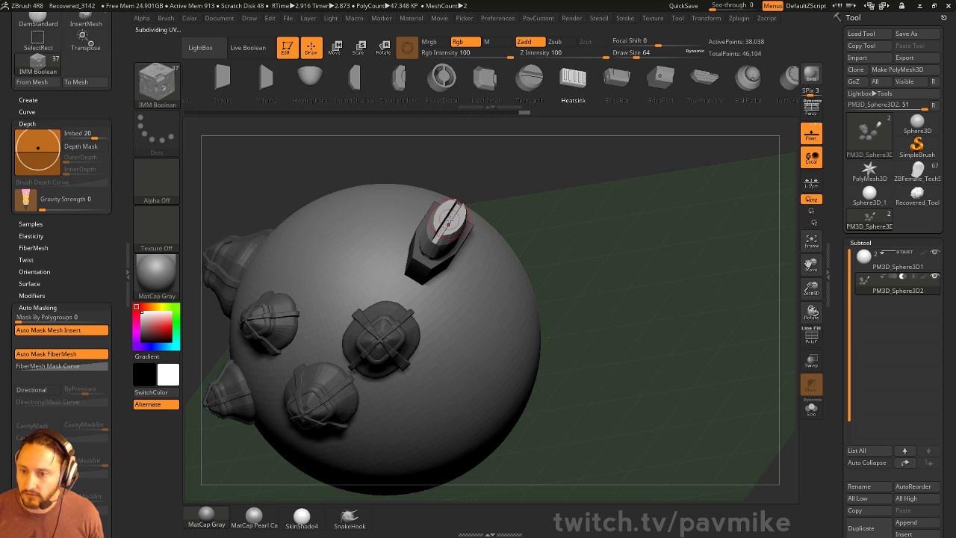
{"action": "left_click_drag", "start_coordinate": [545, 205], "coordinate": [478, 206]}
{"action": "key", "text": "w"}
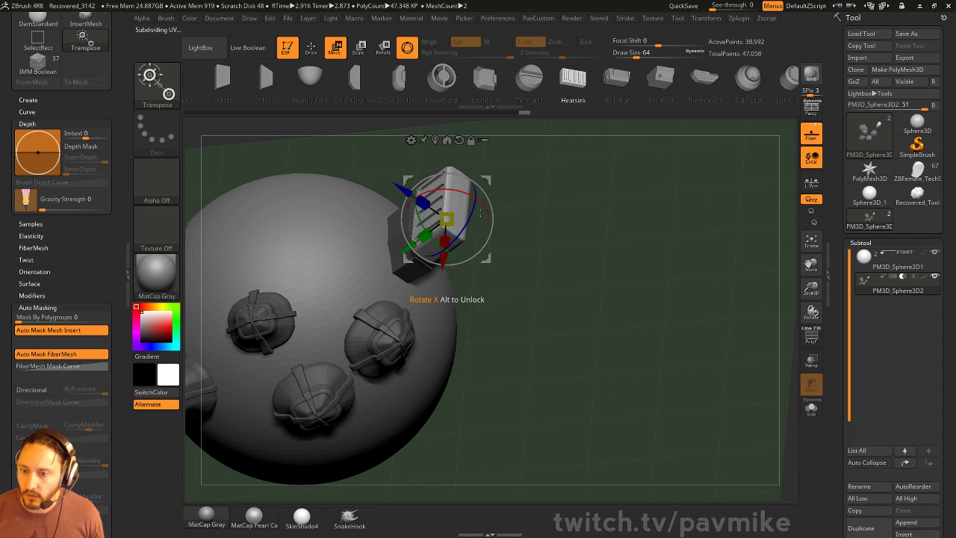
{"action": "left_click_drag", "start_coordinate": [400, 187], "coordinate": [416, 197]}
{"action": "key", "text": "q"}
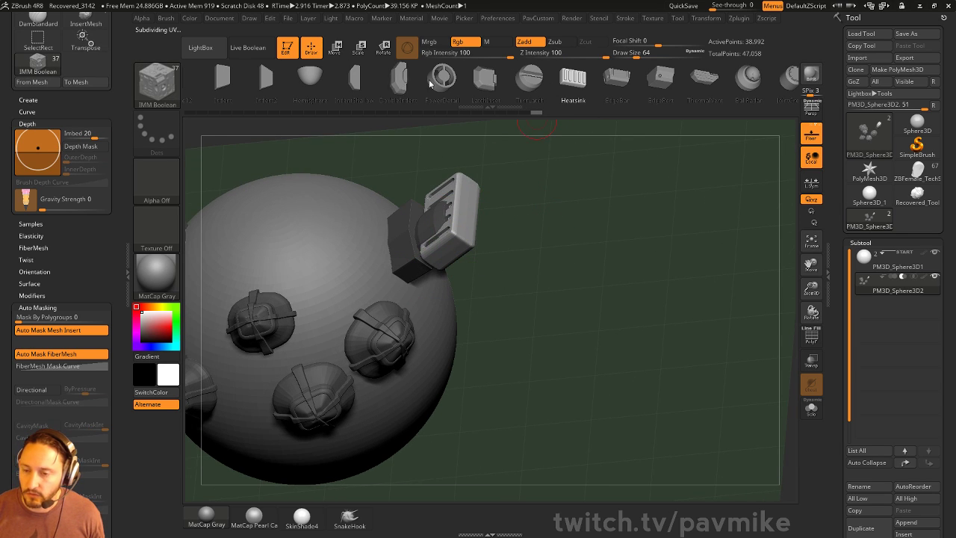
{"action": "left_click_drag", "start_coordinate": [588, 232], "coordinate": [617, 241]}
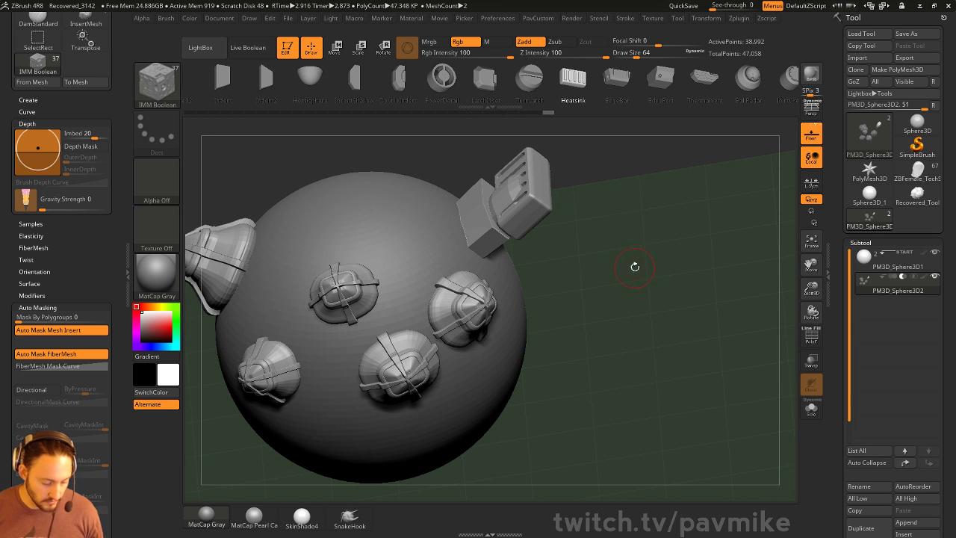
- Turn on the Live Boolean preview to inspect the cuts that the inserted meshes make in the sphere
{"action": "key", "text": "ctrl+b"}
{"action": "left_click_drag", "start_coordinate": [634, 263], "coordinate": [635, 238]}
{"action": "key", "text": "w"}
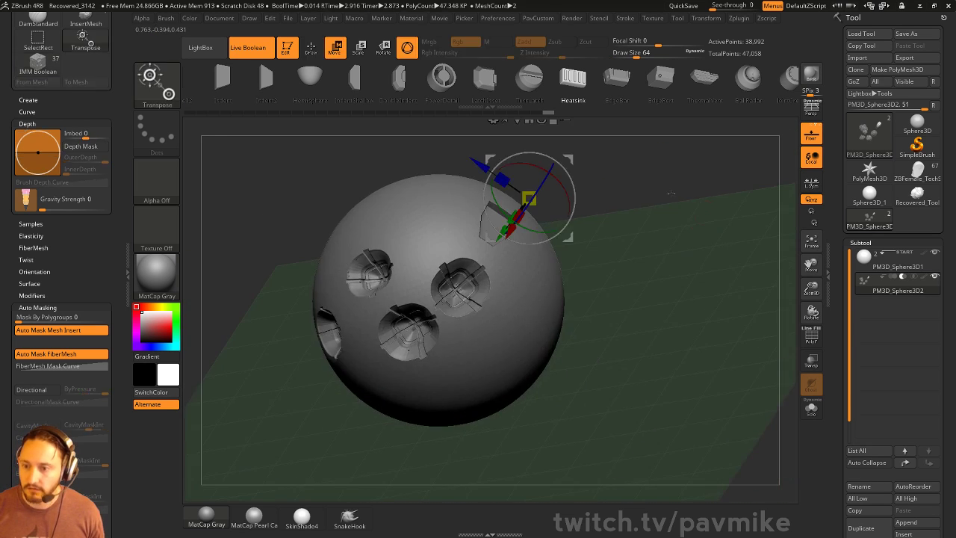
{"action": "mouse_move", "coordinate": [509, 236]}
{"action": "left_mouse_down"}
{"action": "mouse_move", "coordinate": [523, 202]}
{"action": "mouse_move", "coordinate": [515, 220]}
{"action": "left_mouse_up"}
{"action": "key", "text": "q"}
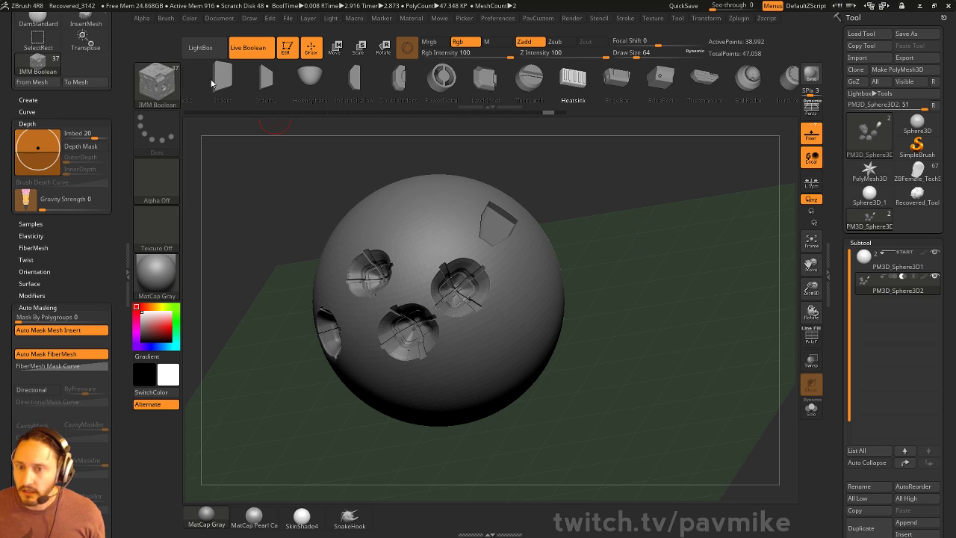
- Clear the canvas and draw a new Cylinder3D in edit mode
{"action": "left_click", "coordinate": [287, 47]}
{"action": "key", "text": "ctrl+n"}
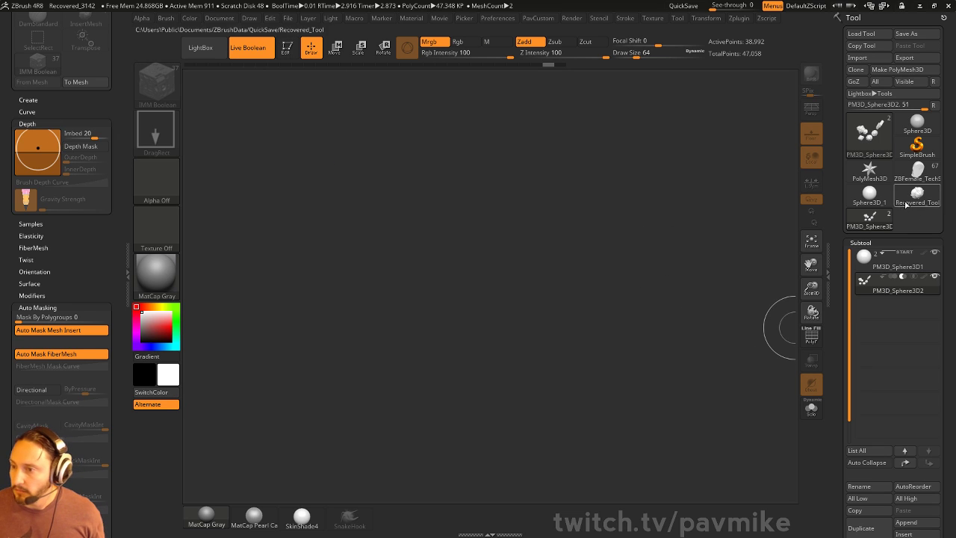
{"action": "left_click", "coordinate": [914, 150]}
{"action": "left_click", "coordinate": [870, 138]}
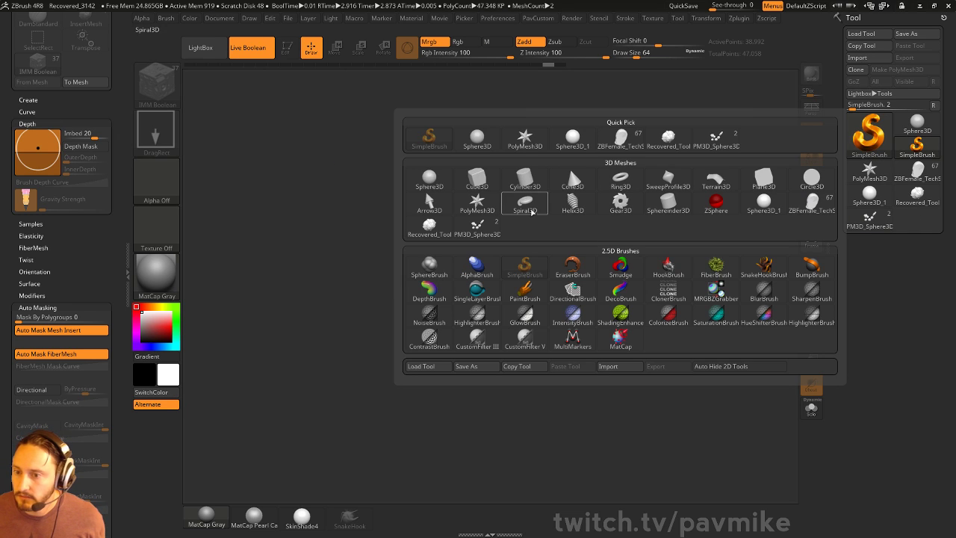
{"action": "left_click", "coordinate": [525, 180]}
{"action": "left_click_drag", "start_coordinate": [380, 288], "coordinate": [370, 87]}
{"action": "left_click", "coordinate": [286, 47]}
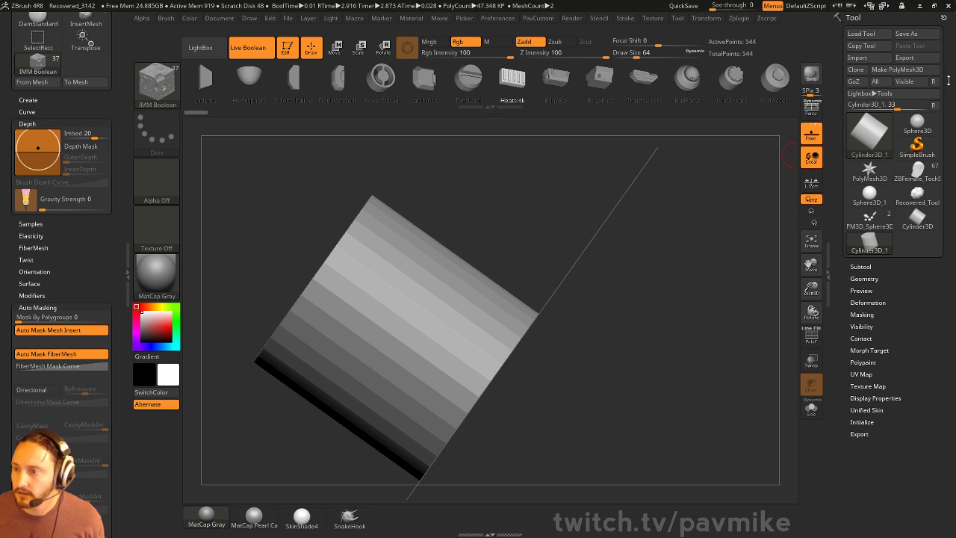
- Convert the cylinder to a polymesh, initialize it as a QCube and turn on the polyframe display
{"action": "left_click_drag", "start_coordinate": [840, 474], "coordinate": [844, 354]}
{"action": "key", "text": "shift"}
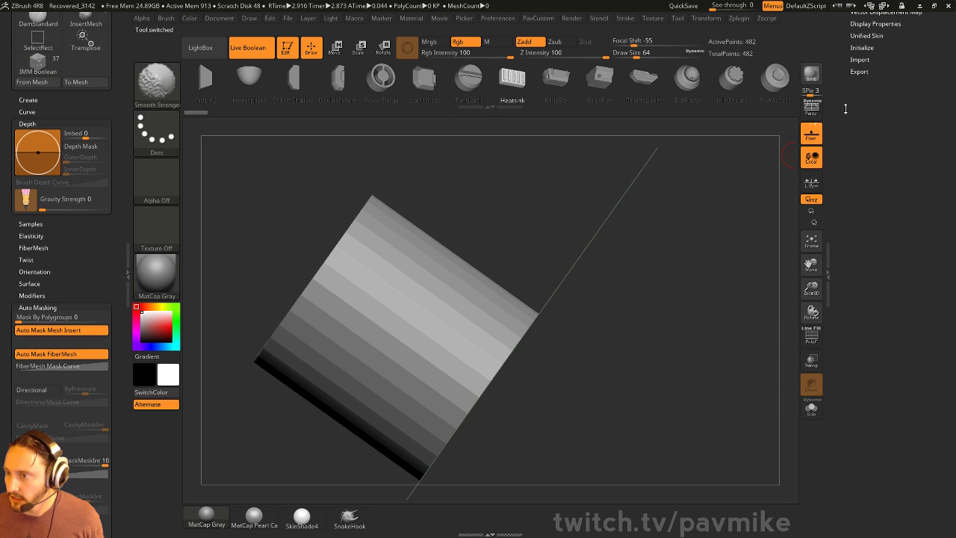
{"action": "left_click", "coordinate": [859, 47]}
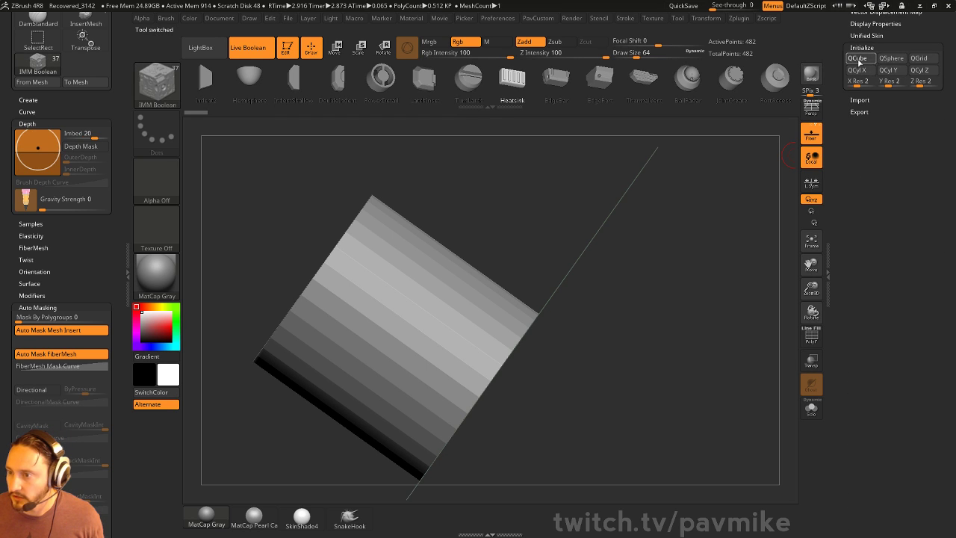
{"action": "left_click", "coordinate": [858, 60]}
{"action": "left_click", "coordinate": [811, 336]}
- Stretch the cube sideways into a long bar with the ZModeler brush, using QMesh on the Polygroup All target
{"action": "mouse_move", "coordinate": [527, 231]}
{"action": "left_mouse_down"}
{"action": "mouse_move", "coordinate": [533, 263]}
{"action": "mouse_move", "coordinate": [520, 266]}
{"action": "mouse_move", "coordinate": [506, 250]}
{"action": "left_mouse_up"}
{"action": "key", "text": "b"}
{"action": "key", "text": "z"}
{"action": "key", "text": "m"}
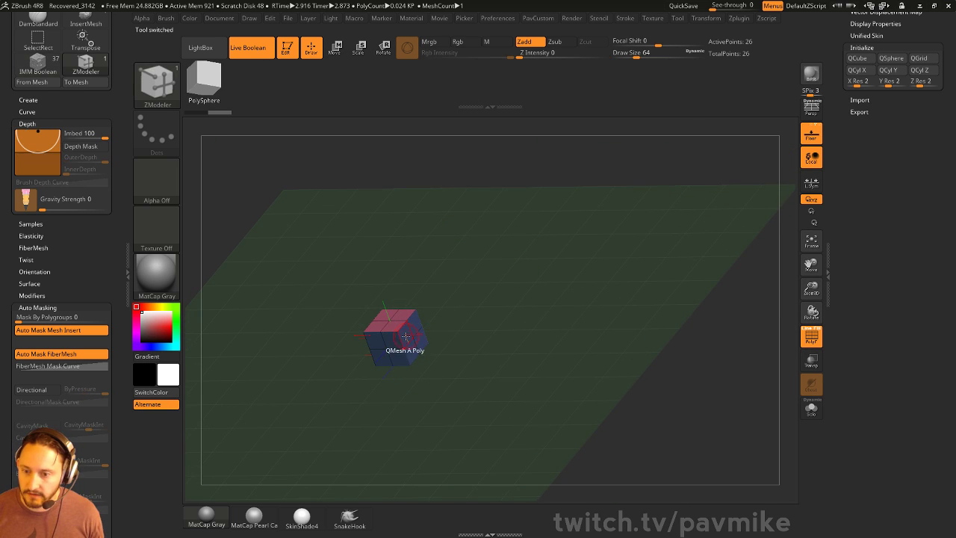
{"action": "key", "text": "space"}
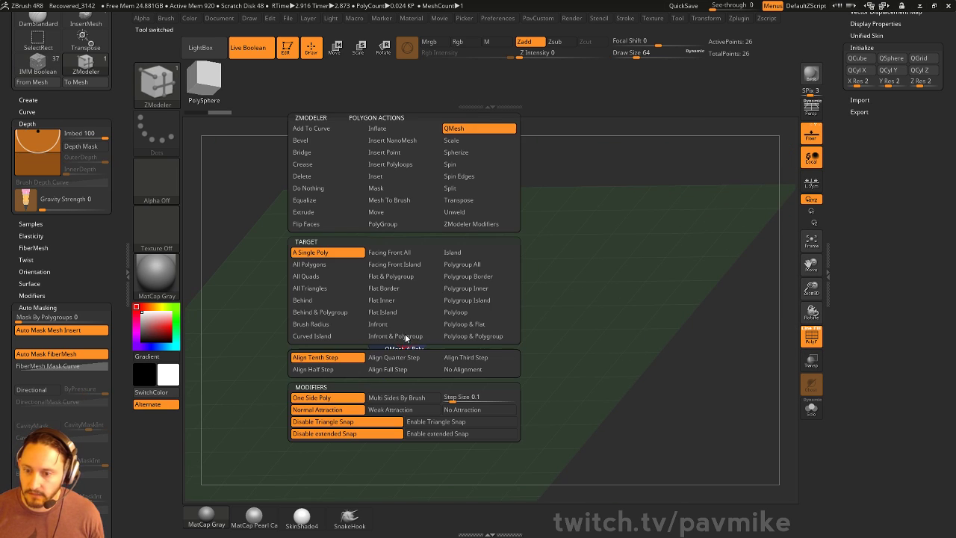
{"action": "left_click", "coordinate": [467, 264]}
{"action": "left_click_drag", "start_coordinate": [381, 337], "coordinate": [595, 329]}
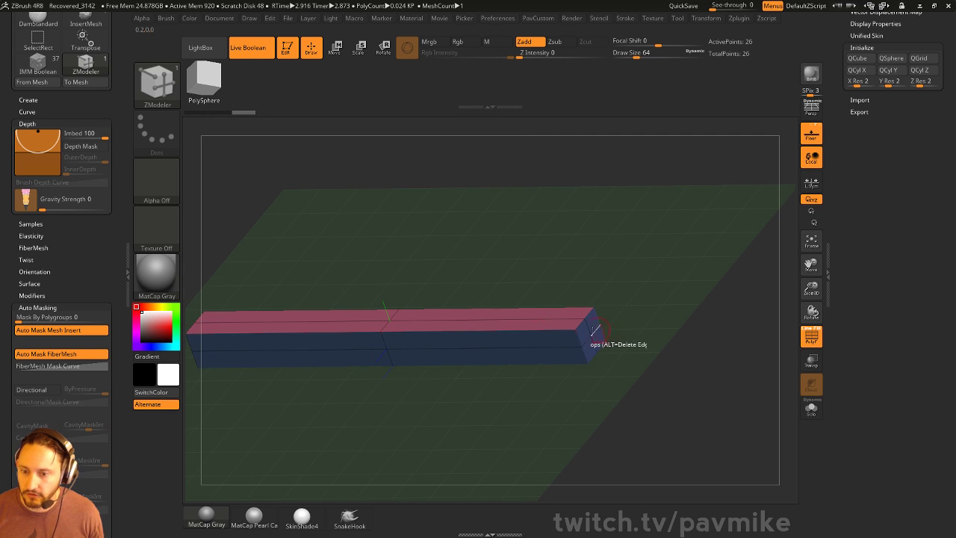
- Delete the bar's middle edge loop with Single EdgeLoop, and insert Multiple EdgeLoops along its length
{"action": "key", "text": "space"}
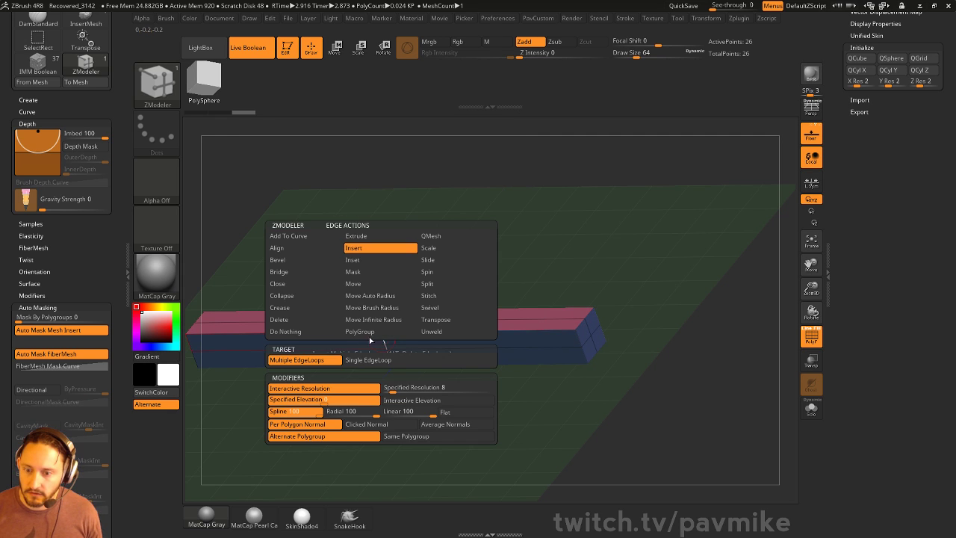
{"action": "key", "text": "space"}
{"action": "left_click", "coordinate": [363, 362]}
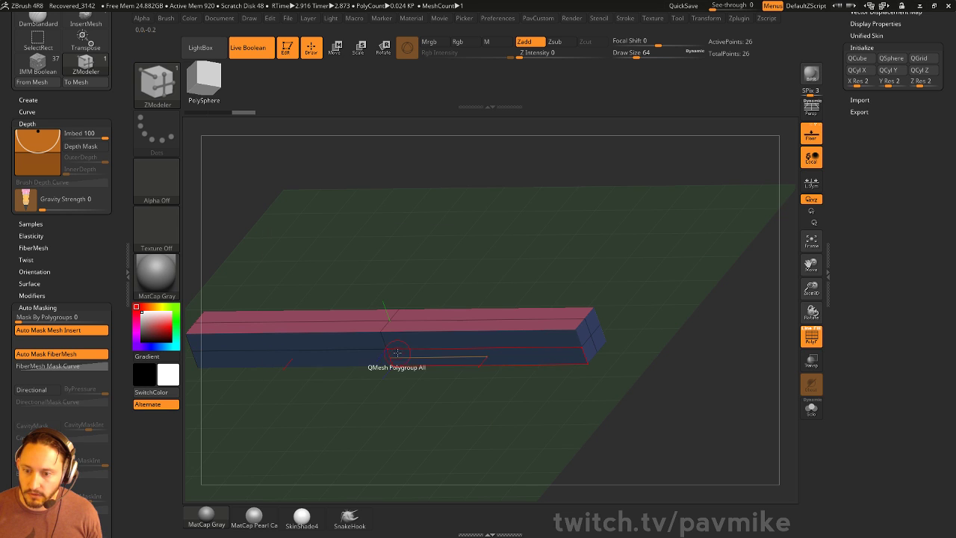
{"action": "left_click", "coordinate": [388, 338], "text": "alt"}
{"action": "key", "text": "space"}
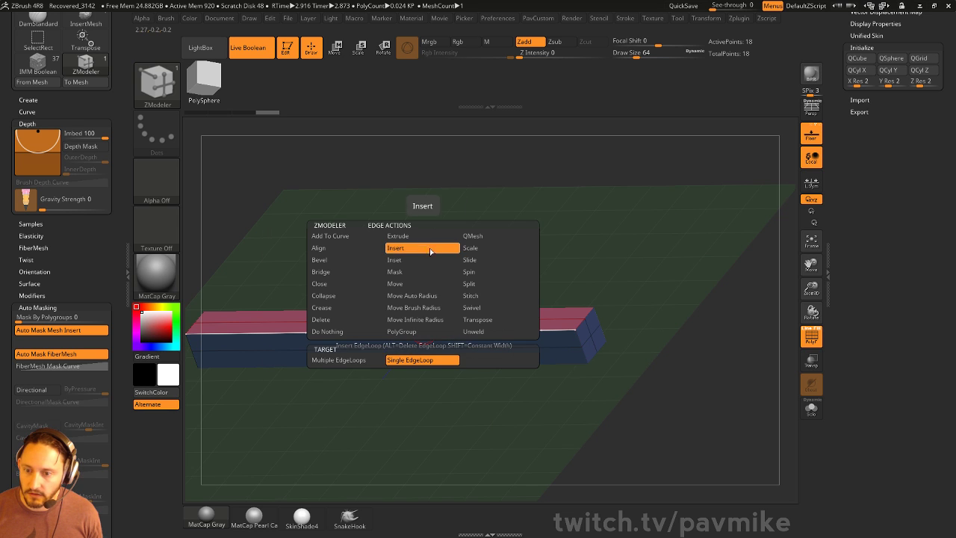
{"action": "left_click", "coordinate": [373, 365]}
{"action": "left_click_drag", "start_coordinate": [390, 331], "coordinate": [605, 217]}
{"action": "key", "text": "f"}
- Show the subtool list of the bar model
{"action": "left_click_drag", "start_coordinate": [849, 155], "coordinate": [878, 340]}
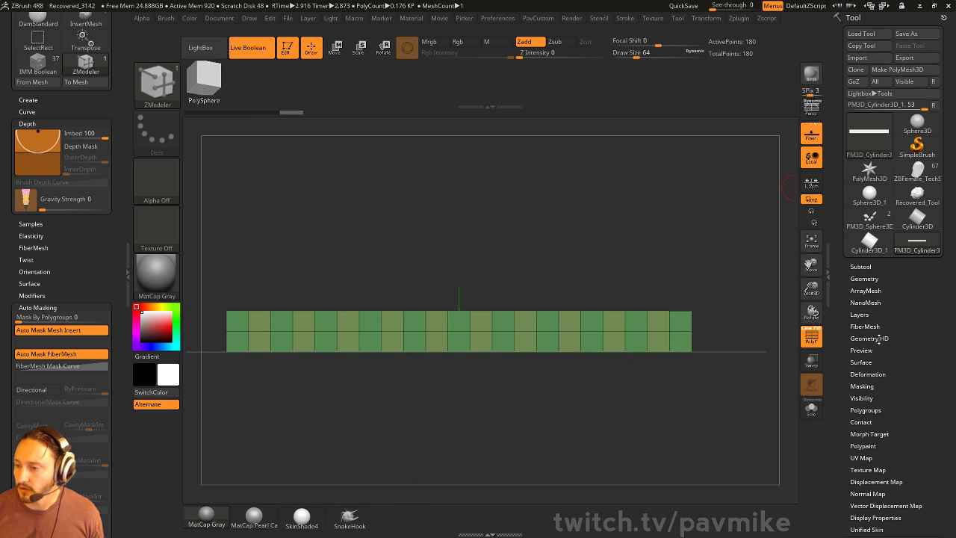
{"action": "key", "text": "shift"}
{"action": "key", "text": "shift"}
{"action": "key", "text": "shift"}
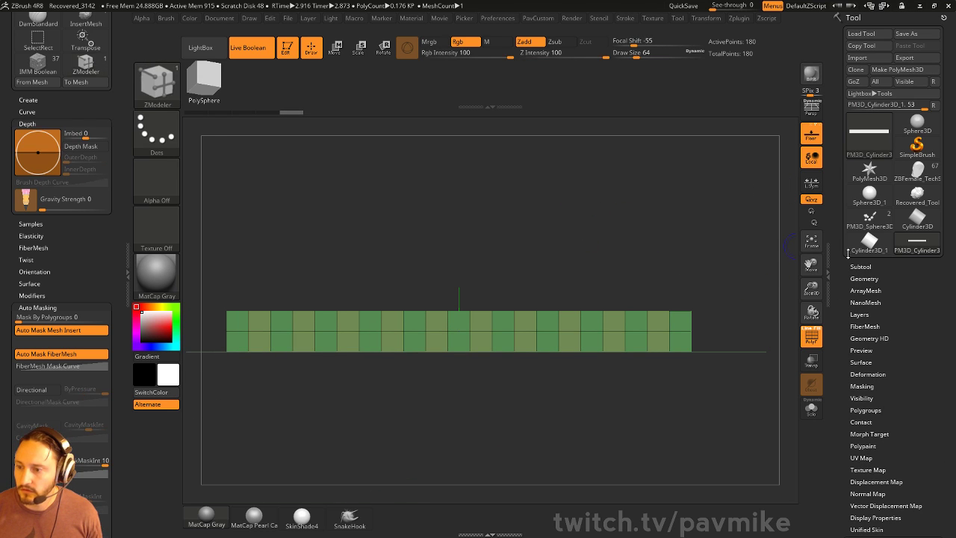
{"action": "left_click", "coordinate": [864, 266], "text": "shift"}
- Replace the docked brush settings with the Zplugin commands and expand the Text 3D & Vector Shapes options
{"action": "left_click_drag", "start_coordinate": [122, 88], "coordinate": [121, 303]}
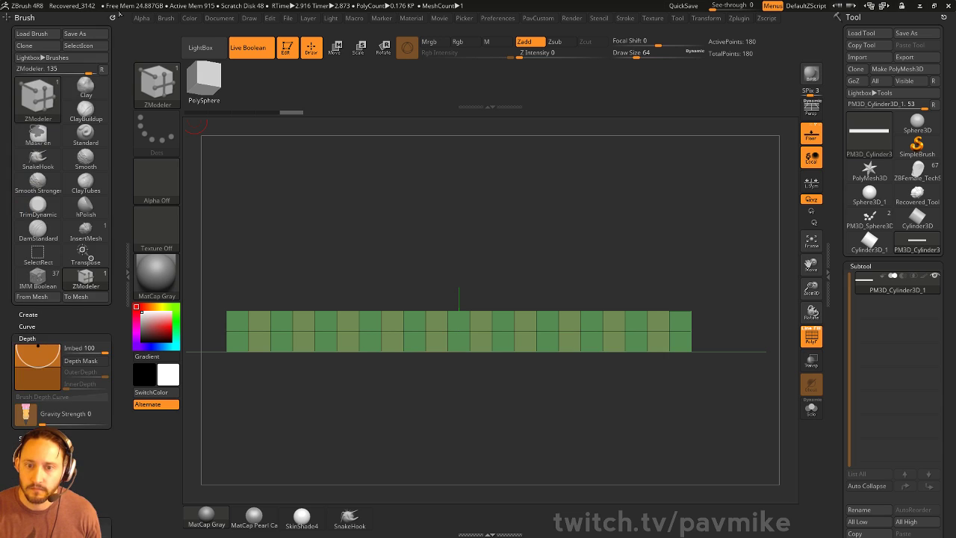
{"action": "left_click", "coordinate": [112, 16]}
{"action": "left_click", "coordinate": [737, 20]}
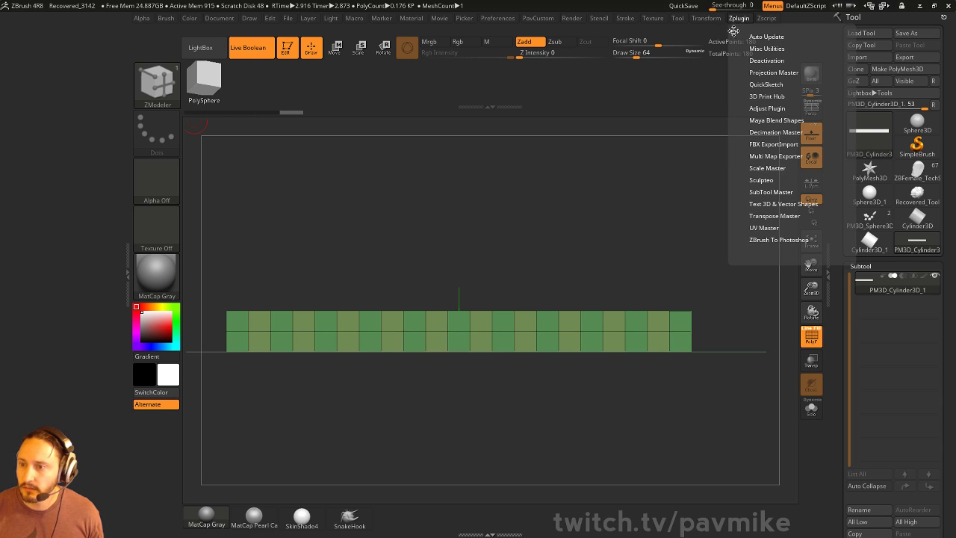
{"action": "left_click_drag", "start_coordinate": [733, 31], "coordinate": [6, 158]}
{"action": "left_click", "coordinate": [44, 199]}
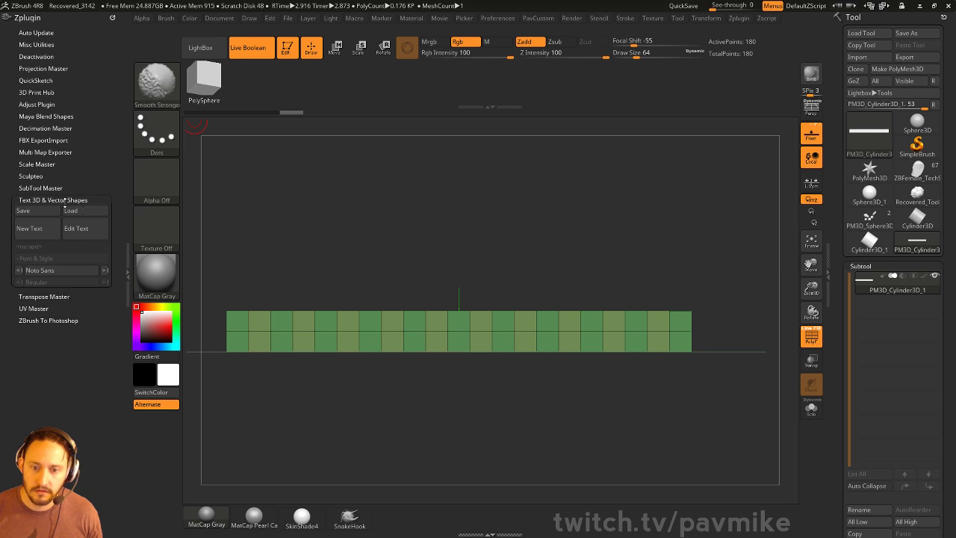
- Create a new 3D text subtool reading "PavMike20x6"
{"action": "left_click", "coordinate": [30, 228]}
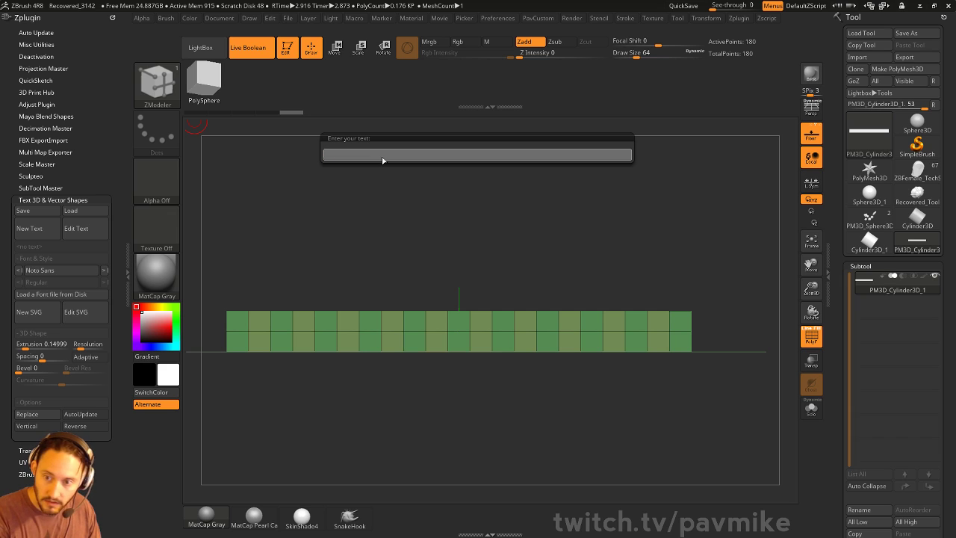
{"action": "type", "text": "P"}
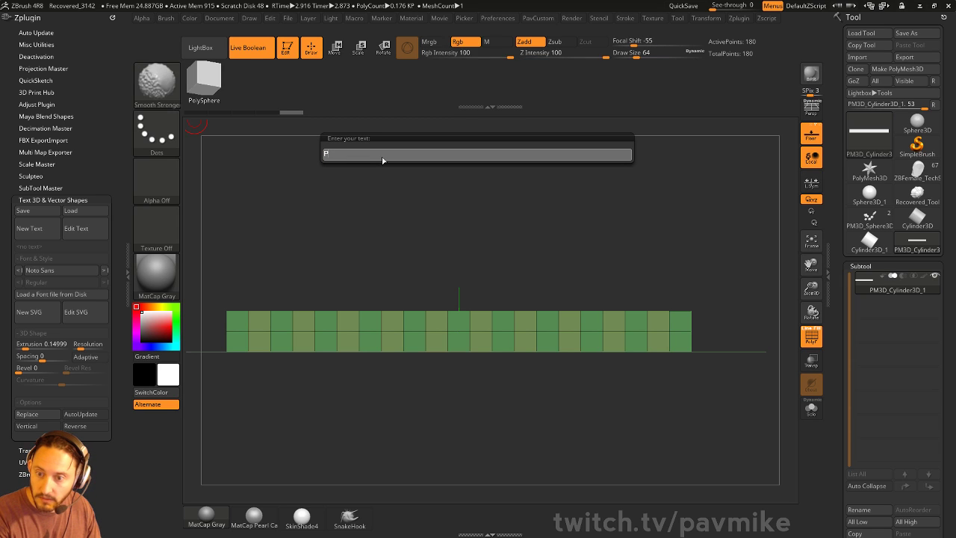
{"action": "type", "text": "avMi"}
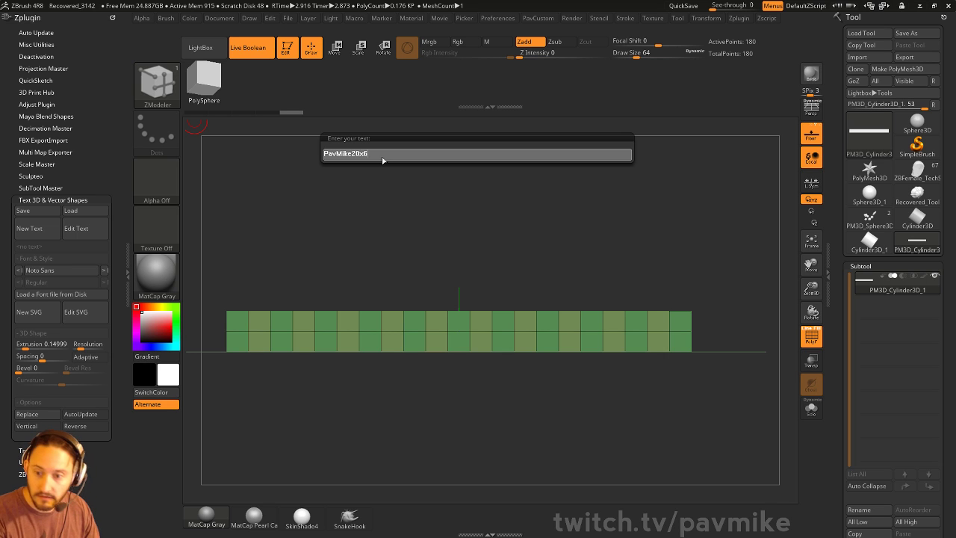
{"action": "type", "text": "ke20x6"}
{"action": "key", "text": "Return"}
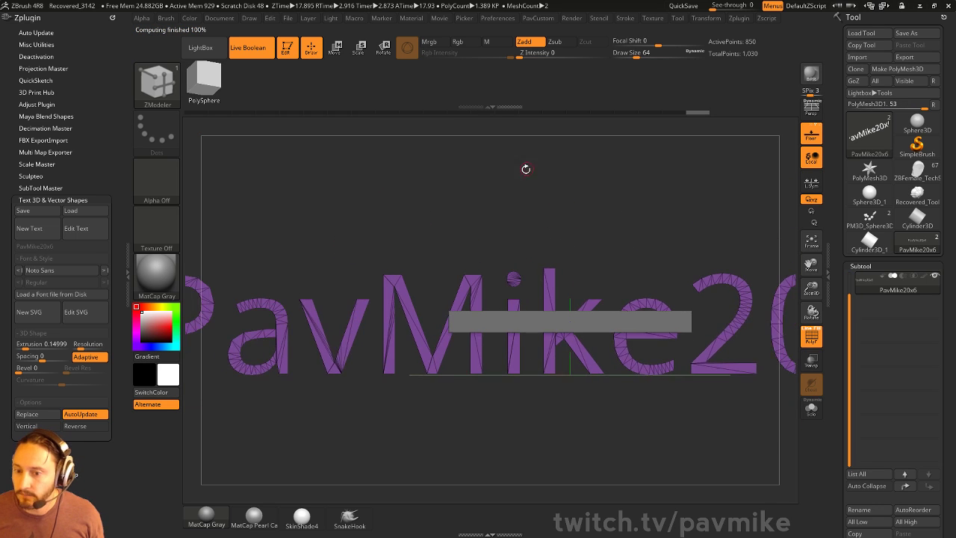
- Hide the bar subtool so that only the 3D text is displayed
{"action": "left_click_drag", "start_coordinate": [526, 170], "coordinate": [538, 138], "text": "alt"}
{"action": "left_click_drag", "start_coordinate": [849, 302], "coordinate": [849, 280]}
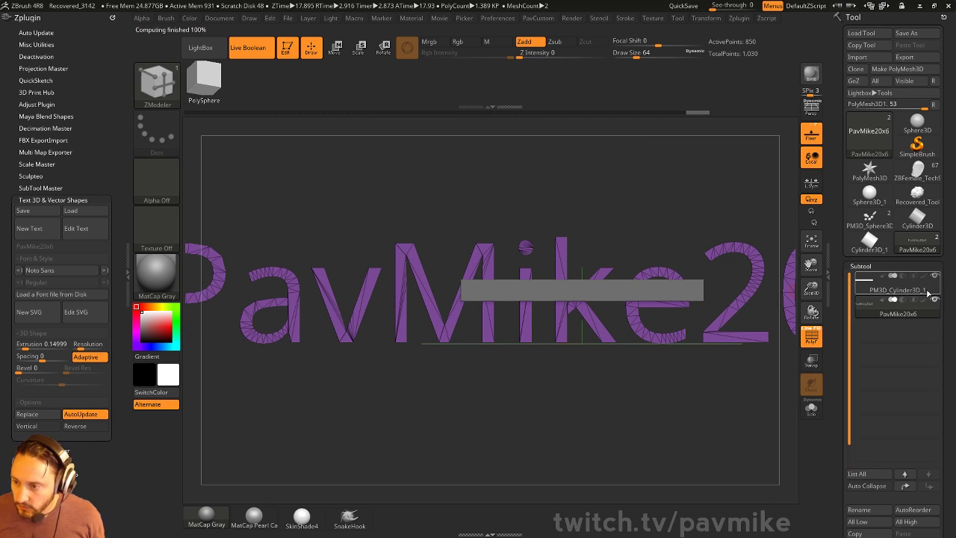
{"action": "left_click", "coordinate": [935, 277]}
{"action": "left_click_drag", "start_coordinate": [540, 177], "coordinate": [518, 159], "text": "alt"}
{"action": "left_click_drag", "start_coordinate": [490, 189], "coordinate": [378, 213], "text": "alt"}
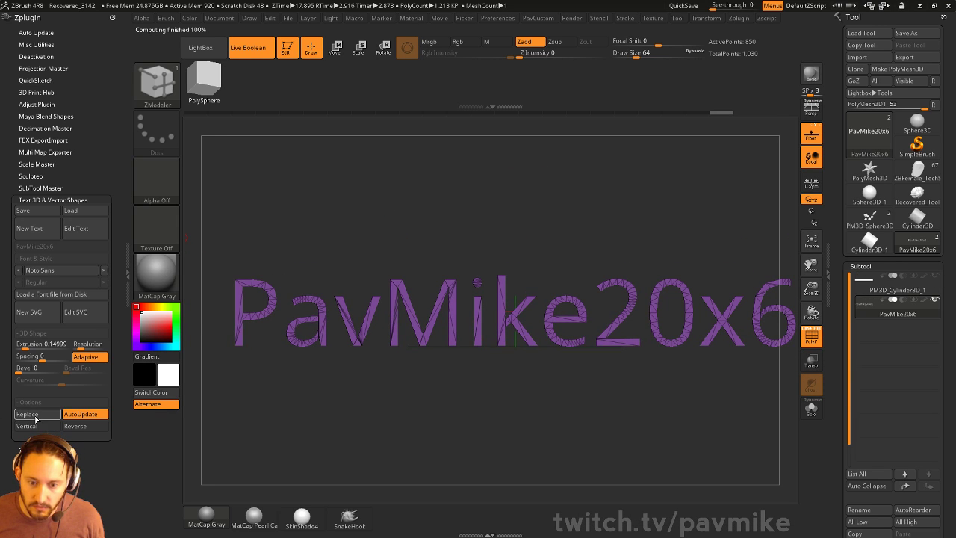
{"action": "mouse_move", "coordinate": [588, 191]}
{"action": "left_mouse_down"}
{"action": "mouse_move", "coordinate": [580, 171]}
{"action": "mouse_move", "coordinate": [595, 188]}
{"action": "left_mouse_up"}
- Try the Brush Script MT, Algerian and AR BERKLEY fonts on the 3D text
{"action": "left_click", "coordinate": [61, 270]}
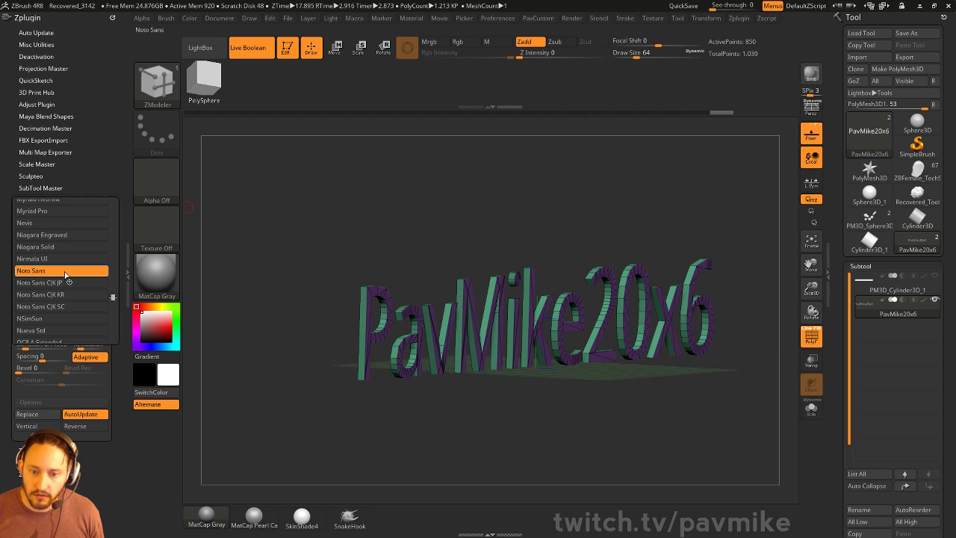
{"action": "left_click_drag", "start_coordinate": [111, 299], "coordinate": [106, 234]}
{"action": "left_click", "coordinate": [104, 241]}
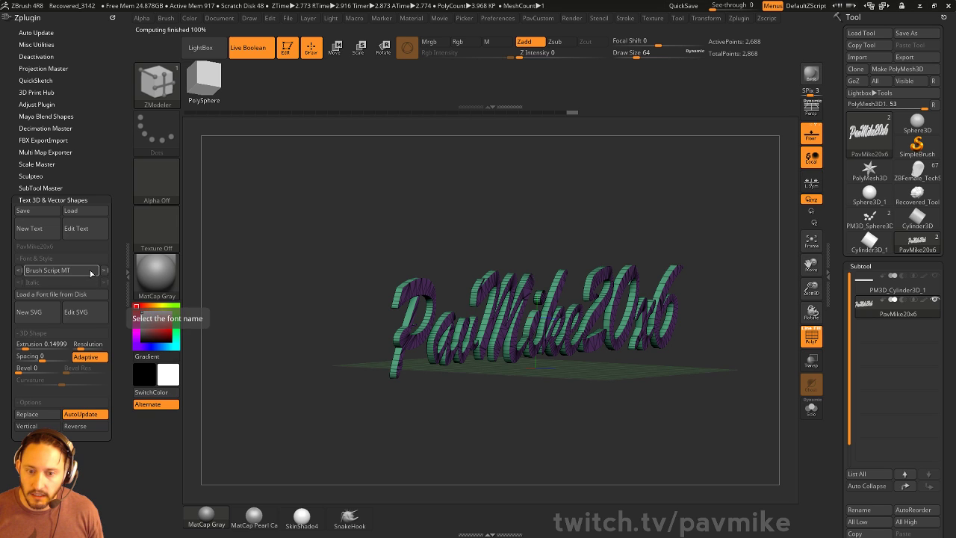
{"action": "left_click", "coordinate": [75, 270]}
{"action": "left_click_drag", "start_coordinate": [111, 237], "coordinate": [115, 204]}
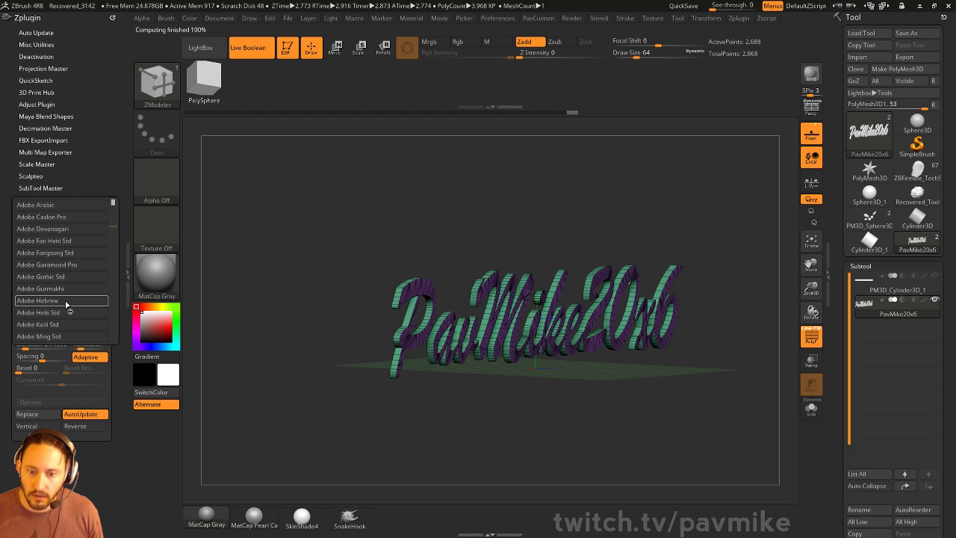
{"action": "scroll", "coordinate": [67, 257], "scroll_direction": "down", "scroll_amount": 4}
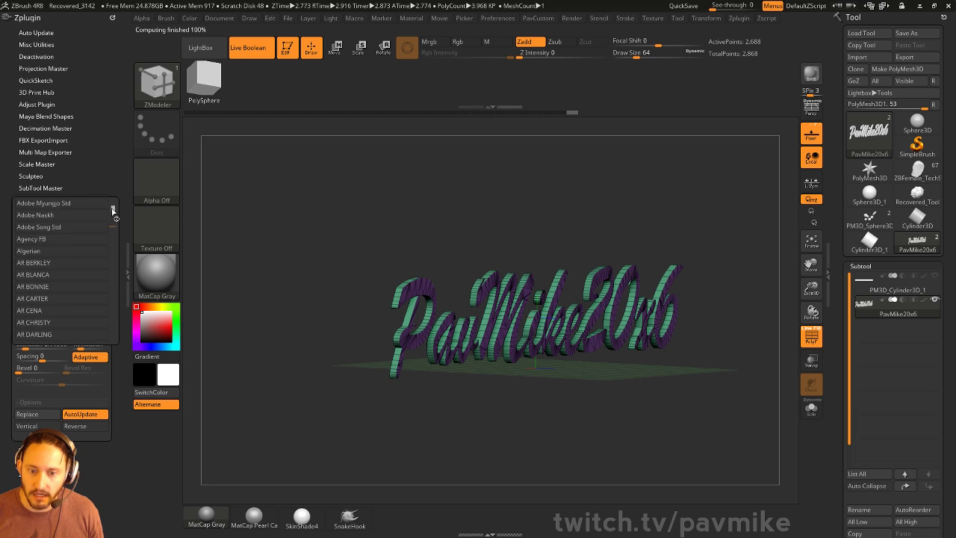
{"action": "left_click", "coordinate": [69, 251]}
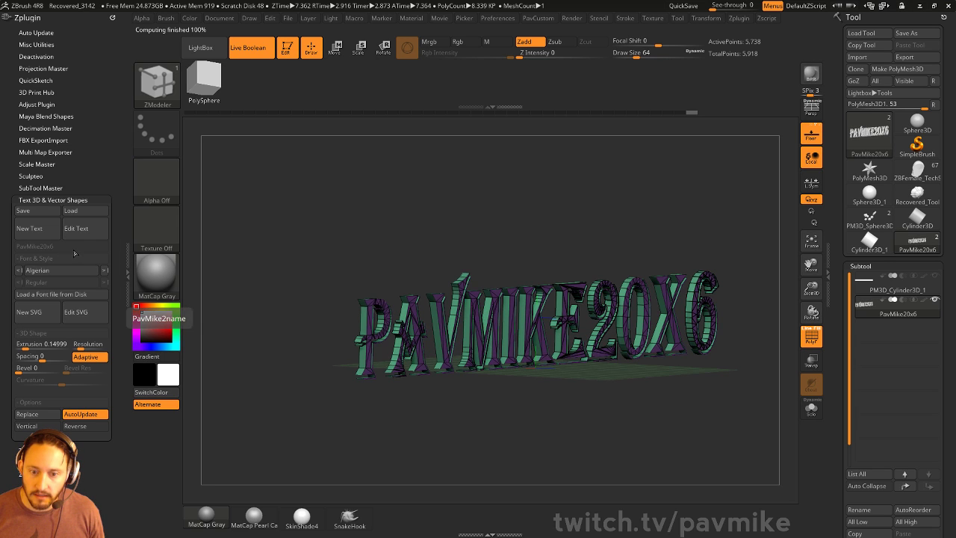
{"action": "left_click", "coordinate": [106, 269]}
- Set the 3D text's font to Arial with the Narrow style
{"action": "left_click", "coordinate": [101, 271]}
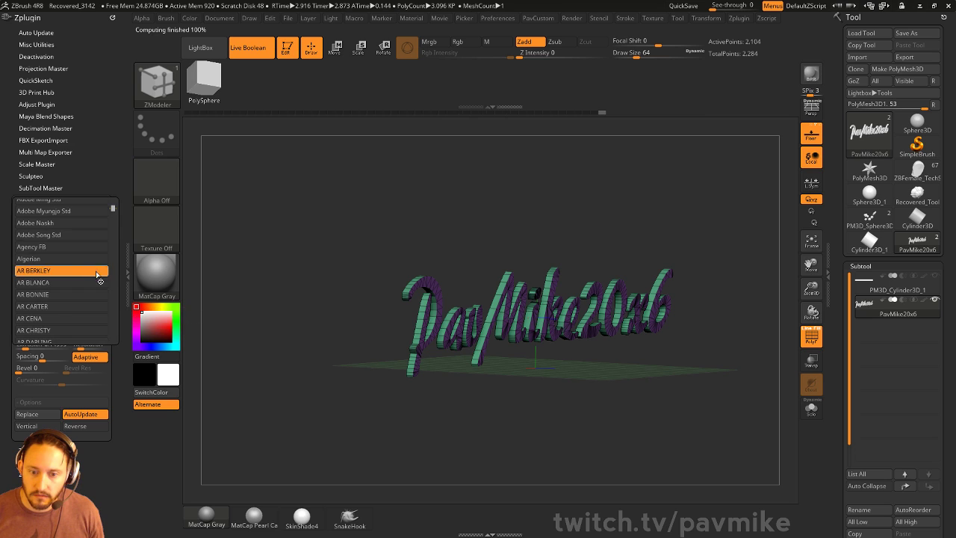
{"action": "scroll", "coordinate": [71, 275], "scroll_direction": "down", "scroll_amount": 4}
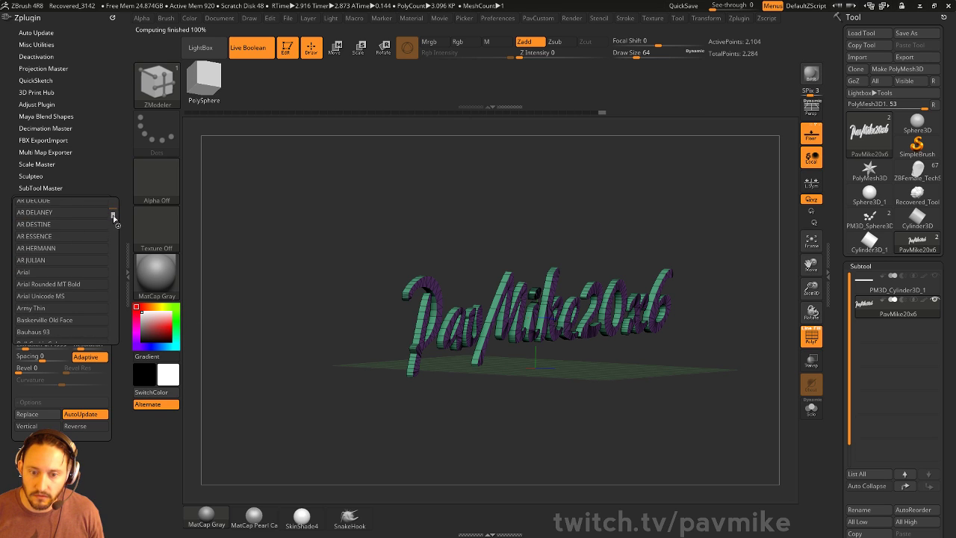
{"action": "left_click", "coordinate": [69, 273]}
{"action": "left_click", "coordinate": [53, 282]}
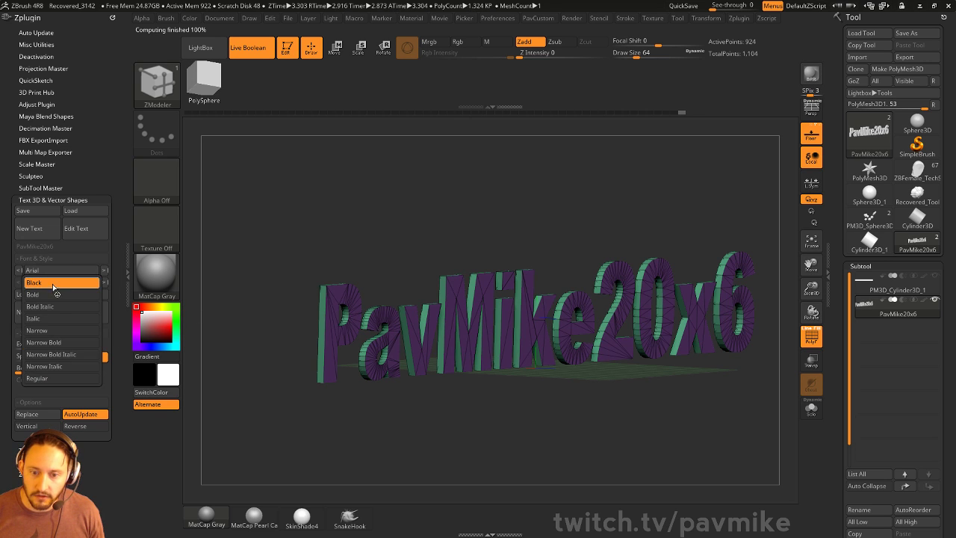
{"action": "left_click", "coordinate": [54, 330]}
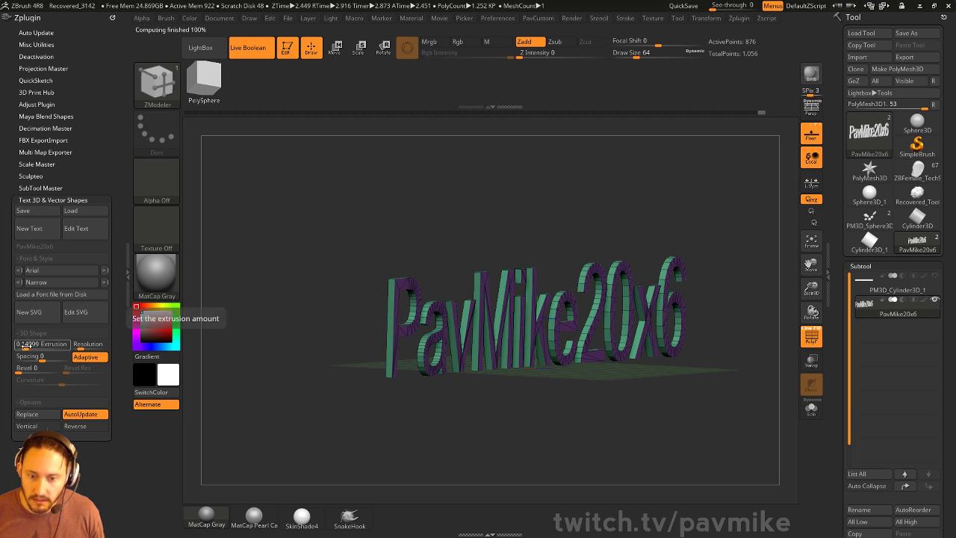
- Increase the 3D text's extrusion to about 0.41 and inspect the deeper letters
{"action": "left_click_drag", "start_coordinate": [30, 345], "coordinate": [89, 348]}
{"action": "left_click_drag", "start_coordinate": [403, 216], "coordinate": [358, 220]}
{"action": "left_click_drag", "start_coordinate": [358, 220], "coordinate": [377, 258], "text": "alt"}
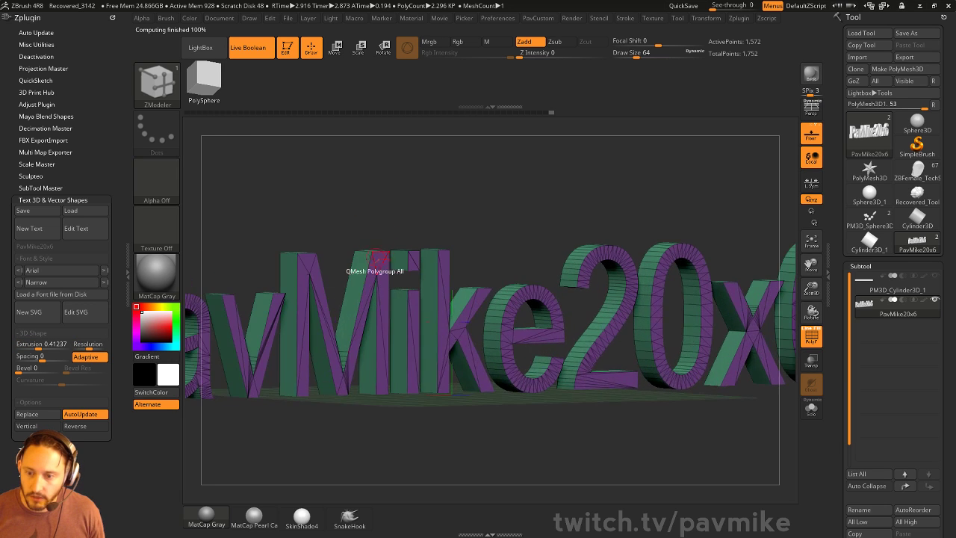
{"action": "left_click_drag", "start_coordinate": [225, 212], "coordinate": [467, 192], "text": "alt"}
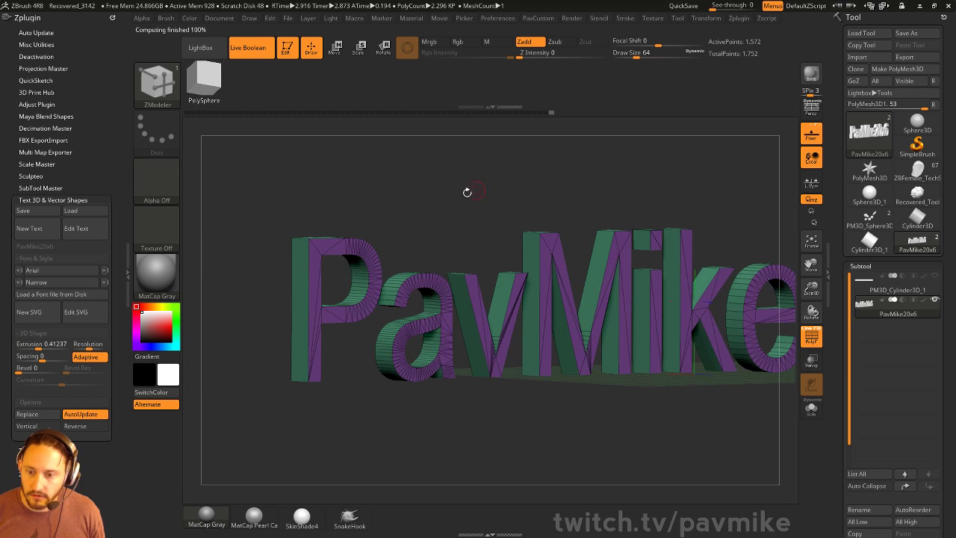
- Try the 3D text without adaptive resolution and restore the adaptive setting
{"action": "left_click", "coordinate": [89, 362]}
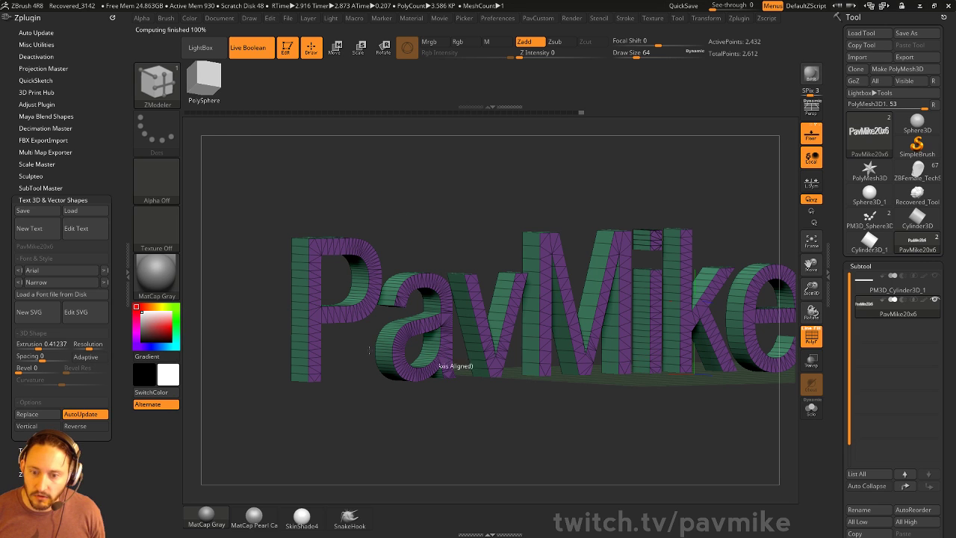
{"action": "left_click", "coordinate": [89, 359]}
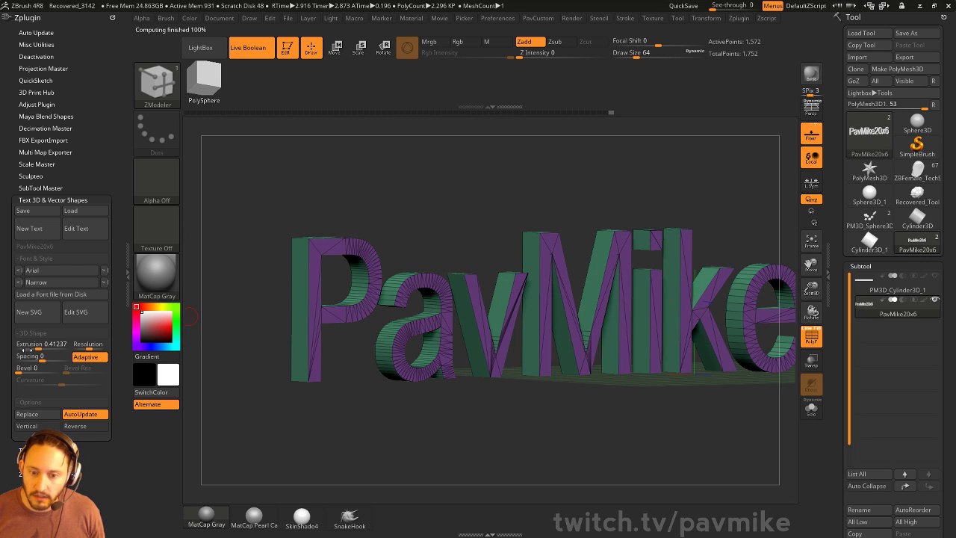
- Give the 3D text a bevel of 42 and reduce its letter spacing to about -0.17
{"action": "left_click_drag", "start_coordinate": [28, 368], "coordinate": [50, 357]}
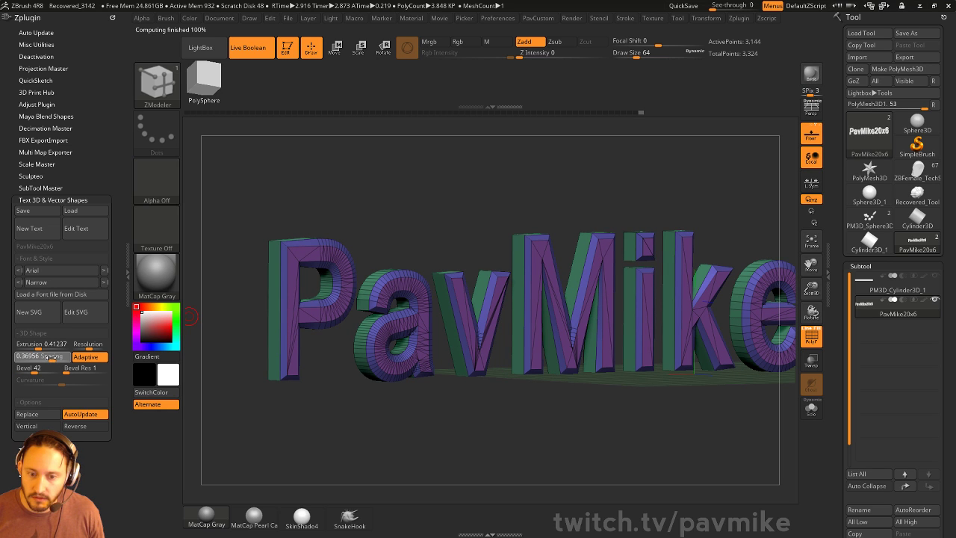
{"action": "type", "text": "-"}
{"action": "key", "text": "Return"}
- Set the 3D text's bevel resolution to 5 and its curvature to about -0.51
{"action": "left_click", "coordinate": [78, 369]}
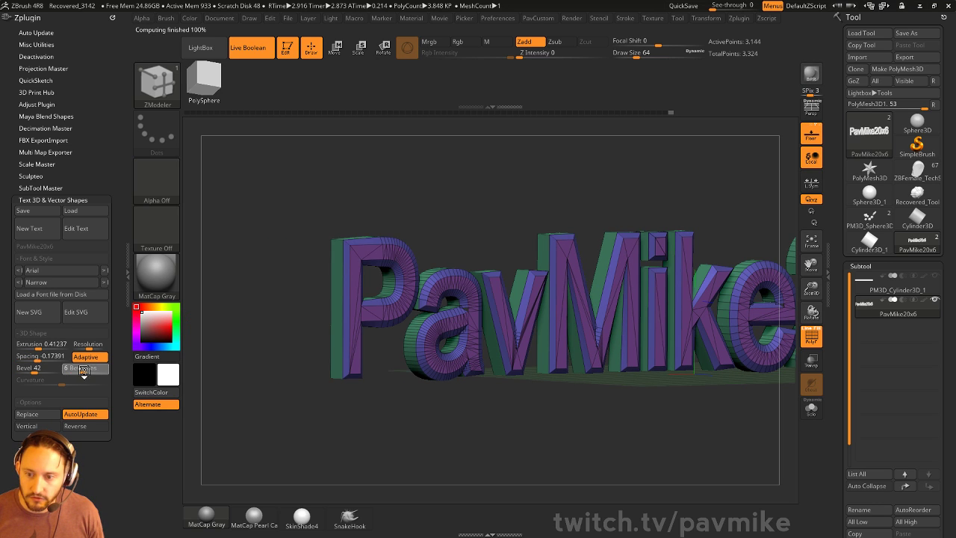
{"action": "type", "text": "5"}
{"action": "key", "text": "Return"}
{"action": "left_click", "coordinate": [60, 381]}
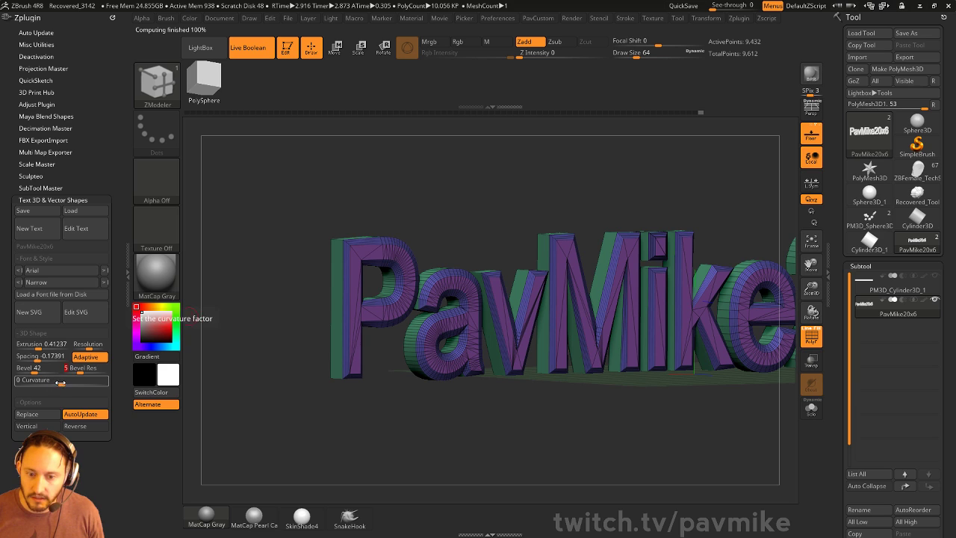
{"action": "type", "text": "0.2426"}
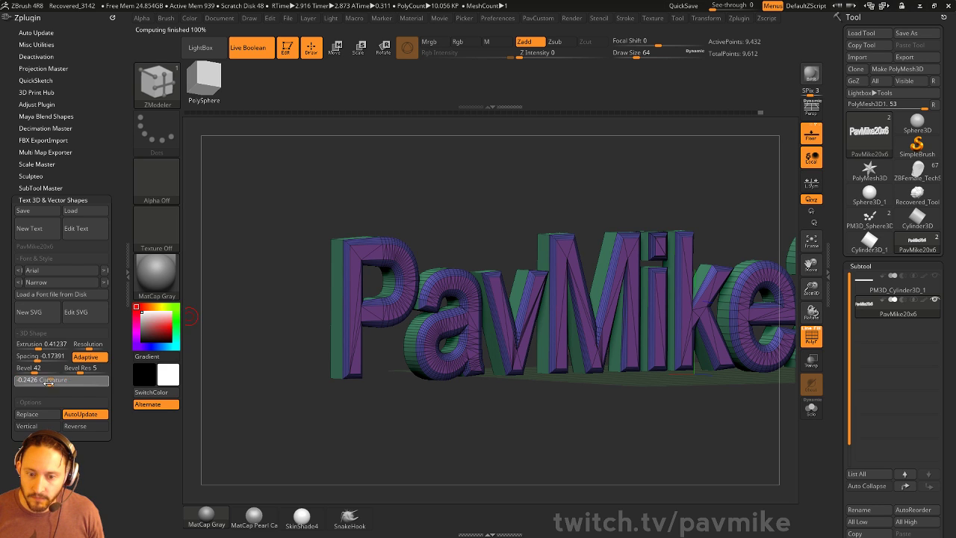
{"action": "key", "text": "Return"}
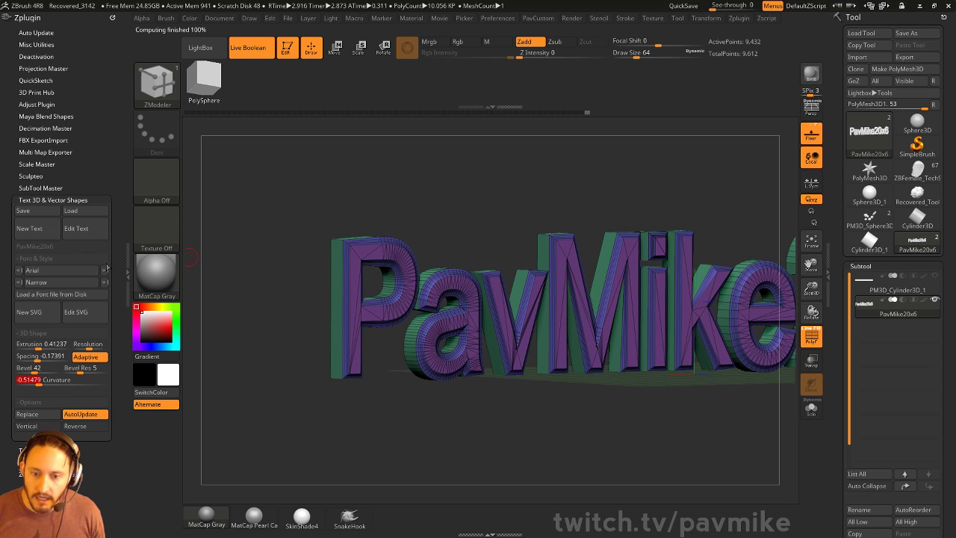
- Set the 3D text's font to Wingdings 3 and inspect the symbols without the polyframe display
{"action": "left_click", "coordinate": [78, 271]}
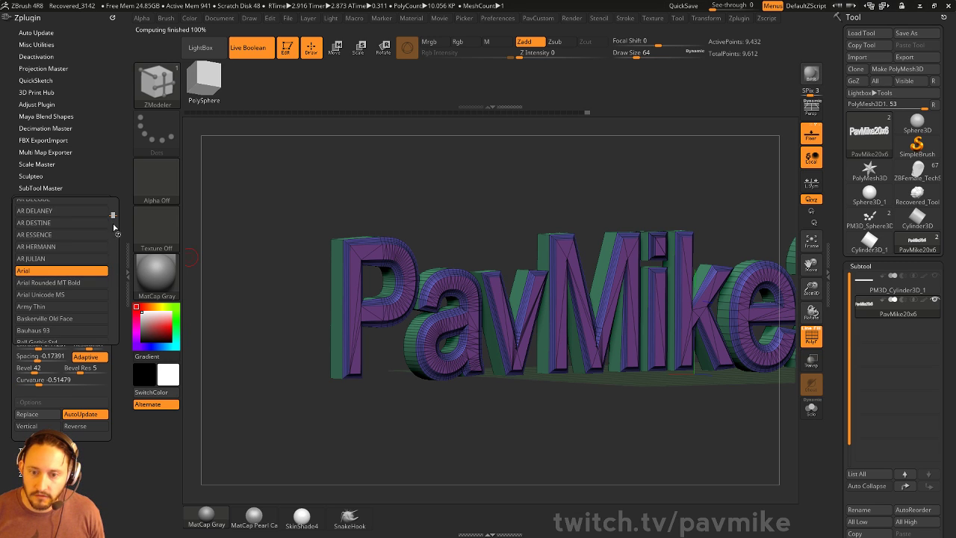
{"action": "scroll", "coordinate": [62, 291], "scroll_direction": "down", "scroll_amount": 15}
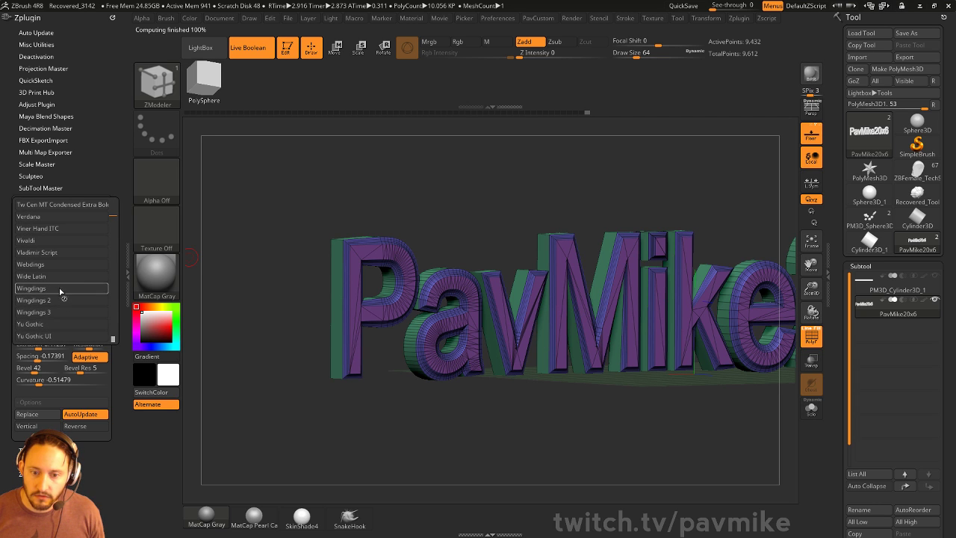
{"action": "left_click", "coordinate": [62, 312]}
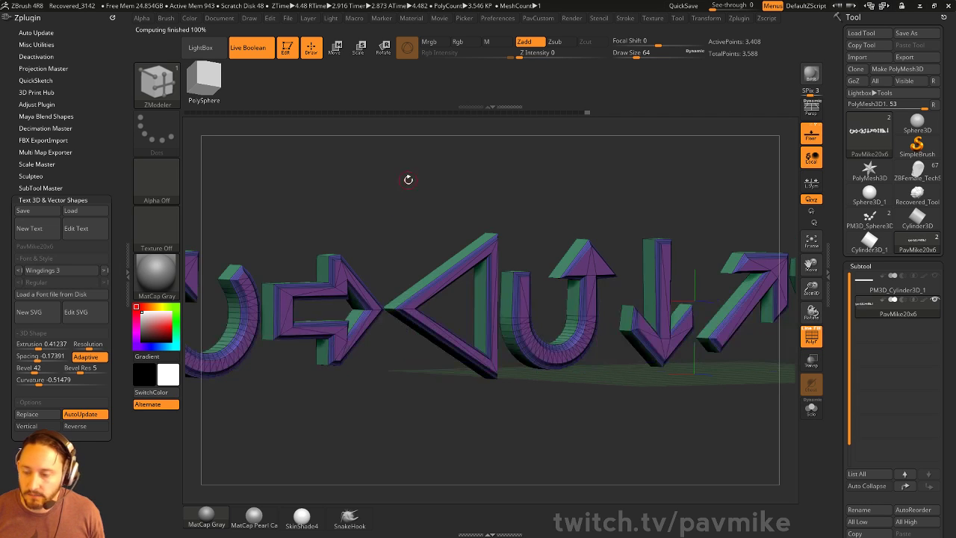
{"action": "left_click", "coordinate": [804, 331]}
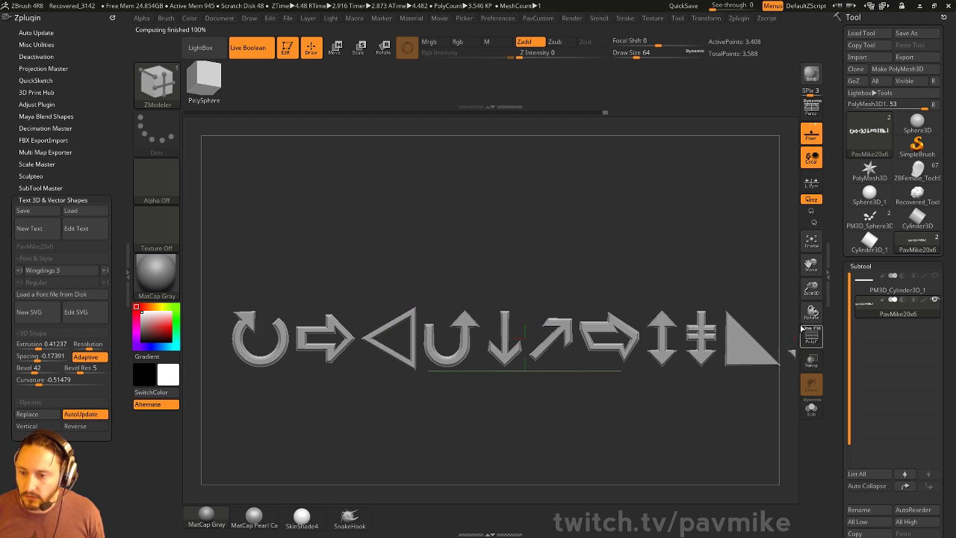
{"action": "left_click_drag", "start_coordinate": [690, 249], "coordinate": [662, 215]}
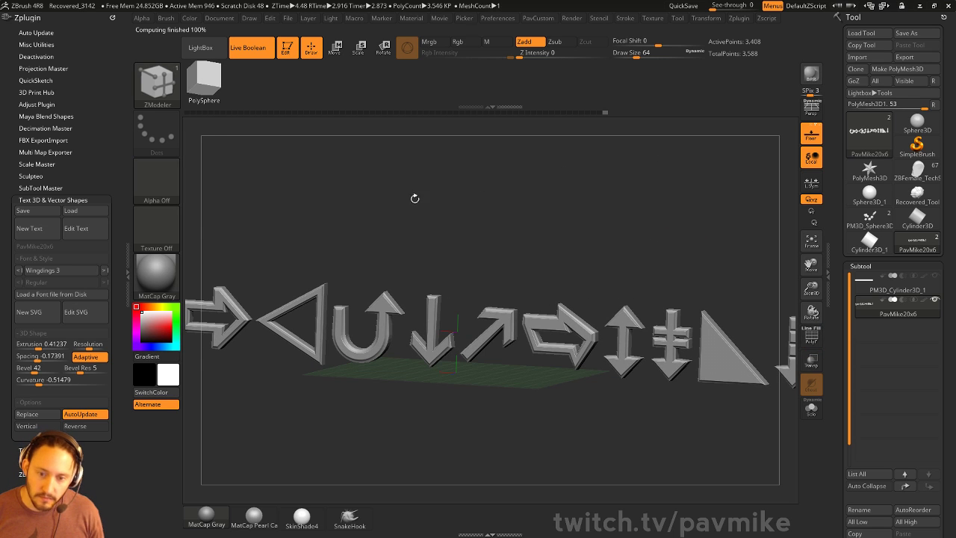
{"action": "left_click", "coordinate": [37, 320]}
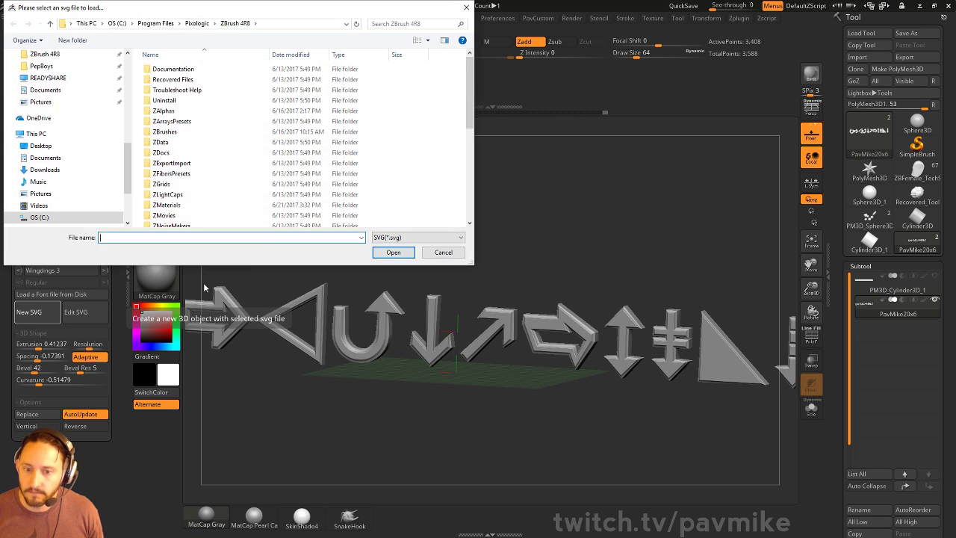
{"action": "left_click", "coordinate": [46, 90]}
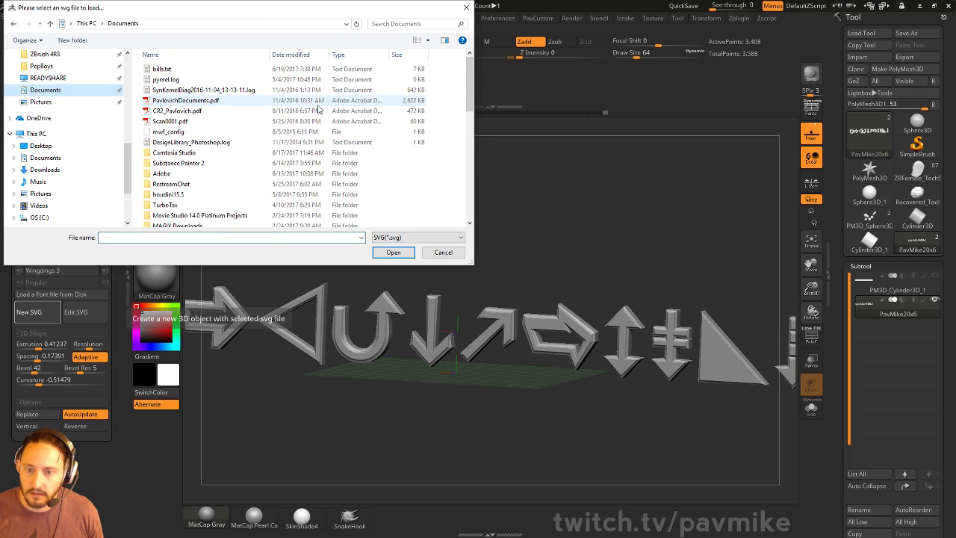
{"action": "left_click", "coordinate": [45, 146]}
{"action": "left_click_drag", "start_coordinate": [469, 120], "coordinate": [471, 75]}
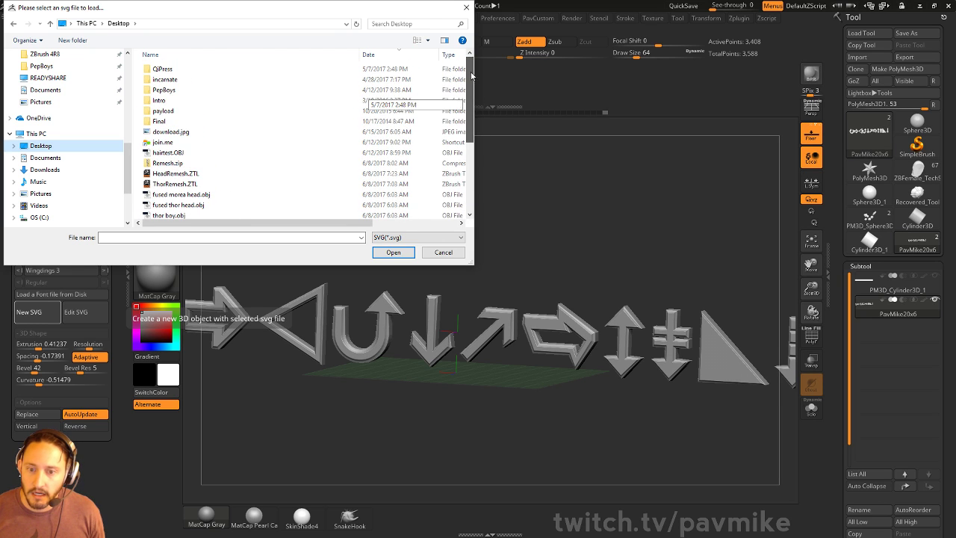
{"action": "left_click", "coordinate": [443, 253]}
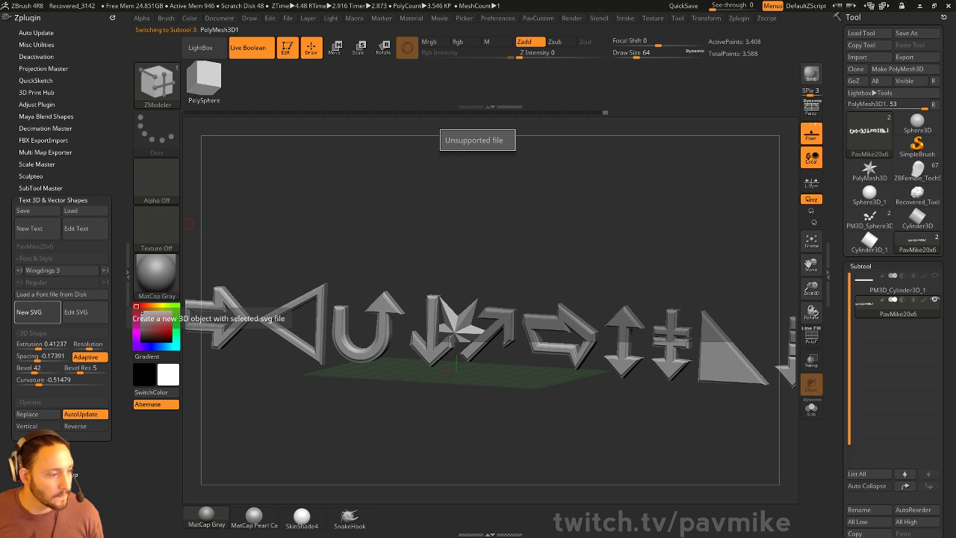
- Switch to the browser showing simpleicons.org, download the Podcasts icon and place podcasts.svg on the Desktop
{"action": "left_click_drag", "start_coordinate": [2, 232], "coordinate": [428, 50]}
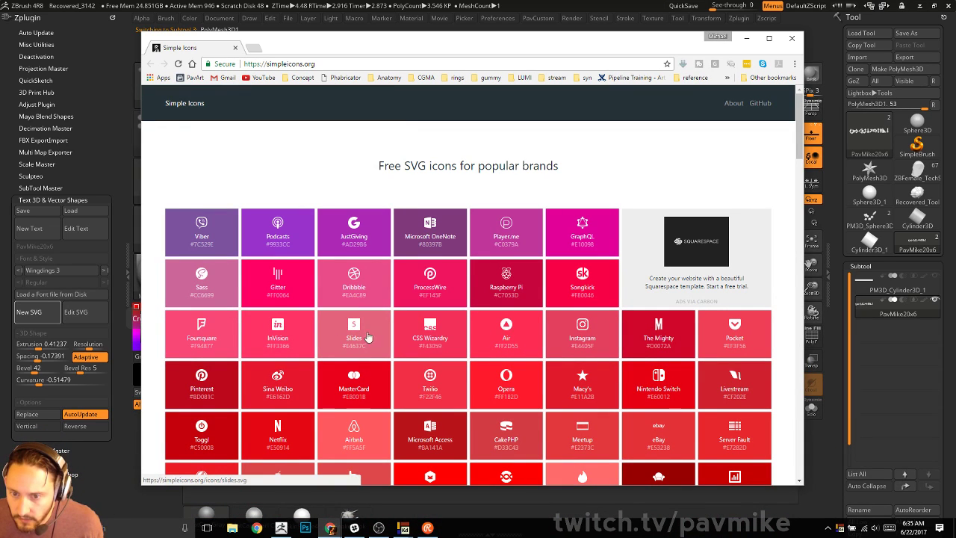
{"action": "left_click", "coordinate": [278, 221]}
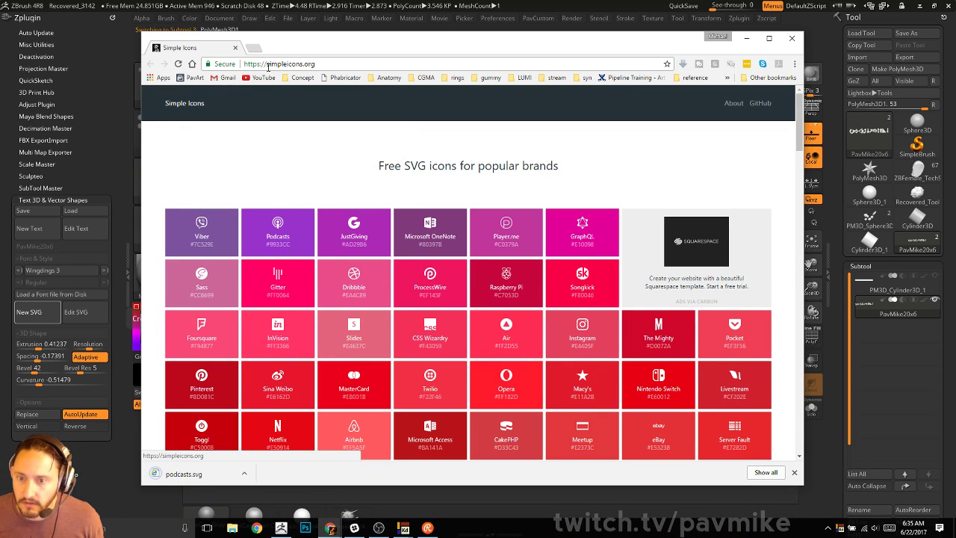
{"action": "left_click", "coordinate": [244, 473]}
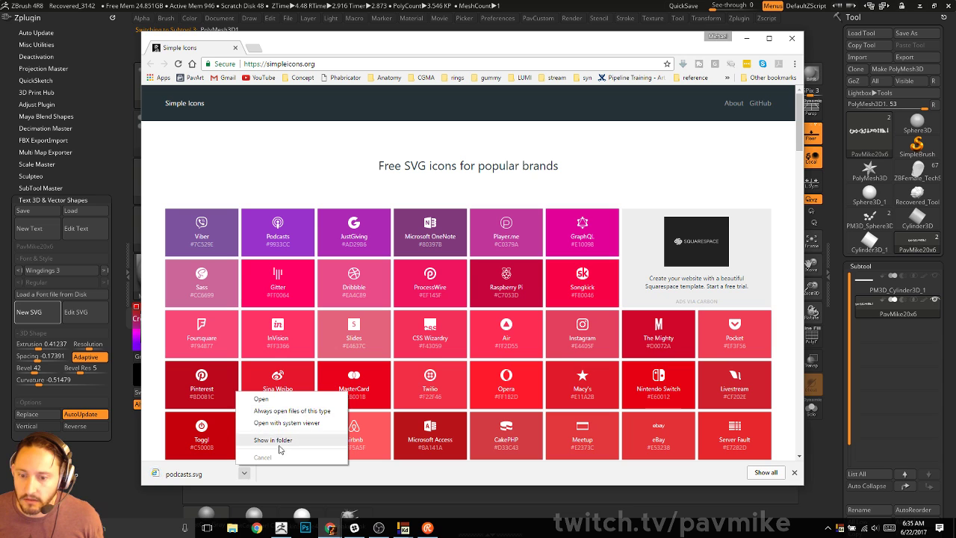
{"action": "left_click", "coordinate": [396, 4]}
{"action": "key", "text": "super"}
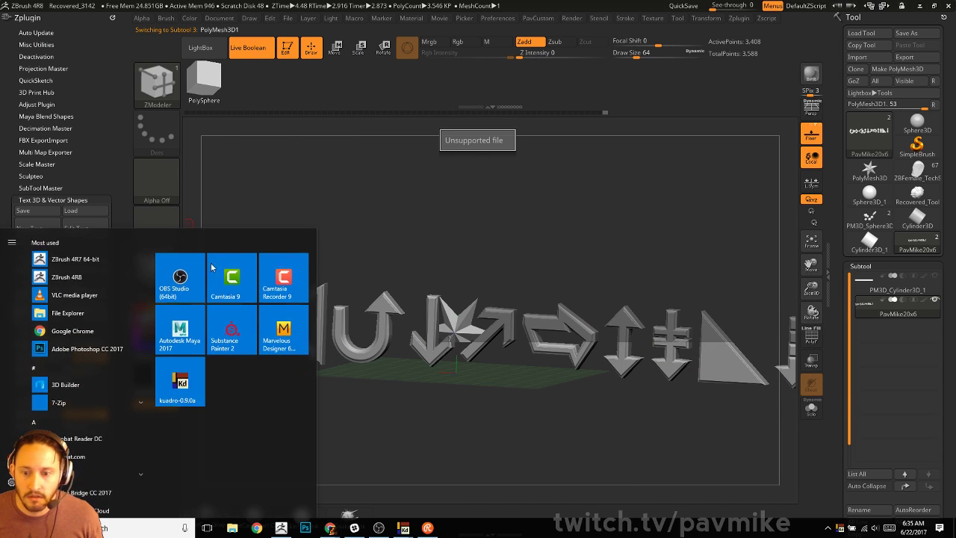
{"action": "left_click", "coordinate": [90, 309]}
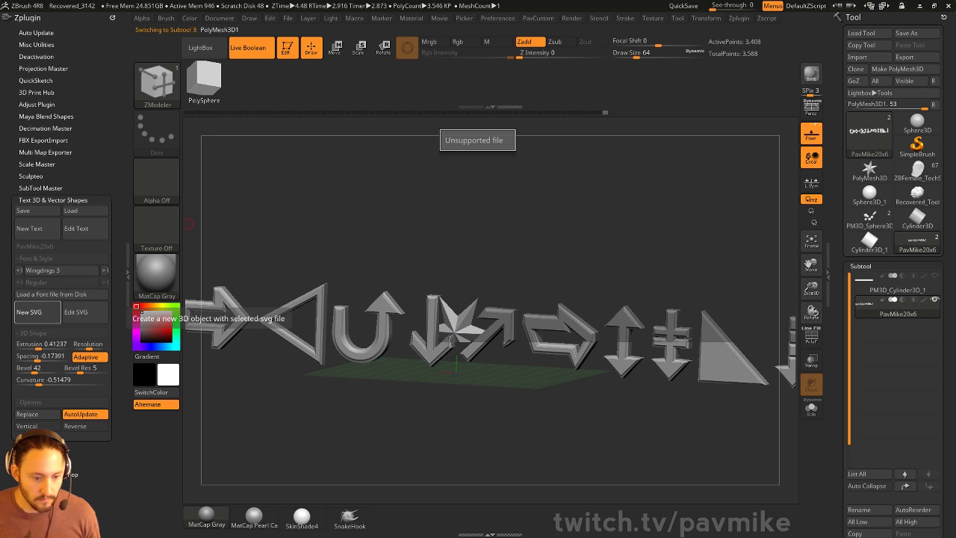
- Create a new 3D vector shape from podcasts.svg on the Desktop
{"action": "left_click", "coordinate": [30, 312]}
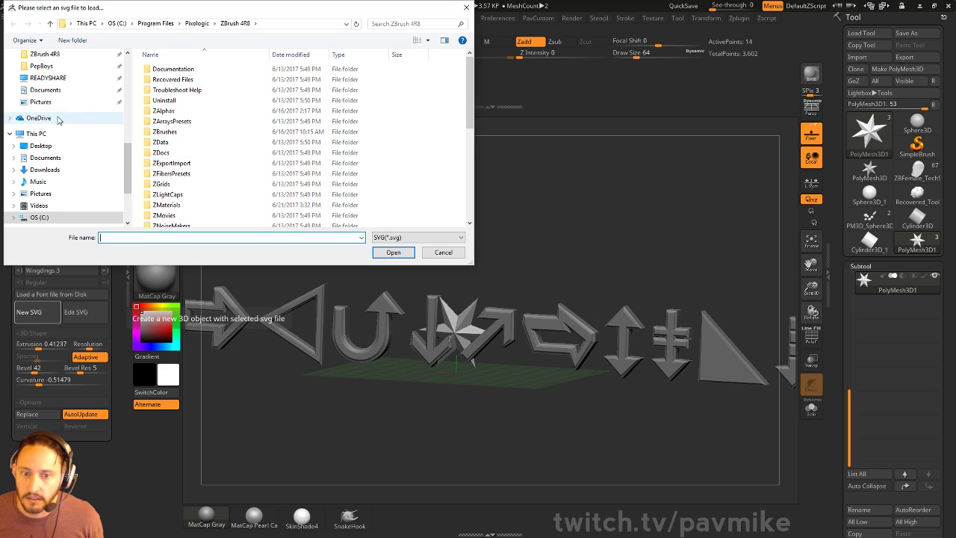
{"action": "left_click", "coordinate": [52, 146]}
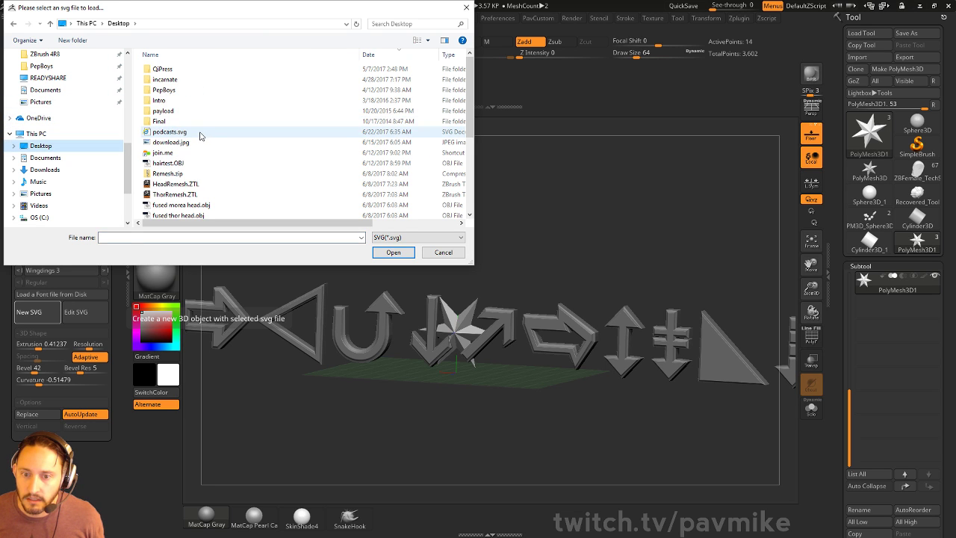
{"action": "double_click", "coordinate": [200, 136]}
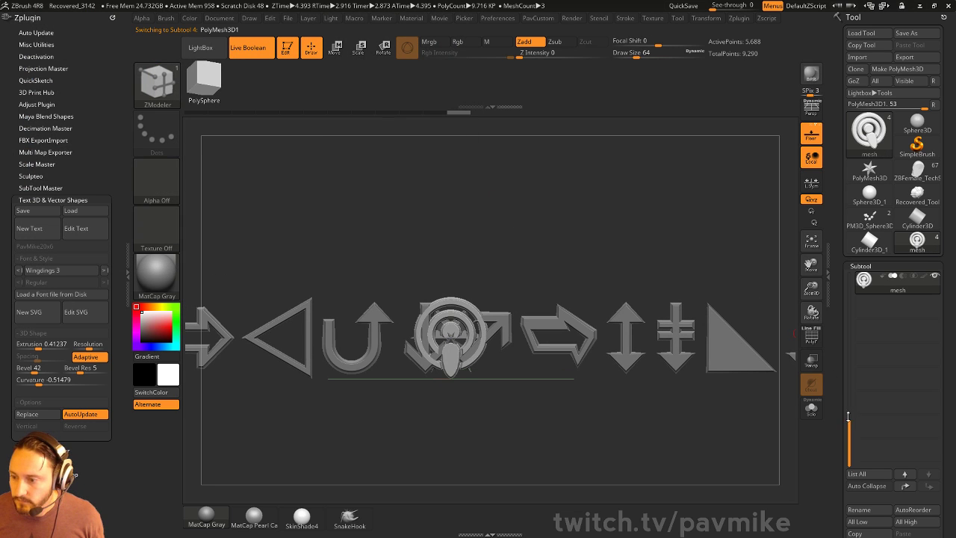
- Hide all other subtools so that only the new podcast icon mesh is displayed
{"action": "left_click_drag", "start_coordinate": [848, 415], "coordinate": [849, 390]}
{"action": "left_click_drag", "start_coordinate": [840, 354], "coordinate": [846, 291]}
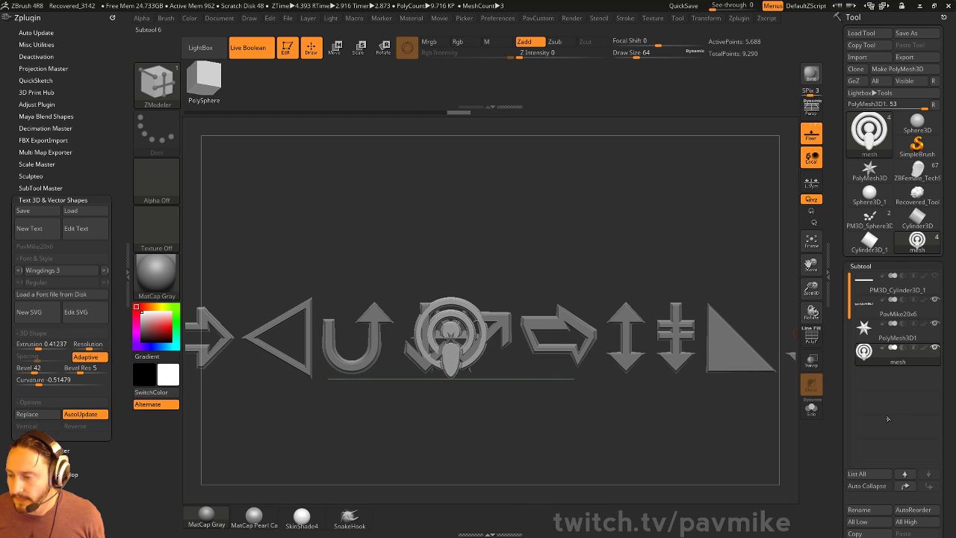
{"action": "key", "text": "shift"}
{"action": "left_click", "coordinate": [935, 348], "text": "shift"}
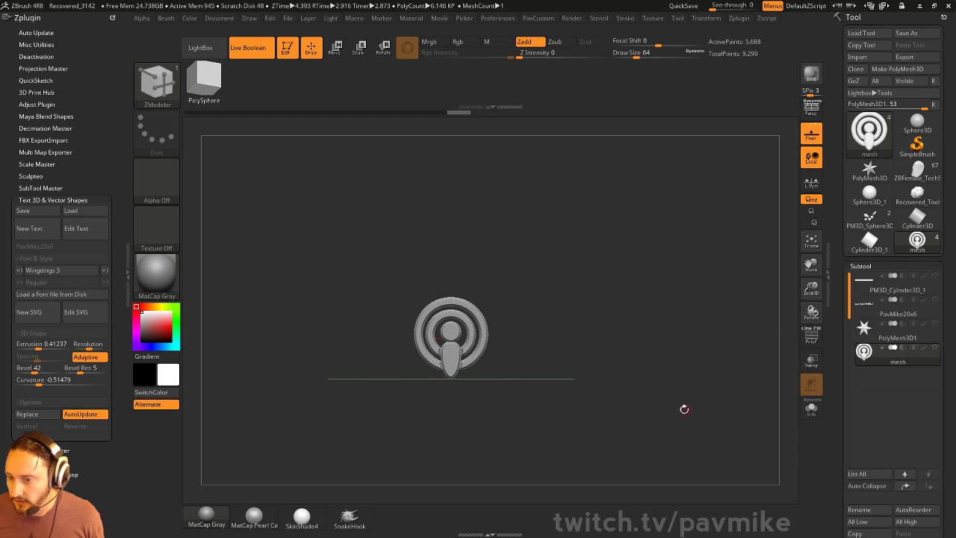
- Frame the podcast icon mesh and examine its bevelled shape from several angles, with and without the polyframe
{"action": "key", "text": "f"}
{"action": "left_click", "coordinate": [812, 337]}
{"action": "left_click_drag", "start_coordinate": [691, 262], "coordinate": [679, 301]}
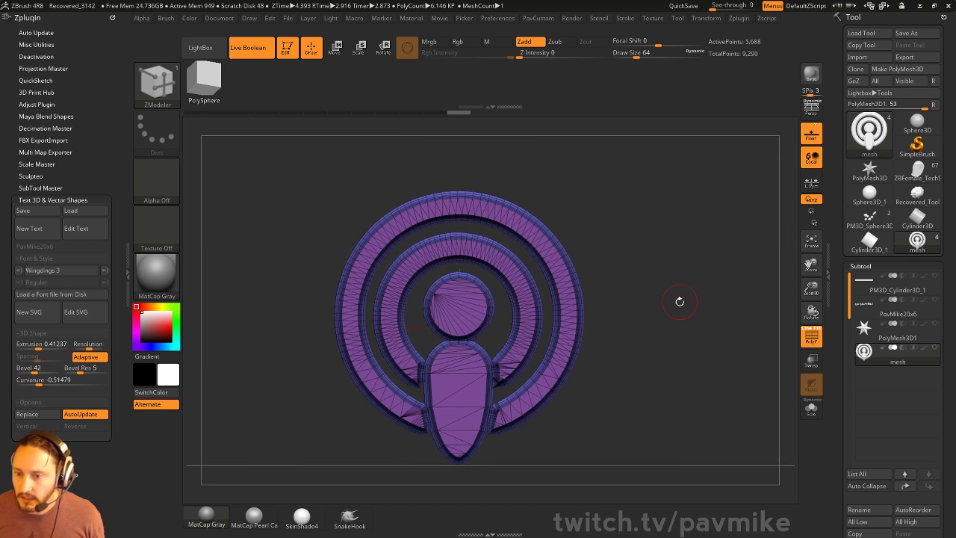
{"action": "left_click_drag", "start_coordinate": [701, 198], "coordinate": [761, 254]}
{"action": "left_click", "coordinate": [811, 338]}
{"action": "left_click_drag", "start_coordinate": [706, 293], "coordinate": [686, 299]}
{"action": "left_click_drag", "start_coordinate": [616, 214], "coordinate": [647, 230]}
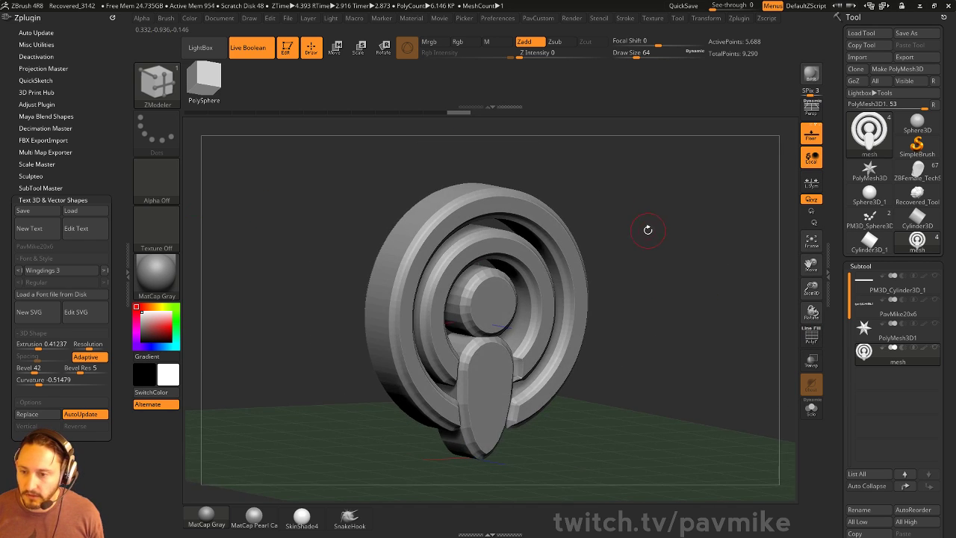
- Set the podcast icon's curvature to about 0.75 and turn the polyframe display on again
{"action": "left_click_drag", "start_coordinate": [38, 380], "coordinate": [94, 382]}
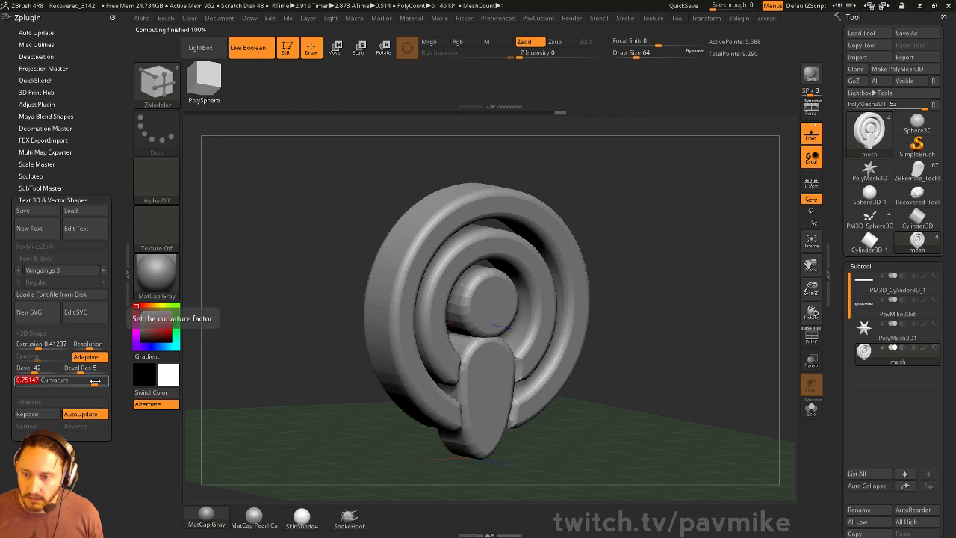
{"action": "left_click_drag", "start_coordinate": [651, 236], "coordinate": [739, 340], "text": "shift"}
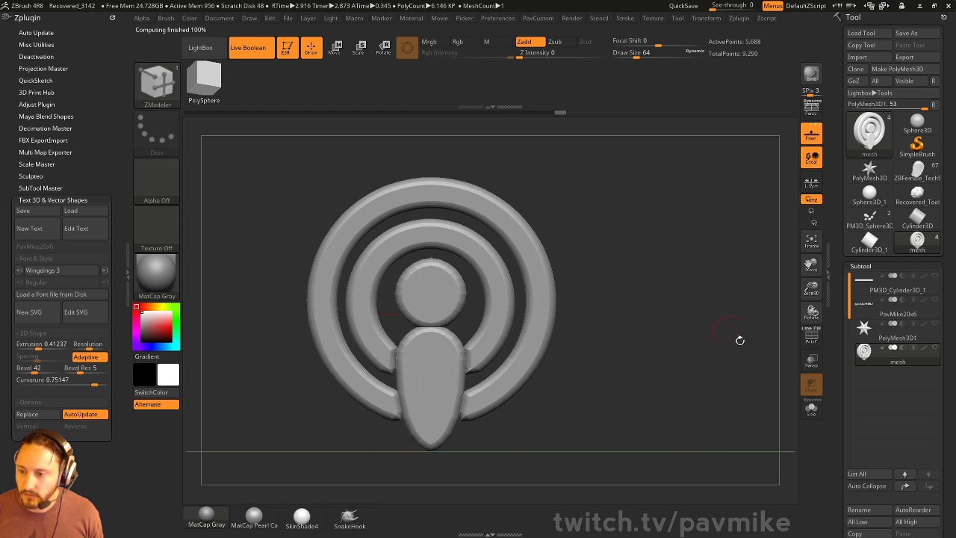
{"action": "left_click", "coordinate": [811, 337]}
- Activate the arrow symbols subtool, frame it with the transform gizmo and apply the Bend Curve deformer to it
{"action": "left_click", "coordinate": [896, 309]}
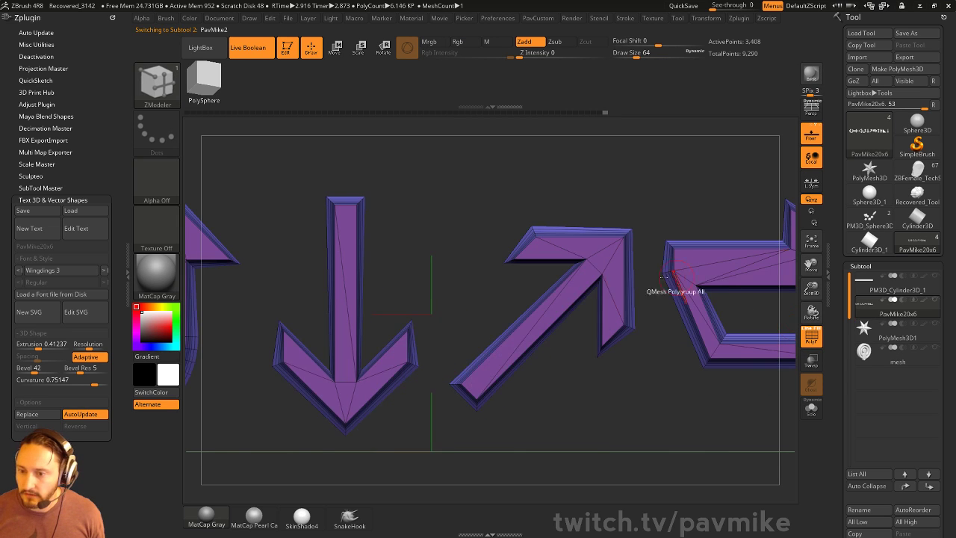
{"action": "left_click_drag", "start_coordinate": [736, 291], "coordinate": [548, 154], "text": "alt"}
{"action": "key", "text": "w"}
{"action": "key", "text": "f"}
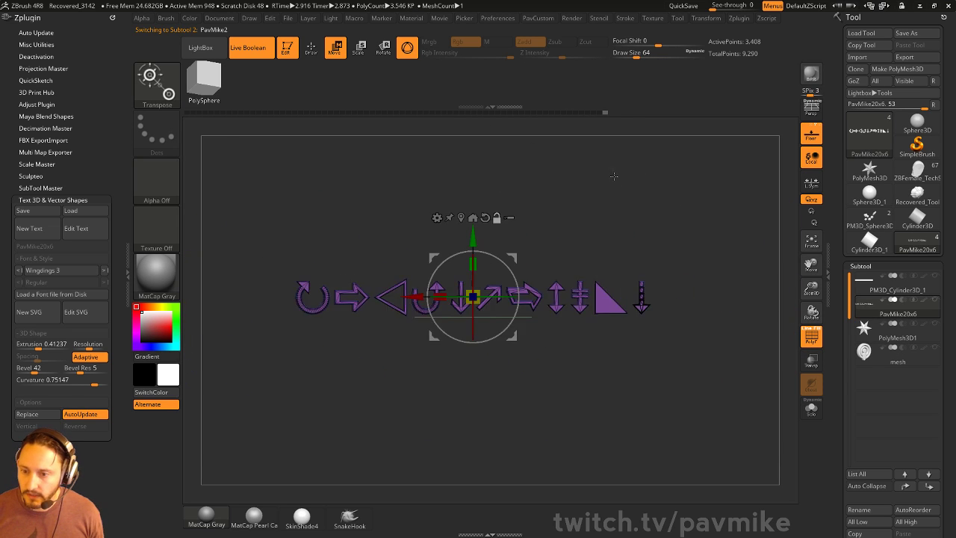
{"action": "left_click", "coordinate": [454, 218]}
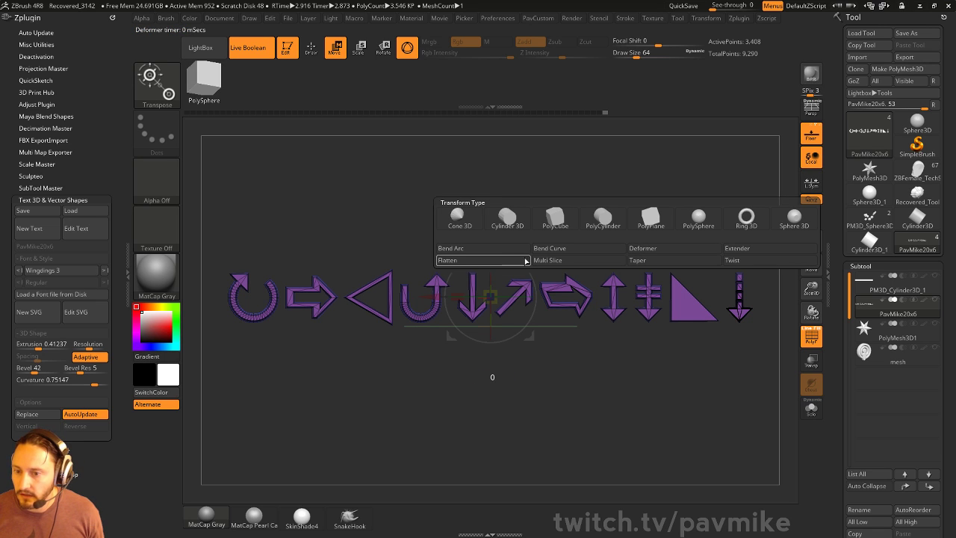
{"action": "left_click", "coordinate": [572, 252]}
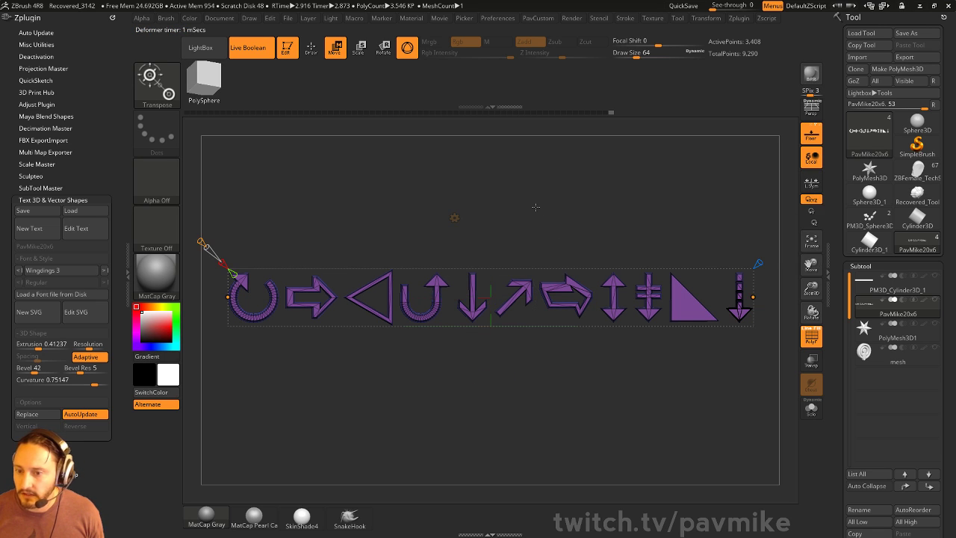
{"action": "left_click_drag", "start_coordinate": [552, 240], "coordinate": [539, 243]}
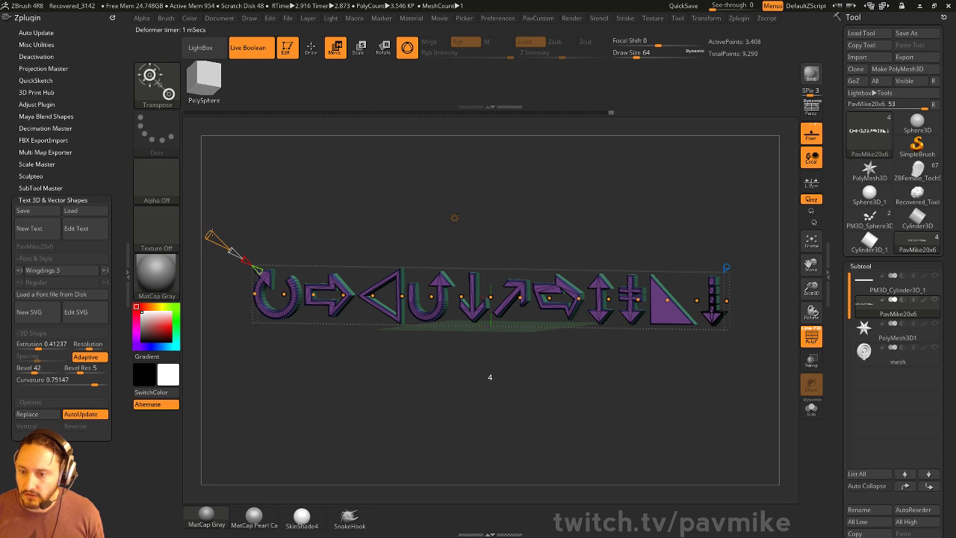
- Try bending the row of arrow symbols by moving several Bend Curve control points, and undo the changes
{"action": "left_click_drag", "start_coordinate": [575, 223], "coordinate": [596, 209], "text": "shift"}
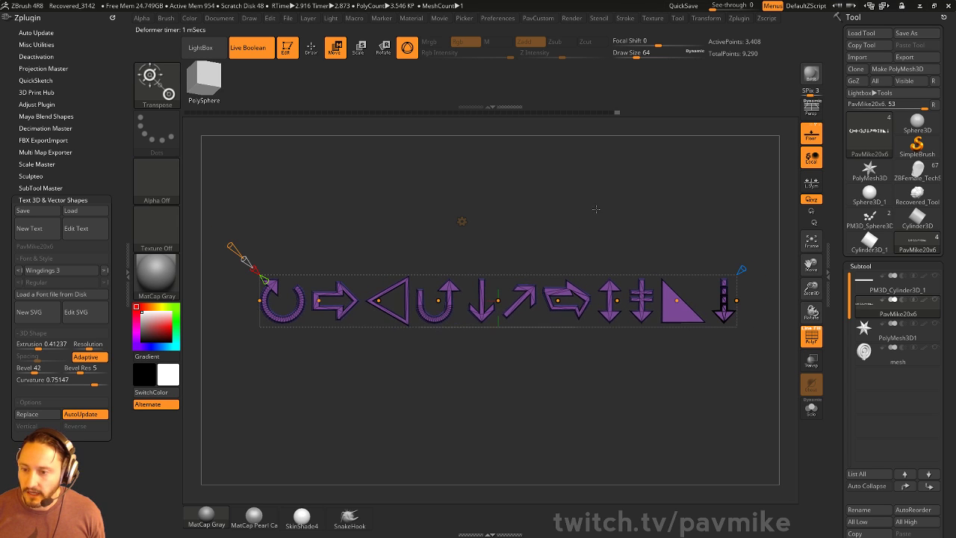
{"action": "left_click_drag", "start_coordinate": [623, 274], "coordinate": [610, 349]}
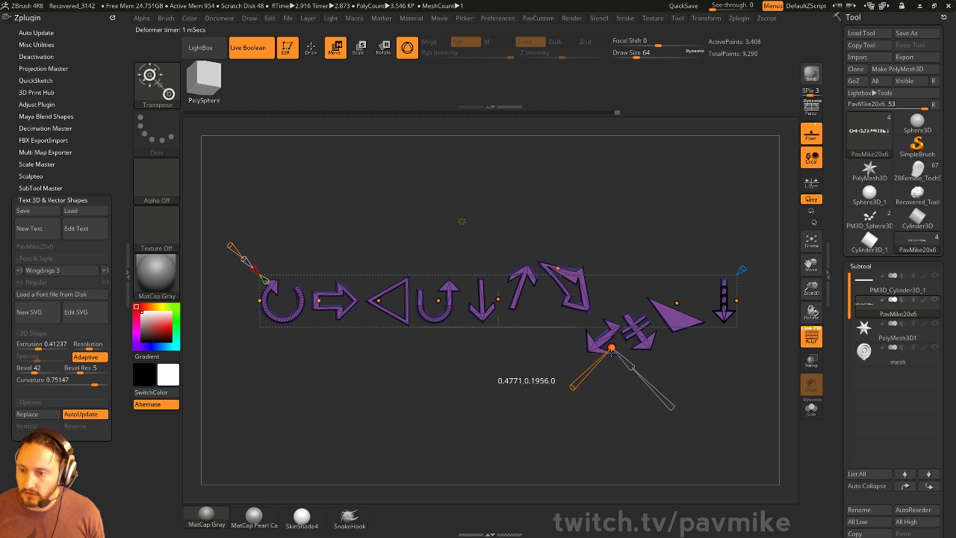
{"action": "left_click_drag", "start_coordinate": [395, 302], "coordinate": [384, 219]}
{"action": "left_click_drag", "start_coordinate": [534, 203], "coordinate": [440, 243]}
{"action": "left_click_drag", "start_coordinate": [401, 202], "coordinate": [548, 197]}
{"action": "left_click_drag", "start_coordinate": [666, 285], "coordinate": [689, 253]}
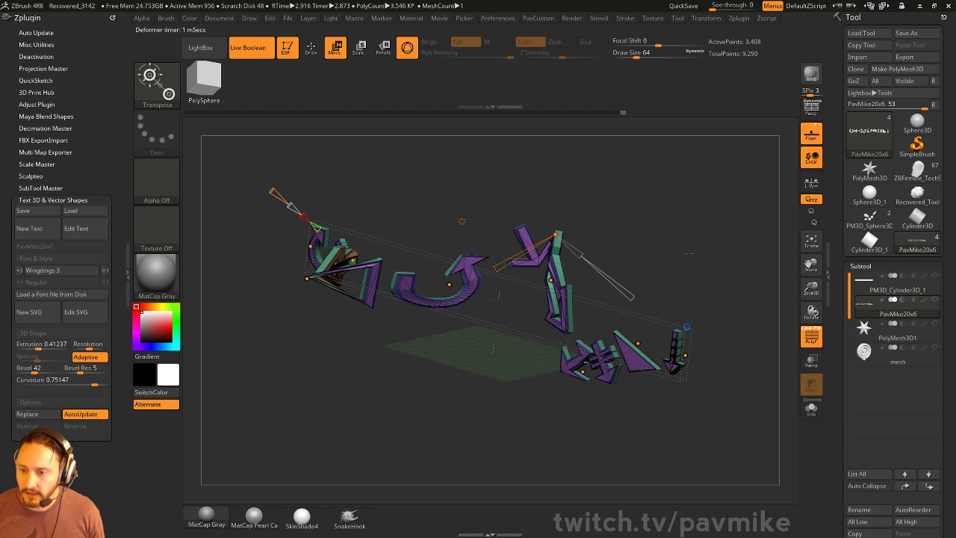
{"action": "mouse_move", "coordinate": [687, 327]}
{"action": "left_mouse_down"}
{"action": "mouse_move", "coordinate": [725, 243]}
{"action": "mouse_move", "coordinate": [714, 231]}
{"action": "left_mouse_up"}
{"action": "key", "text": "ctrl+z"}
{"action": "key", "text": "ctrl+z"}
{"action": "key", "text": "ctrl+z"}
- Delete the Bend Curve deformer from the arrow symbols and apply the Bend Arc deformer in its place
{"action": "left_click", "coordinate": [462, 221]}
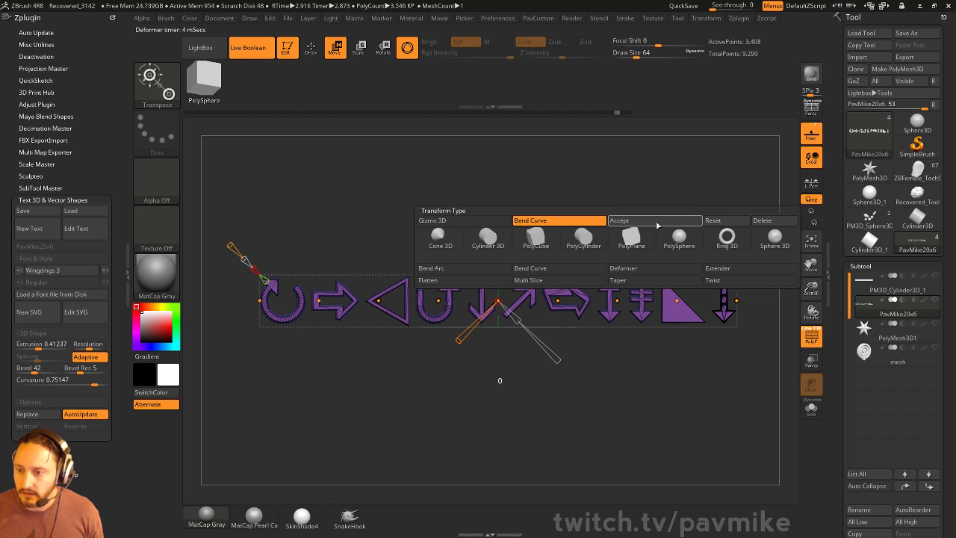
{"action": "left_click", "coordinate": [764, 221]}
{"action": "left_click", "coordinate": [461, 221]}
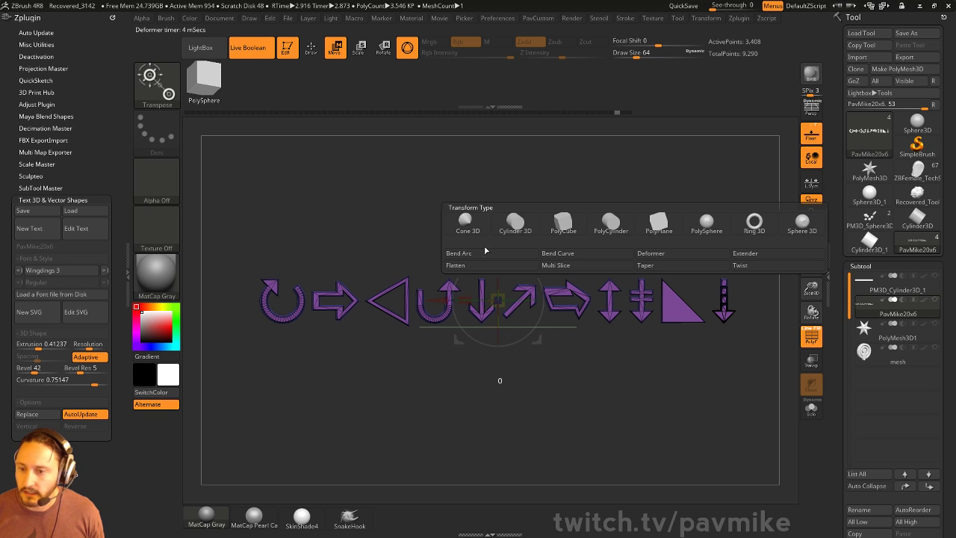
{"action": "left_click", "coordinate": [564, 254]}
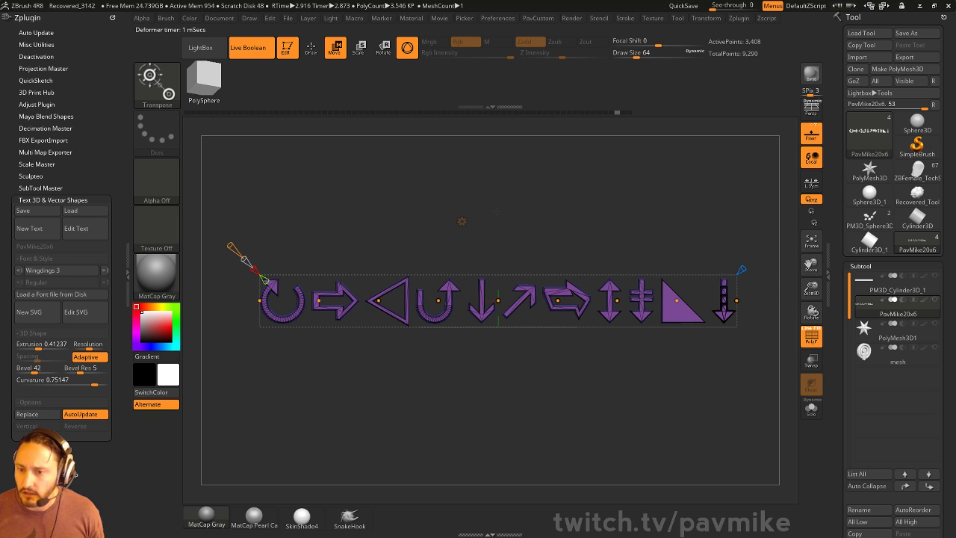
{"action": "left_click", "coordinate": [461, 221]}
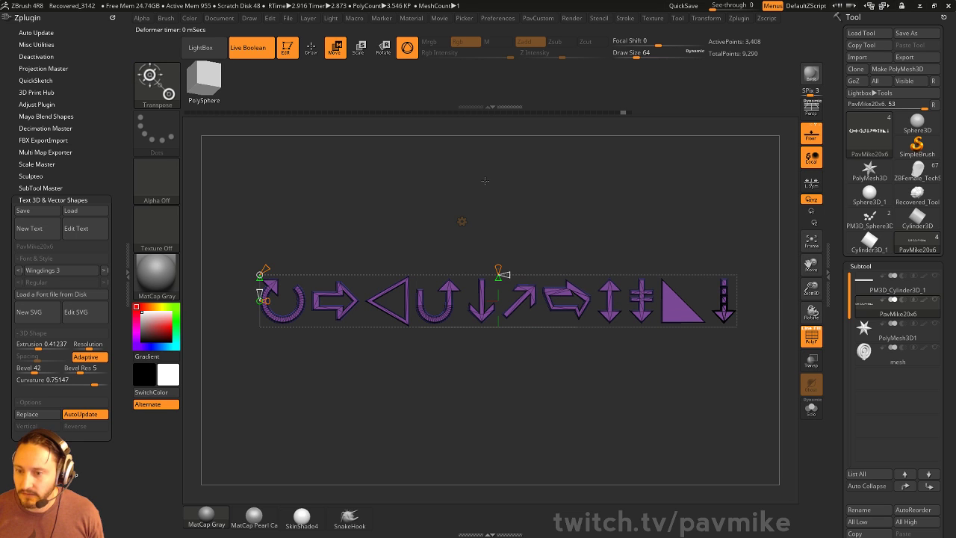
{"action": "left_click_drag", "start_coordinate": [532, 241], "coordinate": [422, 259]}
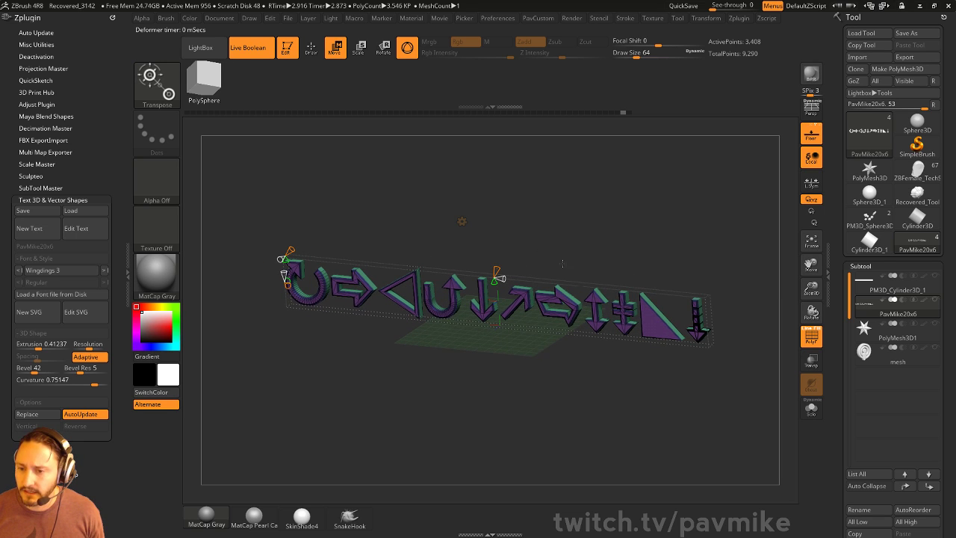
{"action": "left_click_drag", "start_coordinate": [512, 302], "coordinate": [569, 237]}
- Bend the row of arrow symbols into a downward-opening arch with Bend Arc, using a bend value of about 80
{"action": "left_click", "coordinate": [499, 262]}
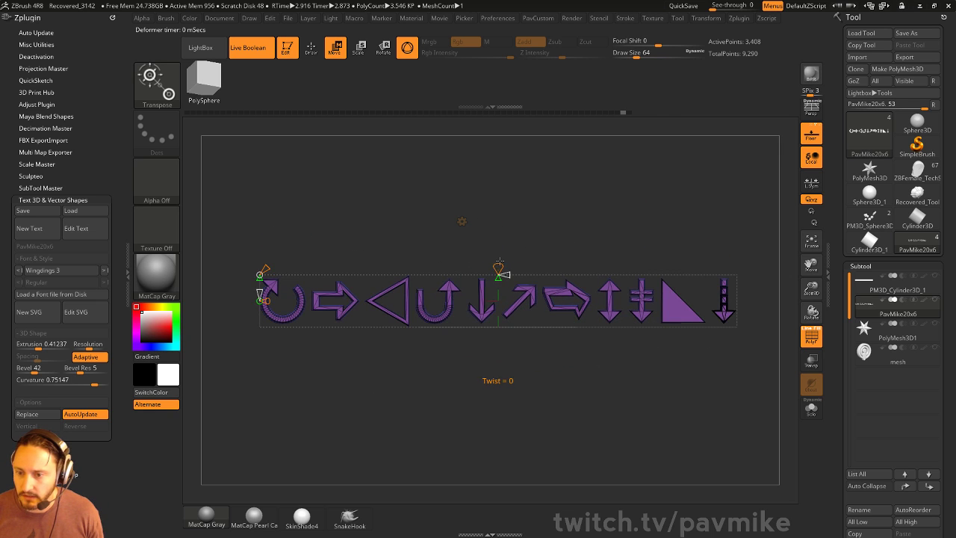
{"action": "left_click_drag", "start_coordinate": [504, 260], "coordinate": [500, 281]}
{"action": "key", "text": "ctrl+z"}
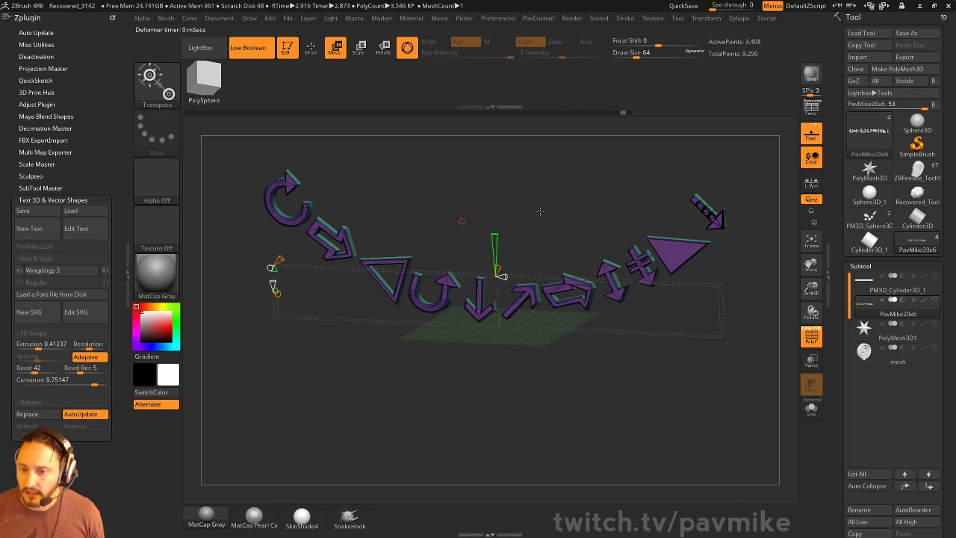
{"action": "left_click_drag", "start_coordinate": [540, 212], "coordinate": [429, 425]}
{"action": "key", "text": "ctrl+z"}
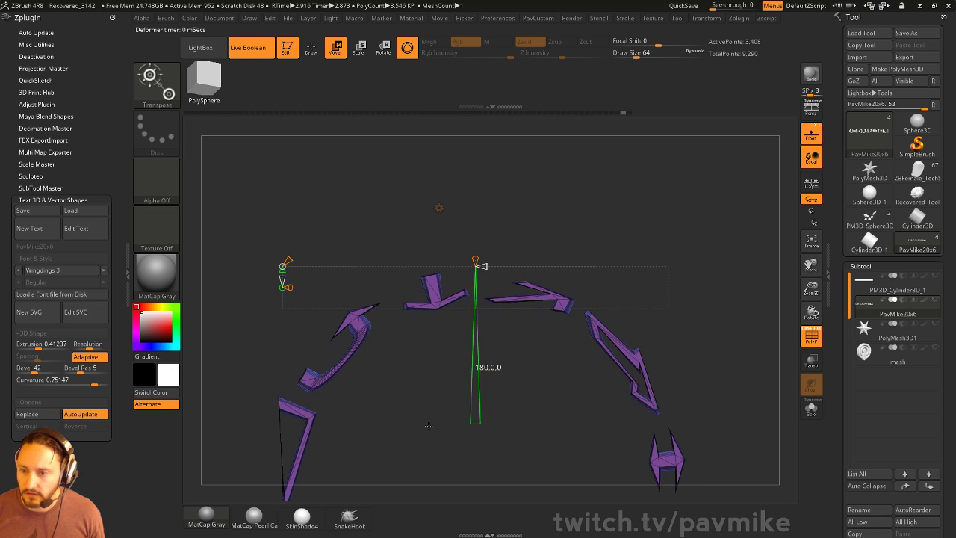
{"action": "left_click_drag", "start_coordinate": [647, 311], "coordinate": [675, 264], "text": "alt"}
{"action": "key", "text": "ctrl+z"}
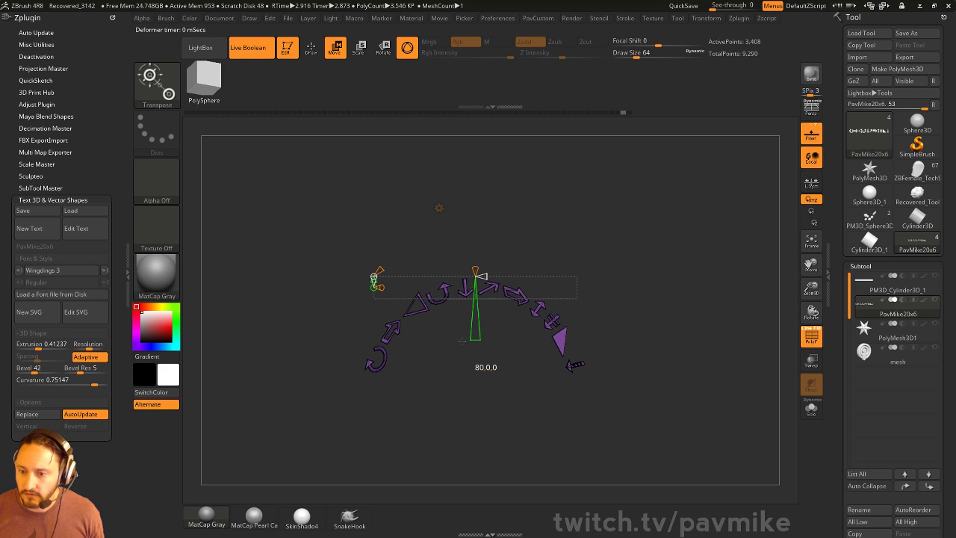
{"action": "mouse_move", "coordinate": [644, 267]}
{"action": "left_mouse_down", "text": "alt"}
{"action": "mouse_move", "coordinate": [645, 307]}
{"action": "mouse_move", "coordinate": [518, 259]}
{"action": "mouse_move", "coordinate": [474, 269]}
{"action": "mouse_move", "coordinate": [448, 295]}
{"action": "mouse_move", "coordinate": [472, 267]}
{"action": "mouse_move", "coordinate": [478, 275]}
{"action": "mouse_move", "coordinate": [485, 249]}
{"action": "mouse_move", "coordinate": [494, 265]}
{"action": "mouse_move", "coordinate": [485, 282]}
{"action": "mouse_move", "coordinate": [464, 286]}
{"action": "mouse_move", "coordinate": [468, 270]}
{"action": "mouse_move", "coordinate": [424, 275]}
{"action": "mouse_move", "coordinate": [511, 272]}
{"action": "left_mouse_up", "text": "alt"}
{"action": "key", "text": "ctrl+z"}
{"action": "left_click_drag", "start_coordinate": [565, 236], "coordinate": [587, 230]}
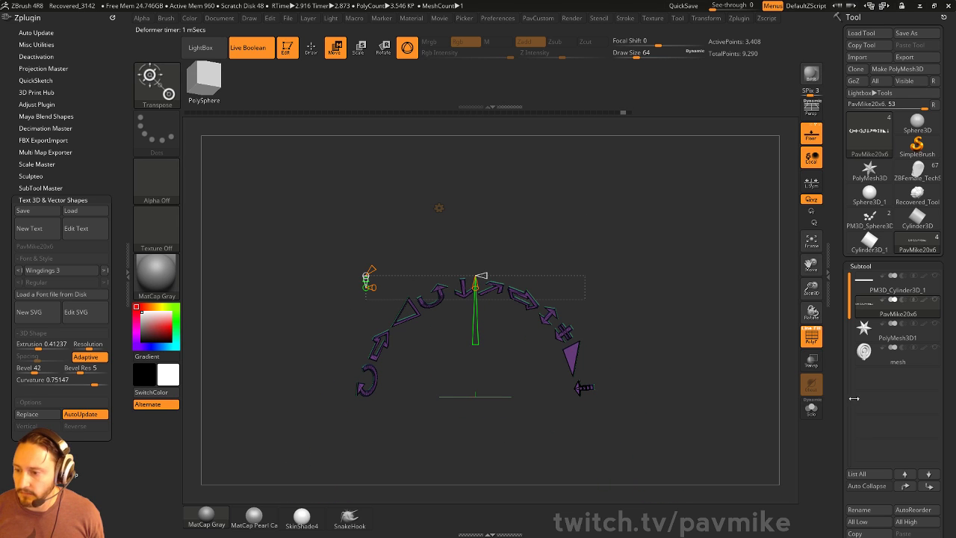
- Append Sphere3D_1 as a new subtool, make it active and show the arrow symbols subtool with it
{"action": "scroll", "coordinate": [896, 457], "scroll_direction": "down", "scroll_amount": 3}
{"action": "left_click", "coordinate": [906, 473]}
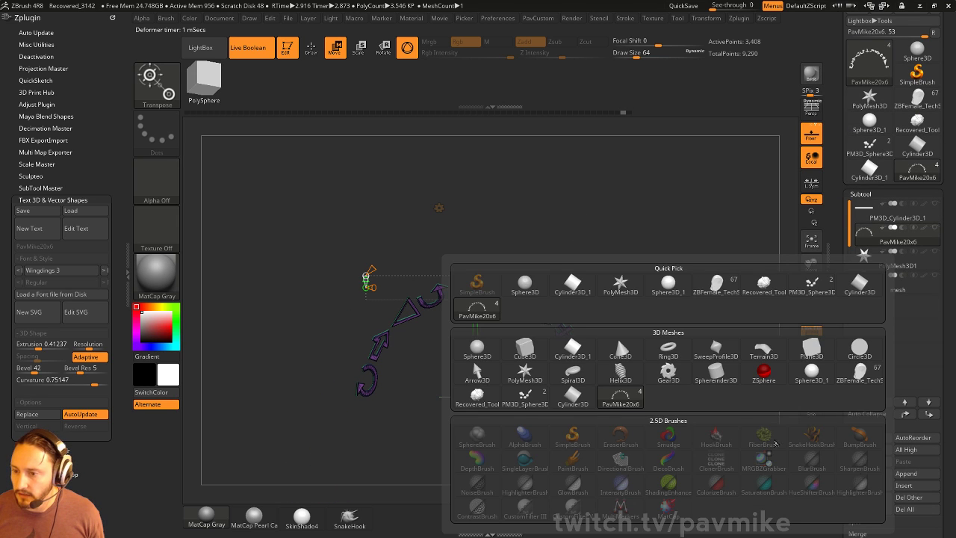
{"action": "left_click", "coordinate": [657, 283]}
{"action": "left_click_drag", "start_coordinate": [650, 284], "coordinate": [712, 284], "text": "alt"}
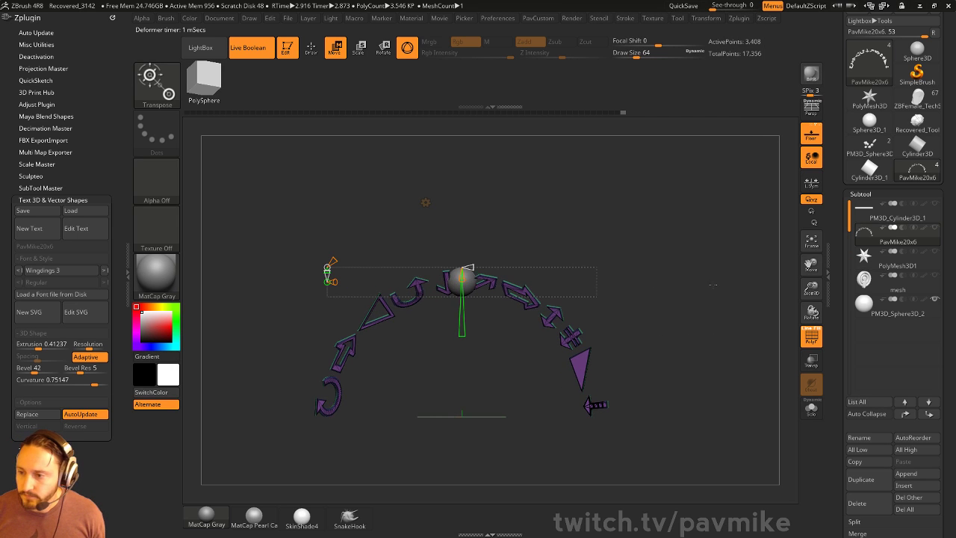
{"action": "left_click", "coordinate": [896, 314]}
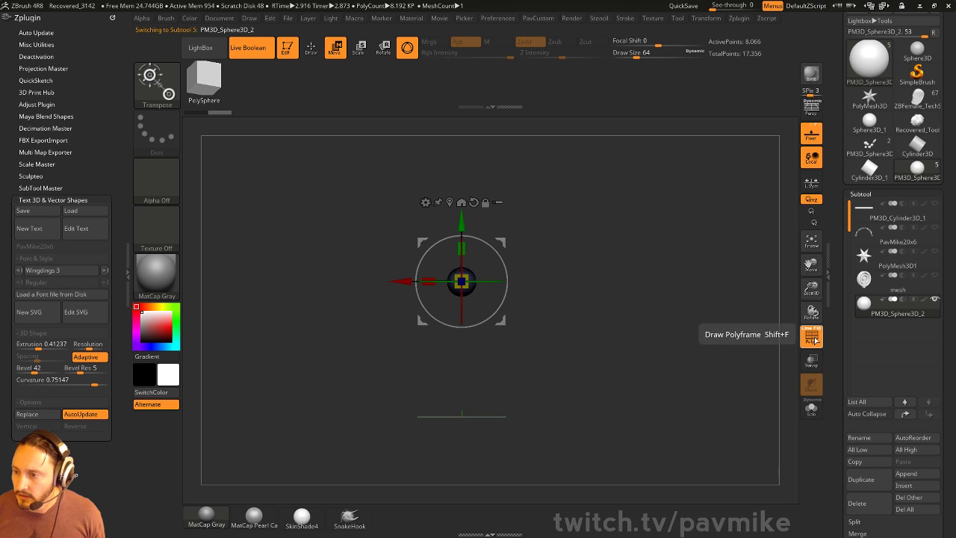
{"action": "left_click", "coordinate": [933, 275]}
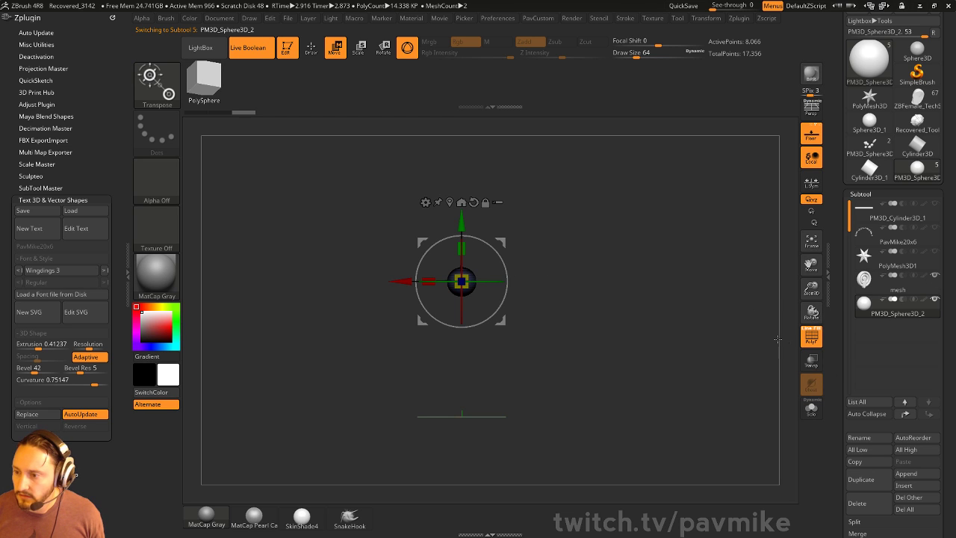
{"action": "left_click_drag", "start_coordinate": [777, 340], "coordinate": [722, 311]}
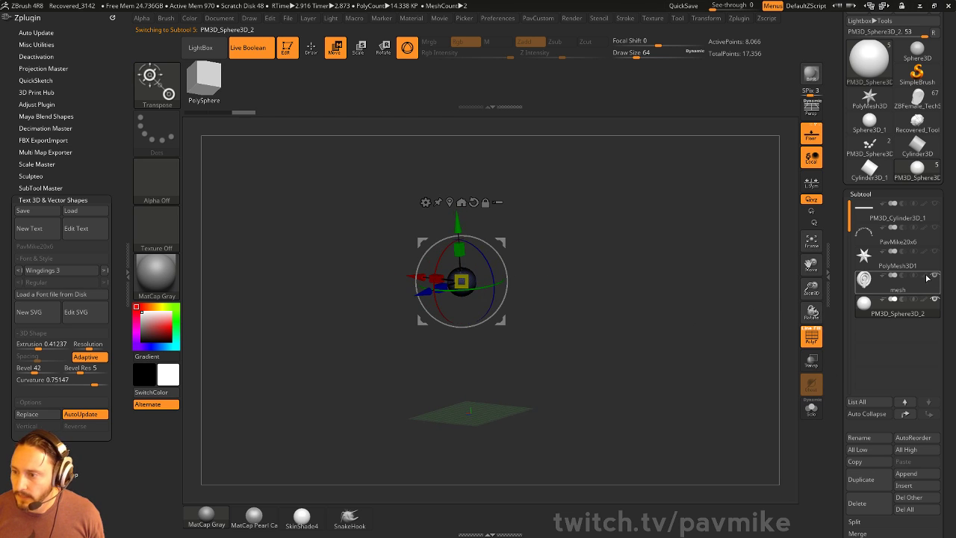
{"action": "left_click", "coordinate": [933, 227]}
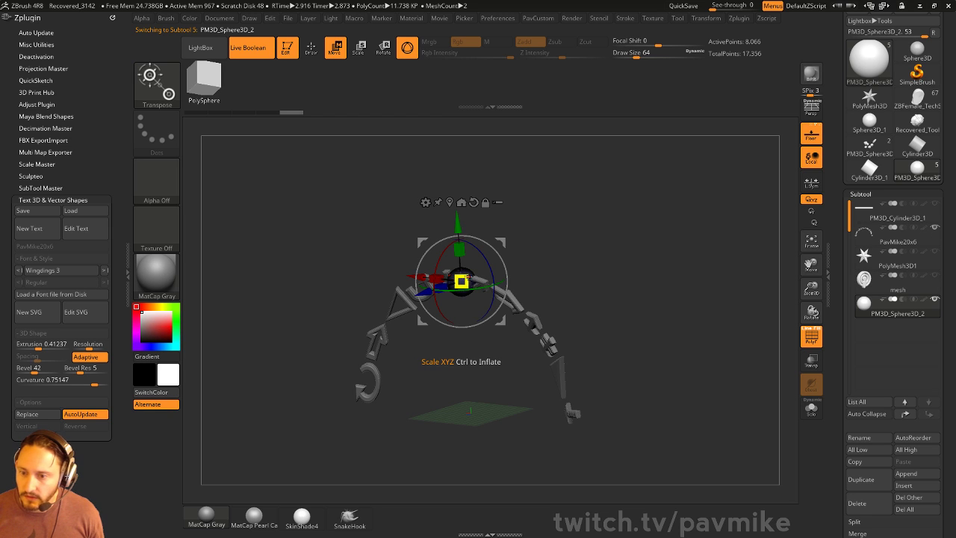
- Scale the sphere up to several times its size and move it behind the arched arrow symbols
{"action": "left_click_drag", "start_coordinate": [467, 278], "coordinate": [598, 263]}
{"action": "left_click_drag", "start_coordinate": [687, 253], "coordinate": [557, 239]}
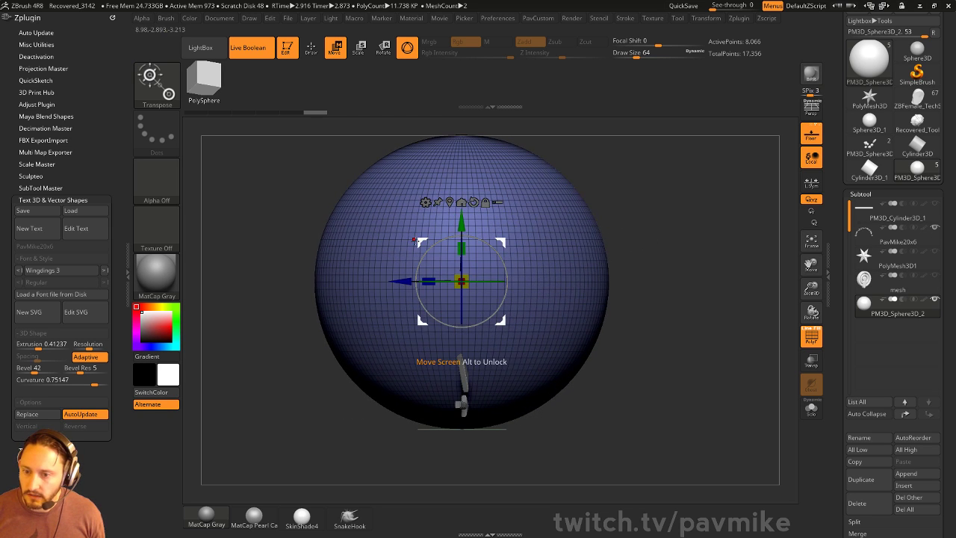
{"action": "mouse_move", "coordinate": [414, 239]}
{"action": "left_mouse_down"}
{"action": "mouse_move", "coordinate": [412, 270]}
{"action": "mouse_move", "coordinate": [543, 349]}
{"action": "mouse_move", "coordinate": [304, 297]}
{"action": "mouse_move", "coordinate": [283, 315]}
{"action": "left_mouse_up"}
{"action": "mouse_move", "coordinate": [668, 256]}
{"action": "left_mouse_down"}
{"action": "mouse_move", "coordinate": [560, 260]}
{"action": "mouse_move", "coordinate": [653, 247]}
{"action": "mouse_move", "coordinate": [635, 248]}
{"action": "mouse_move", "coordinate": [692, 227]}
{"action": "mouse_move", "coordinate": [733, 233]}
{"action": "left_mouse_up"}
{"action": "key", "text": "q"}
{"action": "key", "text": "f"}
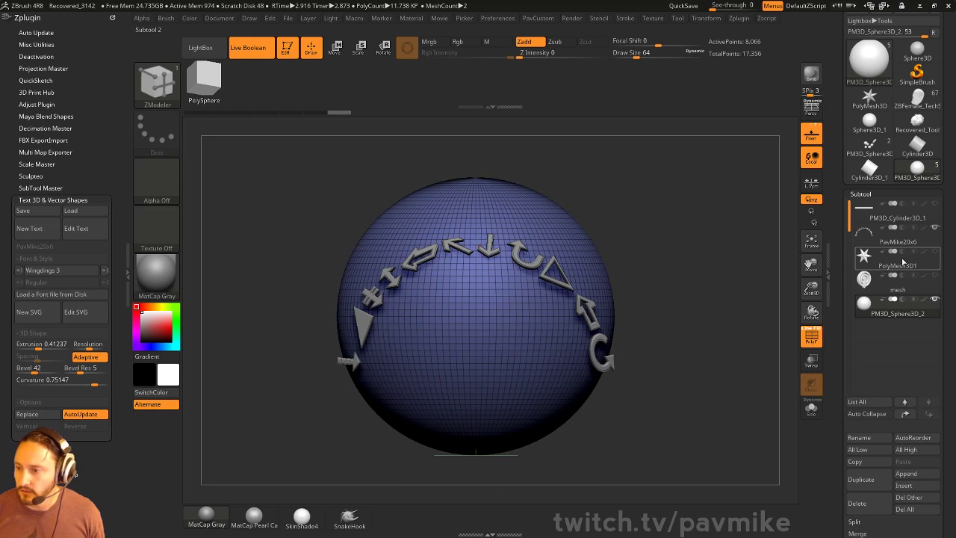
{"action": "left_click", "coordinate": [893, 243]}
{"action": "left_click_drag", "start_coordinate": [651, 234], "coordinate": [673, 255]}
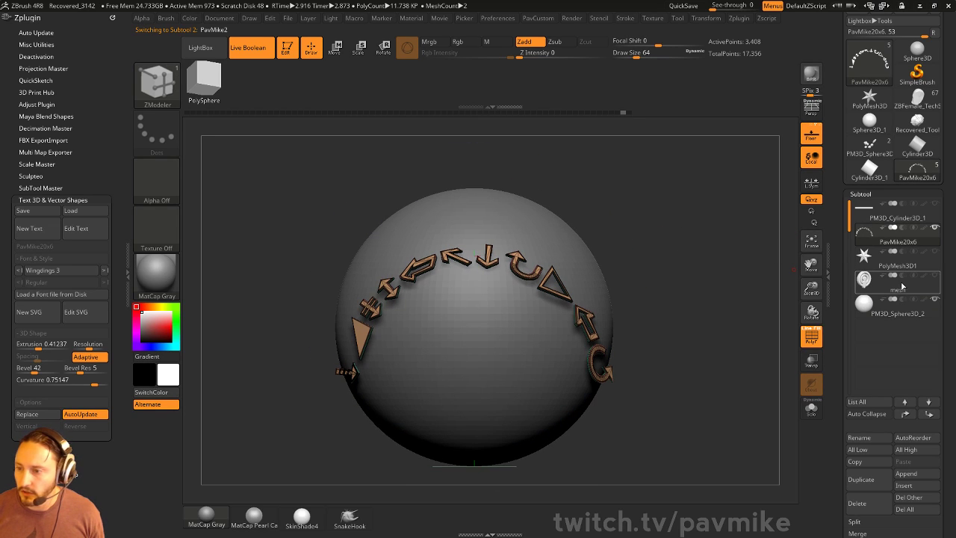
- Enlarge the sphere further and shift it down and back so the arrow symbols float in front of its surface
{"action": "left_click", "coordinate": [896, 316]}
{"action": "key", "text": "w"}
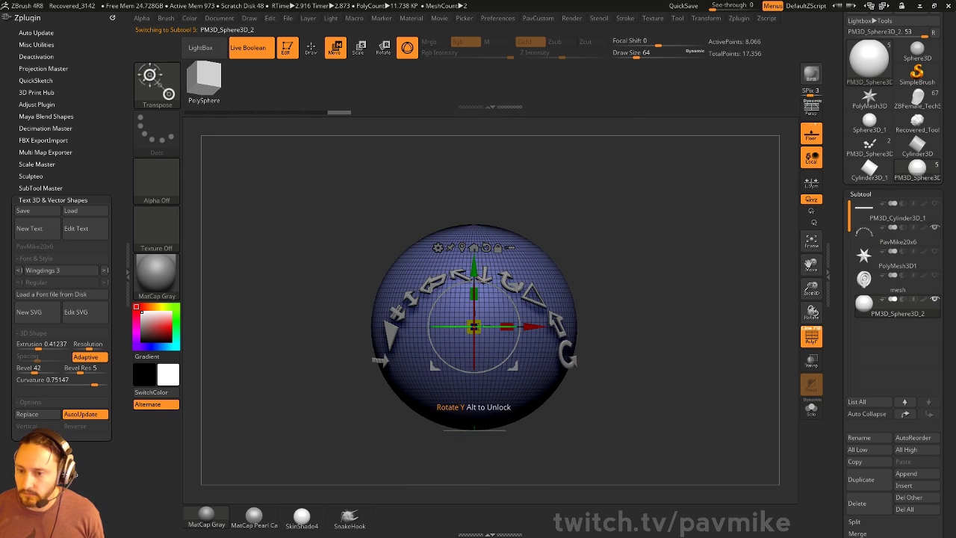
{"action": "left_click_drag", "start_coordinate": [475, 327], "coordinate": [486, 305]}
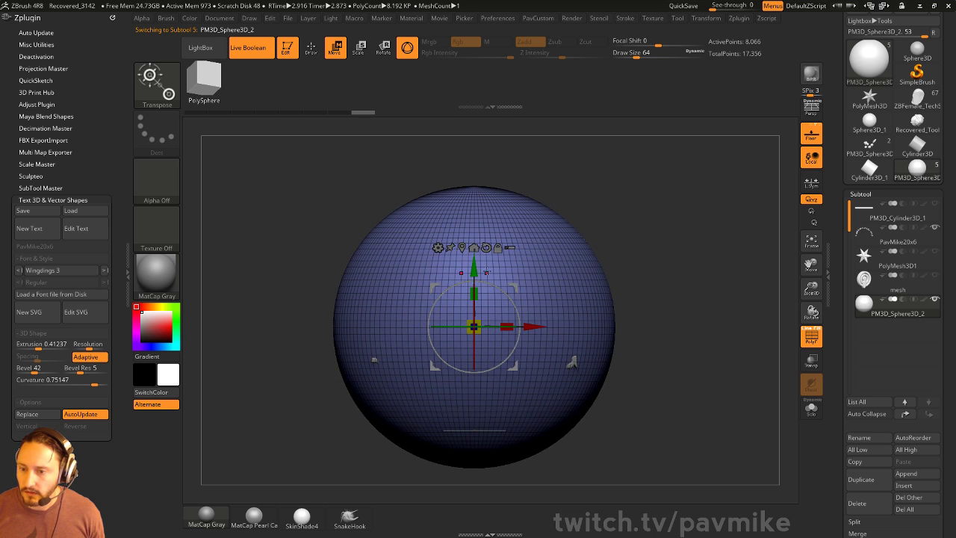
{"action": "left_click_drag", "start_coordinate": [475, 268], "coordinate": [475, 298]}
{"action": "left_click_drag", "start_coordinate": [665, 313], "coordinate": [583, 321], "text": "shift"}
{"action": "mouse_move", "coordinate": [539, 351]}
{"action": "left_mouse_down"}
{"action": "mouse_move", "coordinate": [592, 351]}
{"action": "mouse_move", "coordinate": [570, 351]}
{"action": "left_mouse_up"}
{"action": "key", "text": "q"}
{"action": "left_click_drag", "start_coordinate": [678, 228], "coordinate": [689, 264], "text": "shift"}
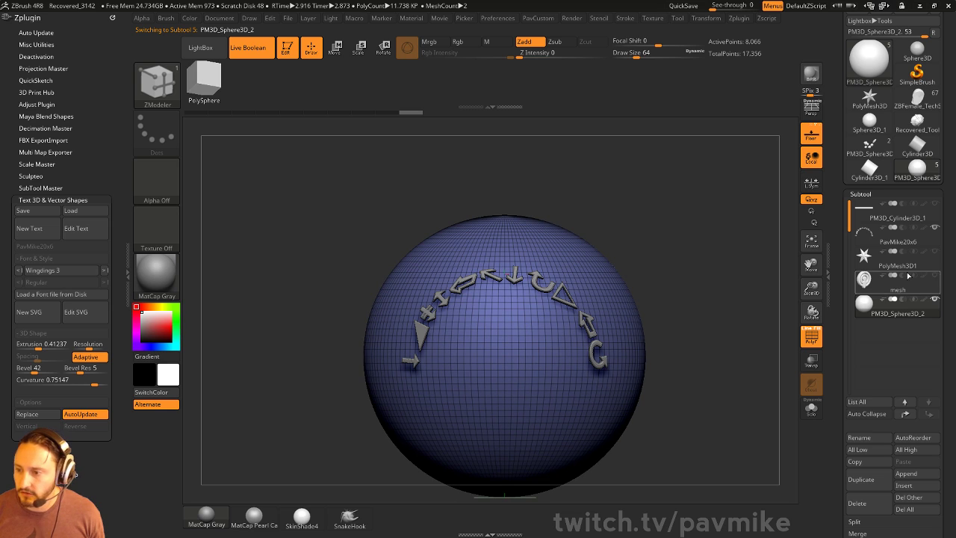
- Conform the arrow symbols subtool to the sphere's surface with the MatchMaker brush
{"action": "left_click", "coordinate": [895, 241]}
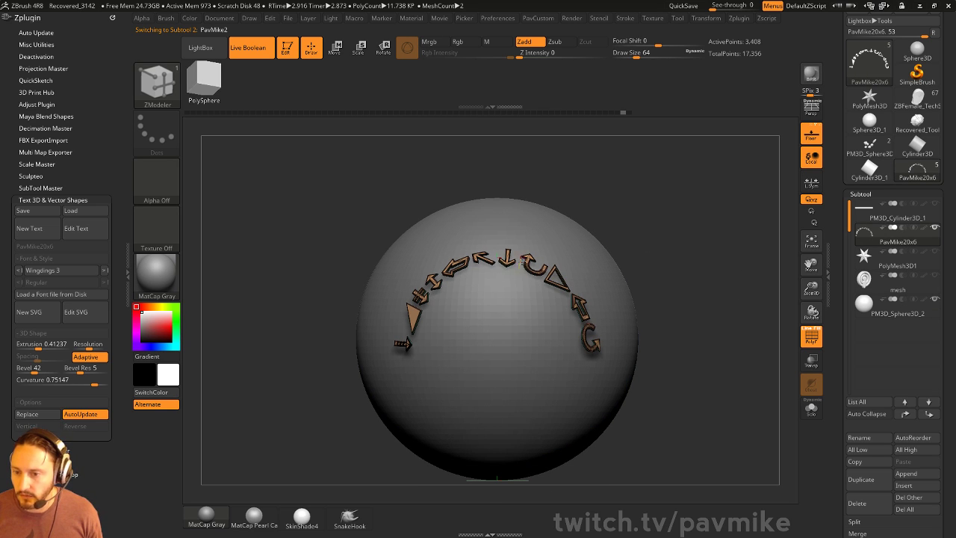
{"action": "key", "text": "b"}
{"action": "left_click", "coordinate": [565, 302]}
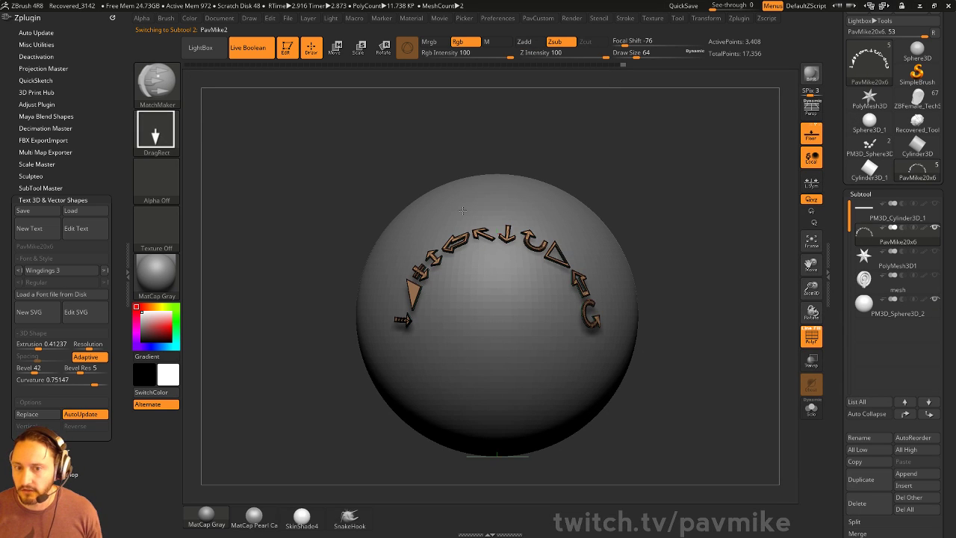
{"action": "left_click_drag", "start_coordinate": [507, 238], "coordinate": [567, 347]}
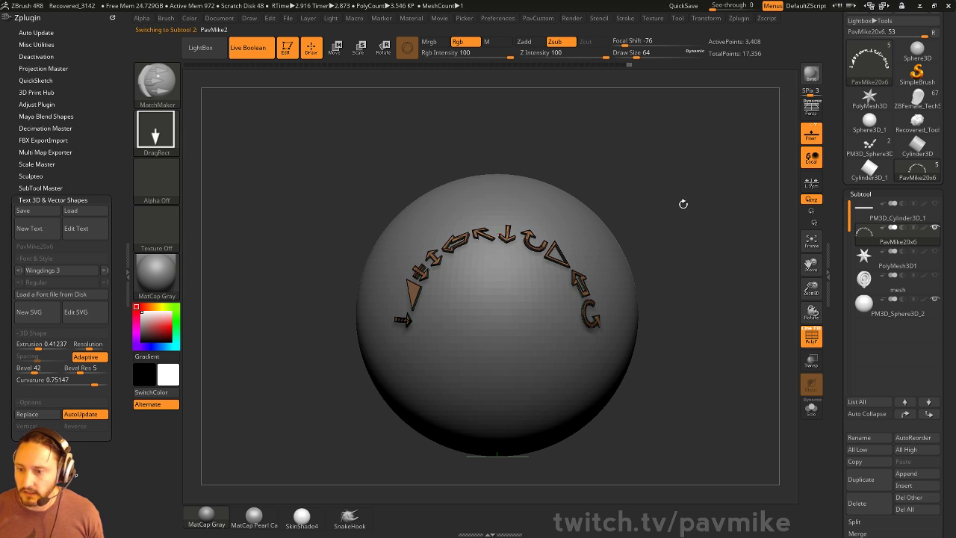
{"action": "mouse_move", "coordinate": [683, 204]}
{"action": "left_mouse_down"}
{"action": "mouse_move", "coordinate": [631, 200]}
{"action": "mouse_move", "coordinate": [694, 205]}
{"action": "mouse_move", "coordinate": [725, 214]}
{"action": "mouse_move", "coordinate": [724, 224]}
{"action": "left_mouse_up"}
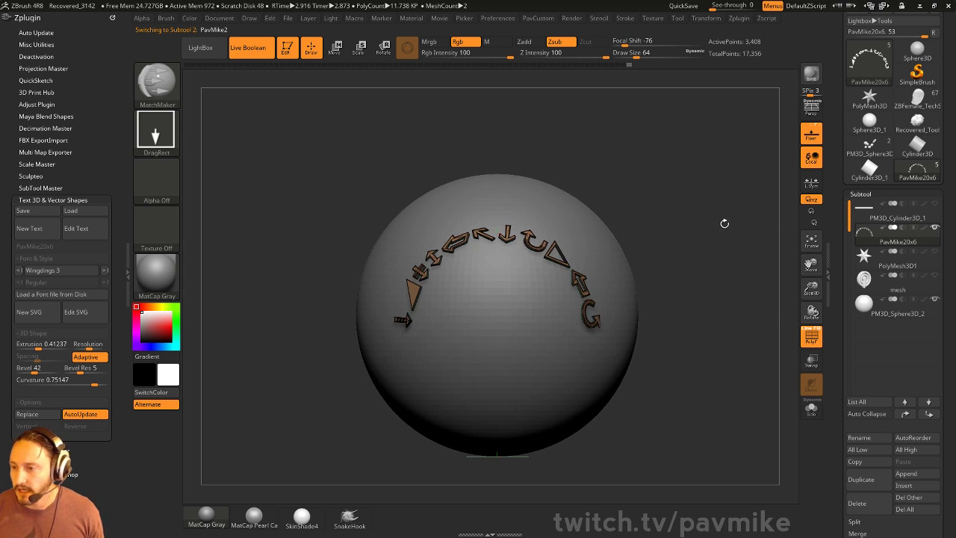
- Undo the MatchMaker projection and the arc bend of the arrow symbols, and choose the InsertMesh brush
{"action": "key", "text": "ctrl+z"}
{"action": "key", "text": "ctrl+z"}
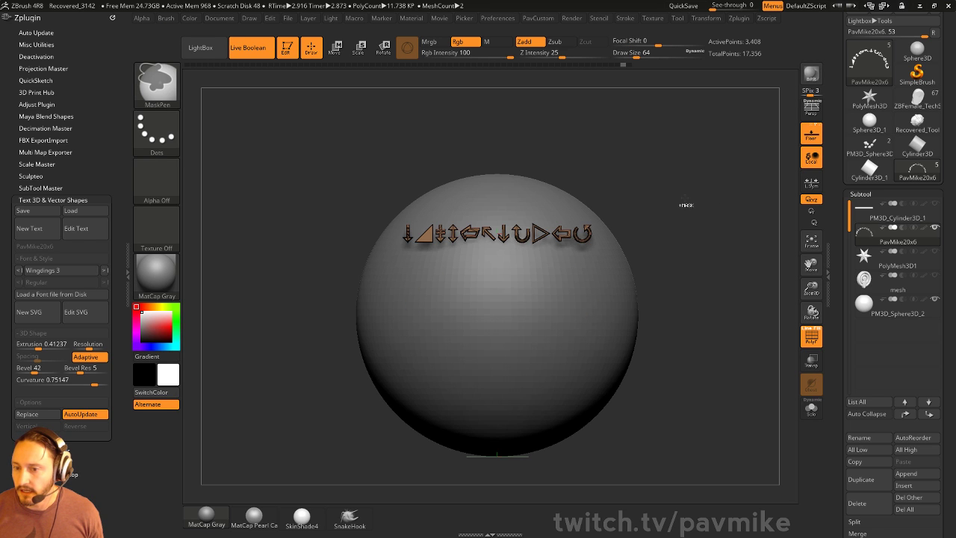
{"action": "left_click_drag", "start_coordinate": [698, 189], "coordinate": [715, 237], "text": "alt"}
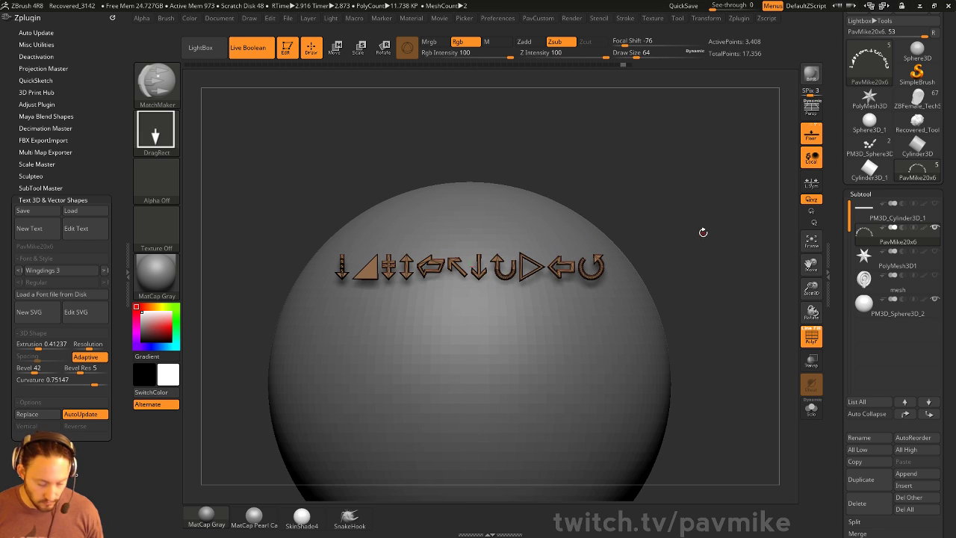
{"action": "key", "text": "b"}
{"action": "left_click", "coordinate": [536, 403]}
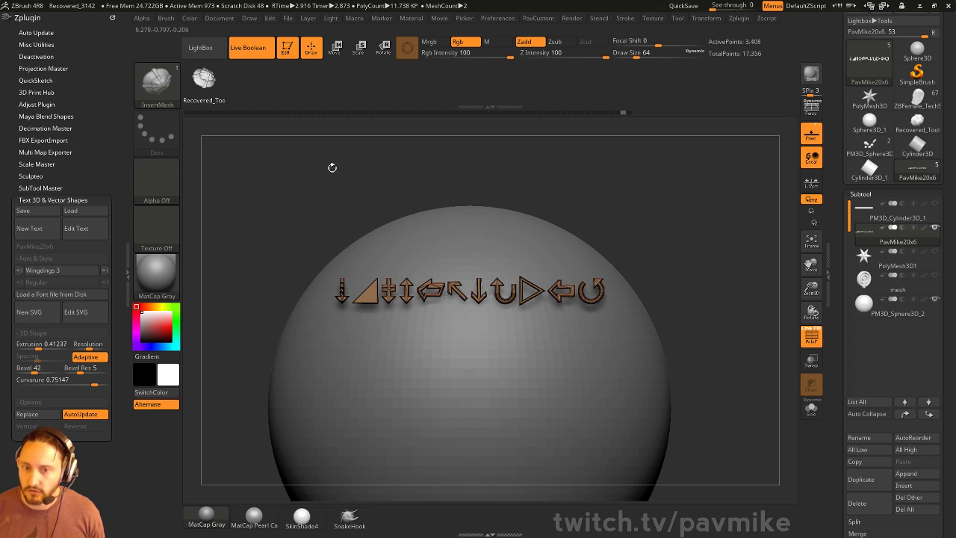
- Hide every subtool except the arrow symbols and append that mesh to the existing InsertMesh brush
{"action": "left_click", "coordinate": [935, 228], "text": "shift"}
{"action": "left_click_drag", "start_coordinate": [718, 245], "coordinate": [669, 229], "text": "alt"}
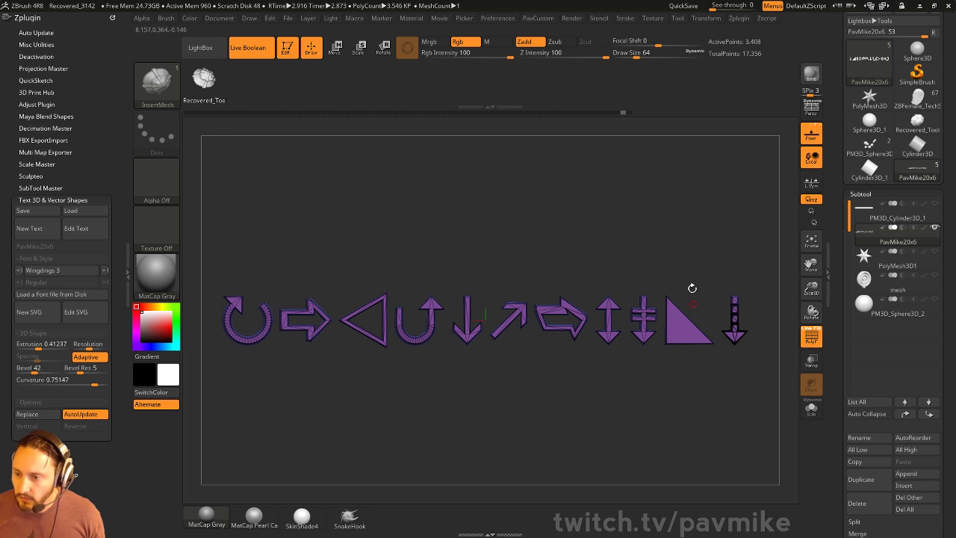
{"action": "left_click_drag", "start_coordinate": [692, 288], "coordinate": [649, 235]}
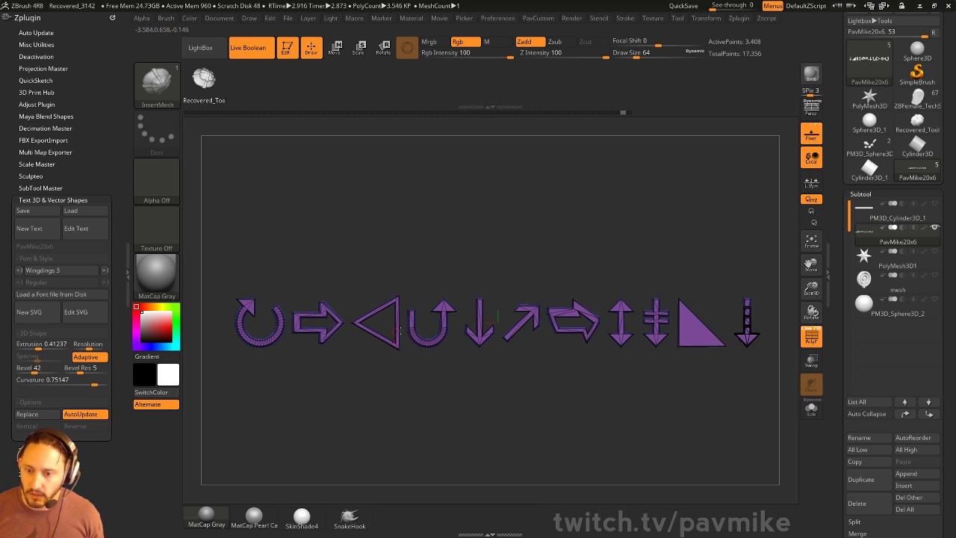
{"action": "key", "text": "b"}
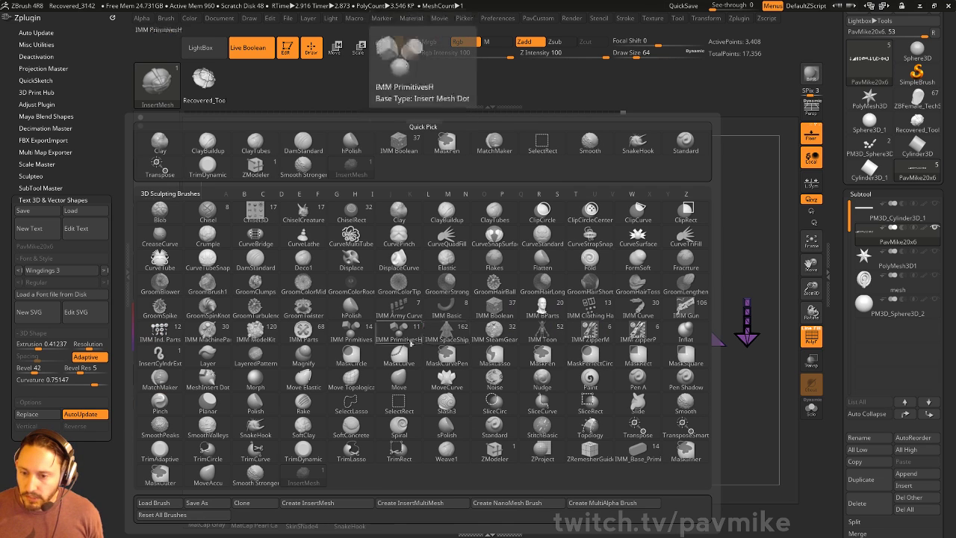
{"action": "left_click", "coordinate": [326, 502]}
{"action": "left_click", "coordinate": [456, 183]}
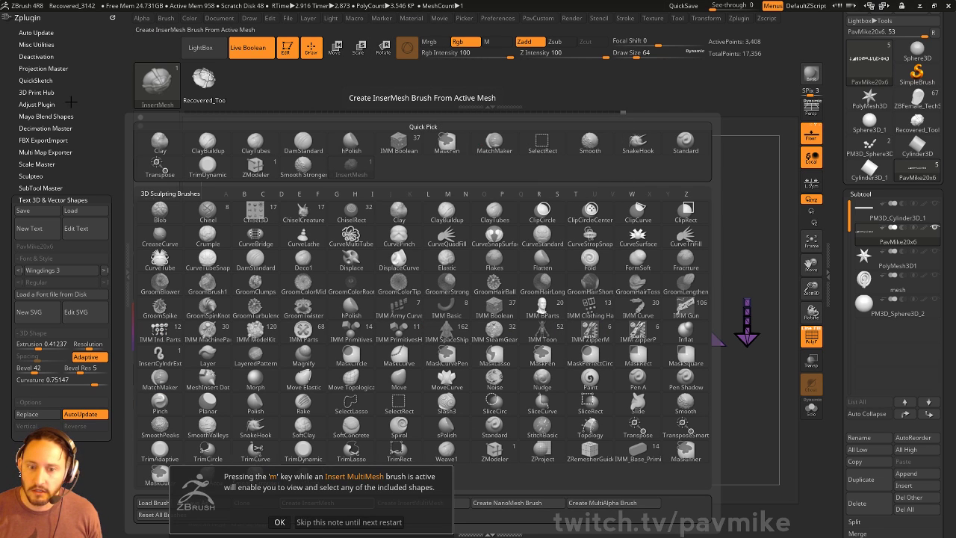
{"action": "left_click", "coordinate": [279, 521]}
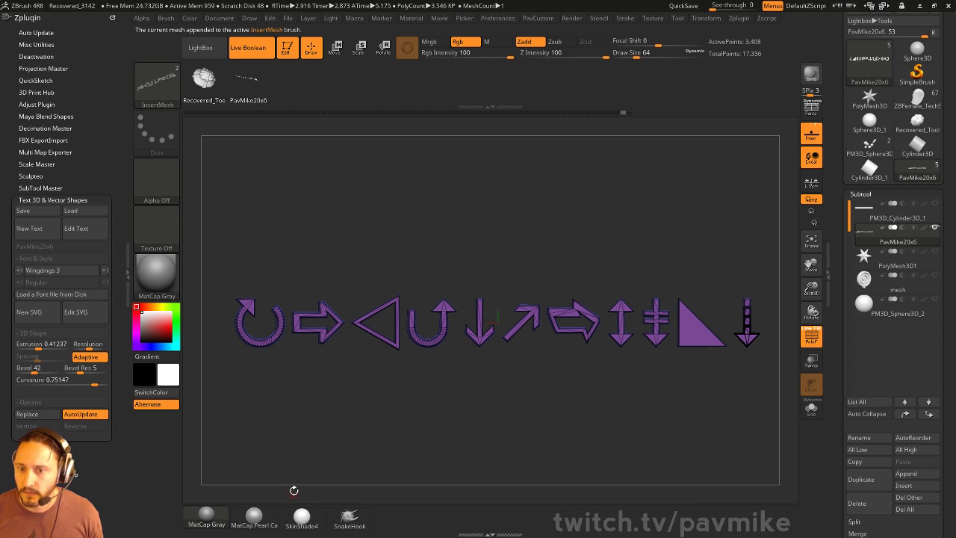
- Make the large sphere the active subtool and choose the PavMike20x6 mesh in the InsertMesh brush
{"action": "left_click", "coordinate": [882, 306]}
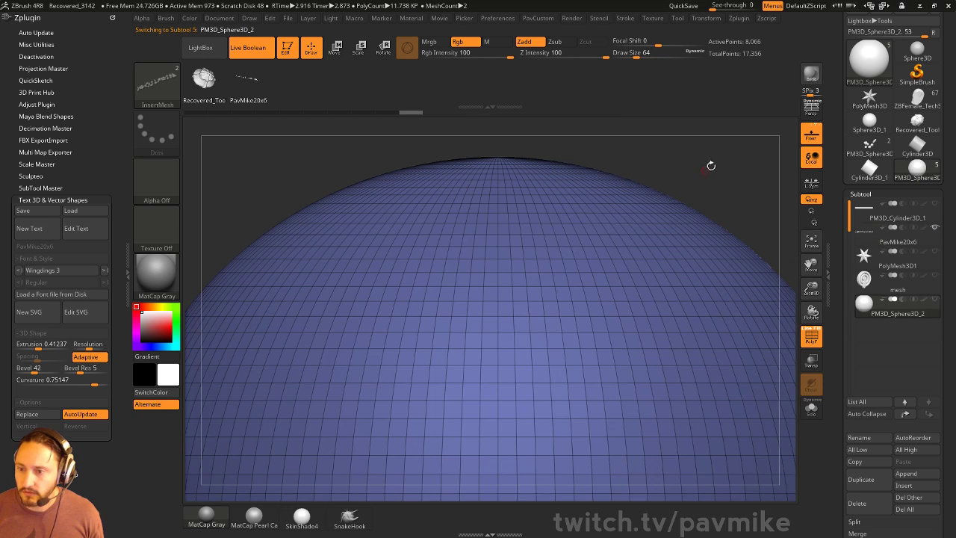
{"action": "key", "text": "f"}
{"action": "left_click", "coordinate": [253, 82]}
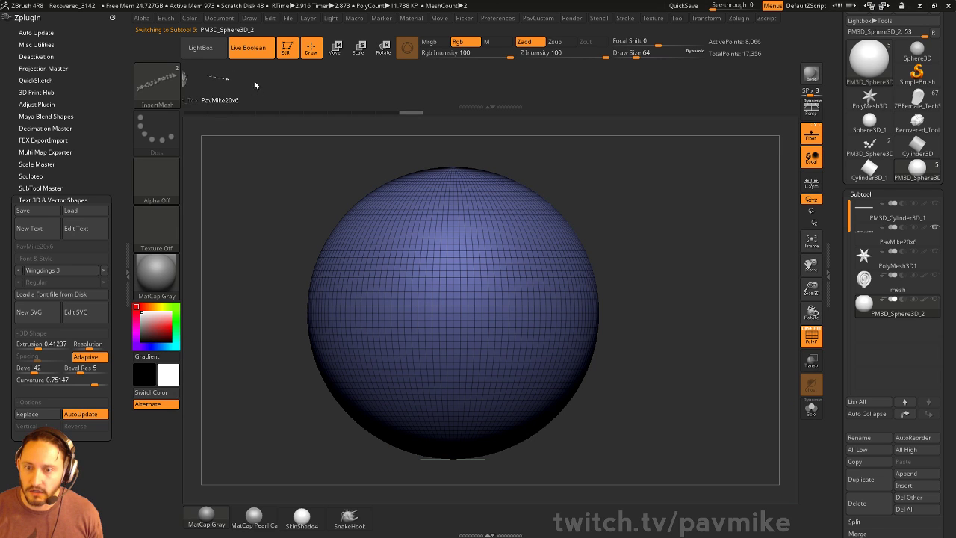
{"action": "left_click", "coordinate": [255, 82]}
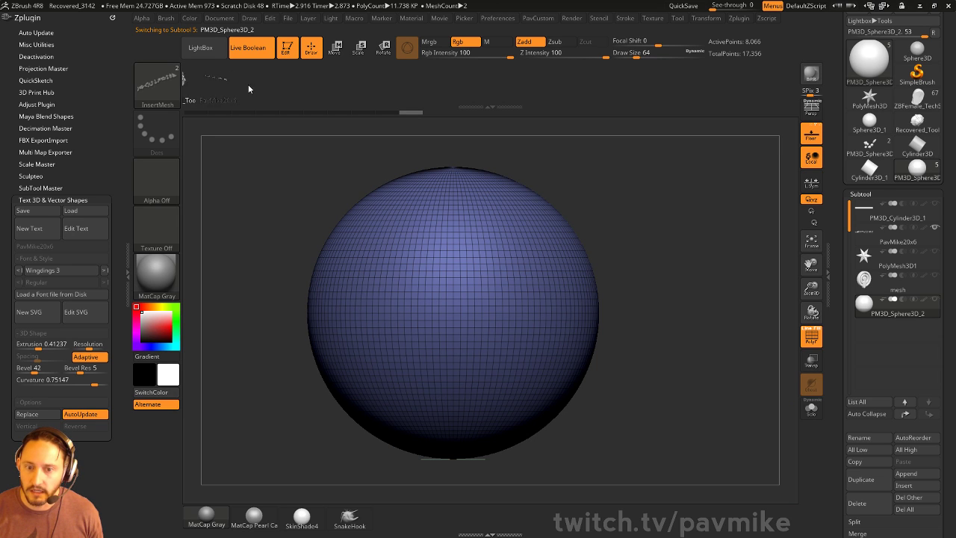
- Set the InsertMesh brush's Projection Strength modifier to 100
{"action": "left_click", "coordinate": [166, 18]}
{"action": "left_click_drag", "start_coordinate": [161, 20], "coordinate": [97, 231]}
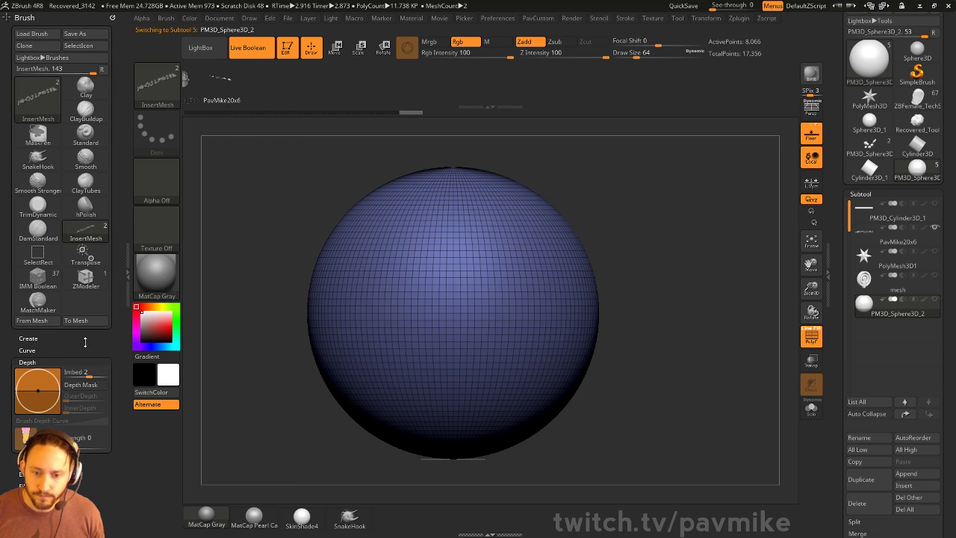
{"action": "left_click_drag", "start_coordinate": [85, 342], "coordinate": [84, 283]}
{"action": "left_click_drag", "start_coordinate": [88, 375], "coordinate": [83, 283]}
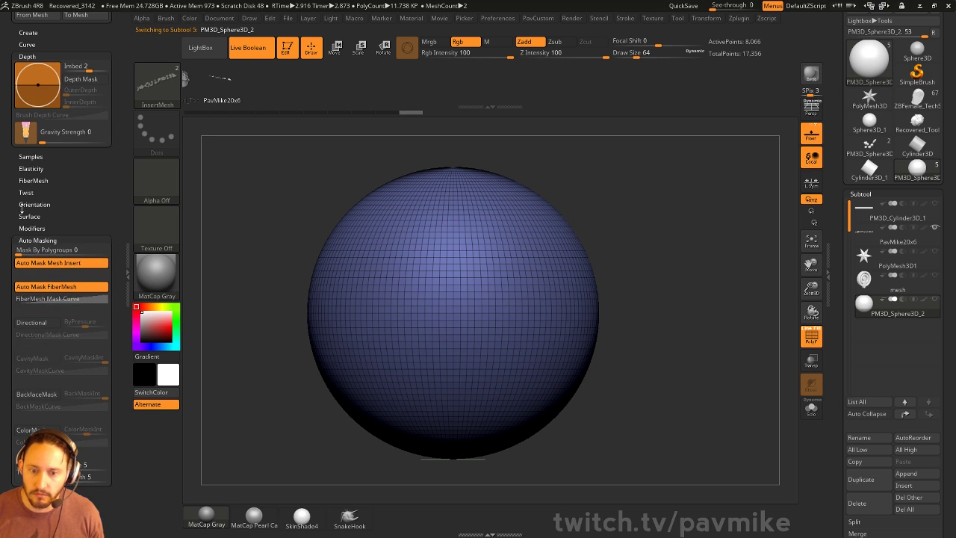
{"action": "left_click", "coordinate": [29, 228]}
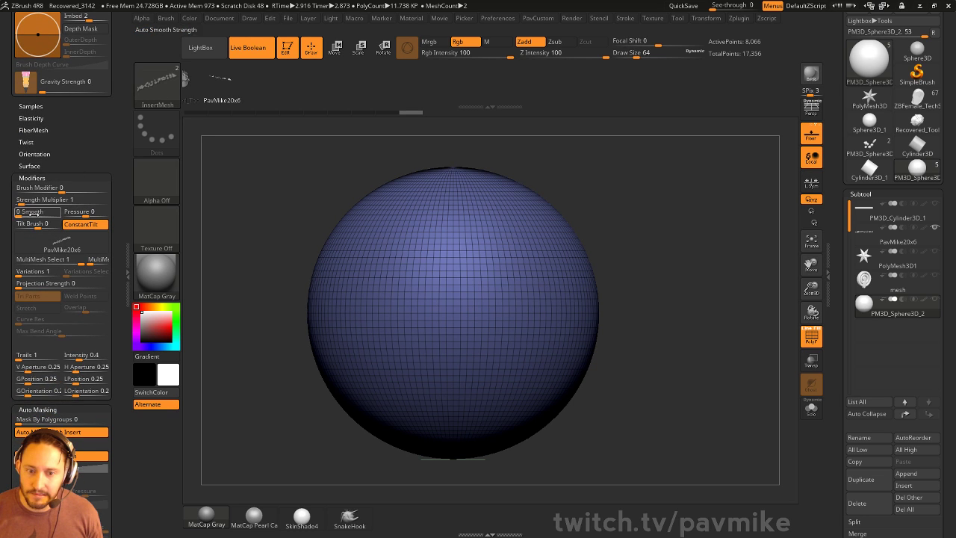
{"action": "left_click_drag", "start_coordinate": [34, 283], "coordinate": [109, 283]}
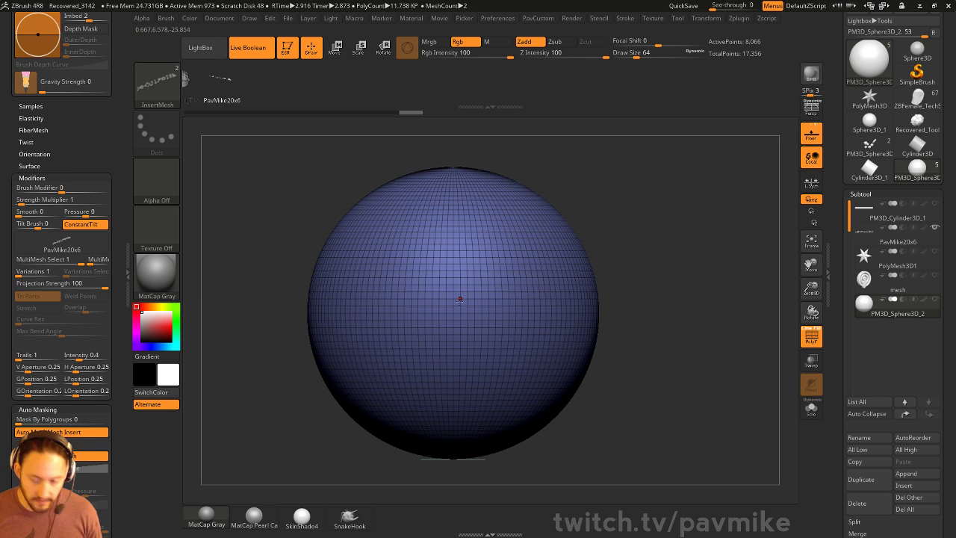
- Insert the arrow symbols diagonally across the front of the sphere and check how they follow its curvature
{"action": "left_click_drag", "start_coordinate": [458, 302], "coordinate": [520, 354]}
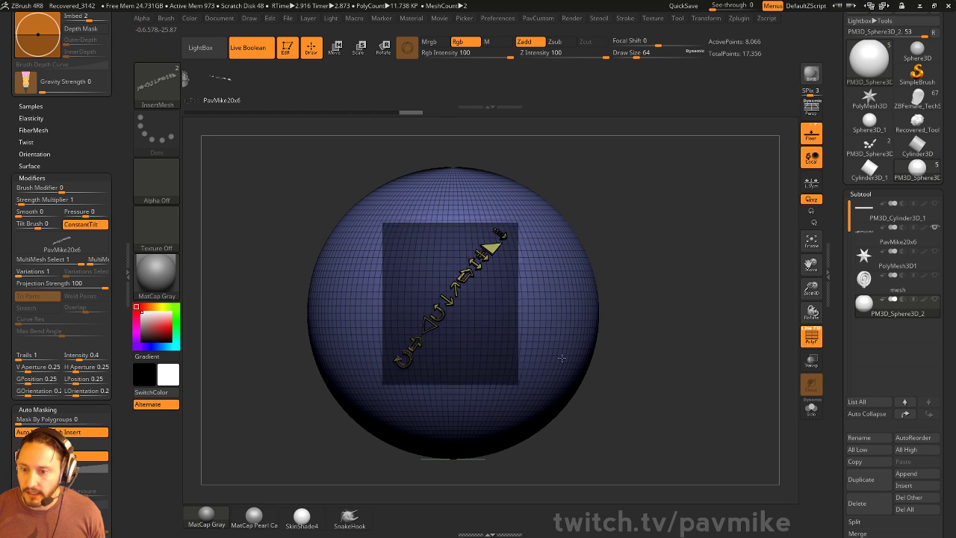
{"action": "left_click_drag", "start_coordinate": [713, 321], "coordinate": [656, 314]}
{"action": "left_click_drag", "start_coordinate": [500, 234], "coordinate": [510, 231]}
{"action": "left_click_drag", "start_coordinate": [400, 370], "coordinate": [429, 364]}
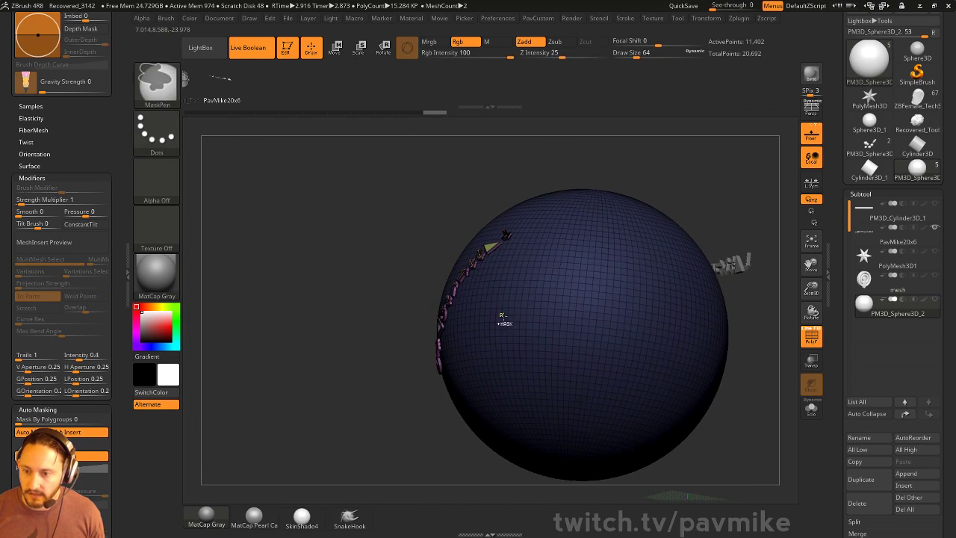
- Undo the insertion and place the arrow symbols diagonally on the sphere again with a Draw Size of 251
{"action": "key", "text": "ctrl+z"}
{"action": "key", "text": "s"}
{"action": "left_click", "coordinate": [493, 312]}
{"action": "left_click_drag", "start_coordinate": [469, 298], "coordinate": [544, 333]}
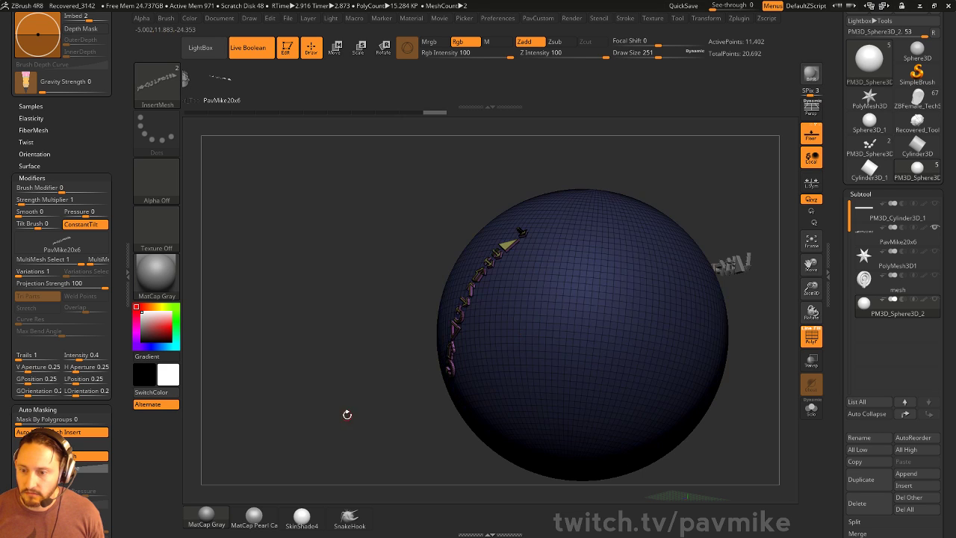
{"action": "left_click_drag", "start_coordinate": [348, 414], "coordinate": [453, 385]}
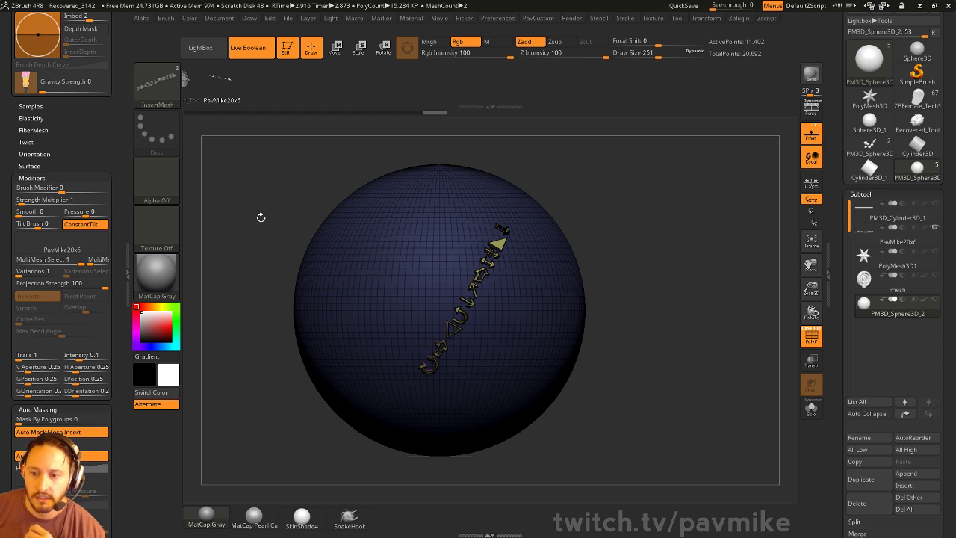
- Leave Edit mode to clear the canvas, and turn off Live Boolean
{"action": "left_click", "coordinate": [286, 48]}
{"action": "key", "text": "ctrl+n"}
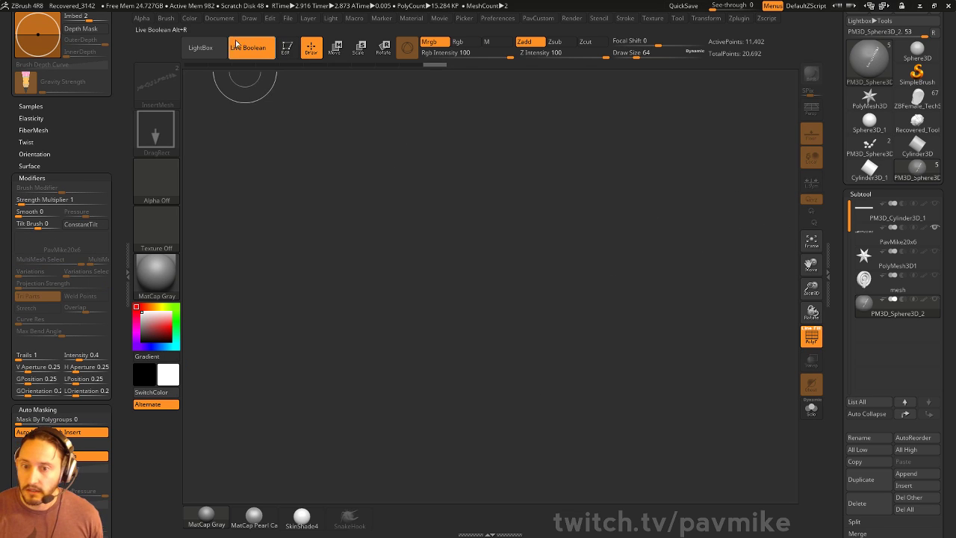
{"action": "left_click", "coordinate": [236, 44]}
{"action": "left_click_drag", "start_coordinate": [836, 210], "coordinate": [834, 283]}
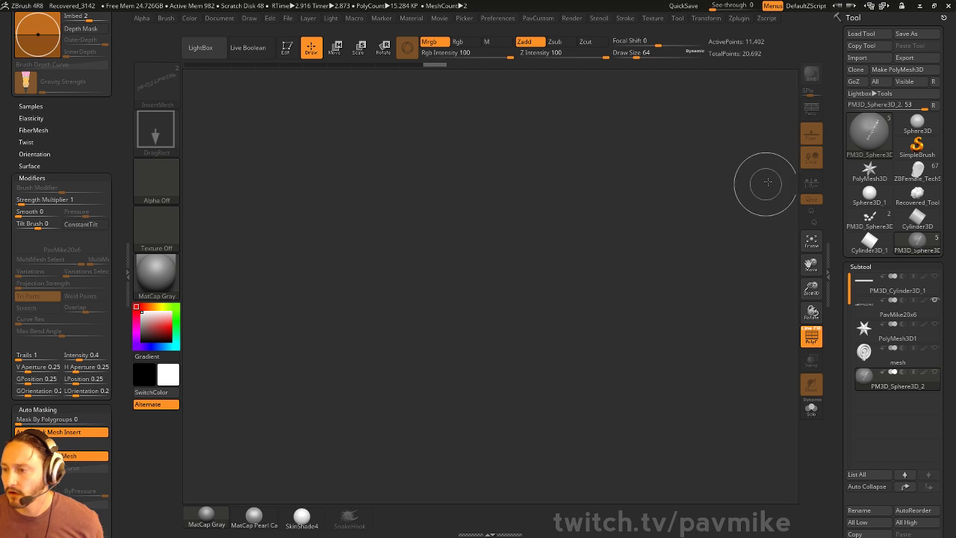
{"action": "left_click", "coordinate": [868, 221]}
{"action": "mouse_move", "coordinate": [868, 224]}
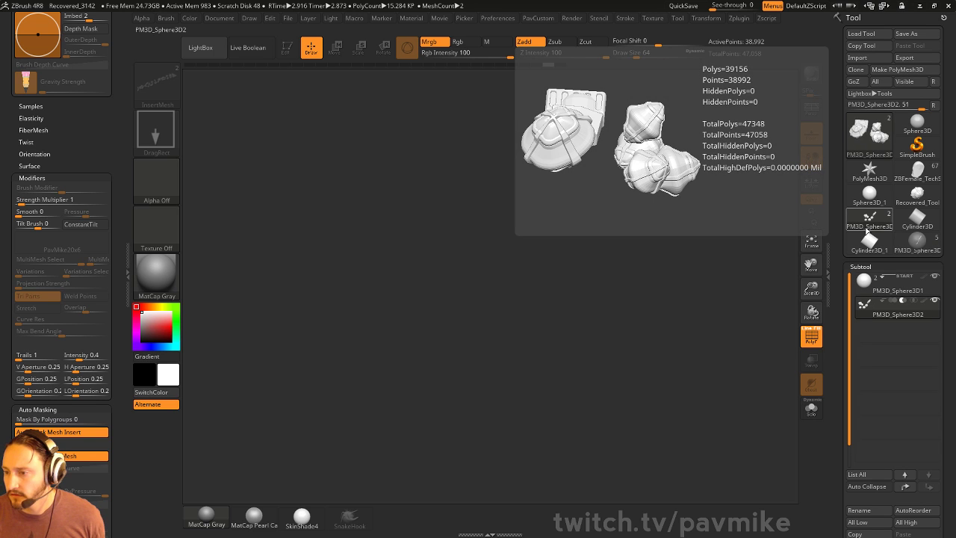
{"action": "mouse_move", "coordinate": [918, 178]}
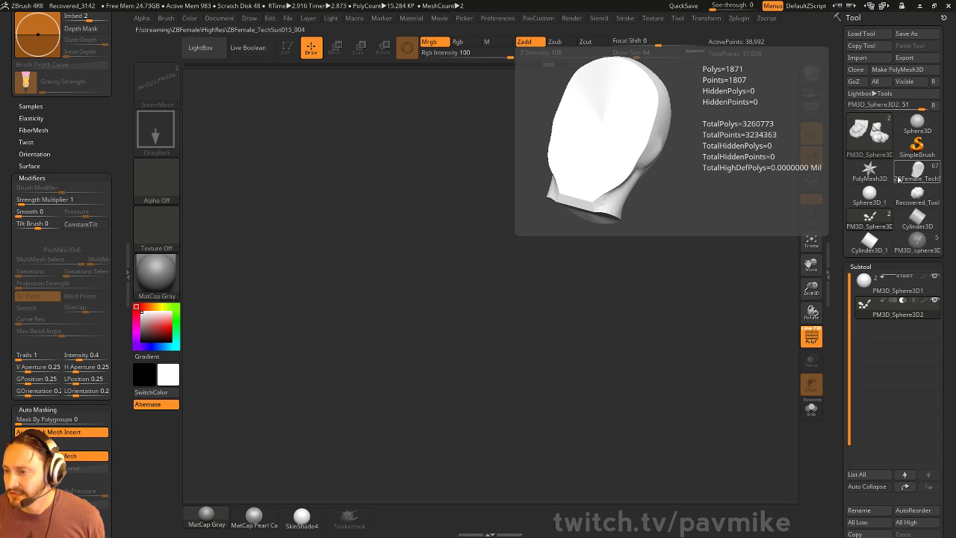
{"action": "left_click", "coordinate": [917, 176]}
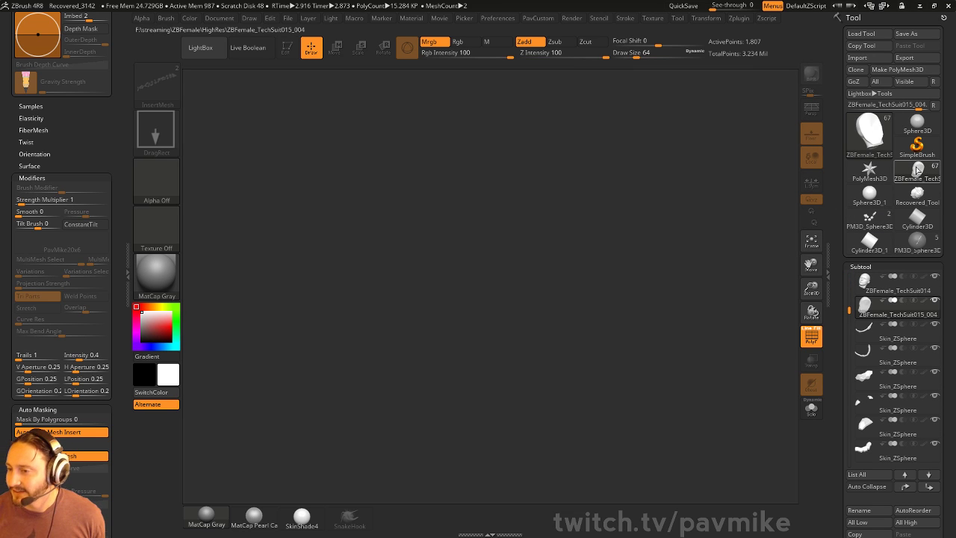
- Draw the PolyMesh3D star on the empty canvas and make it editable, facing the front
{"action": "mouse_move", "coordinate": [896, 153]}
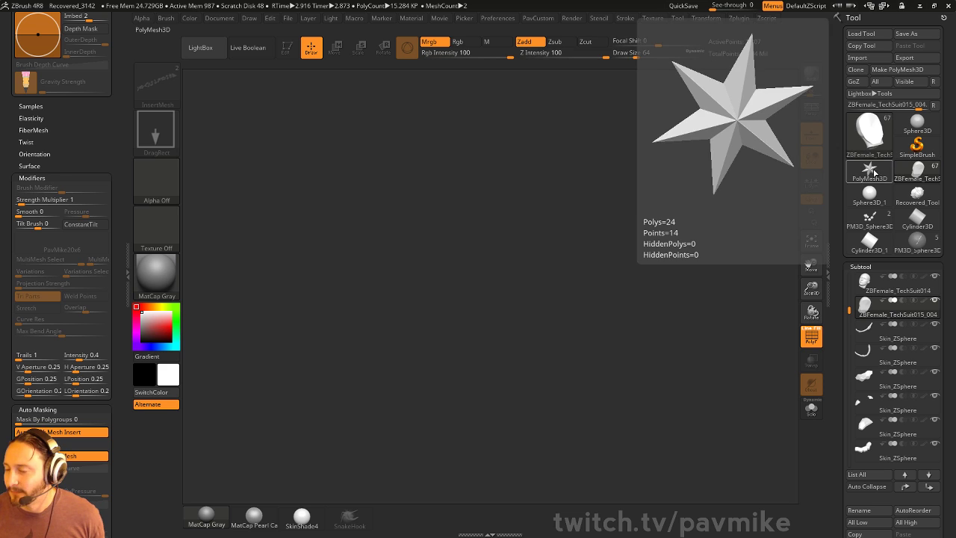
{"action": "left_click", "coordinate": [871, 172]}
{"action": "left_click_drag", "start_coordinate": [459, 291], "coordinate": [320, 117]}
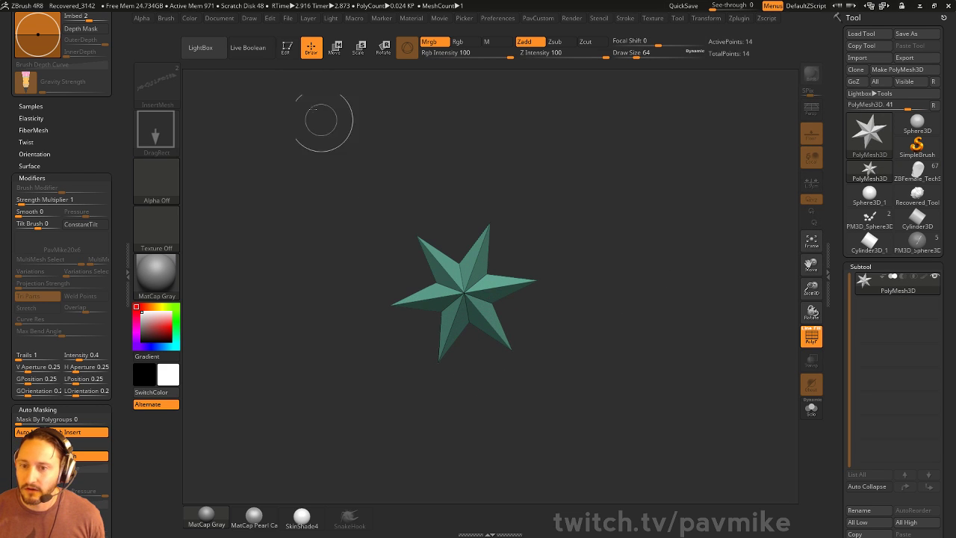
{"action": "key", "text": "t"}
{"action": "left_click_drag", "start_coordinate": [598, 224], "coordinate": [592, 254], "text": "shift"}
- Duplicate the star subtool three times
{"action": "left_click_drag", "start_coordinate": [850, 527], "coordinate": [850, 272]}
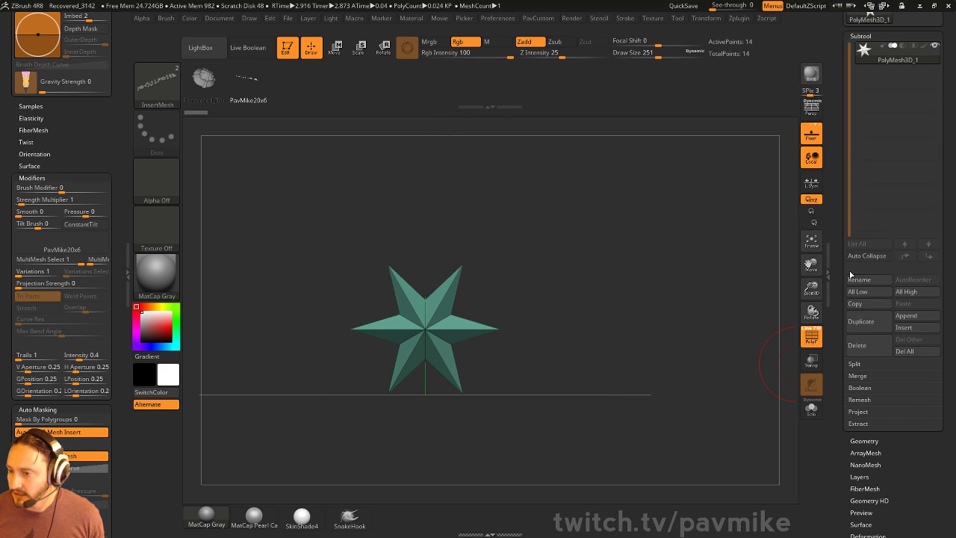
{"action": "left_click", "coordinate": [860, 321]}
{"action": "left_click", "coordinate": [860, 321]}
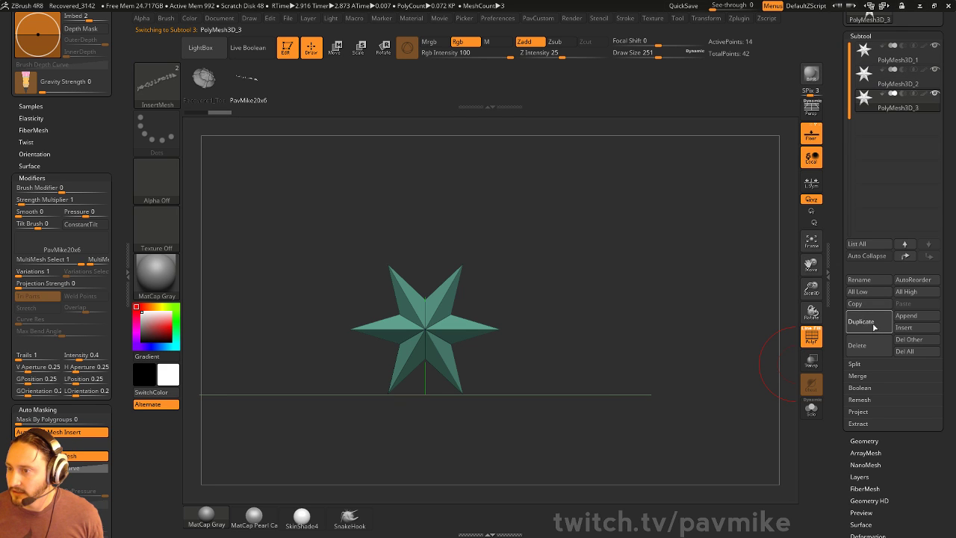
{"action": "left_click", "coordinate": [860, 321]}
- Spread out the duplicated stars around the original: the second to its right, the third to its upper left, the fourth below
{"action": "left_click", "coordinate": [898, 80]}
{"action": "key", "text": "w"}
{"action": "left_click_drag", "start_coordinate": [465, 290], "coordinate": [549, 276]}
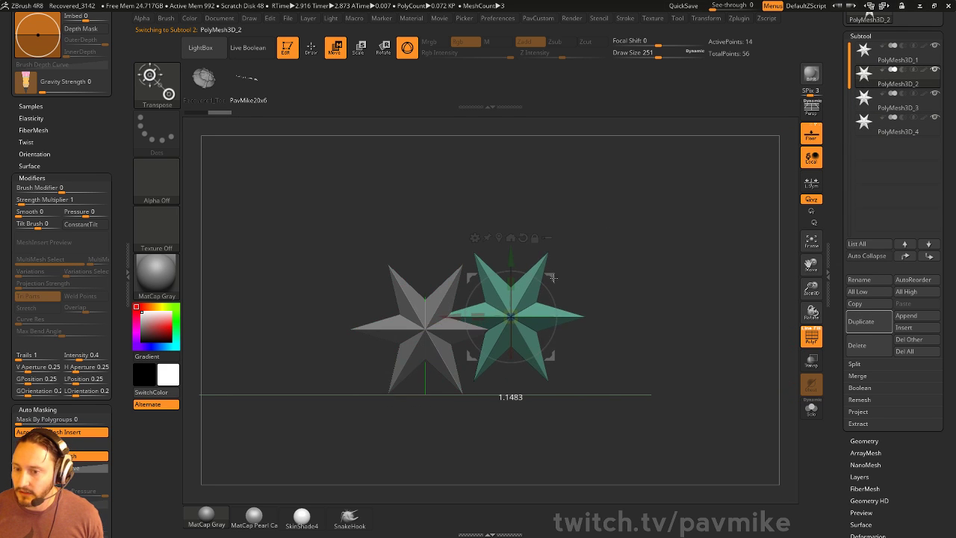
{"action": "left_click", "coordinate": [898, 108]}
{"action": "left_click_drag", "start_coordinate": [425, 328], "coordinate": [327, 275]}
{"action": "left_click", "coordinate": [885, 133]}
{"action": "left_click_drag", "start_coordinate": [426, 341], "coordinate": [430, 427]}
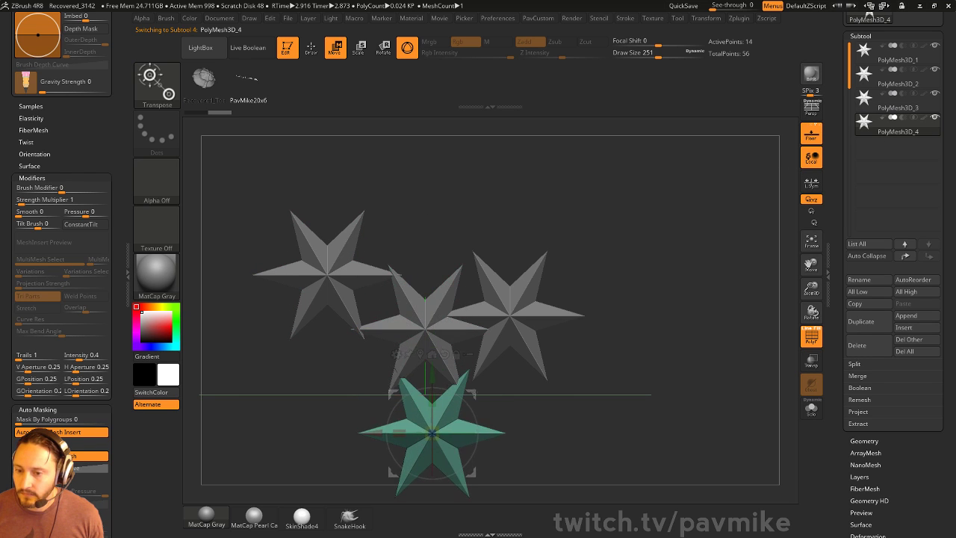
- Return to Draw mode and set the Draw Size to 172
{"action": "key", "text": "q"}
{"action": "key", "text": "s"}
{"action": "mouse_move", "coordinate": [687, 266]}
{"action": "left_mouse_down"}
{"action": "mouse_move", "coordinate": [665, 279]}
{"action": "mouse_move", "coordinate": [699, 279]}
{"action": "left_mouse_up"}
{"action": "left_click", "coordinate": [657, 281]}
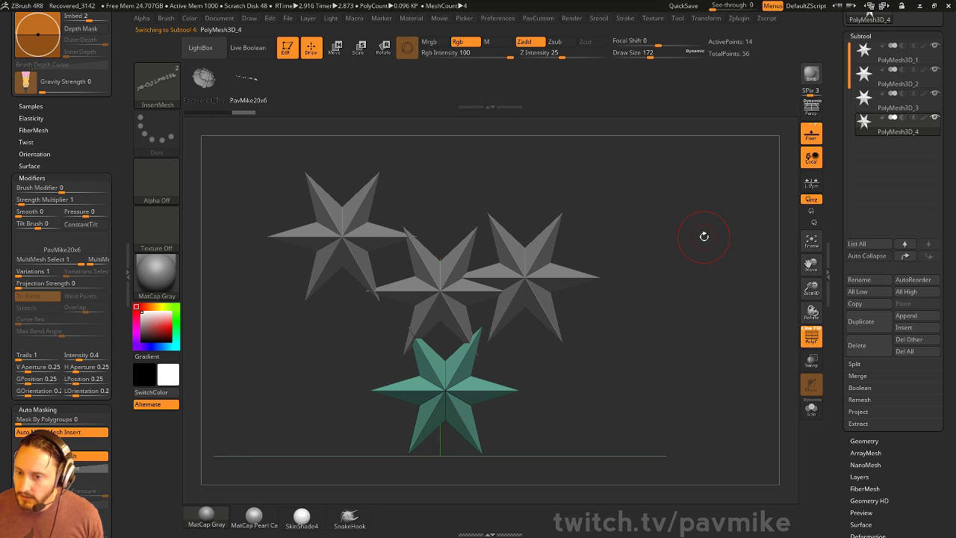
- Enable Transpose All Selected Subtools on the gizmo and select only the original star and the one to its right
{"action": "key", "text": "w"}
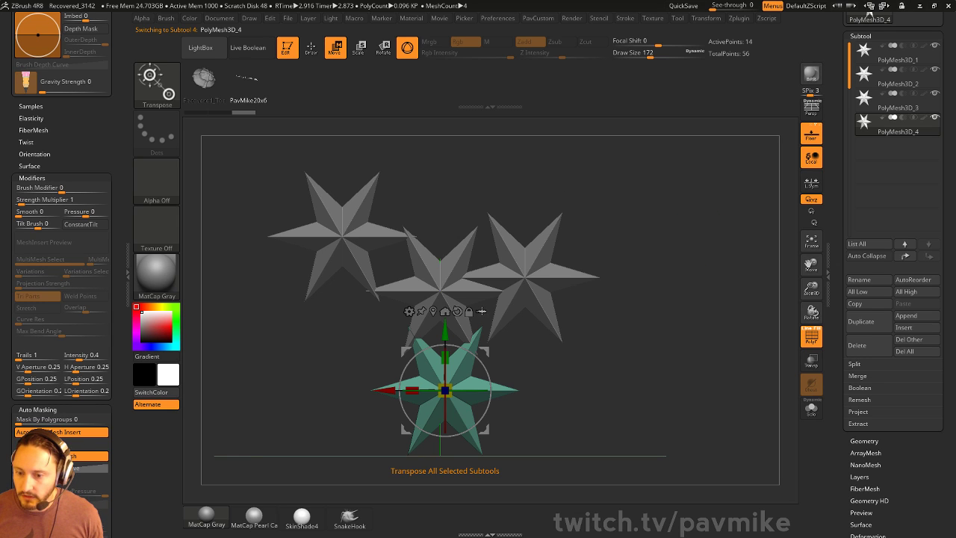
{"action": "left_click_drag", "start_coordinate": [624, 290], "coordinate": [628, 270], "text": "alt"}
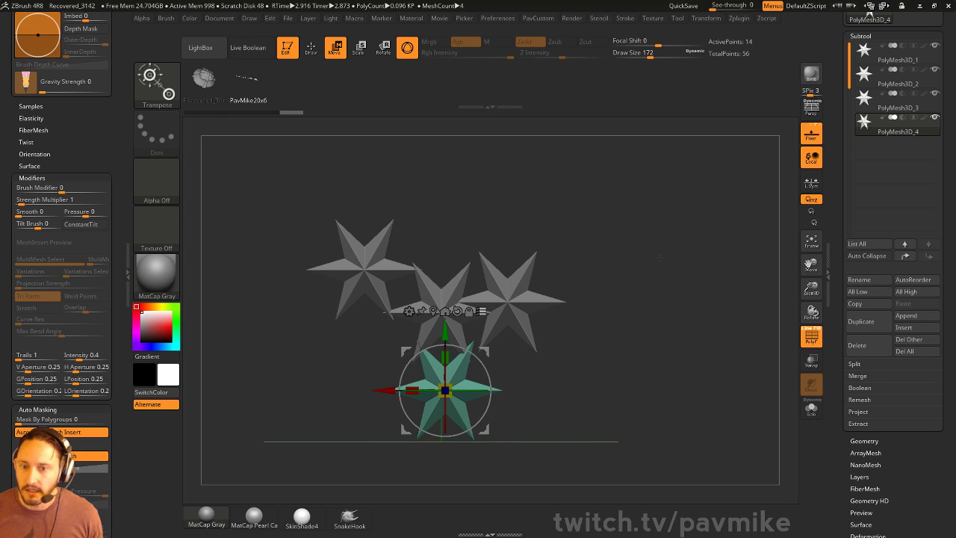
{"action": "left_click", "coordinate": [663, 256], "text": "ctrl+shift"}
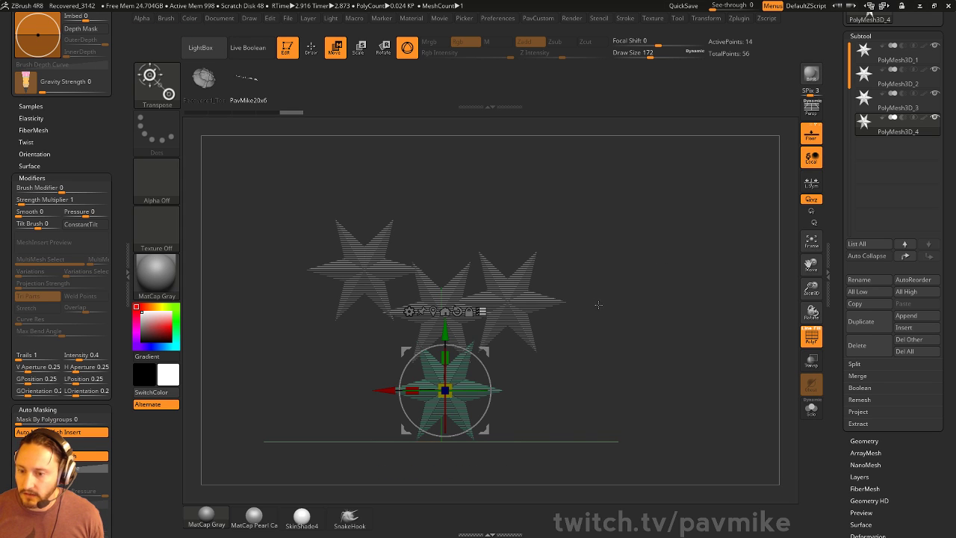
{"action": "left_click", "coordinate": [507, 296], "text": "ctrl+shift"}
{"action": "left_click", "coordinate": [436, 281], "text": "ctrl+shift"}
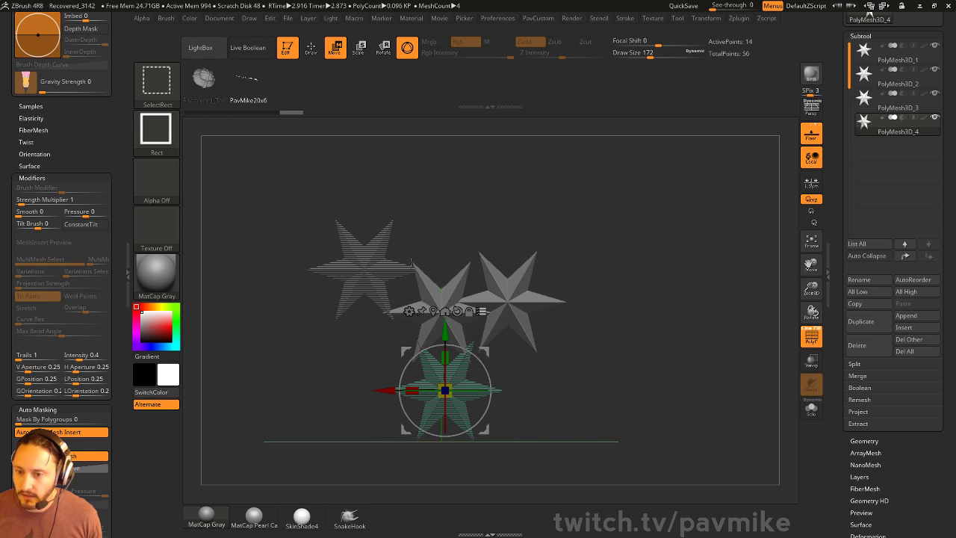
- Move the two selected stars upward together, then undo the move and reselect all the stars
{"action": "left_click_drag", "start_coordinate": [477, 346], "coordinate": [460, 418]}
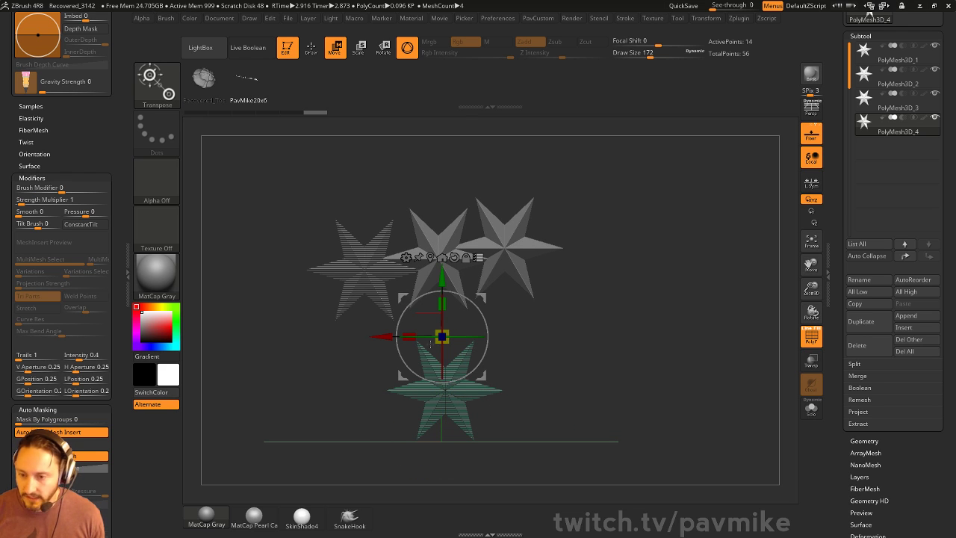
{"action": "key", "text": "ctrl+z"}
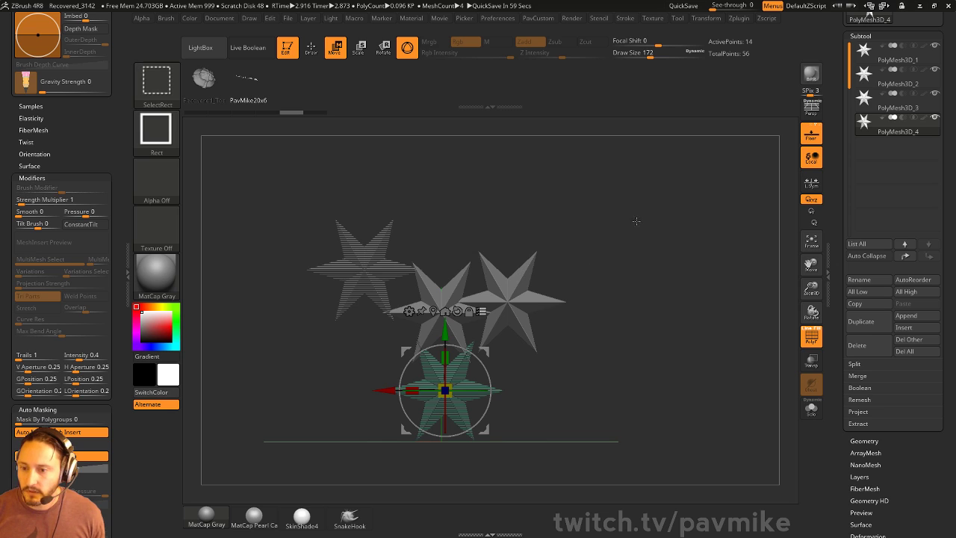
{"action": "left_click", "coordinate": [636, 221], "text": "ctrl+shift"}
{"action": "key", "text": "ctrl+z"}
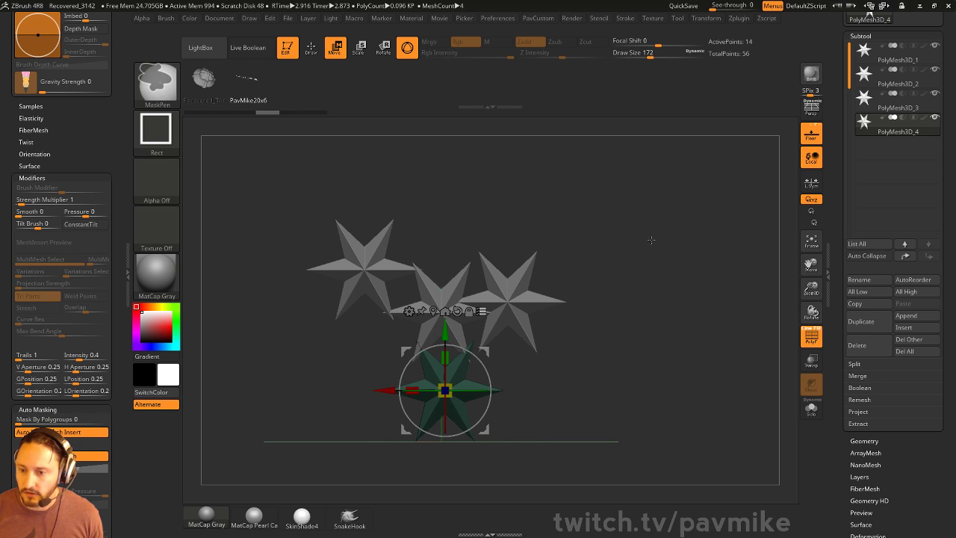
- Try transpose selection on individual stars: isolate the right one, add the upper-left one, invert the selection, and reselect all stars
{"action": "left_click", "coordinate": [651, 240], "text": "ctrl+shift"}
{"action": "left_click", "coordinate": [523, 293], "text": "ctrl+shift"}
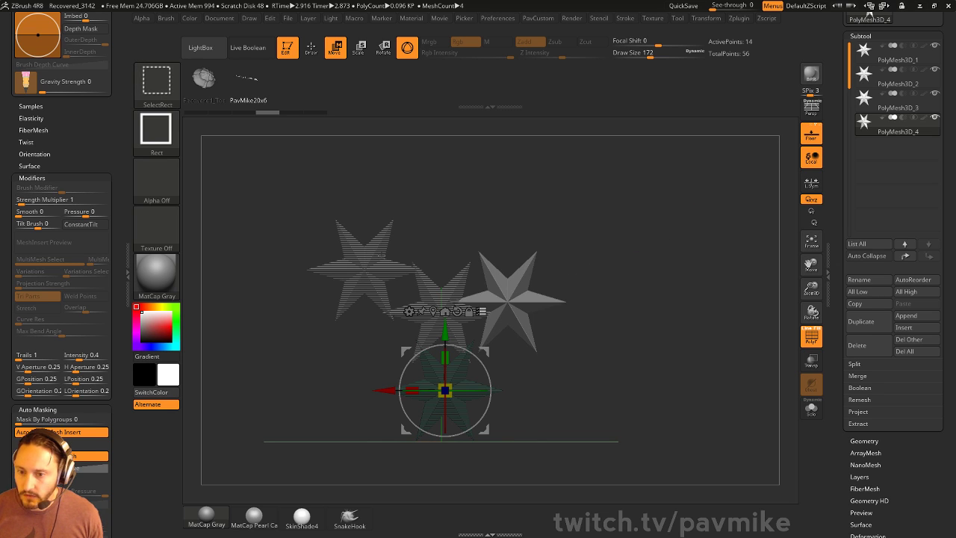
{"action": "left_click", "coordinate": [386, 249], "text": "ctrl+shift"}
{"action": "left_click_drag", "start_coordinate": [663, 243], "coordinate": [671, 232], "text": "ctrl+shift"}
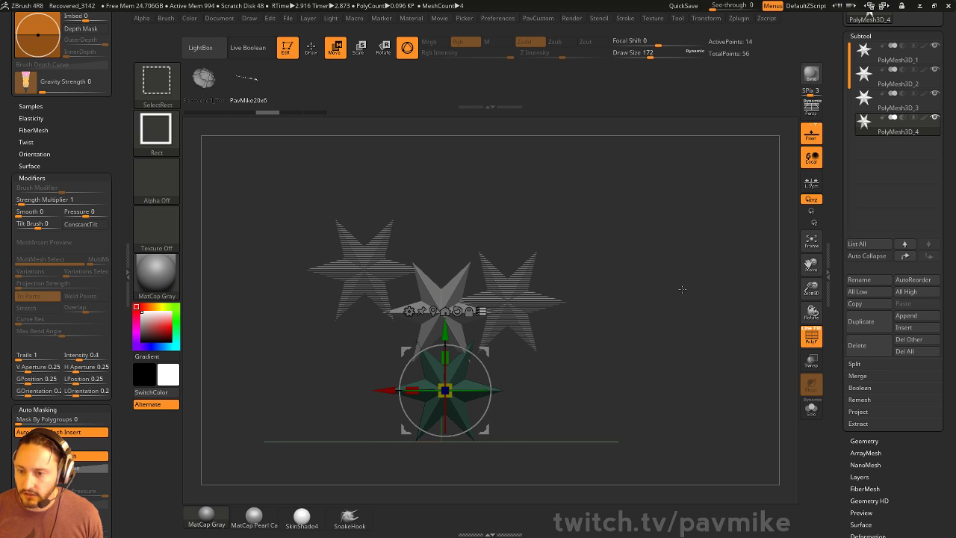
{"action": "left_click_drag", "start_coordinate": [618, 219], "coordinate": [626, 228], "text": "ctrl+shift"}
{"action": "left_click", "coordinate": [357, 207], "text": "ctrl+shift"}
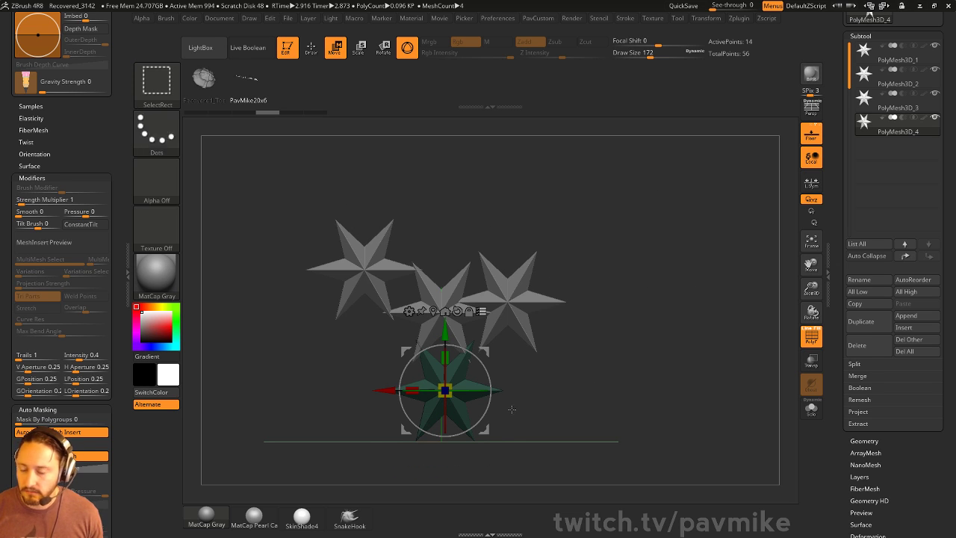
- Select the three upper stars with a marquee, deselect them with further marquees, and clear the lower star's mask
{"action": "left_click_drag", "start_coordinate": [222, 173], "coordinate": [651, 285], "text": "ctrl+shift"}
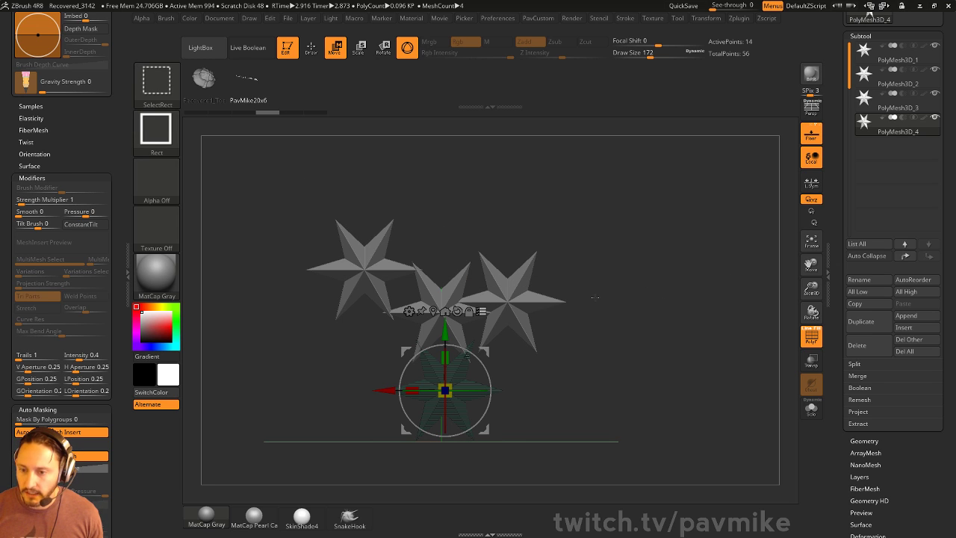
{"action": "left_click_drag", "start_coordinate": [653, 163], "coordinate": [534, 377], "text": "ctrl+alt+shift"}
{"action": "left_click_drag", "start_coordinate": [273, 181], "coordinate": [442, 277], "text": "ctrl+alt+shift"}
{"action": "left_click", "coordinate": [645, 236], "text": "ctrl"}
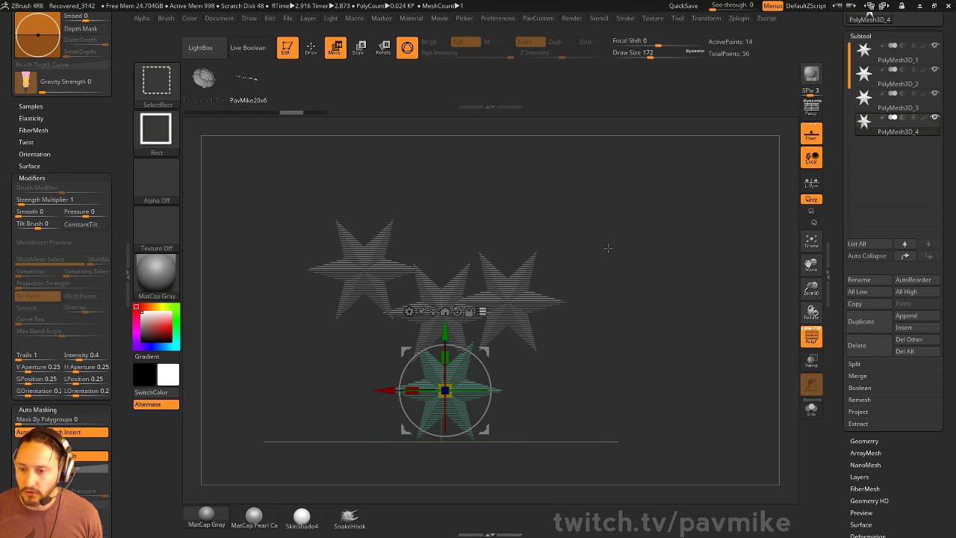
- Try moving the selected upper-left and right stars together, then the lower star alone, undoing each move
{"action": "left_click", "coordinate": [667, 301], "text": "ctrl+shift"}
{"action": "left_click", "coordinate": [515, 288], "text": "ctrl+shift"}
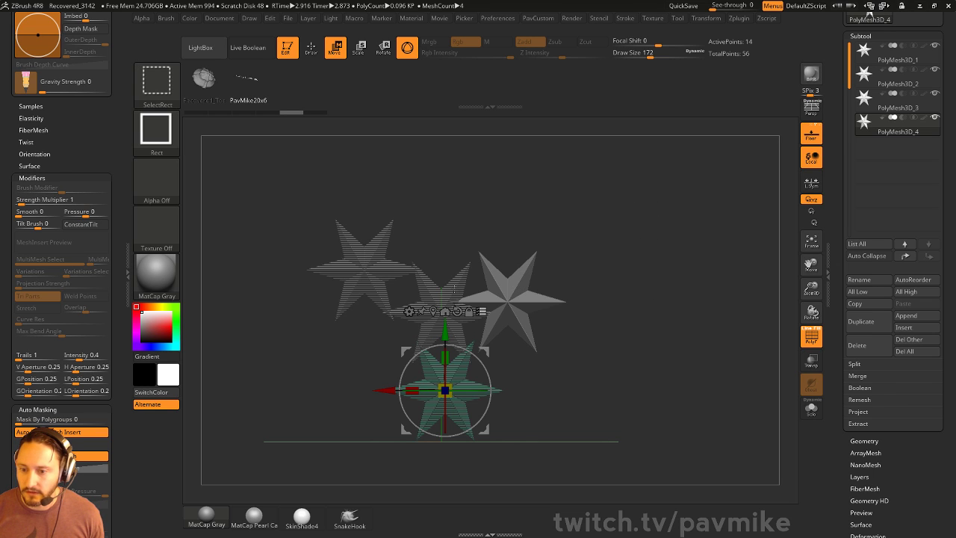
{"action": "left_click", "coordinate": [404, 267], "text": "ctrl+shift"}
{"action": "left_click_drag", "start_coordinate": [538, 291], "coordinate": [560, 252]}
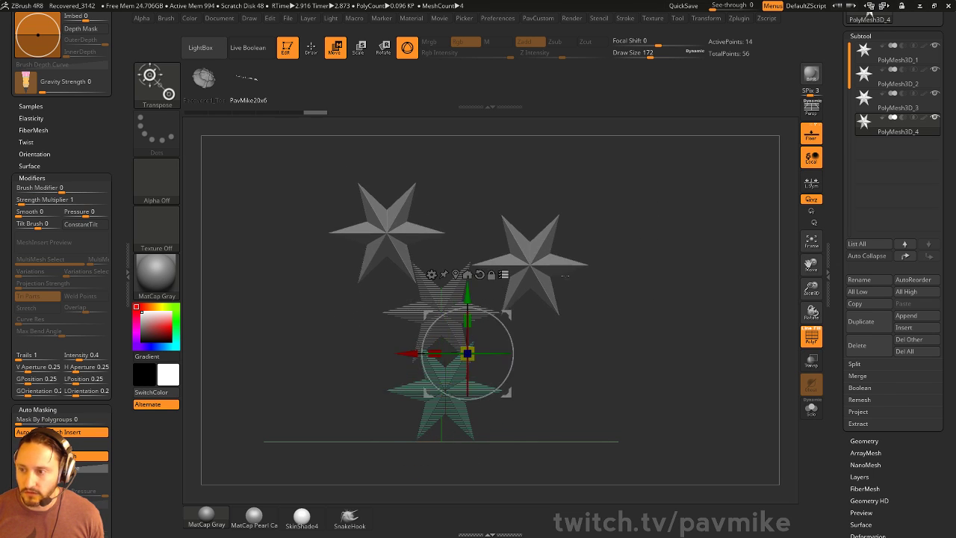
{"action": "key", "text": "ctrl+z"}
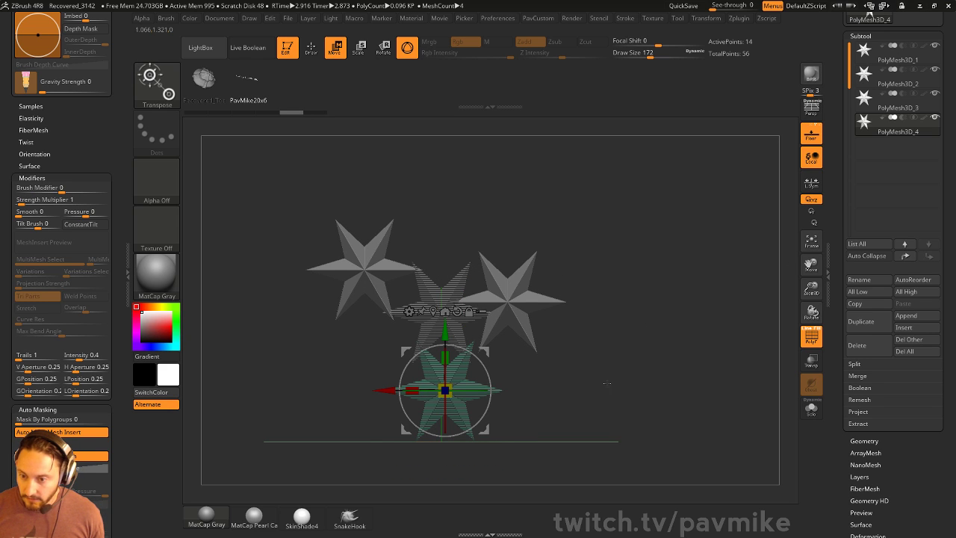
{"action": "left_click_drag", "start_coordinate": [458, 354], "coordinate": [605, 338]}
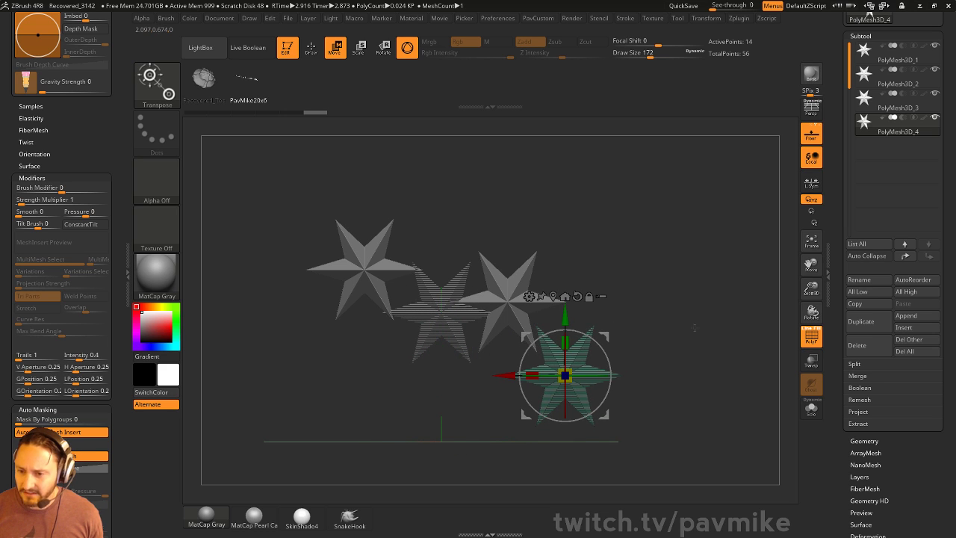
{"action": "key", "text": "ctrl+z"}
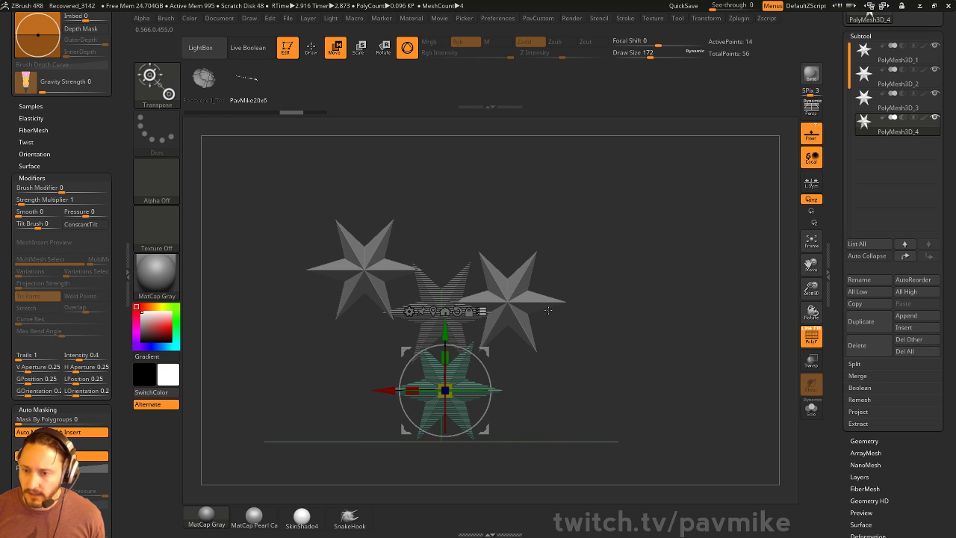
- Reselect all four stars for transposing
{"action": "left_click", "coordinate": [674, 217], "text": "ctrl+shift"}
{"action": "left_click", "coordinate": [711, 281], "text": "ctrl+shift"}
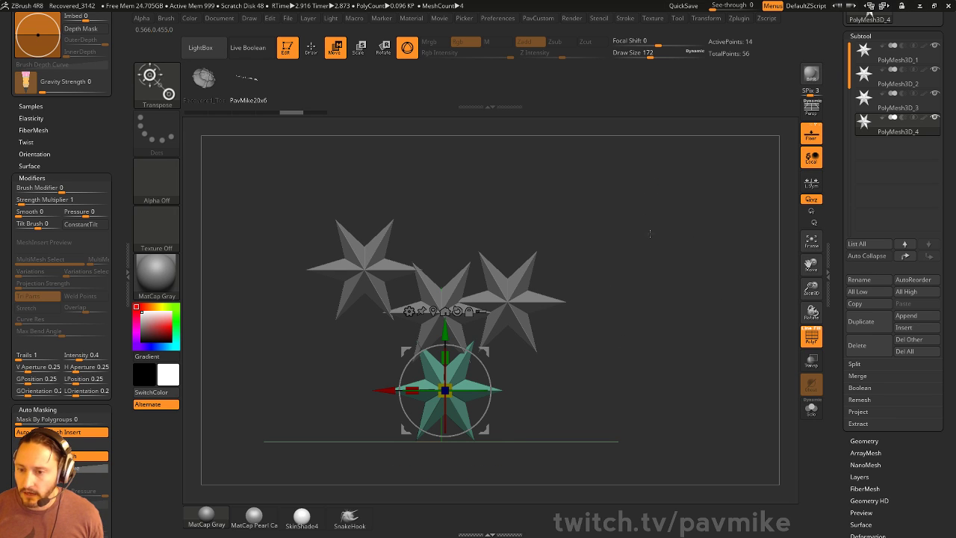
{"action": "key", "text": "ctrl+shift"}
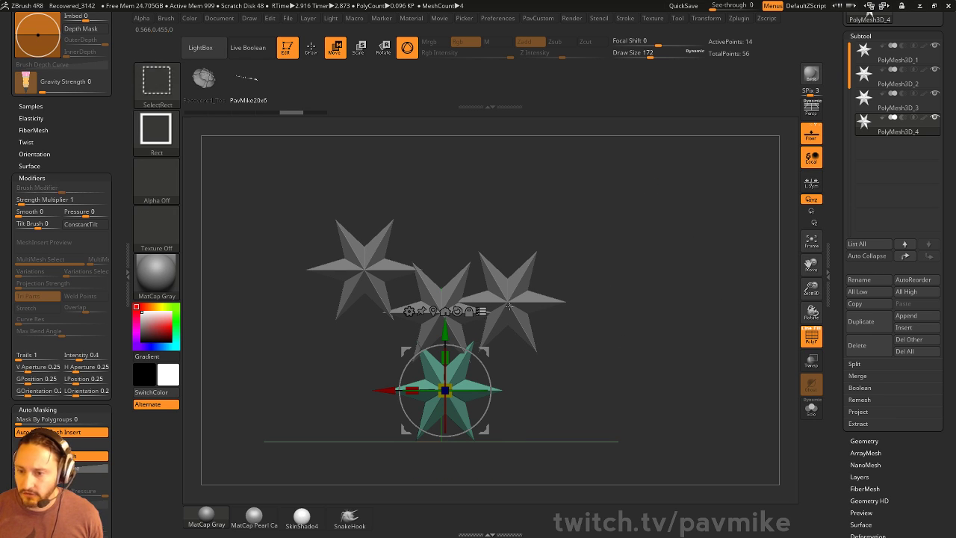
{"action": "key", "text": "ctrl+shift"}
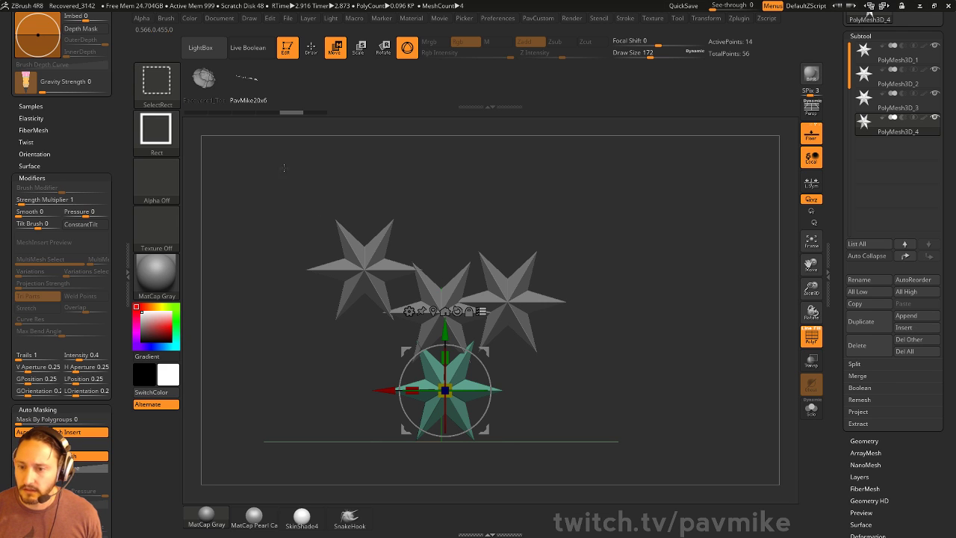
{"action": "left_click", "coordinate": [646, 202], "text": "ctrl+shift"}
{"action": "left_click", "coordinate": [654, 199], "text": "ctrl+shift"}
{"action": "left_click_drag", "start_coordinate": [648, 179], "coordinate": [619, 184], "text": "ctrl+shift"}
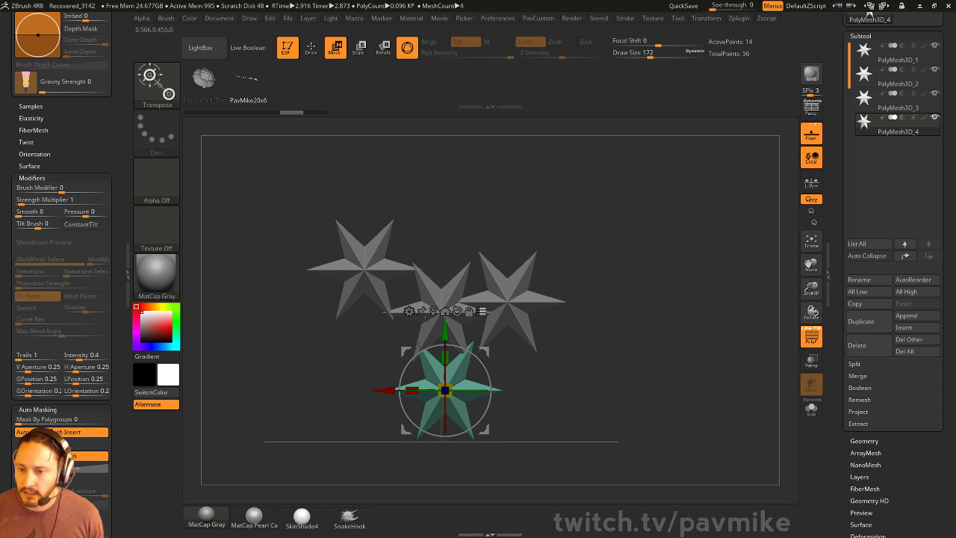
- Try stretching the lower star horizontally with the Extender deformer, then undo it and return to Draw mode
{"action": "left_click", "coordinate": [409, 310]}
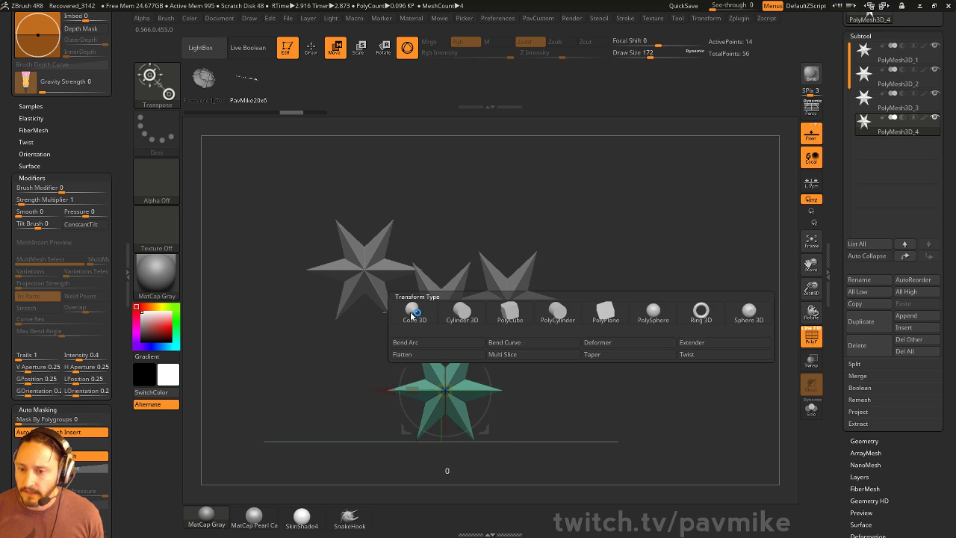
{"action": "left_click", "coordinate": [698, 345]}
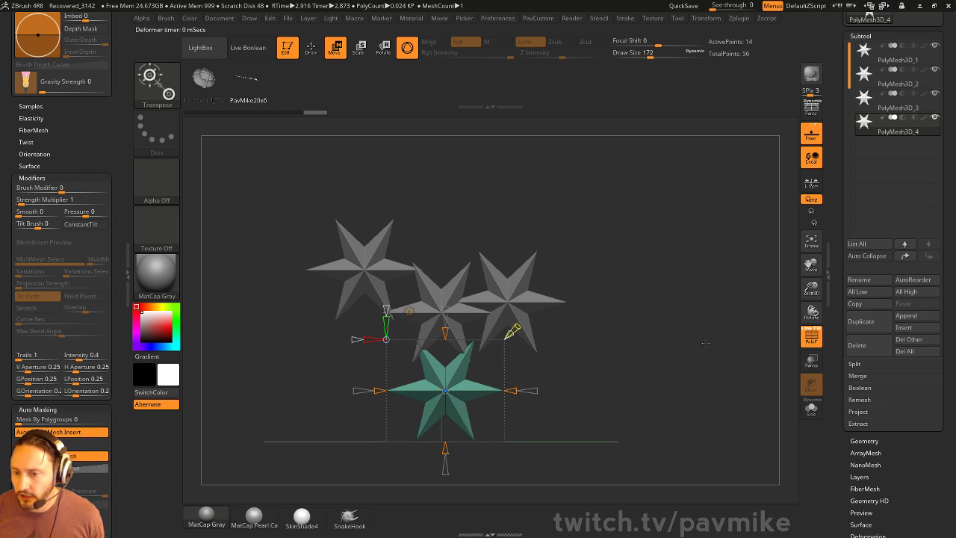
{"action": "left_click_drag", "start_coordinate": [512, 390], "coordinate": [609, 375]}
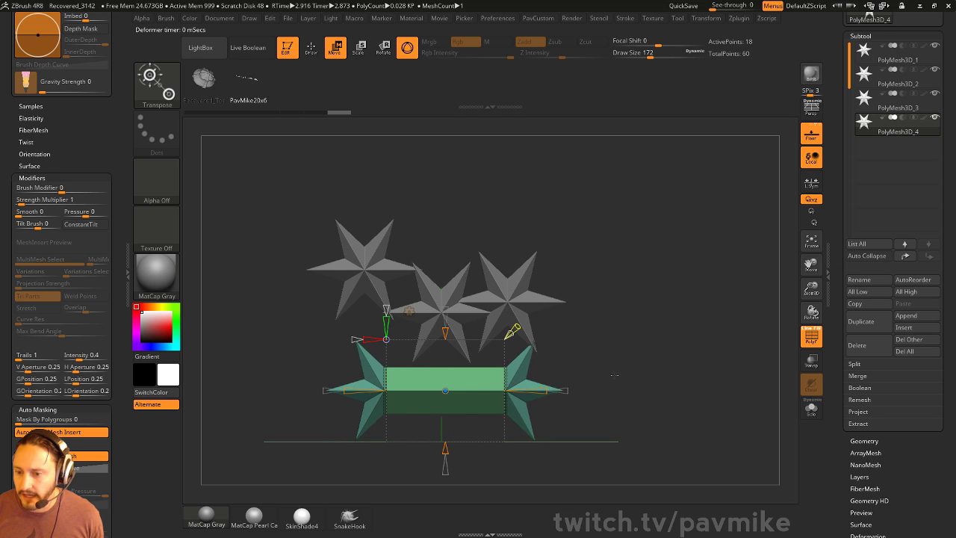
{"action": "key", "text": "ctrl+z"}
{"action": "key", "text": "q"}
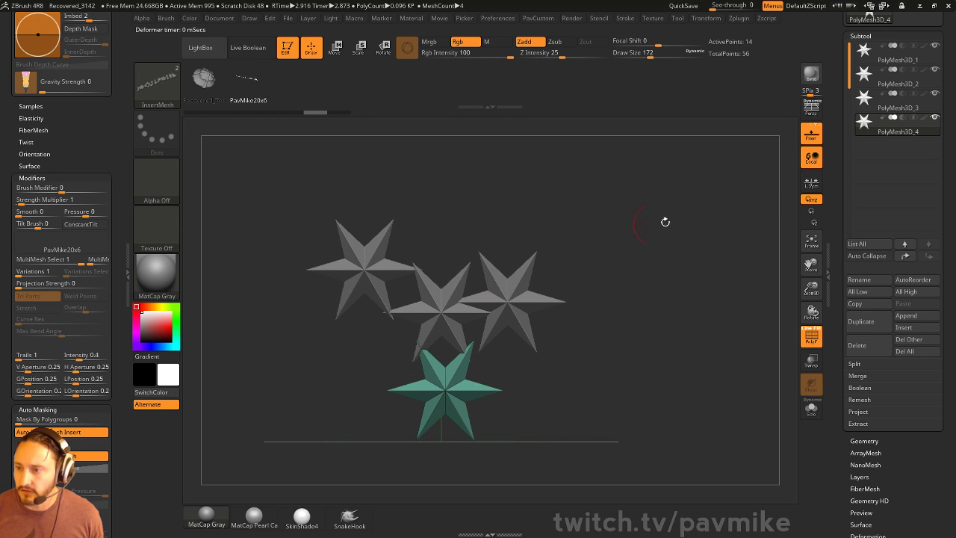
- Merge the visible star subtools into one mesh and switch to the merged tool
{"action": "left_click_drag", "start_coordinate": [841, 215], "coordinate": [840, 201]}
{"action": "left_click", "coordinate": [857, 361]}
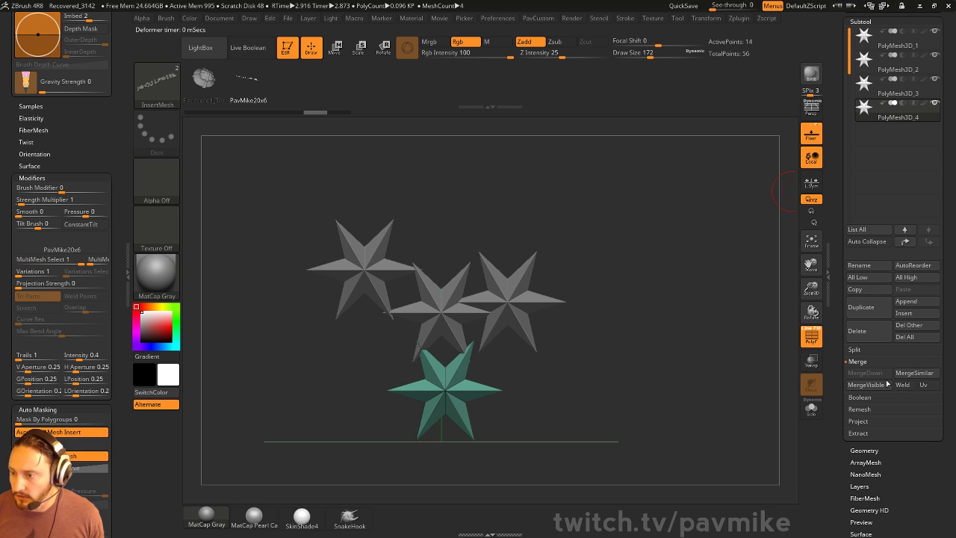
{"action": "left_click_drag", "start_coordinate": [845, 298], "coordinate": [848, 463]}
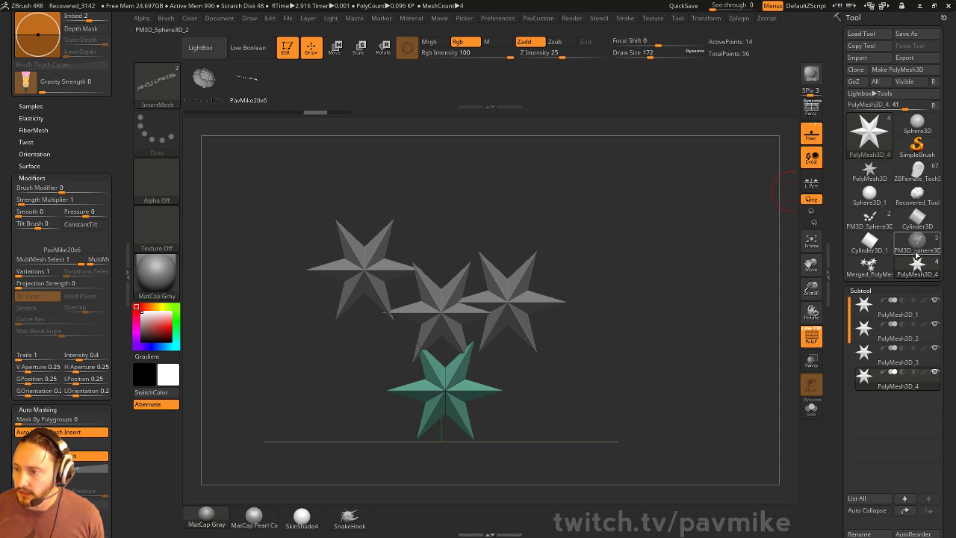
{"action": "left_click", "coordinate": [869, 267]}
{"action": "key", "text": "grave"}
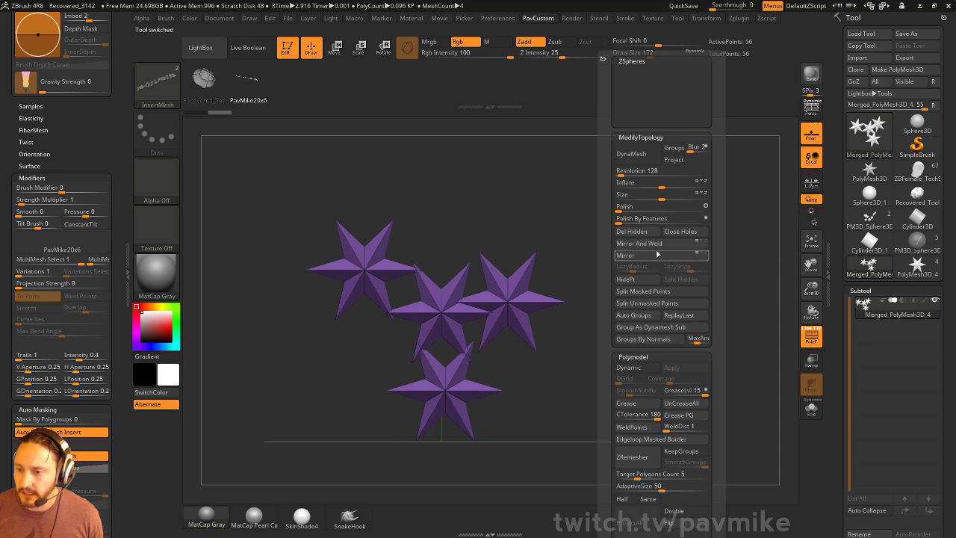
{"action": "left_click", "coordinate": [665, 303]}
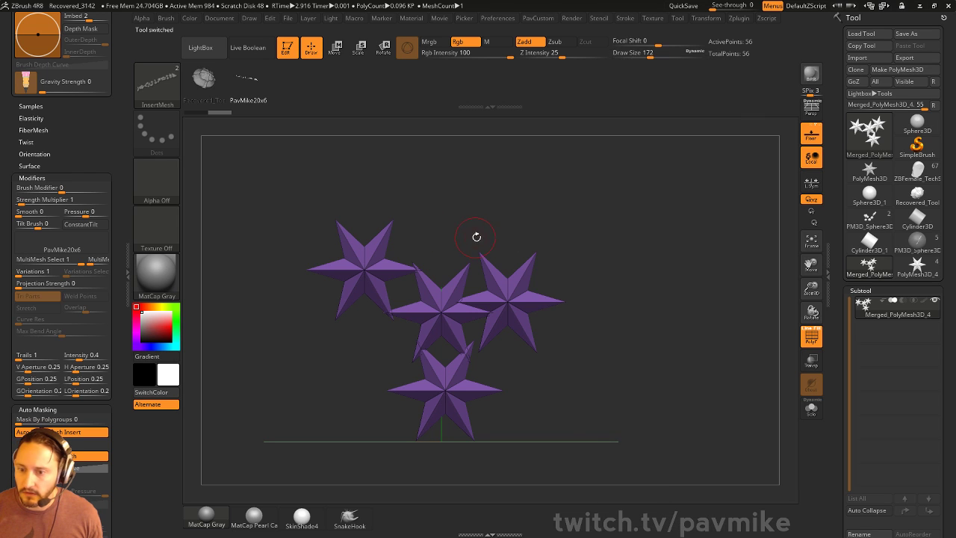
- Stretch the merged stars horizontally with the Extender deformer and return to Draw mode
{"action": "key", "text": "w"}
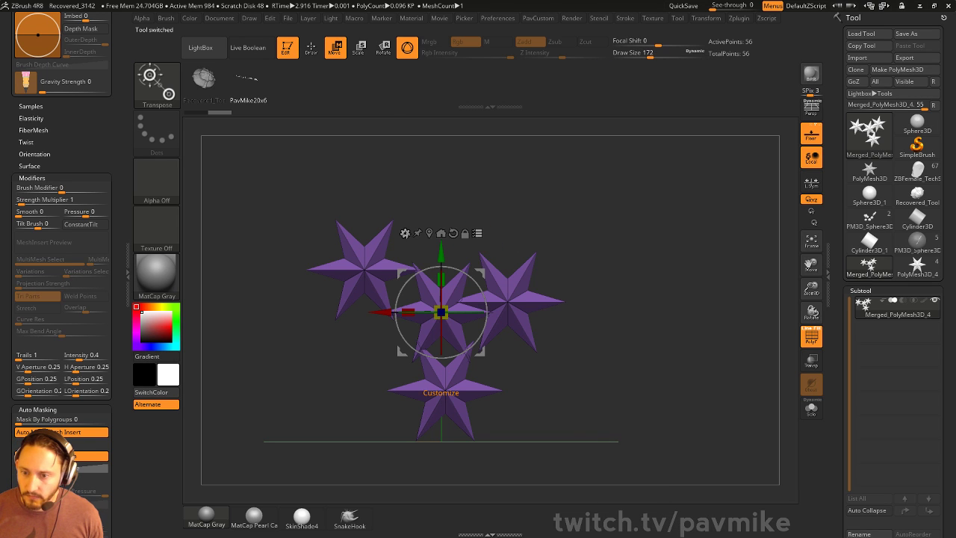
{"action": "left_click", "coordinate": [405, 233]}
{"action": "left_click", "coordinate": [681, 264]}
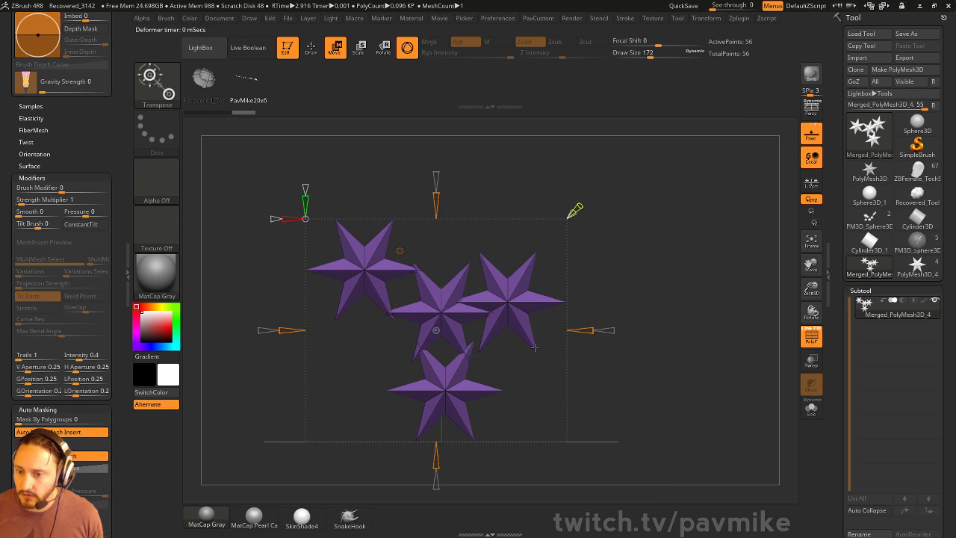
{"action": "left_click_drag", "start_coordinate": [585, 330], "coordinate": [623, 330]}
{"action": "key", "text": "q"}
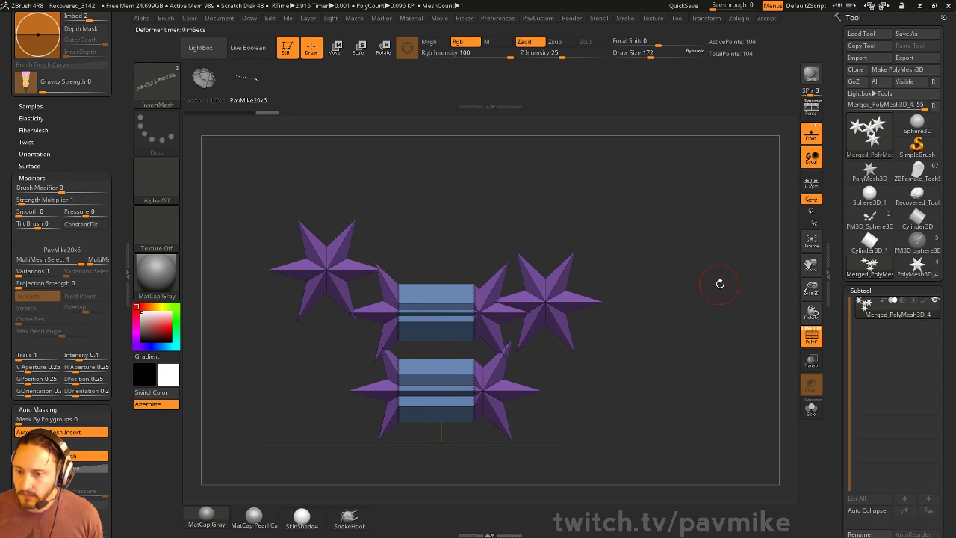
- Split the extended mesh into similar parts and select the subtool containing the two intact stars
{"action": "scroll", "coordinate": [866, 324], "scroll_direction": "down", "scroll_amount": 5}
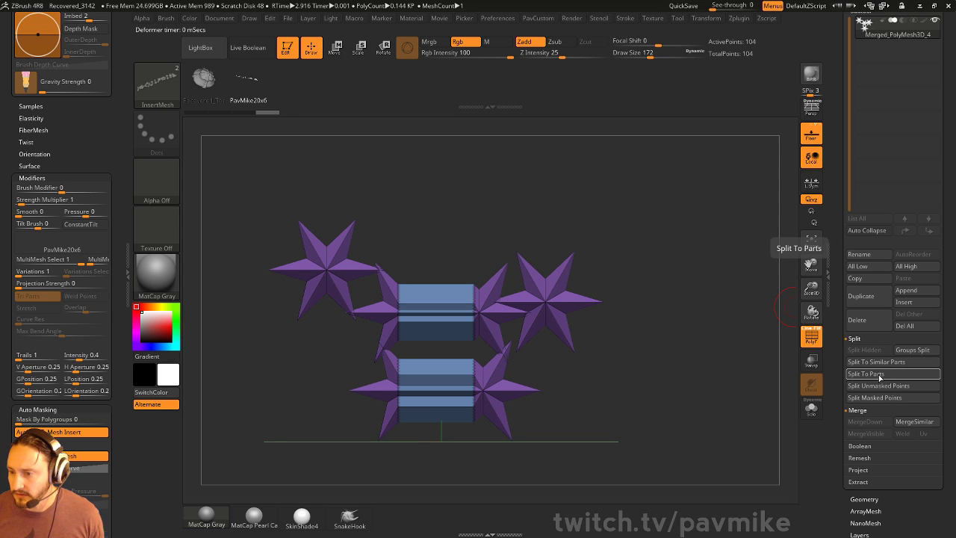
{"action": "left_click", "coordinate": [879, 375]}
{"action": "left_click", "coordinate": [829, 382]}
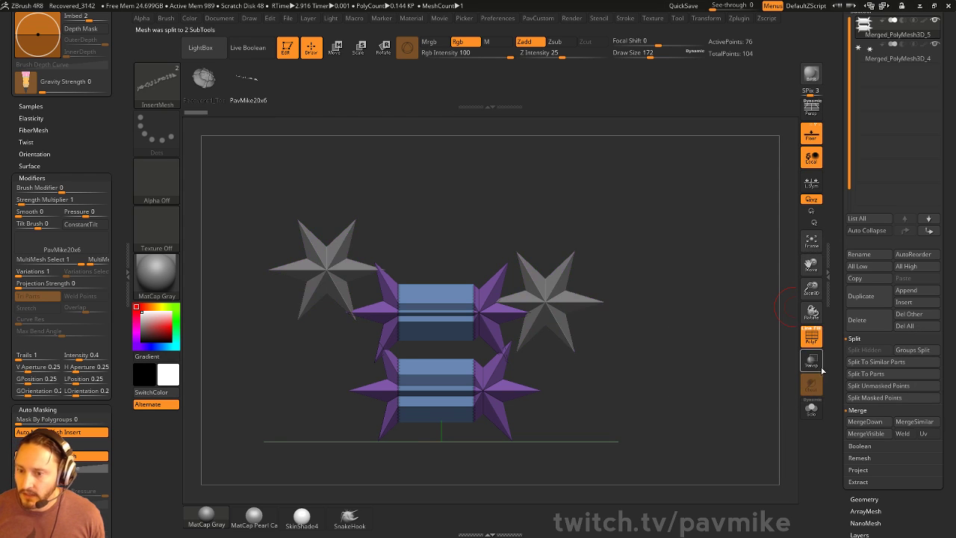
{"action": "scroll", "coordinate": [874, 247], "scroll_direction": "up", "scroll_amount": 5}
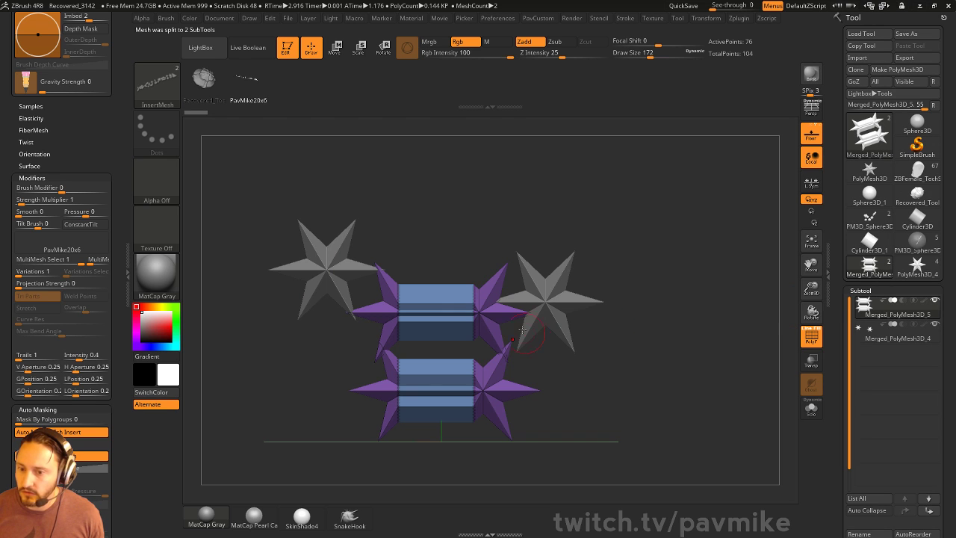
{"action": "left_click_drag", "start_coordinate": [522, 329], "coordinate": [611, 306]}
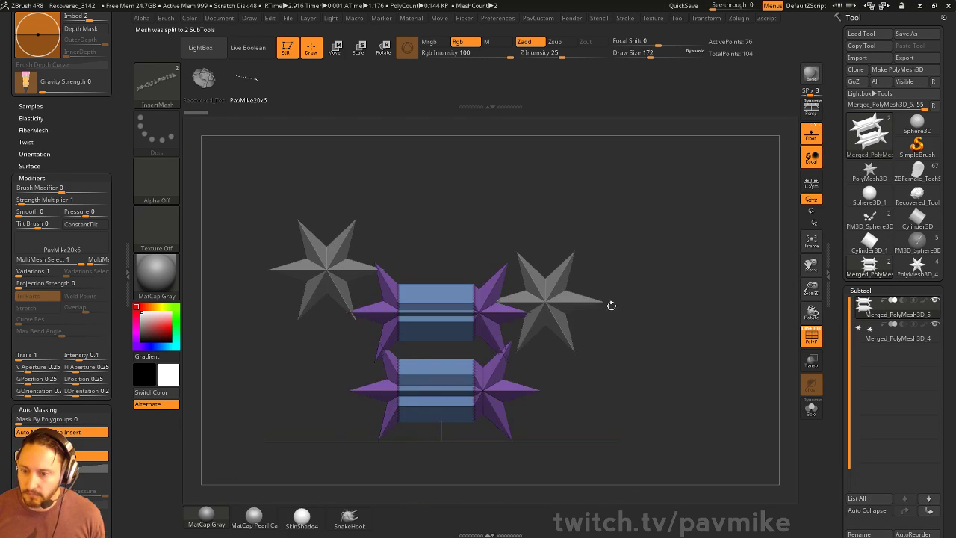
{"action": "left_click", "coordinate": [571, 318], "text": "alt"}
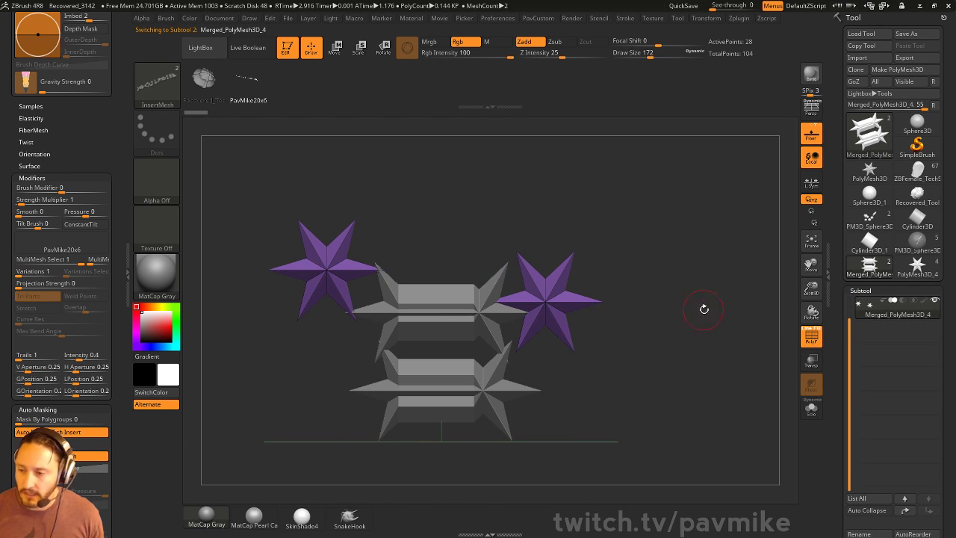
{"action": "left_click_drag", "start_coordinate": [703, 308], "coordinate": [588, 272]}
- Merge the two subtools back into one mesh and split it into separate parts
{"action": "left_click_drag", "start_coordinate": [840, 356], "coordinate": [835, 311]}
{"action": "left_click_drag", "start_coordinate": [848, 199], "coordinate": [840, 161]}
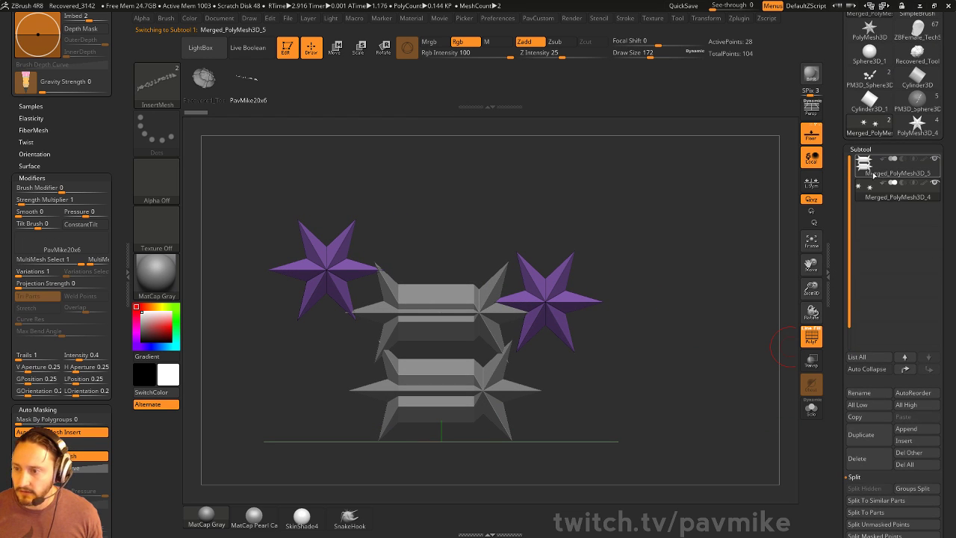
{"action": "left_click", "coordinate": [875, 175]}
{"action": "key", "text": "ctrl+e"}
{"action": "scroll", "coordinate": [861, 319], "scroll_direction": "down", "scroll_amount": 5}
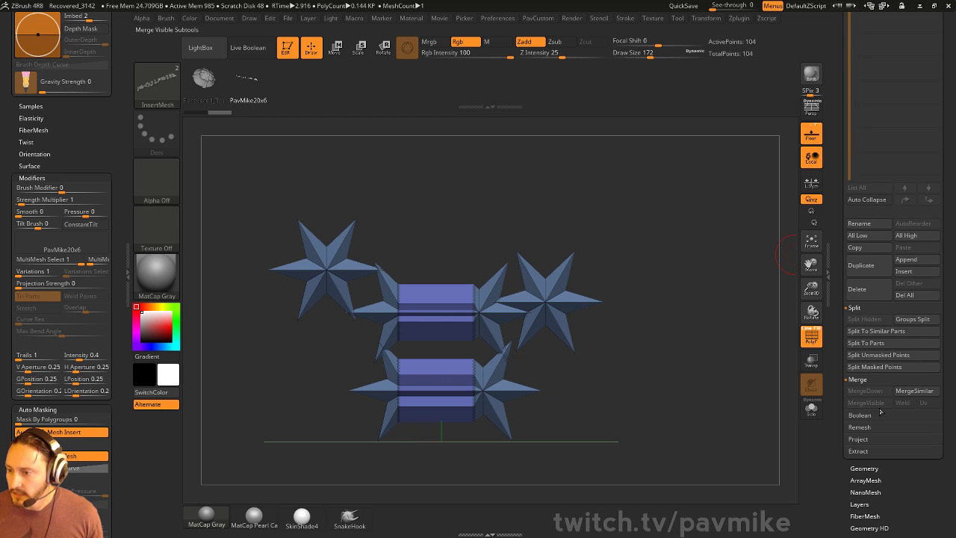
{"action": "left_click", "coordinate": [878, 343]}
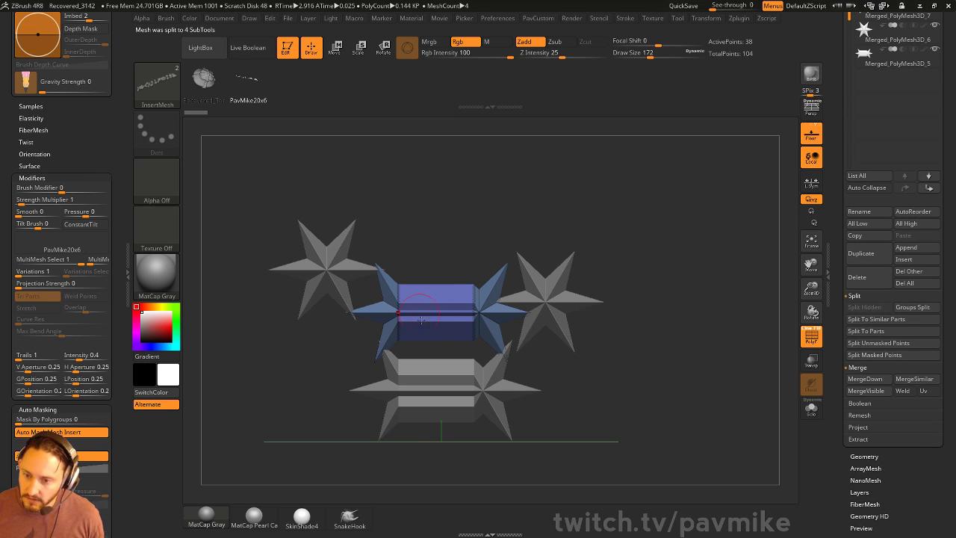
- Isolate the star-shaped ends of the upper extended part, assign them a new polygroup, and show the whole part again
{"action": "key", "text": "ctrl+shift"}
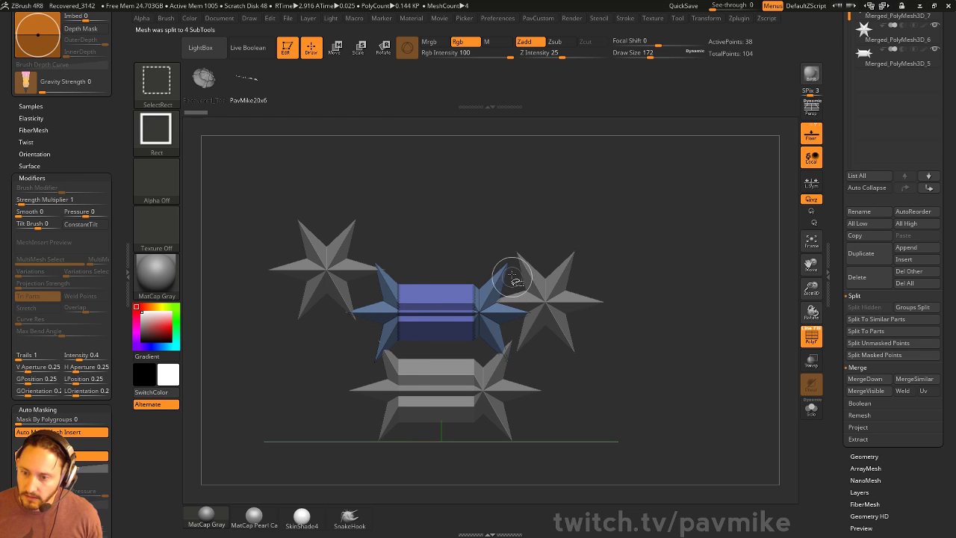
{"action": "left_click", "coordinate": [506, 267], "text": "ctrl+shift"}
{"action": "key", "text": "ctrl+w"}
{"action": "left_click", "coordinate": [661, 270], "text": "ctrl+shift"}
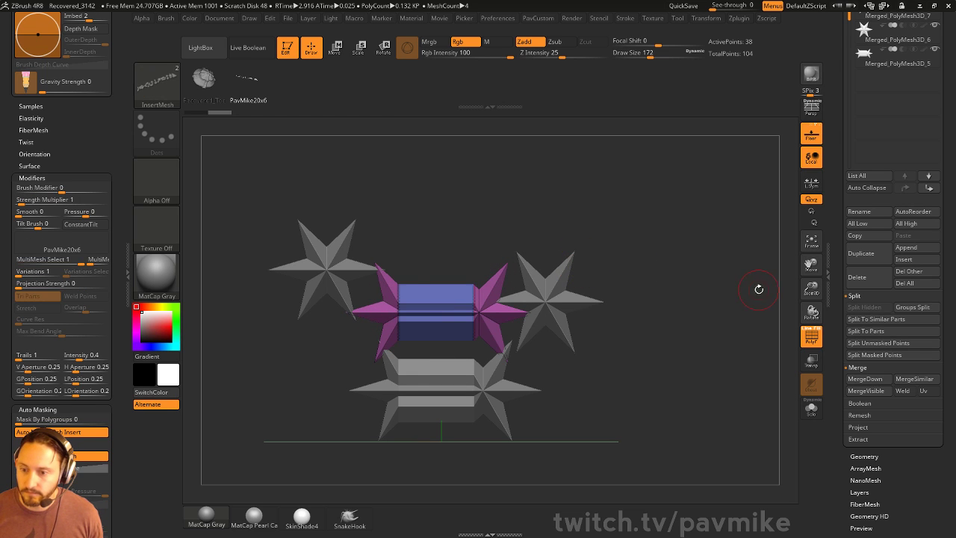
- Switch from the InsertMesh brush to the Standard brush and reduce its draw size to 192
{"action": "left_click_drag", "start_coordinate": [758, 288], "coordinate": [725, 284]}
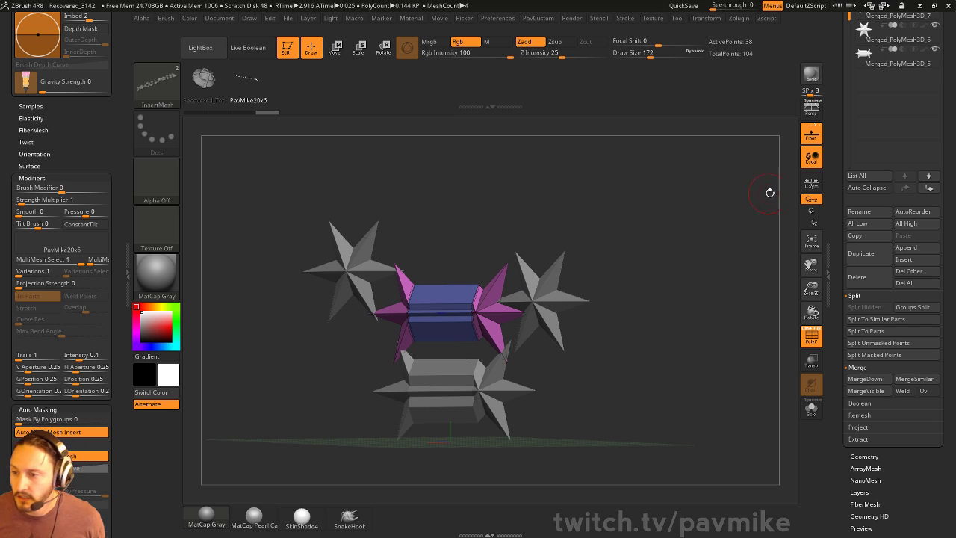
{"action": "left_click_drag", "start_coordinate": [836, 125], "coordinate": [837, 260]}
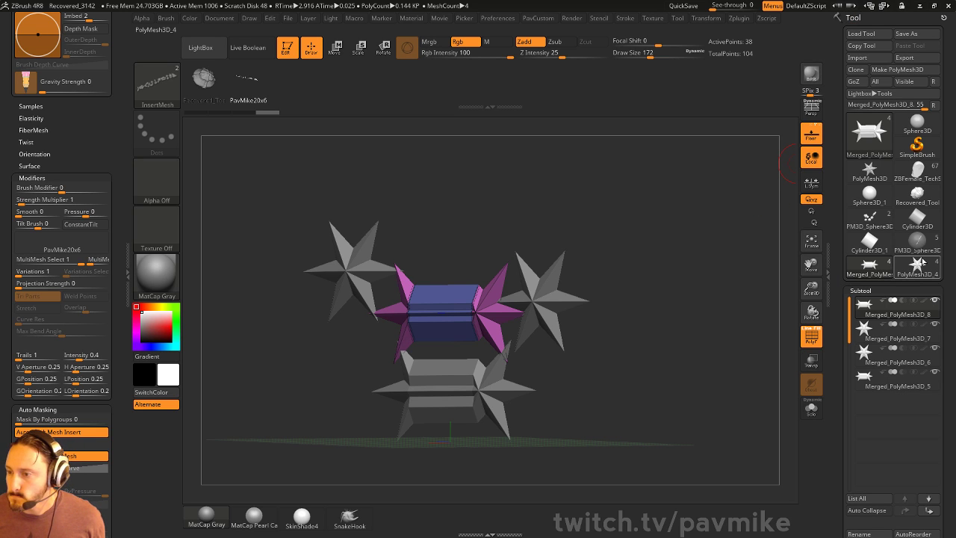
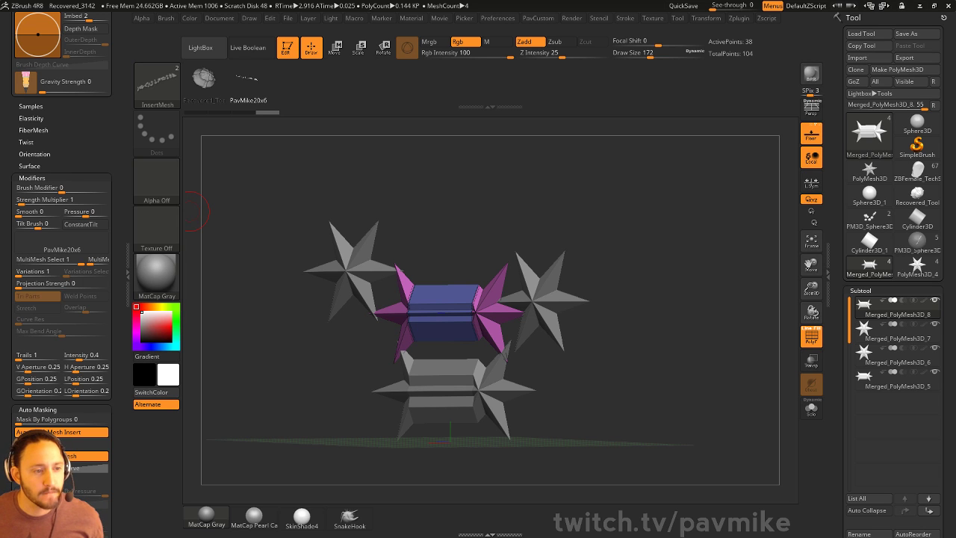
{"action": "left_click_drag", "start_coordinate": [633, 186], "coordinate": [639, 182]}
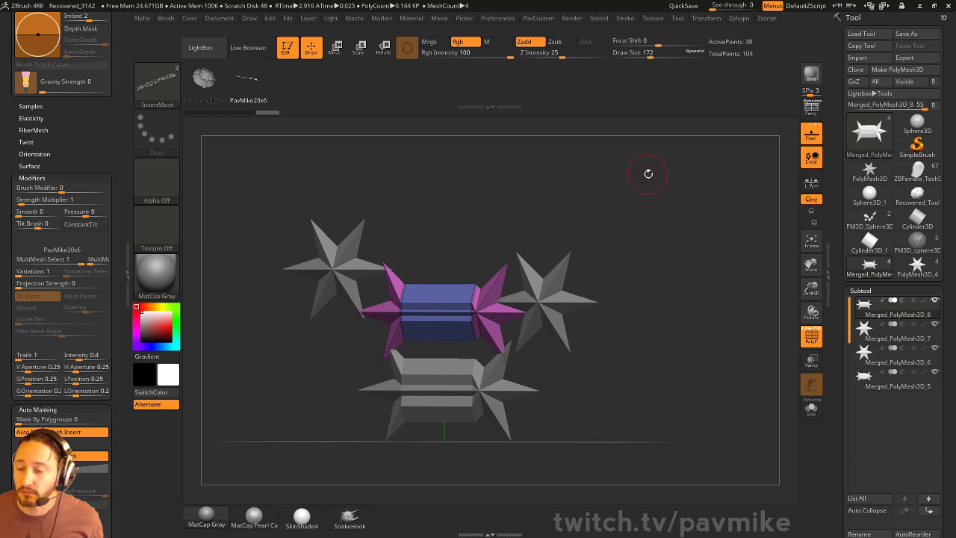
{"action": "key", "text": "b"}
{"action": "key", "text": "s"}
{"action": "key", "text": "t"}
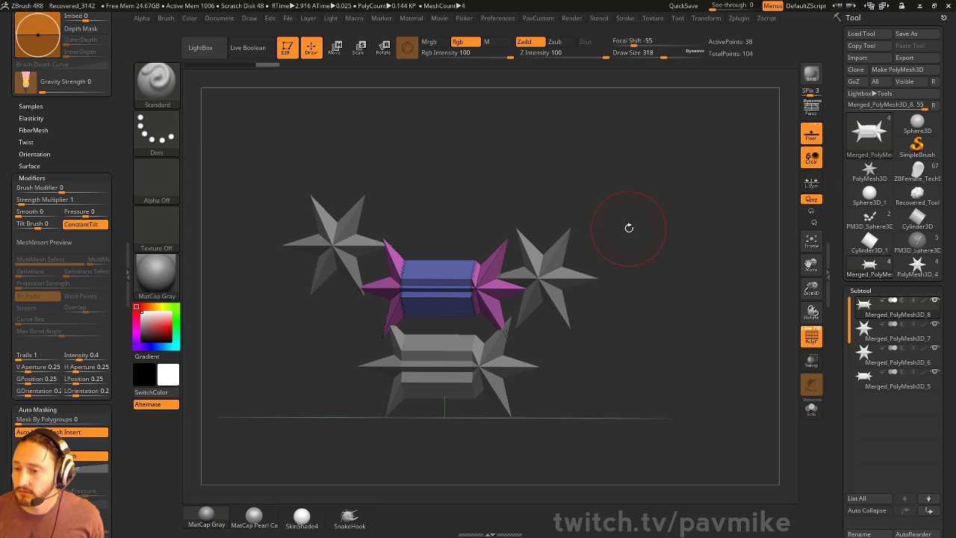
{"action": "key", "text": "["}
{"action": "left_click_drag", "start_coordinate": [624, 186], "coordinate": [650, 208], "text": "alt"}
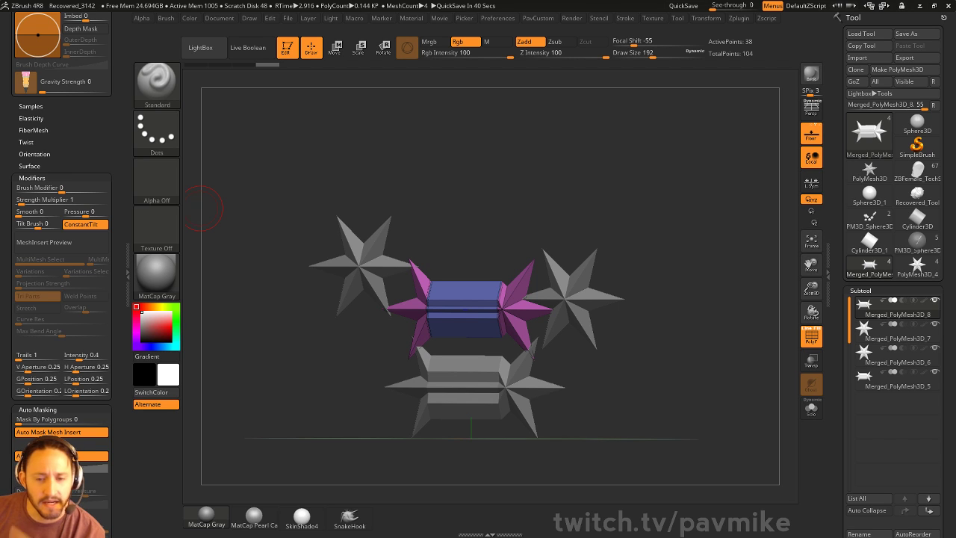
- Expand the movie modifiers and timeline settings and show the animation timeline above the canvas
{"action": "left_click", "coordinate": [354, 19]}
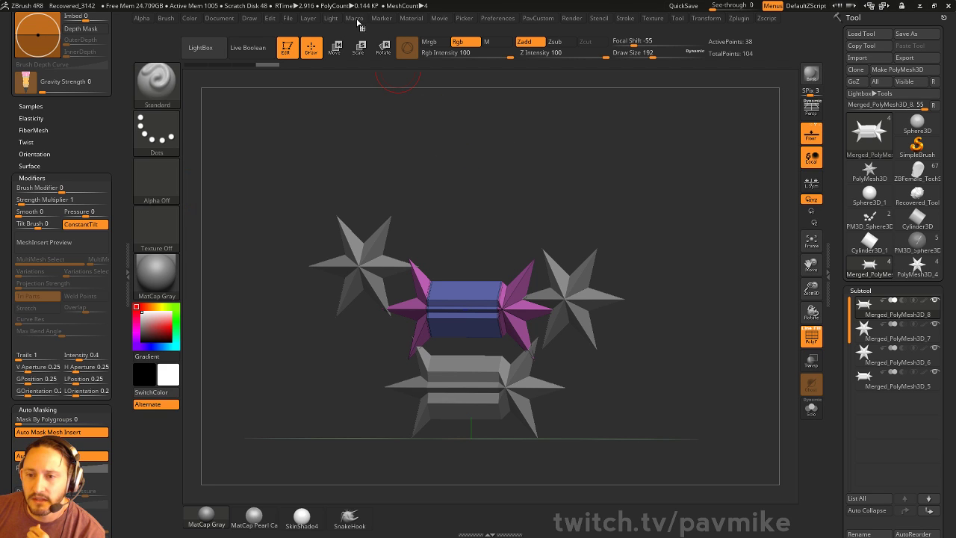
{"action": "left_click", "coordinate": [439, 21]}
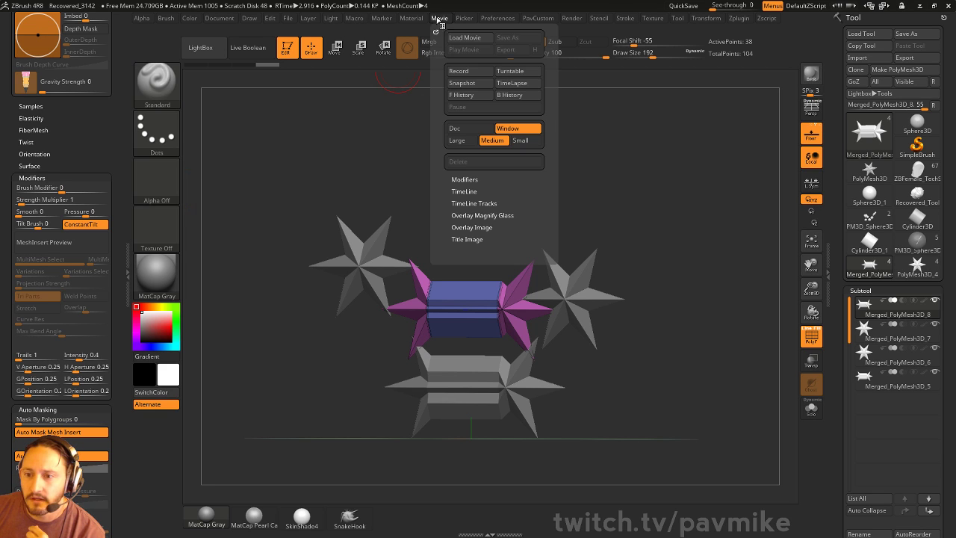
{"action": "left_click", "coordinate": [466, 180]}
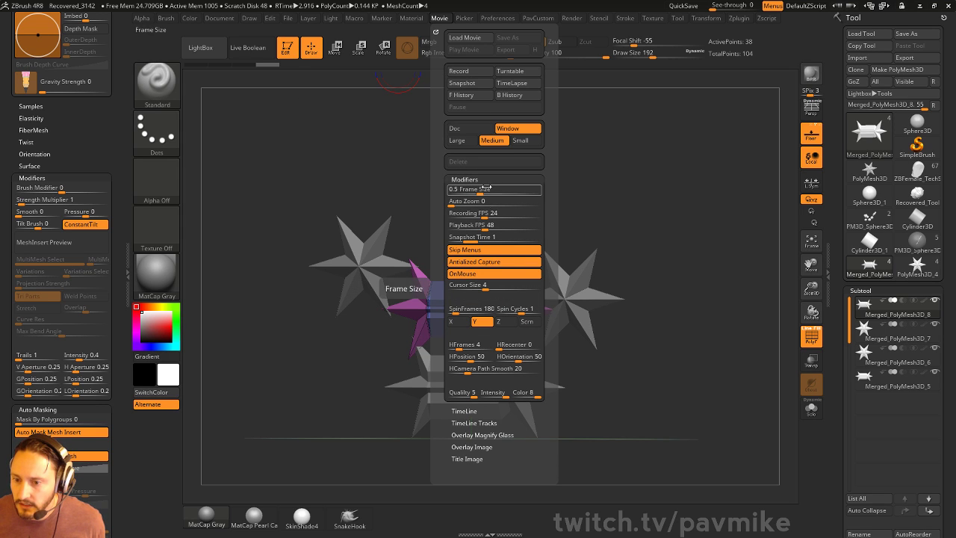
{"action": "left_click", "coordinate": [466, 411], "text": "shift"}
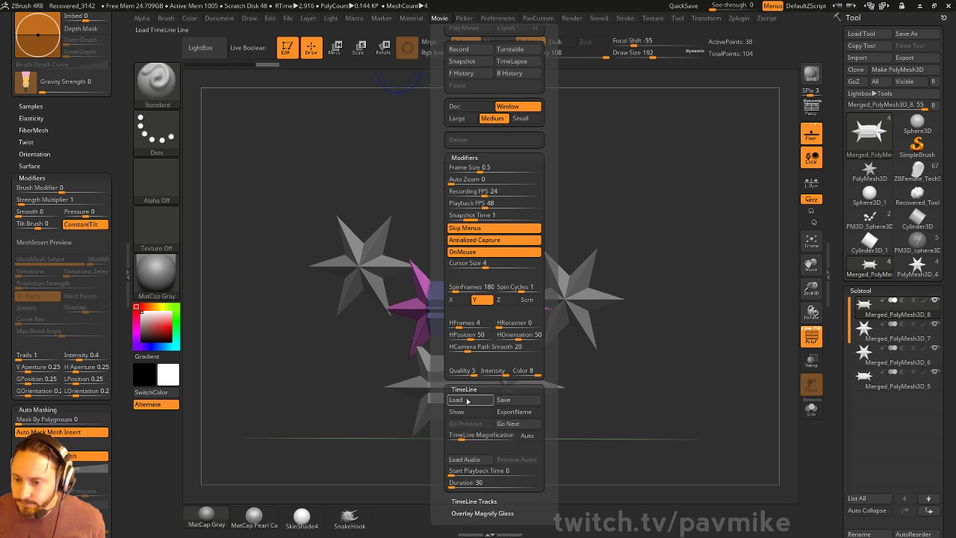
{"action": "left_click", "coordinate": [471, 412]}
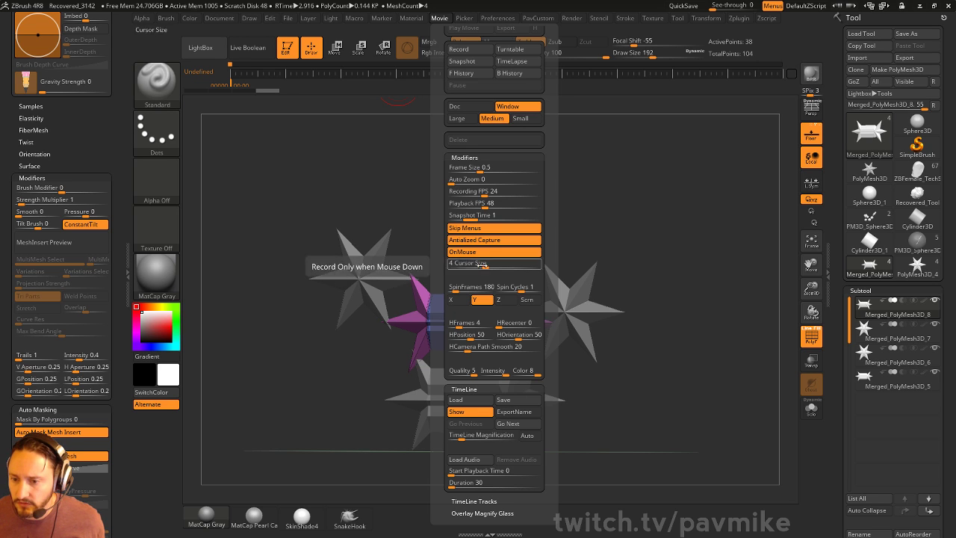
{"action": "mouse_move", "coordinate": [902, 276]}
{"action": "left_click_drag", "start_coordinate": [835, 316], "coordinate": [855, 313]}
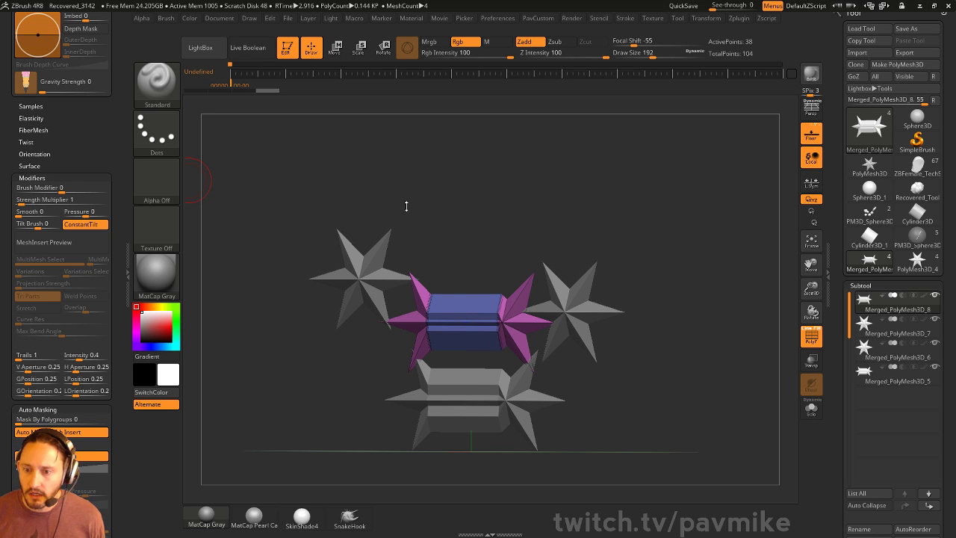
- Set the draw size to 158, then leave Edit mode and clear the star meshes from the canvas
{"action": "left_click_drag", "start_coordinate": [405, 207], "coordinate": [430, 198]}
{"action": "key", "text": "s"}
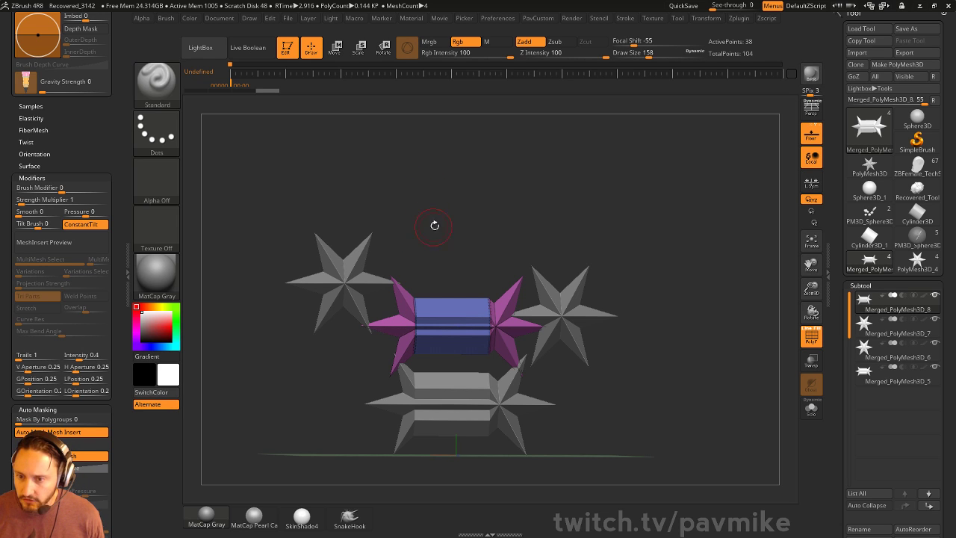
{"action": "key", "text": "t"}
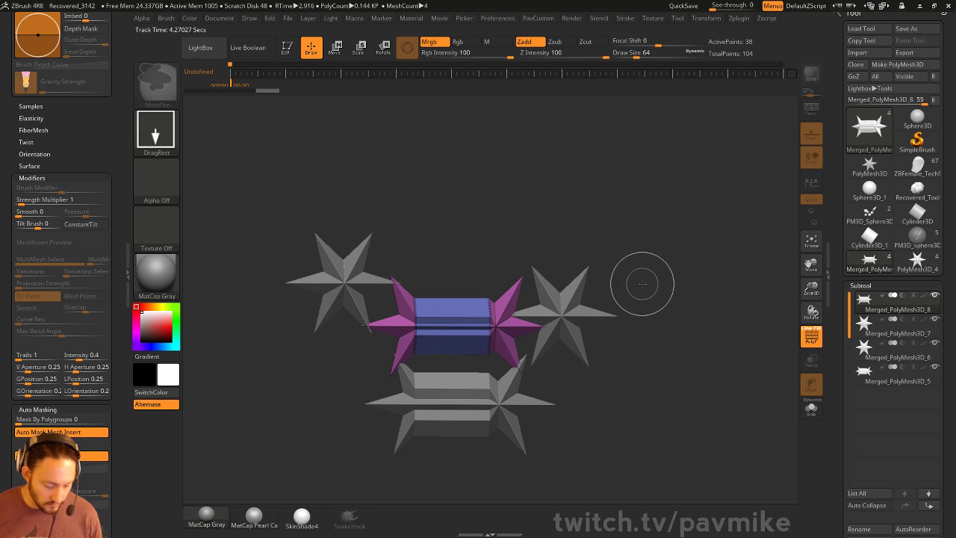
{"action": "key", "text": "ctrl+n"}
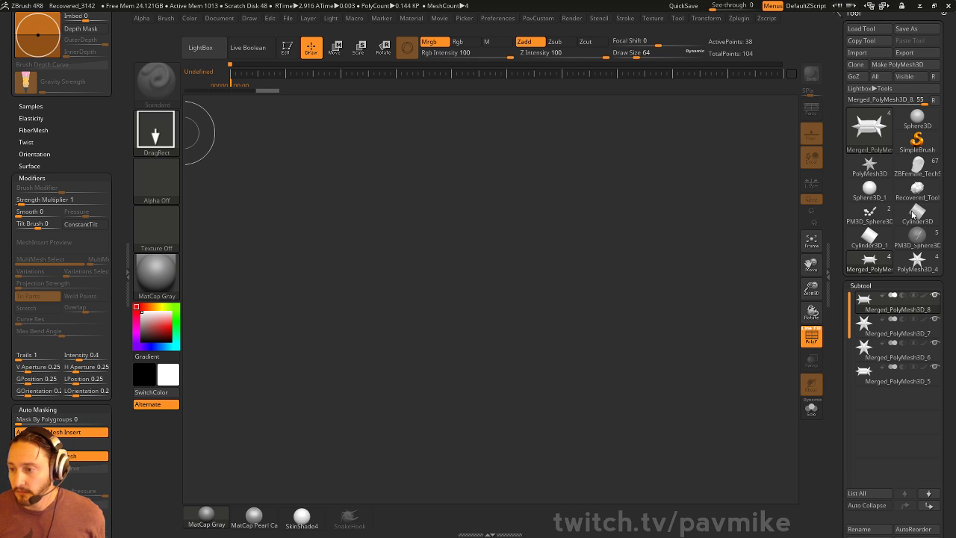
- Redraw the four-subtool star tool on the canvas in Edit mode and hide the animation timeline
{"action": "scroll", "coordinate": [846, 279], "scroll_direction": "down", "scroll_amount": 5}
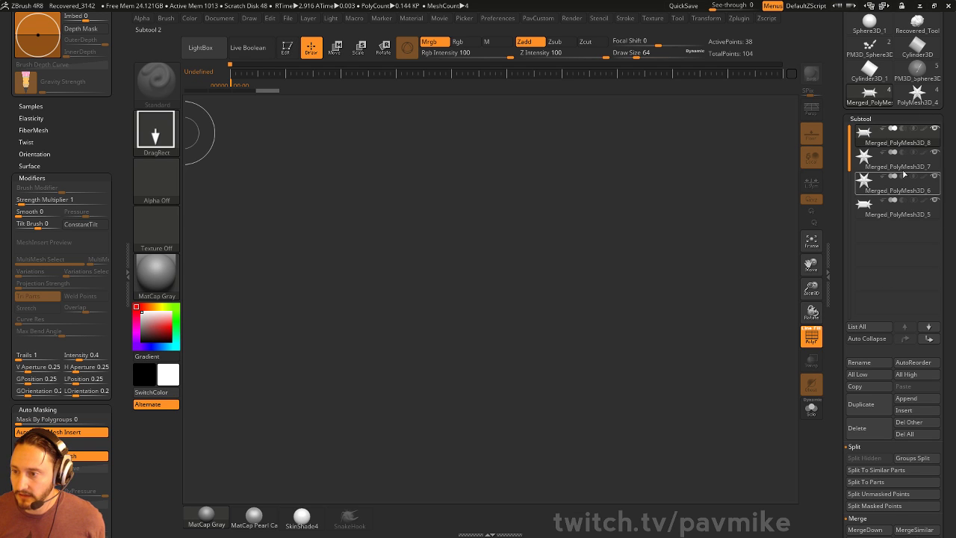
{"action": "left_click_drag", "start_coordinate": [396, 207], "coordinate": [411, 216]}
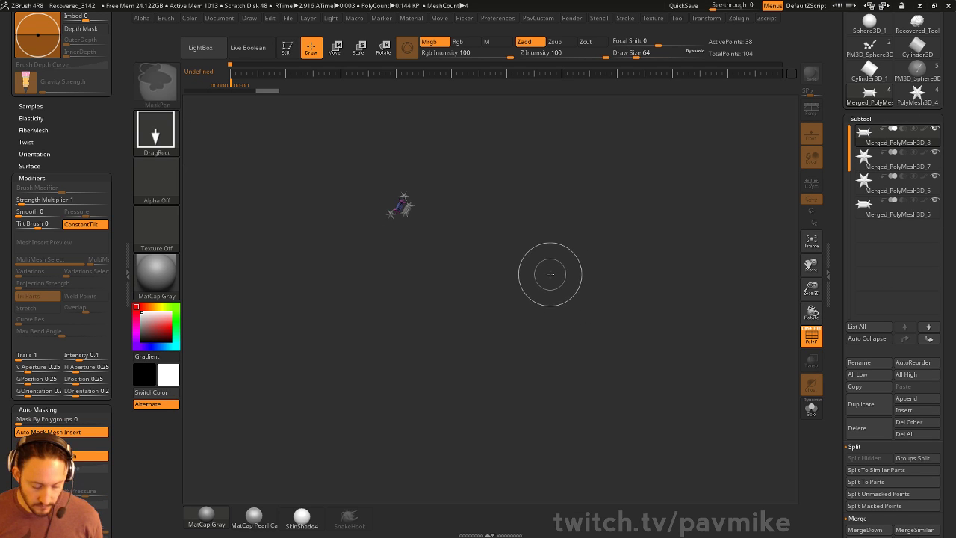
{"action": "key", "text": "f"}
{"action": "left_click", "coordinate": [286, 47]}
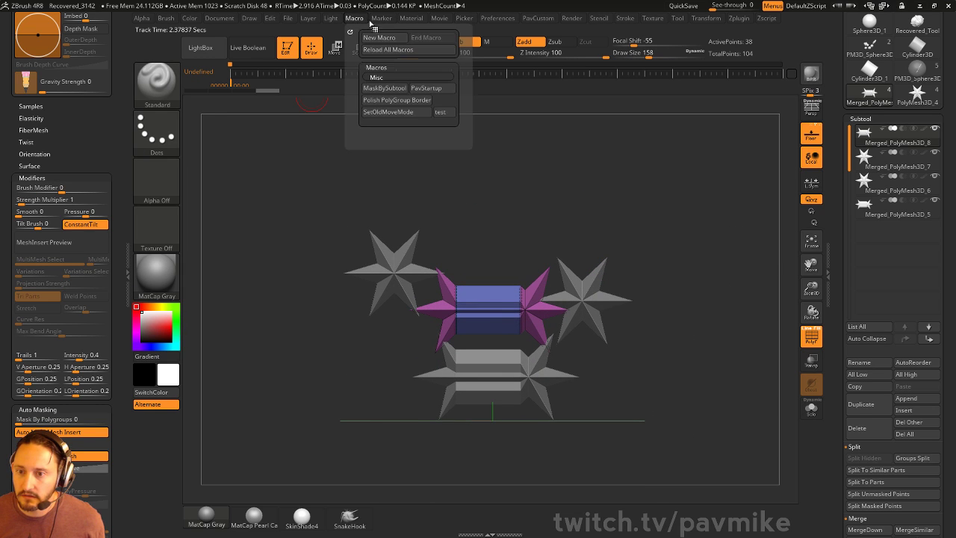
{"action": "left_click", "coordinate": [355, 18]}
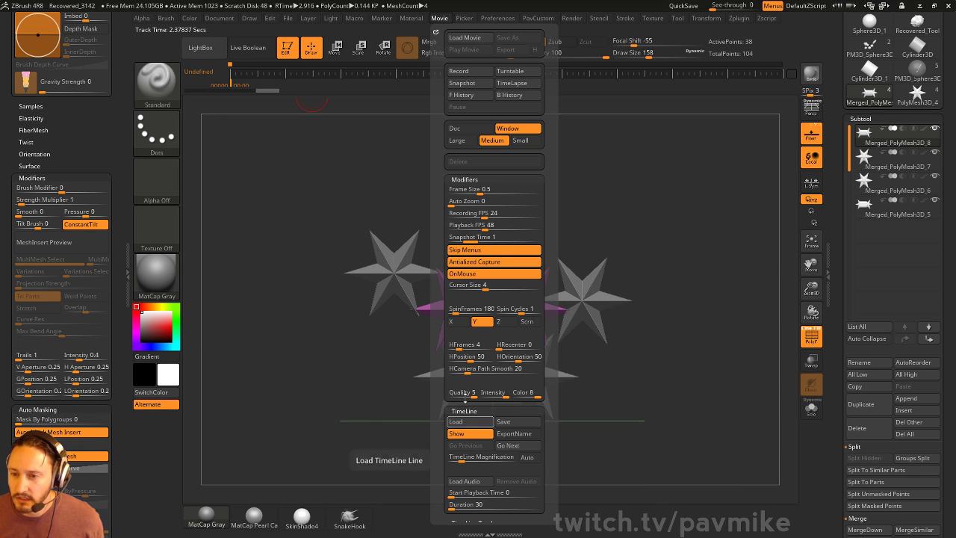
{"action": "left_click", "coordinate": [470, 435]}
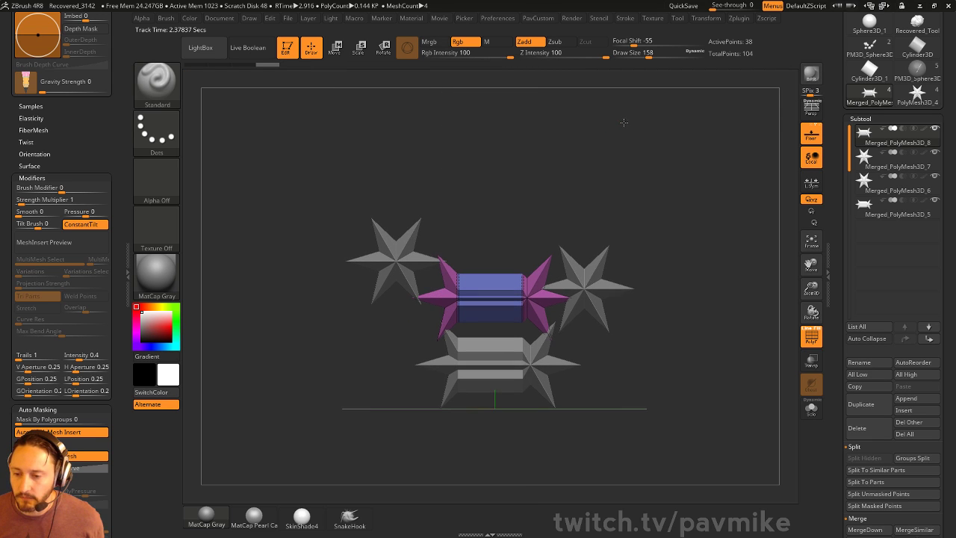
- Create an InsertMultiMesh brush from the four subtools and select its second star, Merged_PolyMesh3D_6
{"action": "key", "text": "b"}
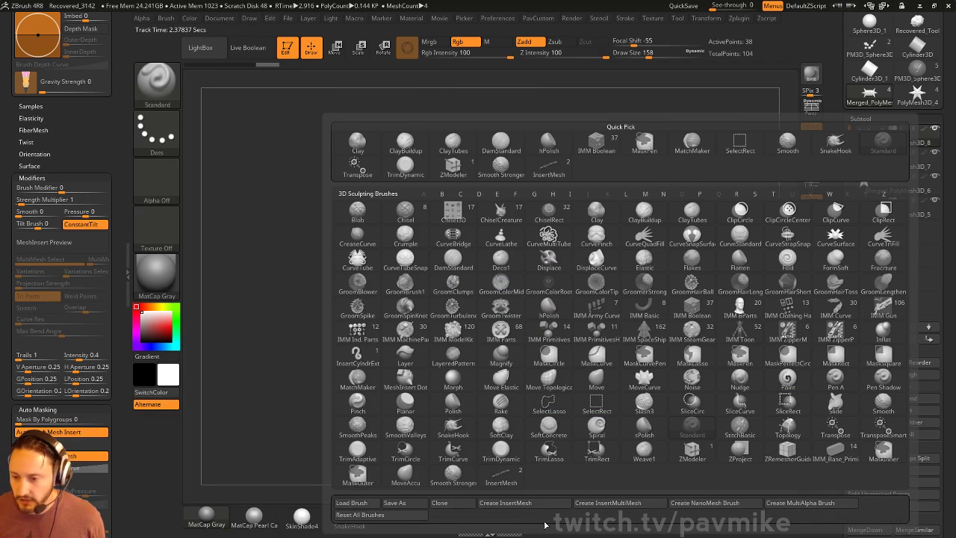
{"action": "left_click", "coordinate": [619, 506]}
{"action": "left_click_drag", "start_coordinate": [213, 84], "coordinate": [296, 90]}
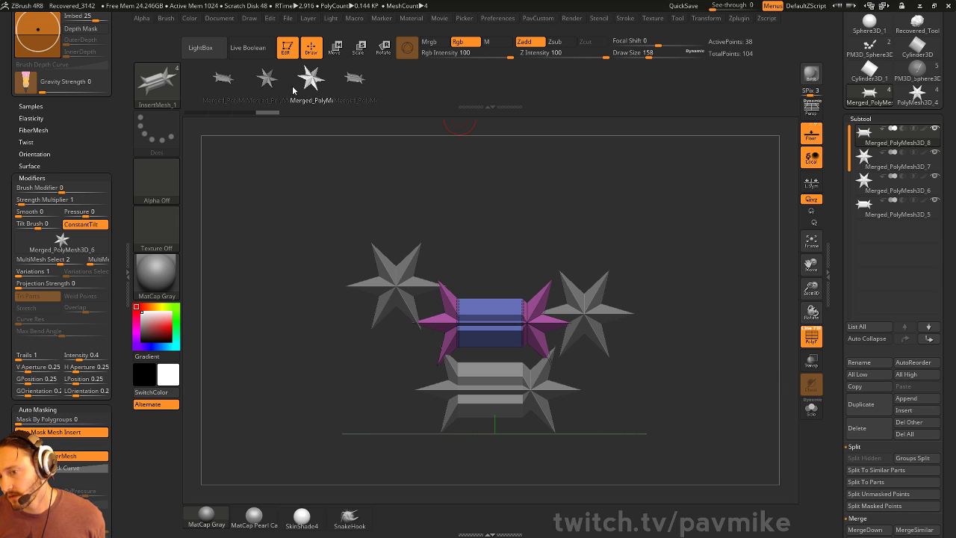
{"action": "mouse_move", "coordinate": [629, 206]}
{"action": "left_mouse_down"}
{"action": "mouse_move", "coordinate": [662, 215]}
{"action": "mouse_move", "coordinate": [612, 202]}
{"action": "left_mouse_up"}
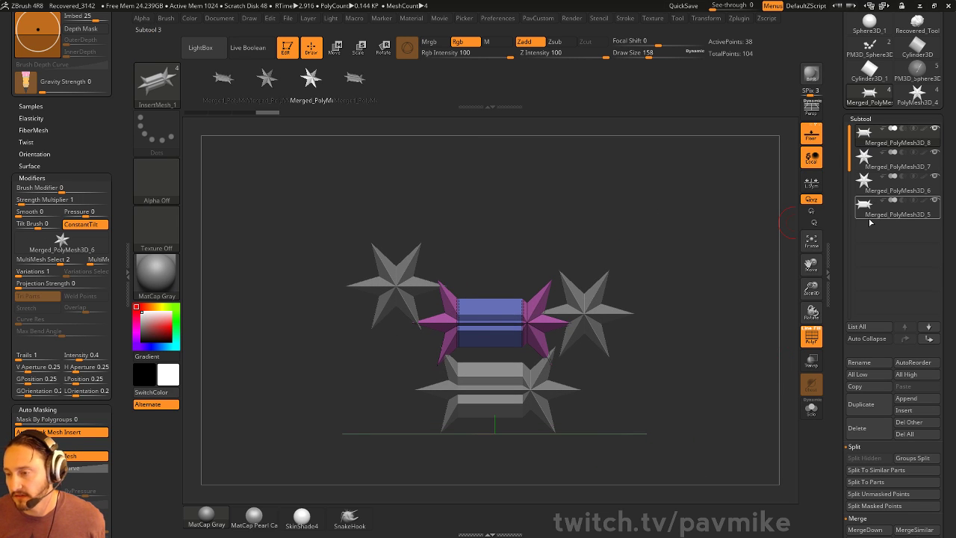
- Examine the plugin options and the brush creation options, including the commands for copying, pasting and deleting brush meshes
{"action": "mouse_move", "coordinate": [870, 221]}
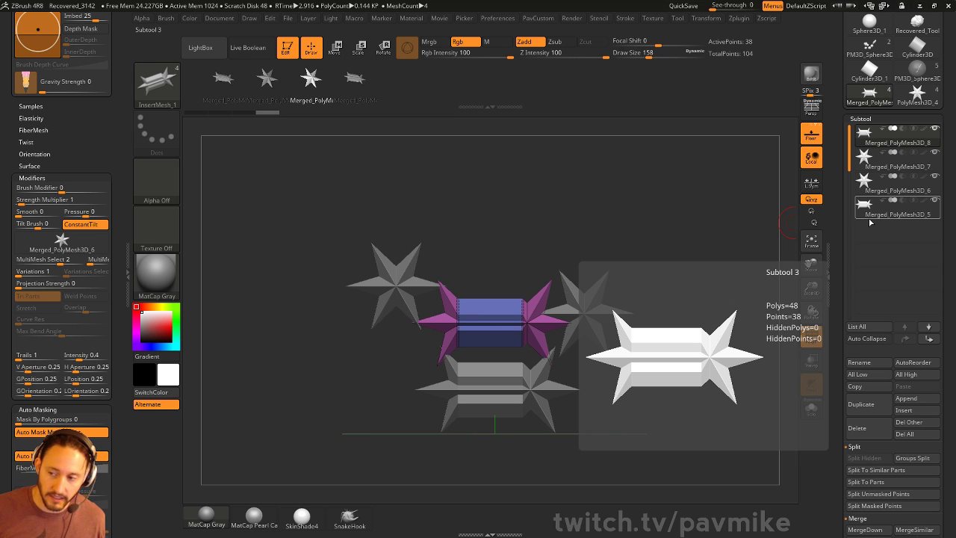
{"action": "left_click_drag", "start_coordinate": [838, 45], "coordinate": [839, 216]}
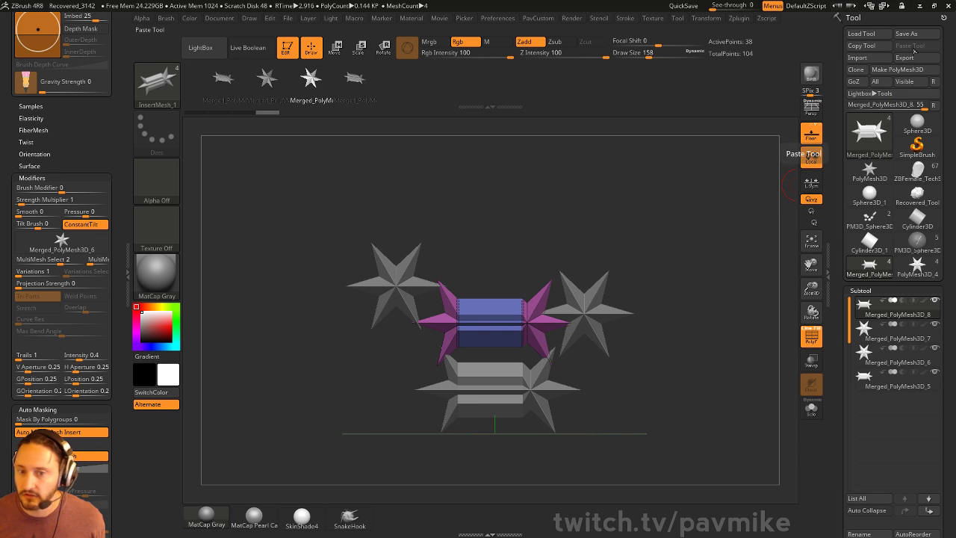
{"action": "left_click", "coordinate": [736, 19]}
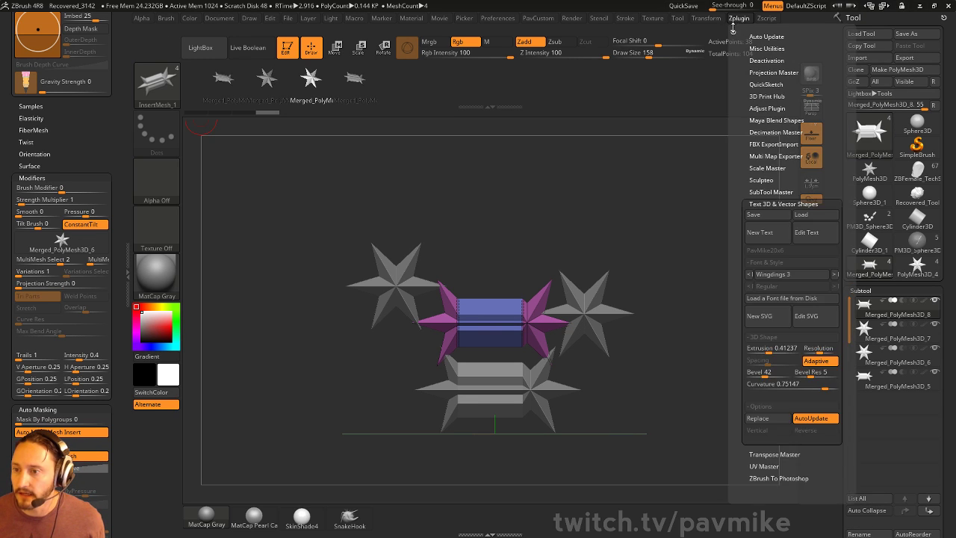
{"action": "left_click_drag", "start_coordinate": [732, 28], "coordinate": [58, 137]}
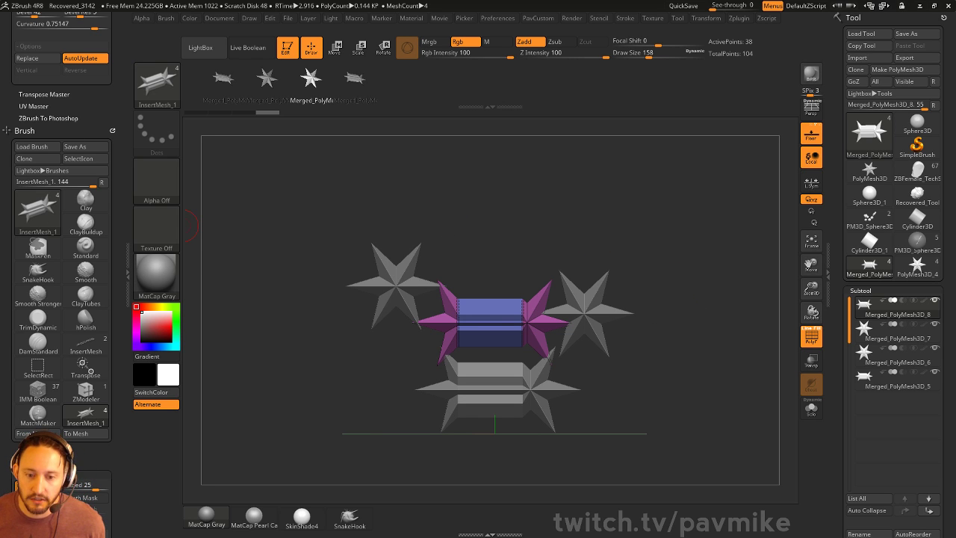
{"action": "left_click_drag", "start_coordinate": [6, 346], "coordinate": [13, 257]}
{"action": "key", "text": "shift"}
{"action": "left_click", "coordinate": [28, 197]}
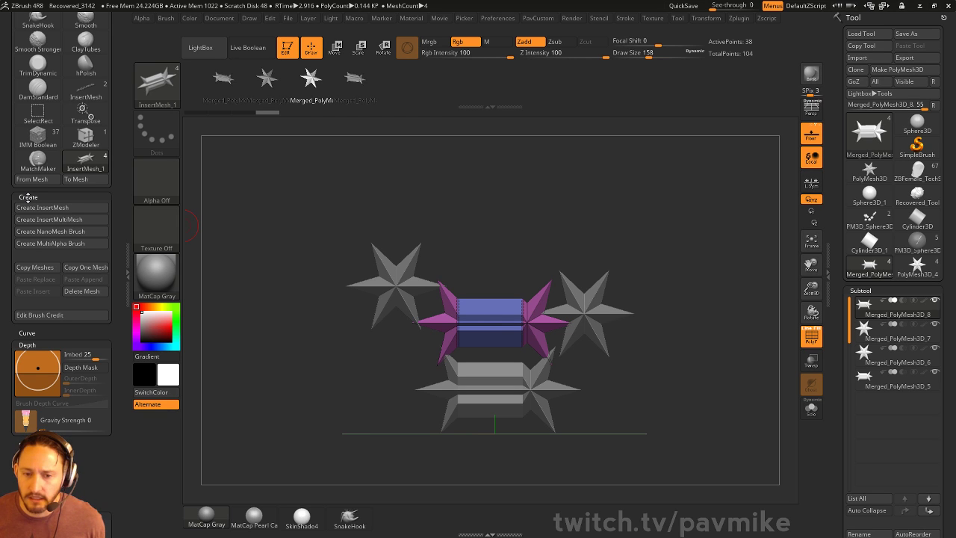
{"action": "scroll", "coordinate": [33, 209], "scroll_direction": "down", "scroll_amount": 1}
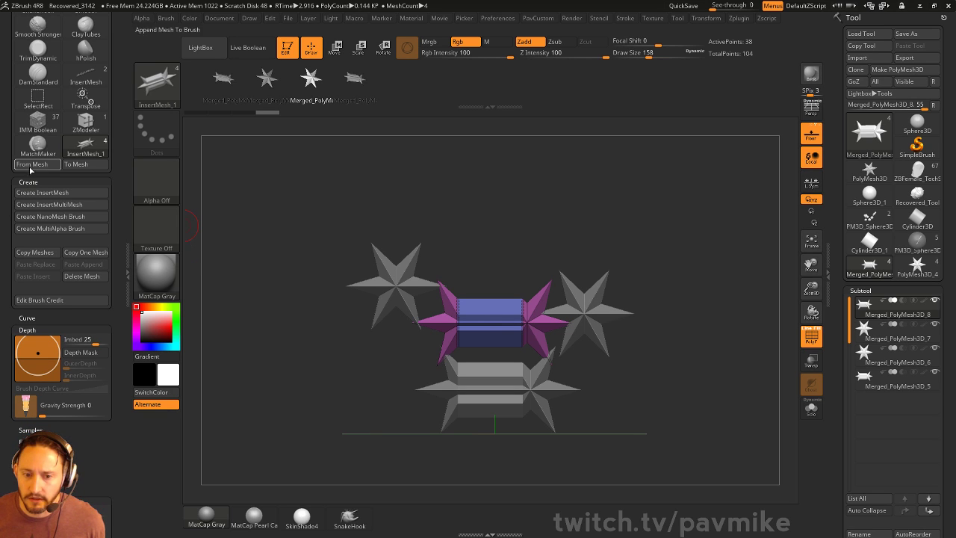
- Browse the meshes in the new InsertMultiMesh brush and select its first star
{"action": "left_click", "coordinate": [38, 261]}
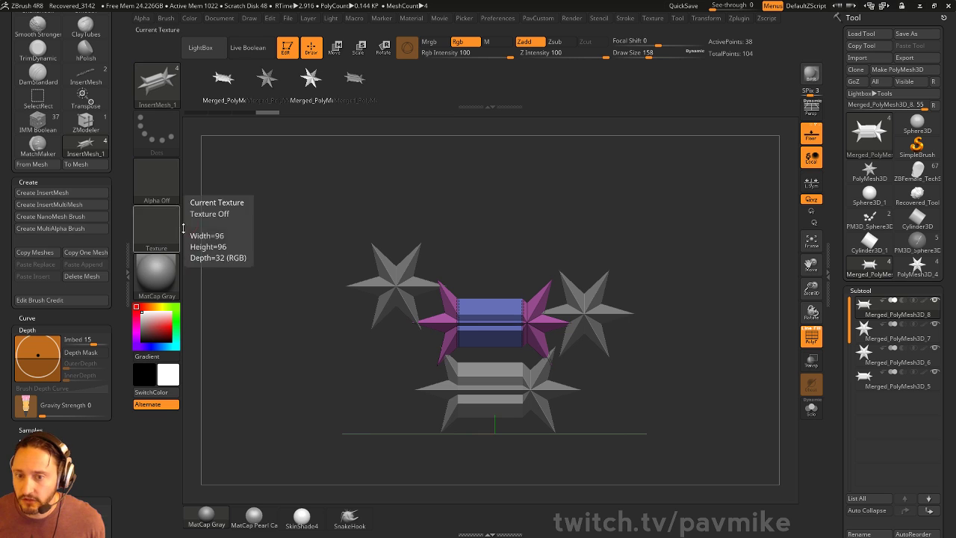
{"action": "left_click_drag", "start_coordinate": [315, 87], "coordinate": [388, 88]}
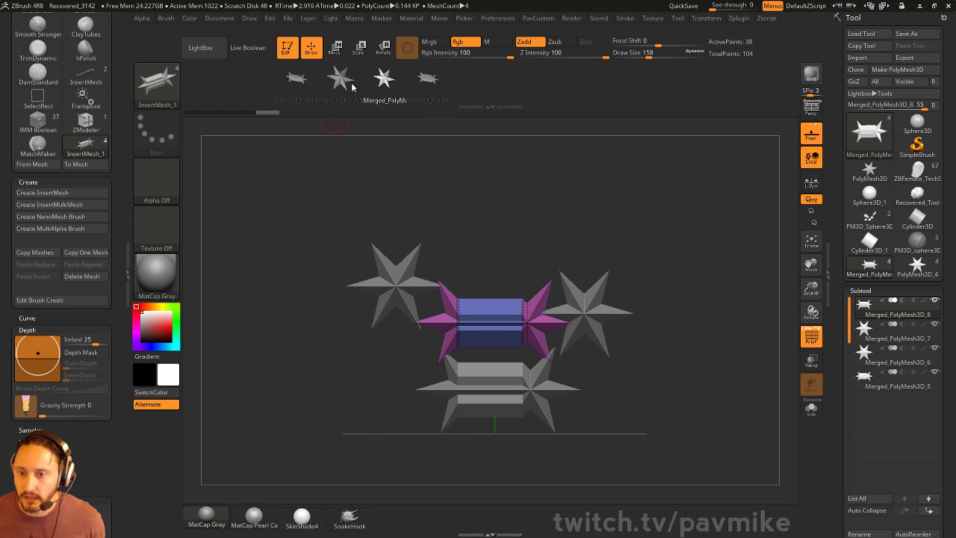
{"action": "key", "text": "b"}
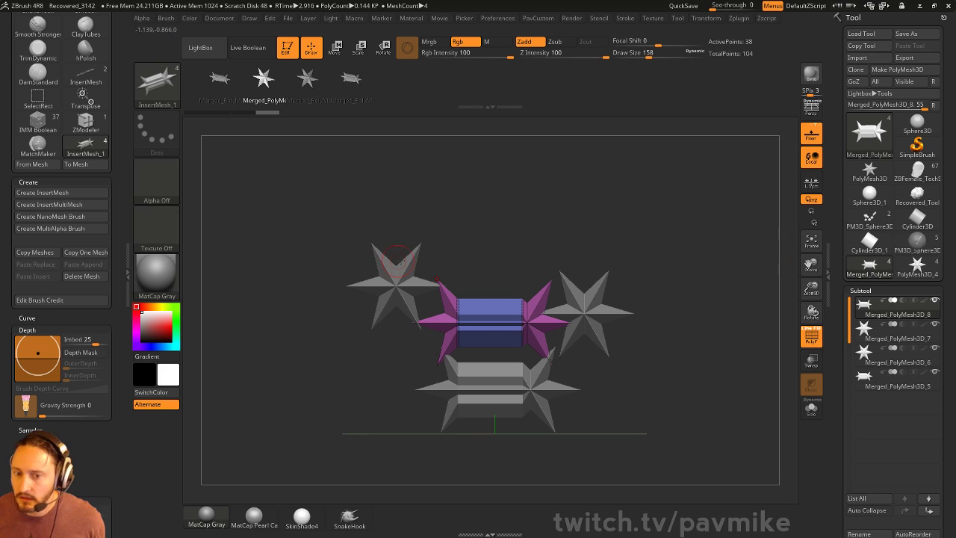
{"action": "left_click", "coordinate": [47, 229]}
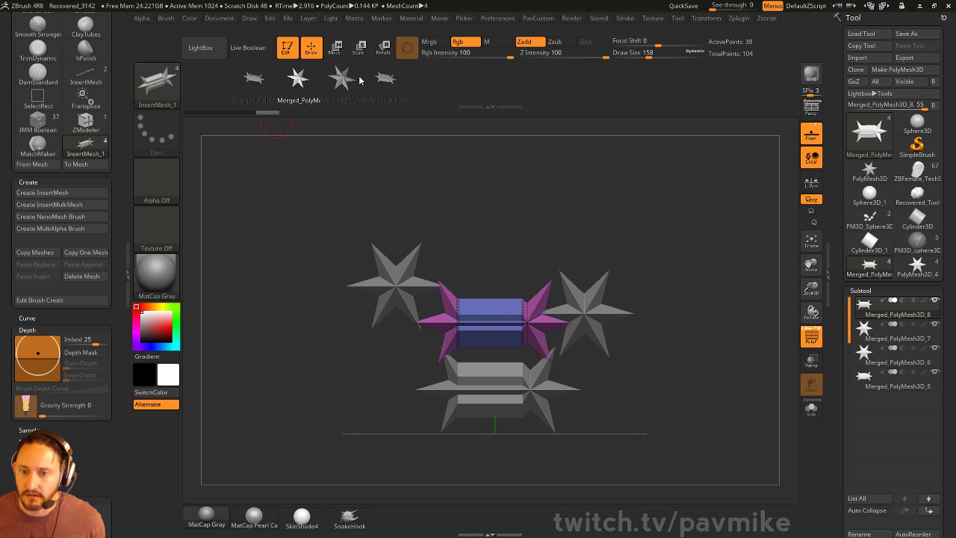
- Switch to the ChiselRect brush
{"action": "left_click", "coordinate": [157, 84]}
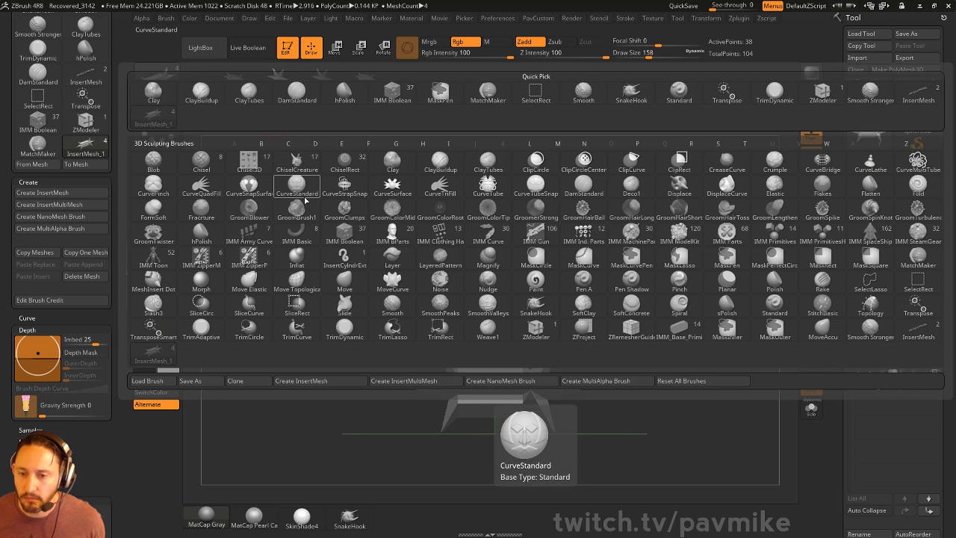
{"action": "left_click", "coordinate": [341, 165]}
{"action": "left_click", "coordinate": [156, 84]}
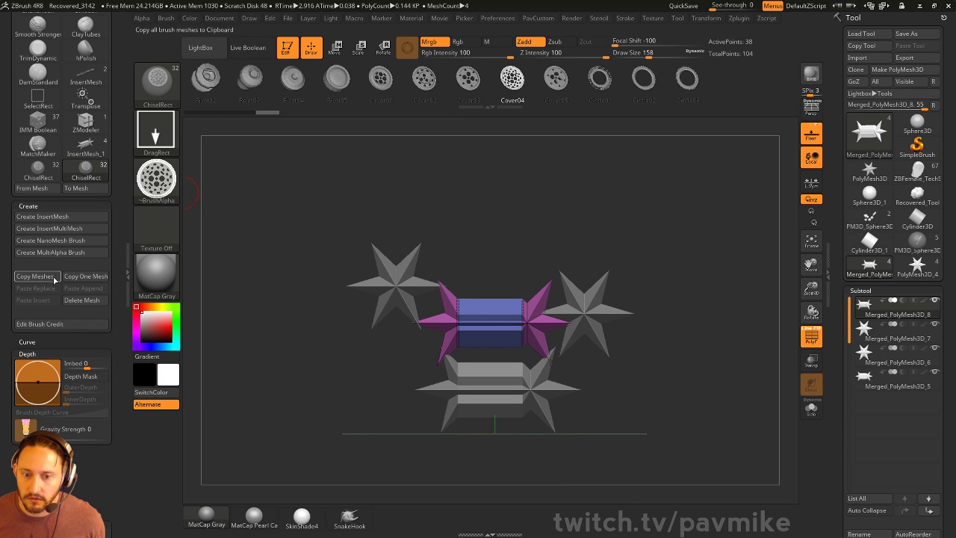
- Try deleting alphas from the ChiselRect brush and create a MultiAlpha brush from the four subtools
{"action": "left_click", "coordinate": [75, 299]}
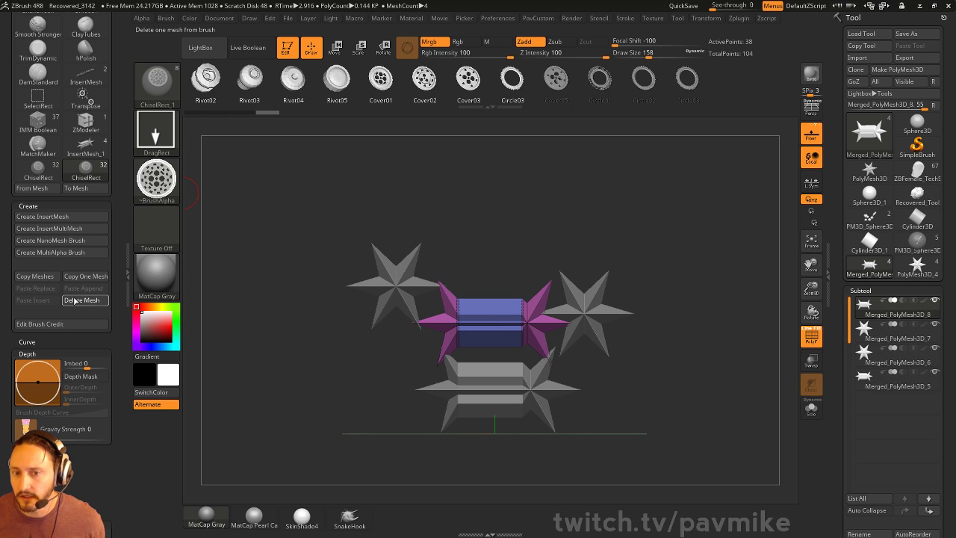
{"action": "left_click", "coordinate": [75, 299]}
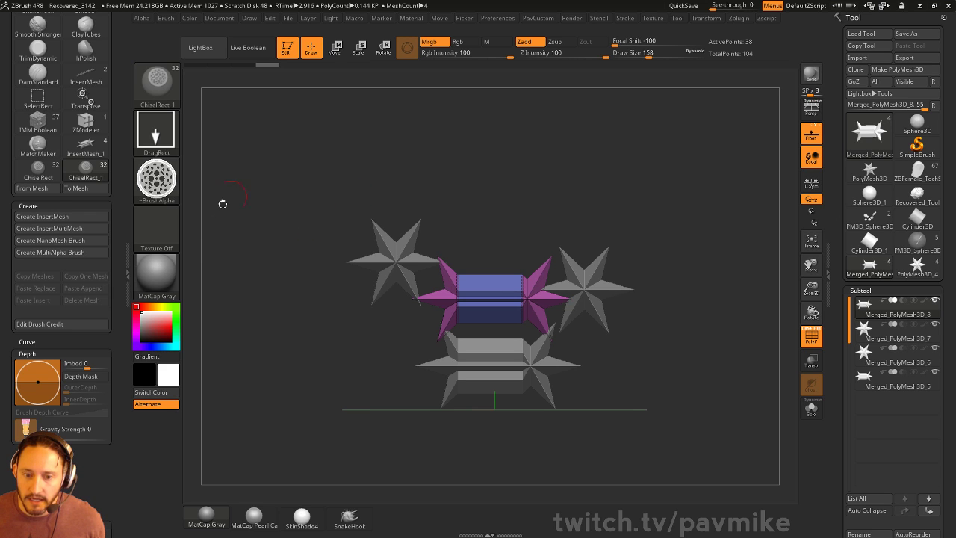
{"action": "left_click", "coordinate": [50, 252]}
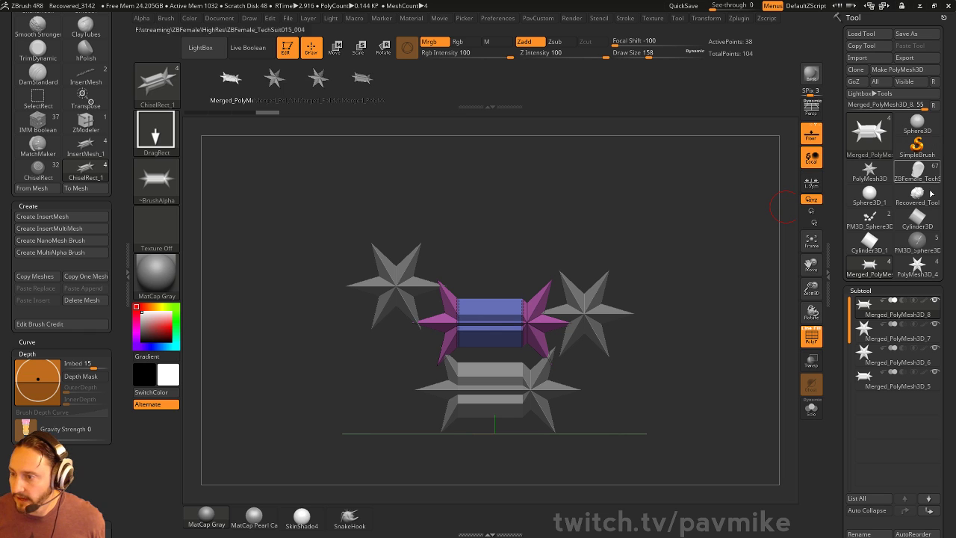
- Switch to the PM3D_Sphere3D_2 tool, split the masked points from its sphere, and select the sphere subtool
{"action": "mouse_move", "coordinate": [863, 253]}
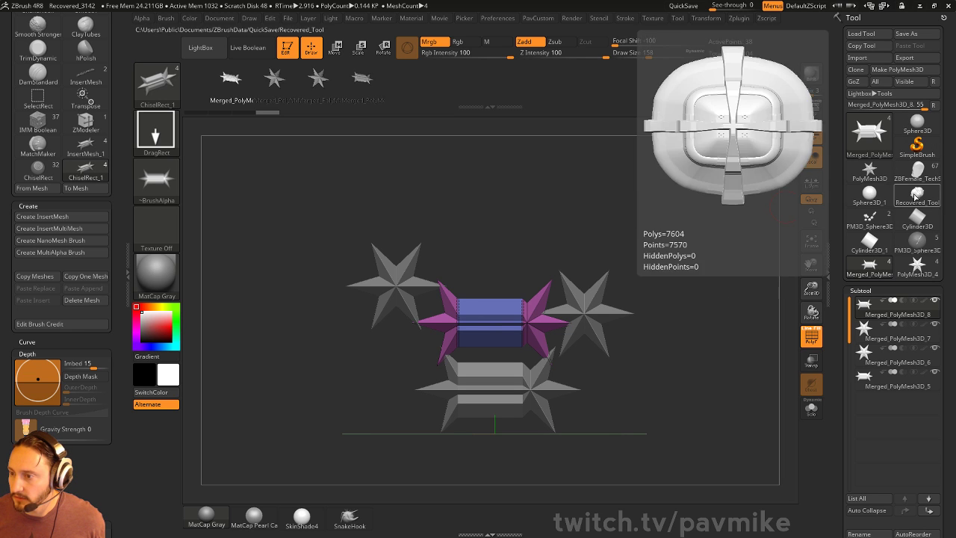
{"action": "mouse_move", "coordinate": [917, 133]}
{"action": "left_click", "coordinate": [918, 239]}
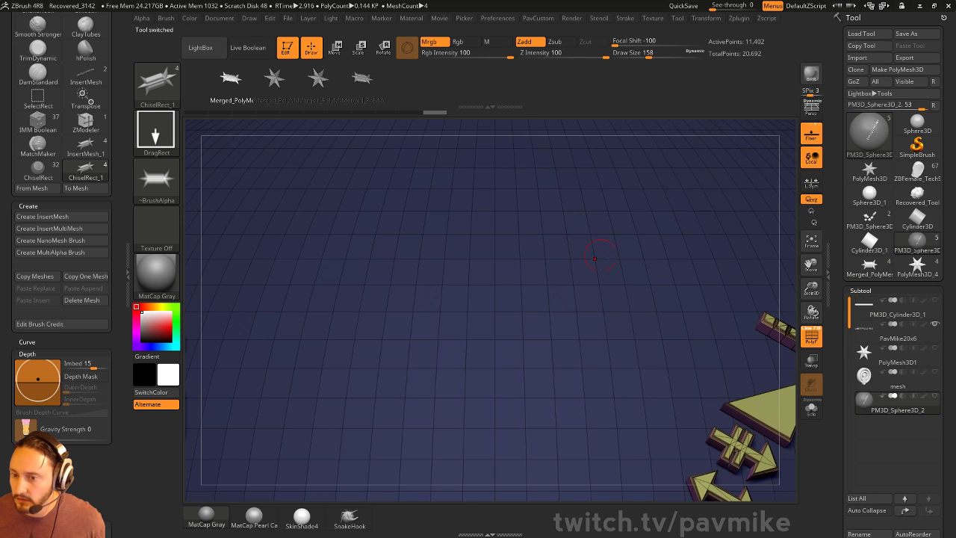
{"action": "left_click_drag", "start_coordinate": [725, 142], "coordinate": [518, 219]}
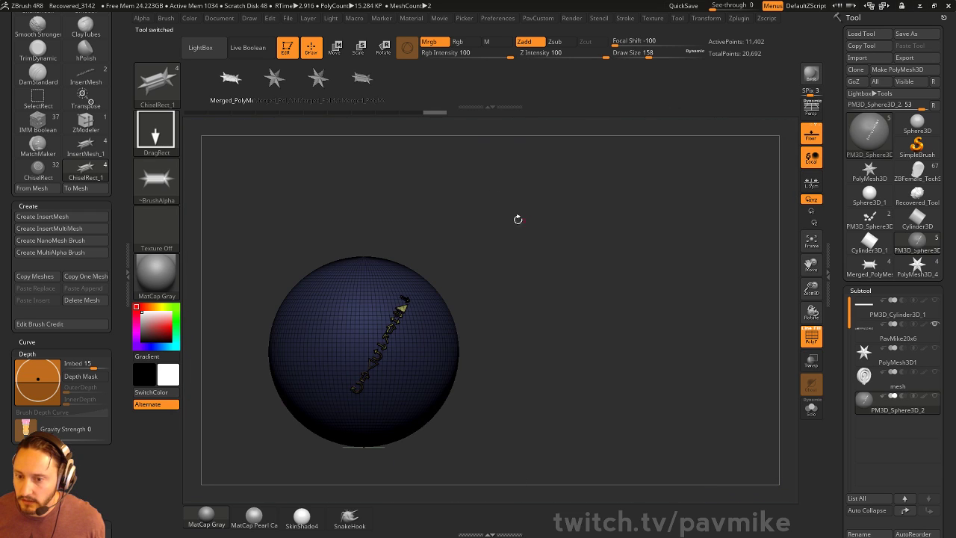
{"action": "key", "text": "space"}
{"action": "left_click", "coordinate": [607, 291]}
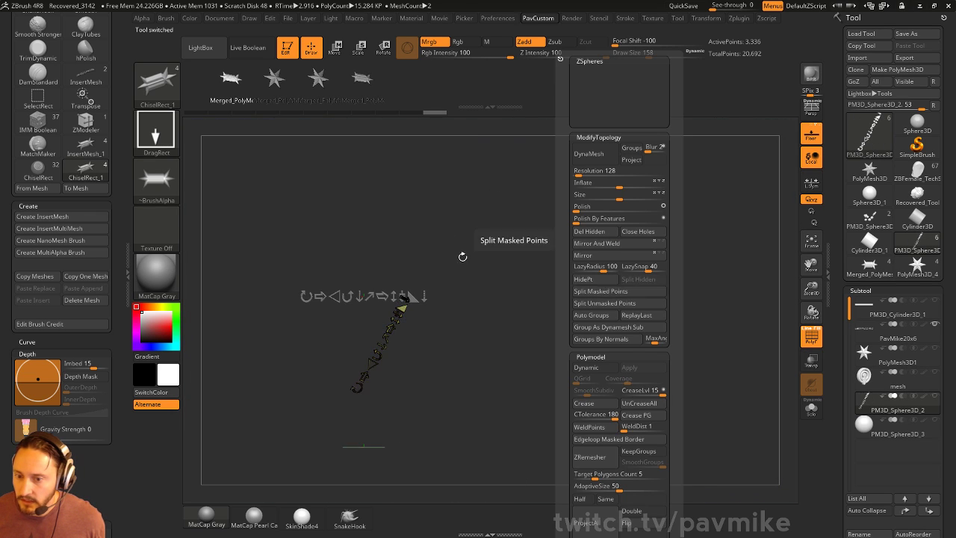
{"action": "left_click_drag", "start_coordinate": [632, 245], "coordinate": [701, 254]}
{"action": "left_click", "coordinate": [883, 428]}
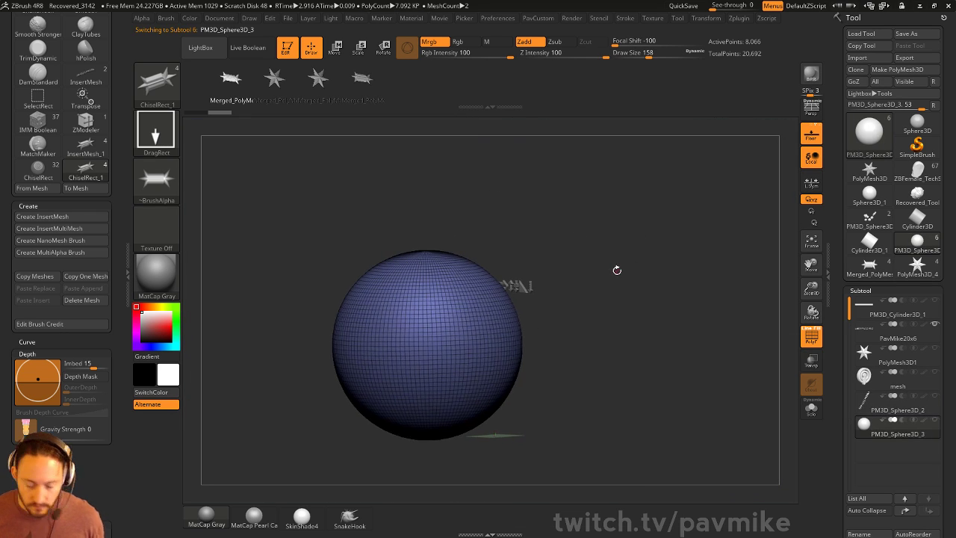
- Subdivide the sphere with its wireframe hidden and try stamping the double-star alpha on it
{"action": "key", "text": "ctrl+d"}
{"action": "key", "text": "shift+f"}
{"action": "left_click_drag", "start_coordinate": [605, 257], "coordinate": [642, 235], "text": "alt"}
{"action": "left_click_drag", "start_coordinate": [471, 347], "coordinate": [500, 367]}
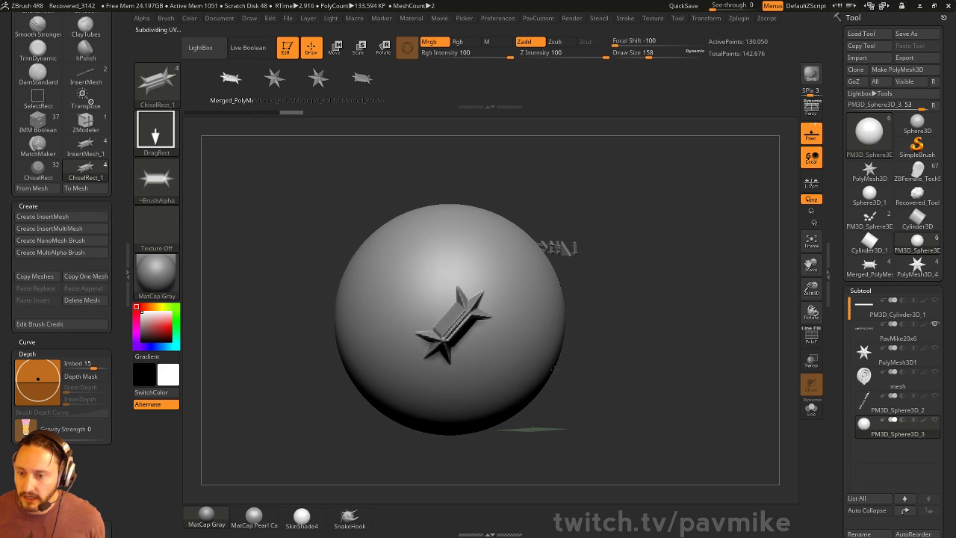
{"action": "left_click_drag", "start_coordinate": [583, 367], "coordinate": [654, 365]}
{"action": "key", "text": "ctrl+z"}
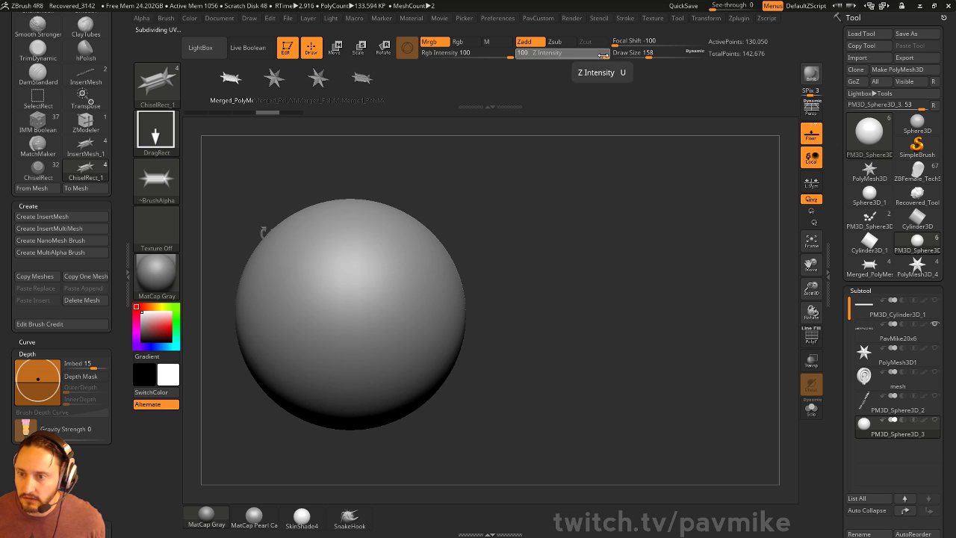
- Set Z Intensity to 26 and stamp the double-star alpha on the front of the sphere
{"action": "left_click_drag", "start_coordinate": [602, 57], "coordinate": [563, 57]}
{"action": "left_click_drag", "start_coordinate": [592, 236], "coordinate": [566, 273]}
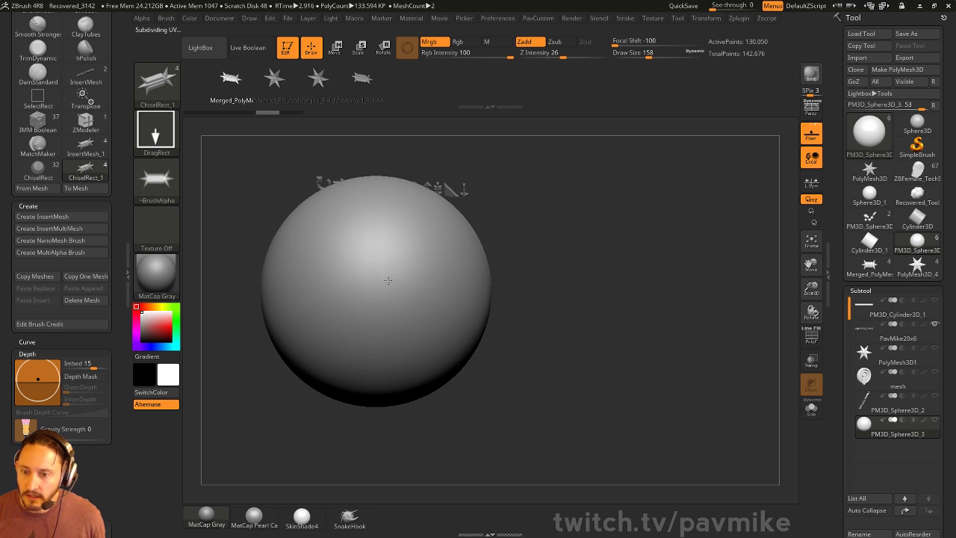
{"action": "left_click_drag", "start_coordinate": [377, 268], "coordinate": [415, 293]}
- Switch to the ChiselRect brush and try stamping the Cover04 alpha on the sphere
{"action": "key", "text": "b"}
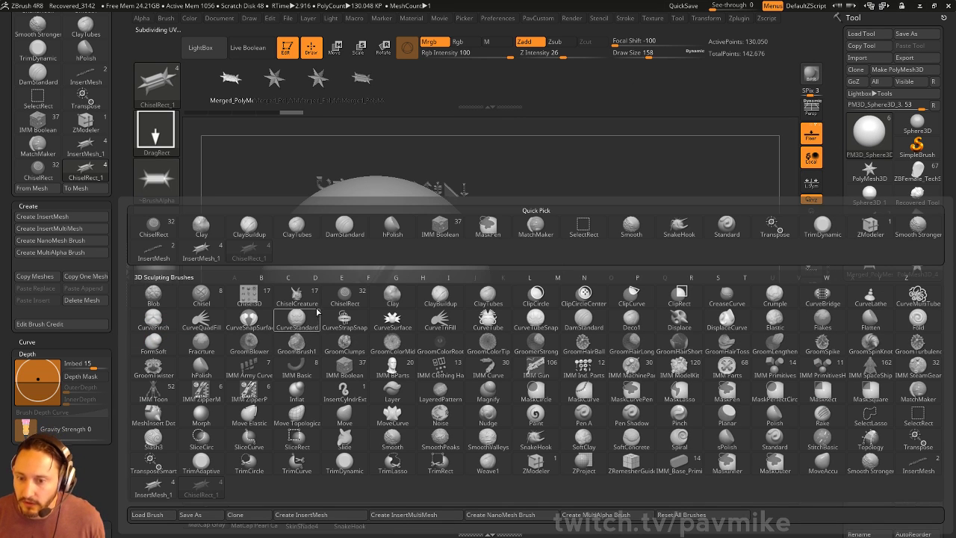
{"action": "left_click", "coordinate": [339, 299]}
{"action": "mouse_move", "coordinate": [585, 236]}
{"action": "left_mouse_down", "text": "alt"}
{"action": "mouse_move", "coordinate": [576, 254]}
{"action": "mouse_move", "coordinate": [526, 262]}
{"action": "left_mouse_up", "text": "alt"}
{"action": "left_click_drag", "start_coordinate": [458, 288], "coordinate": [509, 301]}
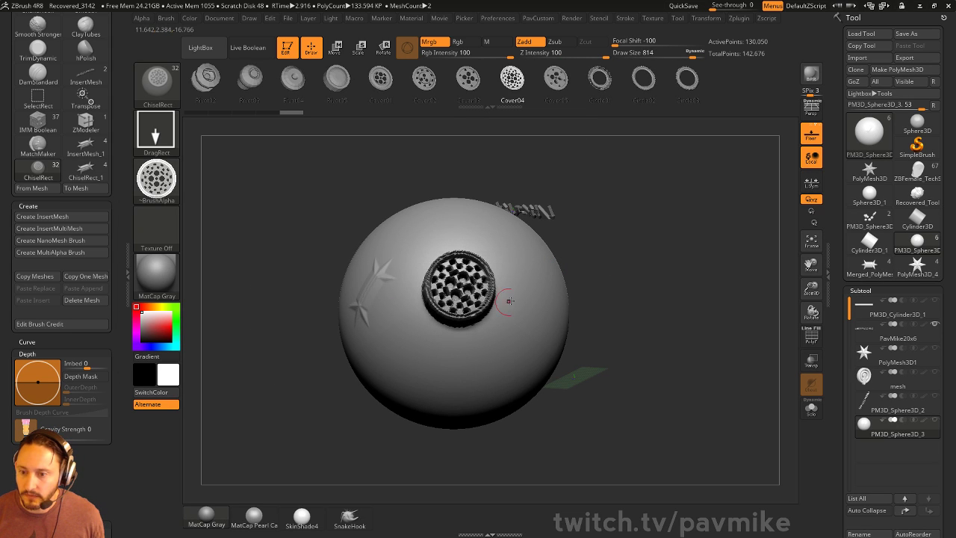
{"action": "key", "text": "ctrl+z"}
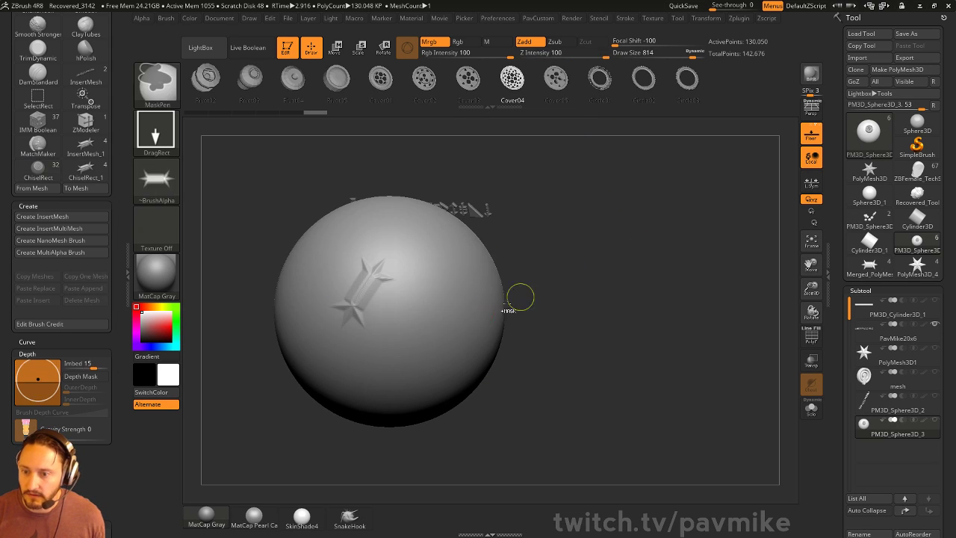
{"action": "left_click_drag", "start_coordinate": [441, 306], "coordinate": [480, 312]}
{"action": "key", "text": "ctrl+z"}
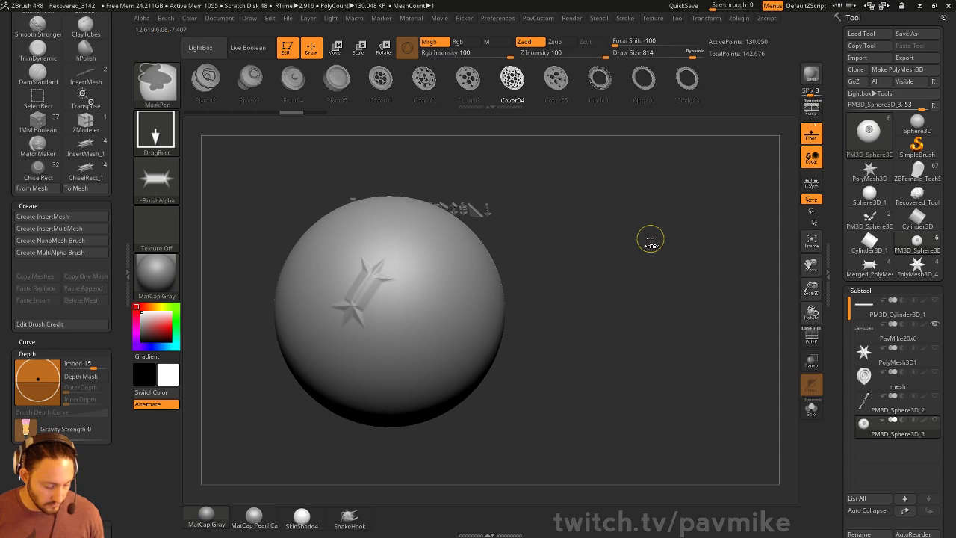
- Change the brush stroke to Dots and try a row of Cover04 alphas on the further subdivided sphere
{"action": "left_click", "coordinate": [625, 18]}
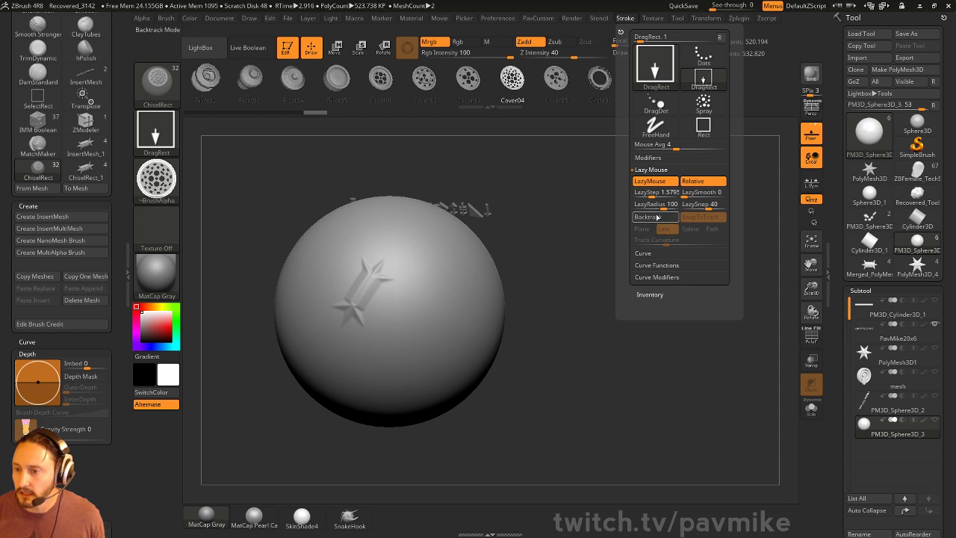
{"action": "left_click", "coordinate": [155, 129]}
{"action": "left_click", "coordinate": [217, 139]}
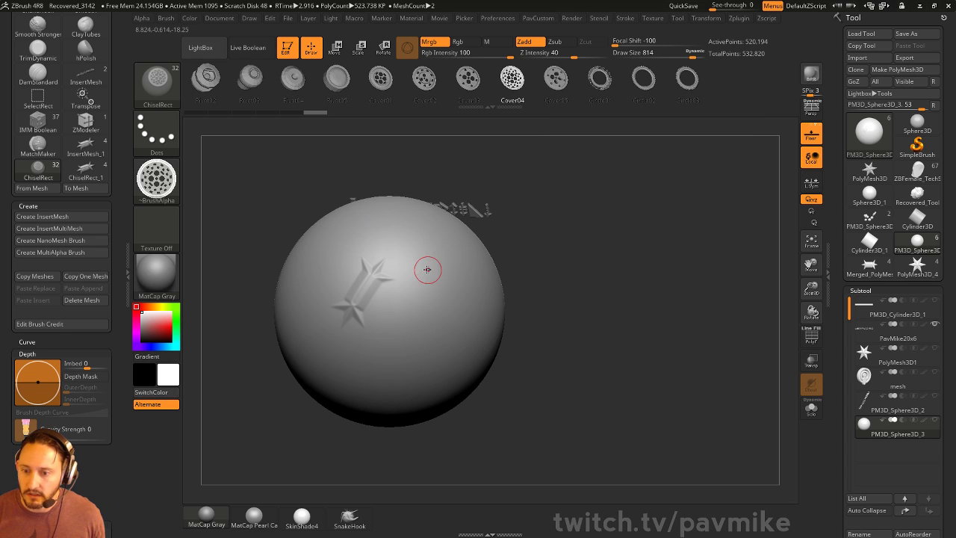
{"action": "left_click_drag", "start_coordinate": [430, 256], "coordinate": [336, 366]}
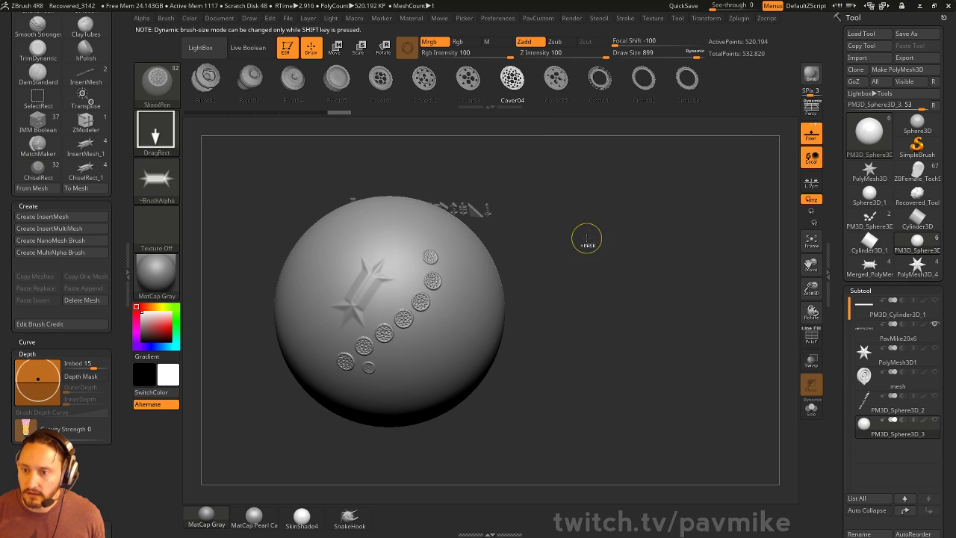
{"action": "key", "text": "ctrl+z"}
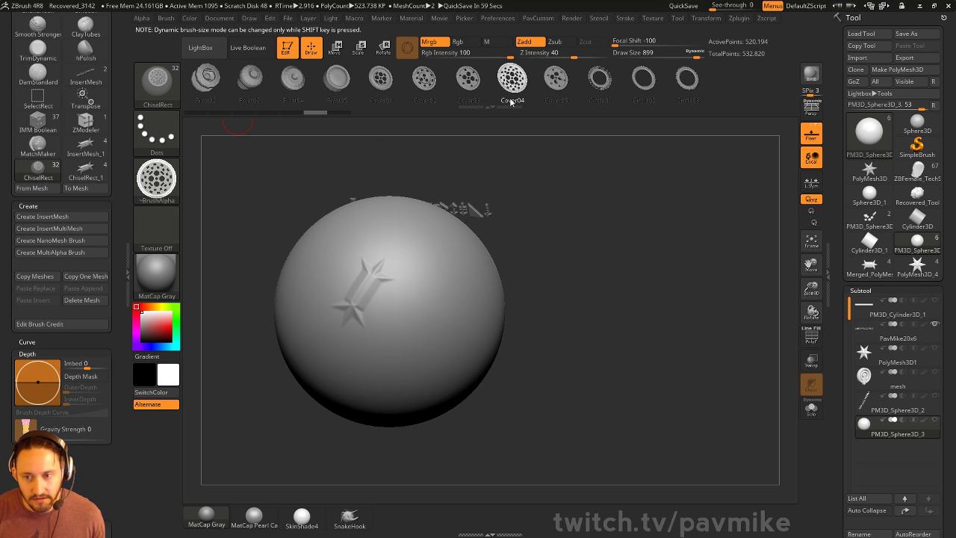
- Set the modifier beside MultiMesh Select to 1 and try an alpha-cycling stroke on the sphere
{"action": "left_click_drag", "start_coordinate": [115, 233], "coordinate": [115, 107]}
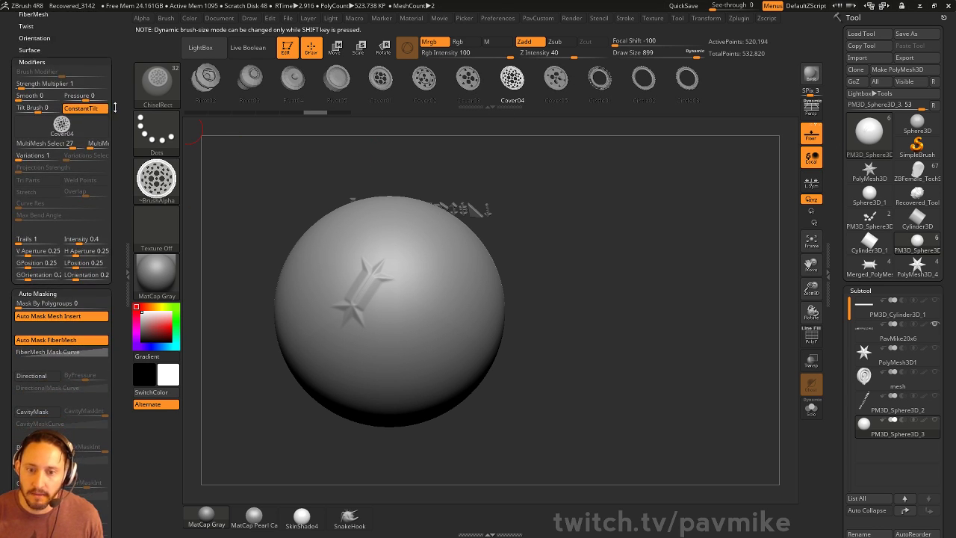
{"action": "left_click", "coordinate": [95, 145]}
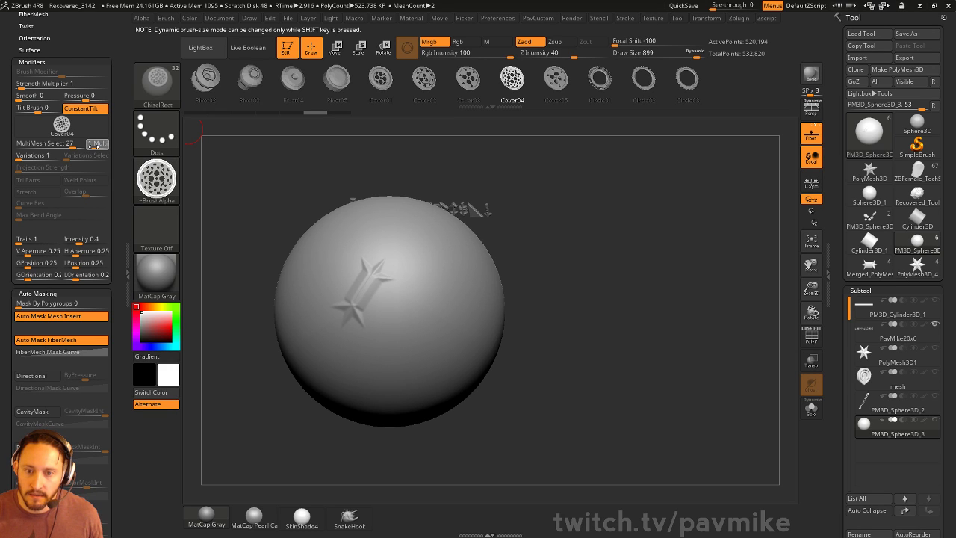
{"action": "left_click_drag", "start_coordinate": [559, 240], "coordinate": [455, 246], "text": "alt"}
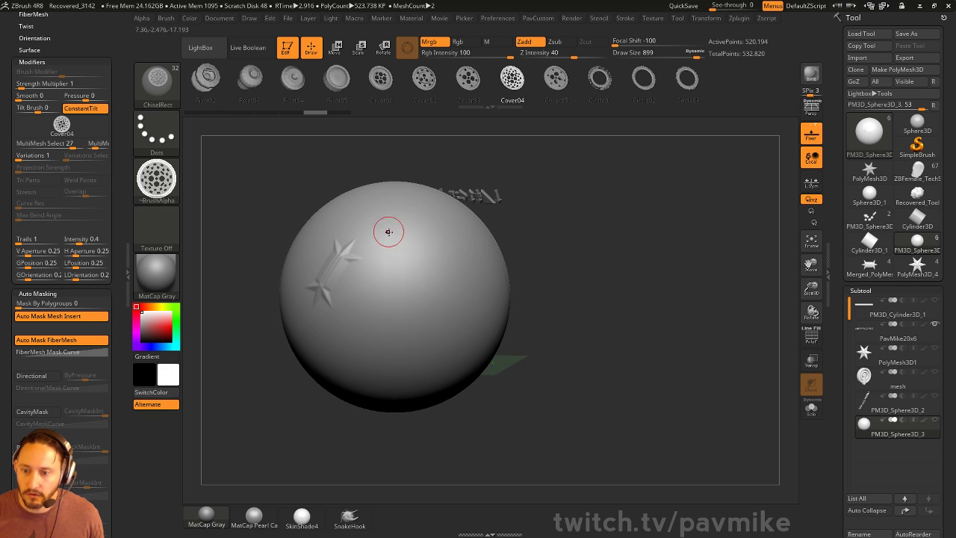
{"action": "left_click_drag", "start_coordinate": [409, 325], "coordinate": [336, 372]}
{"action": "key", "text": "ctrl+z"}
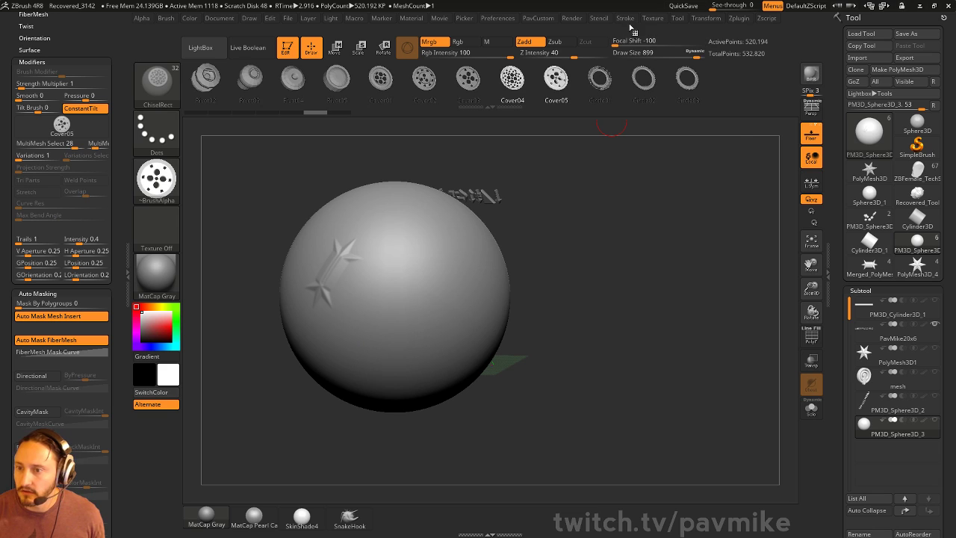
- Set LazyRadius to 37 and reduce LazyStep slightly for the stroke
{"action": "left_click", "coordinate": [625, 18]}
{"action": "left_click", "coordinate": [654, 205]}
{"action": "type", "text": "37"}
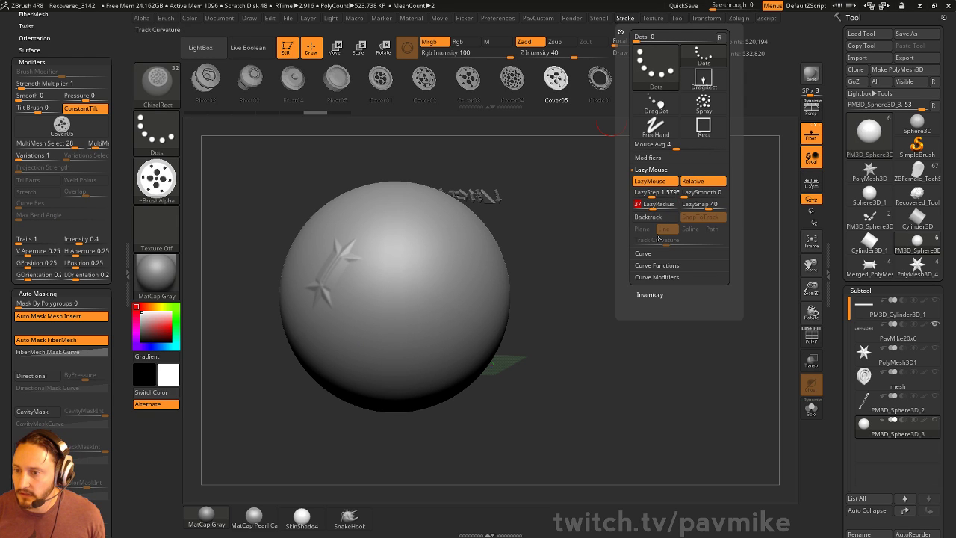
{"action": "left_click_drag", "start_coordinate": [649, 196], "coordinate": [645, 196]}
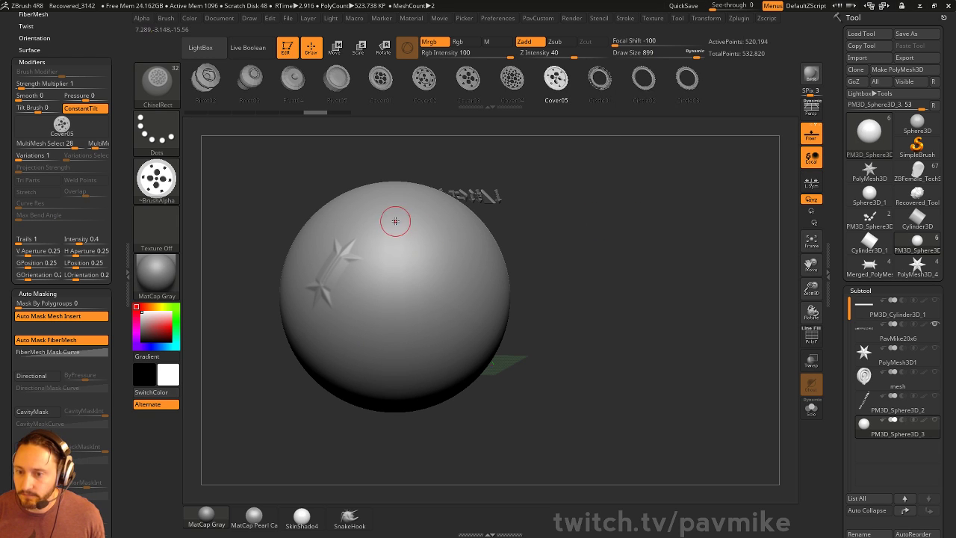
- Paint several curved rows of cover, circle and gear alphas across the sphere
{"action": "mouse_move", "coordinate": [395, 220]}
{"action": "left_mouse_down"}
{"action": "mouse_move", "coordinate": [384, 348]}
{"action": "mouse_move", "coordinate": [318, 327]}
{"action": "left_mouse_up"}
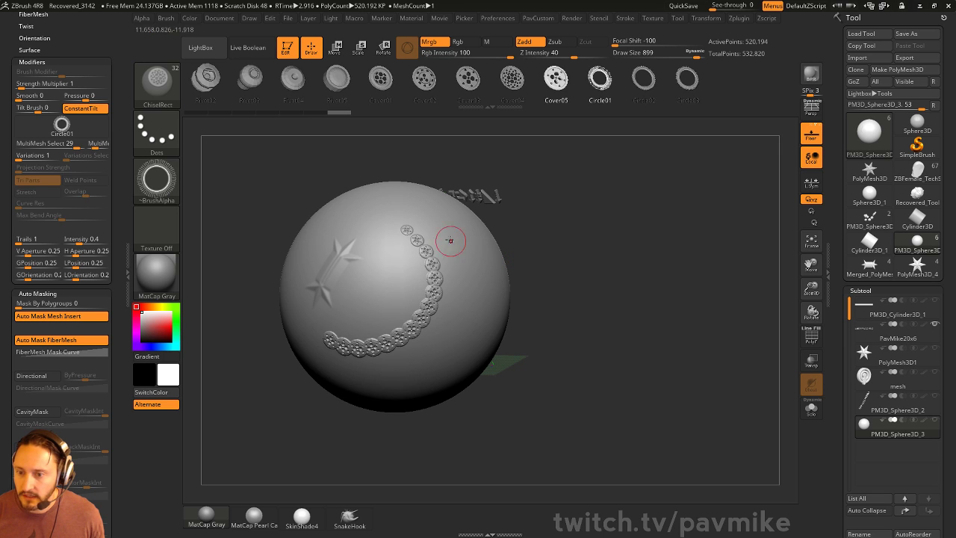
{"action": "left_click_drag", "start_coordinate": [450, 237], "coordinate": [382, 368]}
{"action": "left_click_drag", "start_coordinate": [383, 239], "coordinate": [316, 320]}
{"action": "left_click_drag", "start_coordinate": [383, 221], "coordinate": [321, 321]}
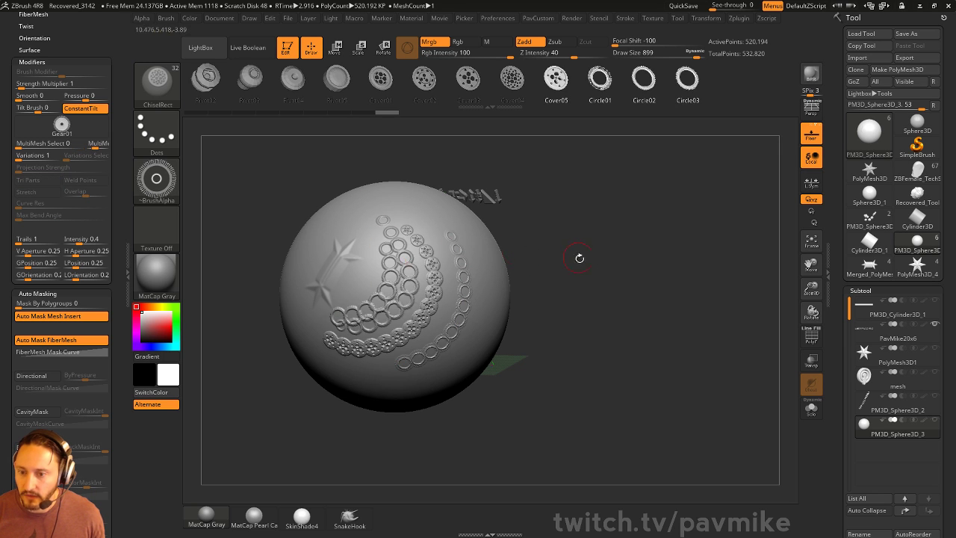
{"action": "left_click_drag", "start_coordinate": [579, 259], "coordinate": [510, 270]}
{"action": "left_click_drag", "start_coordinate": [455, 233], "coordinate": [412, 359]}
{"action": "mouse_move", "coordinate": [487, 242]}
{"action": "left_mouse_down"}
{"action": "mouse_move", "coordinate": [491, 259]}
{"action": "mouse_move", "coordinate": [429, 374]}
{"action": "left_mouse_up"}
{"action": "mouse_move", "coordinate": [503, 258]}
{"action": "left_mouse_down"}
{"action": "mouse_move", "coordinate": [508, 275]}
{"action": "mouse_move", "coordinate": [443, 372]}
{"action": "left_mouse_up"}
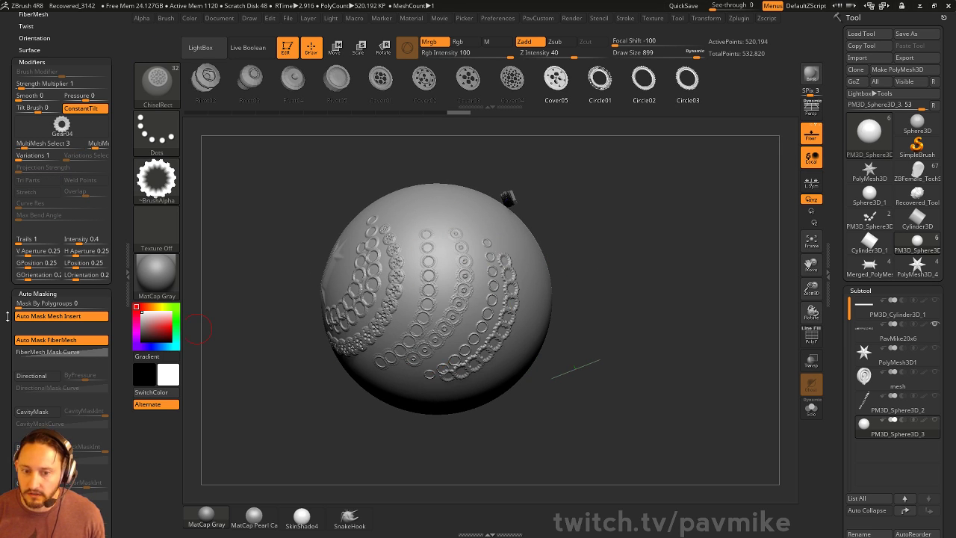
{"action": "left_click_drag", "start_coordinate": [556, 200], "coordinate": [563, 209]}
{"action": "left_click_drag", "start_coordinate": [367, 226], "coordinate": [326, 309]}
{"action": "left_click_drag", "start_coordinate": [331, 241], "coordinate": [277, 300]}
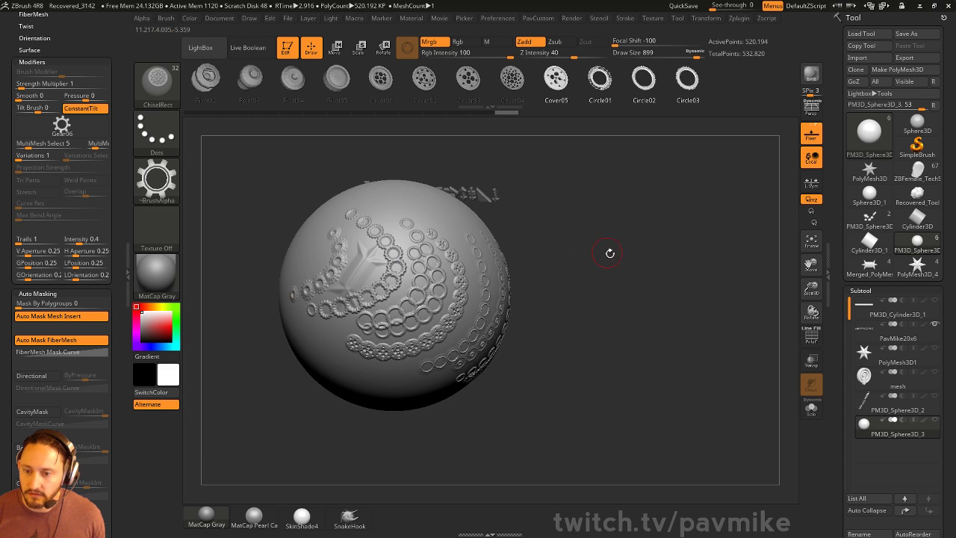
- Set Draw Size to 1000 and Z Intensity to 53, and paint a curved row of gears on the sphere's bare area
{"action": "left_click_drag", "start_coordinate": [610, 252], "coordinate": [581, 266]}
{"action": "key", "text": "s"}
{"action": "left_click_drag", "start_coordinate": [453, 255], "coordinate": [478, 255]}
{"action": "left_click_drag", "start_coordinate": [597, 186], "coordinate": [564, 227]}
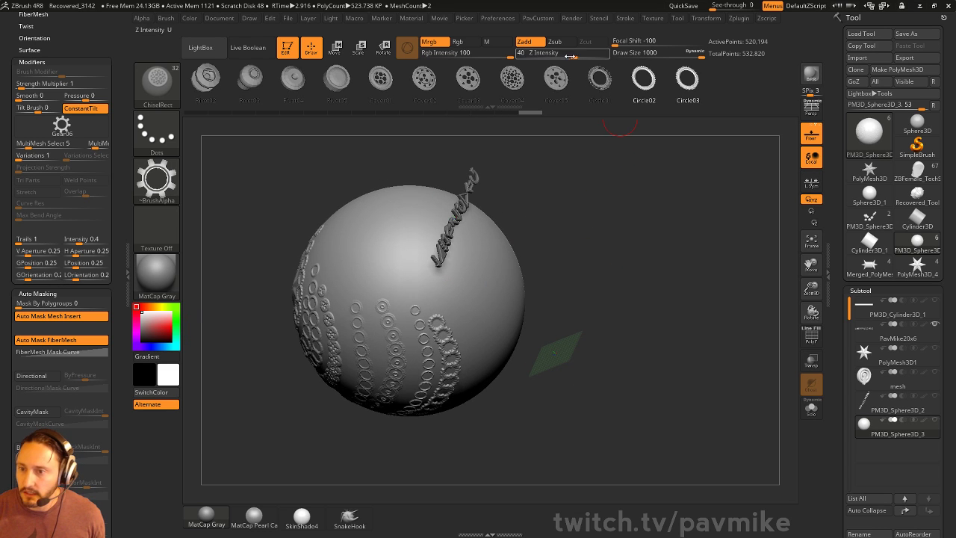
{"action": "left_click_drag", "start_coordinate": [574, 54], "coordinate": [585, 54]}
{"action": "right_click_drag", "start_coordinate": [409, 228], "coordinate": [365, 250], "text": "ctrl"}
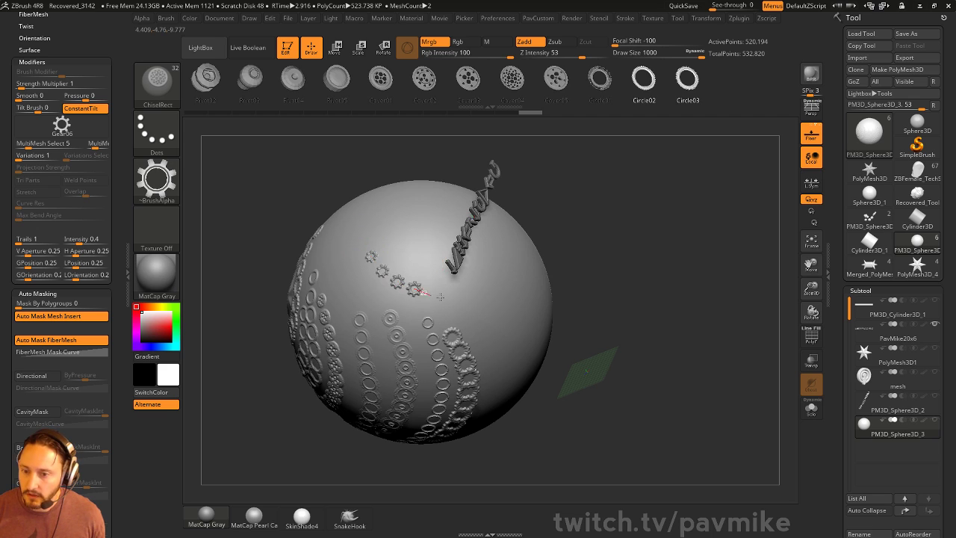
{"action": "left_click_drag", "start_coordinate": [440, 297], "coordinate": [512, 357]}
{"action": "key", "text": "Right"}
{"action": "mouse_move", "coordinate": [648, 260]}
{"action": "left_mouse_down"}
{"action": "mouse_move", "coordinate": [612, 254]}
{"action": "mouse_move", "coordinate": [621, 243]}
{"action": "left_mouse_up"}
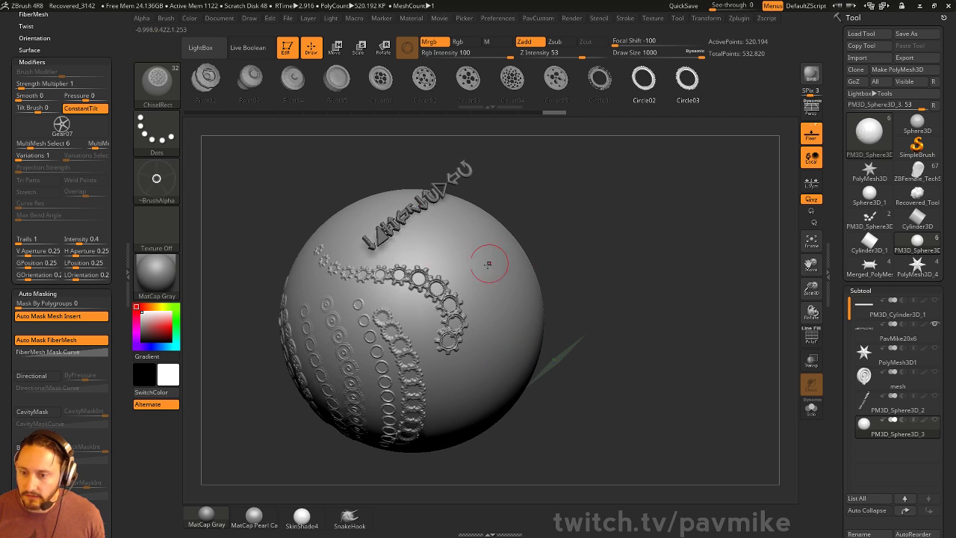
- Expand the brush's Alpha and Texture settings and paint curved rows of circle and gear alphas on the sphere's bare area
{"action": "mouse_move", "coordinate": [119, 366]}
{"action": "left_mouse_down"}
{"action": "mouse_move", "coordinate": [119, 248]}
{"action": "mouse_move", "coordinate": [83, 192]}
{"action": "left_mouse_up"}
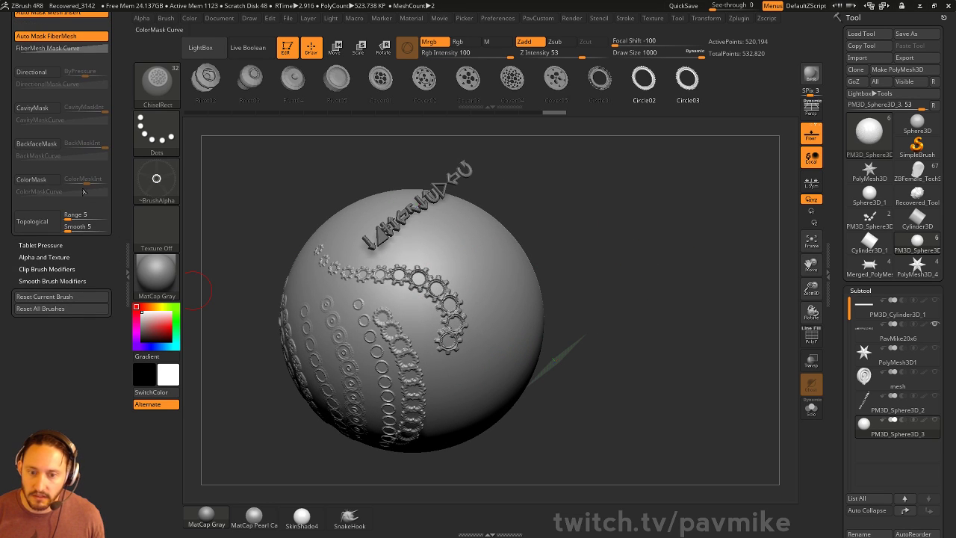
{"action": "left_click", "coordinate": [51, 258]}
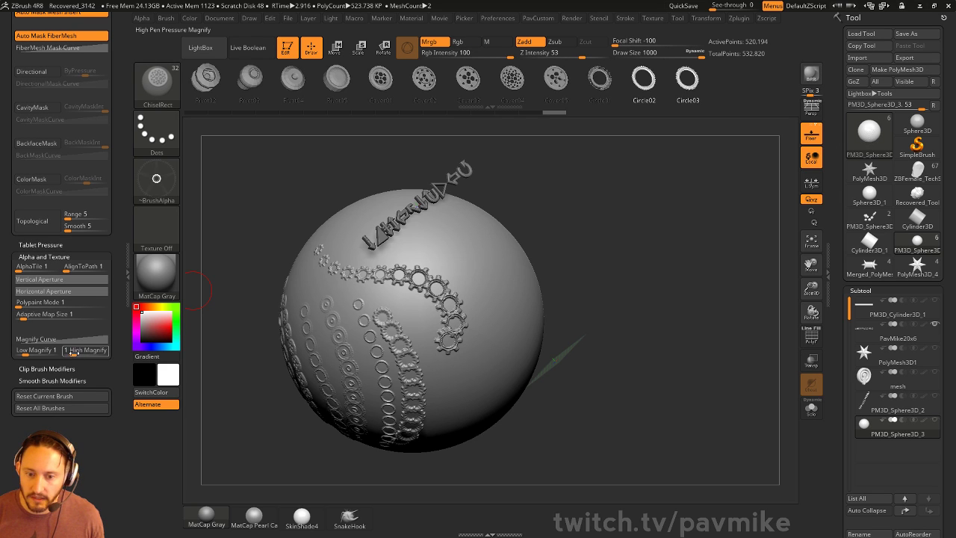
{"action": "left_click_drag", "start_coordinate": [580, 236], "coordinate": [424, 258]}
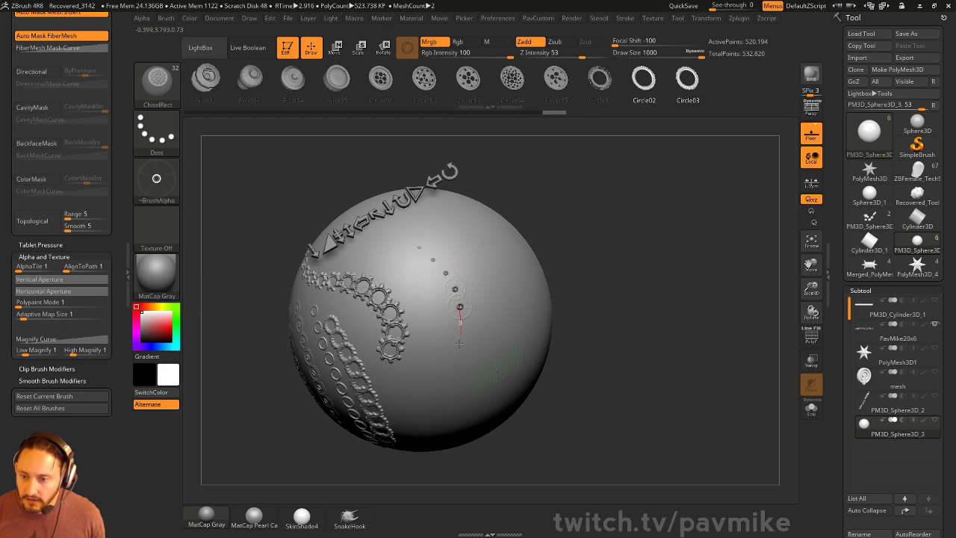
{"action": "left_click_drag", "start_coordinate": [459, 342], "coordinate": [433, 377]}
{"action": "left_click_drag", "start_coordinate": [630, 266], "coordinate": [590, 183]}
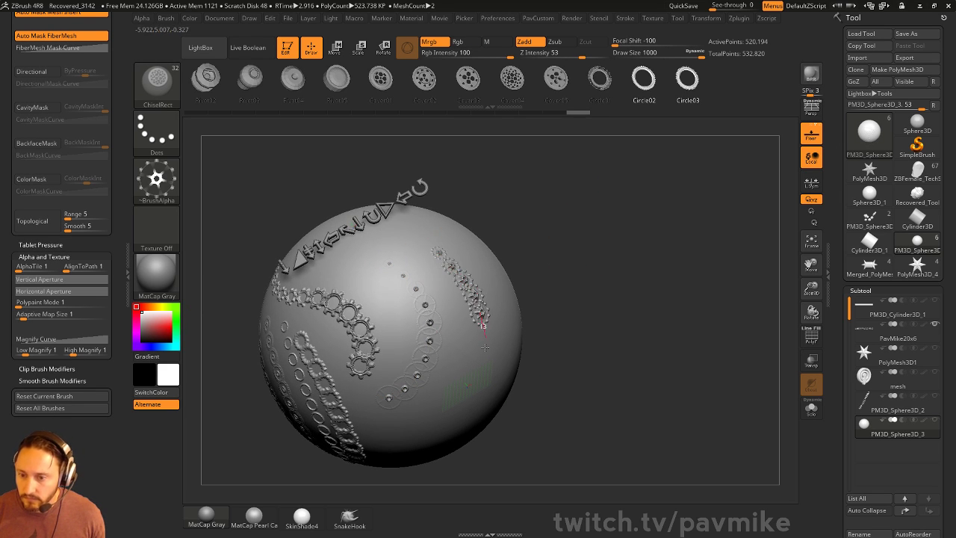
{"action": "left_click_drag", "start_coordinate": [484, 346], "coordinate": [461, 368]}
- Choose the Rivet03 alpha and paint curved rows of rivets across a bare part of the sphere
{"action": "key", "text": "Right"}
{"action": "mouse_move", "coordinate": [117, 191]}
{"action": "left_mouse_down"}
{"action": "mouse_move", "coordinate": [113, 294]}
{"action": "mouse_move", "coordinate": [118, 247]}
{"action": "left_mouse_up"}
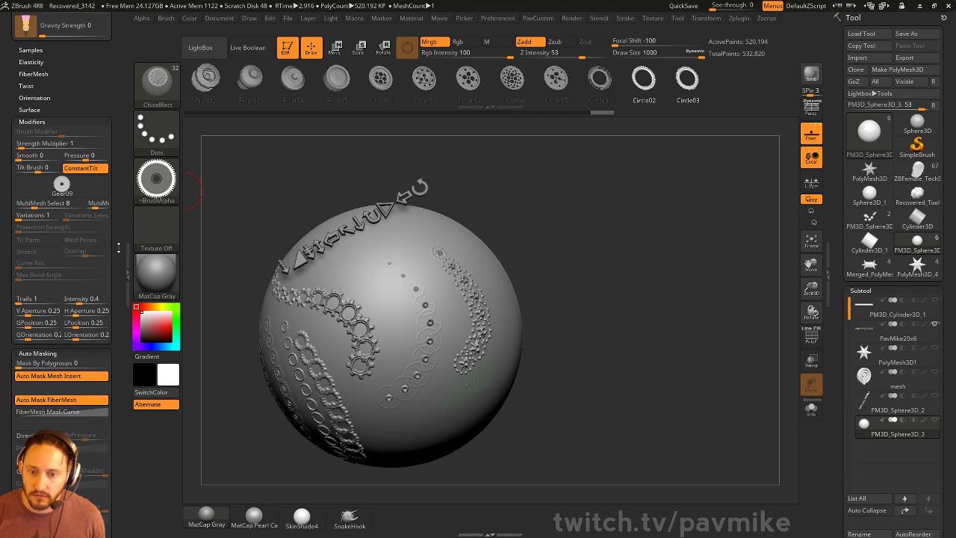
{"action": "left_click", "coordinate": [251, 80]}
{"action": "mouse_move", "coordinate": [606, 230]}
{"action": "left_mouse_down"}
{"action": "mouse_move", "coordinate": [531, 242]}
{"action": "mouse_move", "coordinate": [520, 354]}
{"action": "mouse_move", "coordinate": [472, 392]}
{"action": "left_mouse_up"}
{"action": "mouse_move", "coordinate": [622, 263]}
{"action": "left_mouse_down"}
{"action": "mouse_move", "coordinate": [561, 245]}
{"action": "mouse_move", "coordinate": [462, 239]}
{"action": "mouse_move", "coordinate": [471, 366]}
{"action": "mouse_move", "coordinate": [385, 418]}
{"action": "mouse_move", "coordinate": [537, 262]}
{"action": "left_mouse_up"}
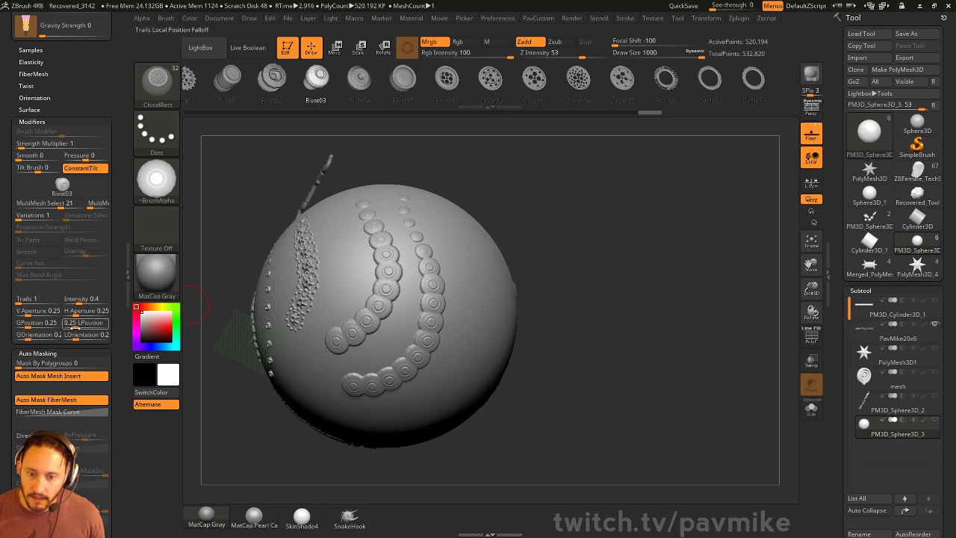
- Set High Magnify to 3 and paint another curved row of Rivet03 alphas beside the existing ones
{"action": "scroll", "coordinate": [121, 340], "scroll_direction": "down", "scroll_amount": 10}
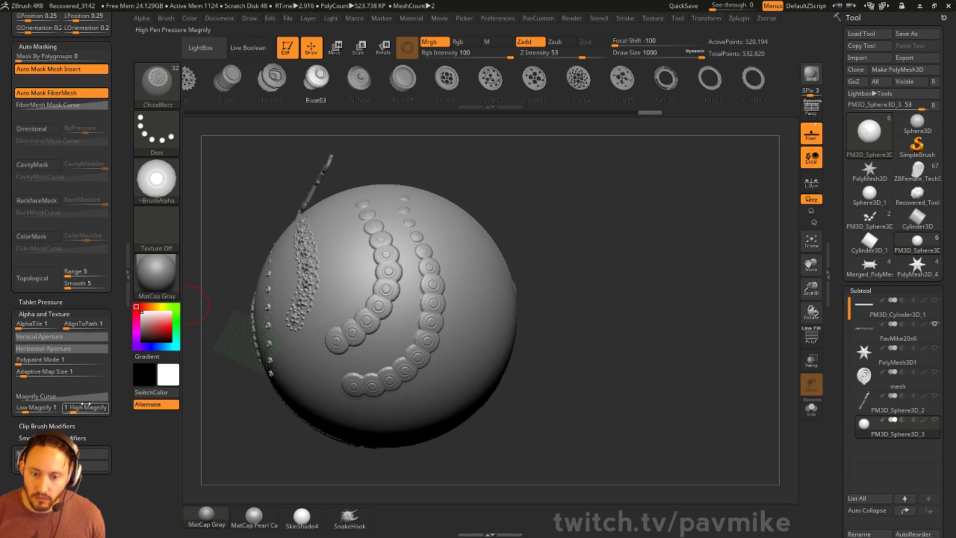
{"action": "left_click", "coordinate": [76, 407]}
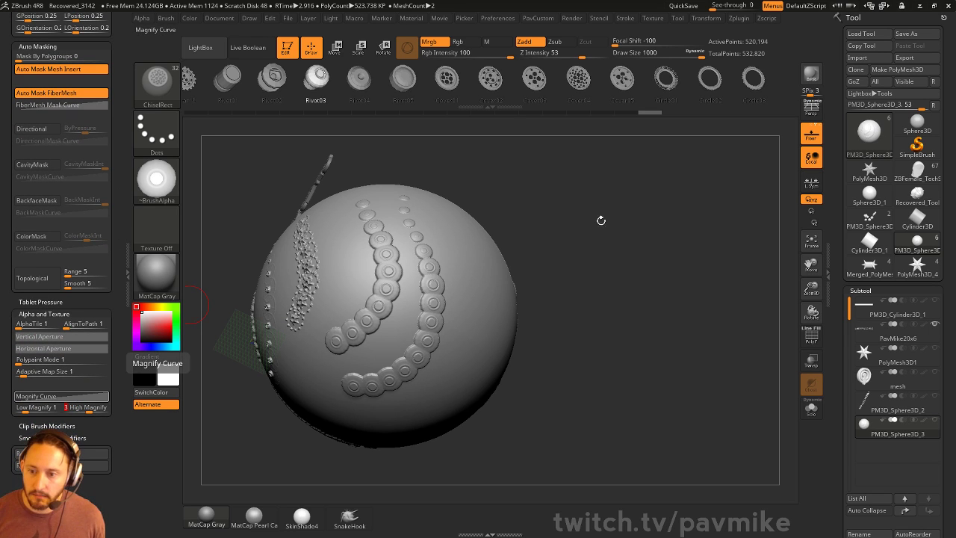
{"action": "type", "text": "3"}
{"action": "mouse_move", "coordinate": [600, 220]}
{"action": "left_mouse_down"}
{"action": "mouse_move", "coordinate": [458, 243]}
{"action": "mouse_move", "coordinate": [448, 336]}
{"action": "mouse_move", "coordinate": [403, 422]}
{"action": "left_mouse_up"}
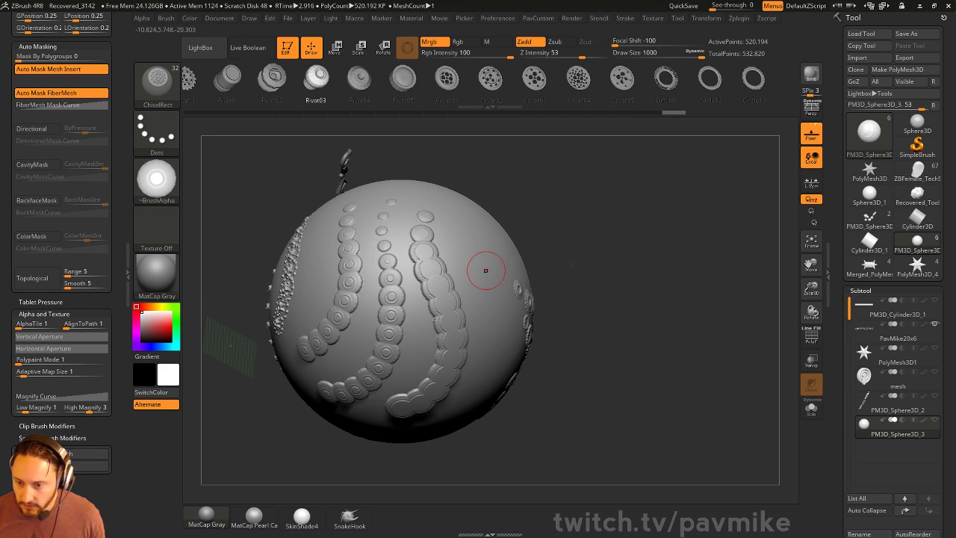
{"action": "mouse_move", "coordinate": [553, 258]}
{"action": "left_mouse_down"}
{"action": "mouse_move", "coordinate": [619, 234]}
{"action": "mouse_move", "coordinate": [595, 246]}
{"action": "left_mouse_up"}
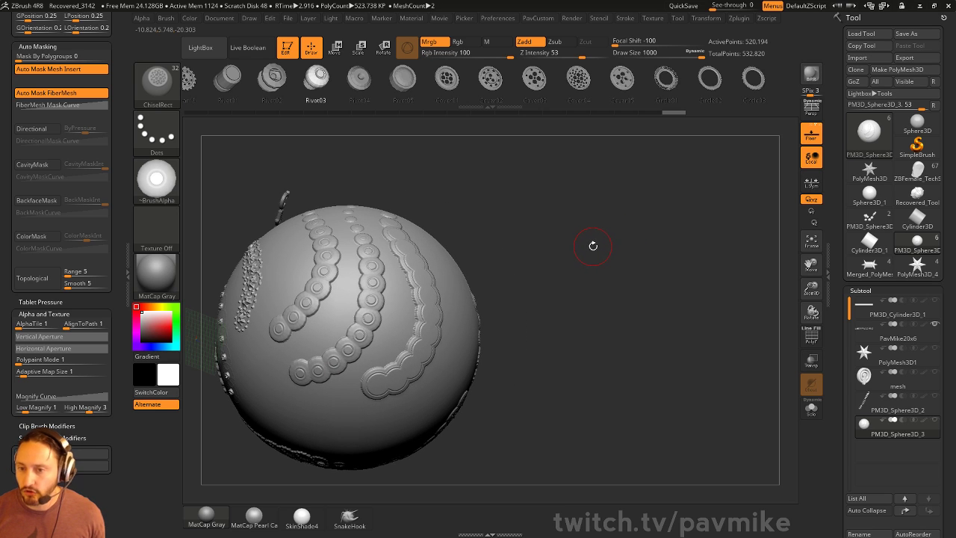
- Switch to the Chisel3D brush and choose its Nose03 alpha over a bare area of the sphere
{"action": "key", "text": "b"}
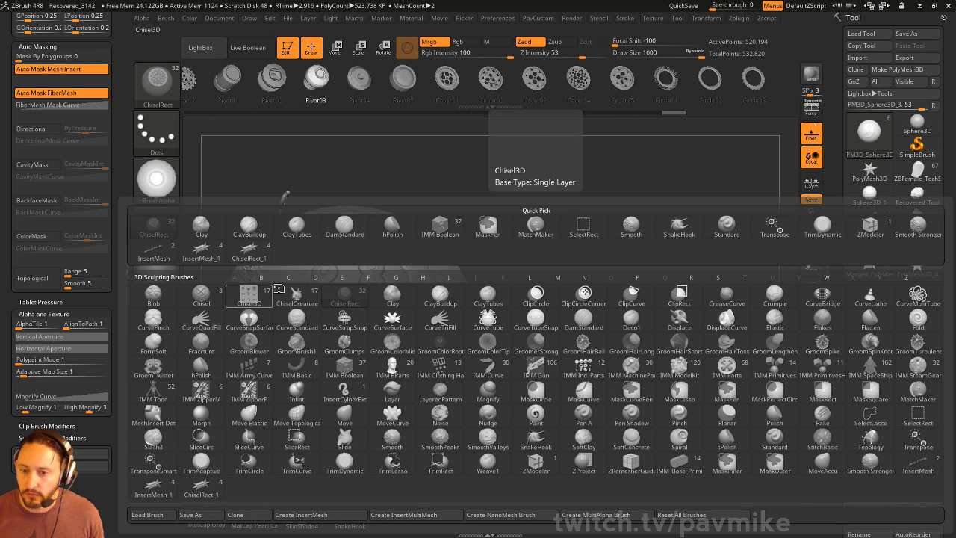
{"action": "left_click", "coordinate": [249, 296]}
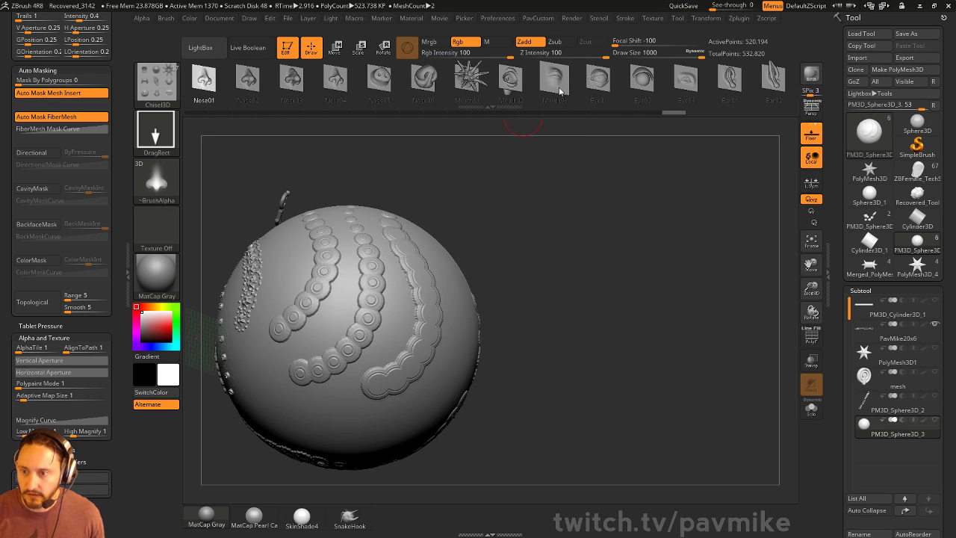
{"action": "left_click", "coordinate": [516, 78]}
{"action": "mouse_move", "coordinate": [514, 150]}
{"action": "left_mouse_down"}
{"action": "mouse_move", "coordinate": [574, 261]}
{"action": "mouse_move", "coordinate": [515, 270]}
{"action": "left_mouse_up"}
{"action": "left_click", "coordinate": [258, 80]}
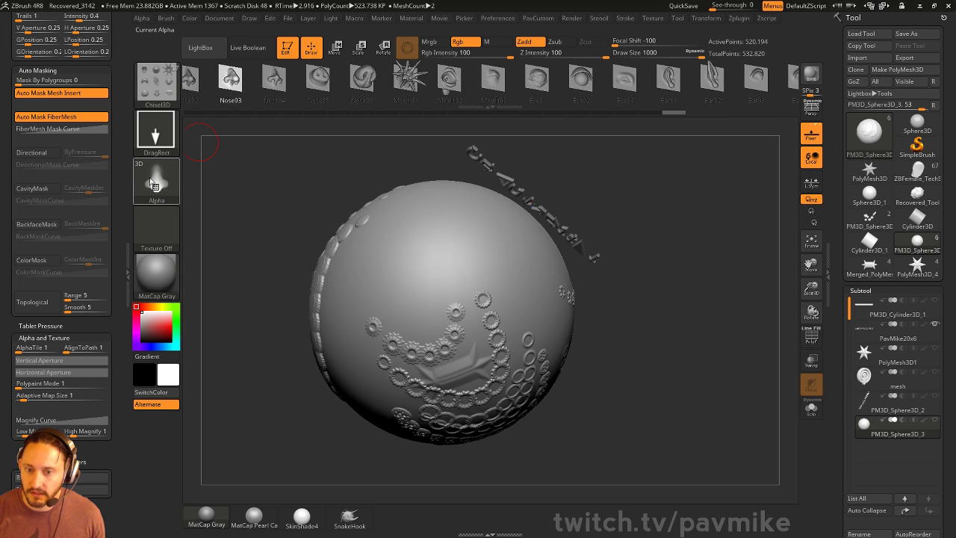
- Try stamping the Nose03 alpha on the sphere and undo the last stamp
{"action": "left_click_drag", "start_coordinate": [405, 263], "coordinate": [464, 336]}
{"action": "left_click_drag", "start_coordinate": [586, 310], "coordinate": [657, 217]}
{"action": "mouse_move", "coordinate": [507, 254]}
{"action": "left_mouse_down"}
{"action": "mouse_move", "coordinate": [527, 224]}
{"action": "mouse_move", "coordinate": [421, 231]}
{"action": "mouse_move", "coordinate": [419, 354]}
{"action": "left_mouse_up"}
{"action": "key", "text": "ctrl+z"}
- Stamp a large Mouth02 alpha on the sphere and view its hollow interior from several angles
{"action": "left_click", "coordinate": [450, 89]}
{"action": "left_click_drag", "start_coordinate": [403, 366], "coordinate": [397, 329]}
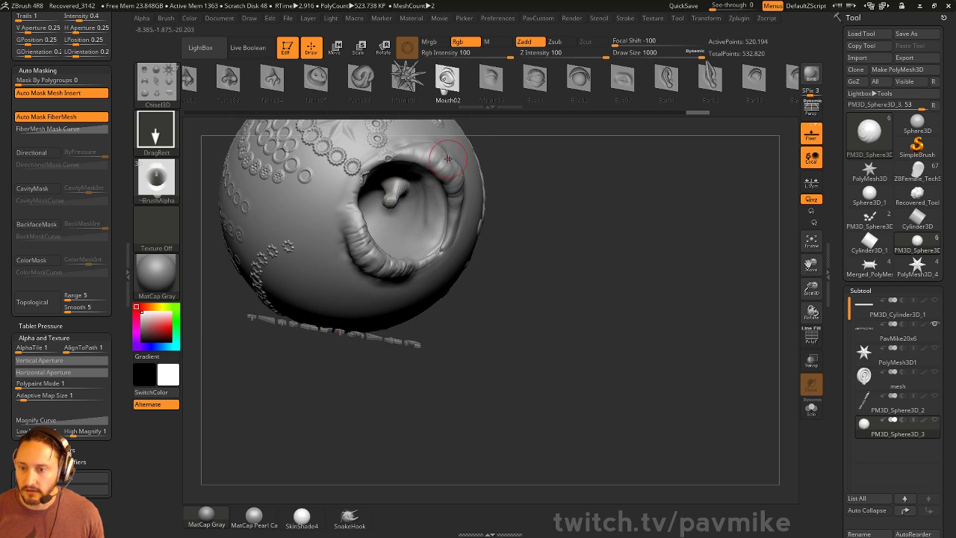
{"action": "left_click_drag", "start_coordinate": [502, 153], "coordinate": [538, 172]}
{"action": "left_click_drag", "start_coordinate": [433, 209], "coordinate": [431, 189]}
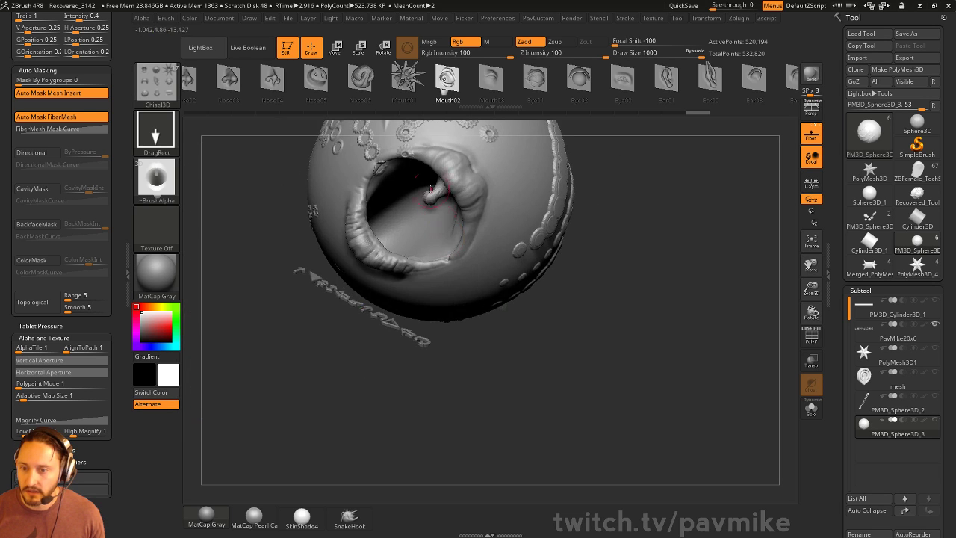
{"action": "left_click_drag", "start_coordinate": [662, 292], "coordinate": [401, 229]}
{"action": "left_click_drag", "start_coordinate": [415, 372], "coordinate": [660, 251]}
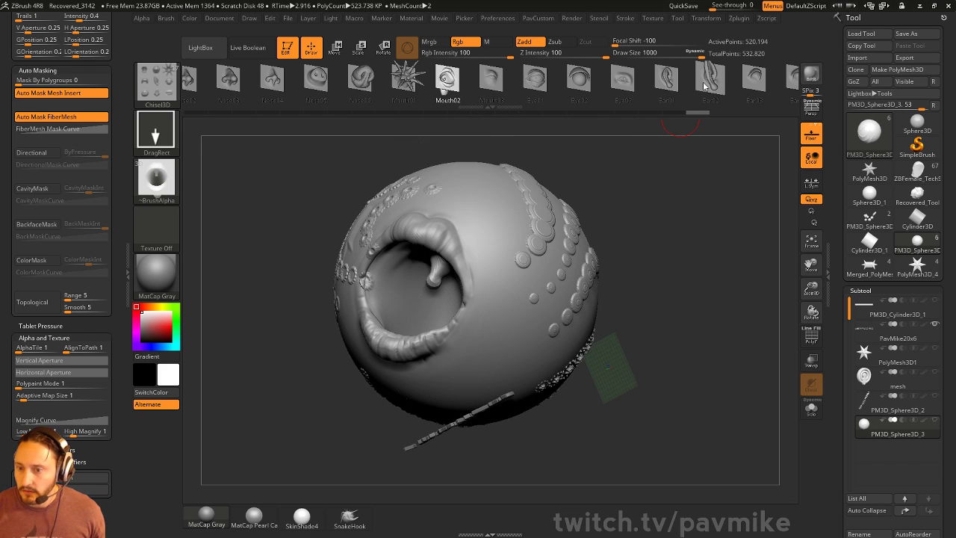
- Choose the Ear02 alpha, try stamping ears beside the mouth, and undo them
{"action": "mouse_move", "coordinate": [698, 90]}
{"action": "left_mouse_down"}
{"action": "mouse_move", "coordinate": [529, 98]}
{"action": "mouse_move", "coordinate": [640, 91]}
{"action": "left_mouse_up"}
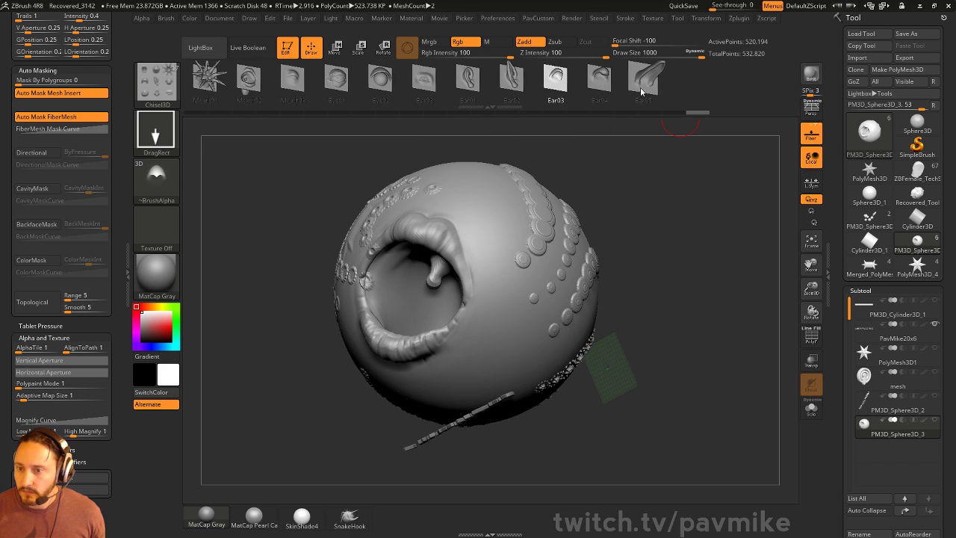
{"action": "left_click", "coordinate": [512, 78]}
{"action": "mouse_move", "coordinate": [539, 293]}
{"action": "left_mouse_down"}
{"action": "mouse_move", "coordinate": [706, 277]}
{"action": "mouse_move", "coordinate": [669, 273]}
{"action": "left_mouse_up"}
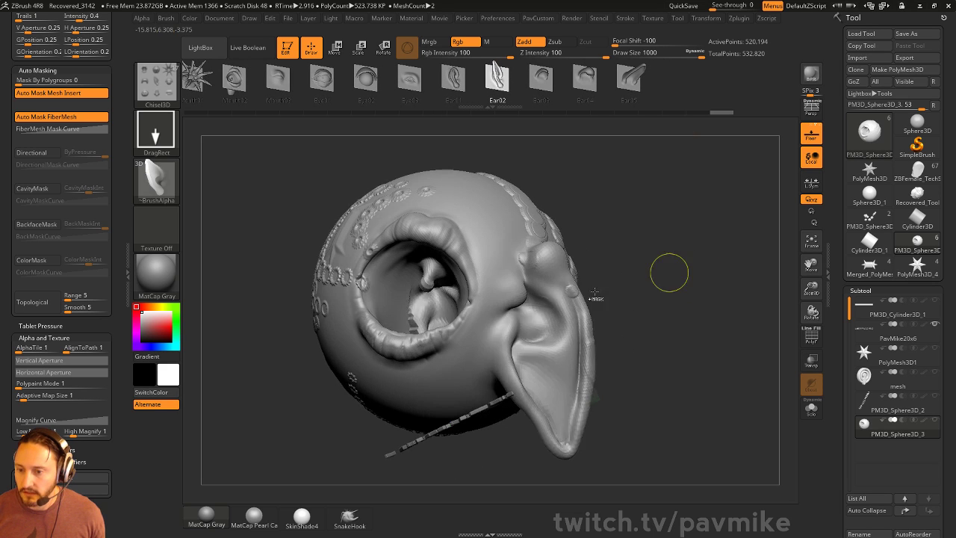
{"action": "key", "text": "ctrl+z"}
{"action": "left_click_drag", "start_coordinate": [540, 302], "coordinate": [575, 173]}
{"action": "left_click_drag", "start_coordinate": [637, 191], "coordinate": [644, 274]}
{"action": "key", "text": "ctrl+z"}
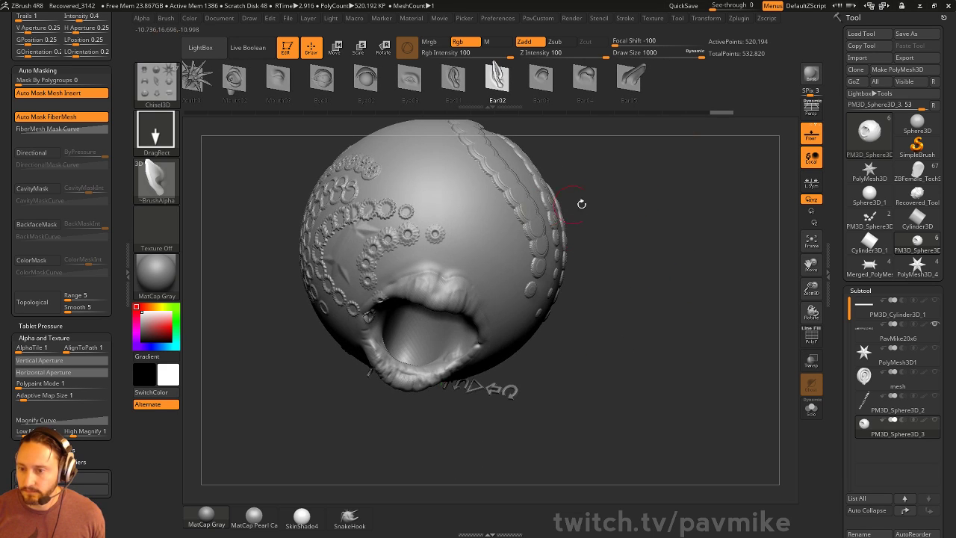
- Try further Ear02 stamps at other spots around the mouth and undo the test stamps
{"action": "left_click_drag", "start_coordinate": [580, 205], "coordinate": [515, 196]}
{"action": "left_click_drag", "start_coordinate": [625, 253], "coordinate": [629, 109]}
{"action": "left_click_drag", "start_coordinate": [694, 211], "coordinate": [796, 217]}
{"action": "key", "text": "ctrl+z"}
{"action": "left_click_drag", "start_coordinate": [422, 284], "coordinate": [535, 177]}
{"action": "left_click_drag", "start_coordinate": [709, 207], "coordinate": [573, 203]}
{"action": "key", "text": "ctrl+z"}
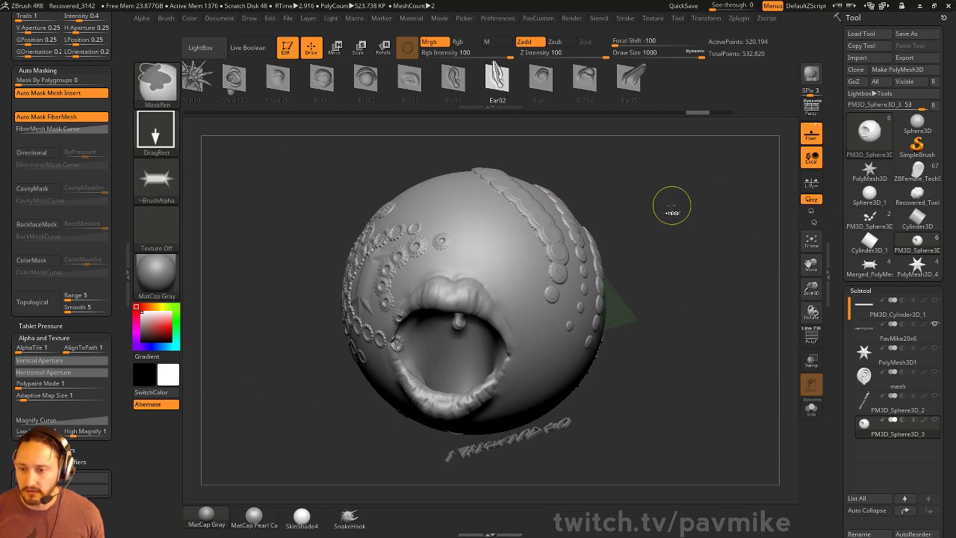
{"action": "mouse_move", "coordinate": [672, 202]}
{"action": "left_mouse_down"}
{"action": "mouse_move", "coordinate": [687, 212]}
{"action": "mouse_move", "coordinate": [672, 237]}
{"action": "mouse_move", "coordinate": [691, 220]}
{"action": "mouse_move", "coordinate": [646, 202]}
{"action": "mouse_move", "coordinate": [668, 203]}
{"action": "left_mouse_up"}
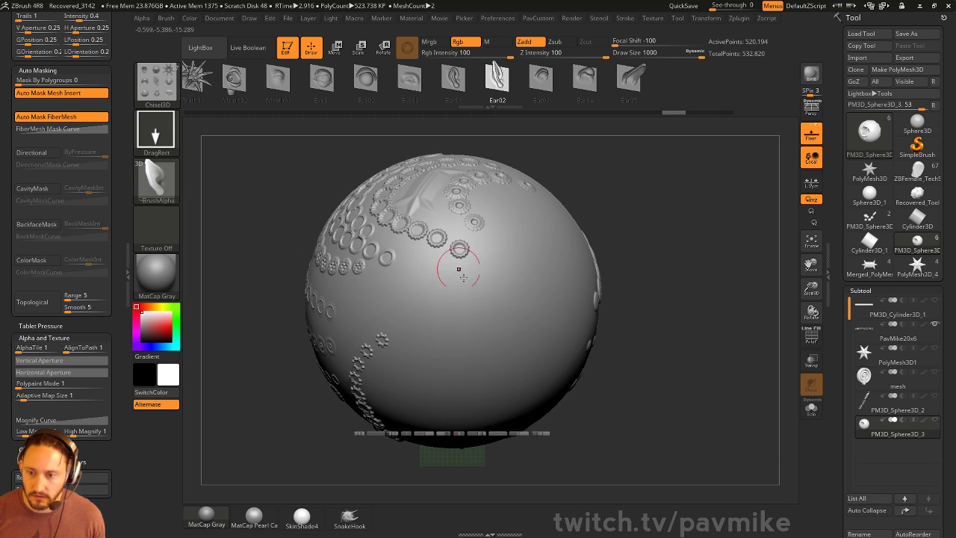
- Set the Chisel3D brush's stroke type to DragDot and turn on LazyMouse
{"action": "left_click", "coordinate": [176, 138]}
{"action": "left_click", "coordinate": [446, 142]}
{"action": "left_click_drag", "start_coordinate": [625, 175], "coordinate": [589, 156], "text": "alt"}
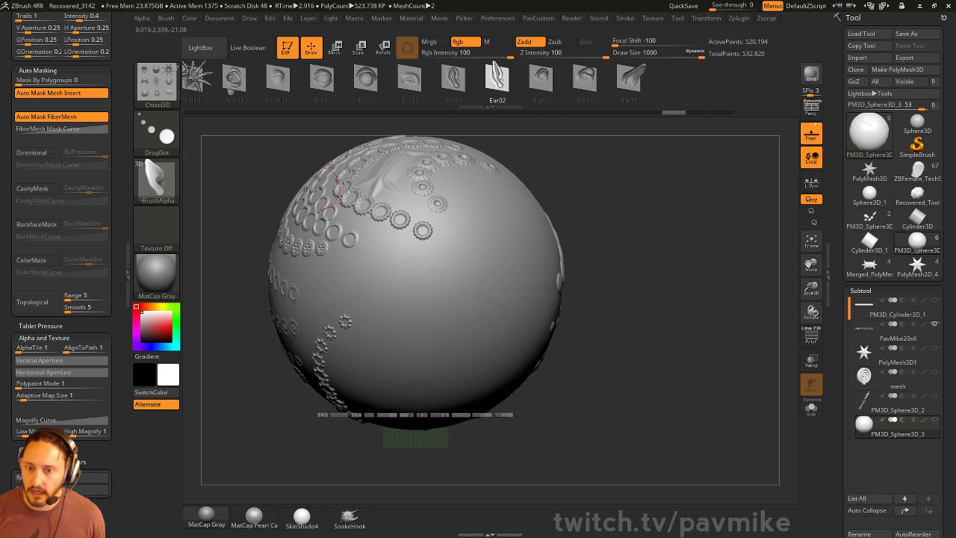
{"action": "left_click", "coordinate": [627, 19]}
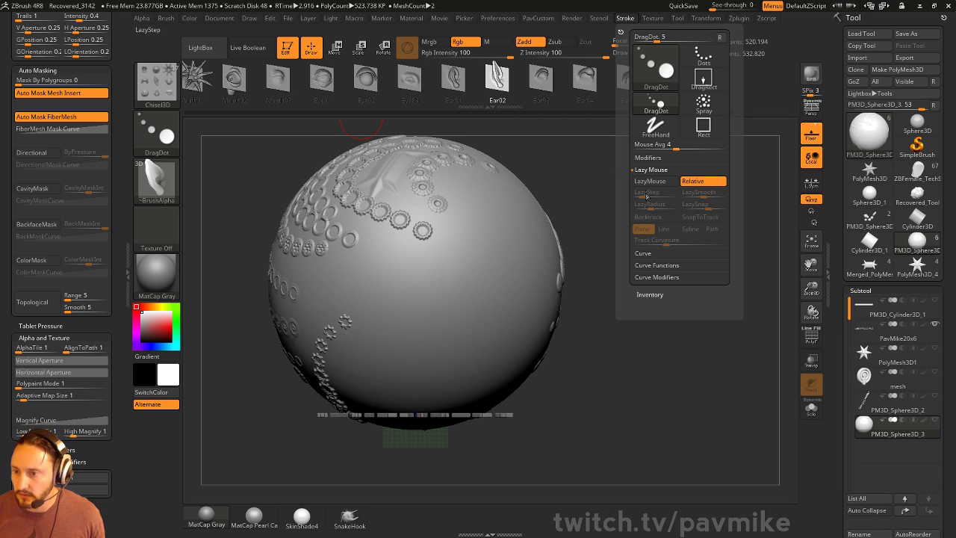
{"action": "left_click", "coordinate": [650, 181]}
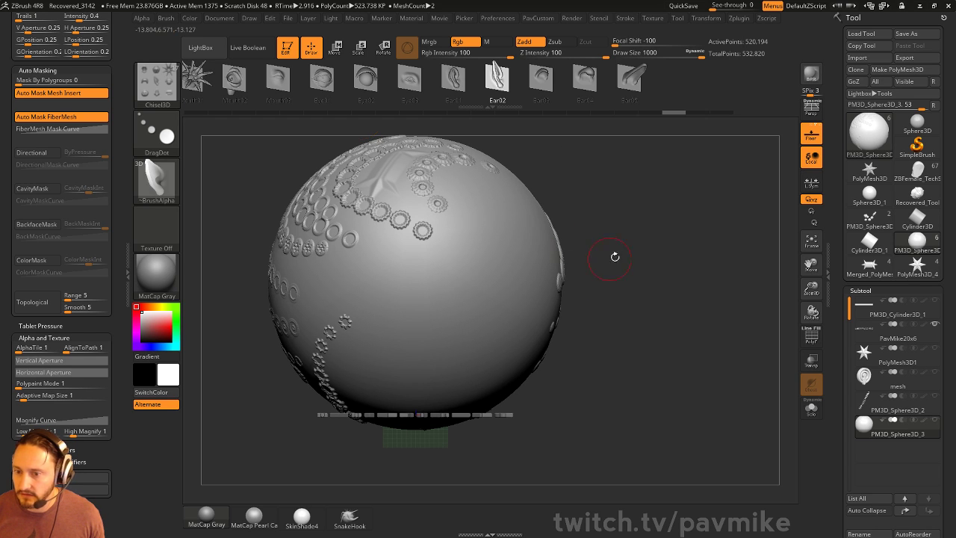
- Set Draw Size to 943, try placing an ear on the sphere, and undo it
{"action": "left_click_drag", "start_coordinate": [614, 256], "coordinate": [565, 258]}
{"action": "key", "text": "s"}
{"action": "left_click_drag", "start_coordinate": [321, 281], "coordinate": [342, 283]}
{"action": "key", "text": "ctrl+z"}
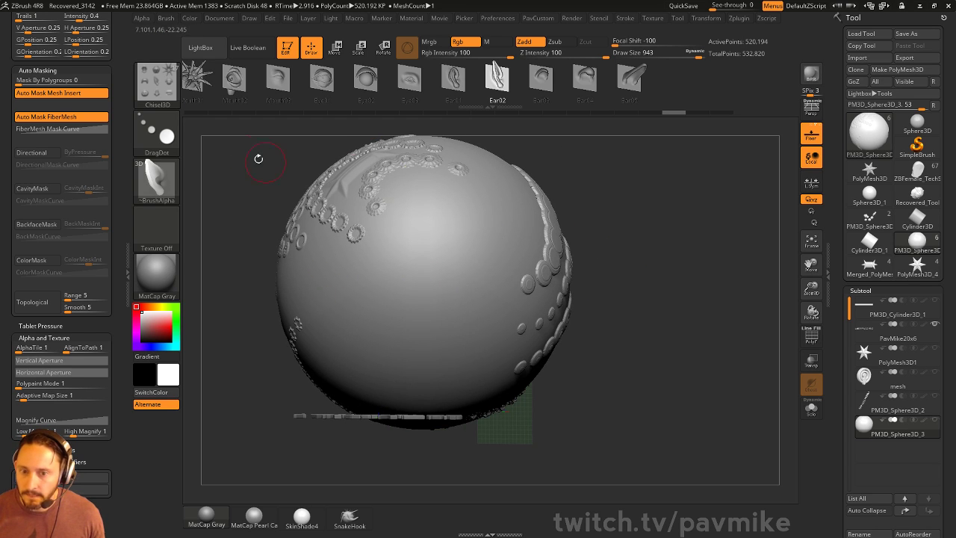
- Set the stroke type to Dots, test a winding Ear02 stroke across the sphere, and undo it
{"action": "left_click", "coordinate": [176, 142]}
{"action": "left_click", "coordinate": [217, 139]}
{"action": "mouse_move", "coordinate": [320, 273]}
{"action": "left_mouse_down"}
{"action": "mouse_move", "coordinate": [374, 313]}
{"action": "mouse_move", "coordinate": [464, 238]}
{"action": "left_mouse_up"}
{"action": "mouse_move", "coordinate": [625, 213]}
{"action": "left_mouse_down"}
{"action": "mouse_move", "coordinate": [693, 190]}
{"action": "mouse_move", "coordinate": [680, 189]}
{"action": "mouse_move", "coordinate": [676, 212]}
{"action": "left_mouse_up"}
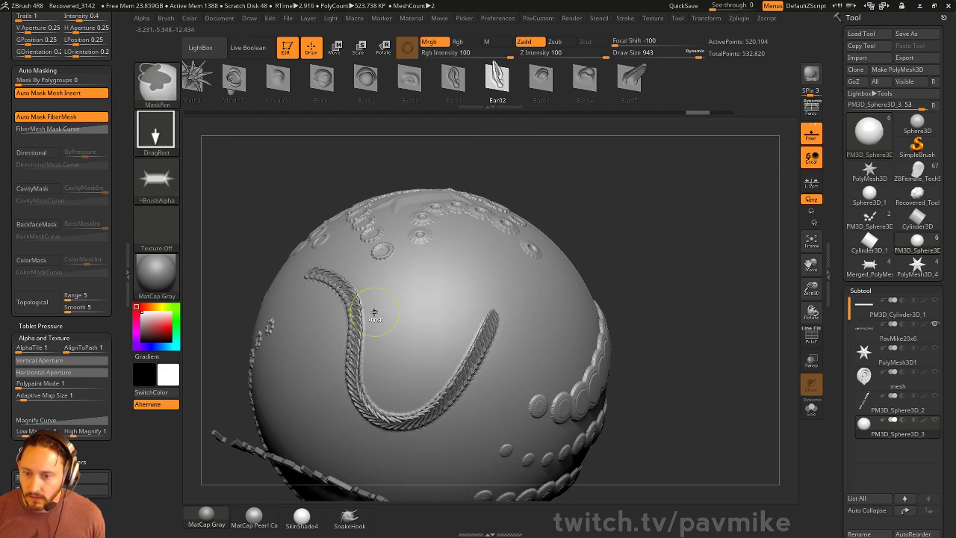
{"action": "key", "text": "ctrl+z"}
- Repaint the Ear02 stroke as an S-shaped curve across the sphere's bare area
{"action": "mouse_move", "coordinate": [311, 291]}
{"action": "left_mouse_down"}
{"action": "mouse_move", "coordinate": [402, 421]}
{"action": "mouse_move", "coordinate": [519, 300]}
{"action": "mouse_move", "coordinate": [568, 328]}
{"action": "left_mouse_up"}
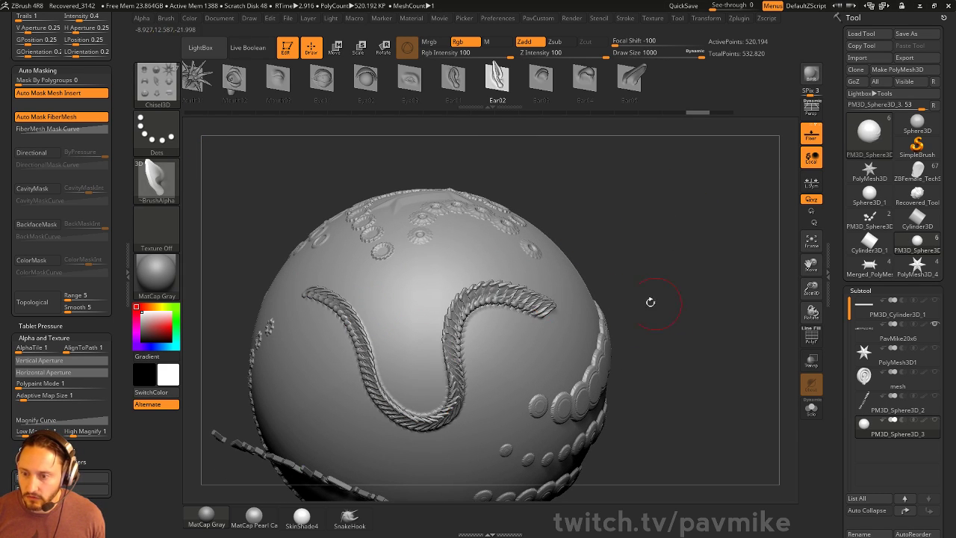
{"action": "key", "text": "ctrl+z"}
{"action": "mouse_move", "coordinate": [368, 405]}
{"action": "left_mouse_down"}
{"action": "mouse_move", "coordinate": [426, 321]}
{"action": "mouse_move", "coordinate": [511, 323]}
{"action": "mouse_move", "coordinate": [508, 369]}
{"action": "left_mouse_up"}
{"action": "left_click_drag", "start_coordinate": [651, 313], "coordinate": [646, 221]}
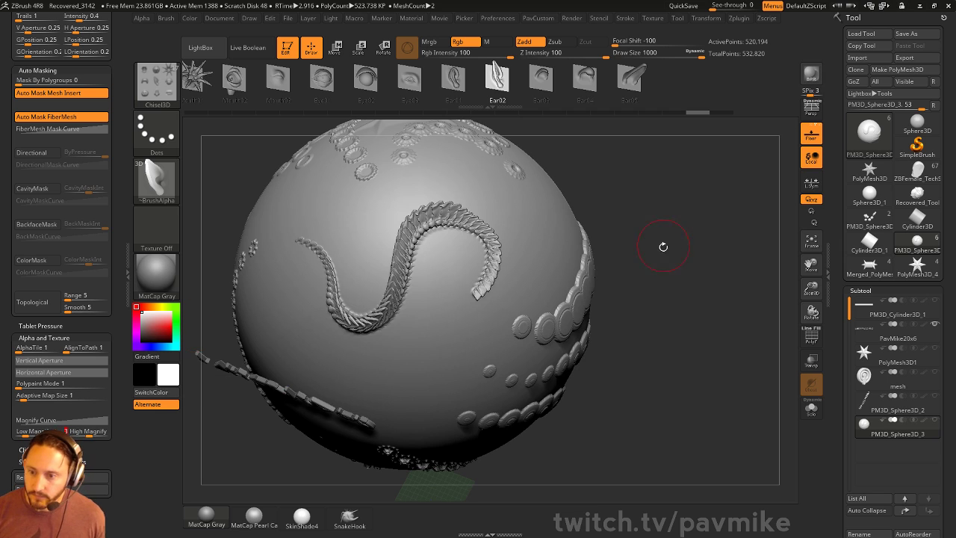
- Paint a second winding Ear02 stroke below the first with High Magnify at 3, and reset High Magnify to 1
{"action": "left_click_drag", "start_coordinate": [662, 246], "coordinate": [633, 253]}
{"action": "mouse_move", "coordinate": [312, 364]}
{"action": "left_mouse_down"}
{"action": "mouse_move", "coordinate": [345, 400]}
{"action": "mouse_move", "coordinate": [423, 342]}
{"action": "mouse_move", "coordinate": [462, 327]}
{"action": "mouse_move", "coordinate": [476, 342]}
{"action": "left_mouse_up"}
{"action": "mouse_move", "coordinate": [671, 326]}
{"action": "left_mouse_down"}
{"action": "mouse_move", "coordinate": [706, 284]}
{"action": "mouse_move", "coordinate": [463, 352]}
{"action": "left_mouse_up"}
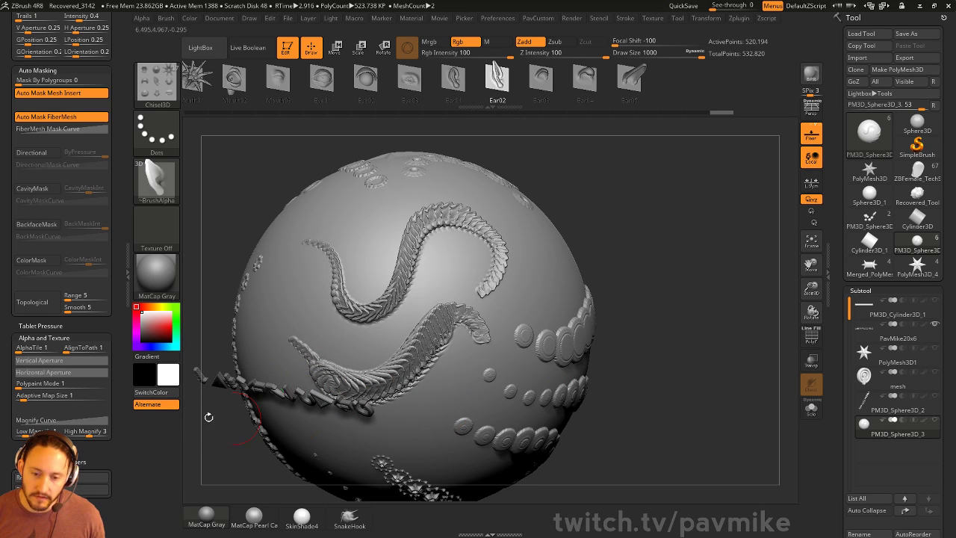
{"action": "left_click", "coordinate": [95, 435]}
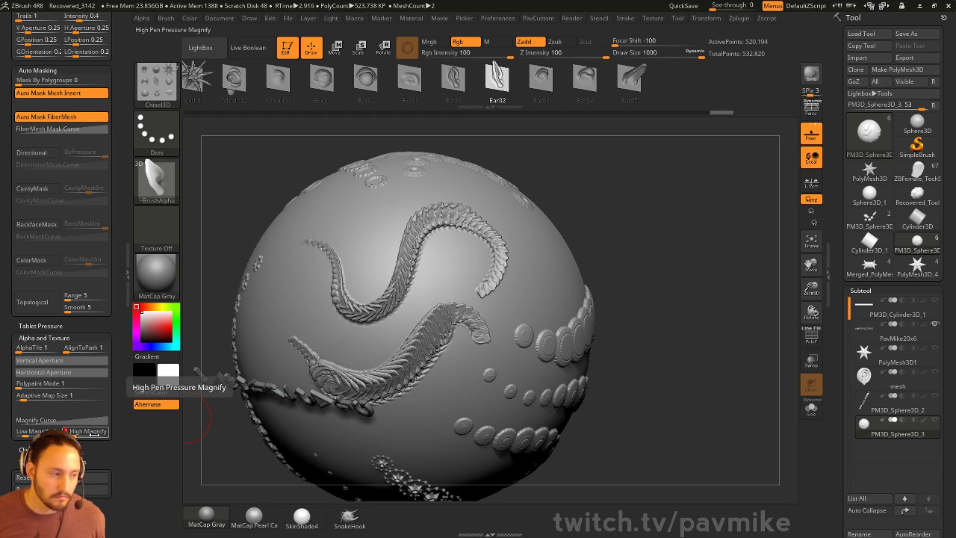
{"action": "type", "text": "1"}
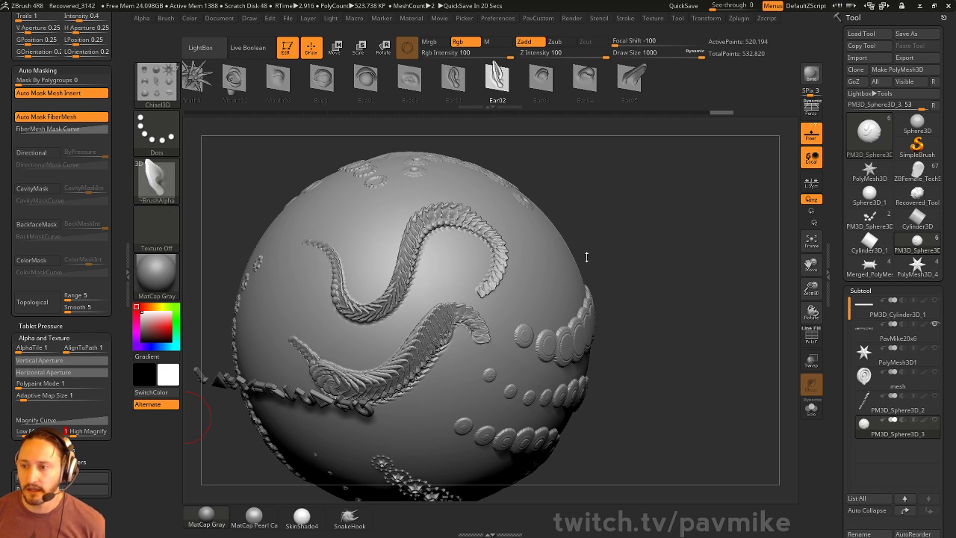
- Initialize the sphere subtool as a QCube with X, Y and Z Res at 2
{"action": "left_click_drag", "start_coordinate": [835, 294], "coordinate": [828, 208]}
{"action": "left_click_drag", "start_coordinate": [837, 363], "coordinate": [882, 178]}
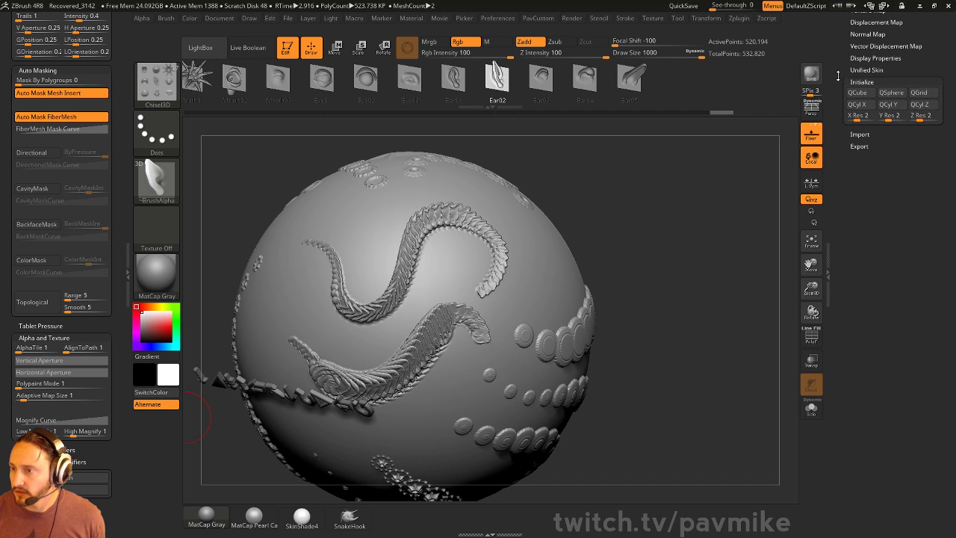
{"action": "mouse_move", "coordinate": [838, 75]}
{"action": "left_mouse_down"}
{"action": "mouse_move", "coordinate": [859, 80]}
{"action": "mouse_move", "coordinate": [860, 114]}
{"action": "left_mouse_up"}
{"action": "key", "text": "shift"}
{"action": "left_click", "coordinate": [857, 165]}
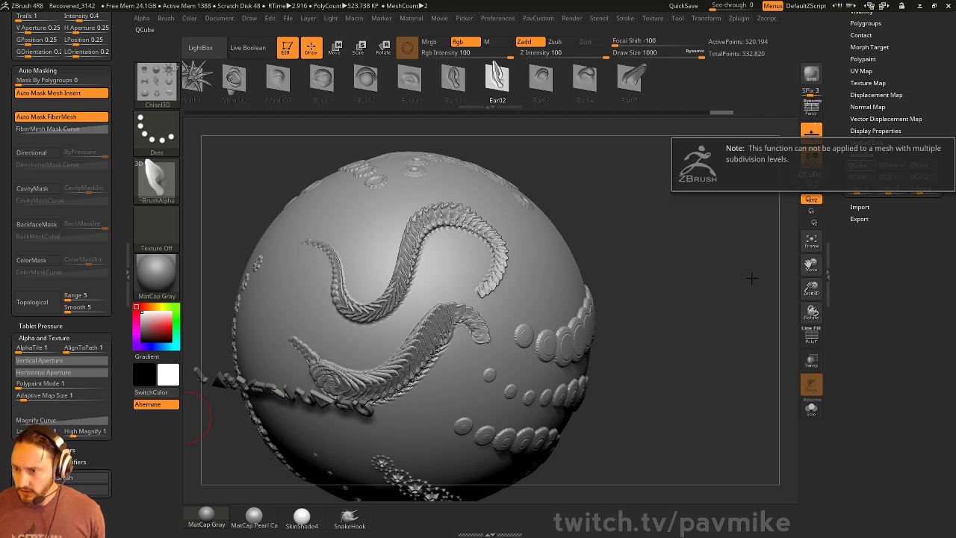
{"action": "left_click_drag", "start_coordinate": [905, 321], "coordinate": [896, 377]}
{"action": "left_click", "coordinate": [866, 233]}
{"action": "left_click_drag", "start_coordinate": [835, 273], "coordinate": [840, 175]}
{"action": "left_click", "coordinate": [858, 233]}
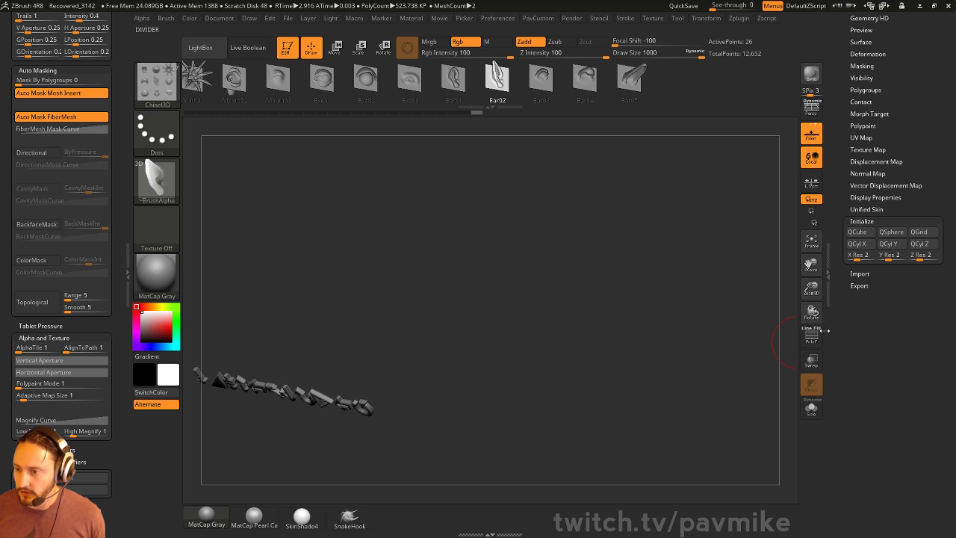
- Isolate the new cube with Solo mode and set Draw Size to 585
{"action": "left_click", "coordinate": [809, 403]}
{"action": "key", "text": "s"}
{"action": "left_click_drag", "start_coordinate": [692, 240], "coordinate": [678, 240]}
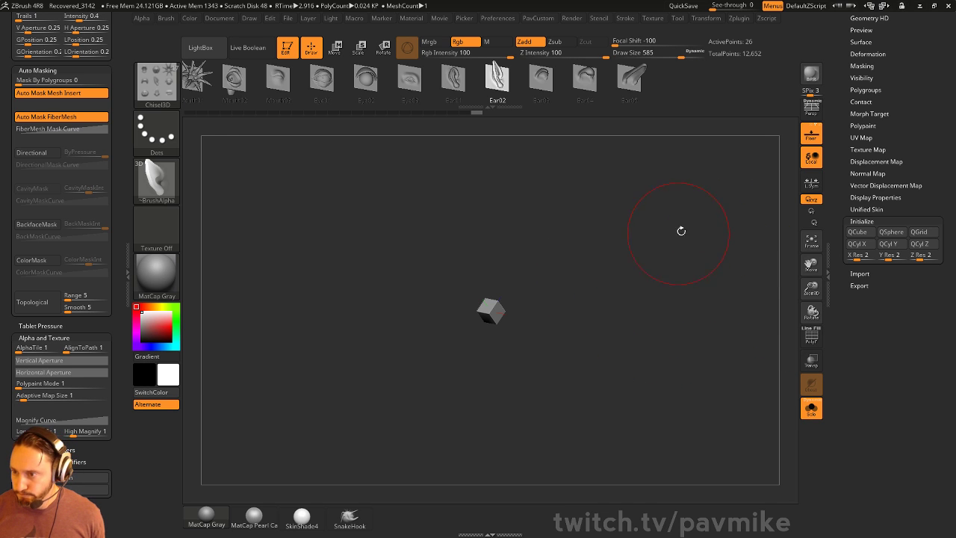
- Frame the cube with polyframe shown, and QMesh the upper half of one side face outward using the ZModeler brush
{"action": "left_click", "coordinate": [867, 54]}
{"action": "key", "text": "f"}
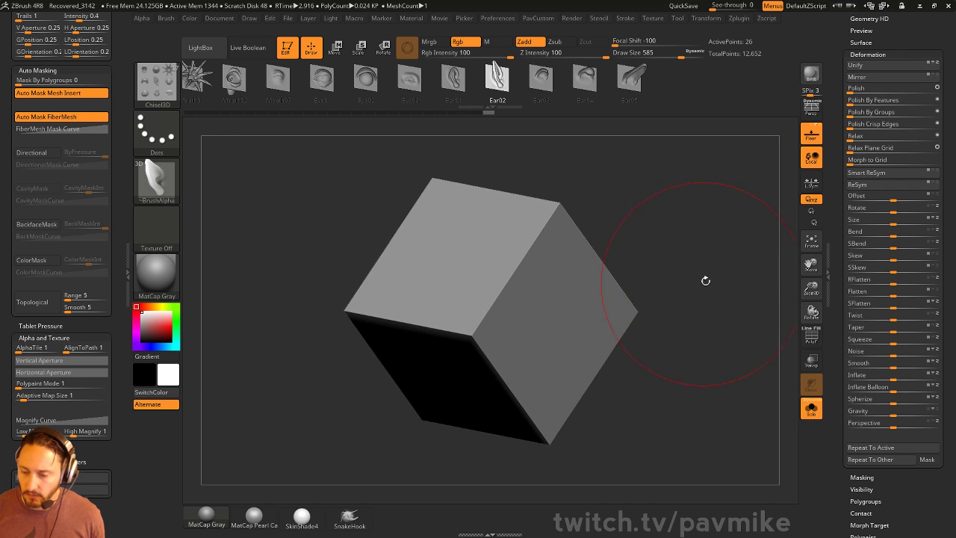
{"action": "left_click", "coordinate": [812, 339]}
{"action": "left_click_drag", "start_coordinate": [753, 304], "coordinate": [672, 276], "text": "alt"}
{"action": "key", "text": "b"}
{"action": "key", "text": "z"}
{"action": "key", "text": "m"}
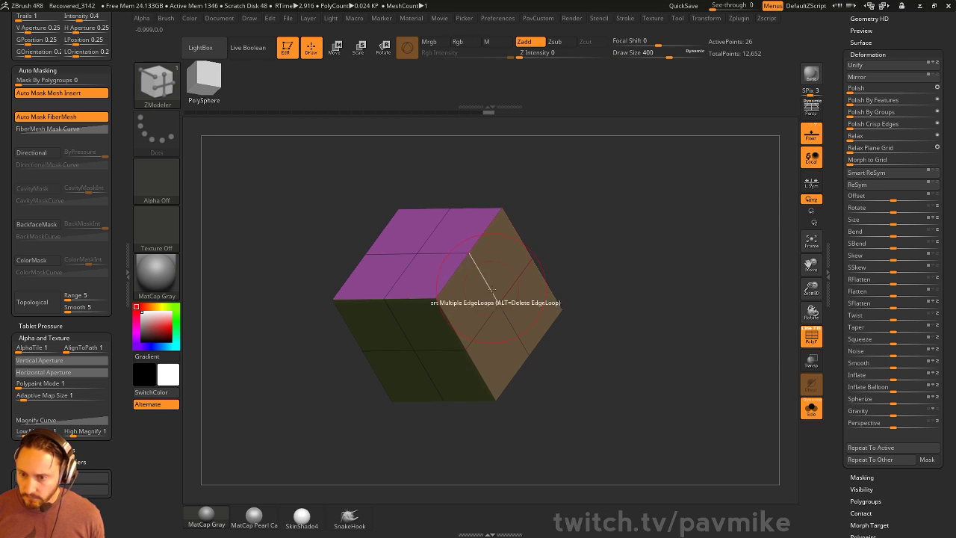
{"action": "mouse_move", "coordinate": [469, 300]}
{"action": "left_mouse_down", "text": "alt"}
{"action": "mouse_move", "coordinate": [505, 251]}
{"action": "mouse_move", "coordinate": [621, 254]}
{"action": "left_mouse_up", "text": "alt"}
{"action": "left_click_drag", "start_coordinate": [762, 246], "coordinate": [502, 298]}
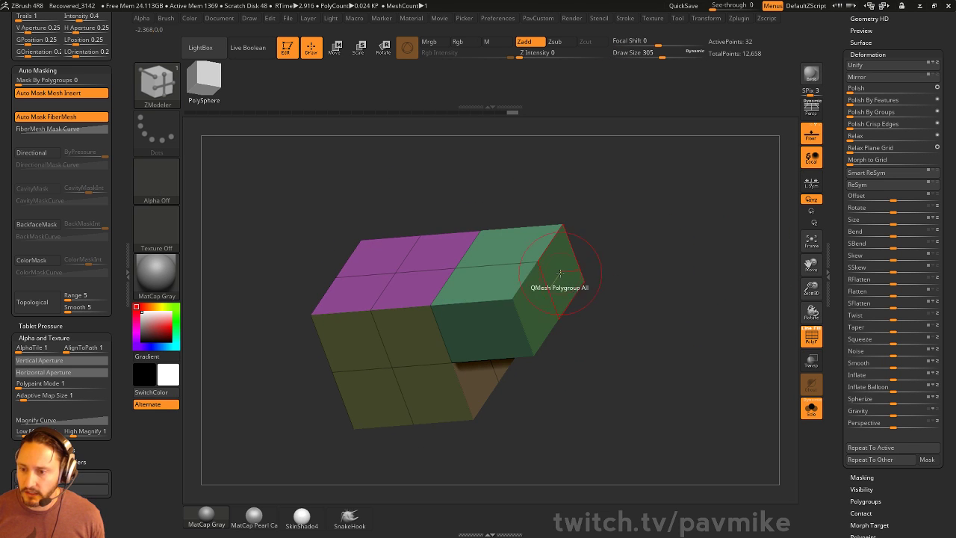
- Try the ZModeler Mask and Extrude edge actions on an upper edge of the green block, undoing the extrusion
{"action": "key", "text": "space"}
{"action": "left_click", "coordinate": [504, 274]}
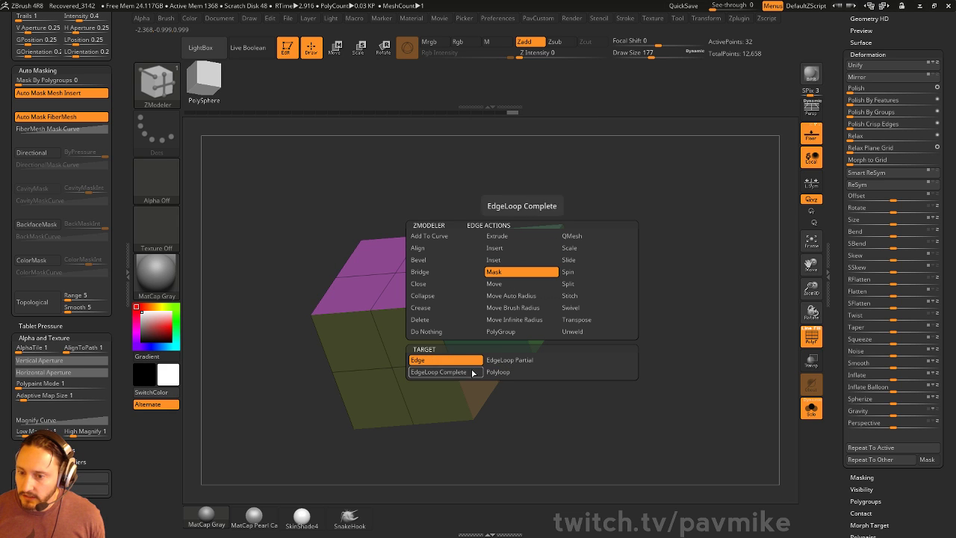
{"action": "left_click", "coordinate": [507, 361]}
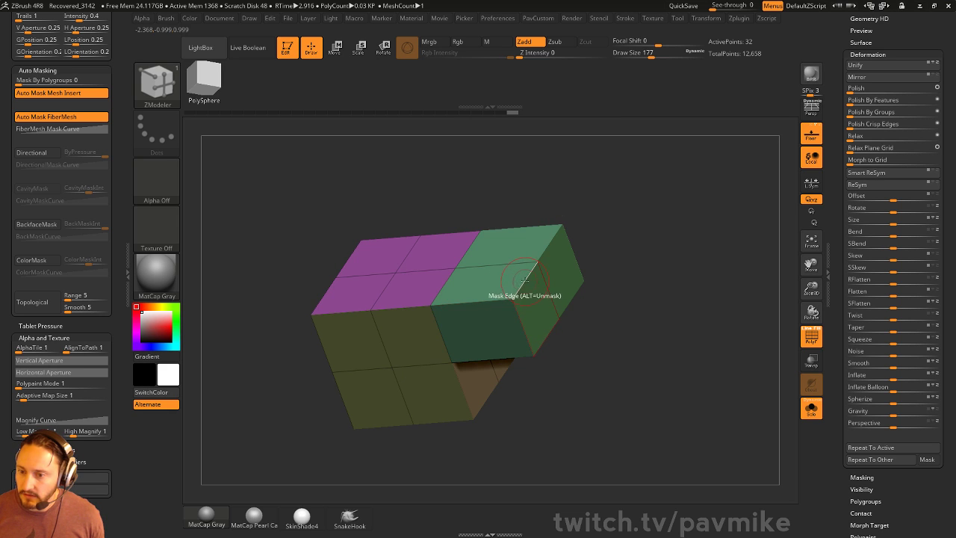
{"action": "left_click_drag", "start_coordinate": [653, 239], "coordinate": [646, 242]}
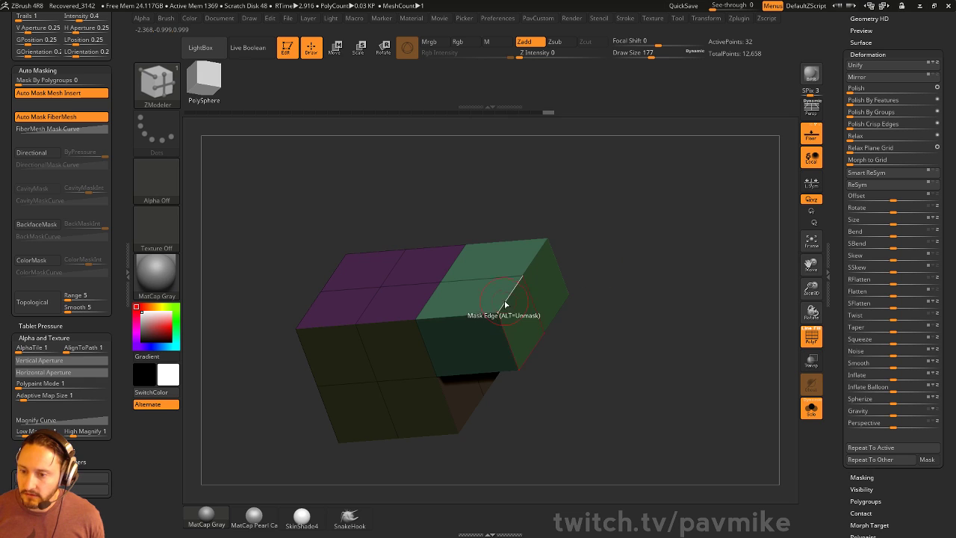
{"action": "key", "text": "space"}
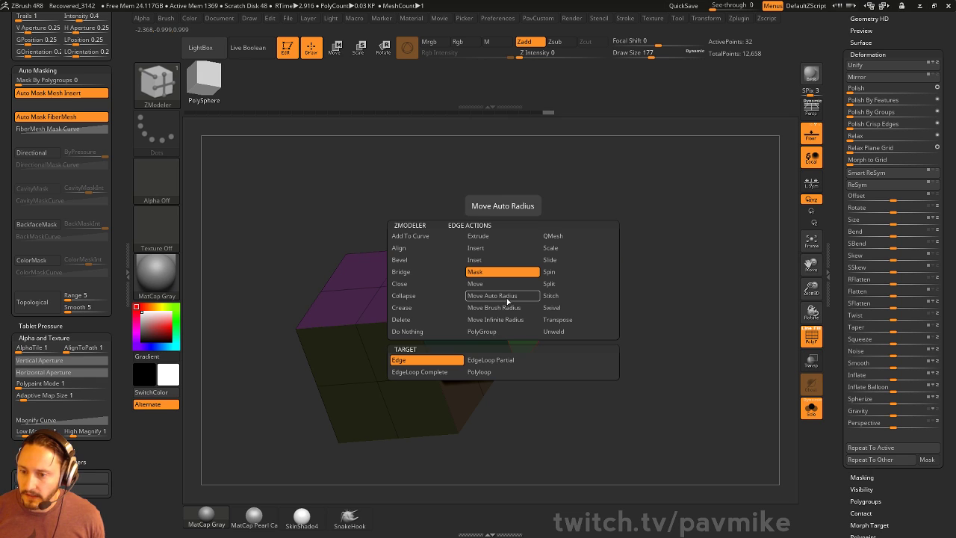
{"action": "left_click", "coordinate": [486, 236]}
{"action": "left_click_drag", "start_coordinate": [457, 318], "coordinate": [543, 206]}
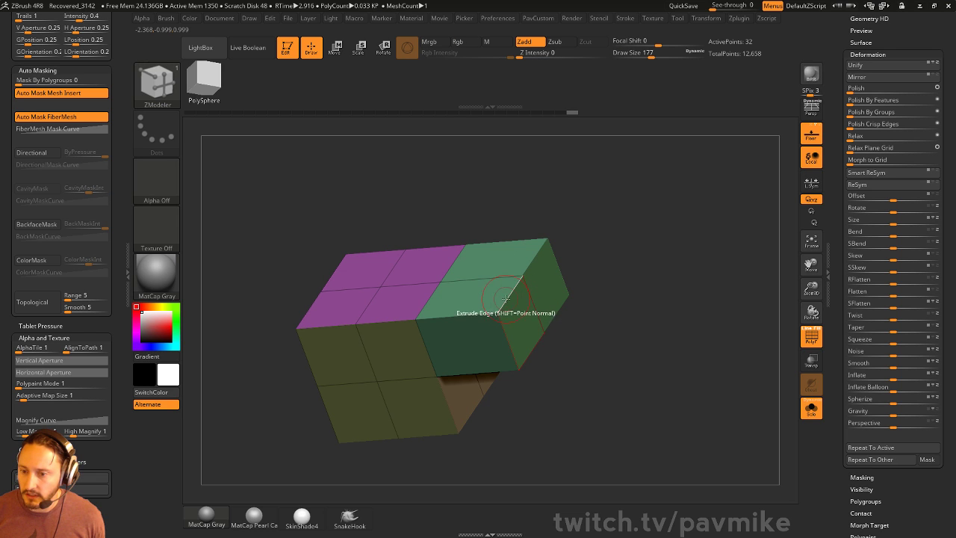
{"action": "key", "text": "ctrl+z"}
- Hide everything below the mesh's flat top faces and delete the hidden geometry to leave a flat strip
{"action": "left_click_drag", "start_coordinate": [604, 237], "coordinate": [616, 224]}
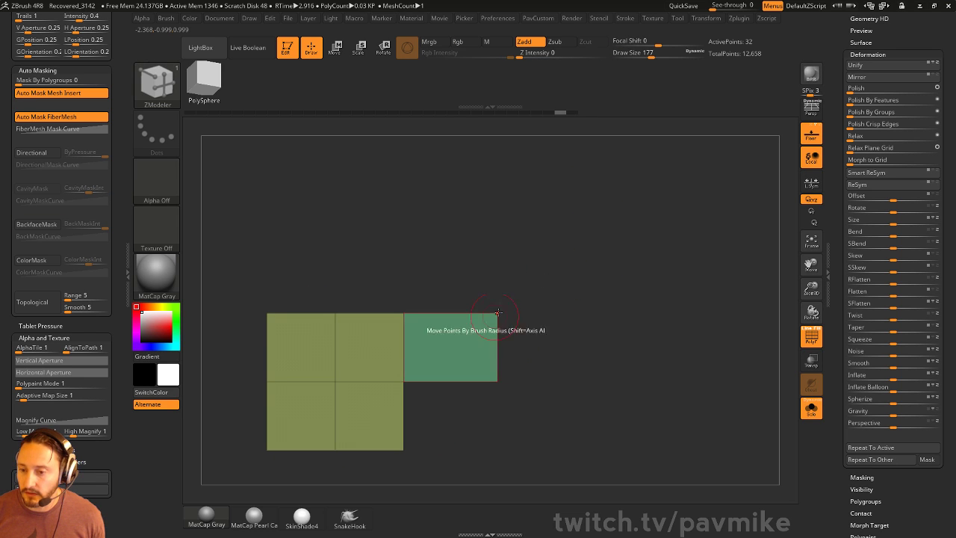
{"action": "left_click_drag", "start_coordinate": [535, 258], "coordinate": [509, 292]}
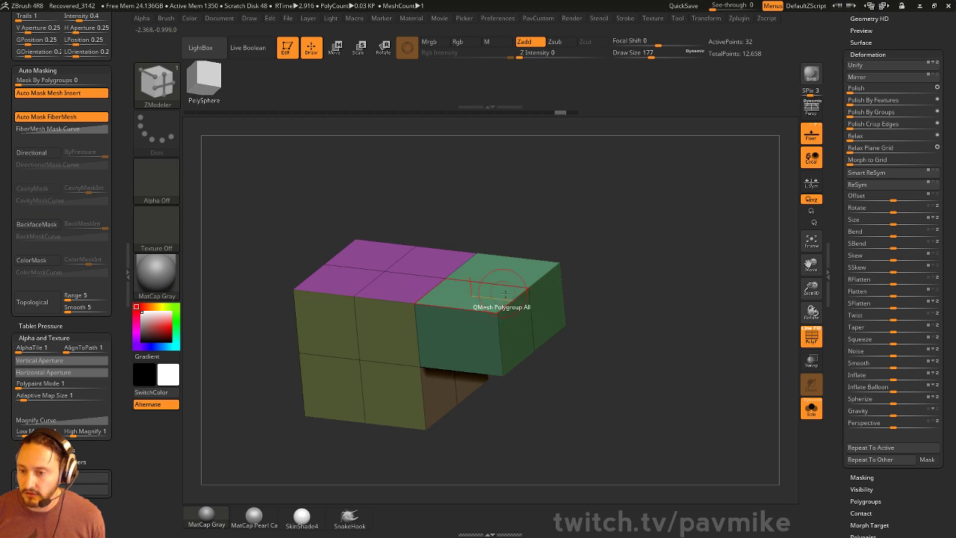
{"action": "left_click_drag", "start_coordinate": [599, 293], "coordinate": [576, 269]}
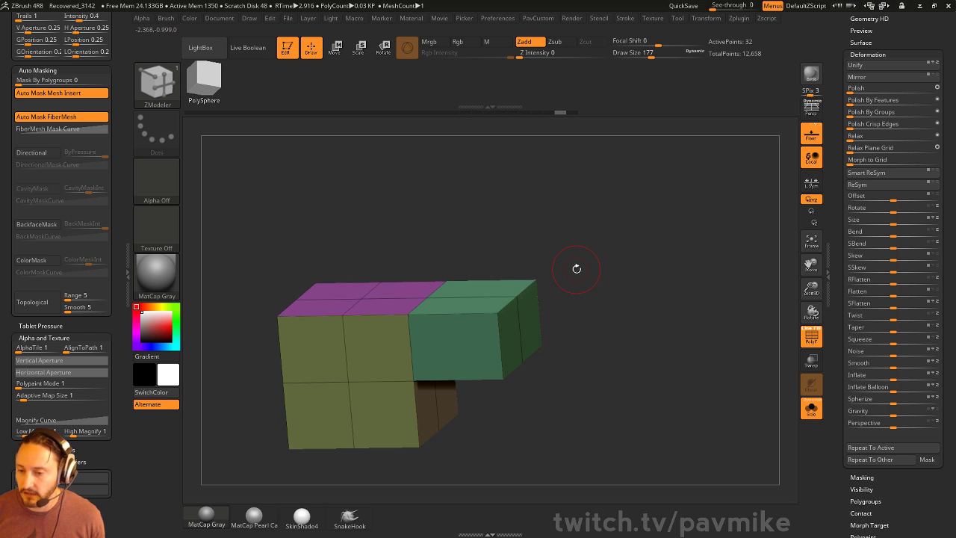
{"action": "mouse_move", "coordinate": [567, 172]}
{"action": "left_mouse_down"}
{"action": "mouse_move", "coordinate": [611, 196]}
{"action": "mouse_move", "coordinate": [575, 324]}
{"action": "left_mouse_up"}
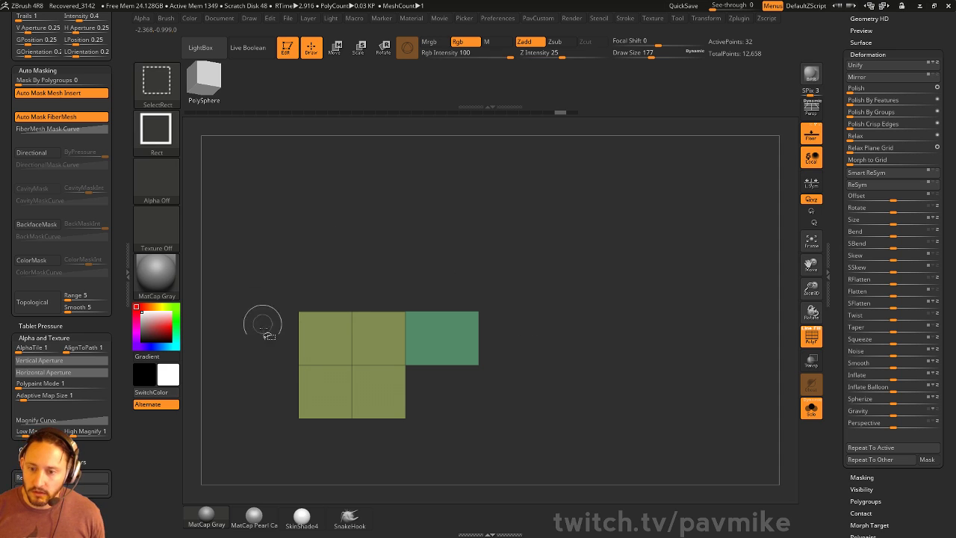
{"action": "mouse_move", "coordinate": [236, 362]}
{"action": "left_mouse_down", "text": "ctrl+shift"}
{"action": "mouse_move", "coordinate": [515, 459]}
{"action": "mouse_move", "coordinate": [534, 441]}
{"action": "left_mouse_up", "text": "ctrl+shift"}
{"action": "left_click_drag", "start_coordinate": [648, 279], "coordinate": [628, 297]}
{"action": "key", "text": "grave"}
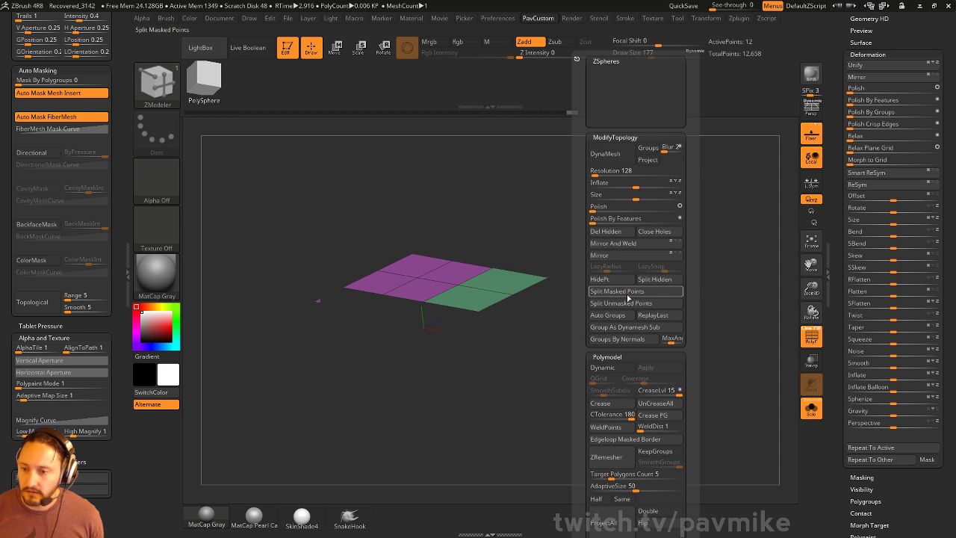
{"action": "left_click", "coordinate": [613, 243]}
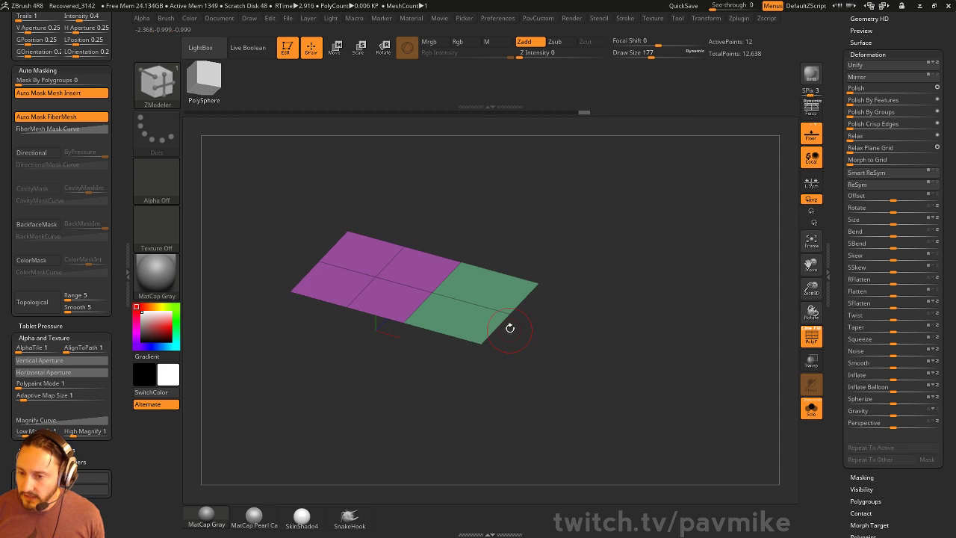
- Try extruding one segment of the flat strip's green end edge
{"action": "key", "text": "space"}
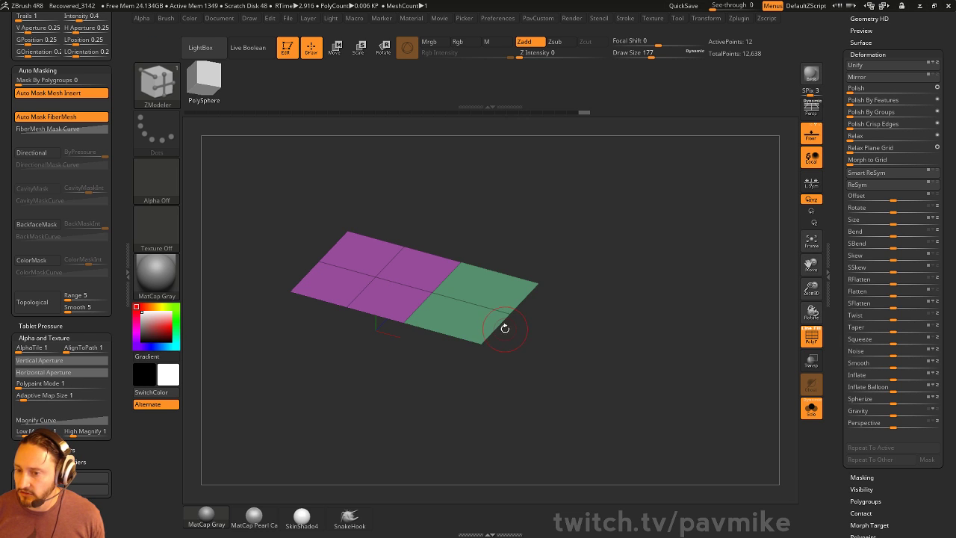
{"action": "left_click_drag", "start_coordinate": [504, 326], "coordinate": [591, 309]}
{"action": "key", "text": "ctrl+z"}
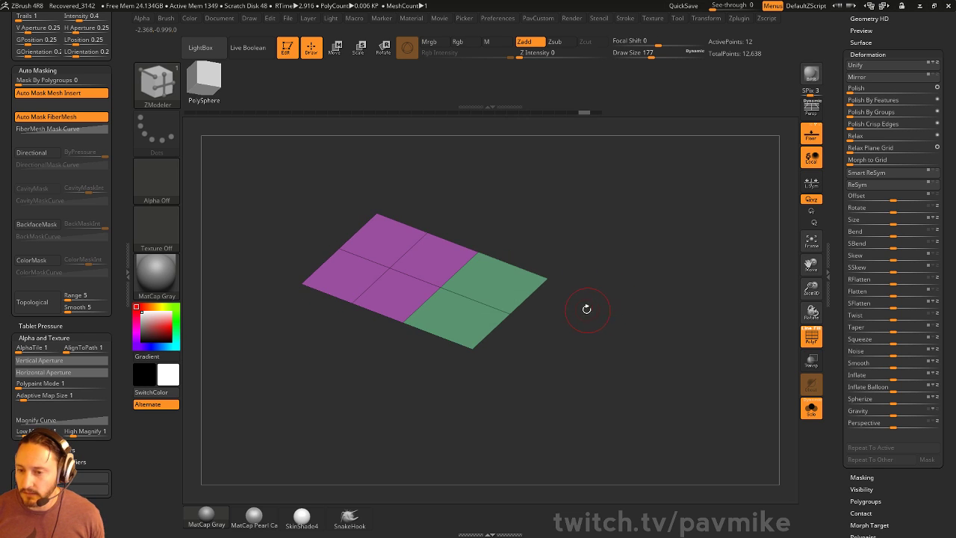
- Set the edge action to Insert with Single EdgeLoop and remove the strip's lengthwise centre edge loop
{"action": "key", "text": "space"}
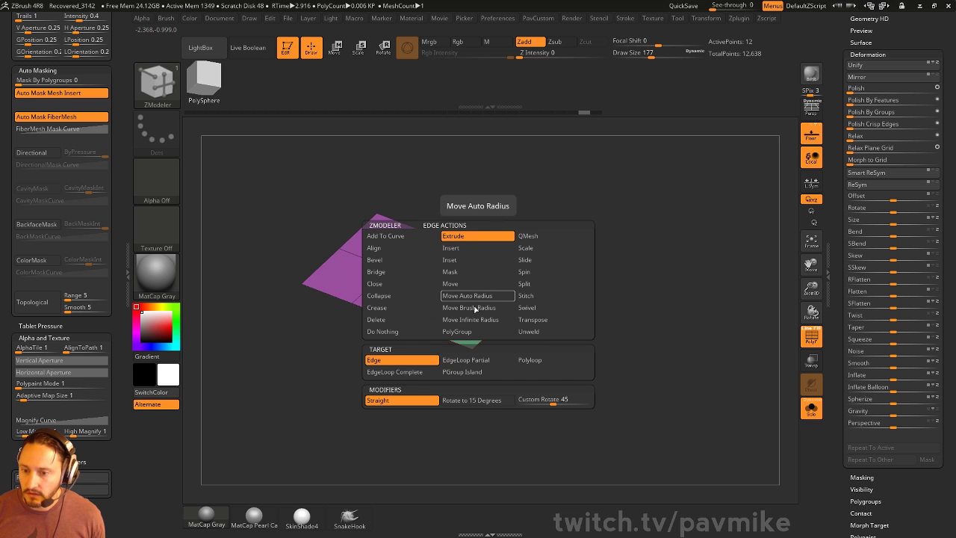
{"action": "left_click", "coordinate": [463, 250]}
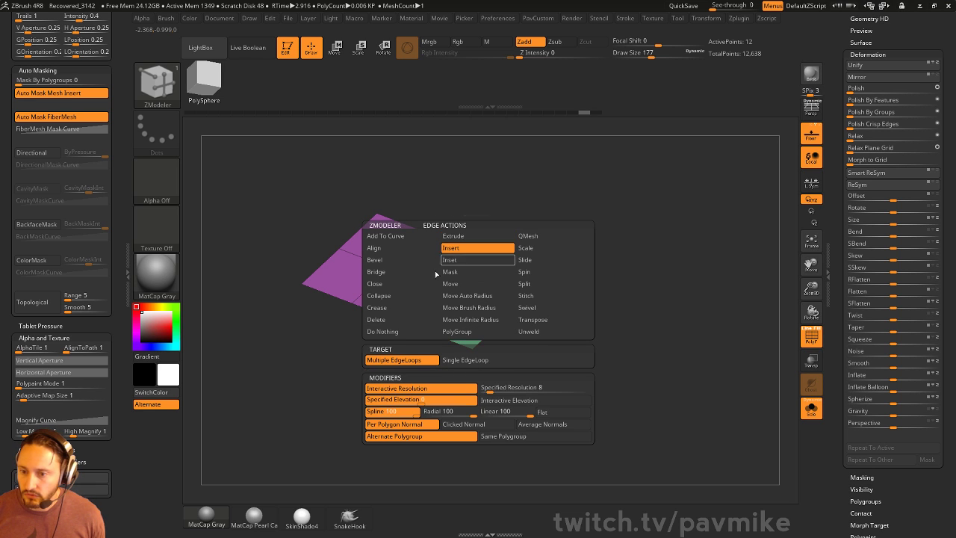
{"action": "left_click", "coordinate": [470, 357]}
{"action": "key", "text": "ctrl+z"}
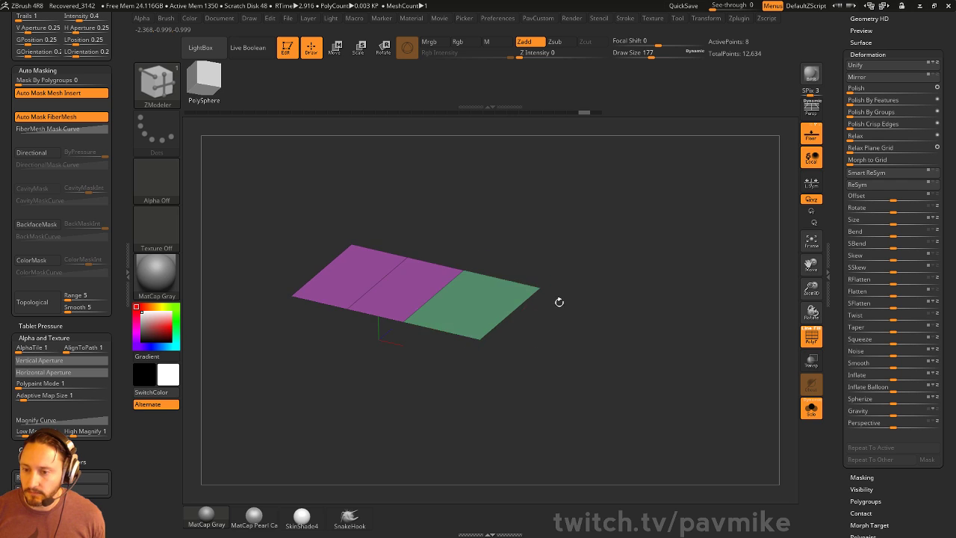
- Set the edge action to Extrude and extrude the strip's green end into an outward extension with a raised ridge
{"action": "key", "text": "space"}
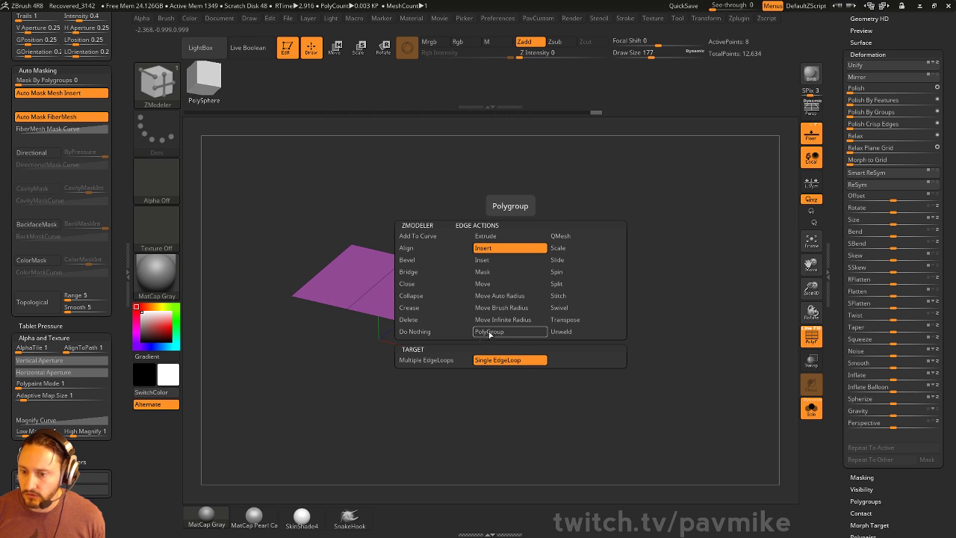
{"action": "left_click", "coordinate": [493, 235]}
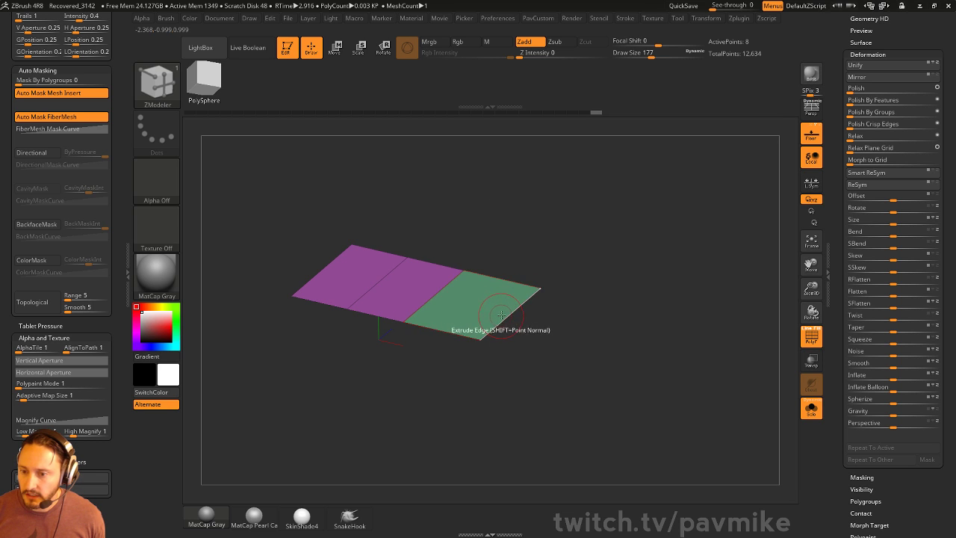
{"action": "left_click_drag", "start_coordinate": [489, 315], "coordinate": [621, 316]}
{"action": "key", "text": "ctrl+z"}
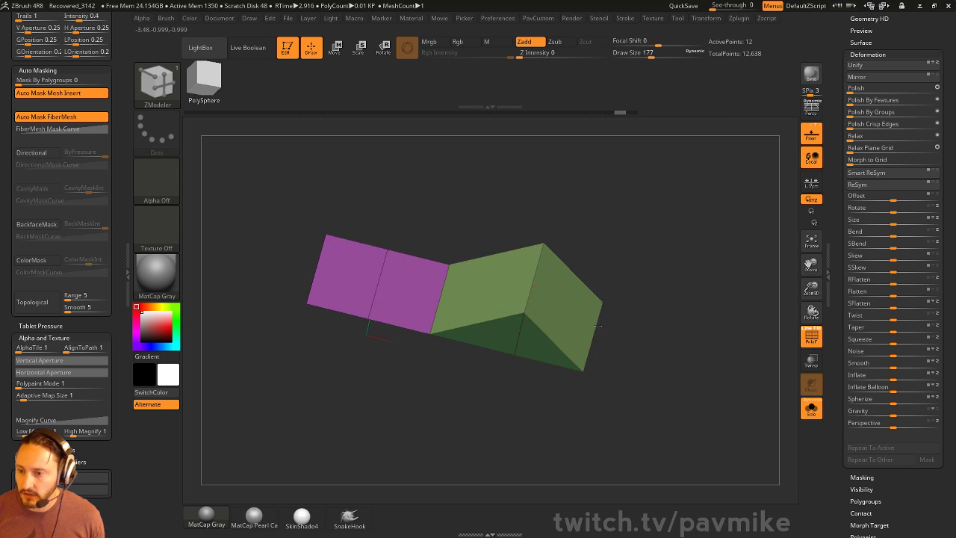
{"action": "mouse_move", "coordinate": [665, 280]}
{"action": "left_mouse_down"}
{"action": "mouse_move", "coordinate": [634, 277]}
{"action": "mouse_move", "coordinate": [659, 282]}
{"action": "left_mouse_up"}
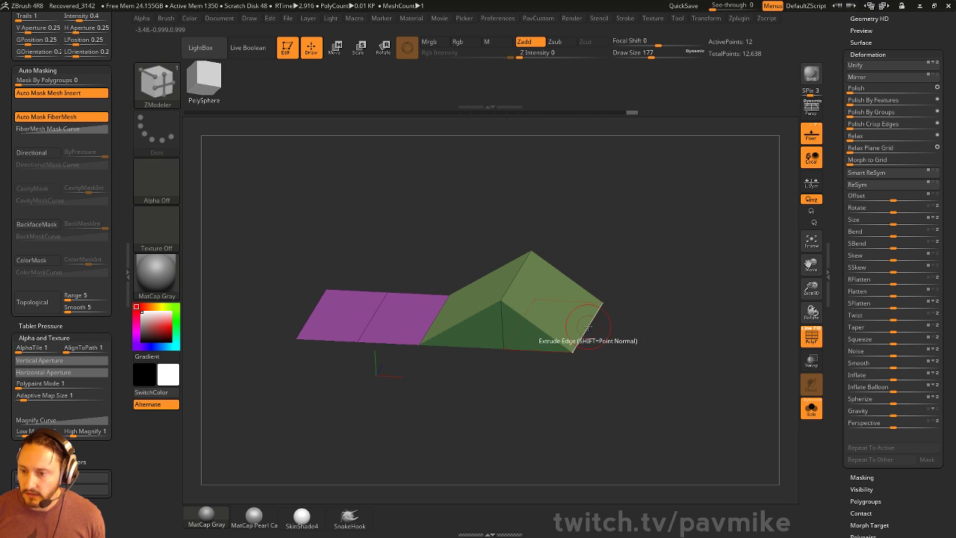
- Try extruding the ridge's outer end edge upward and downward, undoing the attempts
{"action": "left_click_drag", "start_coordinate": [589, 325], "coordinate": [665, 257]}
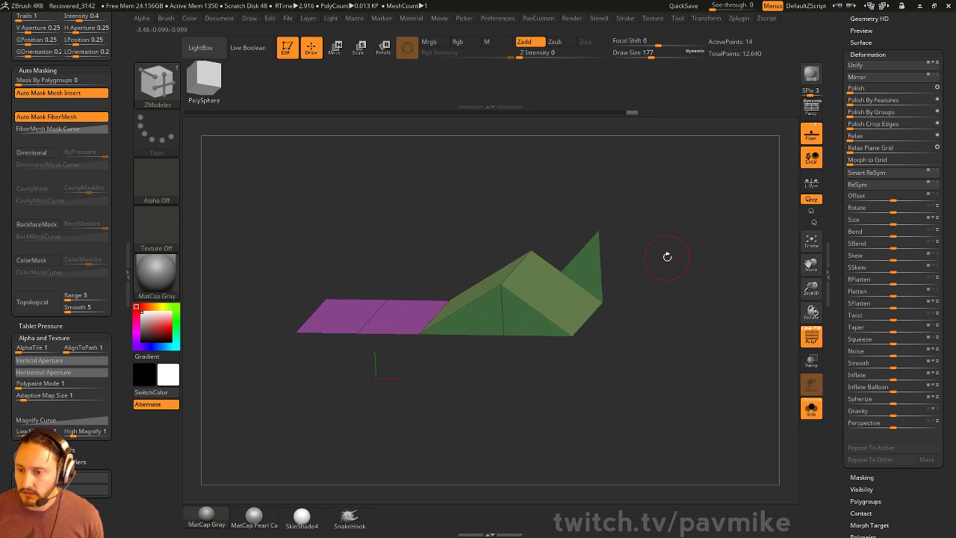
{"action": "key", "text": "ctrl+z"}
{"action": "left_click_drag", "start_coordinate": [589, 323], "coordinate": [573, 387]}
{"action": "left_click_drag", "start_coordinate": [644, 351], "coordinate": [478, 266]}
{"action": "key", "text": "ctrl+z"}
- Rework the extruded edges and faces into a single bent strip with a rising section, a flat section and a descending end
{"action": "key", "text": "space"}
{"action": "left_click_drag", "start_coordinate": [668, 242], "coordinate": [630, 302]}
{"action": "left_click", "coordinate": [659, 256]}
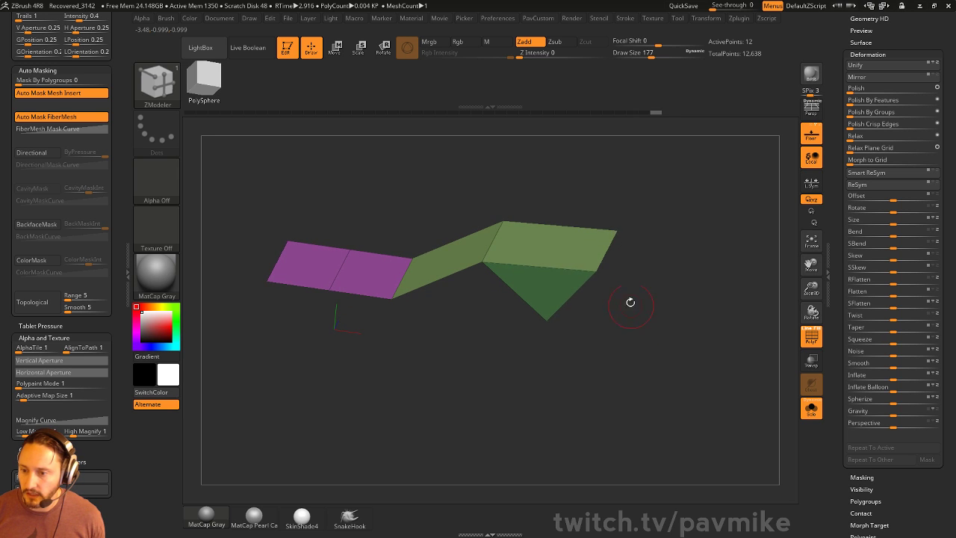
{"action": "left_click_drag", "start_coordinate": [610, 250], "coordinate": [656, 289]}
{"action": "left_click_drag", "start_coordinate": [698, 285], "coordinate": [675, 309]}
{"action": "left_click", "coordinate": [573, 324], "text": "ctrl+shift"}
{"action": "left_click_drag", "start_coordinate": [564, 396], "coordinate": [487, 327], "text": "ctrl+shift"}
{"action": "key", "text": "3"}
{"action": "left_click", "coordinate": [654, 232]}
{"action": "left_click_drag", "start_coordinate": [678, 288], "coordinate": [682, 231], "text": "alt"}
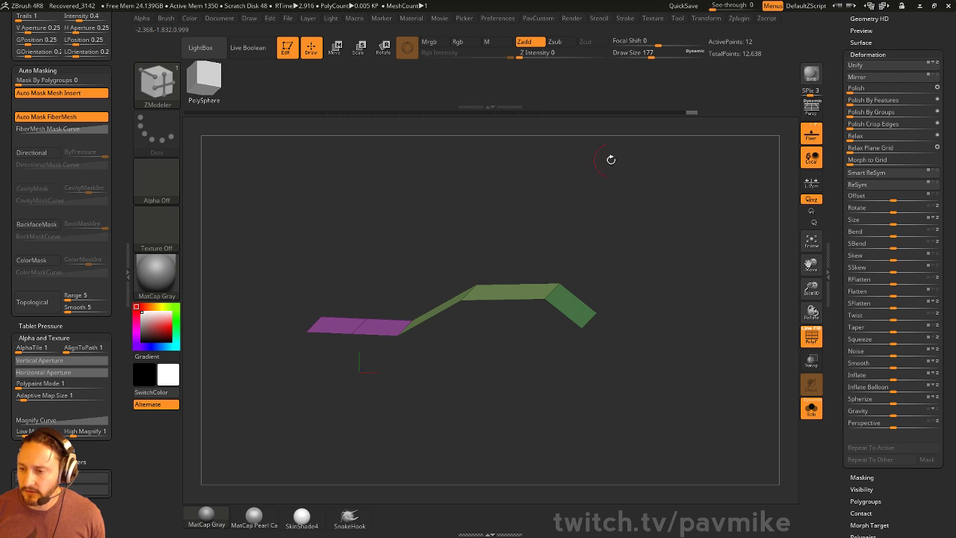
- Switch to the sphere tool as the PolyMesh3D PM3D_Sphere3D_1
{"action": "left_click_drag", "start_coordinate": [826, 254], "coordinate": [834, 365]}
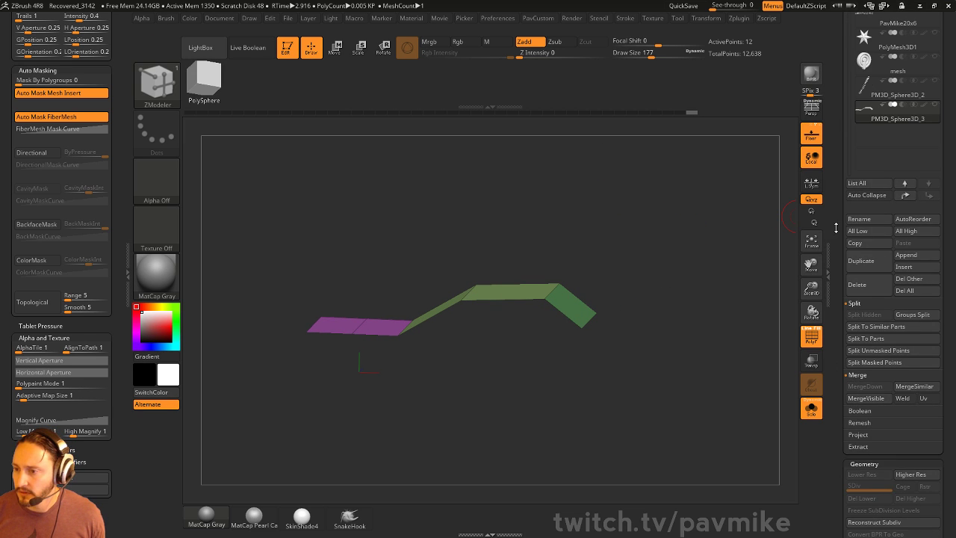
{"action": "left_click_drag", "start_coordinate": [835, 228], "coordinate": [841, 327]}
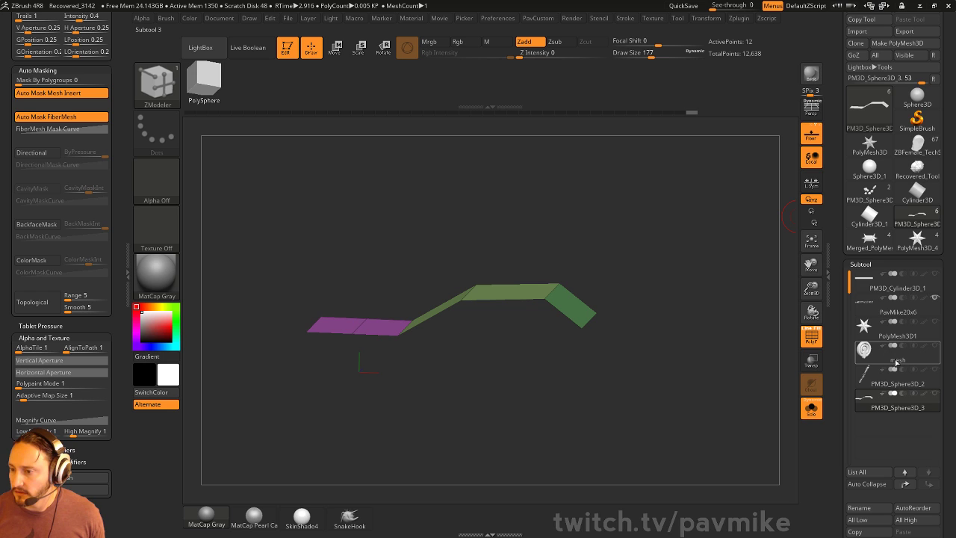
{"action": "left_click", "coordinate": [864, 177]}
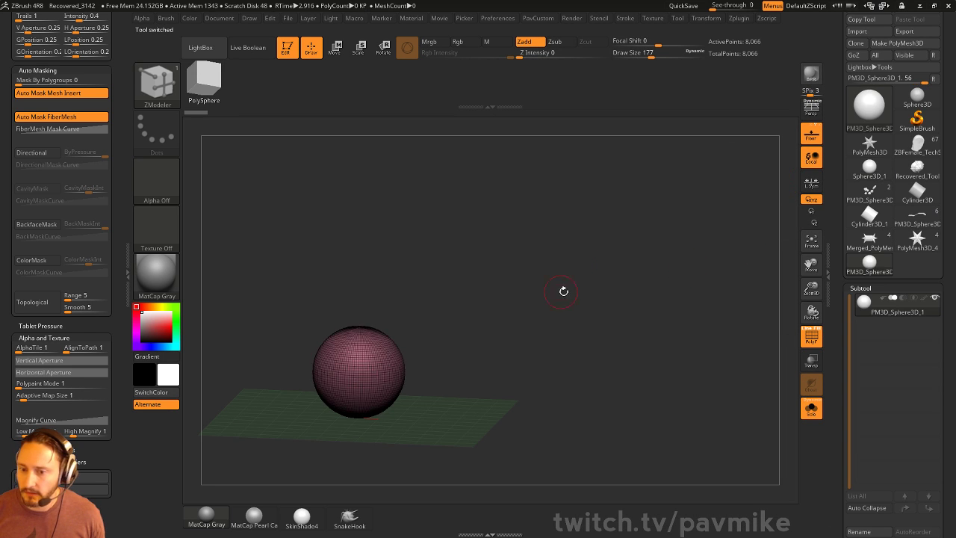
{"action": "left_click_drag", "start_coordinate": [563, 291], "coordinate": [648, 280], "text": "alt"}
{"action": "key", "text": "space"}
- Append Cylinder3D_1 as a second subtool to the sphere
{"action": "left_click_drag", "start_coordinate": [839, 362], "coordinate": [845, 282]}
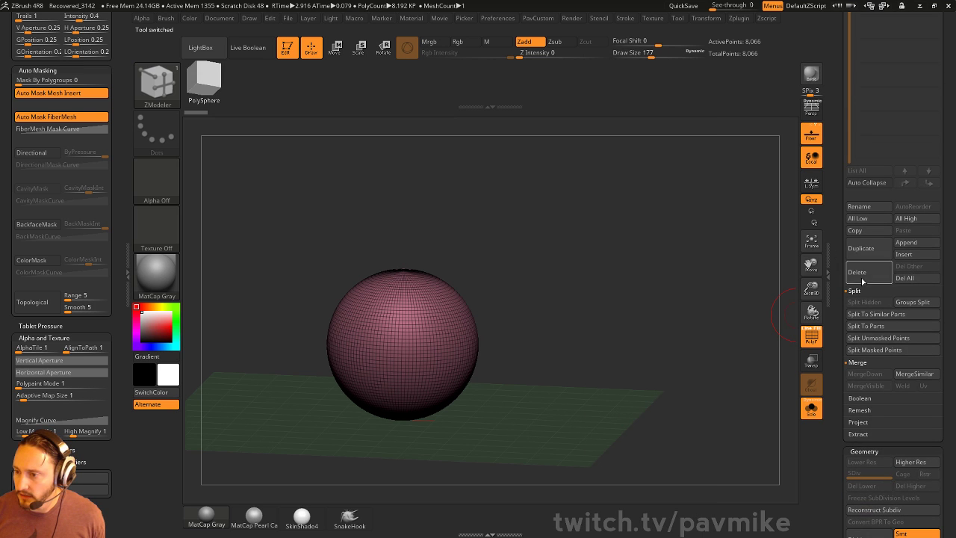
{"action": "left_click", "coordinate": [906, 243]}
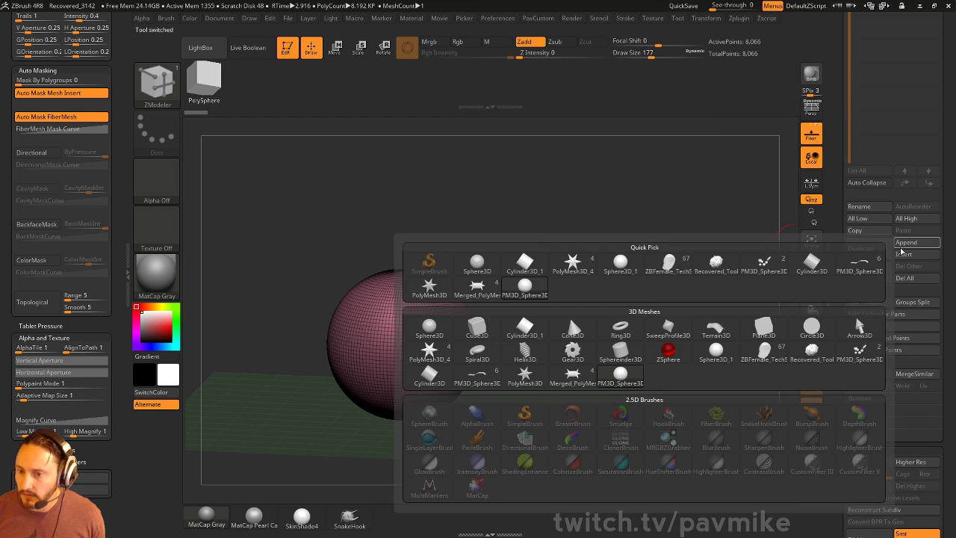
{"action": "left_click", "coordinate": [531, 270]}
{"action": "left_click", "coordinate": [846, 159]}
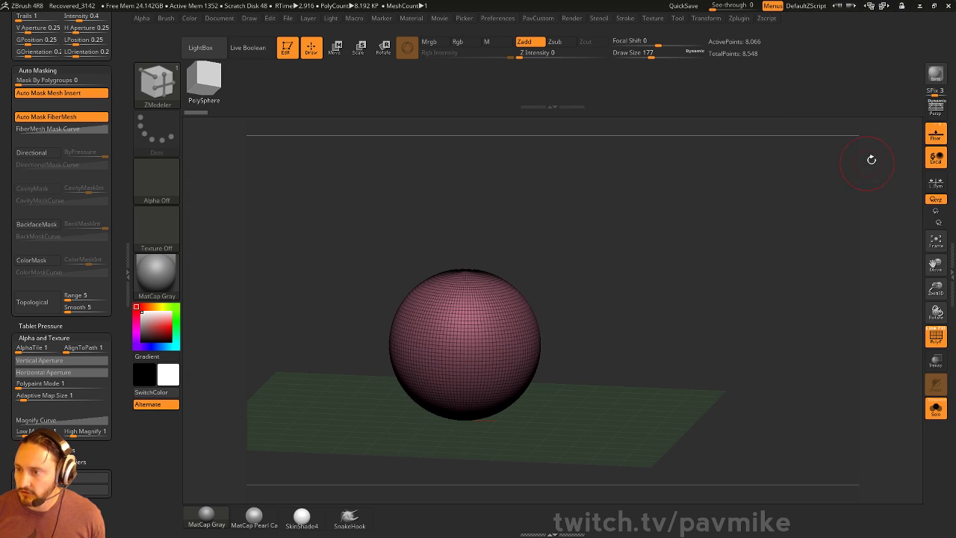
{"action": "left_click", "coordinate": [950, 138]}
- Select the cylinder subtool, initialize it as a QCube with X, Y and Z Res at 2, and turn off Solo mode
{"action": "scroll", "coordinate": [872, 164], "scroll_direction": "up", "scroll_amount": 2}
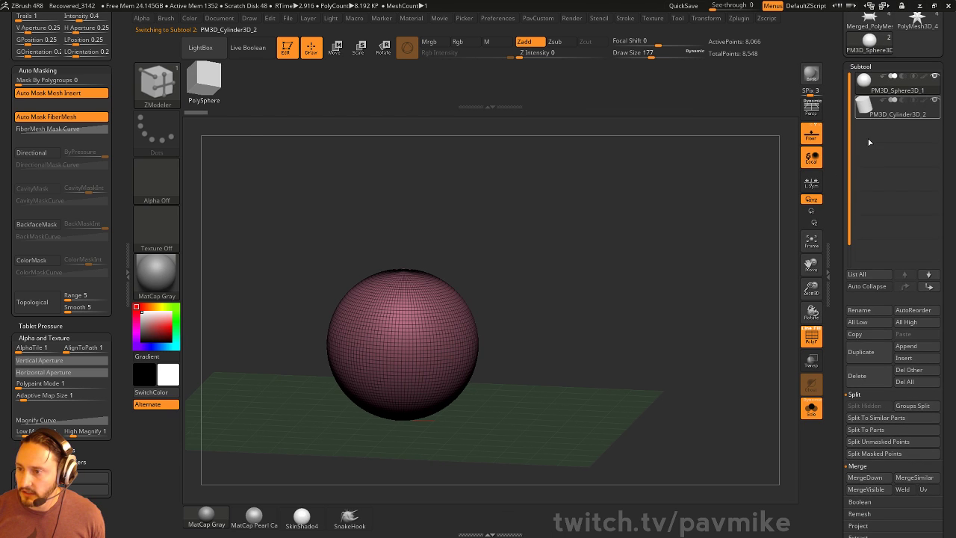
{"action": "left_click_drag", "start_coordinate": [844, 440], "coordinate": [840, 60]}
{"action": "left_click_drag", "start_coordinate": [844, 440], "coordinate": [837, 48]}
{"action": "left_click_drag", "start_coordinate": [844, 299], "coordinate": [824, 14]}
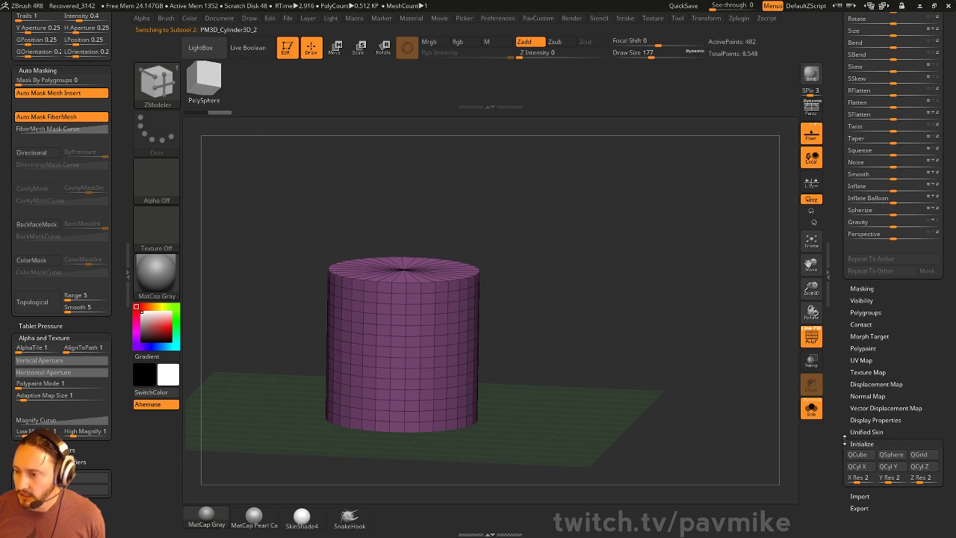
{"action": "left_click", "coordinate": [857, 453]}
{"action": "left_click_drag", "start_coordinate": [605, 274], "coordinate": [691, 279]}
{"action": "left_click", "coordinate": [812, 409]}
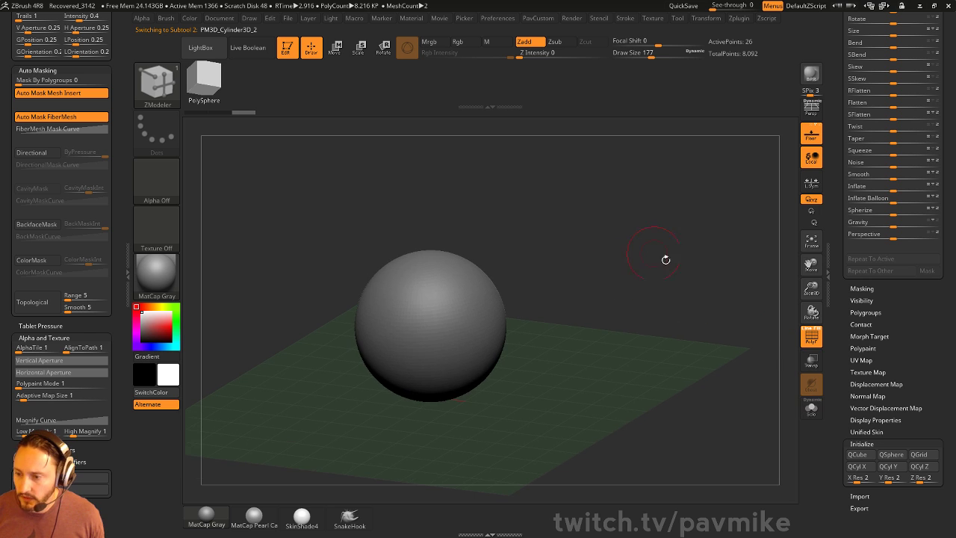
- Turn on transparency for the other subtools and try to scale the QCube uniformly with the gizmo
{"action": "left_click", "coordinate": [812, 361]}
{"action": "key", "text": "w"}
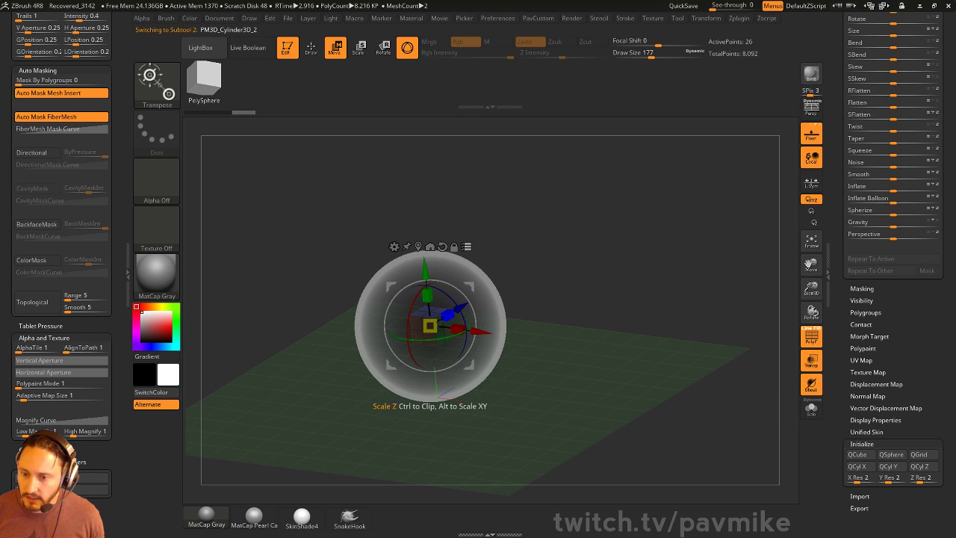
{"action": "left_click_drag", "start_coordinate": [429, 325], "coordinate": [511, 326]}
{"action": "key", "text": "ctrl+z"}
{"action": "left_click_drag", "start_coordinate": [836, 245], "coordinate": [842, 369]}
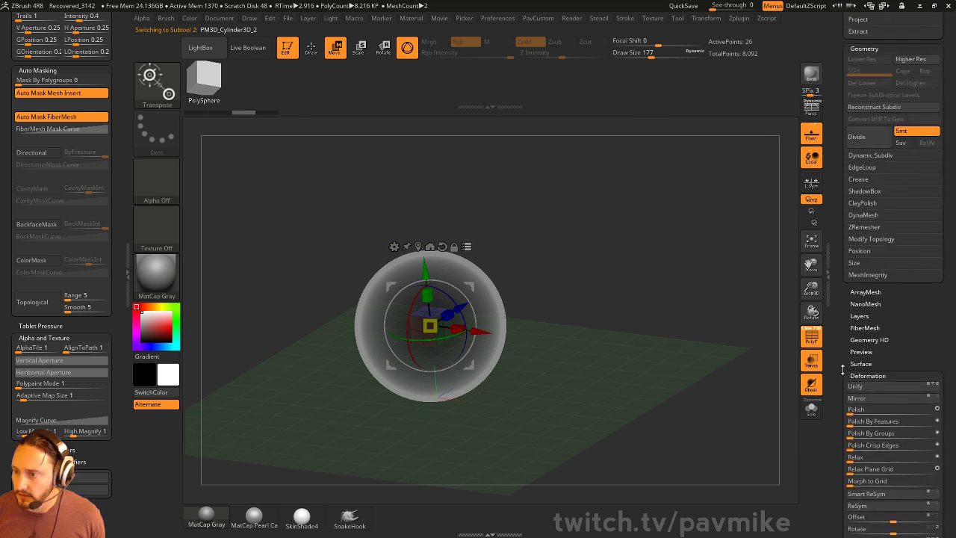
{"action": "scroll", "coordinate": [842, 370], "scroll_direction": "up", "scroll_amount": 8}
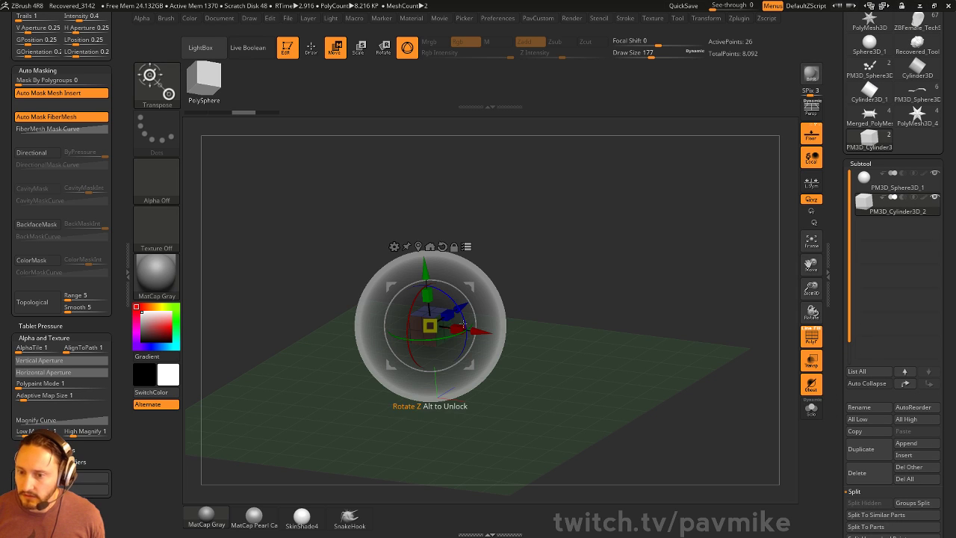
{"action": "left_click_drag", "start_coordinate": [429, 325], "coordinate": [481, 278]}
{"action": "key", "text": "ctrl+z"}
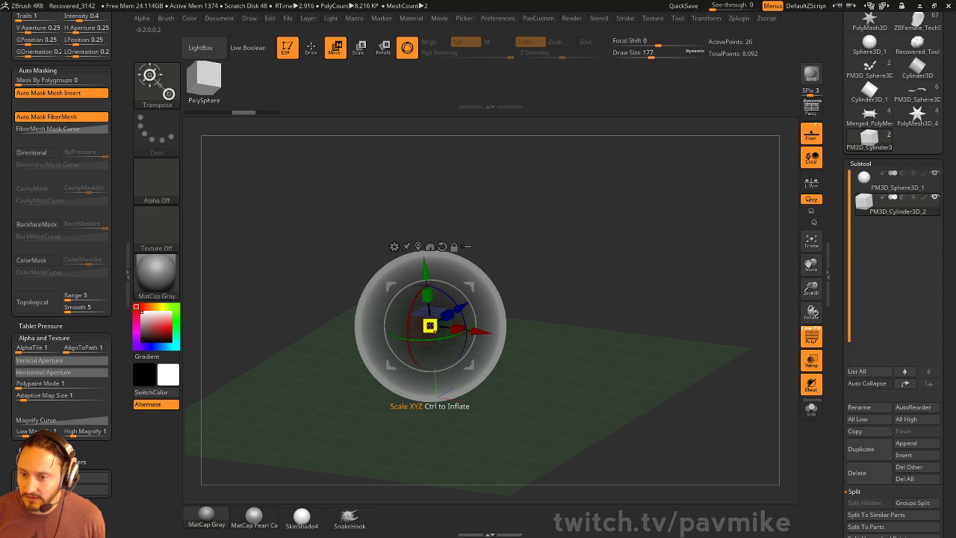
- Enlarge the cube uniformly and position it so that it overlaps the sphere's upper-left part
{"action": "left_click_drag", "start_coordinate": [429, 325], "coordinate": [512, 302]}
{"action": "mouse_move", "coordinate": [660, 287]}
{"action": "left_mouse_down", "text": "alt"}
{"action": "mouse_move", "coordinate": [661, 252]}
{"action": "mouse_move", "coordinate": [686, 249]}
{"action": "mouse_move", "coordinate": [660, 293]}
{"action": "left_mouse_up", "text": "alt"}
{"action": "left_click_drag", "start_coordinate": [446, 321], "coordinate": [364, 353]}
{"action": "left_click_drag", "start_coordinate": [506, 320], "coordinate": [463, 321]}
{"action": "left_click_drag", "start_coordinate": [405, 258], "coordinate": [404, 196]}
{"action": "left_click_drag", "start_coordinate": [463, 261], "coordinate": [442, 264]}
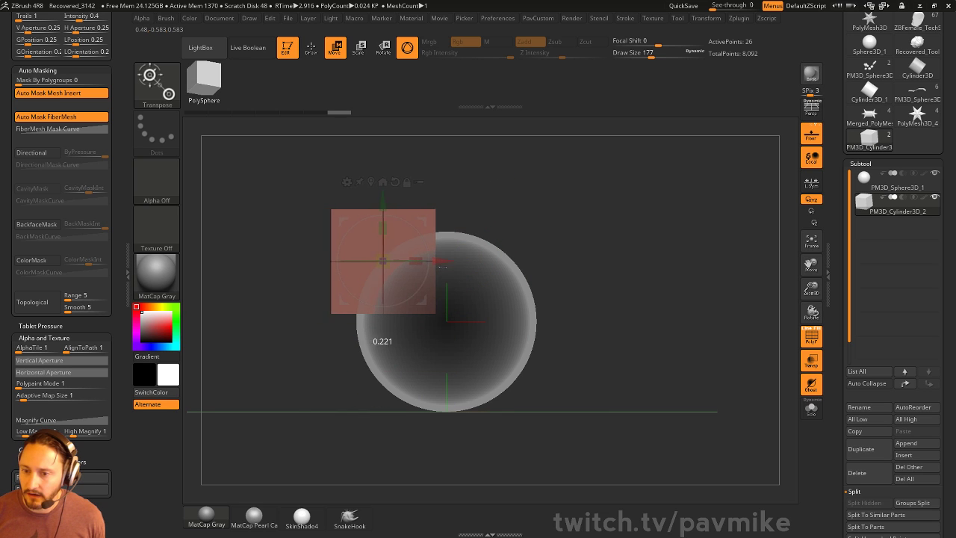
- Extrude the lower half of the cube's sphere-side face into a short block with ZModeler QMesh
{"action": "key", "text": "q"}
{"action": "left_click_drag", "start_coordinate": [514, 193], "coordinate": [453, 212]}
{"action": "left_click_drag", "start_coordinate": [526, 207], "coordinate": [551, 202]}
{"action": "left_click_drag", "start_coordinate": [535, 242], "coordinate": [525, 234]}
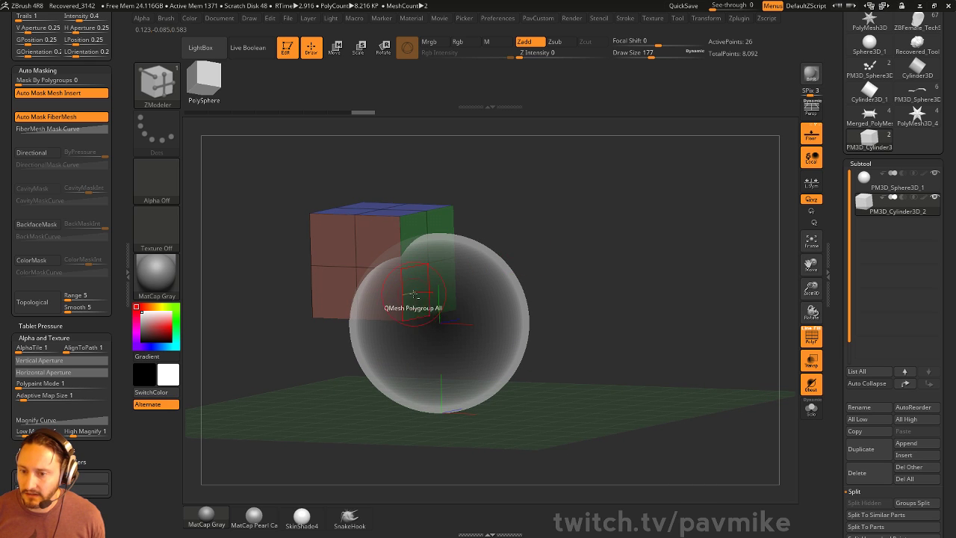
{"action": "left_click_drag", "start_coordinate": [414, 302], "coordinate": [606, 315]}
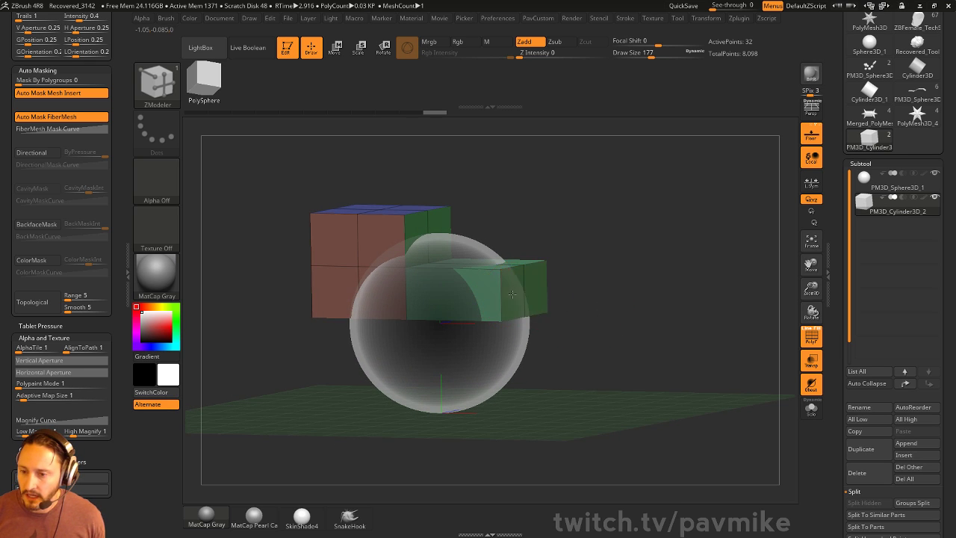
{"action": "left_click_drag", "start_coordinate": [510, 294], "coordinate": [442, 307]}
{"action": "left_click_drag", "start_coordinate": [539, 288], "coordinate": [547, 275], "text": "shift"}
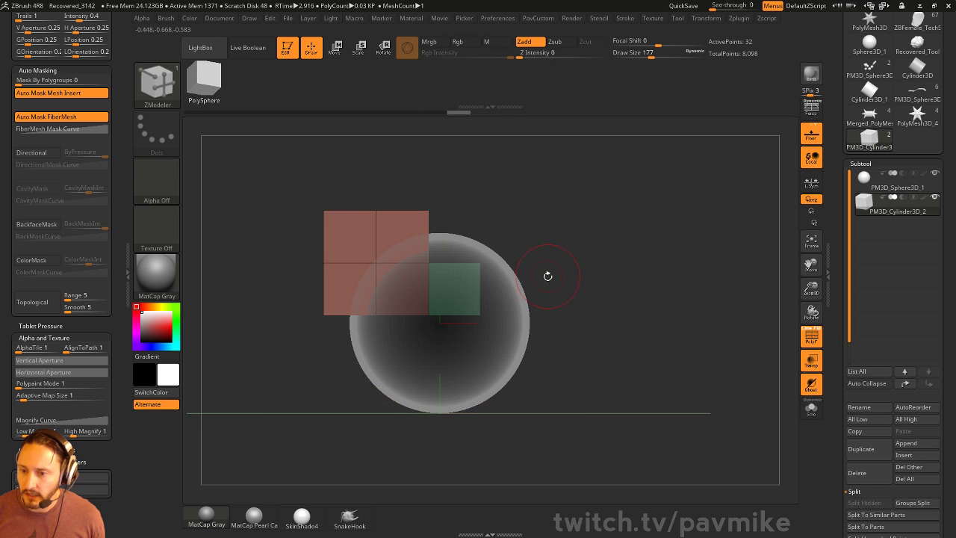
- Set the MaskPen to the Dots stroke with no alpha, and mask the cube except the block's outer end
{"action": "mouse_move", "coordinate": [544, 227]}
{"action": "left_mouse_down", "text": "ctrl+alt"}
{"action": "mouse_move", "coordinate": [494, 321]}
{"action": "mouse_move", "coordinate": [459, 355]}
{"action": "left_mouse_up", "text": "ctrl+alt"}
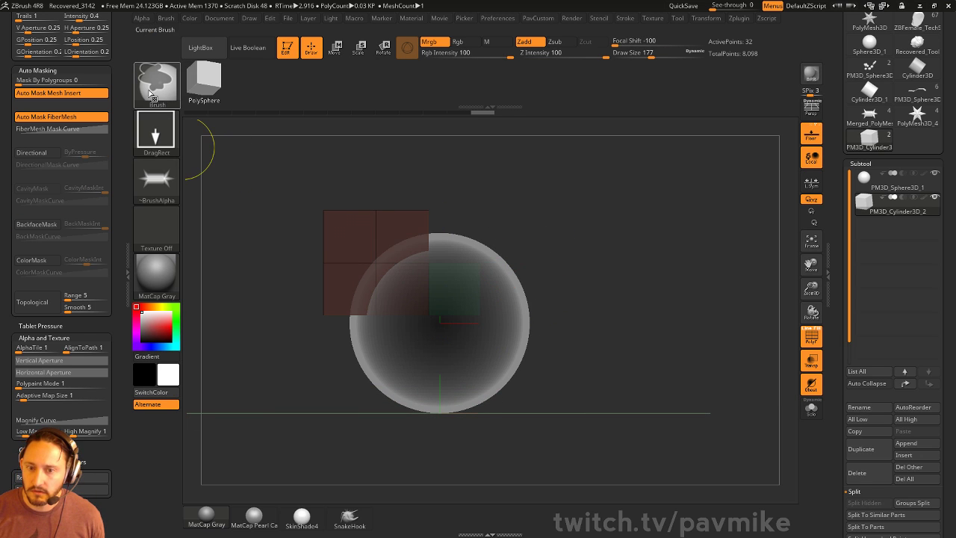
{"action": "left_click", "coordinate": [160, 181], "text": "ctrl"}
{"action": "left_click", "coordinate": [209, 185], "text": "ctrl"}
{"action": "left_click", "coordinate": [160, 139], "text": "ctrl"}
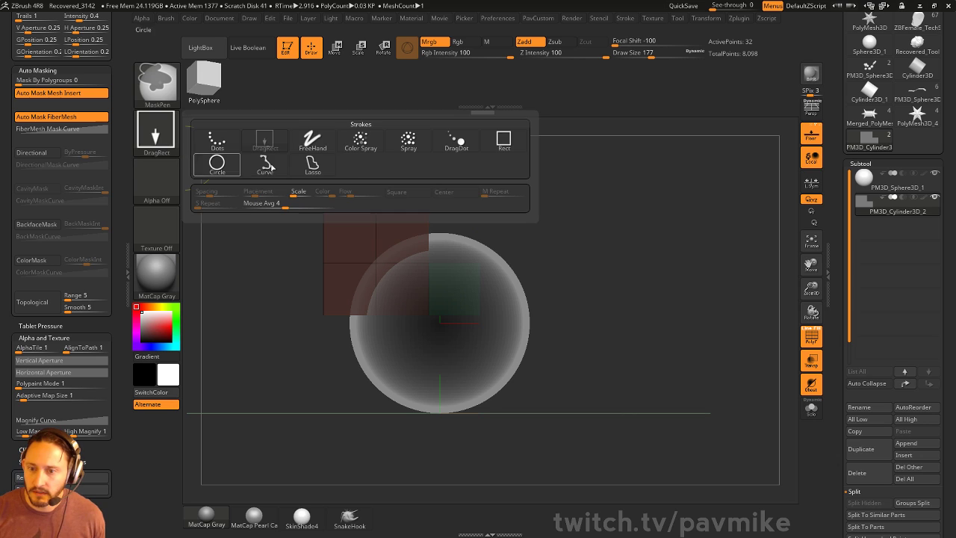
{"action": "left_click", "coordinate": [216, 144], "text": "ctrl"}
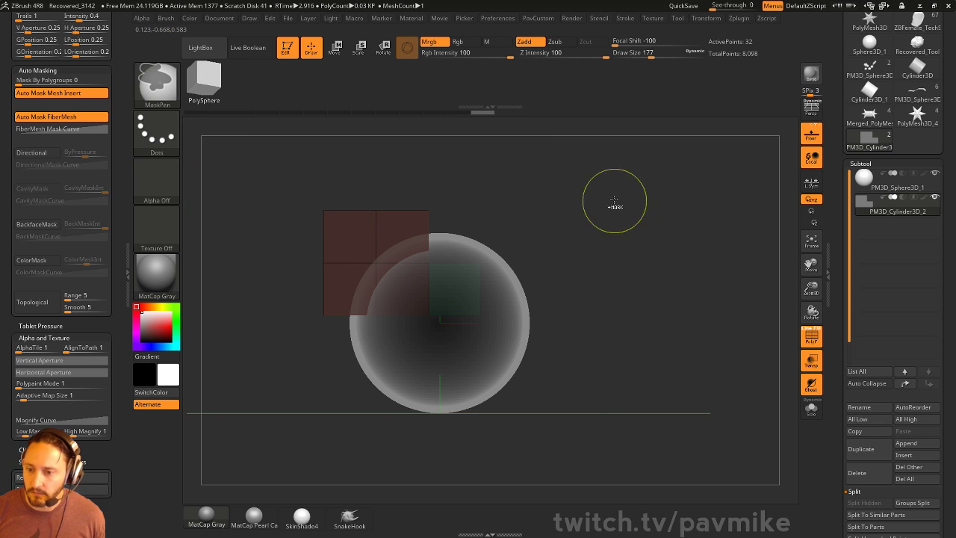
{"action": "left_click_drag", "start_coordinate": [614, 201], "coordinate": [617, 264], "text": "ctrl"}
{"action": "mouse_move", "coordinate": [605, 213]}
{"action": "left_mouse_down", "text": "ctrl"}
{"action": "mouse_move", "coordinate": [566, 324]}
{"action": "mouse_move", "coordinate": [469, 415]}
{"action": "mouse_move", "coordinate": [531, 227]}
{"action": "left_mouse_up", "text": "ctrl"}
- Lower the block's unmasked end to form a downward slope, and extrude its end face outward with QMesh
{"action": "key", "text": "w"}
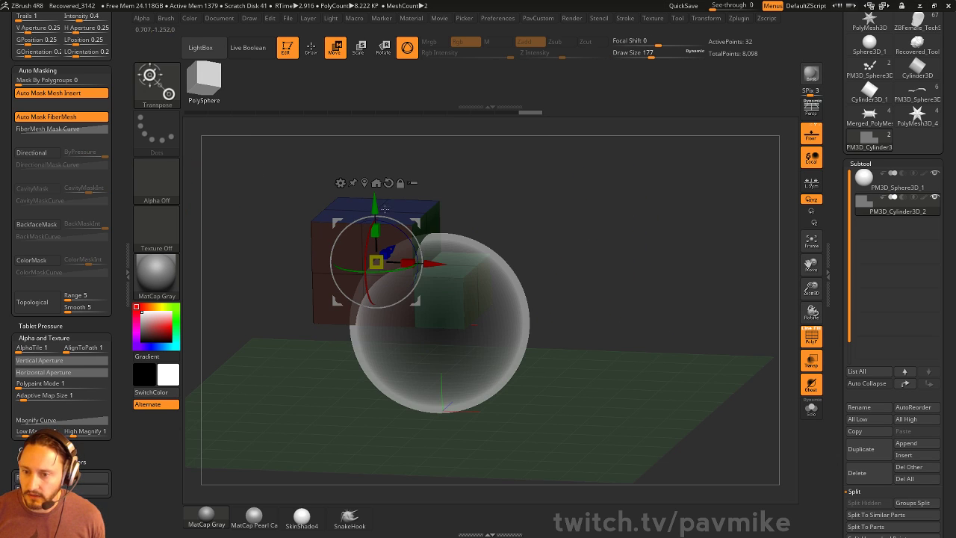
{"action": "left_click_drag", "start_coordinate": [384, 209], "coordinate": [384, 253]}
{"action": "key", "text": "q"}
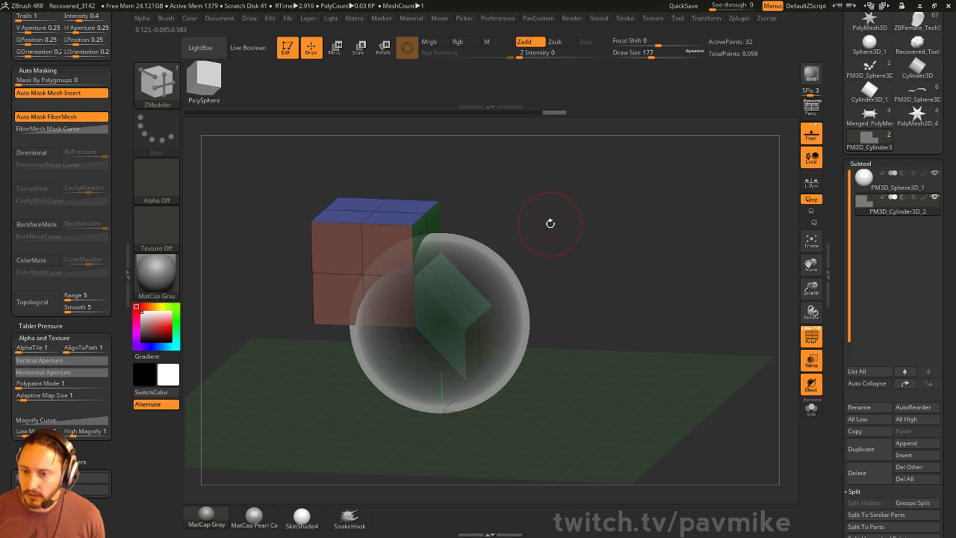
{"action": "left_click_drag", "start_coordinate": [549, 222], "coordinate": [508, 176]}
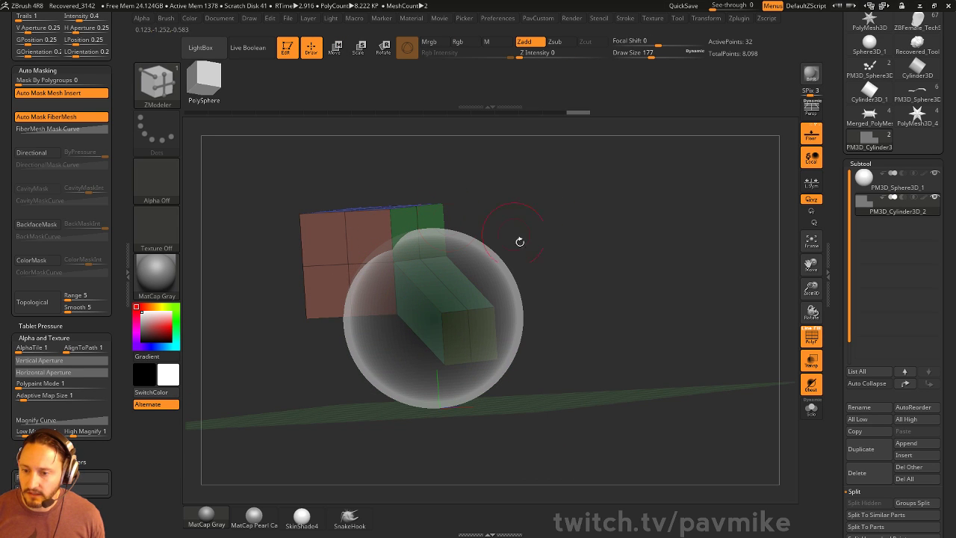
{"action": "left_click_drag", "start_coordinate": [479, 336], "coordinate": [560, 330]}
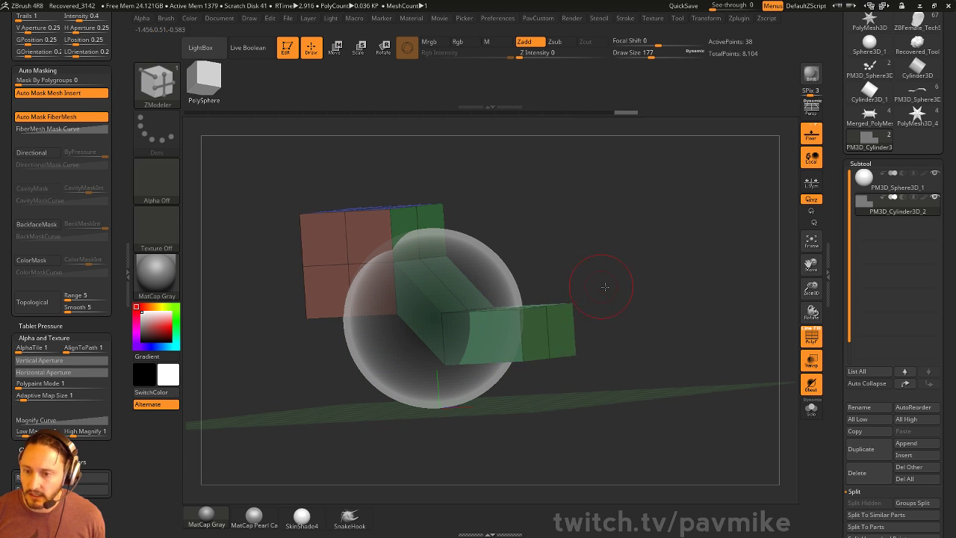
- Isolate the stepped strip of vertical, sloped and flat faces, and delete all other faces of the block
{"action": "left_click_drag", "start_coordinate": [604, 284], "coordinate": [575, 290], "text": "shift"}
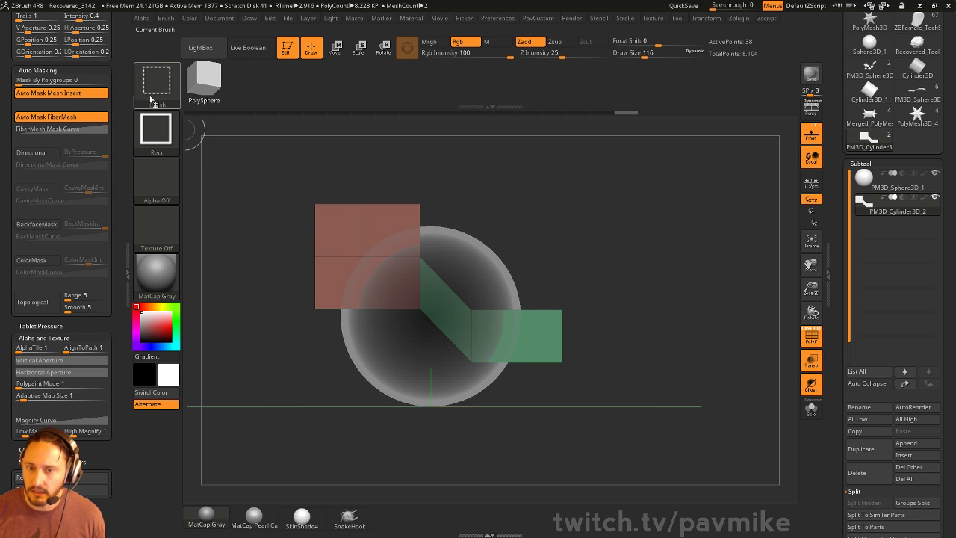
{"action": "left_click", "coordinate": [157, 83], "text": "ctrl+shift"}
{"action": "left_click", "coordinate": [387, 138]}
{"action": "mouse_move", "coordinate": [262, 307]}
{"action": "left_mouse_down", "text": "ctrl+alt+shift"}
{"action": "mouse_move", "coordinate": [328, 150]}
{"action": "mouse_move", "coordinate": [403, 299]}
{"action": "mouse_move", "coordinate": [642, 358]}
{"action": "mouse_move", "coordinate": [662, 252]}
{"action": "left_mouse_up", "text": "ctrl+alt+shift"}
{"action": "key", "text": "space"}
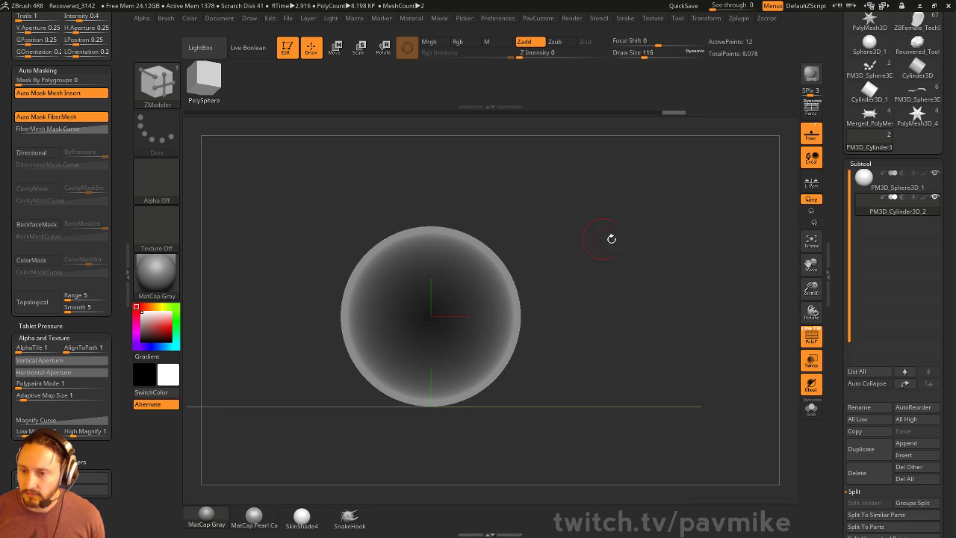
{"action": "left_click", "coordinate": [612, 237], "text": "ctrl+shift"}
{"action": "key", "text": "space"}
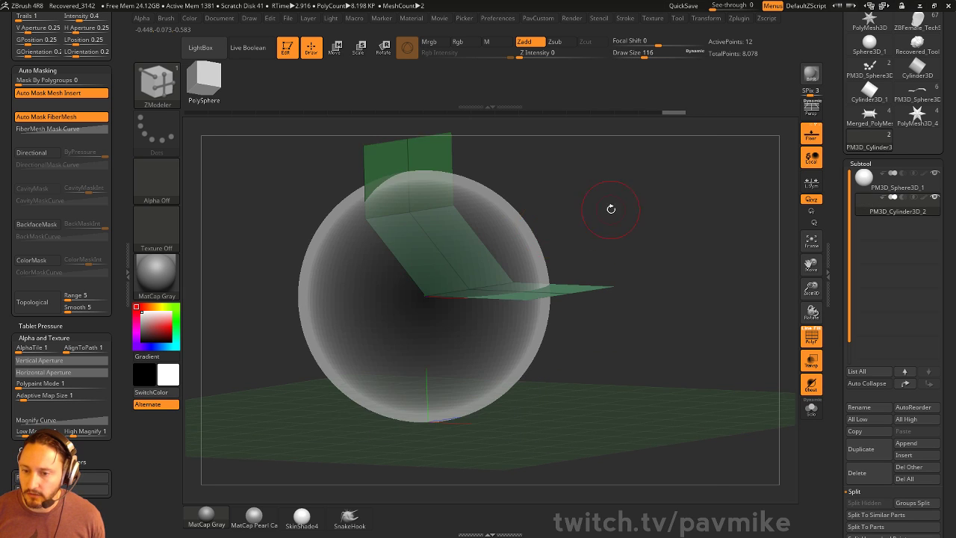
- Set the ZModeler edge action to Bevel and bevel the strip's upper and lower bend edges
{"action": "left_click_drag", "start_coordinate": [613, 207], "coordinate": [550, 207]}
{"action": "key", "text": "space"}
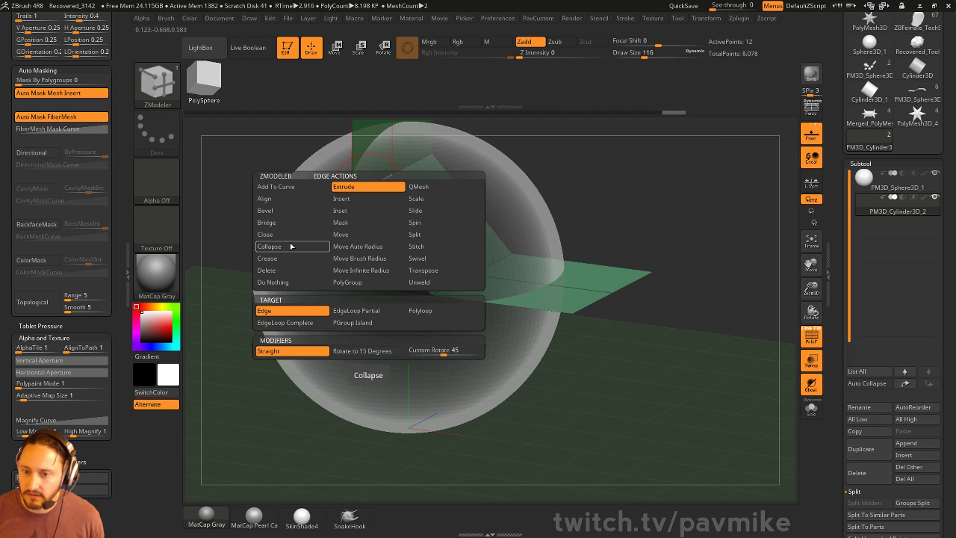
{"action": "left_click", "coordinate": [357, 200]}
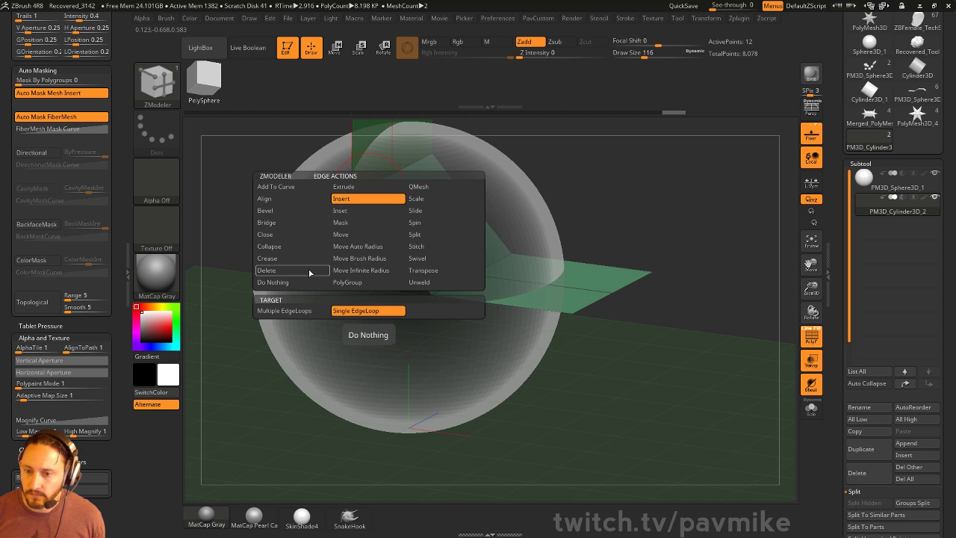
{"action": "left_click", "coordinate": [283, 214]}
{"action": "left_click", "coordinate": [380, 180]}
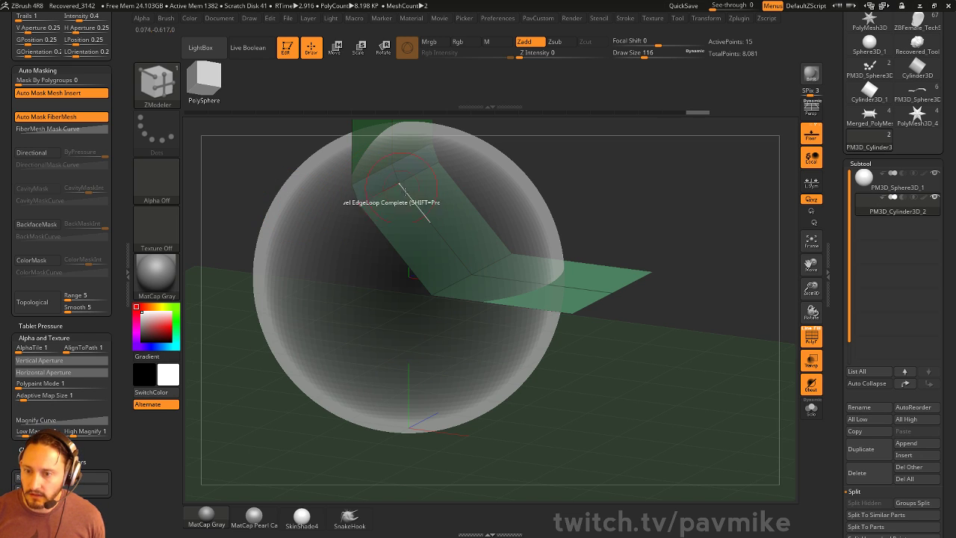
{"action": "left_click_drag", "start_coordinate": [453, 284], "coordinate": [460, 277]}
- Set the edge action to Insert with Multiple EdgeLoops and round both bevelled bends of the strip
{"action": "key", "text": "space"}
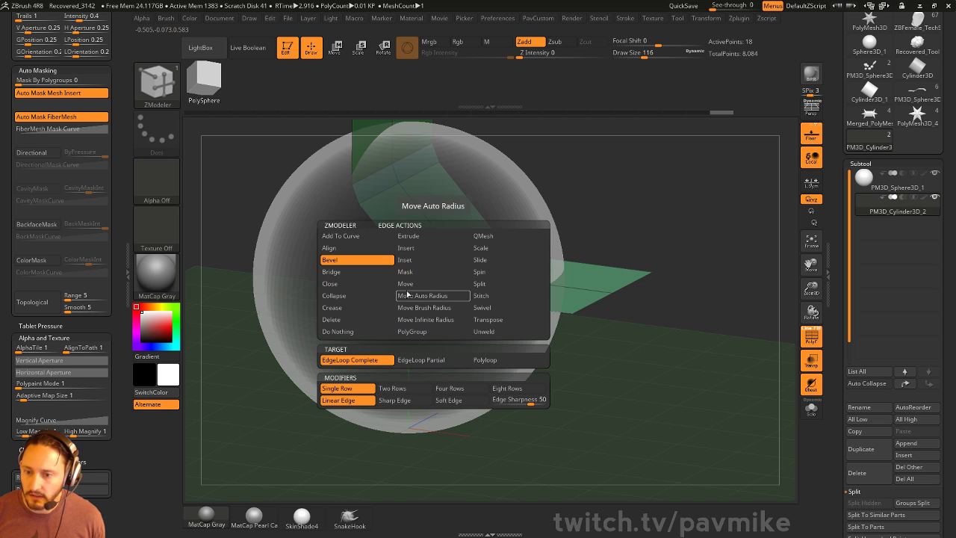
{"action": "left_click", "coordinate": [414, 250]}
{"action": "left_click", "coordinate": [374, 360]}
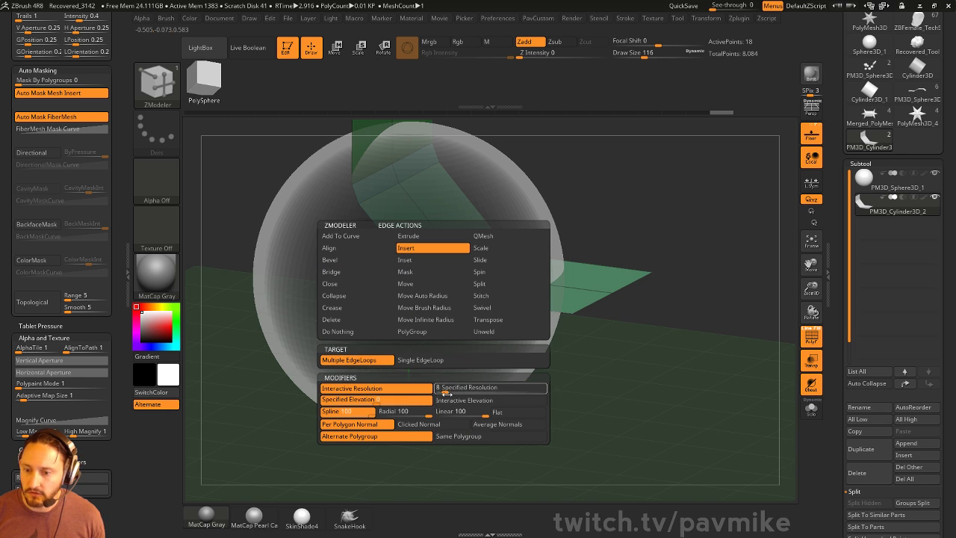
{"action": "right_click_drag", "start_coordinate": [587, 277], "coordinate": [467, 275], "text": "ctrl"}
{"action": "left_click_drag", "start_coordinate": [405, 306], "coordinate": [347, 371]}
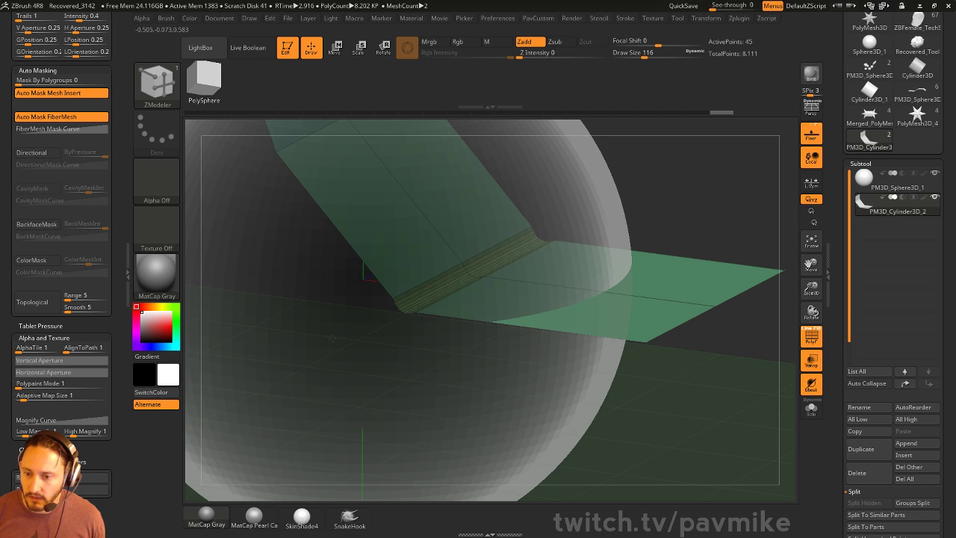
{"action": "left_click_drag", "start_coordinate": [337, 324], "coordinate": [338, 319]}
{"action": "left_click_drag", "start_coordinate": [574, 198], "coordinate": [689, 247]}
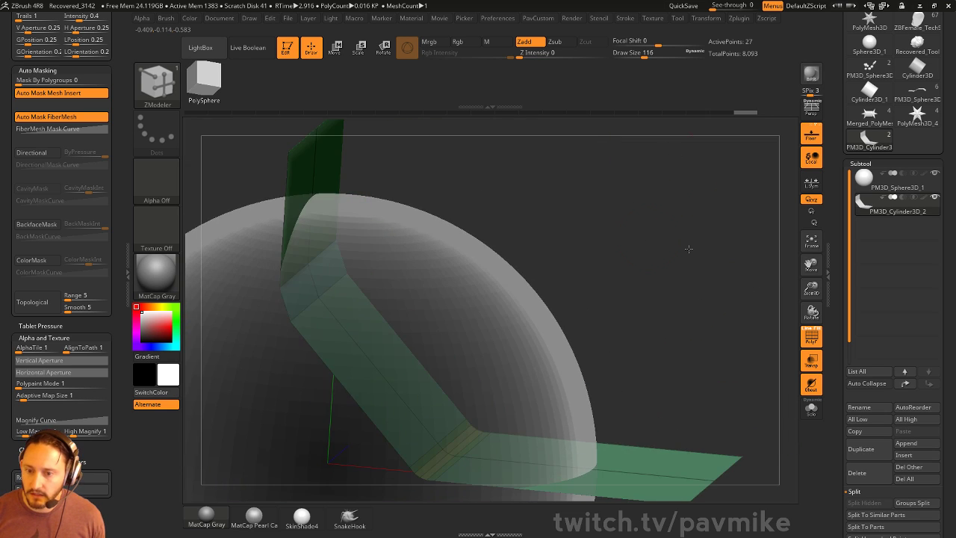
{"action": "left_click", "coordinate": [284, 297]}
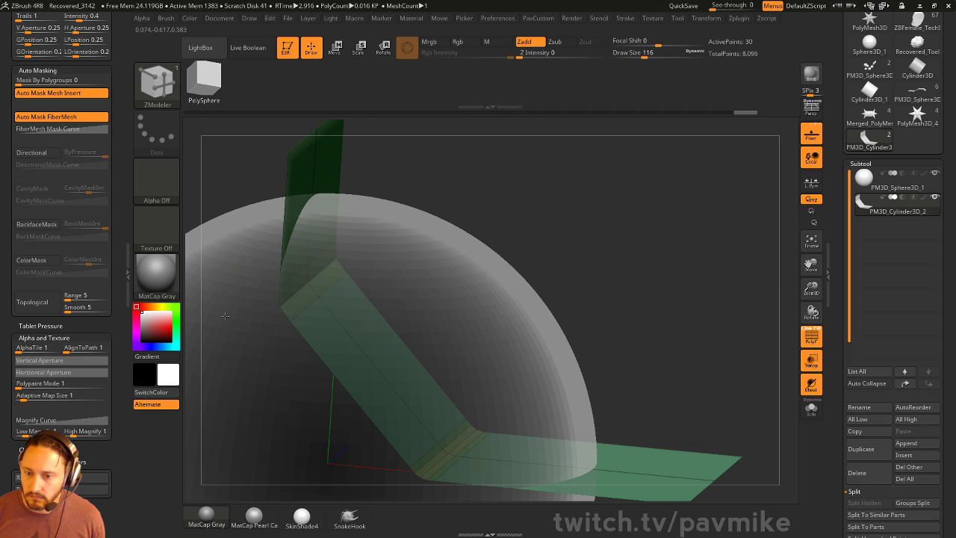
{"action": "left_click_drag", "start_coordinate": [227, 323], "coordinate": [222, 327]}
- Set the QMesh polygon target to All Polygons and extrude the whole strip to a thin thickness
{"action": "left_click_drag", "start_coordinate": [568, 272], "coordinate": [568, 219], "text": "alt"}
{"action": "key", "text": "space"}
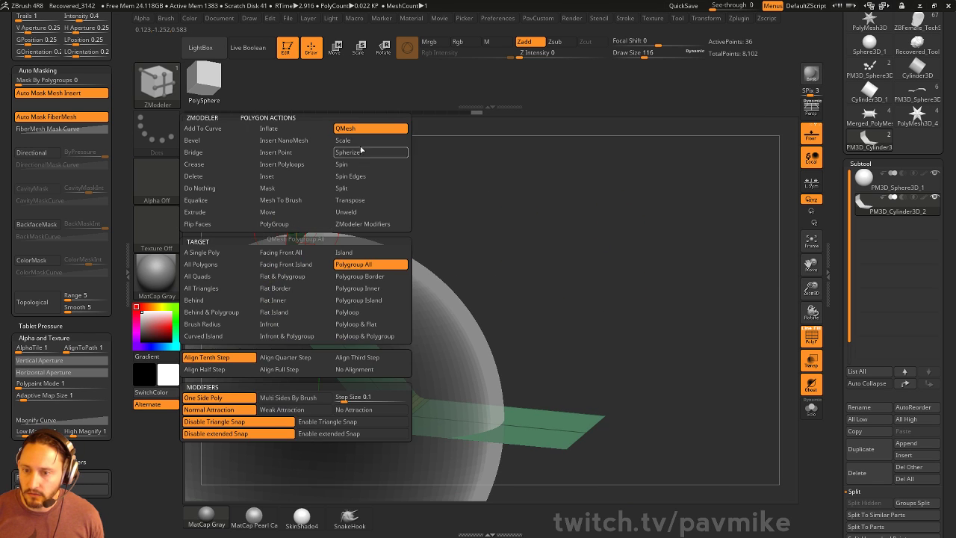
{"action": "left_click", "coordinate": [212, 263]}
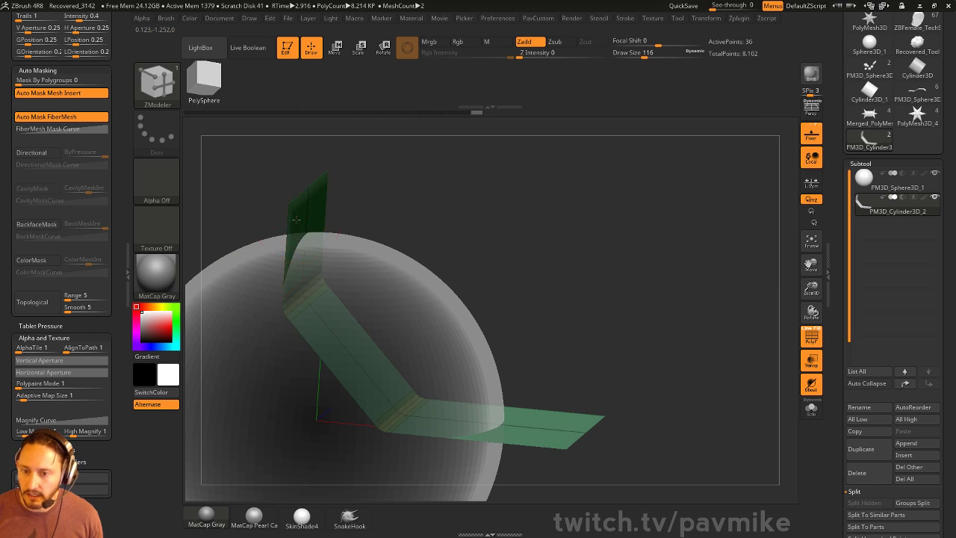
{"action": "left_click_drag", "start_coordinate": [299, 218], "coordinate": [288, 219]}
{"action": "left_click_drag", "start_coordinate": [448, 209], "coordinate": [625, 283]}
{"action": "key", "text": "2"}
{"action": "left_click", "coordinate": [527, 516]}
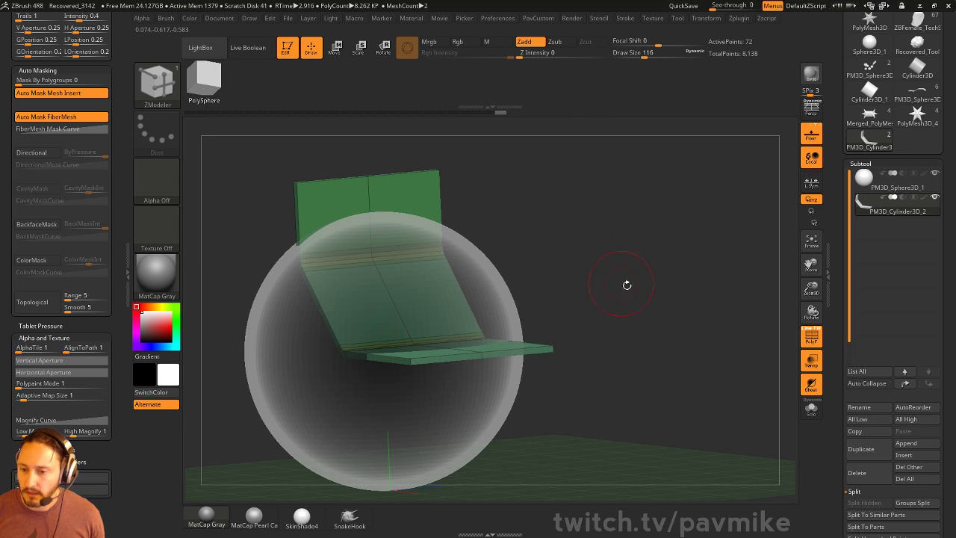
- Open the strip's Display Properties to check the Double and Flip options
{"action": "left_click_drag", "start_coordinate": [840, 382], "coordinate": [842, 224]}
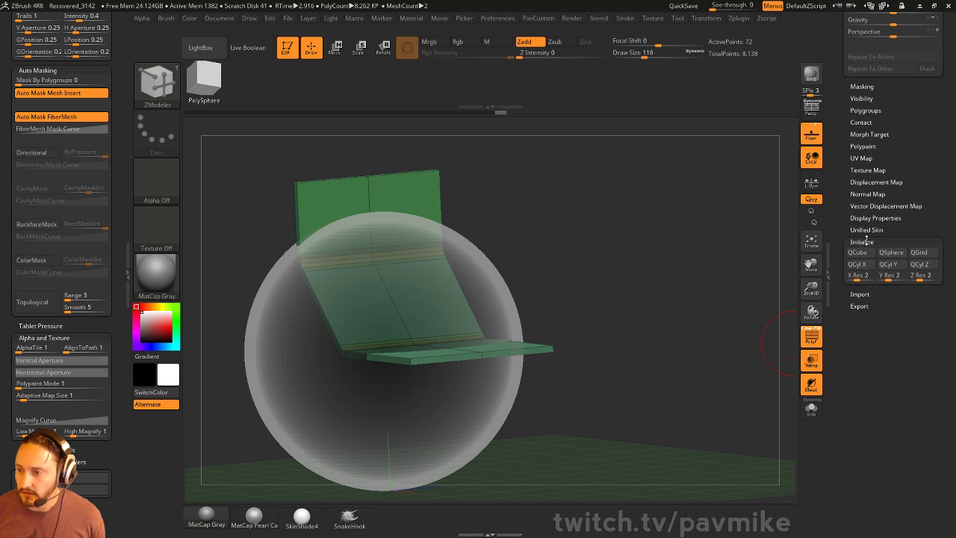
{"action": "left_click", "coordinate": [866, 217], "text": "shift"}
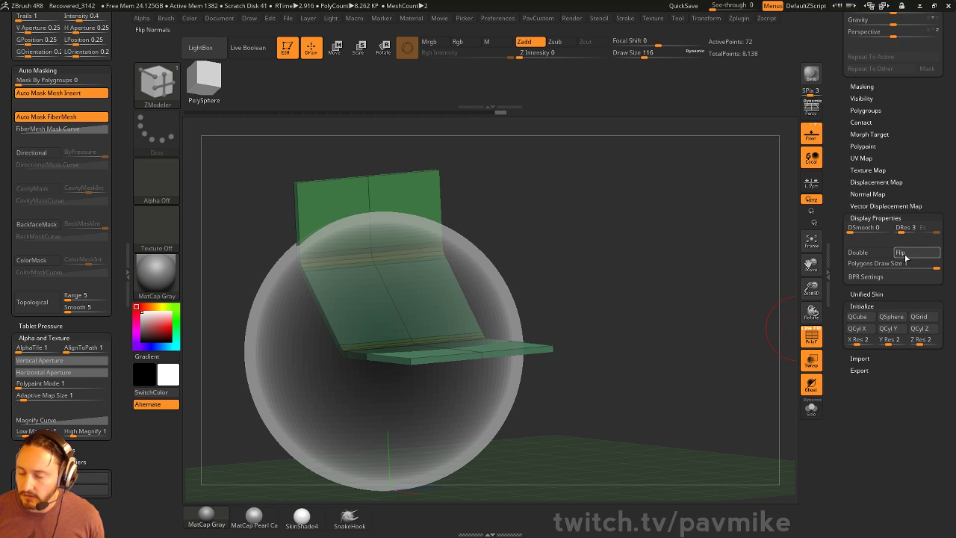
{"action": "left_click_drag", "start_coordinate": [838, 276], "coordinate": [834, 448]}
- Widen the strip along the Z axis until it extends past both sides of the sphere
{"action": "mouse_move", "coordinate": [594, 228]}
{"action": "left_mouse_down"}
{"action": "mouse_move", "coordinate": [634, 228]}
{"action": "mouse_move", "coordinate": [607, 228]}
{"action": "left_mouse_up"}
{"action": "key", "text": "w"}
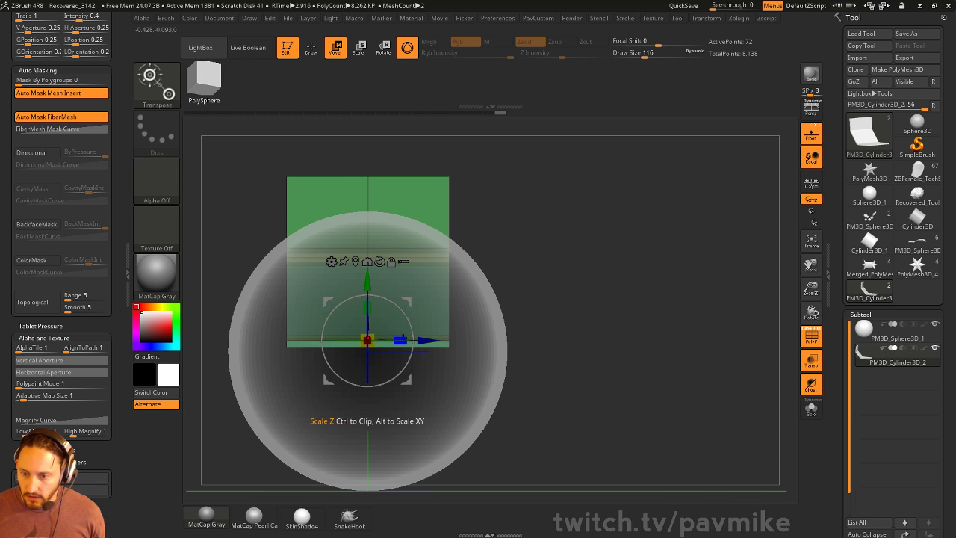
{"action": "left_click_drag", "start_coordinate": [400, 341], "coordinate": [531, 327]}
{"action": "key", "text": "q"}
- Set the strip subtool to subtraction, turn on Live Boolean, and turn off transparency and the polyframe display
{"action": "mouse_move", "coordinate": [644, 272]}
{"action": "left_mouse_down"}
{"action": "mouse_move", "coordinate": [689, 269]}
{"action": "mouse_move", "coordinate": [650, 226]}
{"action": "mouse_move", "coordinate": [624, 266]}
{"action": "left_mouse_up"}
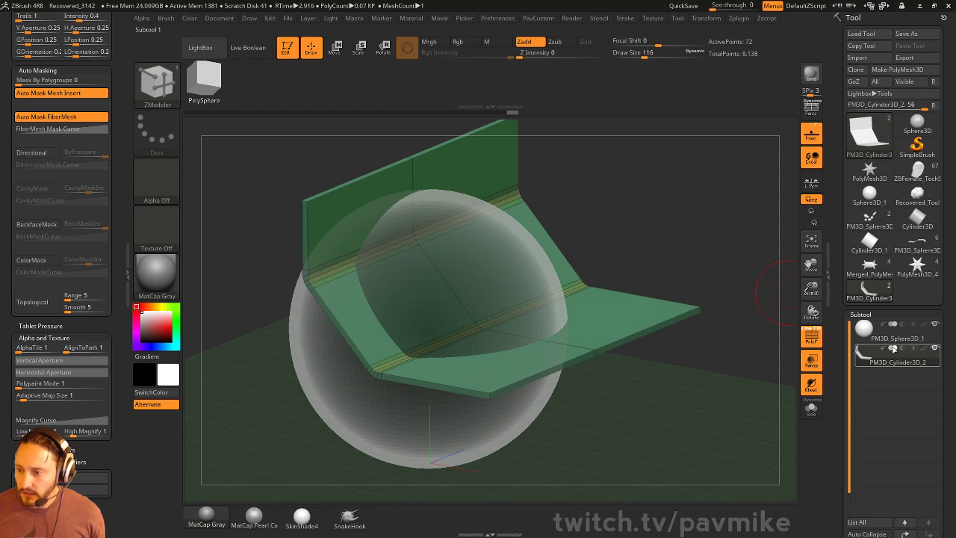
{"action": "left_click", "coordinate": [902, 348]}
{"action": "left_click_drag", "start_coordinate": [643, 222], "coordinate": [661, 240]}
{"action": "left_click", "coordinate": [812, 360]}
{"action": "key", "text": "ctrl+shift+b"}
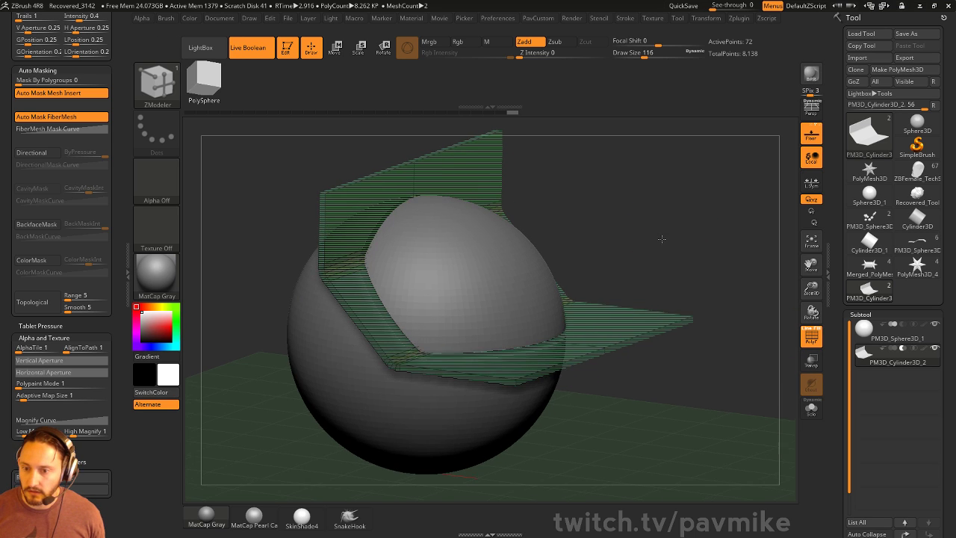
{"action": "left_click", "coordinate": [810, 339]}
- Switch to the Standard brush and reposition the subtractive strip to adjust the groove cut into the sphere
{"action": "key", "text": "b"}
{"action": "key", "text": "s"}
{"action": "key", "text": "t"}
{"action": "key", "text": "s"}
{"action": "mouse_move", "coordinate": [665, 273]}
{"action": "left_mouse_down", "text": "shift"}
{"action": "mouse_move", "coordinate": [707, 271]}
{"action": "mouse_move", "coordinate": [700, 238]}
{"action": "left_mouse_up", "text": "shift"}
{"action": "key", "text": "w"}
{"action": "mouse_move", "coordinate": [379, 264]}
{"action": "left_mouse_down"}
{"action": "mouse_move", "coordinate": [344, 322]}
{"action": "mouse_move", "coordinate": [353, 294]}
{"action": "left_mouse_up"}
{"action": "key", "text": "q"}
{"action": "mouse_move", "coordinate": [672, 241]}
{"action": "left_mouse_down"}
{"action": "mouse_move", "coordinate": [562, 242]}
{"action": "mouse_move", "coordinate": [599, 298]}
{"action": "mouse_move", "coordinate": [640, 247]}
{"action": "mouse_move", "coordinate": [687, 269]}
{"action": "mouse_move", "coordinate": [678, 207]}
{"action": "left_mouse_up"}
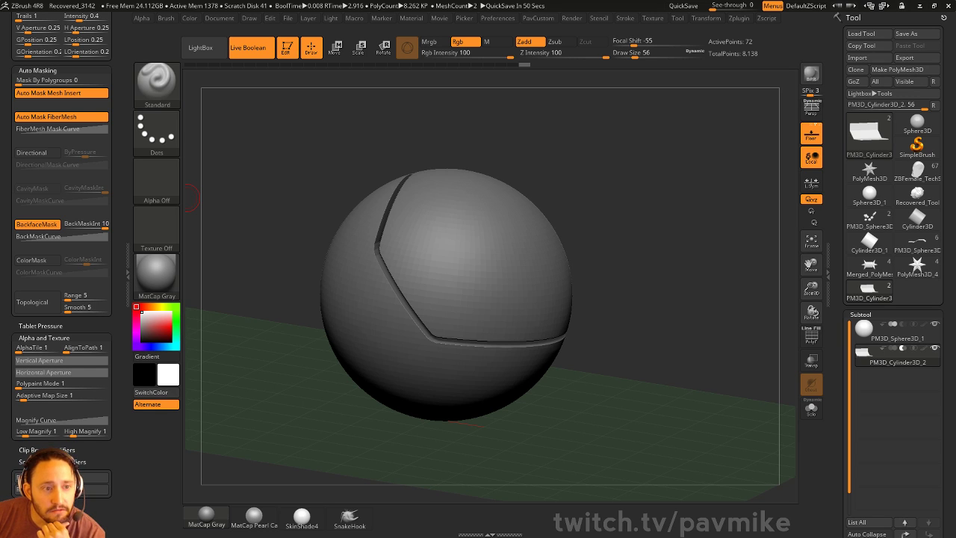
- Review the file formats offered for exporting the strip mesh
{"action": "left_click", "coordinate": [904, 58]}
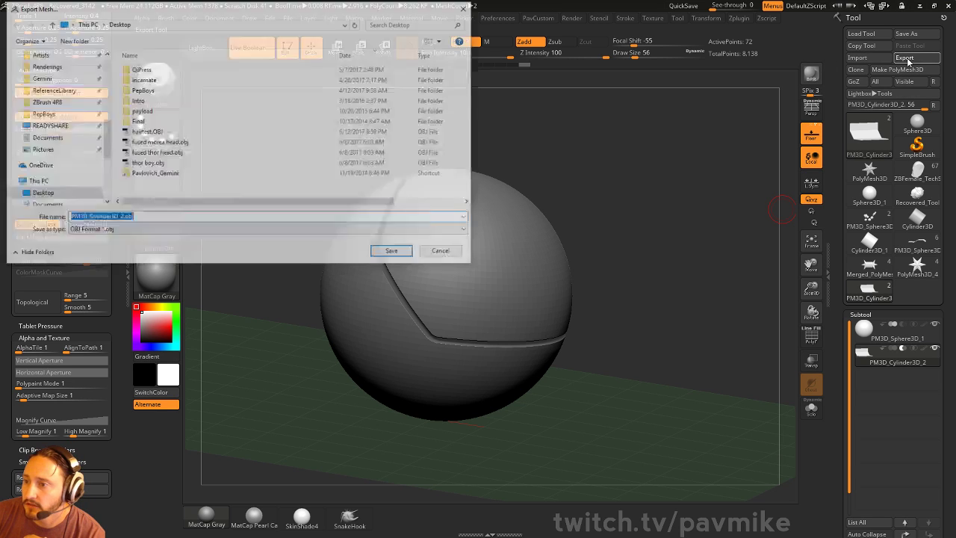
{"action": "left_click", "coordinate": [396, 231]}
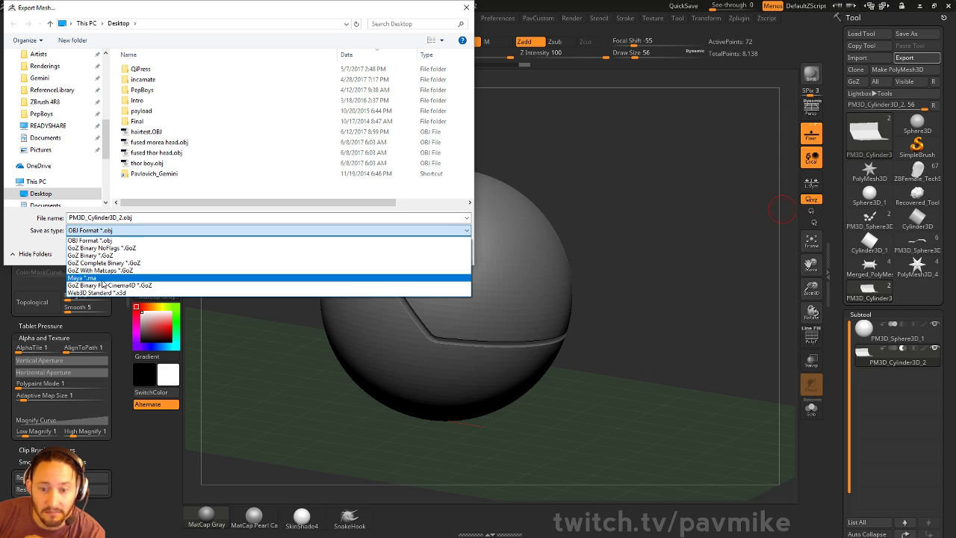
{"action": "left_click", "coordinate": [119, 278]}
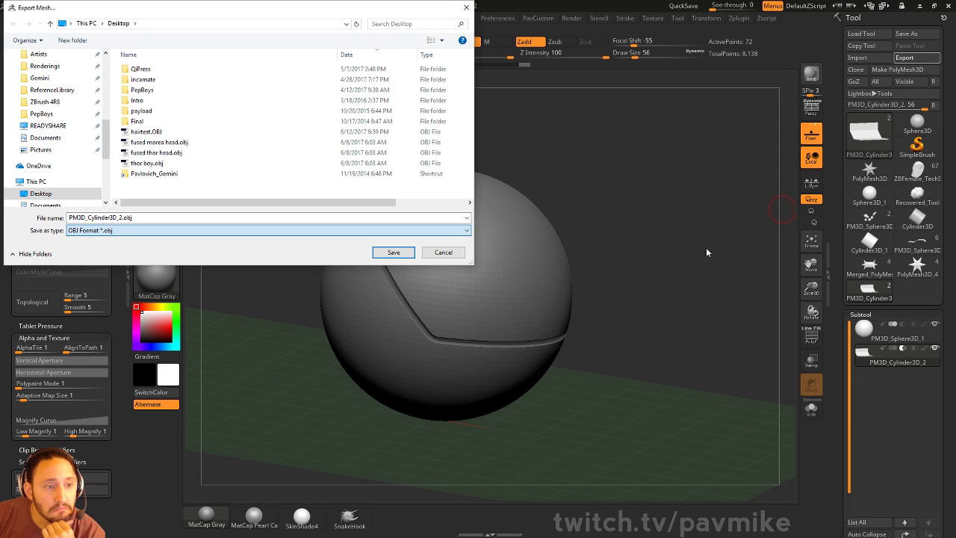
{"action": "left_click", "coordinate": [393, 249]}
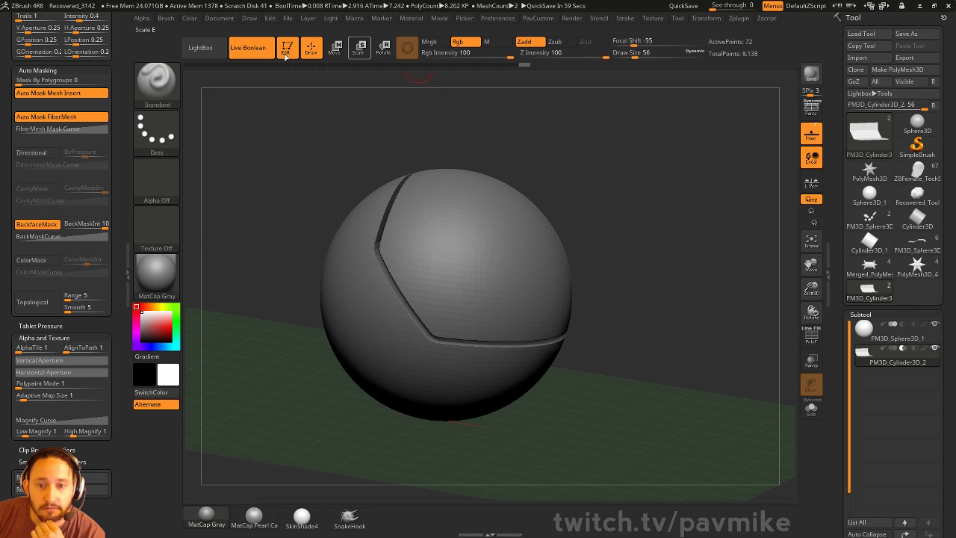
{"action": "left_click", "coordinate": [129, 197]}
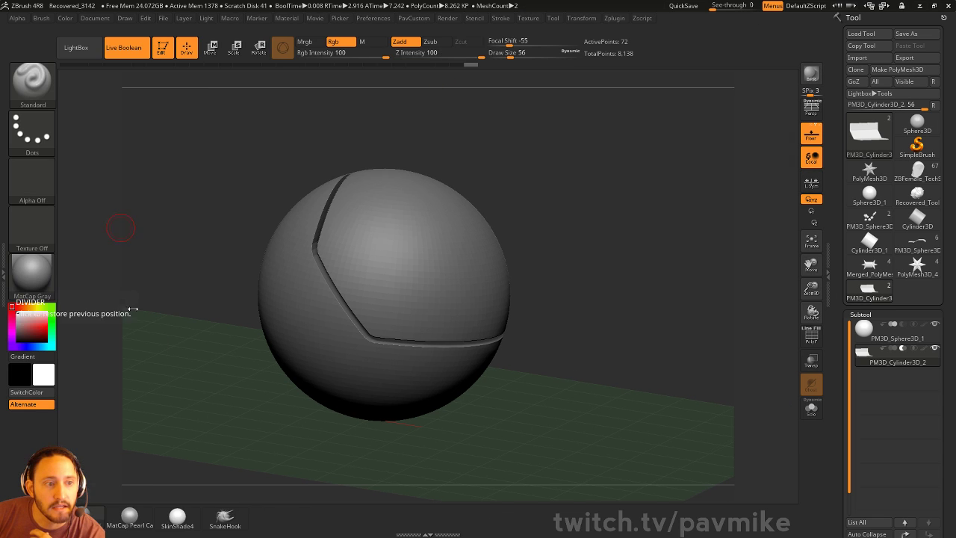
{"action": "left_click", "coordinate": [5, 200]}
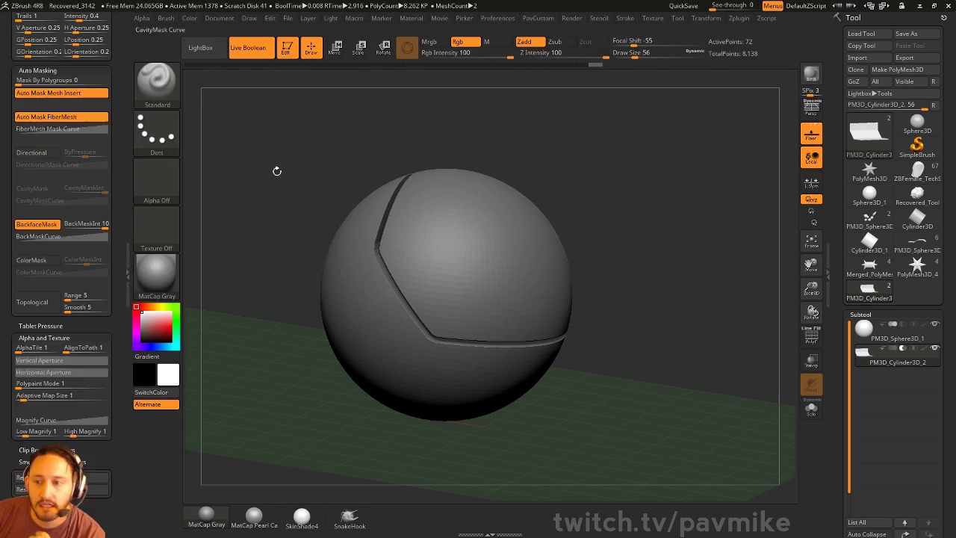
- Open the FBX ExportImport plugin to check its export options
{"action": "left_click", "coordinate": [736, 19]}
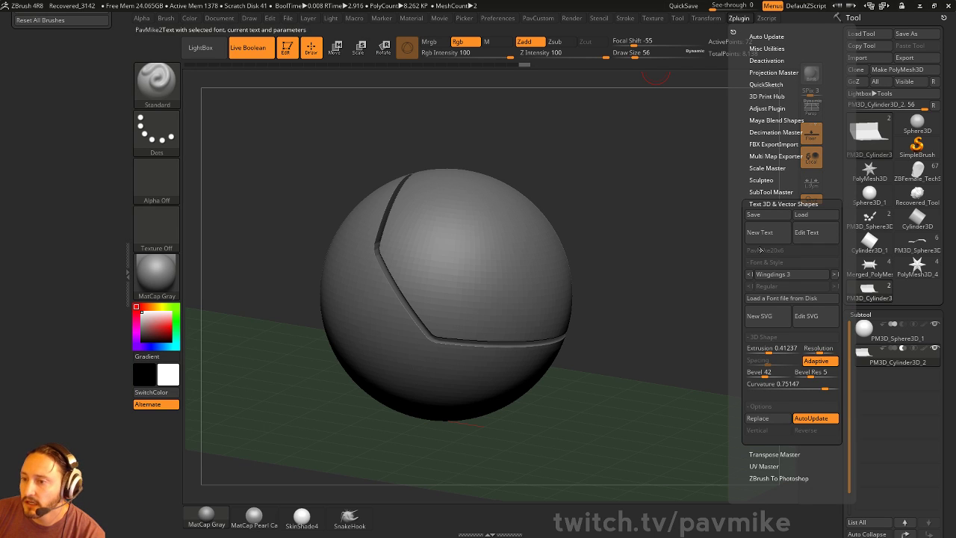
{"action": "left_click", "coordinate": [757, 200]}
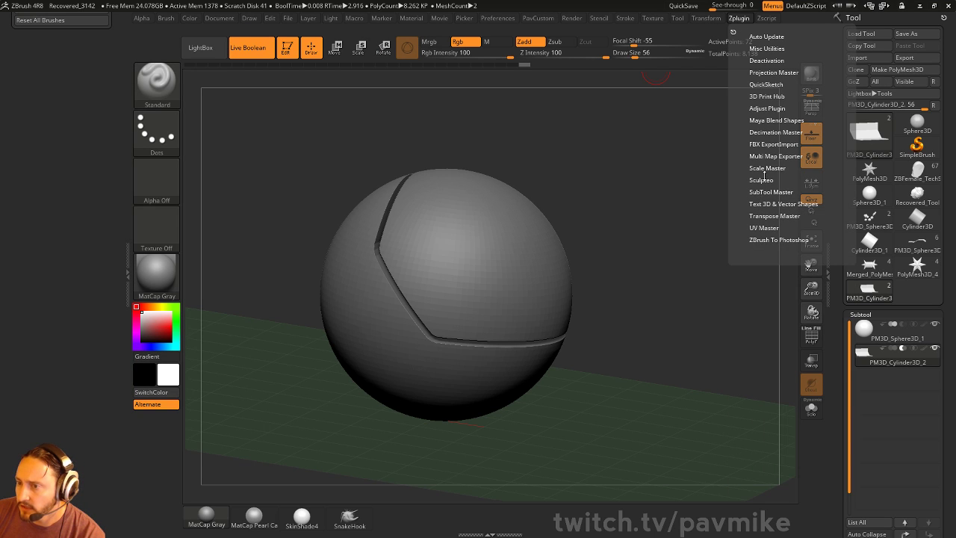
{"action": "left_click", "coordinate": [769, 144]}
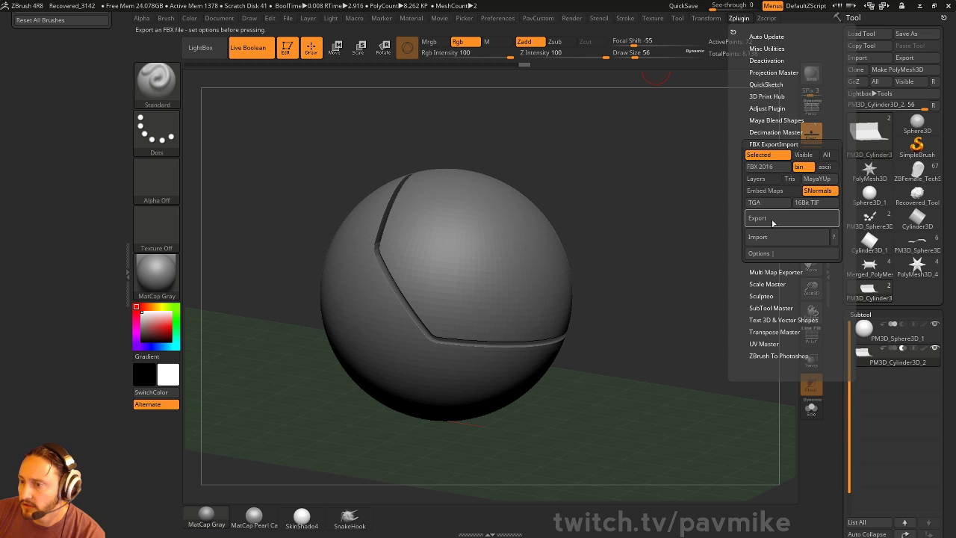
{"action": "left_click", "coordinate": [773, 223]}
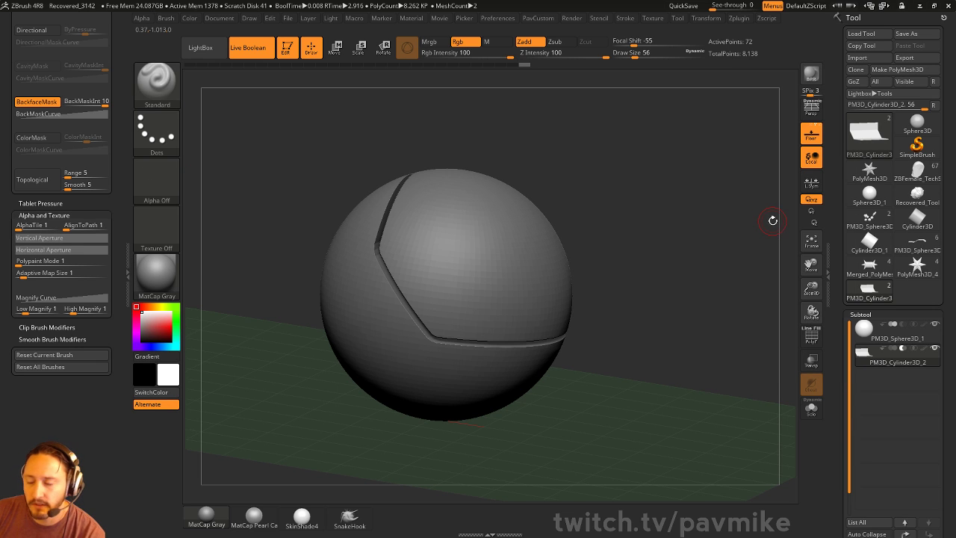
- Check the mesh export settings with the Maya *.ma format chosen, leaving the mesh unexported
{"action": "left_click", "coordinate": [904, 58]}
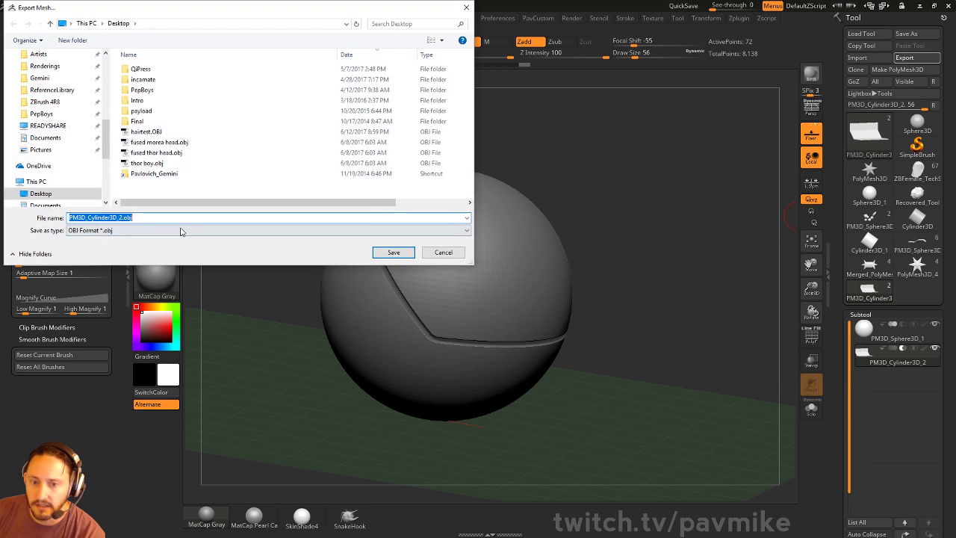
{"action": "left_click", "coordinate": [179, 230]}
{"action": "left_click", "coordinate": [157, 278]}
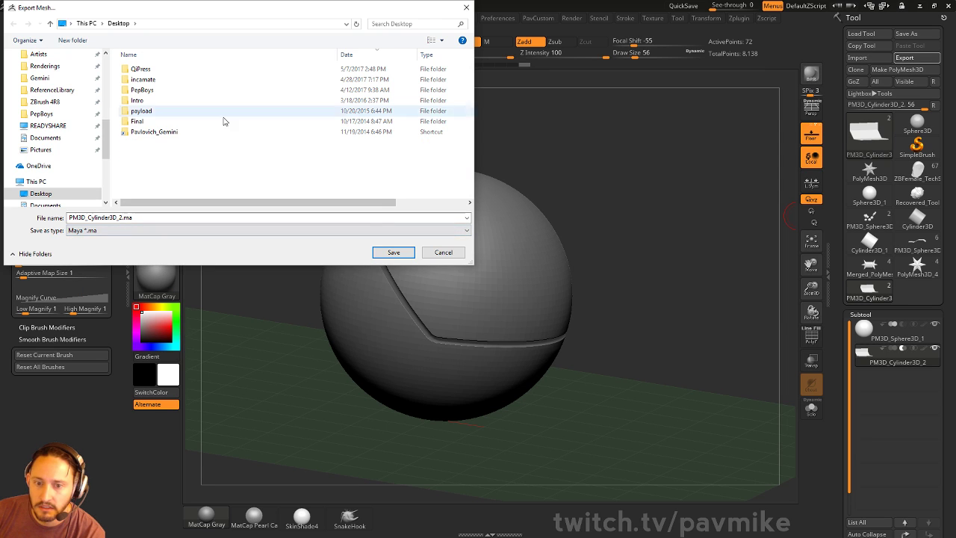
{"action": "left_click", "coordinate": [443, 251]}
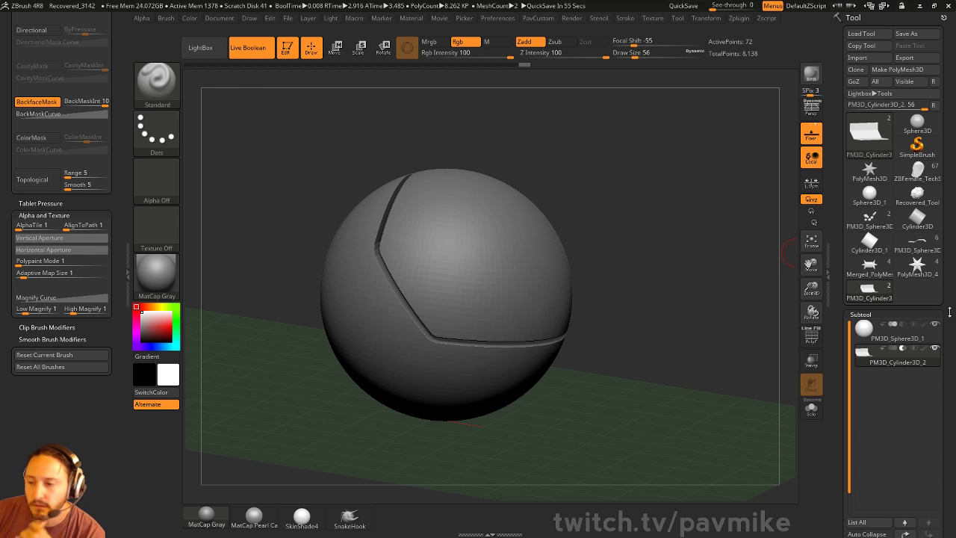
{"action": "left_click_drag", "start_coordinate": [835, 329], "coordinate": [838, 120]}
{"action": "scroll", "coordinate": [838, 120], "scroll_direction": "down", "scroll_amount": 3}
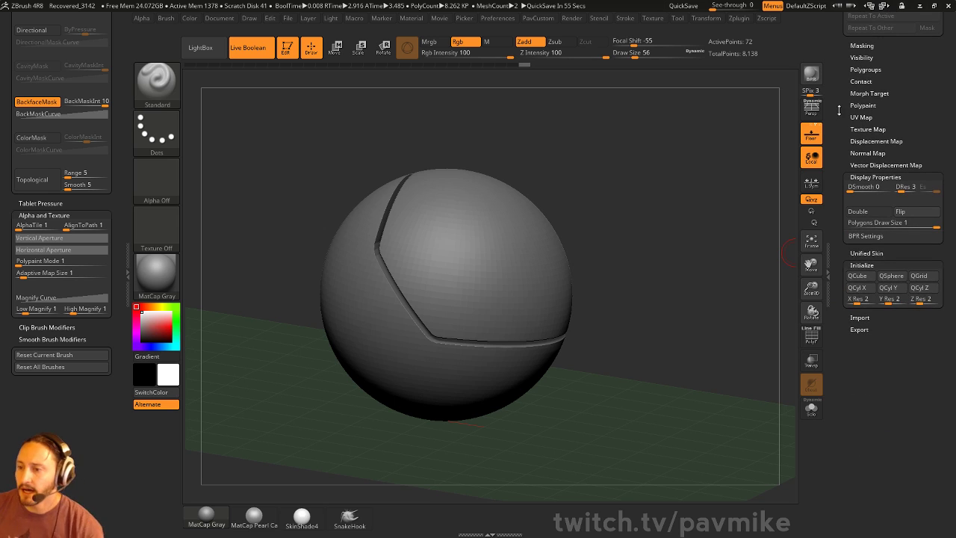
{"action": "scroll", "coordinate": [863, 106], "scroll_direction": "up", "scroll_amount": 15}
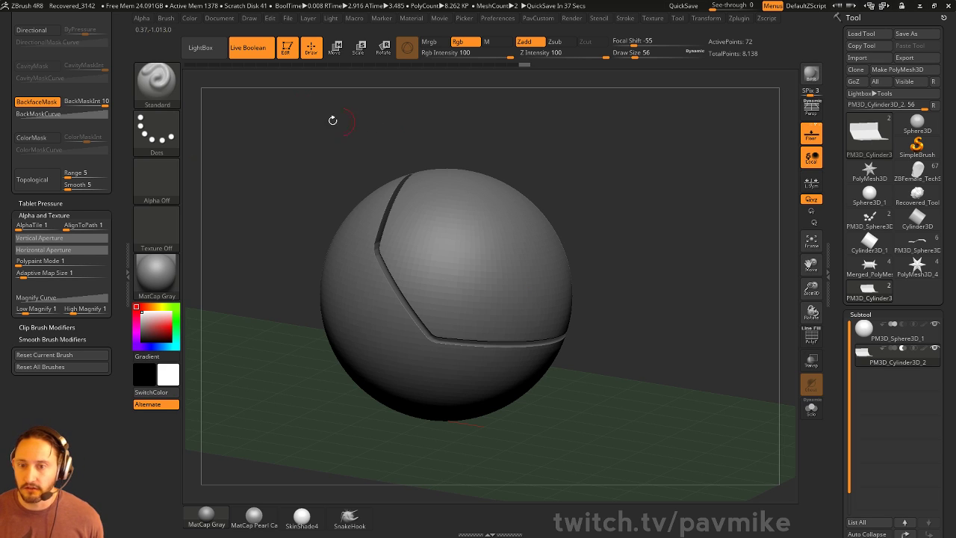
{"action": "left_click", "coordinate": [288, 49]}
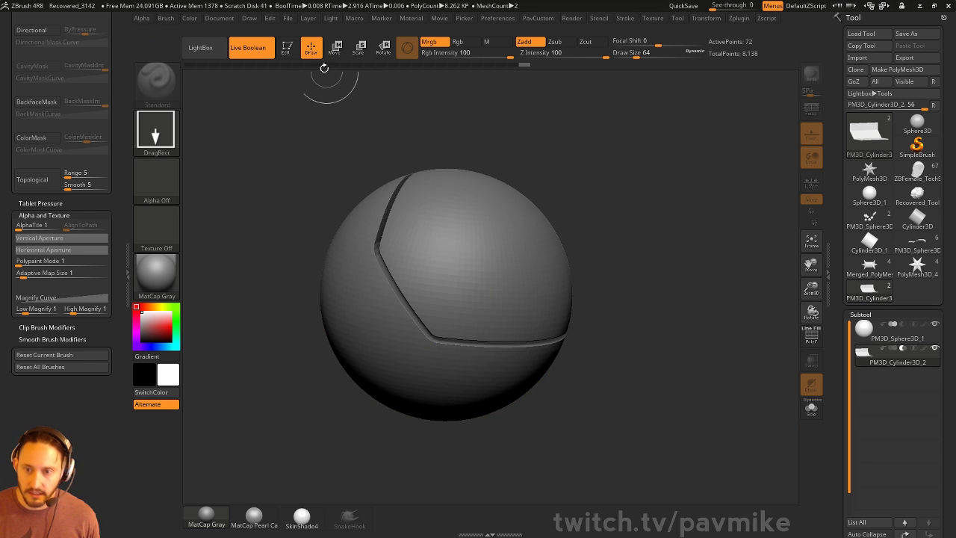
{"action": "left_click", "coordinate": [288, 47]}
- Select the sphere subtool and subdivide it twice
{"action": "left_click_drag", "start_coordinate": [697, 229], "coordinate": [605, 209]}
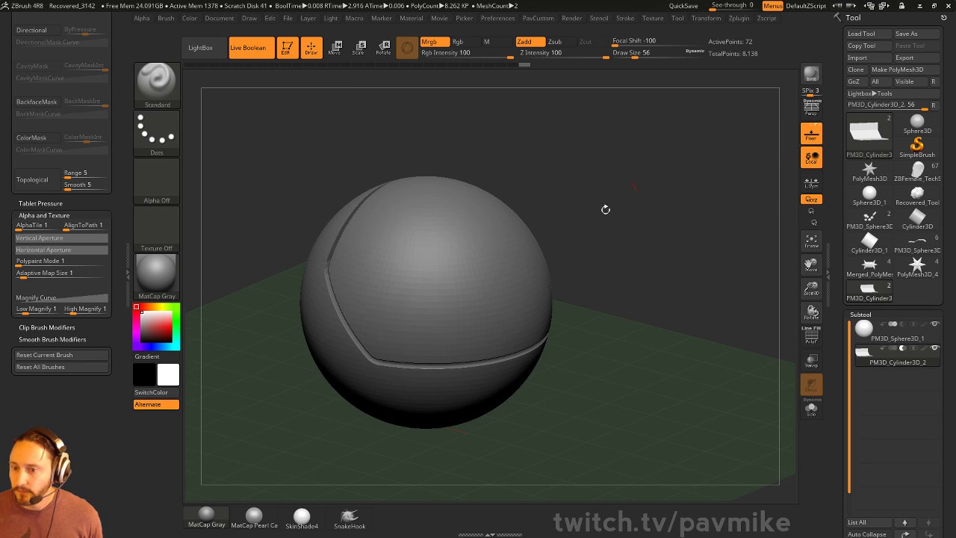
{"action": "left_click", "coordinate": [881, 332]}
{"action": "key", "text": "ctrl+d"}
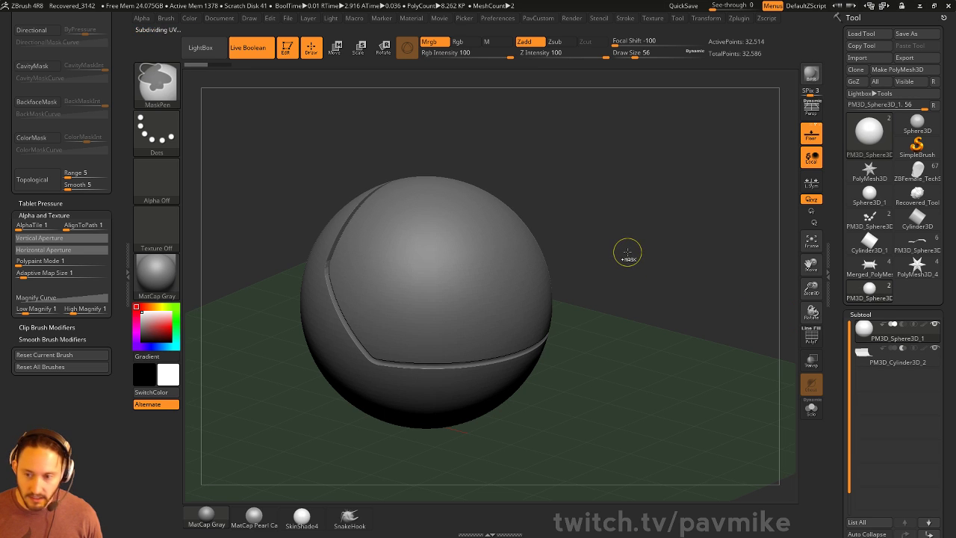
{"action": "left_click_drag", "start_coordinate": [627, 254], "coordinate": [612, 217]}
- Draw an ear across the groove on the sphere using the Chisel3D brush with the Ear01 shape and DragRect stroke
{"action": "key", "text": "b"}
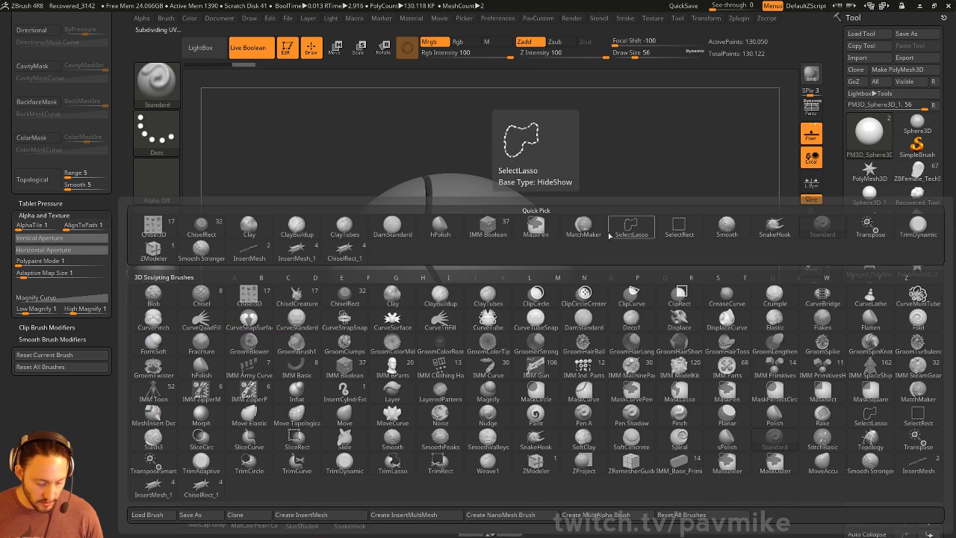
{"action": "left_click", "coordinate": [248, 295]}
{"action": "left_click", "coordinate": [469, 80]}
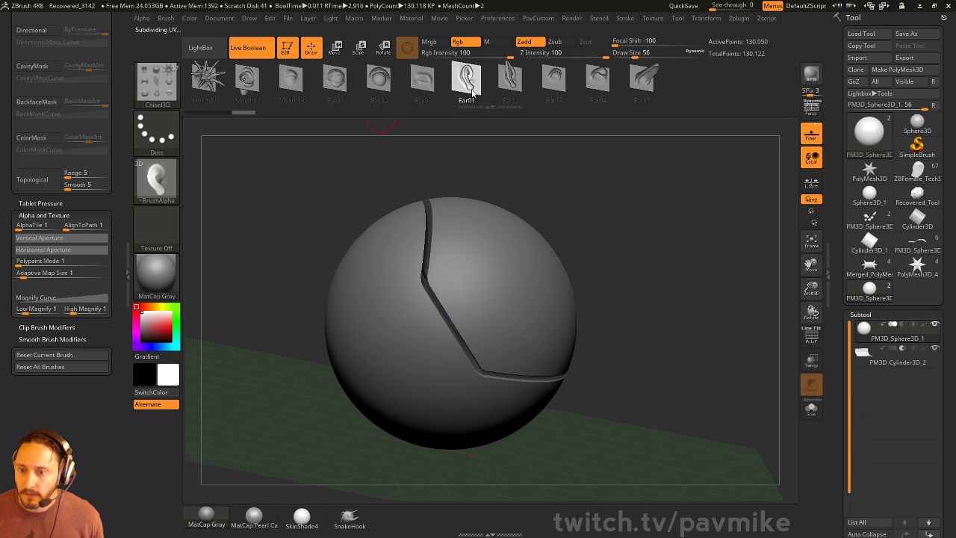
{"action": "left_click_drag", "start_coordinate": [648, 252], "coordinate": [646, 220], "text": "alt"}
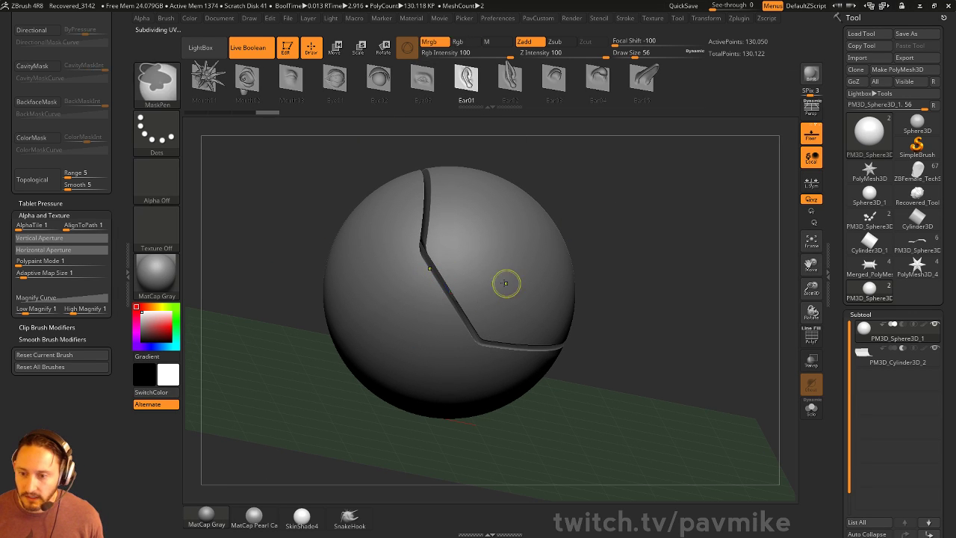
{"action": "left_click", "coordinate": [156, 131]}
{"action": "left_click", "coordinate": [270, 146]}
{"action": "mouse_move", "coordinate": [444, 271]}
{"action": "left_mouse_down"}
{"action": "mouse_move", "coordinate": [422, 273]}
{"action": "mouse_move", "coordinate": [354, 406]}
{"action": "left_mouse_up"}
{"action": "left_click_drag", "start_coordinate": [700, 246], "coordinate": [715, 291]}
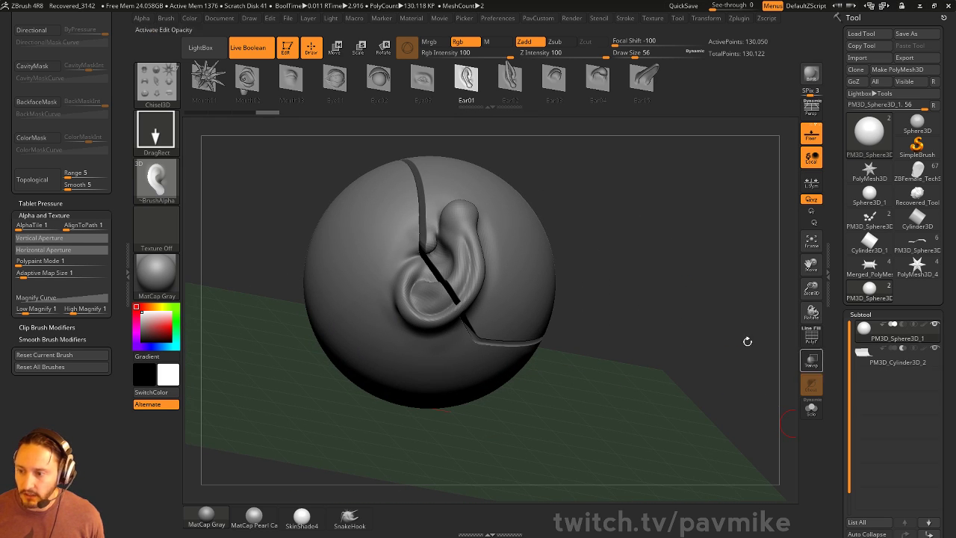
- Reposition the subtractive strip subtool with the gizmo to shift the groove it cuts through the sphere and ear
{"action": "key", "text": "w"}
{"action": "mouse_move", "coordinate": [479, 247]}
{"action": "left_mouse_down"}
{"action": "mouse_move", "coordinate": [473, 241]}
{"action": "mouse_move", "coordinate": [509, 255]}
{"action": "mouse_move", "coordinate": [481, 234]}
{"action": "left_mouse_up"}
{"action": "key", "text": "ctrl+z"}
{"action": "left_click", "coordinate": [874, 365]}
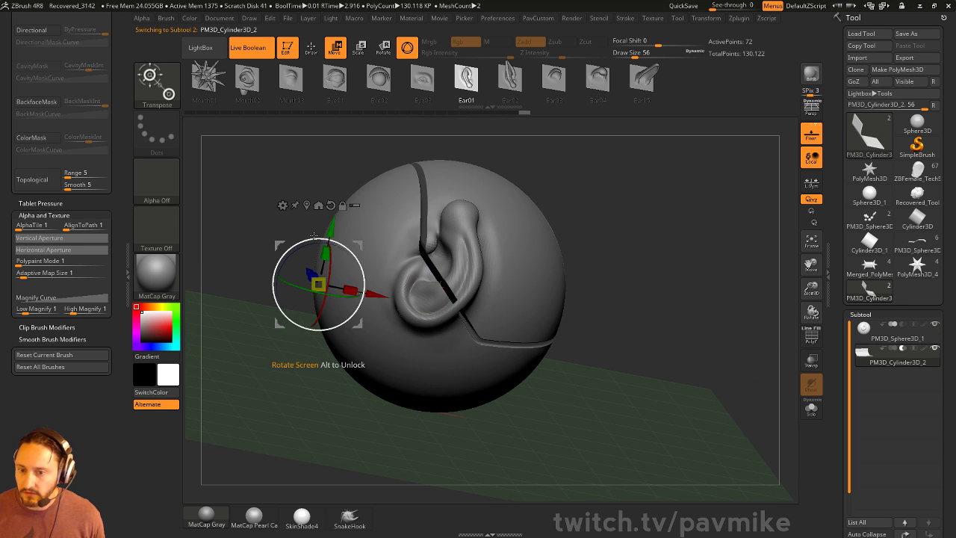
{"action": "left_click_drag", "start_coordinate": [334, 216], "coordinate": [310, 204]}
{"action": "mouse_move", "coordinate": [714, 279]}
{"action": "left_mouse_down"}
{"action": "mouse_move", "coordinate": [676, 263]}
{"action": "mouse_move", "coordinate": [721, 291]}
{"action": "mouse_move", "coordinate": [633, 296]}
{"action": "left_mouse_up"}
- Return to drawing on the sphere subtool, show its polyframe, and turn off Live Boolean
{"action": "left_click", "coordinate": [863, 328]}
{"action": "key", "text": "q"}
{"action": "key", "text": "shift+f"}
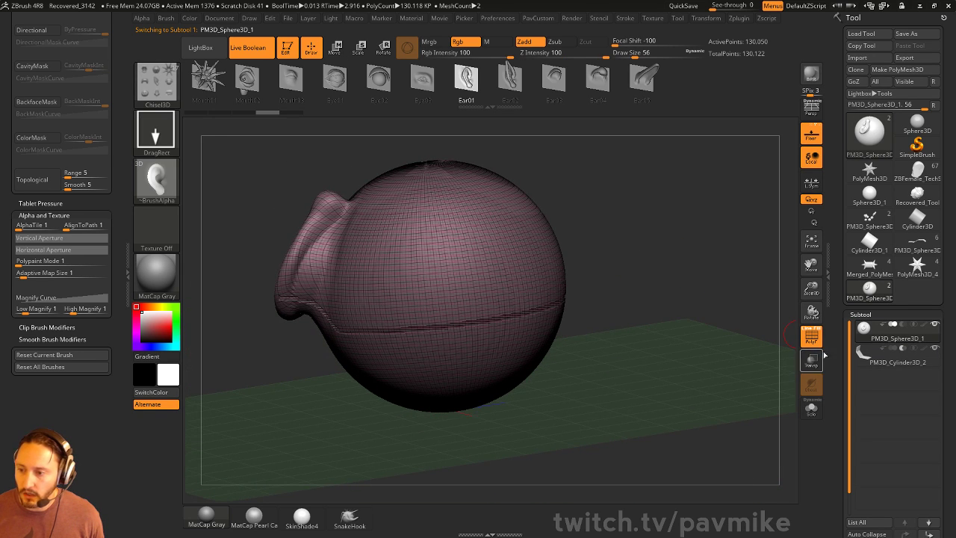
{"action": "left_click", "coordinate": [251, 48]}
{"action": "mouse_move", "coordinate": [642, 258]}
{"action": "left_mouse_down"}
{"action": "mouse_move", "coordinate": [683, 252]}
{"action": "mouse_move", "coordinate": [693, 293]}
{"action": "left_mouse_up"}
- Set the draw size to 182 and turn off LazyMouse for the masking brush
{"action": "key", "text": "s"}
{"action": "left_click_drag", "start_coordinate": [478, 276], "coordinate": [509, 278]}
{"action": "mouse_move", "coordinate": [487, 281]}
{"action": "left_mouse_down"}
{"action": "mouse_move", "coordinate": [503, 281]}
{"action": "mouse_move", "coordinate": [490, 279]}
{"action": "left_mouse_up"}
{"action": "key", "text": "s"}
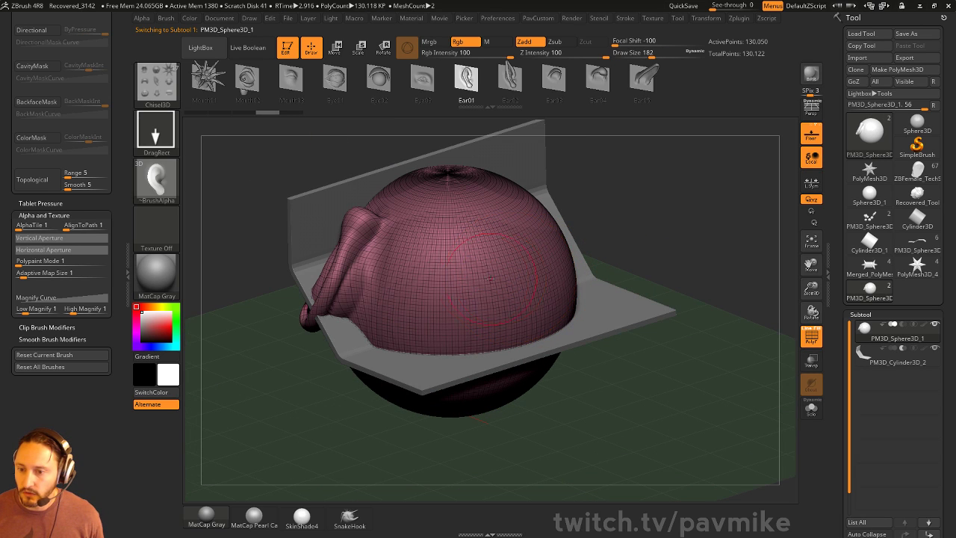
{"action": "key", "text": "ctrl"}
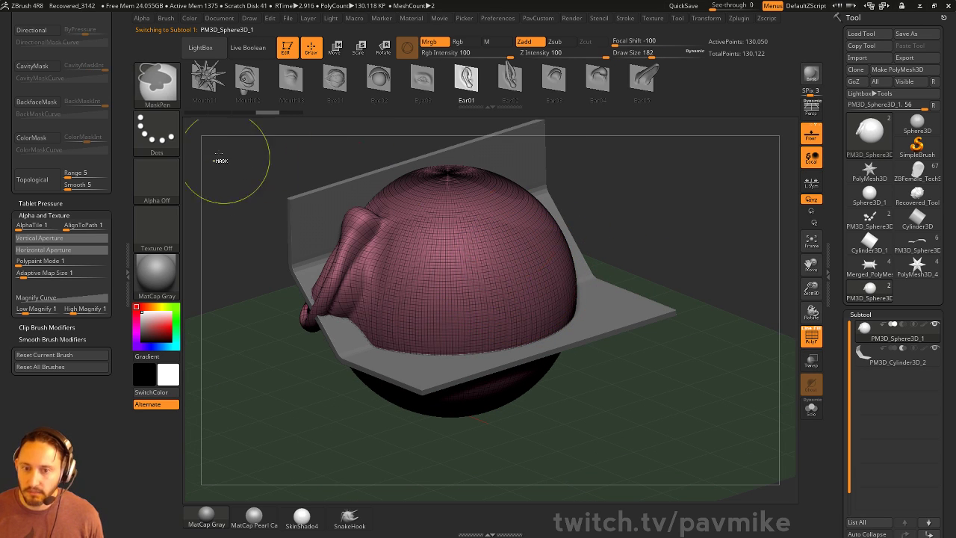
{"action": "left_click", "coordinate": [624, 18]}
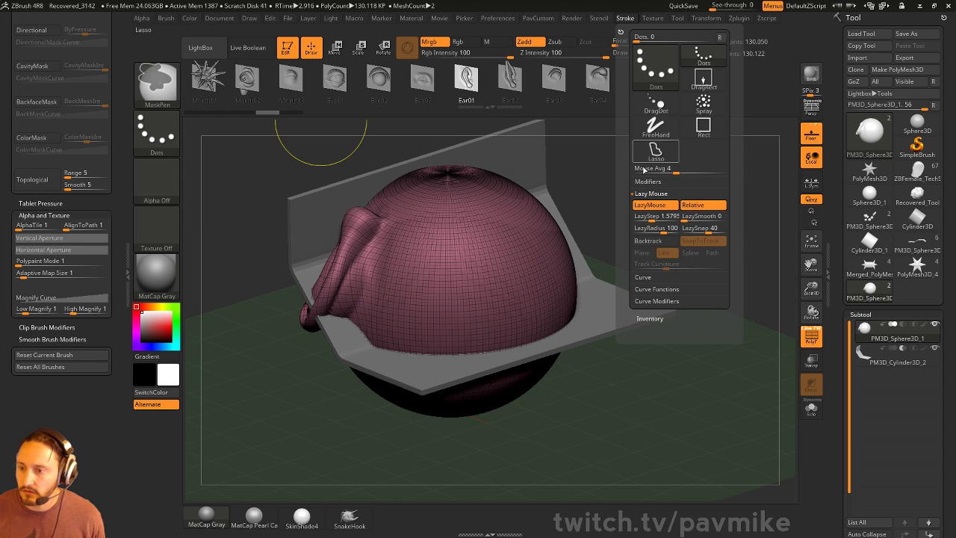
{"action": "left_click", "coordinate": [652, 204]}
- Mask a round area on the sphere beside the ear with Focal Shift 0 and turn it into its own polygroup
{"action": "left_click_drag", "start_coordinate": [456, 277], "coordinate": [467, 295], "text": "ctrl"}
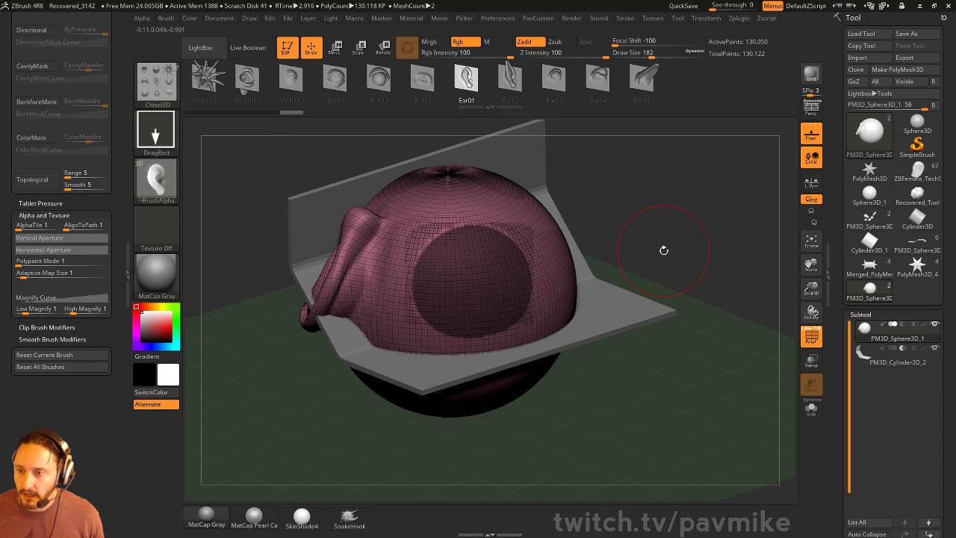
{"action": "left_click_drag", "start_coordinate": [651, 42], "coordinate": [659, 43]}
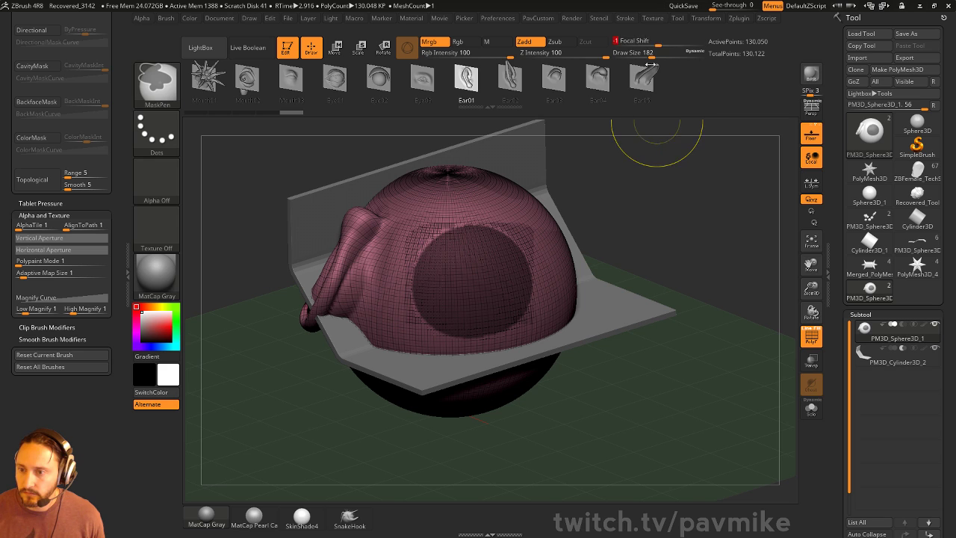
{"action": "key", "text": "ctrl+z"}
{"action": "left_click_drag", "start_coordinate": [462, 271], "coordinate": [460, 285], "text": "ctrl"}
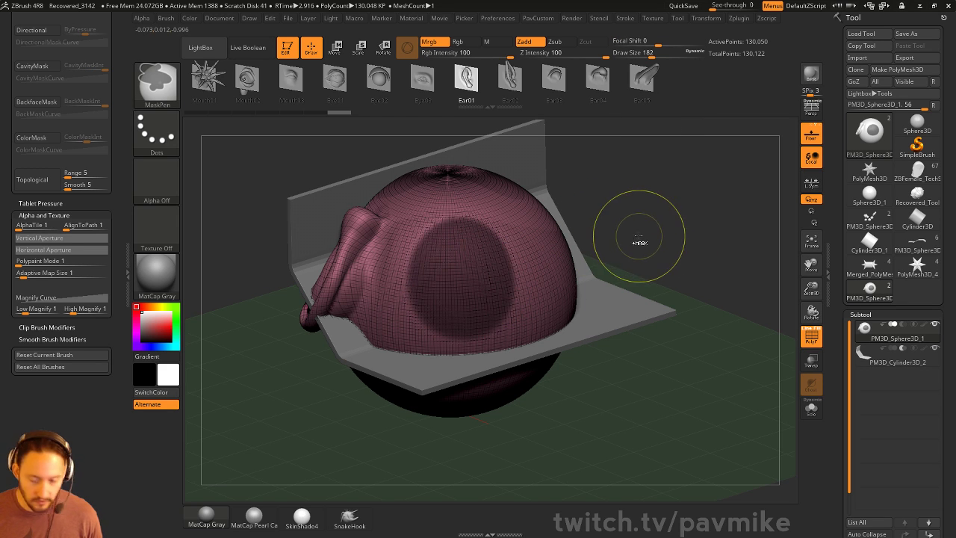
{"action": "key", "text": "ctrl+w"}
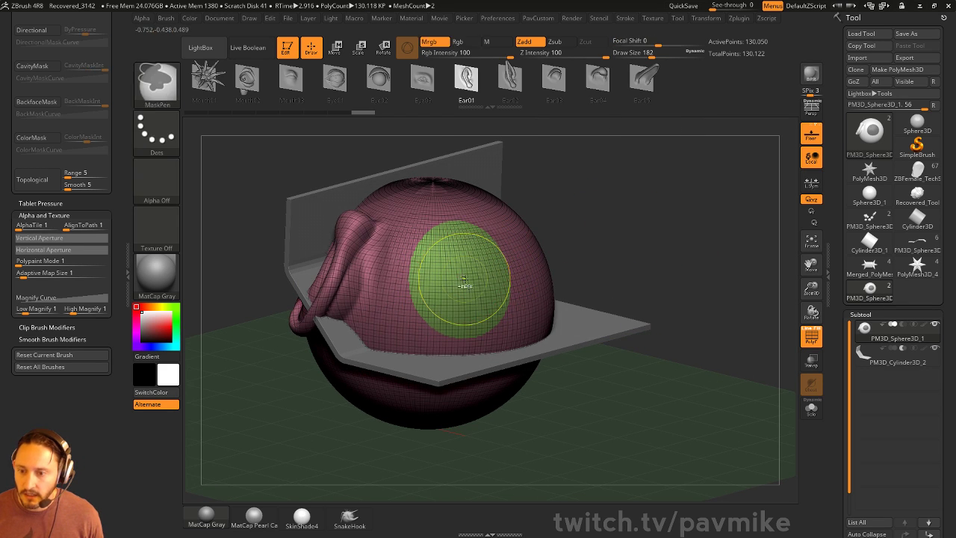
- Isolate the round polygroup, draw a second Ear01 shape on it, and reveal the whole sphere again
{"action": "left_click", "coordinate": [463, 284], "text": "ctrl+shift"}
{"action": "mouse_move", "coordinate": [465, 284]}
{"action": "left_mouse_down"}
{"action": "mouse_move", "coordinate": [514, 300]}
{"action": "mouse_move", "coordinate": [525, 348]}
{"action": "left_mouse_up"}
{"action": "key", "text": "ctrl+z"}
{"action": "left_click_drag", "start_coordinate": [471, 279], "coordinate": [484, 351]}
{"action": "mouse_move", "coordinate": [567, 235]}
{"action": "left_mouse_down"}
{"action": "mouse_move", "coordinate": [638, 249]}
{"action": "mouse_move", "coordinate": [629, 247]}
{"action": "mouse_move", "coordinate": [642, 239]}
{"action": "mouse_move", "coordinate": [678, 264]}
{"action": "mouse_move", "coordinate": [639, 249]}
{"action": "mouse_move", "coordinate": [646, 255]}
{"action": "left_mouse_up"}
{"action": "left_click", "coordinate": [660, 227], "text": "ctrl+shift"}
- Smooth the second ear's edge where it meets the sphere and switch to the Standard brush
{"action": "left_click_drag", "start_coordinate": [442, 221], "coordinate": [452, 275], "text": "shift"}
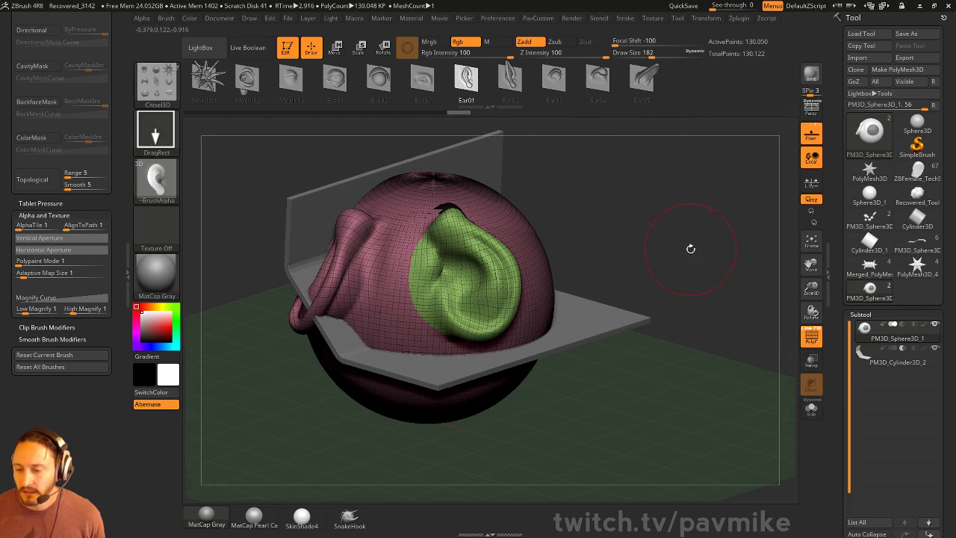
{"action": "key", "text": "b"}
{"action": "key", "text": "s"}
{"action": "key", "text": "t"}
{"action": "left_click_drag", "start_coordinate": [682, 268], "coordinate": [596, 254]}
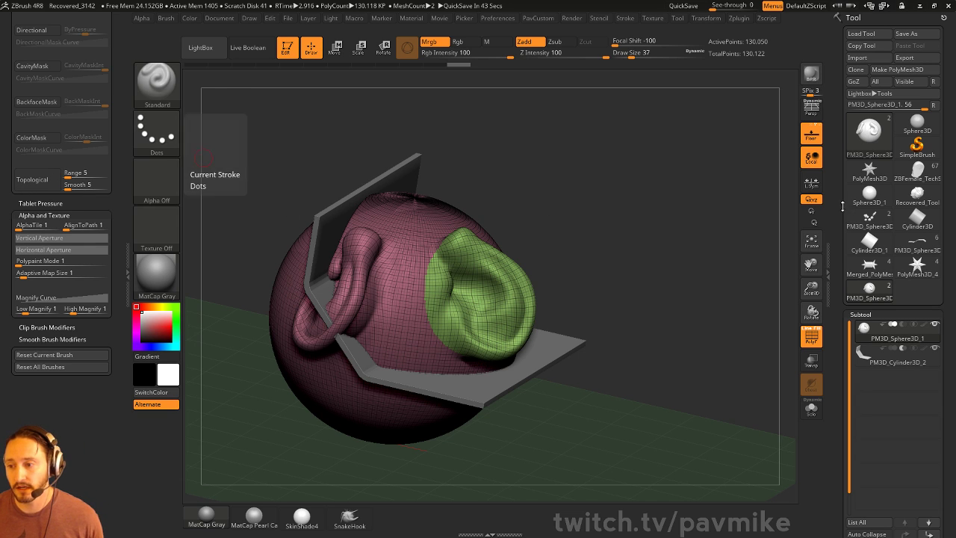
{"action": "left_click_drag", "start_coordinate": [846, 314], "coordinate": [845, 120]}
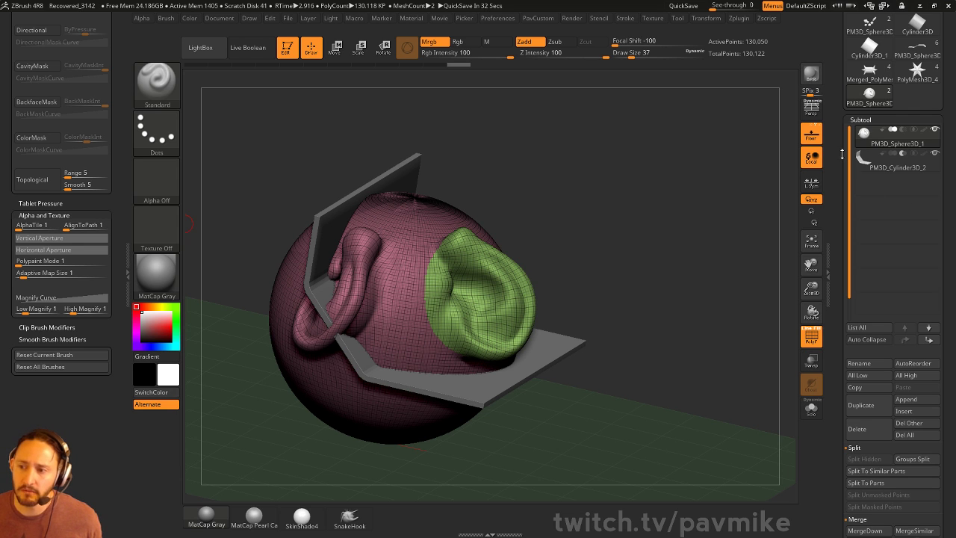
{"action": "left_click_drag", "start_coordinate": [841, 154], "coordinate": [832, 226]}
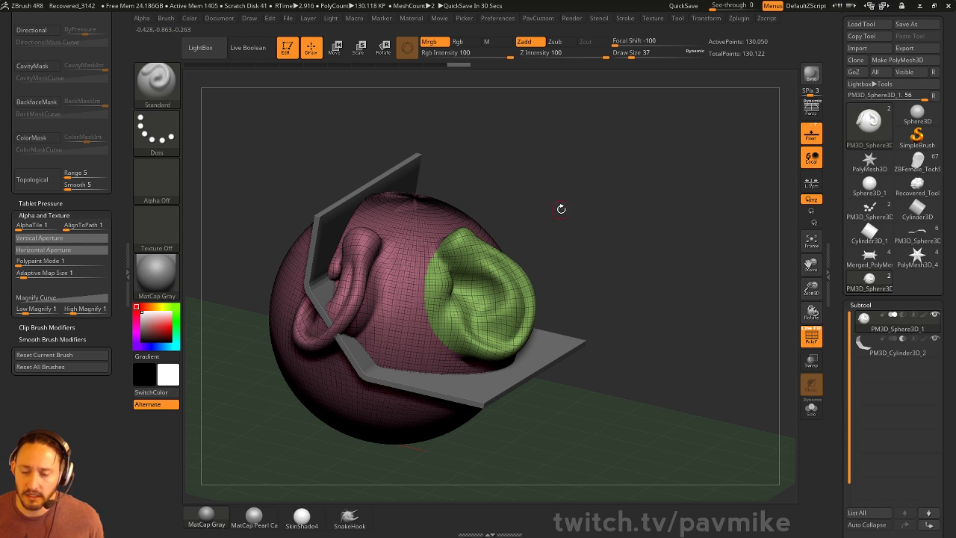
{"action": "left_click_drag", "start_coordinate": [574, 204], "coordinate": [580, 192]}
{"action": "key", "text": "w"}
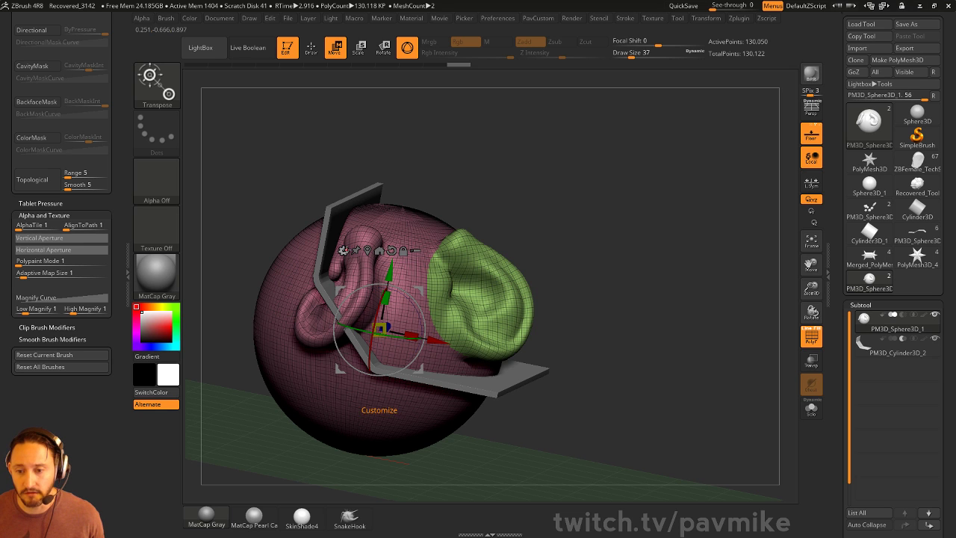
{"action": "left_click", "coordinate": [343, 250]}
{"action": "left_click", "coordinate": [539, 278]}
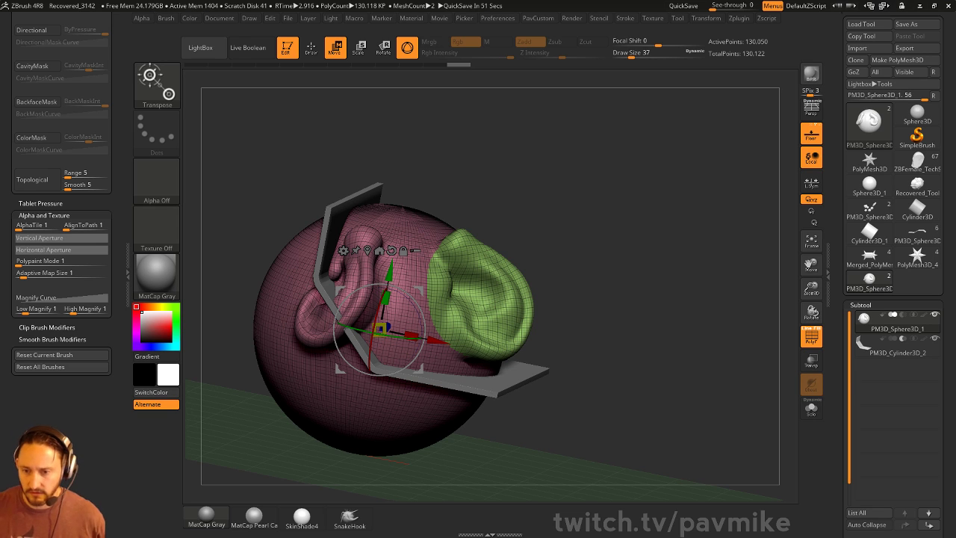
{"action": "left_click_drag", "start_coordinate": [495, 135], "coordinate": [487, 146]}
{"action": "left_click_drag", "start_coordinate": [557, 142], "coordinate": [564, 141]}
{"action": "key", "text": "q"}
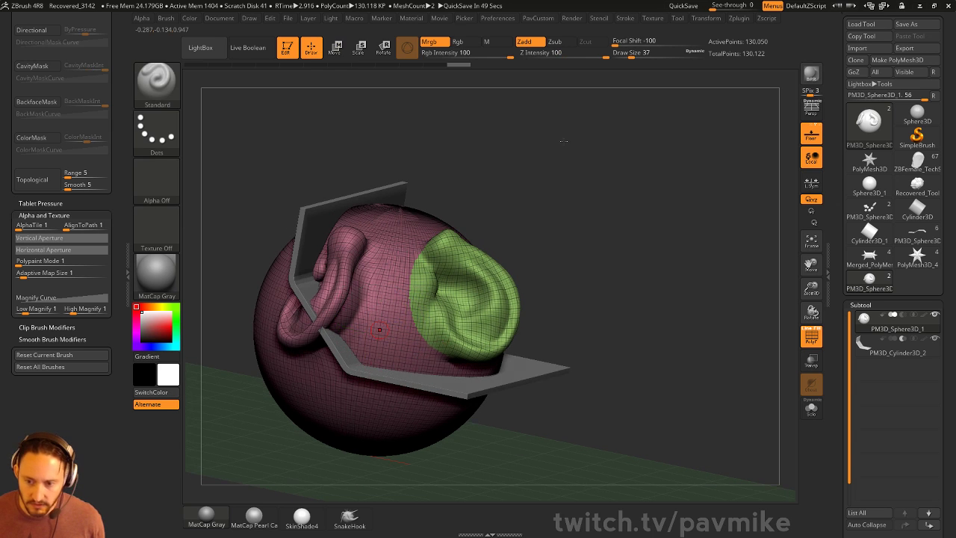
- Select the bent panel-line strip subtool and stretch it along its depth through the sphere with the gizmo
{"action": "left_click", "coordinate": [902, 353]}
{"action": "left_click_drag", "start_coordinate": [648, 256], "coordinate": [620, 263]}
{"action": "key", "text": "e"}
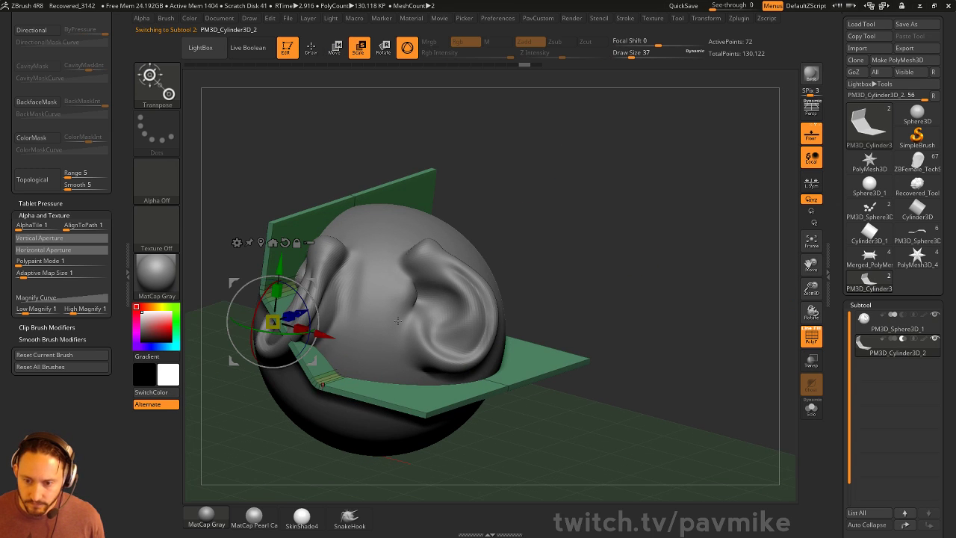
{"action": "left_click_drag", "start_coordinate": [288, 318], "coordinate": [310, 311]}
{"action": "key", "text": "q"}
- Turn on Live Boolean and turn off PolyFrame to preview the panel-line groove cut into the sphere
{"action": "mouse_move", "coordinate": [573, 246]}
{"action": "left_mouse_down"}
{"action": "mouse_move", "coordinate": [587, 239]}
{"action": "mouse_move", "coordinate": [600, 199]}
{"action": "mouse_move", "coordinate": [606, 207]}
{"action": "mouse_move", "coordinate": [567, 175]}
{"action": "left_mouse_up"}
{"action": "key", "text": "ctrl+b"}
{"action": "left_click", "coordinate": [811, 337]}
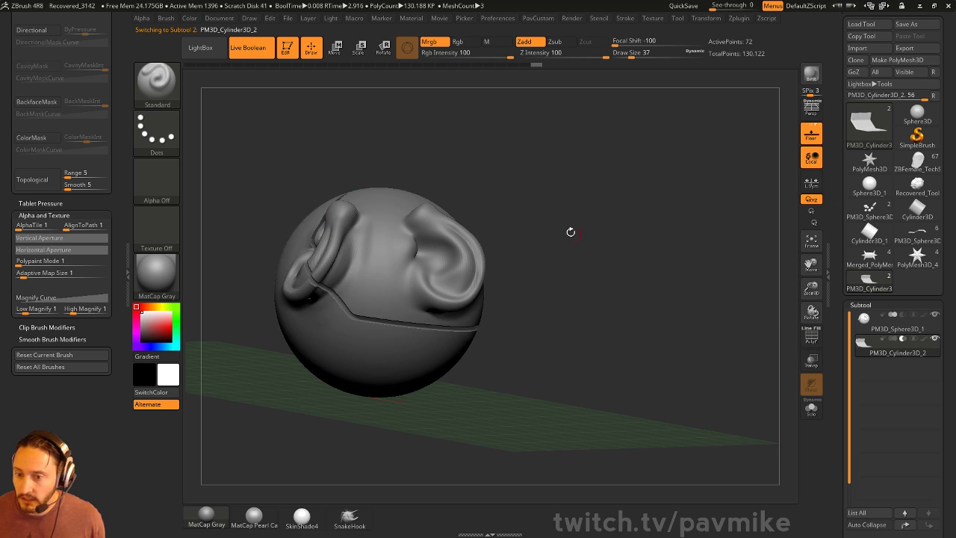
{"action": "left_click_drag", "start_coordinate": [569, 231], "coordinate": [606, 242]}
{"action": "left_click_drag", "start_coordinate": [585, 167], "coordinate": [580, 172]}
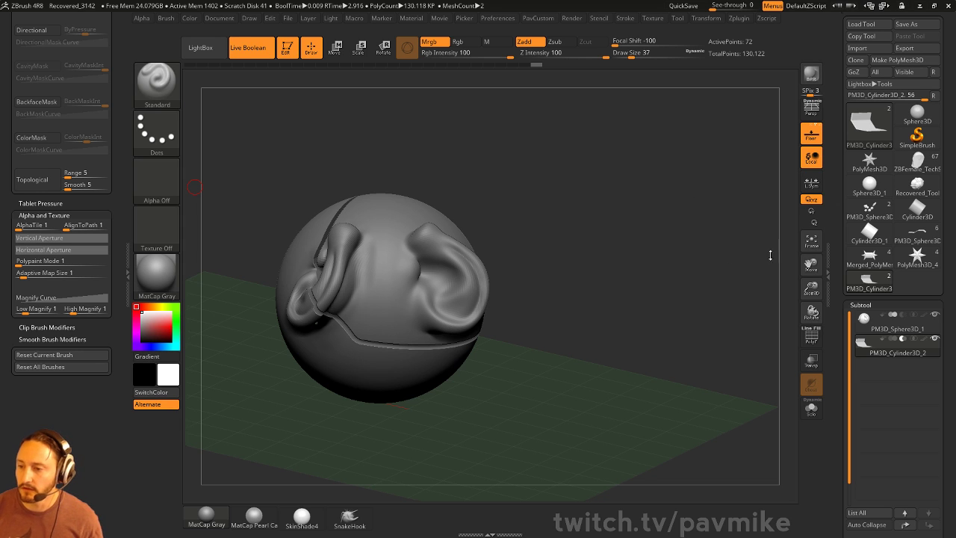
- Select the sphere subtool and turn off Live Boolean
{"action": "left_click_drag", "start_coordinate": [735, 306], "coordinate": [661, 344]}
{"action": "left_click", "coordinate": [899, 333]}
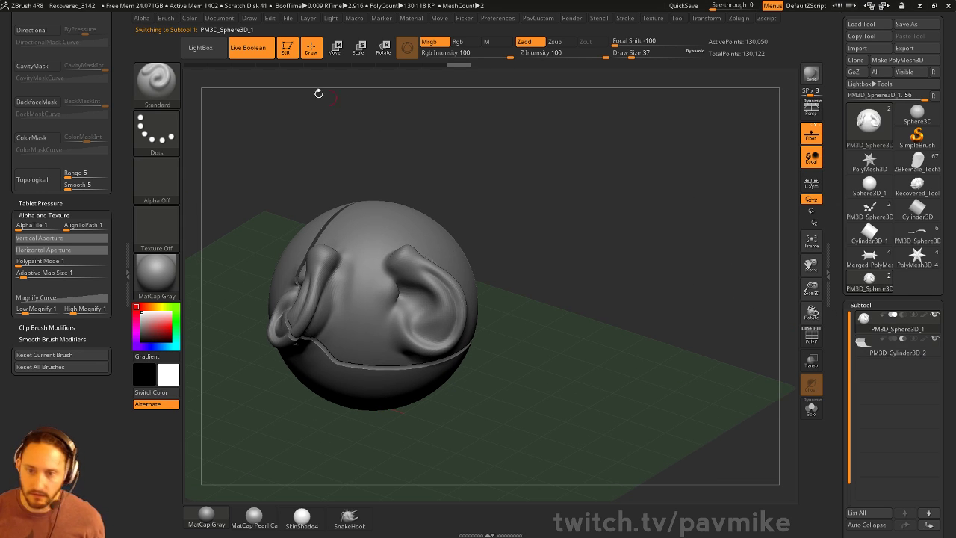
{"action": "left_click", "coordinate": [248, 47]}
{"action": "left_click_drag", "start_coordinate": [597, 217], "coordinate": [668, 242]}
- Set the draw size to 90 and choose the Nut mesh from the IMM Ind. Parts brush
{"action": "key", "text": "s"}
{"action": "key", "text": "b"}
{"action": "key", "text": "i"}
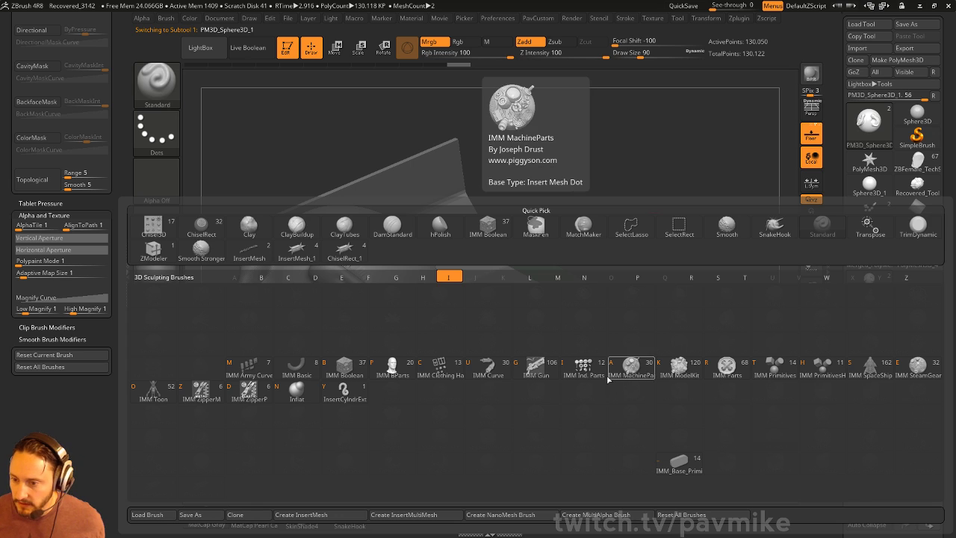
{"action": "left_click", "coordinate": [583, 366]}
{"action": "left_click_drag", "start_coordinate": [581, 221], "coordinate": [557, 217]}
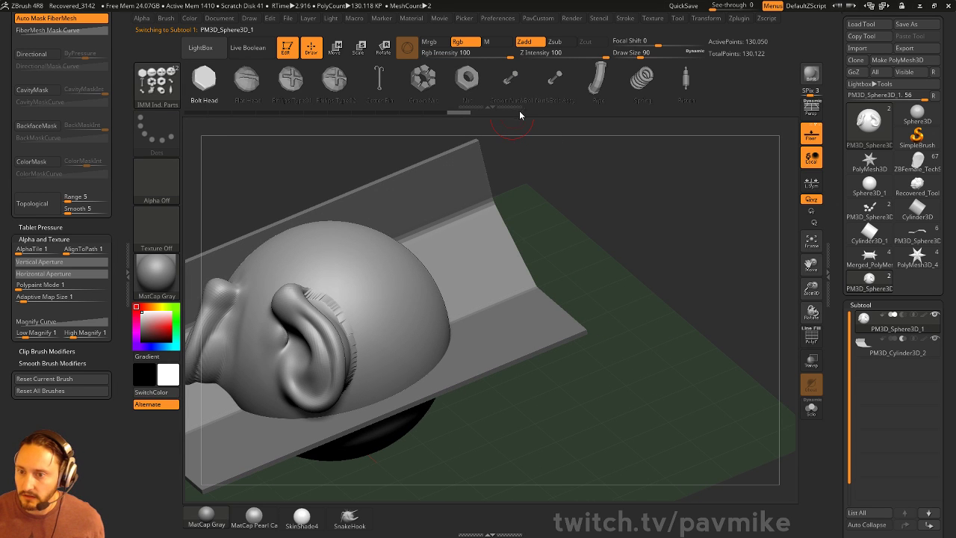
{"action": "left_click", "coordinate": [467, 79]}
- Delete the sphere's lower subdivision levels and insert a nut on its surface behind the second ear
{"action": "left_click_drag", "start_coordinate": [549, 176], "coordinate": [579, 198]}
{"action": "left_click_drag", "start_coordinate": [423, 288], "coordinate": [461, 305]}
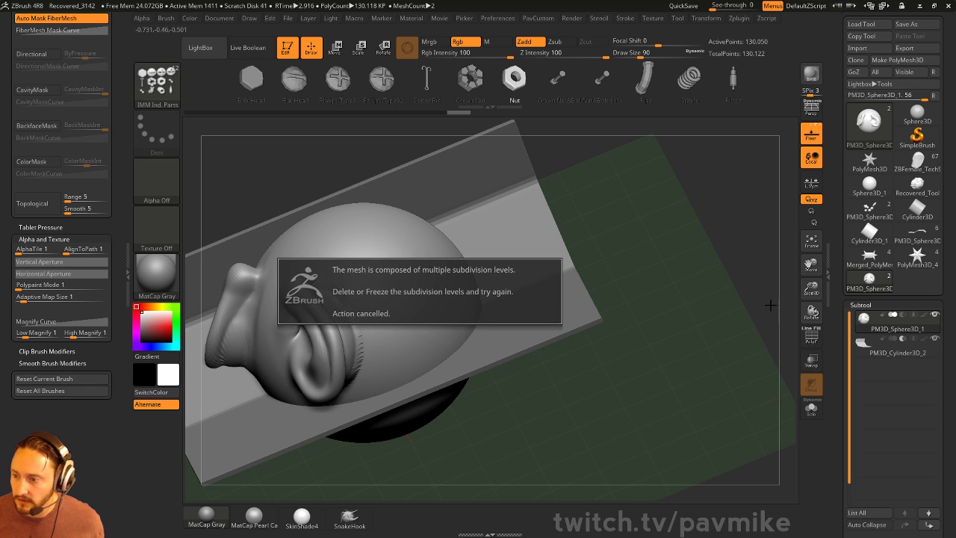
{"action": "scroll", "coordinate": [831, 357], "scroll_direction": "down", "scroll_amount": 5}
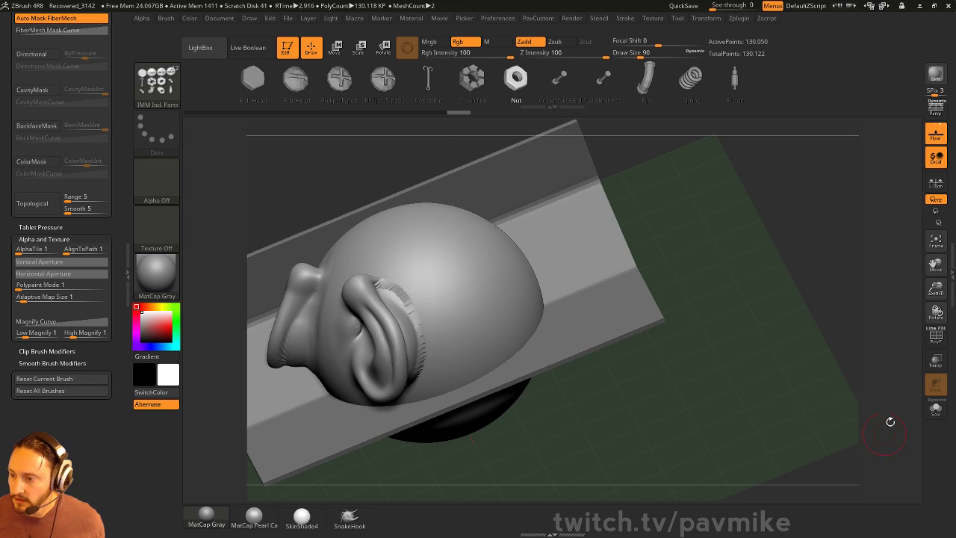
{"action": "left_click", "coordinate": [852, 495]}
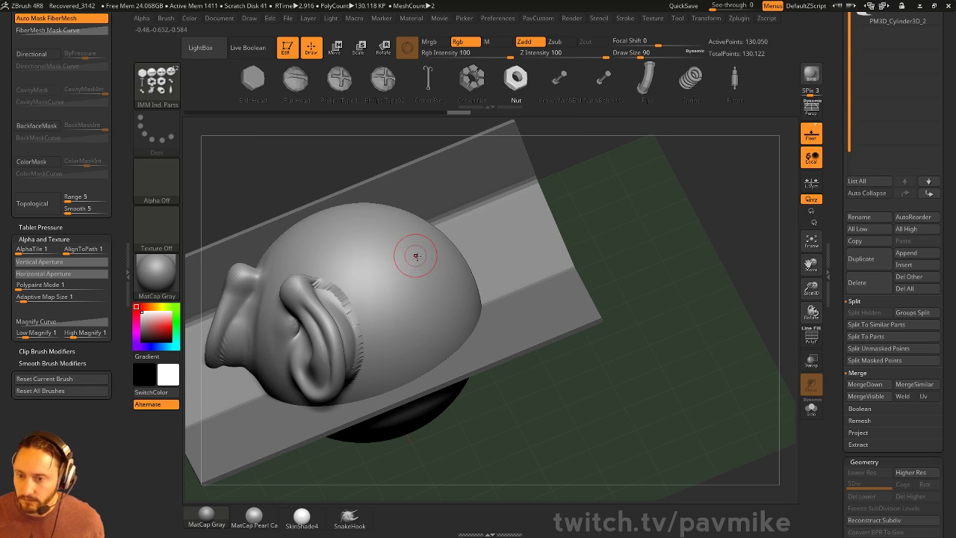
{"action": "left_click_drag", "start_coordinate": [409, 252], "coordinate": [422, 257]}
{"action": "key", "text": "w"}
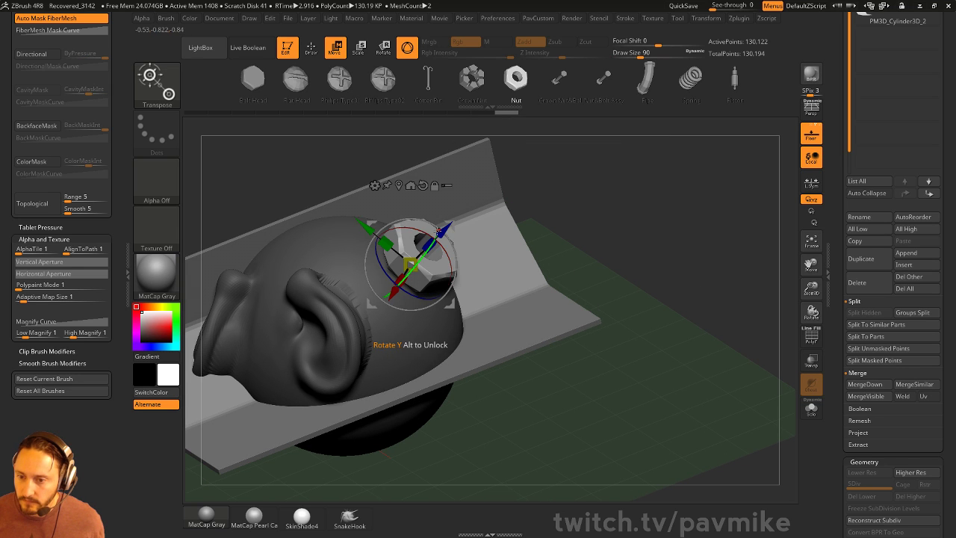
{"action": "key", "text": "q"}
- Split the unmasked nut into its own subtool and select it, with the draw size set to 49
{"action": "mouse_move", "coordinate": [545, 214]}
{"action": "left_mouse_down"}
{"action": "mouse_move", "coordinate": [623, 218]}
{"action": "mouse_move", "coordinate": [696, 242]}
{"action": "mouse_move", "coordinate": [708, 276]}
{"action": "left_mouse_up"}
{"action": "key", "text": "space"}
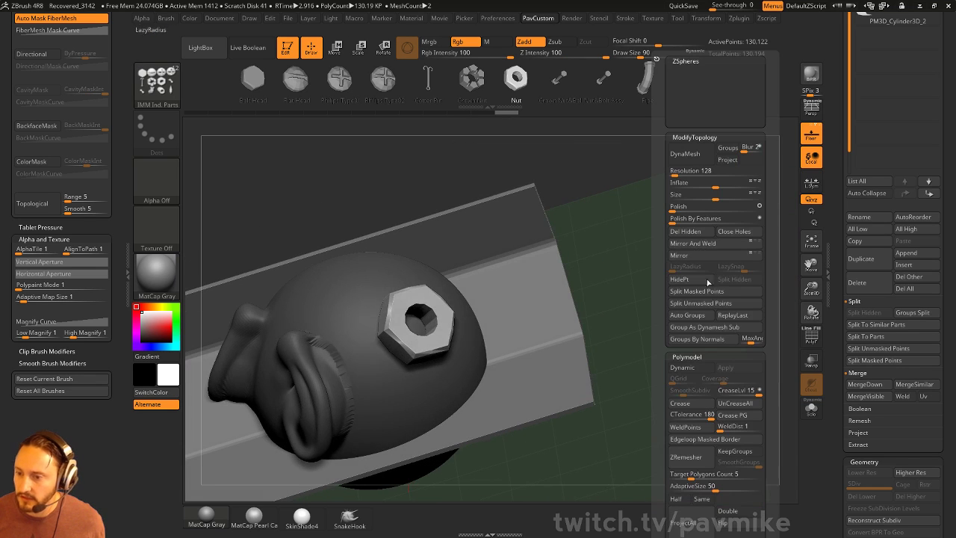
{"action": "left_click", "coordinate": [710, 306]}
{"action": "key", "text": "s"}
{"action": "left_click_drag", "start_coordinate": [657, 312], "coordinate": [650, 313]}
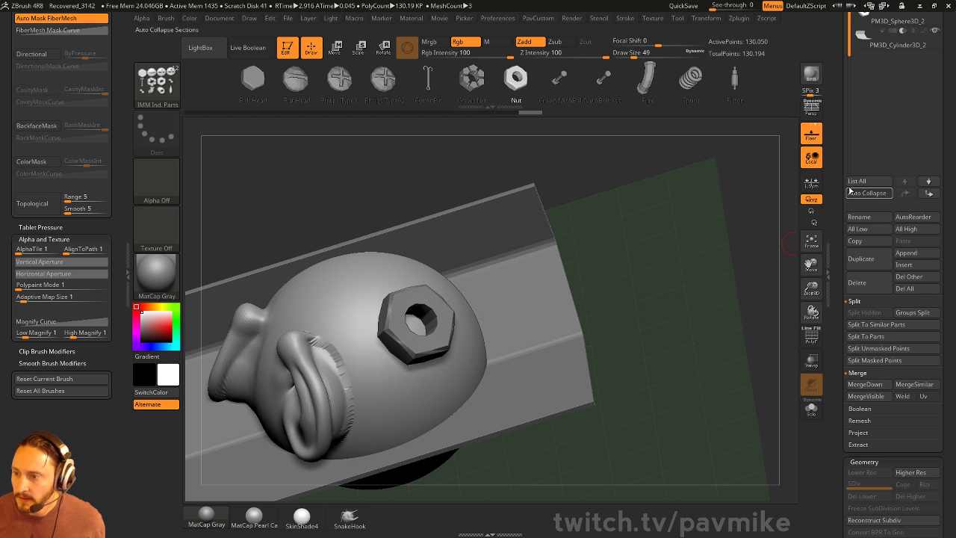
{"action": "left_click_drag", "start_coordinate": [842, 194], "coordinate": [840, 289]}
{"action": "left_click", "coordinate": [886, 310]}
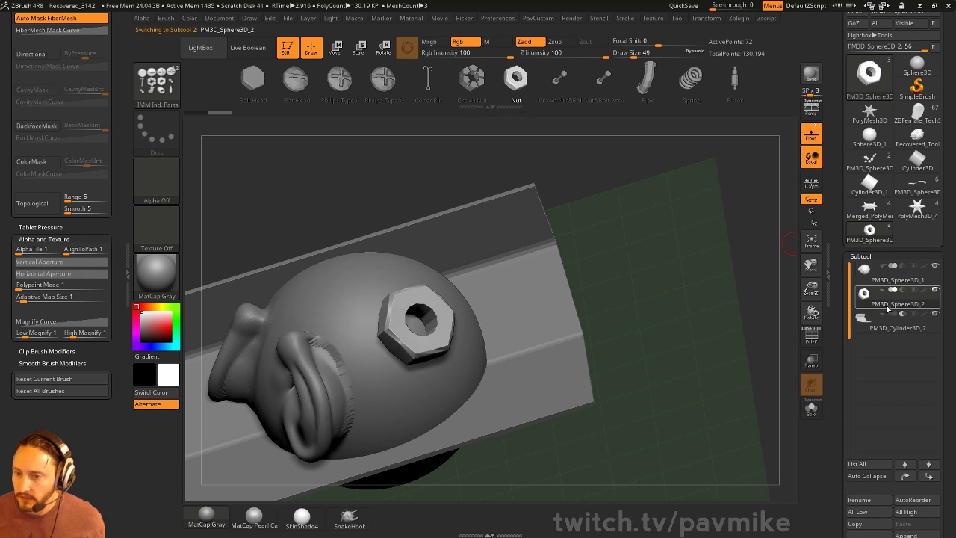
- Hide the PM3D_Cylinder3D_2 subtool and keep only the head sphere and the hex nut shown
{"action": "left_click", "coordinate": [934, 290]}
{"action": "left_click", "coordinate": [934, 290]}
{"action": "left_click", "coordinate": [934, 291]}
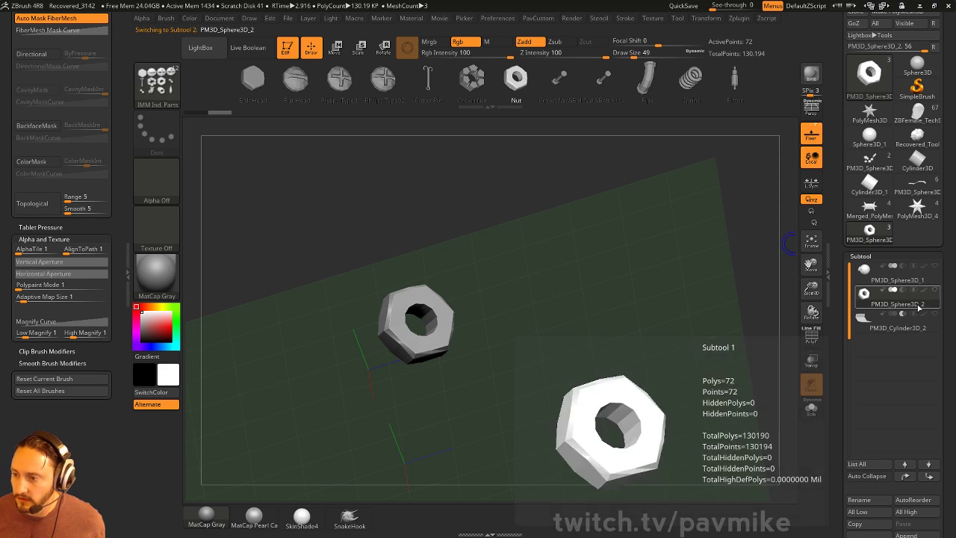
{"action": "left_click", "coordinate": [934, 267]}
{"action": "left_click_drag", "start_coordinate": [739, 245], "coordinate": [777, 247]}
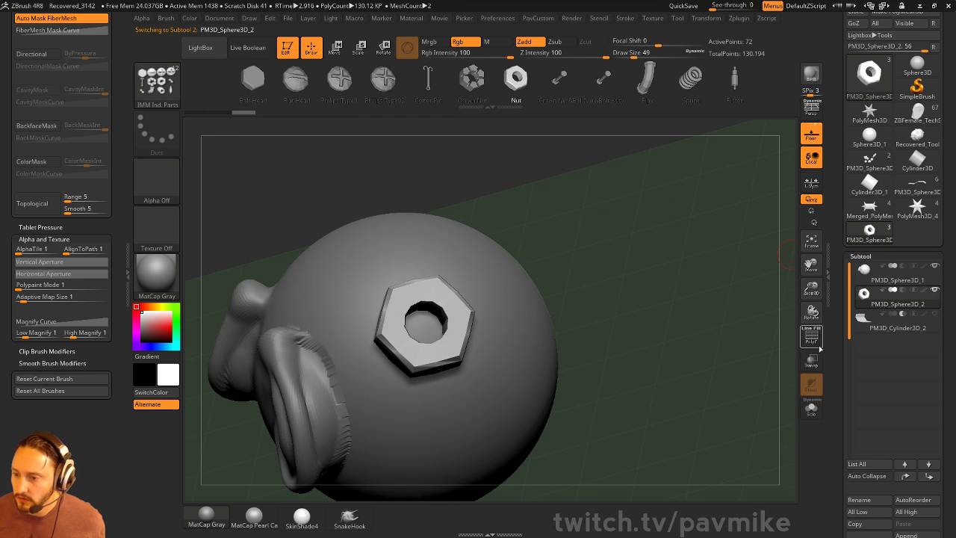
{"action": "mouse_move", "coordinate": [704, 285]}
{"action": "left_mouse_down"}
{"action": "mouse_move", "coordinate": [634, 329]}
{"action": "mouse_move", "coordinate": [671, 287]}
{"action": "mouse_move", "coordinate": [728, 286]}
{"action": "mouse_move", "coordinate": [670, 286]}
{"action": "mouse_move", "coordinate": [689, 299]}
{"action": "left_mouse_up"}
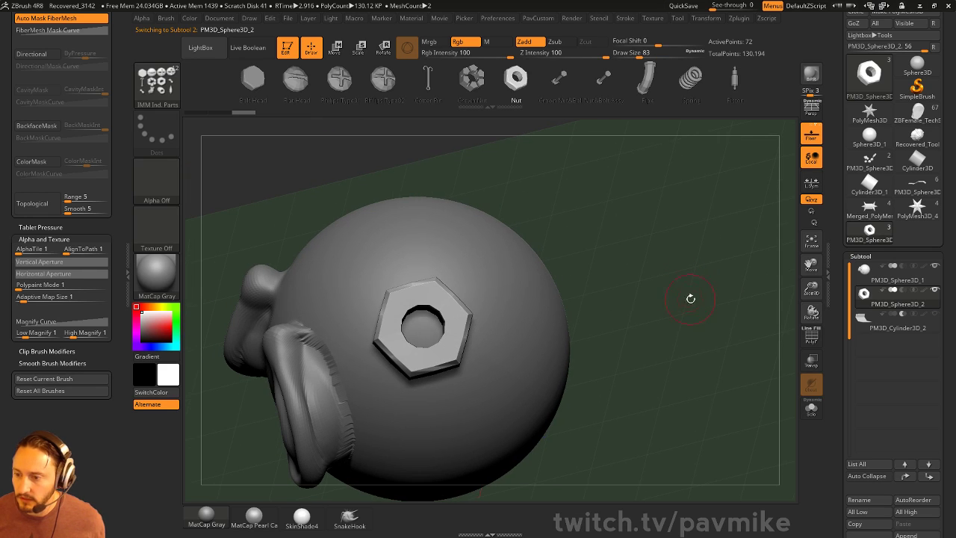
- Make PM3D_Sphere3D_1 the active subtool and turn on ghosted transparency for the nut
{"action": "left_click", "coordinate": [819, 368]}
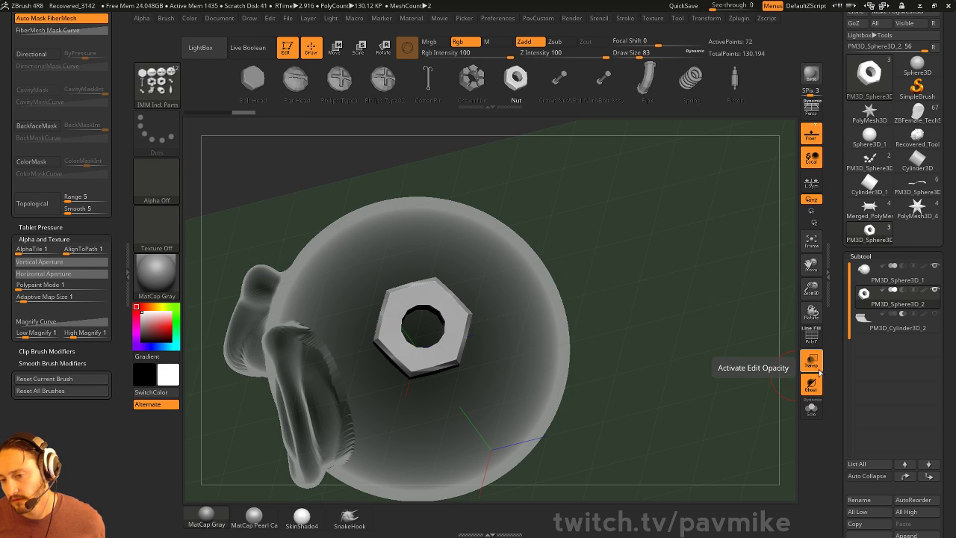
{"action": "left_click", "coordinate": [819, 369]}
{"action": "mouse_move", "coordinate": [869, 303]}
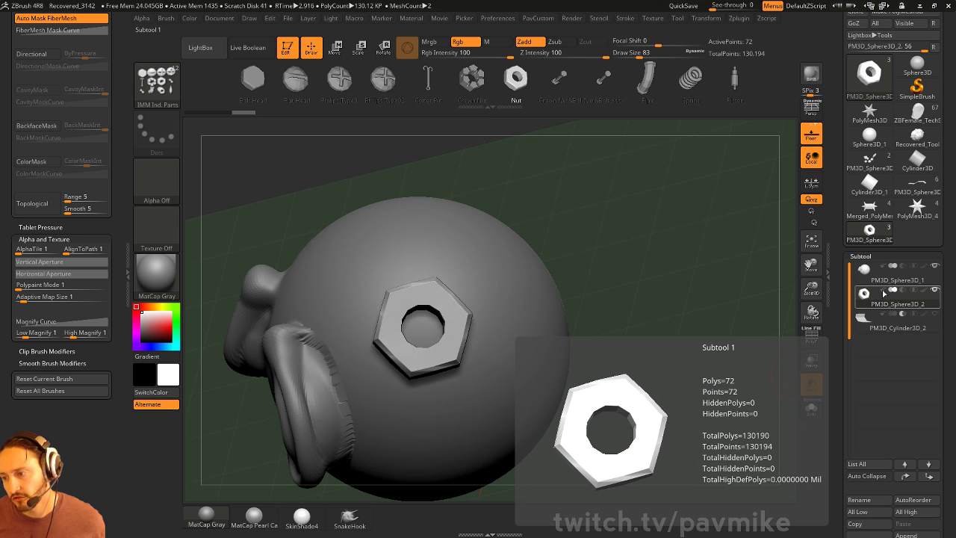
{"action": "left_click", "coordinate": [890, 284]}
{"action": "left_click", "coordinate": [890, 287]}
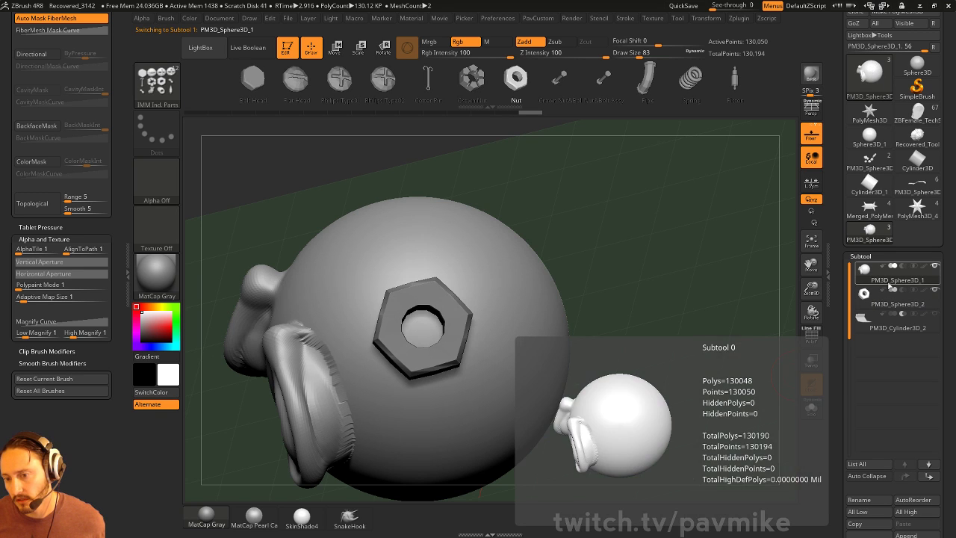
{"action": "mouse_move", "coordinate": [868, 318]}
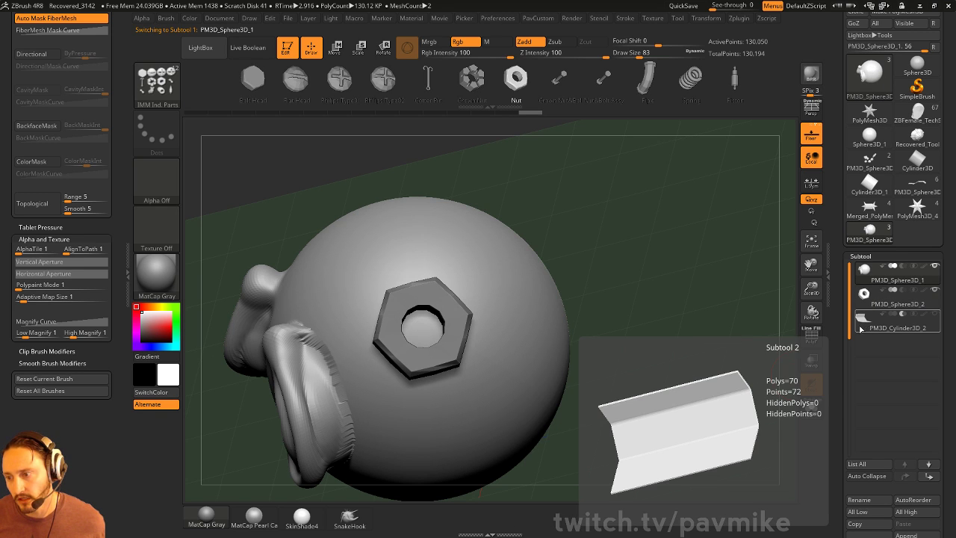
{"action": "left_click", "coordinate": [812, 367]}
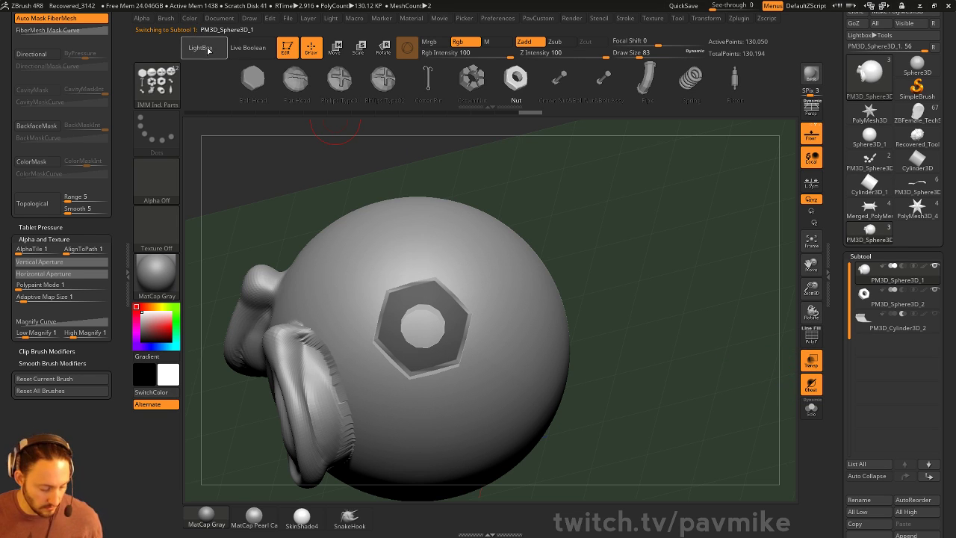
- Switch to the Standard brush and enable polypaint colour on the head sphere
{"action": "key", "text": "b"}
{"action": "key", "text": "s"}
{"action": "key", "text": "t"}
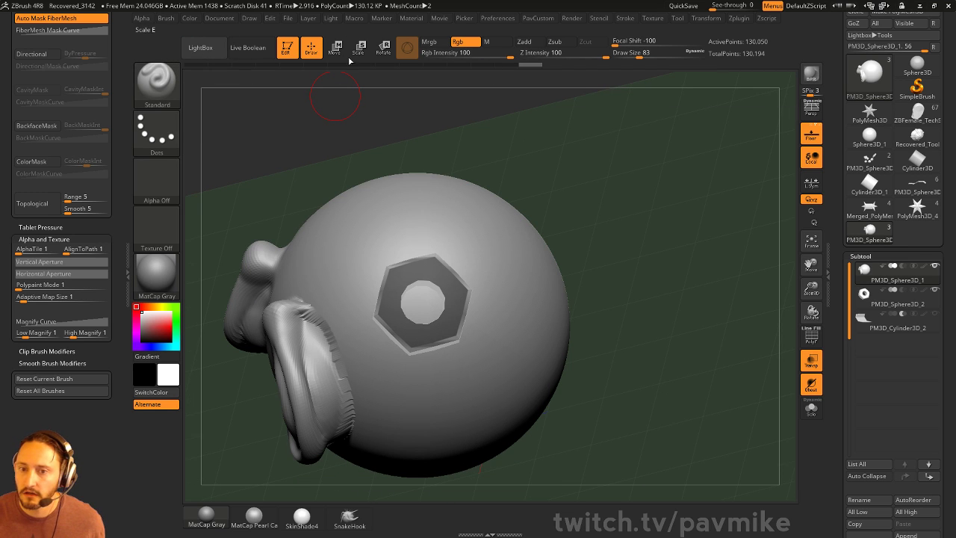
{"action": "left_click", "coordinate": [189, 18]}
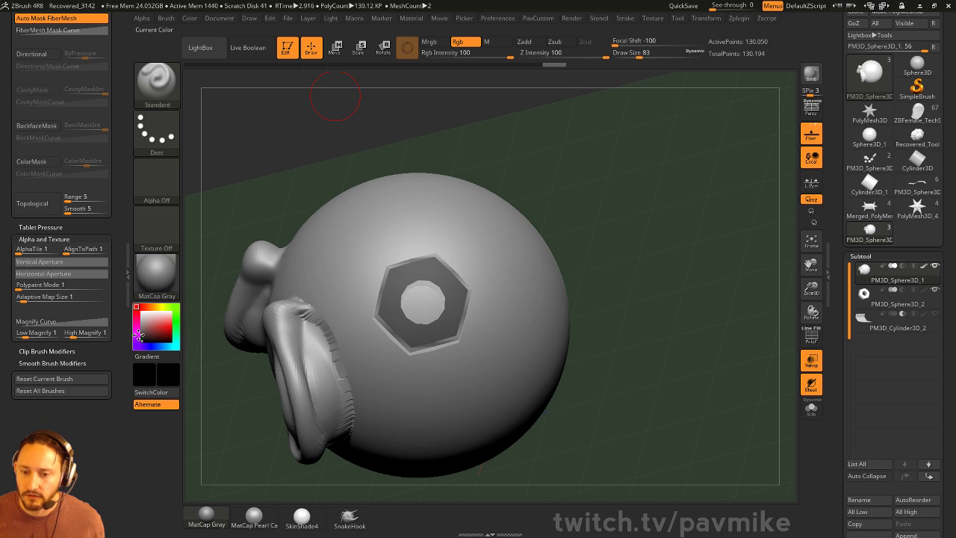
{"action": "left_click_drag", "start_coordinate": [132, 298], "coordinate": [133, 305]}
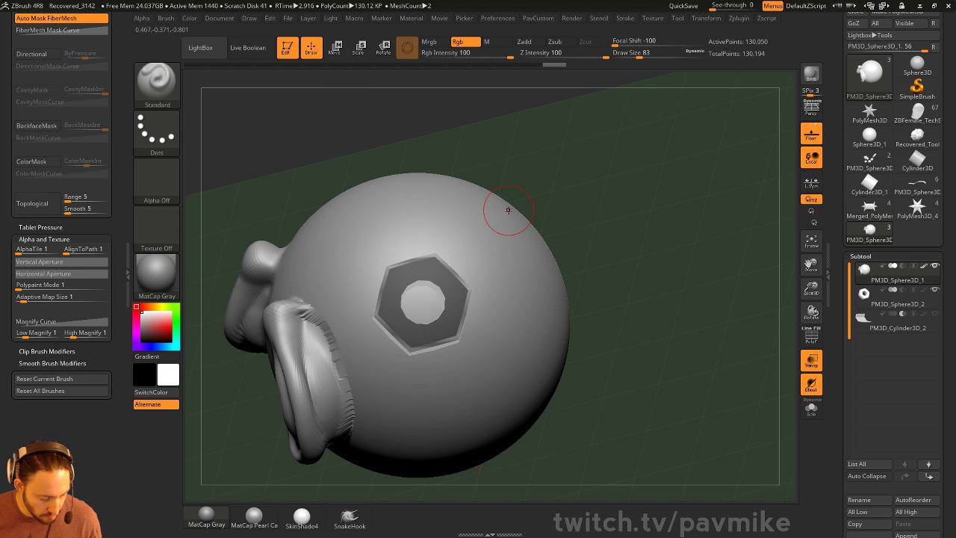
- Choose the ZProject brush and turn off Zsub so that it projects only Rgb colour
{"action": "key", "text": "b"}
{"action": "key", "text": "z"}
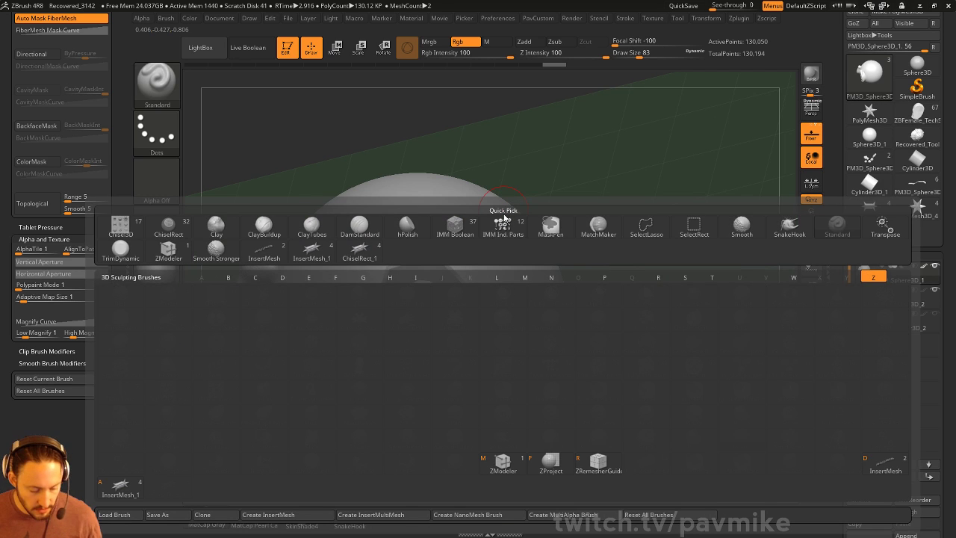
{"action": "key", "text": "p"}
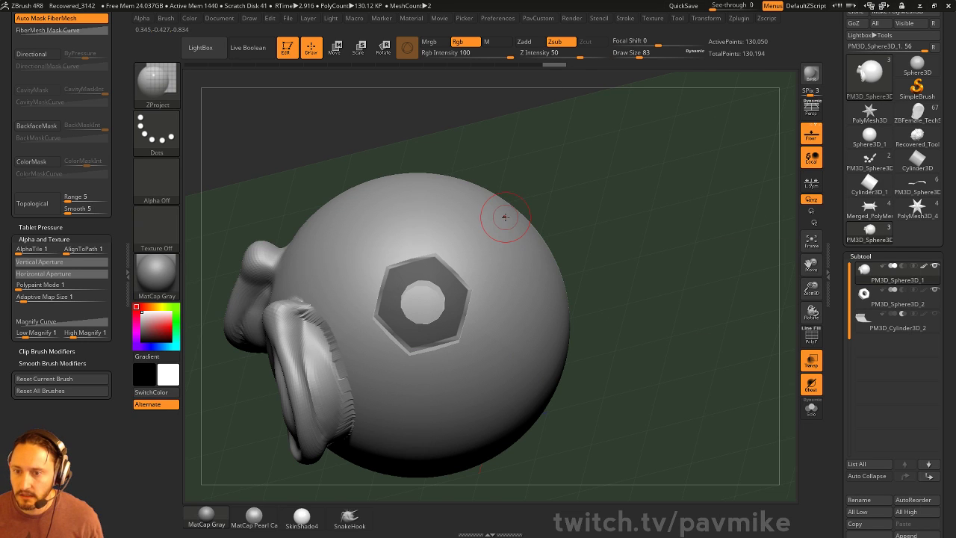
{"action": "left_click", "coordinate": [559, 42]}
- Try projecting the nut's colour onto the sphere, check it with the sphere soloed, and undo the projection
{"action": "mouse_move", "coordinate": [430, 269]}
{"action": "left_mouse_down"}
{"action": "mouse_move", "coordinate": [457, 297]}
{"action": "mouse_move", "coordinate": [425, 344]}
{"action": "mouse_move", "coordinate": [381, 298]}
{"action": "mouse_move", "coordinate": [421, 265]}
{"action": "left_mouse_up"}
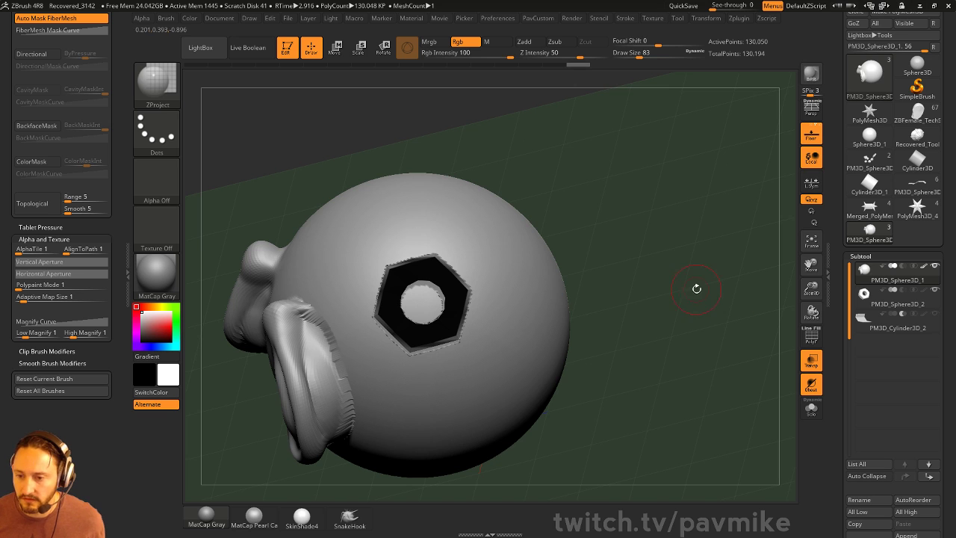
{"action": "left_click", "coordinate": [807, 404]}
{"action": "mouse_move", "coordinate": [676, 300]}
{"action": "left_mouse_down"}
{"action": "mouse_move", "coordinate": [754, 291]}
{"action": "mouse_move", "coordinate": [635, 295]}
{"action": "mouse_move", "coordinate": [683, 290]}
{"action": "left_mouse_up"}
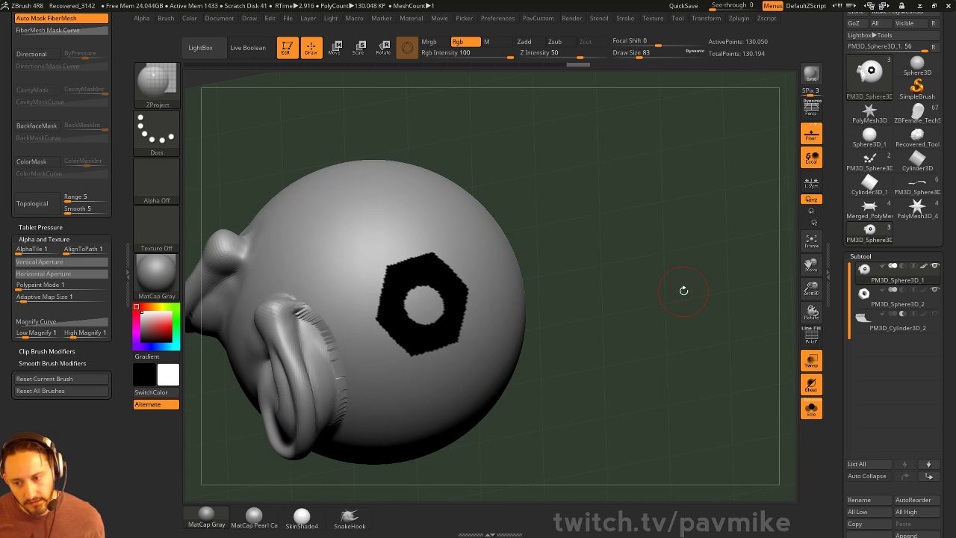
{"action": "key", "text": "ctrl+z"}
{"action": "left_click_drag", "start_coordinate": [635, 278], "coordinate": [625, 268]}
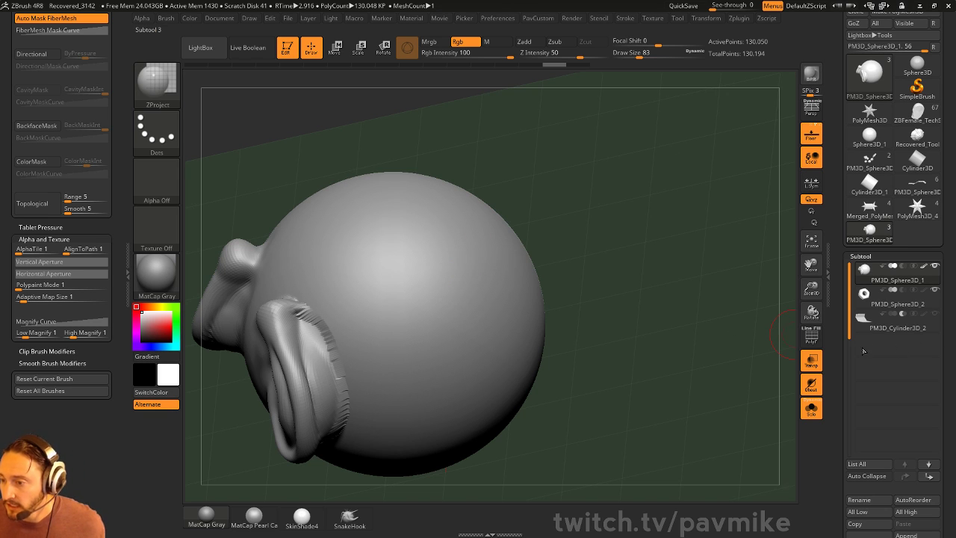
{"action": "left_click", "coordinate": [813, 410]}
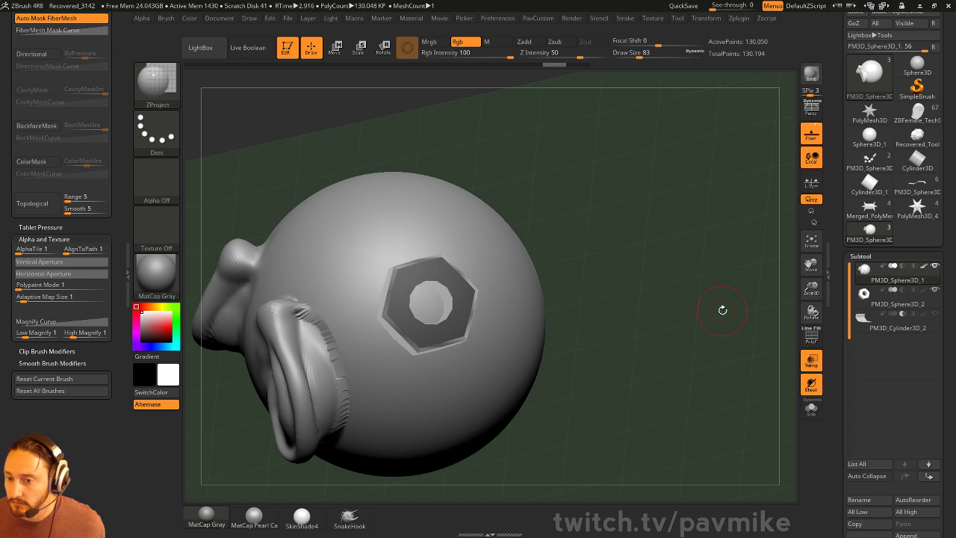
- Try projecting the nut's colour onto the sphere from an oblique view and undo the stroke
{"action": "left_click_drag", "start_coordinate": [529, 238], "coordinate": [448, 257]}
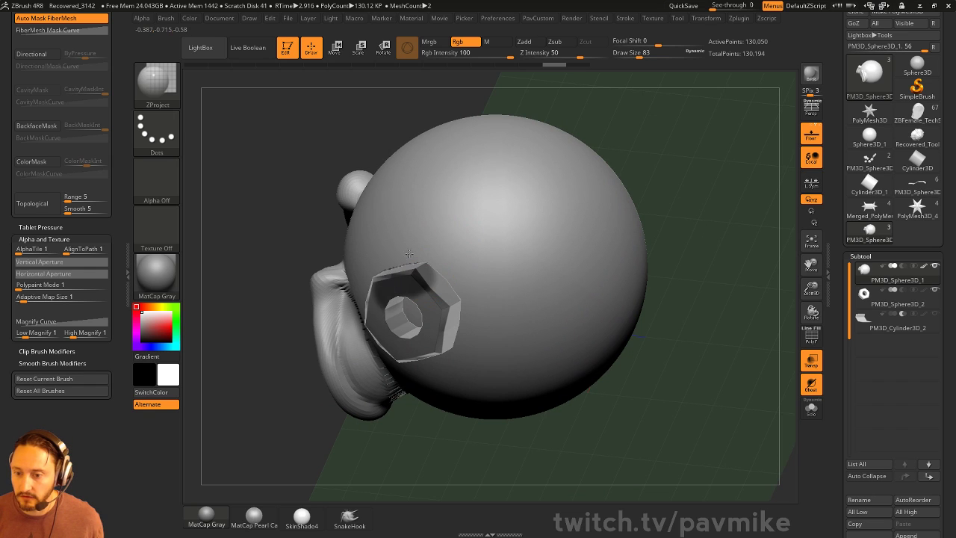
{"action": "mouse_move", "coordinate": [381, 307]}
{"action": "left_mouse_down"}
{"action": "mouse_move", "coordinate": [410, 347]}
{"action": "mouse_move", "coordinate": [389, 306]}
{"action": "mouse_move", "coordinate": [403, 313]}
{"action": "left_mouse_up"}
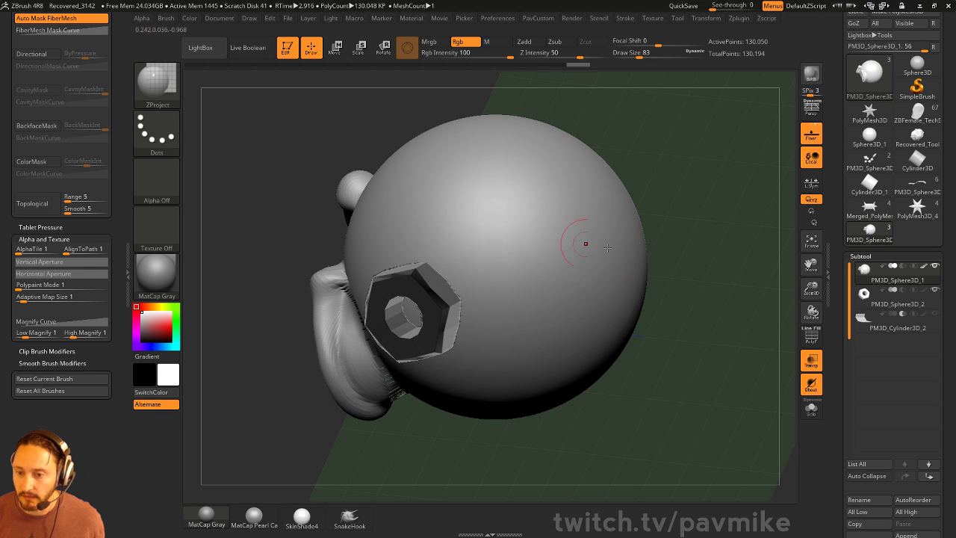
{"action": "mouse_move", "coordinate": [704, 291]}
{"action": "left_mouse_down"}
{"action": "mouse_move", "coordinate": [756, 234]}
{"action": "mouse_move", "coordinate": [721, 215]}
{"action": "mouse_move", "coordinate": [694, 262]}
{"action": "mouse_move", "coordinate": [650, 269]}
{"action": "left_mouse_up"}
{"action": "key", "text": "ctrl+z"}
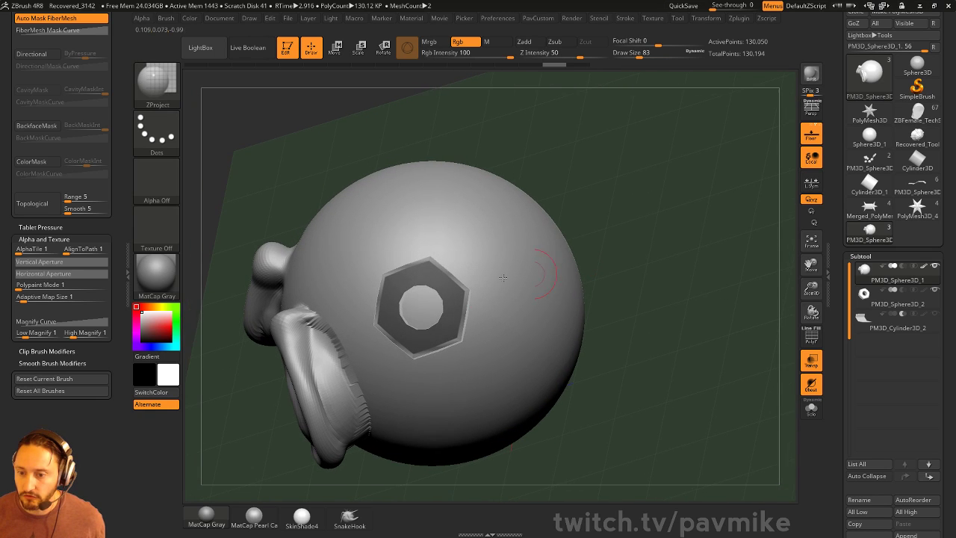
- Project the nut's colour onto the head sphere with ZProject while facing the nut straight on
{"action": "mouse_move", "coordinate": [403, 304]}
{"action": "left_mouse_down"}
{"action": "mouse_move", "coordinate": [433, 254]}
{"action": "mouse_move", "coordinate": [458, 337]}
{"action": "left_mouse_up"}
{"action": "mouse_move", "coordinate": [719, 328]}
{"action": "left_mouse_down"}
{"action": "mouse_move", "coordinate": [742, 245]}
{"action": "mouse_move", "coordinate": [701, 218]}
{"action": "mouse_move", "coordinate": [736, 299]}
{"action": "left_mouse_up"}
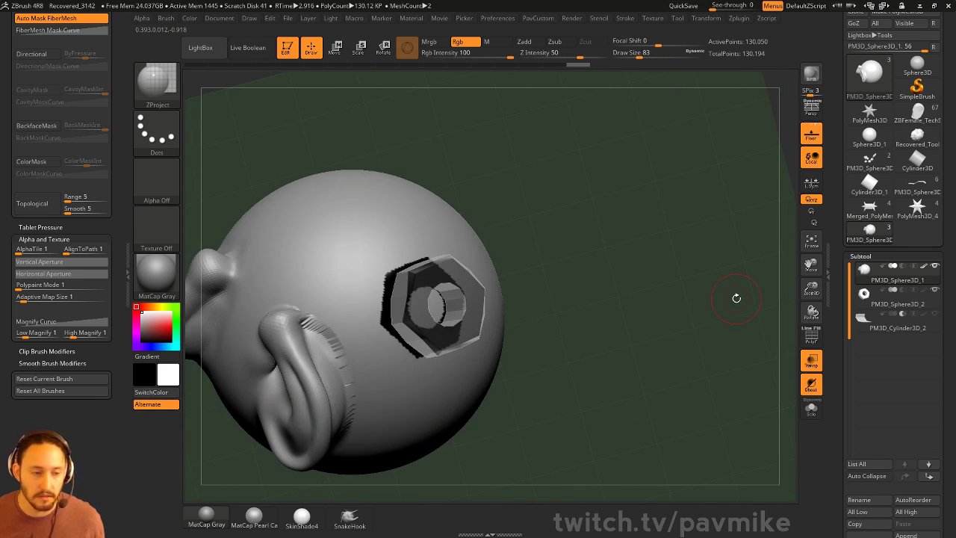
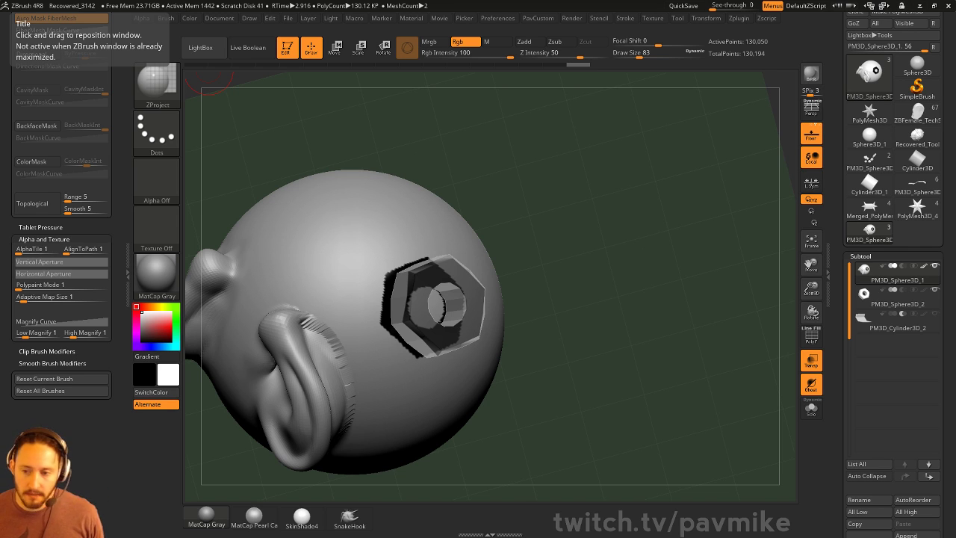
{"action": "left_click_drag", "start_coordinate": [625, 179], "coordinate": [619, 164]}
- Paint a mask patch on the side of the head above the ear with MaskPen, and blur and sharpen it
{"action": "key", "text": "ctrl"}
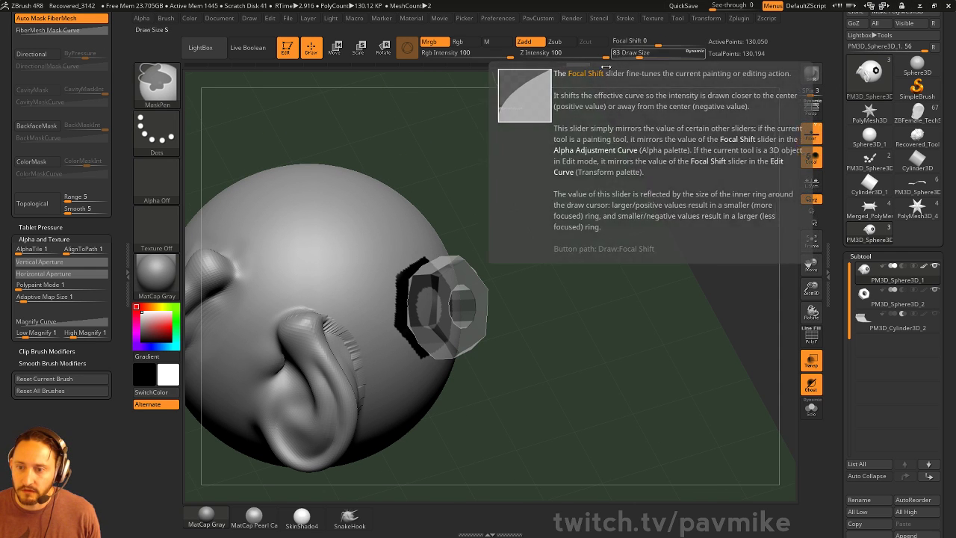
{"action": "mouse_move", "coordinate": [341, 212]}
{"action": "left_mouse_down", "text": "ctrl"}
{"action": "mouse_move", "coordinate": [318, 237]}
{"action": "mouse_move", "coordinate": [347, 224]}
{"action": "mouse_move", "coordinate": [329, 239]}
{"action": "left_mouse_up", "text": "ctrl"}
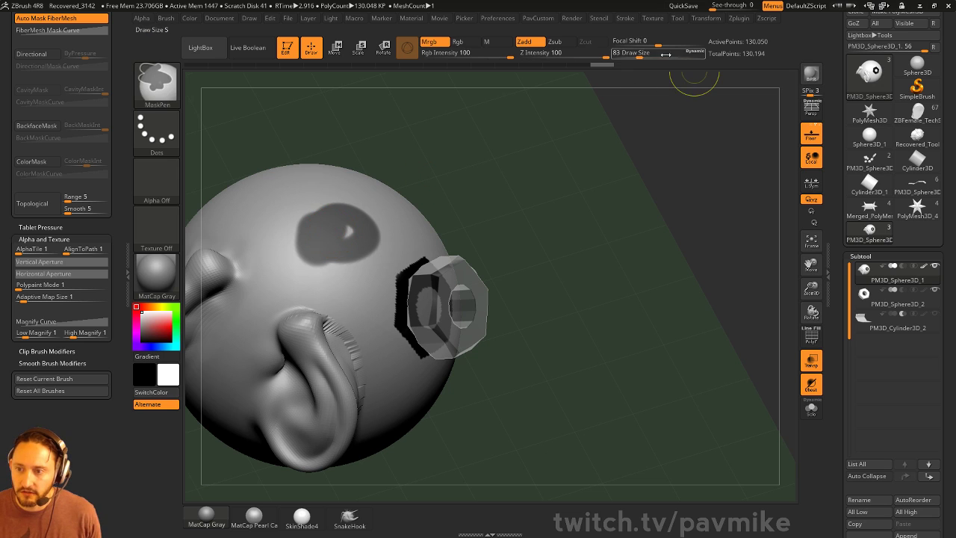
{"action": "left_click_drag", "start_coordinate": [297, 211], "coordinate": [326, 222], "text": "ctrl"}
{"action": "key", "text": "s"}
{"action": "left_click_drag", "start_coordinate": [288, 239], "coordinate": [289, 237], "text": "ctrl"}
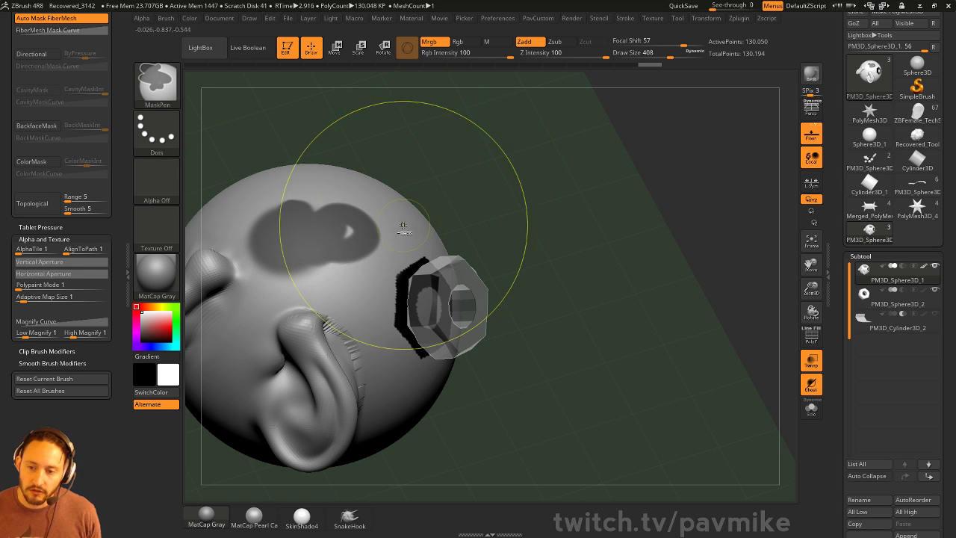
{"action": "left_click", "coordinate": [408, 224], "text": "ctrl"}
{"action": "left_click", "coordinate": [409, 224], "text": "ctrl+alt"}
- Expand the Masking options of the head subtool while keeping other tool sections open
{"action": "left_click_drag", "start_coordinate": [846, 228], "coordinate": [855, 140], "text": "shift"}
{"action": "key", "text": "shift"}
{"action": "left_click", "coordinate": [867, 232], "text": "shift"}
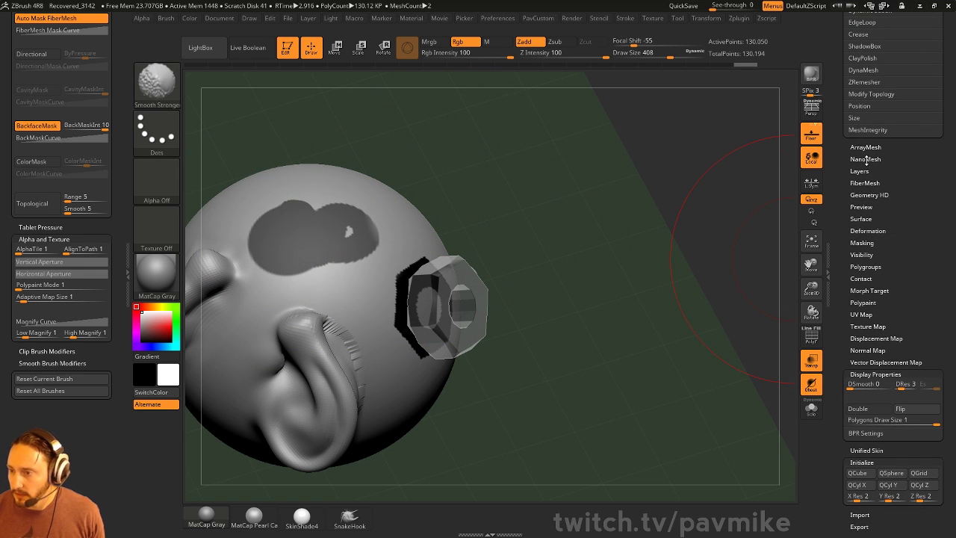
{"action": "left_click", "coordinate": [868, 363], "text": "shift"}
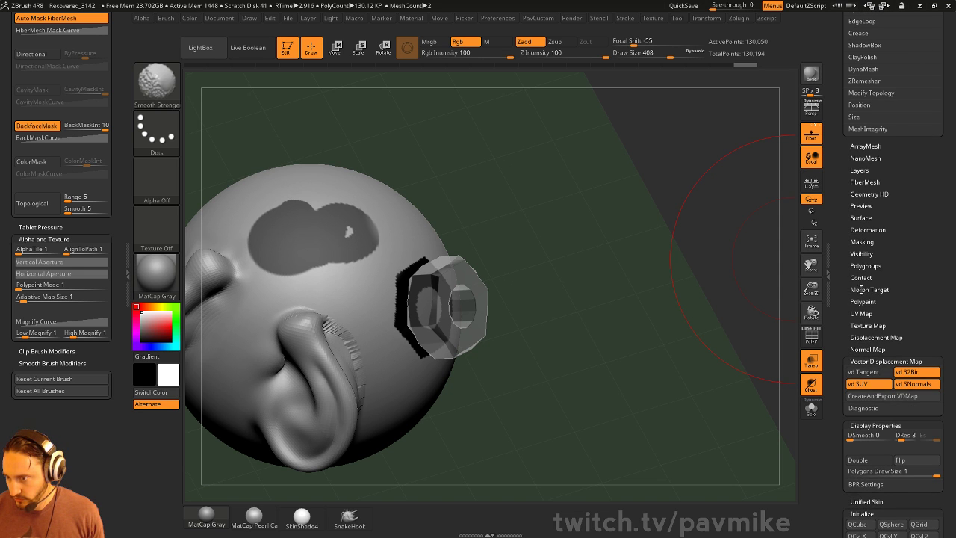
{"action": "left_click", "coordinate": [862, 243], "text": "shift"}
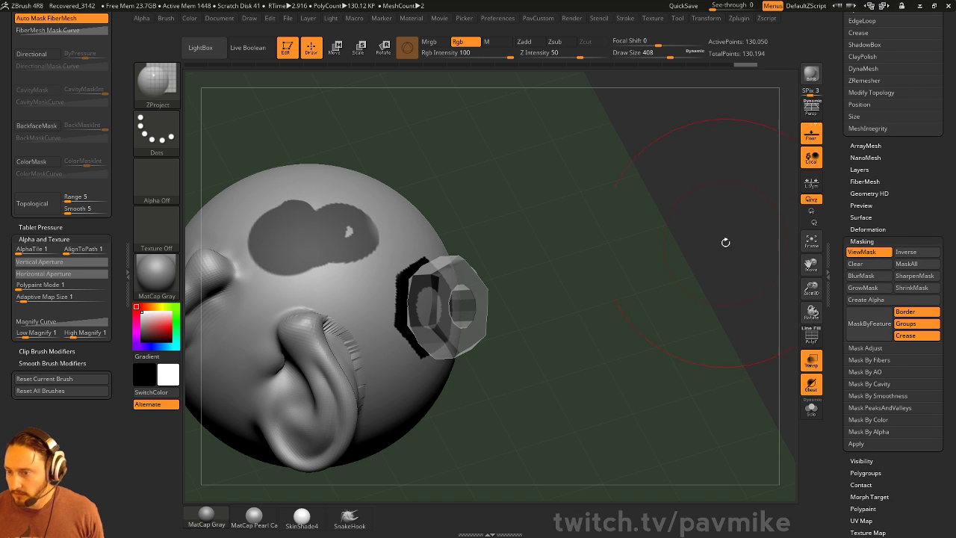
- Set the ZProject brush's Draw Size to 44
{"action": "mouse_move", "coordinate": [586, 241]}
{"action": "left_mouse_down"}
{"action": "mouse_move", "coordinate": [558, 242]}
{"action": "mouse_move", "coordinate": [592, 234]}
{"action": "mouse_move", "coordinate": [574, 233]}
{"action": "left_mouse_up"}
{"action": "key", "text": "s"}
{"action": "mouse_move", "coordinate": [581, 232]}
{"action": "left_mouse_down"}
{"action": "mouse_move", "coordinate": [611, 216]}
{"action": "mouse_move", "coordinate": [595, 214]}
{"action": "left_mouse_up"}
{"action": "key", "text": "s"}
{"action": "left_click_drag", "start_coordinate": [599, 224], "coordinate": [634, 279]}
{"action": "key", "text": "ctrl"}
{"action": "key", "text": "ctrl"}
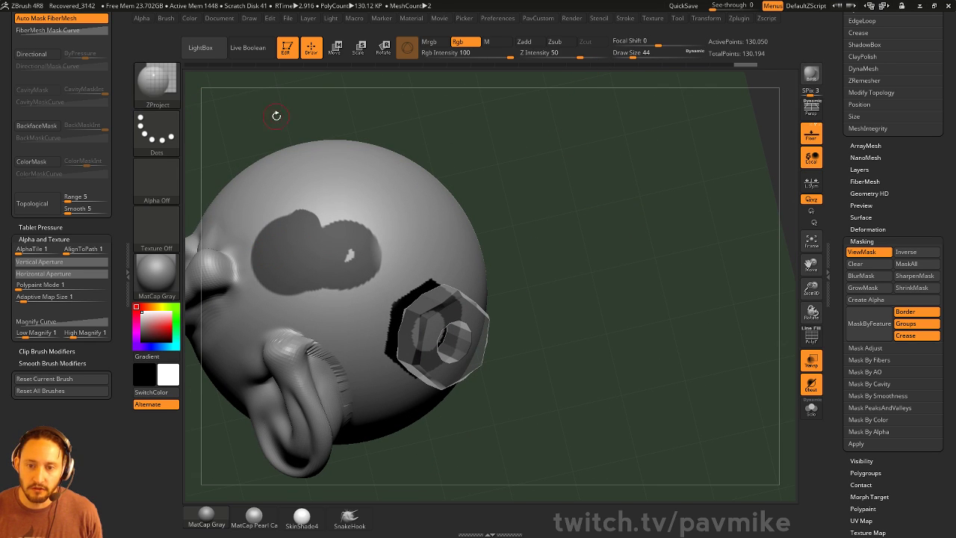
- Switch to the Standard brush and set the MaskPen's Focal Shift to 24
{"action": "left_click", "coordinate": [163, 102]}
{"action": "left_click", "coordinate": [344, 95]}
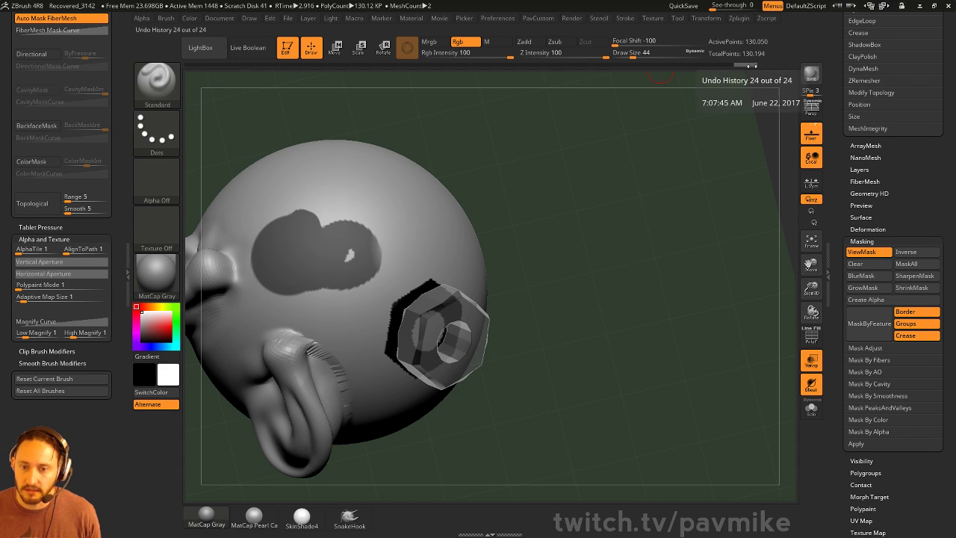
{"action": "key", "text": "ctrl"}
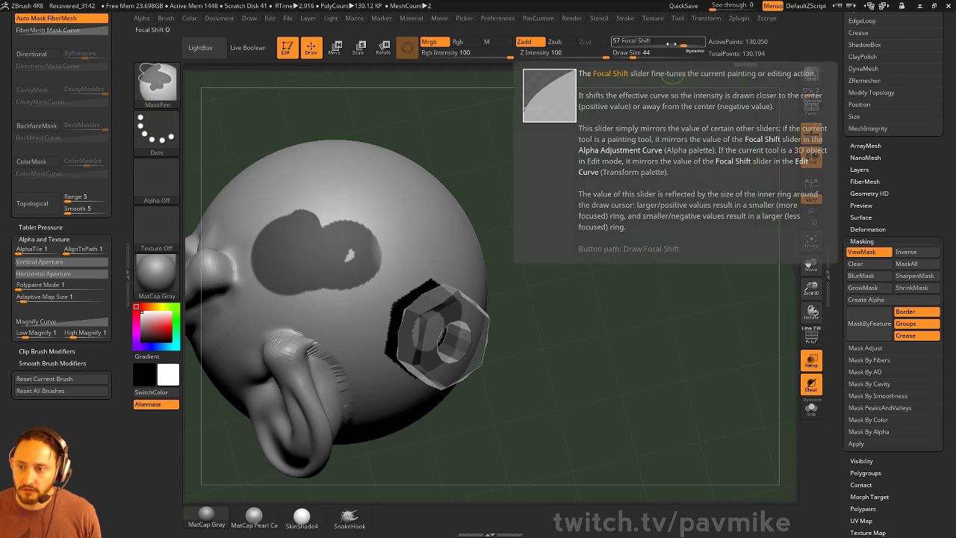
{"action": "left_click_drag", "start_coordinate": [611, 45], "coordinate": [669, 45]}
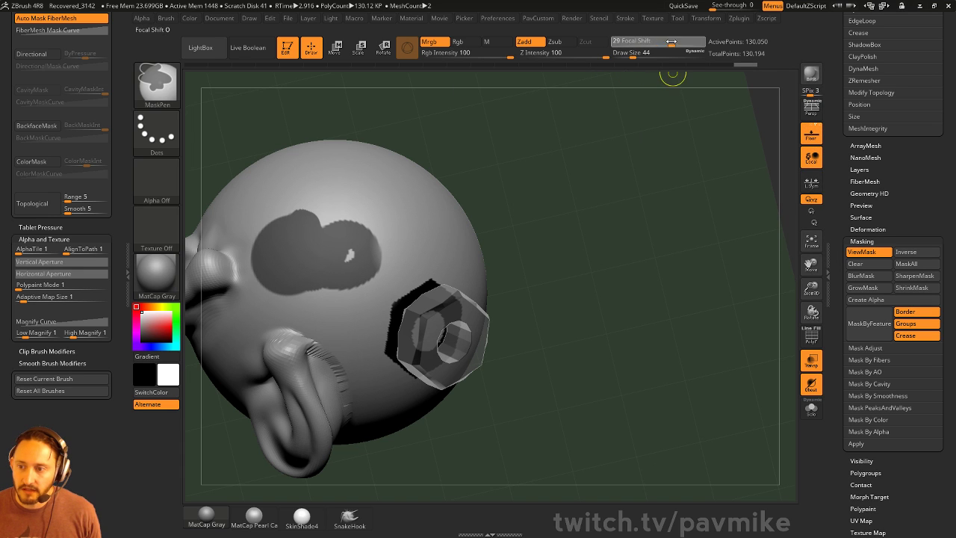
- Set the Standard brush's Draw Size to 422 and its Focal Shift to -100
{"action": "key", "text": "s"}
{"action": "left_click_drag", "start_coordinate": [647, 149], "coordinate": [672, 146]}
{"action": "key", "text": "s"}
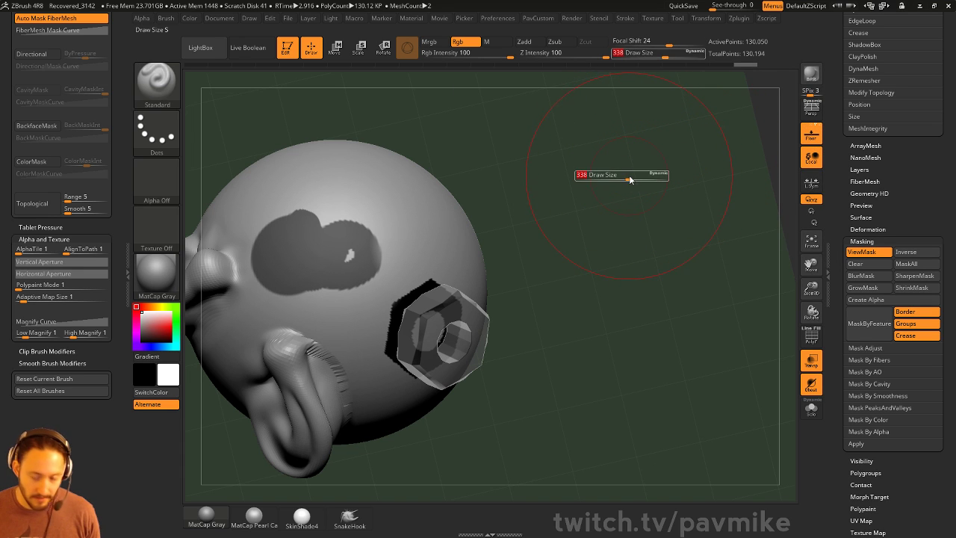
{"action": "left_click_drag", "start_coordinate": [632, 179], "coordinate": [634, 176]}
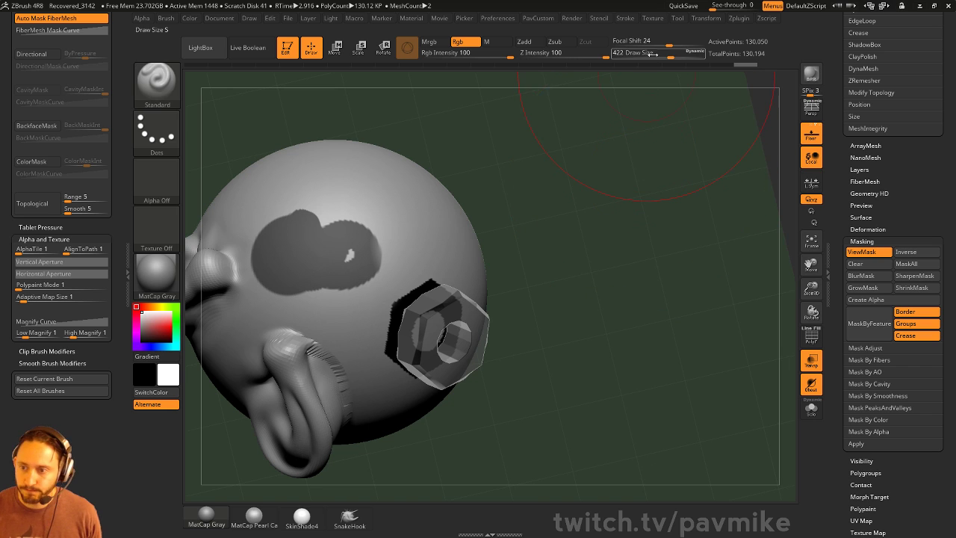
{"action": "key", "text": "ctrl"}
{"action": "mouse_move", "coordinate": [667, 44]}
{"action": "left_mouse_down", "text": "ctrl"}
{"action": "mouse_move", "coordinate": [610, 43]}
{"action": "mouse_move", "coordinate": [669, 46]}
{"action": "mouse_move", "coordinate": [599, 55]}
{"action": "left_mouse_up", "text": "ctrl"}
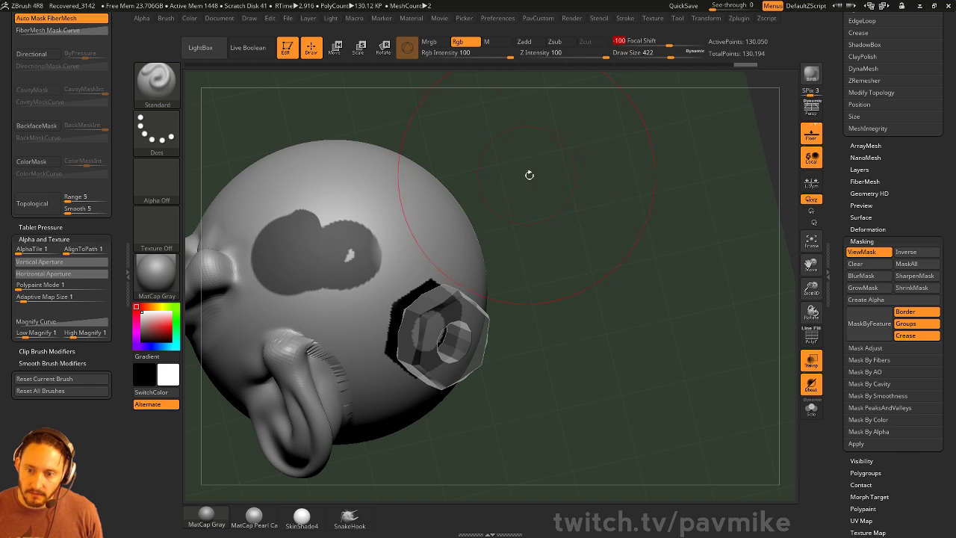
- Reduce the Draw Size to 46 and paint a diagonal mask patch on the head above the nut
{"action": "key", "text": "s"}
{"action": "left_click_drag", "start_coordinate": [535, 181], "coordinate": [440, 199]}
{"action": "mouse_move", "coordinate": [379, 192]}
{"action": "left_mouse_down"}
{"action": "mouse_move", "coordinate": [429, 233]}
{"action": "mouse_move", "coordinate": [514, 254]}
{"action": "left_mouse_up"}
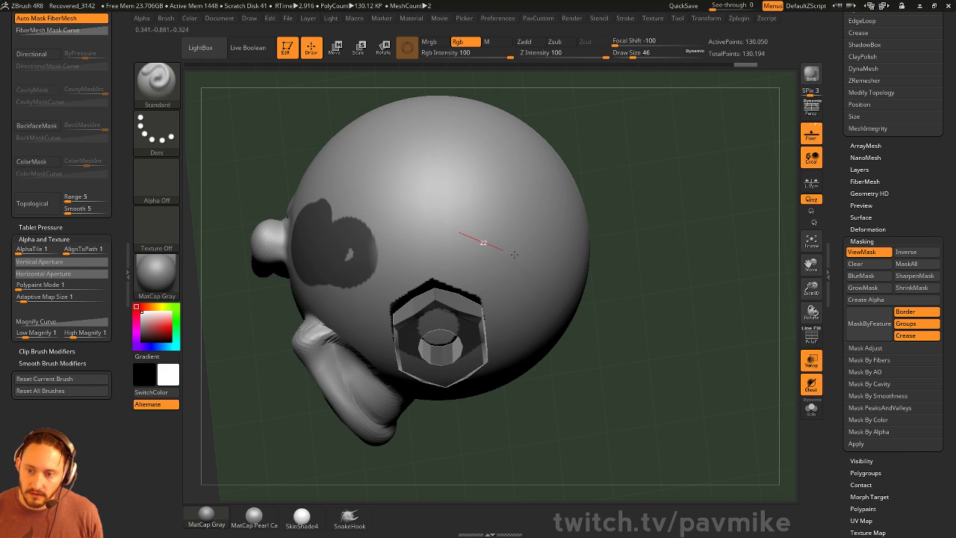
{"action": "mouse_move", "coordinate": [399, 168]}
{"action": "left_mouse_down", "text": "ctrl"}
{"action": "mouse_move", "coordinate": [448, 227]}
{"action": "mouse_move", "coordinate": [430, 198]}
{"action": "mouse_move", "coordinate": [448, 179]}
{"action": "mouse_move", "coordinate": [478, 212]}
{"action": "left_mouse_up", "text": "ctrl"}
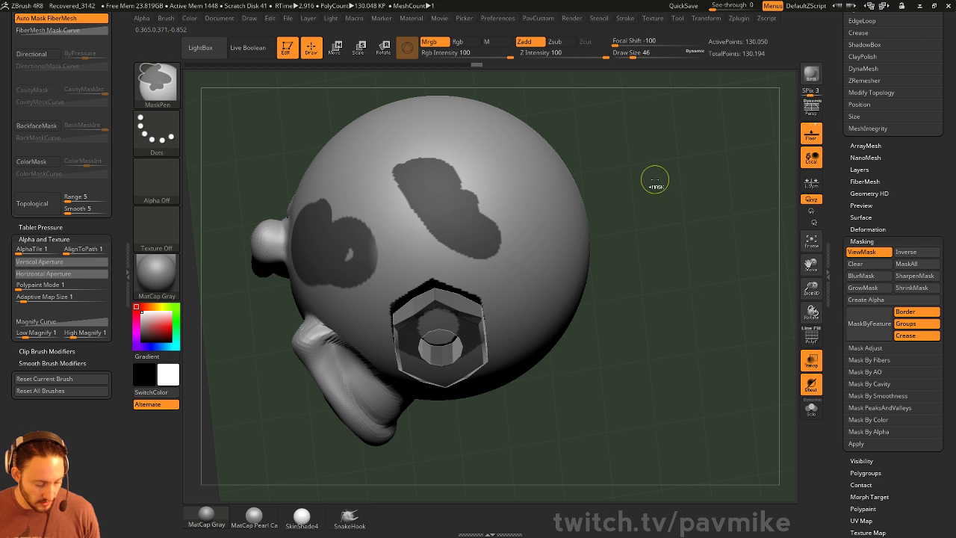
- Subdivide the head after clearing its mask, and paint a fresh mask patch above the nut
{"action": "left_click_drag", "start_coordinate": [655, 181], "coordinate": [667, 196], "text": "ctrl"}
{"action": "key", "text": "ctrl+d"}
{"action": "mouse_move", "coordinate": [440, 172]}
{"action": "left_mouse_down", "text": "ctrl"}
{"action": "mouse_move", "coordinate": [468, 217]}
{"action": "mouse_move", "coordinate": [469, 199]}
{"action": "mouse_move", "coordinate": [425, 179]}
{"action": "mouse_move", "coordinate": [414, 220]}
{"action": "mouse_move", "coordinate": [466, 219]}
{"action": "left_mouse_up", "text": "ctrl"}
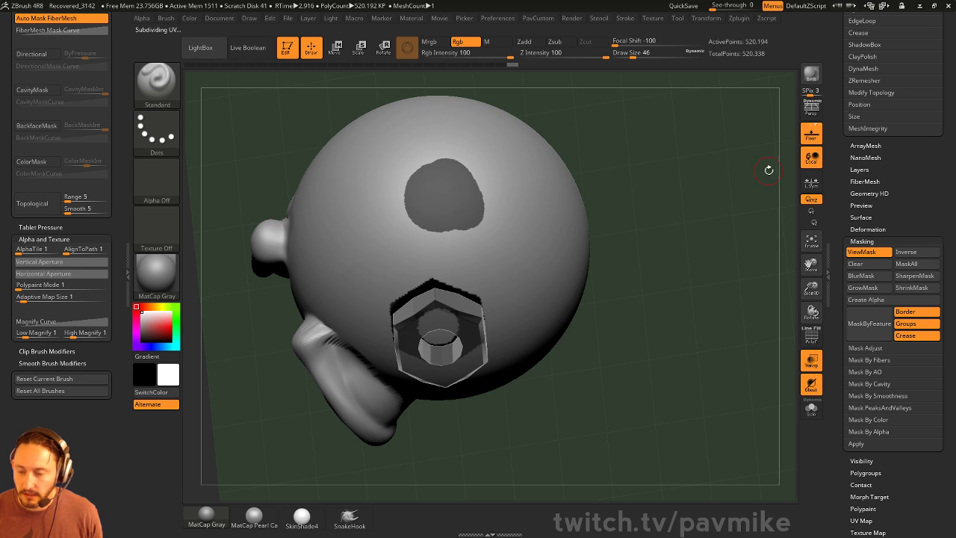
- Set up MaskPen with the DragRect stroke, the star-shaped Alpha 10 and a Draw Size of 245
{"action": "key", "text": "ctrl"}
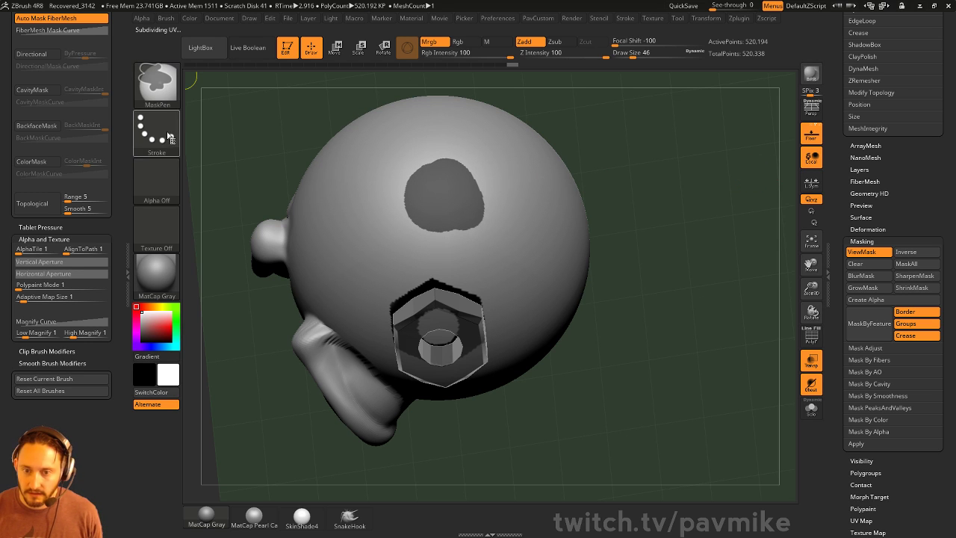
{"action": "left_click", "coordinate": [169, 136]}
{"action": "left_click", "coordinate": [264, 146]}
{"action": "left_click", "coordinate": [156, 179]}
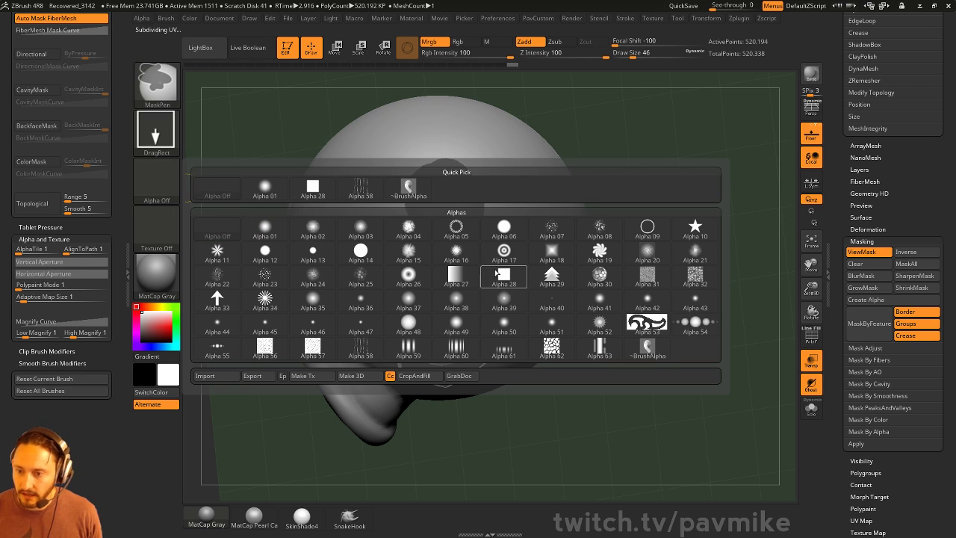
{"action": "left_click", "coordinate": [695, 228]}
{"action": "mouse_move", "coordinate": [635, 53]}
{"action": "left_mouse_down"}
{"action": "mouse_move", "coordinate": [664, 57]}
{"action": "mouse_move", "coordinate": [657, 47]}
{"action": "left_mouse_up"}
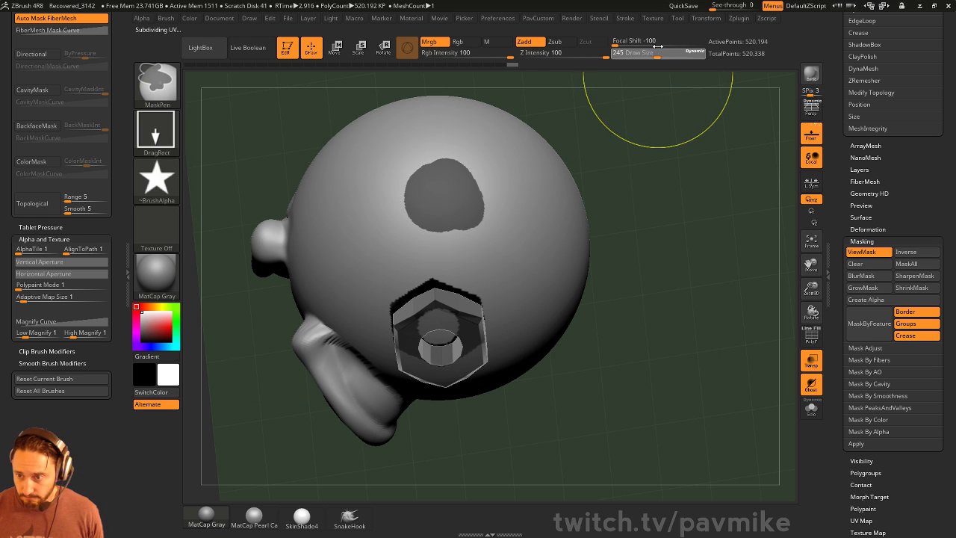
- Try masking a star on the head beside the painted mask patch, and undo it
{"action": "right_click_drag", "start_coordinate": [516, 215], "coordinate": [589, 186]}
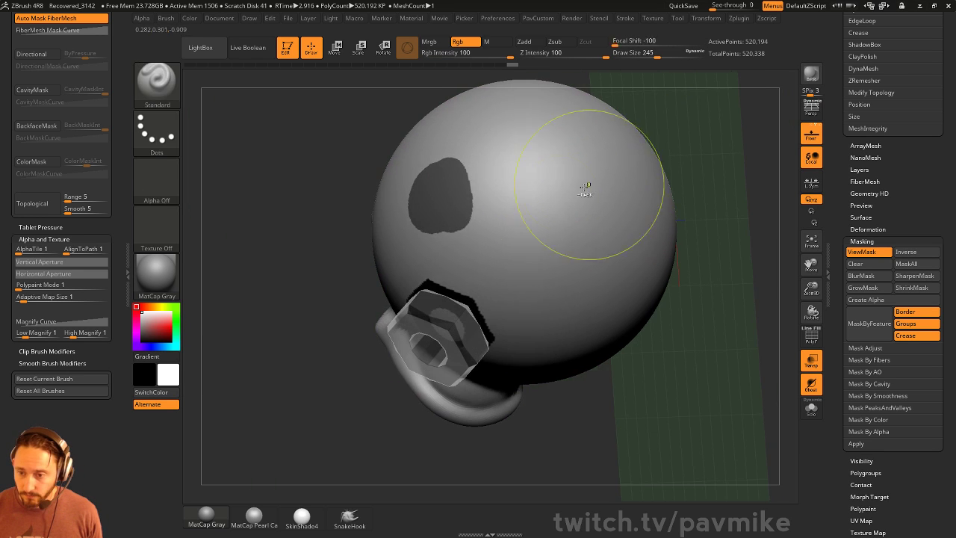
{"action": "left_click_drag", "start_coordinate": [566, 188], "coordinate": [571, 238], "text": "ctrl"}
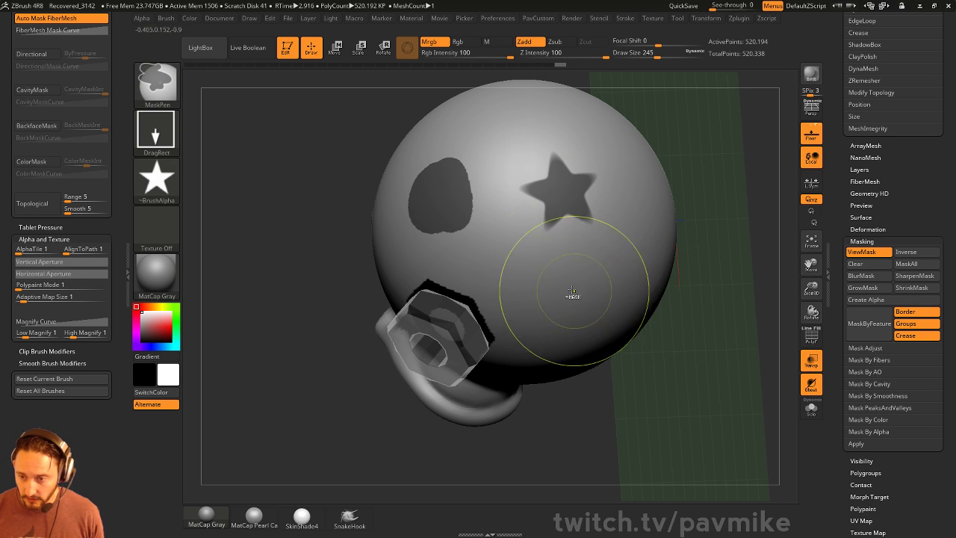
{"action": "key", "text": "ctrl+z"}
{"action": "key", "text": "ctrl+z"}
- Replace the painted mask with a sharp-edged star using a lower Focal Shift, and invert the mask
{"action": "left_click_drag", "start_coordinate": [274, 271], "coordinate": [310, 316], "text": "ctrl"}
{"action": "left_click_drag", "start_coordinate": [621, 42], "coordinate": [612, 42]}
{"action": "left_click_drag", "start_coordinate": [528, 214], "coordinate": [586, 249], "text": "ctrl"}
{"action": "mouse_move", "coordinate": [292, 418]}
{"action": "left_mouse_down"}
{"action": "mouse_move", "coordinate": [285, 408]}
{"action": "mouse_move", "coordinate": [433, 317]}
{"action": "mouse_move", "coordinate": [541, 220]}
{"action": "left_mouse_up"}
{"action": "left_click", "coordinate": [293, 405], "text": "ctrl"}
- Move the unmasked star area with the gizmo to form a relief on the head, and clear the mask
{"action": "key", "text": "w"}
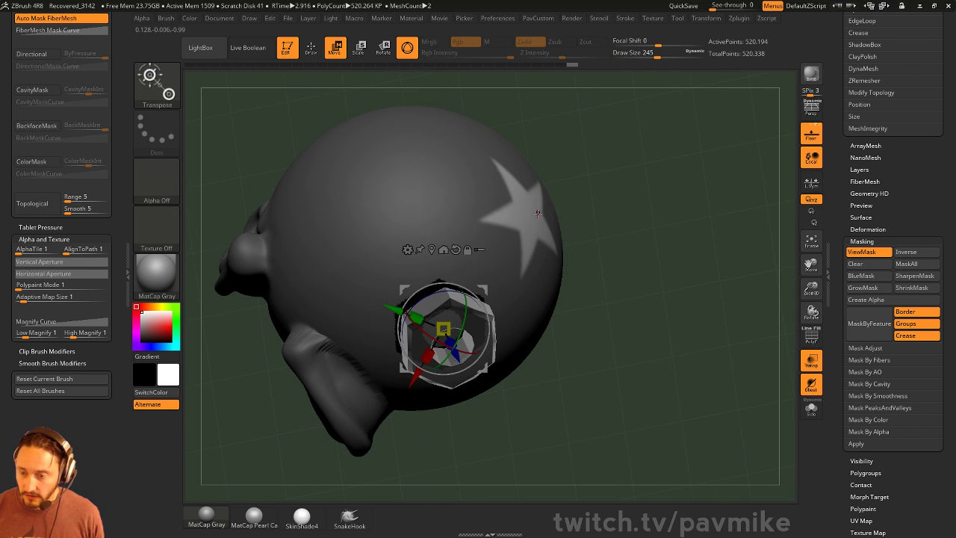
{"action": "left_click", "coordinate": [537, 215], "text": "alt"}
{"action": "left_click_drag", "start_coordinate": [585, 199], "coordinate": [598, 195]}
{"action": "key", "text": "q"}
{"action": "key", "text": "ctrl+z"}
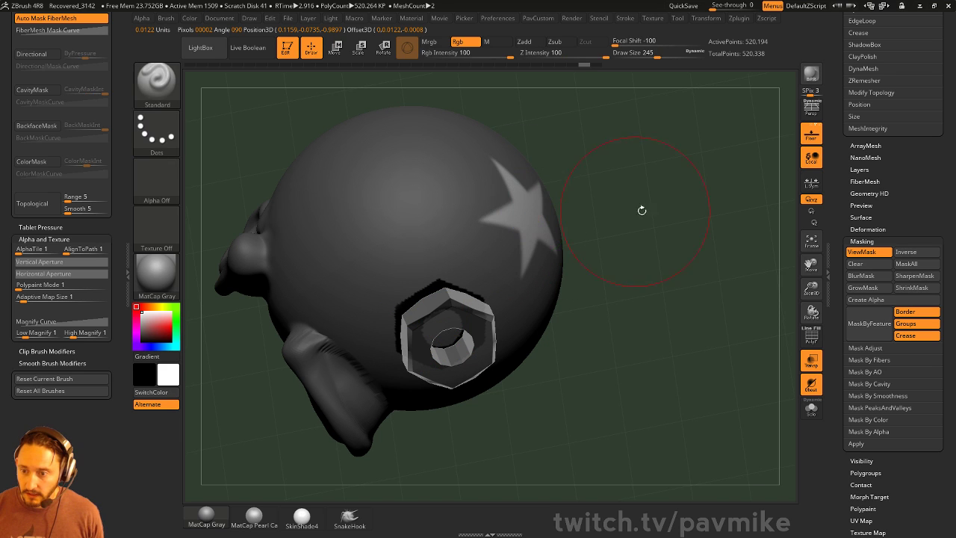
{"action": "key", "text": "grave"}
{"action": "left_click_drag", "start_coordinate": [700, 183], "coordinate": [661, 185]}
{"action": "mouse_move", "coordinate": [650, 261]}
{"action": "left_mouse_down", "text": "ctrl"}
{"action": "mouse_move", "coordinate": [677, 244]}
{"action": "mouse_move", "coordinate": [665, 228]}
{"action": "mouse_move", "coordinate": [674, 246]}
{"action": "left_mouse_up", "text": "ctrl"}
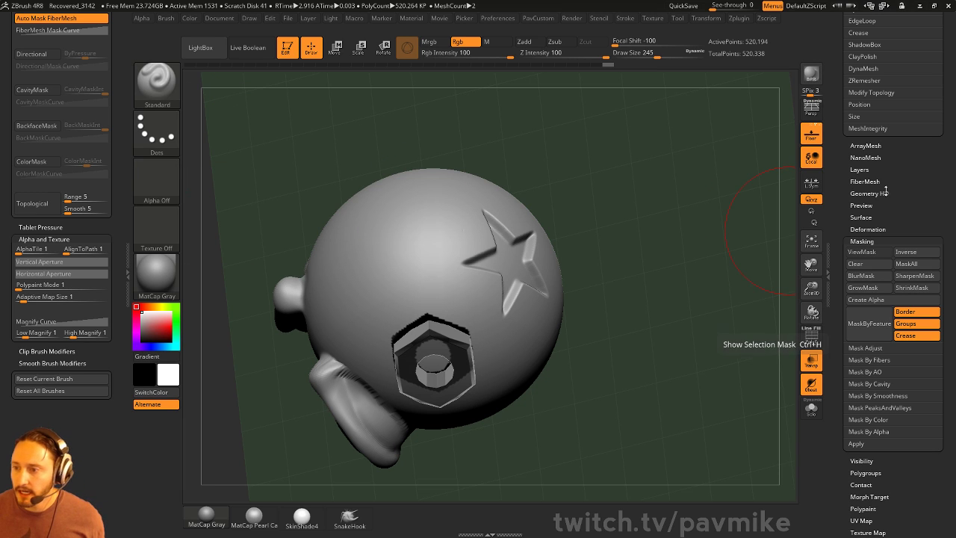
- Switch to the ZBFemale_TechSuit tool and turn off transparency
{"action": "left_click_drag", "start_coordinate": [850, 202], "coordinate": [876, 510]}
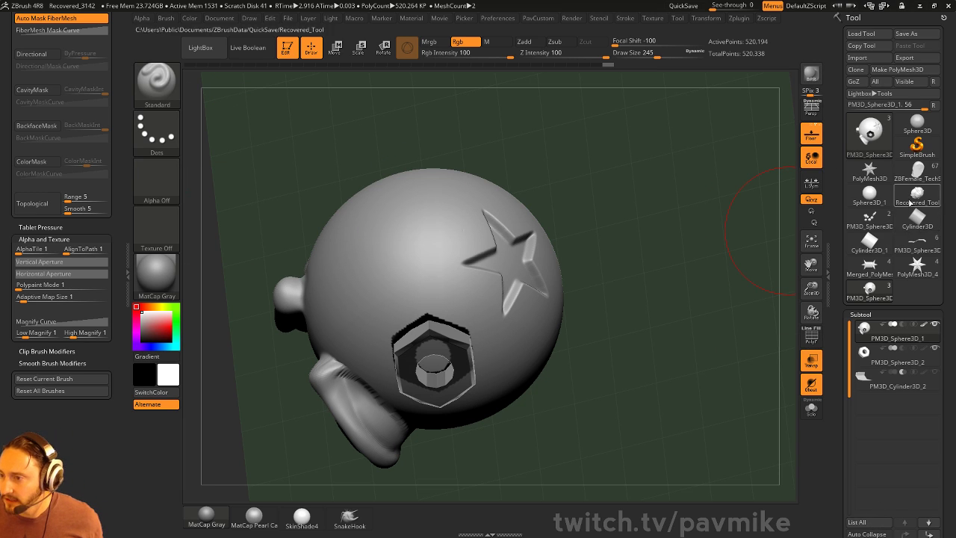
{"action": "left_click", "coordinate": [916, 172]}
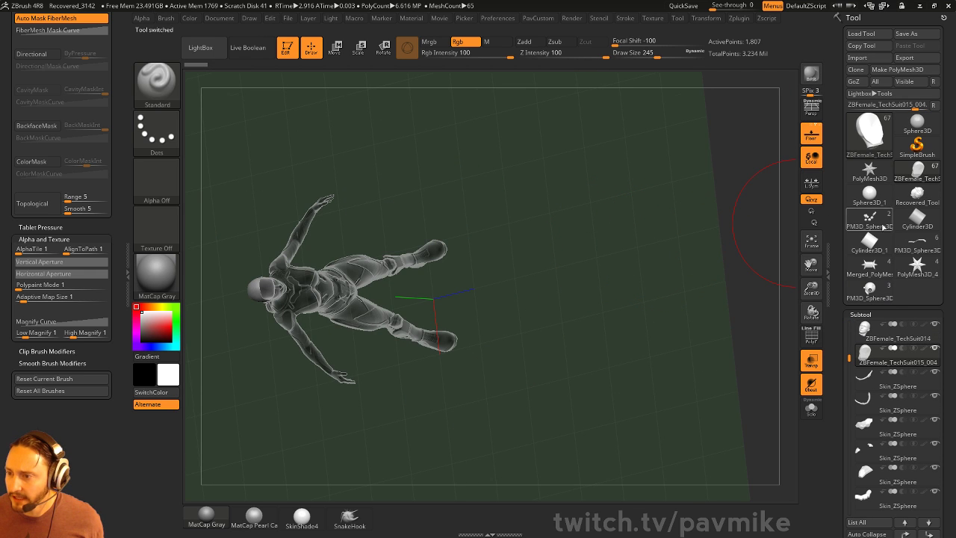
{"action": "left_click_drag", "start_coordinate": [609, 251], "coordinate": [649, 196]}
{"action": "left_click", "coordinate": [811, 361]}
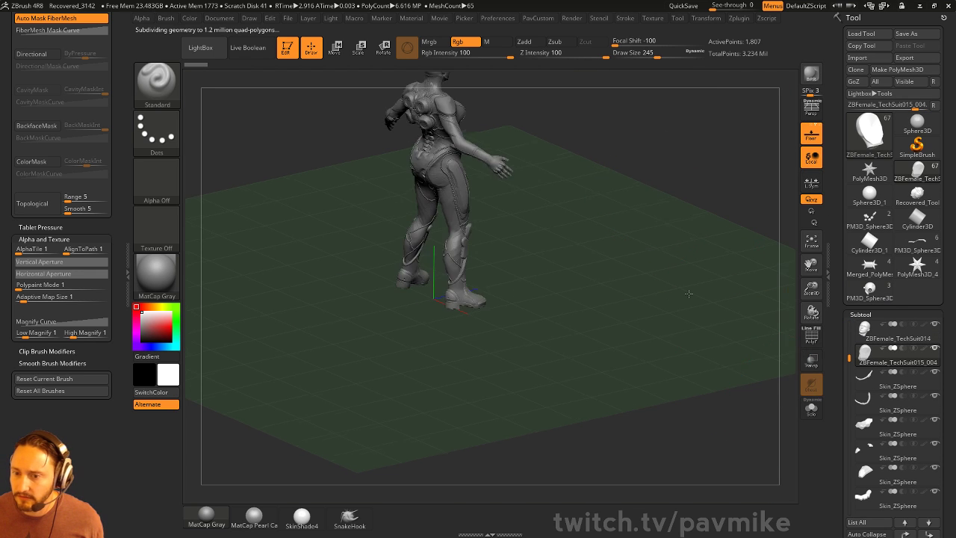
- Set the brush's Draw Size to 11 with the full suited figure in view
{"action": "mouse_move", "coordinate": [689, 294]}
{"action": "left_mouse_down", "text": "shift"}
{"action": "mouse_move", "coordinate": [624, 256]}
{"action": "mouse_move", "coordinate": [628, 366]}
{"action": "left_mouse_up", "text": "shift"}
{"action": "key", "text": "s"}
{"action": "left_click", "coordinate": [580, 314]}
{"action": "left_click_drag", "start_coordinate": [580, 314], "coordinate": [621, 321]}
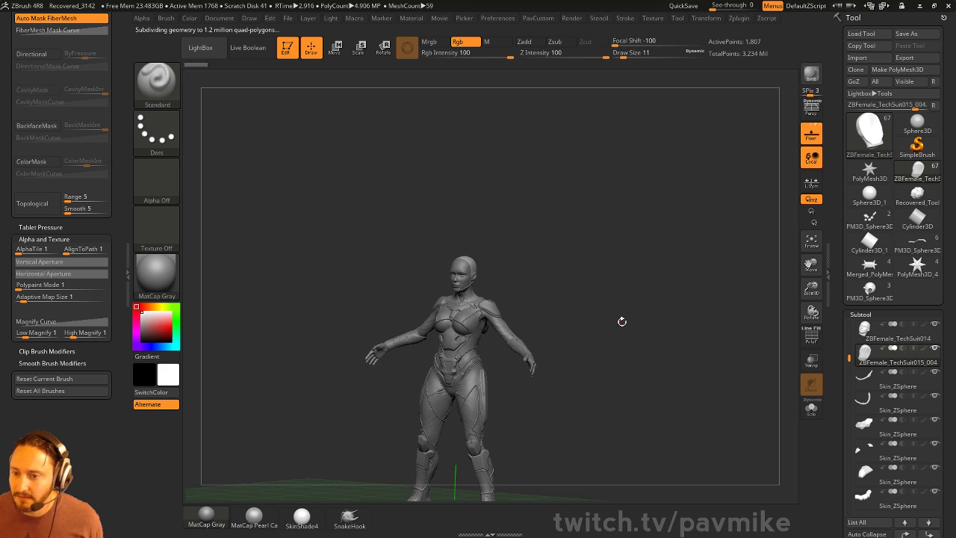
- Save the figure as ZBFemale_TechSuit016.ZTL in the streaming > ZBFemale > HighRes folder, replacing the existing file
{"action": "left_click", "coordinate": [910, 33]}
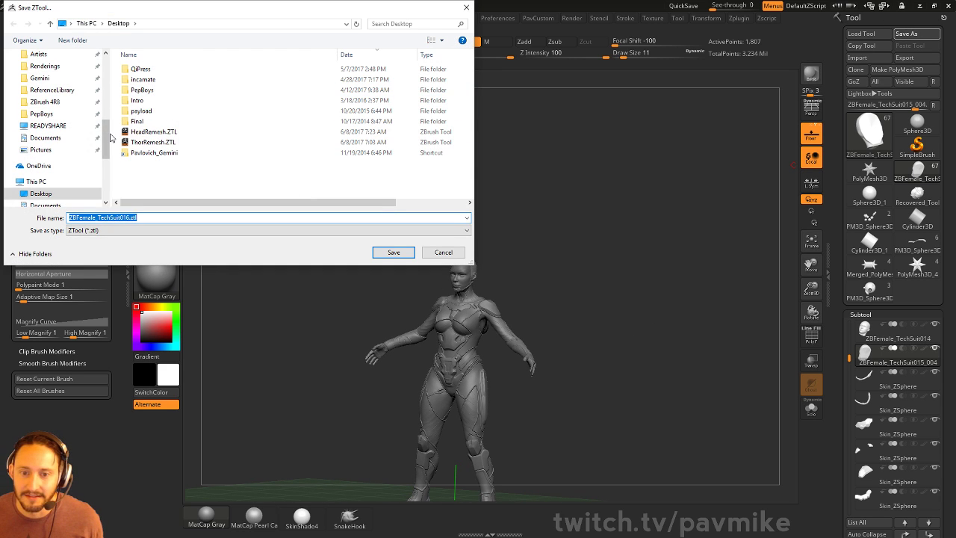
{"action": "left_click", "coordinate": [45, 86]}
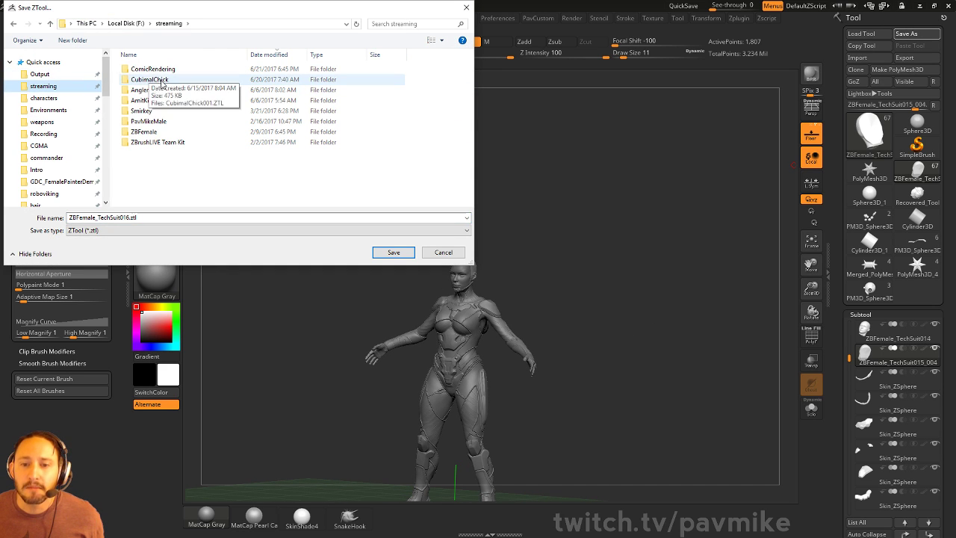
{"action": "double_click", "coordinate": [145, 132]}
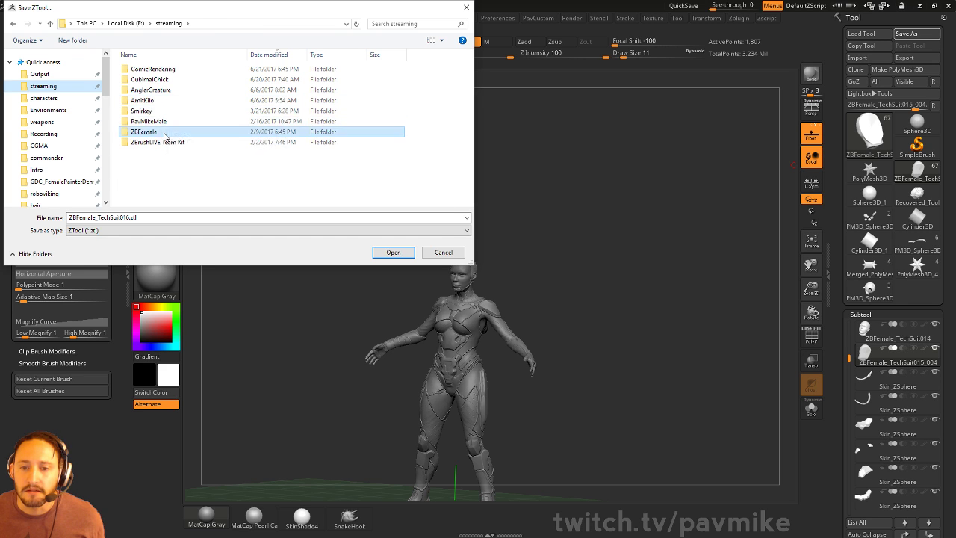
{"action": "double_click", "coordinate": [160, 69]}
{"action": "double_click", "coordinate": [161, 72]}
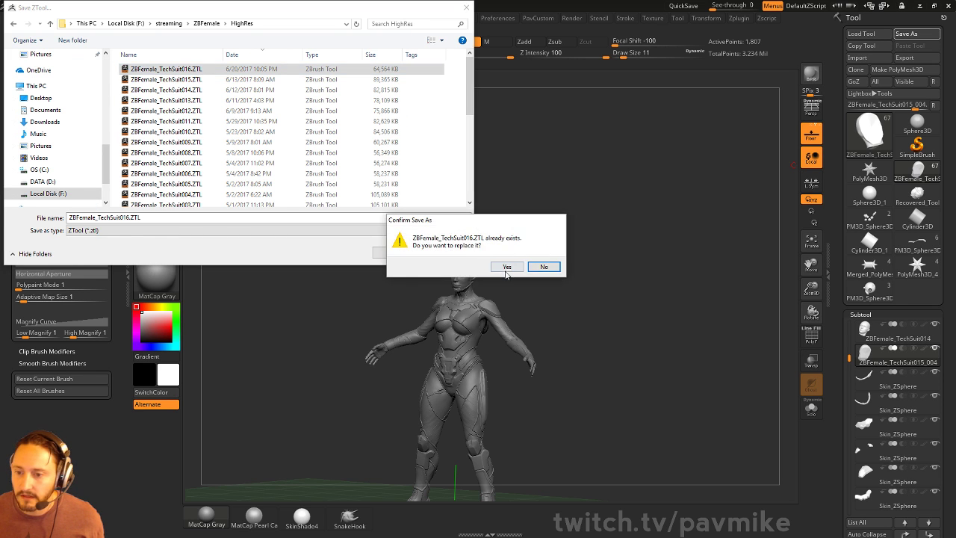
{"action": "left_click", "coordinate": [506, 267]}
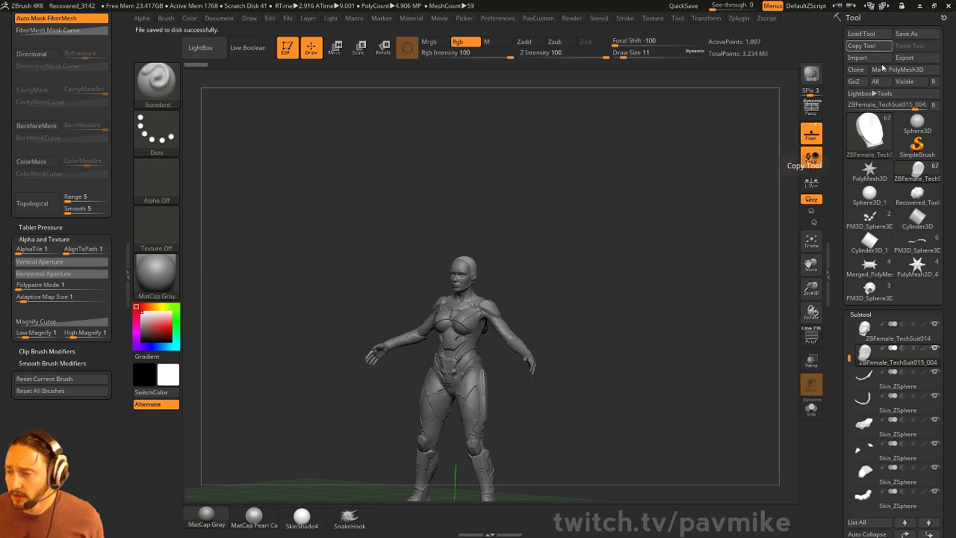
- Close ZBrush without saving changes to the project
{"action": "mouse_move", "coordinate": [871, 136]}
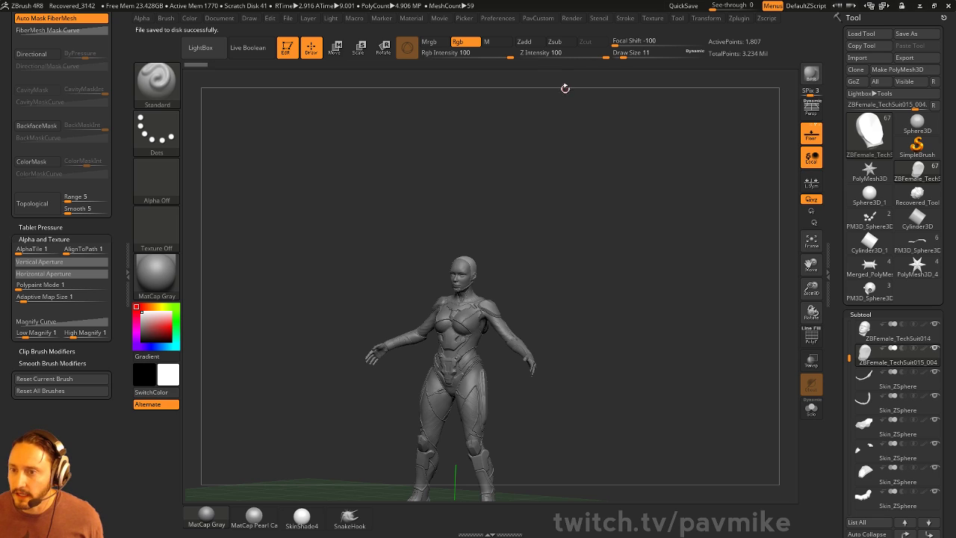
{"action": "left_click", "coordinate": [946, 5]}
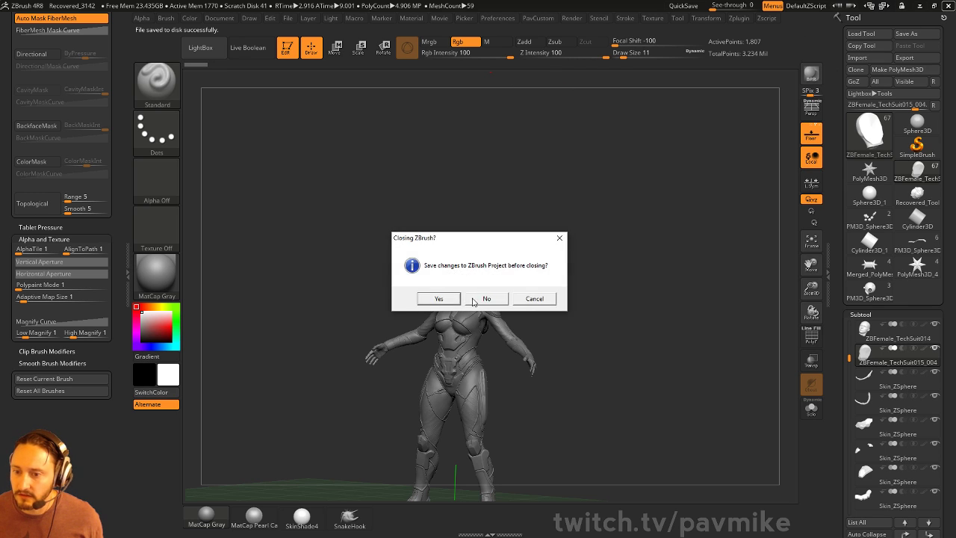
{"action": "left_click", "coordinate": [486, 299]}
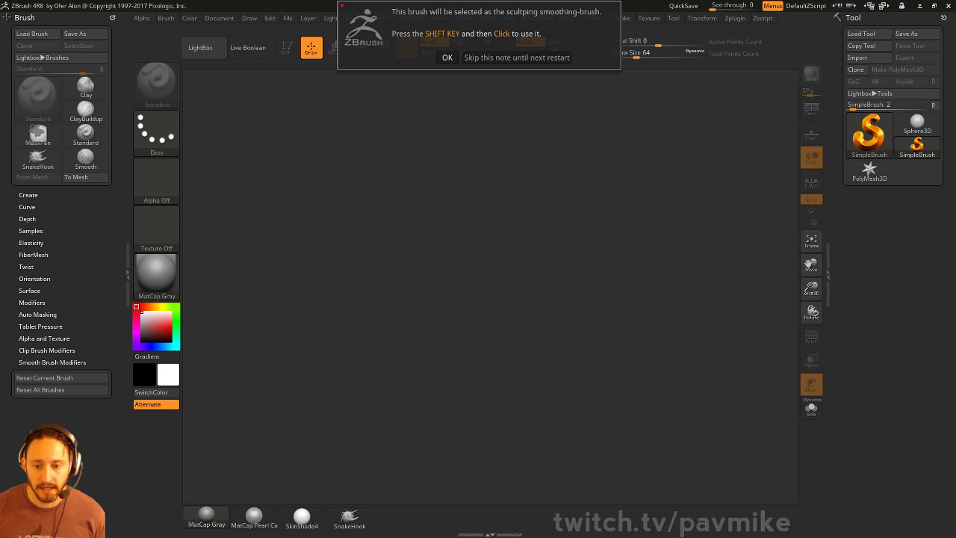
- Dismiss the smoothing-brush note and LightBox, and set the Draw Size to 27
{"action": "left_click", "coordinate": [464, 58]}
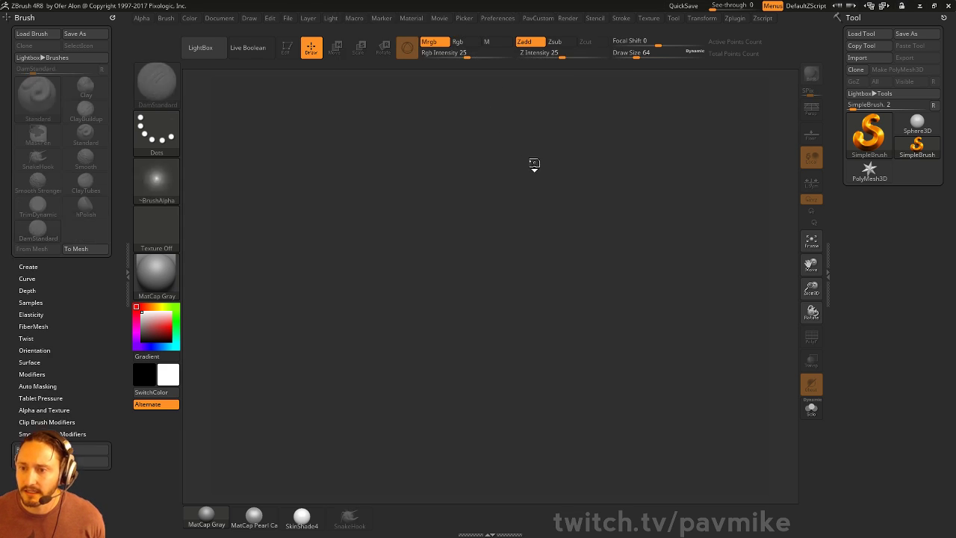
{"action": "left_click", "coordinate": [765, 77]}
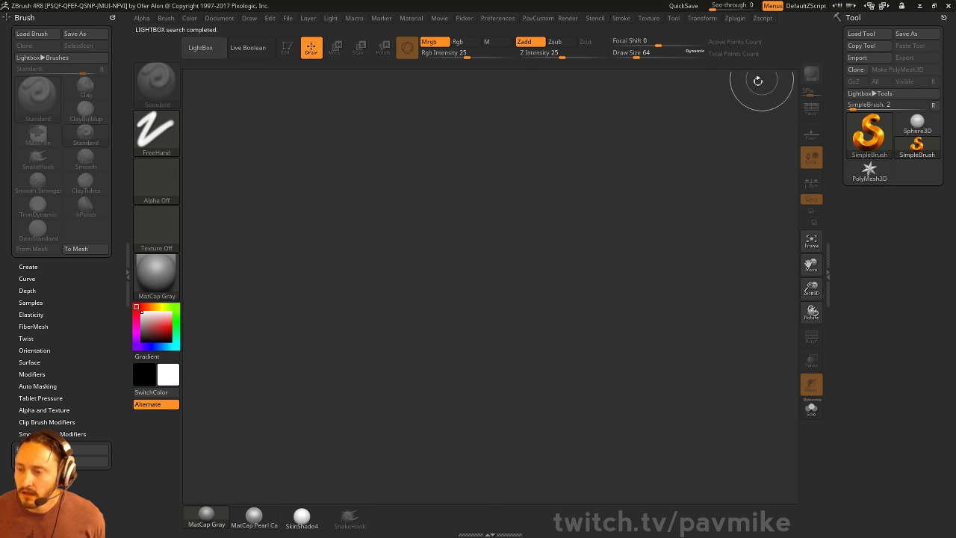
{"action": "key", "text": "s"}
{"action": "left_click_drag", "start_coordinate": [565, 205], "coordinate": [557, 201]}
- Run the PavStartup macro
{"action": "left_click", "coordinate": [354, 19]}
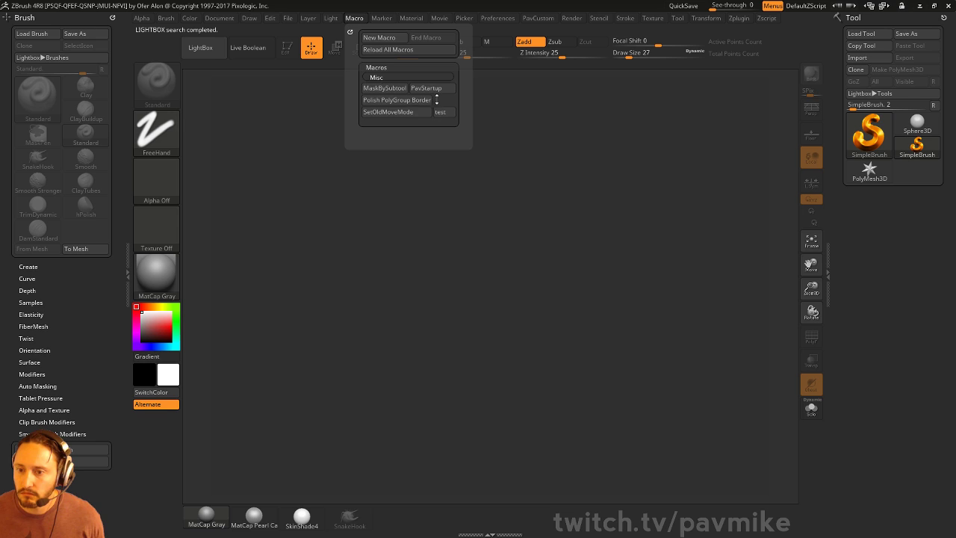
{"action": "left_click", "coordinate": [426, 88]}
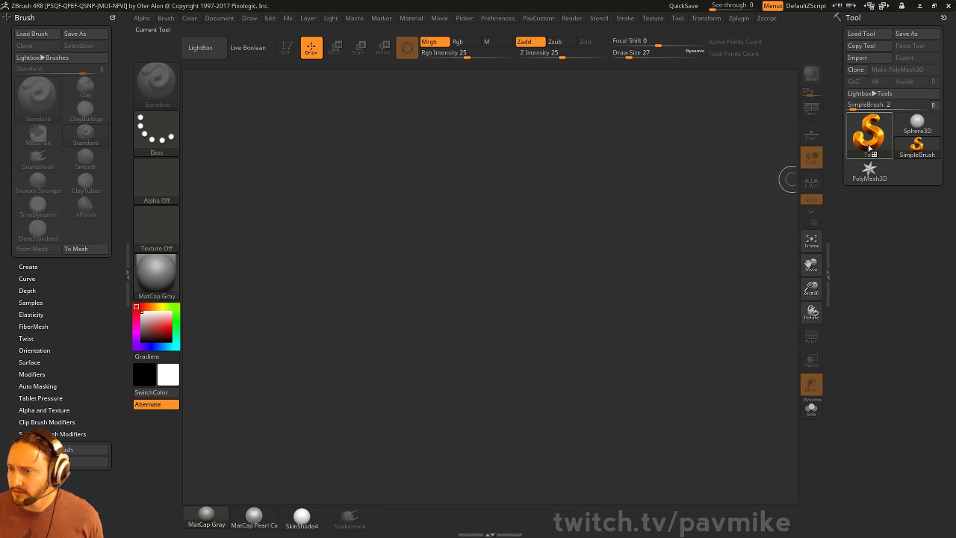
- Load the DemoHead.ZTL tool from LightBox
{"action": "left_click", "coordinate": [869, 136]}
{"action": "left_click", "coordinate": [566, 183]}
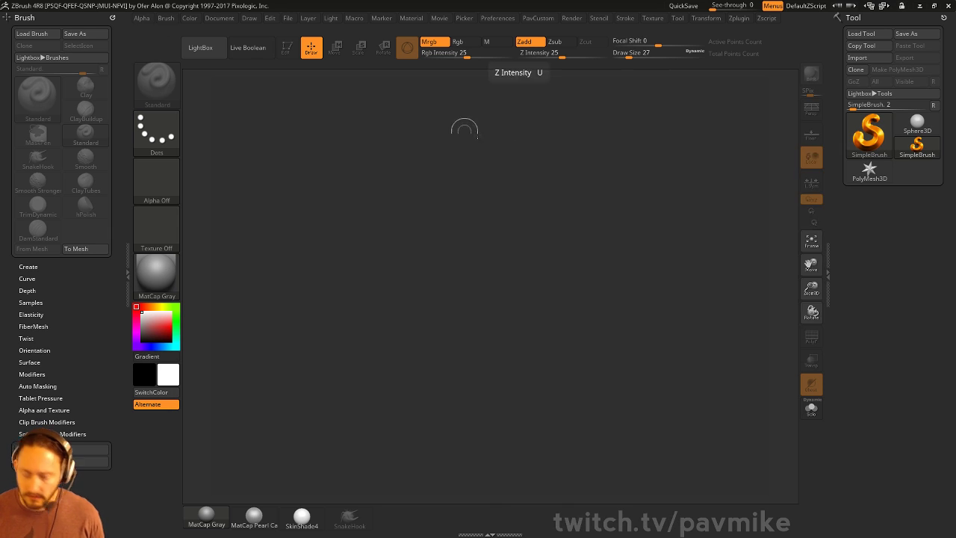
{"action": "key", "text": "comma"}
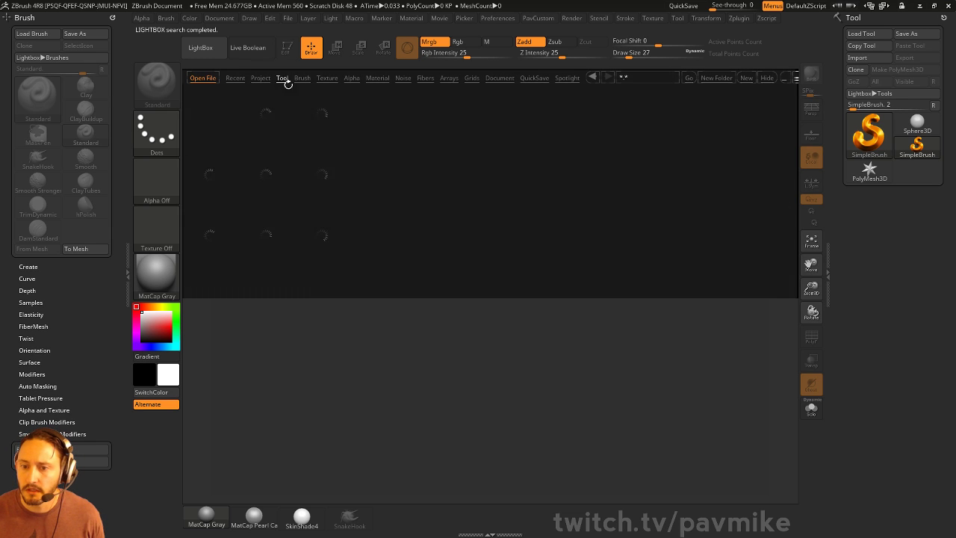
{"action": "left_click", "coordinate": [283, 79]}
{"action": "double_click", "coordinate": [319, 120]}
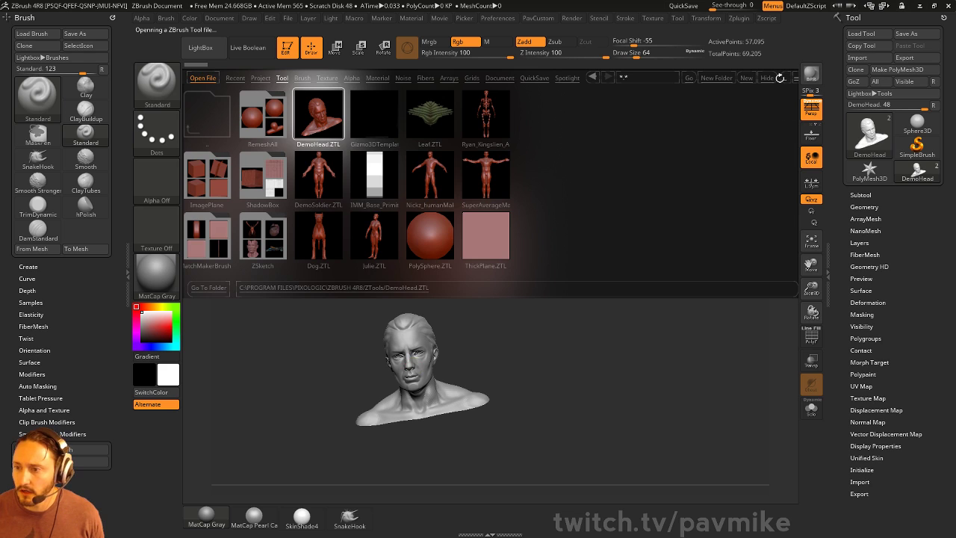
- Dock the Material palette in the side tray in place of the Brush palette
{"action": "left_click", "coordinate": [158, 281]}
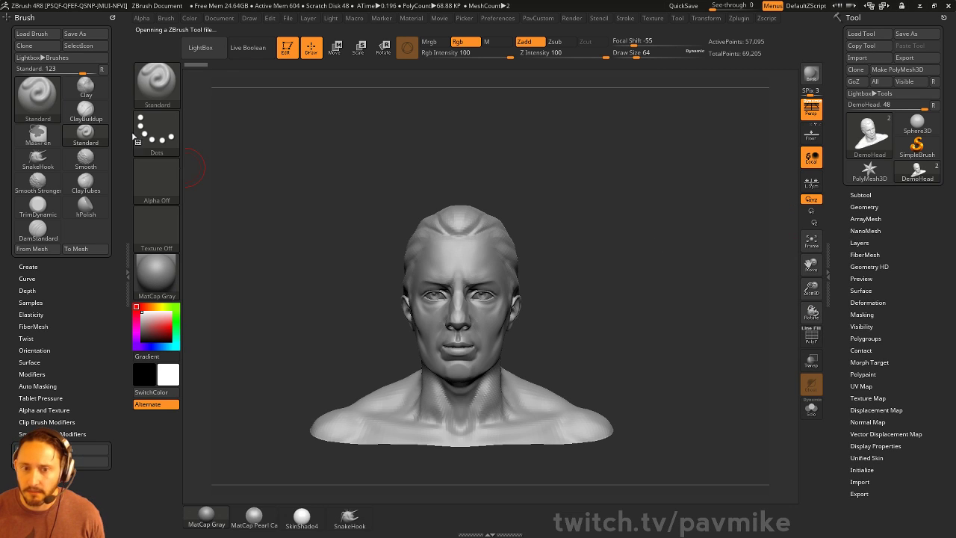
{"action": "left_click", "coordinate": [403, 21]}
{"action": "left_click", "coordinate": [405, 29]}
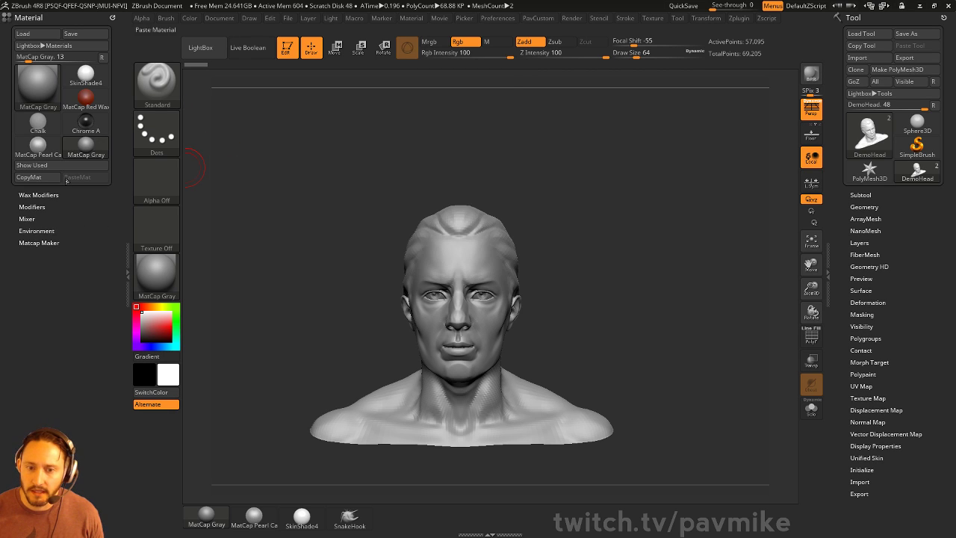
- Expand the Modifiers of the MatCap Gray material to show all its shader settings
{"action": "left_click", "coordinate": [39, 194]}
{"action": "left_click", "coordinate": [32, 207]}
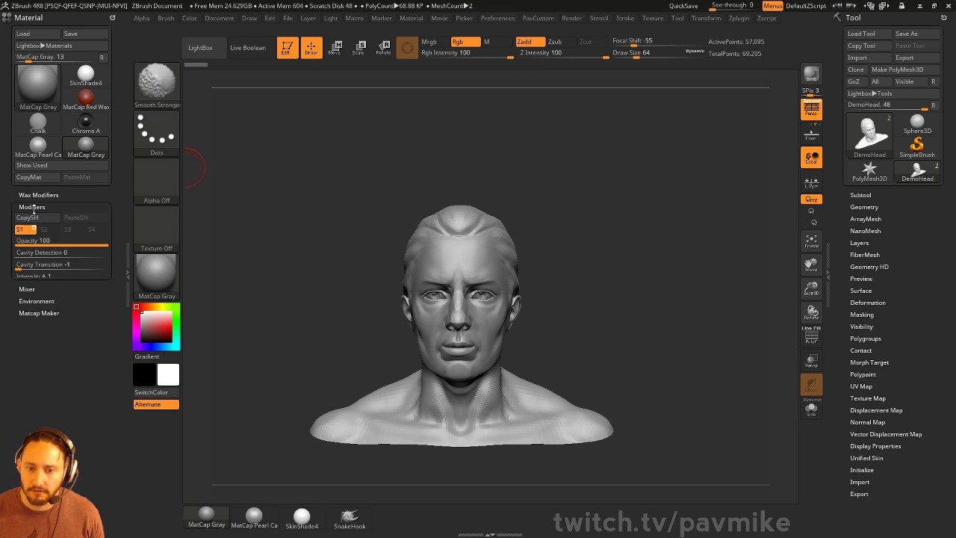
{"action": "left_click_drag", "start_coordinate": [9, 421], "coordinate": [9, 339]}
{"action": "mouse_move", "coordinate": [36, 451]}
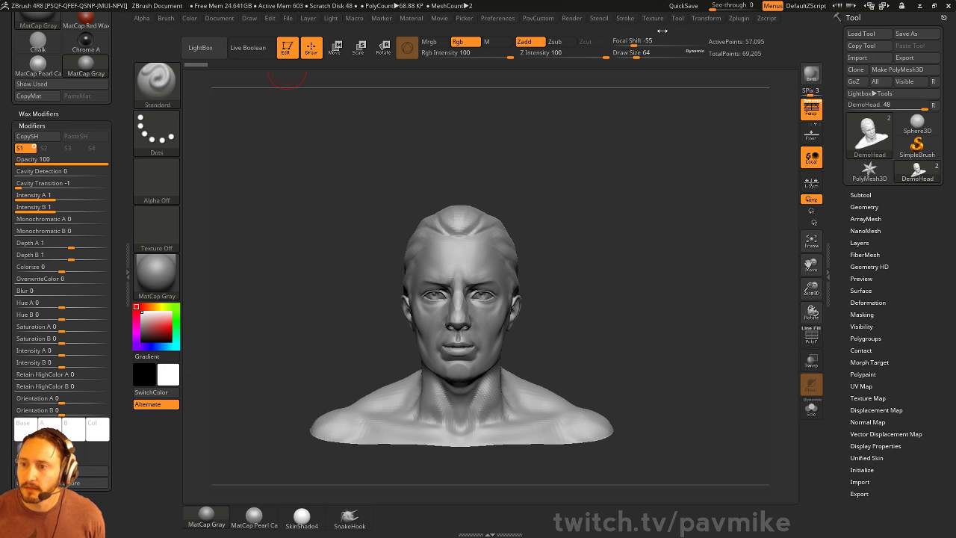
- Dock the Light palette in the side tray with the Material palette and expand its LightCap settings
{"action": "left_click", "coordinate": [330, 18]}
{"action": "left_click_drag", "start_coordinate": [326, 34], "coordinate": [181, 153]}
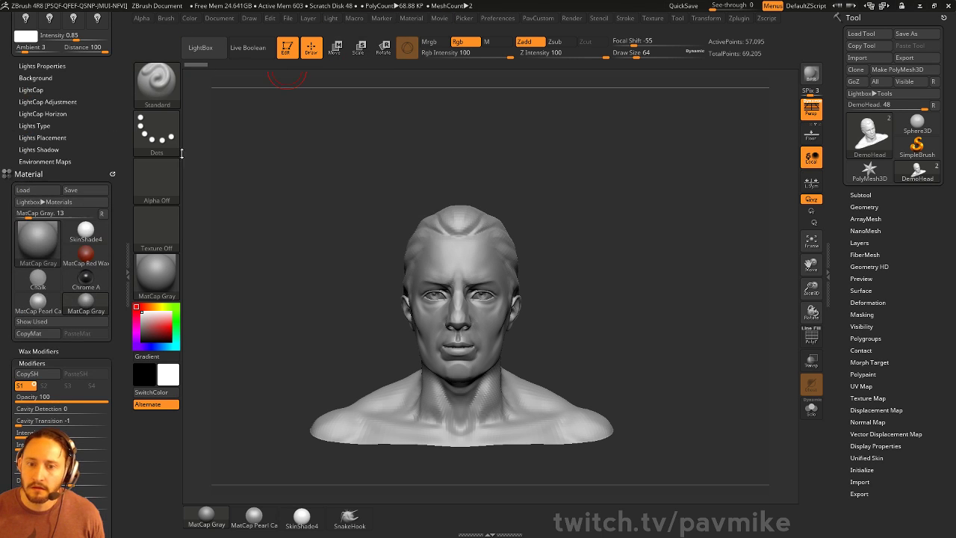
{"action": "scroll", "coordinate": [85, 181], "scroll_direction": "up", "scroll_amount": 3}
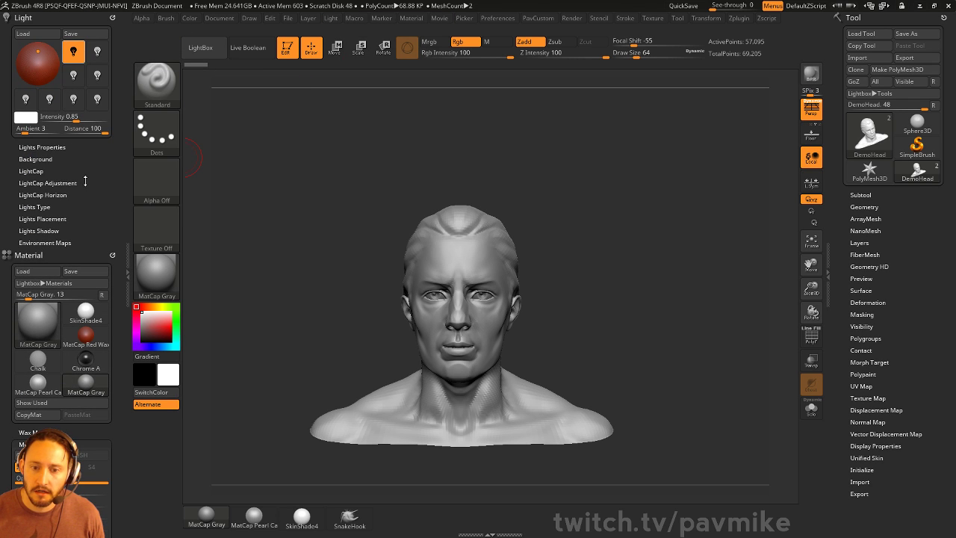
{"action": "left_click", "coordinate": [40, 171]}
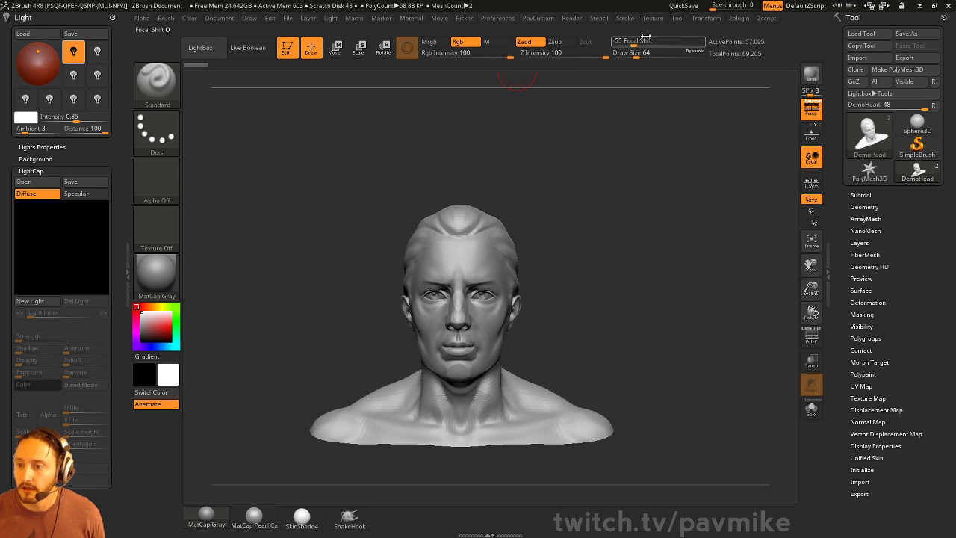
- Set the light's Intensity and Ambient to 0 and switch the head to BasicMaterial
{"action": "left_click", "coordinate": [331, 19]}
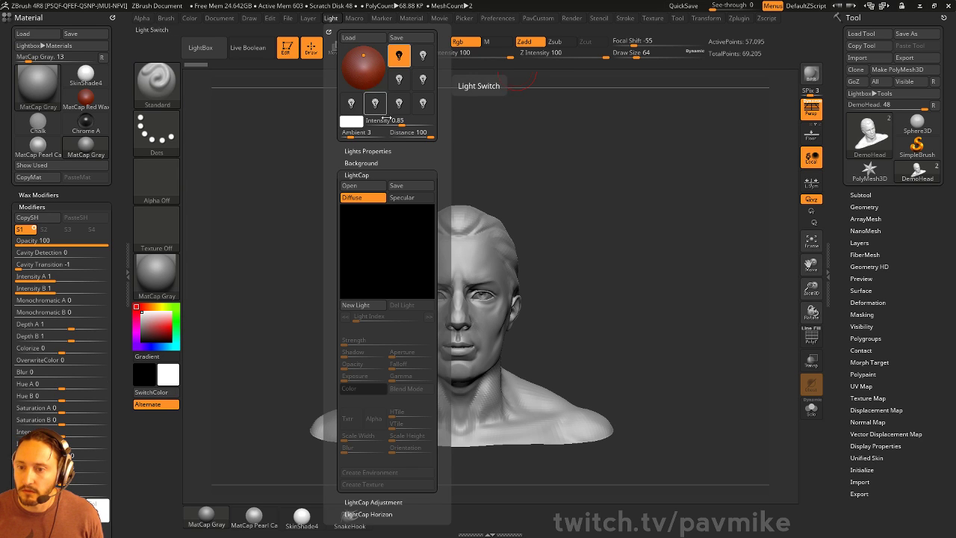
{"action": "left_click_drag", "start_coordinate": [392, 123], "coordinate": [334, 137]}
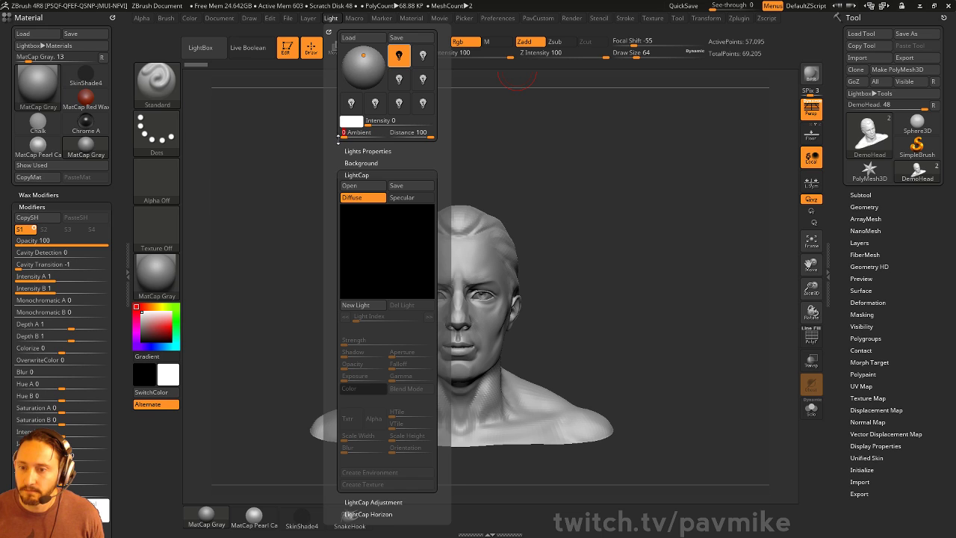
{"action": "left_click", "coordinate": [157, 273]}
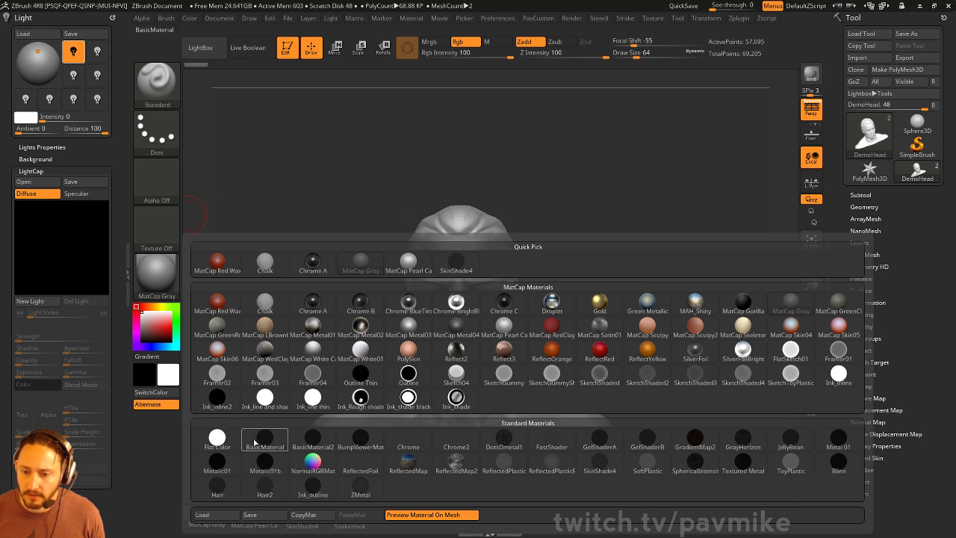
{"action": "left_click", "coordinate": [254, 443]}
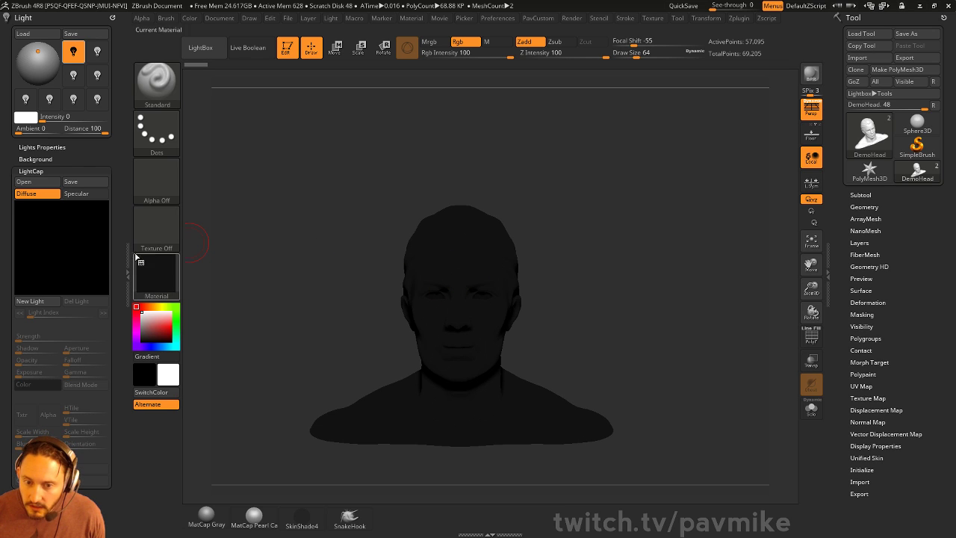
- Set BasicMaterial's Ambient modifier to 0 and reselect BasicMaterial for the head
{"action": "scroll", "coordinate": [124, 185], "scroll_direction": "down", "scroll_amount": 3}
{"action": "scroll", "coordinate": [124, 185], "scroll_direction": "down", "scroll_amount": 10}
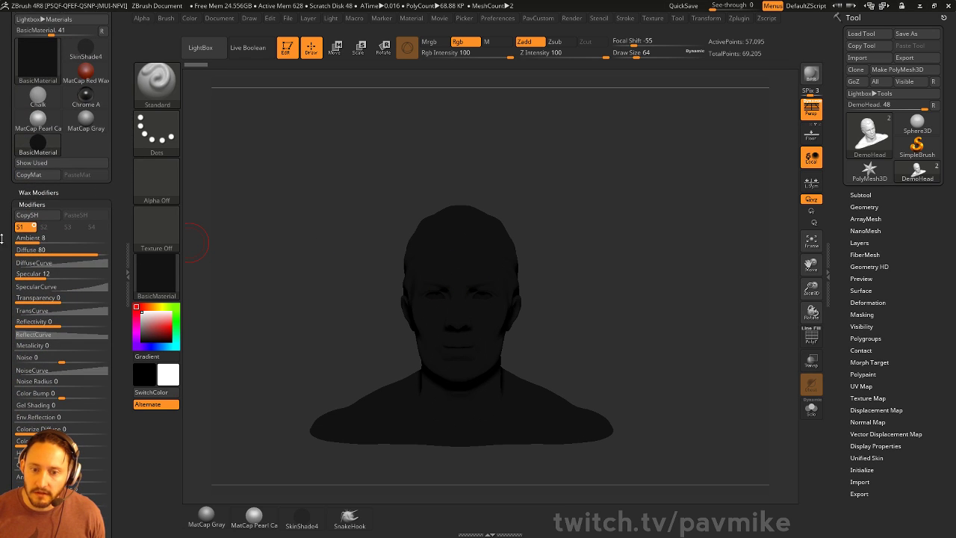
{"action": "left_click_drag", "start_coordinate": [33, 238], "coordinate": [6, 240]}
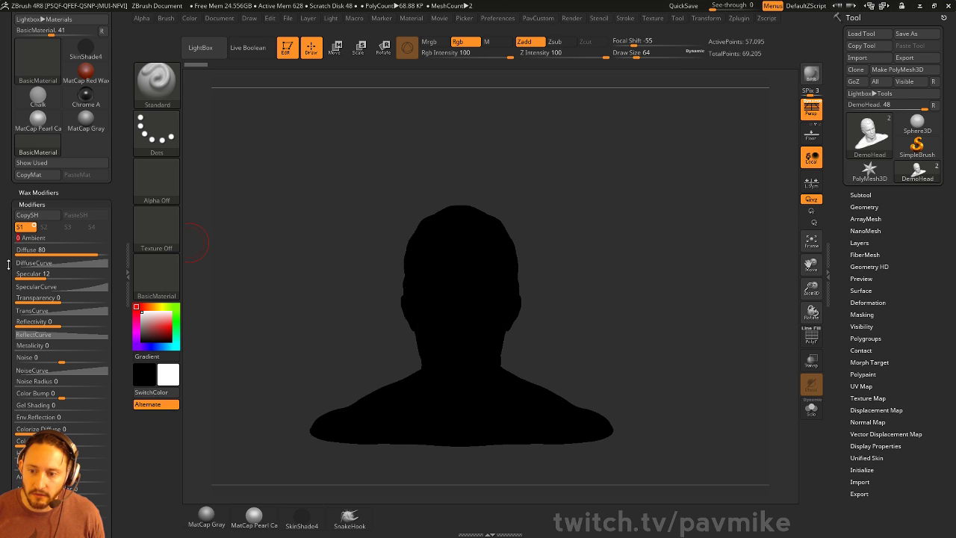
{"action": "left_click", "coordinate": [156, 276]}
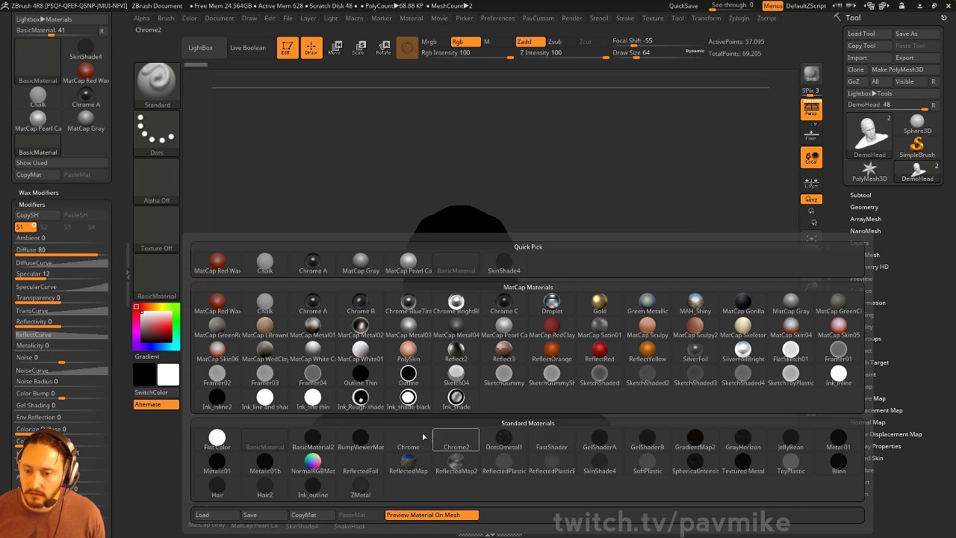
{"action": "left_click", "coordinate": [272, 444]}
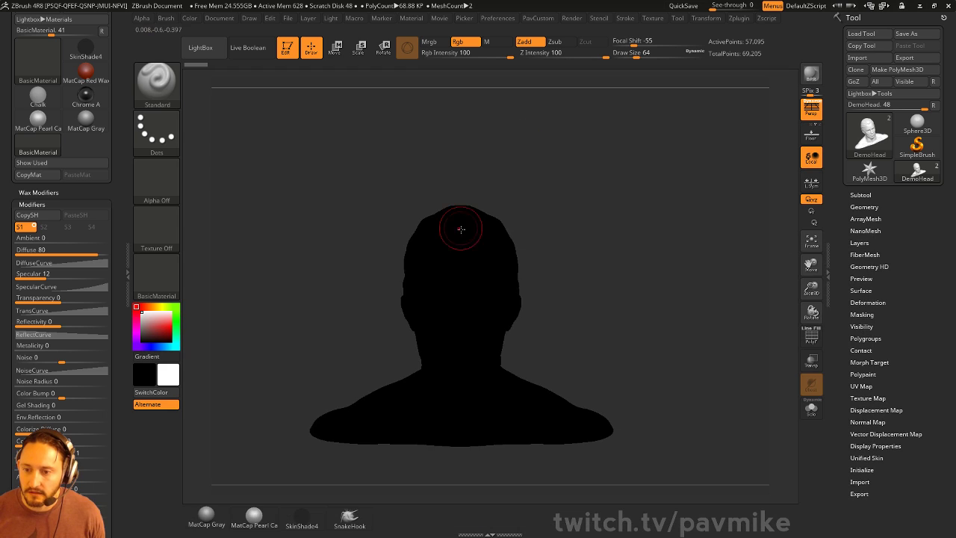
{"action": "mouse_move", "coordinate": [570, 218]}
{"action": "left_mouse_down"}
{"action": "mouse_move", "coordinate": [661, 234]}
{"action": "mouse_move", "coordinate": [533, 216]}
{"action": "mouse_move", "coordinate": [576, 221]}
{"action": "left_mouse_up"}
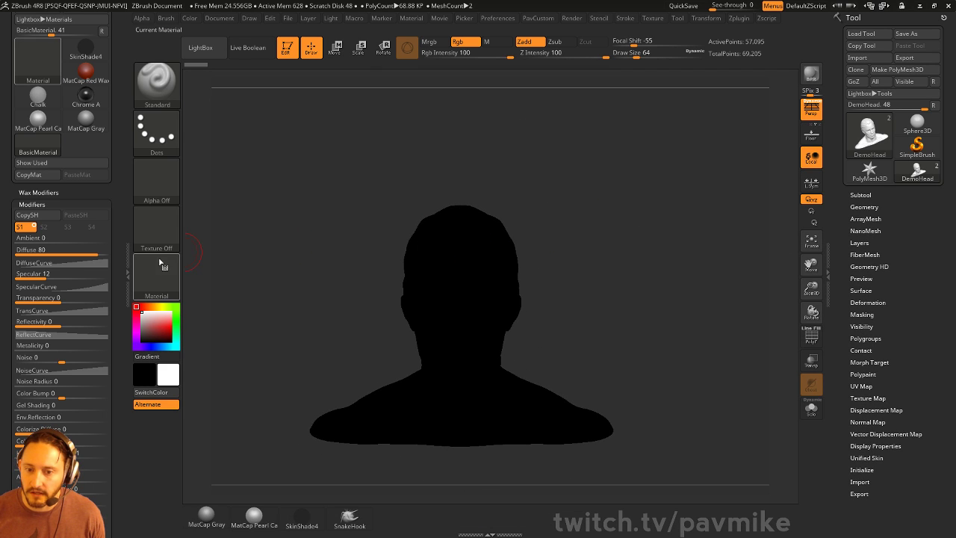
- Switch the head to MatCap Gray for comparison in the unlit scene
{"action": "left_click", "coordinate": [162, 277]}
{"action": "left_click", "coordinate": [363, 263]}
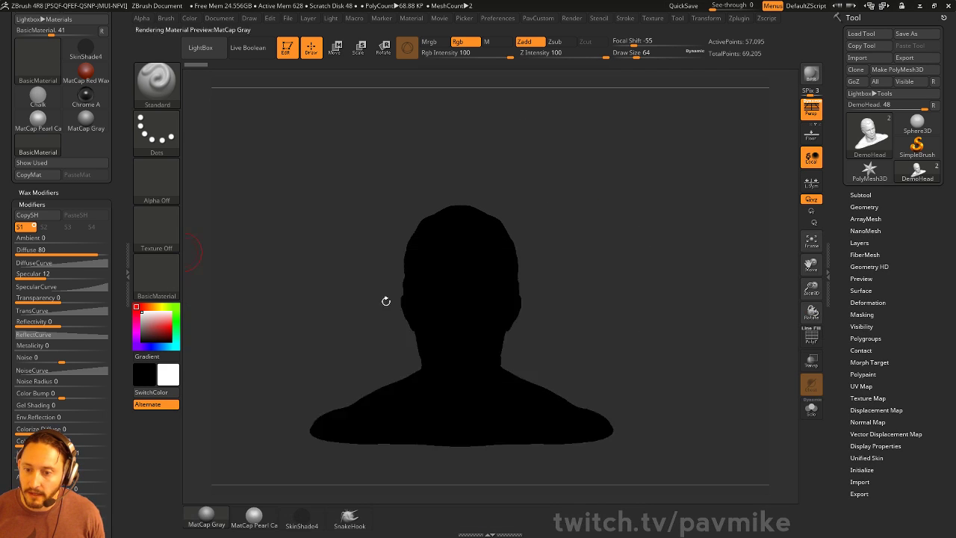
{"action": "mouse_move", "coordinate": [589, 256]}
{"action": "left_mouse_down"}
{"action": "mouse_move", "coordinate": [674, 279]}
{"action": "mouse_move", "coordinate": [751, 244]}
{"action": "mouse_move", "coordinate": [603, 250]}
{"action": "left_mouse_up"}
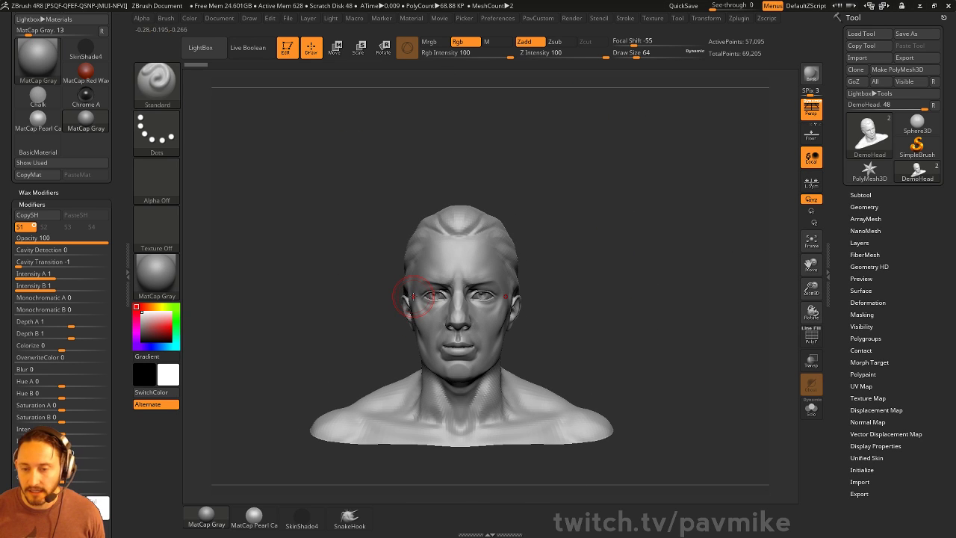
{"action": "left_click", "coordinate": [164, 273]}
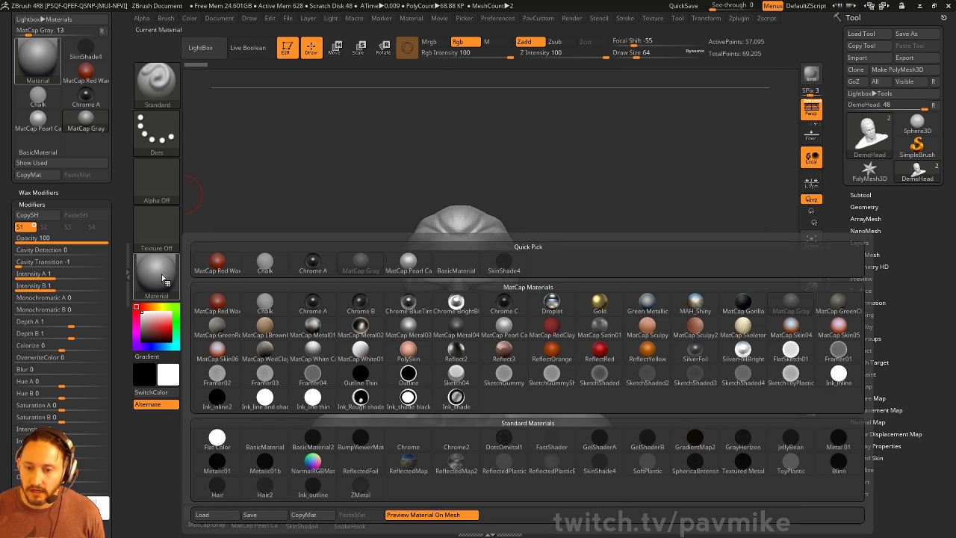
{"action": "left_click", "coordinate": [160, 278]}
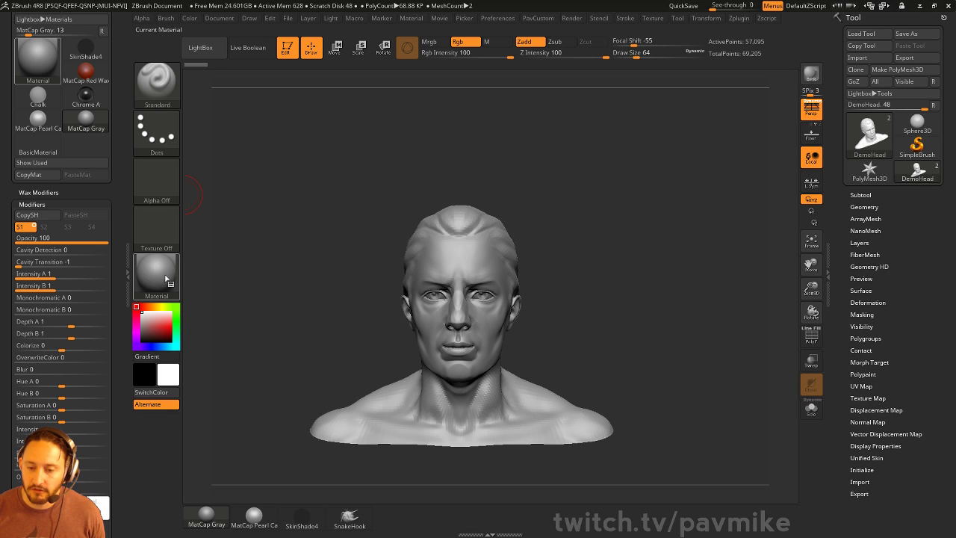
{"action": "mouse_move", "coordinate": [155, 273]}
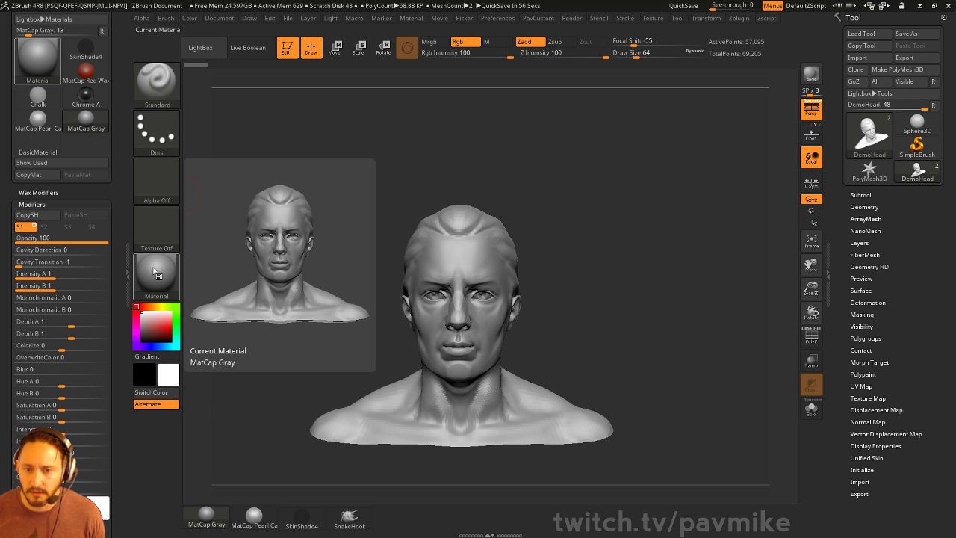
{"action": "left_click", "coordinate": [127, 209]}
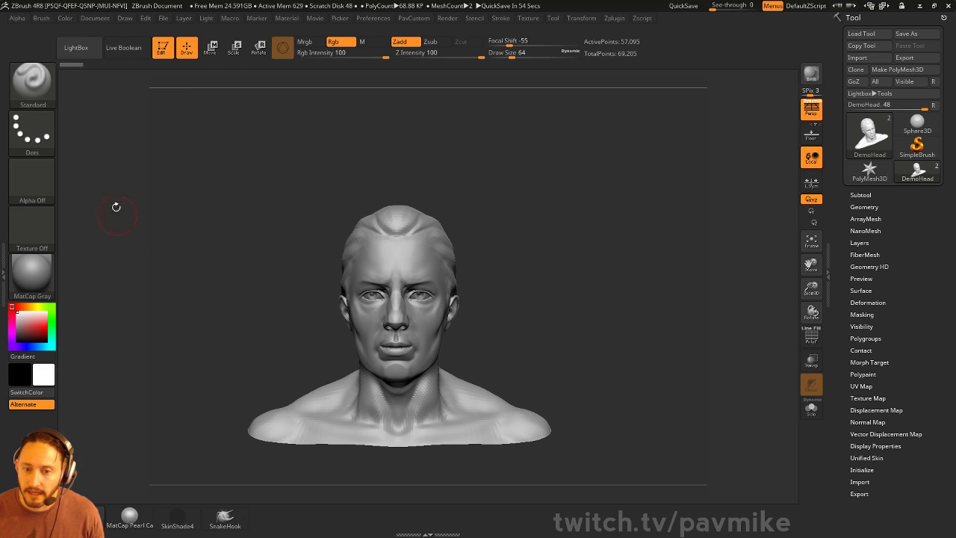
{"action": "left_click", "coordinate": [3, 233]}
{"action": "left_click", "coordinate": [170, 276]}
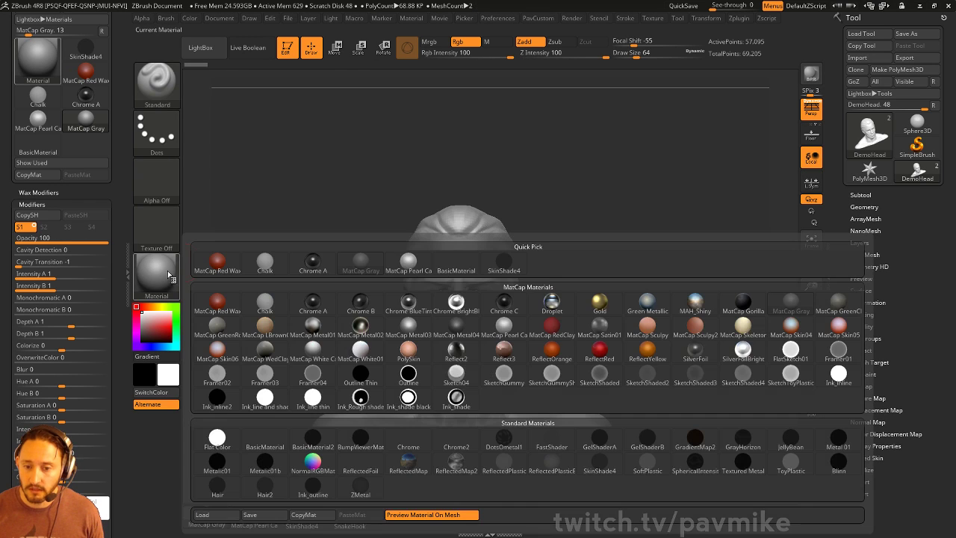
- Replace the MatCap Gray material's texture with the blue spiral Texture 15
{"action": "left_click_drag", "start_coordinate": [120, 277], "coordinate": [127, 218]}
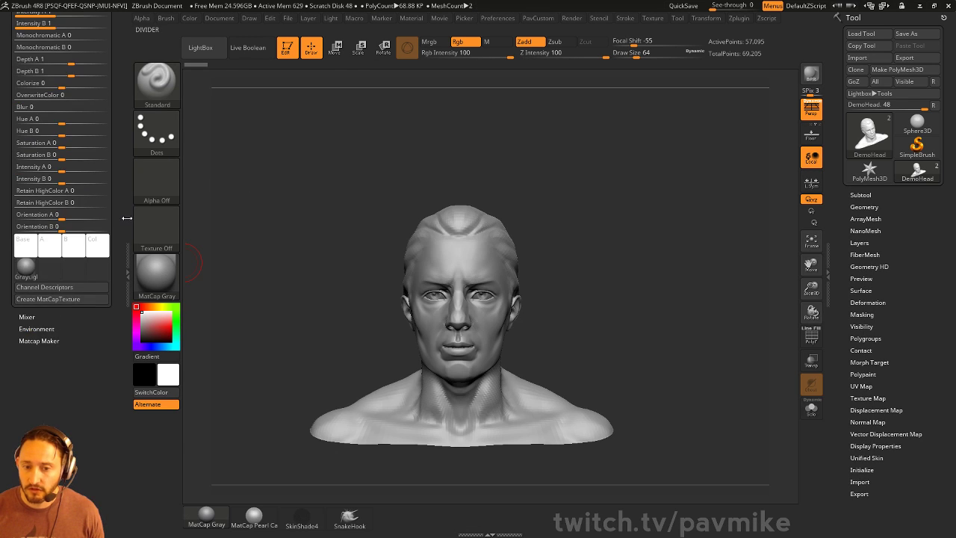
{"action": "left_click", "coordinate": [23, 274]}
{"action": "left_click", "coordinate": [302, 365]}
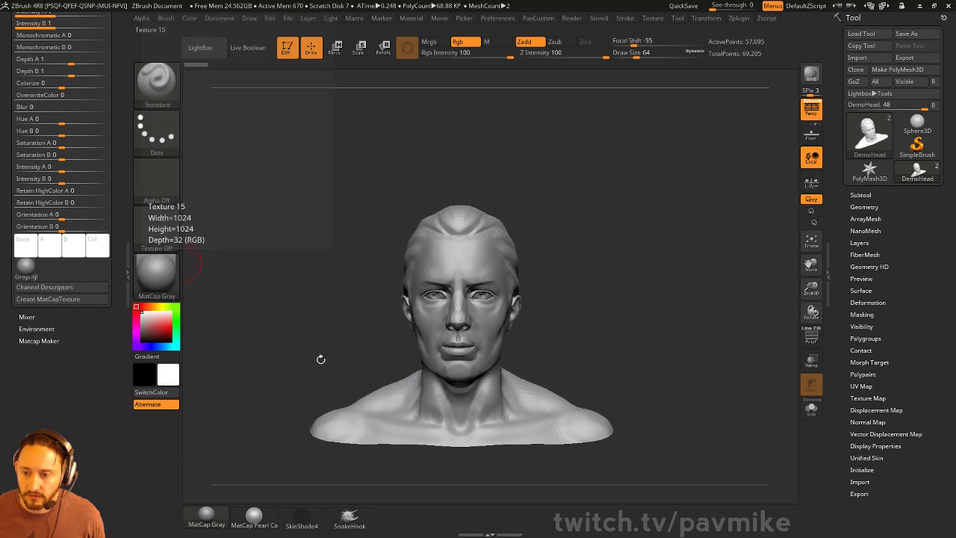
{"action": "left_click", "coordinate": [314, 314]}
{"action": "left_click_drag", "start_coordinate": [298, 257], "coordinate": [252, 258]}
{"action": "left_click_drag", "start_coordinate": [575, 276], "coordinate": [698, 277]}
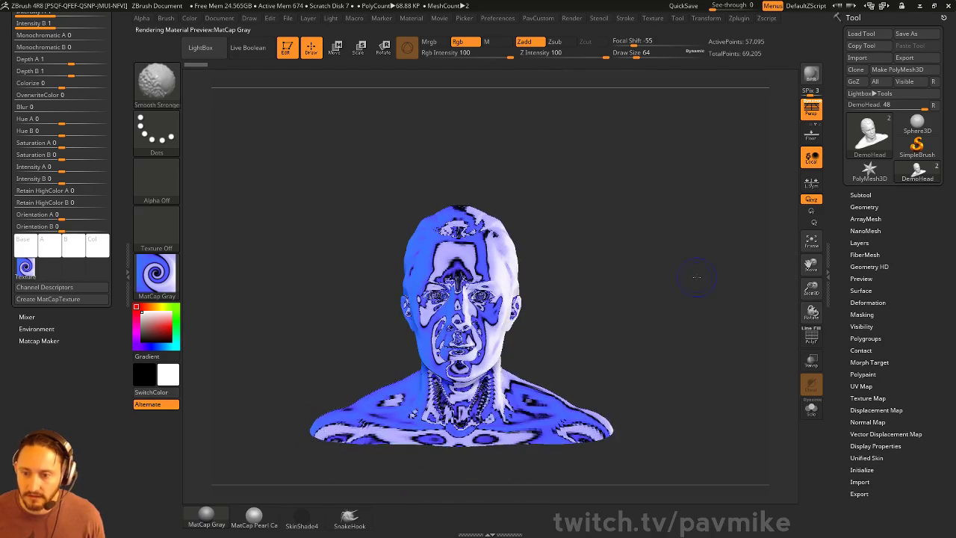
- Set the MatCap Gray material's texture to the white ring Texture 11 and review the material and texture libraries
{"action": "left_click", "coordinate": [26, 268]}
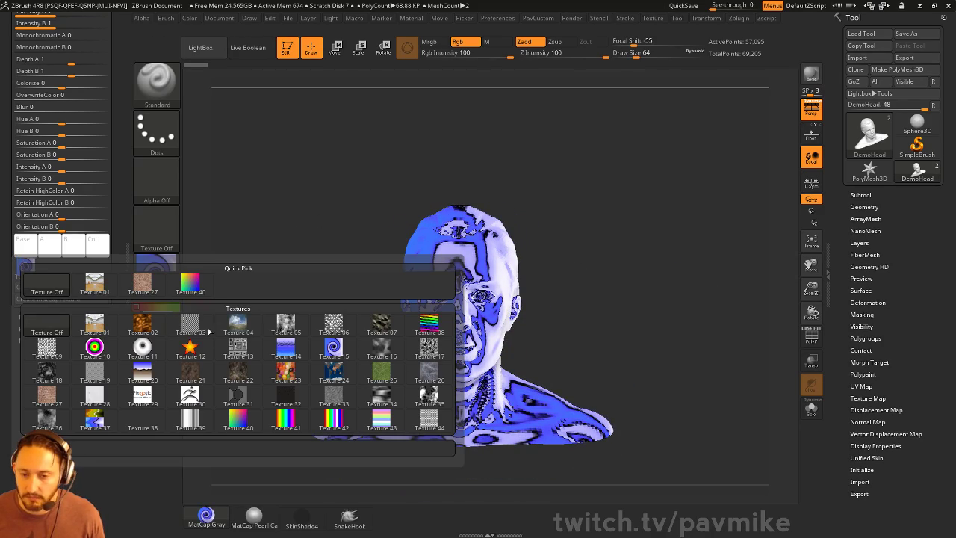
{"action": "left_click", "coordinate": [139, 356]}
{"action": "left_click_drag", "start_coordinate": [576, 343], "coordinate": [661, 324]}
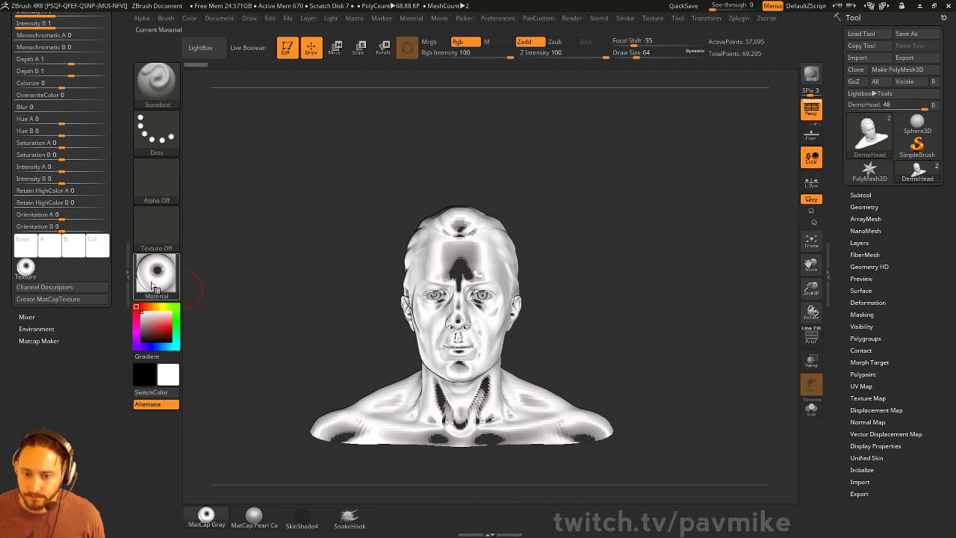
{"action": "left_click", "coordinate": [155, 289]}
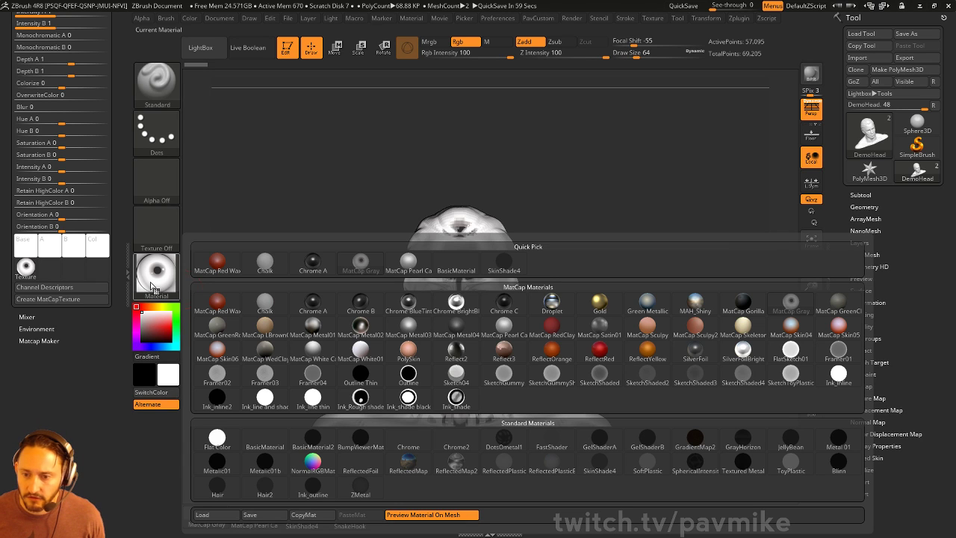
{"action": "left_click", "coordinate": [27, 269]}
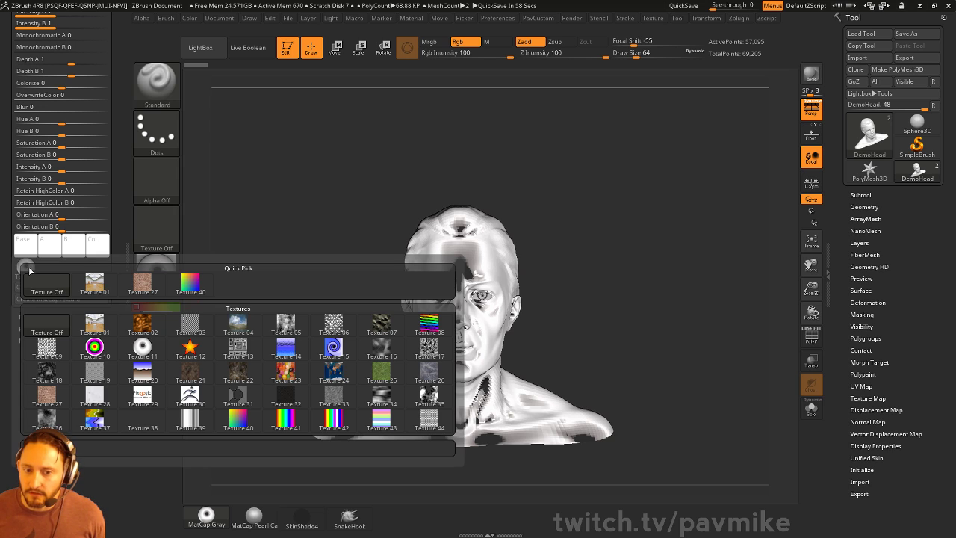
- Switch off the only active light and apply BasicMaterial to the head
{"action": "left_click_drag", "start_coordinate": [124, 189], "coordinate": [124, 366]}
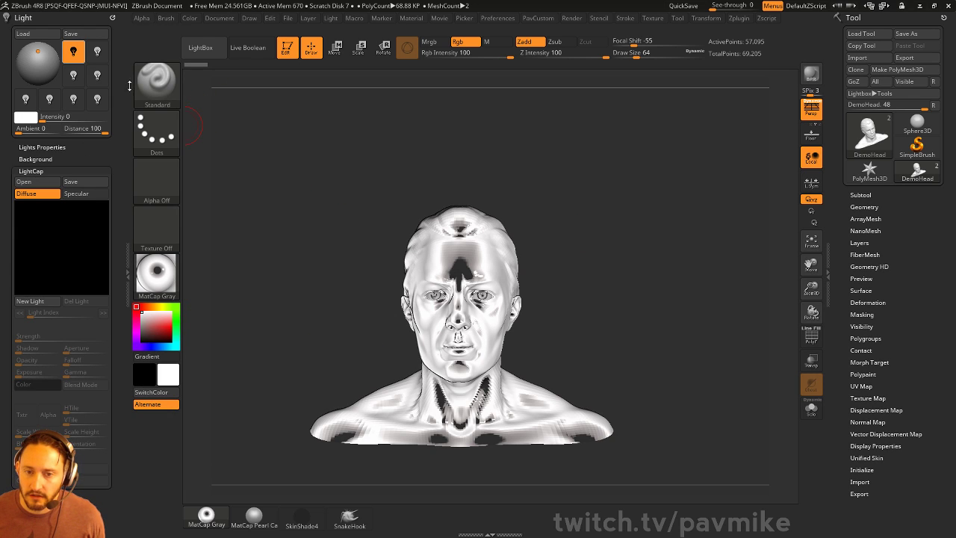
{"action": "left_click", "coordinate": [74, 53]}
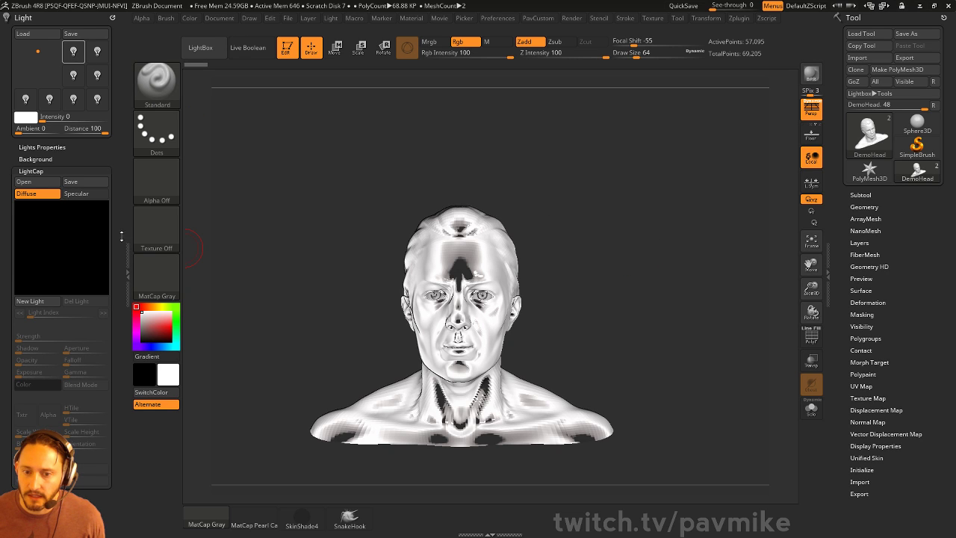
{"action": "left_click_drag", "start_coordinate": [122, 234], "coordinate": [122, 222]}
{"action": "scroll", "coordinate": [122, 222], "scroll_direction": "down", "scroll_amount": 5}
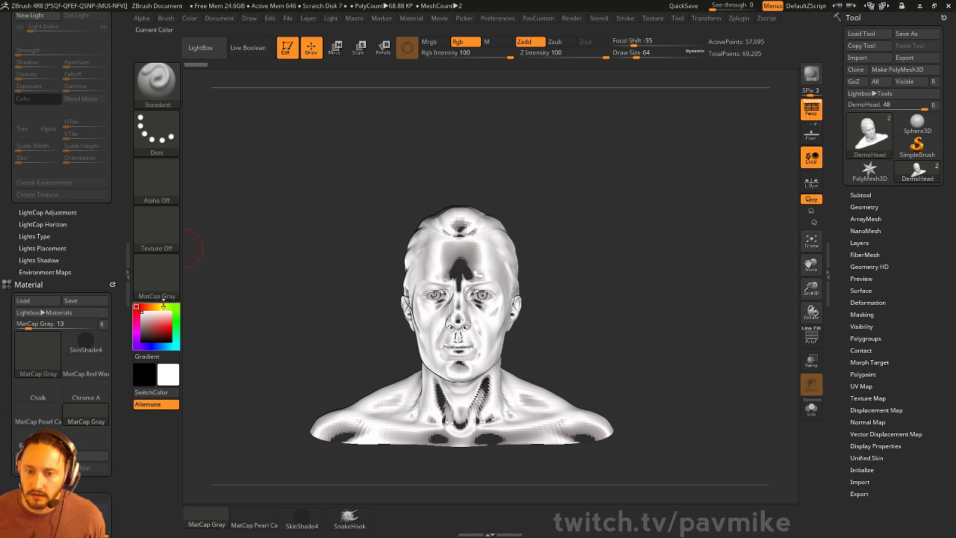
{"action": "left_click", "coordinate": [166, 276]}
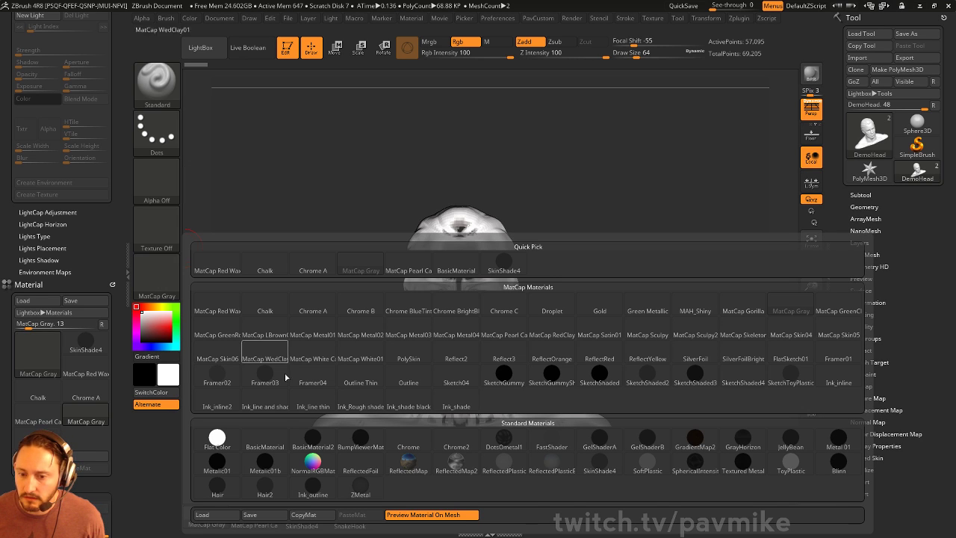
{"action": "left_click", "coordinate": [271, 438]}
- Add a new LightCap light, place it in the upper right of the preview sphere, and set its Aperture to about 104
{"action": "scroll", "coordinate": [75, 242], "scroll_direction": "up", "scroll_amount": 5}
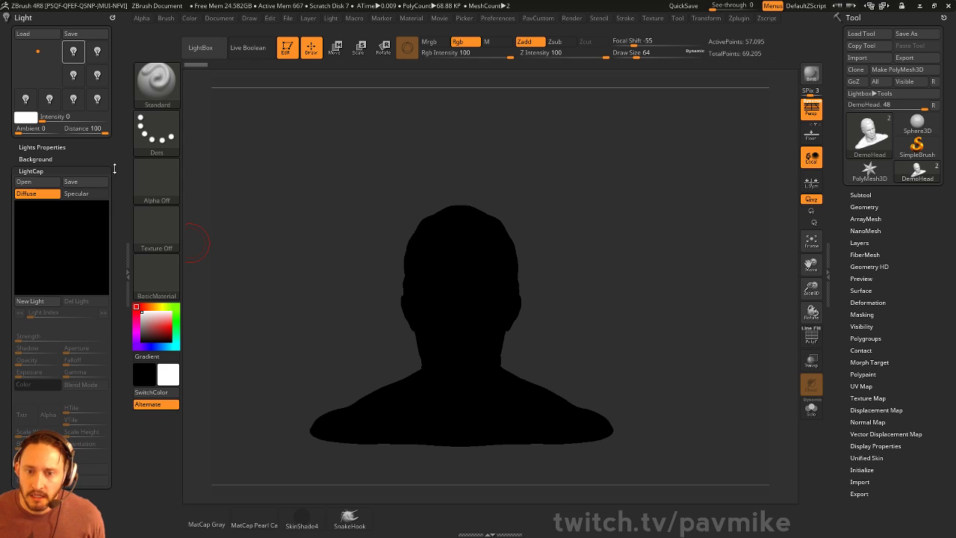
{"action": "scroll", "coordinate": [118, 134], "scroll_direction": "down", "scroll_amount": 2}
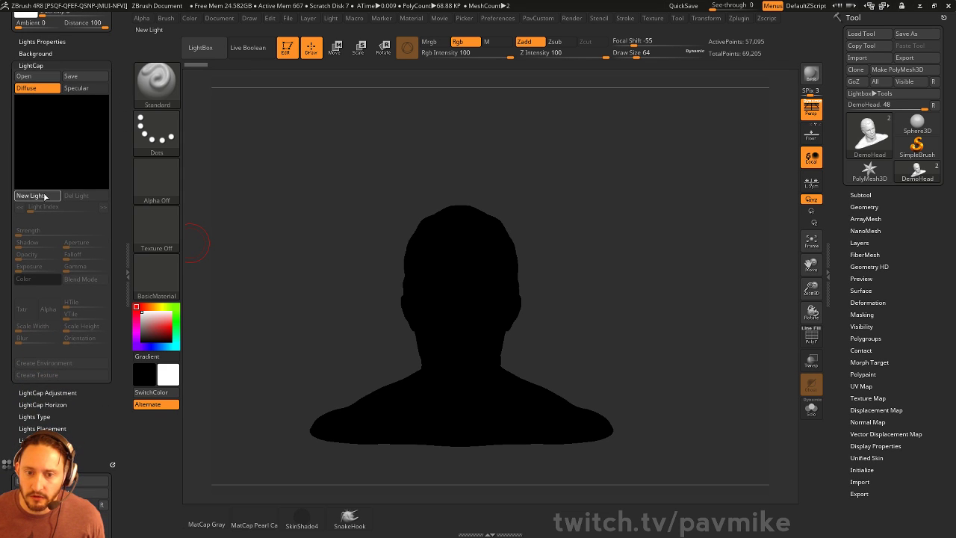
{"action": "left_click", "coordinate": [45, 196]}
{"action": "mouse_move", "coordinate": [65, 141]}
{"action": "left_mouse_down"}
{"action": "mouse_move", "coordinate": [85, 132]}
{"action": "mouse_move", "coordinate": [77, 134]}
{"action": "left_mouse_up"}
{"action": "left_click_drag", "start_coordinate": [84, 243], "coordinate": [93, 243]}
{"action": "left_click_drag", "start_coordinate": [90, 243], "coordinate": [101, 243]}
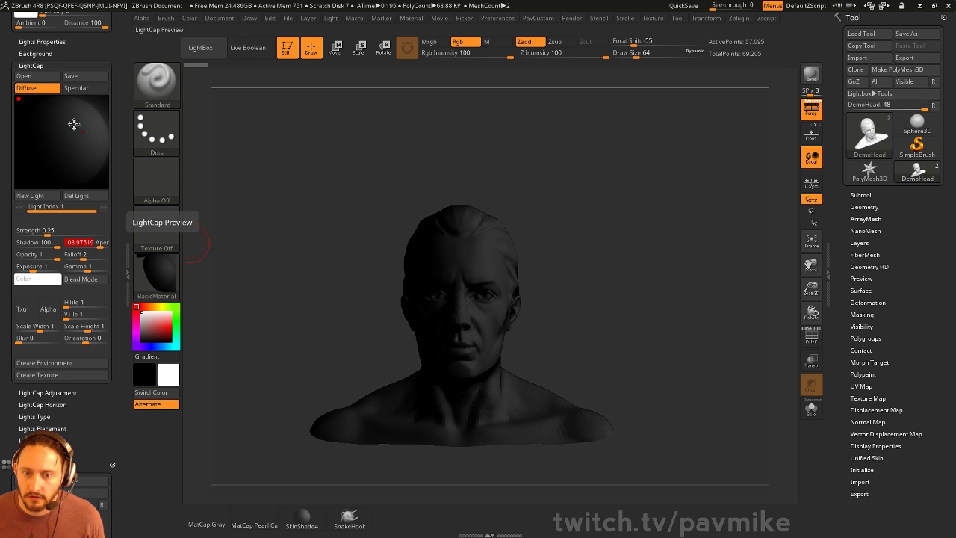
- Set the LightCap light's specular Opacity to 0 and move its diffuse highlight to the upper left of the preview sphere
{"action": "left_click", "coordinate": [75, 88]}
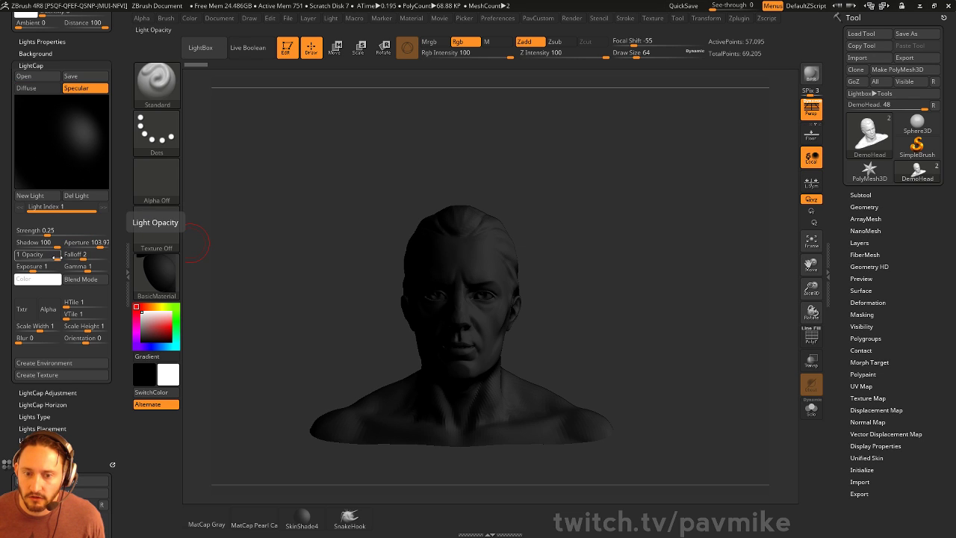
{"action": "left_click_drag", "start_coordinate": [56, 255], "coordinate": [12, 260]}
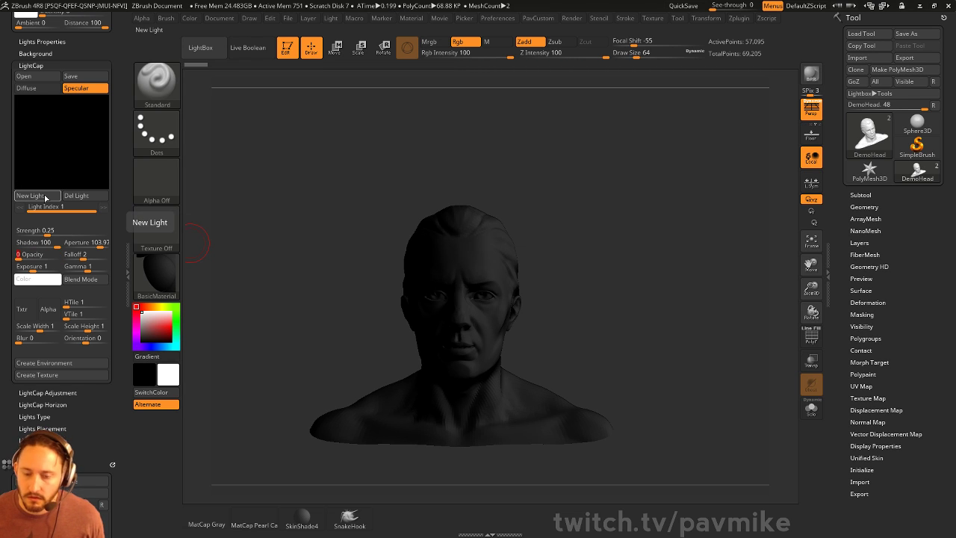
{"action": "left_click", "coordinate": [27, 88]}
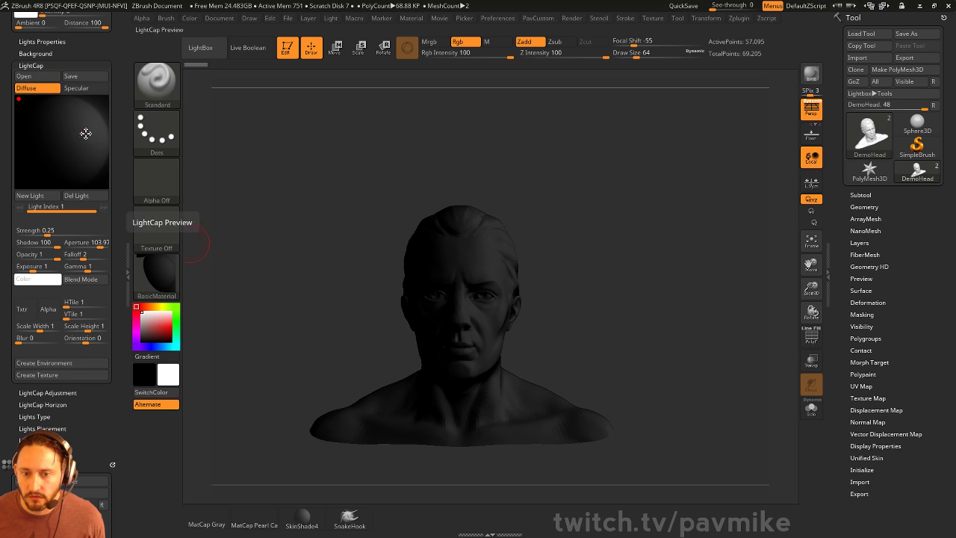
{"action": "left_click_drag", "start_coordinate": [86, 133], "coordinate": [44, 132]}
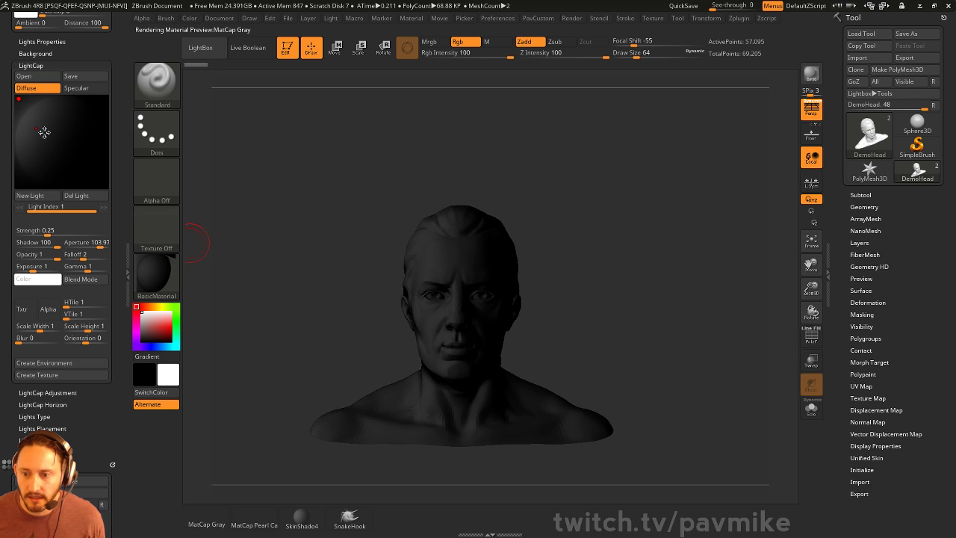
- Add a second LightCap light, place it right of the preview sphere's centre, and color it red
{"action": "left_click", "coordinate": [41, 197]}
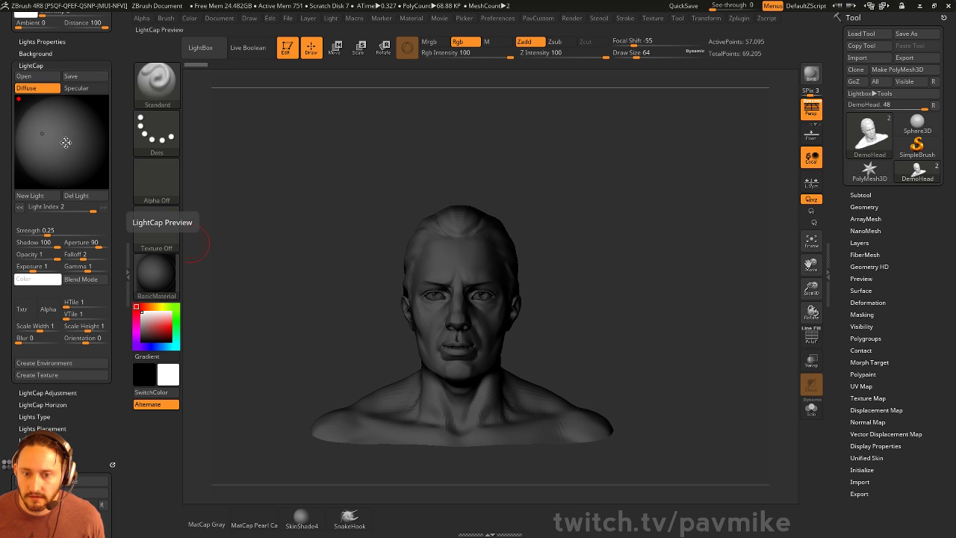
{"action": "left_click", "coordinate": [43, 208]}
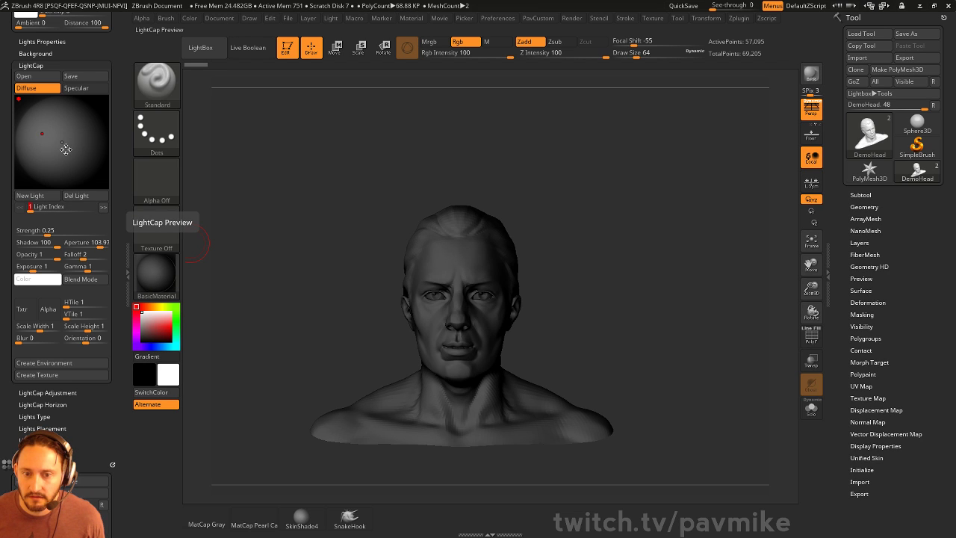
{"action": "left_click", "coordinate": [62, 142]}
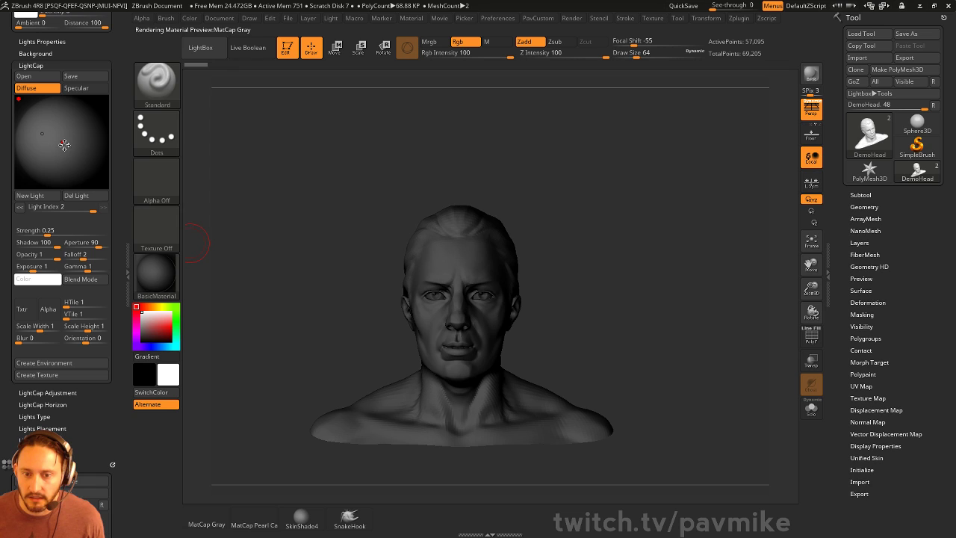
{"action": "left_click_drag", "start_coordinate": [63, 143], "coordinate": [79, 145]}
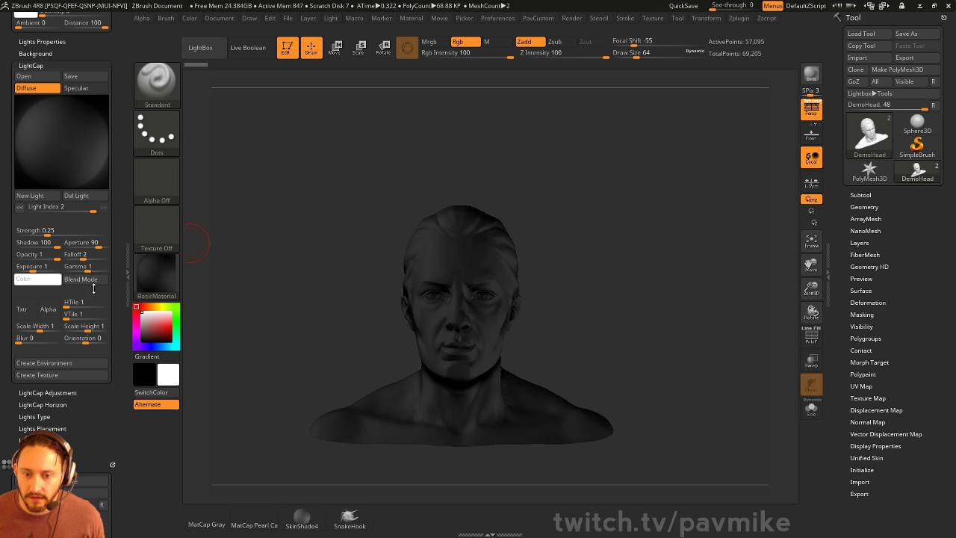
{"action": "left_click", "coordinate": [37, 278]}
{"action": "left_click", "coordinate": [179, 269]}
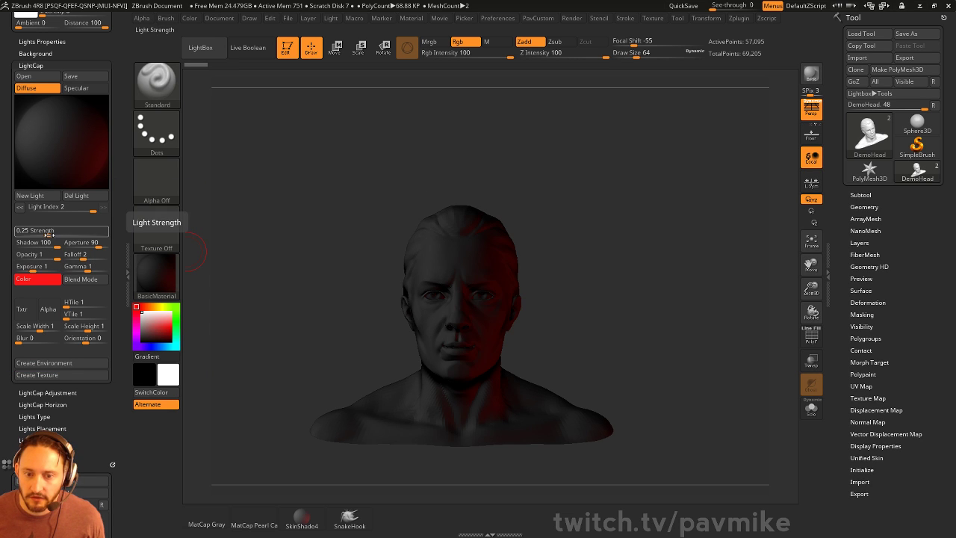
- Set the Strength of the red light to about 0.34 and that of the white light to about 0.89
{"action": "left_click_drag", "start_coordinate": [45, 232], "coordinate": [58, 232]}
{"action": "left_click", "coordinate": [40, 207]}
{"action": "left_click", "coordinate": [58, 231]}
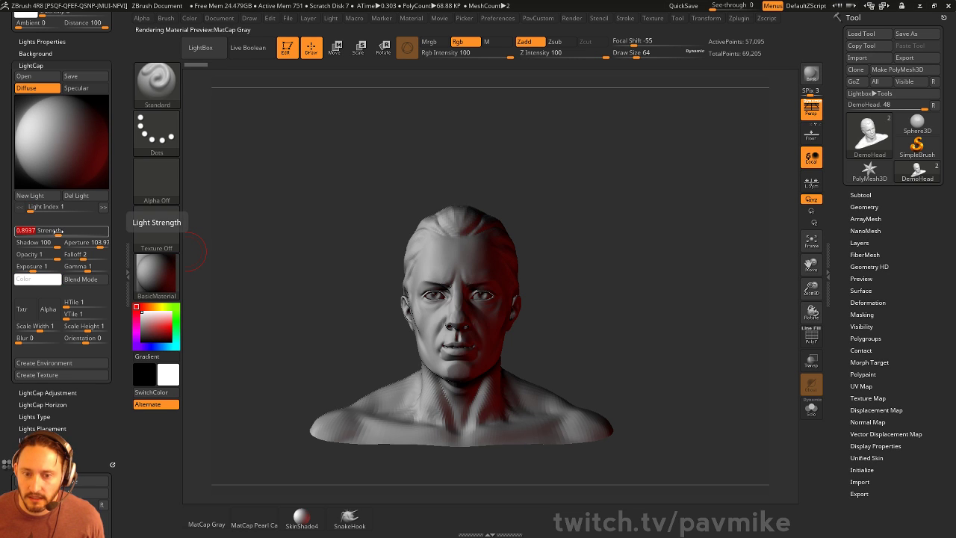
{"action": "left_click_drag", "start_coordinate": [367, 228], "coordinate": [347, 241]}
{"action": "left_click_drag", "start_coordinate": [116, 271], "coordinate": [121, 344]}
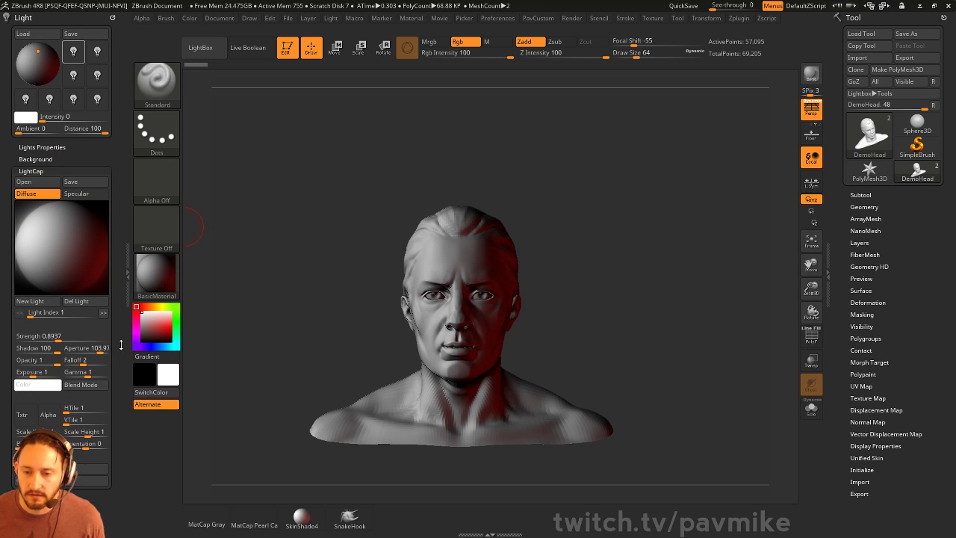
{"action": "left_click_drag", "start_coordinate": [336, 237], "coordinate": [333, 240], "text": "shift"}
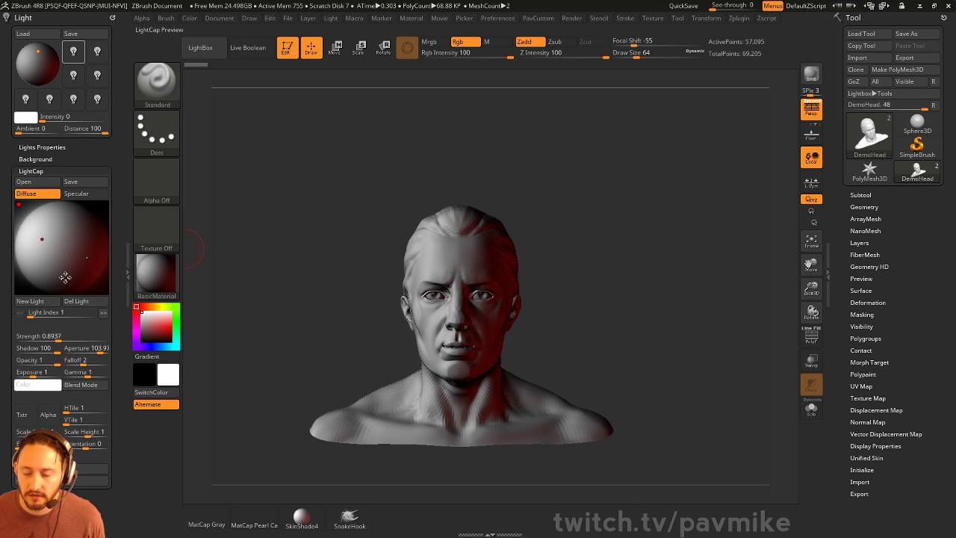
{"action": "mouse_move", "coordinate": [590, 261]}
{"action": "left_mouse_down"}
{"action": "mouse_move", "coordinate": [704, 251]}
{"action": "mouse_move", "coordinate": [635, 217]}
{"action": "mouse_move", "coordinate": [631, 280]}
{"action": "mouse_move", "coordinate": [595, 276]}
{"action": "left_mouse_up"}
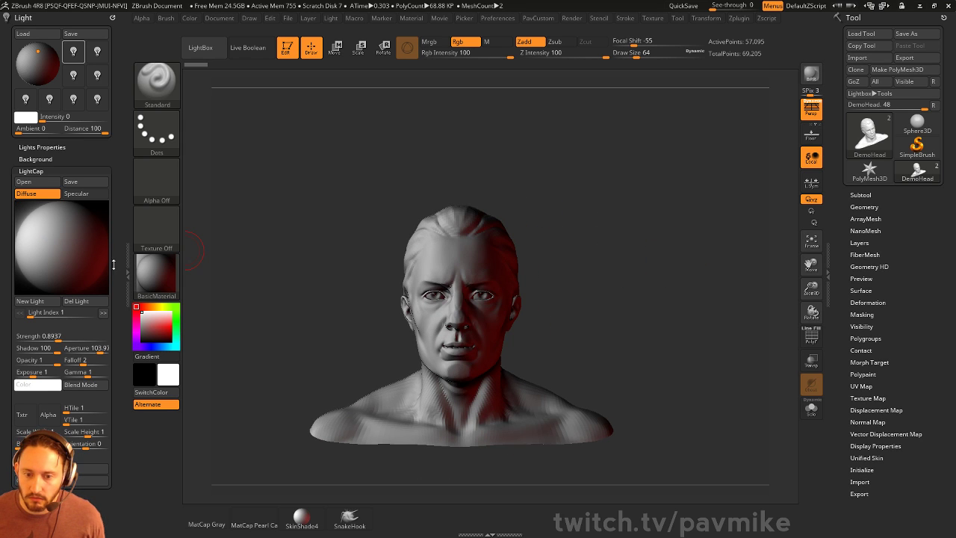
- Set the white light's Falloff to about 4.2, and the red light's Falloff to about 0.04 and Aperture to about 25.8
{"action": "left_click_drag", "start_coordinate": [113, 264], "coordinate": [114, 230]}
{"action": "left_click_drag", "start_coordinate": [83, 326], "coordinate": [88, 326]}
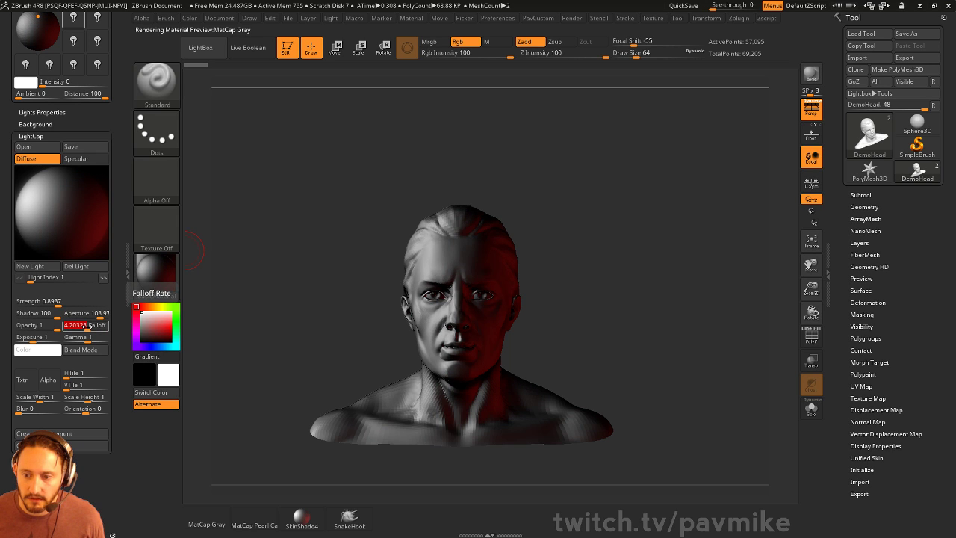
{"action": "left_click", "coordinate": [92, 279]}
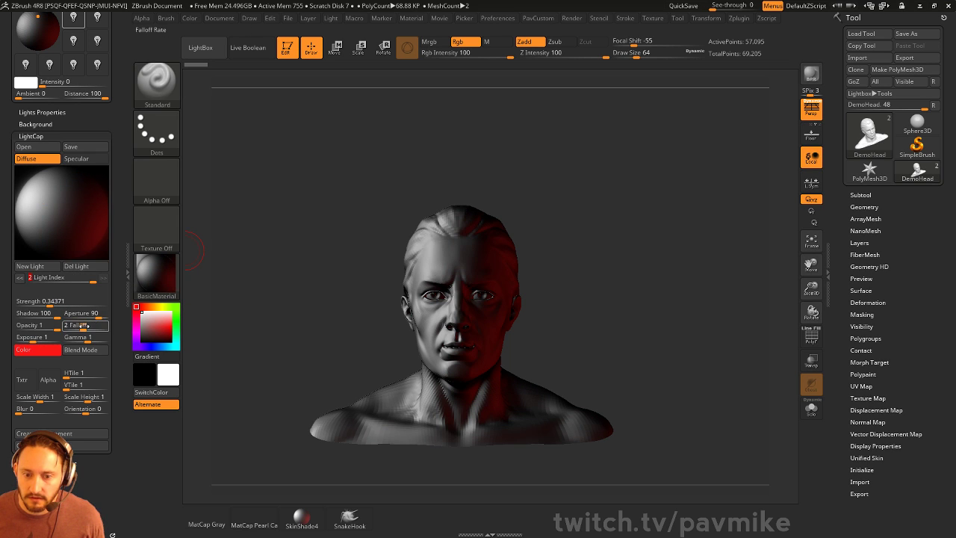
{"action": "mouse_move", "coordinate": [84, 326]}
{"action": "left_mouse_down"}
{"action": "mouse_move", "coordinate": [95, 326]}
{"action": "mouse_move", "coordinate": [71, 326]}
{"action": "mouse_move", "coordinate": [89, 316]}
{"action": "left_mouse_up"}
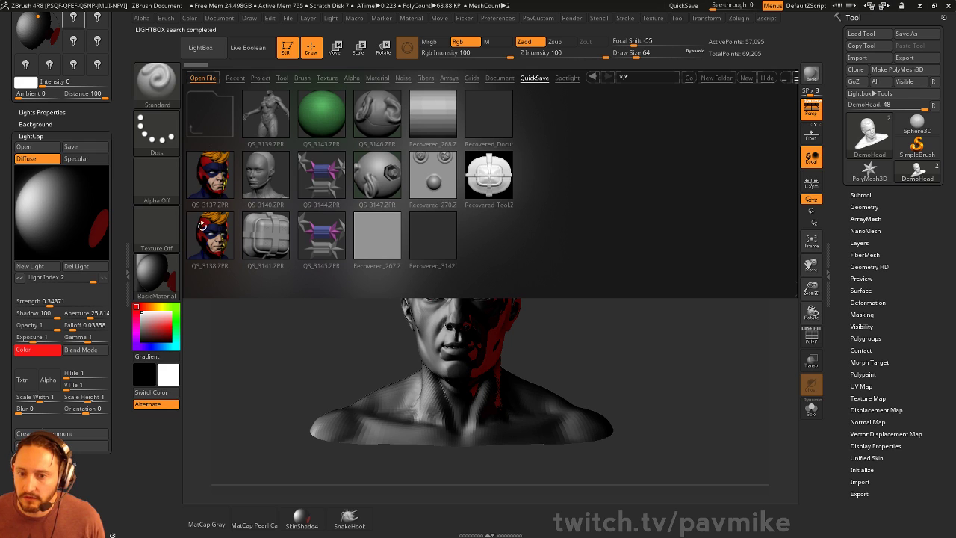
- Create a texture from the LightCap setup and assign that Image texture to BasicMaterial's texture slot
{"action": "left_click", "coordinate": [540, 80]}
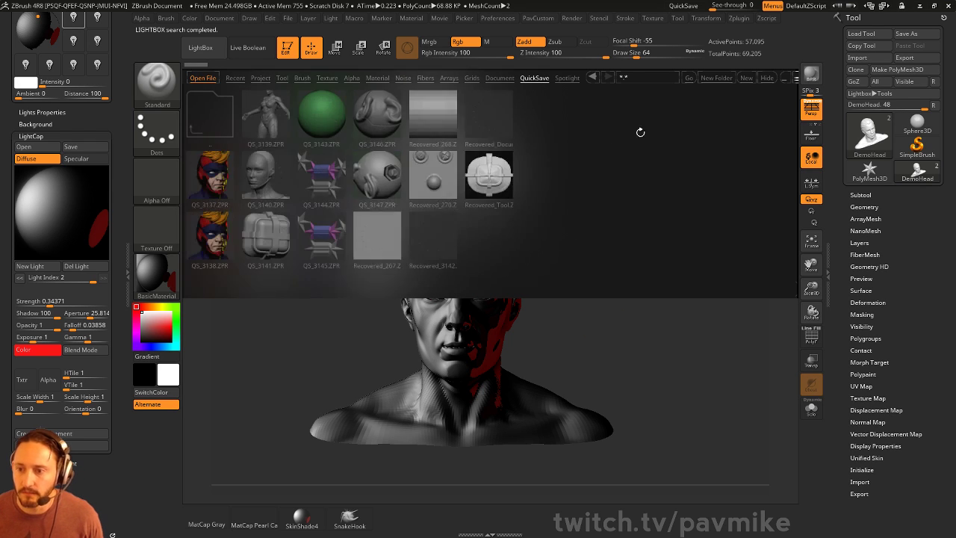
{"action": "left_click", "coordinate": [767, 80]}
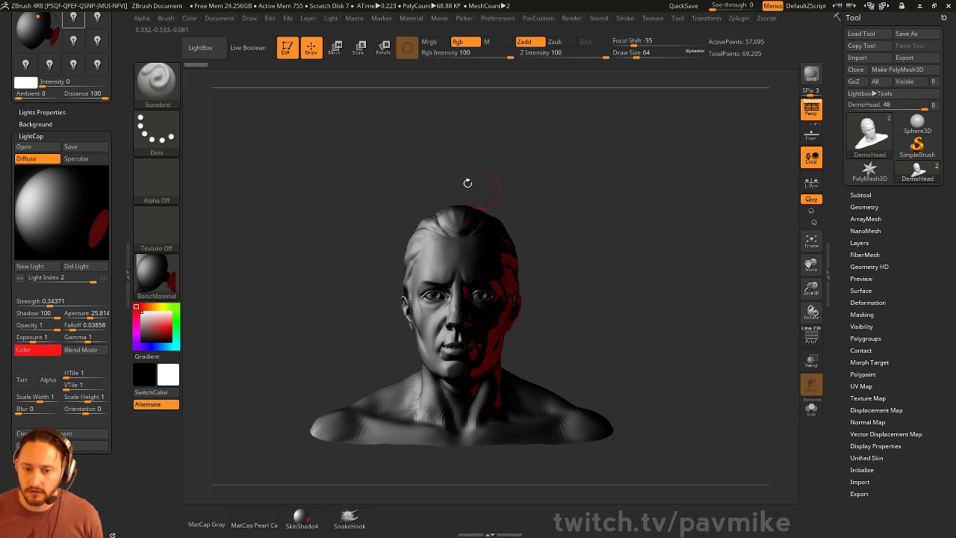
{"action": "left_click", "coordinate": [83, 445]}
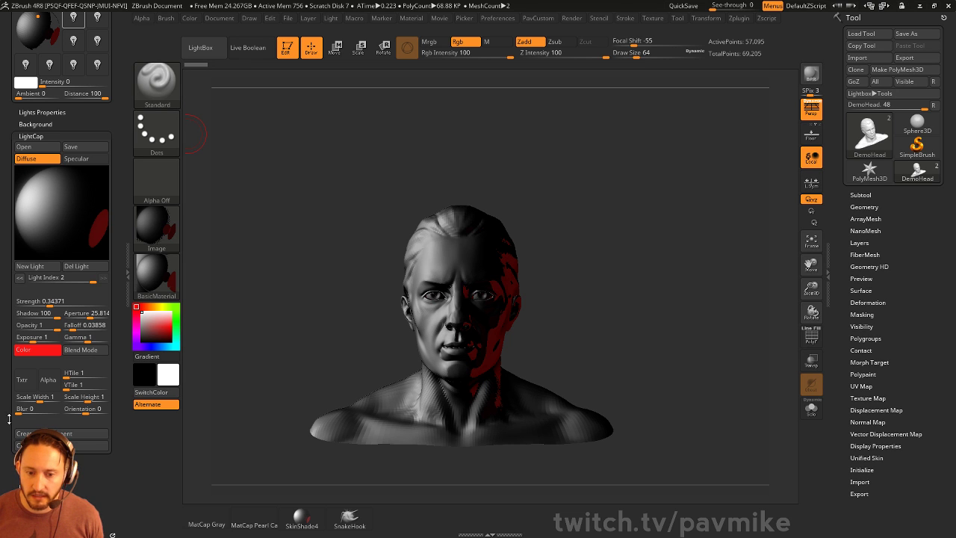
{"action": "left_click_drag", "start_coordinate": [8, 361], "coordinate": [15, 260]}
{"action": "left_click", "coordinate": [29, 342]}
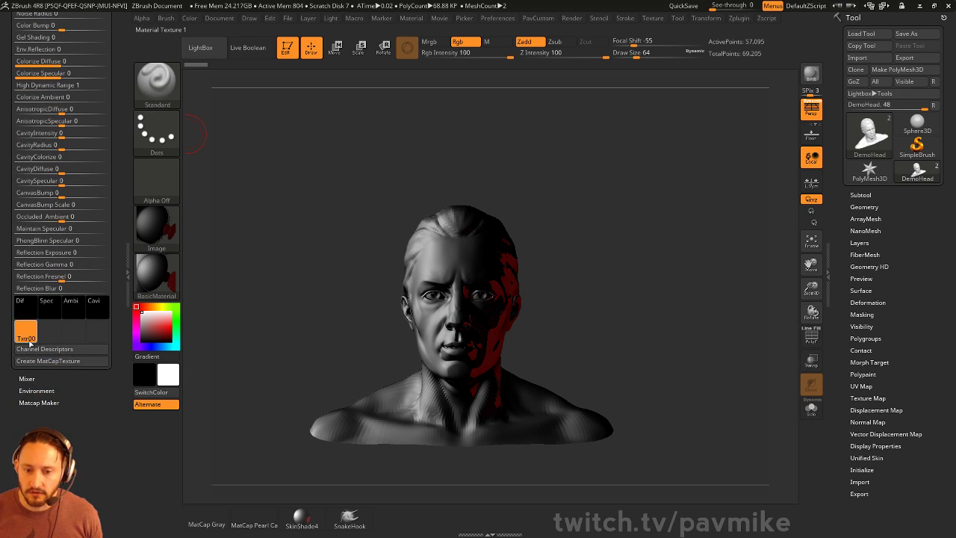
{"action": "left_click", "coordinate": [28, 337]}
{"action": "left_click", "coordinate": [231, 344]}
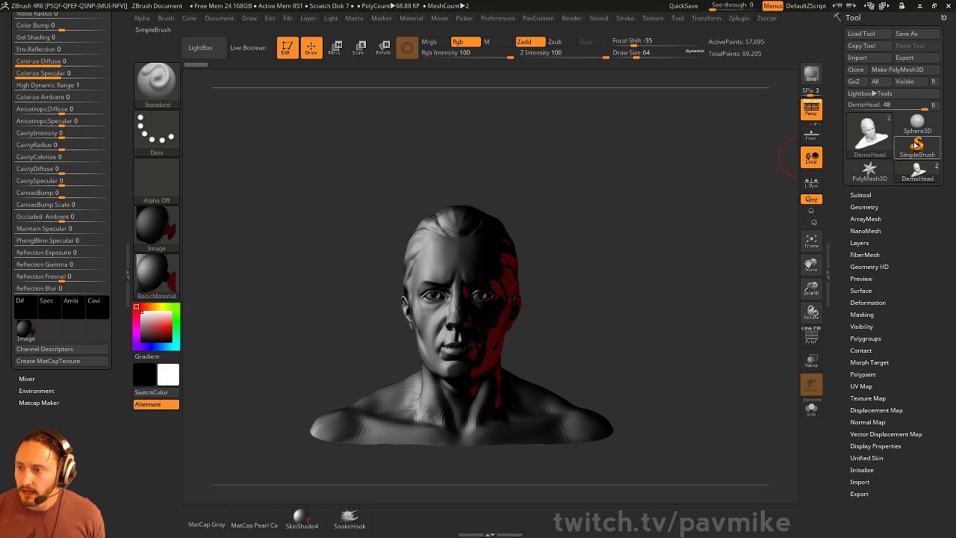
{"action": "left_click_drag", "start_coordinate": [635, 229], "coordinate": [647, 234]}
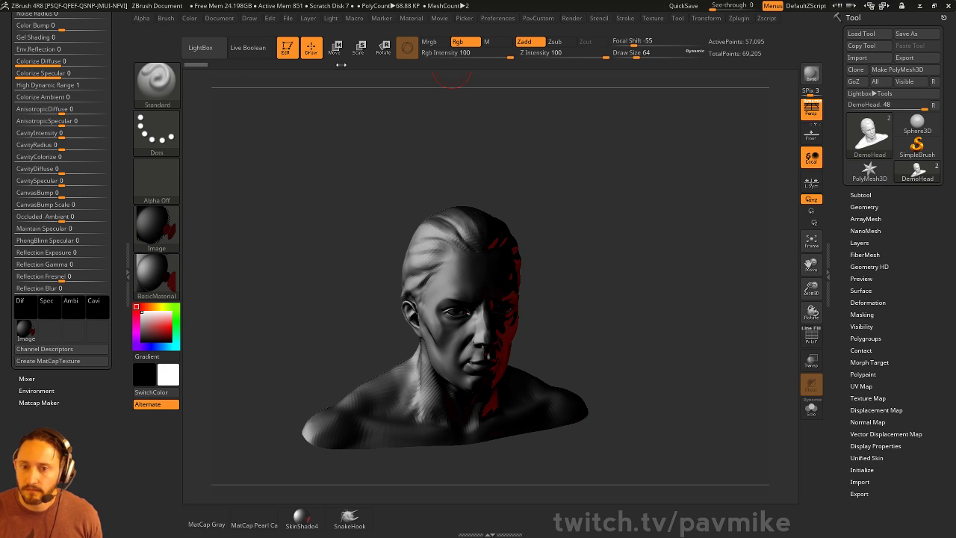
- Set the current texture to Texture Off
{"action": "left_click_drag", "start_coordinate": [124, 45], "coordinate": [128, 233]}
{"action": "left_click", "coordinate": [160, 226]}
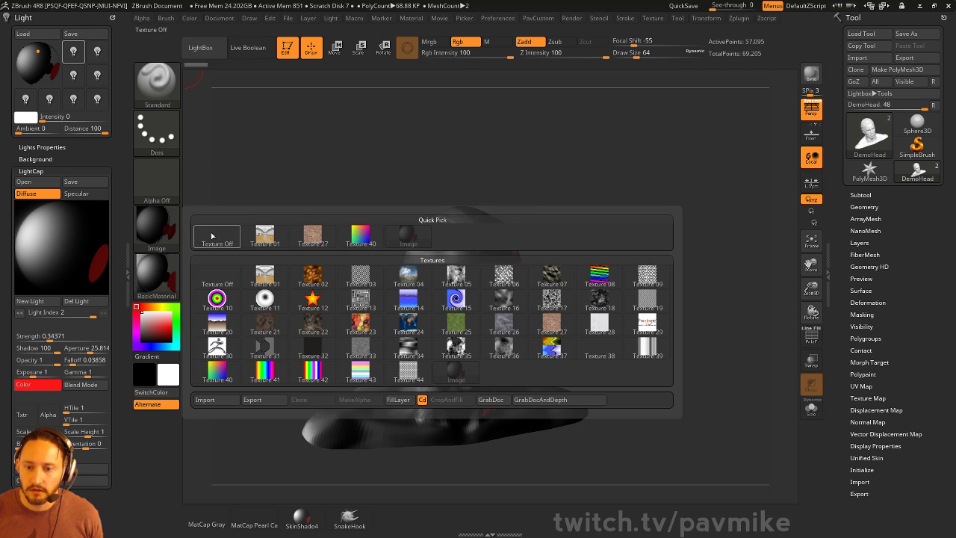
{"action": "left_click", "coordinate": [212, 236]}
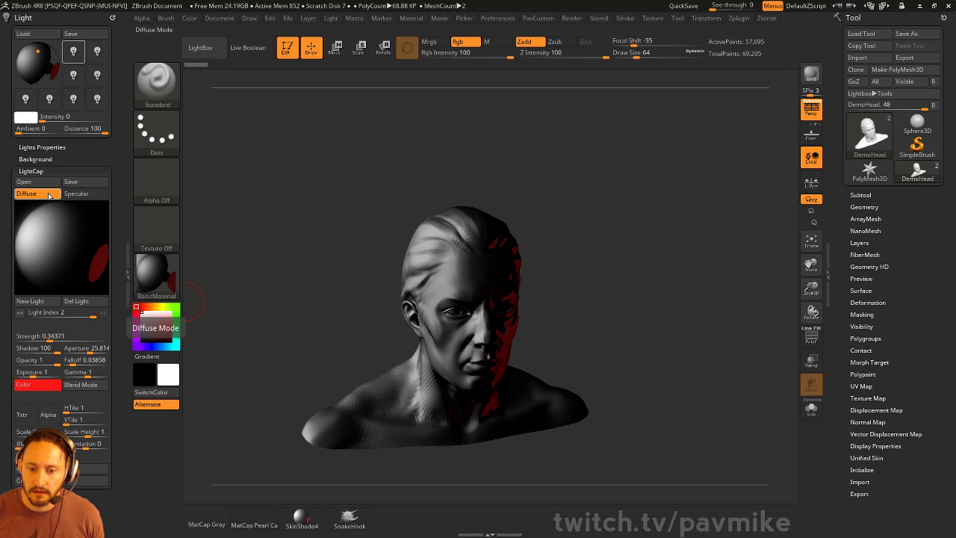
{"action": "left_click_drag", "start_coordinate": [118, 153], "coordinate": [118, 131]}
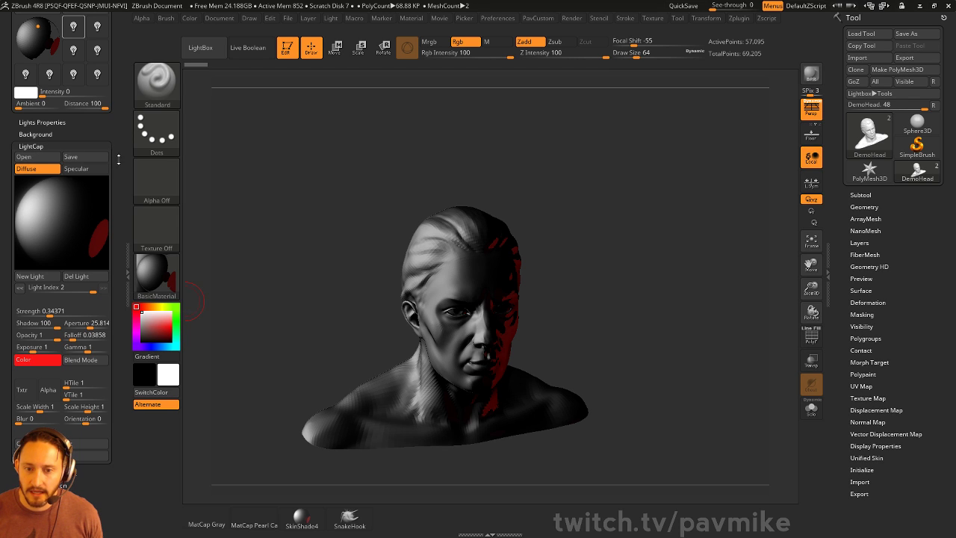
{"action": "left_click_drag", "start_coordinate": [117, 158], "coordinate": [117, 128]}
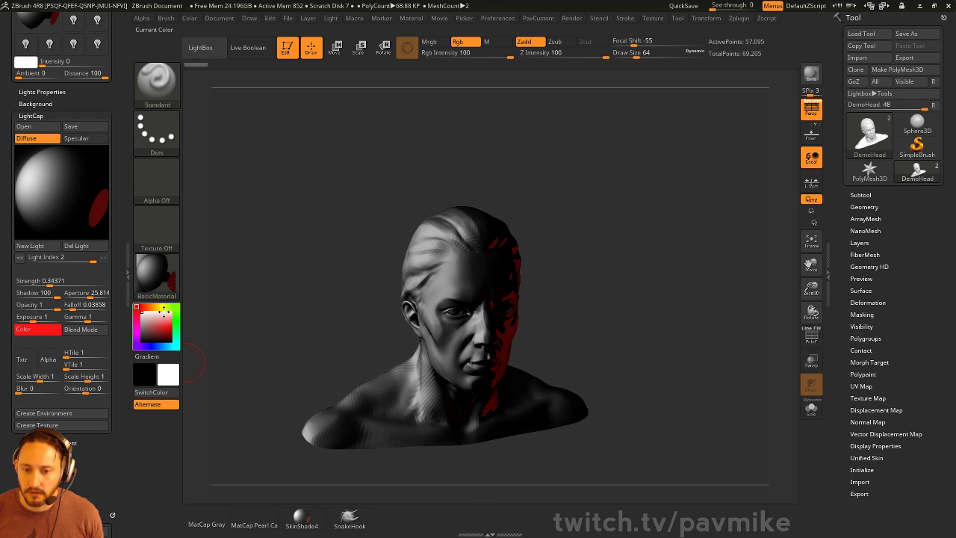
- Apply MatCap Gray to the head, replace its texture with the LightCap-generated Image, and turn the head to check the shading
{"action": "left_click", "coordinate": [157, 275]}
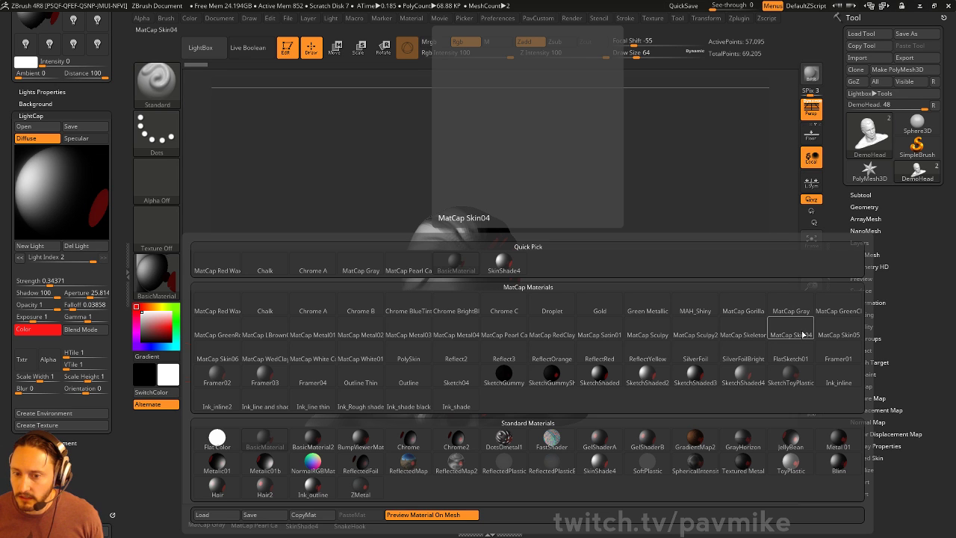
{"action": "left_click", "coordinate": [360, 269]}
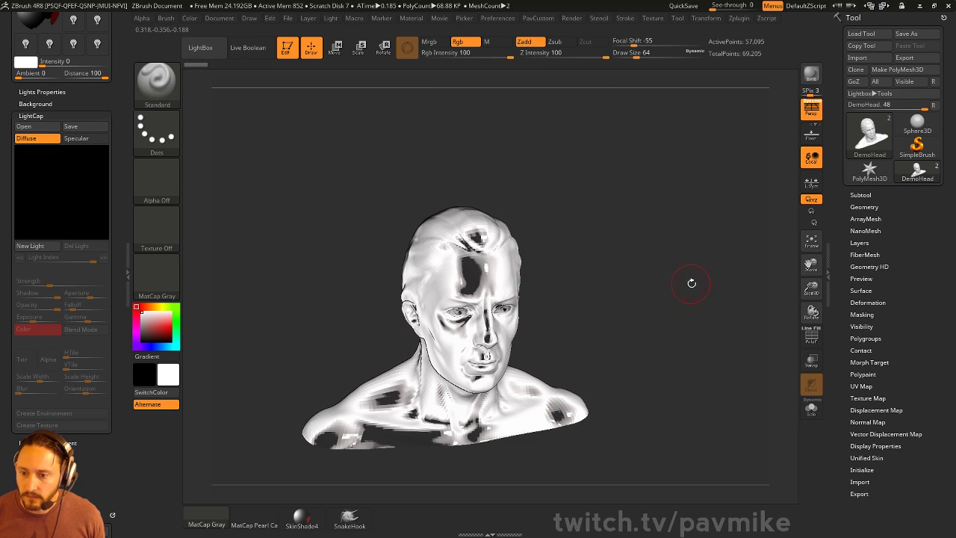
{"action": "left_click_drag", "start_coordinate": [691, 283], "coordinate": [683, 279]}
{"action": "left_click_drag", "start_coordinate": [126, 393], "coordinate": [125, 125]}
{"action": "left_click", "coordinate": [26, 328]}
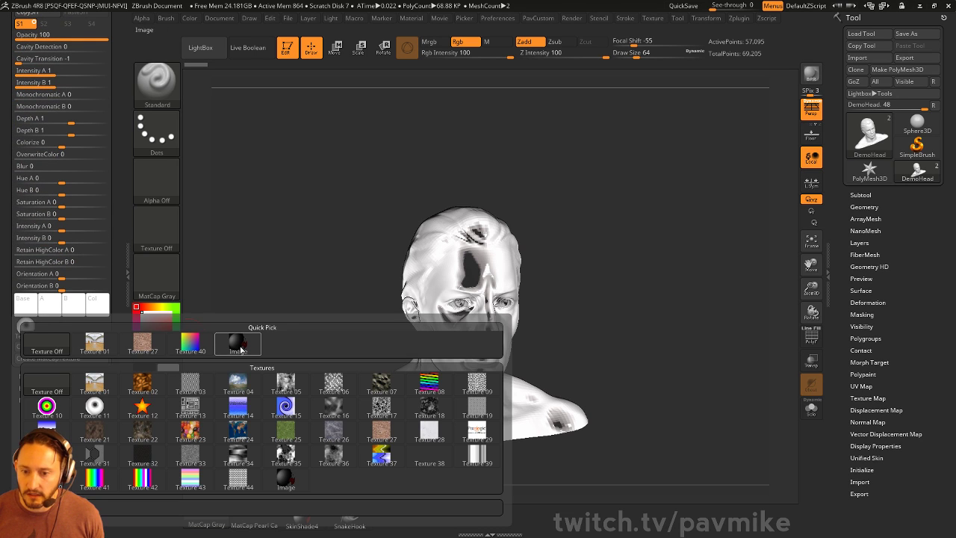
{"action": "left_click", "coordinate": [241, 349]}
{"action": "left_click_drag", "start_coordinate": [663, 301], "coordinate": [646, 283]}
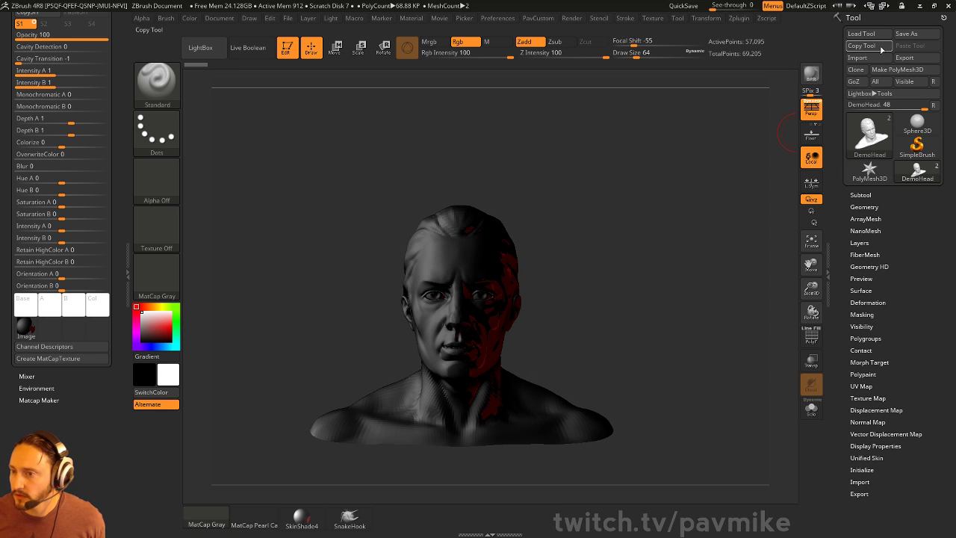
- Fully initialize ZBrush to reset all tools, materials, lights and document data
{"action": "left_click", "coordinate": [500, 19]}
{"action": "left_click", "coordinate": [515, 38]}
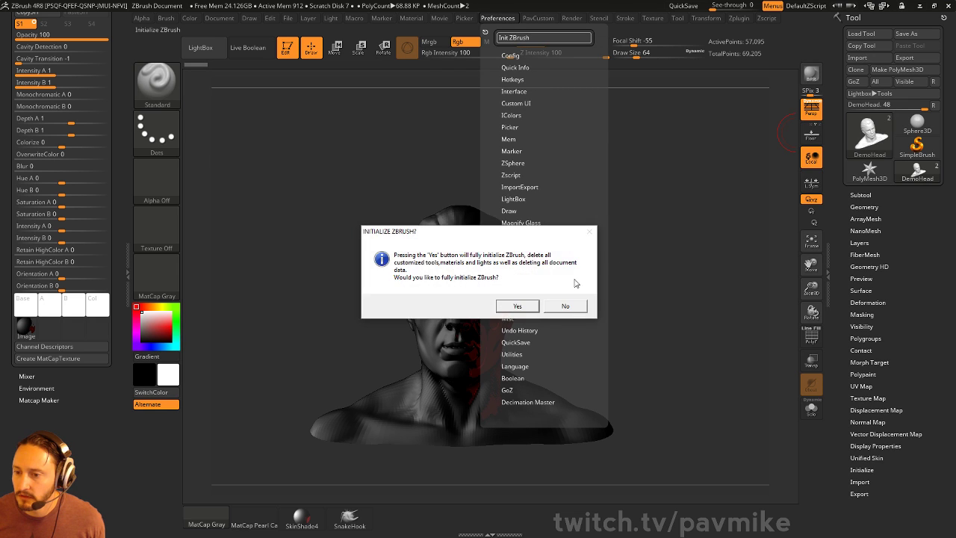
{"action": "left_click", "coordinate": [517, 306]}
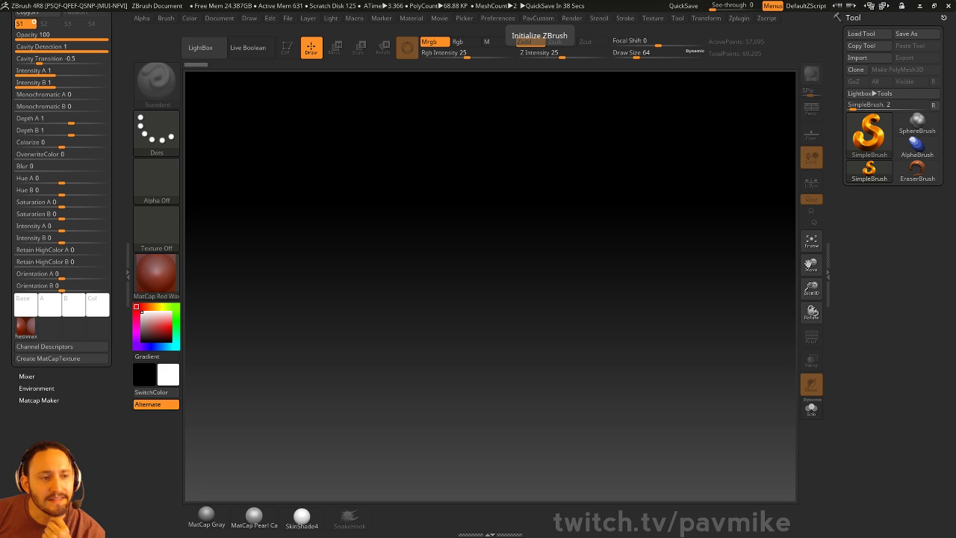
- Load the DemoHead.ZTL tool from the LightBox tool library
{"action": "left_click", "coordinate": [878, 142]}
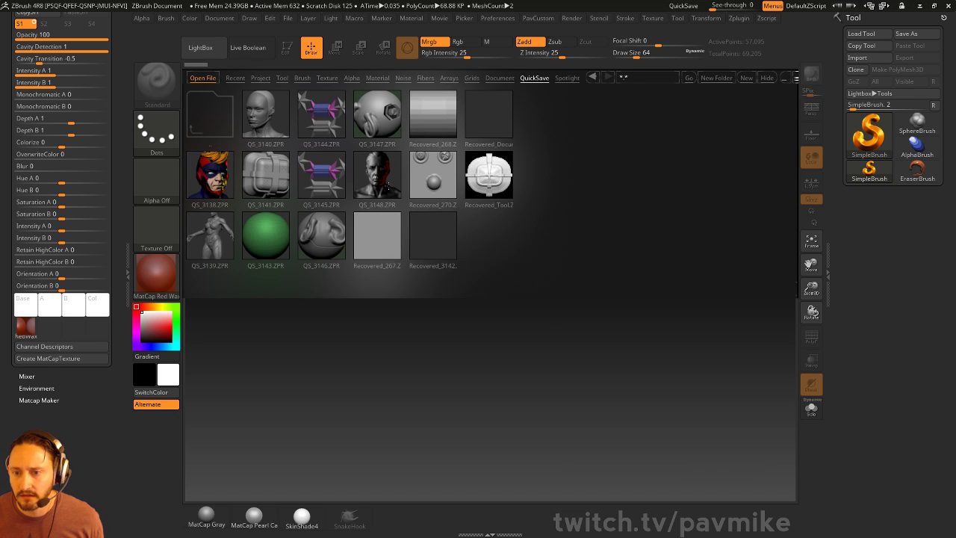
{"action": "left_click", "coordinate": [293, 78]}
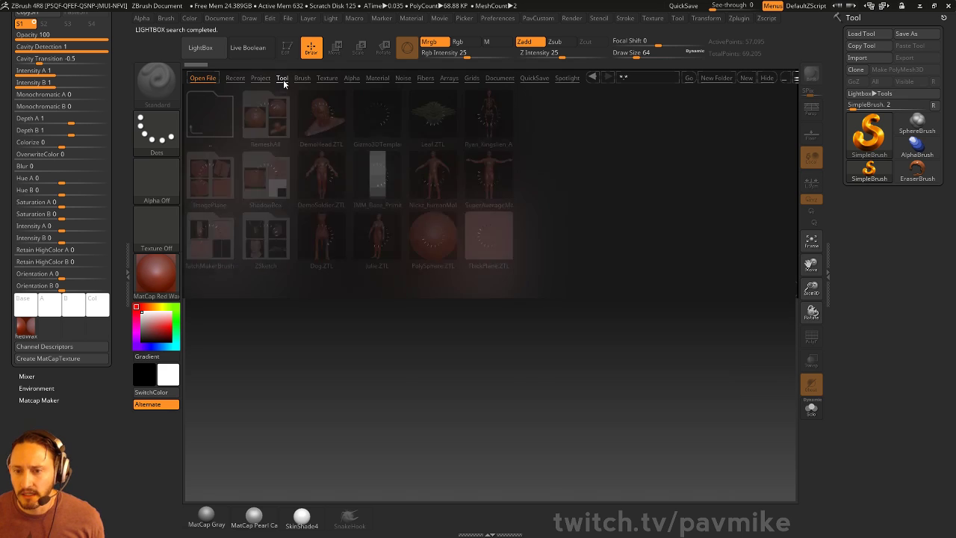
{"action": "double_click", "coordinate": [321, 116]}
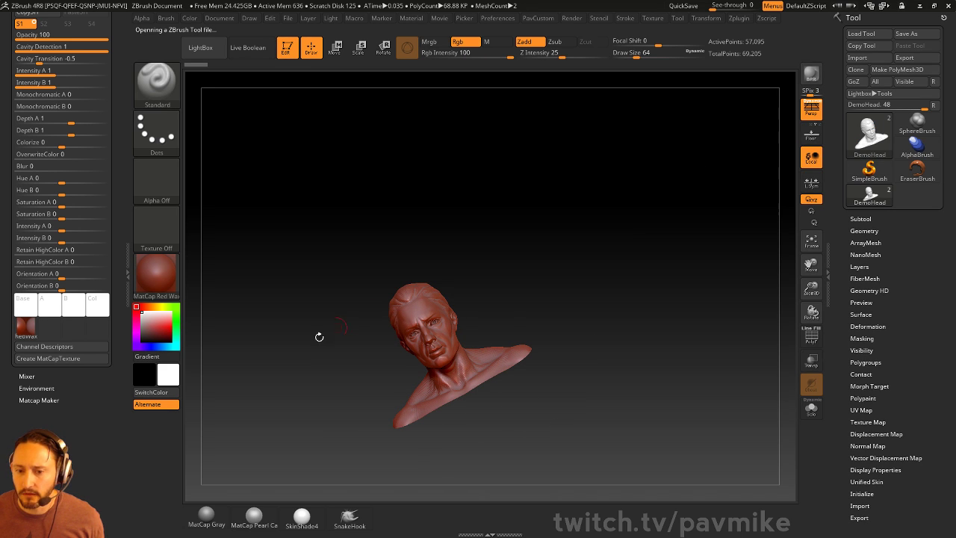
- Apply the MatCap Gray material to the head, frame it and open its Geometry settings
{"action": "left_click", "coordinate": [211, 514]}
{"action": "mouse_move", "coordinate": [634, 251]}
{"action": "left_mouse_down"}
{"action": "mouse_move", "coordinate": [627, 188]}
{"action": "mouse_move", "coordinate": [662, 251]}
{"action": "mouse_move", "coordinate": [665, 223]}
{"action": "mouse_move", "coordinate": [640, 245]}
{"action": "left_mouse_up"}
{"action": "key", "text": "f"}
{"action": "left_click", "coordinate": [864, 230]}
{"action": "mouse_move", "coordinate": [420, 244]}
{"action": "left_mouse_down"}
{"action": "mouse_move", "coordinate": [523, 277]}
{"action": "mouse_move", "coordinate": [522, 251]}
{"action": "left_mouse_up"}
- Set the Standard brush's stroke to Spray and its alpha to ~BrushAlpha
{"action": "left_click", "coordinate": [157, 133]}
{"action": "left_click", "coordinate": [409, 141]}
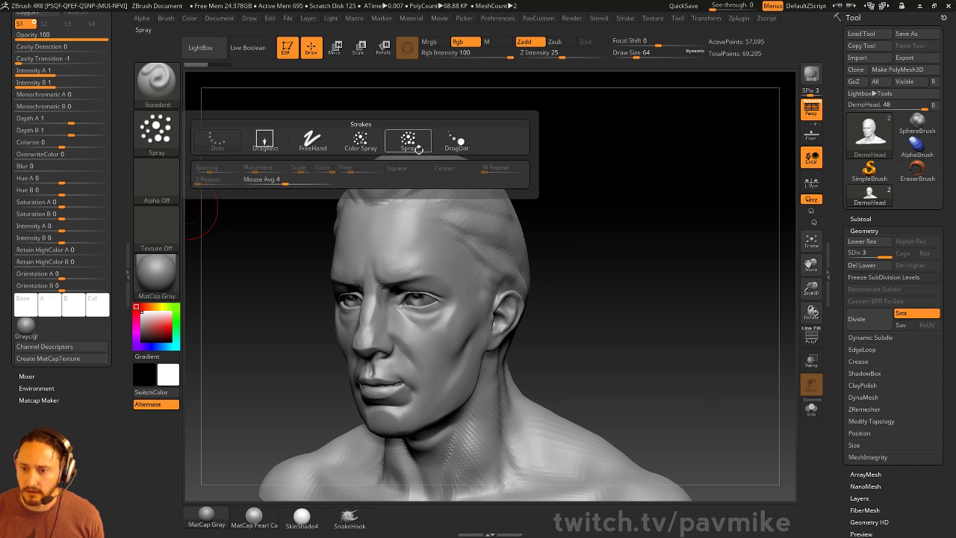
{"action": "left_click", "coordinate": [158, 181]}
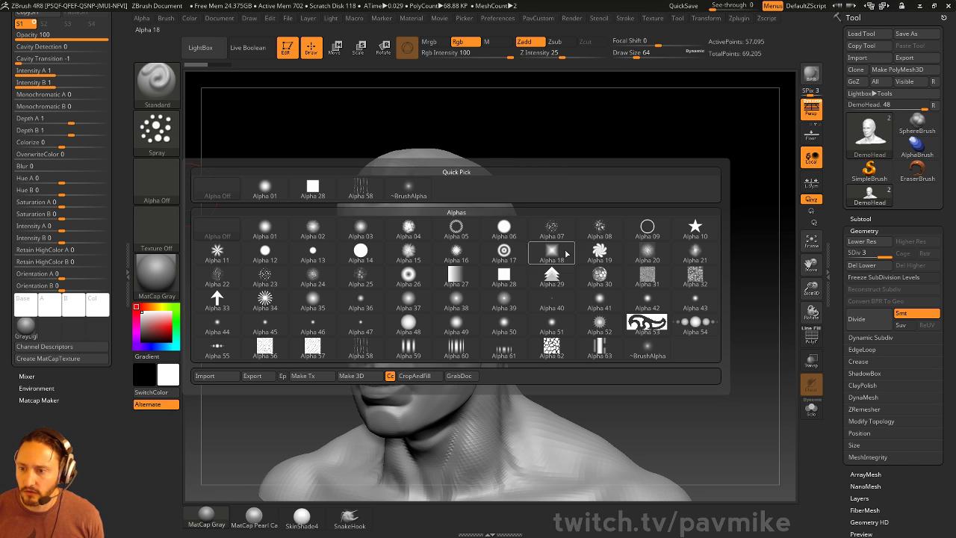
{"action": "left_click", "coordinate": [302, 296]}
{"action": "key", "text": "ctrl"}
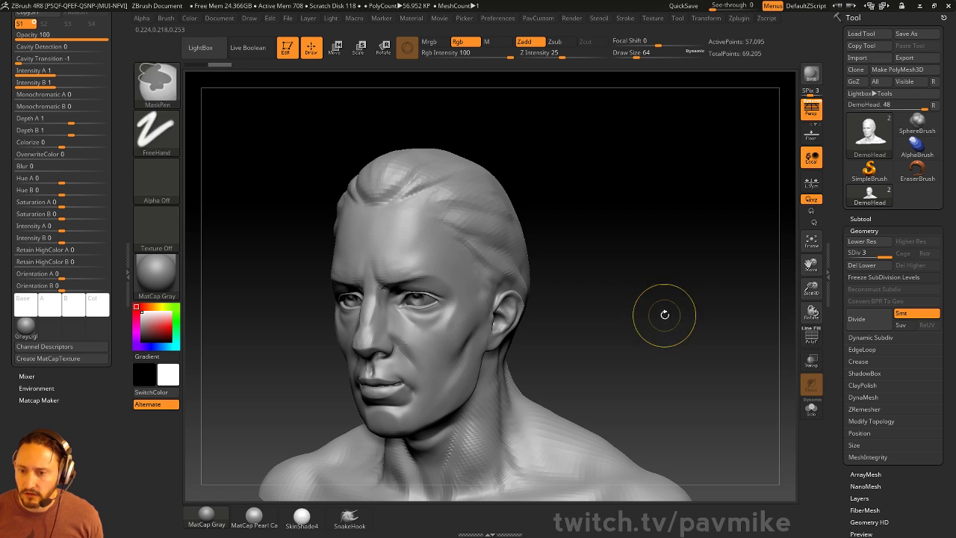
{"action": "left_click_drag", "start_coordinate": [665, 314], "coordinate": [662, 245]}
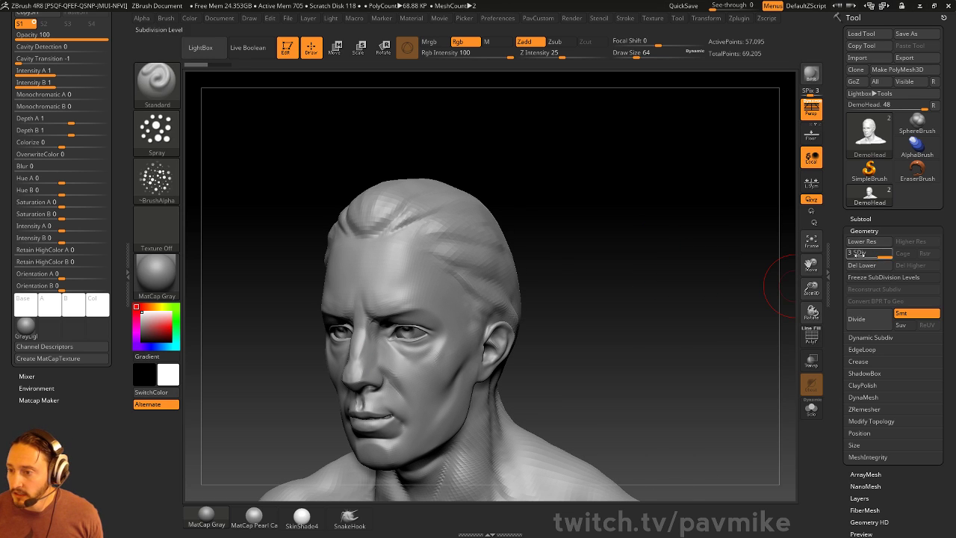
- Append a Sphere3D subtool and move it up and sideways so it overlaps one side of the head
{"action": "left_click", "coordinate": [860, 219]}
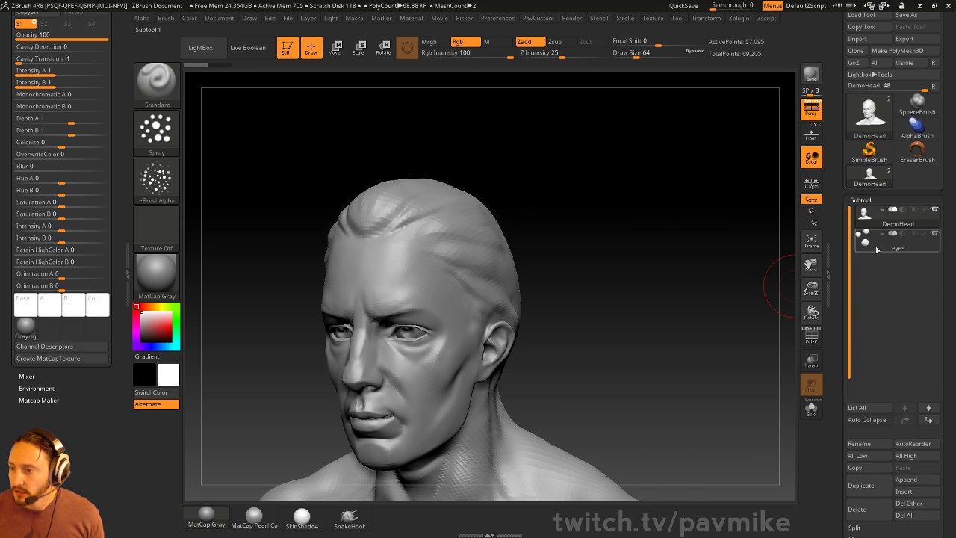
{"action": "left_click", "coordinate": [909, 480]}
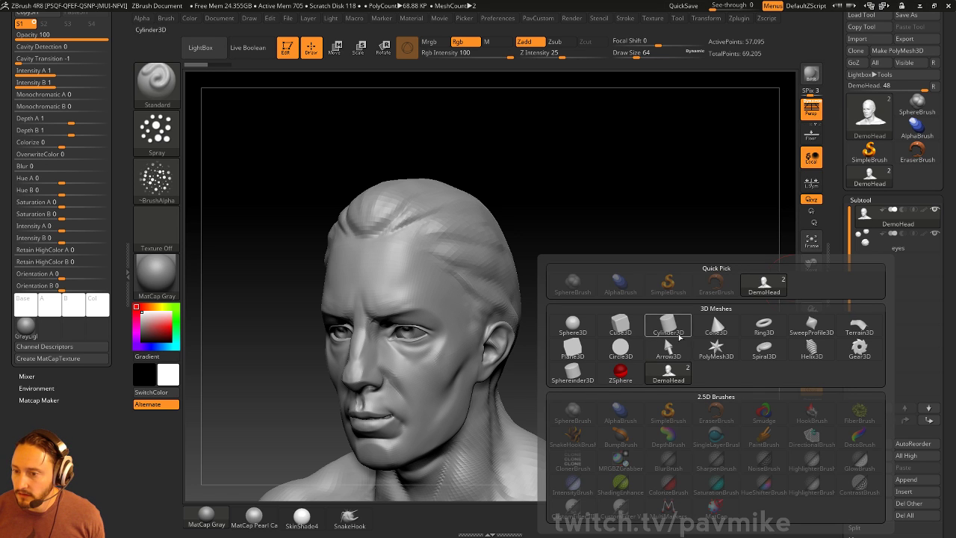
{"action": "left_click", "coordinate": [594, 330]}
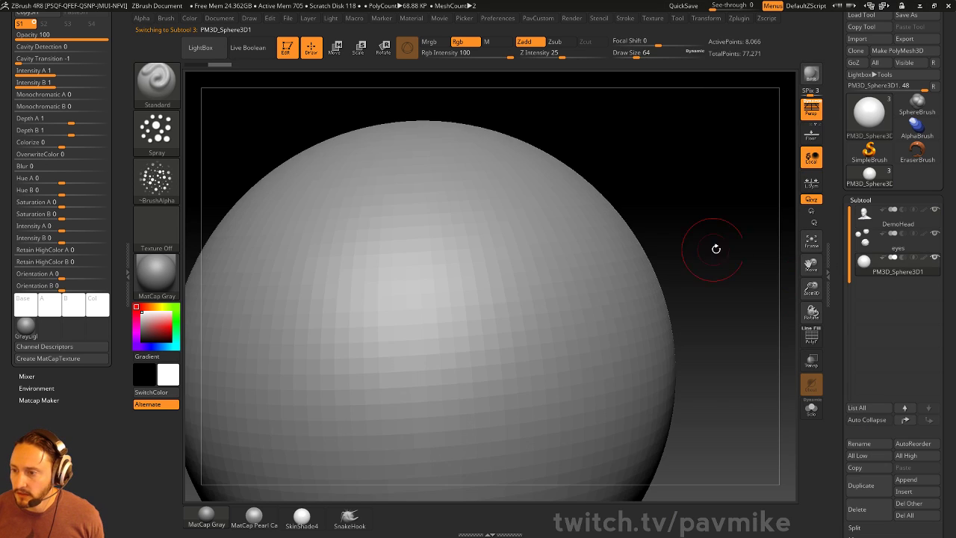
{"action": "key", "text": "f"}
{"action": "key", "text": "w"}
{"action": "mouse_move", "coordinate": [443, 278]}
{"action": "left_mouse_down"}
{"action": "mouse_move", "coordinate": [458, 282]}
{"action": "mouse_move", "coordinate": [543, 190]}
{"action": "left_mouse_up"}
{"action": "key", "text": "q"}
- Start a surface noise on the sphere in NoiseMaker and bend the noise curve into an S shape
{"action": "left_click_drag", "start_coordinate": [838, 391], "coordinate": [862, 243]}
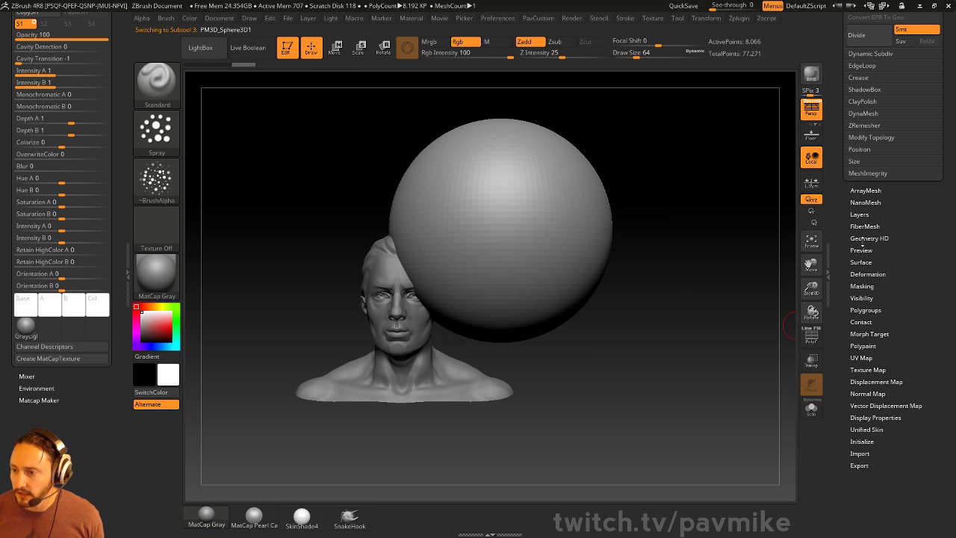
{"action": "key", "text": "shift"}
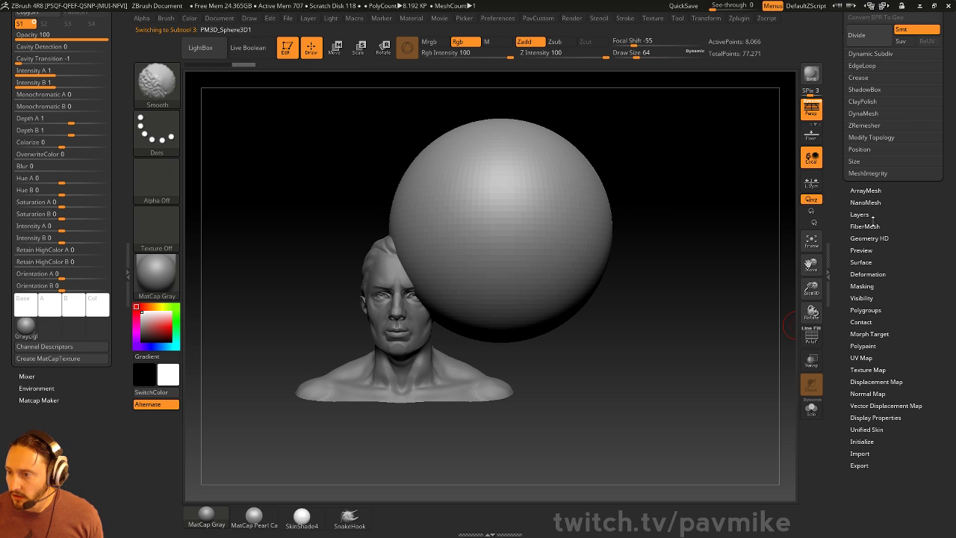
{"action": "left_click", "coordinate": [859, 263]}
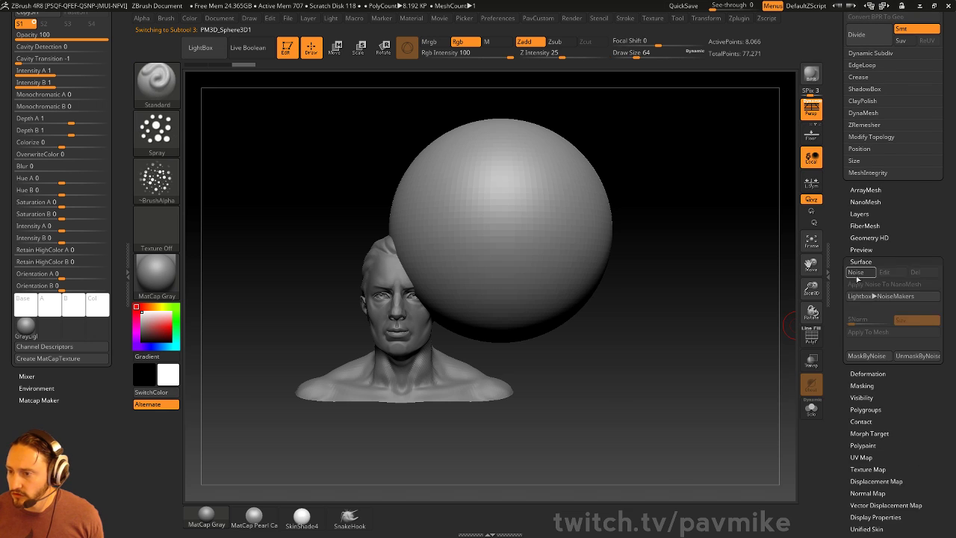
{"action": "left_click", "coordinate": [852, 321]}
{"action": "left_click_drag", "start_coordinate": [740, 350], "coordinate": [792, 328], "text": "alt"}
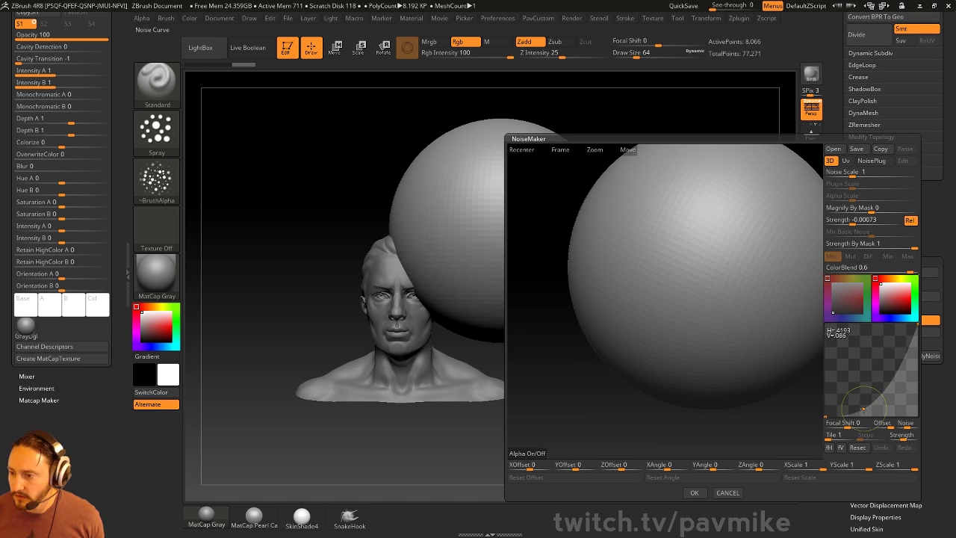
{"action": "left_click_drag", "start_coordinate": [894, 366], "coordinate": [886, 350]}
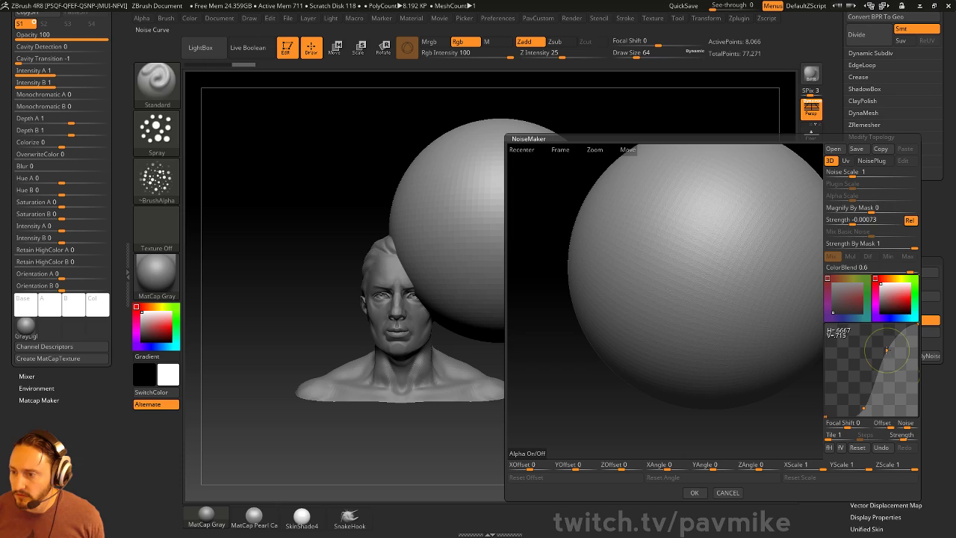
- Set the sphere's noise scale to about 35.44 and the noise strength to -0.0004
{"action": "left_click", "coordinate": [845, 220]}
{"action": "left_click_drag", "start_coordinate": [846, 219], "coordinate": [846, 220]}
{"action": "left_click_drag", "start_coordinate": [851, 172], "coordinate": [886, 173]}
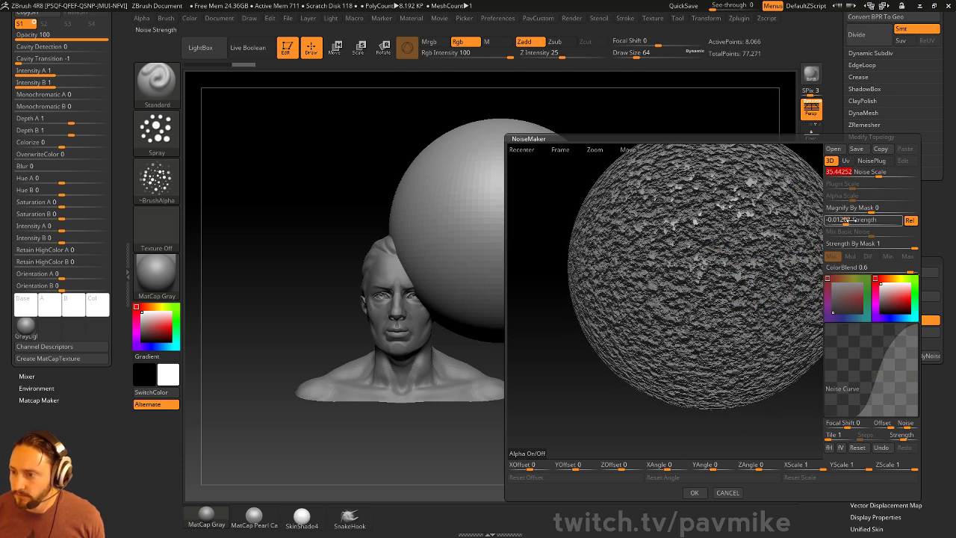
{"action": "left_click_drag", "start_coordinate": [851, 221], "coordinate": [854, 221]}
- Reshape the noise curve into a low peak, a dip and a steep rise, and accept the noise
{"action": "left_click_drag", "start_coordinate": [864, 408], "coordinate": [857, 383]}
{"action": "left_click_drag", "start_coordinate": [886, 351], "coordinate": [888, 400]}
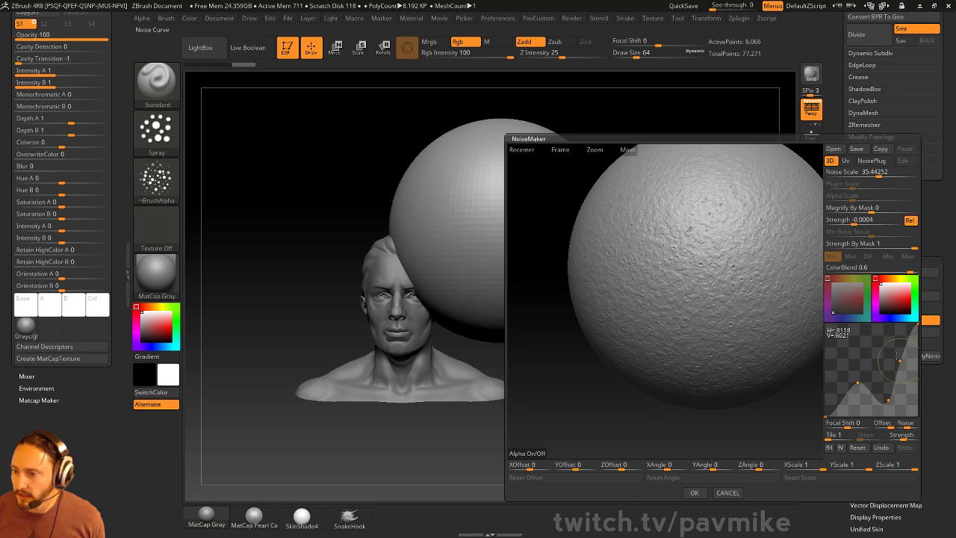
{"action": "left_click_drag", "start_coordinate": [896, 359], "coordinate": [901, 340]}
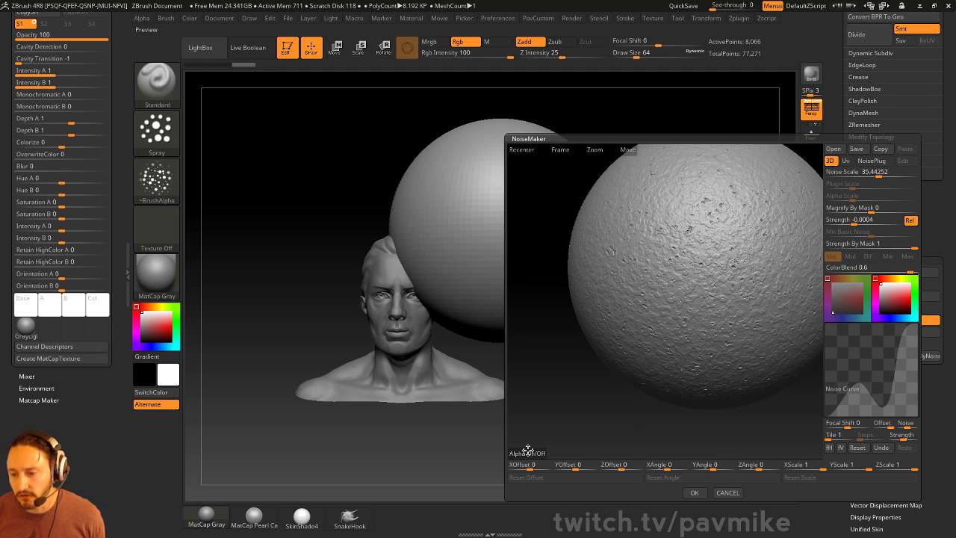
{"action": "left_click", "coordinate": [693, 493]}
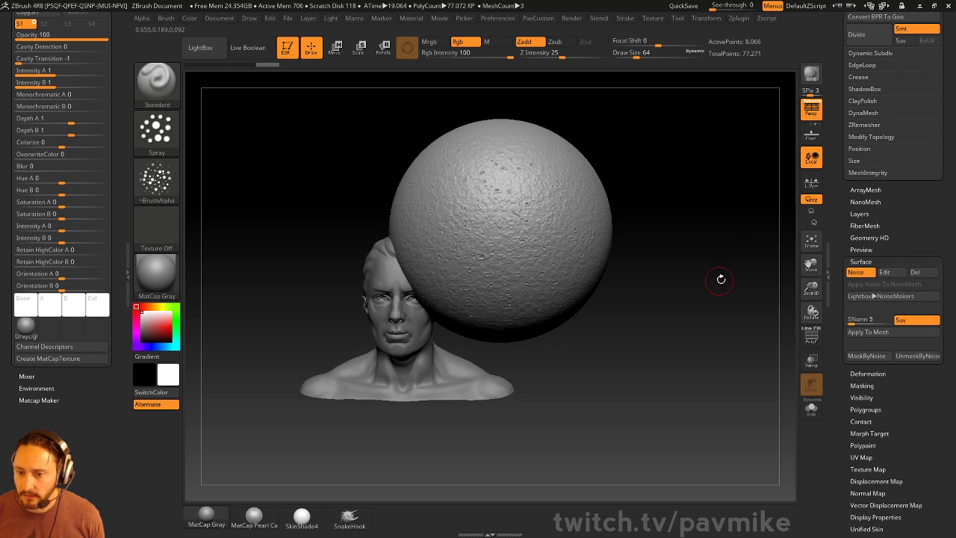
- Turn on Live Boolean and set the noisy sphere subtool to subtraction
{"action": "scroll", "coordinate": [896, 215], "scroll_direction": "up", "scroll_amount": 10}
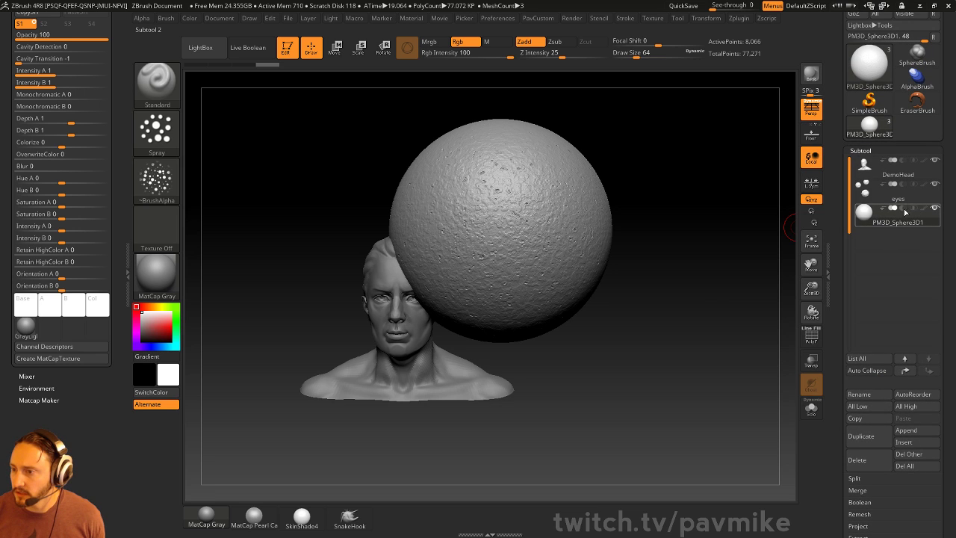
{"action": "mouse_move", "coordinate": [909, 214]}
{"action": "mouse_move", "coordinate": [689, 284]}
{"action": "left_mouse_down"}
{"action": "mouse_move", "coordinate": [712, 282]}
{"action": "mouse_move", "coordinate": [699, 293]}
{"action": "left_mouse_up"}
{"action": "key", "text": "ctrl+shift+b"}
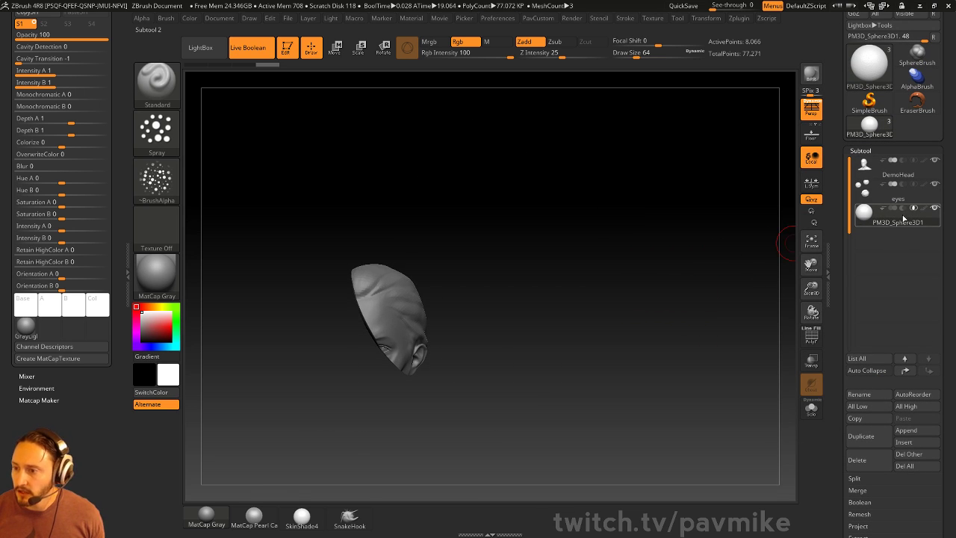
{"action": "left_click", "coordinate": [902, 208]}
- Move the subtractive sphere into the bust so it cuts away one side of the face, neck and shoulder
{"action": "left_click_drag", "start_coordinate": [597, 276], "coordinate": [634, 291]}
{"action": "key", "text": "w"}
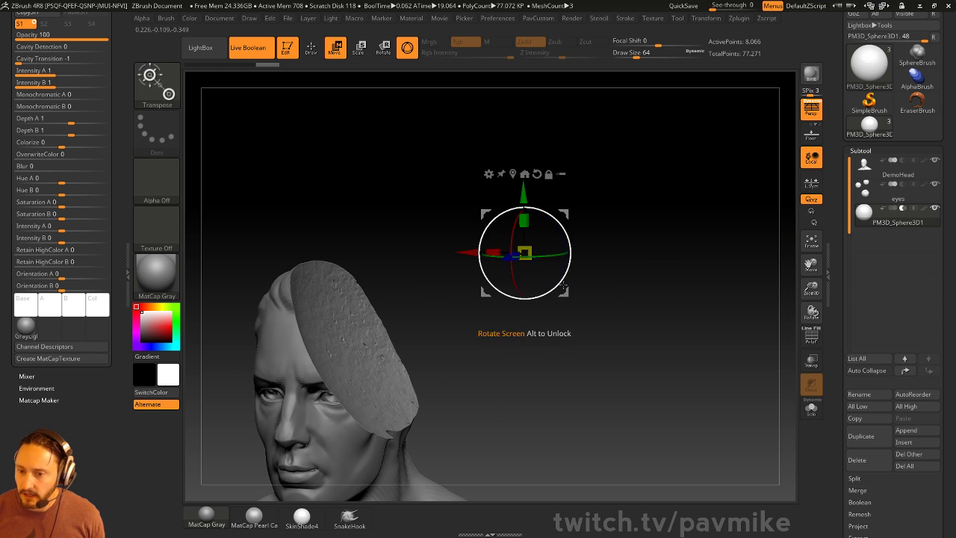
{"action": "left_click_drag", "start_coordinate": [483, 253], "coordinate": [302, 324]}
{"action": "mouse_move", "coordinate": [559, 362]}
{"action": "left_mouse_down"}
{"action": "mouse_move", "coordinate": [486, 351]}
{"action": "mouse_move", "coordinate": [576, 354]}
{"action": "mouse_move", "coordinate": [568, 366]}
{"action": "left_mouse_up"}
{"action": "left_click_drag", "start_coordinate": [407, 411], "coordinate": [626, 223], "text": "alt"}
{"action": "left_click_drag", "start_coordinate": [531, 203], "coordinate": [522, 403]}
{"action": "left_click_drag", "start_coordinate": [728, 375], "coordinate": [834, 355], "text": "alt"}
{"action": "scroll", "coordinate": [851, 359], "scroll_direction": "down", "scroll_amount": 5}
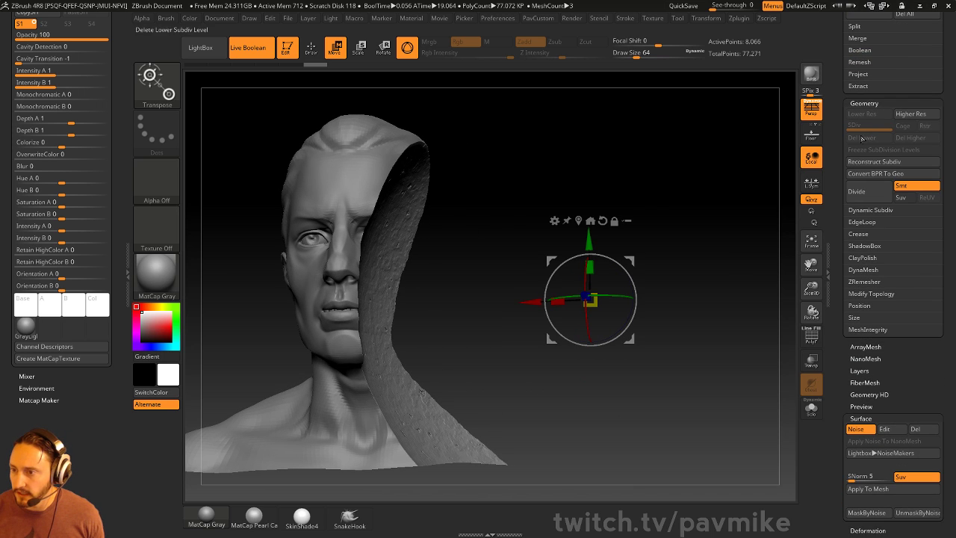
{"action": "scroll", "coordinate": [858, 104], "scroll_direction": "up", "scroll_amount": 5}
{"action": "mouse_move", "coordinate": [531, 302]}
{"action": "left_mouse_down"}
{"action": "mouse_move", "coordinate": [563, 301]}
{"action": "mouse_move", "coordinate": [552, 301]}
{"action": "left_mouse_up"}
- Return to draw mode and set the draw size to 39
{"action": "key", "text": "q"}
{"action": "mouse_move", "coordinate": [728, 235]}
{"action": "left_mouse_down"}
{"action": "mouse_move", "coordinate": [663, 233]}
{"action": "mouse_move", "coordinate": [662, 251]}
{"action": "left_mouse_up"}
{"action": "key", "text": "s"}
{"action": "left_click_drag", "start_coordinate": [663, 251], "coordinate": [699, 308]}
{"action": "key", "text": "s"}
{"action": "left_click_drag", "start_coordinate": [582, 296], "coordinate": [650, 227]}
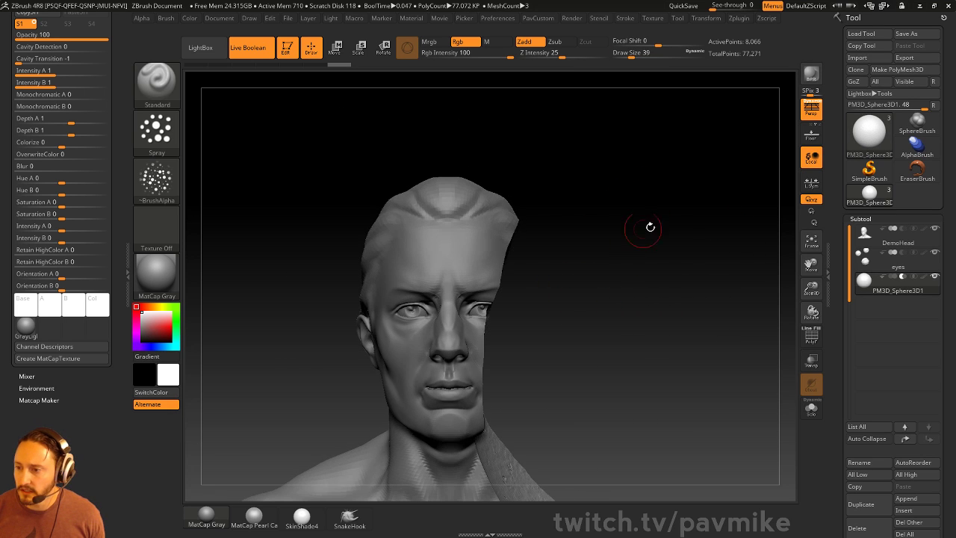
- Hide the sphere, select the DemoHead subtool and mask its forehead and nose bridge with draw size 65
{"action": "left_click", "coordinate": [895, 246]}
{"action": "mouse_move", "coordinate": [684, 306]}
{"action": "left_mouse_down"}
{"action": "mouse_move", "coordinate": [692, 261]}
{"action": "mouse_move", "coordinate": [717, 263]}
{"action": "mouse_move", "coordinate": [721, 310]}
{"action": "left_mouse_up"}
{"action": "key", "text": "s"}
{"action": "mouse_move", "coordinate": [450, 259]}
{"action": "left_mouse_down"}
{"action": "mouse_move", "coordinate": [472, 262]}
{"action": "mouse_move", "coordinate": [460, 321]}
{"action": "left_mouse_up"}
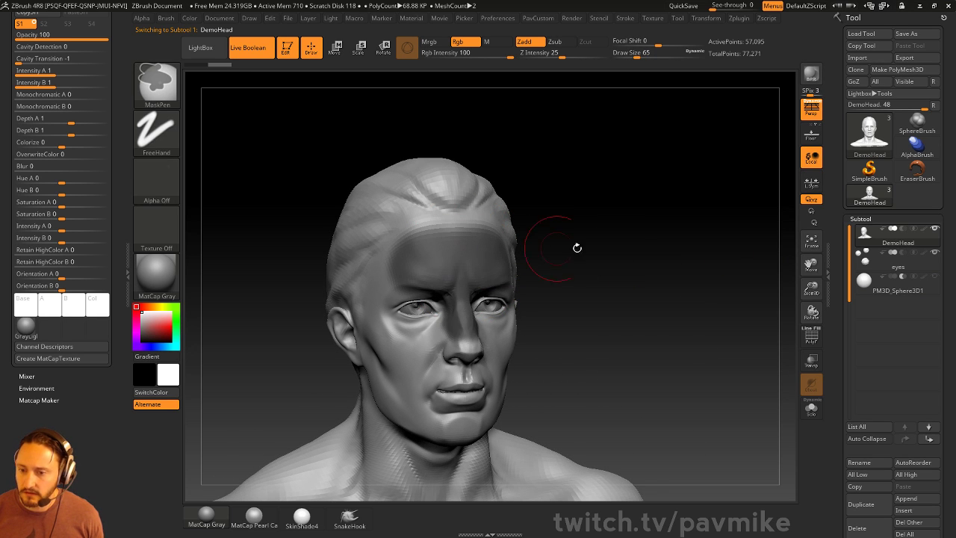
{"action": "left_click_drag", "start_coordinate": [576, 247], "coordinate": [645, 252]}
- Duplicate the masked DemoHead subtool and delete the copy's lower subdivision levels
{"action": "scroll", "coordinate": [836, 317], "scroll_direction": "down", "scroll_amount": 3}
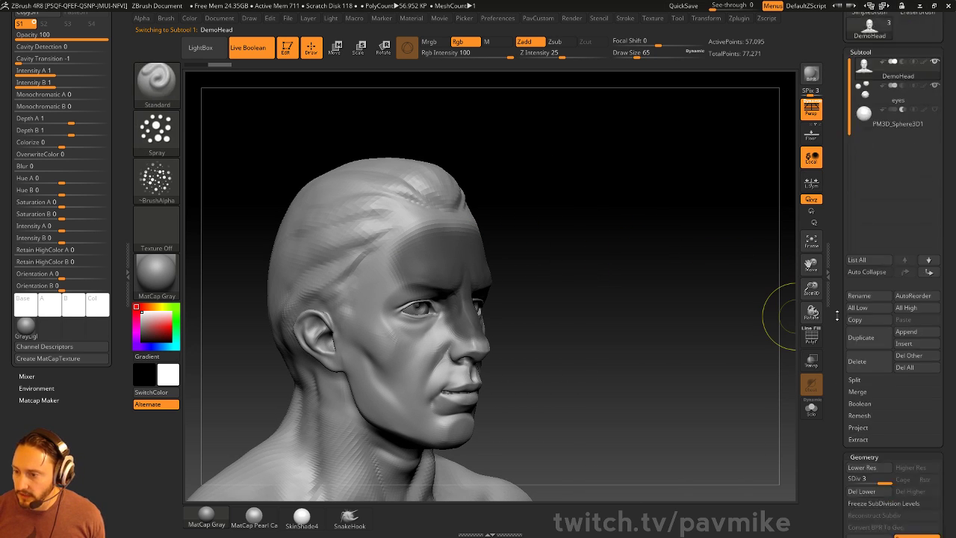
{"action": "scroll", "coordinate": [863, 383], "scroll_direction": "down", "scroll_amount": 1}
{"action": "left_click", "coordinate": [859, 295]}
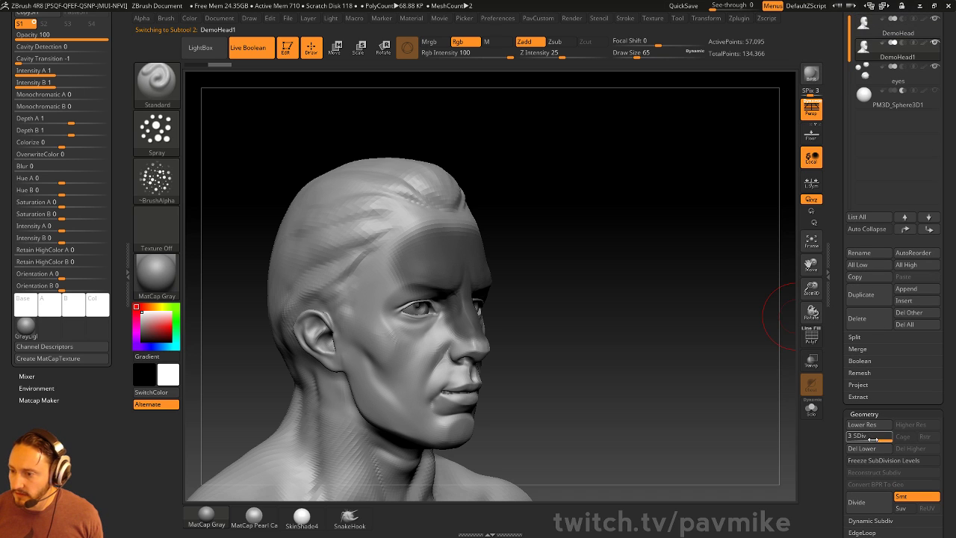
{"action": "left_click", "coordinate": [862, 448]}
- Make the copy's masked area a polygroup and delete everything outside it
{"action": "key", "text": "ctrl+w"}
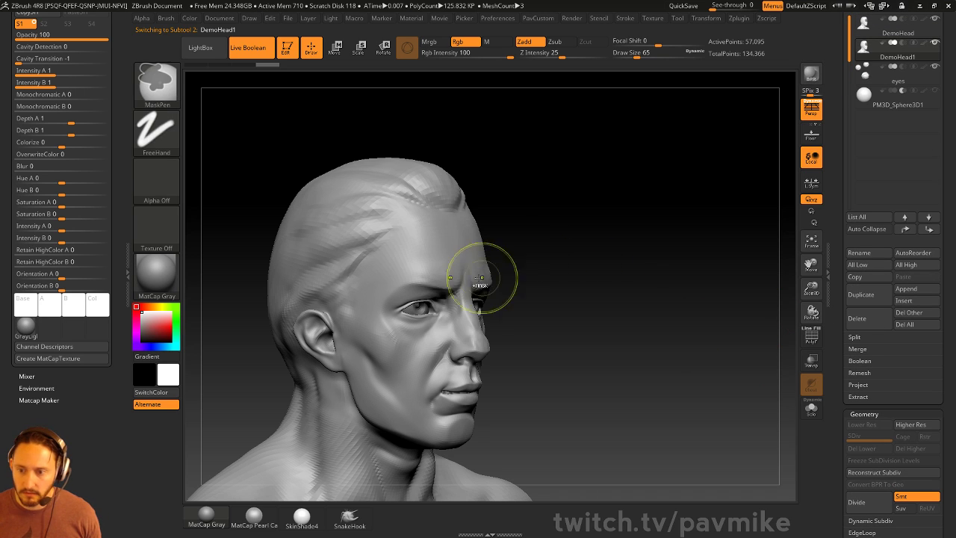
{"action": "left_click", "coordinate": [480, 277], "text": "ctrl+shift"}
{"action": "key", "text": "space"}
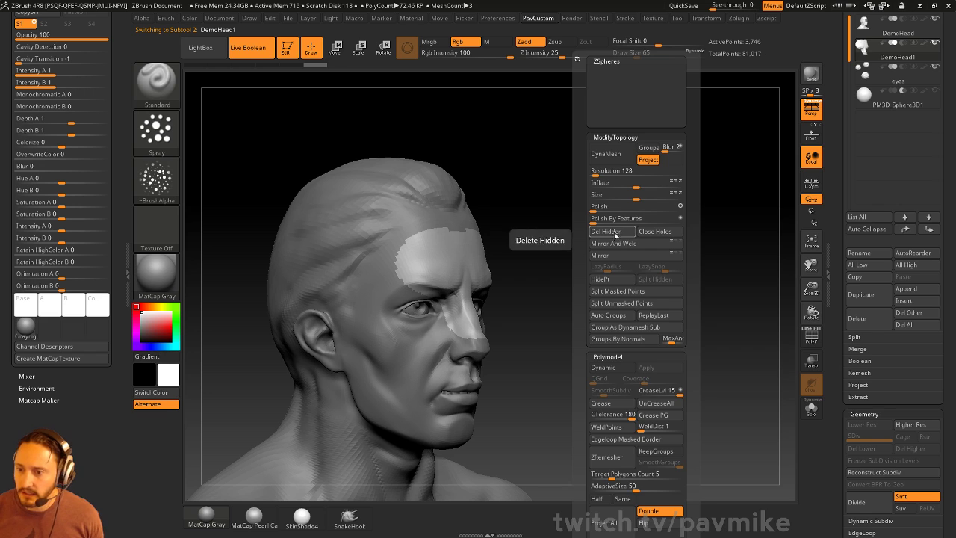
{"action": "left_click", "coordinate": [616, 235]}
- Run the Polish PolyGroup Border macro on the face patch and ZRemesh it at Half with AdaptiveSize 0
{"action": "left_click", "coordinate": [354, 17]}
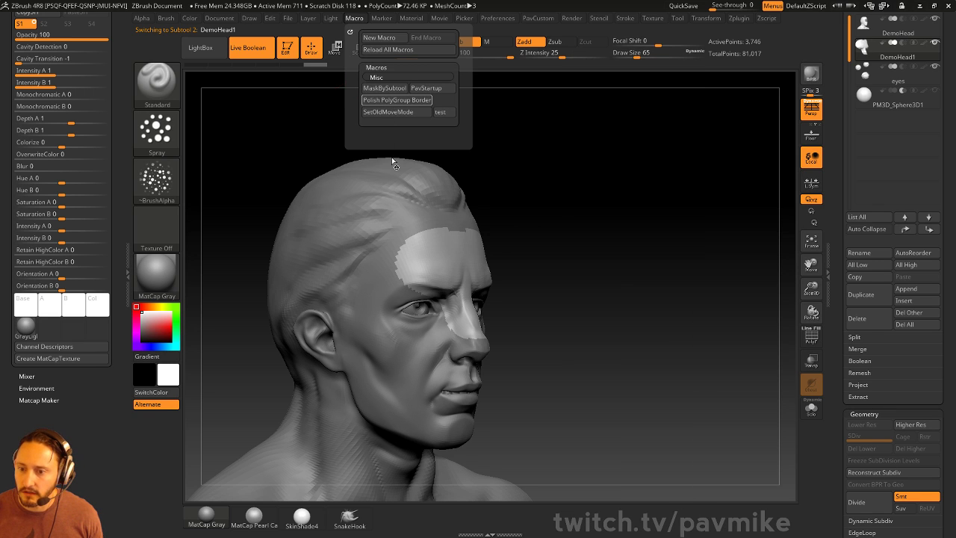
{"action": "key", "text": "space"}
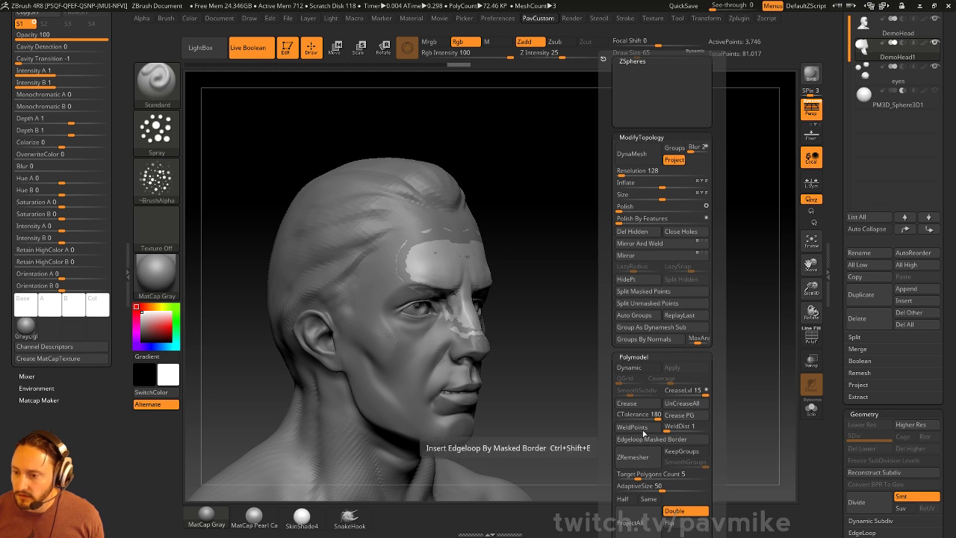
{"action": "left_click", "coordinate": [625, 498]}
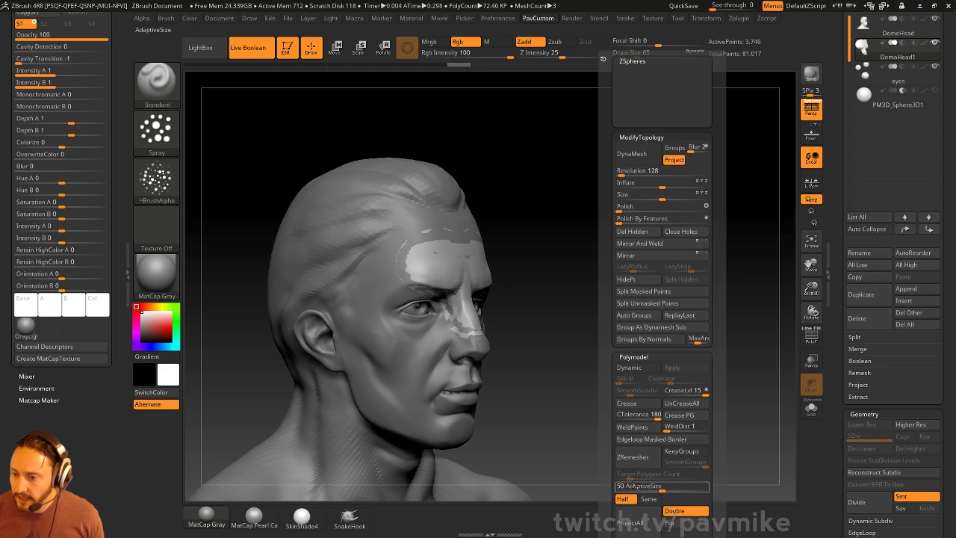
{"action": "left_click_drag", "start_coordinate": [627, 486], "coordinate": [616, 487]}
{"action": "left_click", "coordinate": [628, 461]}
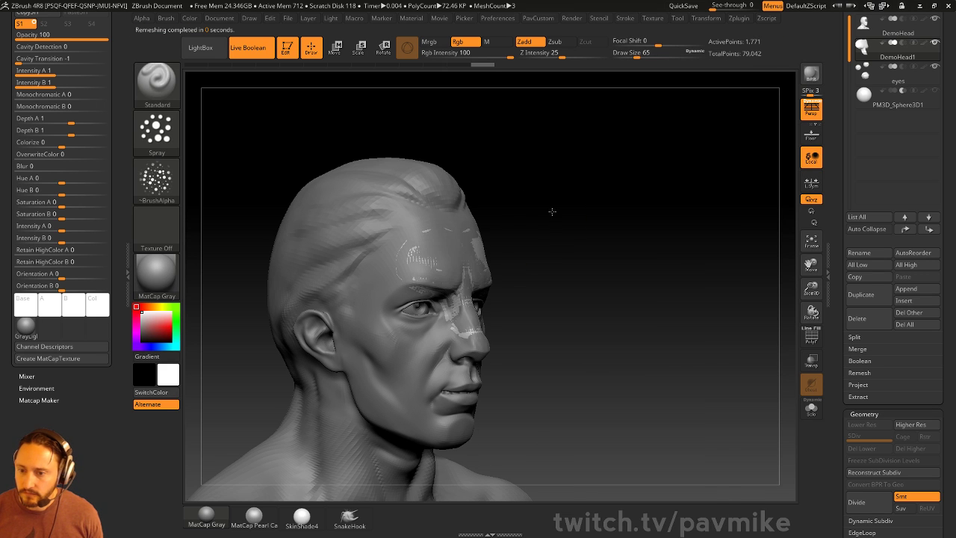
- Move the face patch slightly forward off the forehead and nose, and set the draw size to 14
{"action": "right_click_drag", "start_coordinate": [550, 211], "coordinate": [573, 240]}
{"action": "key", "text": "w"}
{"action": "right_click_drag", "start_coordinate": [367, 332], "coordinate": [389, 332], "text": "shift"}
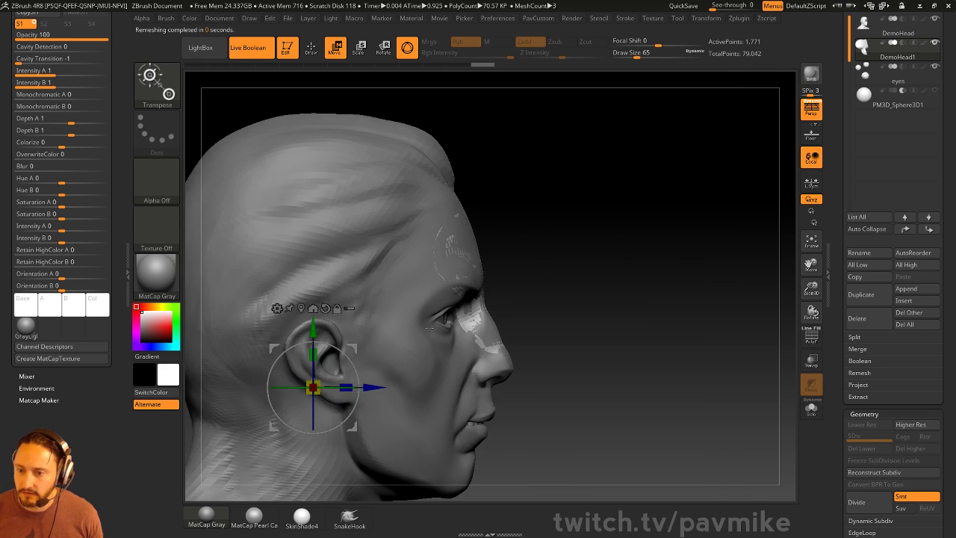
{"action": "left_click_drag", "start_coordinate": [353, 344], "coordinate": [360, 339]}
{"action": "key", "text": "q"}
{"action": "right_click_drag", "start_coordinate": [562, 287], "coordinate": [675, 281], "text": "ctrl"}
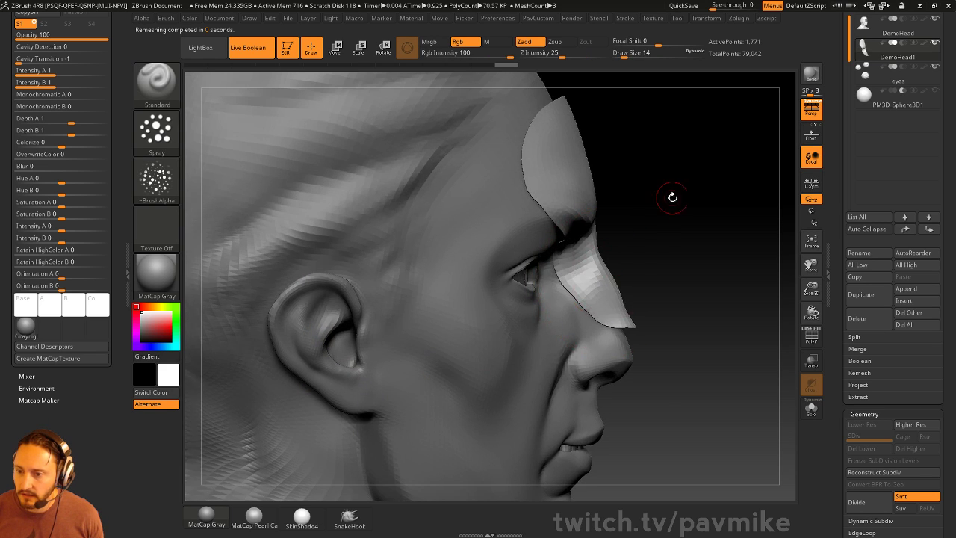
- ZRemesh the face patch two more times at Half to reduce its polygon density
{"action": "right_click_drag", "start_coordinate": [670, 197], "coordinate": [564, 306], "text": "alt"}
{"action": "key", "text": "space"}
{"action": "left_click", "coordinate": [580, 459]}
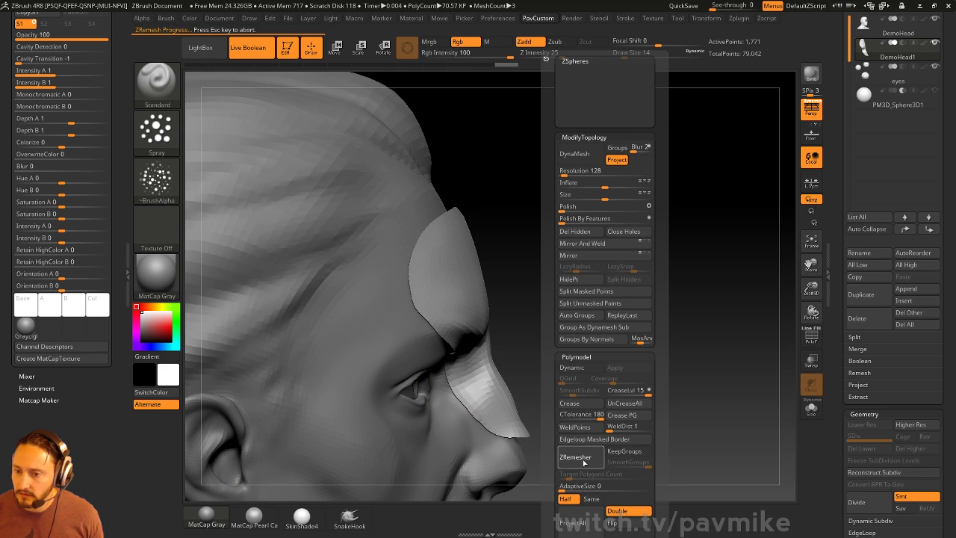
{"action": "left_click", "coordinate": [585, 463]}
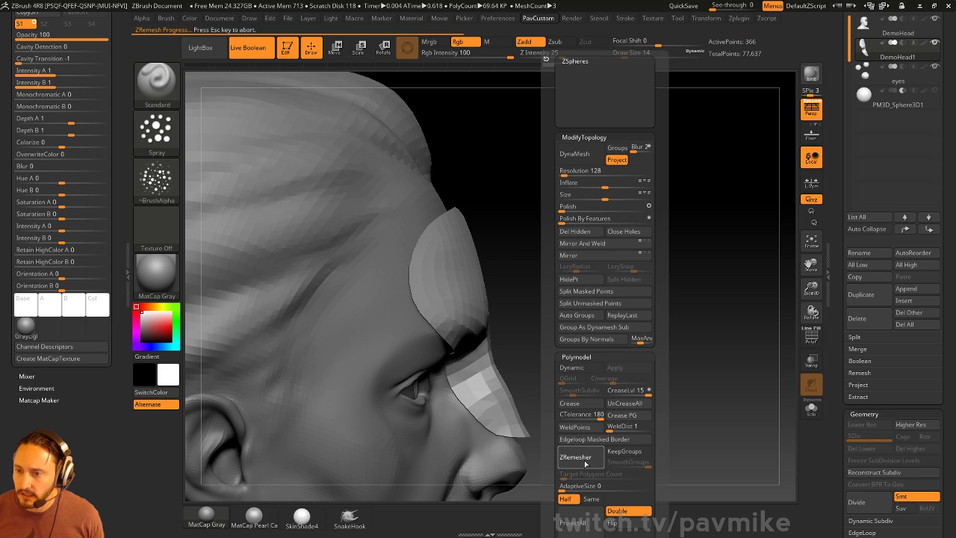
- Show the face patch's polyframe and switch to the ZModeler brush
{"action": "right_click_drag", "start_coordinate": [537, 249], "coordinate": [515, 273]}
{"action": "left_click", "coordinate": [813, 336]}
{"action": "key", "text": "b"}
{"action": "key", "text": "z"}
{"action": "key", "text": "m"}
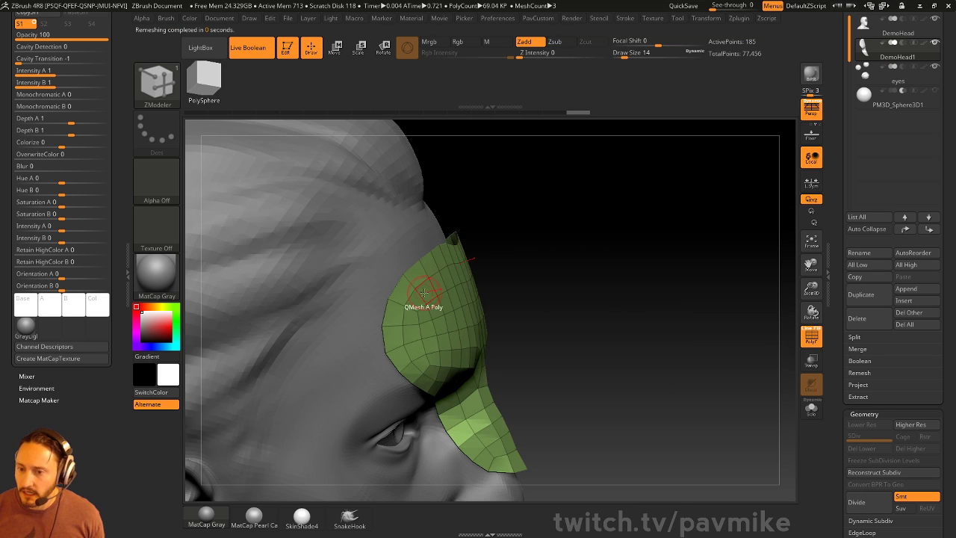
- Give the face patch thickness with a ZModeler QMesh applied to the whole polygroup
{"action": "key", "text": "space"}
{"action": "left_click", "coordinate": [495, 265]}
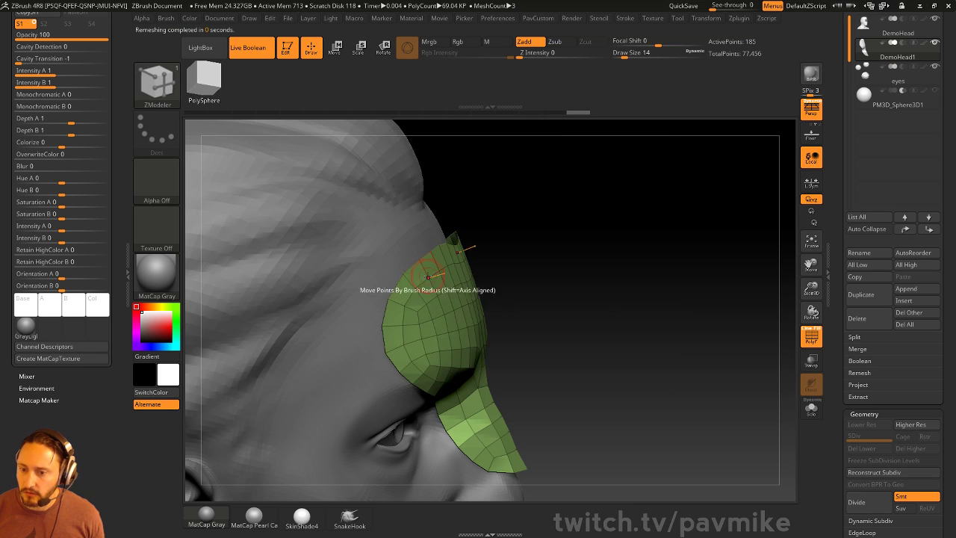
{"action": "left_click_drag", "start_coordinate": [438, 274], "coordinate": [400, 282]}
{"action": "key", "text": "grave"}
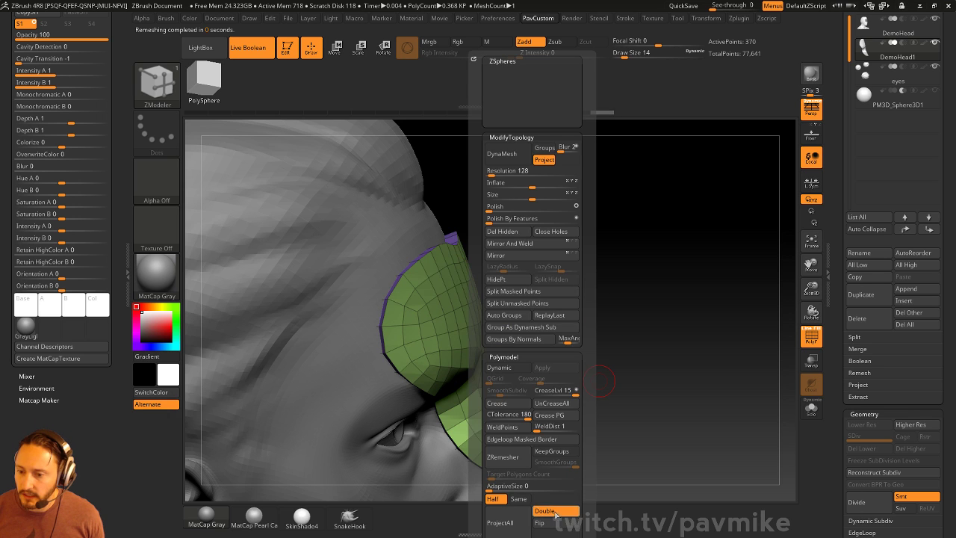
{"action": "left_click_drag", "start_coordinate": [636, 261], "coordinate": [688, 301]}
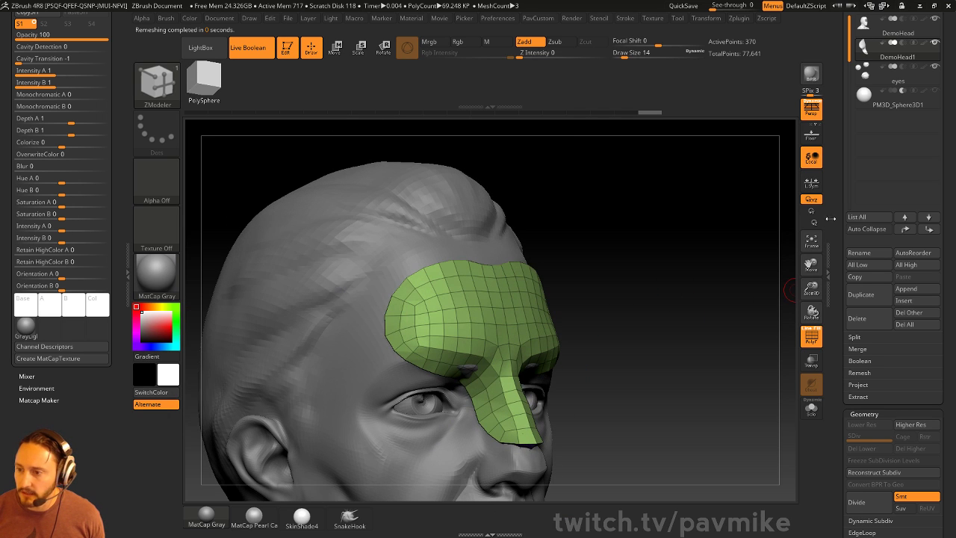
- Set the face patch subtool to Live Boolean subtraction and turn off its polyframe display
{"action": "left_click_drag", "start_coordinate": [843, 220], "coordinate": [843, 295]}
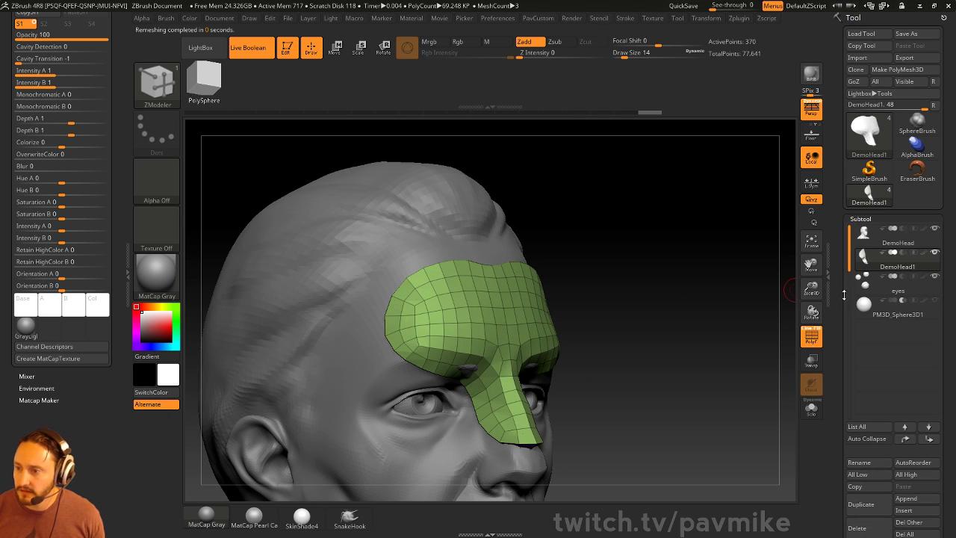
{"action": "left_click", "coordinate": [904, 254]}
{"action": "left_click_drag", "start_coordinate": [676, 274], "coordinate": [634, 257]}
{"action": "left_click", "coordinate": [811, 336]}
{"action": "left_click_drag", "start_coordinate": [750, 308], "coordinate": [625, 284]}
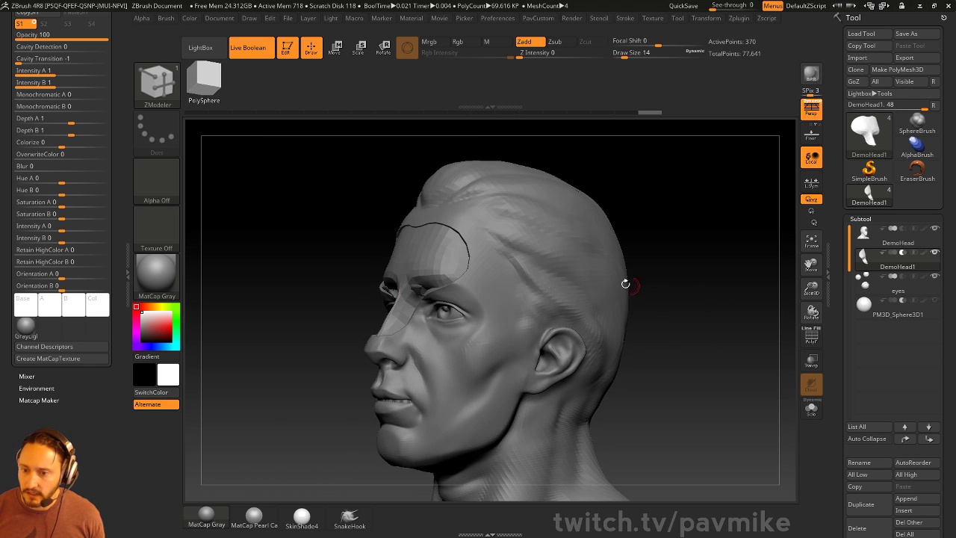
- Move the face patch slightly along the head's depth axis to adjust its cut
{"action": "key", "text": "w"}
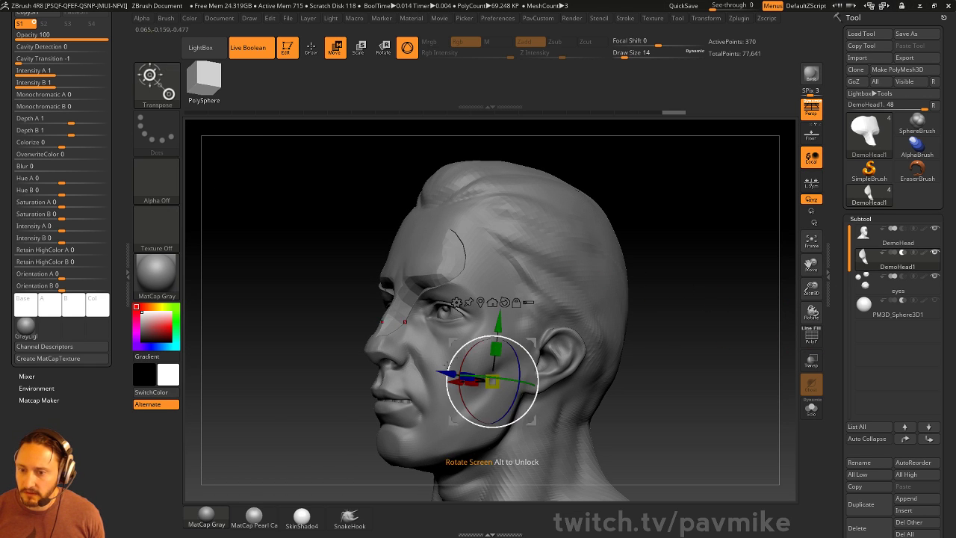
{"action": "left_click_drag", "start_coordinate": [442, 372], "coordinate": [441, 372]}
{"action": "key", "text": "q"}
{"action": "left_click_drag", "start_coordinate": [713, 275], "coordinate": [803, 265]}
- Reshape the face patch at the forehead centre and brow with the Move brush at draw size 154
{"action": "key", "text": "b"}
{"action": "key", "text": "m"}
{"action": "key", "text": "v"}
{"action": "left_click_drag", "start_coordinate": [646, 244], "coordinate": [691, 245]}
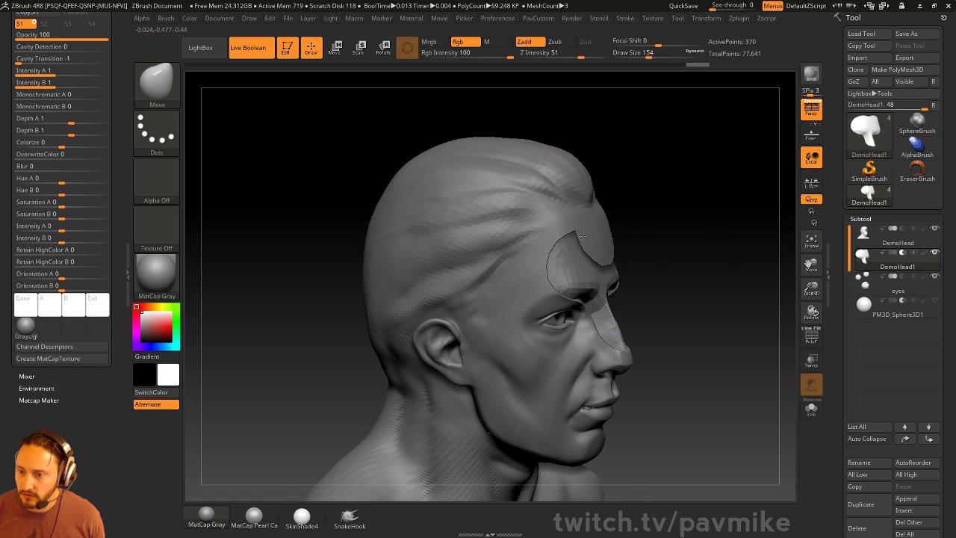
{"action": "left_click_drag", "start_coordinate": [582, 236], "coordinate": [598, 228]}
{"action": "left_click_drag", "start_coordinate": [581, 303], "coordinate": [625, 289]}
{"action": "left_click_drag", "start_coordinate": [681, 245], "coordinate": [601, 269], "text": "alt"}
- Switch to ZModeler and thicken the face patch with QMesh Polygroup All, keeping Live Boolean off during the edit
{"action": "key", "text": "b"}
{"action": "key", "text": "z"}
{"action": "key", "text": "m"}
{"action": "key", "text": "space"}
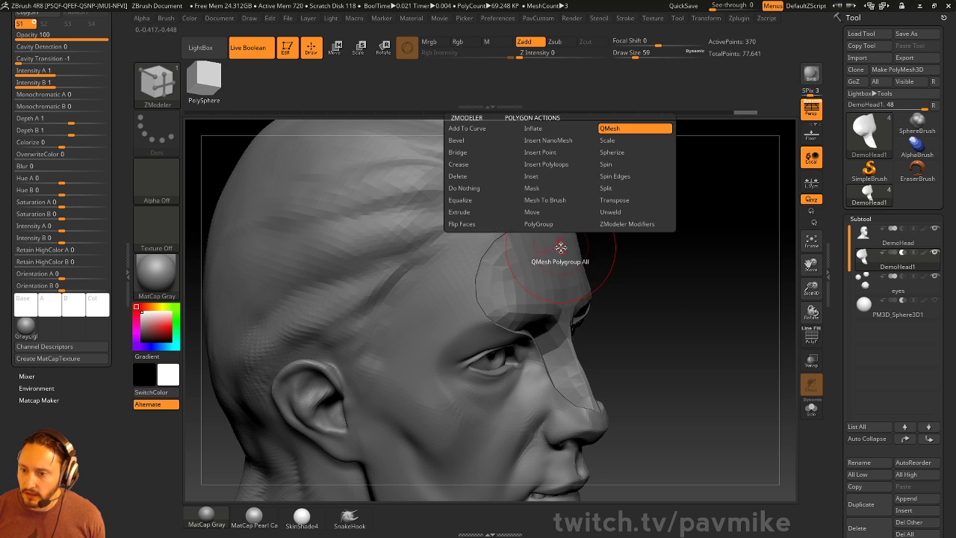
{"action": "left_click_drag", "start_coordinate": [558, 247], "coordinate": [580, 248]}
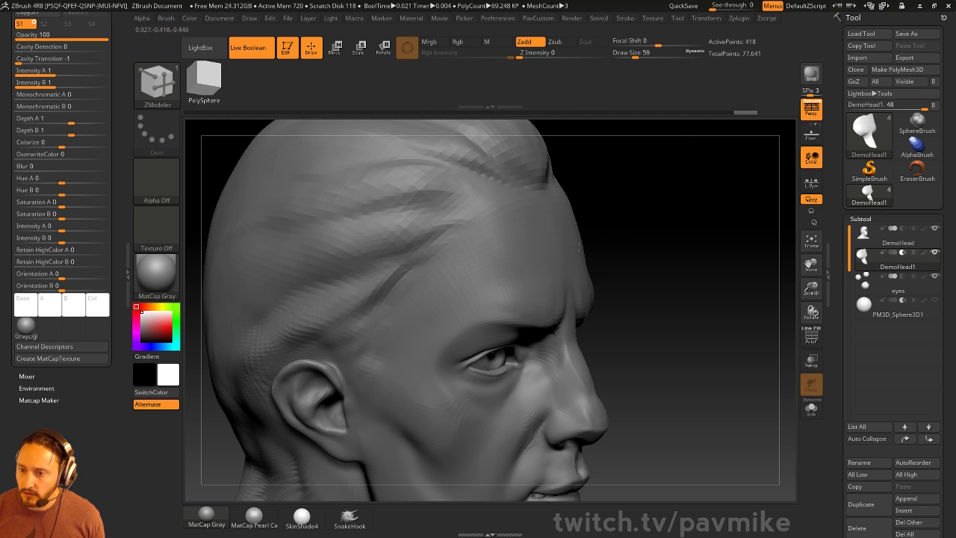
{"action": "key", "text": "ctrl+z"}
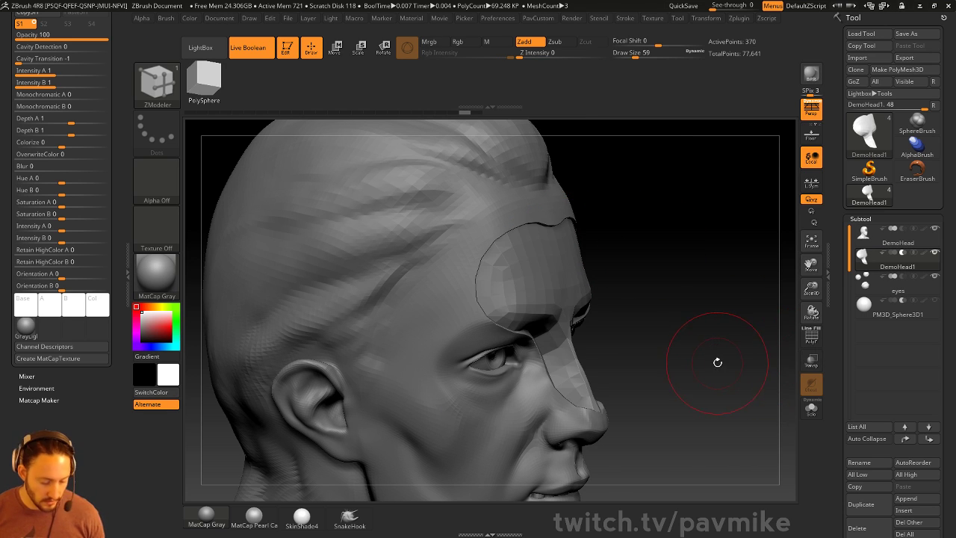
{"action": "key", "text": "alt+b"}
{"action": "left_click_drag", "start_coordinate": [643, 265], "coordinate": [681, 259]}
{"action": "left_click_drag", "start_coordinate": [570, 243], "coordinate": [619, 254]}
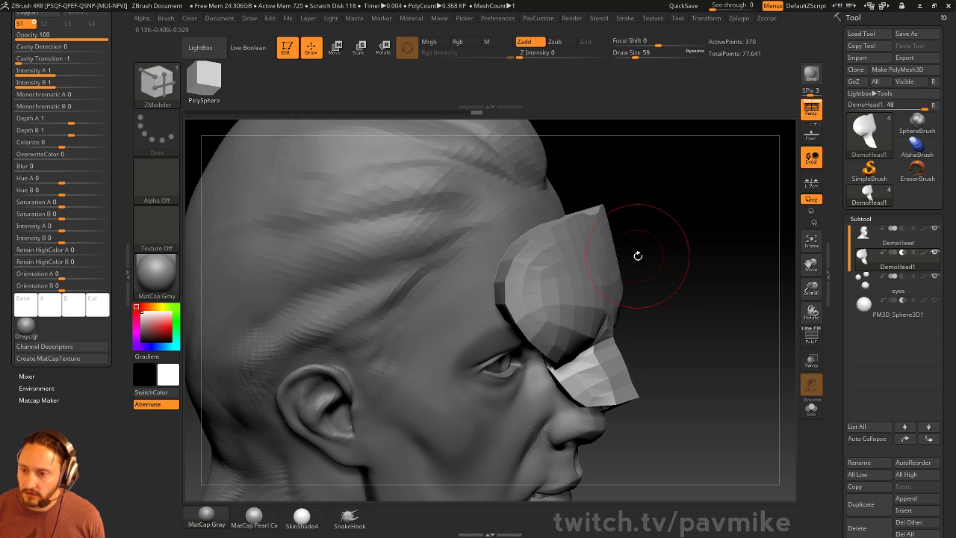
{"action": "mouse_move", "coordinate": [721, 294]}
{"action": "left_mouse_down"}
{"action": "mouse_move", "coordinate": [706, 291]}
{"action": "mouse_move", "coordinate": [733, 287]}
{"action": "left_mouse_up"}
{"action": "key", "text": "alt+b"}
- Move the thickened face patch along the depth axis so it cuts a recess into the forehead and nose
{"action": "key", "text": "w"}
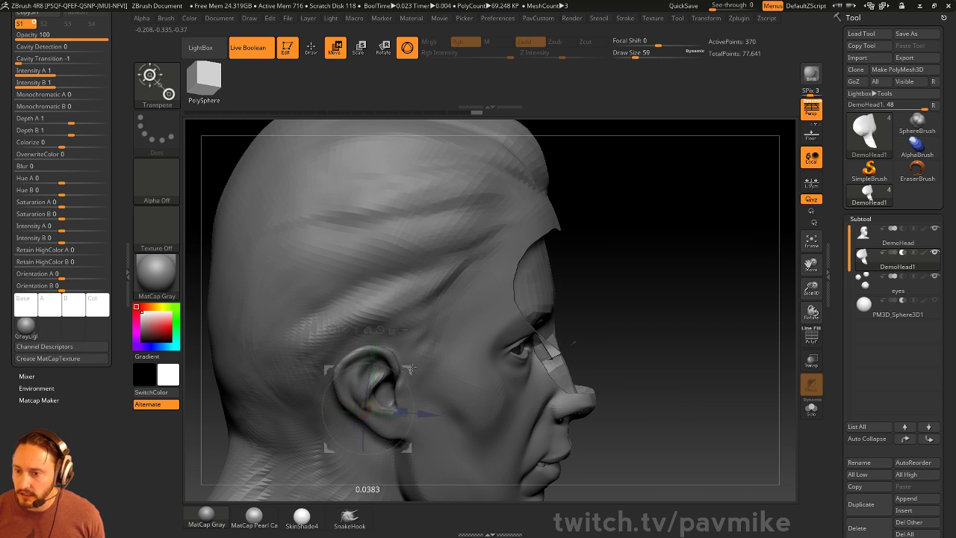
{"action": "left_click_drag", "start_coordinate": [586, 298], "coordinate": [639, 306]}
{"action": "key", "text": "q"}
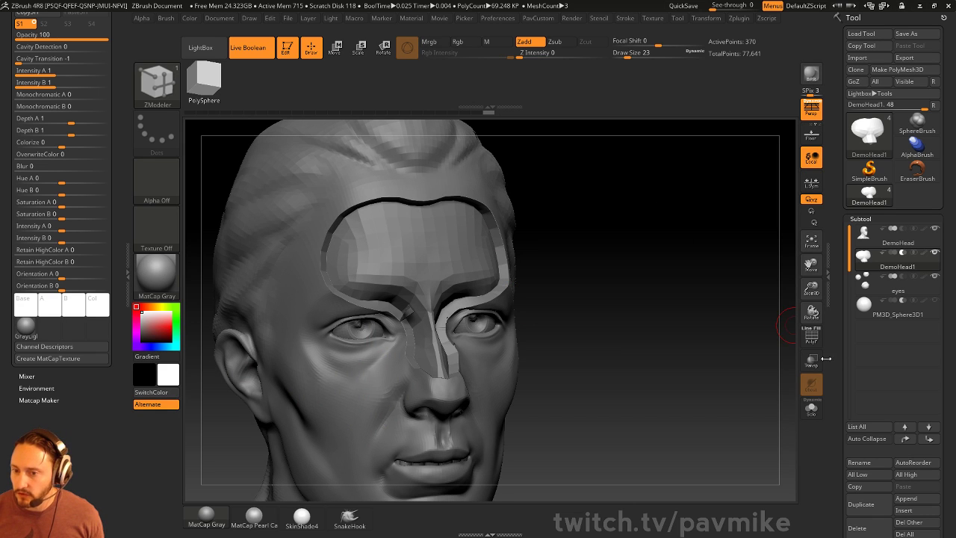
- Activate Dynamic Subdiv on the face patch and choose to always accept it until the next restart
{"action": "key", "text": "d"}
{"action": "left_click", "coordinate": [489, 178]}
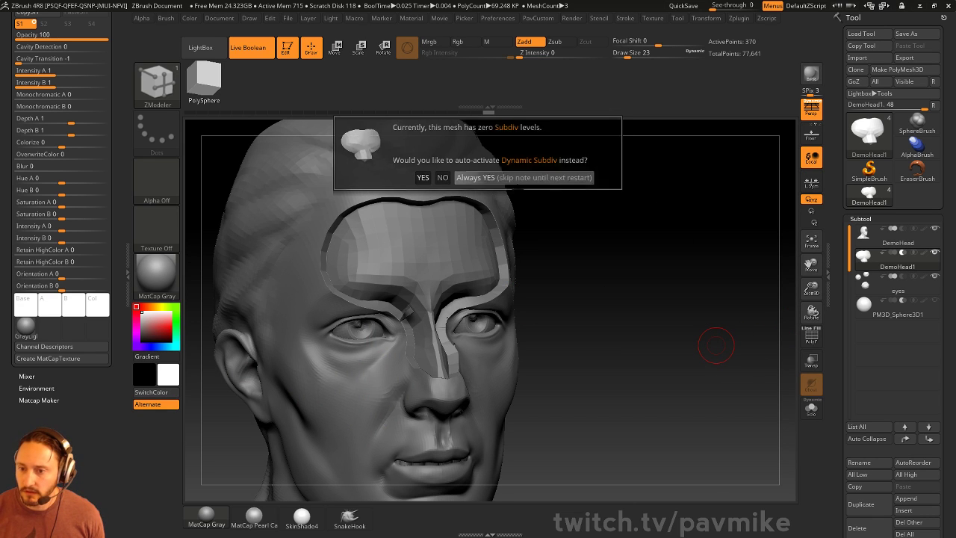
{"action": "left_click_drag", "start_coordinate": [836, 356], "coordinate": [837, 179]}
- Try creasing the face patch's polygroup borders with Crease PG
{"action": "key", "text": "grave"}
{"action": "left_click", "coordinate": [702, 414]}
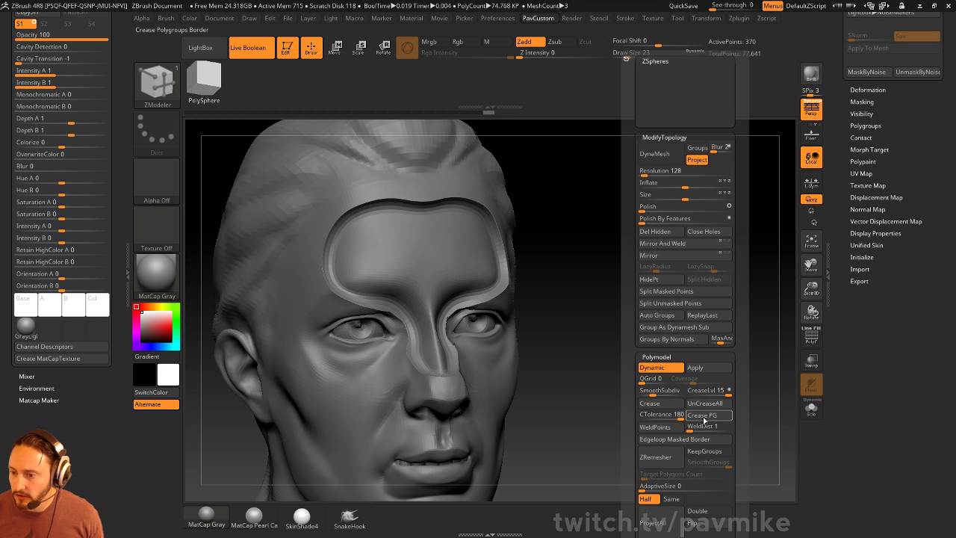
{"action": "key", "text": "ctrl"}
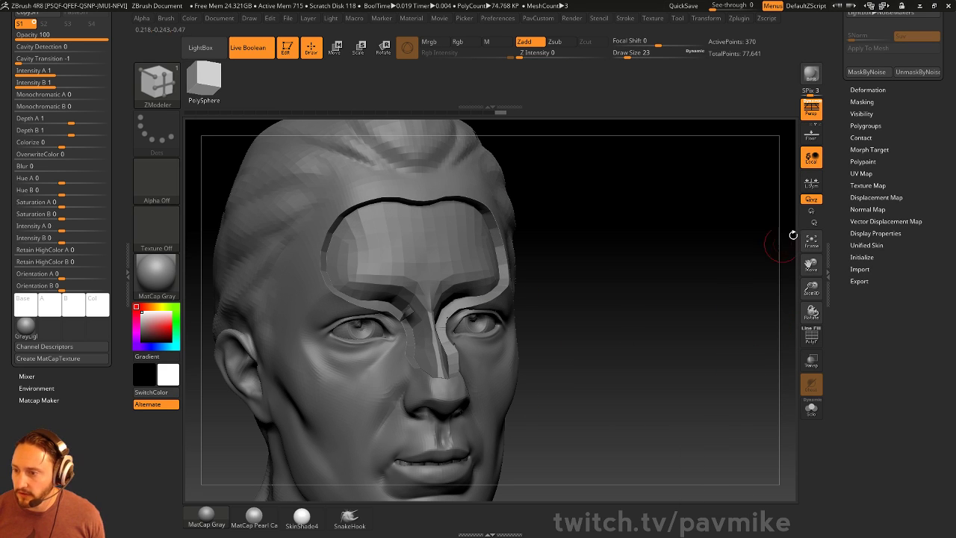
{"action": "key", "text": "d"}
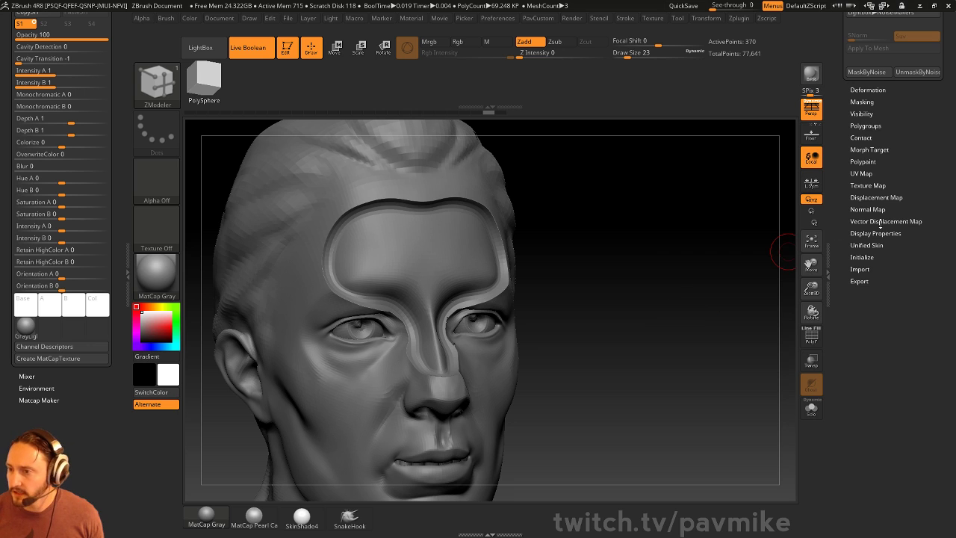
- Add surface noise to the face patch with strength -0.00237 and noise scale 35.44252
{"action": "left_click_drag", "start_coordinate": [841, 140], "coordinate": [840, 217]}
{"action": "left_click", "coordinate": [864, 177]}
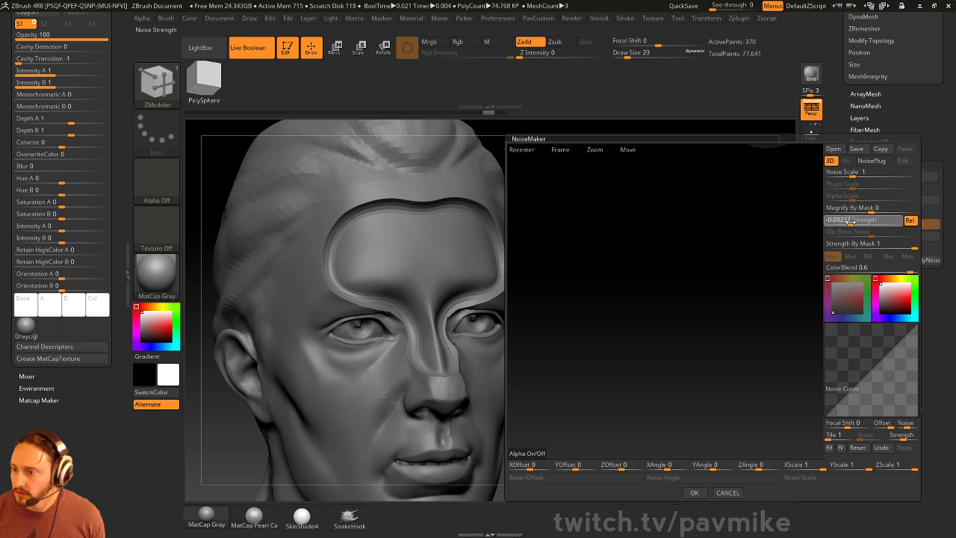
{"action": "left_click", "coordinate": [845, 173]}
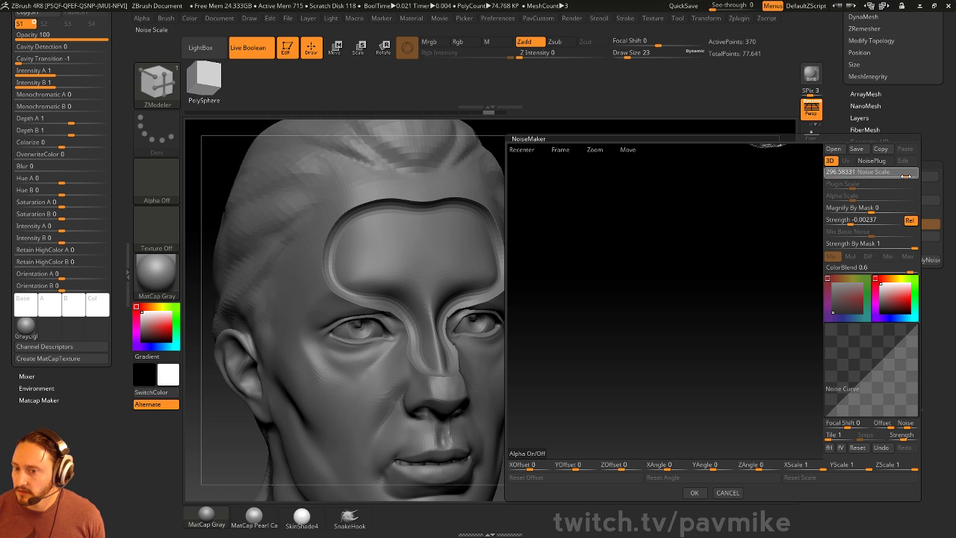
{"action": "left_click", "coordinate": [878, 177]}
{"action": "left_click_drag", "start_coordinate": [773, 161], "coordinate": [663, 373], "text": "alt"}
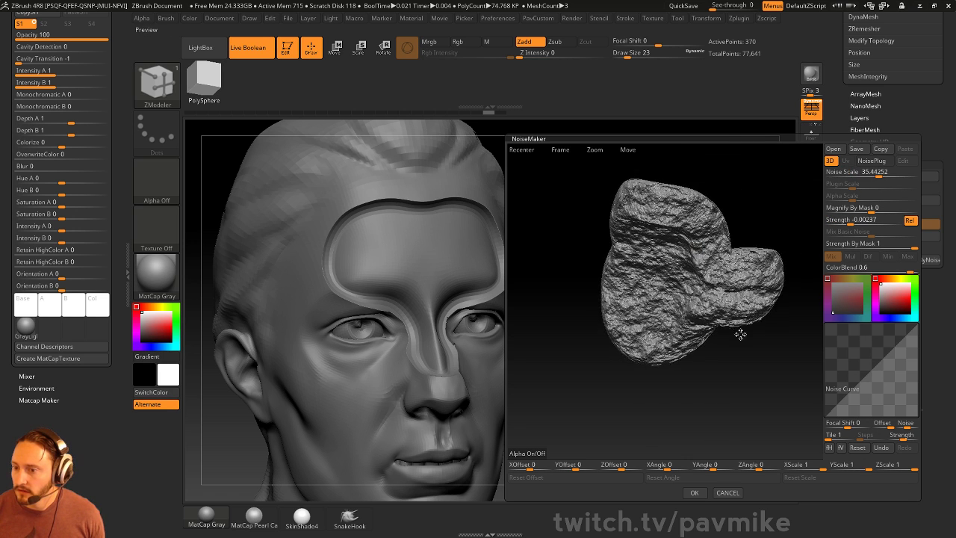
{"action": "left_click", "coordinate": [695, 493]}
- Reshape the noisy face patch around the nose bridge with the Move brush at draw size 192
{"action": "mouse_move", "coordinate": [634, 229]}
{"action": "left_mouse_down"}
{"action": "mouse_move", "coordinate": [670, 227]}
{"action": "mouse_move", "coordinate": [580, 227]}
{"action": "mouse_move", "coordinate": [562, 201]}
{"action": "mouse_move", "coordinate": [530, 194]}
{"action": "mouse_move", "coordinate": [547, 223]}
{"action": "left_mouse_up"}
{"action": "key", "text": "w"}
{"action": "key", "text": "q"}
{"action": "key", "text": "b"}
{"action": "key", "text": "m"}
{"action": "key", "text": "v"}
{"action": "key", "text": "s"}
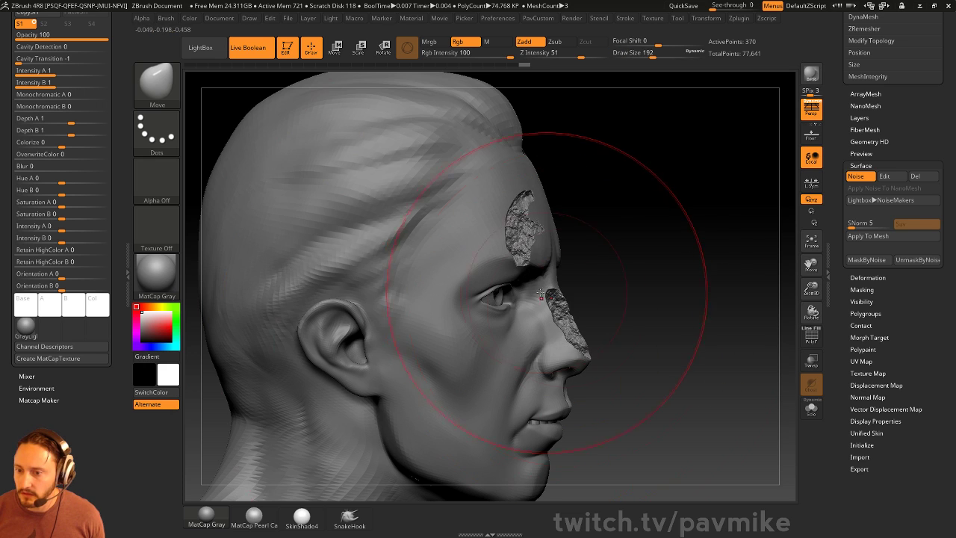
{"action": "left_click_drag", "start_coordinate": [545, 293], "coordinate": [549, 227]}
- Refine the noisy patch's cut around the brow with the Move brush at draw size 37
{"action": "mouse_move", "coordinate": [611, 224]}
{"action": "left_mouse_down"}
{"action": "mouse_move", "coordinate": [517, 224]}
{"action": "mouse_move", "coordinate": [537, 225]}
{"action": "left_mouse_up"}
{"action": "key", "text": "s"}
{"action": "left_click_drag", "start_coordinate": [412, 316], "coordinate": [515, 305]}
{"action": "key", "text": "s"}
{"action": "left_click_drag", "start_coordinate": [535, 277], "coordinate": [517, 278]}
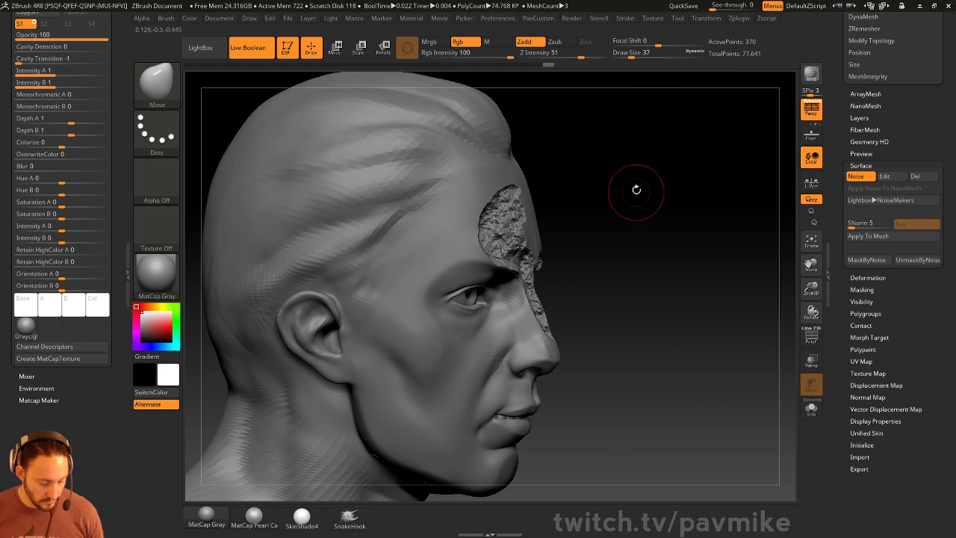
- Switch to the Clay brush and sculpt the forehead area of the noisy face patch
{"action": "key", "text": "b"}
{"action": "key", "text": "c"}
{"action": "key", "text": "l"}
{"action": "key", "text": "s"}
{"action": "mouse_move", "coordinate": [660, 173]}
{"action": "left_mouse_down"}
{"action": "mouse_move", "coordinate": [552, 224]}
{"action": "mouse_move", "coordinate": [560, 227]}
{"action": "left_mouse_up"}
{"action": "mouse_move", "coordinate": [564, 224]}
{"action": "left_mouse_down"}
{"action": "mouse_move", "coordinate": [582, 212]}
{"action": "mouse_move", "coordinate": [575, 209]}
{"action": "mouse_move", "coordinate": [571, 224]}
{"action": "mouse_move", "coordinate": [582, 224]}
{"action": "mouse_move", "coordinate": [568, 258]}
{"action": "left_mouse_up"}
{"action": "key", "text": "ctrl+z"}
{"action": "key", "text": "s"}
{"action": "mouse_move", "coordinate": [573, 247]}
{"action": "left_mouse_down"}
{"action": "mouse_move", "coordinate": [564, 215]}
{"action": "mouse_move", "coordinate": [576, 213]}
{"action": "left_mouse_up"}
- Isolate the face patch with Live Boolean off and sculpt its centre with the Clay brush at draw size 51
{"action": "key", "text": "ctrl+b"}
{"action": "mouse_move", "coordinate": [713, 263]}
{"action": "left_mouse_down"}
{"action": "mouse_move", "coordinate": [750, 254]}
{"action": "mouse_move", "coordinate": [730, 258]}
{"action": "left_mouse_up"}
{"action": "left_click", "coordinate": [811, 409]}
{"action": "left_click_drag", "start_coordinate": [736, 316], "coordinate": [698, 228]}
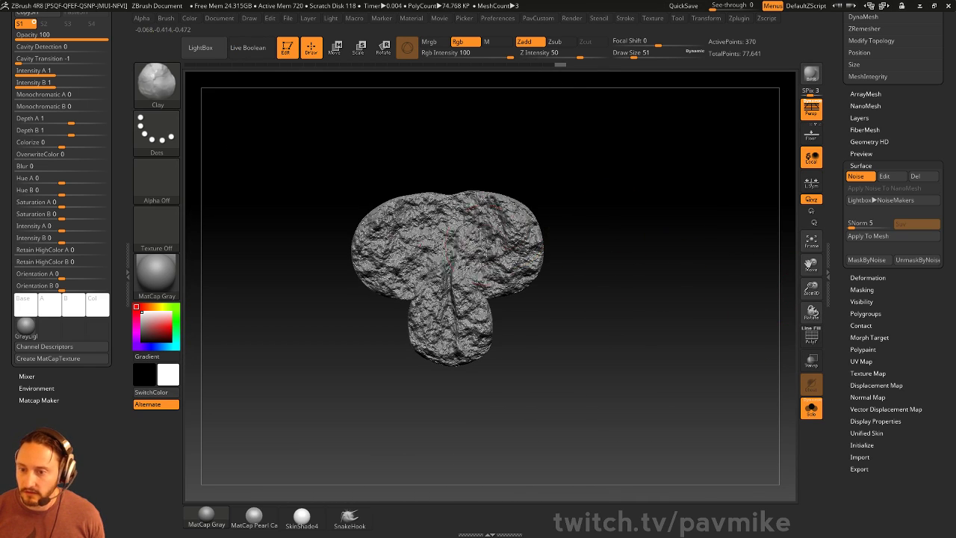
{"action": "left_click_drag", "start_coordinate": [451, 258], "coordinate": [473, 264]}
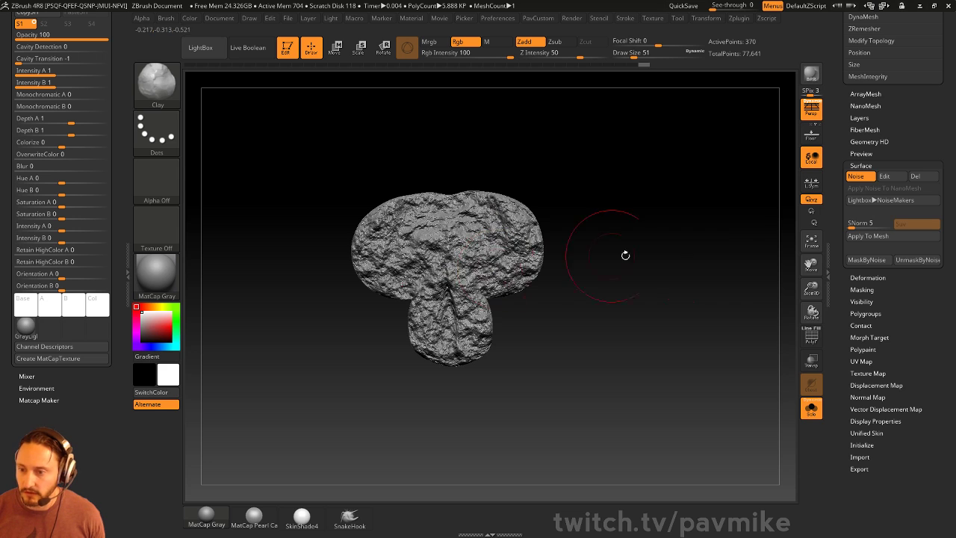
- Turn off the patch's surface noise and bring back the whole head with Live Boolean on
{"action": "left_click", "coordinate": [859, 177]}
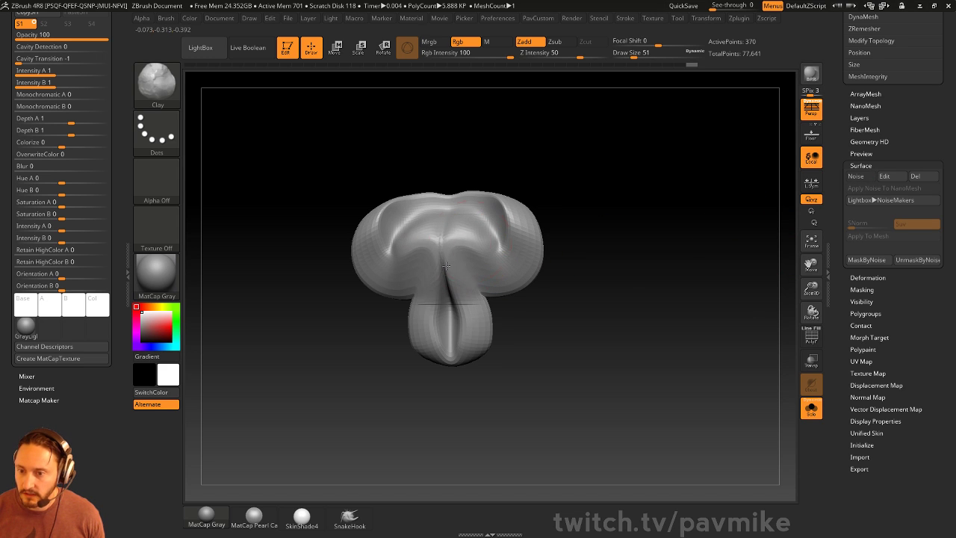
{"action": "key", "text": "ctrl+b"}
{"action": "mouse_move", "coordinate": [705, 275]}
{"action": "left_mouse_down"}
{"action": "mouse_move", "coordinate": [751, 358]}
{"action": "mouse_move", "coordinate": [642, 298]}
{"action": "mouse_move", "coordinate": [552, 209]}
{"action": "mouse_move", "coordinate": [534, 235]}
{"action": "mouse_move", "coordinate": [551, 206]}
{"action": "mouse_move", "coordinate": [553, 218]}
{"action": "mouse_move", "coordinate": [524, 203]}
{"action": "left_mouse_up"}
{"action": "left_click", "coordinate": [805, 404]}
- Switch to the Move brush at draw size 2 and turn the patch's surface noise back on
{"action": "key", "text": "b"}
{"action": "key", "text": "m"}
{"action": "key", "text": "v"}
{"action": "key", "text": "s"}
{"action": "left_click_drag", "start_coordinate": [689, 209], "coordinate": [677, 286], "text": "alt"}
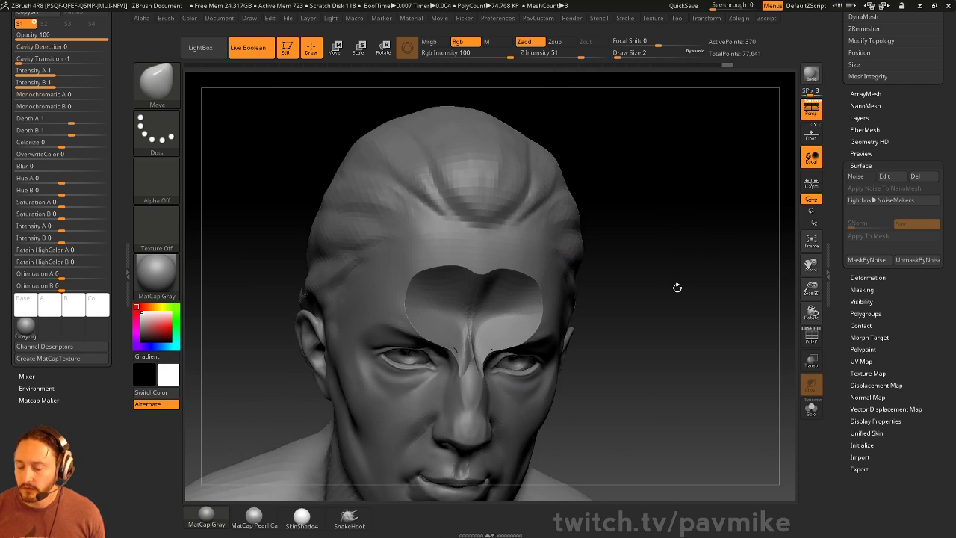
{"action": "left_click", "coordinate": [855, 175]}
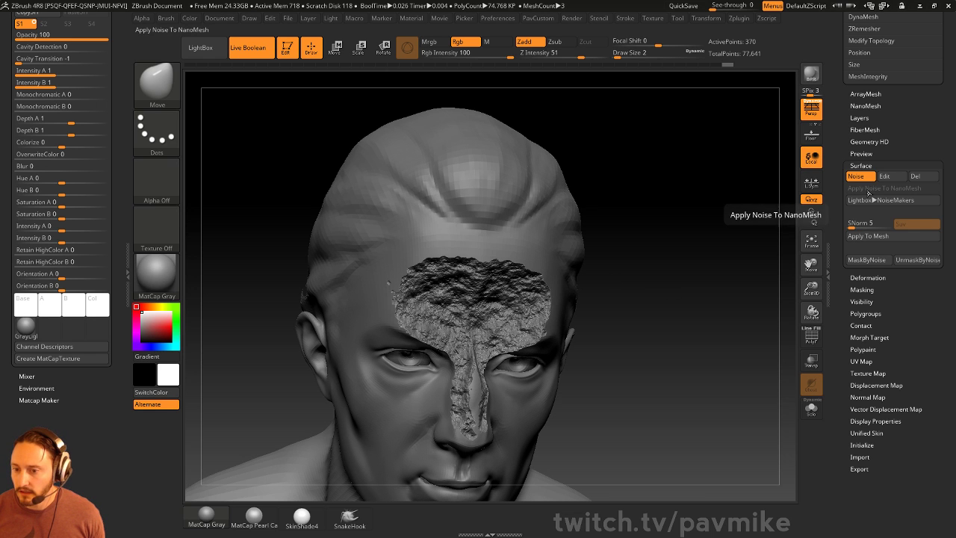
{"action": "mouse_move", "coordinate": [728, 224]}
{"action": "left_mouse_down"}
{"action": "mouse_move", "coordinate": [706, 237]}
{"action": "mouse_move", "coordinate": [736, 309]}
{"action": "left_mouse_up"}
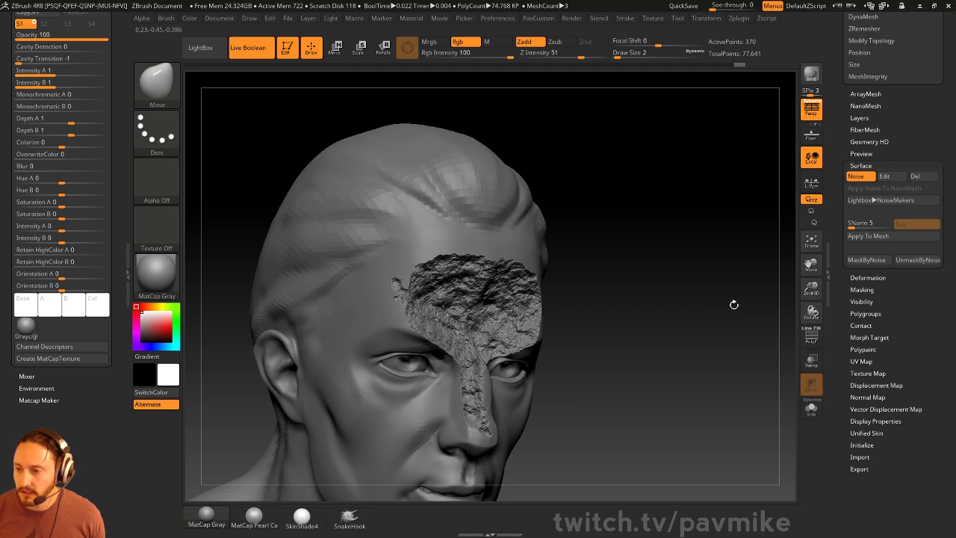
- Convert the face patch to real subdivided geometry and bake the surface noise into it with Apply To Mesh
{"action": "key", "text": "ctrl"}
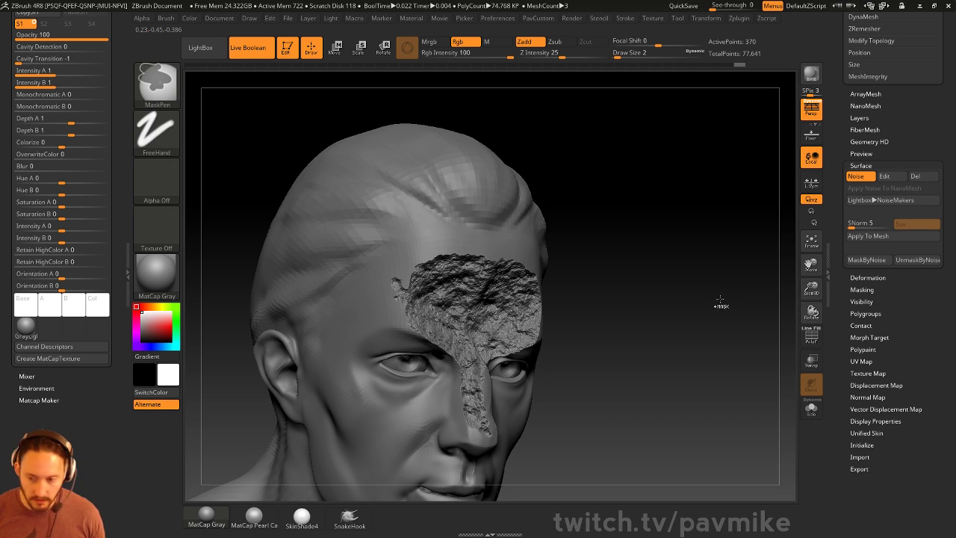
{"action": "left_click", "coordinate": [868, 235]}
{"action": "left_click_drag", "start_coordinate": [646, 256], "coordinate": [515, 239]}
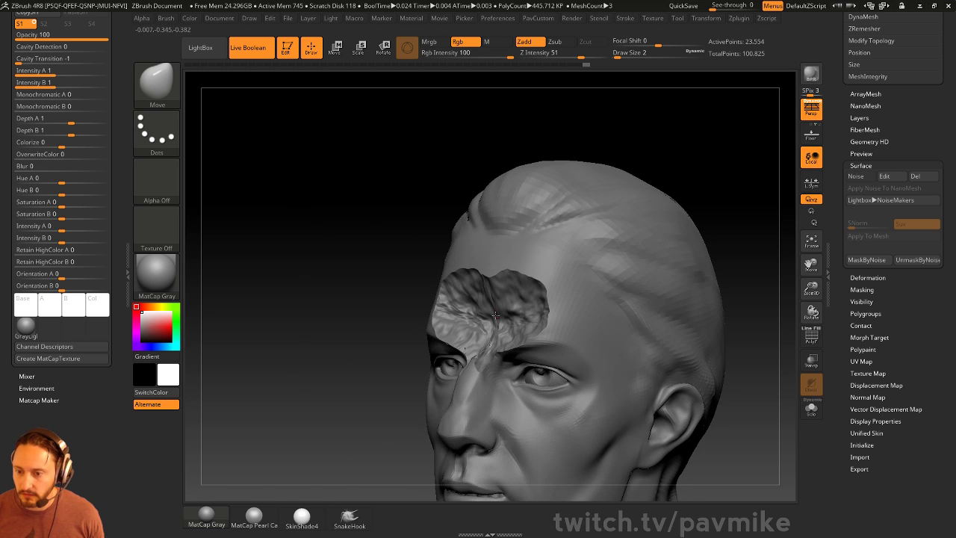
- Try moving the baked face patch slightly with the gizmo
{"action": "left_click_drag", "start_coordinate": [651, 152], "coordinate": [780, 168]}
{"action": "key", "text": "w"}
{"action": "mouse_move", "coordinate": [371, 364]}
{"action": "left_mouse_down"}
{"action": "mouse_move", "coordinate": [379, 255]}
{"action": "mouse_move", "coordinate": [364, 435]}
{"action": "mouse_move", "coordinate": [371, 357]}
{"action": "left_mouse_up"}
{"action": "key", "text": "ctrl+z"}
{"action": "key", "text": "q"}
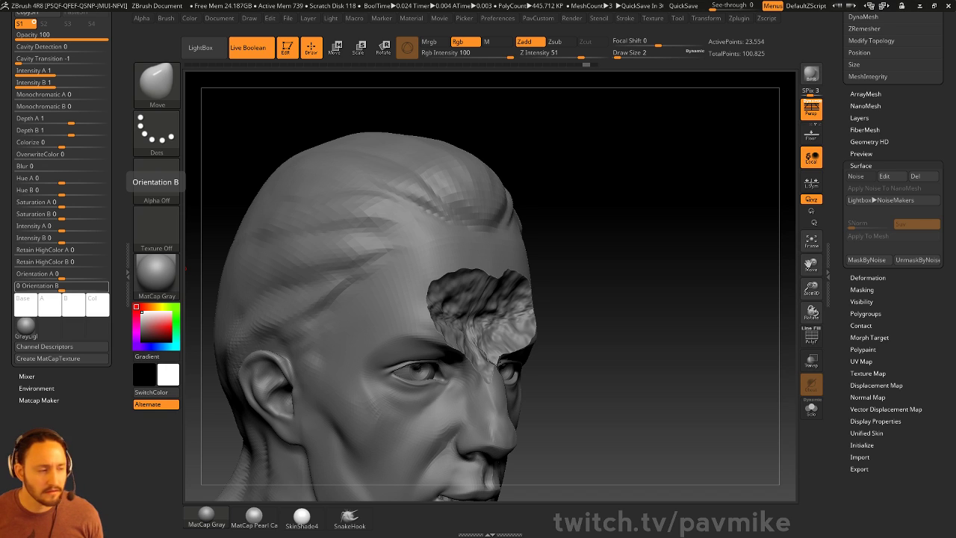
- Switch to the Standard brush, set the draw size to 33 and make the DemoHead subtool active
{"action": "mouse_move", "coordinate": [616, 213]}
{"action": "left_mouse_down"}
{"action": "mouse_move", "coordinate": [576, 218]}
{"action": "mouse_move", "coordinate": [590, 267]}
{"action": "mouse_move", "coordinate": [590, 234]}
{"action": "mouse_move", "coordinate": [573, 250]}
{"action": "left_mouse_up"}
{"action": "key", "text": "b"}
{"action": "key", "text": "s"}
{"action": "key", "text": "t"}
{"action": "key", "text": "s"}
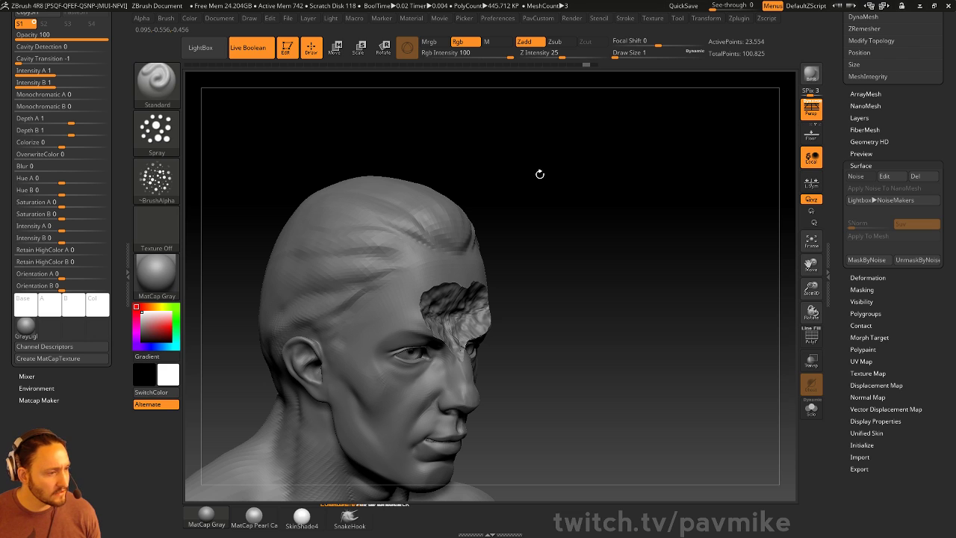
{"action": "key", "text": "s"}
{"action": "mouse_move", "coordinate": [555, 256]}
{"action": "left_mouse_down"}
{"action": "mouse_move", "coordinate": [578, 257]}
{"action": "mouse_move", "coordinate": [556, 254]}
{"action": "left_mouse_up"}
{"action": "key", "text": "["}
{"action": "left_click", "coordinate": [393, 289], "text": "alt"}
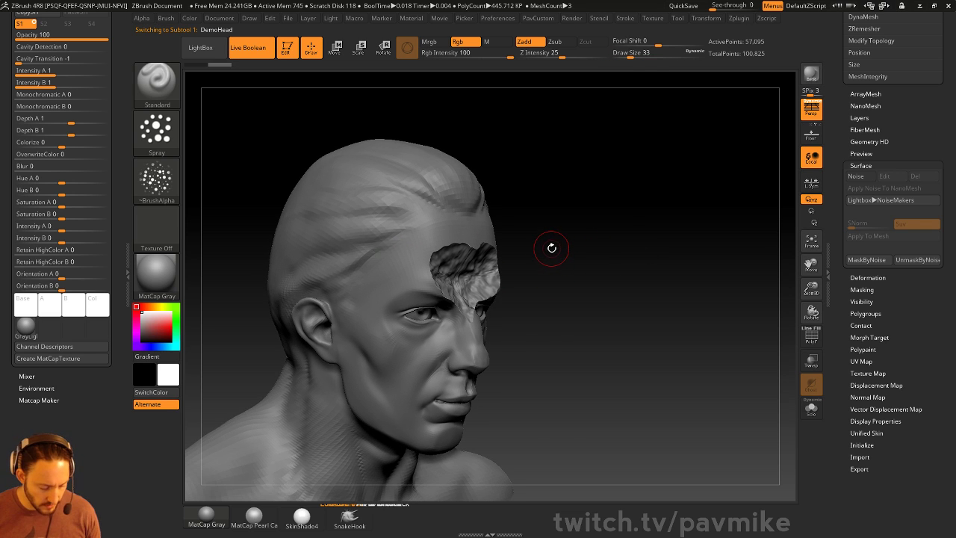
- Browse the LightBox brush library, looking over the Noise, Slice and Pen brush folders
{"action": "key", "text": "b"}
{"action": "key", "text": "comma"}
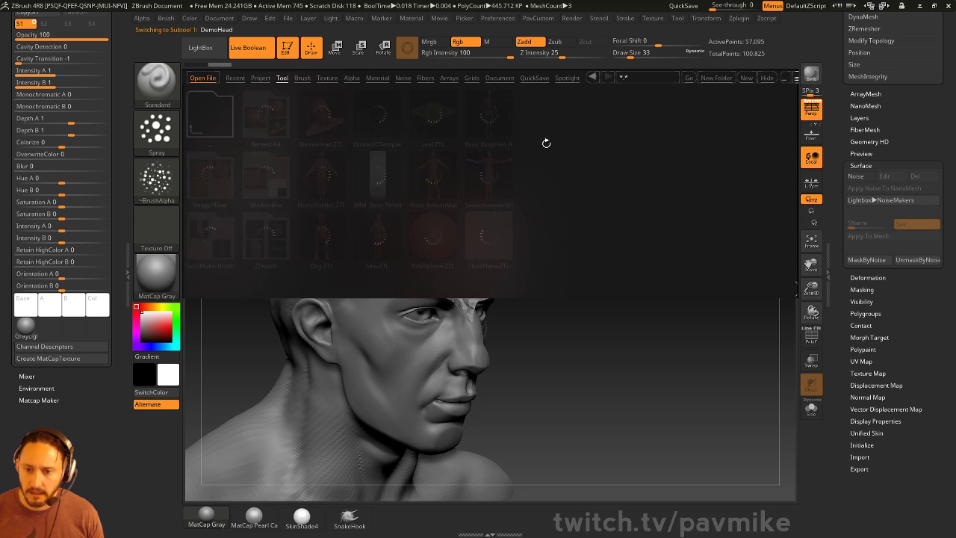
{"action": "left_click", "coordinate": [303, 77]}
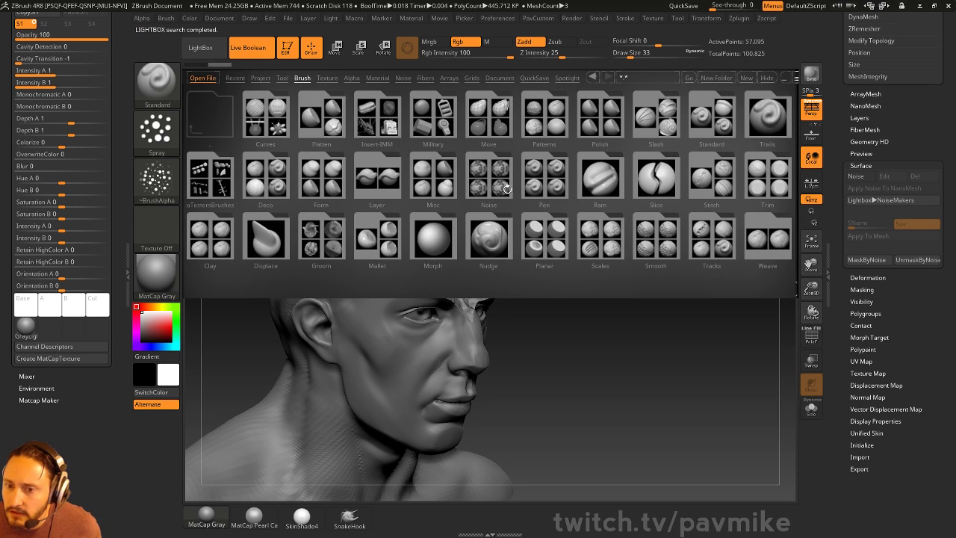
{"action": "left_click", "coordinate": [504, 188]}
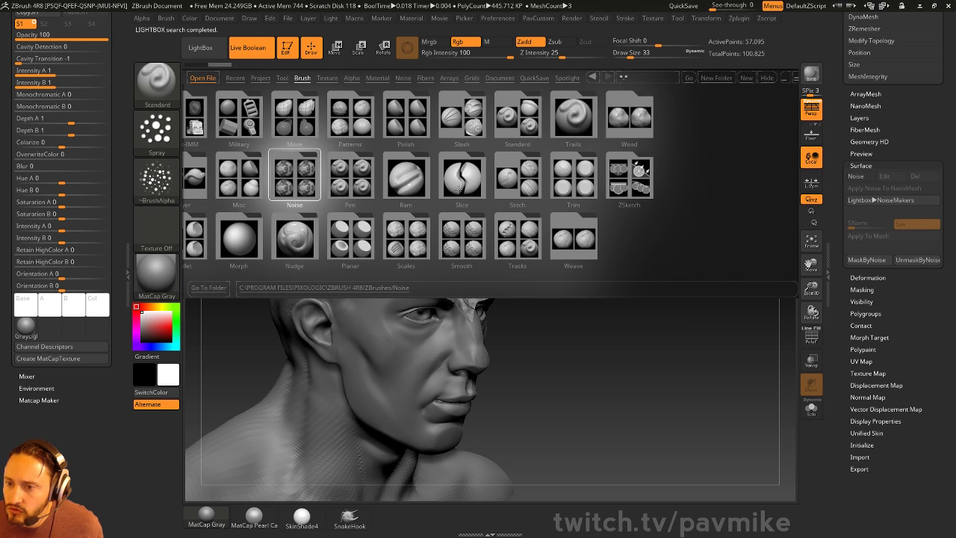
{"action": "left_click", "coordinate": [456, 183]}
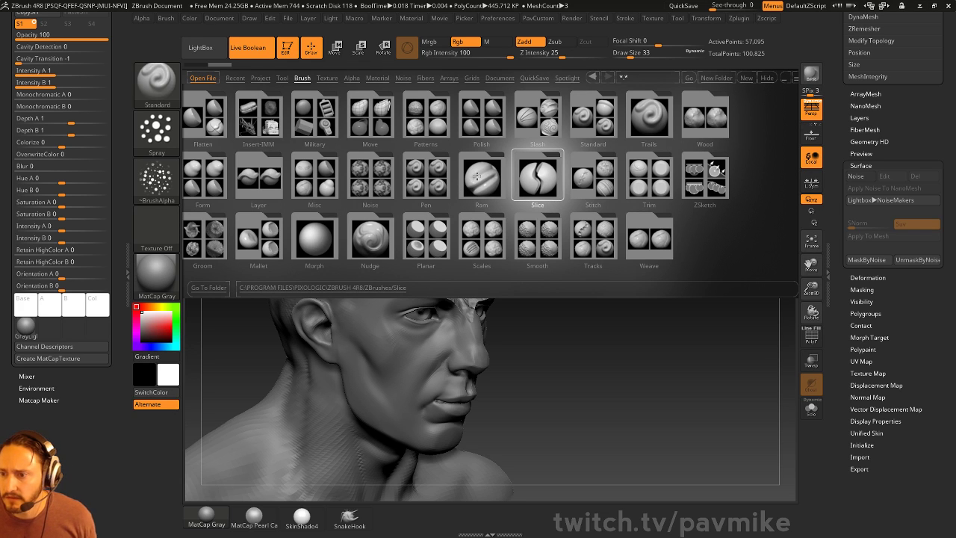
{"action": "left_click", "coordinate": [434, 171]}
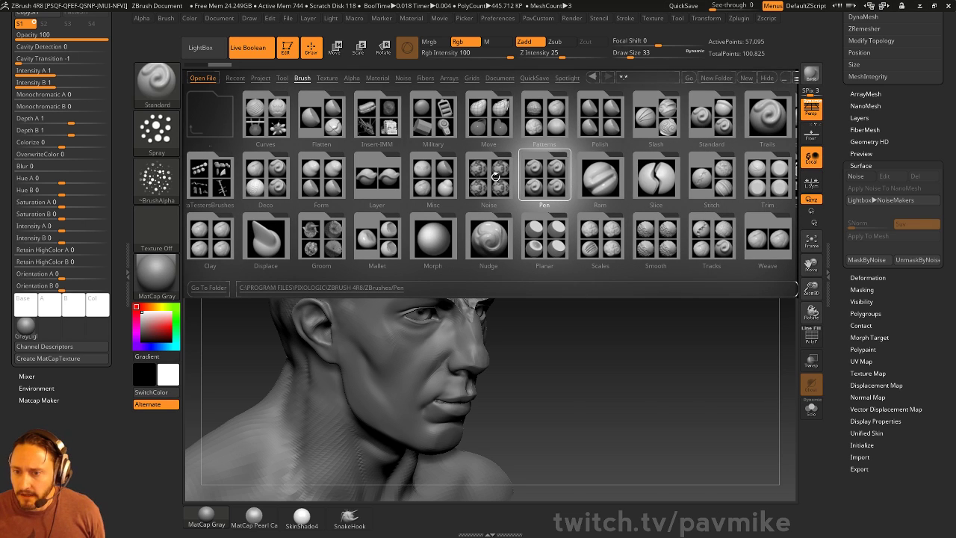
{"action": "left_click", "coordinate": [497, 179]}
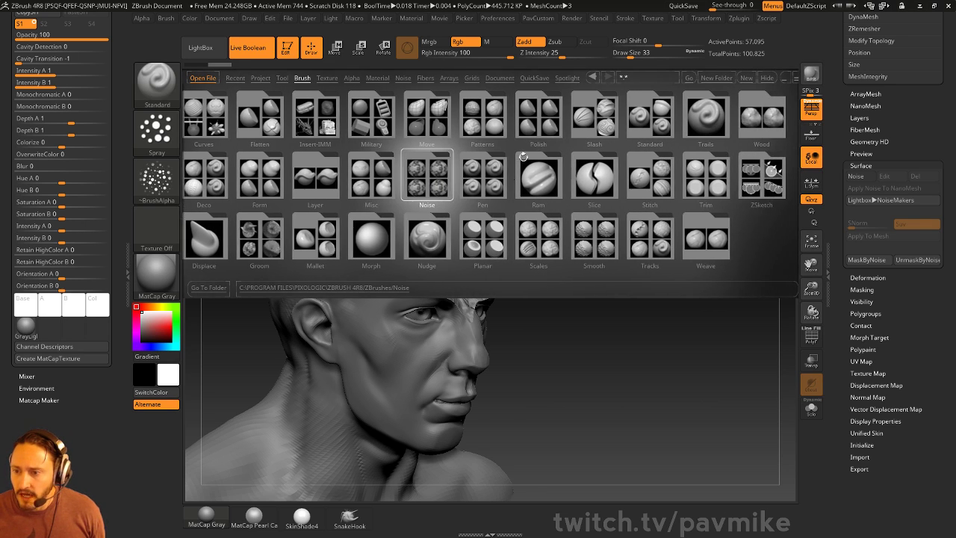
{"action": "left_click", "coordinate": [767, 80]}
- Reduce the Standard brush's draw size to 13 and divide the DemoHead up to subdivision level 5
{"action": "key", "text": "s"}
{"action": "left_click_drag", "start_coordinate": [534, 293], "coordinate": [527, 289]}
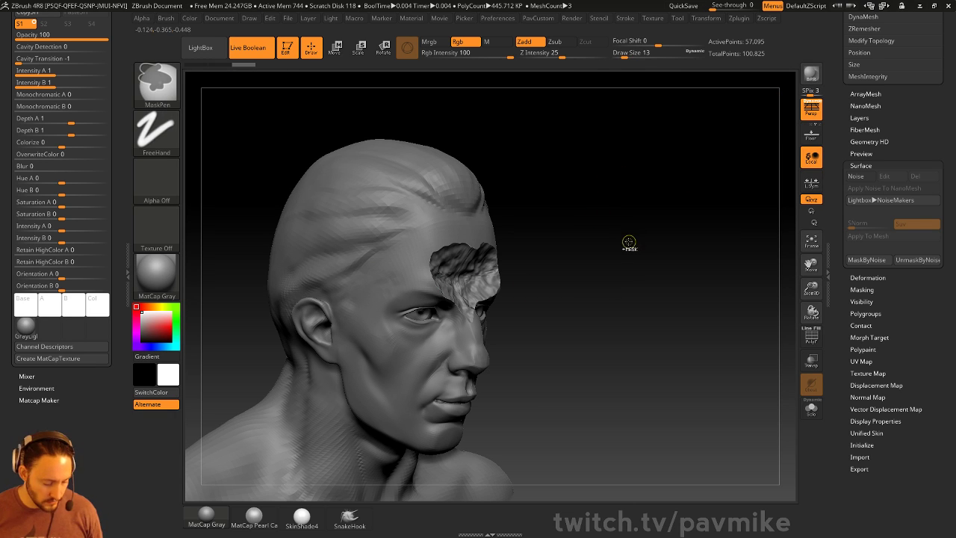
{"action": "mouse_move", "coordinate": [840, 198]}
{"action": "left_mouse_down"}
{"action": "mouse_move", "coordinate": [839, 343]}
{"action": "mouse_move", "coordinate": [840, 277]}
{"action": "left_mouse_up"}
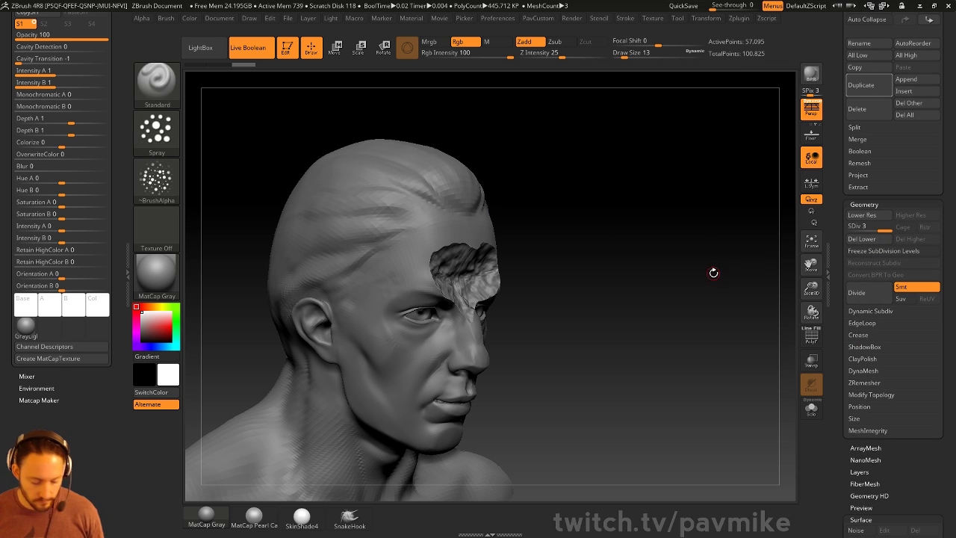
{"action": "key", "text": "ctrl+d"}
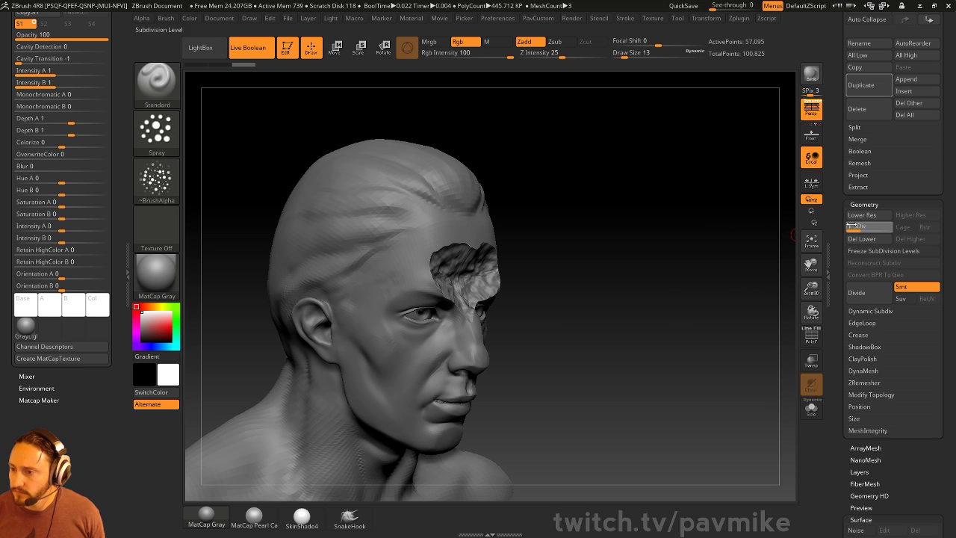
{"action": "left_click", "coordinate": [870, 297]}
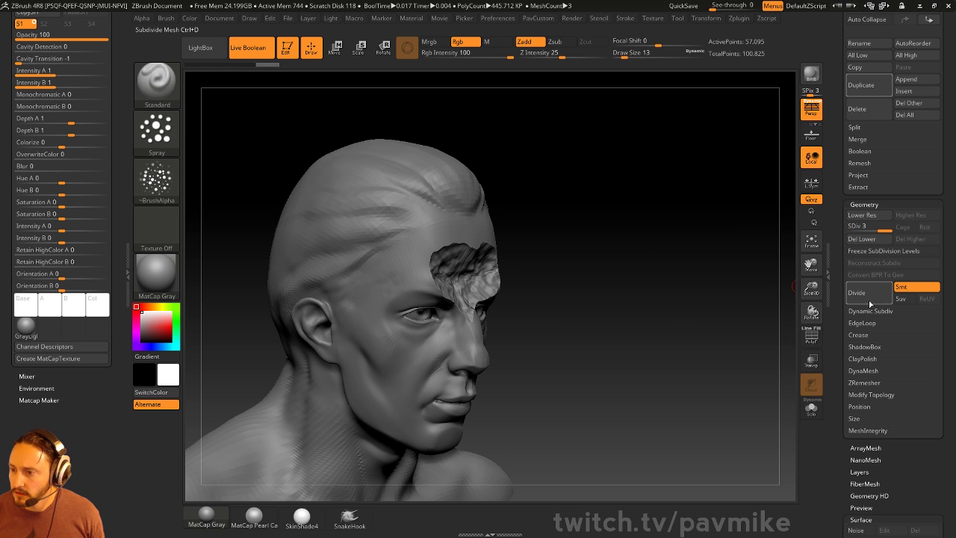
{"action": "left_click_drag", "start_coordinate": [623, 247], "coordinate": [725, 266]}
{"action": "key", "text": "ctrl+d"}
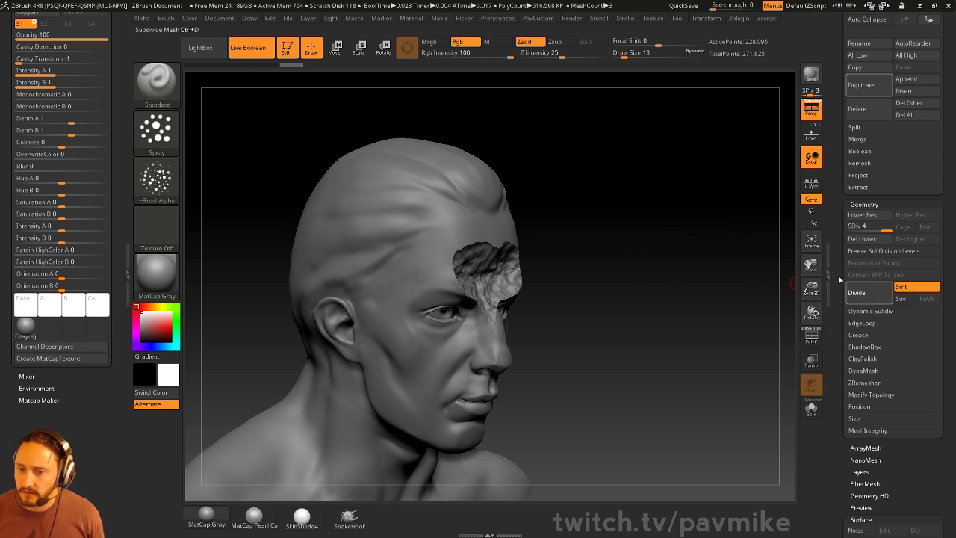
- Turn off the Standard brush's alpha and switch its stroke type to Dots
{"action": "left_click", "coordinate": [156, 179]}
{"action": "left_click", "coordinate": [215, 191]}
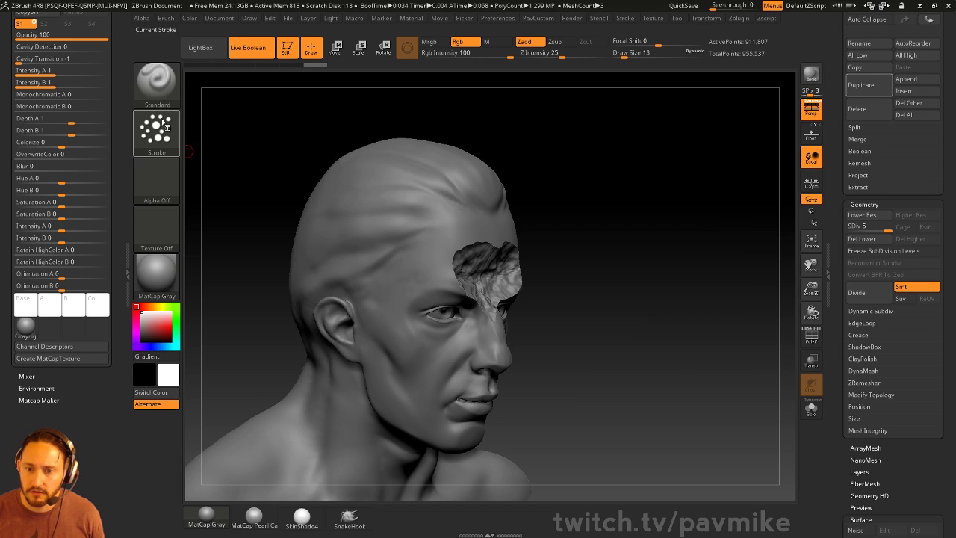
{"action": "left_click", "coordinate": [156, 133]}
{"action": "left_click", "coordinate": [216, 141]}
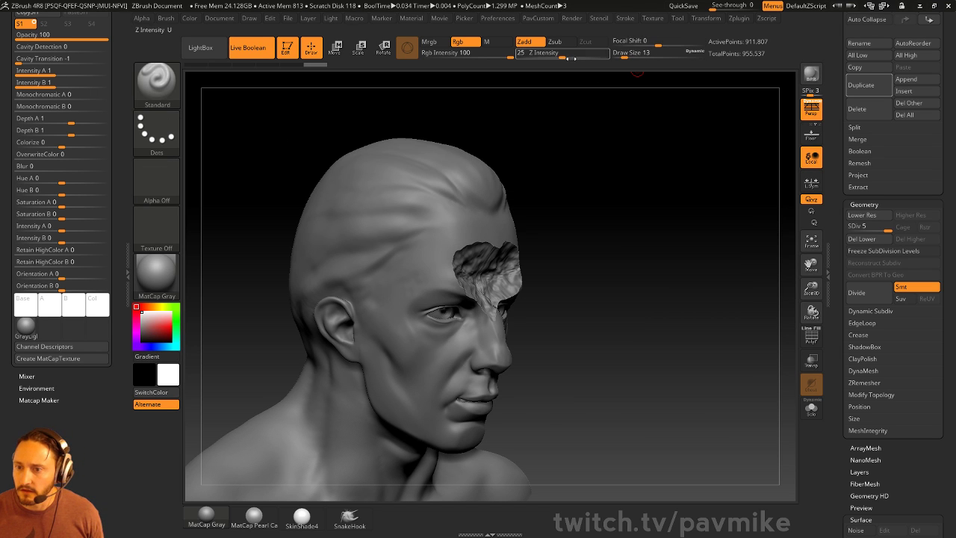
- Carve thin branching cracks from the forehead wound across the temple at Z Intensity 48 and draw sizes 7 and 6
{"action": "key", "text": "["}
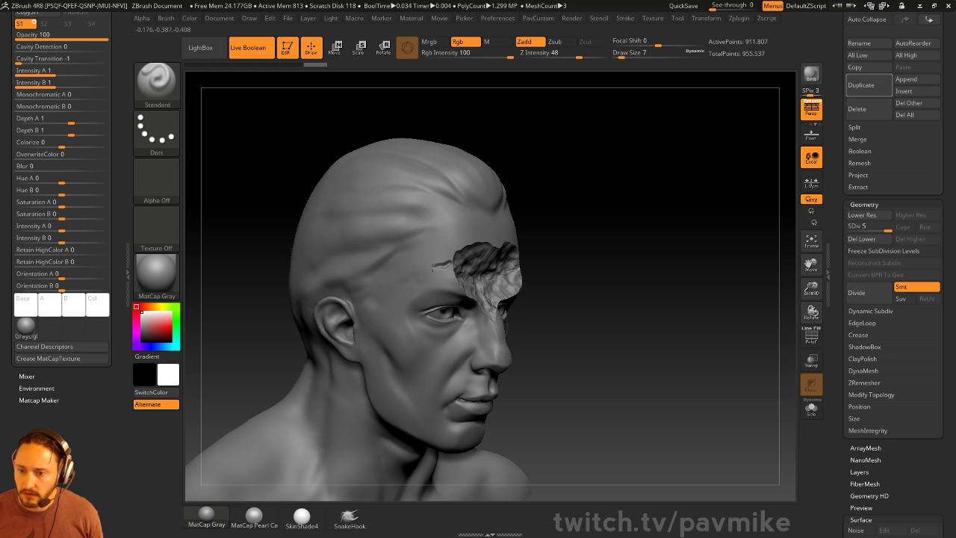
{"action": "key", "text": "bracketleft"}
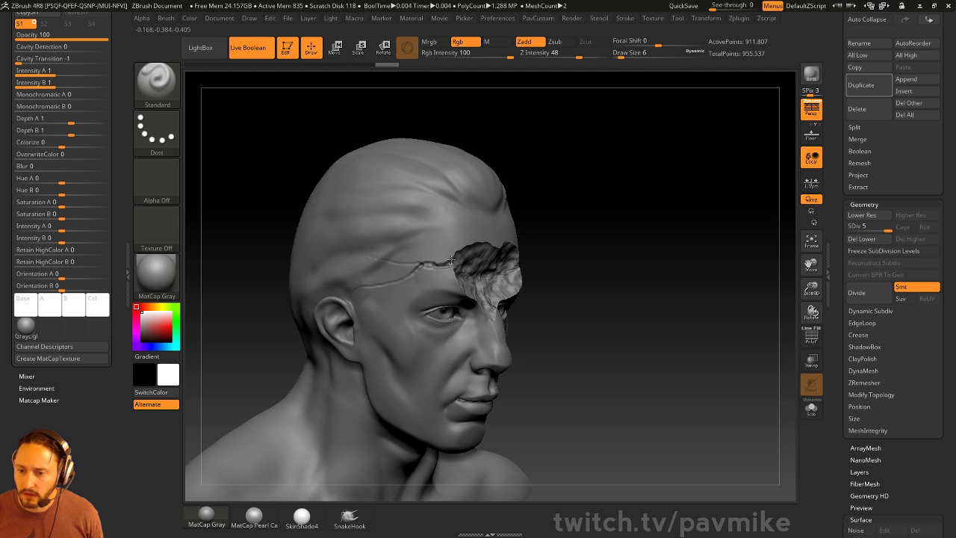
{"action": "left_click_drag", "start_coordinate": [381, 236], "coordinate": [419, 248]}
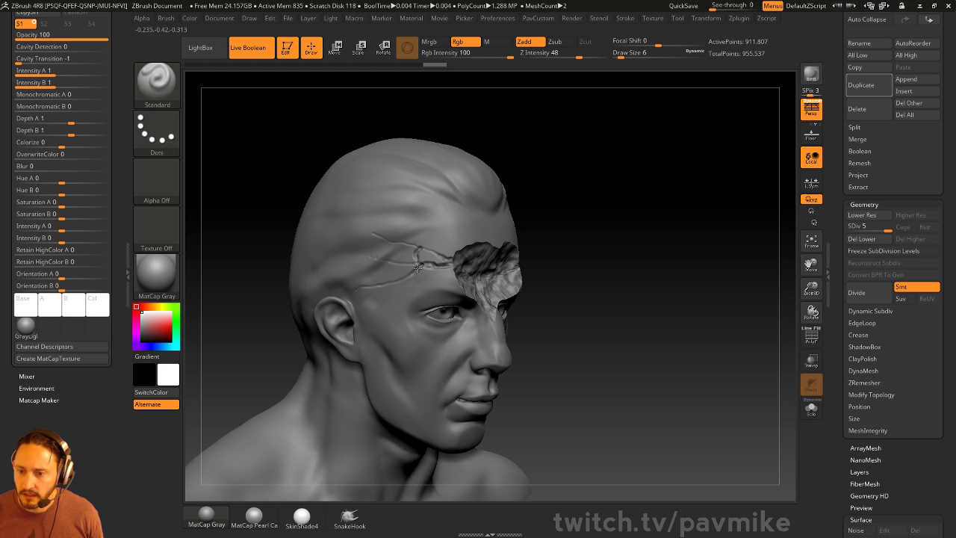
- Clear the canvas, draw a Plane3D primitive on it and enter Edit mode
{"action": "key", "text": "ctrl"}
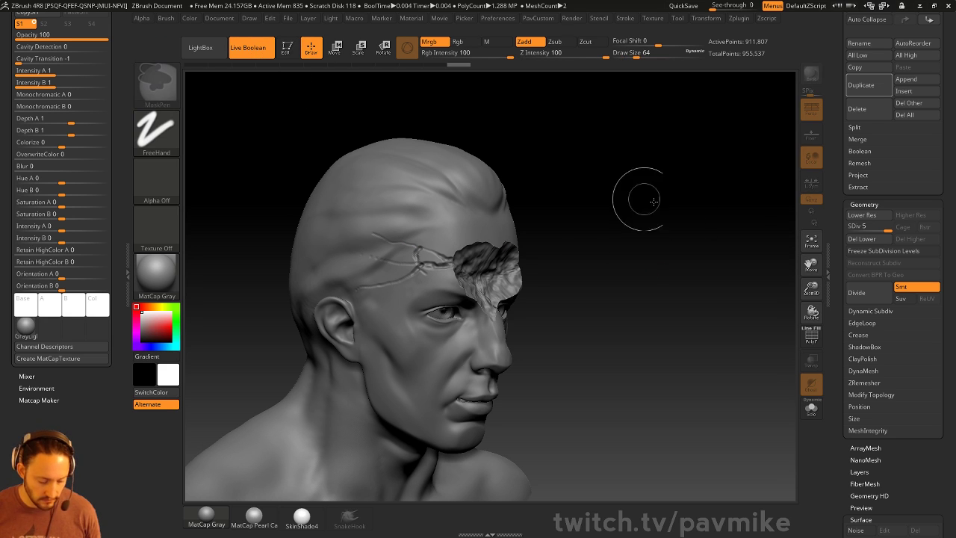
{"action": "key", "text": "ctrl+n"}
{"action": "left_click_drag", "start_coordinate": [847, 230], "coordinate": [857, 426]}
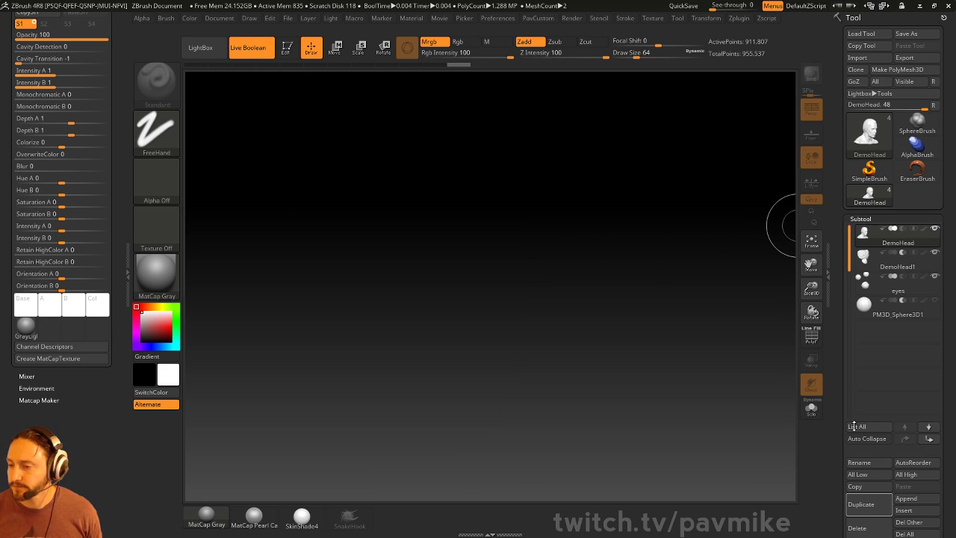
{"action": "left_click", "coordinate": [866, 134]}
{"action": "left_click", "coordinate": [866, 134]}
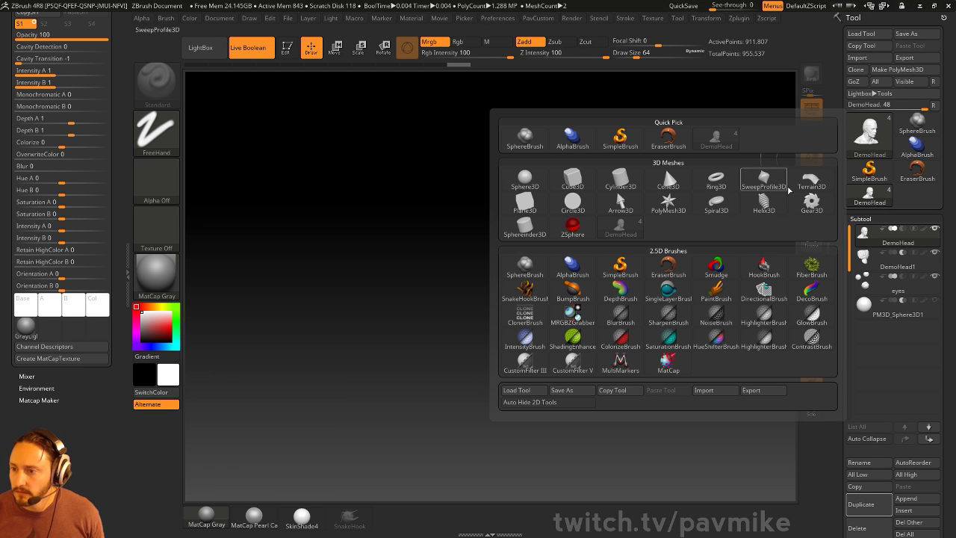
{"action": "left_click", "coordinate": [525, 201]}
{"action": "left_click_drag", "start_coordinate": [456, 299], "coordinate": [389, 224]}
{"action": "left_click", "coordinate": [286, 47]}
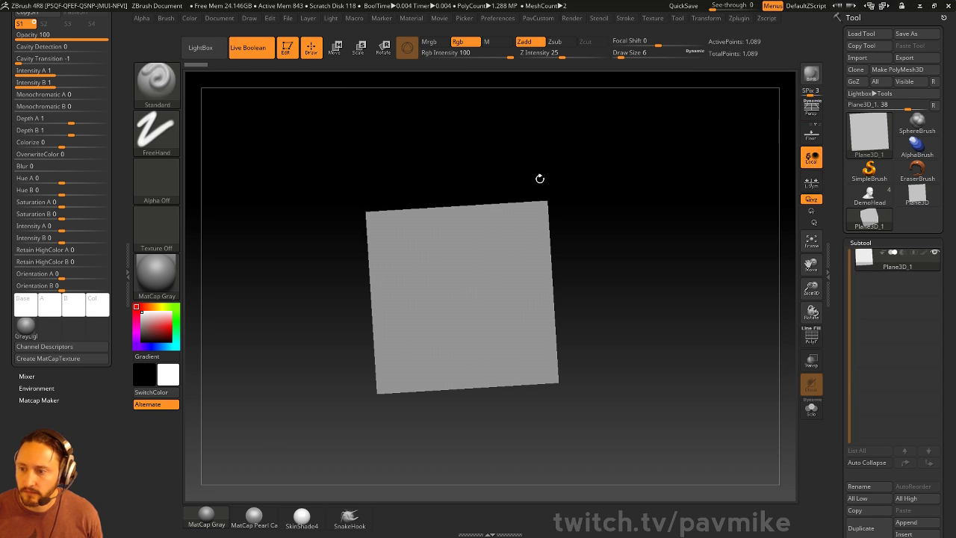
- Convert the plane to a PolyMesh3D and divide it to subdivision level 4 with Smt turned off
{"action": "left_click", "coordinate": [901, 68]}
{"action": "left_click_drag", "start_coordinate": [834, 472], "coordinate": [834, 134]}
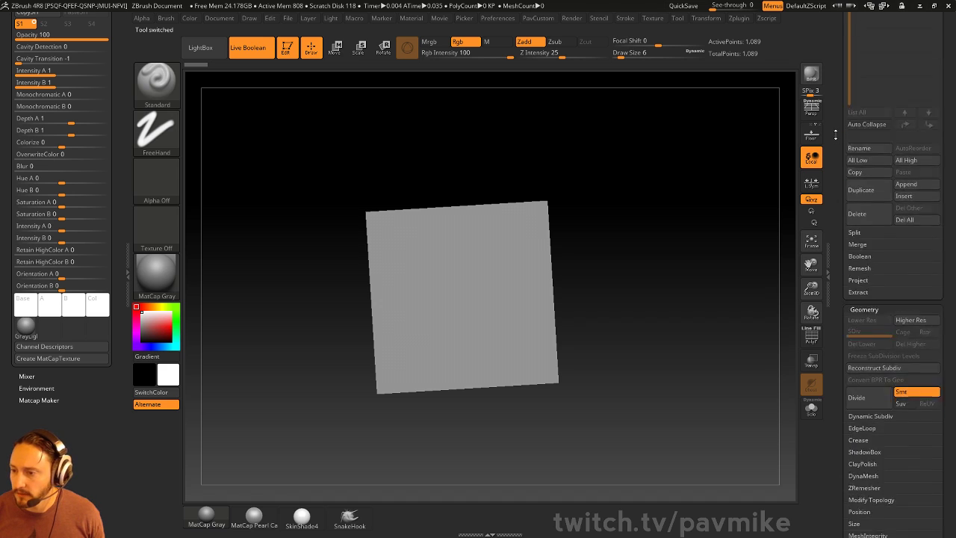
{"action": "scroll", "coordinate": [875, 225], "scroll_direction": "down", "scroll_amount": 4}
{"action": "left_click", "coordinate": [901, 140]}
{"action": "left_click", "coordinate": [869, 146]}
{"action": "left_click", "coordinate": [868, 147]}
{"action": "left_click", "coordinate": [868, 147]}
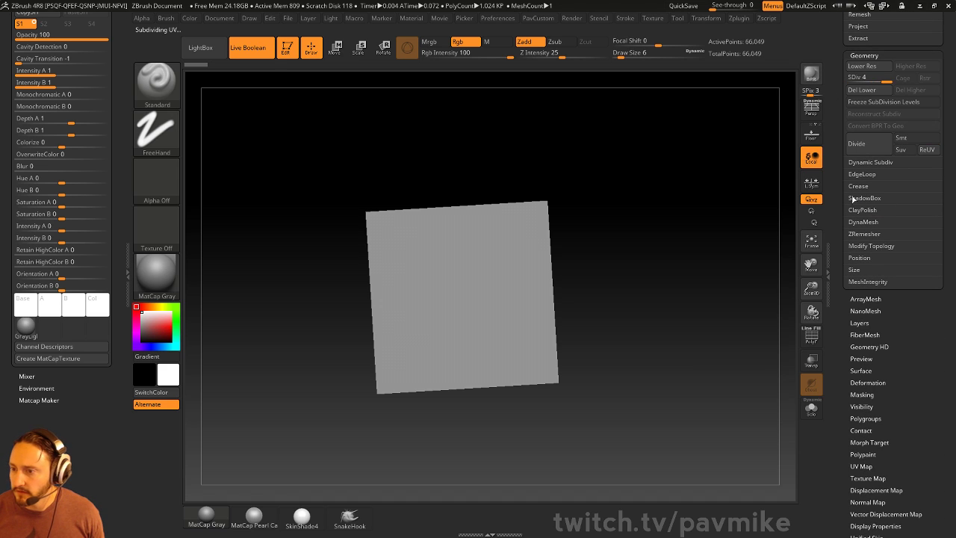
- Square the plane to the front view, frame it and check its polygon density in wireframe
{"action": "left_click_drag", "start_coordinate": [726, 347], "coordinate": [706, 345], "text": "shift"}
{"action": "key", "text": "f"}
{"action": "key", "text": "shift+f"}
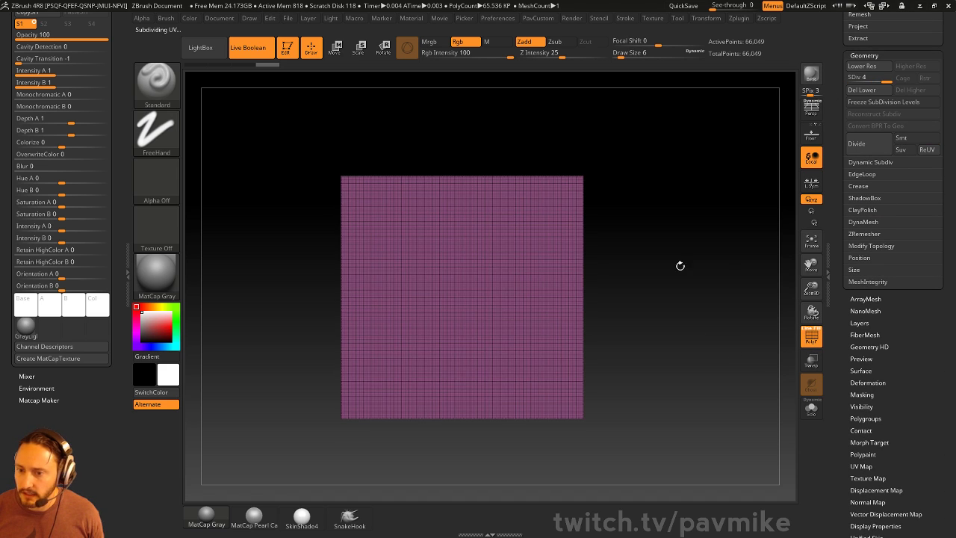
{"action": "left_click", "coordinate": [808, 336]}
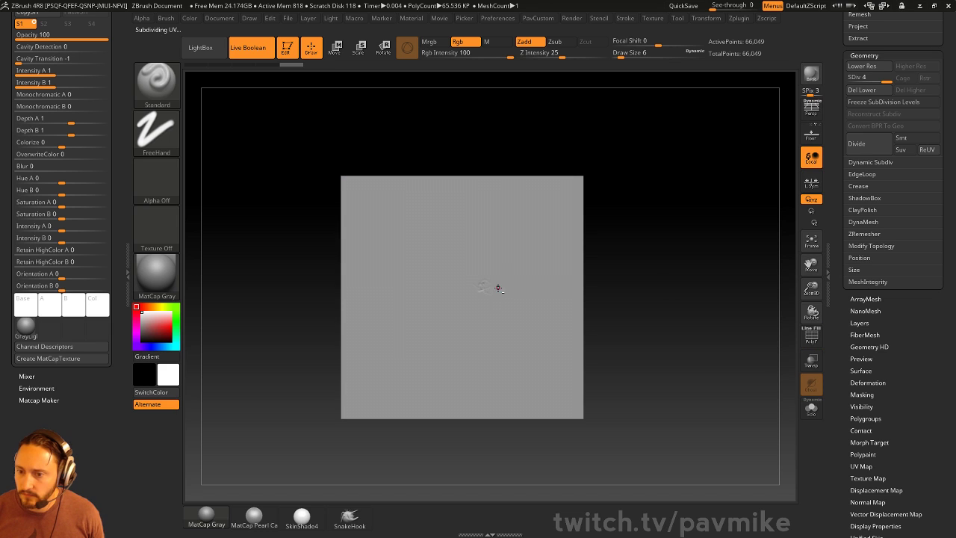
- Carve a round central pit with a first crack branching from it on the plane, and set the draw size to 23
{"action": "key", "text": "s"}
{"action": "left_click_drag", "start_coordinate": [496, 288], "coordinate": [509, 294]}
{"action": "left_click_drag", "start_coordinate": [482, 289], "coordinate": [550, 236], "text": "alt"}
{"action": "type", "text": "s23"}
{"action": "key", "text": "Return"}
{"action": "key", "text": "d"}
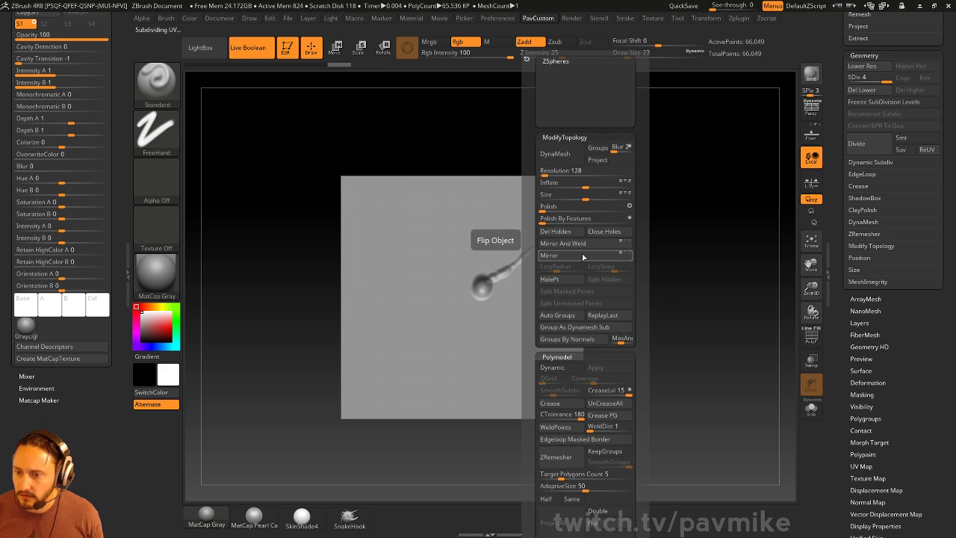
- Set the draw size to 17 and carve more cracks radiating from the pit in all directions across the plane
{"action": "key", "text": "s"}
{"action": "left_click_drag", "start_coordinate": [507, 295], "coordinate": [504, 295]}
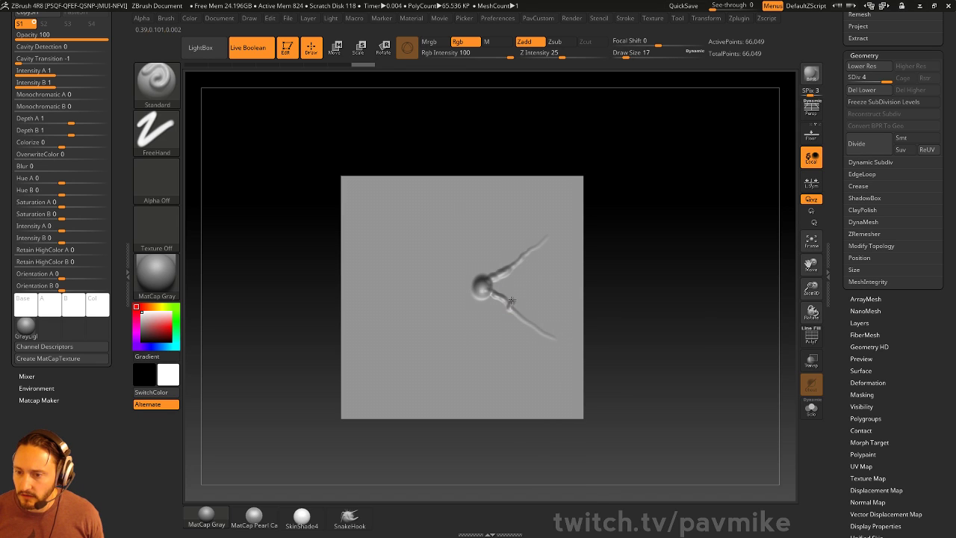
{"action": "mouse_move", "coordinate": [452, 246]}
{"action": "left_mouse_down"}
{"action": "mouse_move", "coordinate": [477, 279]}
{"action": "mouse_move", "coordinate": [440, 224]}
{"action": "left_mouse_up"}
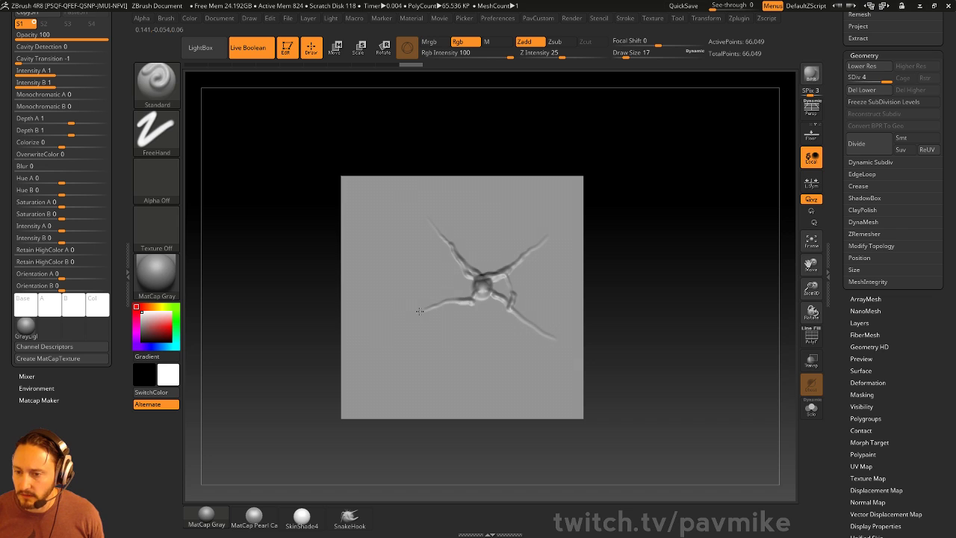
{"action": "left_click_drag", "start_coordinate": [389, 327], "coordinate": [479, 295]}
{"action": "left_click_drag", "start_coordinate": [458, 365], "coordinate": [474, 327]}
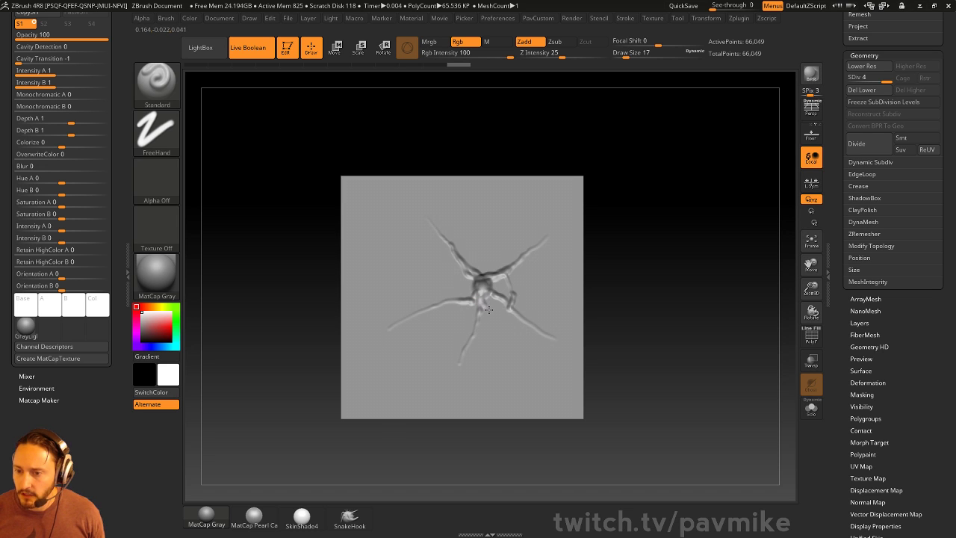
- Leave Edit mode and capture the crack pattern on the plane as an alpha with the MRGBZGrabber tool
{"action": "left_click_drag", "start_coordinate": [848, 233], "coordinate": [838, 376]}
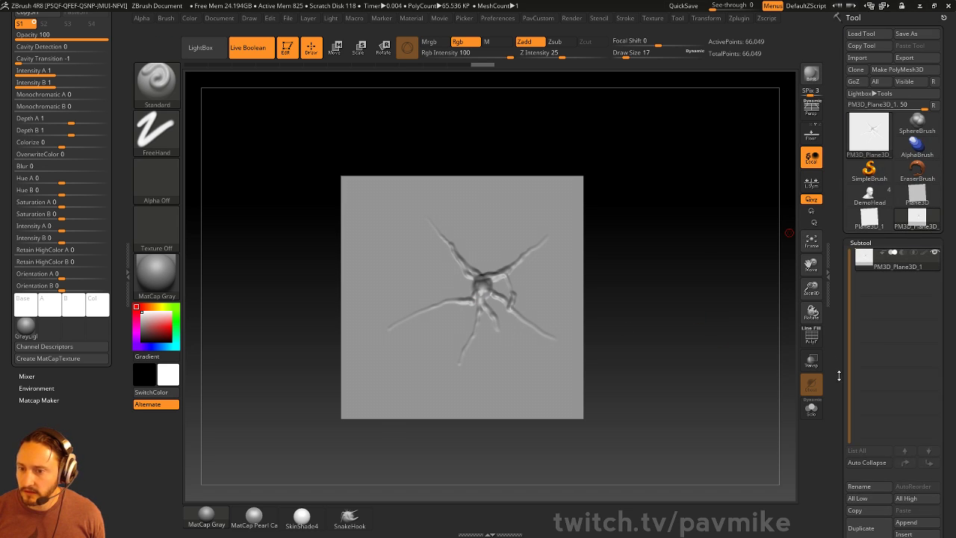
{"action": "left_click", "coordinate": [286, 47]}
{"action": "left_click", "coordinate": [868, 170]}
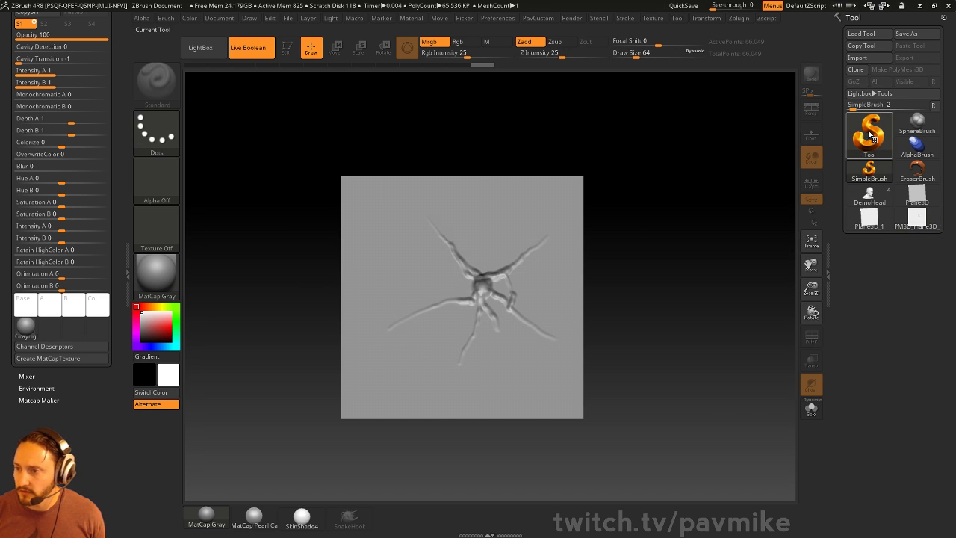
{"action": "left_click", "coordinate": [868, 133]}
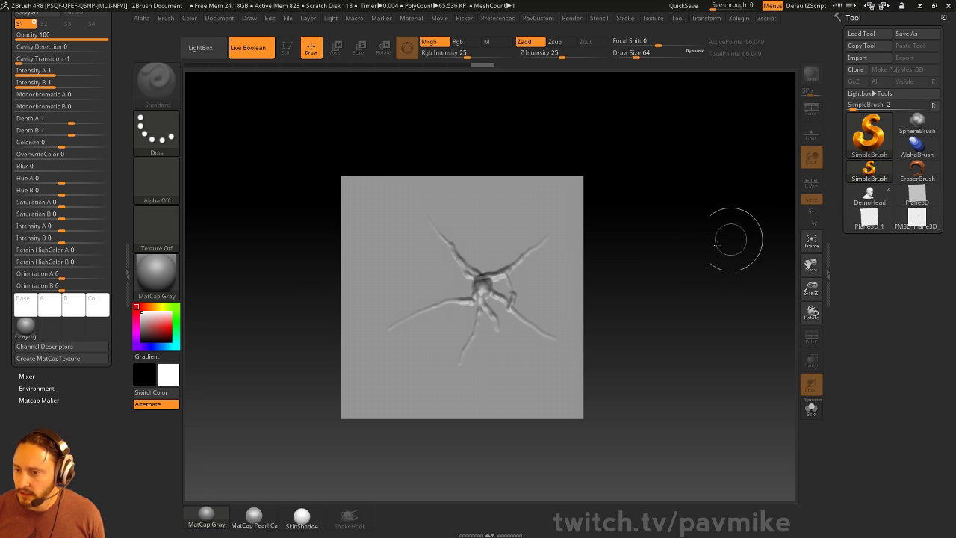
{"action": "left_click", "coordinate": [868, 133]}
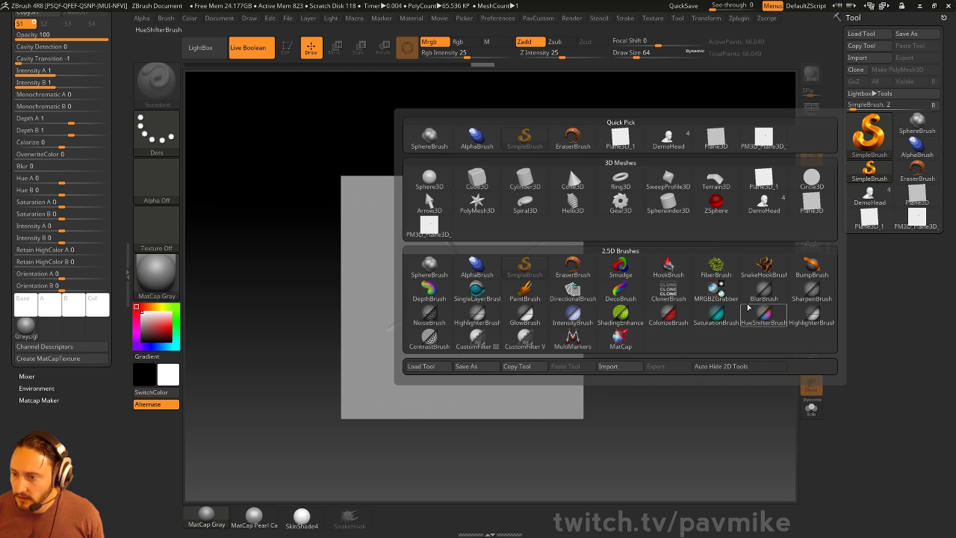
{"action": "left_click", "coordinate": [715, 291]}
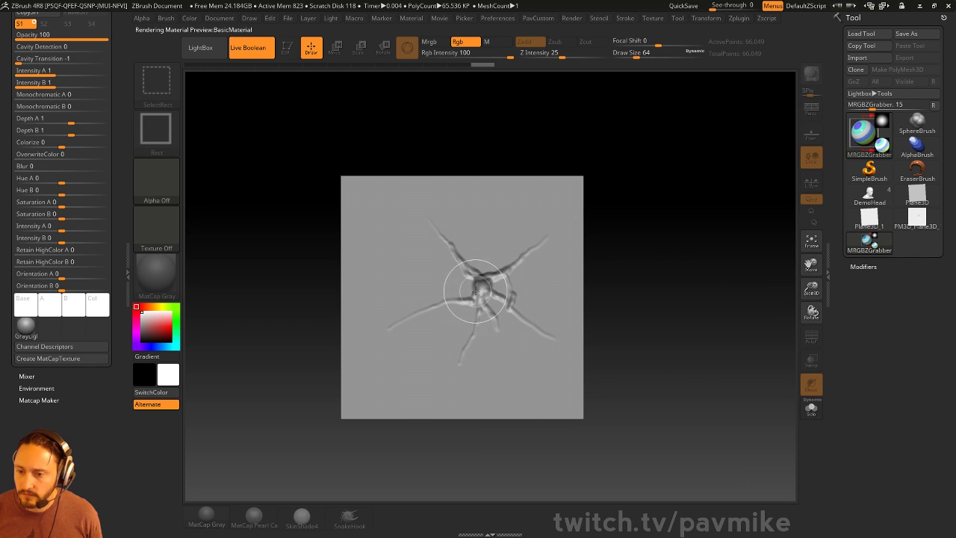
{"action": "mouse_move", "coordinate": [476, 291]}
{"action": "left_mouse_down"}
{"action": "mouse_move", "coordinate": [536, 370]}
{"action": "mouse_move", "coordinate": [569, 387]}
{"action": "left_mouse_up"}
- Set the current texture to Texture Off and make DemoHead the active tool again
{"action": "left_click", "coordinate": [177, 226]}
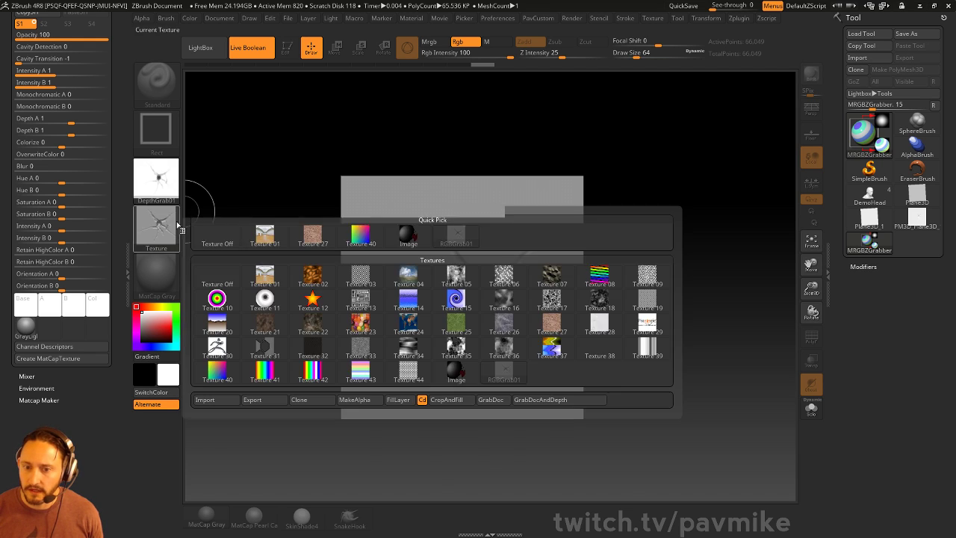
{"action": "left_click", "coordinate": [217, 236]}
{"action": "left_click", "coordinate": [869, 195]}
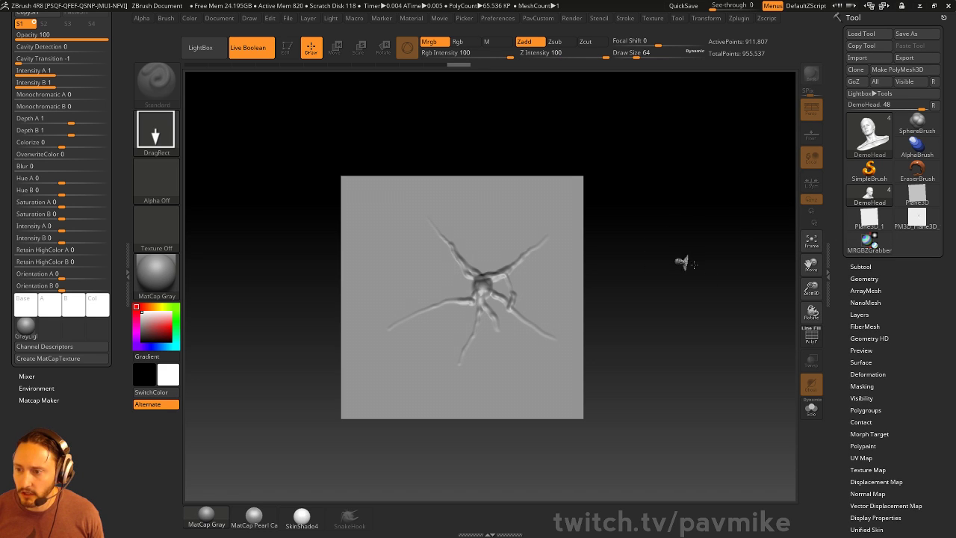
- Clear the canvas, draw the DemoHead bust on it and enter Edit mode
{"action": "key", "text": "ctrl+n"}
{"action": "left_click_drag", "start_coordinate": [478, 306], "coordinate": [538, 351]}
{"action": "left_click", "coordinate": [287, 47]}
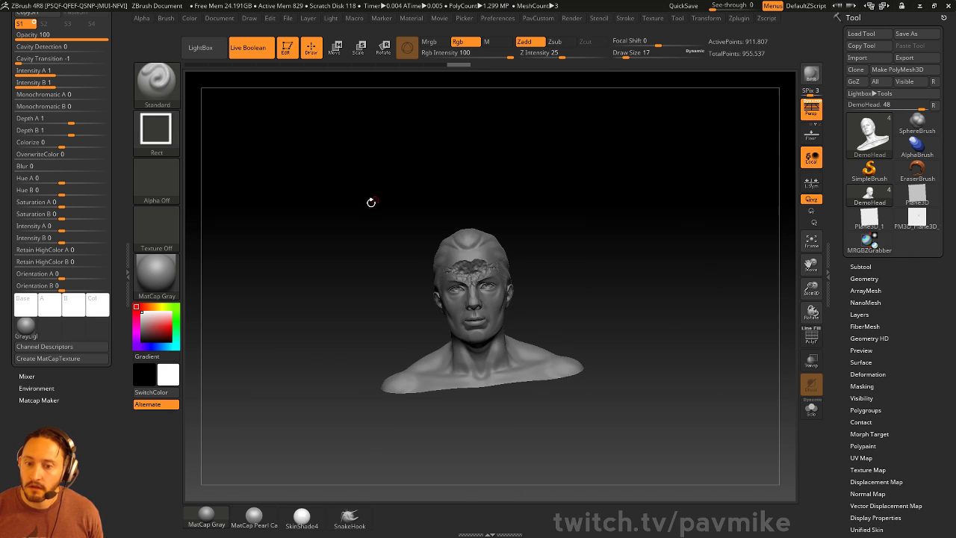
{"action": "left_click_drag", "start_coordinate": [371, 203], "coordinate": [366, 184]}
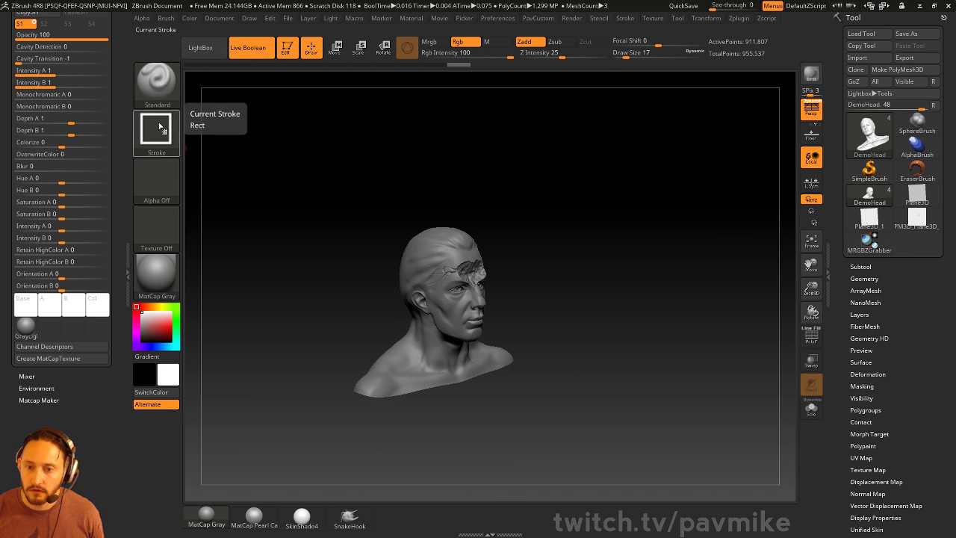
- Set the Standard brush's stroke to DragRect and its alpha to the grabbed DepthGrab01 crack pattern
{"action": "left_click", "coordinate": [157, 128]}
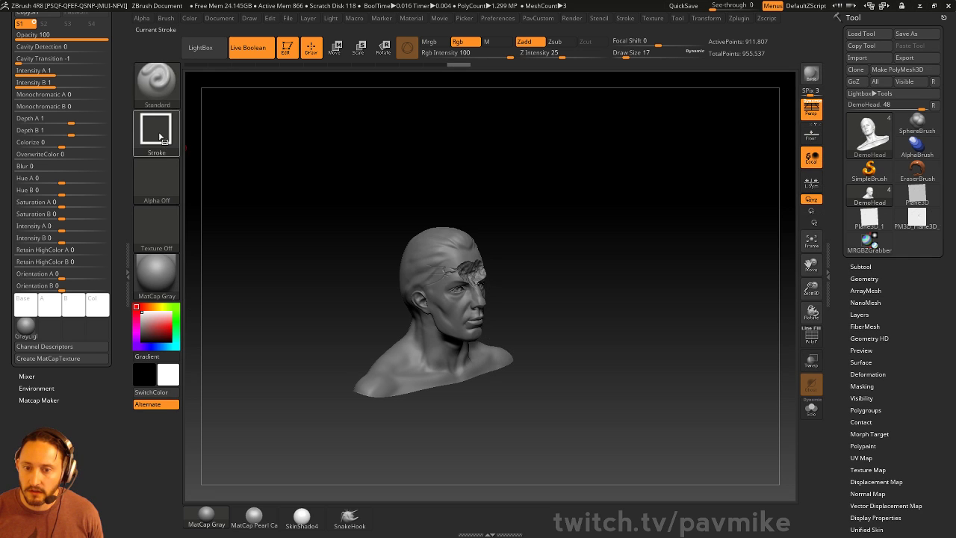
{"action": "left_click", "coordinate": [157, 129]}
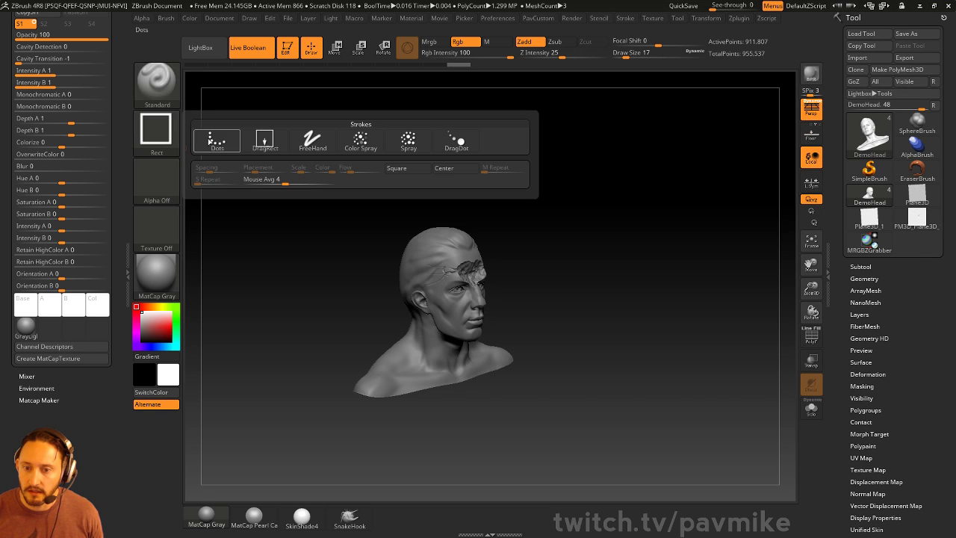
{"action": "left_click", "coordinate": [209, 142]}
{"action": "left_click", "coordinate": [169, 95]}
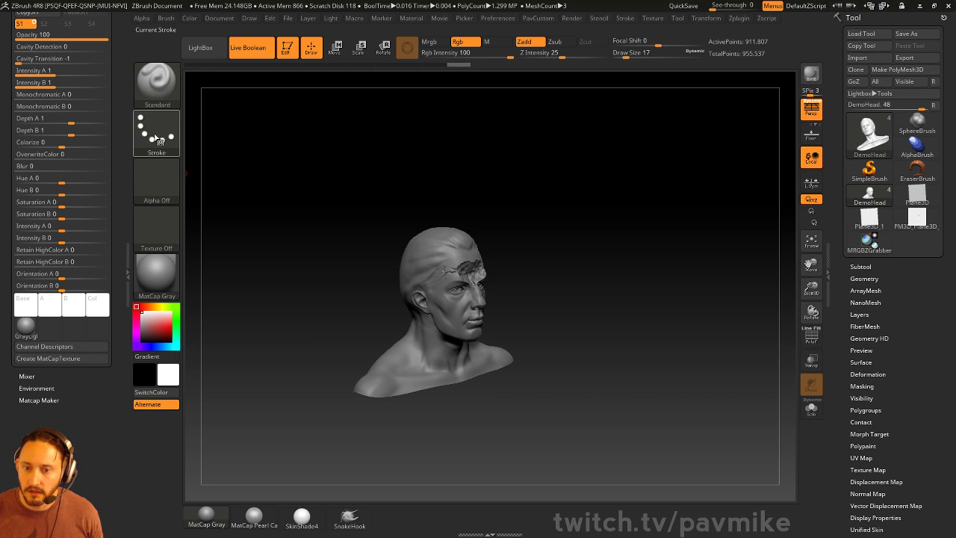
{"action": "left_click", "coordinate": [159, 139]}
{"action": "left_click", "coordinate": [398, 147]}
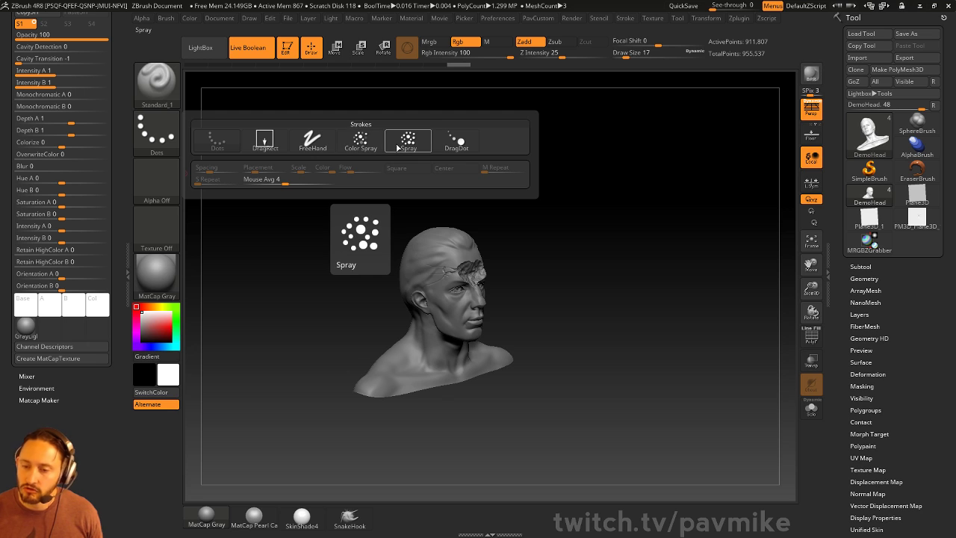
{"action": "left_click", "coordinate": [259, 143]}
{"action": "left_click", "coordinate": [162, 183]}
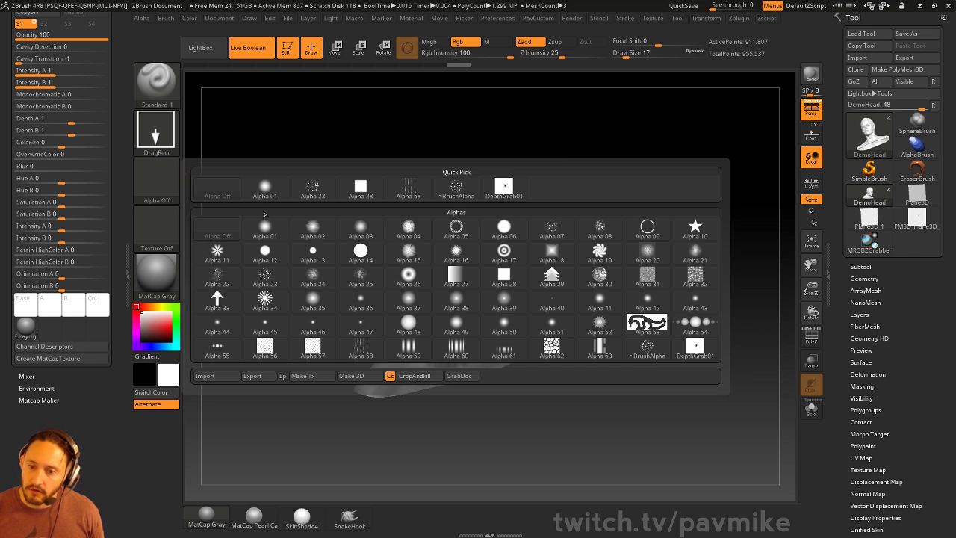
{"action": "left_click", "coordinate": [502, 189]}
- Set Z Intensity to 42 and Focal Shift to -100, try a crack stamp on the cheek and undo it
{"action": "right_click_drag", "start_coordinate": [443, 289], "coordinate": [478, 370], "text": "ctrl"}
{"action": "key", "text": "ctrl+z"}
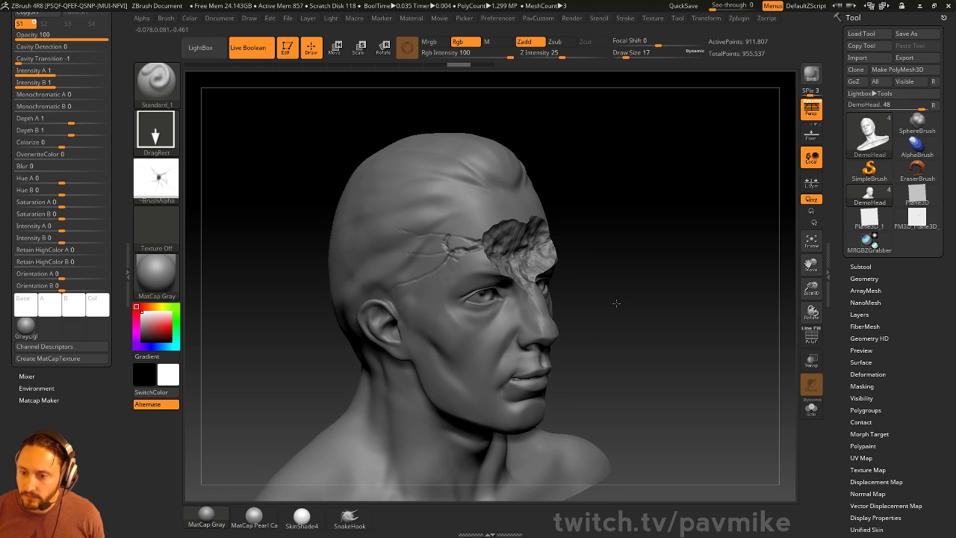
{"action": "right_click_drag", "start_coordinate": [614, 301], "coordinate": [613, 263], "text": "alt"}
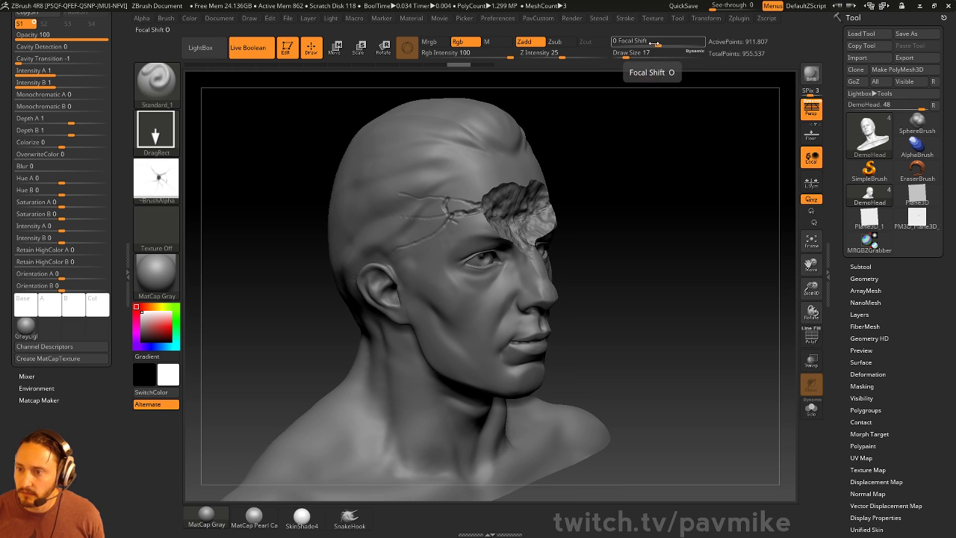
{"action": "left_click", "coordinate": [574, 54]}
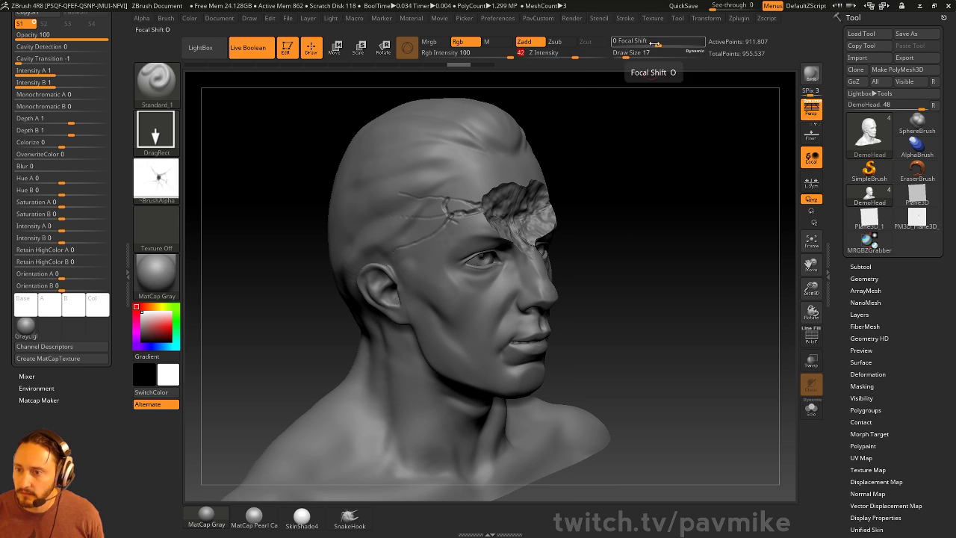
{"action": "left_click_drag", "start_coordinate": [654, 43], "coordinate": [614, 43]}
{"action": "left_click_drag", "start_coordinate": [500, 323], "coordinate": [531, 320]}
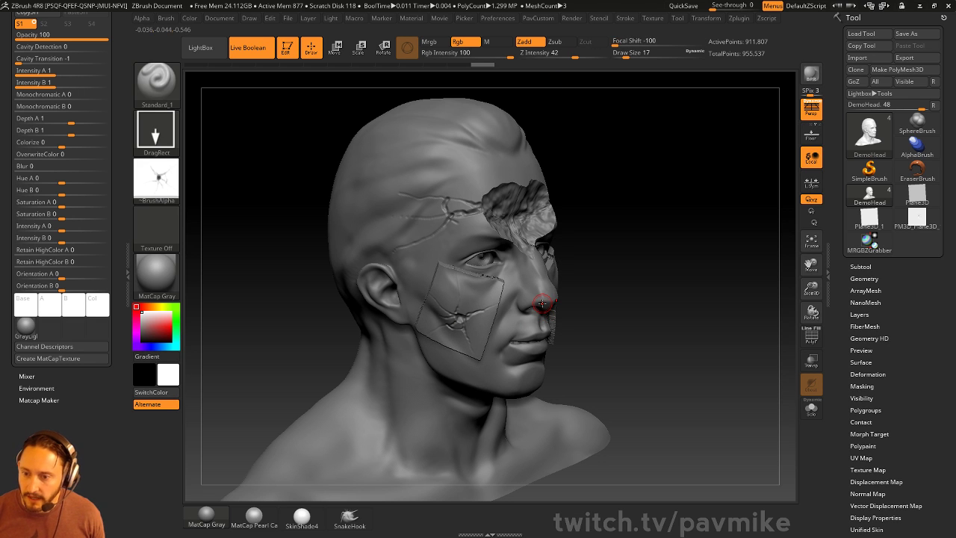
{"action": "key", "text": "ctrl+z"}
- Dock the Alpha palette in the side tray and set the crack alpha's MidValue to 100
{"action": "left_click", "coordinate": [146, 21]}
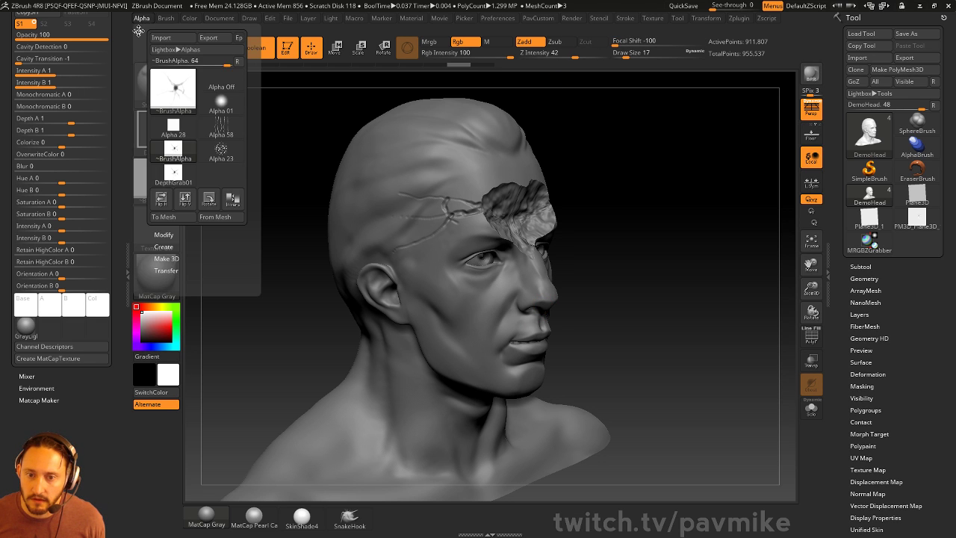
{"action": "left_click_drag", "start_coordinate": [138, 30], "coordinate": [77, 84]}
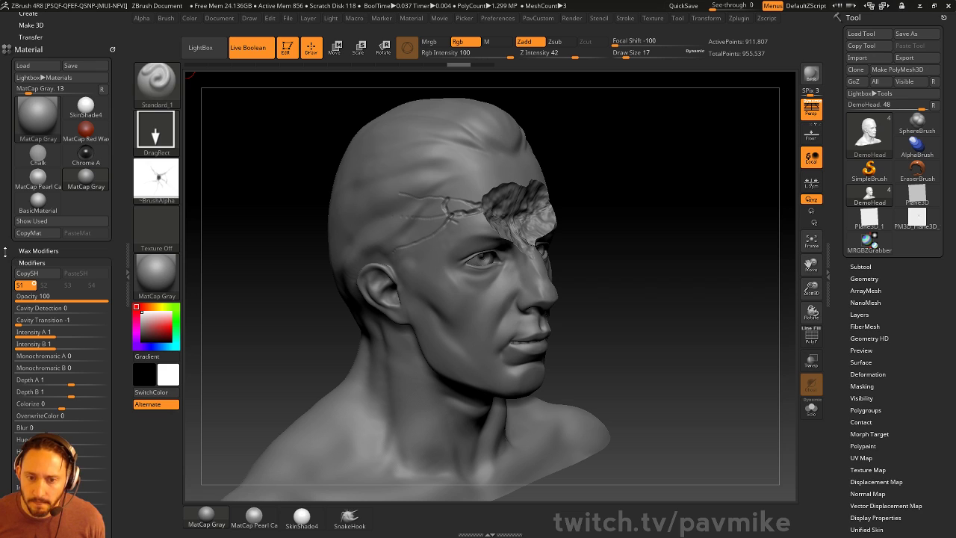
{"action": "scroll", "coordinate": [30, 209], "scroll_direction": "down", "scroll_amount": 3}
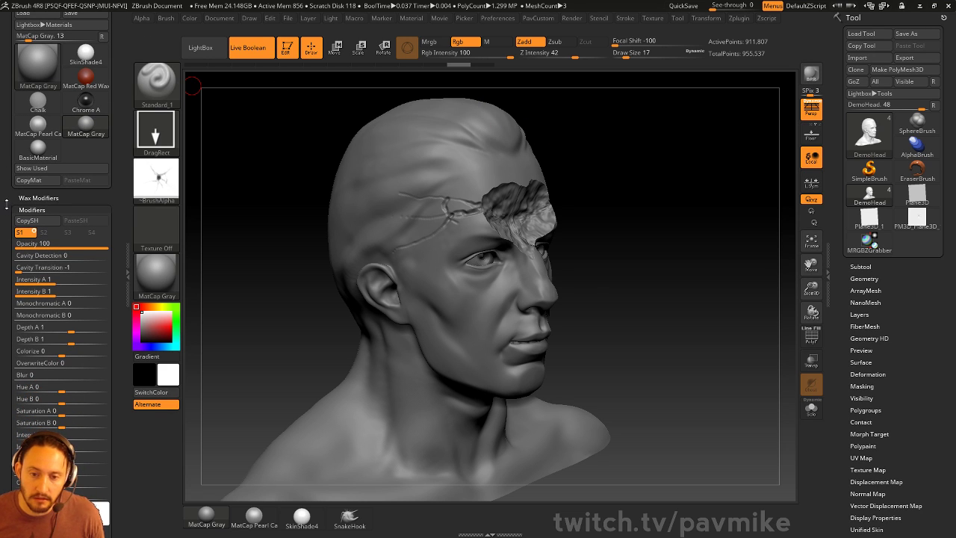
{"action": "left_click_drag", "start_coordinate": [6, 198], "coordinate": [43, 399]}
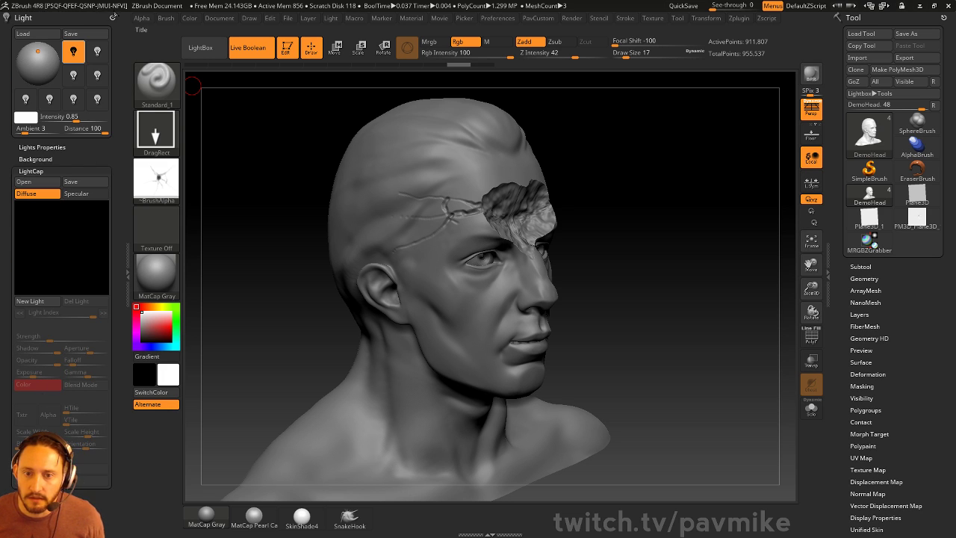
{"action": "left_click", "coordinate": [113, 17]}
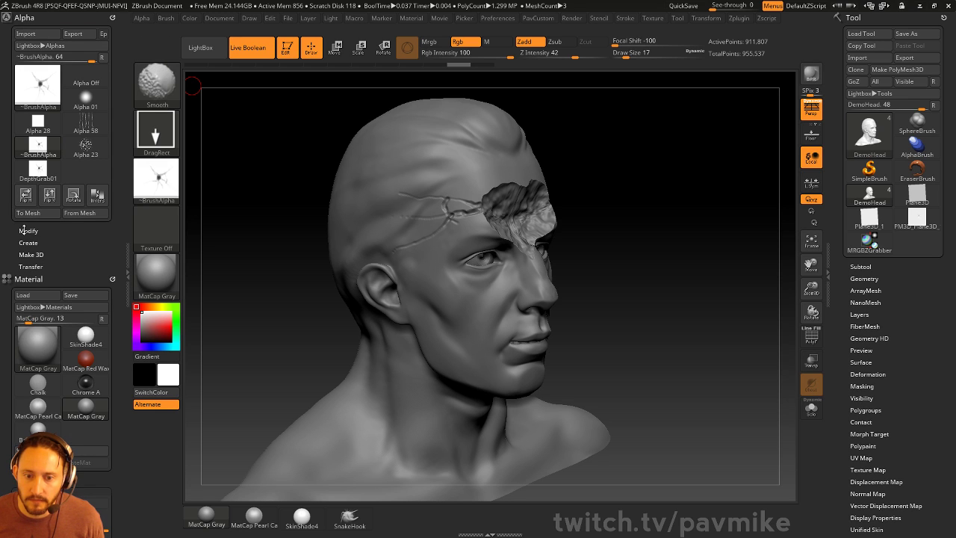
{"action": "left_click", "coordinate": [29, 231]}
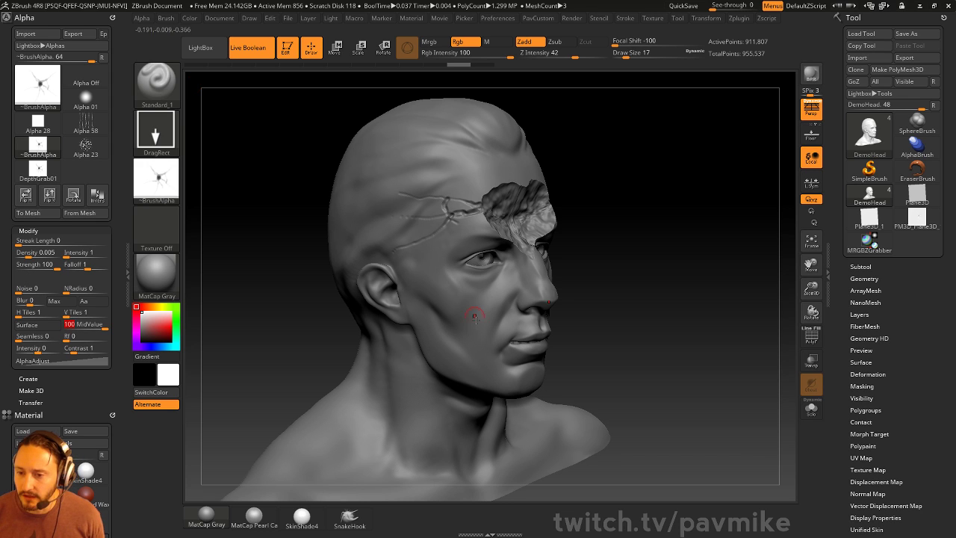
- Stamp the crack alpha over the cheek, temple, jaw and neck of the head, undoing an unwanted stamp
{"action": "left_click_drag", "start_coordinate": [516, 353], "coordinate": [563, 379]}
{"action": "left_click_drag", "start_coordinate": [644, 308], "coordinate": [576, 274]}
{"action": "key", "text": "ctrl+z"}
{"action": "mouse_move", "coordinate": [469, 319]}
{"action": "left_mouse_down"}
{"action": "mouse_move", "coordinate": [673, 276]}
{"action": "mouse_move", "coordinate": [689, 251]}
{"action": "mouse_move", "coordinate": [646, 255]}
{"action": "mouse_move", "coordinate": [635, 288]}
{"action": "left_mouse_up"}
{"action": "mouse_move", "coordinate": [655, 339]}
{"action": "left_mouse_down"}
{"action": "mouse_move", "coordinate": [653, 314]}
{"action": "mouse_move", "coordinate": [653, 342]}
{"action": "left_mouse_up"}
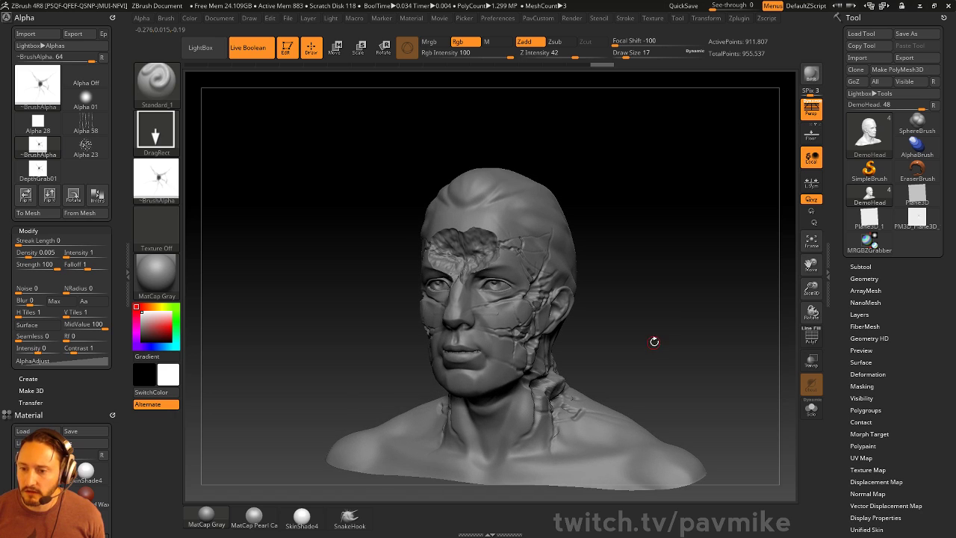
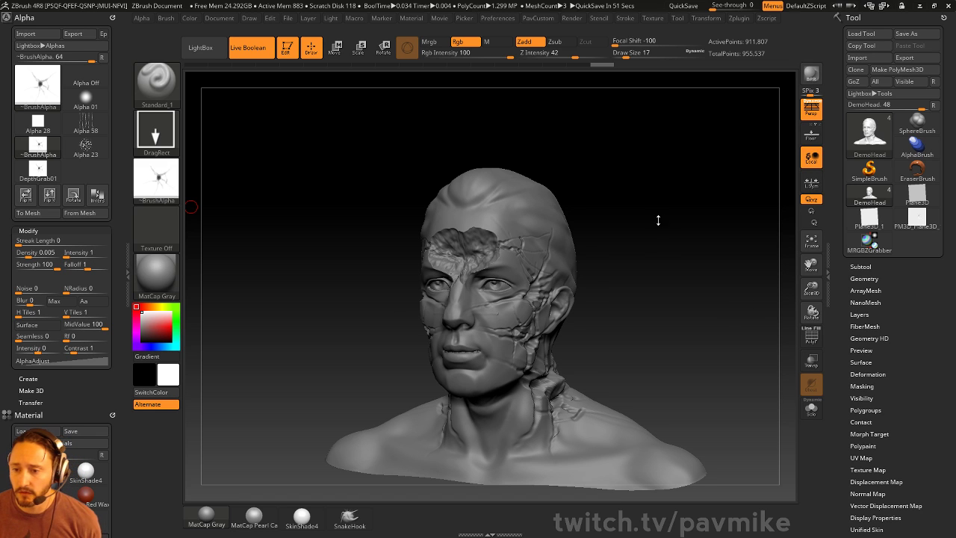
- Try to DynaMesh the cracked head at resolution 128 without freezing its subdivision levels
{"action": "left_click_drag", "start_coordinate": [658, 221], "coordinate": [685, 247]}
{"action": "key", "text": "grave"}
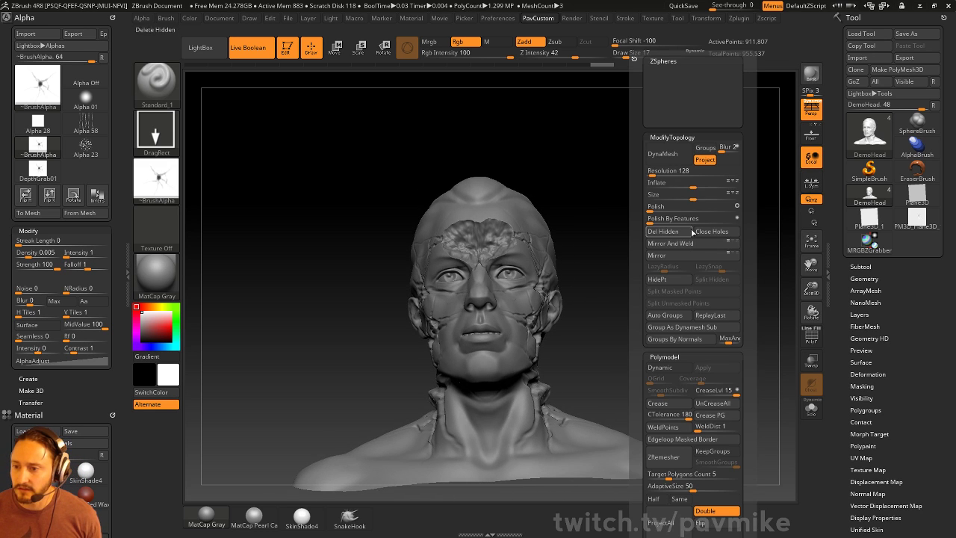
{"action": "left_click", "coordinate": [665, 158]}
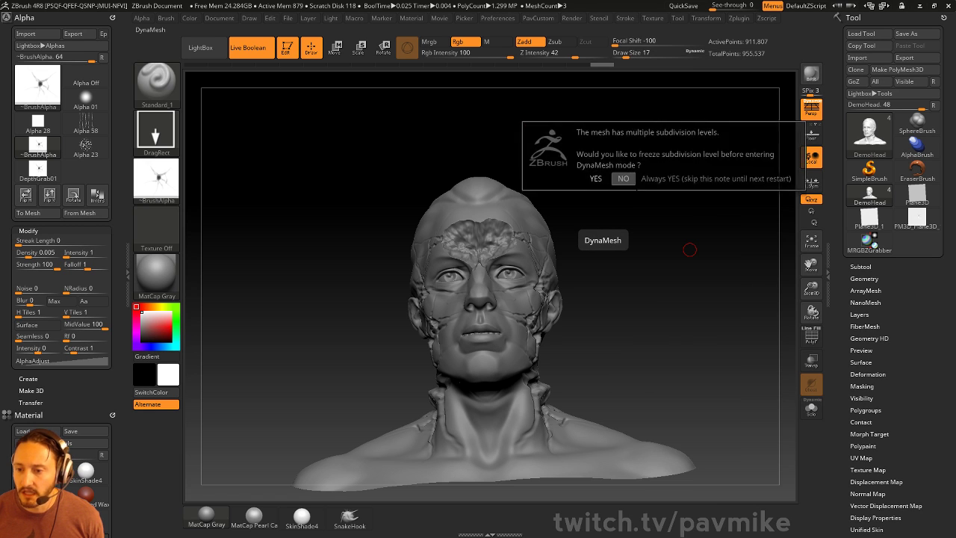
{"action": "left_click", "coordinate": [647, 180]}
{"action": "left_click_drag", "start_coordinate": [654, 166], "coordinate": [667, 206]}
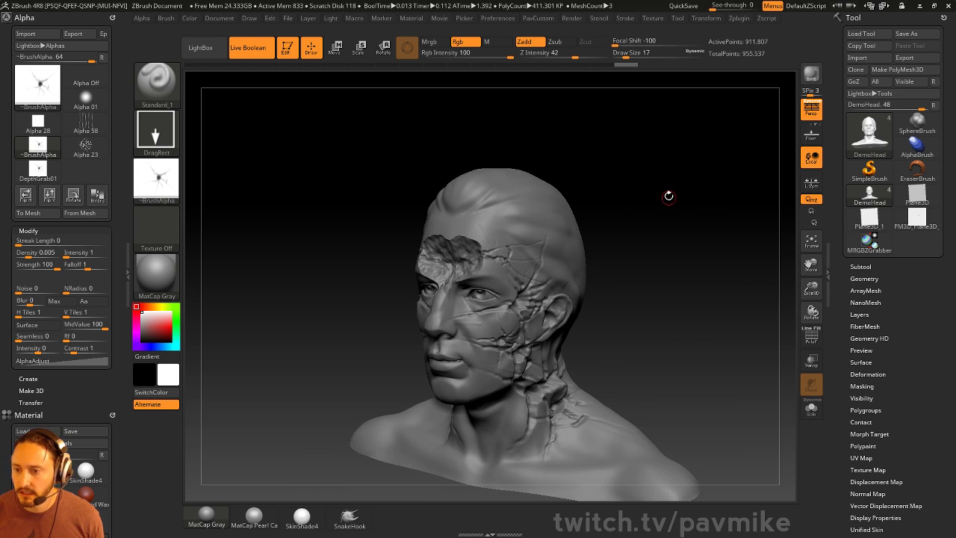
- Try to DynaMesh the head at resolution 384 with Project off and subdivision levels not frozen, and undo the remesh
{"action": "key", "text": "space"}
{"action": "left_click_drag", "start_coordinate": [626, 172], "coordinate": [628, 172]}
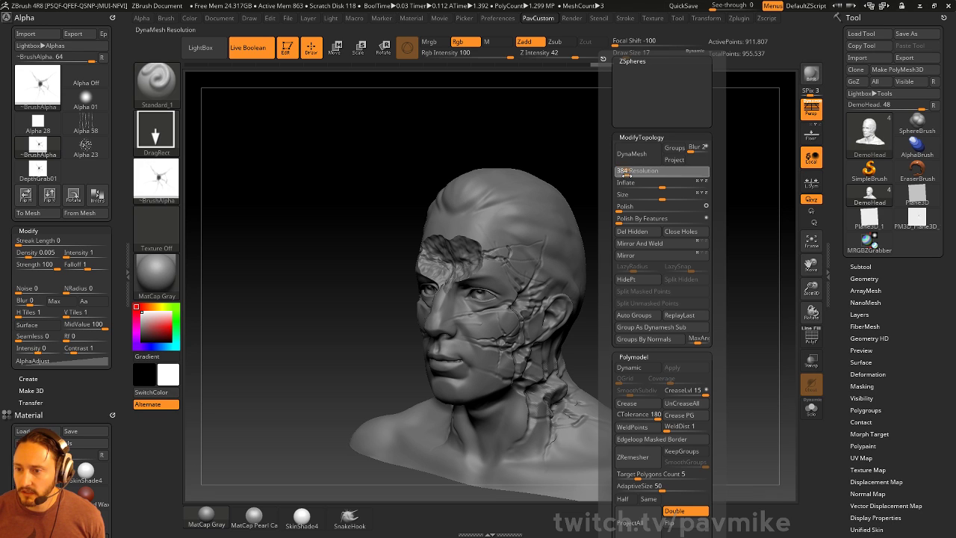
{"action": "left_click", "coordinate": [631, 153]}
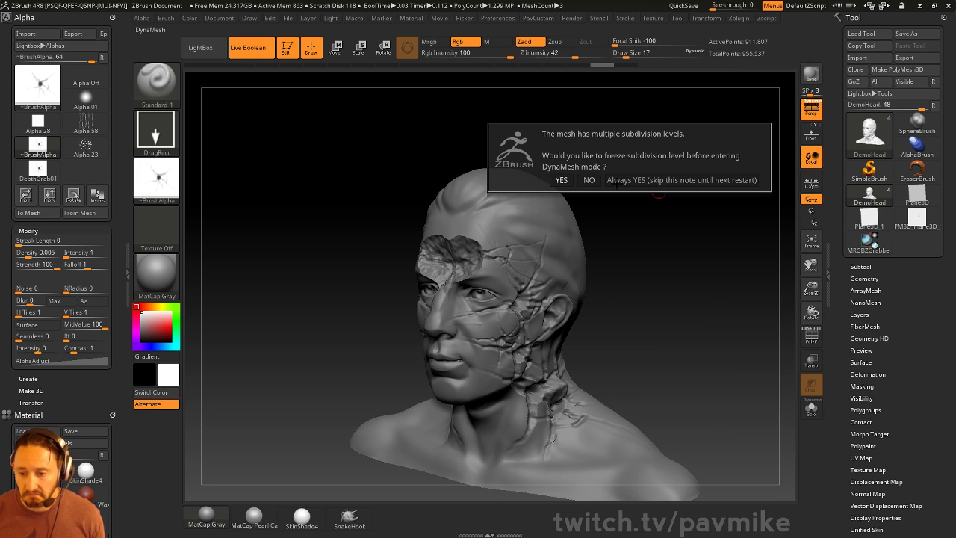
{"action": "left_click", "coordinate": [589, 180]}
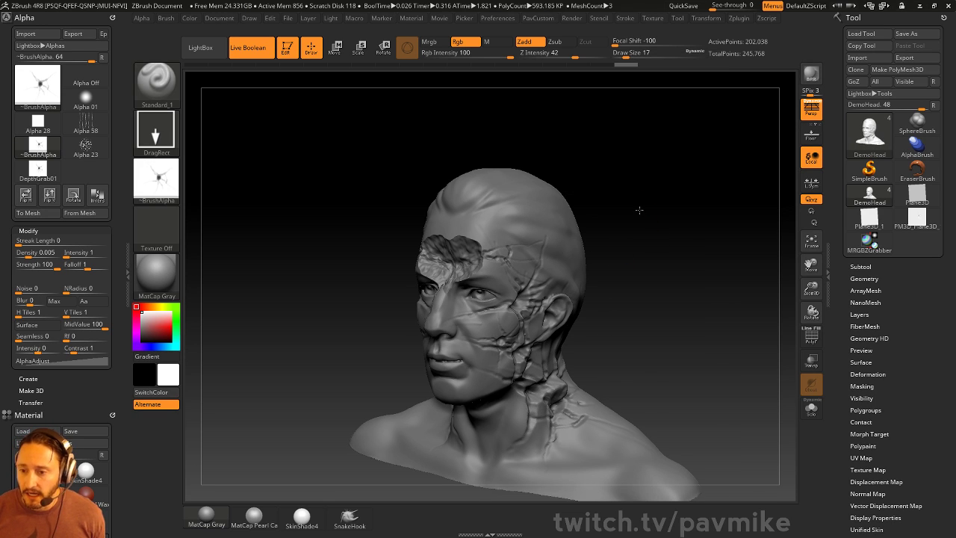
{"action": "mouse_move", "coordinate": [639, 210]}
{"action": "left_mouse_down"}
{"action": "mouse_move", "coordinate": [665, 198]}
{"action": "mouse_move", "coordinate": [682, 149]}
{"action": "mouse_move", "coordinate": [644, 229]}
{"action": "left_mouse_up"}
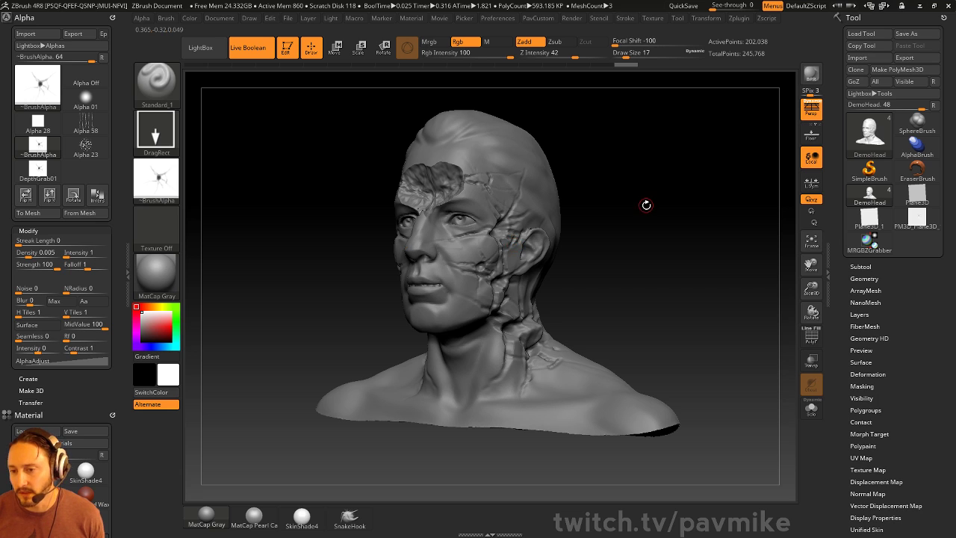
{"action": "key", "text": "ctrl+z"}
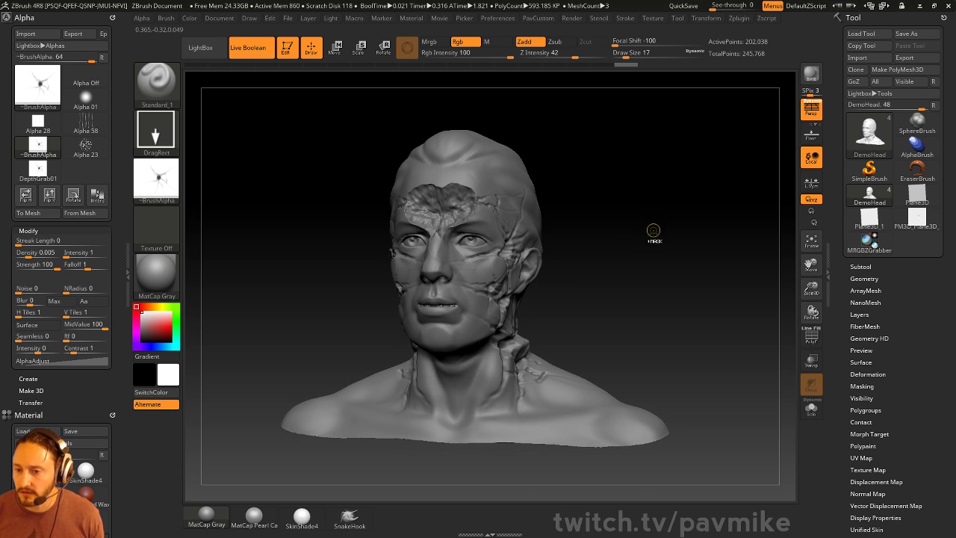
{"action": "left_click_drag", "start_coordinate": [657, 240], "coordinate": [747, 250]}
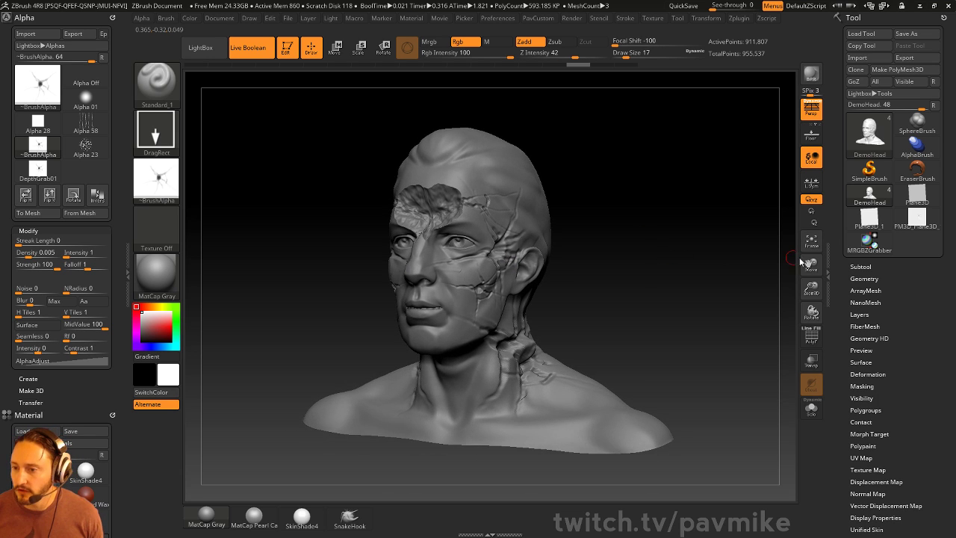
- Duplicate the DemoHead subtool and turn on the polygon wireframe display
{"action": "left_click", "coordinate": [860, 266]}
{"action": "left_click_drag", "start_coordinate": [846, 303], "coordinate": [847, 274]}
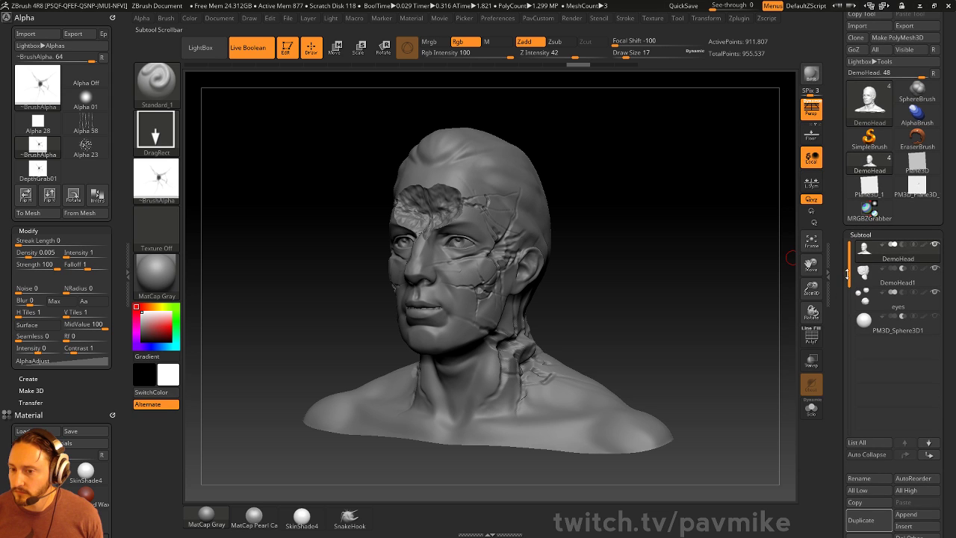
{"action": "scroll", "coordinate": [847, 418], "scroll_direction": "down", "scroll_amount": 2}
{"action": "left_click", "coordinate": [860, 454]}
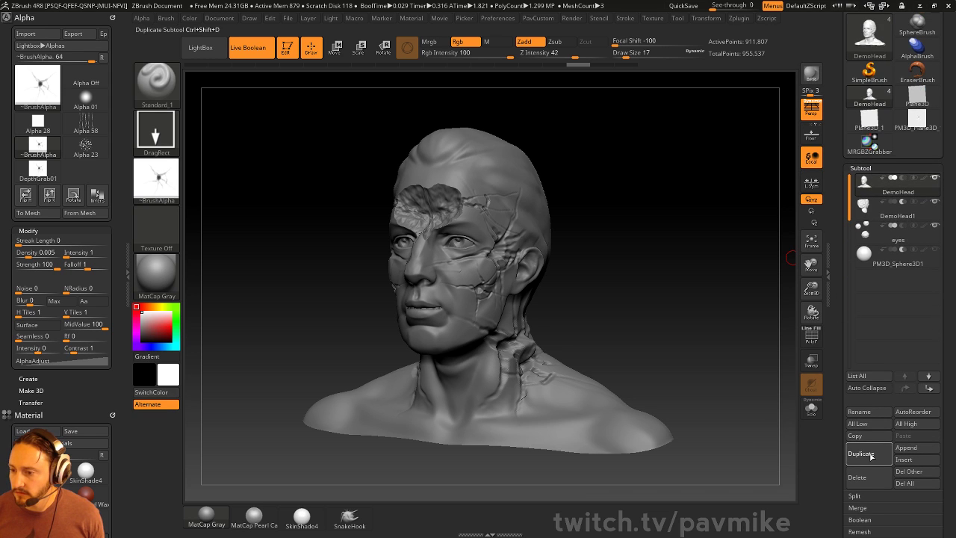
{"action": "key", "text": "shift+f"}
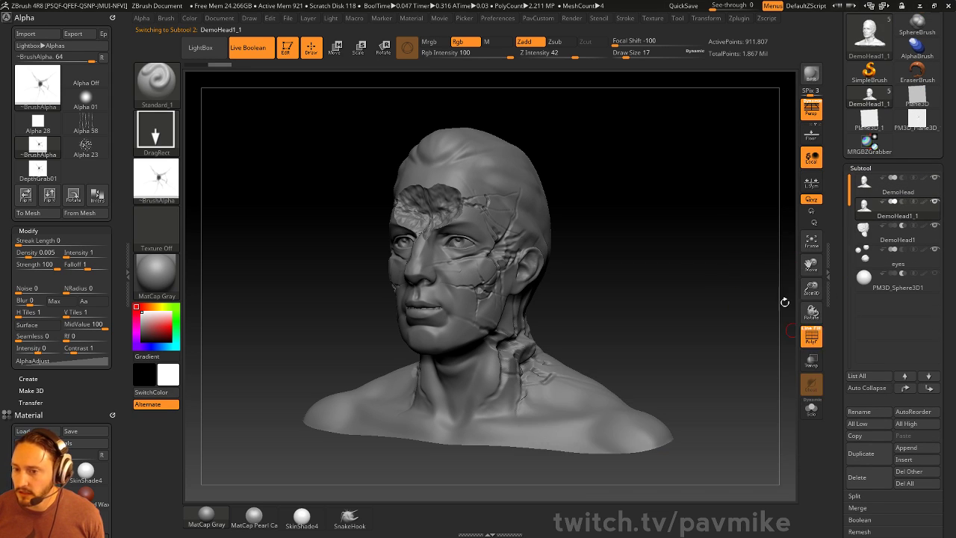
- Lower the duplicated head to subdivision level 1 and delete its higher subdivision levels
{"action": "mouse_move", "coordinate": [624, 257]}
{"action": "left_mouse_down"}
{"action": "mouse_move", "coordinate": [619, 149]}
{"action": "mouse_move", "coordinate": [626, 251]}
{"action": "left_mouse_up"}
{"action": "left_click_drag", "start_coordinate": [834, 334], "coordinate": [834, 166]}
{"action": "left_click", "coordinate": [869, 156]}
{"action": "left_click", "coordinate": [859, 178]}
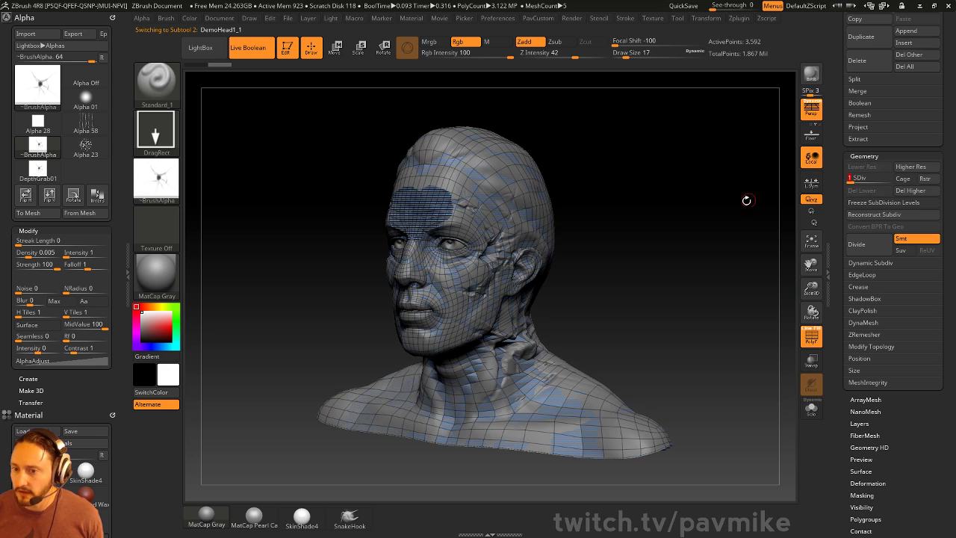
{"action": "left_click", "coordinate": [908, 192]}
- Select the ZModeler brush and set its polygon action to Extrude on the duplicated low-resolution head
{"action": "mouse_move", "coordinate": [746, 216]}
{"action": "left_mouse_down"}
{"action": "mouse_move", "coordinate": [660, 228]}
{"action": "mouse_move", "coordinate": [689, 239]}
{"action": "mouse_move", "coordinate": [682, 275]}
{"action": "mouse_move", "coordinate": [670, 201]}
{"action": "mouse_move", "coordinate": [661, 254]}
{"action": "left_mouse_up"}
{"action": "key", "text": "b"}
{"action": "key", "text": "z"}
{"action": "key", "text": "m"}
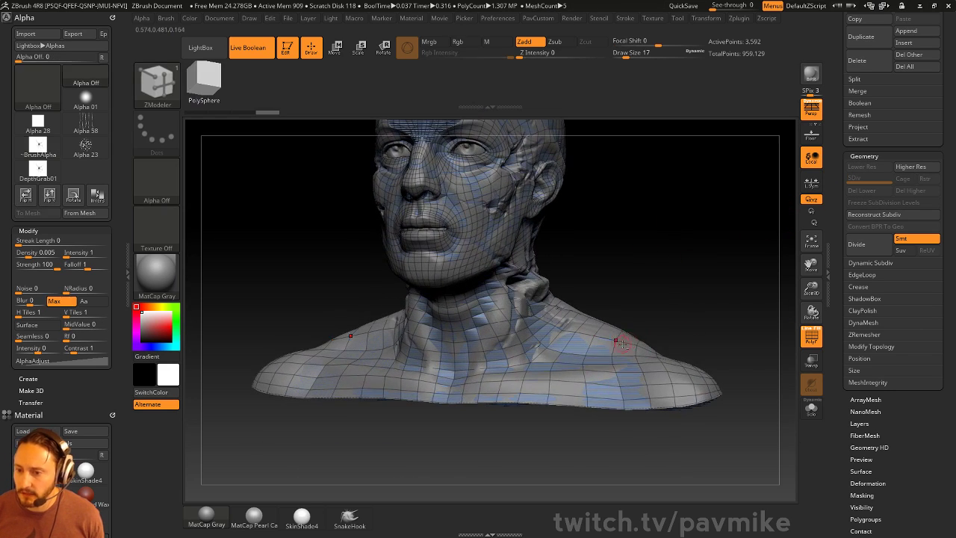
{"action": "key", "text": "space"}
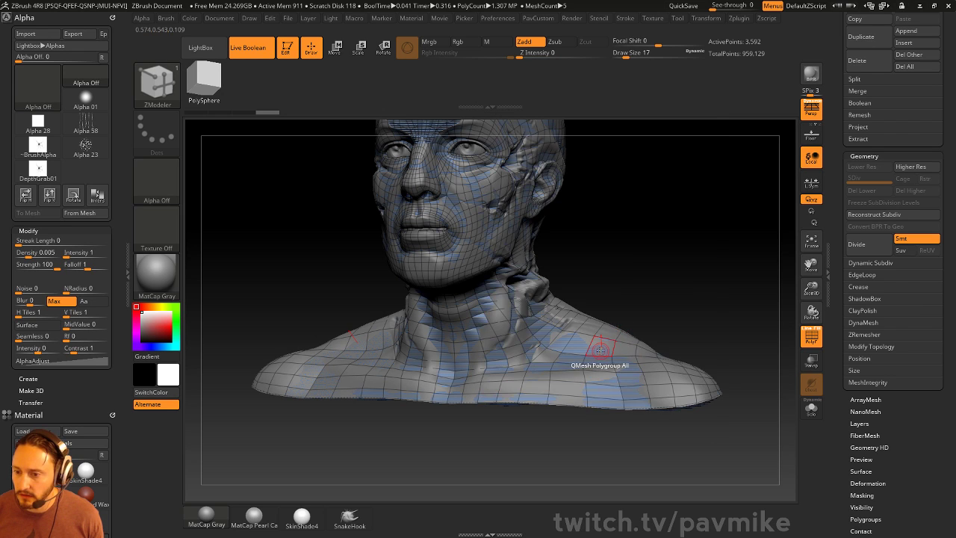
{"action": "key", "text": "space"}
{"action": "left_click", "coordinate": [498, 211]}
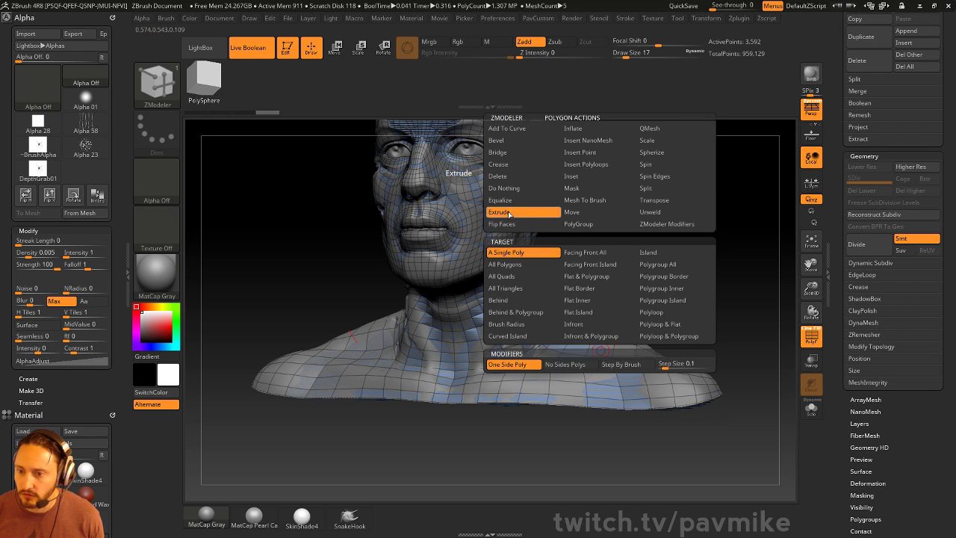
{"action": "left_click", "coordinate": [590, 365]}
- Isolate the duplicated head and extrude its surface into a shell with the Polygroup All target
{"action": "left_click_drag", "start_coordinate": [635, 316], "coordinate": [589, 386]}
{"action": "left_click", "coordinate": [811, 408]}
{"action": "key", "text": "space"}
{"action": "left_click", "coordinate": [682, 264]}
{"action": "key", "text": "ctrl+z"}
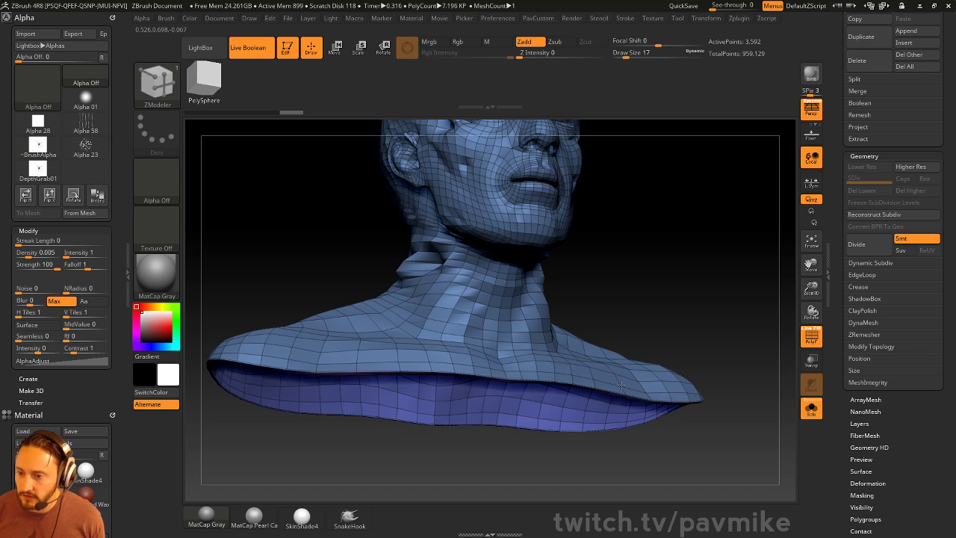
- Turn off the head's double-sided display and polygon wireframe, and examine the extruded shell from the side and below
{"action": "key", "text": "grave"}
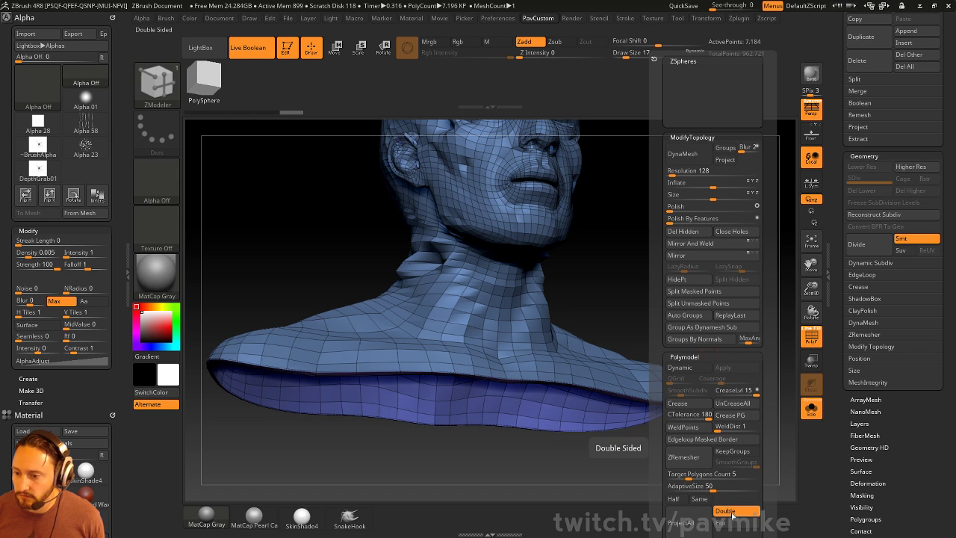
{"action": "left_click", "coordinate": [732, 524]}
{"action": "left_click_drag", "start_coordinate": [715, 235], "coordinate": [796, 337]}
{"action": "left_click", "coordinate": [812, 338]}
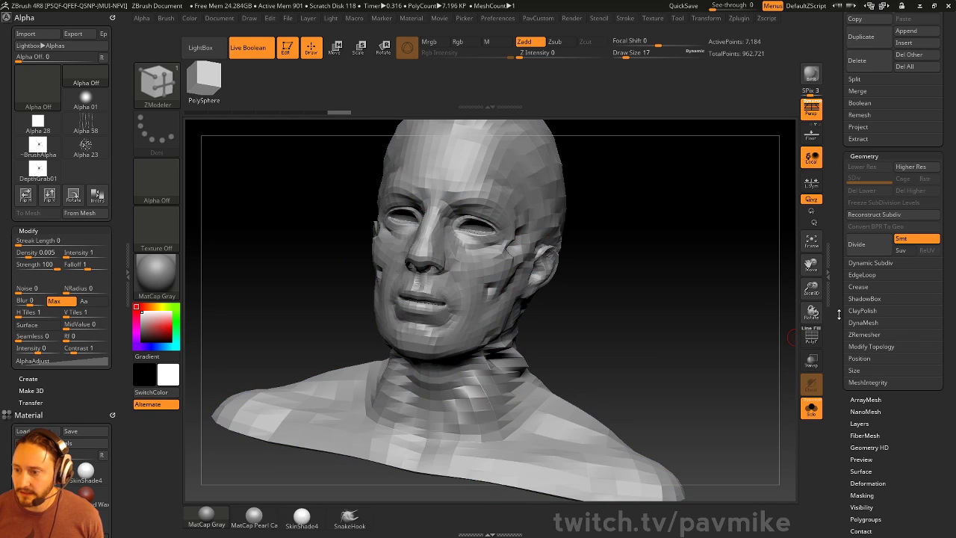
{"action": "left_click_drag", "start_coordinate": [717, 335], "coordinate": [784, 303]}
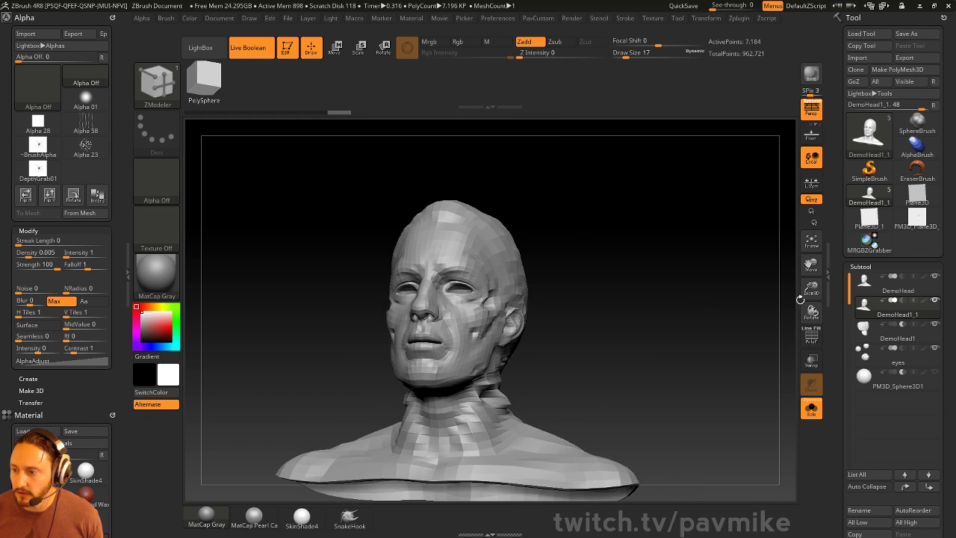
{"action": "left_click_drag", "start_coordinate": [798, 271], "coordinate": [608, 261]}
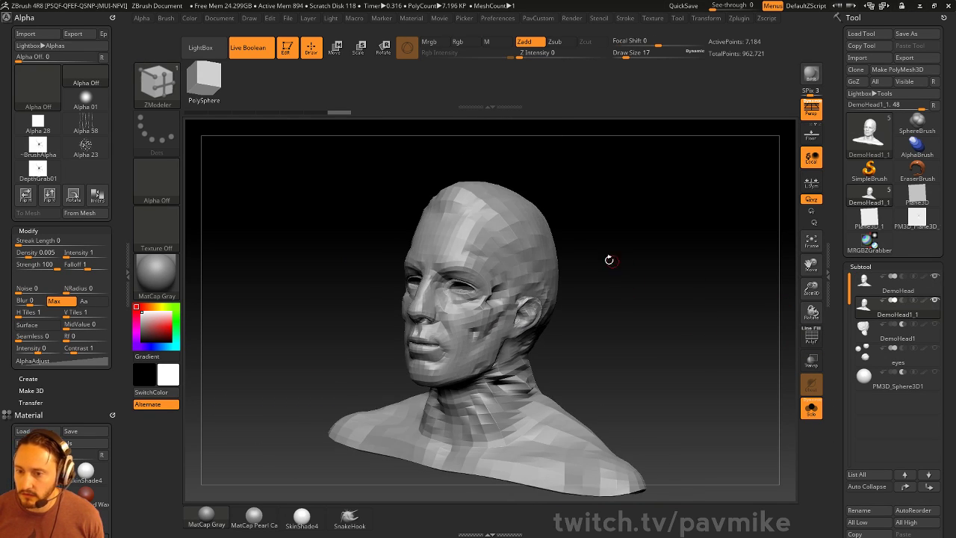
{"action": "left_click_drag", "start_coordinate": [694, 309], "coordinate": [693, 258]}
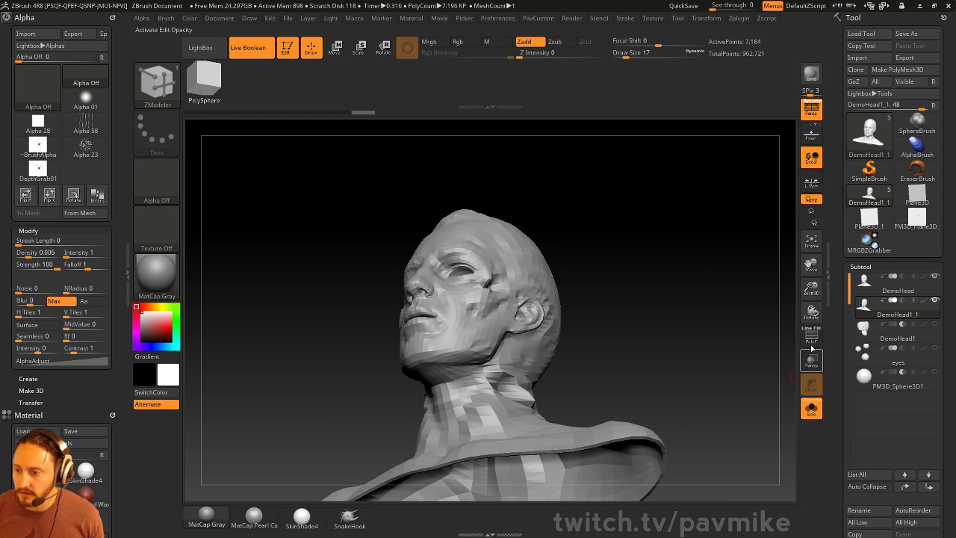
{"action": "left_click_drag", "start_coordinate": [701, 320], "coordinate": [688, 334]}
- Turn off Live Boolean and show the polygon wireframe on the extruded head again
{"action": "left_click", "coordinate": [257, 50]}
{"action": "left_click_drag", "start_coordinate": [661, 304], "coordinate": [649, 259]}
{"action": "left_click", "coordinate": [810, 360]}
{"action": "left_click", "coordinate": [811, 336]}
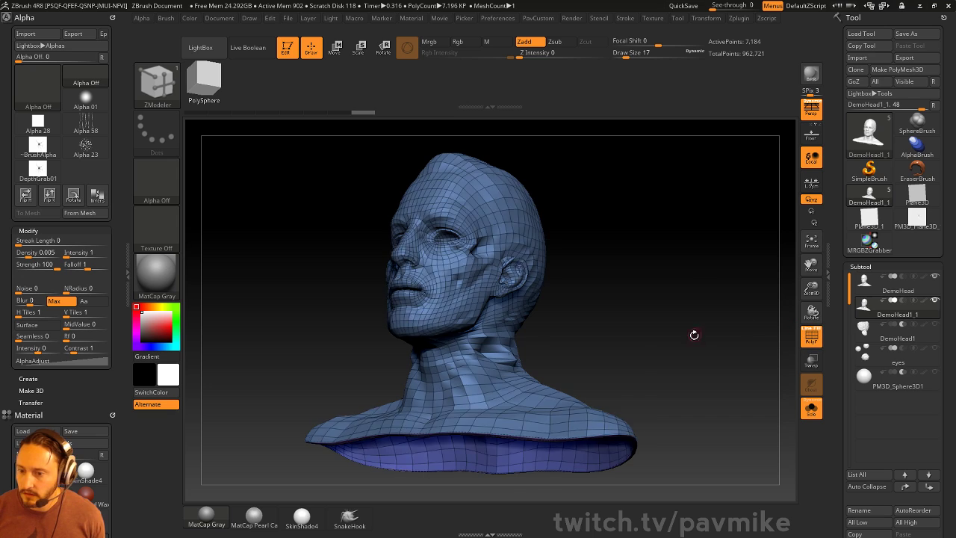
{"action": "mouse_move", "coordinate": [693, 335]}
{"action": "left_mouse_down"}
{"action": "mouse_move", "coordinate": [687, 258]}
{"action": "mouse_move", "coordinate": [691, 324]}
{"action": "left_mouse_up"}
- Try to clear the alpha of the SelectRect brush and switch its stroke from DragRect to Rect
{"action": "key", "text": "ctrl+shift"}
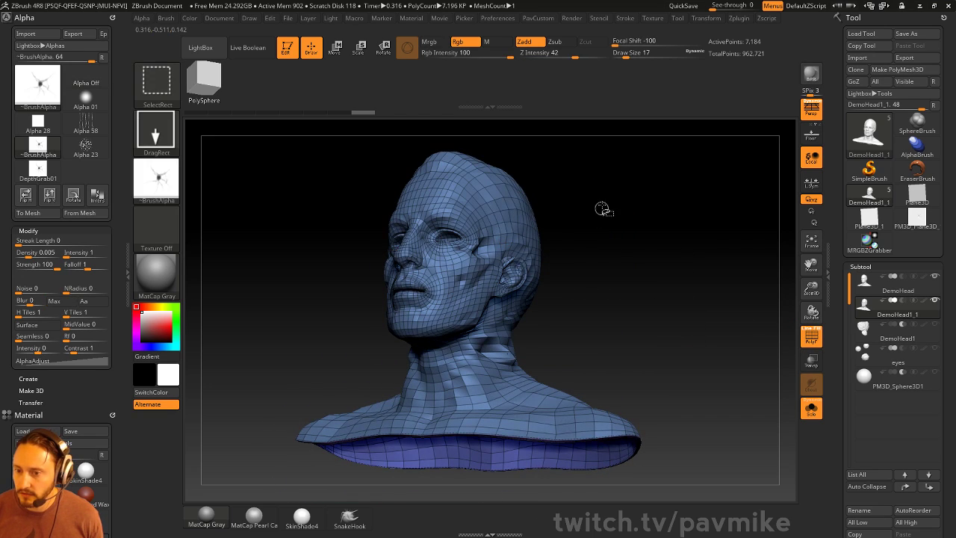
{"action": "mouse_move", "coordinate": [670, 227]}
{"action": "left_mouse_down"}
{"action": "mouse_move", "coordinate": [659, 177]}
{"action": "mouse_move", "coordinate": [668, 231]}
{"action": "left_mouse_up"}
{"action": "key", "text": "ctrl+shift"}
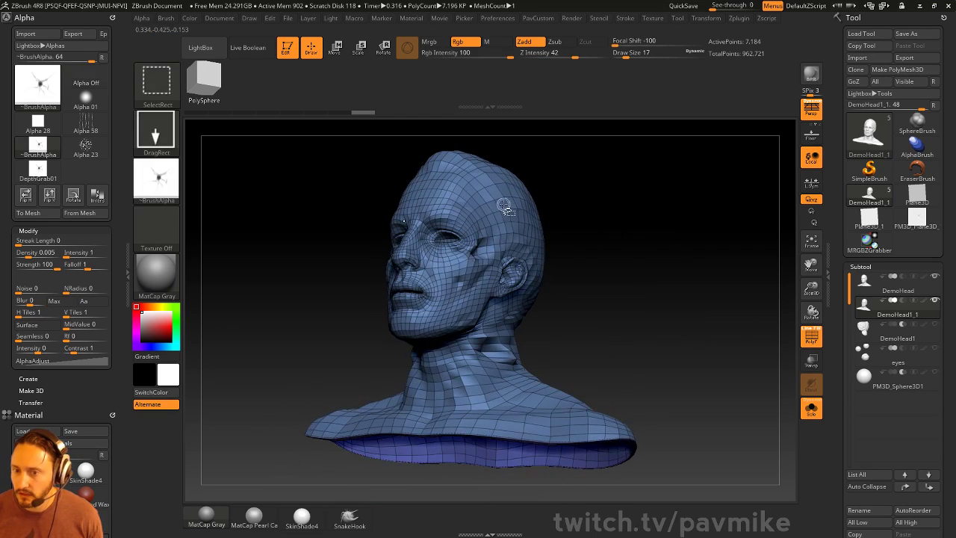
{"action": "left_click", "coordinate": [156, 179]}
{"action": "left_click", "coordinate": [499, 188]}
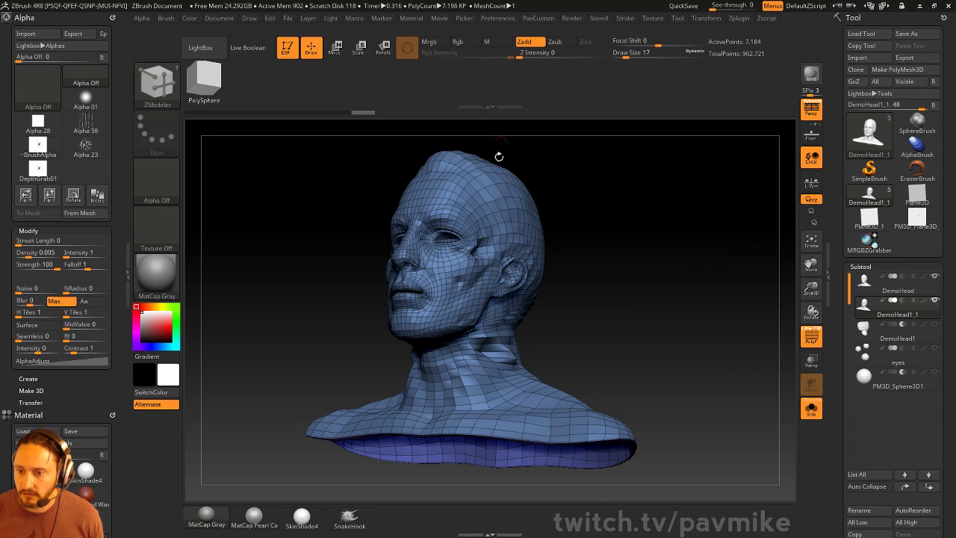
{"action": "mouse_move", "coordinate": [586, 245]}
{"action": "left_mouse_down", "text": "shift"}
{"action": "mouse_move", "coordinate": [620, 254]}
{"action": "mouse_move", "coordinate": [610, 257]}
{"action": "left_mouse_up", "text": "shift"}
{"action": "key", "text": "ctrl+shift"}
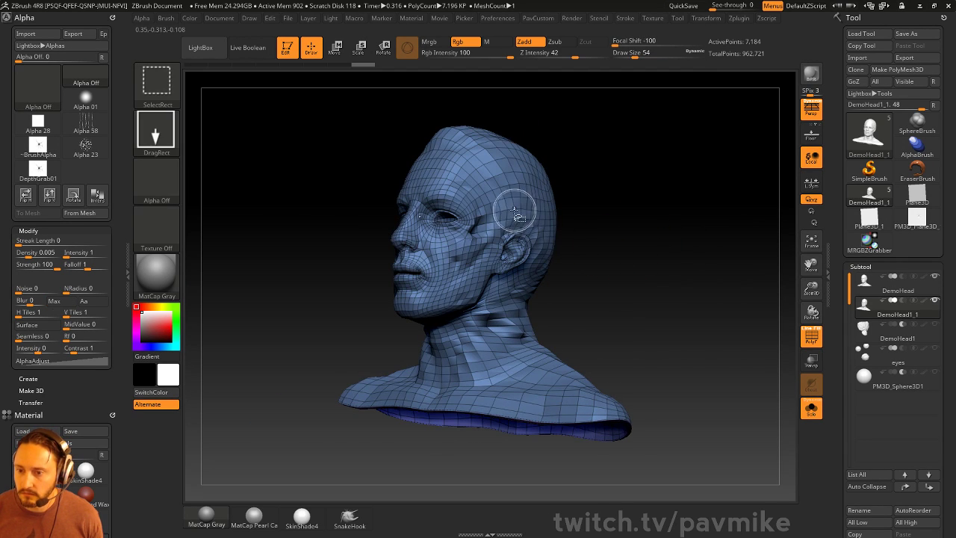
{"action": "left_click", "coordinate": [144, 126]}
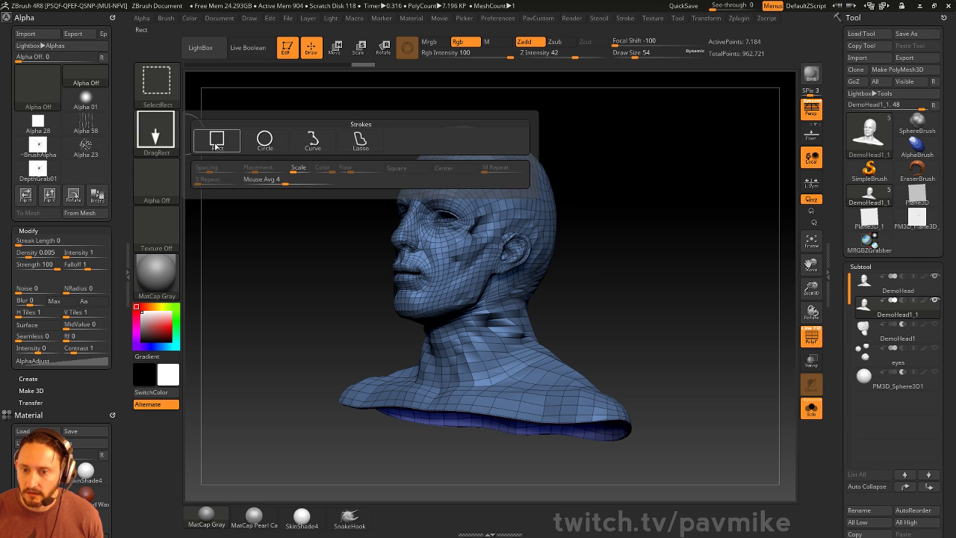
{"action": "left_click", "coordinate": [172, 137], "text": "ctrl+shift"}
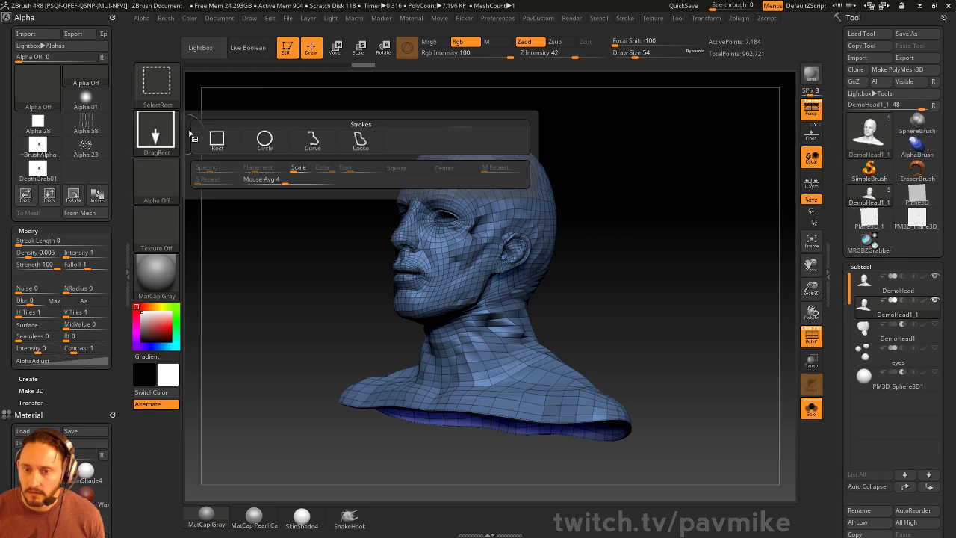
- Reset all brushes to their default settings
{"action": "left_click", "coordinate": [171, 18]}
{"action": "mouse_move", "coordinate": [170, 20]}
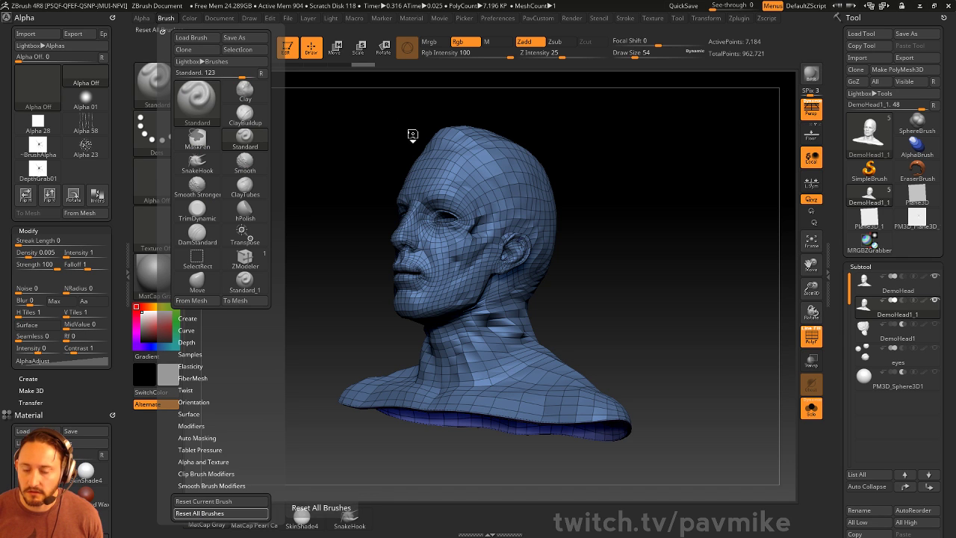
{"action": "left_click", "coordinate": [221, 513]}
- Show only the shell's outer polygroup and turn off Solo so the cracked DemoHead is displayed with it
{"action": "mouse_move", "coordinate": [530, 124]}
{"action": "left_mouse_down"}
{"action": "mouse_move", "coordinate": [516, 196]}
{"action": "mouse_move", "coordinate": [570, 183]}
{"action": "mouse_move", "coordinate": [601, 206]}
{"action": "left_mouse_up"}
{"action": "left_click", "coordinate": [810, 384]}
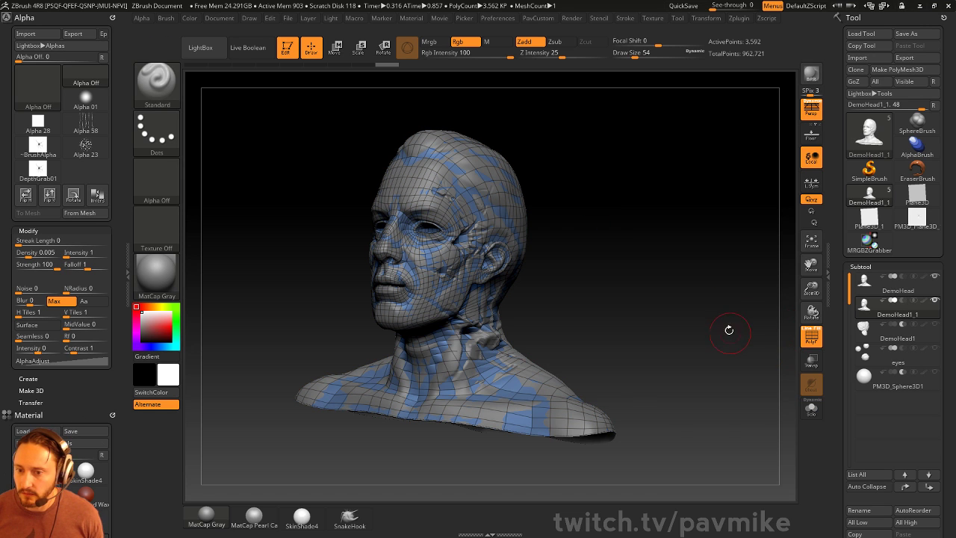
{"action": "key", "text": "shift"}
{"action": "key", "text": "shift"}
{"action": "key", "text": "shift"}
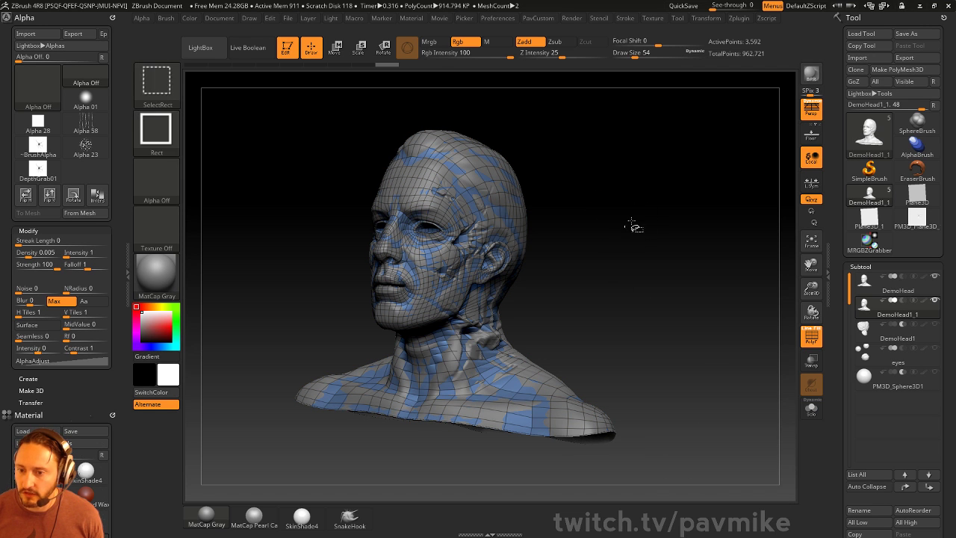
- Subdivide the shell in stages and project the cracked DemoHead's detail onto its isolated outer polygroup with ProjectAll
{"action": "key", "text": "space"}
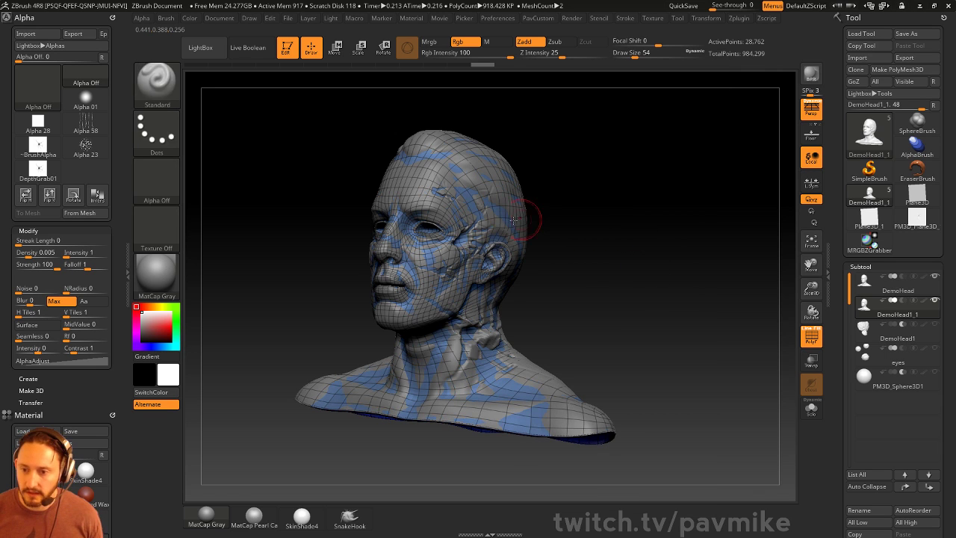
{"action": "left_click", "coordinate": [601, 220], "text": "ctrl+shift"}
{"action": "key", "text": "space"}
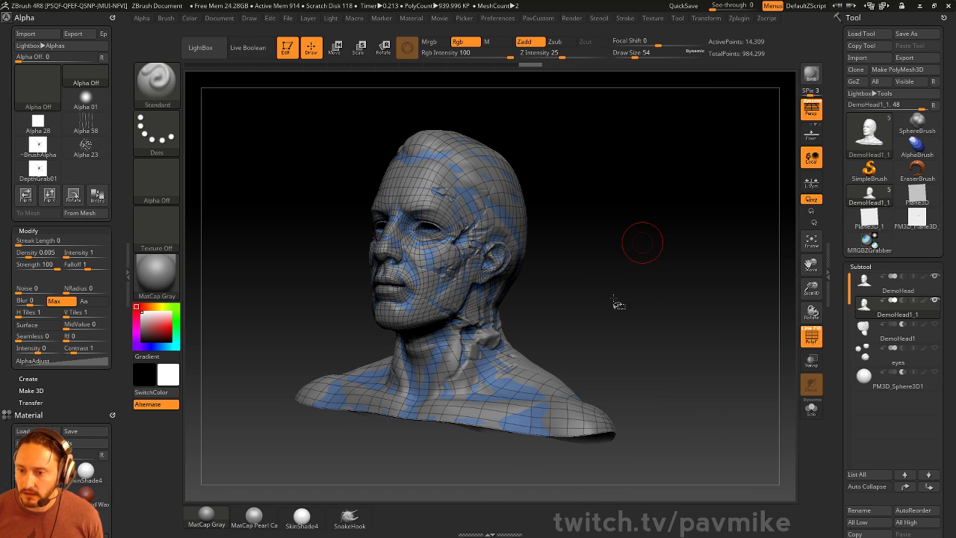
{"action": "left_click", "coordinate": [670, 280], "text": "ctrl+shift"}
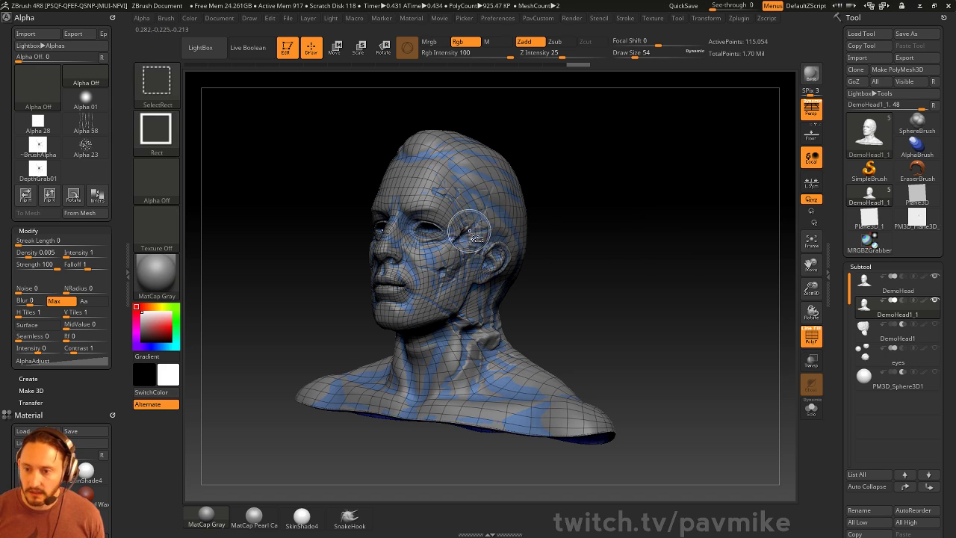
{"action": "left_click", "coordinate": [683, 260], "text": "ctrl+shift"}
{"action": "key", "text": "space"}
{"action": "left_click", "coordinate": [674, 487]}
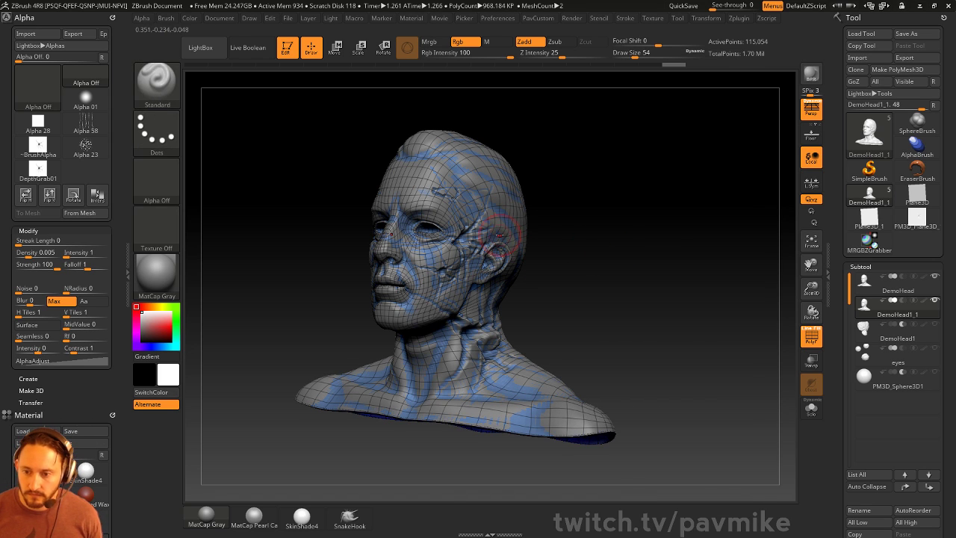
{"action": "key", "text": "space"}
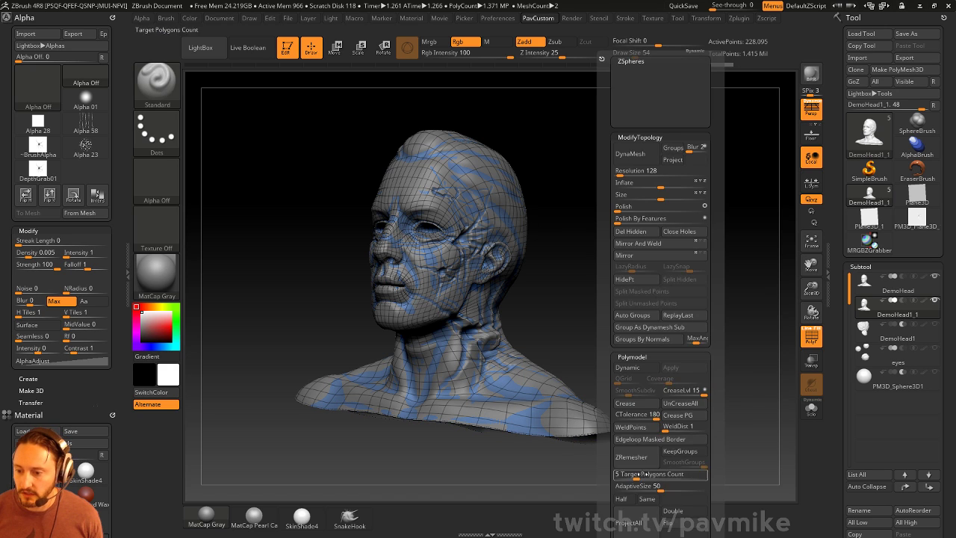
{"action": "left_click", "coordinate": [628, 522]}
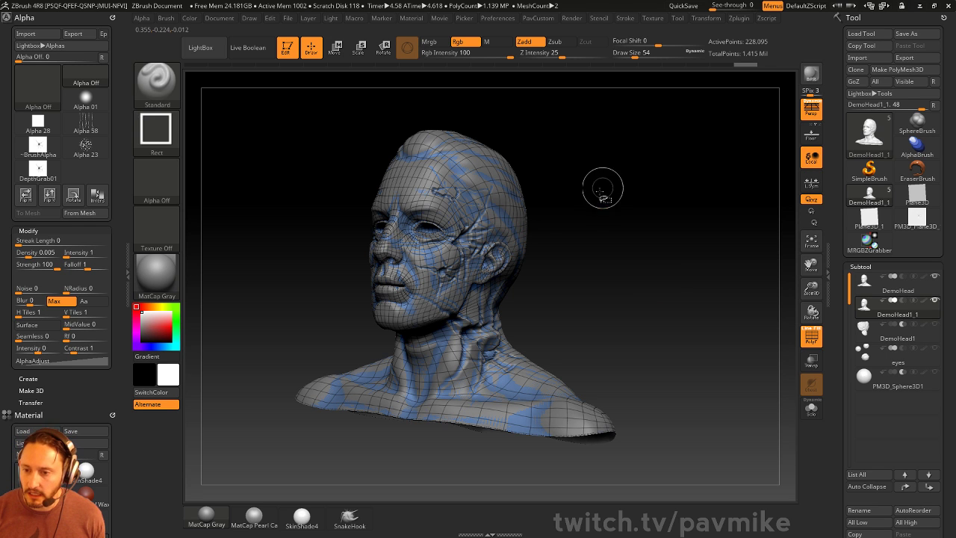
- Show the whole projected shell without the polygon wireframe and hide the original DemoHead subtool
{"action": "left_click_drag", "start_coordinate": [616, 216], "coordinate": [667, 277]}
{"action": "left_click", "coordinate": [808, 332]}
{"action": "mouse_move", "coordinate": [727, 281]}
{"action": "left_mouse_down"}
{"action": "mouse_move", "coordinate": [687, 282]}
{"action": "mouse_move", "coordinate": [726, 294]}
{"action": "left_mouse_up"}
{"action": "key", "text": "s"}
{"action": "left_click", "coordinate": [682, 283]}
{"action": "left_click", "coordinate": [933, 277]}
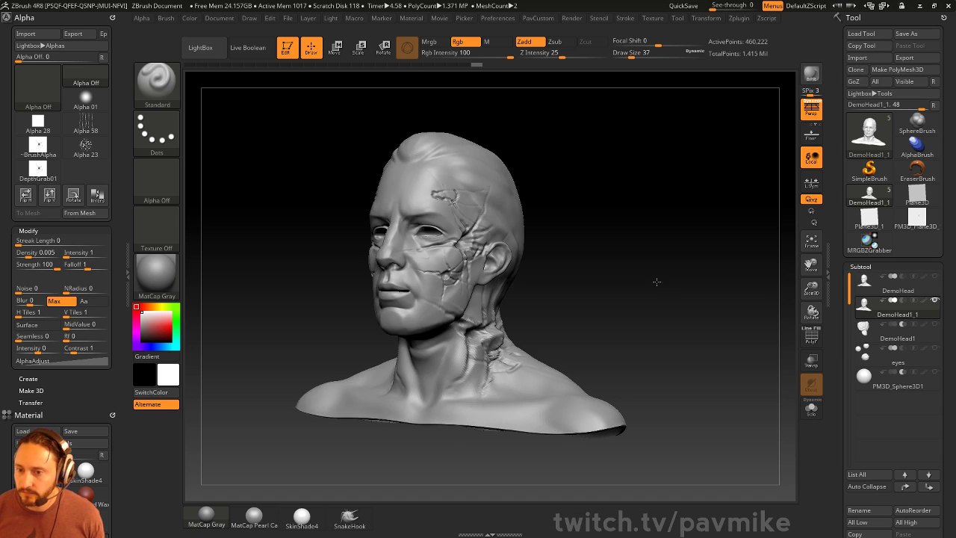
{"action": "left_click_drag", "start_coordinate": [655, 281], "coordinate": [665, 296]}
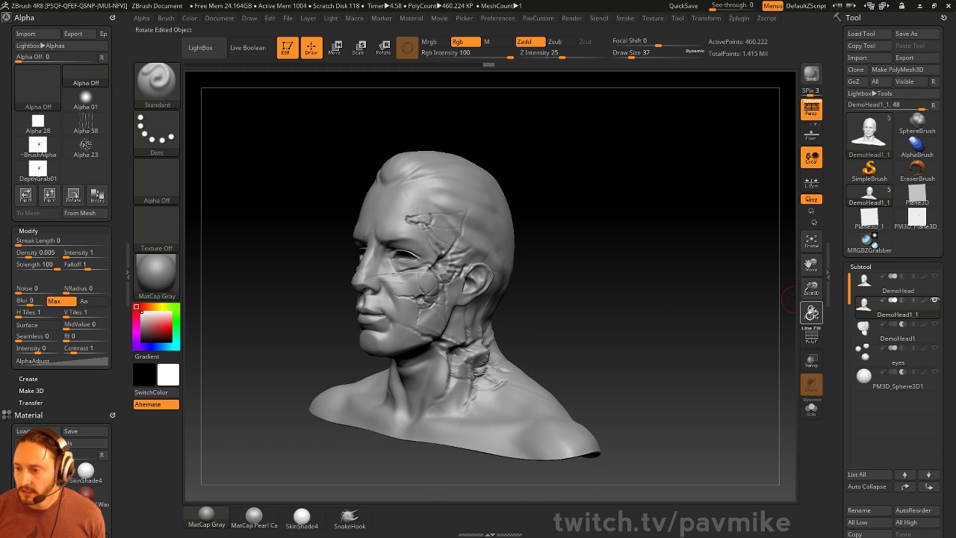
{"action": "left_click_drag", "start_coordinate": [811, 312], "coordinate": [691, 331]}
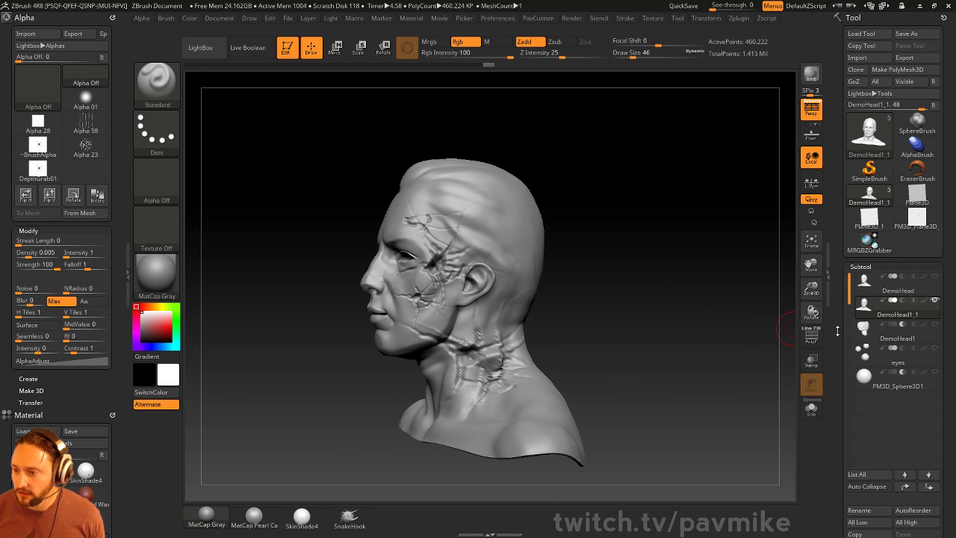
- Insert a PolyMesh3D star as a new subtool beneath DemoHead1_1
{"action": "scroll", "coordinate": [849, 453], "scroll_direction": "down", "scroll_amount": 2}
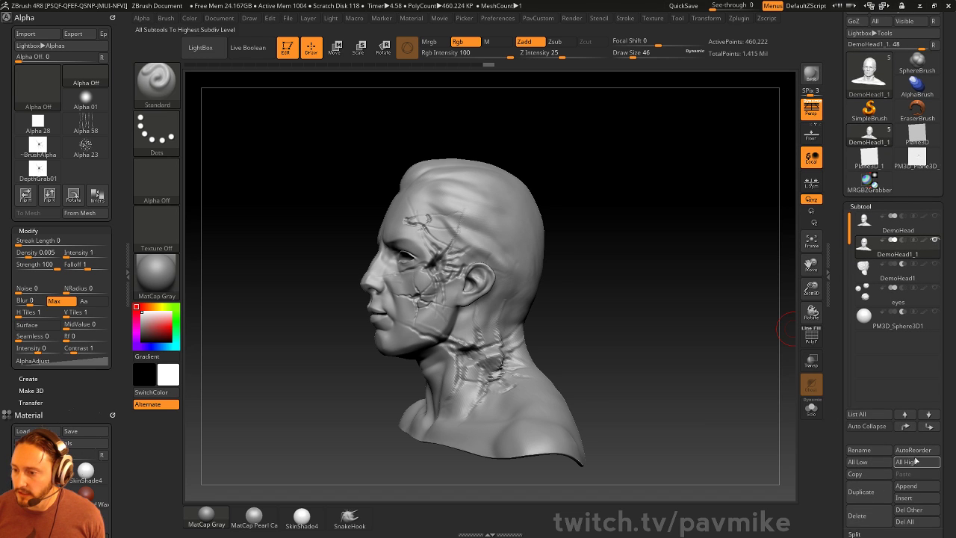
{"action": "left_click", "coordinate": [906, 498]}
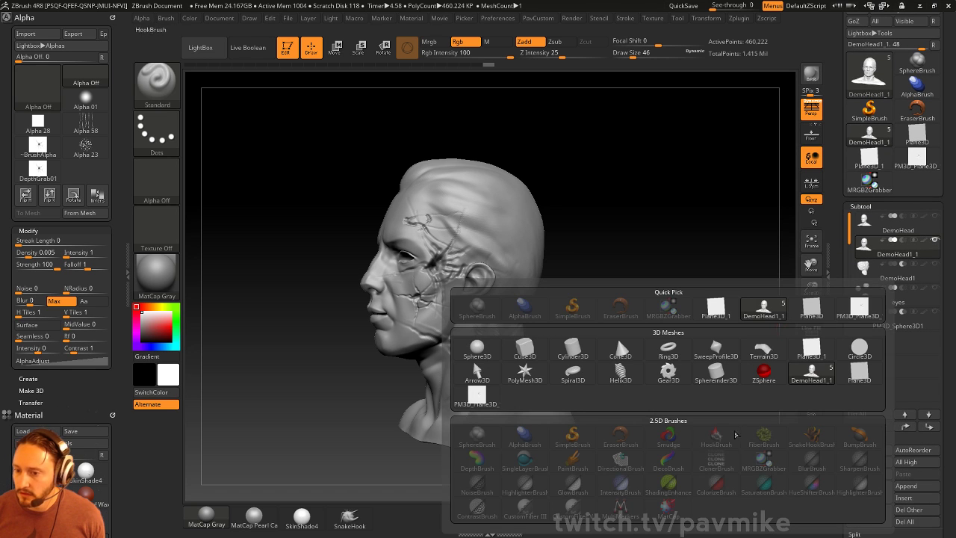
{"action": "left_click", "coordinate": [525, 372]}
{"action": "left_click_drag", "start_coordinate": [554, 352], "coordinate": [657, 291]}
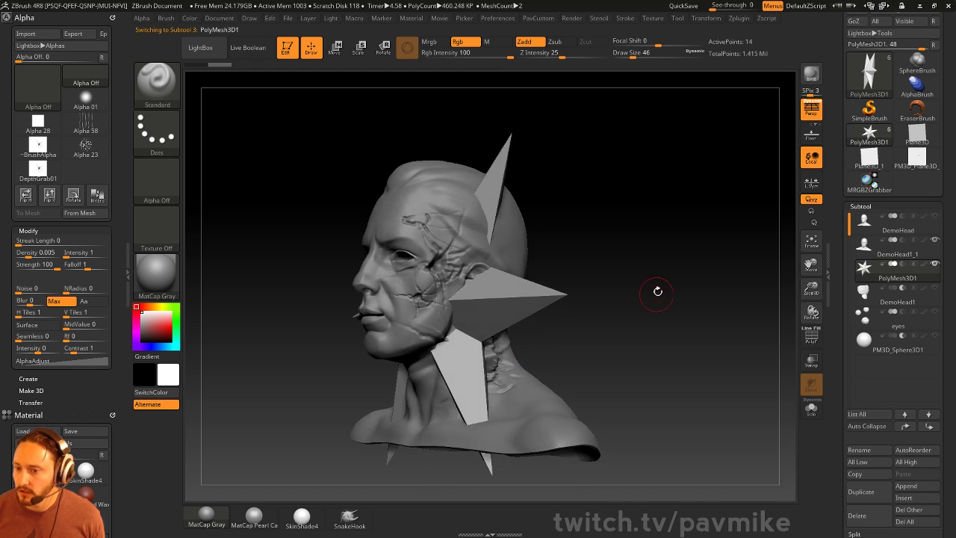
- Reorder the subtools so DemoHead1_1 is first in the list and the PolyMesh3D1 star directly follows it
{"action": "left_click", "coordinate": [920, 254]}
{"action": "left_click", "coordinate": [904, 413]}
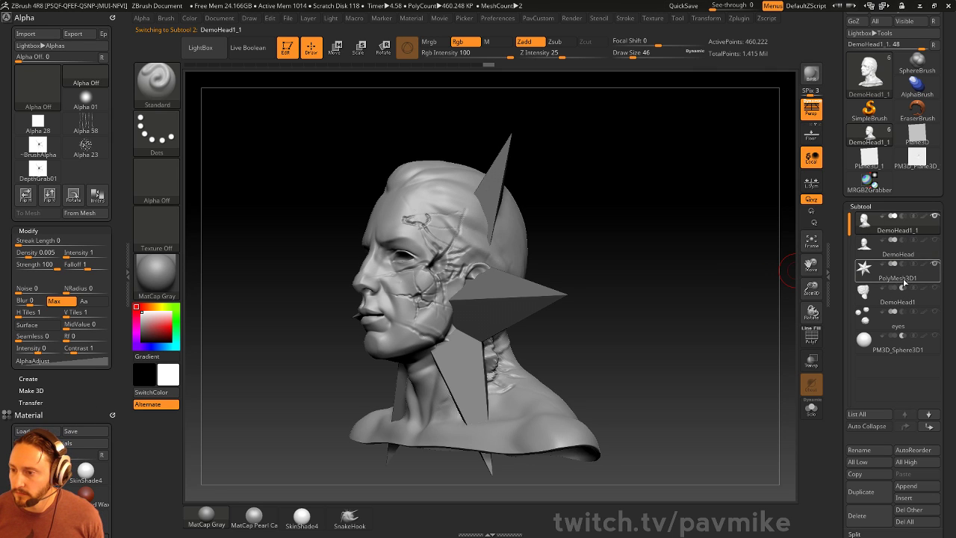
{"action": "left_click", "coordinate": [900, 273]}
{"action": "left_click", "coordinate": [904, 414]}
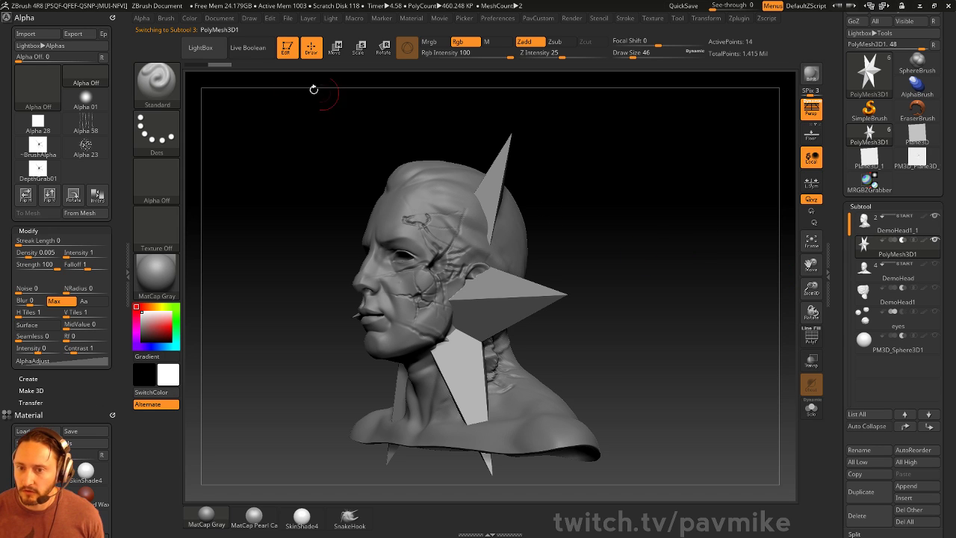
- Turn on Live Boolean with the star as a subtraction and move it to cut through the back of the head
{"action": "left_click", "coordinate": [251, 48]}
{"action": "left_click_drag", "start_coordinate": [514, 166], "coordinate": [536, 262], "text": "alt"}
{"action": "key", "text": "w"}
{"action": "left_click_drag", "start_coordinate": [398, 286], "coordinate": [427, 286]}
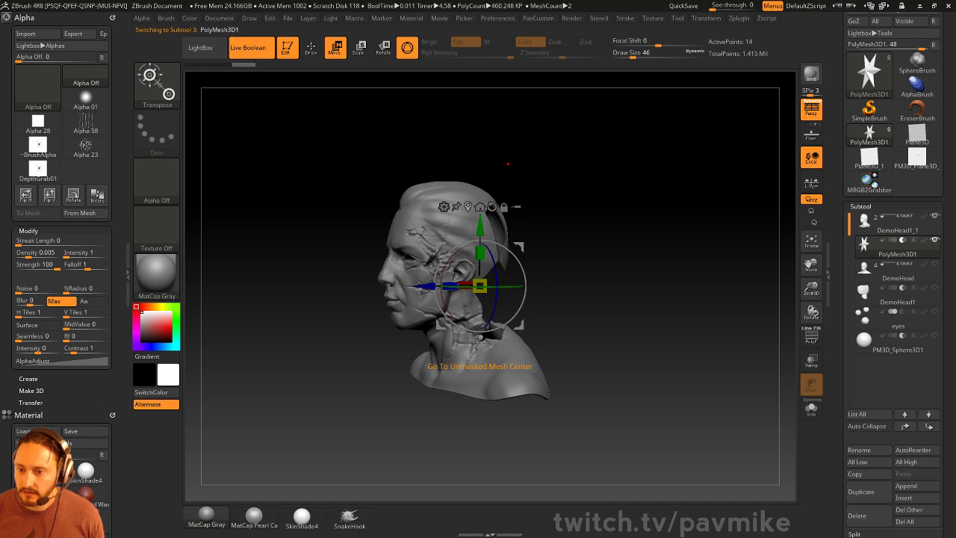
{"action": "left_click_drag", "start_coordinate": [479, 218], "coordinate": [479, 192]}
{"action": "mouse_move", "coordinate": [588, 205]}
{"action": "left_mouse_down"}
{"action": "mouse_move", "coordinate": [696, 214]}
{"action": "mouse_move", "coordinate": [561, 252]}
{"action": "left_mouse_up"}
- Reshape the subtractive star with the Move brush, pulling its upper points upward to alter the cut in the back of the head
{"action": "key", "text": "q"}
{"action": "key", "text": "b"}
{"action": "key", "text": "m"}
{"action": "key", "text": "v"}
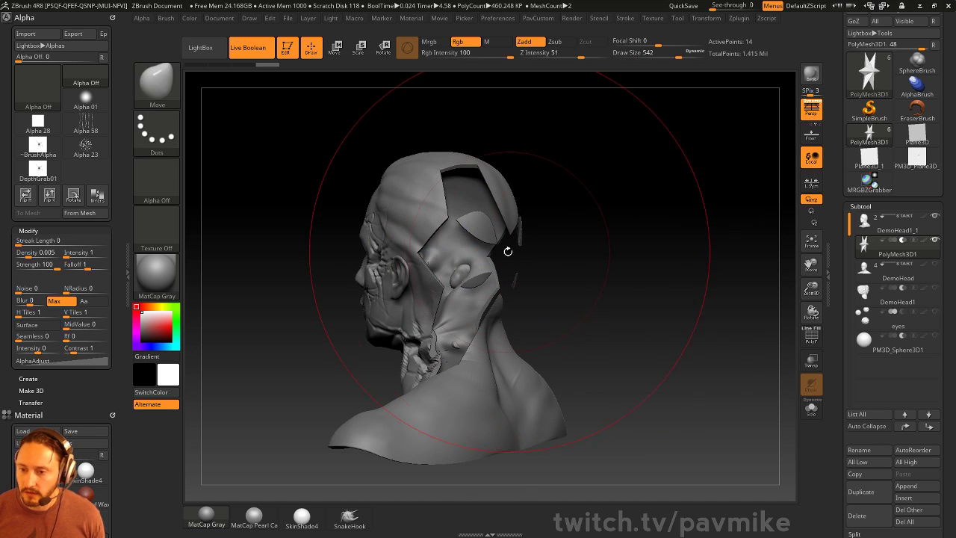
{"action": "mouse_move", "coordinate": [648, 243]}
{"action": "left_mouse_down"}
{"action": "mouse_move", "coordinate": [757, 250]}
{"action": "mouse_move", "coordinate": [678, 243]}
{"action": "left_mouse_up"}
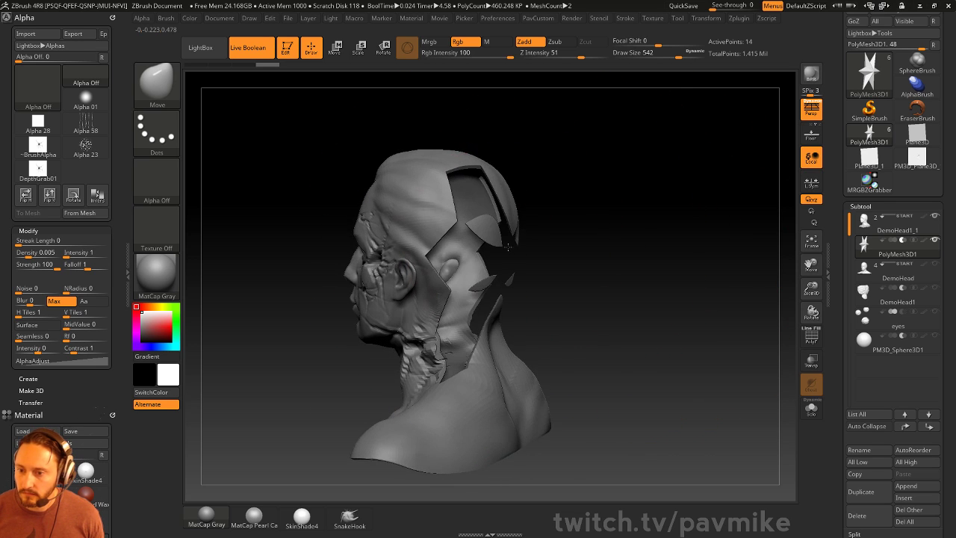
{"action": "key", "text": "shift+f"}
{"action": "left_click_drag", "start_coordinate": [541, 254], "coordinate": [590, 226]}
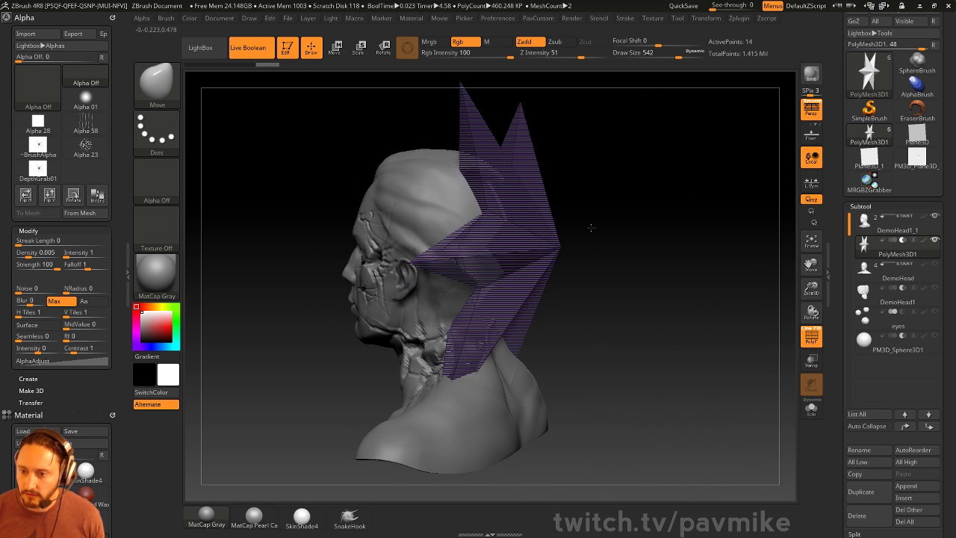
{"action": "left_click_drag", "start_coordinate": [497, 172], "coordinate": [515, 124]}
{"action": "left_click_drag", "start_coordinate": [470, 149], "coordinate": [424, 107]}
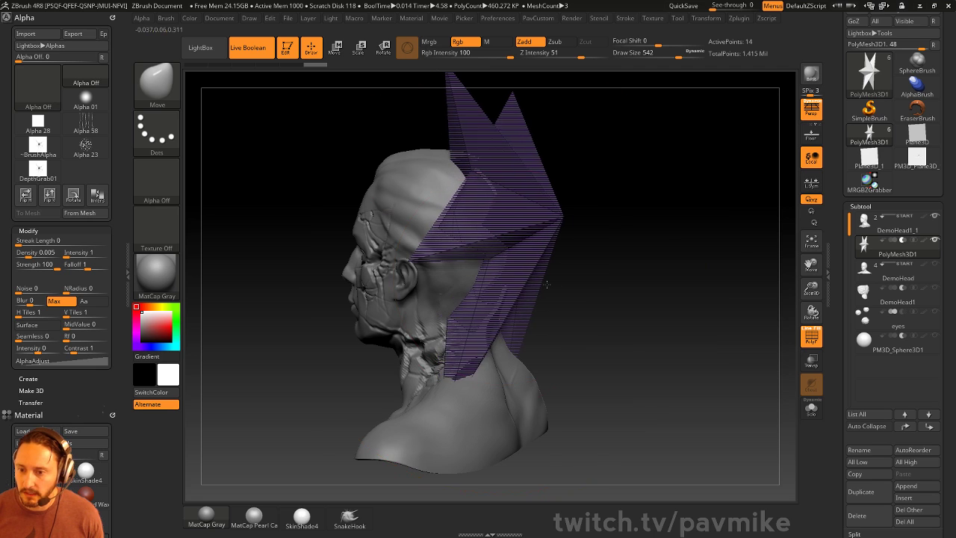
{"action": "left_click_drag", "start_coordinate": [648, 288], "coordinate": [808, 341]}
{"action": "left_click", "coordinate": [806, 342]}
- Reduce the brush draw size to 41 and examine the star-shaped opening from behind the head
{"action": "key", "text": "s"}
{"action": "mouse_move", "coordinate": [730, 325]}
{"action": "left_mouse_down"}
{"action": "mouse_move", "coordinate": [702, 325]}
{"action": "mouse_move", "coordinate": [777, 328]}
{"action": "left_mouse_up"}
{"action": "key", "text": "s"}
{"action": "mouse_move", "coordinate": [744, 326]}
{"action": "left_mouse_down"}
{"action": "mouse_move", "coordinate": [595, 303]}
{"action": "mouse_move", "coordinate": [571, 254]}
{"action": "mouse_move", "coordinate": [592, 297]}
{"action": "mouse_move", "coordinate": [642, 257]}
{"action": "mouse_move", "coordinate": [736, 300]}
{"action": "mouse_move", "coordinate": [488, 206]}
{"action": "mouse_move", "coordinate": [687, 302]}
{"action": "left_mouse_up"}
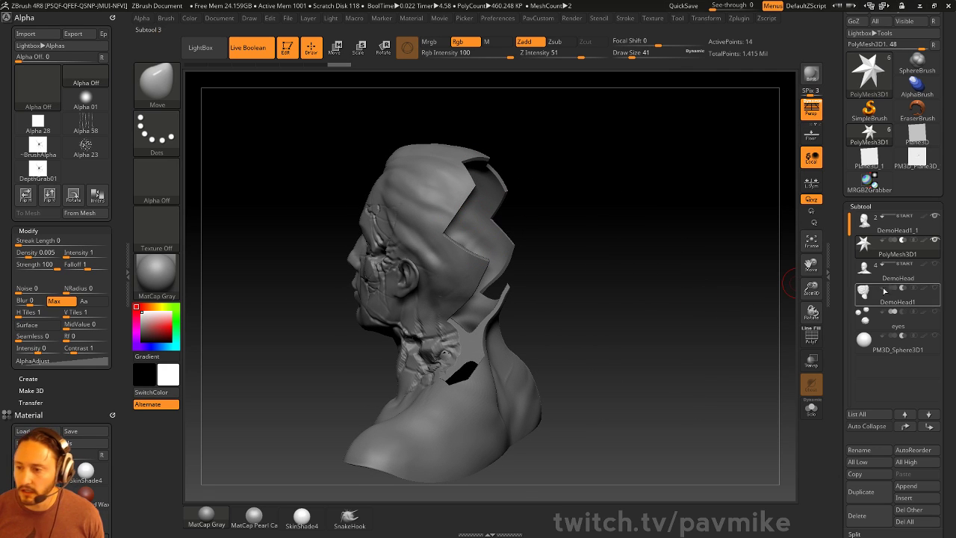
{"action": "left_click_drag", "start_coordinate": [642, 321], "coordinate": [704, 318]}
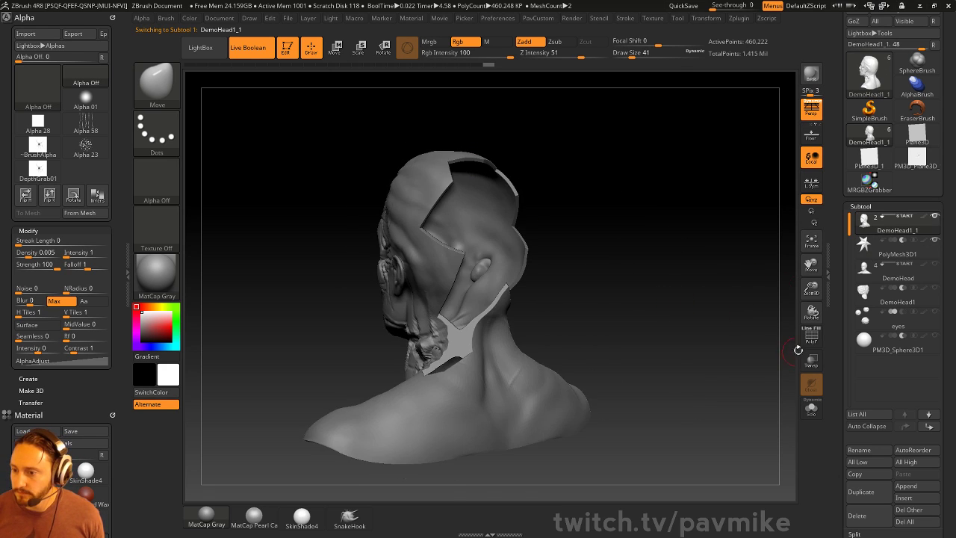
- Duplicate the DemoHead1_1 shell subtool and isolate the copy in Solo mode without the wireframe
{"action": "left_click", "coordinate": [812, 337]}
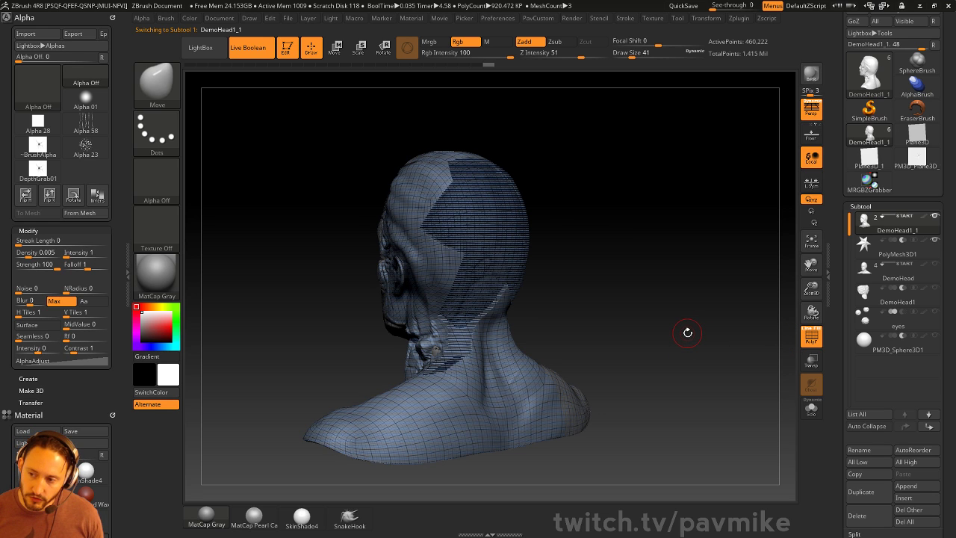
{"action": "scroll", "coordinate": [860, 371], "scroll_direction": "down", "scroll_amount": 2}
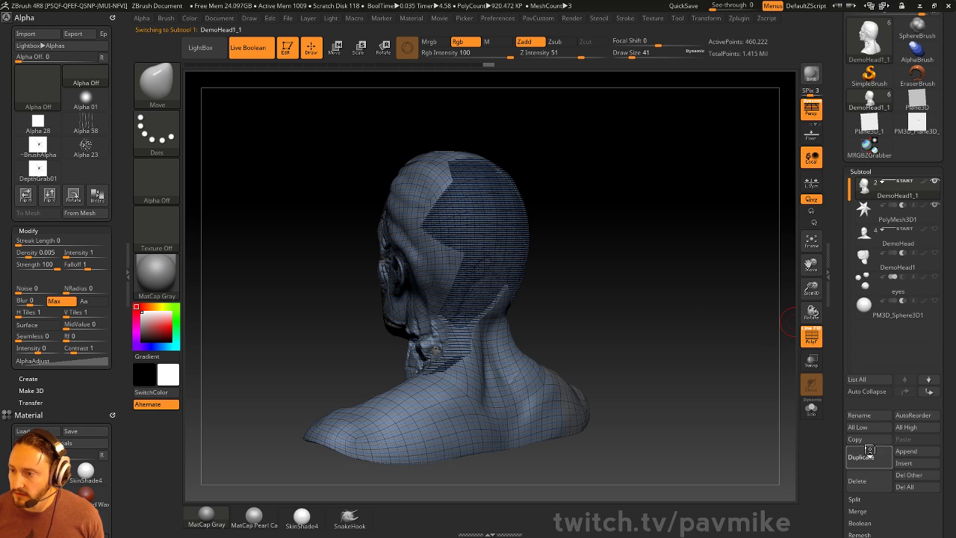
{"action": "left_click", "coordinate": [869, 451]}
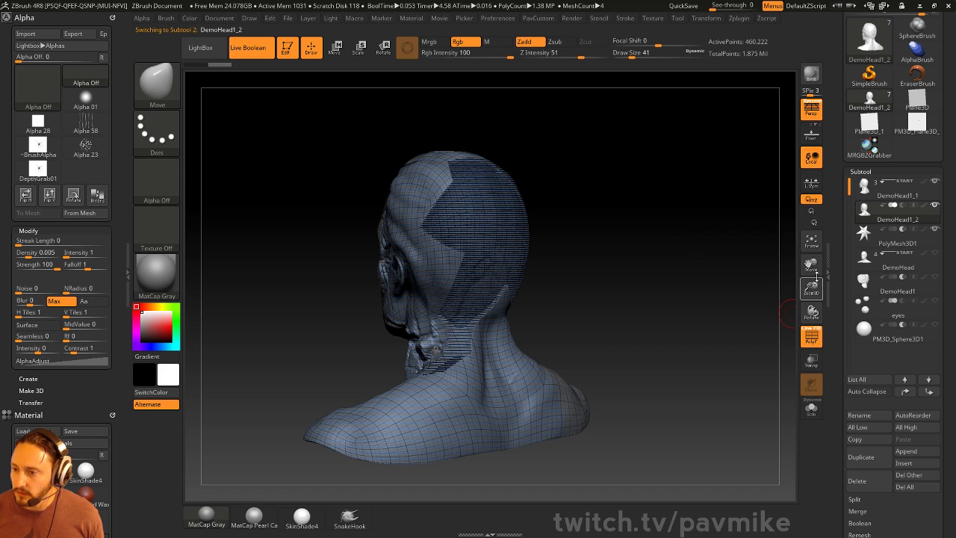
{"action": "mouse_move", "coordinate": [923, 221]}
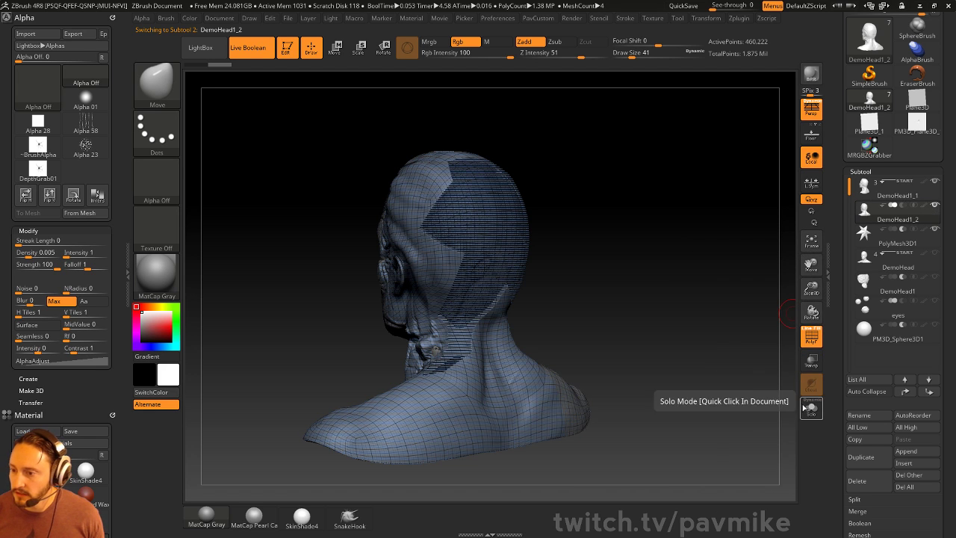
{"action": "left_click", "coordinate": [811, 407]}
{"action": "left_click_drag", "start_coordinate": [649, 265], "coordinate": [660, 329], "text": "alt"}
{"action": "left_click", "coordinate": [811, 339]}
{"action": "left_click_drag", "start_coordinate": [736, 309], "coordinate": [730, 299]}
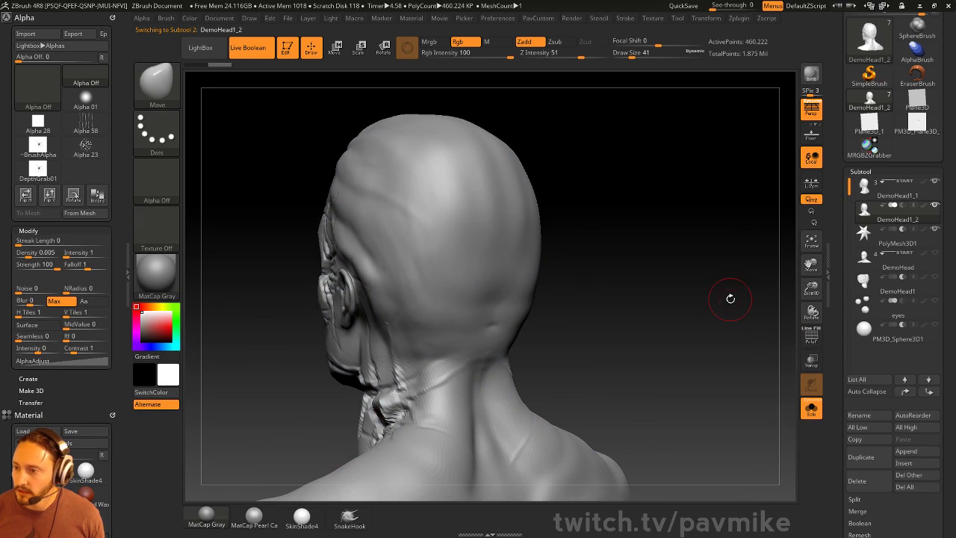
- Turn off Live Boolean and hide the copy's outer skin and rim polygroups, leaving only the inner surface
{"action": "left_click", "coordinate": [496, 223], "text": "ctrl+shift"}
{"action": "key", "text": "f"}
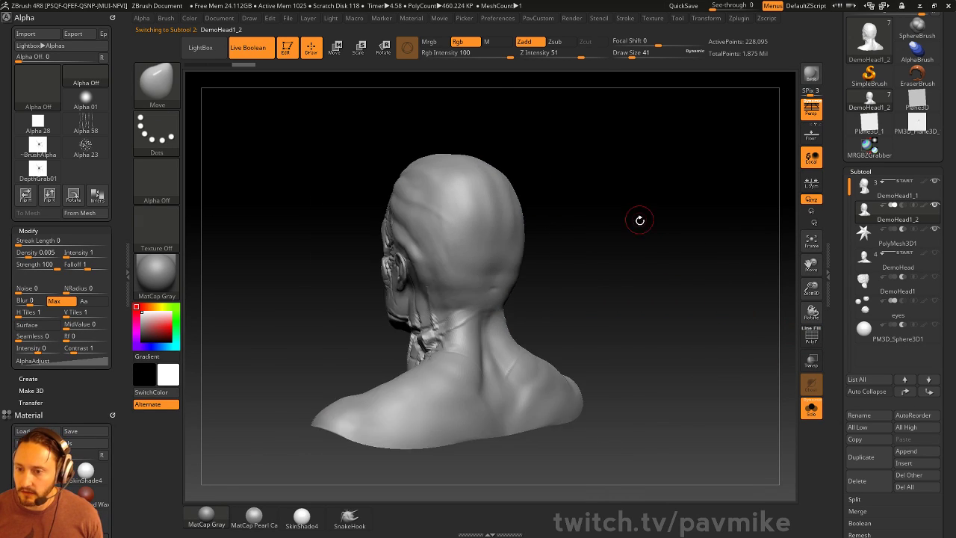
{"action": "left_click_drag", "start_coordinate": [640, 220], "coordinate": [776, 298]}
{"action": "left_click", "coordinate": [264, 57]}
{"action": "mouse_move", "coordinate": [577, 234]}
{"action": "left_mouse_down"}
{"action": "mouse_move", "coordinate": [504, 237]}
{"action": "mouse_move", "coordinate": [591, 192]}
{"action": "mouse_move", "coordinate": [593, 170]}
{"action": "left_mouse_up"}
{"action": "left_click", "coordinate": [806, 336]}
{"action": "left_click", "coordinate": [477, 224], "text": "ctrl+shift"}
{"action": "left_click", "coordinate": [586, 302], "text": "ctrl+shift"}
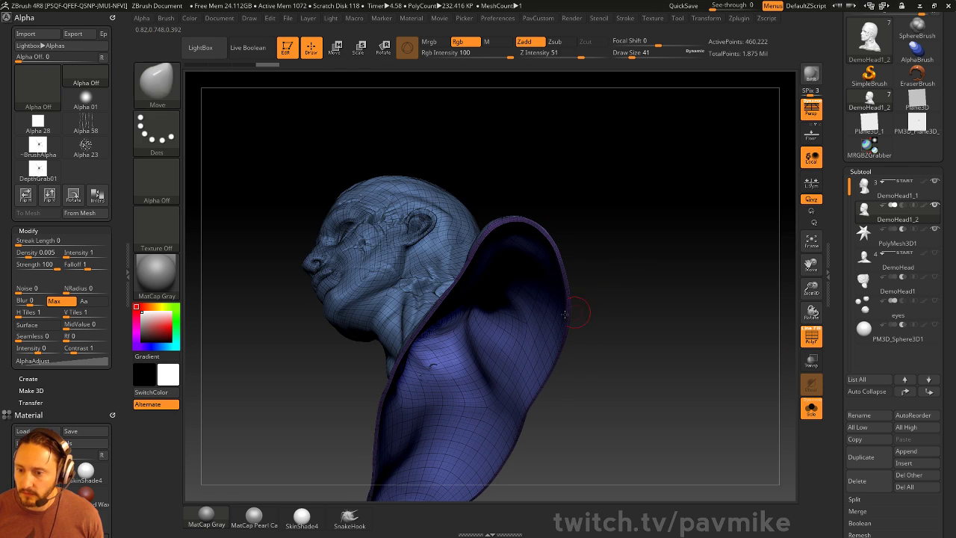
{"action": "left_click", "coordinate": [551, 289], "text": "ctrl+shift"}
- Drop the inner surface to subdivision level 1, delete the higher levels, and delete the hidden geometry
{"action": "left_click_drag", "start_coordinate": [842, 322], "coordinate": [840, 239]}
{"action": "scroll", "coordinate": [840, 239], "scroll_direction": "down", "scroll_amount": 1}
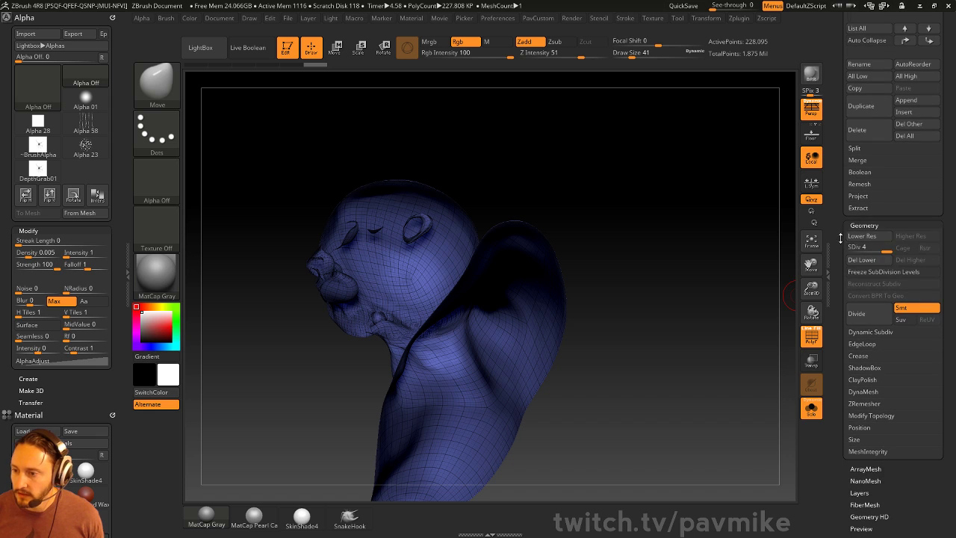
{"action": "left_click", "coordinate": [841, 247]}
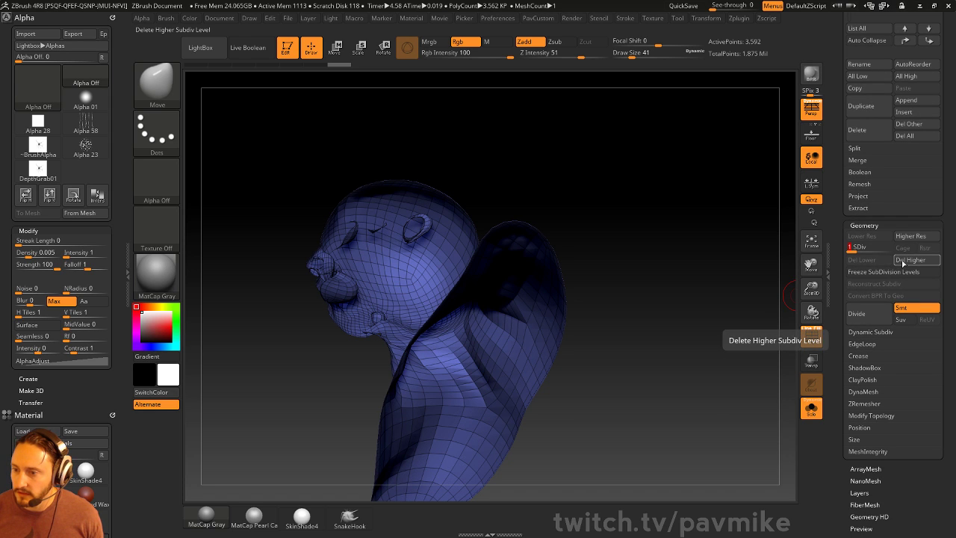
{"action": "left_click", "coordinate": [903, 262]}
{"action": "key", "text": "space"}
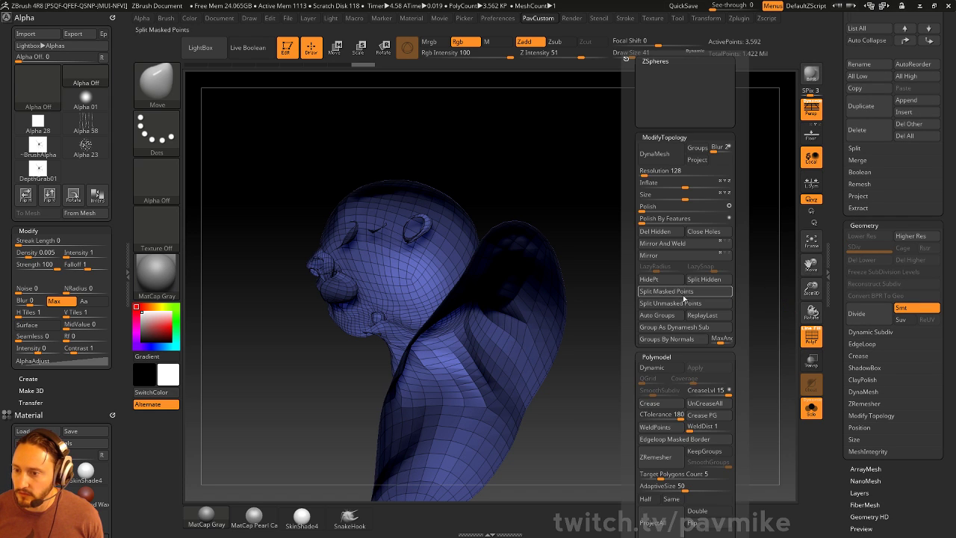
{"action": "left_click", "coordinate": [669, 233]}
{"action": "mouse_move", "coordinate": [657, 271]}
{"action": "left_mouse_down"}
{"action": "mouse_move", "coordinate": [704, 243]}
{"action": "mouse_move", "coordinate": [701, 284]}
{"action": "left_mouse_up"}
- Insert a PolySphere NanoMesh on every polygon of the inner surface's polygroup using ZModeler's Insert NanoMesh with Polygroup All
{"action": "key", "text": "b"}
{"action": "key", "text": "z"}
{"action": "key", "text": "m"}
{"action": "key", "text": "space"}
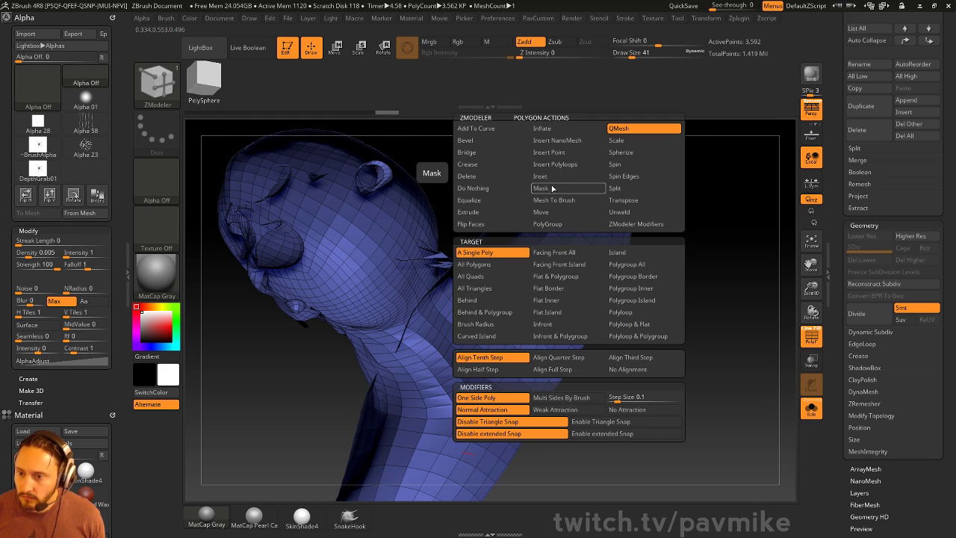
{"action": "left_click", "coordinate": [553, 141]}
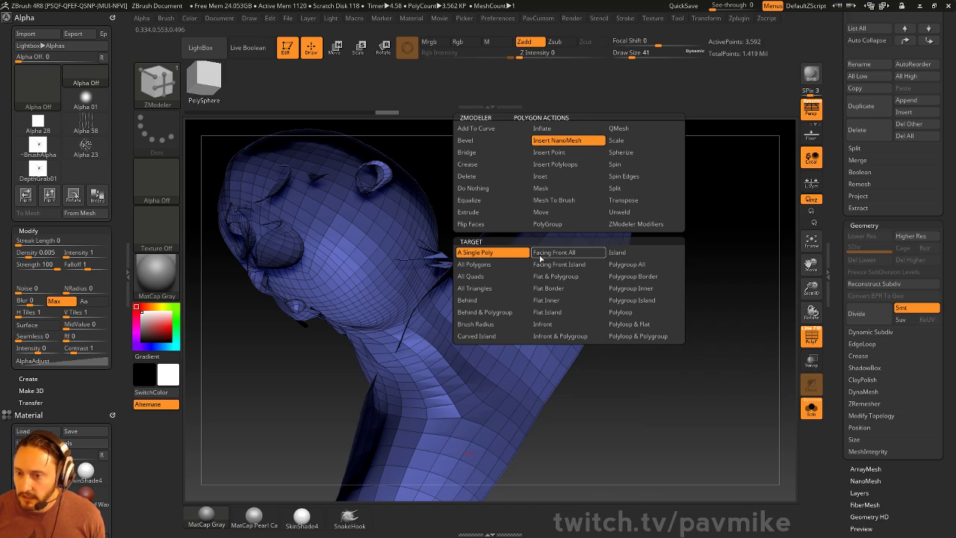
{"action": "left_click", "coordinate": [627, 265]}
{"action": "left_click", "coordinate": [569, 293]}
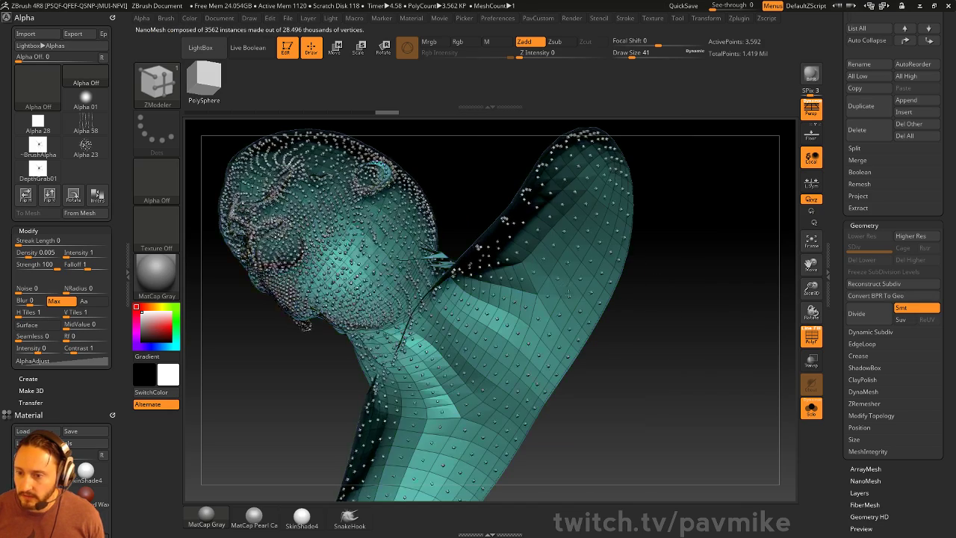
{"action": "left_click_drag", "start_coordinate": [569, 293], "coordinate": [692, 329]}
- Scatter the NanoMesh with Random Distribution 0.72639 and rotate its instances to X 27, Y 22 and Z -77
{"action": "scroll", "coordinate": [833, 362], "scroll_direction": "down", "scroll_amount": 5}
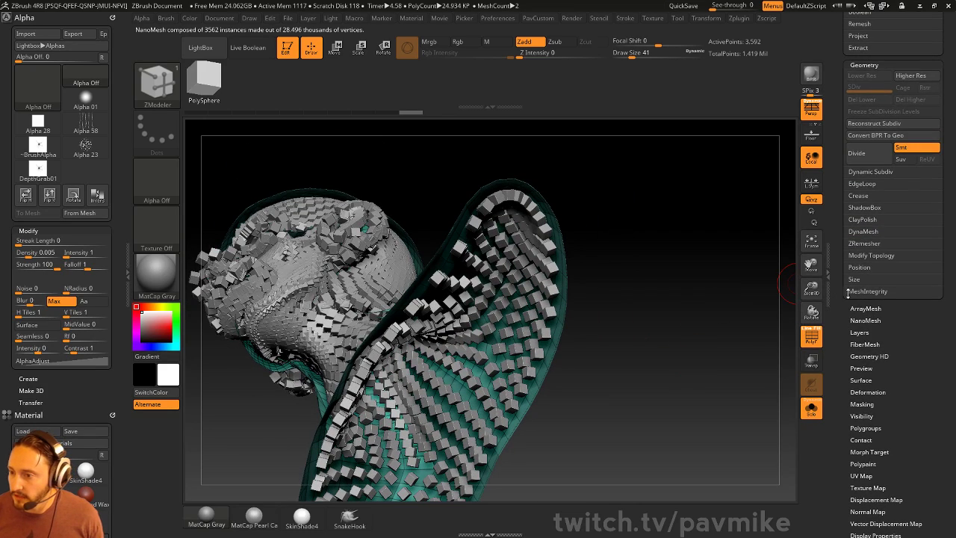
{"action": "left_click_drag", "start_coordinate": [843, 358], "coordinate": [849, 235]}
{"action": "left_click", "coordinate": [864, 262]}
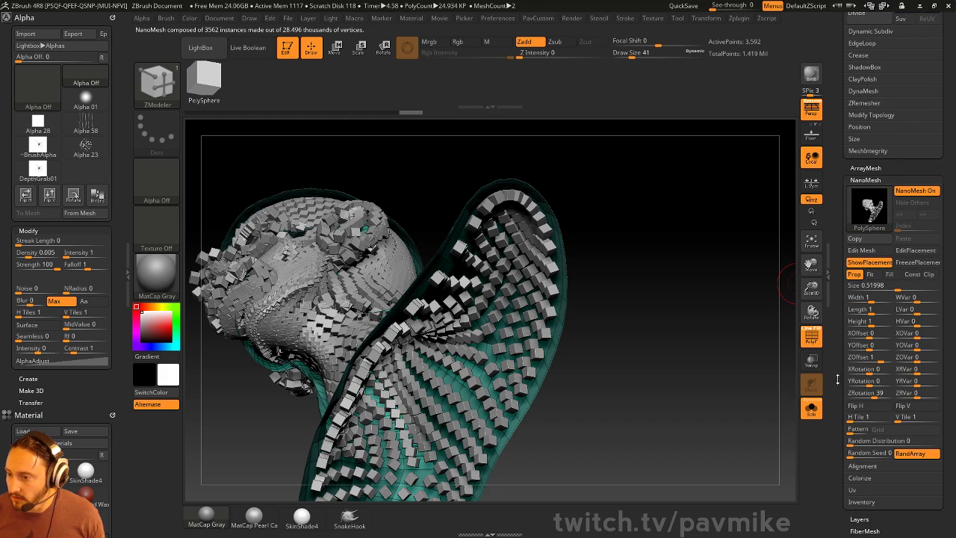
{"action": "scroll", "coordinate": [837, 380], "scroll_direction": "down", "scroll_amount": 2}
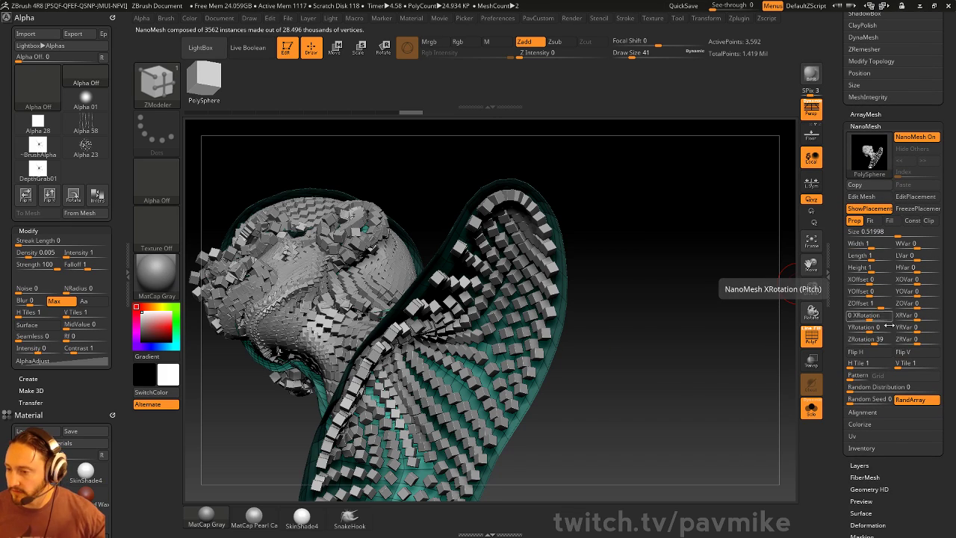
{"action": "left_click_drag", "start_coordinate": [862, 387], "coordinate": [872, 387]}
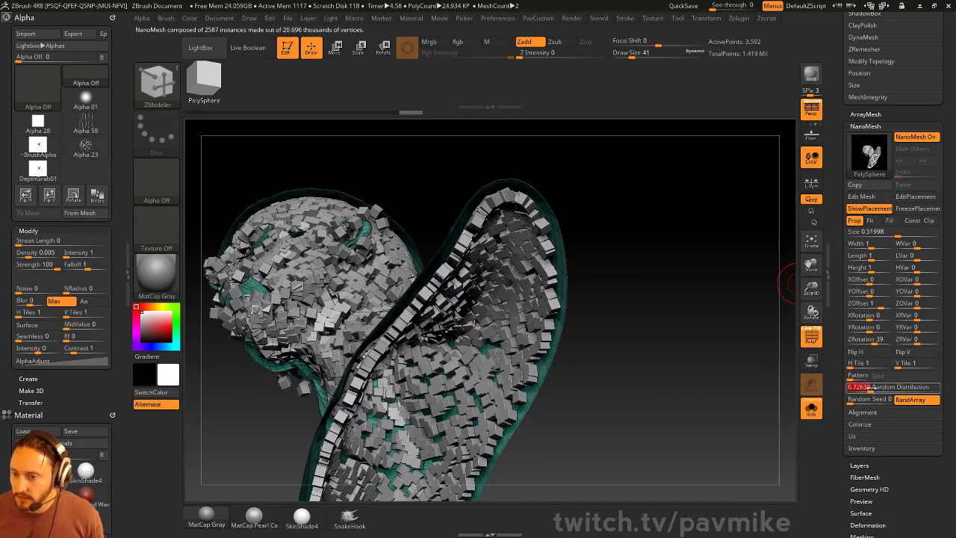
{"action": "left_click_drag", "start_coordinate": [887, 315], "coordinate": [859, 339]}
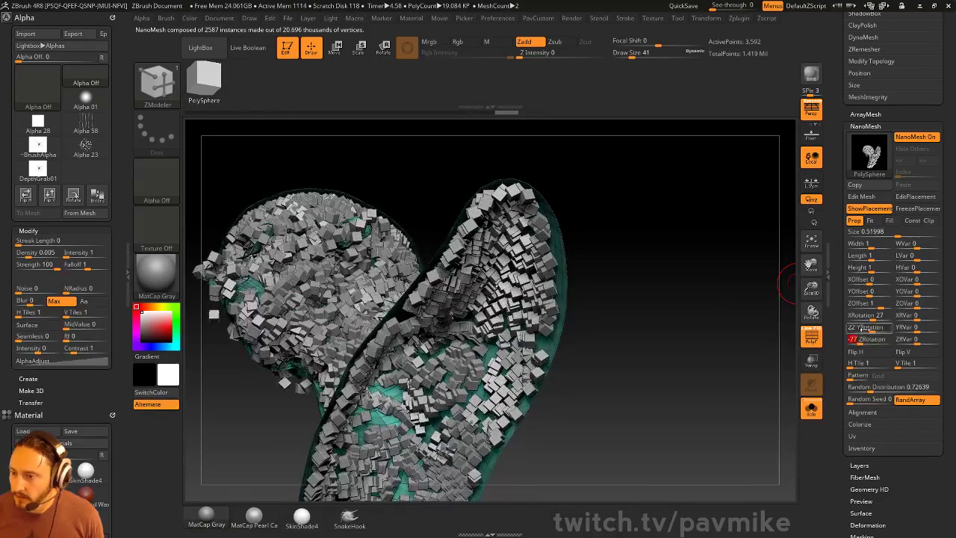
- Set the NanoMesh ZOffset to 0.01782, leave Solo mode, and stretch the instances to Length 2.30489 and Height 2.66423
{"action": "left_click_drag", "start_coordinate": [869, 298], "coordinate": [870, 304]}
{"action": "left_click_drag", "start_coordinate": [685, 292], "coordinate": [605, 341]}
{"action": "left_click_drag", "start_coordinate": [501, 343], "coordinate": [683, 284]}
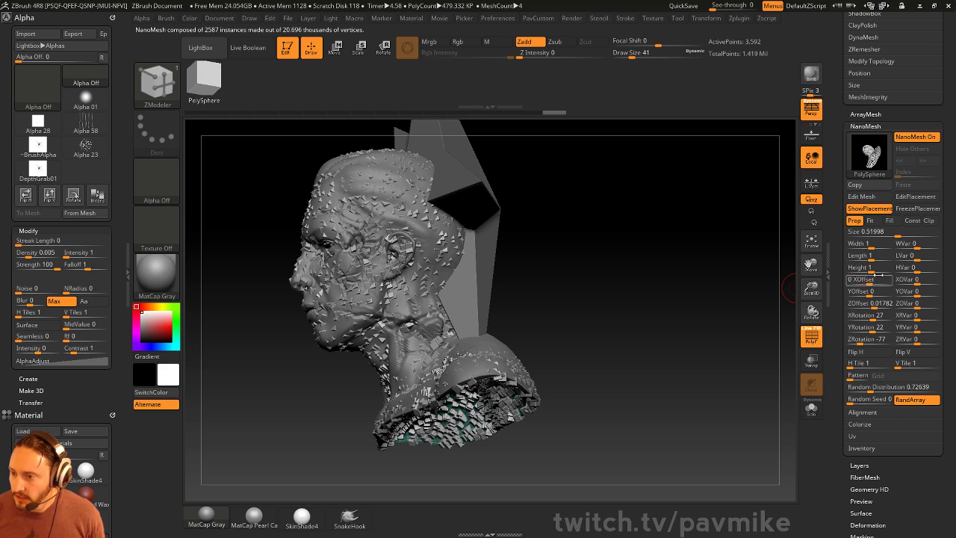
{"action": "left_click_drag", "start_coordinate": [872, 258], "coordinate": [877, 269]}
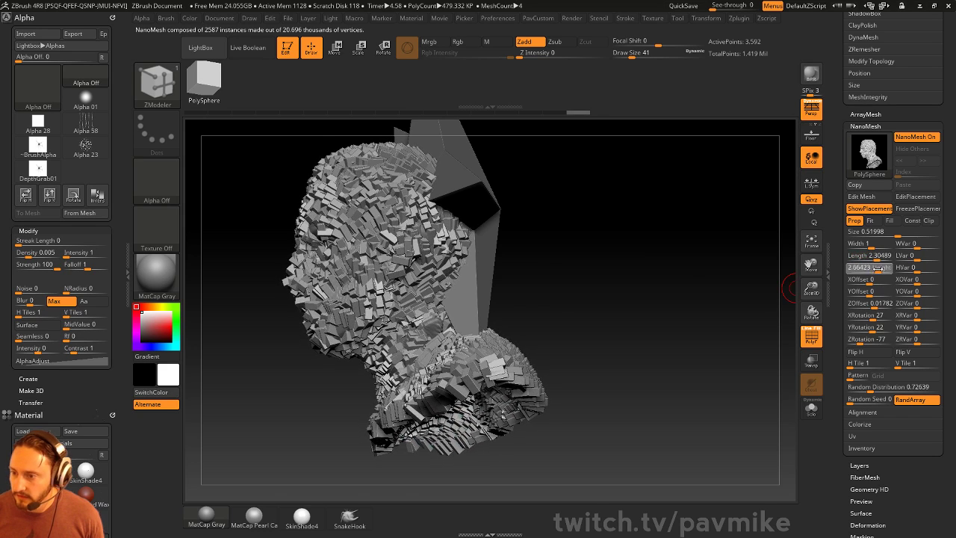
- Change the NanoMesh scaling to Fit and reduce its Size to 0.20554 so fewer blocks pierce the outer skin
{"action": "left_click", "coordinate": [870, 220]}
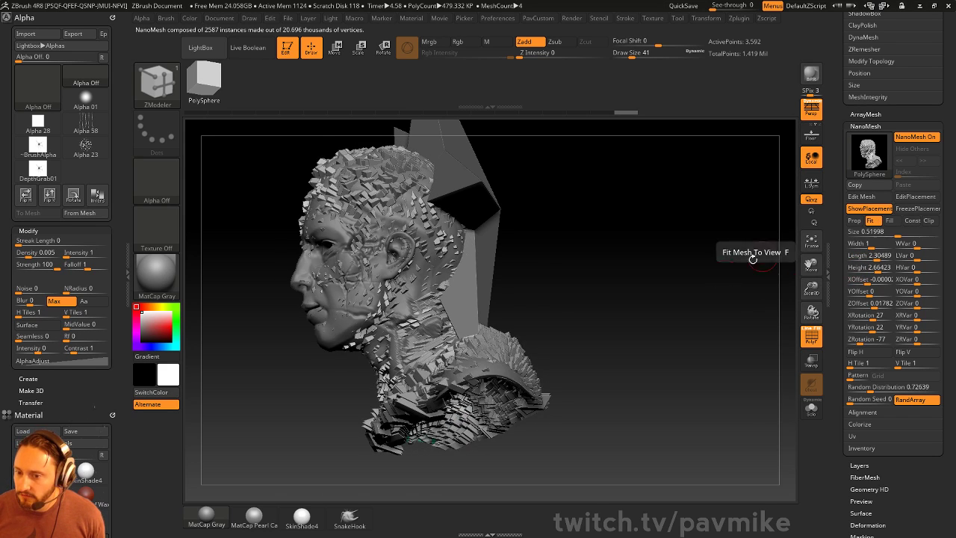
{"action": "key", "text": "f"}
{"action": "left_click", "coordinate": [890, 221]}
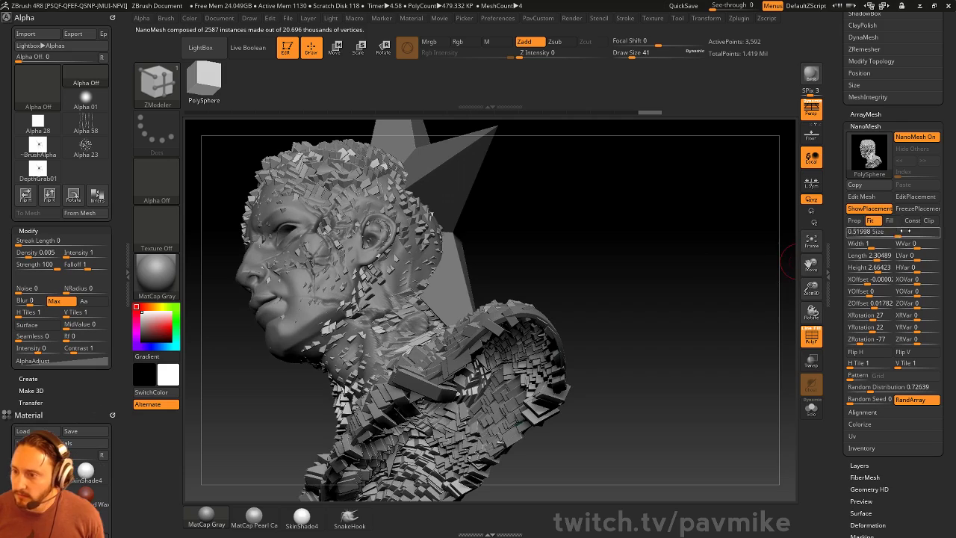
{"action": "left_click", "coordinate": [869, 220]}
{"action": "left_click_drag", "start_coordinate": [874, 232], "coordinate": [893, 232]}
{"action": "left_click_drag", "start_coordinate": [747, 292], "coordinate": [704, 305]}
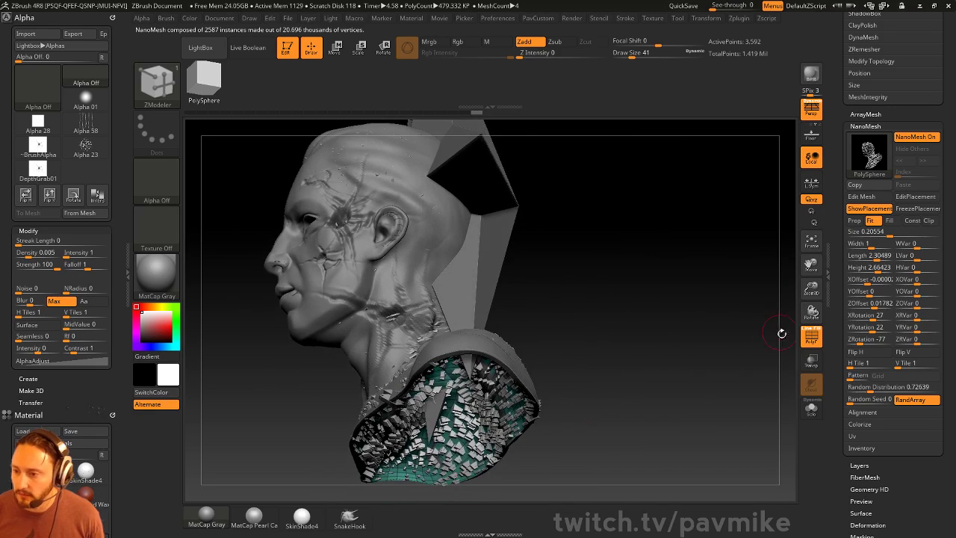
- Convert the NanoMesh to real geometry with One To Mesh, hide the base surface, and delete the hidden part
{"action": "left_click", "coordinate": [862, 448]}
{"action": "left_click", "coordinate": [884, 460]}
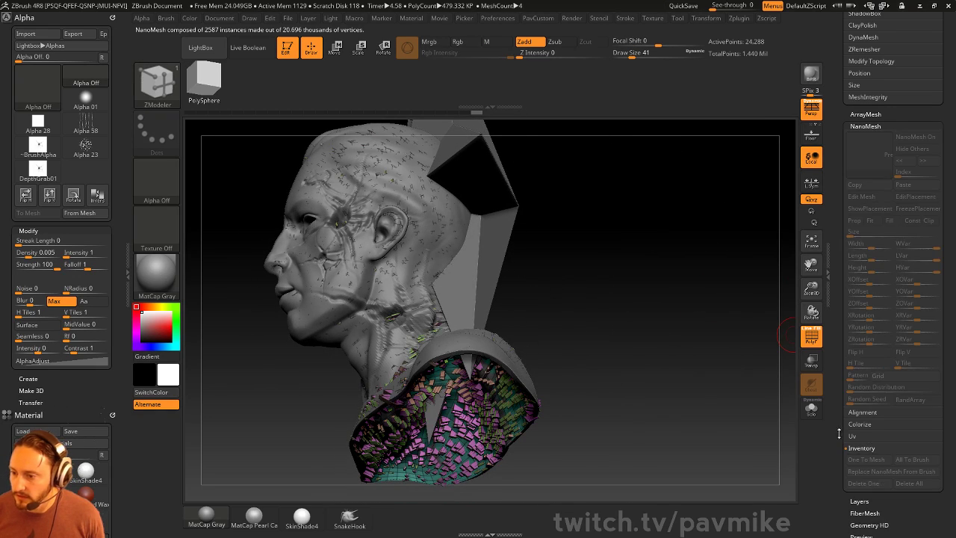
{"action": "left_click_drag", "start_coordinate": [832, 409], "coordinate": [842, 537]}
{"action": "left_click_drag", "start_coordinate": [701, 337], "coordinate": [665, 220], "text": "alt"}
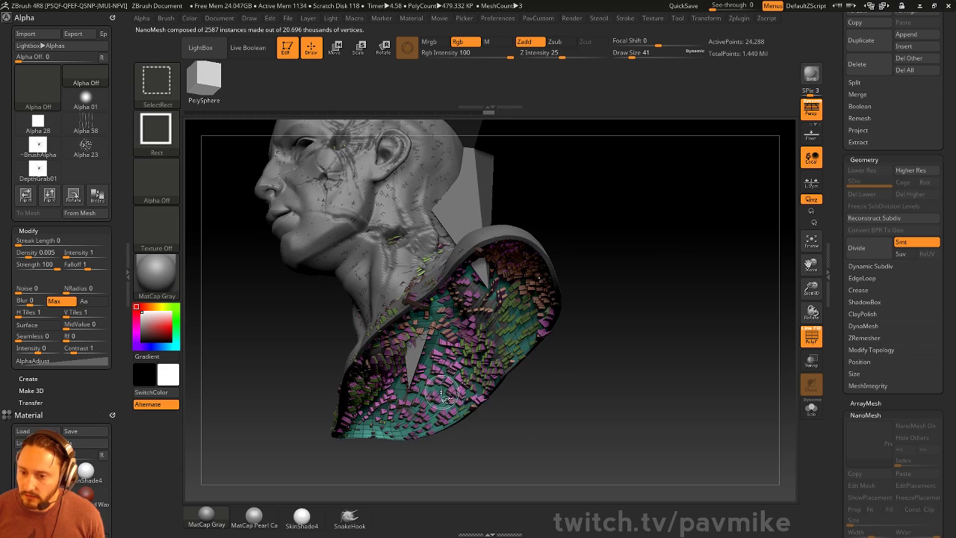
{"action": "left_click", "coordinate": [444, 397], "text": "ctrl+shift"}
{"action": "left_click", "coordinate": [702, 254], "text": "ctrl+shift"}
{"action": "key", "text": "space"}
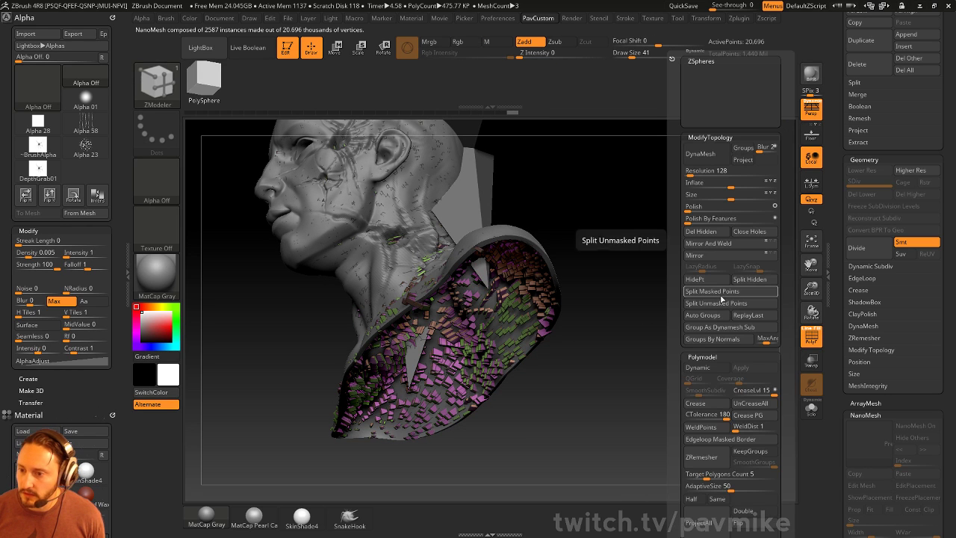
{"action": "left_click_drag", "start_coordinate": [619, 242], "coordinate": [788, 342]}
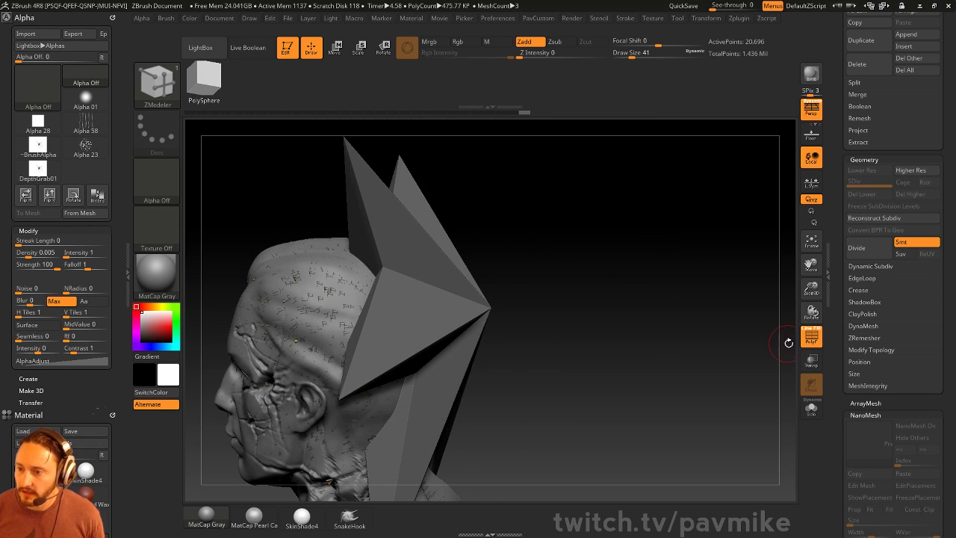
- Turn Live Boolean back on, hide the wireframe, and check the block-lined interior through the cut in the head
{"action": "key", "text": "shift+b"}
{"action": "mouse_move", "coordinate": [687, 333]}
{"action": "left_mouse_down", "text": "alt"}
{"action": "mouse_move", "coordinate": [719, 265]}
{"action": "mouse_move", "coordinate": [652, 263]}
{"action": "mouse_move", "coordinate": [585, 280]}
{"action": "mouse_move", "coordinate": [591, 267]}
{"action": "mouse_move", "coordinate": [611, 280]}
{"action": "left_mouse_up", "text": "alt"}
{"action": "key", "text": "shift+f"}
{"action": "left_click_drag", "start_coordinate": [483, 277], "coordinate": [530, 377]}
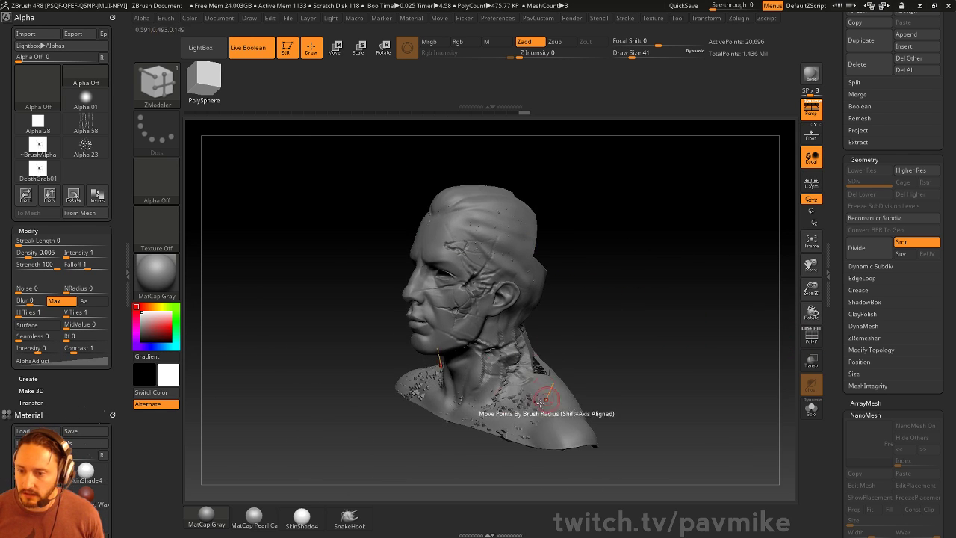
{"action": "mouse_move", "coordinate": [540, 215]}
{"action": "left_mouse_down"}
{"action": "mouse_move", "coordinate": [655, 216]}
{"action": "mouse_move", "coordinate": [560, 226]}
{"action": "mouse_move", "coordinate": [542, 215]}
{"action": "left_mouse_up"}
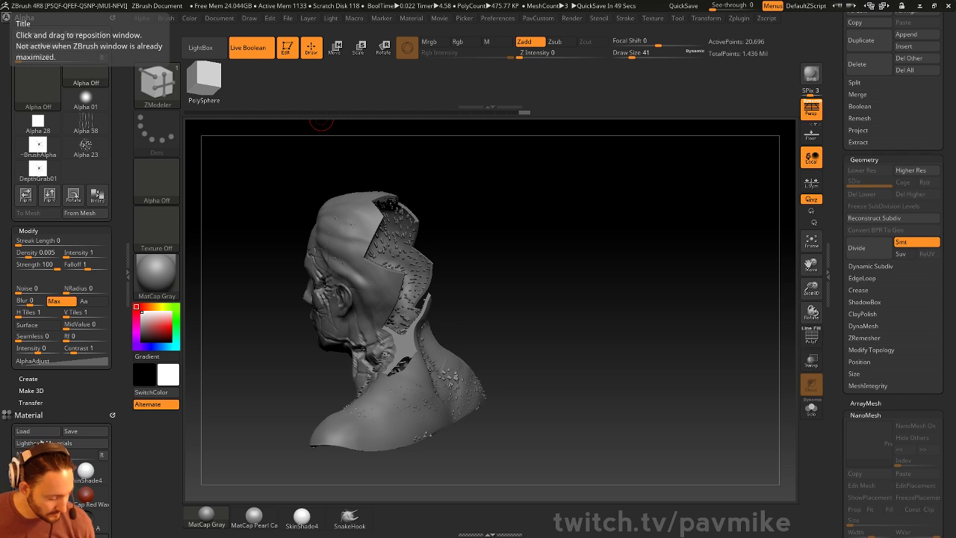
{"action": "key", "text": "super"}
{"action": "key", "text": "super"}
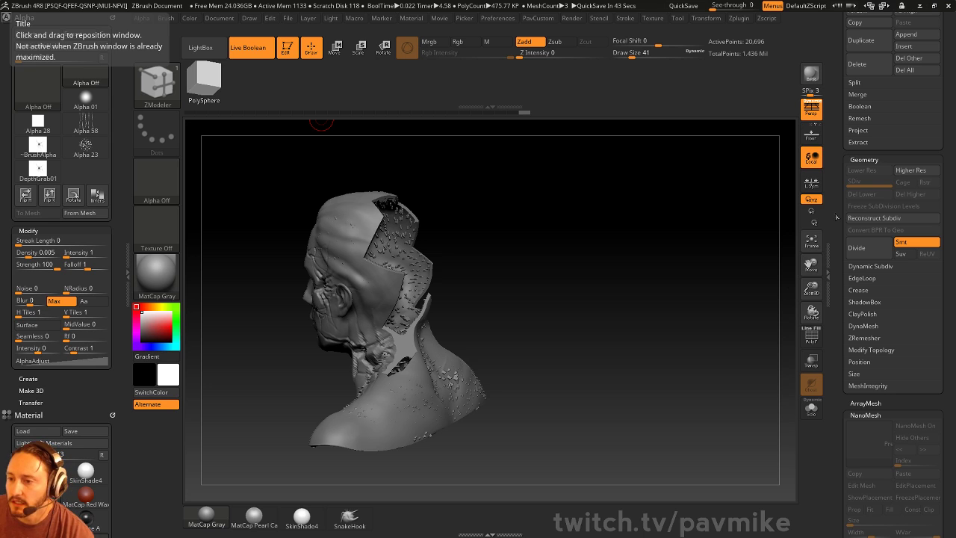
- Load the tool Mech_Helmet.ZTL from the _SampleFiles folder inside the Desktop's Intro folder
{"action": "left_click_drag", "start_coordinate": [836, 218], "coordinate": [834, 481]}
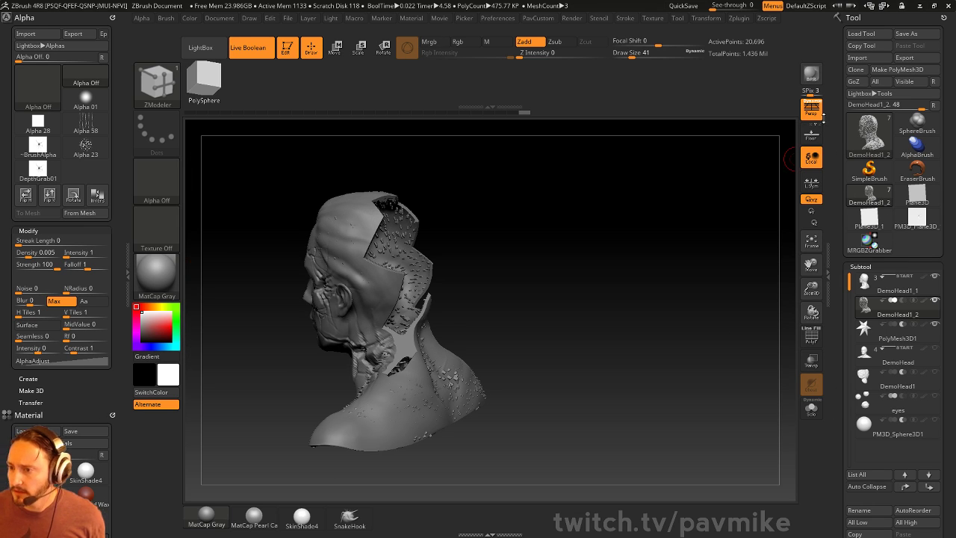
{"action": "left_click", "coordinate": [863, 34]}
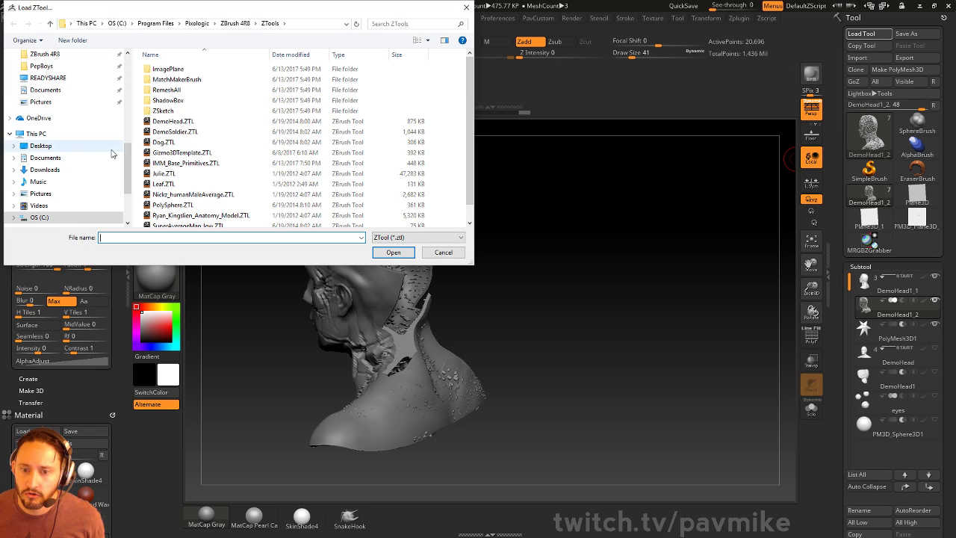
{"action": "scroll", "coordinate": [127, 156], "scroll_direction": "up", "scroll_amount": 5}
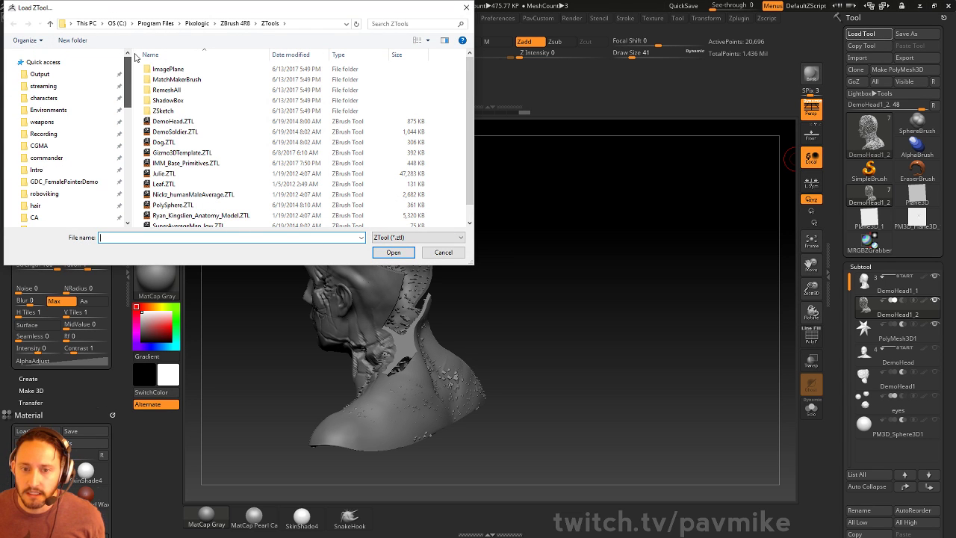
{"action": "left_click", "coordinate": [82, 88]}
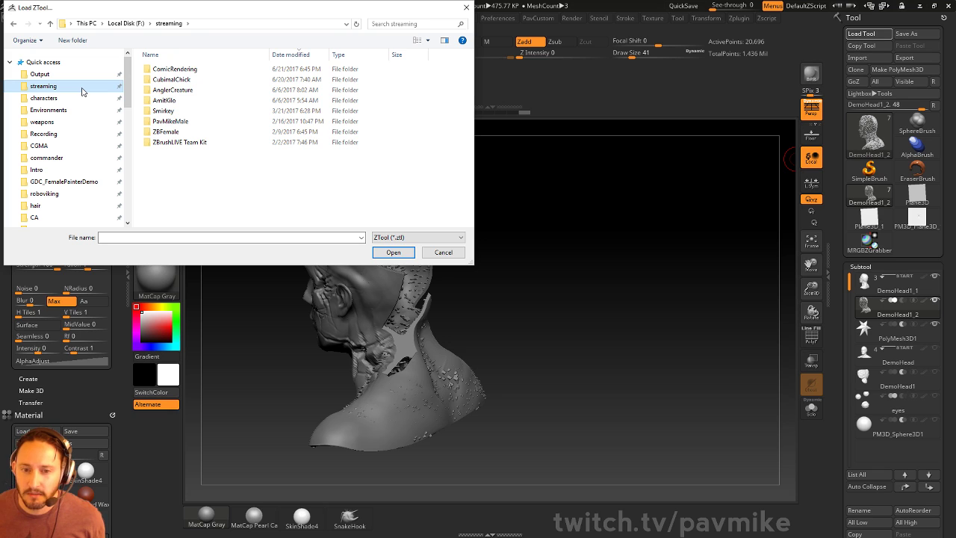
{"action": "scroll", "coordinate": [66, 171], "scroll_direction": "down", "scroll_amount": 3}
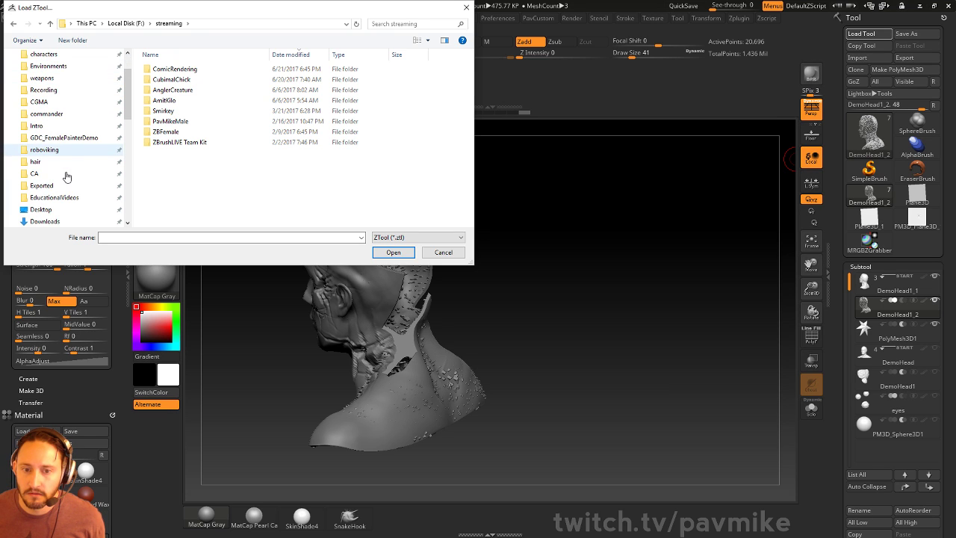
{"action": "left_click", "coordinate": [59, 188]}
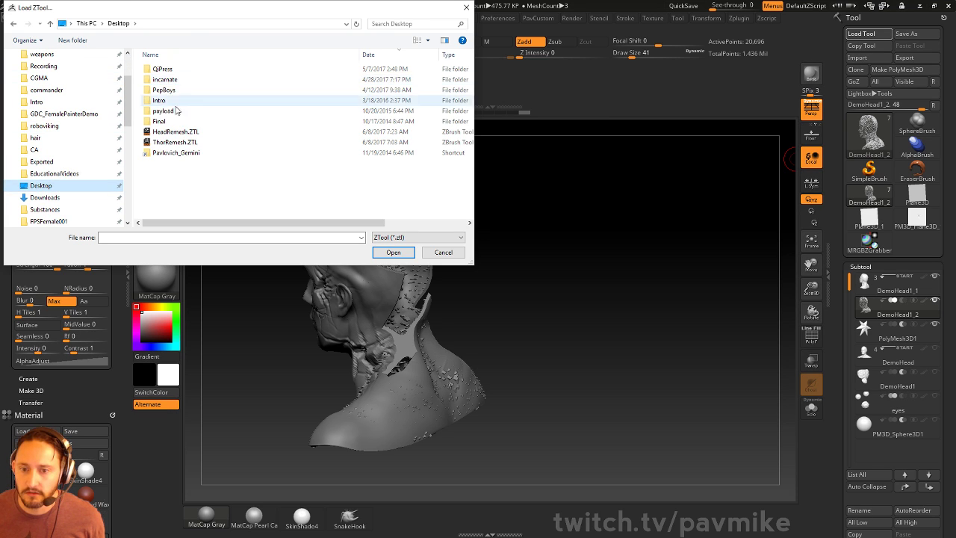
{"action": "double_click", "coordinate": [176, 110]}
{"action": "left_click", "coordinate": [117, 23]}
{"action": "double_click", "coordinate": [172, 109]}
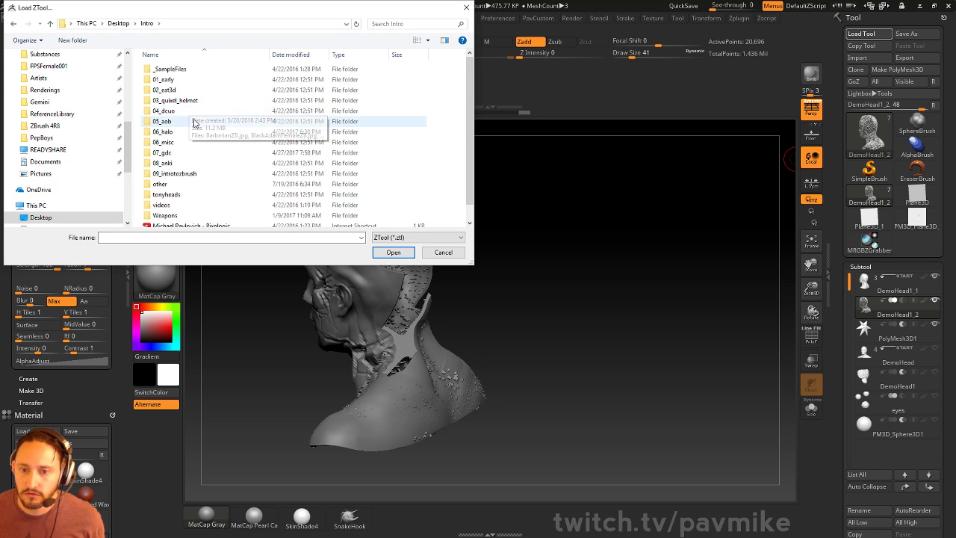
{"action": "scroll", "coordinate": [185, 134], "scroll_direction": "down", "scroll_amount": 1}
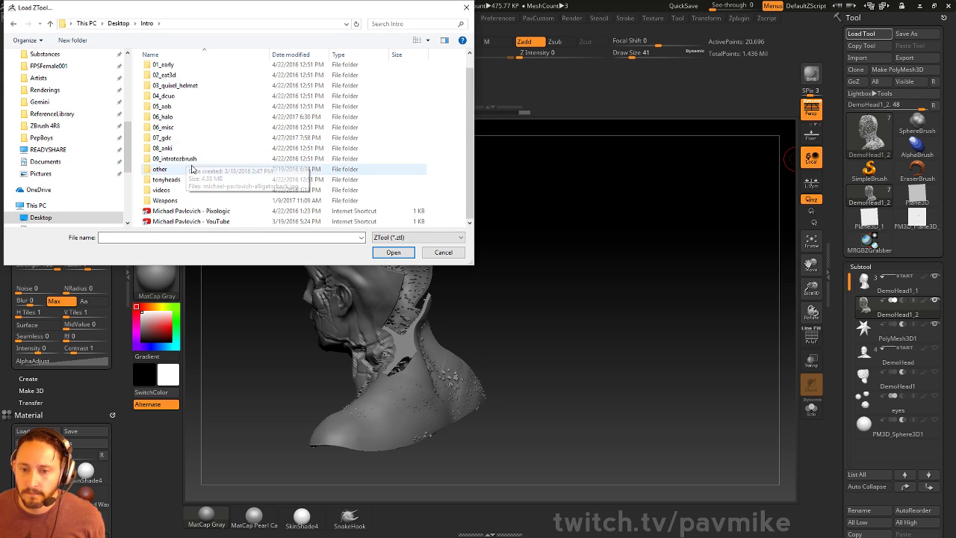
{"action": "scroll", "coordinate": [183, 142], "scroll_direction": "up", "scroll_amount": 1}
{"action": "double_click", "coordinate": [182, 70]}
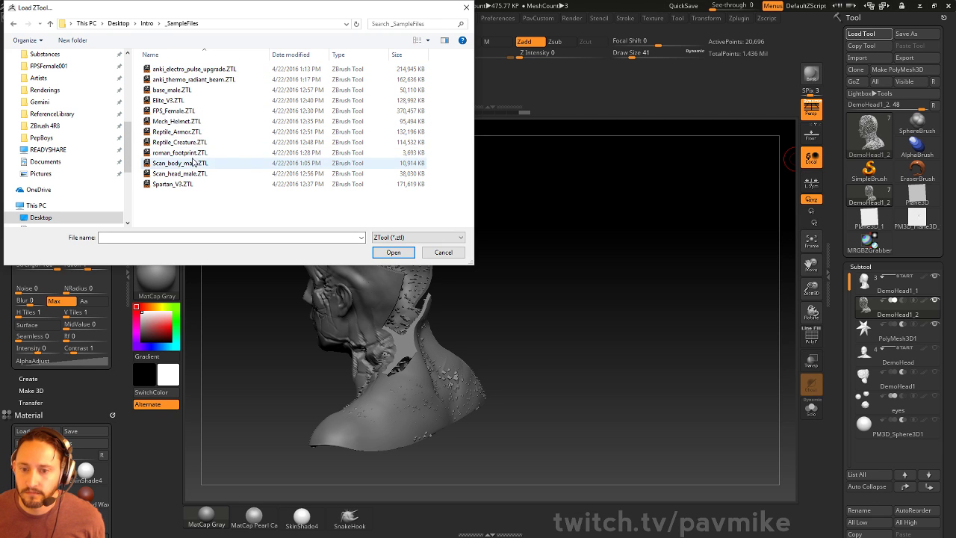
{"action": "double_click", "coordinate": [186, 125]}
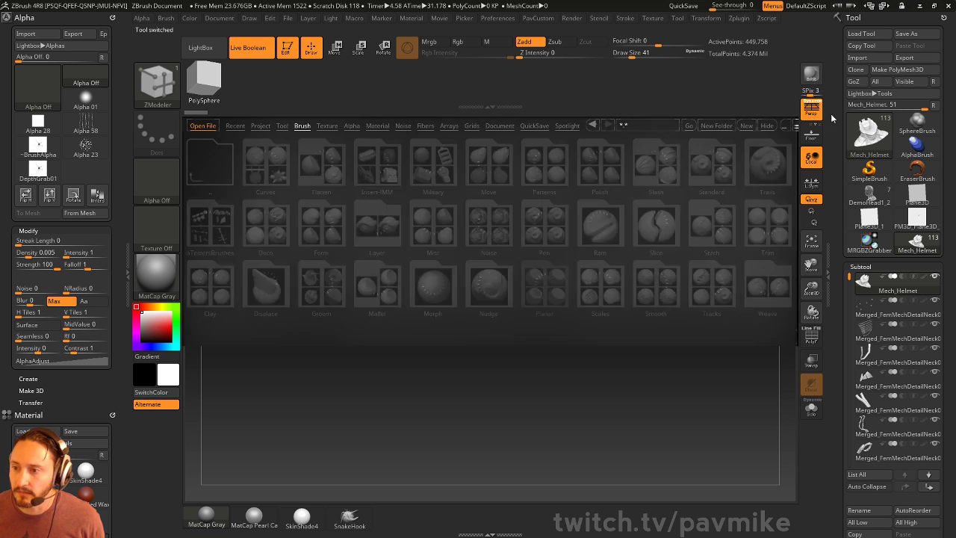
- Load the tool CubimalChick001.ZTL from the CubimalChick folder in the streaming directory
{"action": "left_click", "coordinate": [861, 33]}
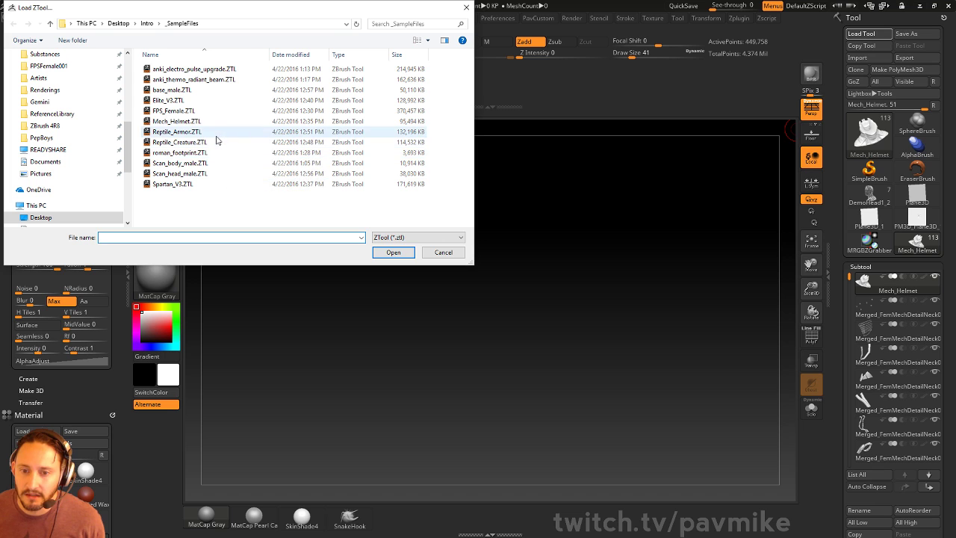
{"action": "left_click", "coordinate": [444, 252]}
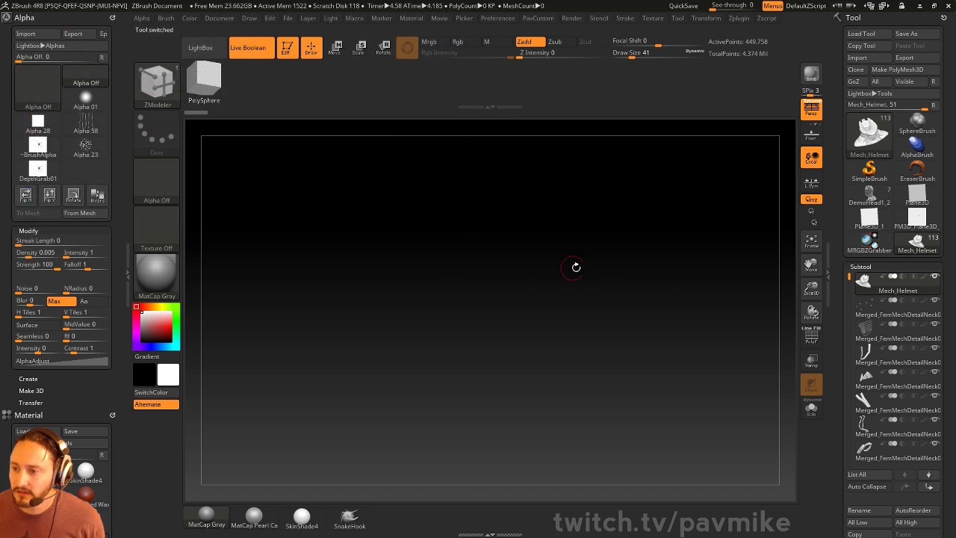
{"action": "left_click", "coordinate": [872, 34]}
{"action": "scroll", "coordinate": [72, 67], "scroll_direction": "up", "scroll_amount": 3}
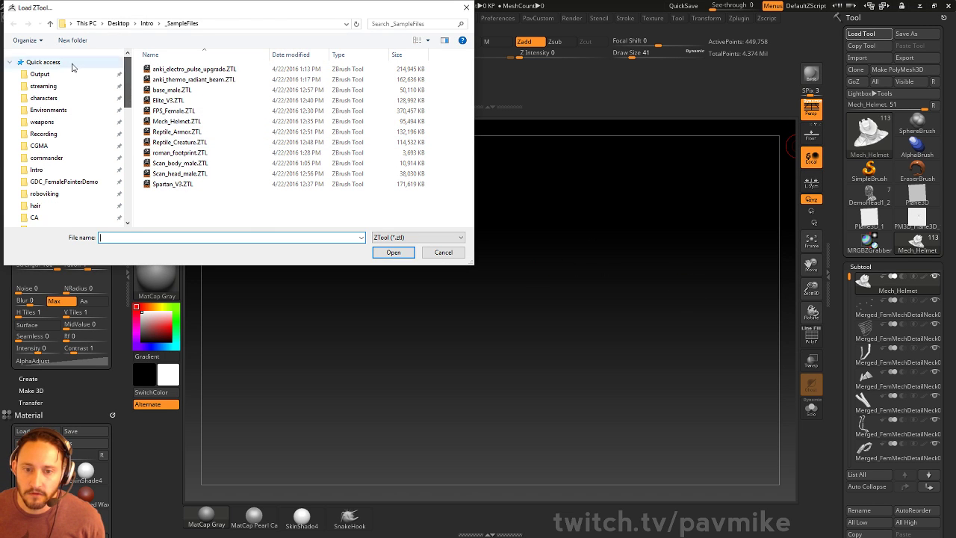
{"action": "left_click", "coordinate": [78, 85]}
{"action": "double_click", "coordinate": [168, 70]}
{"action": "left_click", "coordinate": [185, 75]}
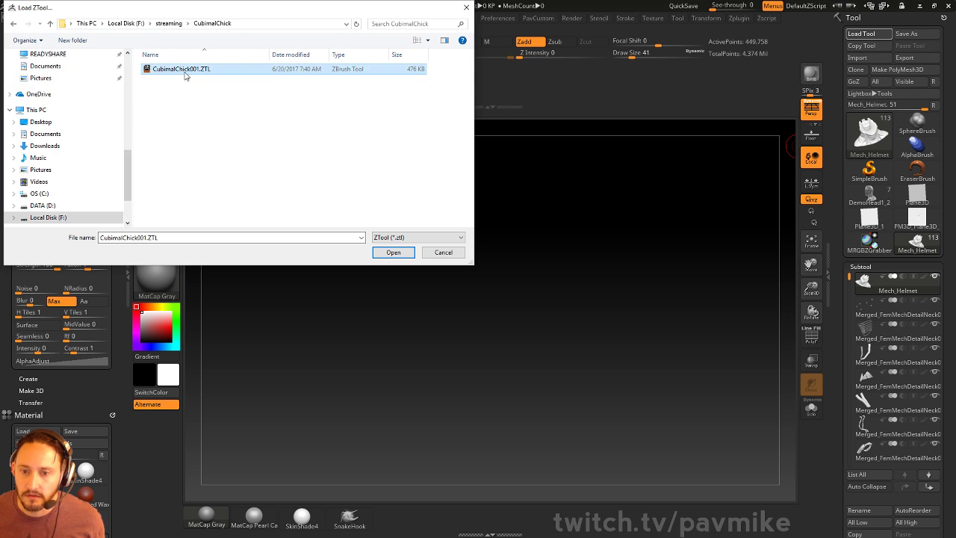
{"action": "left_click", "coordinate": [393, 252]}
{"action": "left_click_drag", "start_coordinate": [626, 204], "coordinate": [719, 268], "text": "alt"}
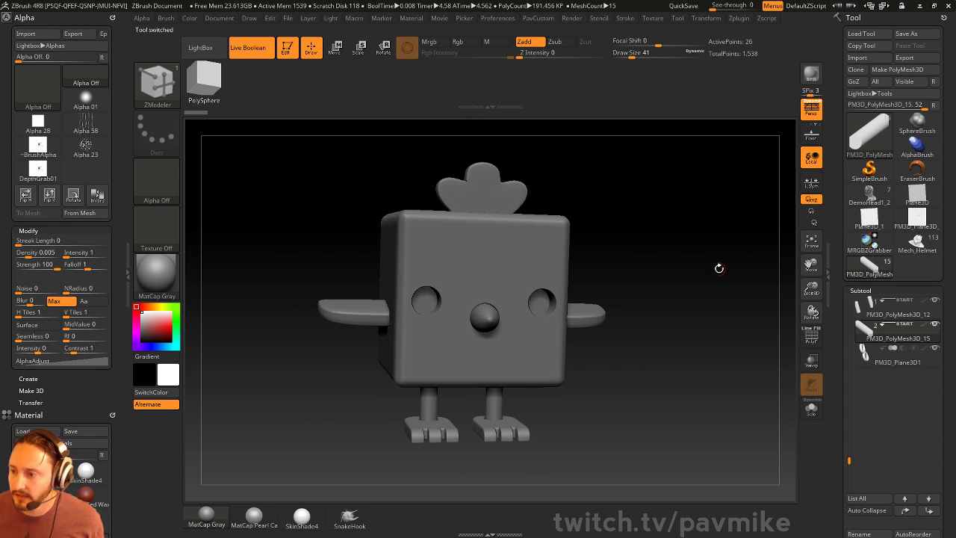
- Toggle Live Boolean off and back on to compare the chick's eye sockets with and without the subtraction
{"action": "left_click", "coordinate": [249, 54]}
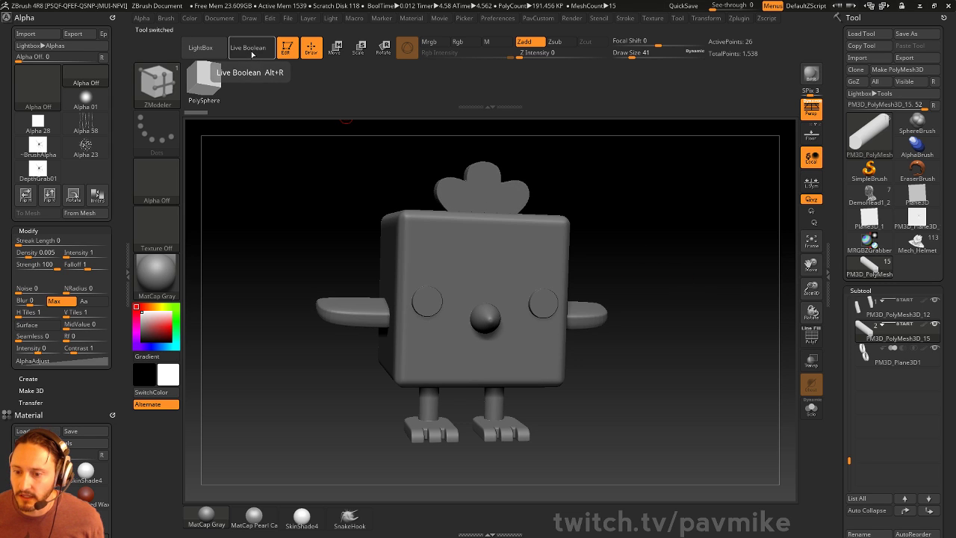
{"action": "left_click", "coordinate": [248, 54]}
{"action": "left_click_drag", "start_coordinate": [694, 217], "coordinate": [722, 243]}
- Generate real geometry from the chick's Live Boolean setup with Make Boolean Mesh
{"action": "scroll", "coordinate": [835, 363], "scroll_direction": "down", "scroll_amount": 10}
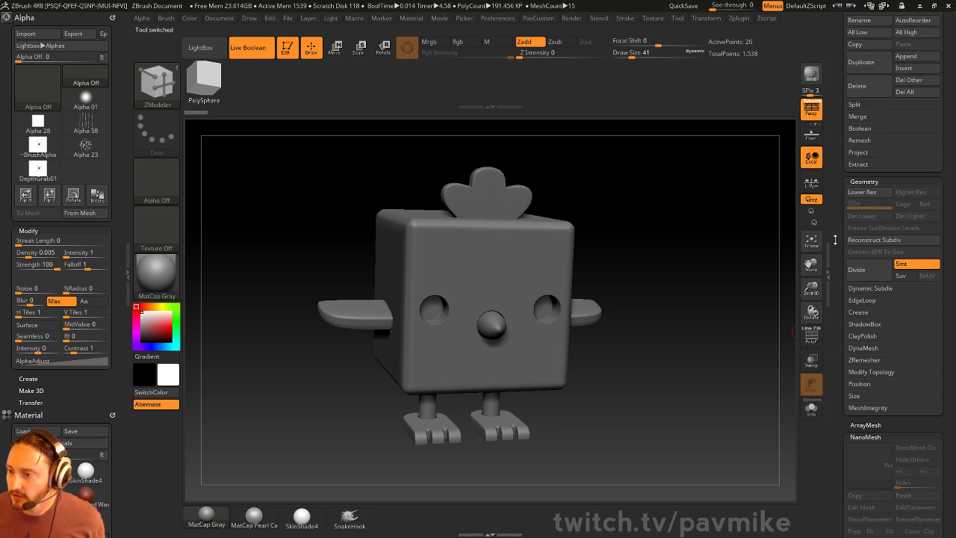
{"action": "key", "text": "shift"}
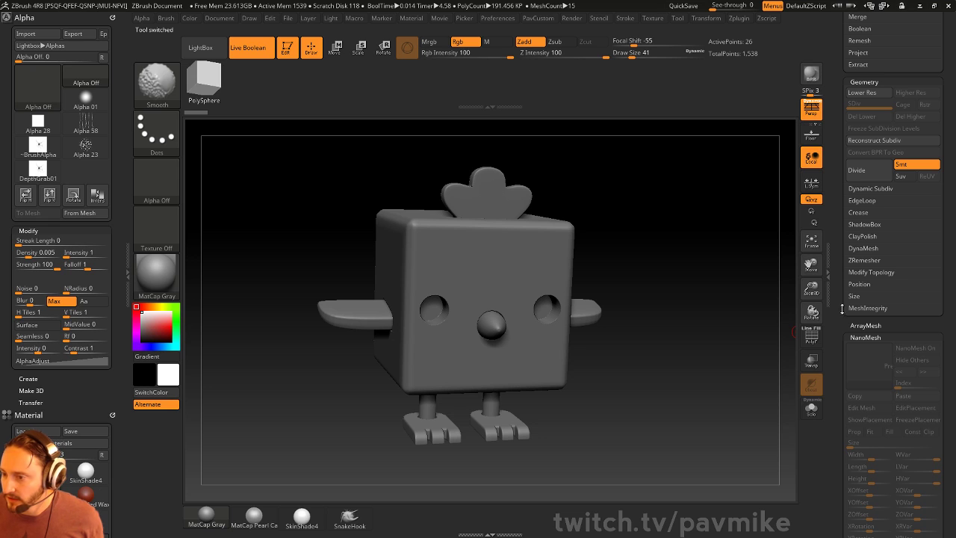
{"action": "left_click_drag", "start_coordinate": [841, 309], "coordinate": [842, 239]}
{"action": "left_click", "coordinate": [860, 256]}
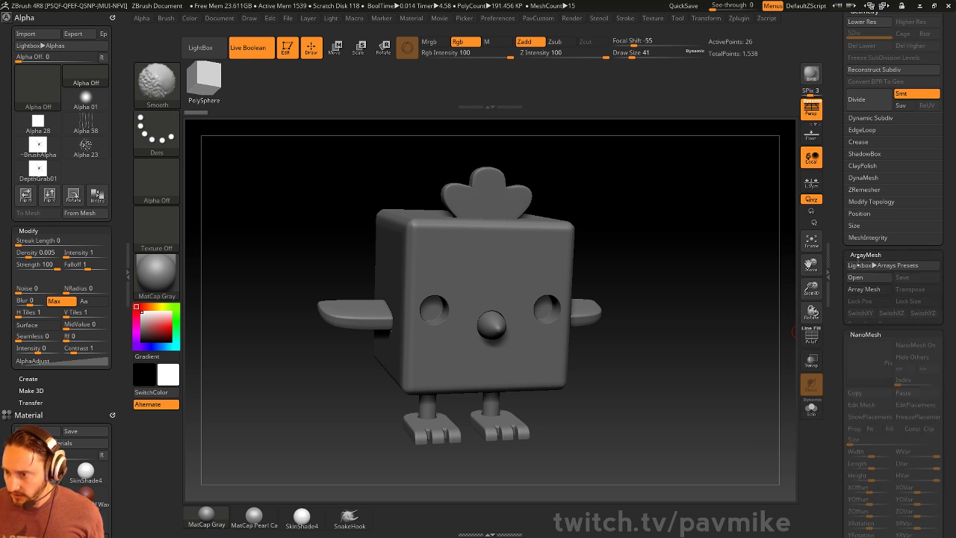
{"action": "left_click", "coordinate": [862, 267], "text": "shift"}
{"action": "left_click_drag", "start_coordinate": [842, 83], "coordinate": [842, 348]}
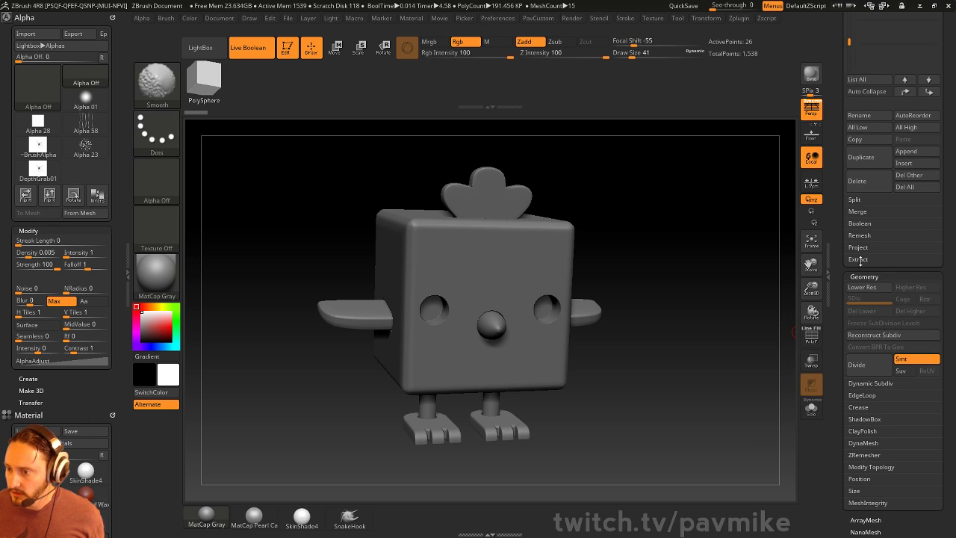
{"action": "left_click", "coordinate": [859, 223]}
{"action": "left_click", "coordinate": [888, 234]}
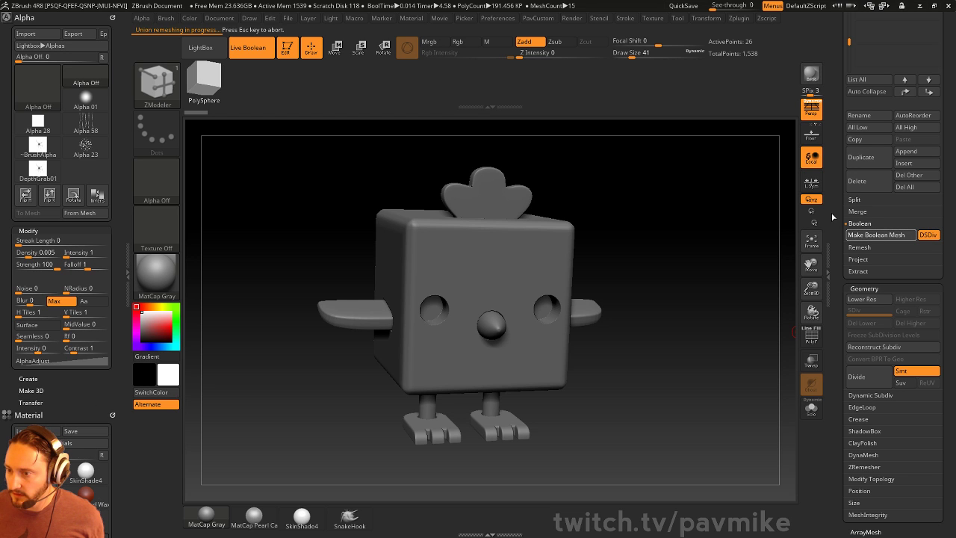
- Switch to the generated UMesh_CubimalChick001 tool and inspect the cut eye sockets
{"action": "left_click_drag", "start_coordinate": [842, 192], "coordinate": [841, 382]}
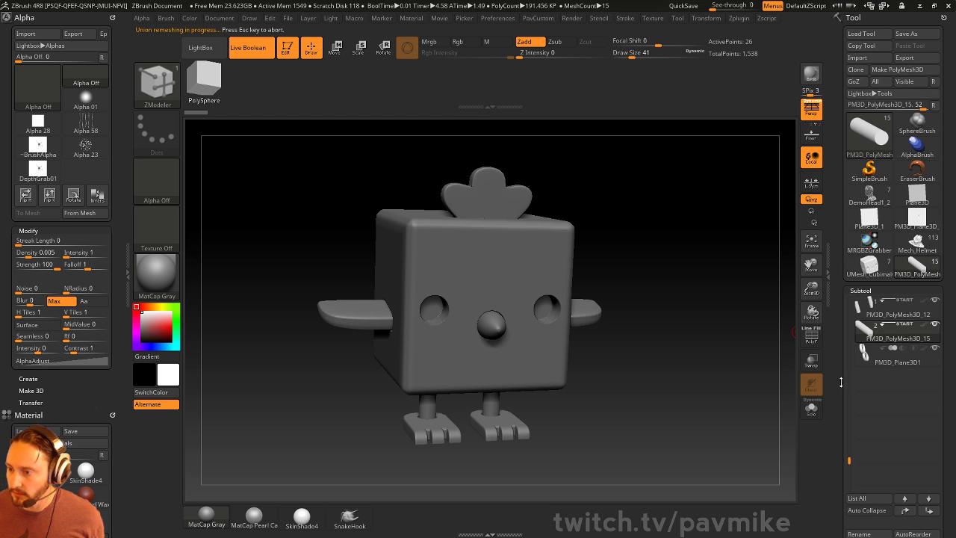
{"action": "left_click", "coordinate": [871, 266]}
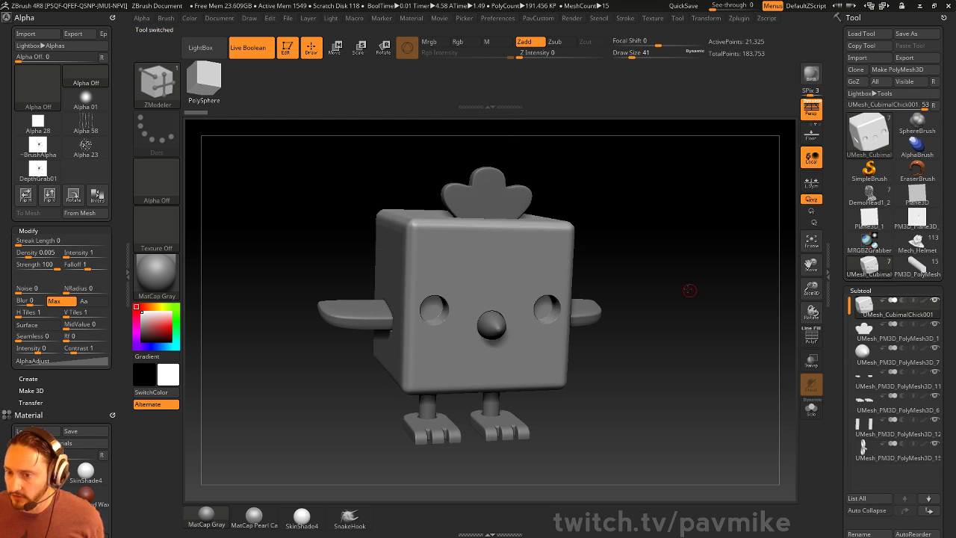
{"action": "left_click_drag", "start_coordinate": [690, 291], "coordinate": [663, 280]}
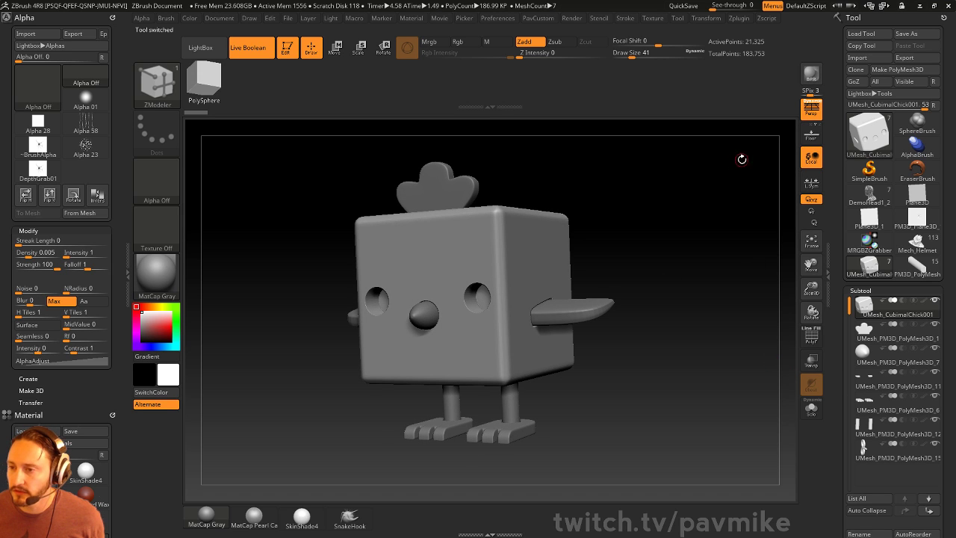
- Enable KeyShot as the external renderer and send the booleaned chick to it with a BPR render
{"action": "left_click", "coordinate": [572, 20]}
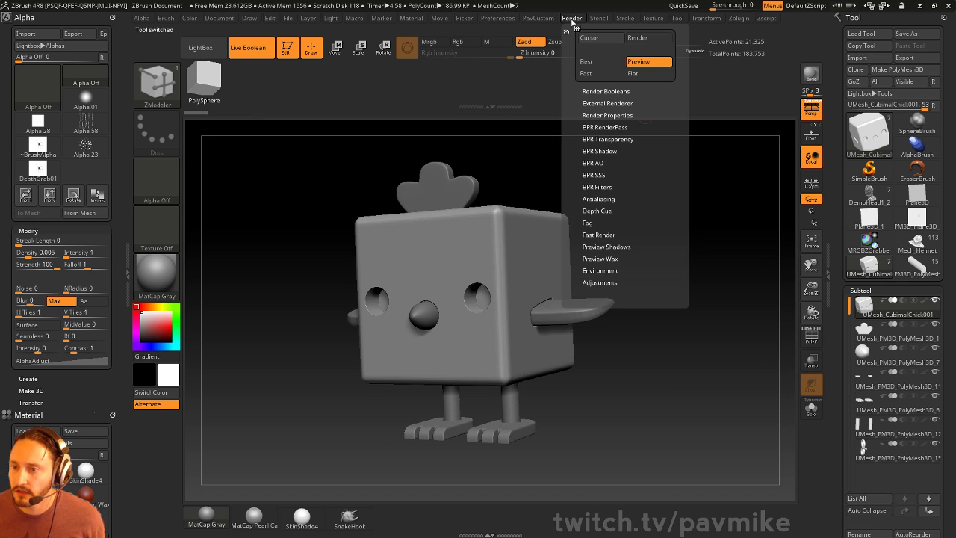
{"action": "left_click", "coordinate": [594, 103]}
{"action": "left_click", "coordinate": [600, 117]}
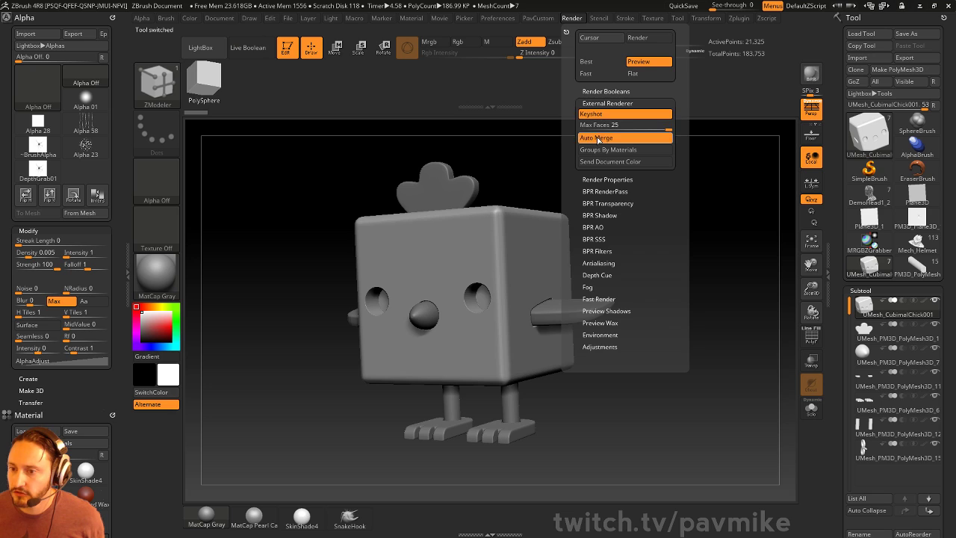
{"action": "left_click", "coordinate": [600, 138]}
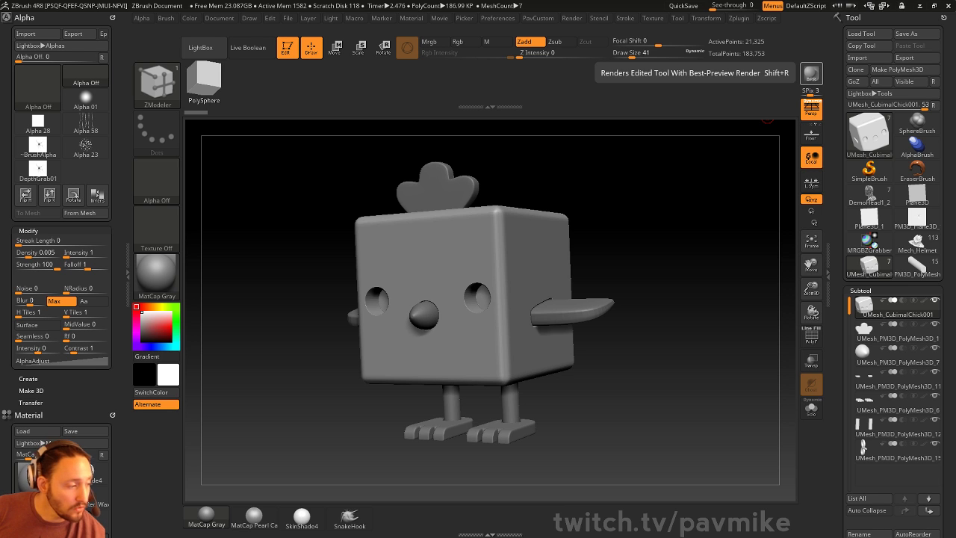
- Switch to KeyShot, bring its window fully onto the screen, and maximize it
{"action": "left_click_drag", "start_coordinate": [1, 165], "coordinate": [342, 70]}
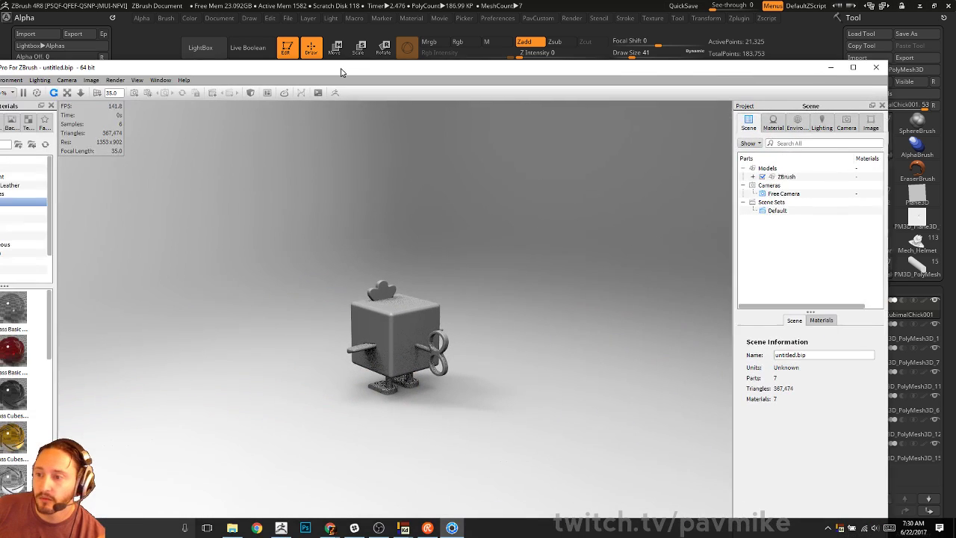
{"action": "left_click", "coordinate": [856, 65]}
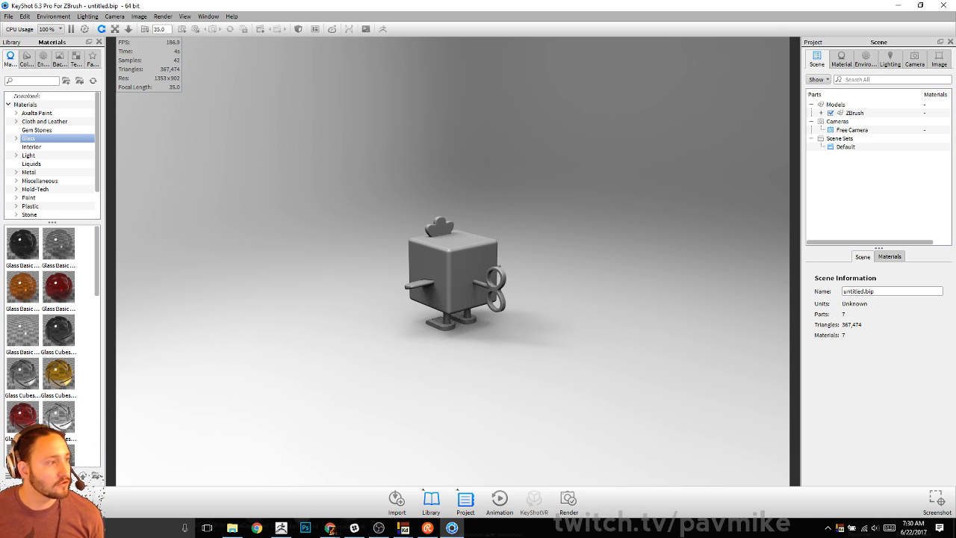
{"action": "key", "text": "alt+Tab"}
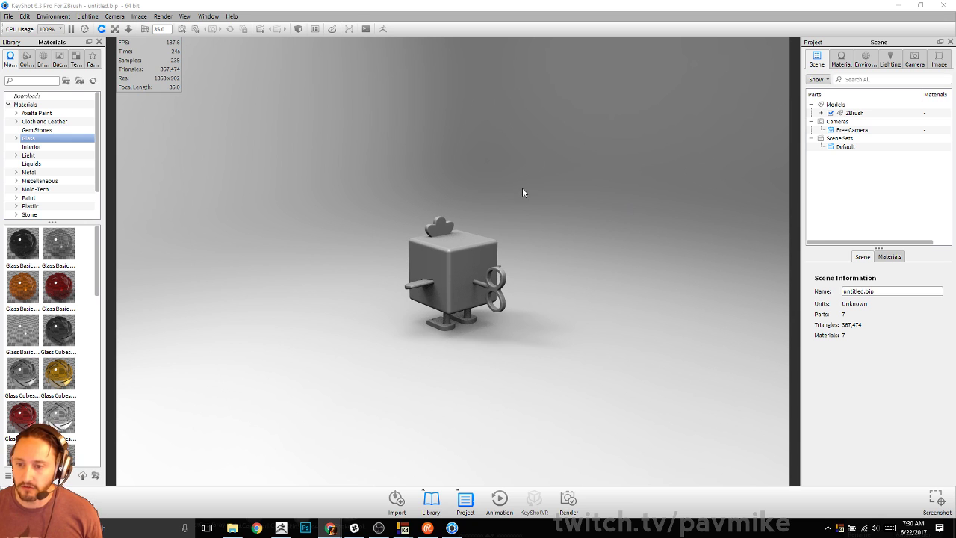
- Frame the chick in the KeyShot camera view closer up and from the front so its face is shown
{"action": "left_click_drag", "start_coordinate": [565, 209], "coordinate": [399, 209]}
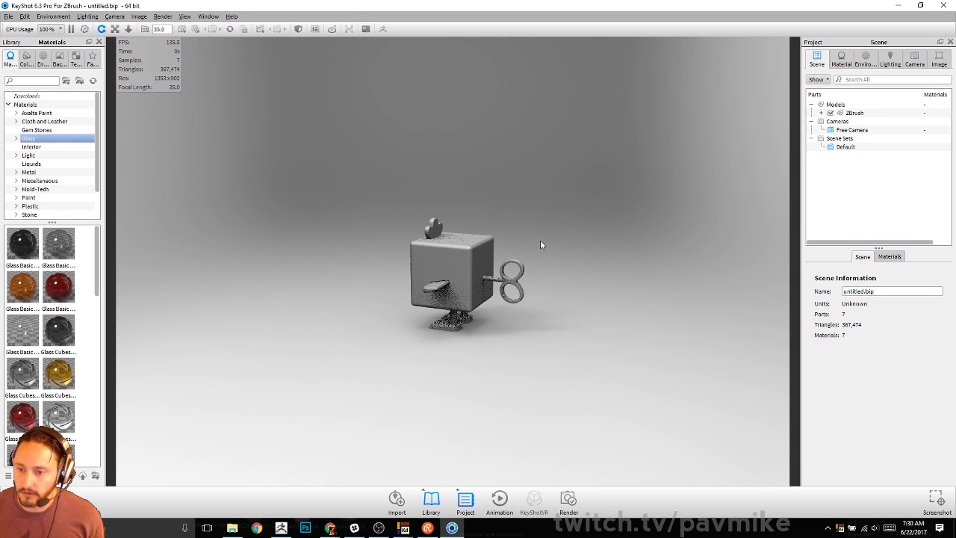
{"action": "left_click_drag", "start_coordinate": [539, 241], "coordinate": [499, 241]}
{"action": "right_click_drag", "start_coordinate": [499, 241], "coordinate": [678, 482], "text": "alt"}
{"action": "left_click_drag", "start_coordinate": [754, 256], "coordinate": [478, 250]}
- Apply Hard Shiny Plastic Yellow to the chick's body and Hard Shiny Plastic Orange to its beak
{"action": "scroll", "coordinate": [41, 175], "scroll_direction": "down", "scroll_amount": 2}
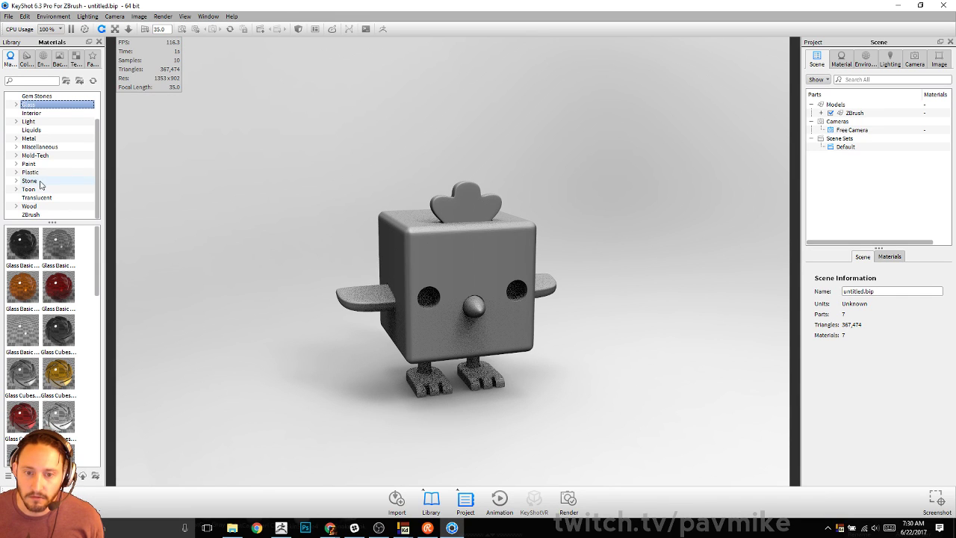
{"action": "left_click", "coordinate": [36, 172]}
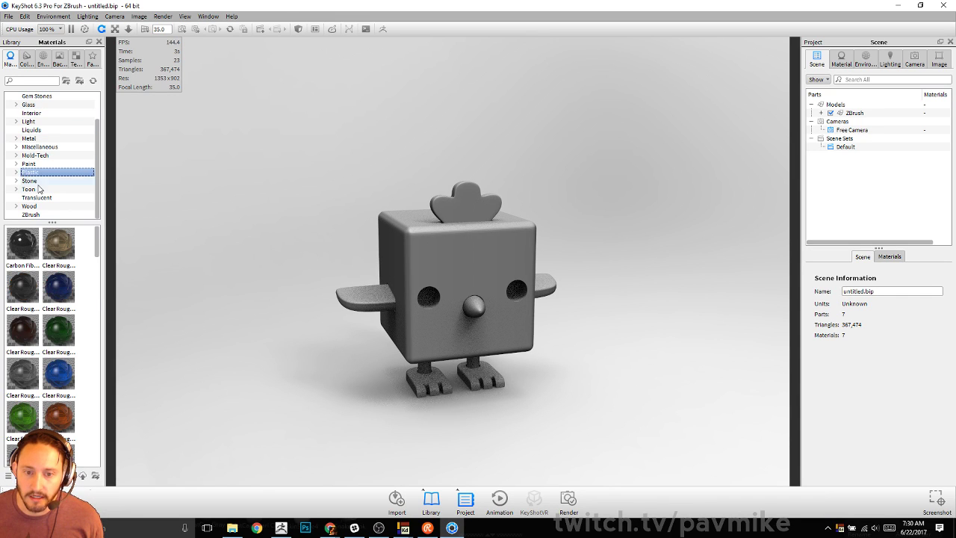
{"action": "left_click", "coordinate": [16, 172]}
{"action": "scroll", "coordinate": [45, 150], "scroll_direction": "down", "scroll_amount": 2}
{"action": "left_click", "coordinate": [36, 154]}
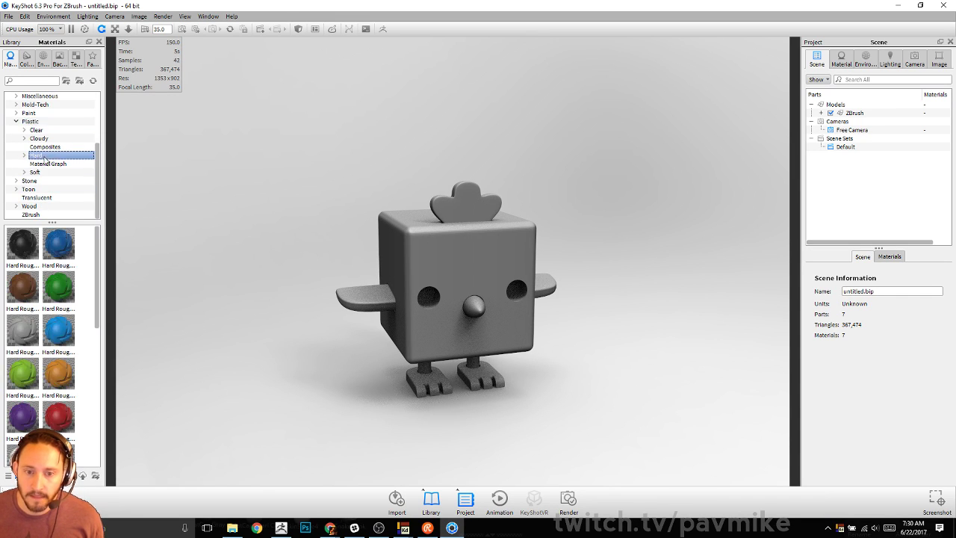
{"action": "scroll", "coordinate": [43, 341], "scroll_direction": "down", "scroll_amount": 5}
{"action": "left_click_drag", "start_coordinate": [21, 439], "coordinate": [500, 251]}
{"action": "left_click_drag", "start_coordinate": [22, 354], "coordinate": [475, 306]}
- Reuse the scene's orange plastic on the chick's feet and its yellow plastic on the comb and wings
{"action": "left_click", "coordinate": [891, 258]}
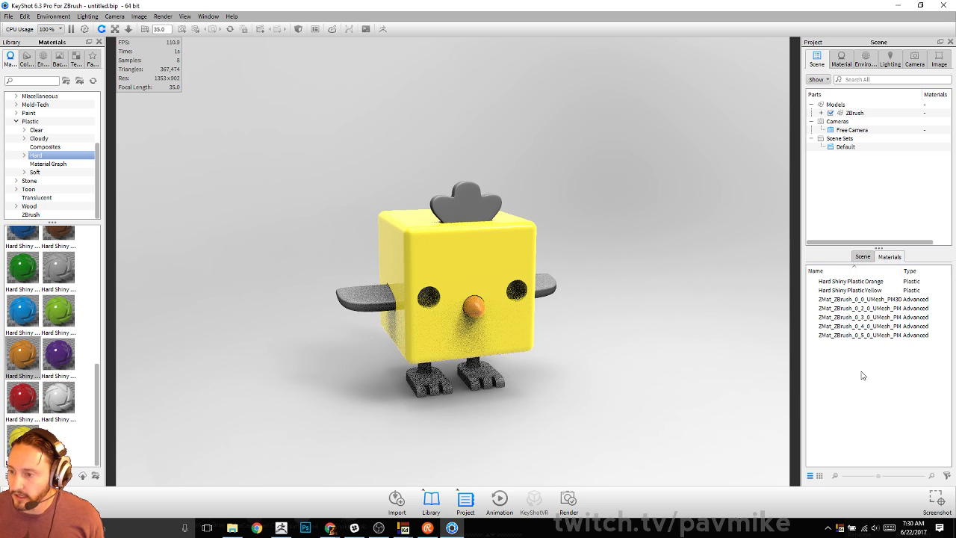
{"action": "left_click_drag", "start_coordinate": [576, 322], "coordinate": [628, 308]}
{"action": "left_click_drag", "start_coordinate": [850, 282], "coordinate": [501, 410]}
{"action": "left_click_drag", "start_coordinate": [853, 283], "coordinate": [470, 377]}
{"action": "left_click", "coordinate": [824, 291]}
{"action": "left_click_drag", "start_coordinate": [825, 293], "coordinate": [487, 203]}
{"action": "left_click_drag", "start_coordinate": [515, 213], "coordinate": [866, 233]}
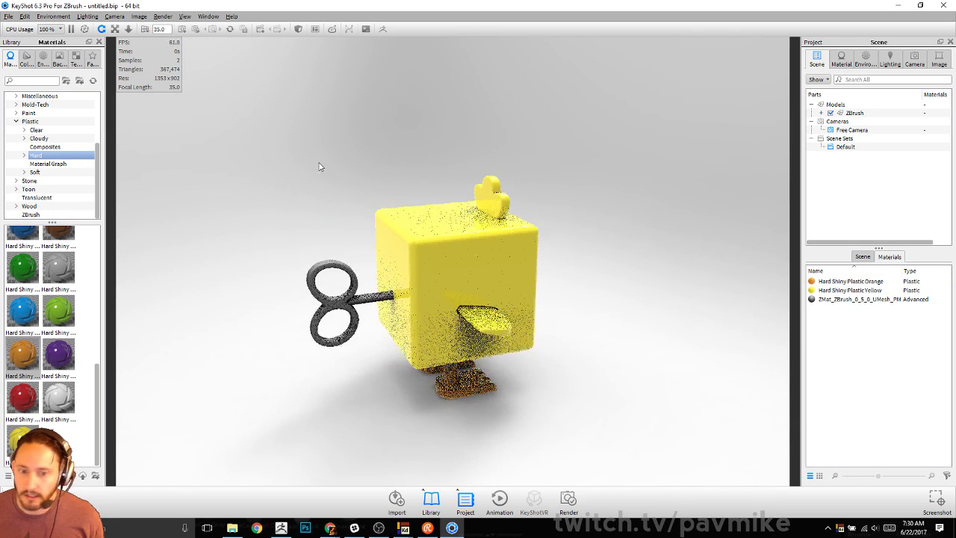
- Try the Stainless Steel Brushed Light material on the wind-up key at the chick's back
{"action": "left_click_drag", "start_coordinate": [320, 167], "coordinate": [418, 168]}
{"action": "scroll", "coordinate": [43, 174], "scroll_direction": "up", "scroll_amount": 5}
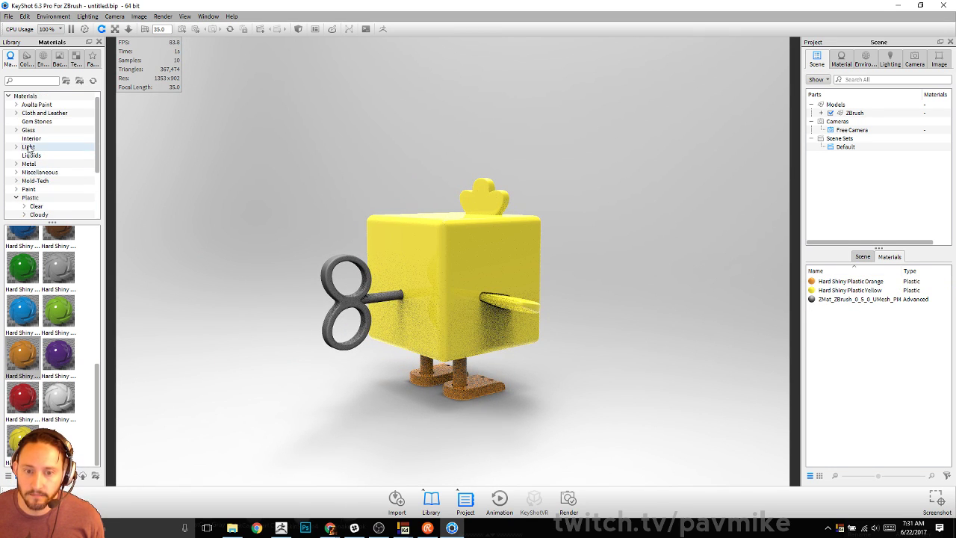
{"action": "scroll", "coordinate": [41, 170], "scroll_direction": "down", "scroll_amount": 3}
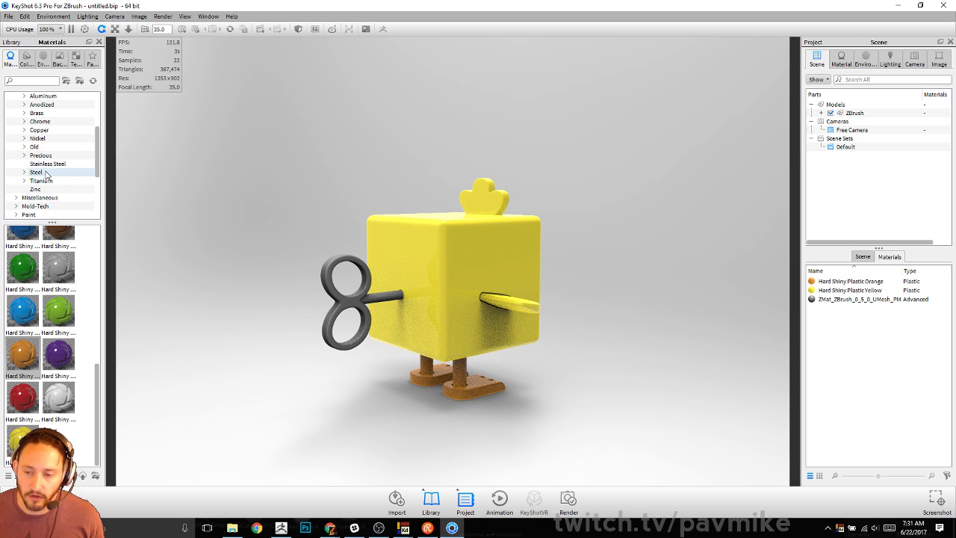
{"action": "left_click", "coordinate": [39, 164]}
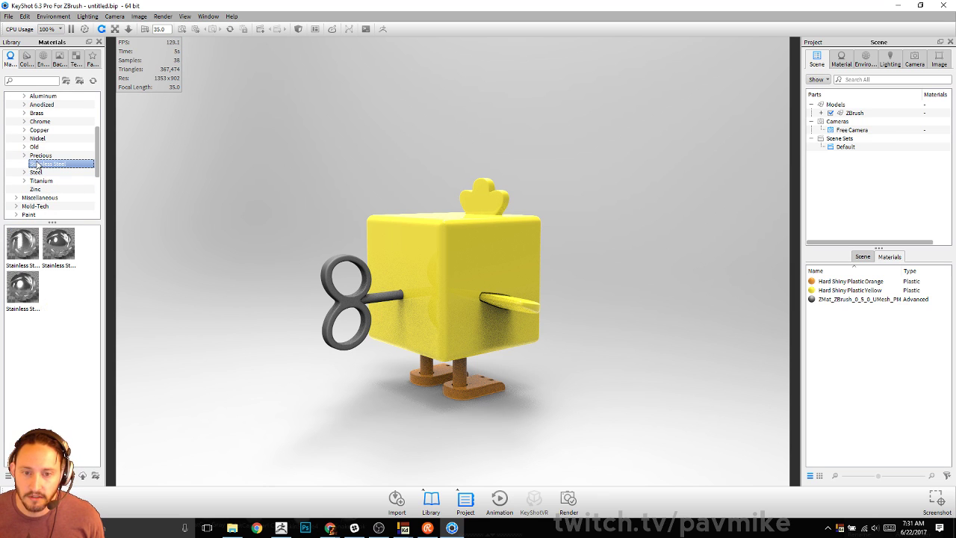
{"action": "mouse_move", "coordinate": [59, 243]}
{"action": "left_mouse_down"}
{"action": "mouse_move", "coordinate": [366, 321]}
{"action": "mouse_move", "coordinate": [345, 299]}
{"action": "left_mouse_up"}
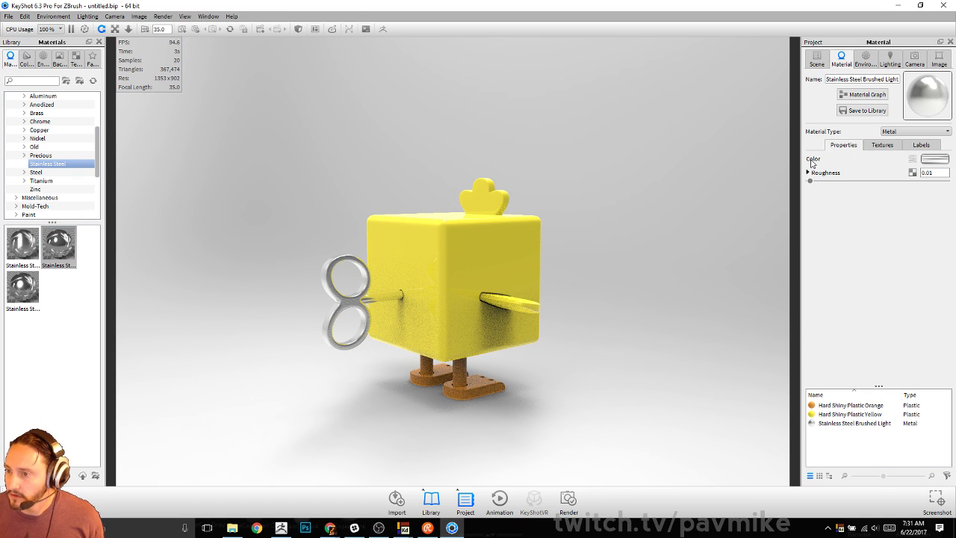
- Apply Steel Polished to the wind-up key, with a darker grey color and a roughness of 0.022
{"action": "left_click", "coordinate": [37, 172]}
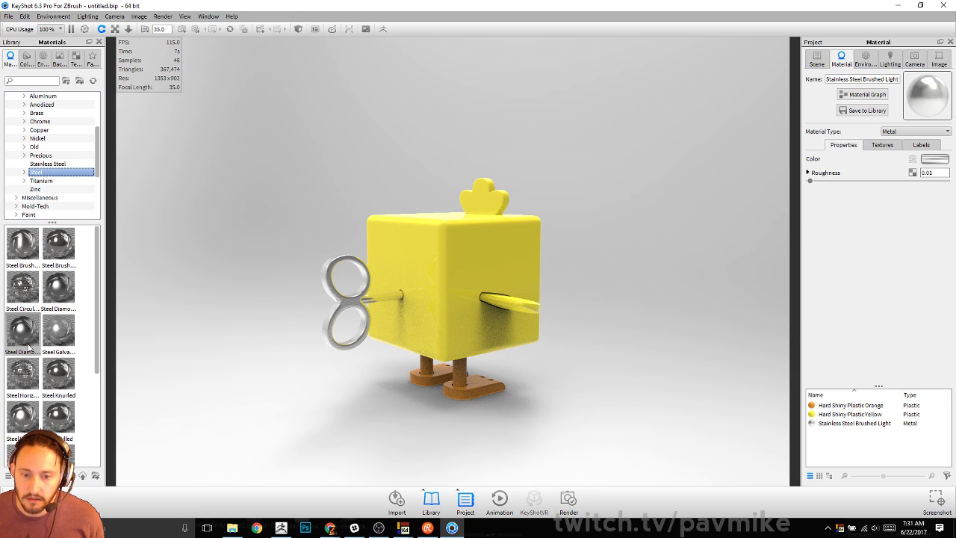
{"action": "scroll", "coordinate": [37, 340], "scroll_direction": "down", "scroll_amount": 3}
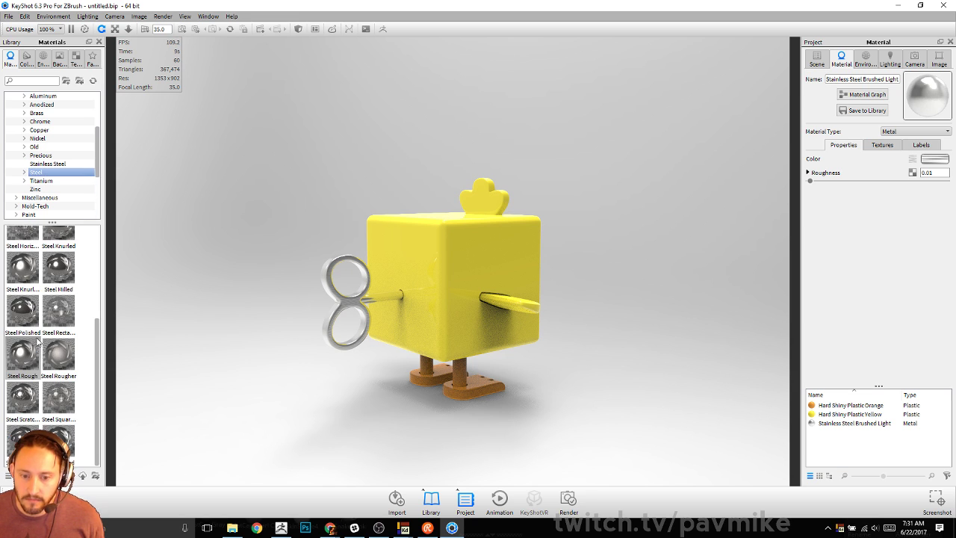
{"action": "left_click", "coordinate": [24, 171]}
{"action": "left_click", "coordinate": [44, 181]}
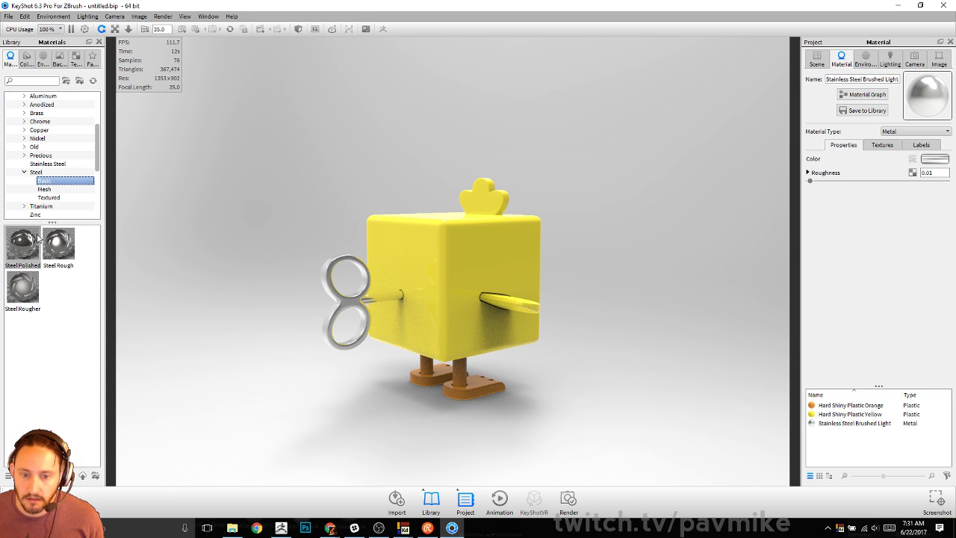
{"action": "left_click_drag", "start_coordinate": [38, 237], "coordinate": [342, 299]}
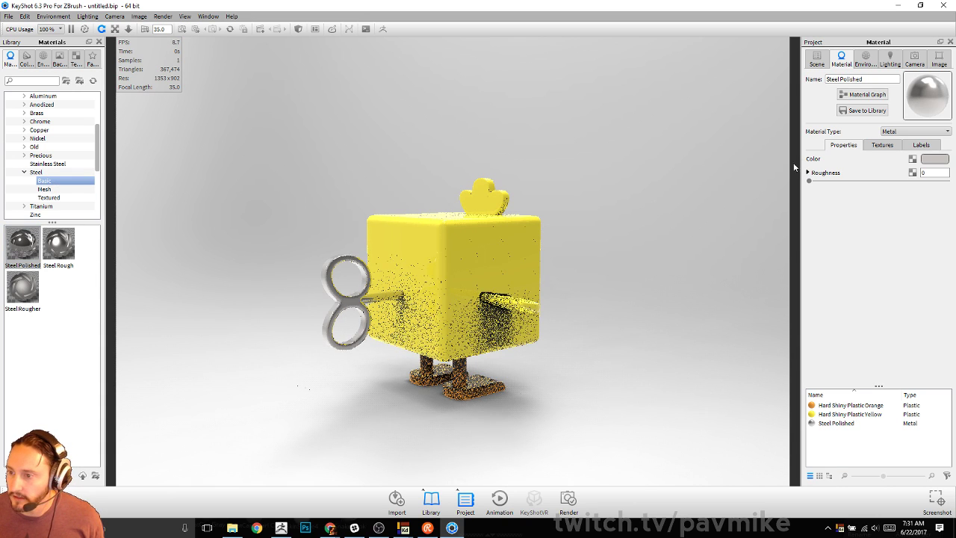
{"action": "left_click", "coordinate": [932, 158]}
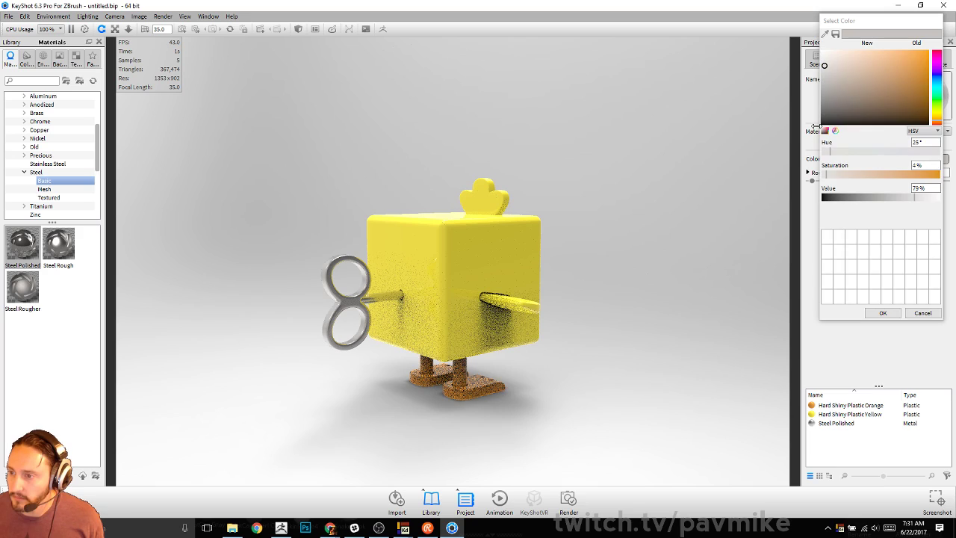
{"action": "left_click", "coordinate": [887, 313]}
- Turn the chick to face the camera and add a sphere primitive to the scene for the eye
{"action": "left_click_drag", "start_coordinate": [550, 156], "coordinate": [531, 194]}
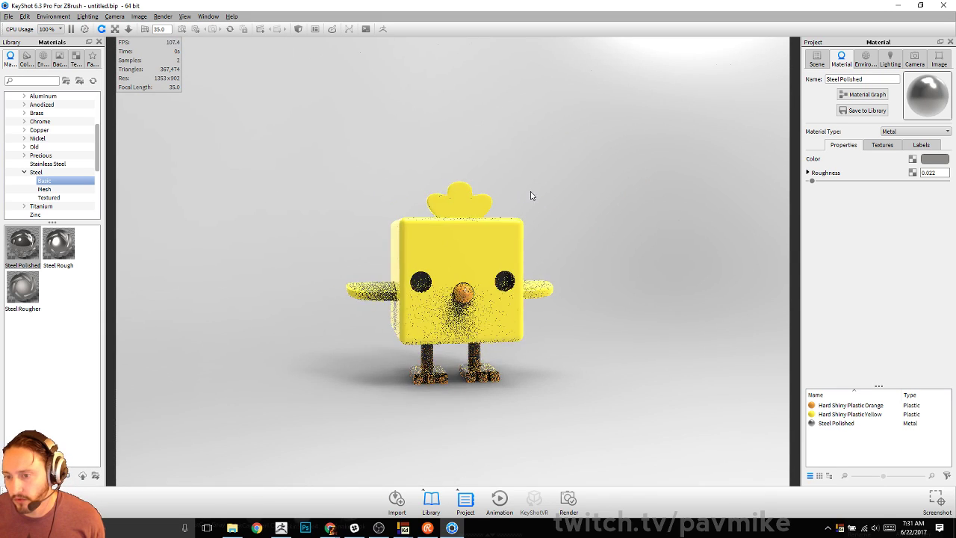
{"action": "scroll", "coordinate": [576, 287], "scroll_direction": "up", "scroll_amount": 3}
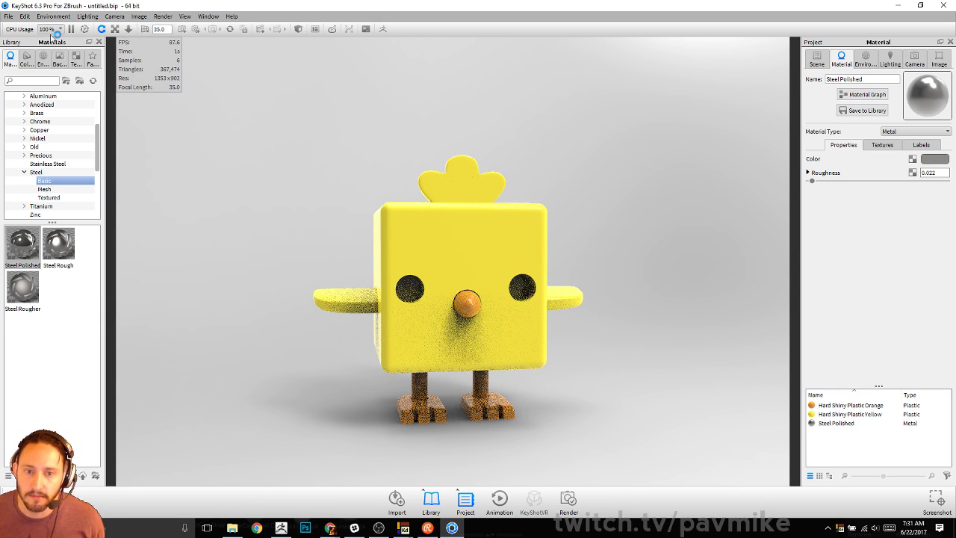
{"action": "left_click", "coordinate": [25, 17]}
{"action": "mouse_move", "coordinate": [55, 55]}
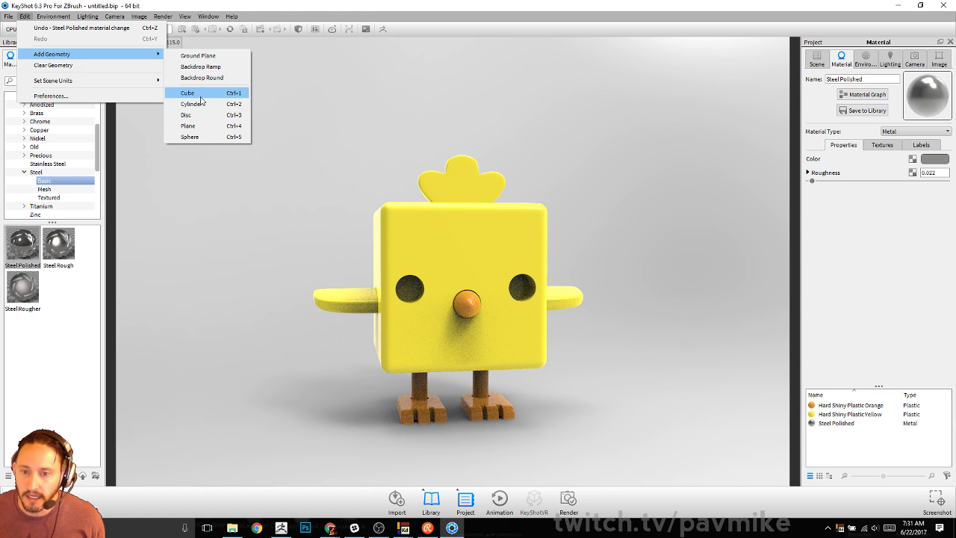
{"action": "left_click", "coordinate": [192, 137]}
- Move the sphere part up and forward into the chick's right eye socket and shrink it to the socket's size
{"action": "scroll", "coordinate": [566, 133], "scroll_direction": "down", "scroll_amount": 2}
{"action": "left_click_drag", "start_coordinate": [565, 133], "coordinate": [506, 371]}
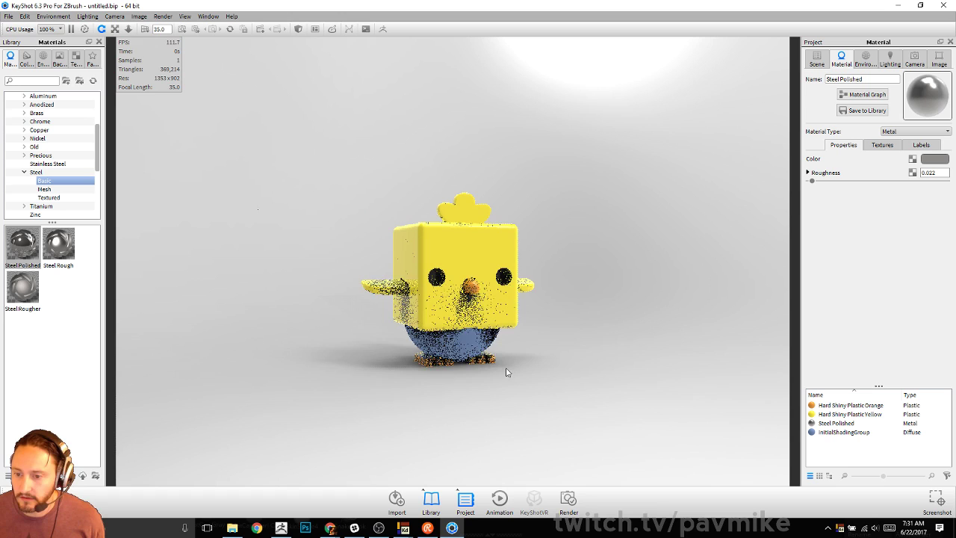
{"action": "right_click", "coordinate": [470, 349]}
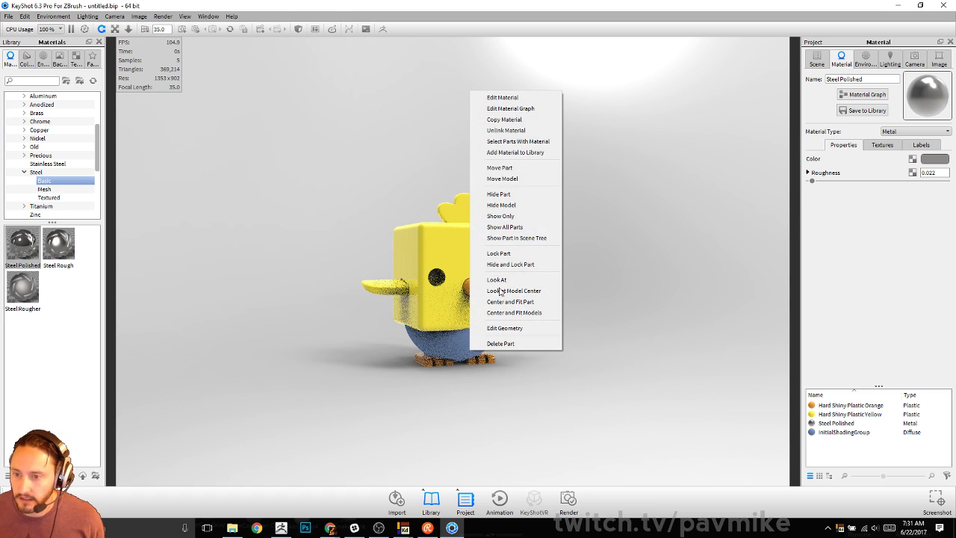
{"action": "left_click", "coordinate": [507, 169]}
{"action": "left_click_drag", "start_coordinate": [412, 158], "coordinate": [533, 157]}
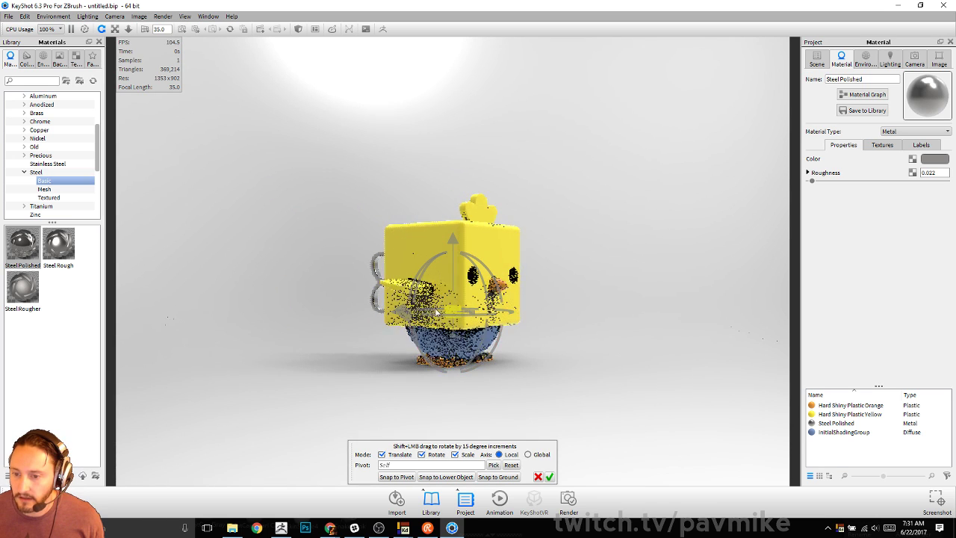
{"action": "left_click_drag", "start_coordinate": [437, 314], "coordinate": [455, 209]}
{"action": "left_click_drag", "start_coordinate": [391, 320], "coordinate": [351, 271]}
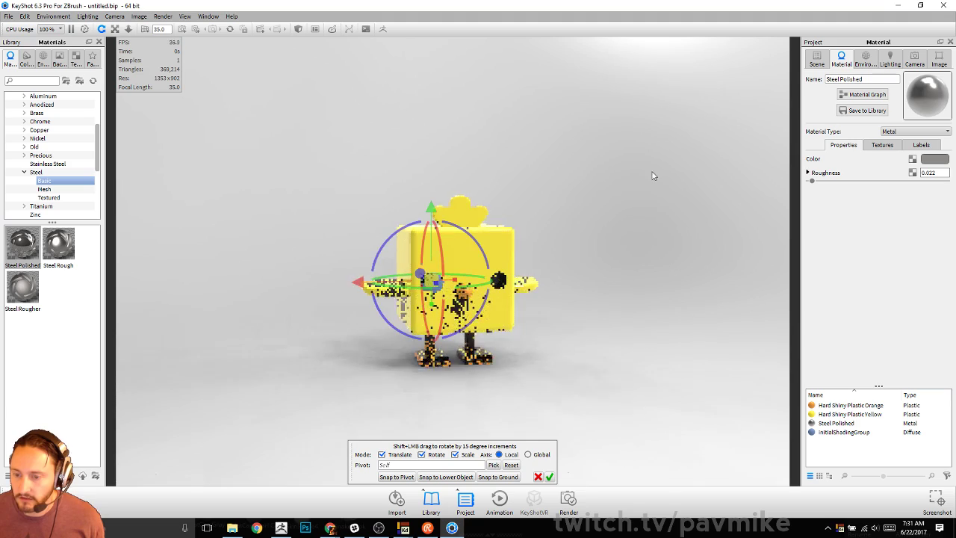
{"action": "mouse_move", "coordinate": [653, 175]}
{"action": "left_mouse_down"}
{"action": "mouse_move", "coordinate": [627, 152]}
{"action": "mouse_move", "coordinate": [668, 216]}
{"action": "mouse_move", "coordinate": [657, 183]}
{"action": "left_mouse_up"}
{"action": "scroll", "coordinate": [628, 154], "scroll_direction": "up", "scroll_amount": 3}
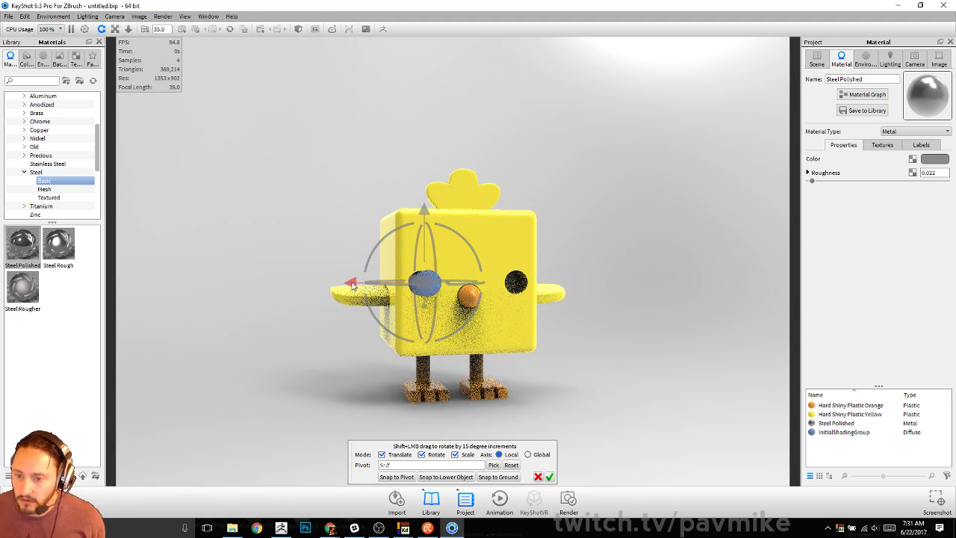
- Position the sphere inside the empty eye socket, adjusting its sideways placement and depth, and accept the move
{"action": "left_click_drag", "start_coordinate": [353, 286], "coordinate": [348, 284]}
{"action": "left_click_drag", "start_coordinate": [505, 121], "coordinate": [572, 118]}
{"action": "scroll", "coordinate": [471, 277], "scroll_direction": "up", "scroll_amount": 3}
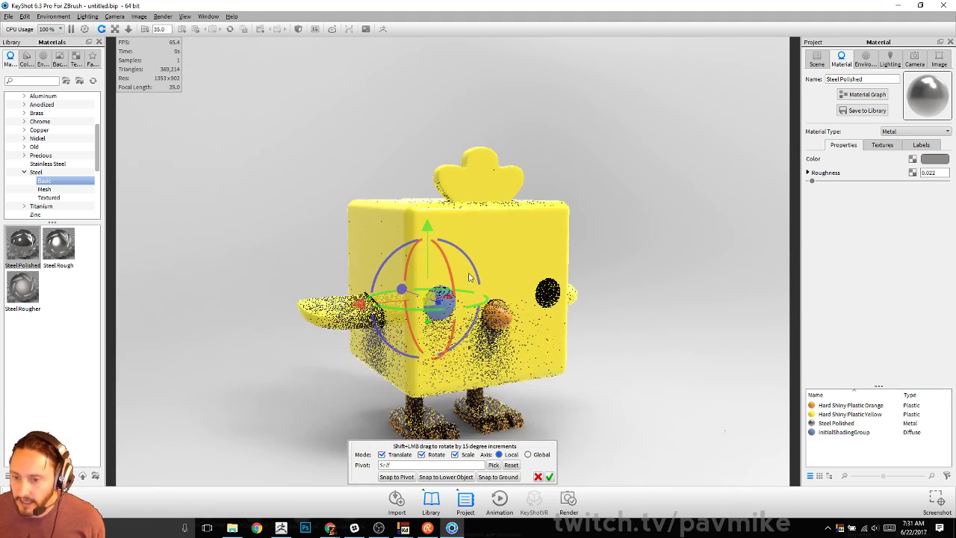
{"action": "left_click_drag", "start_coordinate": [401, 288], "coordinate": [398, 287]}
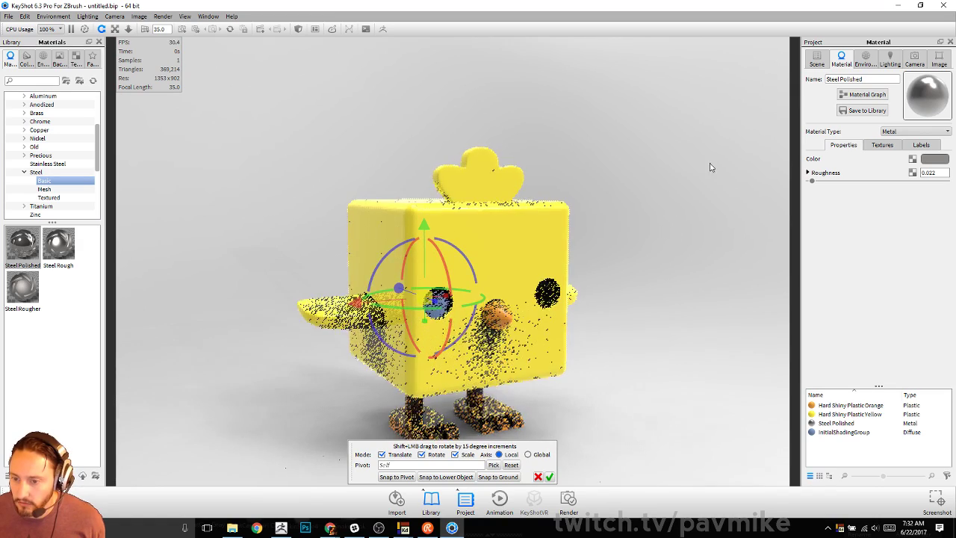
{"action": "left_click_drag", "start_coordinate": [710, 167], "coordinate": [627, 134]}
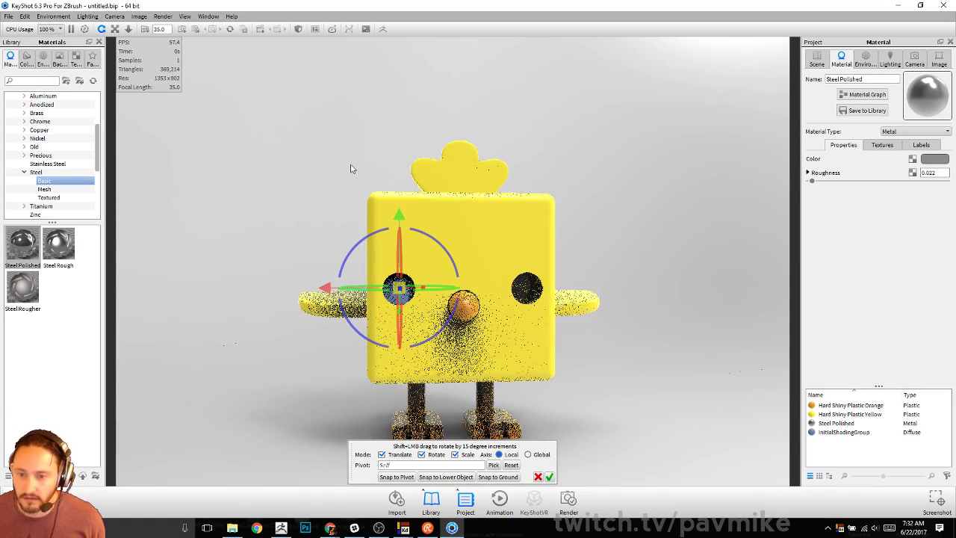
{"action": "left_click", "coordinate": [548, 477]}
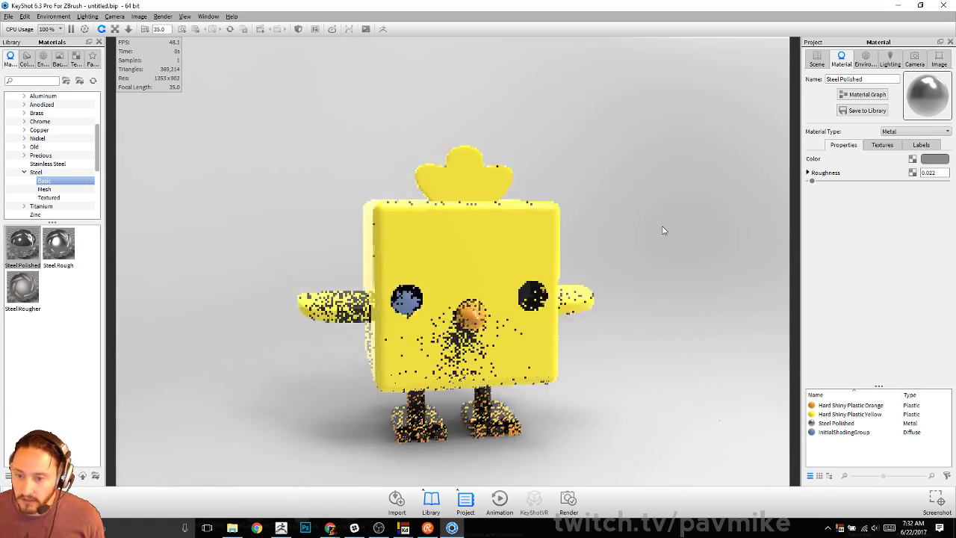
- Find the emissive materials in the material library and apply Emissive Cool to the sphere in the eye socket
{"action": "double_click", "coordinate": [412, 301]}
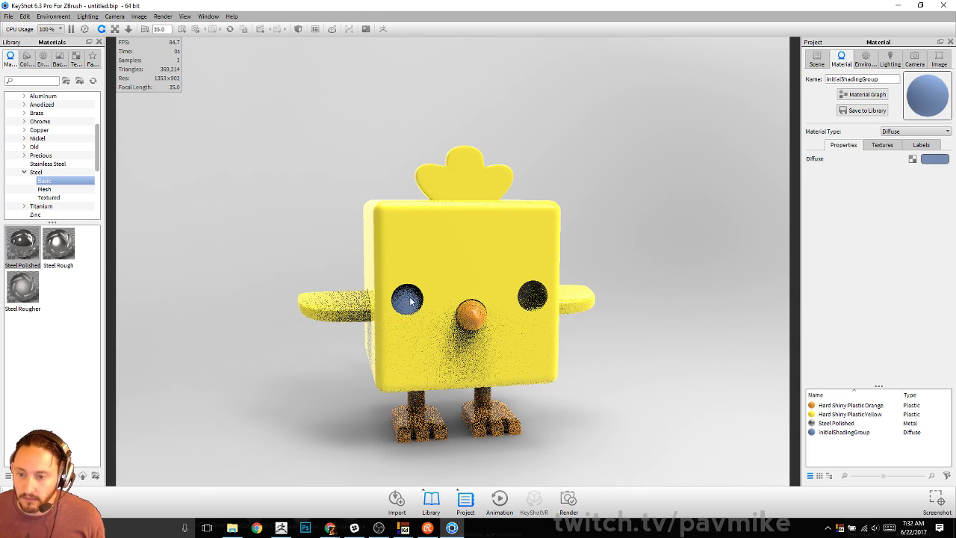
{"action": "left_click", "coordinate": [43, 59]}
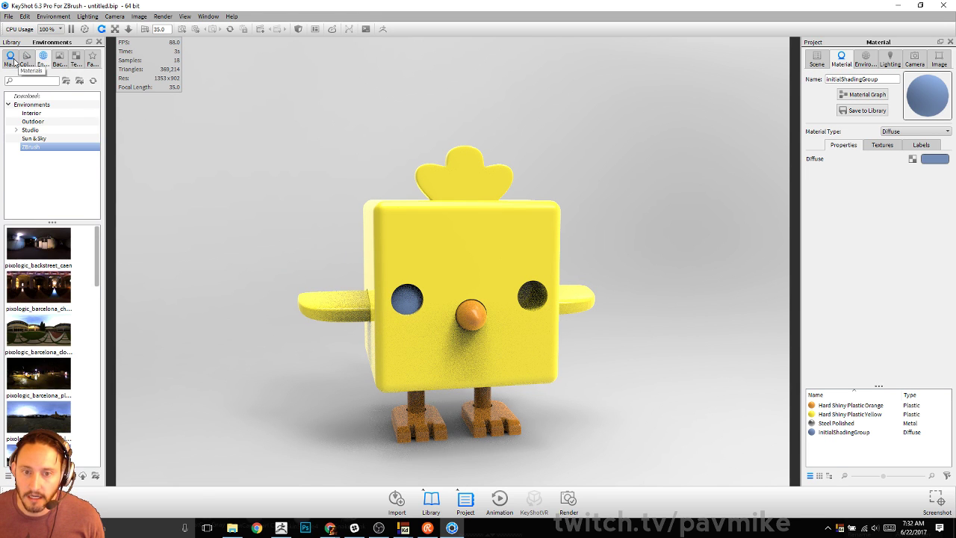
{"action": "left_click", "coordinate": [11, 60]}
{"action": "left_click", "coordinate": [36, 84]}
{"action": "left_click", "coordinate": [36, 82]}
{"action": "type", "text": "emiss"}
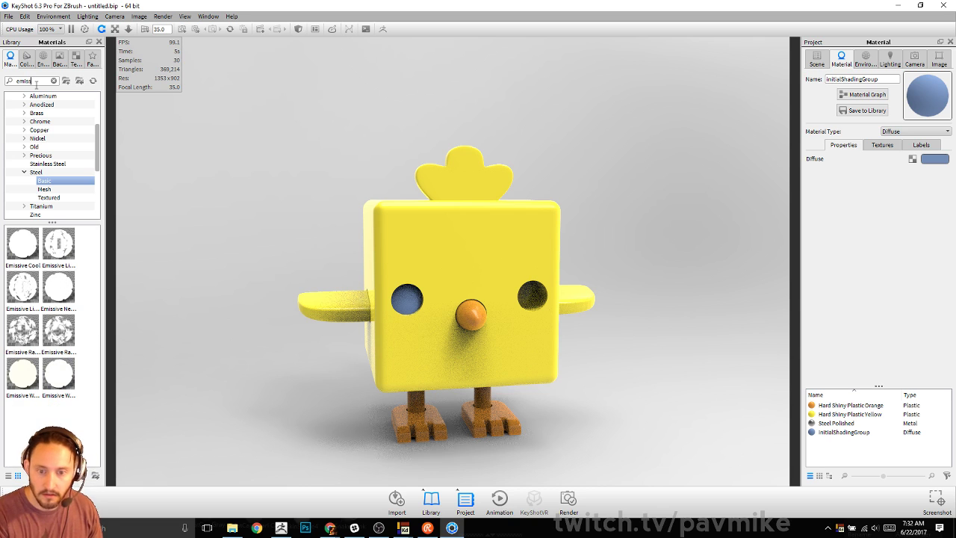
{"action": "left_click_drag", "start_coordinate": [22, 244], "coordinate": [406, 298]}
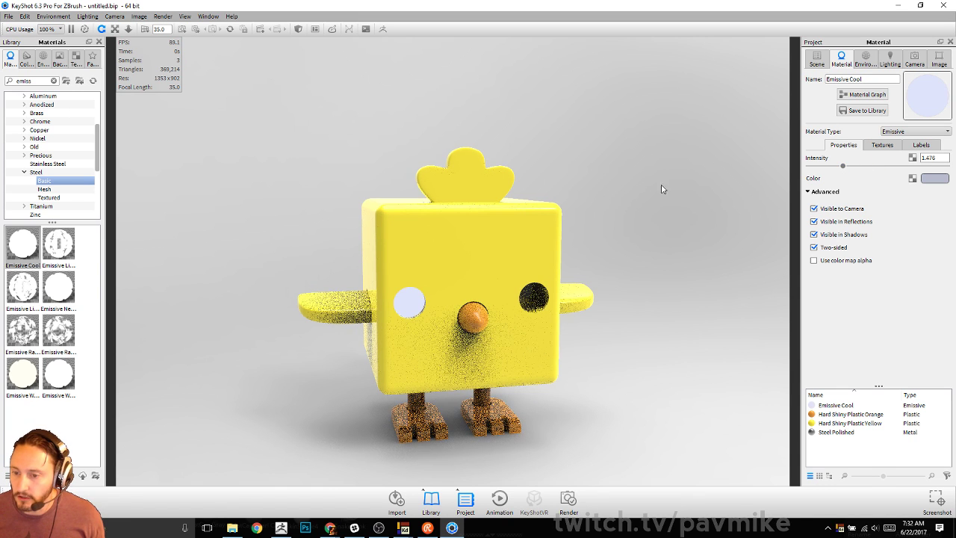
- Lower the Emissive Cool material's intensity to about 1.37
{"action": "scroll", "coordinate": [661, 185], "scroll_direction": "down", "scroll_amount": 2}
{"action": "mouse_move", "coordinate": [843, 167]}
{"action": "left_mouse_down"}
{"action": "mouse_move", "coordinate": [820, 168]}
{"action": "mouse_move", "coordinate": [839, 166]}
{"action": "left_mouse_up"}
{"action": "left_click_drag", "start_coordinate": [648, 162], "coordinate": [678, 155]}
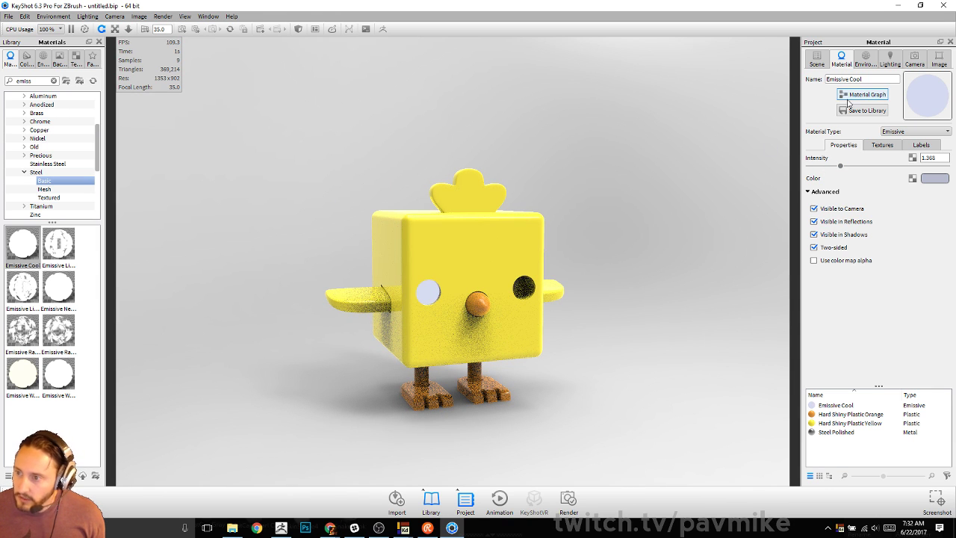
- Duplicate the pSphere1 eye part in the scene
{"action": "left_click", "coordinate": [817, 60]}
{"action": "right_click", "coordinate": [871, 192]}
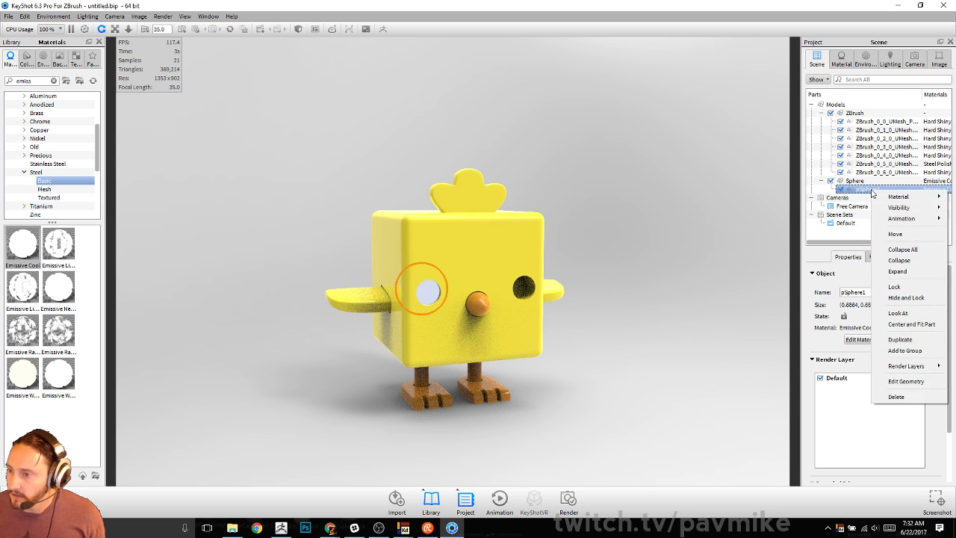
{"action": "left_click", "coordinate": [899, 340]}
- Move the duplicated eye sphere along X to about -0.64 so it sits in the other eye socket
{"action": "left_click_drag", "start_coordinate": [595, 271], "coordinate": [645, 231]}
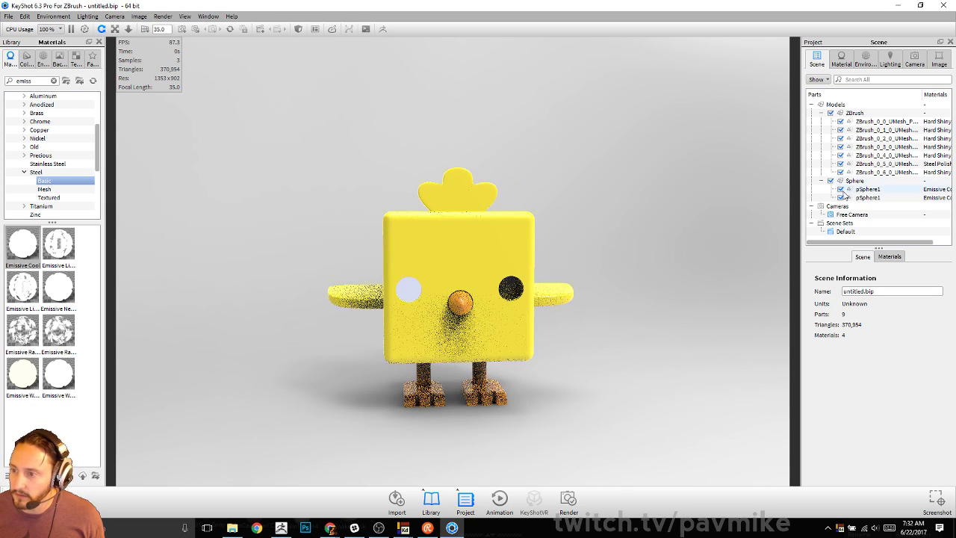
{"action": "left_click", "coordinate": [866, 197]}
{"action": "right_click", "coordinate": [860, 197]}
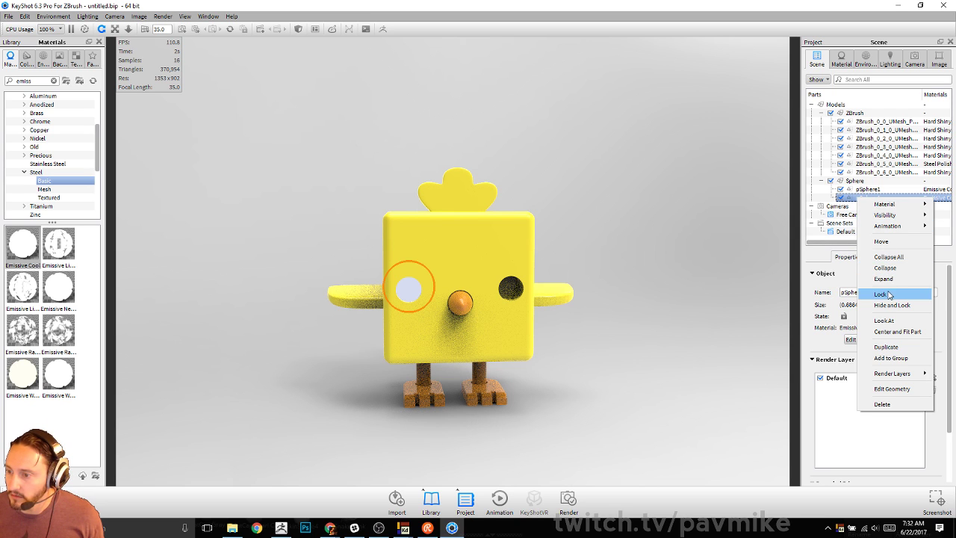
{"action": "left_click", "coordinate": [848, 257]}
{"action": "left_click", "coordinate": [880, 256]}
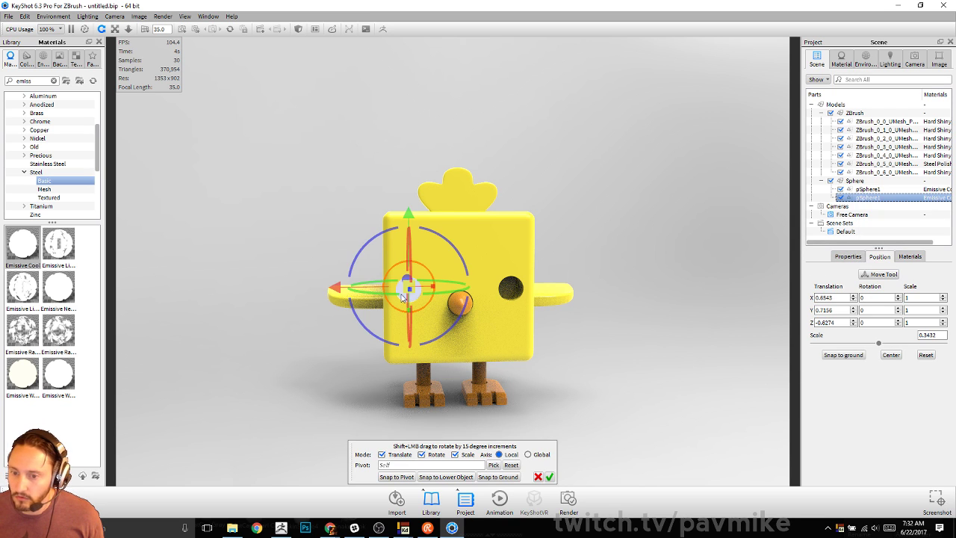
{"action": "left_click_drag", "start_coordinate": [333, 288], "coordinate": [430, 290]}
{"action": "left_click_drag", "start_coordinate": [571, 235], "coordinate": [672, 240]}
{"action": "left_click", "coordinate": [548, 477]}
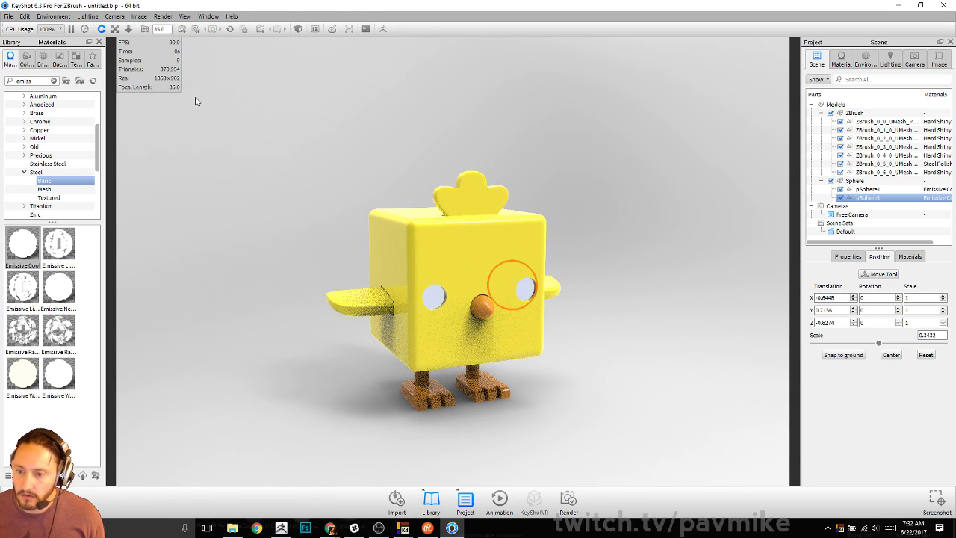
- Add a plane geometry to the scene
{"action": "left_click", "coordinate": [23, 16]}
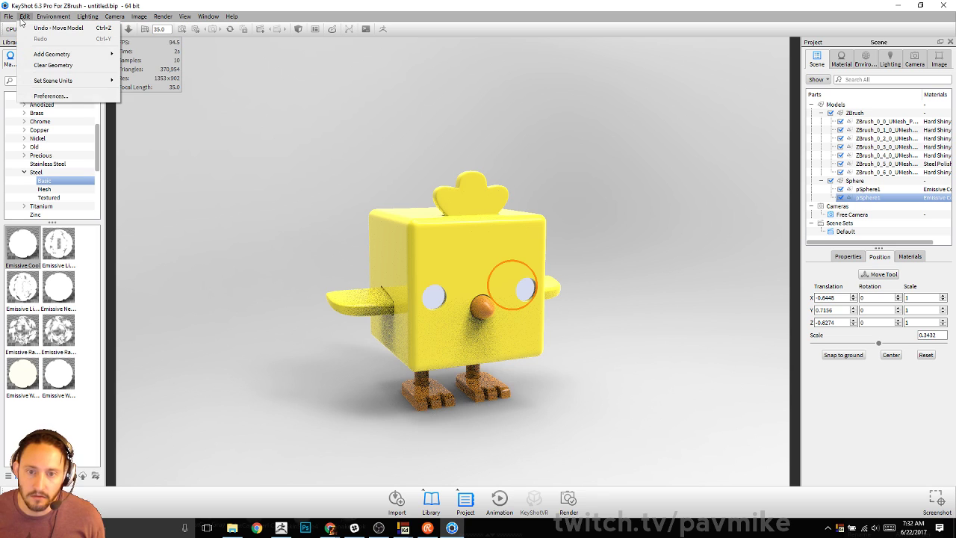
{"action": "left_click", "coordinate": [19, 18]}
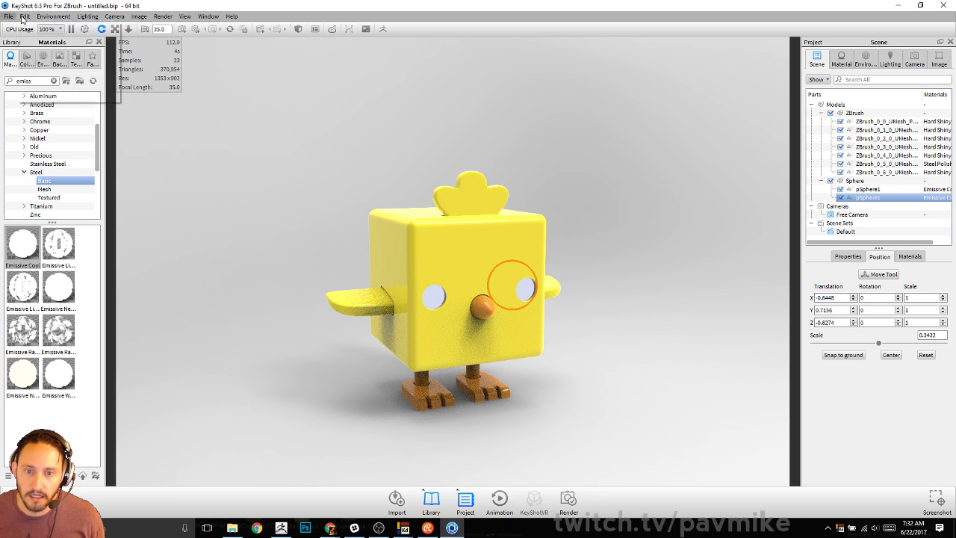
{"action": "left_click", "coordinate": [25, 16]}
{"action": "mouse_move", "coordinate": [115, 58]}
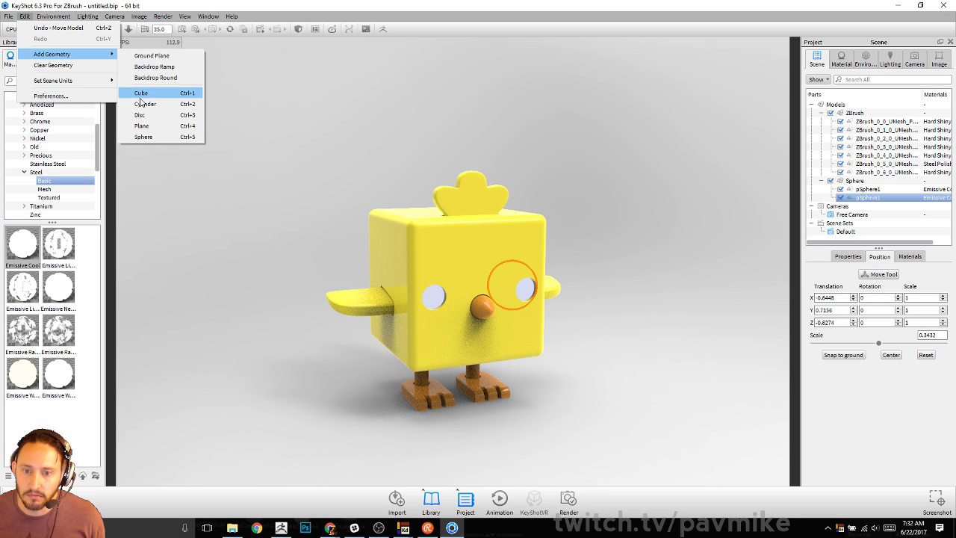
{"action": "left_click", "coordinate": [141, 126]}
{"action": "scroll", "coordinate": [608, 167], "scroll_direction": "down", "scroll_amount": 5}
{"action": "left_click_drag", "start_coordinate": [609, 167], "coordinate": [416, 119]}
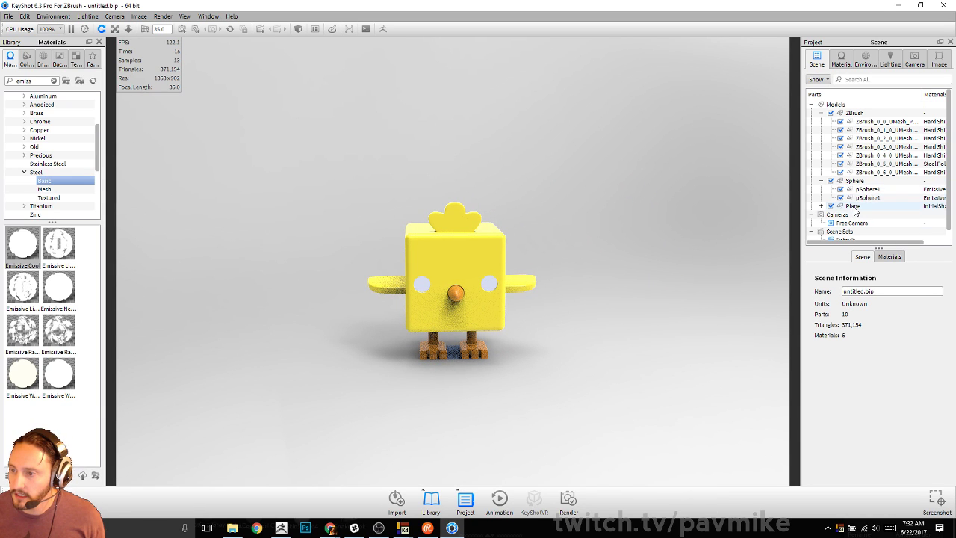
- Move the plane out along X to the side of the chick and tilt it about -67° around Z
{"action": "right_click", "coordinate": [855, 208]}
{"action": "left_click", "coordinate": [821, 207]}
{"action": "left_click", "coordinate": [859, 217]}
{"action": "right_click", "coordinate": [858, 217]}
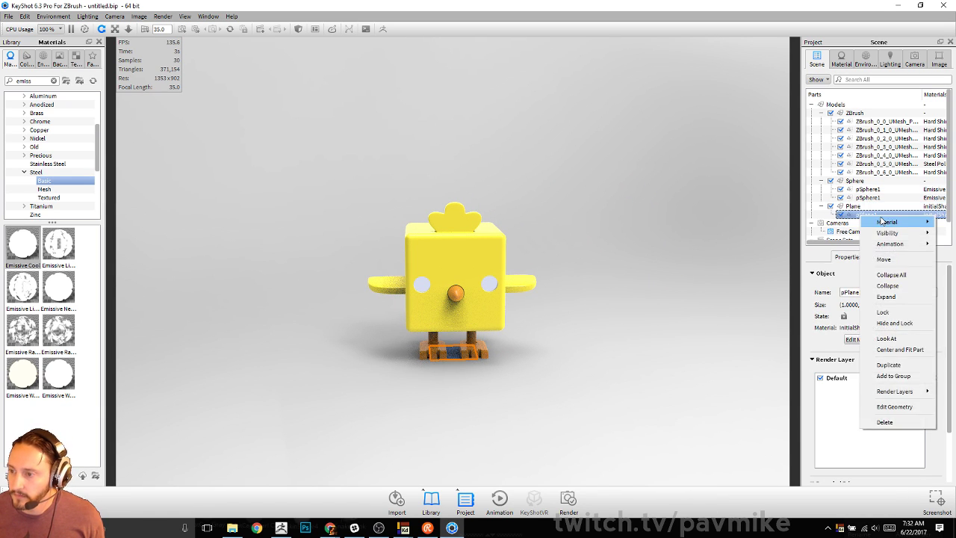
{"action": "left_click", "coordinate": [880, 259]}
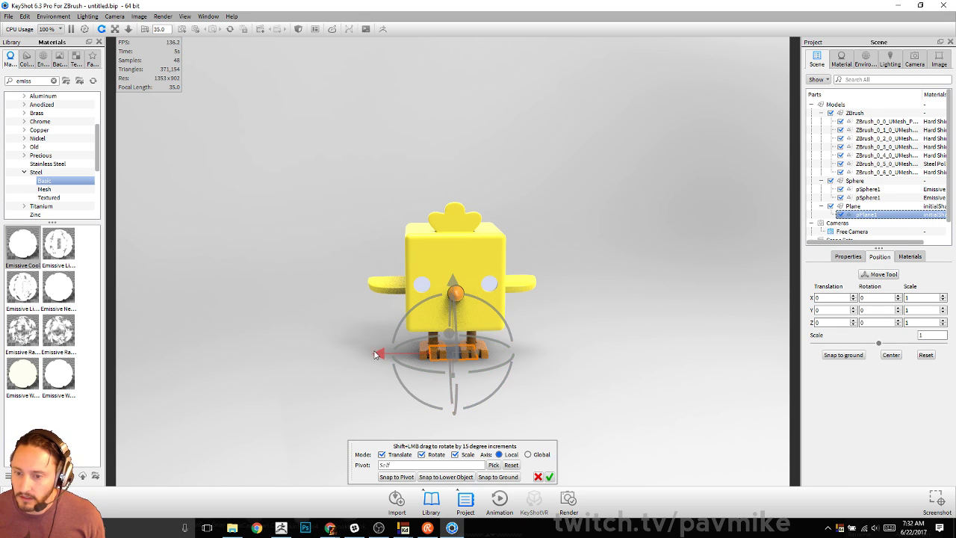
{"action": "left_click_drag", "start_coordinate": [427, 356], "coordinate": [160, 330]}
{"action": "left_click_drag", "start_coordinate": [307, 322], "coordinate": [63, 182]}
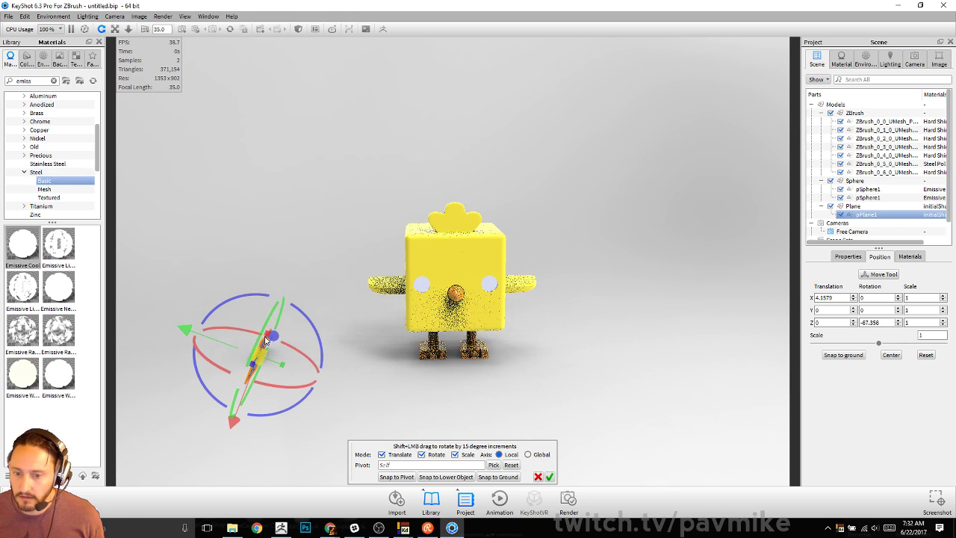
- Raise the tilted plane to about X 2.63, Y 3.67 and enlarge it to a scale of about 5.81
{"action": "left_click_drag", "start_coordinate": [233, 422], "coordinate": [288, 226]}
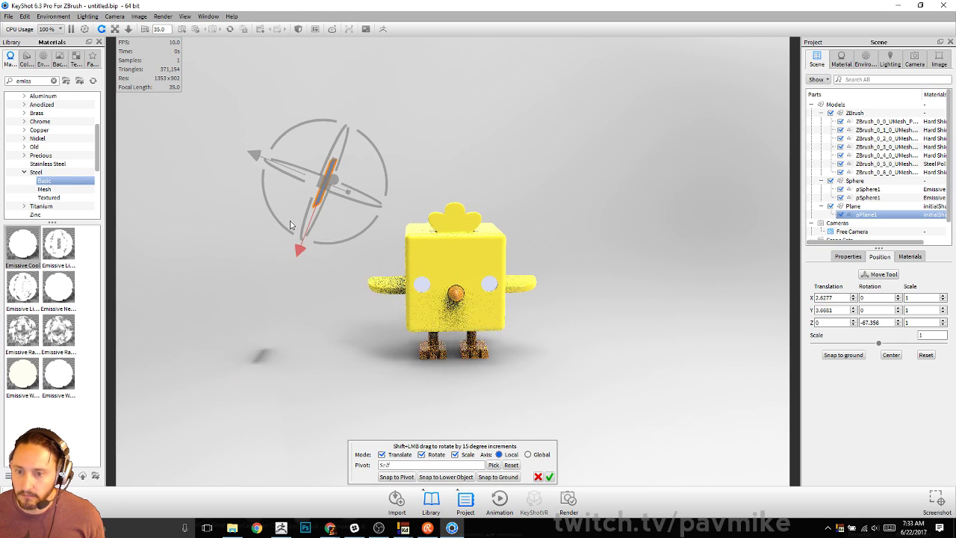
{"action": "left_click_drag", "start_coordinate": [328, 184], "coordinate": [831, 217]}
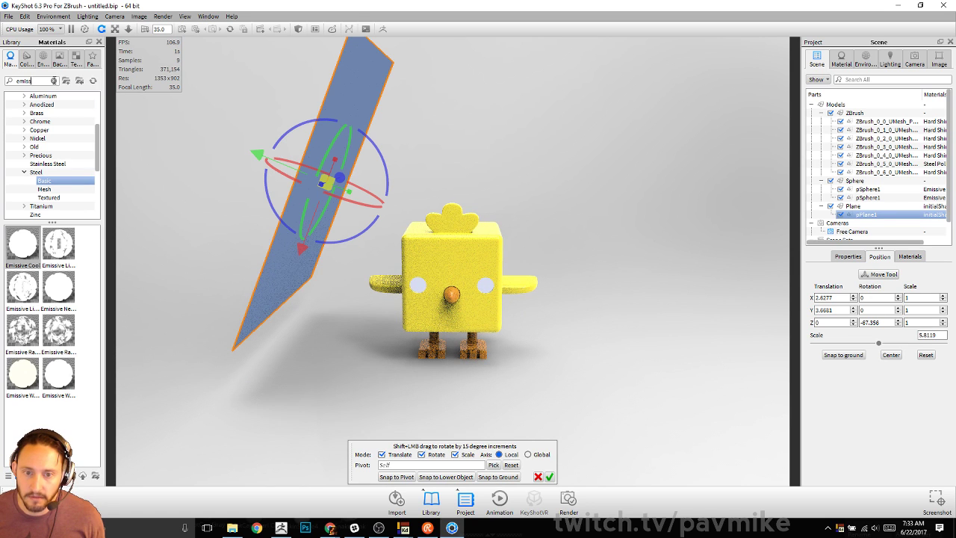
- Find the area light materials in the library and apply Area Light 6000 Lumen Cool to the plane
{"action": "left_click", "coordinate": [53, 81]}
{"action": "left_click", "coordinate": [33, 81]}
{"action": "type", "text": "area"}
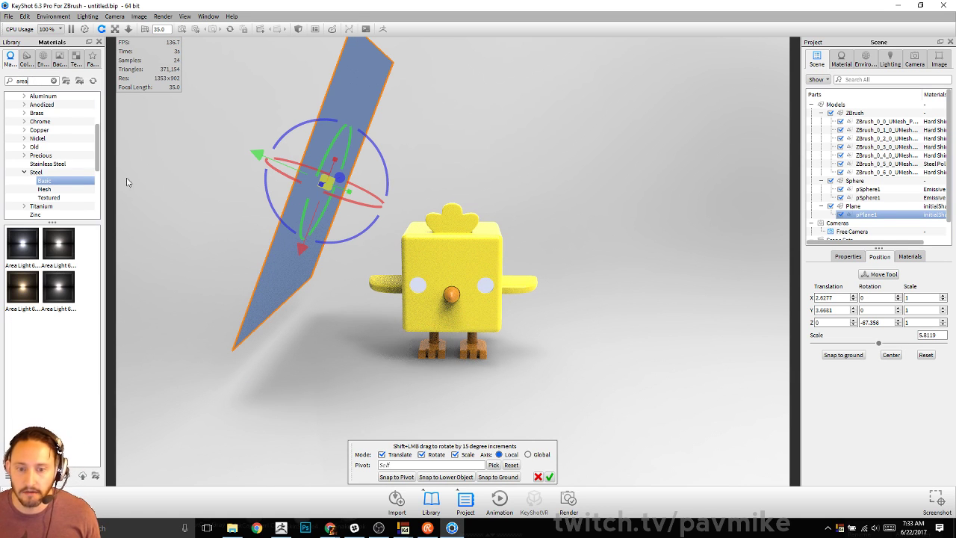
{"action": "left_click_drag", "start_coordinate": [22, 243], "coordinate": [344, 95]}
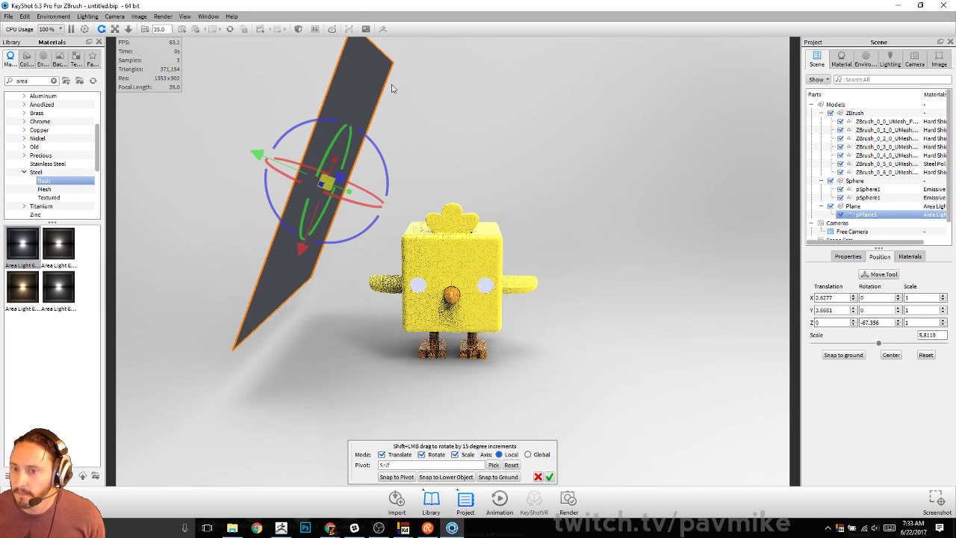
- Switch the area light's power unit to Watt and set its power to about 1240
{"action": "double_click", "coordinate": [369, 75]}
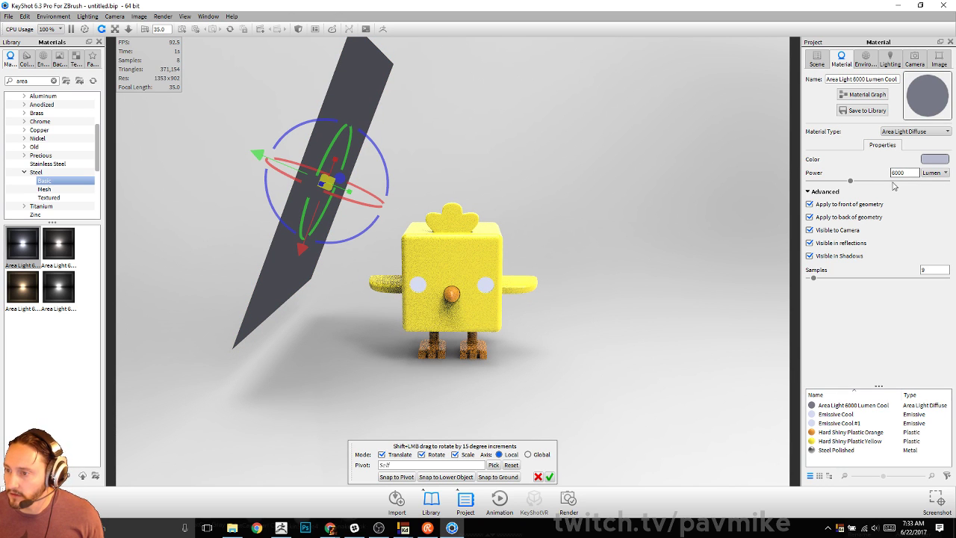
{"action": "left_click", "coordinate": [945, 172]}
{"action": "left_click", "coordinate": [929, 192]}
{"action": "left_click_drag", "start_coordinate": [850, 183], "coordinate": [816, 185]}
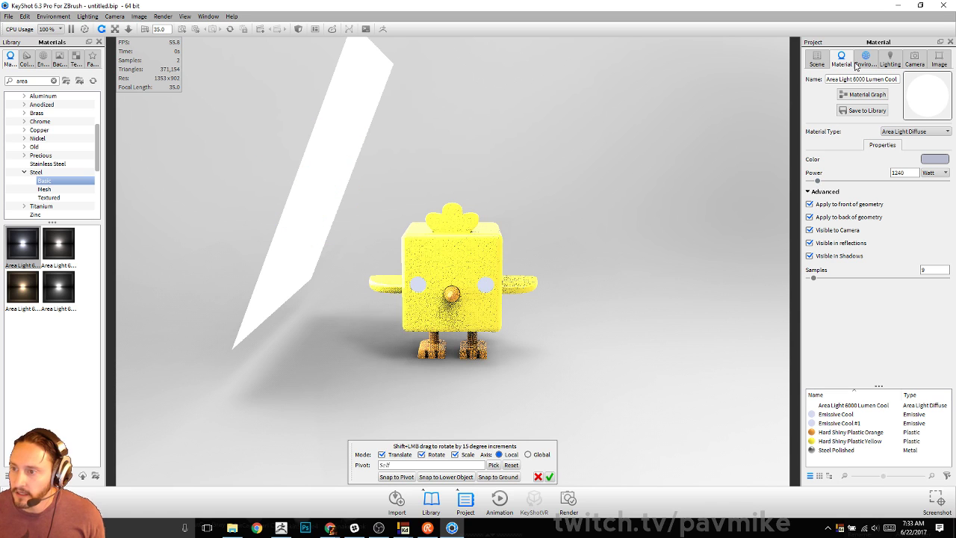
- Hide the Plane group in the scene and accept the plane's move
{"action": "left_click", "coordinate": [816, 60]}
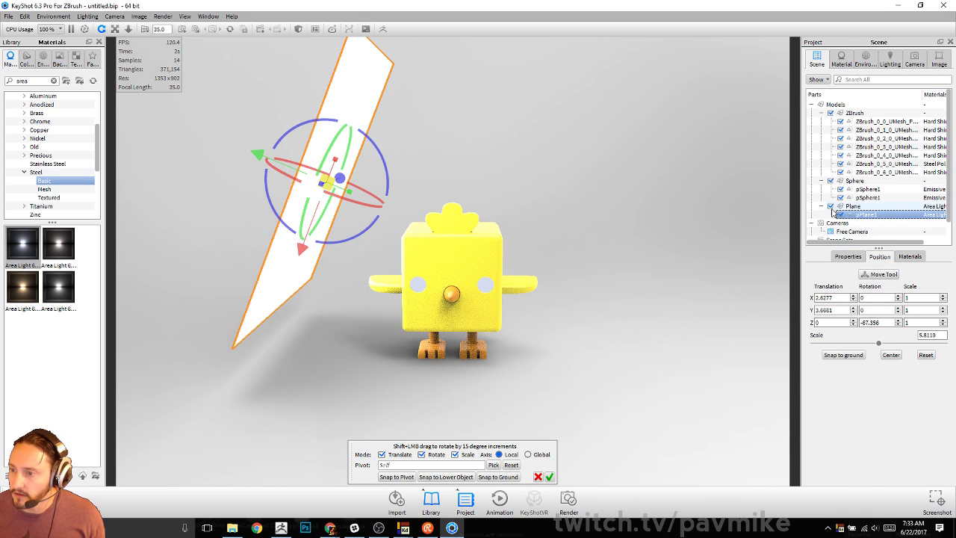
{"action": "left_click", "coordinate": [830, 206]}
{"action": "left_click_drag", "start_coordinate": [587, 214], "coordinate": [694, 217]}
{"action": "left_click", "coordinate": [549, 476]}
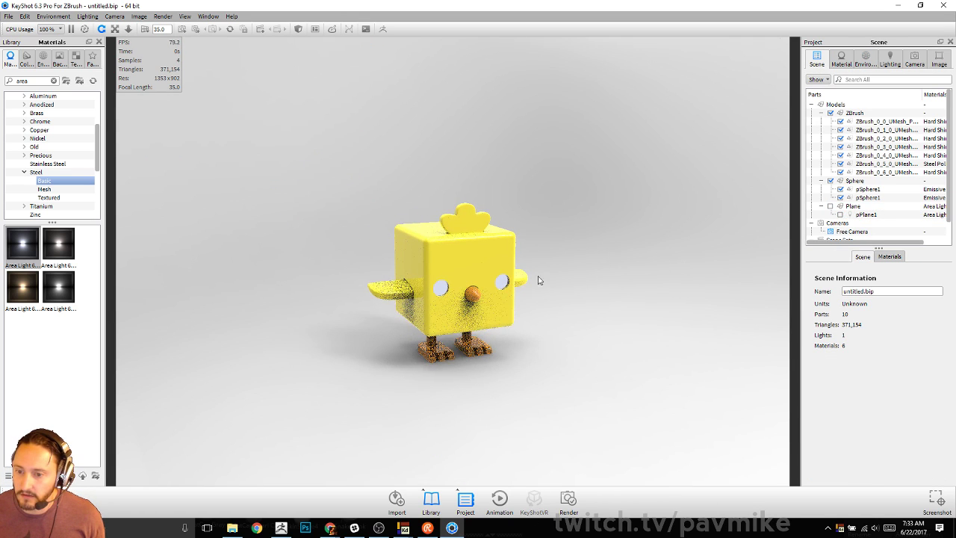
- Try the pixologic_roof_1 environment from the ZBrush environments on the scene
{"action": "left_click_drag", "start_coordinate": [539, 277], "coordinate": [635, 278]}
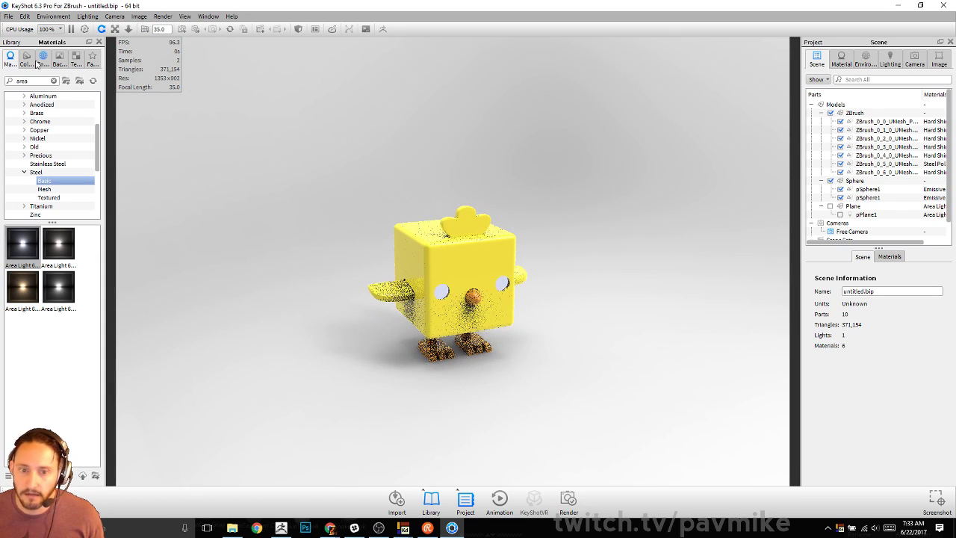
{"action": "left_click", "coordinate": [42, 59]}
{"action": "scroll", "coordinate": [32, 260], "scroll_direction": "down", "scroll_amount": 10}
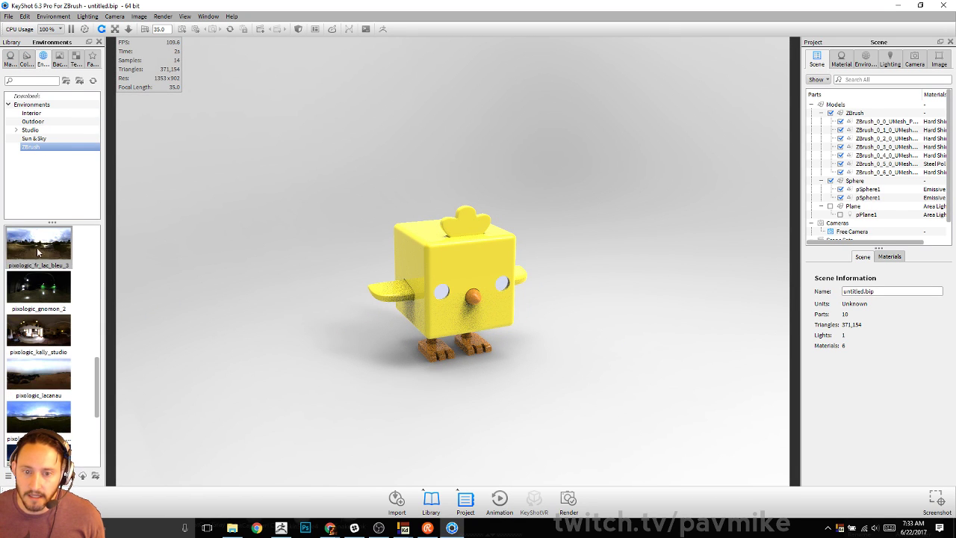
{"action": "scroll", "coordinate": [45, 306], "scroll_direction": "down", "scroll_amount": 5}
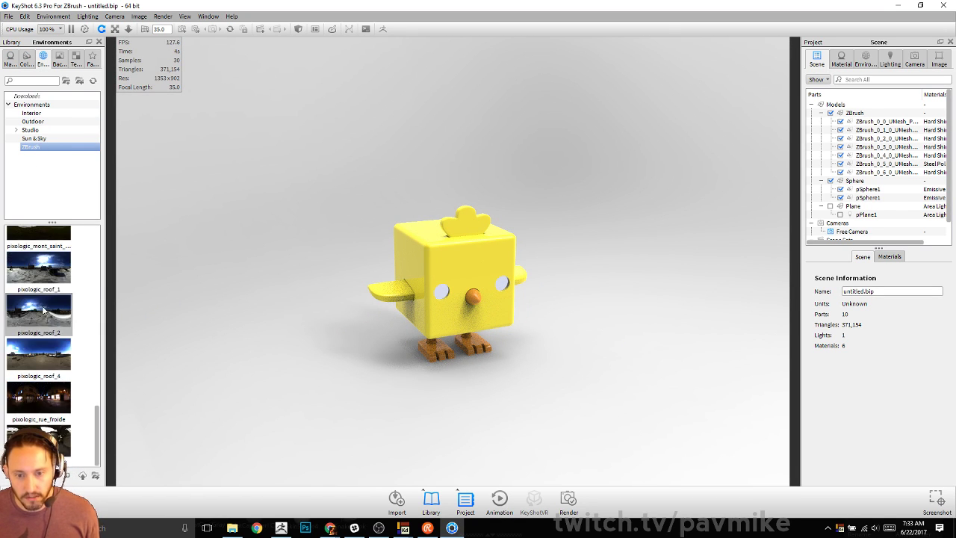
{"action": "double_click", "coordinate": [53, 265]}
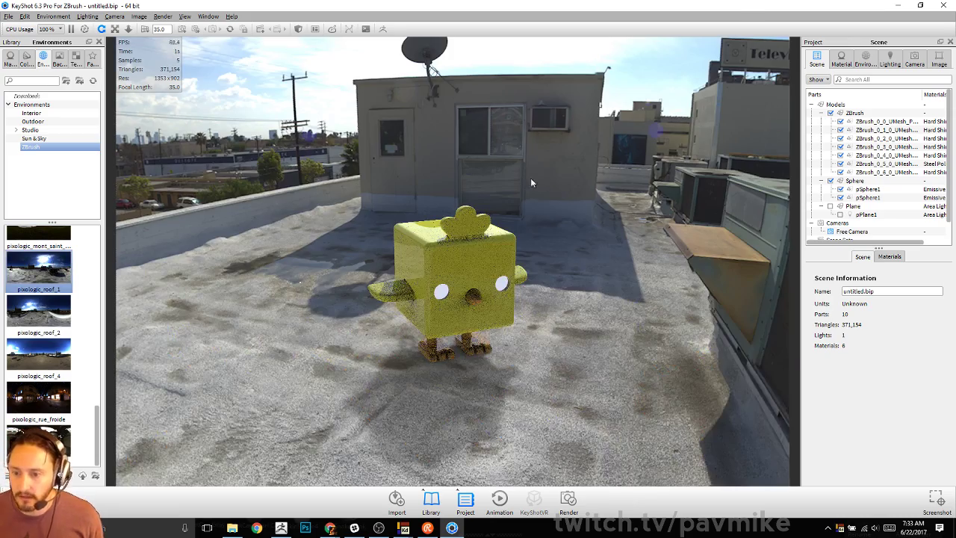
{"action": "left_click_drag", "start_coordinate": [530, 178], "coordinate": [445, 171]}
- Apply the daytime pixologic_barcelona plaza environment with stone paving and trees to the scene
{"action": "scroll", "coordinate": [52, 299], "scroll_direction": "up", "scroll_amount": 5}
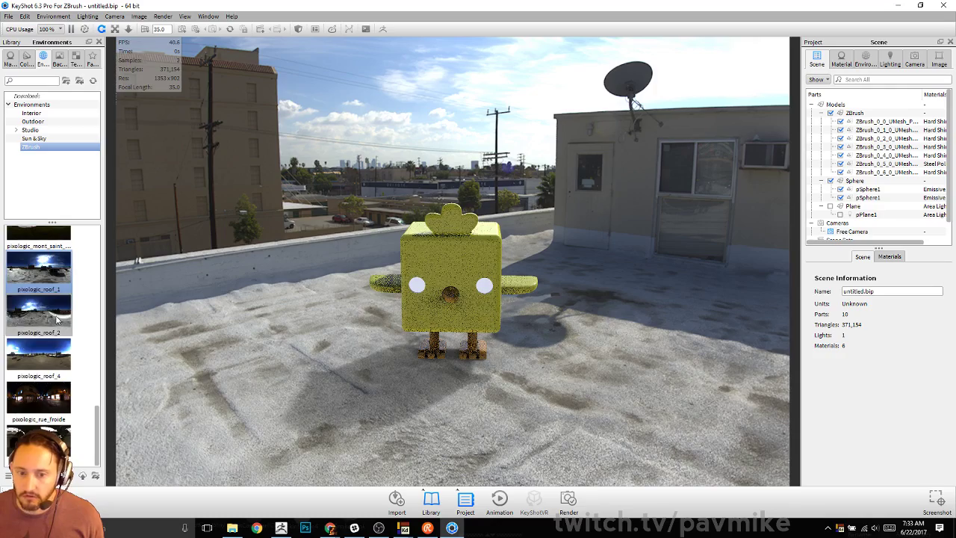
{"action": "double_click", "coordinate": [39, 269]}
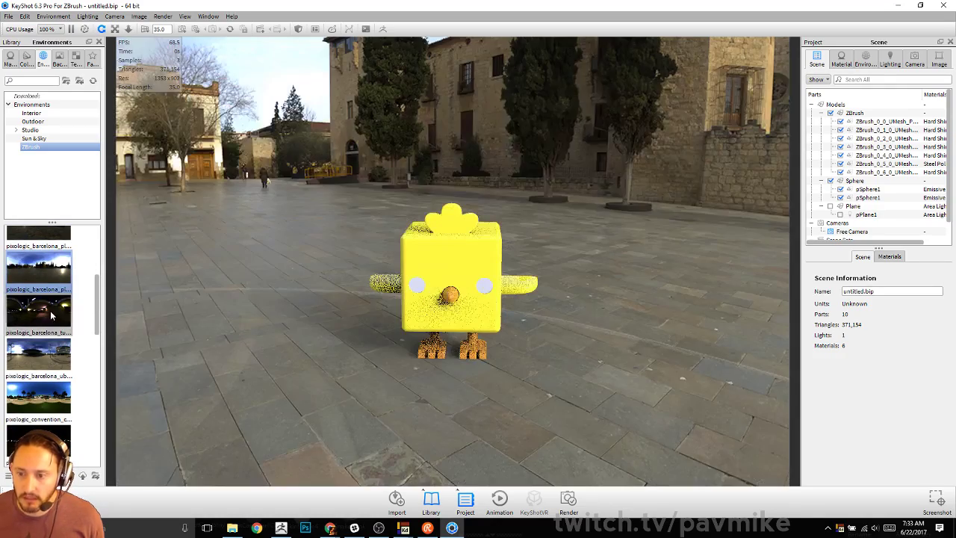
- Change the scene background from the lighting environment to a solid dark grey colour with 17% value
{"action": "left_click_drag", "start_coordinate": [403, 340], "coordinate": [596, 334]}
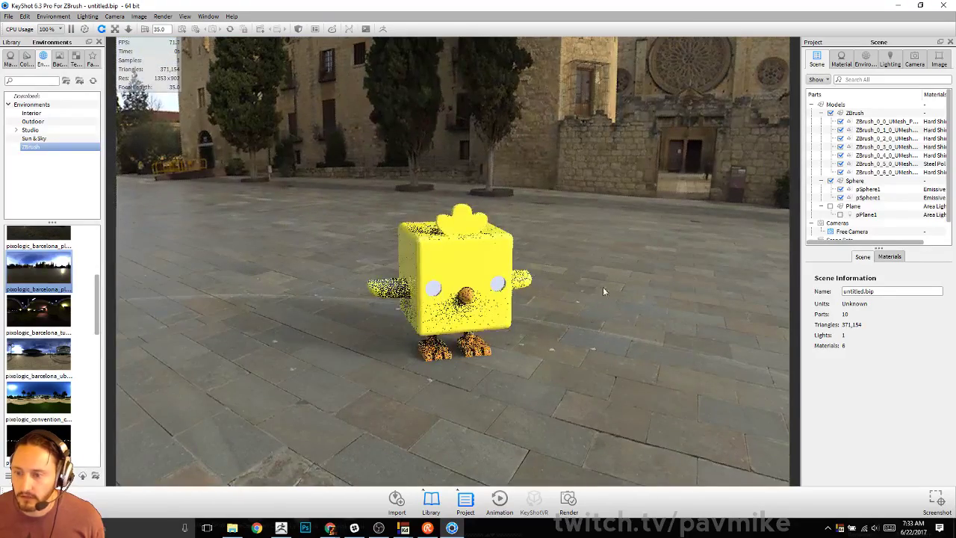
{"action": "left_click", "coordinate": [865, 60]}
{"action": "left_click", "coordinate": [817, 327]}
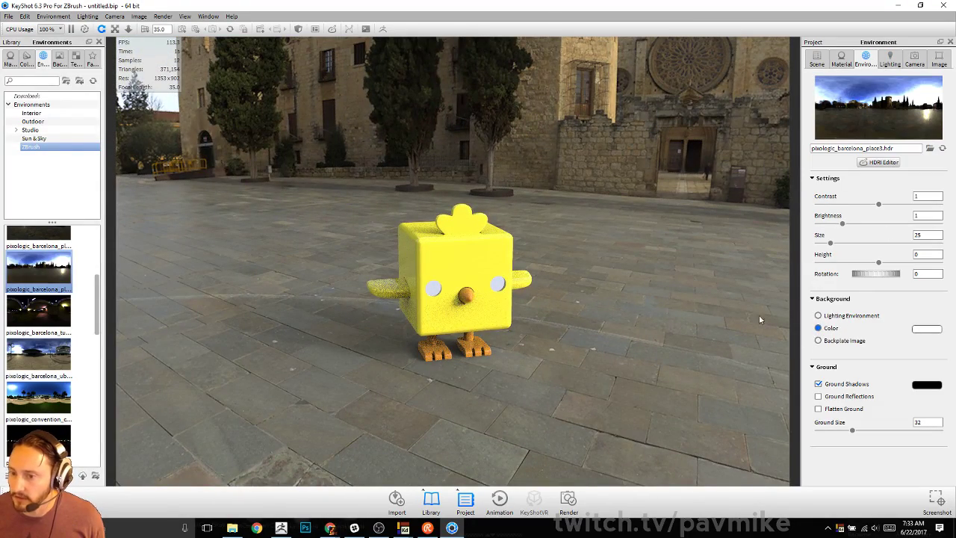
{"action": "left_click", "coordinate": [925, 328]}
{"action": "left_click", "coordinate": [842, 369]}
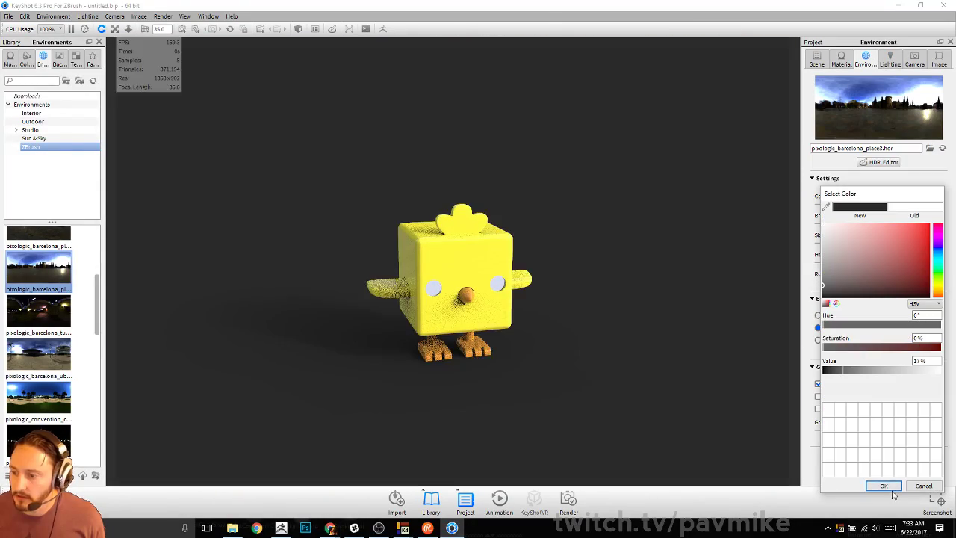
{"action": "left_click", "coordinate": [886, 486]}
{"action": "left_click_drag", "start_coordinate": [632, 307], "coordinate": [627, 267]}
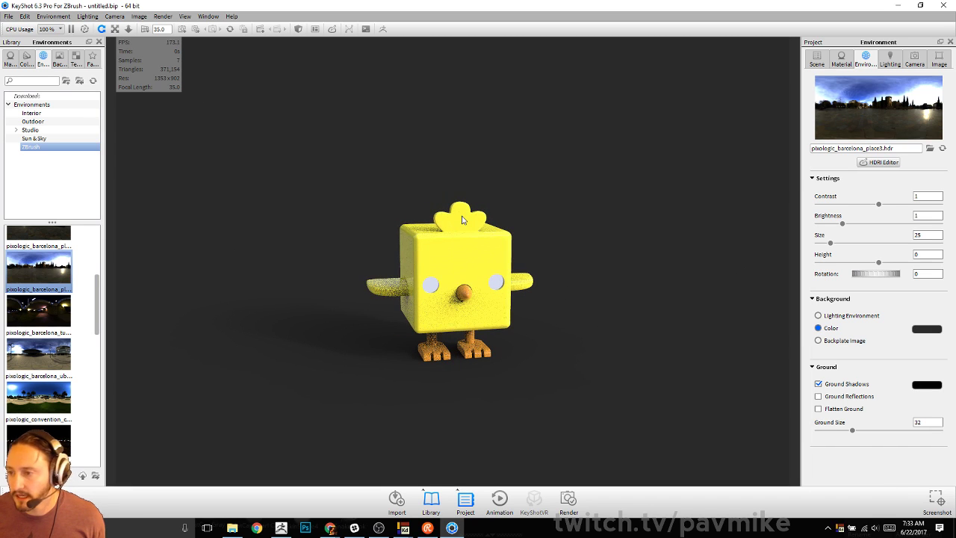
- Undo the hiding of the area light plane and make its light material invisible to the camera
{"action": "left_click", "coordinate": [816, 60]}
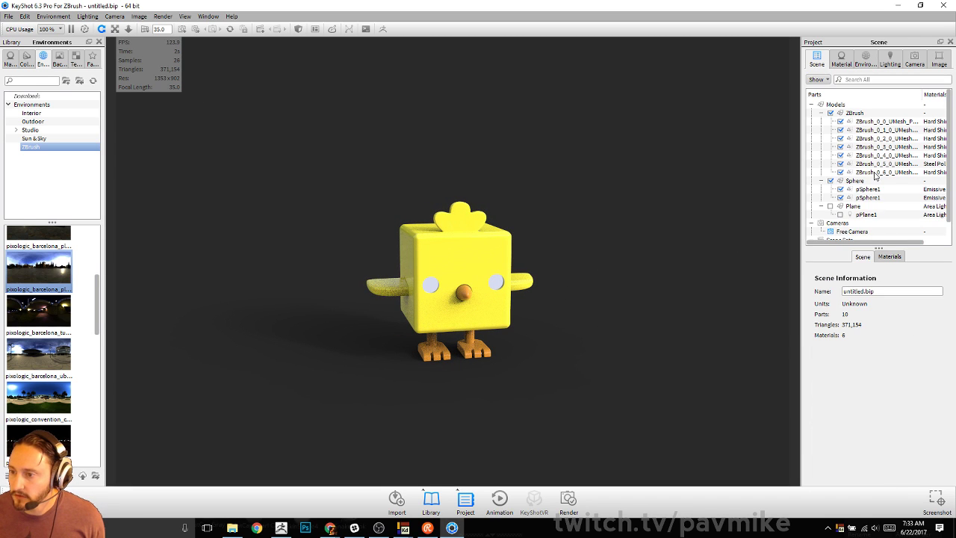
{"action": "key", "text": "ctrl+z"}
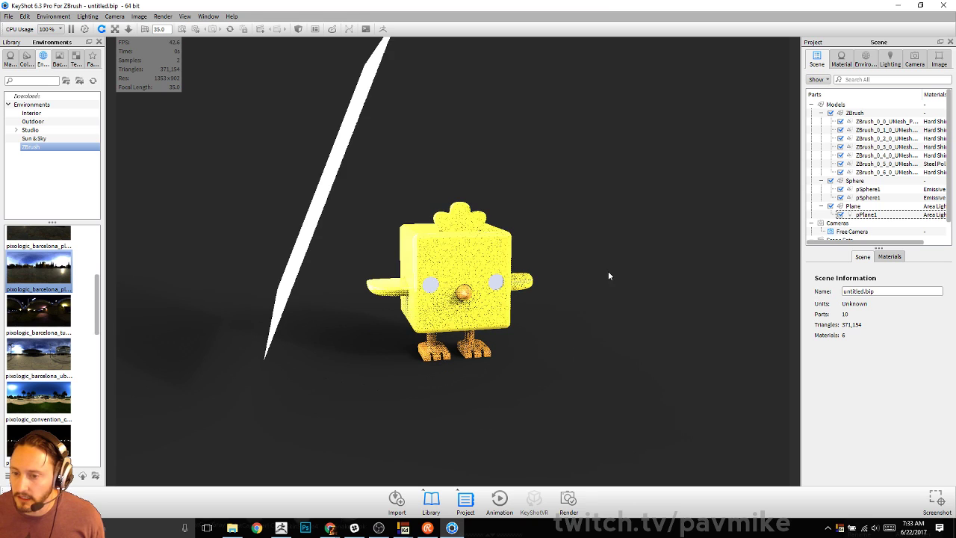
{"action": "double_click", "coordinate": [347, 115]}
{"action": "left_click", "coordinate": [833, 231]}
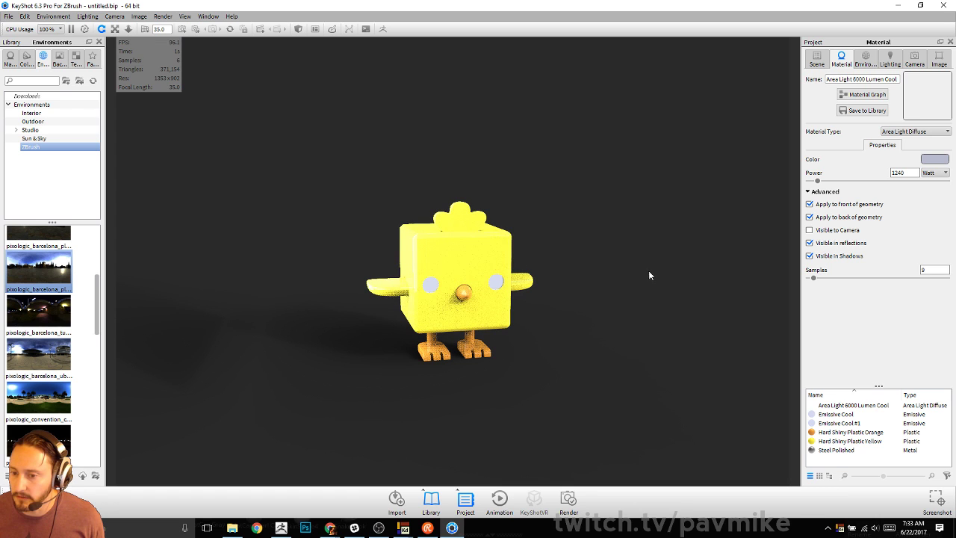
- Dim the environment brightness to 0.165
{"action": "left_click", "coordinate": [865, 58]}
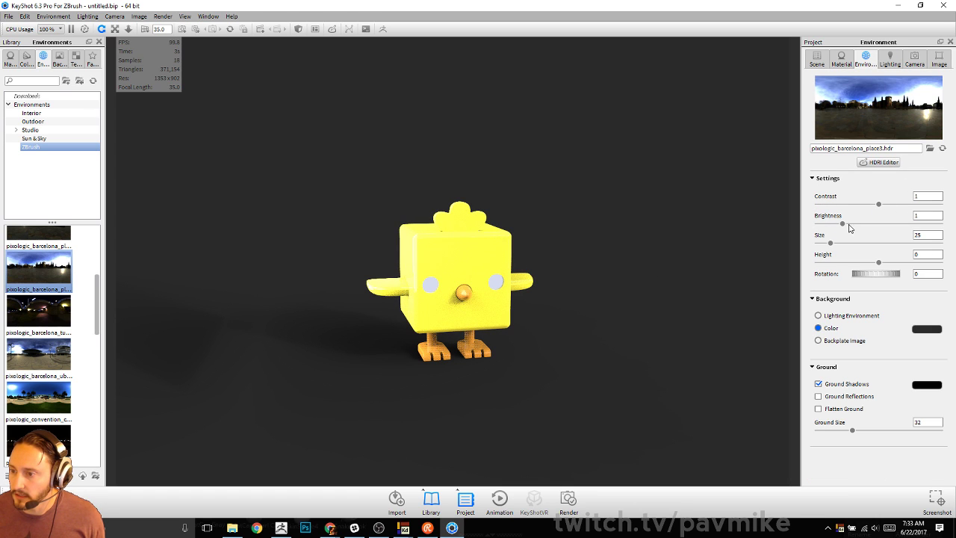
{"action": "left_click_drag", "start_coordinate": [841, 223], "coordinate": [822, 225]}
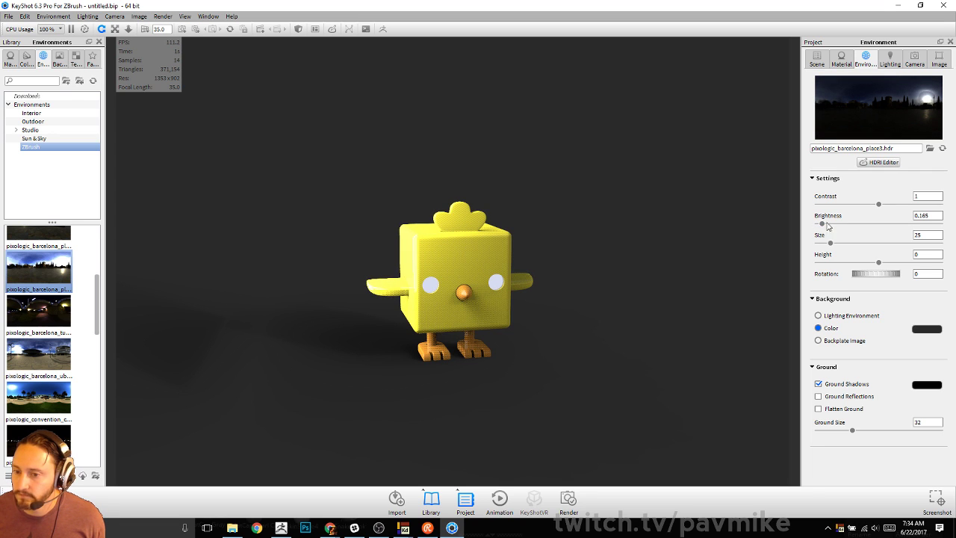
- Search the library's environments and materials for "beer"
{"action": "left_click", "coordinate": [40, 80]}
{"action": "type", "text": "g"}
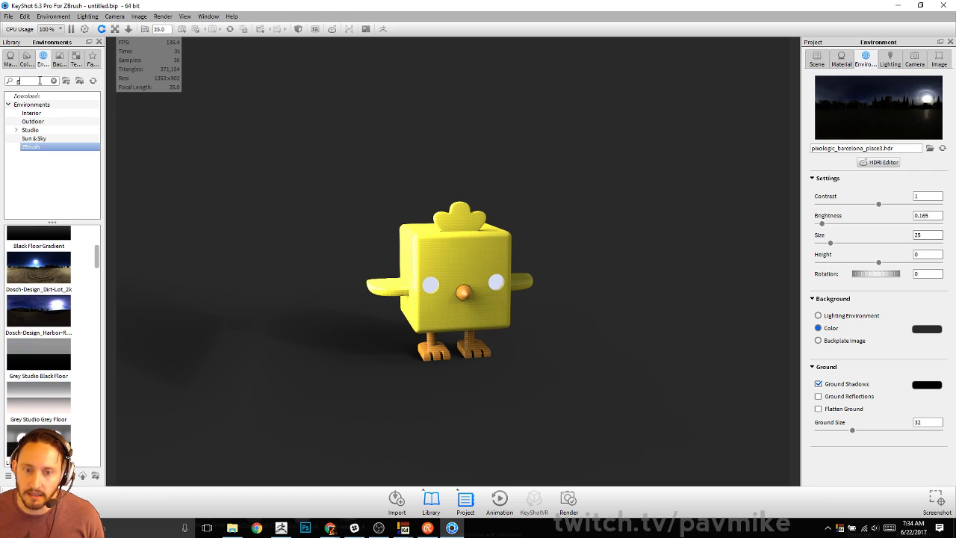
{"action": "type", "text": "beer"}
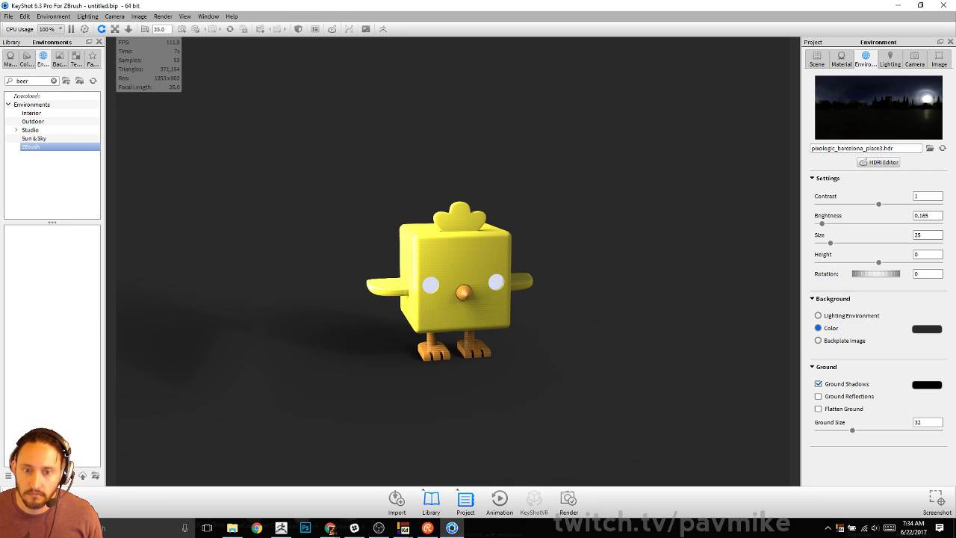
{"action": "left_click", "coordinate": [11, 58]}
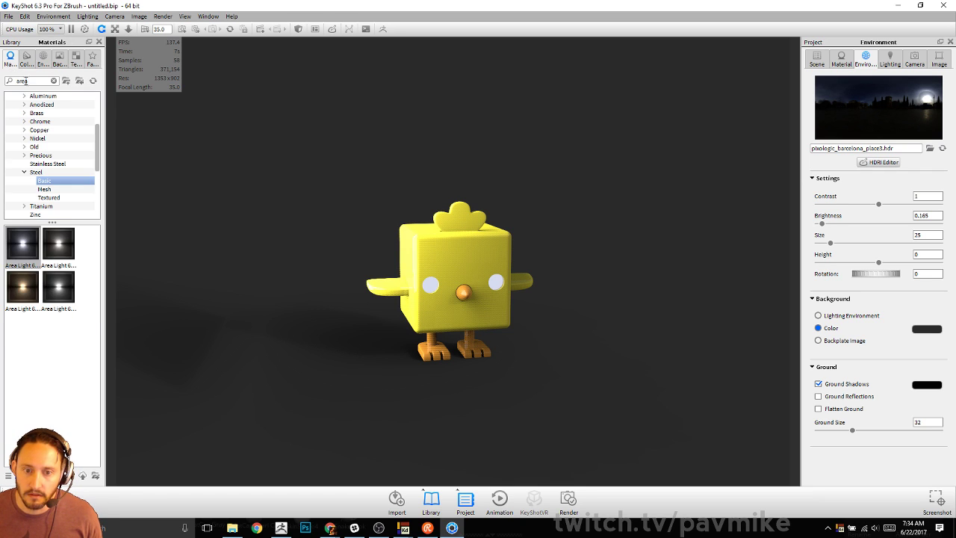
{"action": "double_click", "coordinate": [26, 80]}
{"action": "type", "text": "beer"}
{"action": "mouse_move", "coordinate": [28, 248]}
{"action": "left_mouse_down"}
{"action": "mouse_move", "coordinate": [471, 294]}
{"action": "mouse_move", "coordinate": [677, 210]}
{"action": "mouse_move", "coordinate": [41, 239]}
{"action": "left_mouse_up"}
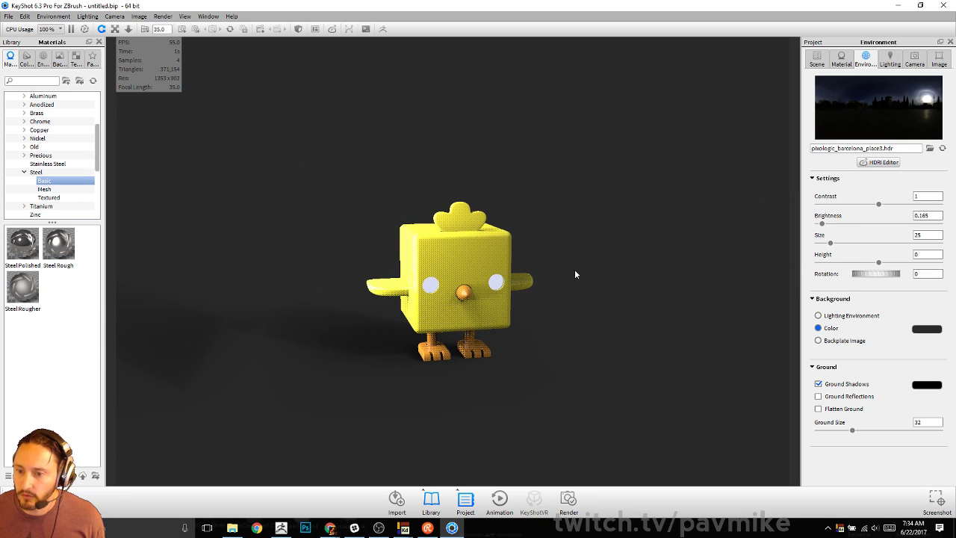
- Add a new scene set named beerchicken with no camera assigned and select it in the scene tree
{"action": "left_click", "coordinate": [817, 60]}
{"action": "left_click", "coordinate": [859, 231]}
{"action": "scroll", "coordinate": [853, 202], "scroll_direction": "down", "scroll_amount": 1}
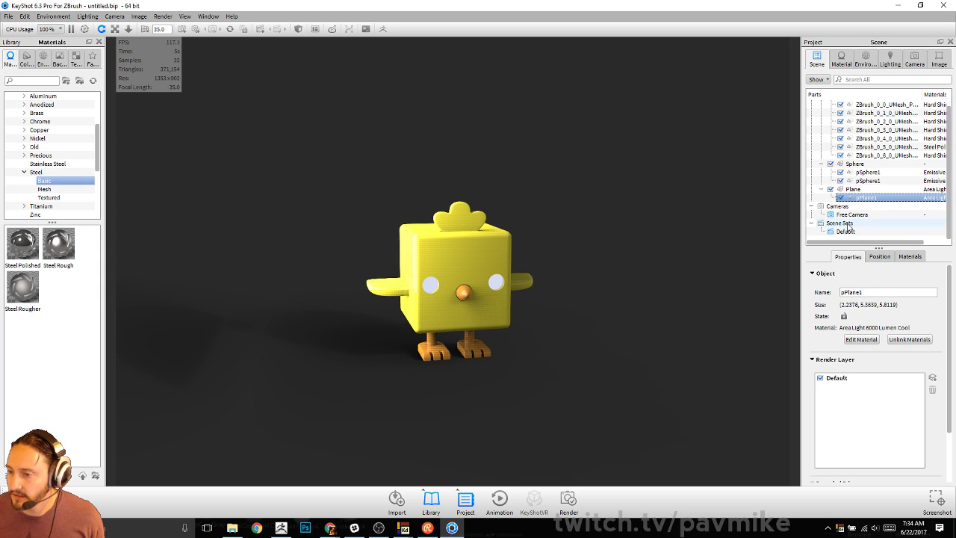
{"action": "left_click", "coordinate": [859, 224]}
{"action": "right_click", "coordinate": [851, 224]}
{"action": "left_click", "coordinate": [878, 235]}
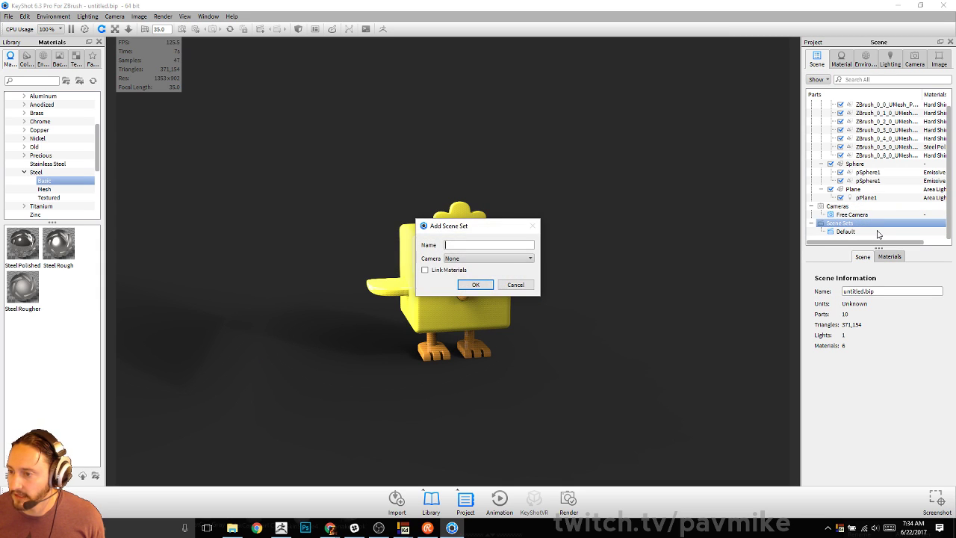
{"action": "type", "text": "beerchi"}
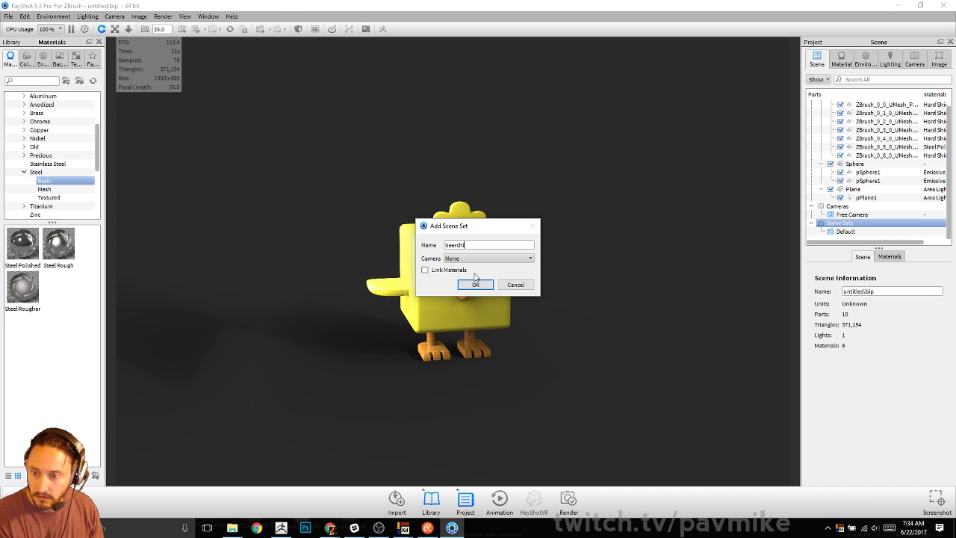
{"action": "type", "text": "cken"}
{"action": "key", "text": "Return"}
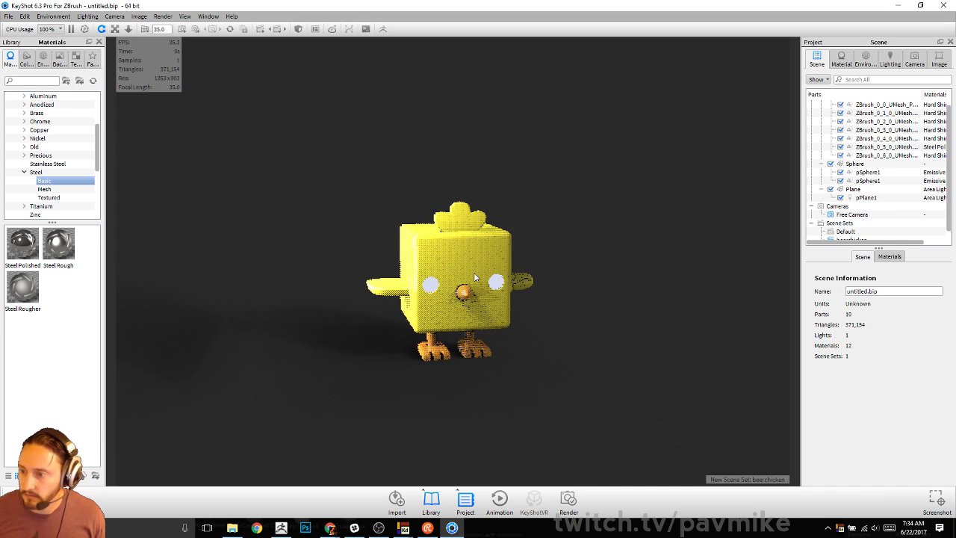
{"action": "left_click", "coordinate": [852, 232]}
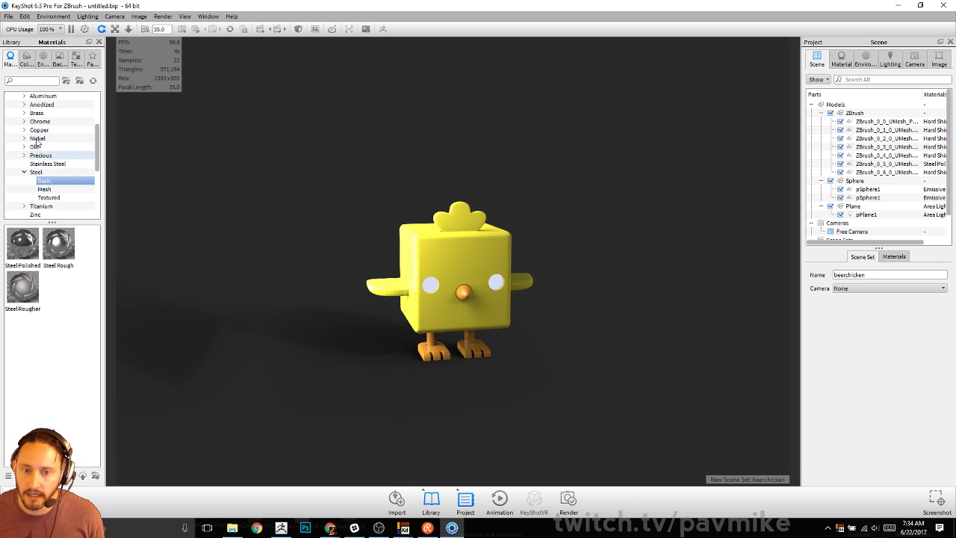
- Search the material library for "beer" and apply the Liquid Beer material to the whole ZBrush model group
{"action": "left_click", "coordinate": [43, 58]}
{"action": "left_click", "coordinate": [27, 58]}
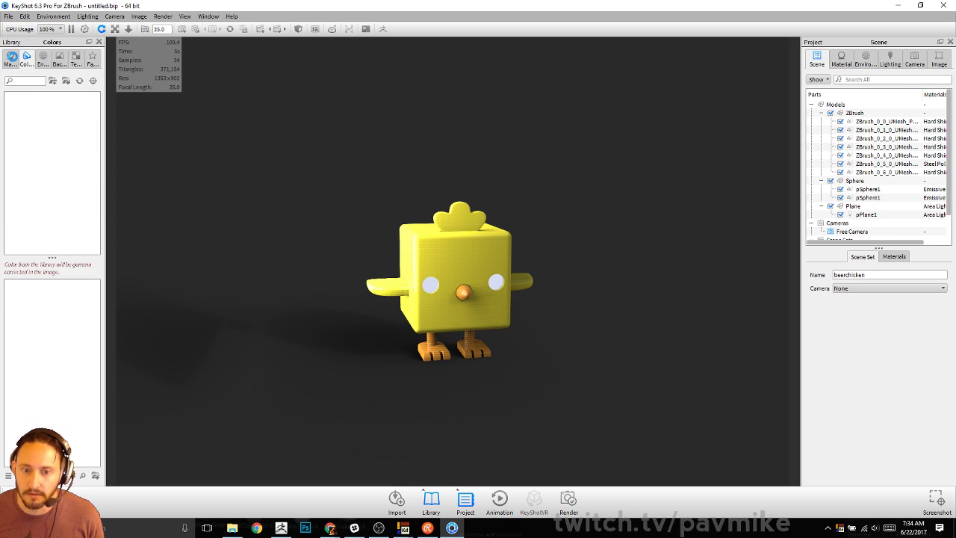
{"action": "left_click", "coordinate": [11, 59]}
{"action": "left_click", "coordinate": [33, 82]}
{"action": "type", "text": "be"}
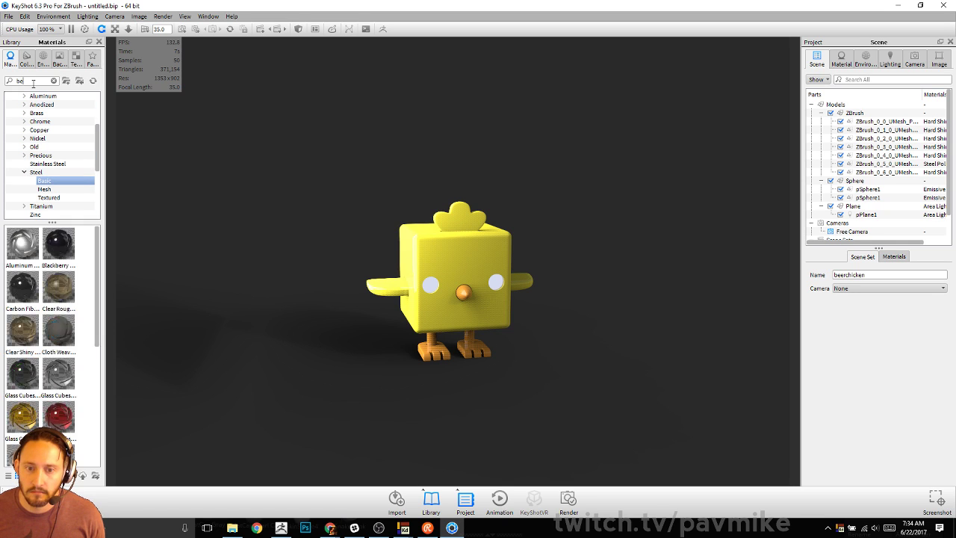
{"action": "type", "text": "er"}
{"action": "left_click_drag", "start_coordinate": [22, 242], "coordinate": [861, 113]}
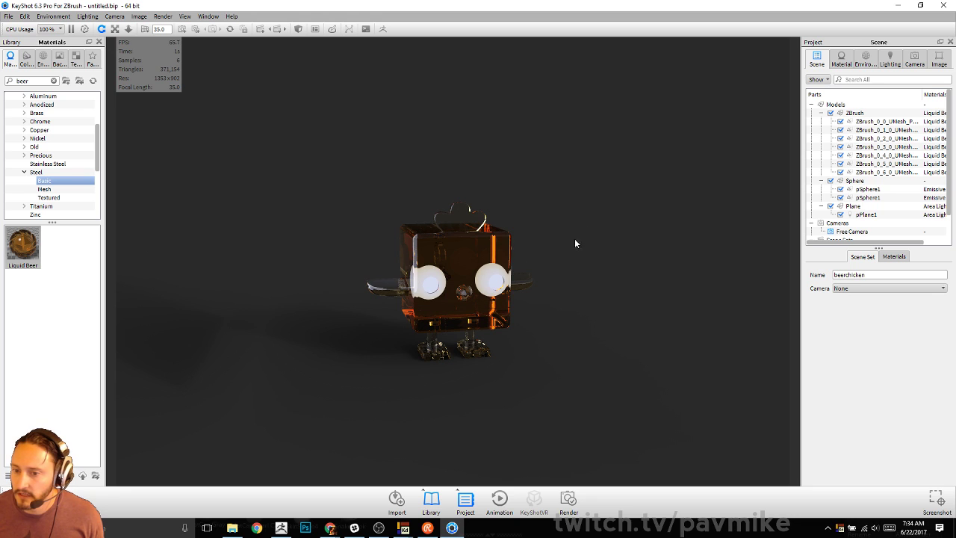
- Try the Product and Interior lighting presets on the beer chick and settle on Full Simulation
{"action": "scroll", "coordinate": [594, 231], "scroll_direction": "up", "scroll_amount": 6}
{"action": "left_click_drag", "start_coordinate": [672, 321], "coordinate": [711, 321]}
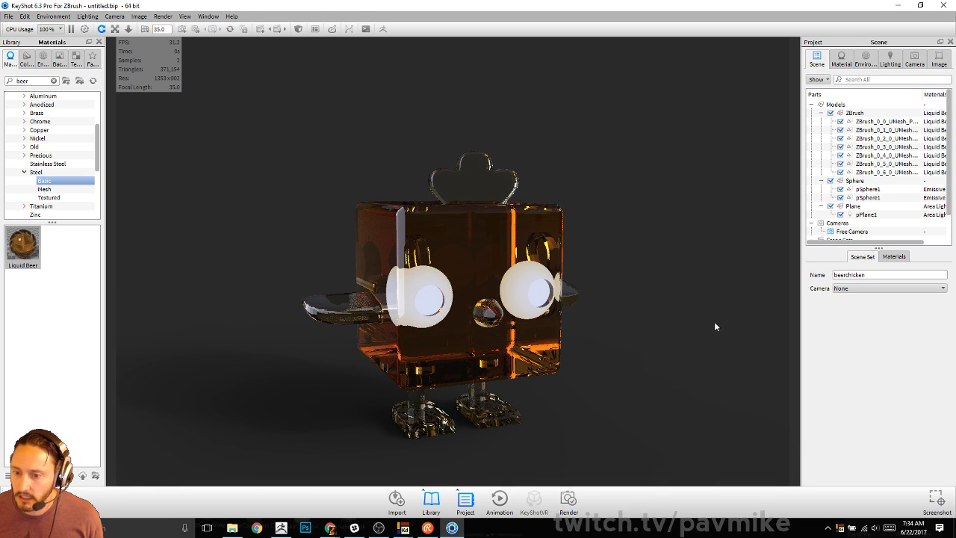
{"action": "left_click", "coordinate": [885, 64]}
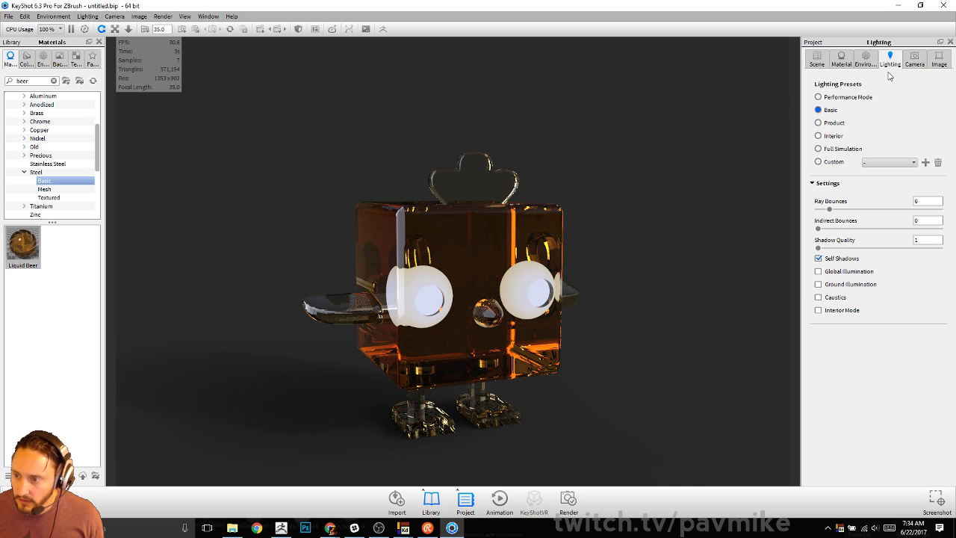
{"action": "left_click", "coordinate": [834, 124]}
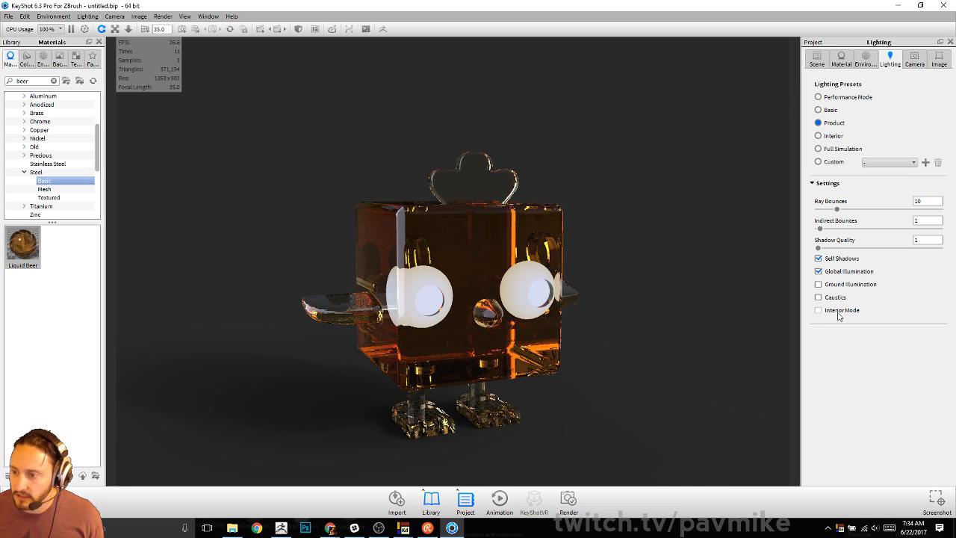
{"action": "left_click", "coordinate": [827, 136]}
{"action": "left_click", "coordinate": [831, 149]}
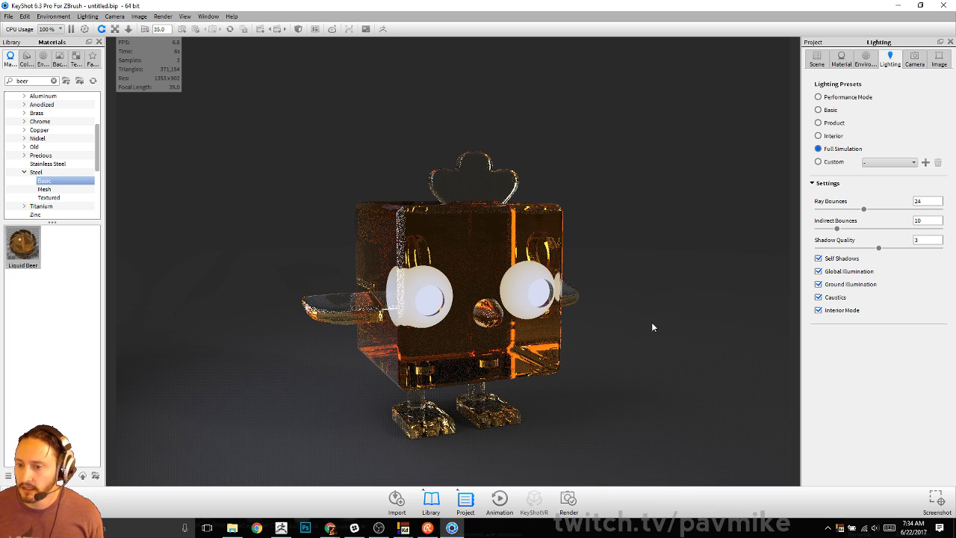
- Raise the power of the pPlane1 area light to 3000 Watt
{"action": "left_click", "coordinate": [822, 58]}
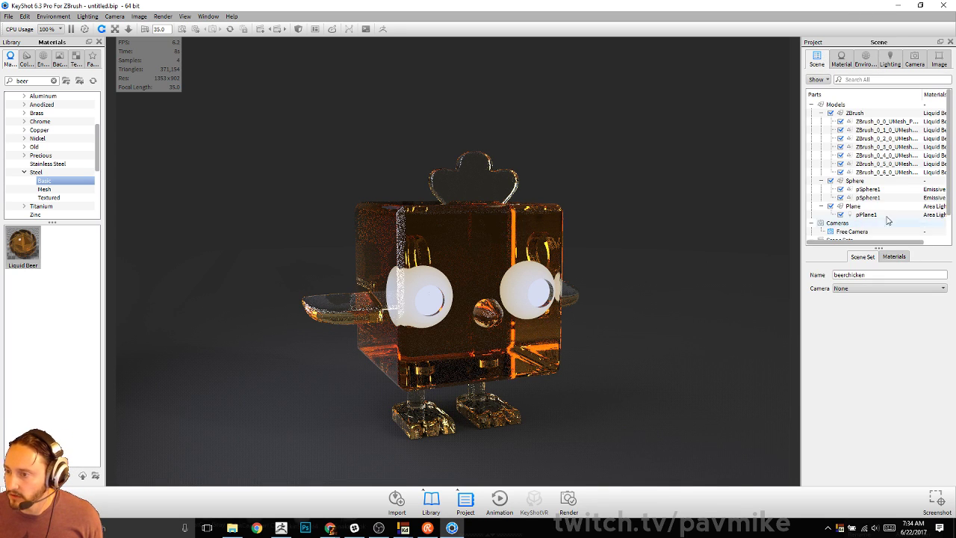
{"action": "double_click", "coordinate": [869, 215]}
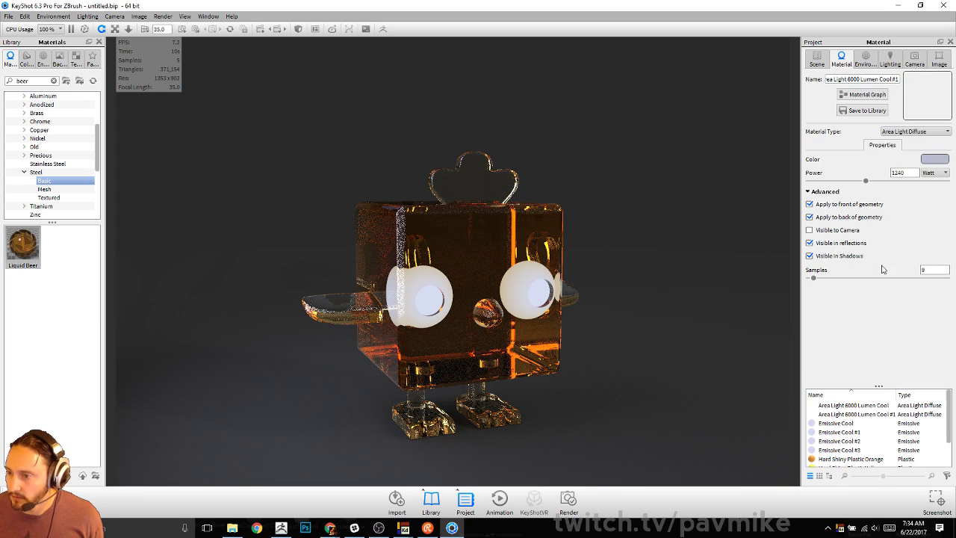
{"action": "left_click_drag", "start_coordinate": [866, 181], "coordinate": [955, 184]}
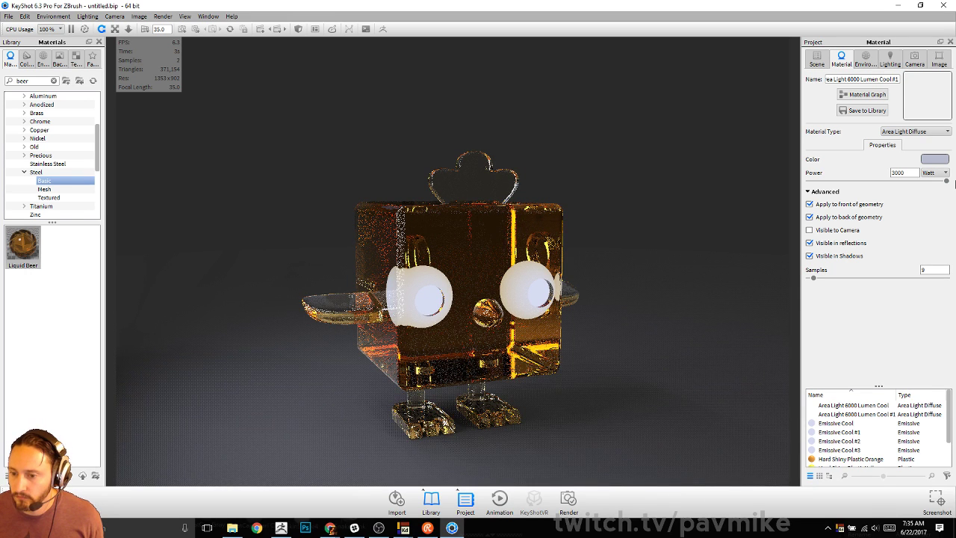
- Add a ground plane beneath the chick model
{"action": "left_click", "coordinate": [27, 16]}
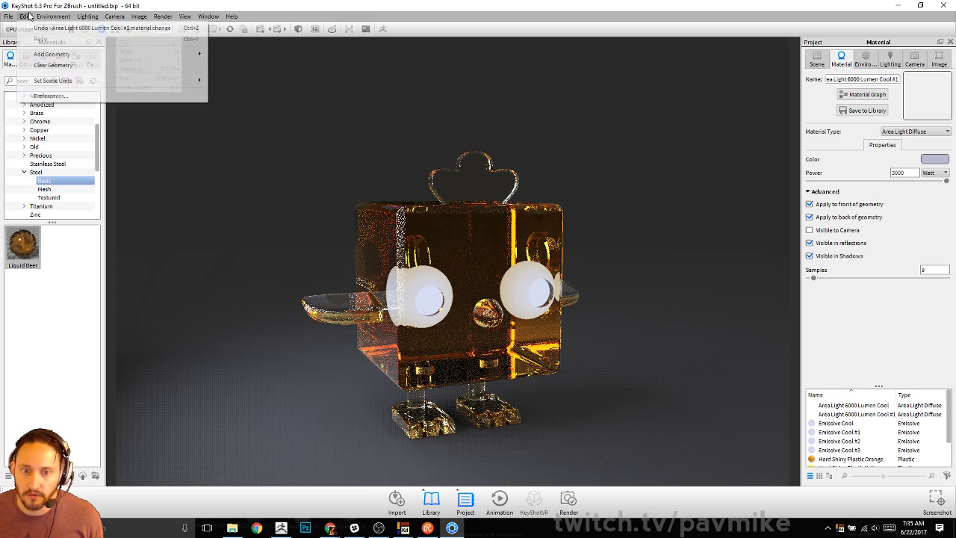
{"action": "mouse_move", "coordinate": [5, 18]}
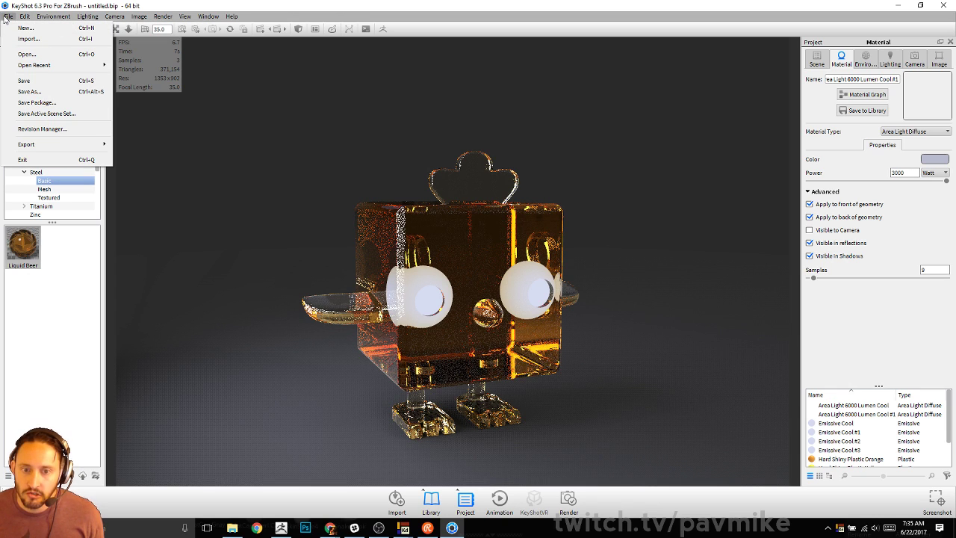
{"action": "mouse_move", "coordinate": [56, 56]}
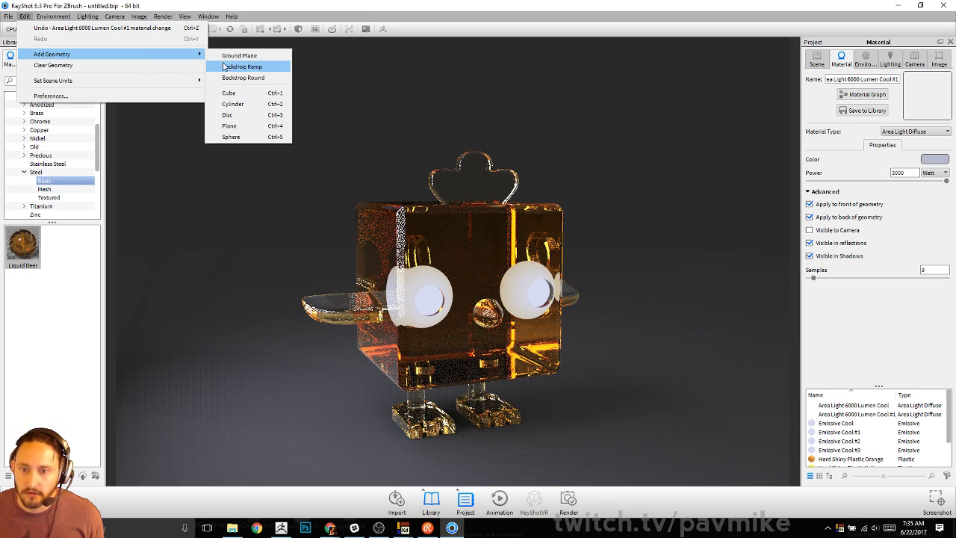
{"action": "left_click", "coordinate": [240, 65]}
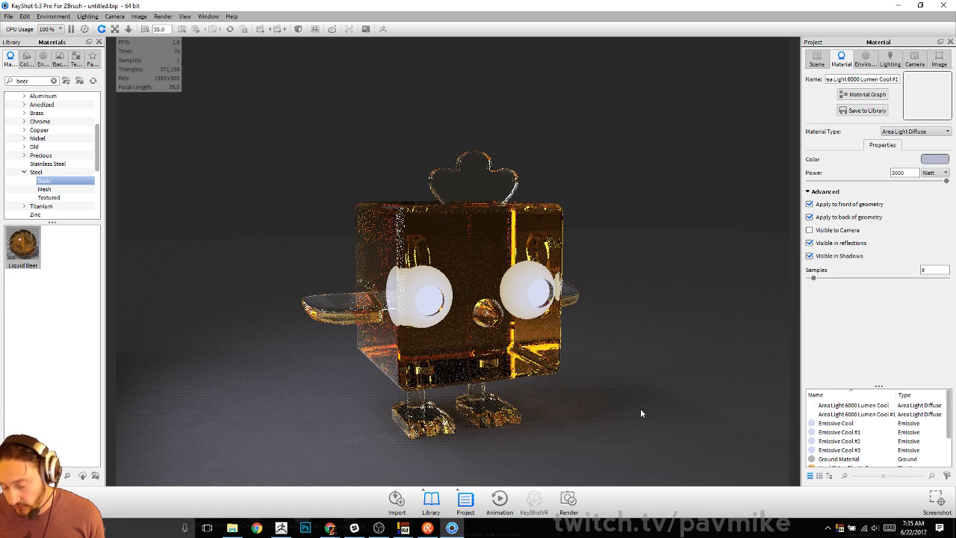
- Change the ground plane's material type from Ground to Plastic
{"action": "double_click", "coordinate": [647, 425]}
{"action": "left_click", "coordinate": [900, 132]}
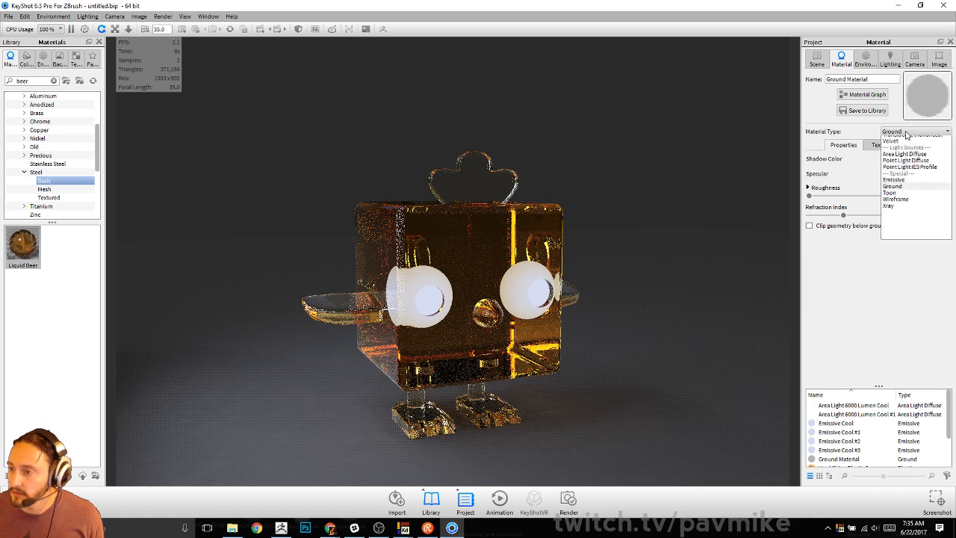
{"action": "left_click", "coordinate": [907, 193]}
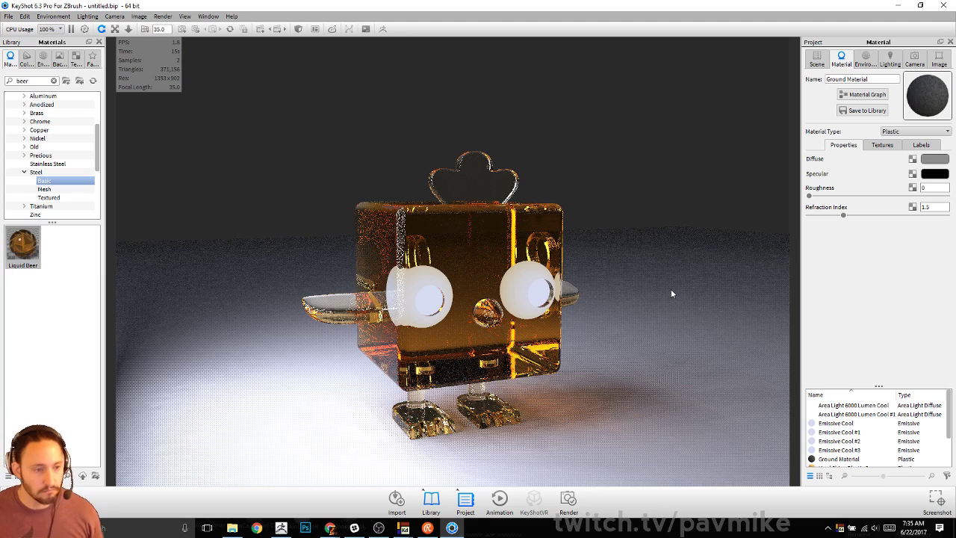
{"action": "left_click", "coordinate": [23, 247]}
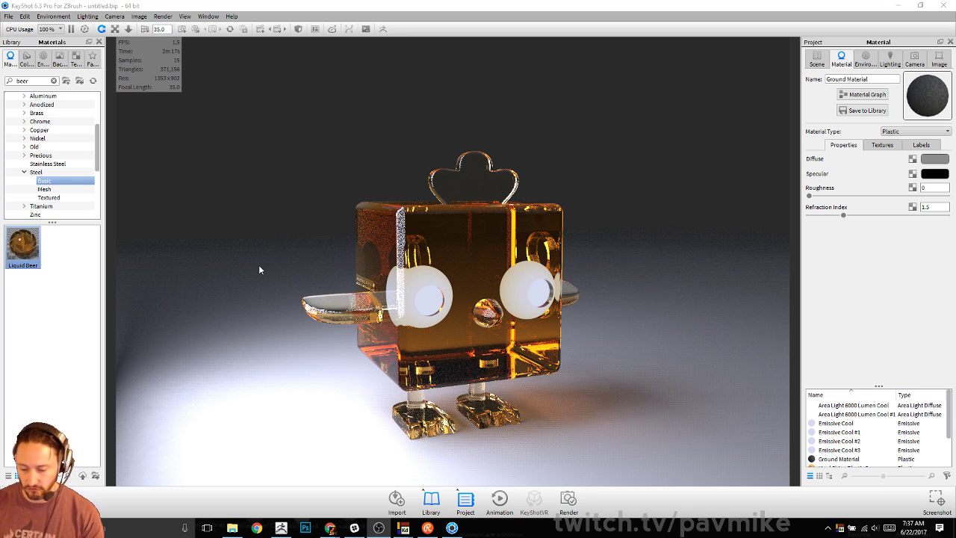
- Pause the KeyShot real-time render and switch to the chick model in ZBrush
{"action": "left_click", "coordinate": [70, 28]}
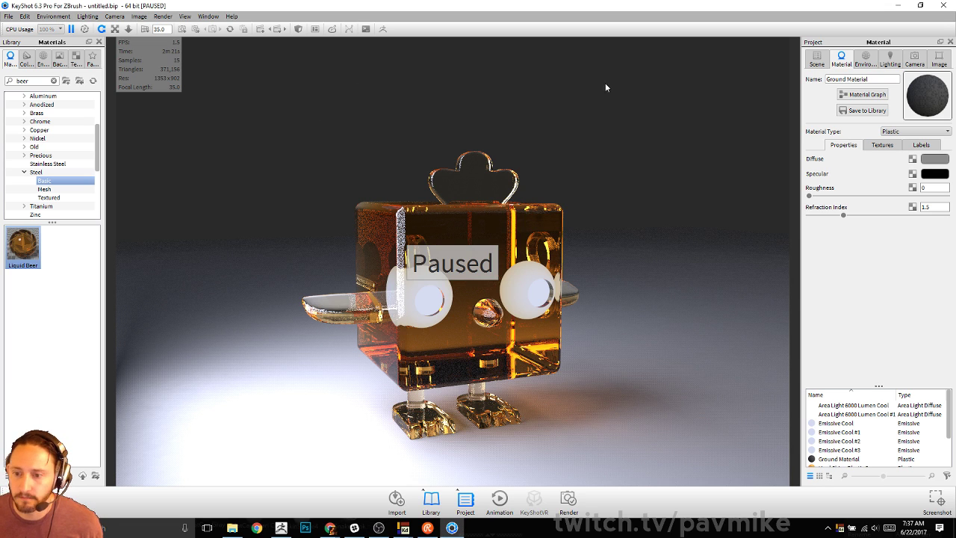
{"action": "left_click", "coordinate": [897, 5]}
{"action": "left_click_drag", "start_coordinate": [708, 227], "coordinate": [653, 245]}
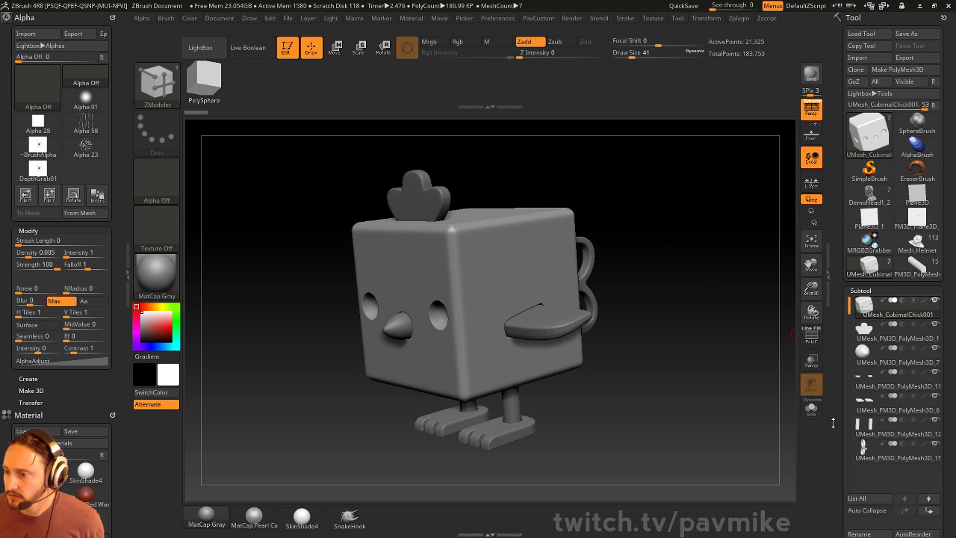
- Clone the chick's cube body into its own tool and DynaMesh it at resolution 360 with Blur 0
{"action": "left_click", "coordinate": [852, 81]}
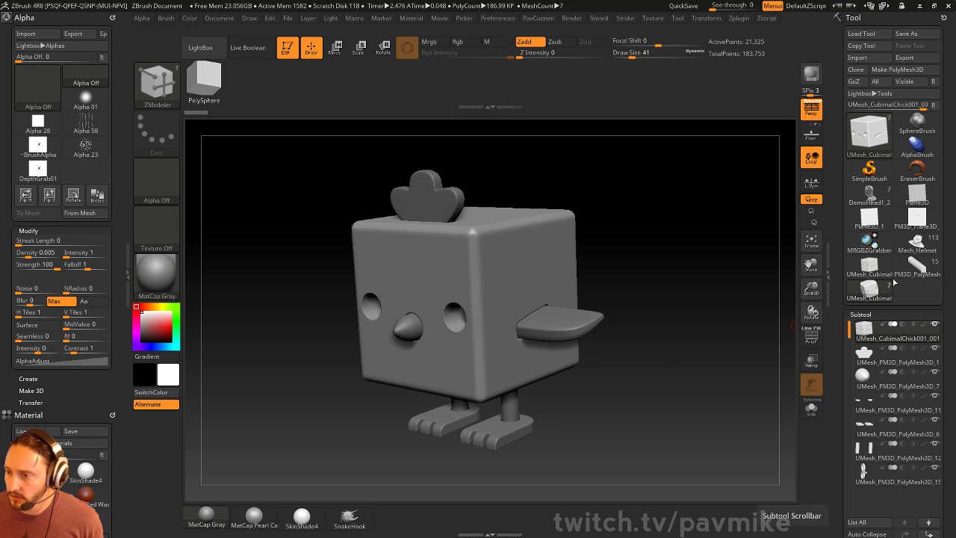
{"action": "left_click", "coordinate": [870, 267]}
{"action": "key", "text": "space"}
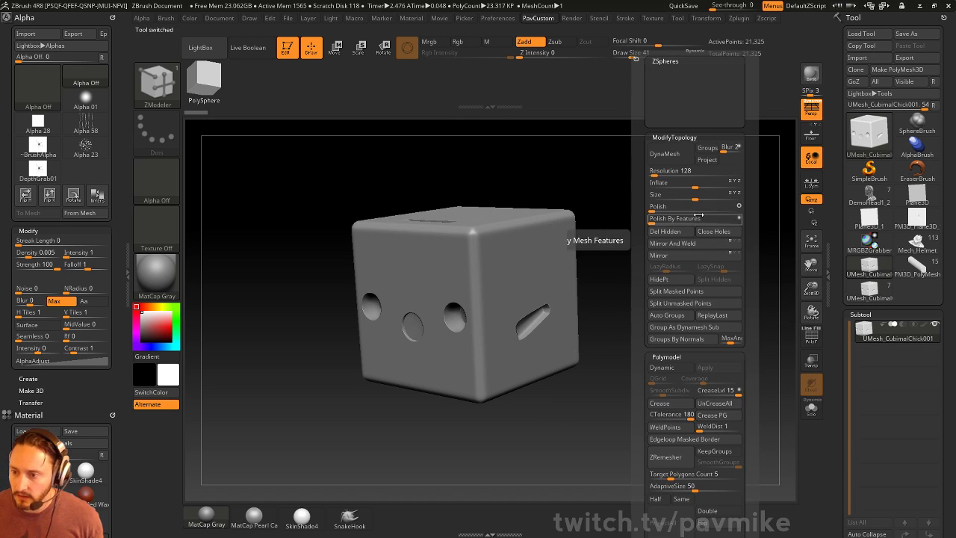
{"action": "left_click", "coordinate": [658, 173]}
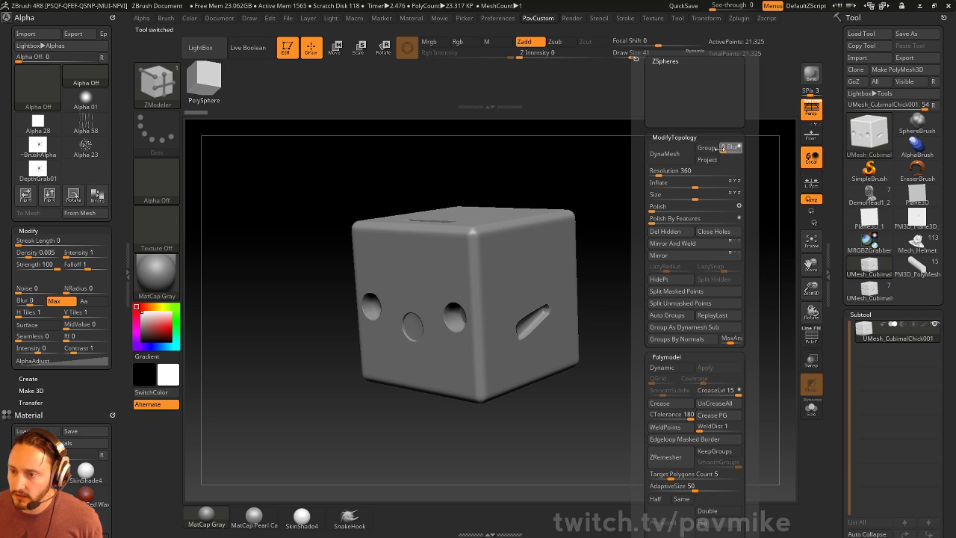
{"action": "left_click", "coordinate": [665, 158]}
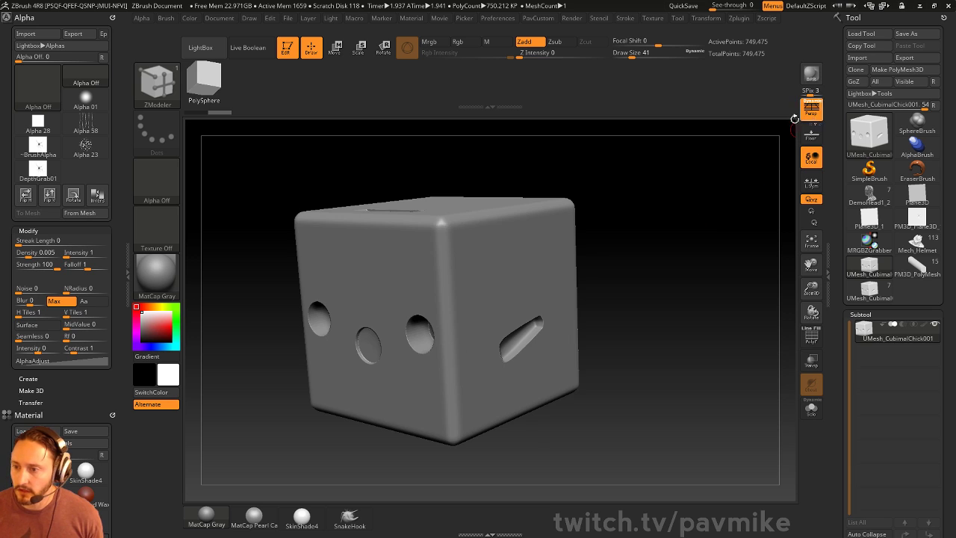
- Turn off perspective for the cube and select the ChiselRect brush
{"action": "left_click_drag", "start_coordinate": [794, 119], "coordinate": [685, 237]}
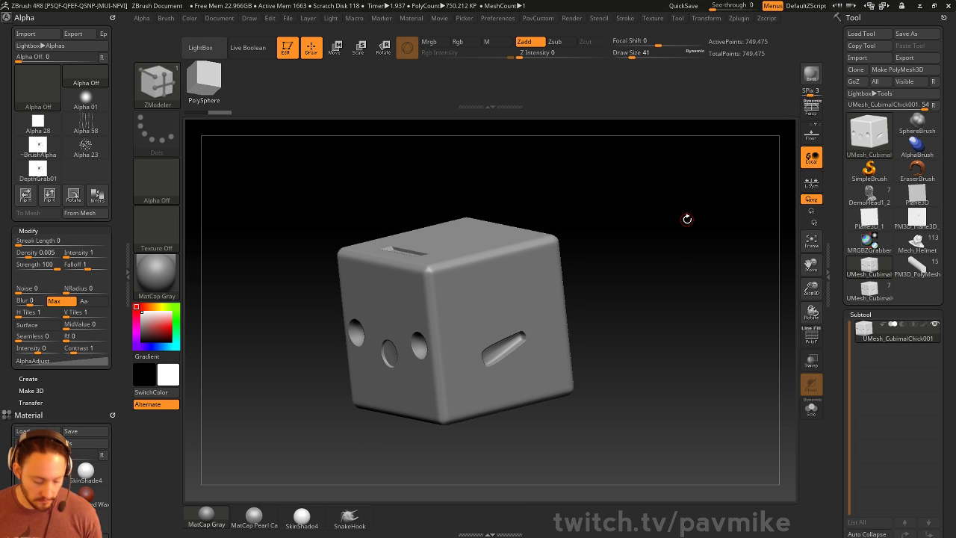
{"action": "key", "text": "b"}
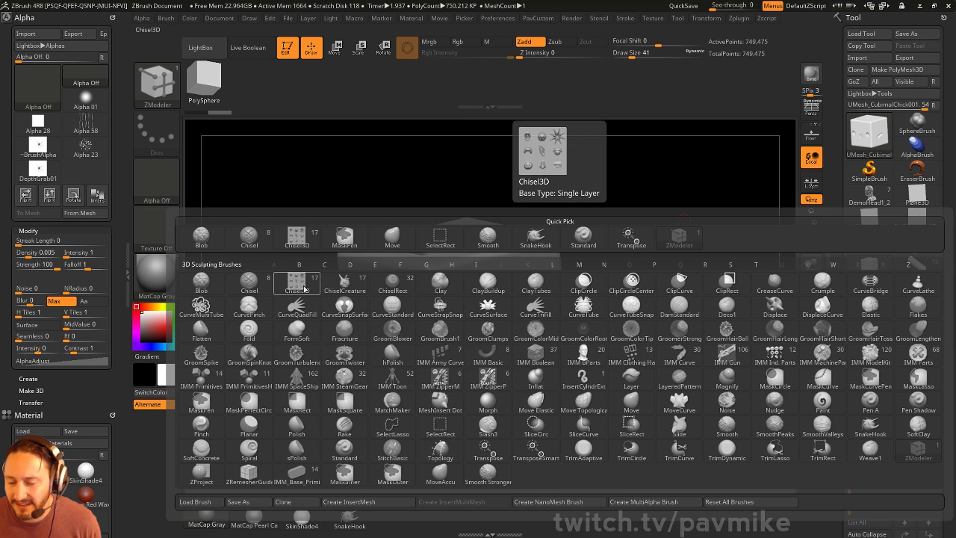
{"action": "left_click", "coordinate": [391, 288]}
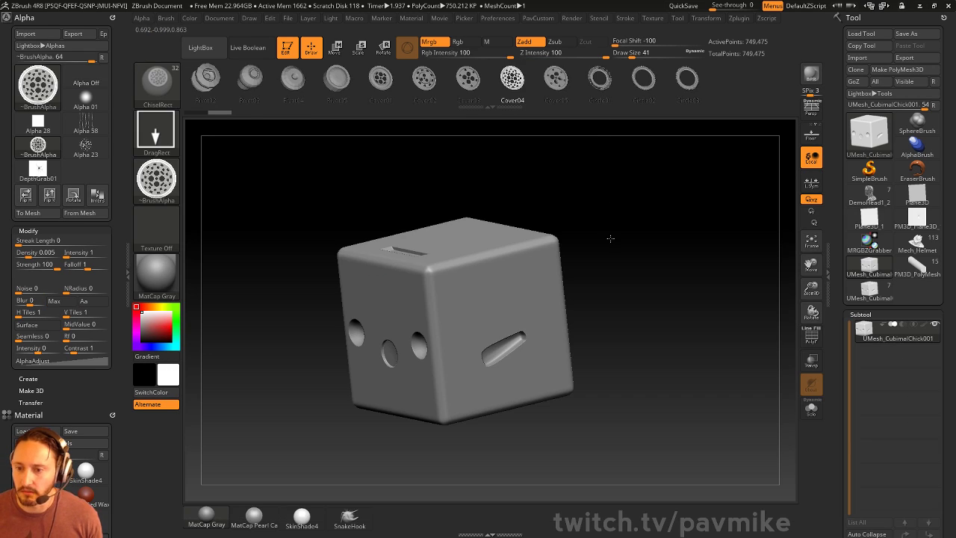
{"action": "left_click_drag", "start_coordinate": [610, 238], "coordinate": [581, 236]}
- Dock the Brush palette, expand its Modifiers and set MultiMesh Select to 28 for the Cover05 shape
{"action": "left_click_drag", "start_coordinate": [116, 99], "coordinate": [128, 5]}
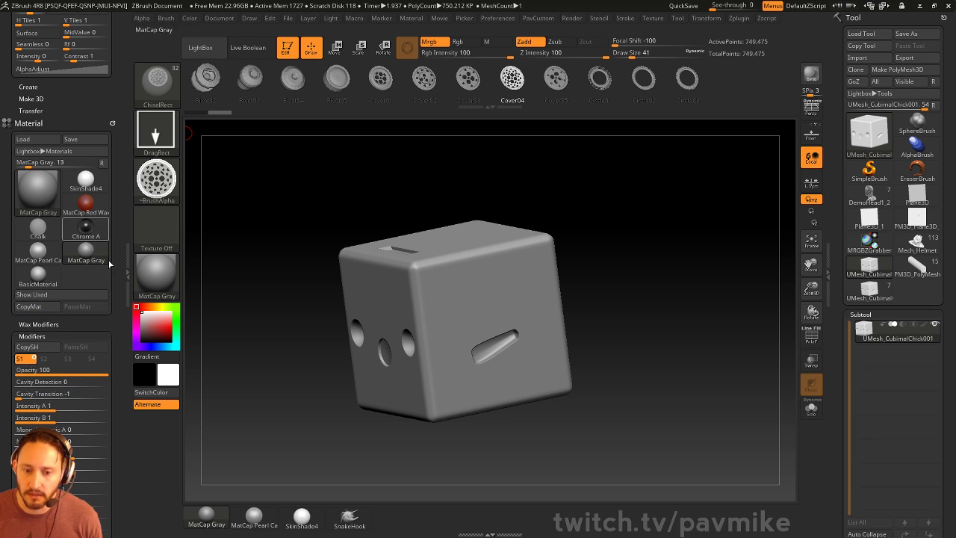
{"action": "left_click", "coordinate": [110, 119]}
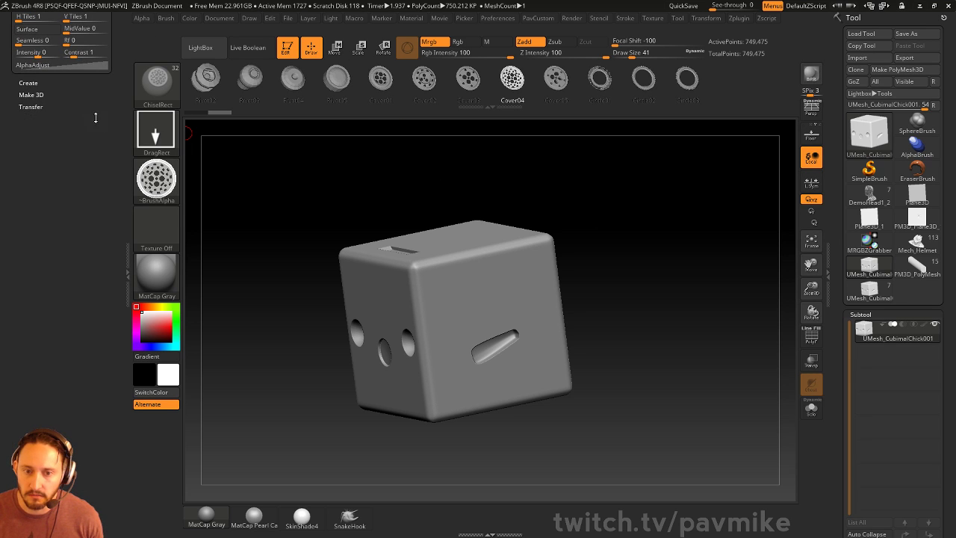
{"action": "left_click_drag", "start_coordinate": [95, 118], "coordinate": [94, 143]}
{"action": "left_click", "coordinate": [111, 18]}
{"action": "left_click", "coordinate": [168, 18]}
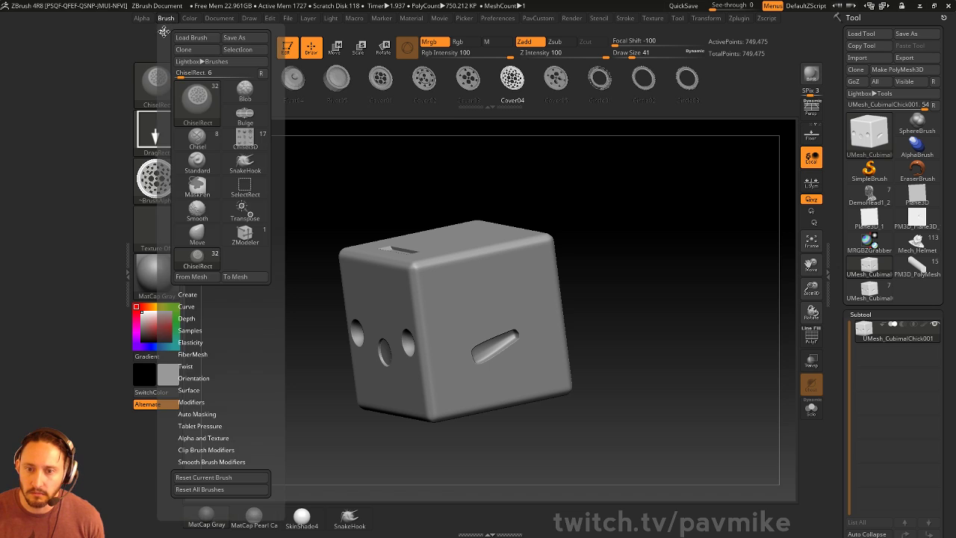
{"action": "left_click", "coordinate": [164, 31]}
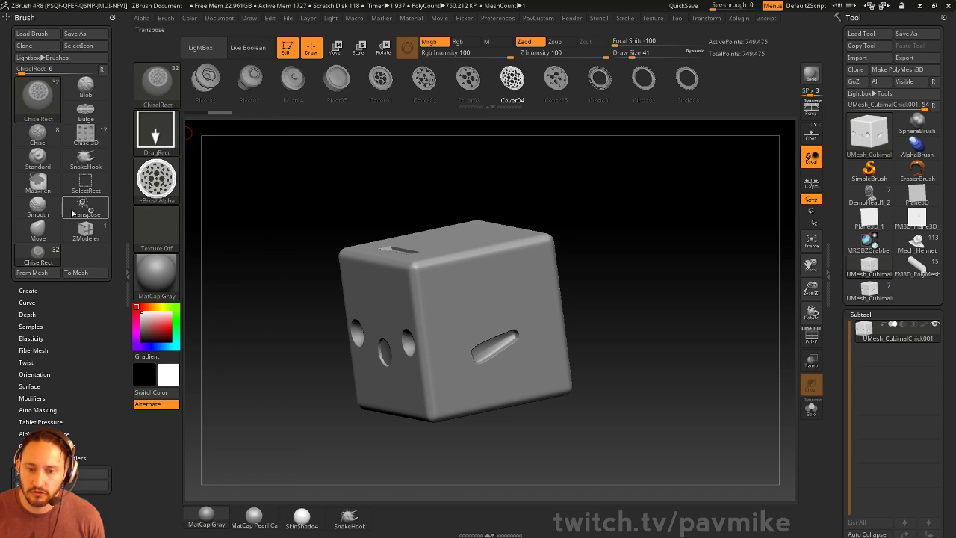
{"action": "left_click", "coordinate": [101, 390]}
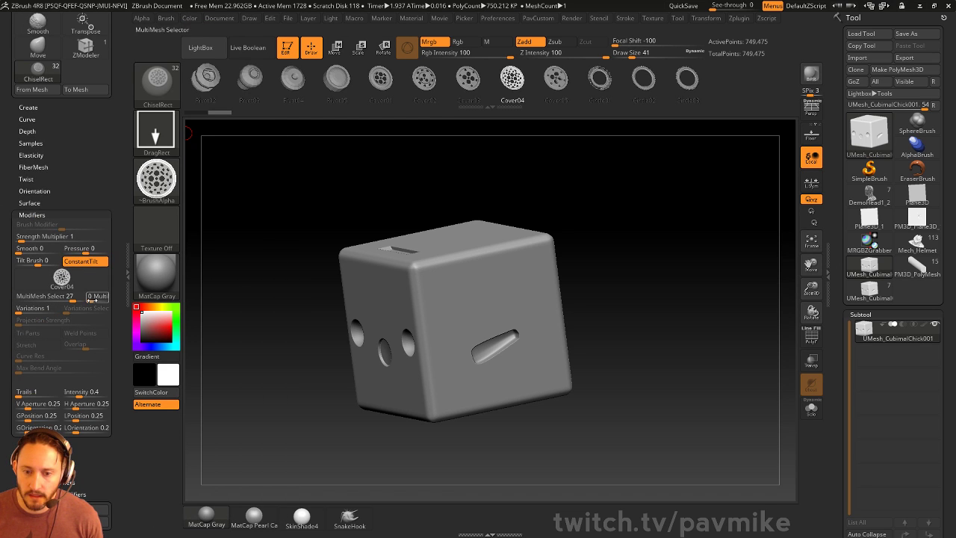
{"action": "left_click", "coordinate": [94, 296]}
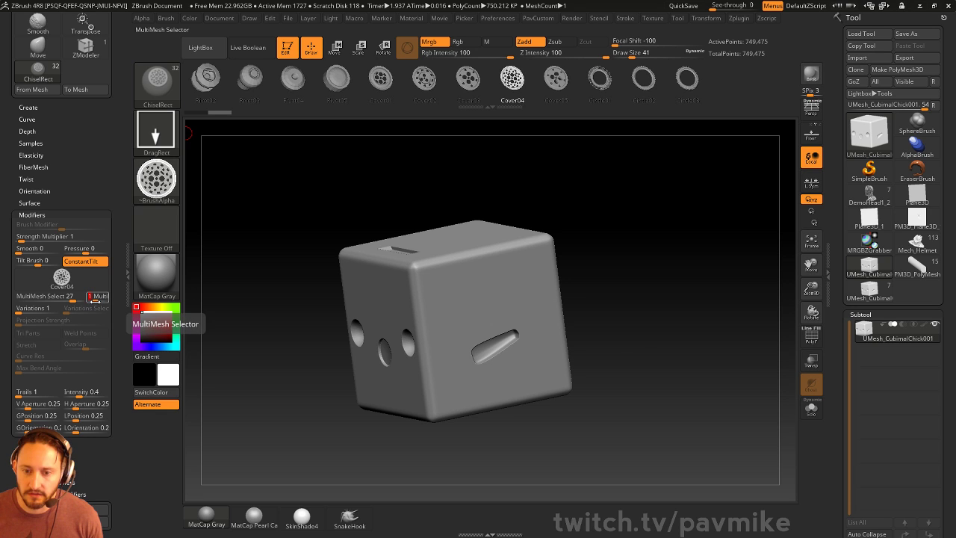
{"action": "key", "text": "Right"}
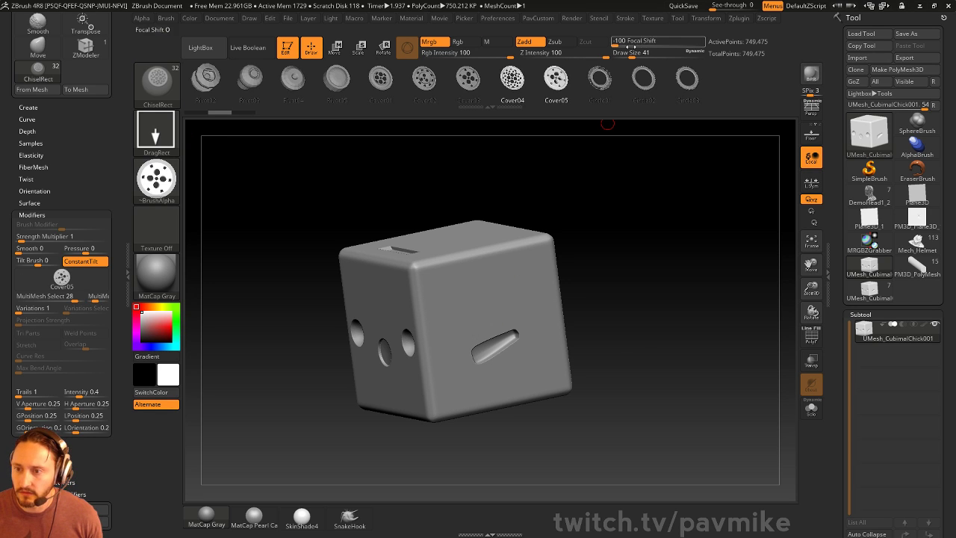
- Stamp assorted gears and covers over the cube's wing-slot side at Z Intensity 54, varying the ChiselRect shape
{"action": "left_click_drag", "start_coordinate": [460, 283], "coordinate": [499, 290]}
{"action": "left_click_drag", "start_coordinate": [460, 306], "coordinate": [463, 327]}
{"action": "left_click_drag", "start_coordinate": [535, 321], "coordinate": [549, 327]}
{"action": "left_click_drag", "start_coordinate": [458, 370], "coordinate": [479, 379]}
{"action": "left_click_drag", "start_coordinate": [497, 369], "coordinate": [516, 376]}
{"action": "left_click_drag", "start_coordinate": [517, 295], "coordinate": [531, 300]}
{"action": "left_click_drag", "start_coordinate": [527, 297], "coordinate": [554, 306]}
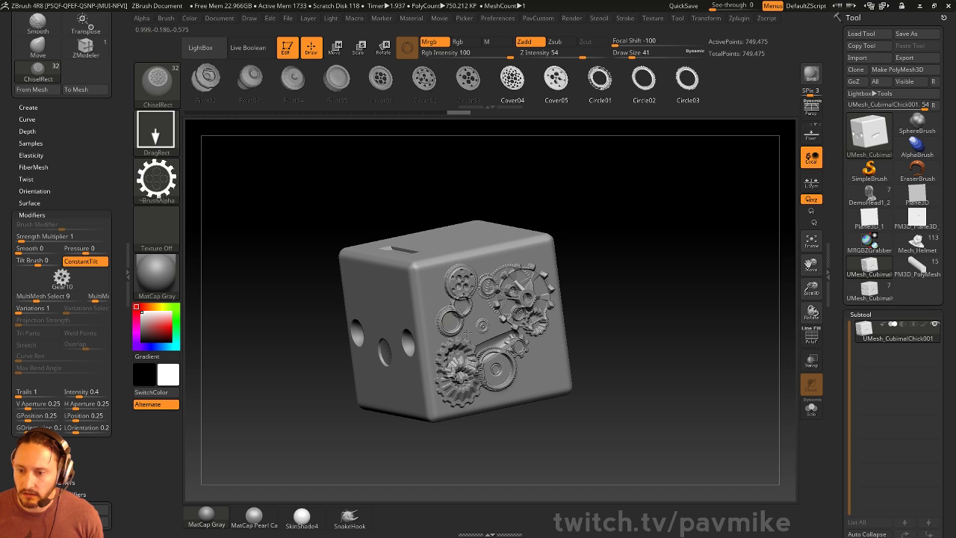
- Add more gear and rivet stamps around the wing-slot side's edge, the front face and the top face
{"action": "left_click_drag", "start_coordinate": [452, 323], "coordinate": [467, 333]}
{"action": "left_click_drag", "start_coordinate": [431, 278], "coordinate": [448, 285]}
{"action": "left_click_drag", "start_coordinate": [378, 307], "coordinate": [390, 322]}
{"action": "left_click_drag", "start_coordinate": [402, 300], "coordinate": [419, 314]}
{"action": "left_click_drag", "start_coordinate": [476, 256], "coordinate": [486, 261]}
{"action": "left_click_drag", "start_coordinate": [437, 243], "coordinate": [457, 248]}
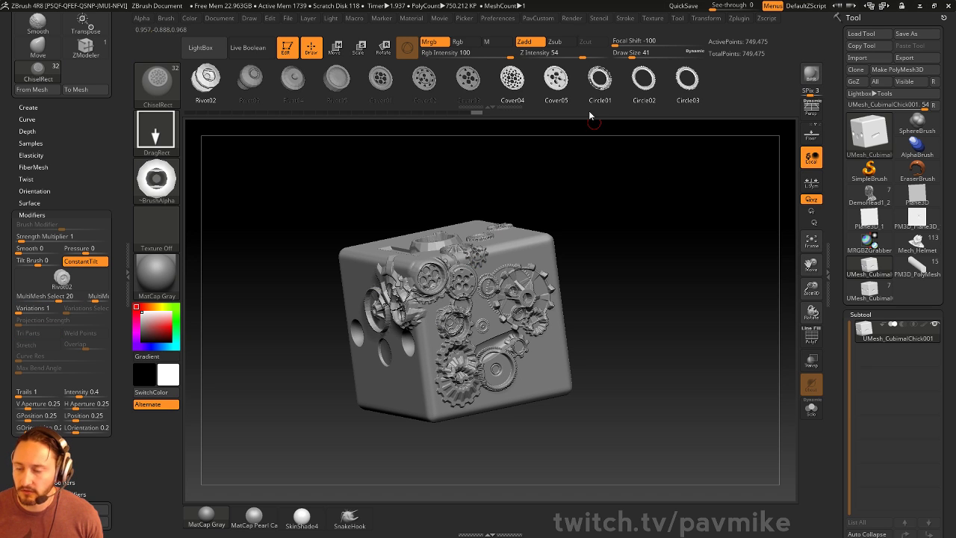
- Stamp additional mechanical shapes on the cube's top face, cycling to another ChiselRect shape between stamps
{"action": "left_click_drag", "start_coordinate": [465, 134], "coordinate": [516, 203]}
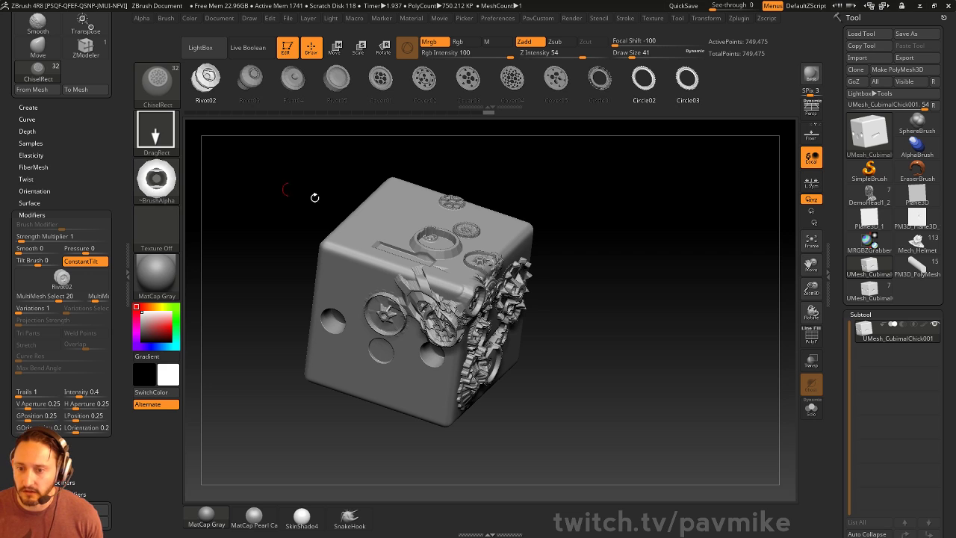
{"action": "left_click_drag", "start_coordinate": [390, 231], "coordinate": [411, 237]}
{"action": "key", "text": "Right"}
{"action": "key", "text": "Right"}
{"action": "left_click_drag", "start_coordinate": [404, 203], "coordinate": [425, 209]}
{"action": "key", "text": "Right"}
- Stamp different mechanical shapes on the cube's front face around the eye and beak holes
{"action": "left_click_drag", "start_coordinate": [690, 347], "coordinate": [609, 265]}
{"action": "left_click_drag", "start_coordinate": [329, 326], "coordinate": [354, 344]}
{"action": "key", "text": "Right"}
{"action": "key", "text": "Right"}
{"action": "key", "text": "Right"}
{"action": "key", "text": "Right"}
{"action": "key", "text": "Right"}
{"action": "left_click_drag", "start_coordinate": [494, 329], "coordinate": [478, 344]}
{"action": "left_click_drag", "start_coordinate": [343, 330], "coordinate": [354, 345]}
- Fill remaining bare areas of the cube with further varied gear stamps and inspect the model from several sides
{"action": "left_click_drag", "start_coordinate": [642, 284], "coordinate": [543, 282]}
{"action": "left_click_drag", "start_coordinate": [441, 240], "coordinate": [515, 273]}
{"action": "key", "text": "Right"}
{"action": "key", "text": "Right"}
{"action": "left_click_drag", "start_coordinate": [480, 278], "coordinate": [495, 290]}
{"action": "key", "text": "Right"}
{"action": "key", "text": "Right"}
{"action": "left_click_drag", "start_coordinate": [503, 229], "coordinate": [518, 245]}
{"action": "key", "text": "Right"}
{"action": "key", "text": "Right"}
{"action": "key", "text": "Right"}
{"action": "left_click_drag", "start_coordinate": [511, 295], "coordinate": [539, 317]}
{"action": "left_click_drag", "start_coordinate": [710, 322], "coordinate": [538, 299]}
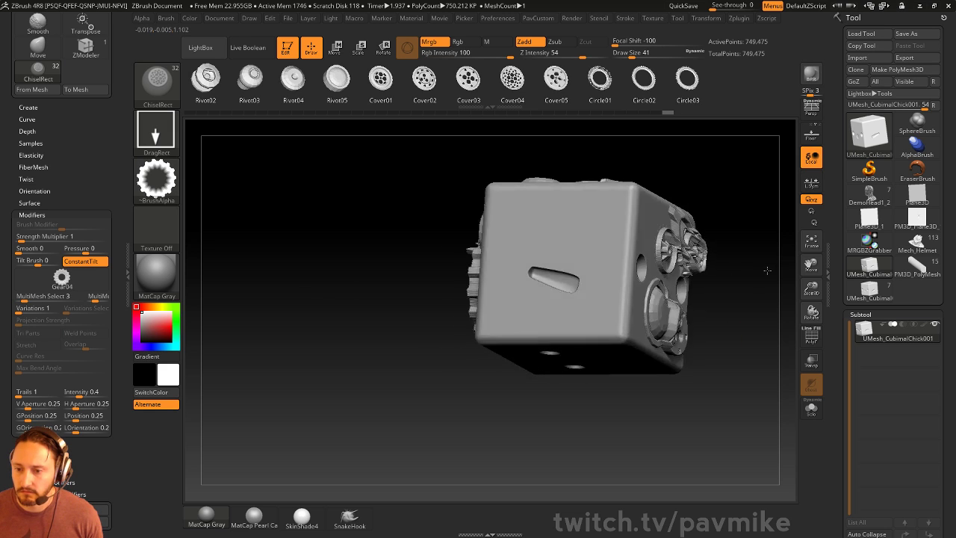
{"action": "left_click_drag", "start_coordinate": [767, 270], "coordinate": [694, 286]}
- Undo all the gear, cover and rivet stamps on the cube
{"action": "key", "text": "ctrl"}
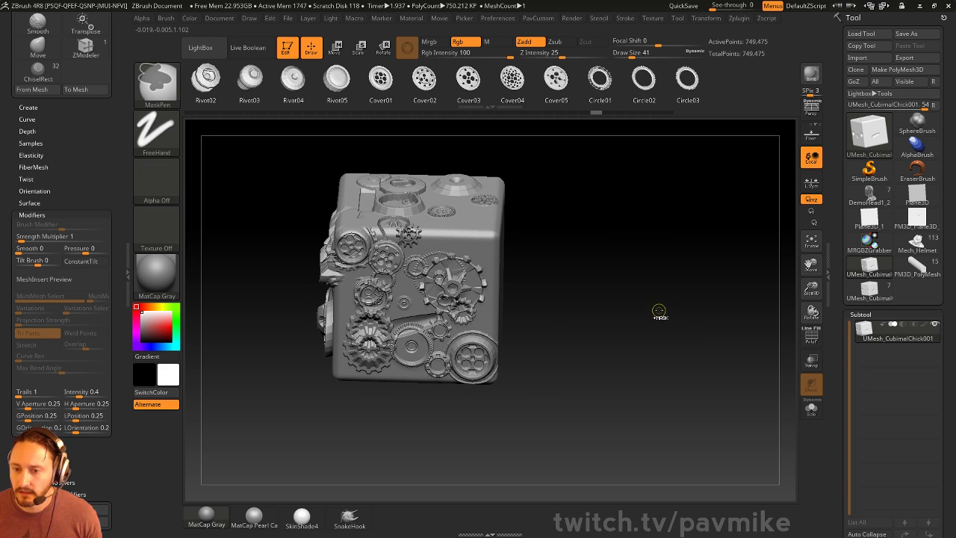
{"action": "key", "text": "ctrl+z"}
{"action": "key", "text": "ctrl+z"}
{"action": "key", "text": "ctrl+z"}
{"action": "key", "text": "ctrl+z"}
{"action": "key", "text": "ctrl+z"}
{"action": "key", "text": "ctrl+z"}
{"action": "key", "text": "ctrl+z"}
{"action": "key", "text": "ctrl+z"}
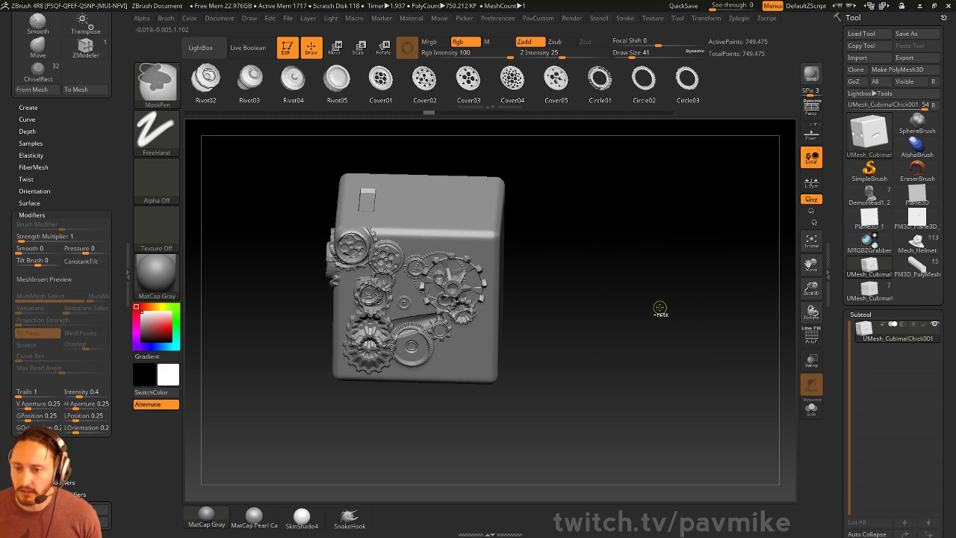
{"action": "key", "text": "ctrl+z"}
{"action": "key", "text": "ctrl+z"}
{"action": "key", "text": "ctrl+z"}
{"action": "key", "text": "ctrl+z"}
{"action": "key", "text": "ctrl+z"}
{"action": "key", "text": "ctrl+z"}
{"action": "key", "text": "ctrl+z"}
{"action": "key", "text": "ctrl+z"}
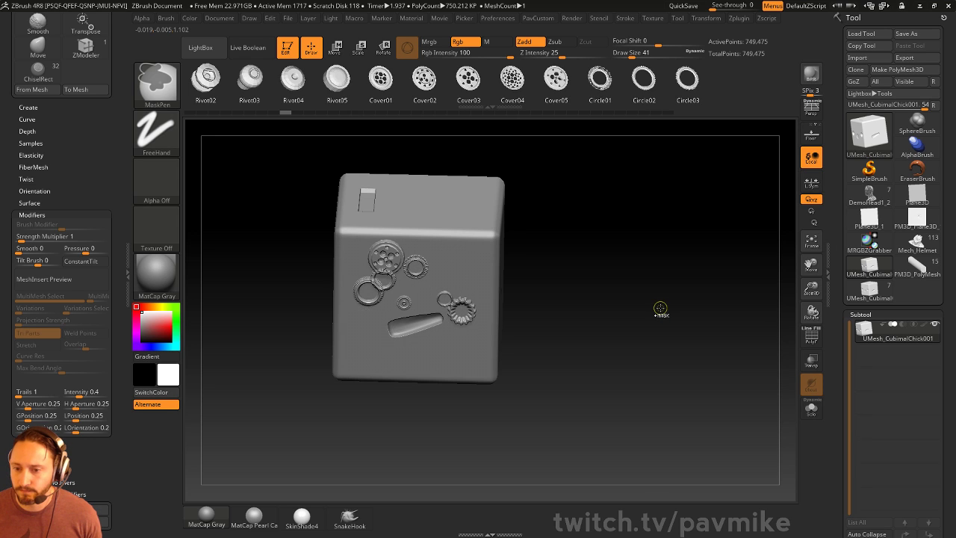
{"action": "key", "text": "ctrl+z"}
{"action": "key", "text": "ctrl+z"}
{"action": "key", "text": "ctrl+z"}
{"action": "key", "text": "ctrl+z"}
{"action": "key", "text": "ctrl+z"}
{"action": "key", "text": "ctrl+z"}
{"action": "key", "text": "ctrl+z"}
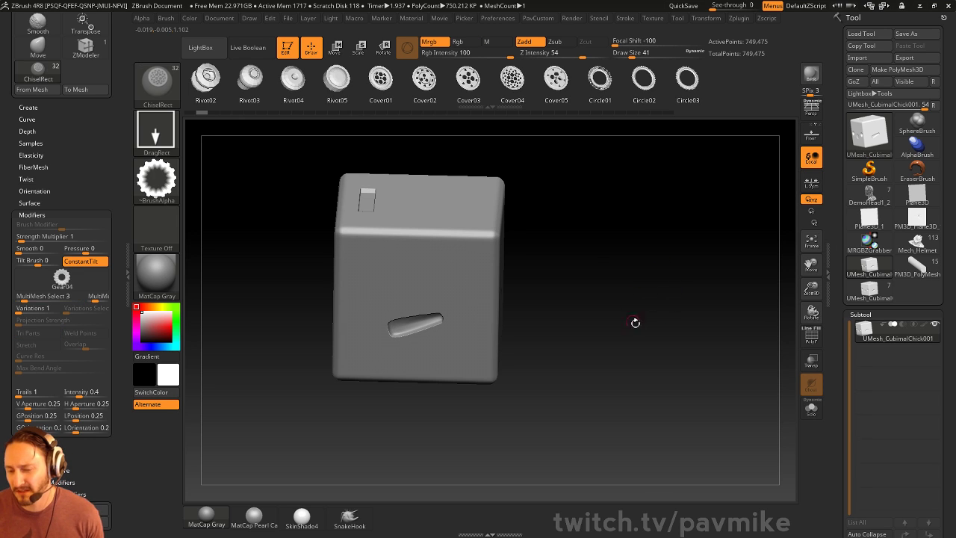
- Stamp the Eye02 shape above the wing slot with the Chisel3D brush, accepting removal of the newer undo history
{"action": "mouse_move", "coordinate": [634, 322]}
{"action": "left_mouse_down"}
{"action": "mouse_move", "coordinate": [692, 292]}
{"action": "mouse_move", "coordinate": [674, 316]}
{"action": "mouse_move", "coordinate": [646, 320]}
{"action": "left_mouse_up"}
{"action": "key", "text": "b"}
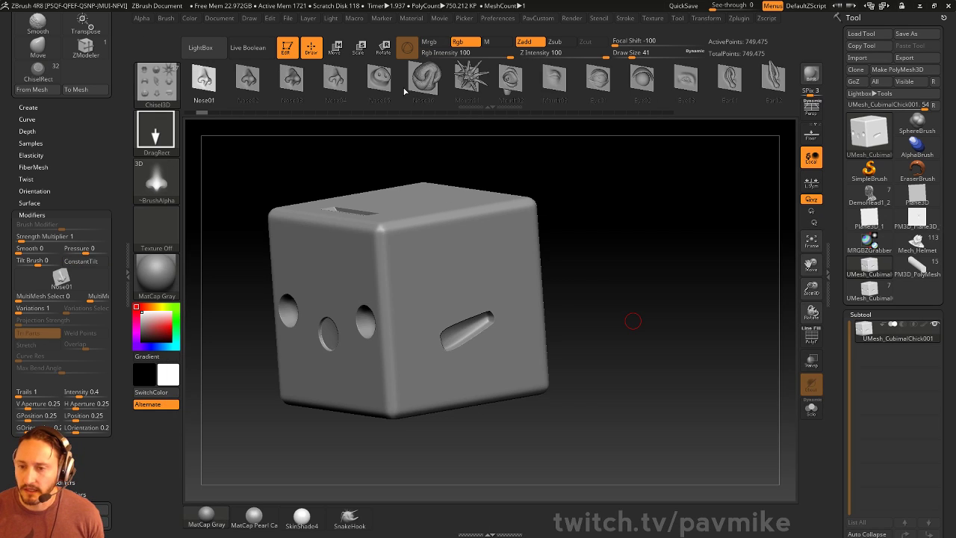
{"action": "mouse_move", "coordinate": [407, 96]}
{"action": "left_mouse_down"}
{"action": "mouse_move", "coordinate": [495, 91]}
{"action": "mouse_move", "coordinate": [414, 99]}
{"action": "left_mouse_up"}
{"action": "left_click", "coordinate": [480, 99]}
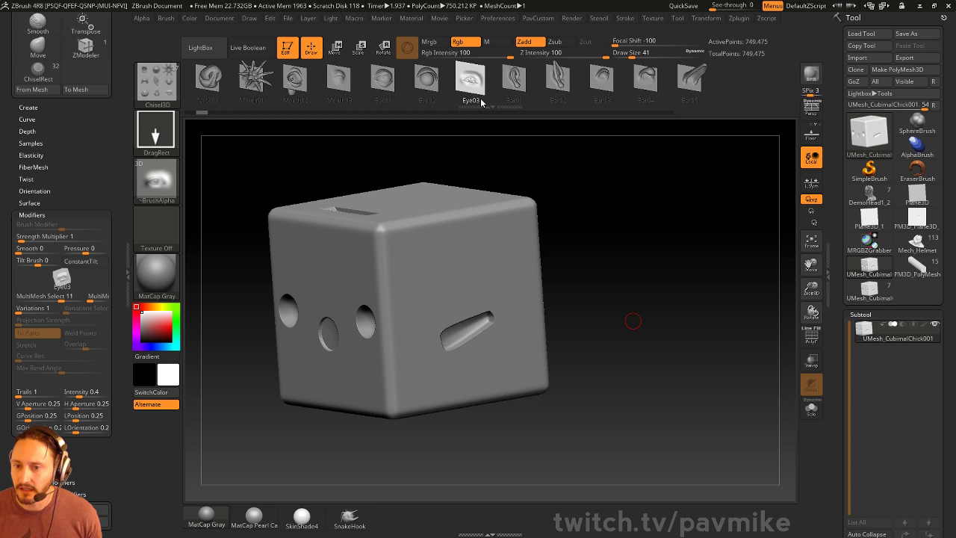
{"action": "left_click", "coordinate": [428, 78]}
{"action": "left_click_drag", "start_coordinate": [464, 269], "coordinate": [486, 309]}
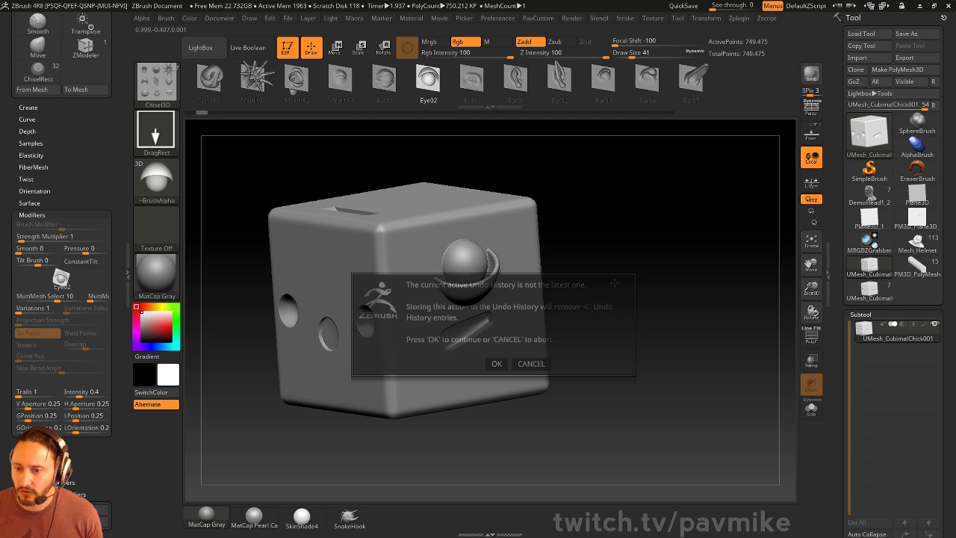
{"action": "left_click", "coordinate": [497, 363]}
- Select the Clay brush and build a flat iris disc on the stamped eyeball, undoing the first attempt
{"action": "mouse_move", "coordinate": [636, 232]}
{"action": "left_mouse_down", "text": "alt"}
{"action": "mouse_move", "coordinate": [619, 251]}
{"action": "mouse_move", "coordinate": [643, 236]}
{"action": "mouse_move", "coordinate": [631, 277]}
{"action": "left_mouse_up", "text": "alt"}
{"action": "key", "text": "b"}
{"action": "key", "text": "c"}
{"action": "key", "text": "l"}
{"action": "key", "text": "s"}
{"action": "mouse_move", "coordinate": [442, 269]}
{"action": "left_mouse_down"}
{"action": "mouse_move", "coordinate": [454, 271]}
{"action": "mouse_move", "coordinate": [445, 261]}
{"action": "left_mouse_up"}
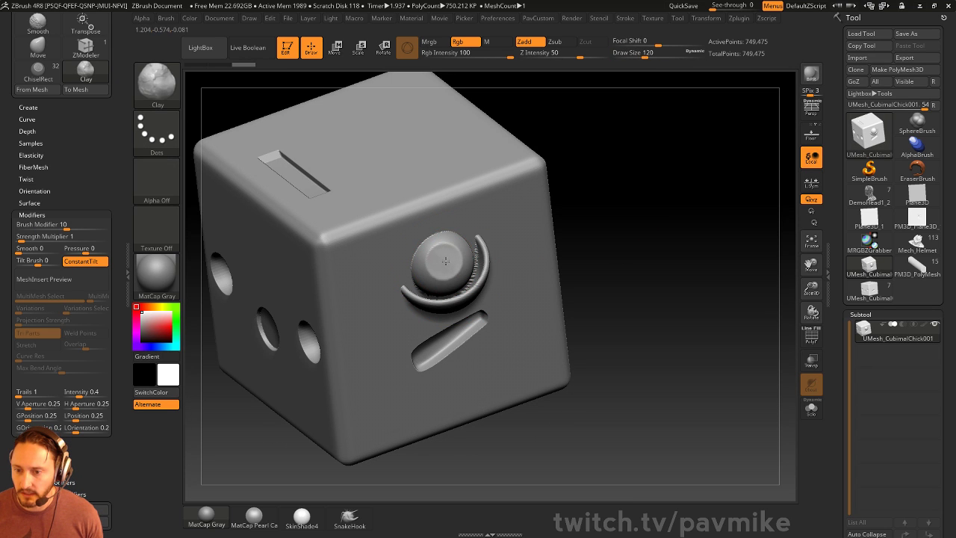
{"action": "key", "text": "ctrl+z"}
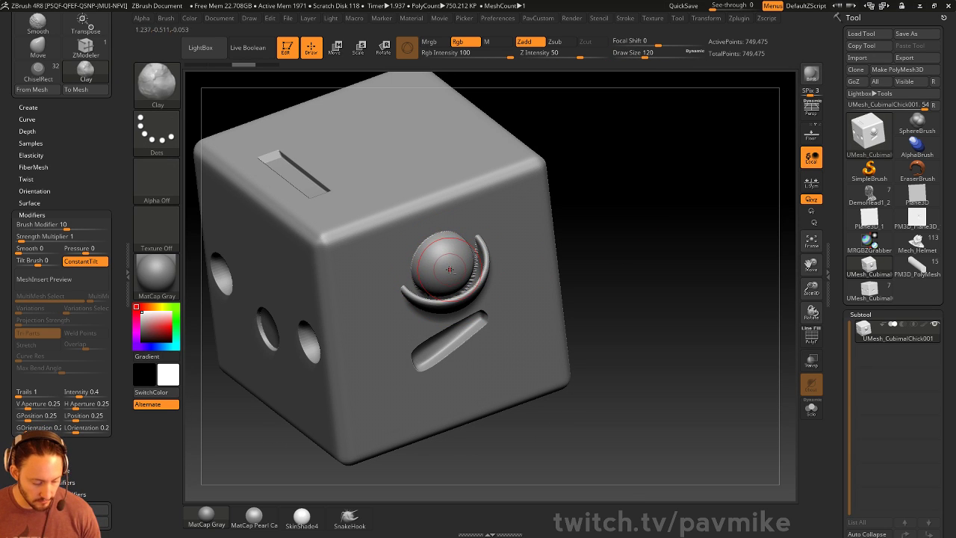
{"action": "mouse_move", "coordinate": [633, 236]}
{"action": "left_mouse_down", "text": "shift"}
{"action": "mouse_move", "coordinate": [600, 211]}
{"action": "mouse_move", "coordinate": [523, 241]}
{"action": "left_mouse_up", "text": "shift"}
{"action": "left_click_drag", "start_coordinate": [440, 258], "coordinate": [444, 261]}
- Reduce the Clay brush's draw size to 74 and shape a smaller recessed pupil inside the iris
{"action": "key", "text": "["}
{"action": "key", "text": "["}
{"action": "key", "text": "["}
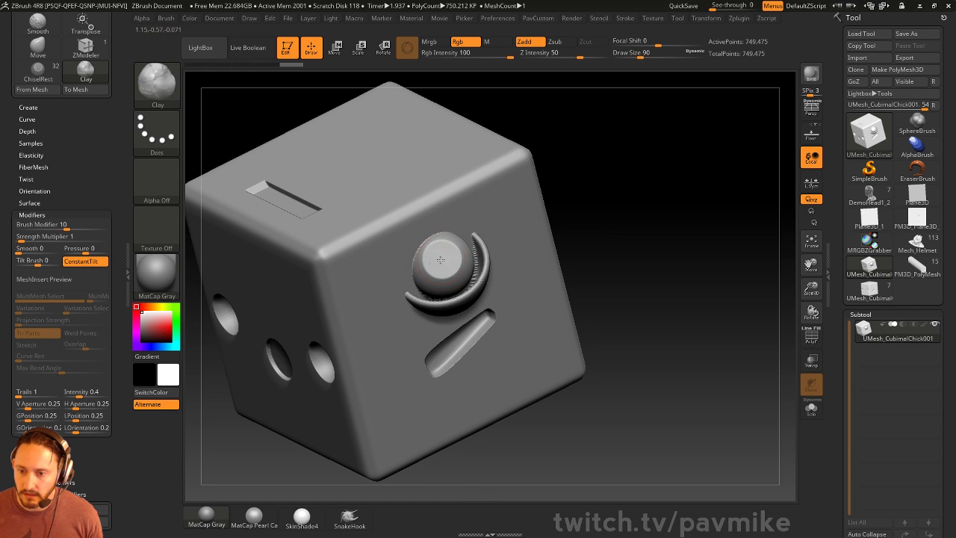
{"action": "key", "text": "bracketleft"}
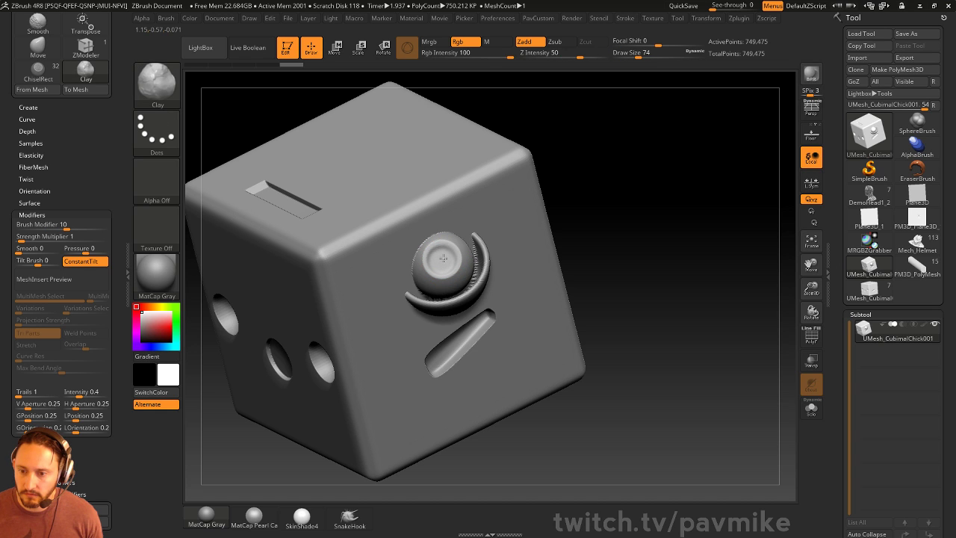
{"action": "left_click_drag", "start_coordinate": [444, 257], "coordinate": [441, 257]}
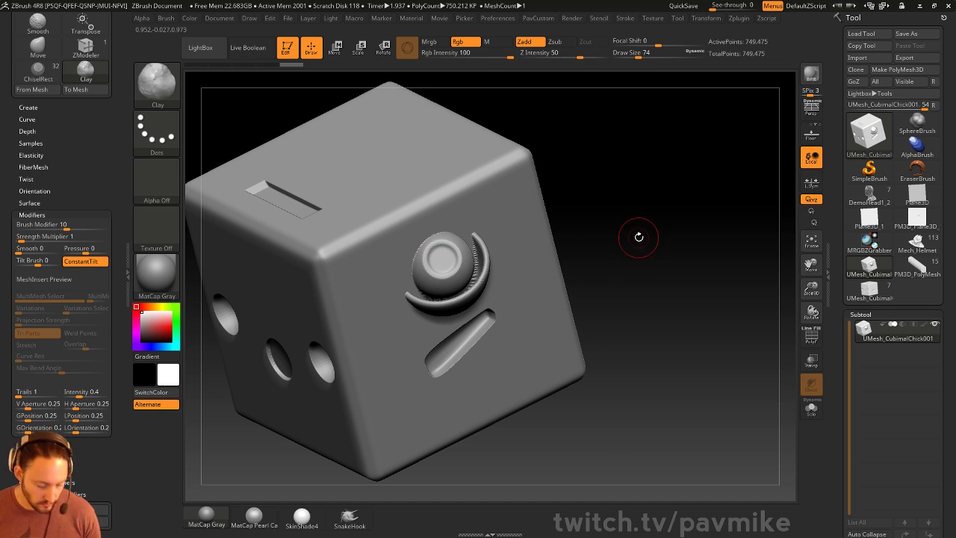
- Insert a Philips Type01 screw head from the IMM Ind. Parts brush into the recessed pupil of the sculpted eye
{"action": "key", "text": "b"}
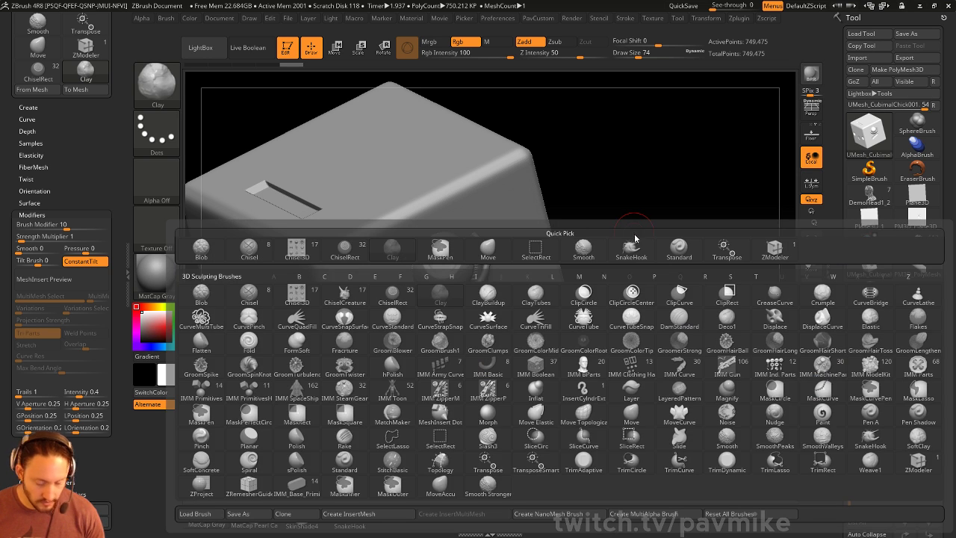
{"action": "key", "text": "i"}
{"action": "left_click", "coordinate": [765, 379]}
{"action": "key", "text": "m"}
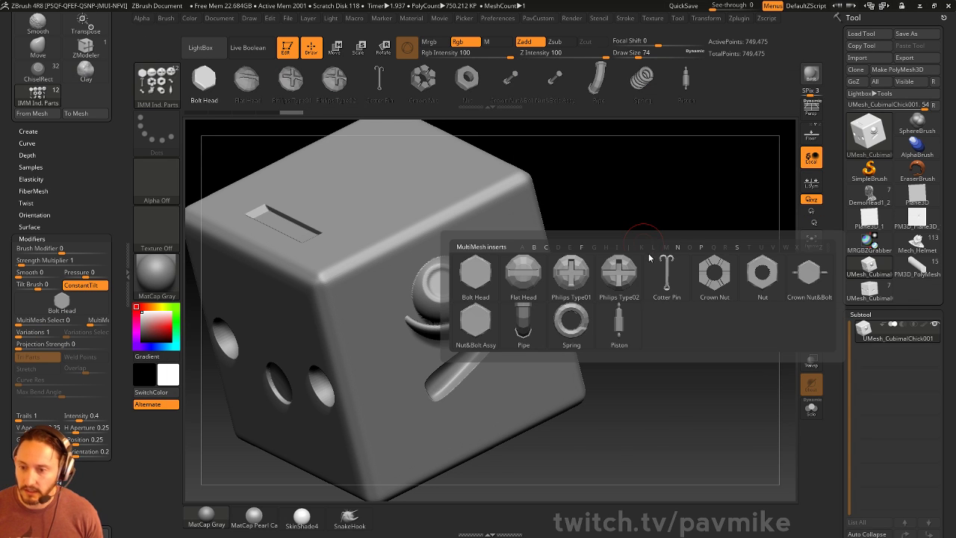
{"action": "left_click", "coordinate": [561, 266]}
{"action": "left_click_drag", "start_coordinate": [443, 284], "coordinate": [451, 296]}
{"action": "left_click_drag", "start_coordinate": [557, 255], "coordinate": [620, 268]}
- Nudge the inserted screw head within the pupil and split the unmasked points into a separate subtool
{"action": "key", "text": "q"}
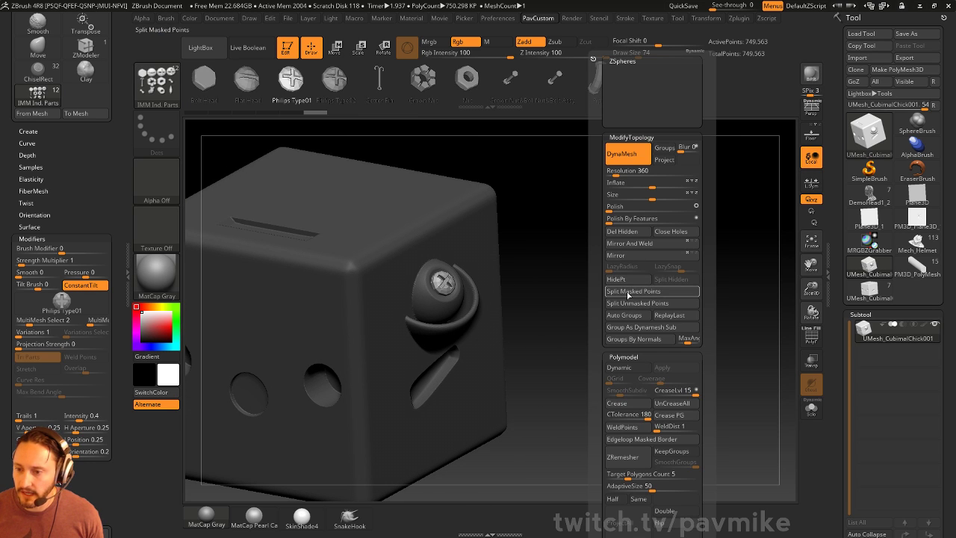
{"action": "key", "text": "w"}
{"action": "left_click_drag", "start_coordinate": [470, 263], "coordinate": [468, 265]}
{"action": "key", "text": "q"}
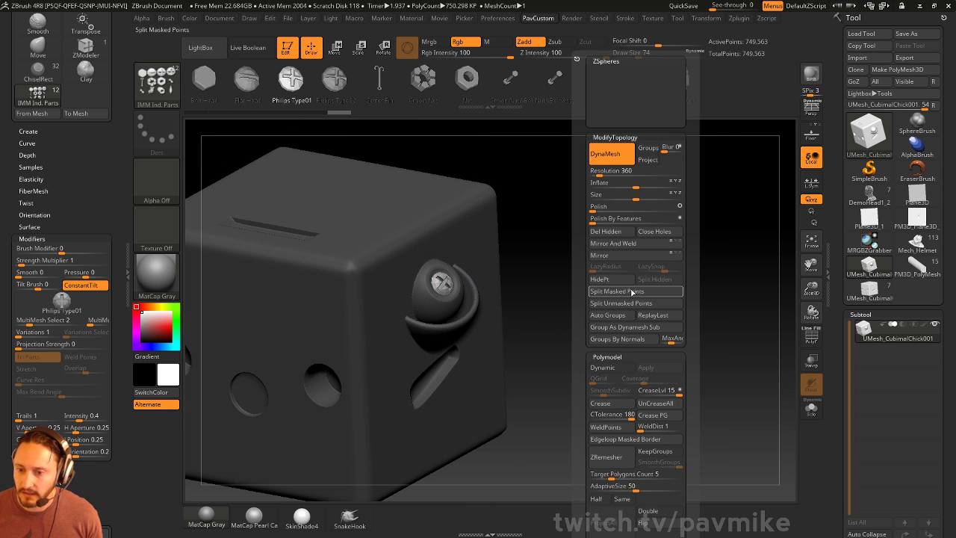
{"action": "left_click", "coordinate": [619, 303]}
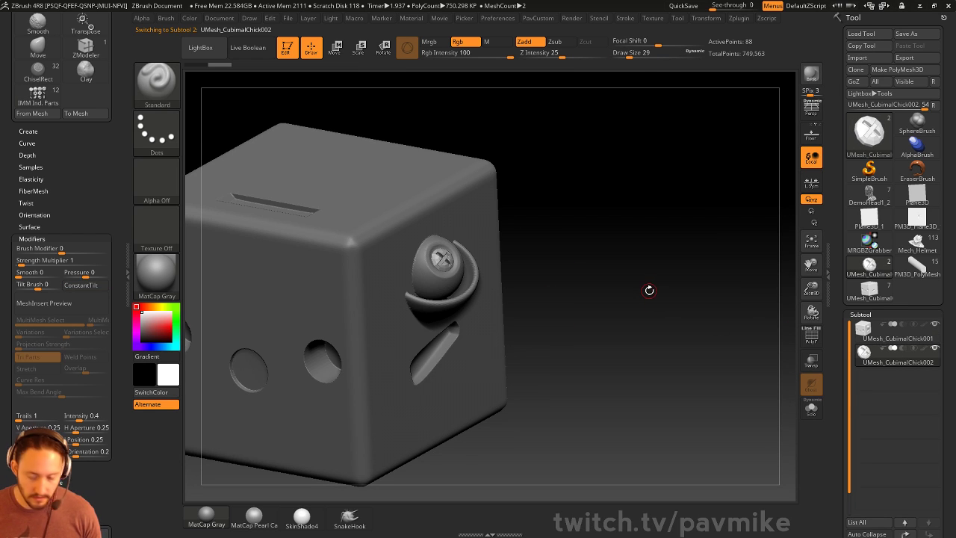
- Examine how the screw head sits in the pupil, switching the active subtool between the cube body and the screw
{"action": "key", "text": "s"}
{"action": "left_click_drag", "start_coordinate": [640, 284], "coordinate": [500, 236]}
{"action": "left_click", "coordinate": [500, 236], "text": "alt"}
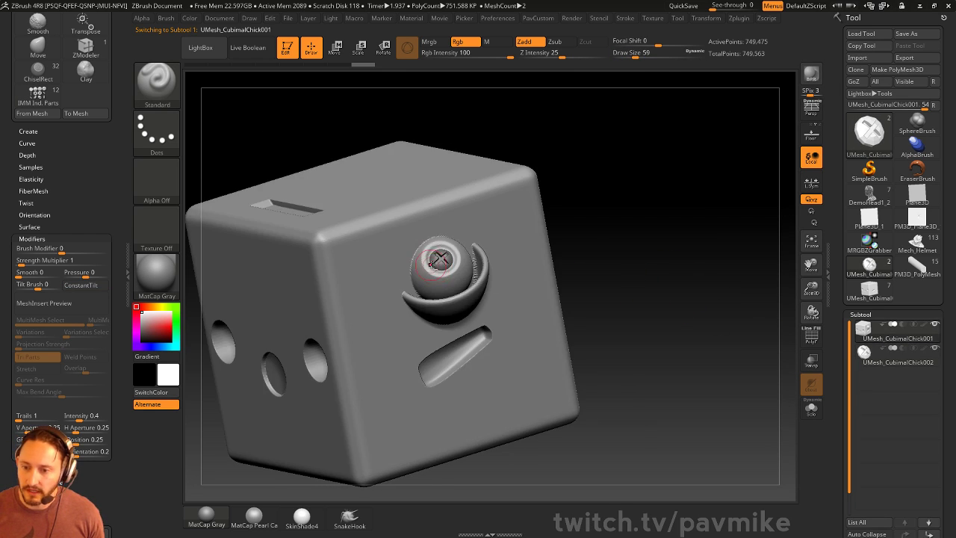
{"action": "right_click_drag", "start_coordinate": [460, 257], "coordinate": [524, 235]}
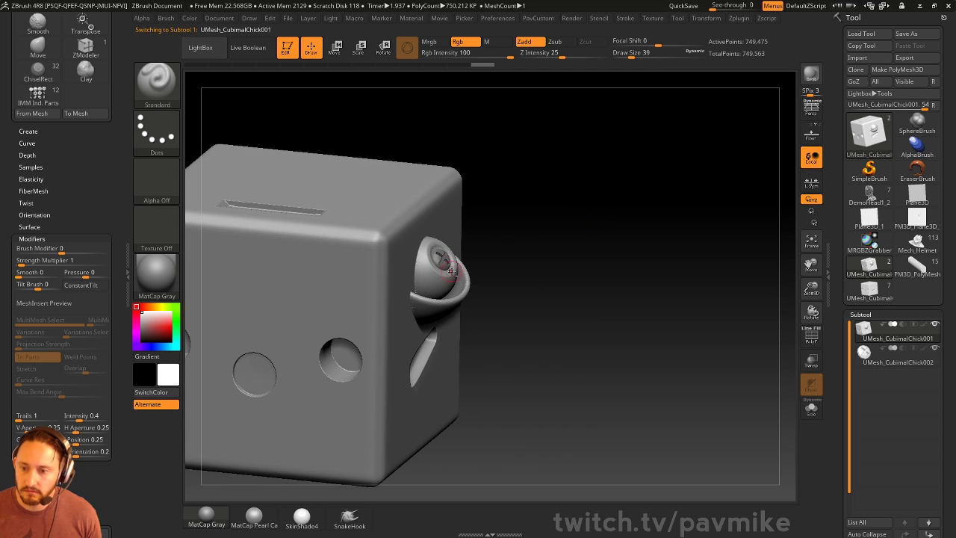
{"action": "right_click_drag", "start_coordinate": [563, 192], "coordinate": [468, 395], "text": "ctrl"}
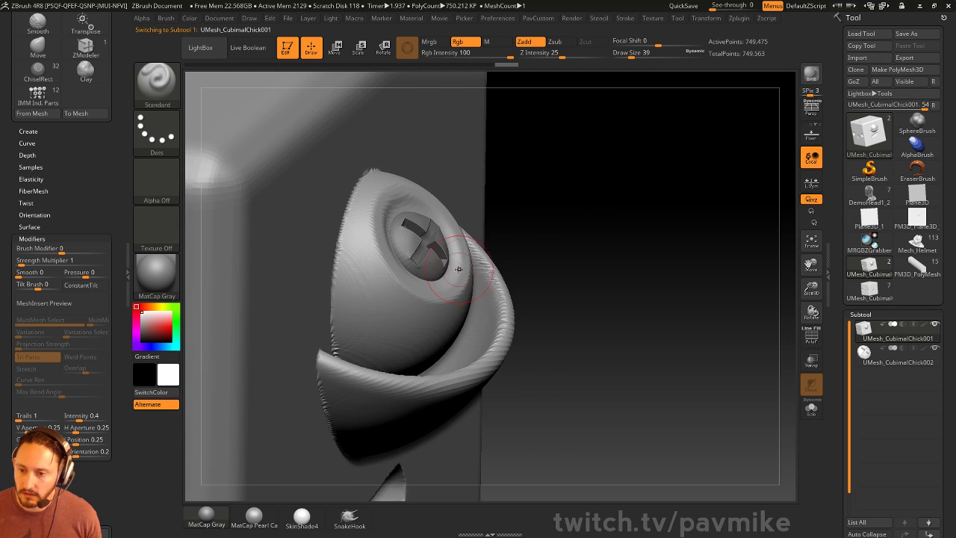
{"action": "left_click", "coordinate": [407, 242], "text": "alt"}
{"action": "right_click_drag", "start_coordinate": [572, 216], "coordinate": [589, 198], "text": "ctrl"}
{"action": "right_click_drag", "start_coordinate": [589, 198], "coordinate": [632, 244]}
{"action": "right_click_drag", "start_coordinate": [491, 209], "coordinate": [553, 213], "text": "ctrl"}
{"action": "right_click_drag", "start_coordinate": [553, 213], "coordinate": [612, 217]}
{"action": "mouse_move", "coordinate": [612, 216]}
{"action": "left_mouse_down"}
{"action": "mouse_move", "coordinate": [621, 205]}
{"action": "mouse_move", "coordinate": [604, 220]}
{"action": "mouse_move", "coordinate": [607, 261]}
{"action": "mouse_move", "coordinate": [599, 259]}
{"action": "left_mouse_up"}
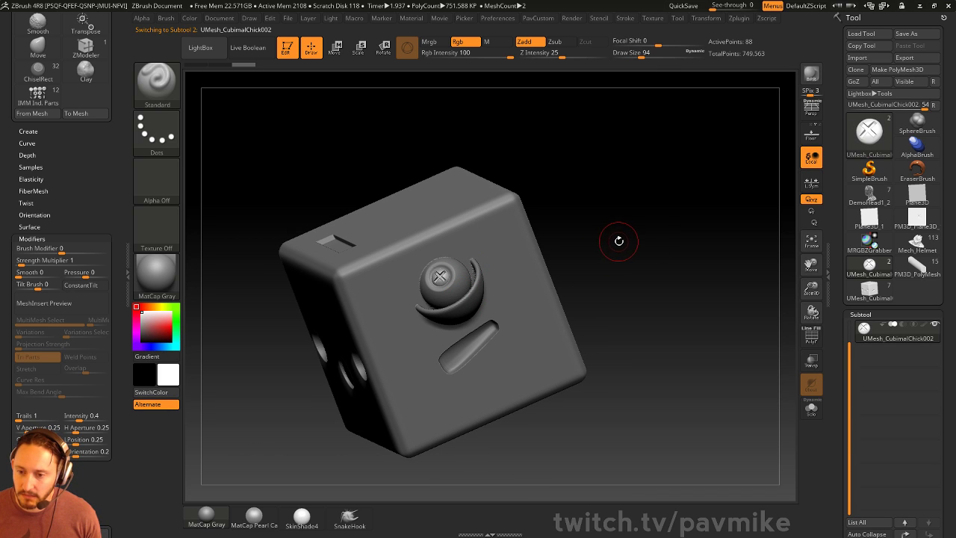
{"action": "left_click_drag", "start_coordinate": [612, 244], "coordinate": [582, 262]}
- Reduce the Standard brush's draw size to 39
{"action": "key", "text": "["}
{"action": "key", "text": "["}
{"action": "key", "text": "["}
{"action": "key", "text": "["}
{"action": "key", "text": "["}
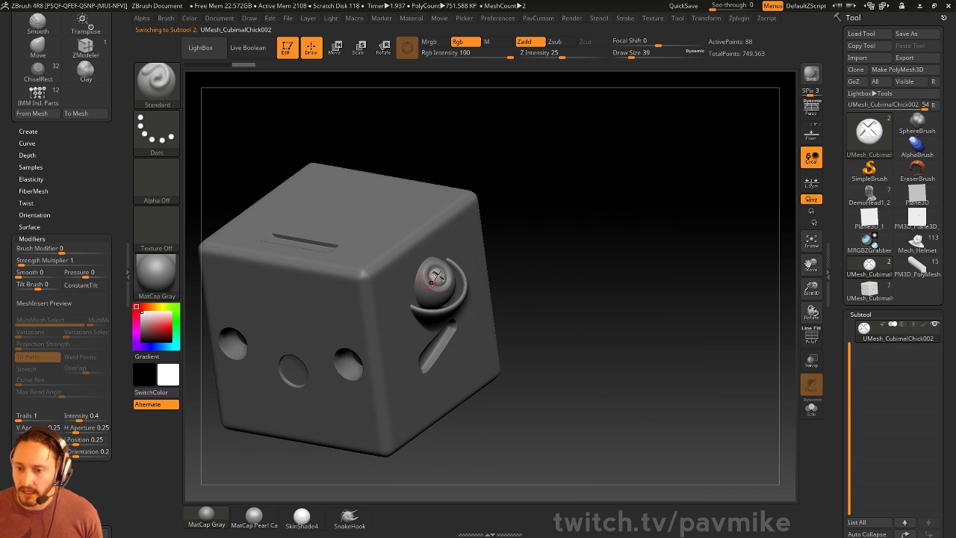
- Merge the screw-head subtool down into the cube body and fuse them with a DynaMesh update
{"action": "left_click_drag", "start_coordinate": [849, 350], "coordinate": [849, 337]}
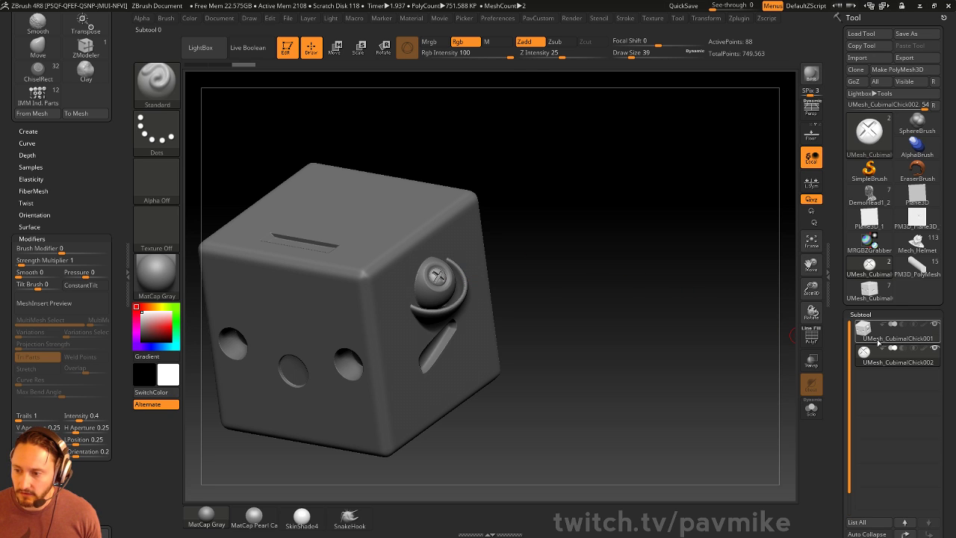
{"action": "left_click", "coordinate": [878, 341]}
{"action": "key", "text": "ctrl+e"}
{"action": "left_click", "coordinate": [642, 330]}
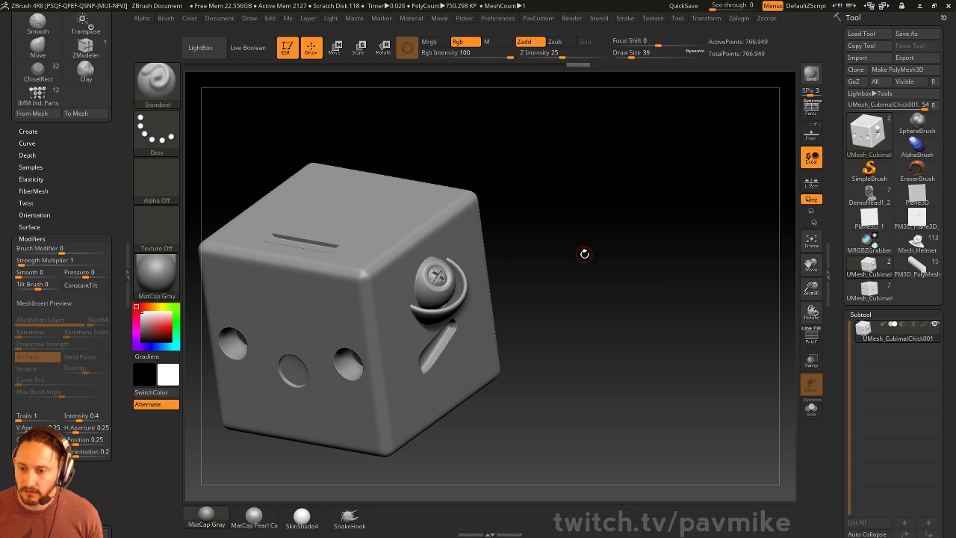
{"action": "mouse_move", "coordinate": [582, 256]}
{"action": "left_mouse_down"}
{"action": "mouse_move", "coordinate": [635, 261]}
{"action": "mouse_move", "coordinate": [605, 251]}
{"action": "mouse_move", "coordinate": [578, 225]}
{"action": "mouse_move", "coordinate": [655, 278]}
{"action": "mouse_move", "coordinate": [645, 242]}
{"action": "mouse_move", "coordinate": [692, 298]}
{"action": "left_mouse_up"}
- Examine the fused screw head's polygroup with polyframes and a trial smoothing, isolating it before showing the whole cube again
{"action": "left_click", "coordinate": [811, 336]}
{"action": "left_click_drag", "start_coordinate": [428, 315], "coordinate": [435, 327], "text": "shift"}
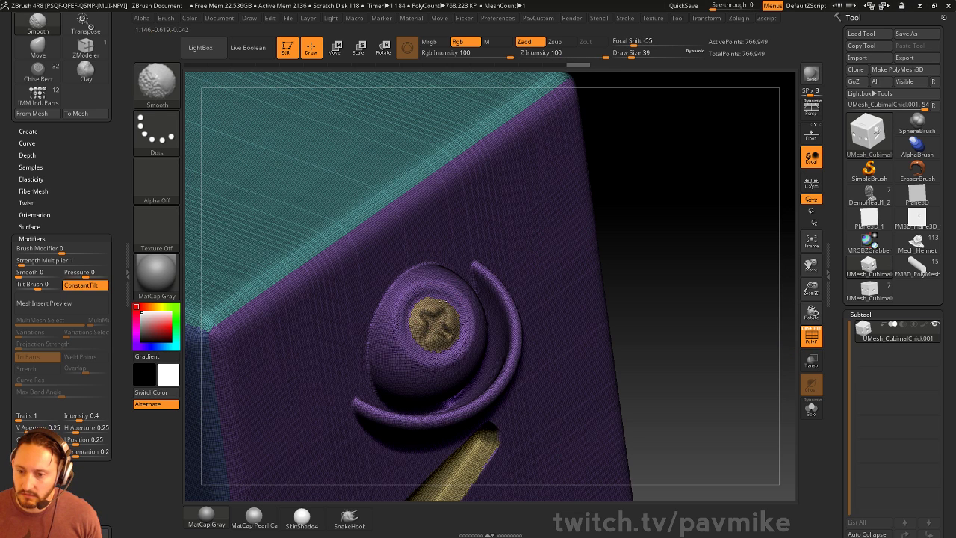
{"action": "key", "text": "shift+f"}
{"action": "left_click", "coordinate": [457, 322], "text": "ctrl+shift"}
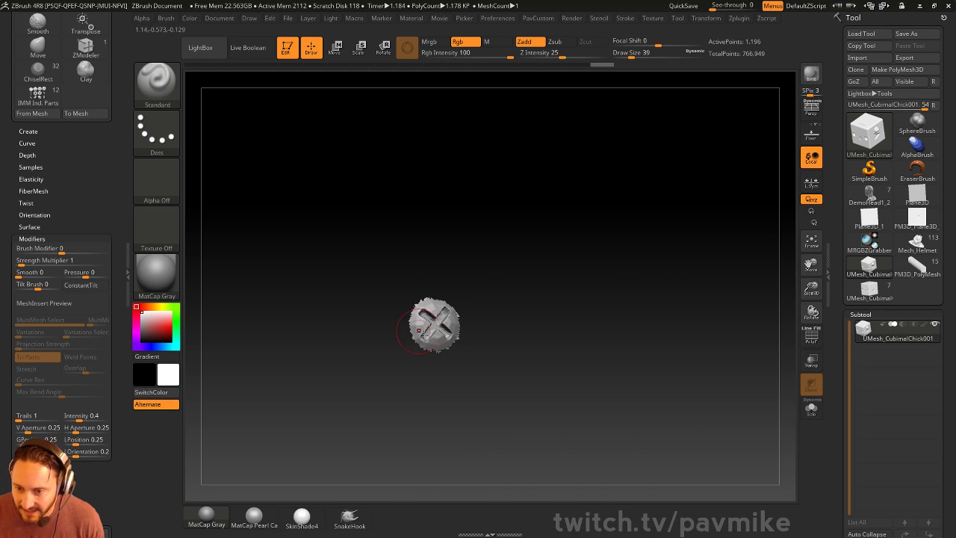
{"action": "left_click", "coordinate": [639, 296], "text": "ctrl+shift"}
- Try to polish the screw head with the hPolish brush at draw size 39, and undo the stroke
{"action": "key", "text": "s"}
{"action": "left_click_drag", "start_coordinate": [639, 296], "coordinate": [591, 297]}
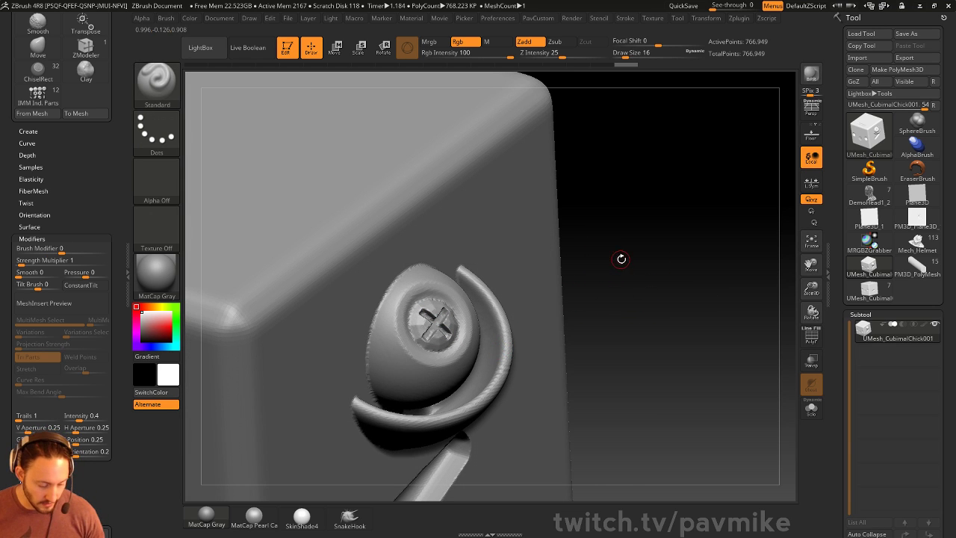
{"action": "left_click_drag", "start_coordinate": [627, 252], "coordinate": [578, 274]}
{"action": "key", "text": "b"}
{"action": "key", "text": "h"}
{"action": "key", "text": "p"}
{"action": "key", "text": "s"}
{"action": "left_click_drag", "start_coordinate": [435, 327], "coordinate": [445, 329]}
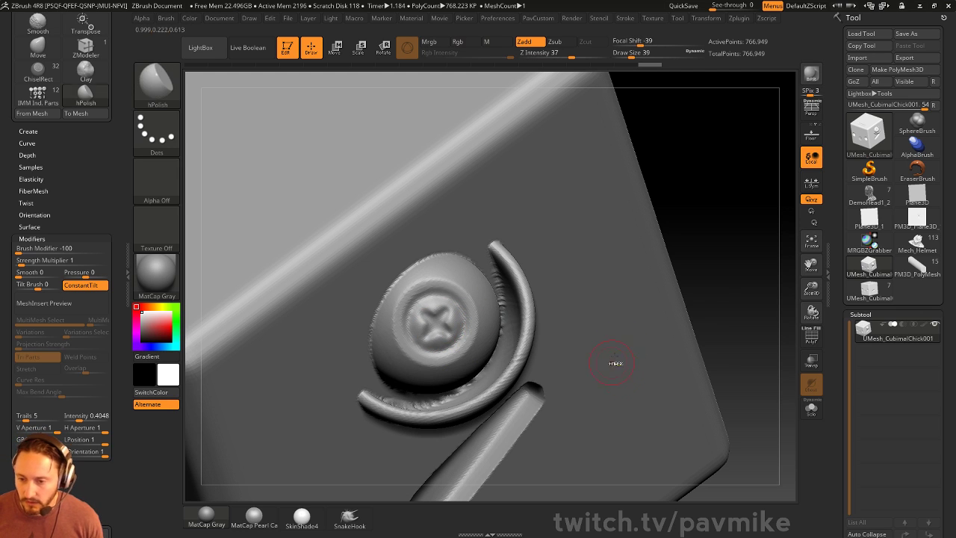
{"action": "key", "text": "ctrl+z"}
{"action": "left_click_drag", "start_coordinate": [715, 275], "coordinate": [684, 166], "text": "alt"}
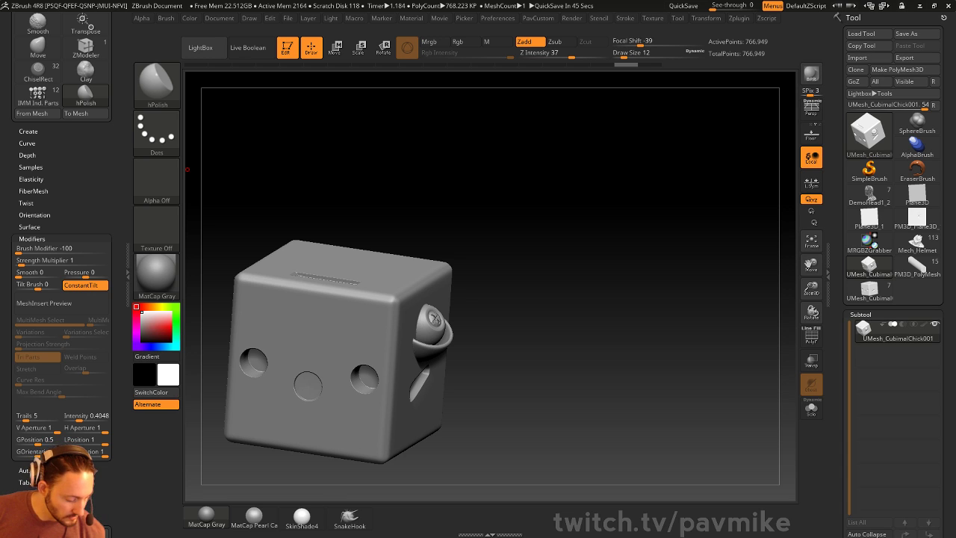
{"action": "key", "text": "super"}
{"action": "key", "text": "super"}
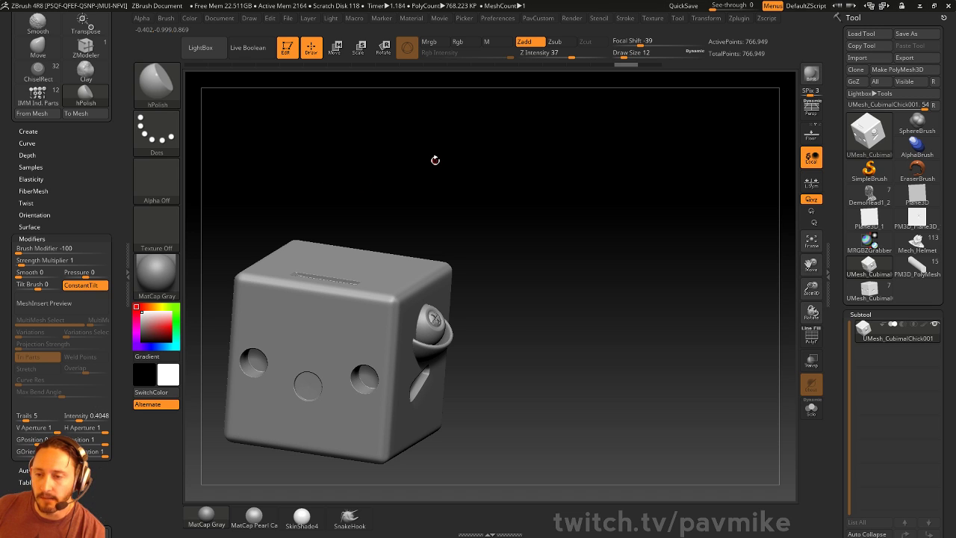
{"action": "left_click", "coordinate": [507, 21]}
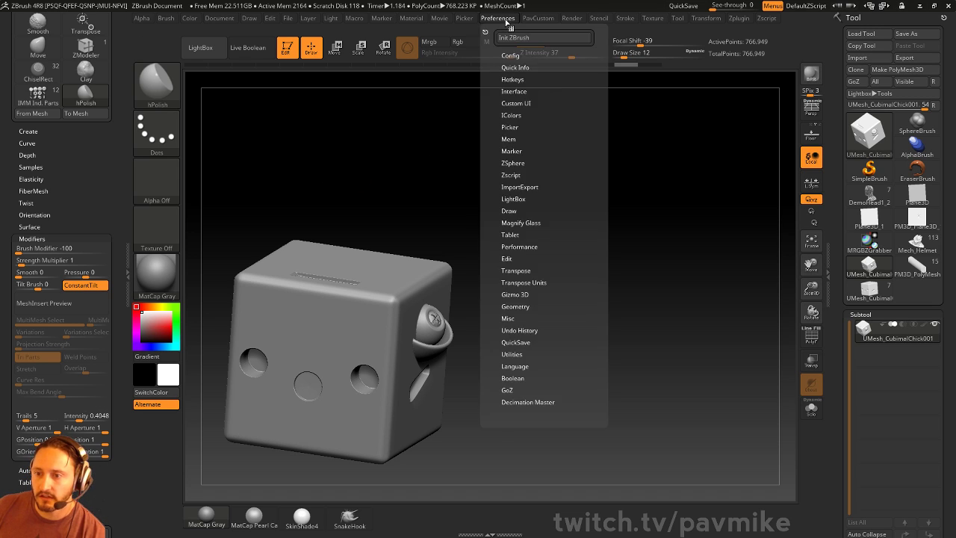
{"action": "left_click", "coordinate": [543, 22]}
{"action": "mouse_move", "coordinate": [533, 152]}
{"action": "left_mouse_down"}
{"action": "mouse_move", "coordinate": [532, 52]}
{"action": "mouse_move", "coordinate": [528, 150]}
{"action": "left_mouse_up"}
{"action": "left_click_drag", "start_coordinate": [528, 198], "coordinate": [526, 256]}
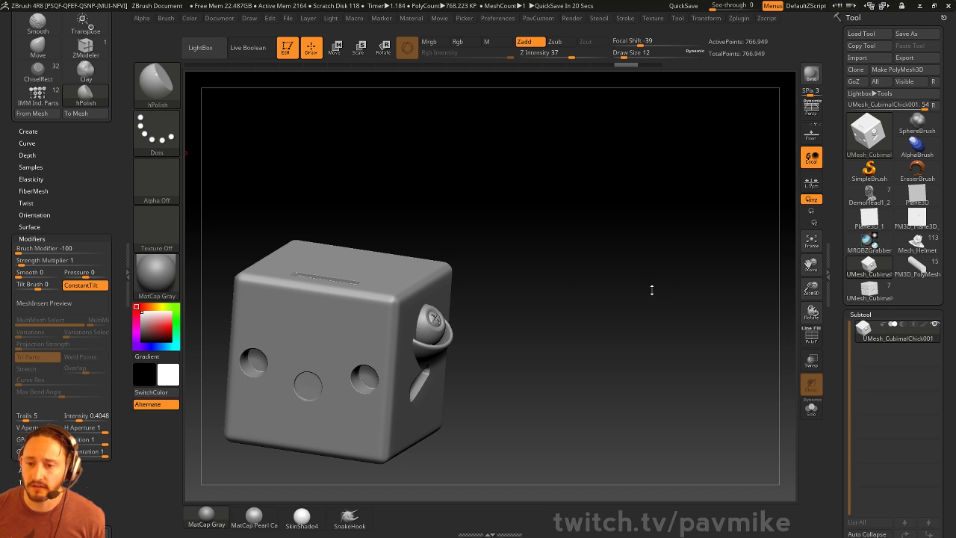
- Select the Standard brush and set its draw size to 1
{"action": "left_click_drag", "start_coordinate": [582, 210], "coordinate": [569, 201]}
{"action": "key", "text": "b"}
{"action": "key", "text": "s"}
{"action": "key", "text": "t"}
{"action": "key", "text": "s"}
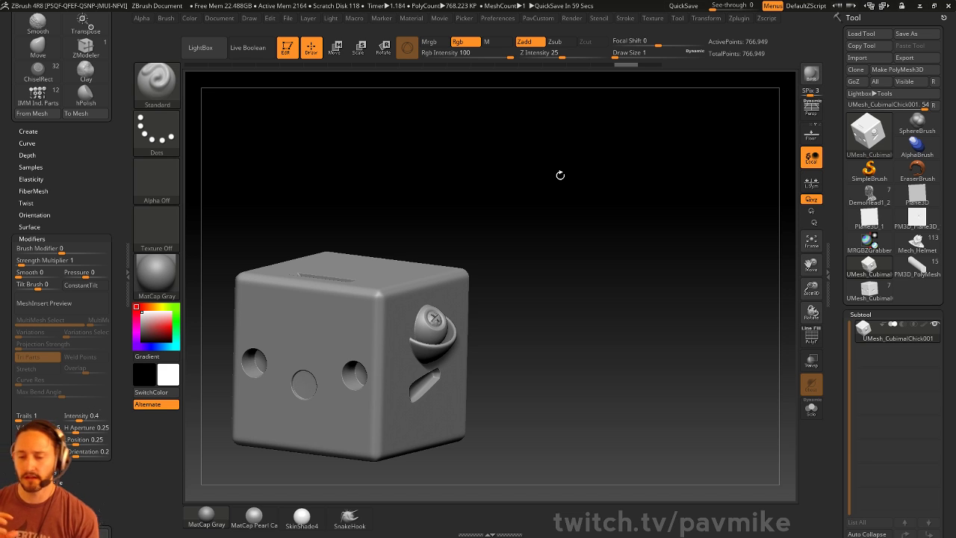
{"action": "left_click", "coordinate": [738, 18]}
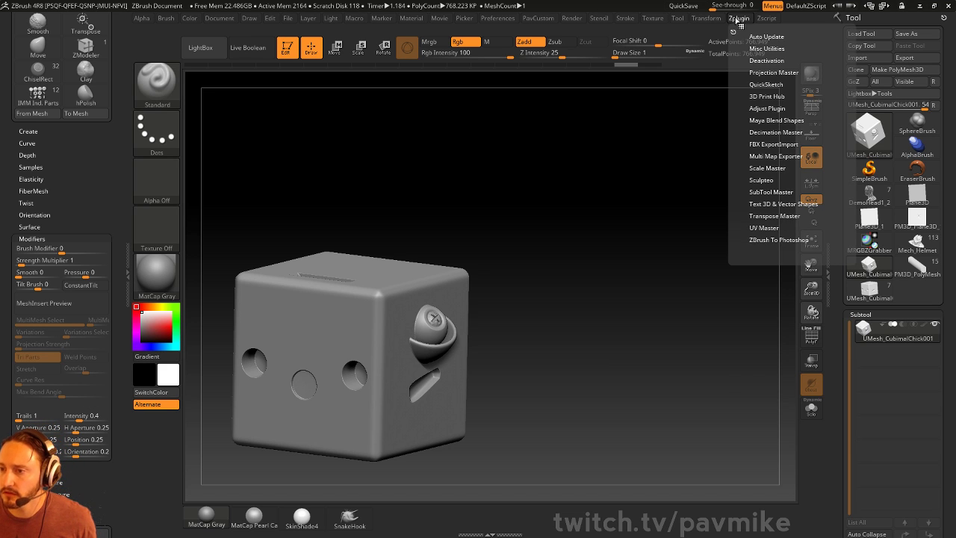
{"action": "left_click", "coordinate": [769, 216]}
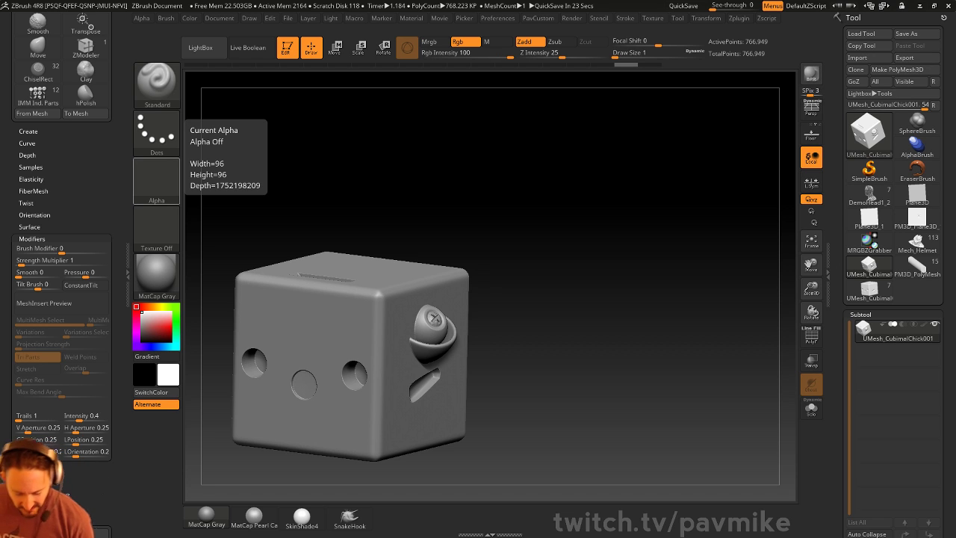
{"action": "mouse_move", "coordinate": [559, 198]}
{"action": "left_mouse_down"}
{"action": "mouse_move", "coordinate": [538, 186]}
{"action": "mouse_move", "coordinate": [578, 179]}
{"action": "left_mouse_up"}
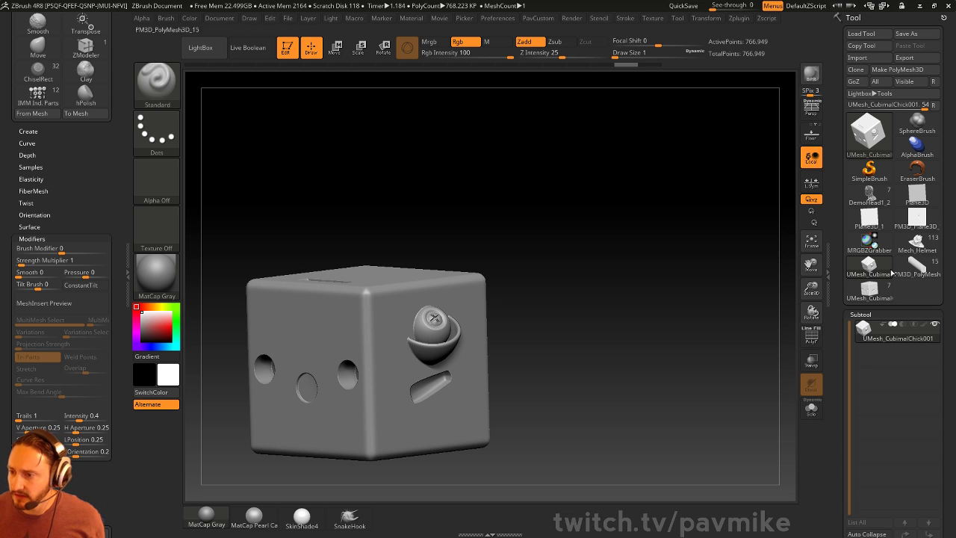
- View the complete seven-subtool chick model and return to the detailed cube body with the sculpted eye
{"action": "left_click", "coordinate": [869, 289]}
{"action": "left_click_drag", "start_coordinate": [587, 229], "coordinate": [712, 193], "text": "alt"}
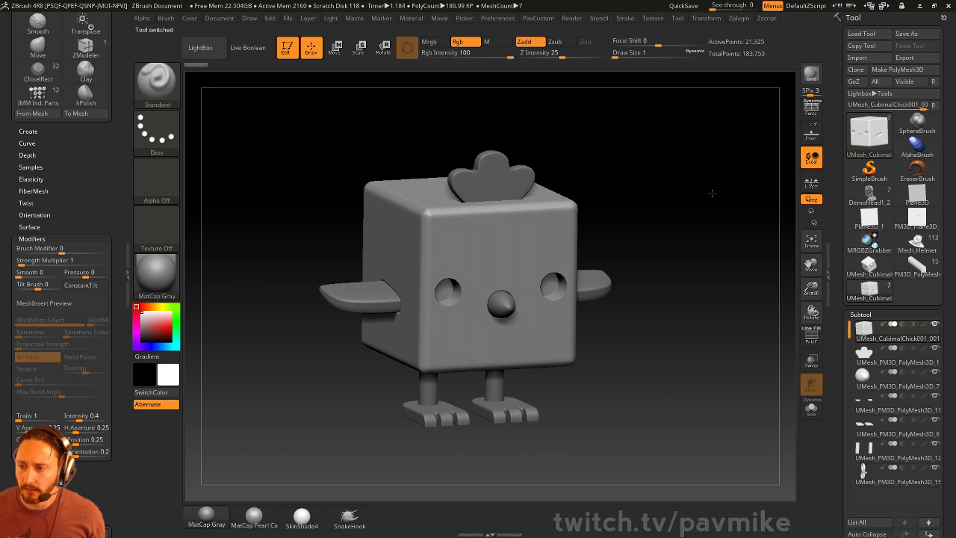
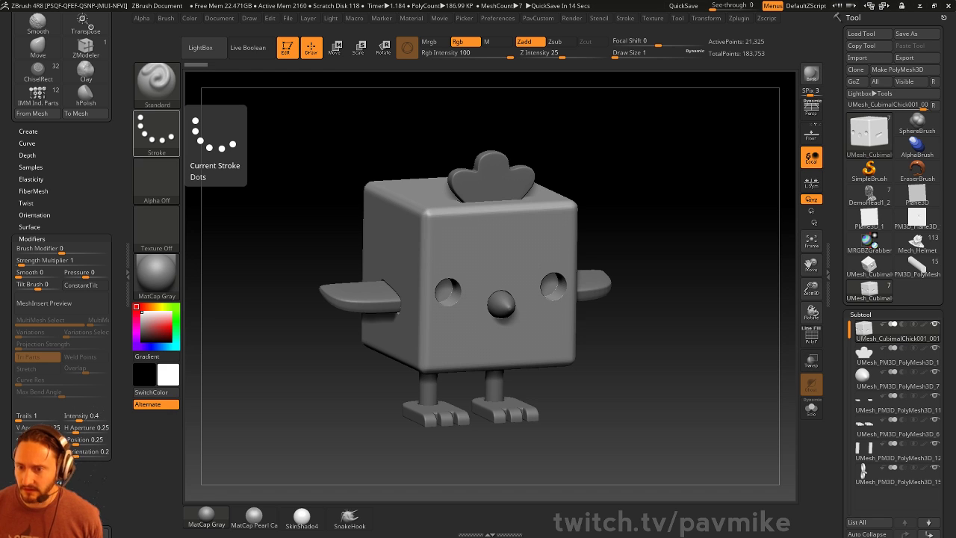
{"action": "mouse_move", "coordinate": [697, 231]}
{"action": "left_mouse_down"}
{"action": "mouse_move", "coordinate": [687, 209]}
{"action": "mouse_move", "coordinate": [684, 218]}
{"action": "left_mouse_up"}
{"action": "left_click", "coordinate": [869, 266]}
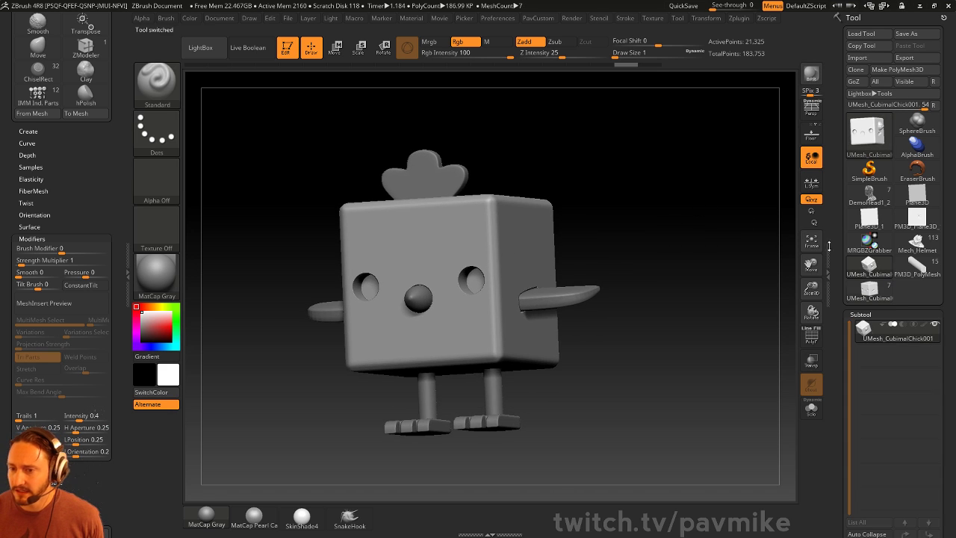
{"action": "mouse_move", "coordinate": [684, 256]}
{"action": "left_mouse_down"}
{"action": "mouse_move", "coordinate": [671, 288]}
{"action": "mouse_move", "coordinate": [702, 269]}
{"action": "mouse_move", "coordinate": [706, 239]}
{"action": "mouse_move", "coordinate": [683, 248]}
{"action": "left_mouse_up"}
- Load the handle04 alpha from the Handles folder of the LightBox alpha library and hide LightBox
{"action": "key", "text": "comma"}
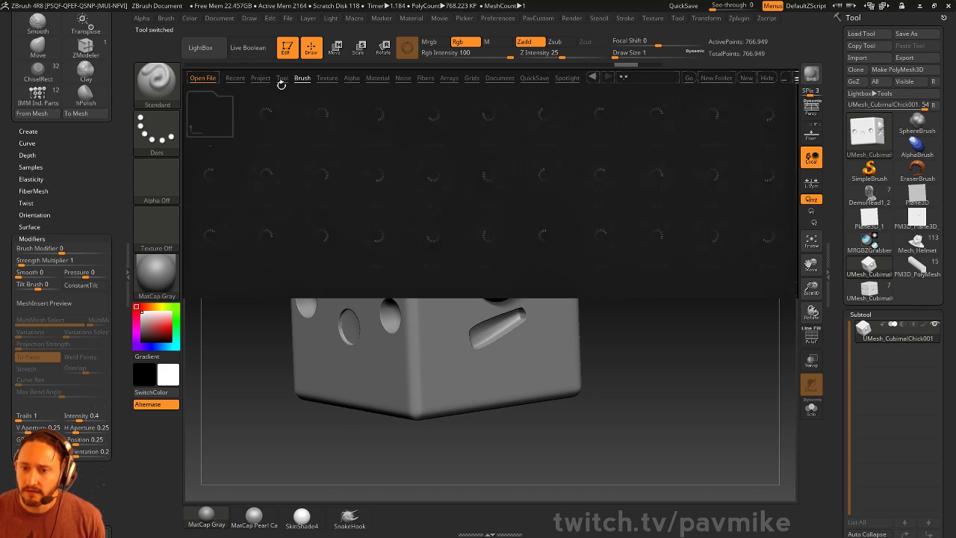
{"action": "left_click", "coordinate": [297, 79]}
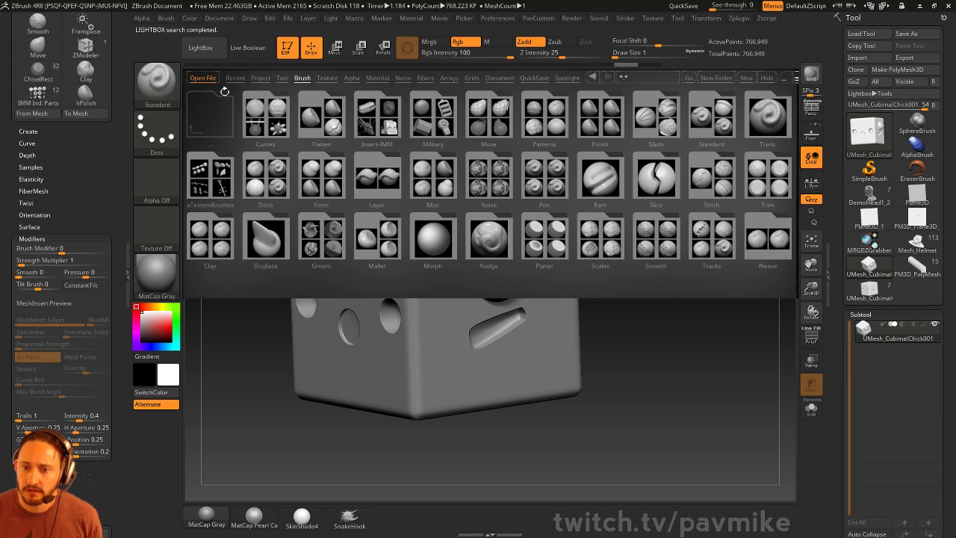
{"action": "left_click", "coordinate": [352, 78]}
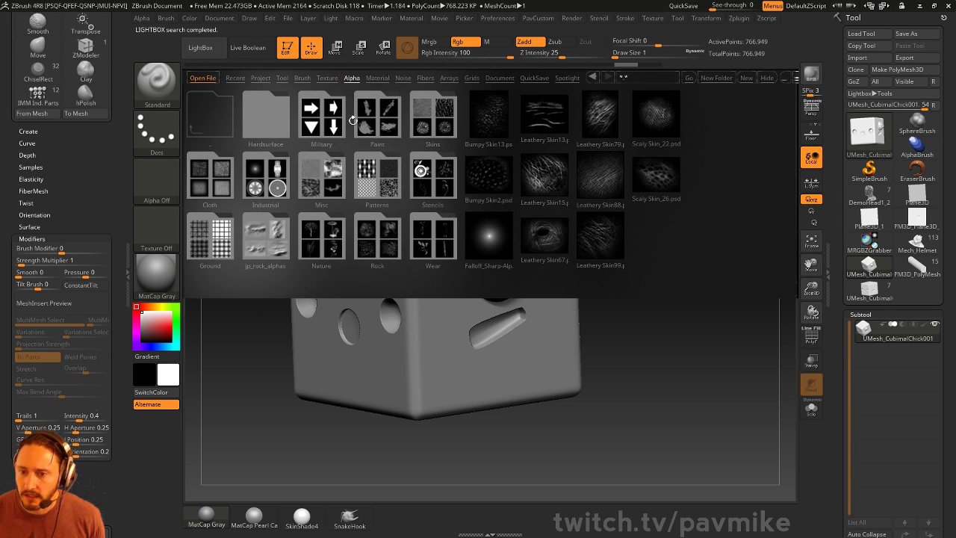
{"action": "double_click", "coordinate": [301, 166]}
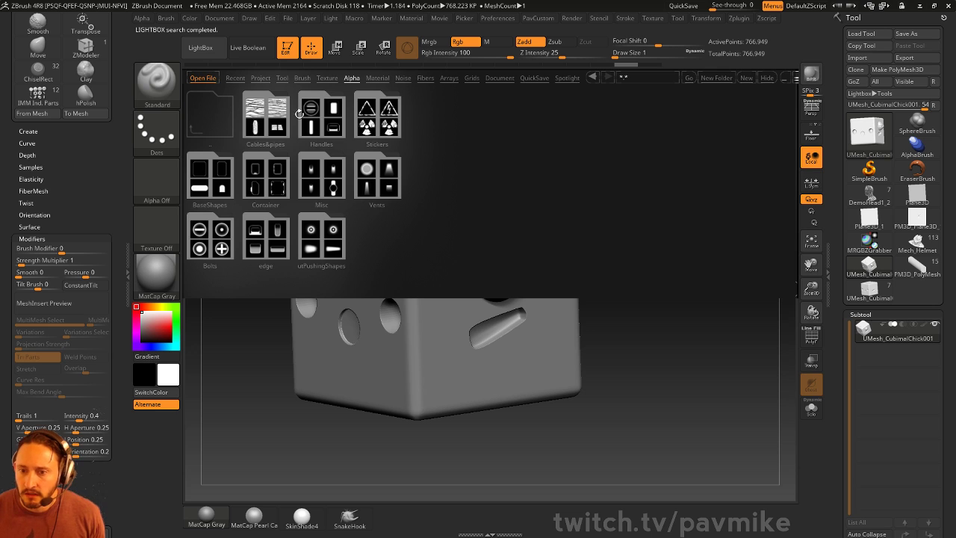
{"action": "double_click", "coordinate": [318, 118]}
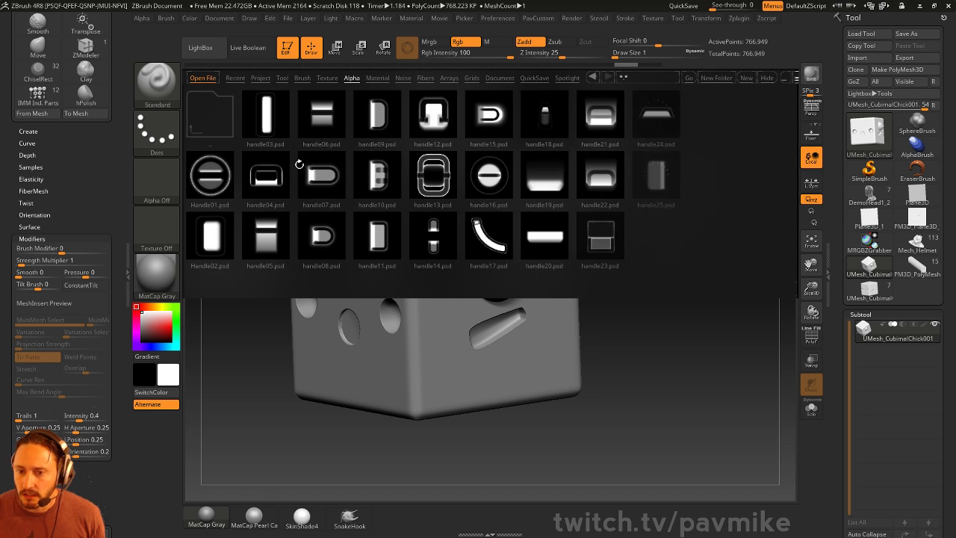
{"action": "double_click", "coordinate": [270, 178]}
{"action": "left_click", "coordinate": [768, 79]}
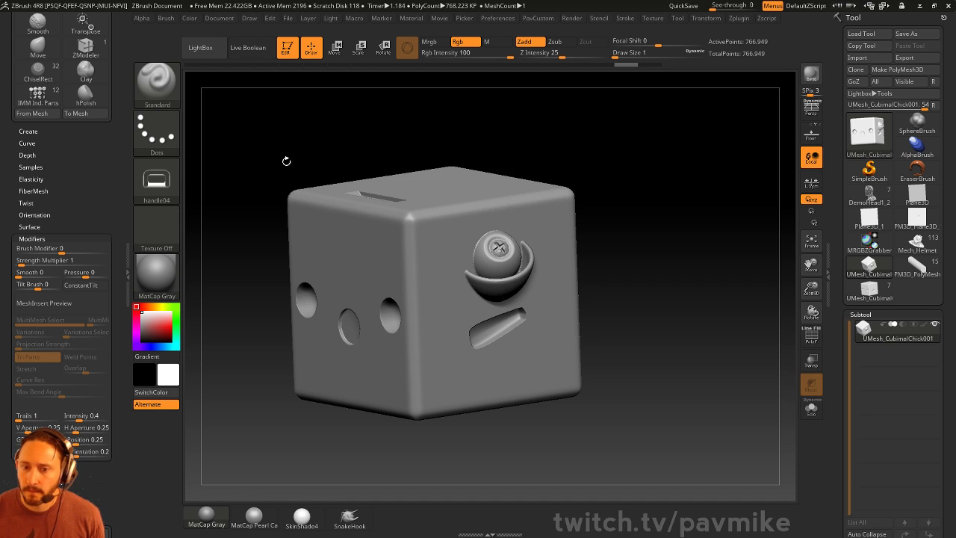
- Give the Standard brush a DragRect stroke and the handle04 alpha
{"action": "left_click", "coordinate": [159, 177]}
{"action": "left_click", "coordinate": [201, 188]}
{"action": "left_click", "coordinate": [176, 95]}
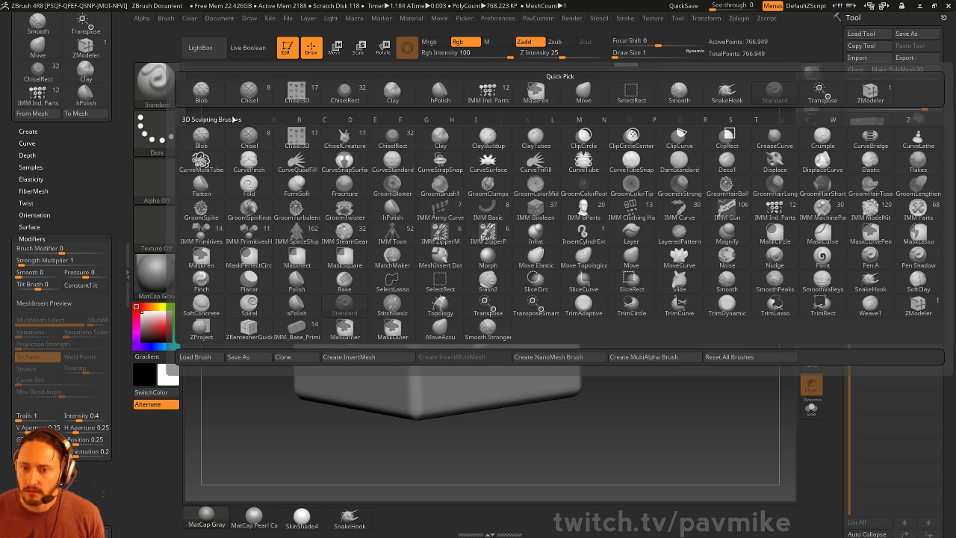
{"action": "left_click", "coordinate": [157, 133]}
{"action": "left_click", "coordinate": [264, 141]}
{"action": "left_click", "coordinate": [156, 179]}
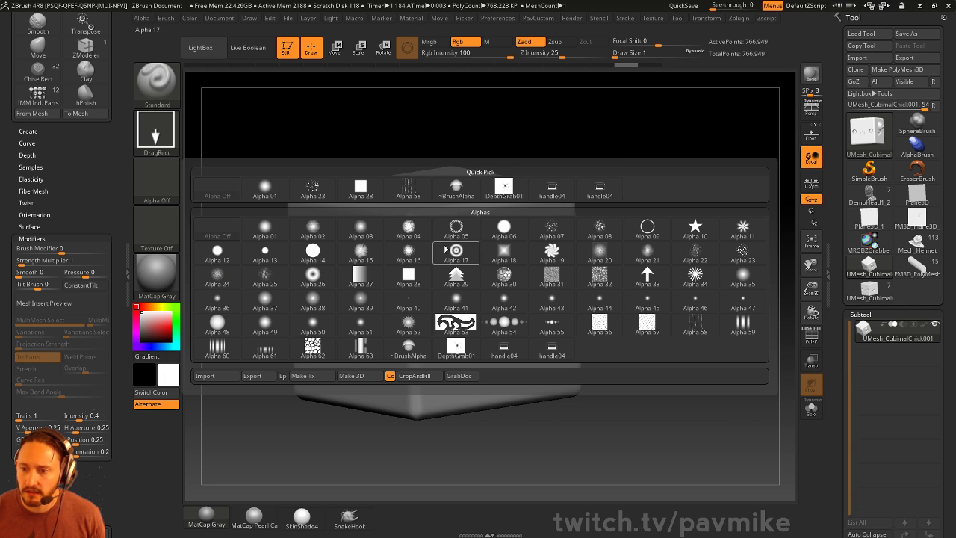
{"action": "left_click", "coordinate": [599, 187]}
- Try to stamp a handle on the cube face with the eye at Z intensity 25, and undo it
{"action": "left_click_drag", "start_coordinate": [614, 203], "coordinate": [654, 186]}
{"action": "left_click_drag", "start_coordinate": [541, 299], "coordinate": [620, 346]}
{"action": "key", "text": "ctrl+z"}
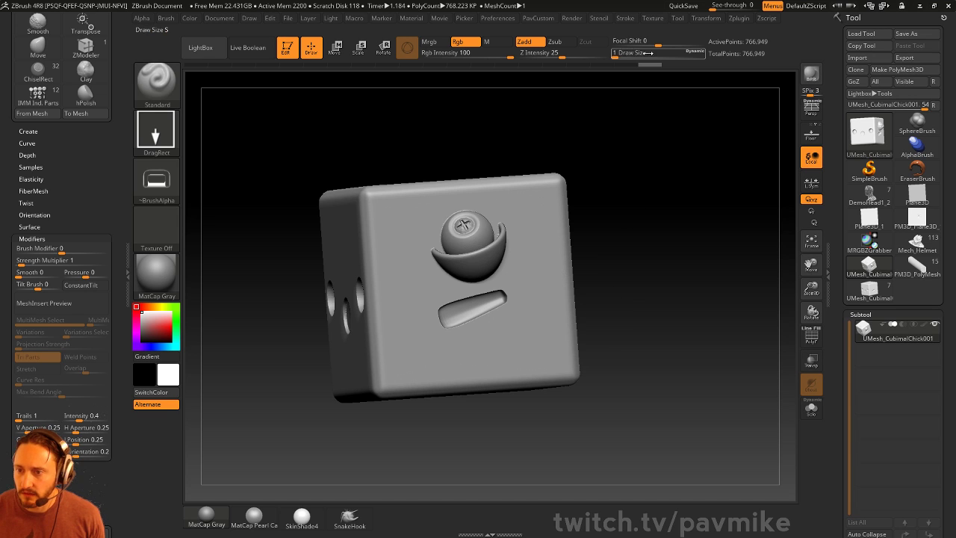
- Set the Z intensity to 100 and the draw size to 94, and stamp three handles around the slot below the eye
{"action": "left_click_drag", "start_coordinate": [572, 53], "coordinate": [612, 54]}
{"action": "key", "text": "s"}
{"action": "left_click_drag", "start_coordinate": [428, 315], "coordinate": [451, 310]}
{"action": "left_click_drag", "start_coordinate": [633, 271], "coordinate": [614, 265]}
{"action": "left_click_drag", "start_coordinate": [543, 266], "coordinate": [578, 258]}
{"action": "left_click_drag", "start_coordinate": [529, 345], "coordinate": [562, 349]}
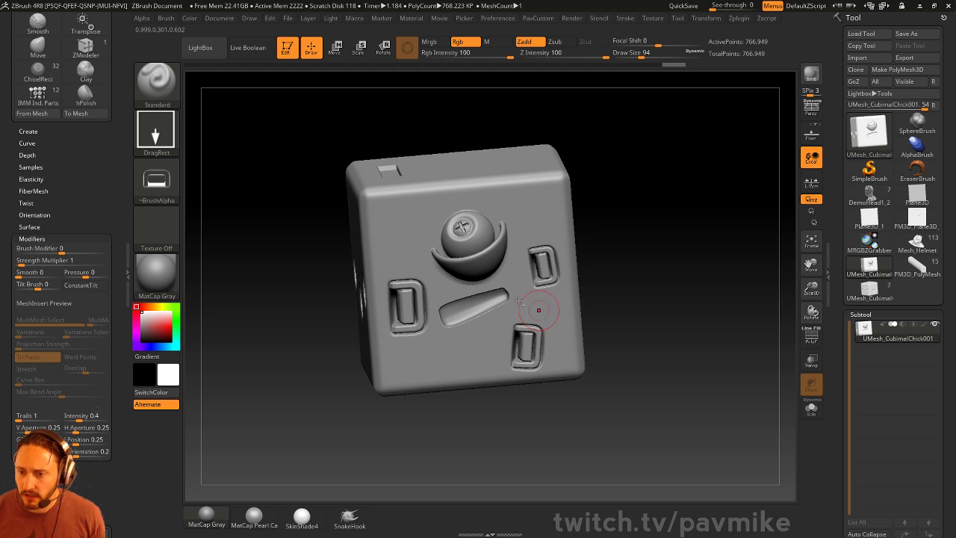
- Stamp a handle on either side of the eye, and one small and one large handle on the cube's upper face
{"action": "left_click_drag", "start_coordinate": [420, 229], "coordinate": [424, 272]}
{"action": "left_click_drag", "start_coordinate": [526, 224], "coordinate": [543, 253]}
{"action": "left_click_drag", "start_coordinate": [495, 174], "coordinate": [507, 177]}
{"action": "mouse_move", "coordinate": [667, 226]}
{"action": "left_mouse_down", "text": "alt"}
{"action": "mouse_move", "coordinate": [640, 195]}
{"action": "mouse_move", "coordinate": [666, 228]}
{"action": "left_mouse_up", "text": "alt"}
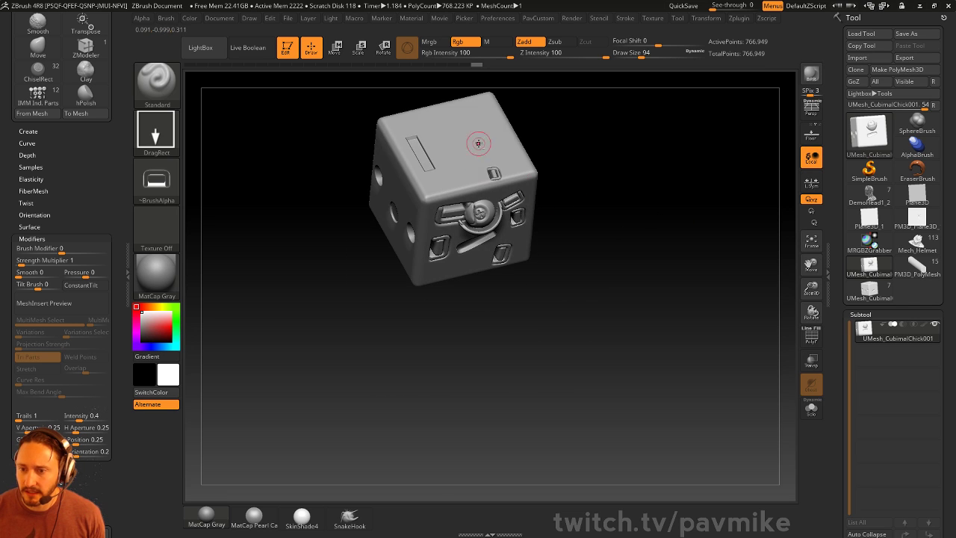
{"action": "left_click_drag", "start_coordinate": [477, 145], "coordinate": [499, 158]}
- Examine the stamped handles up close and undo them all
{"action": "left_click_drag", "start_coordinate": [681, 266], "coordinate": [679, 313]}
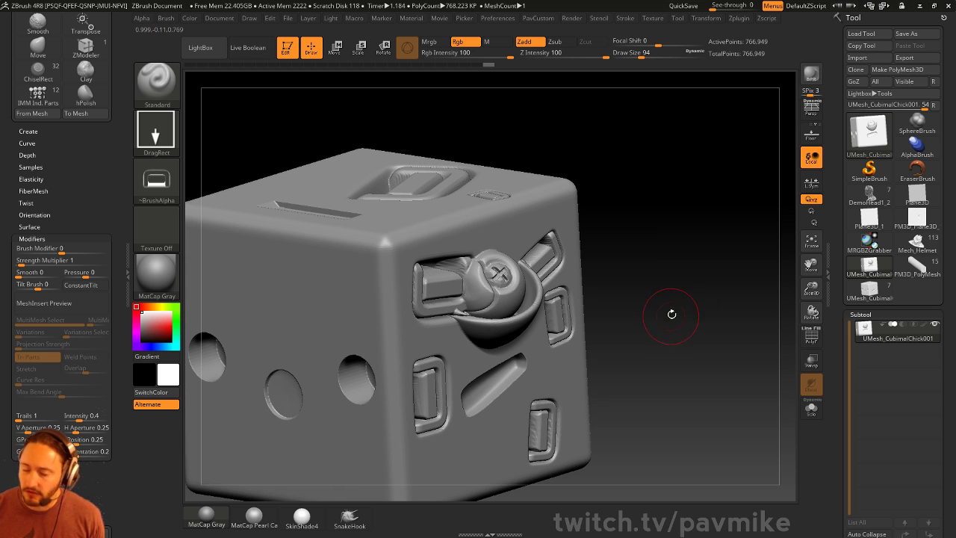
{"action": "left_click_drag", "start_coordinate": [657, 274], "coordinate": [670, 258]}
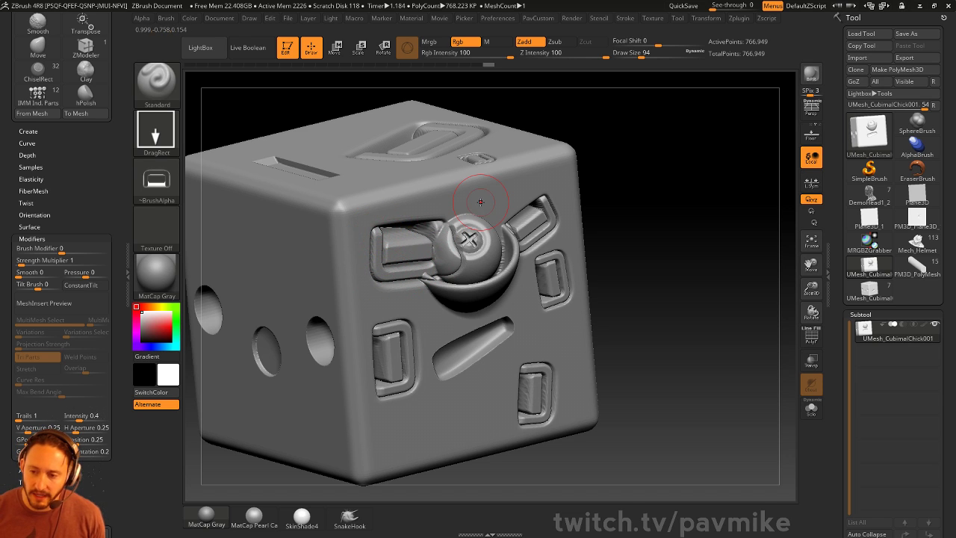
{"action": "mouse_move", "coordinate": [682, 180]}
{"action": "left_mouse_down", "text": "alt"}
{"action": "mouse_move", "coordinate": [616, 190]}
{"action": "mouse_move", "coordinate": [632, 222]}
{"action": "left_mouse_up", "text": "alt"}
{"action": "key", "text": "ctrl+z"}
{"action": "key", "text": "ctrl+z"}
{"action": "key", "text": "ctrl+z"}
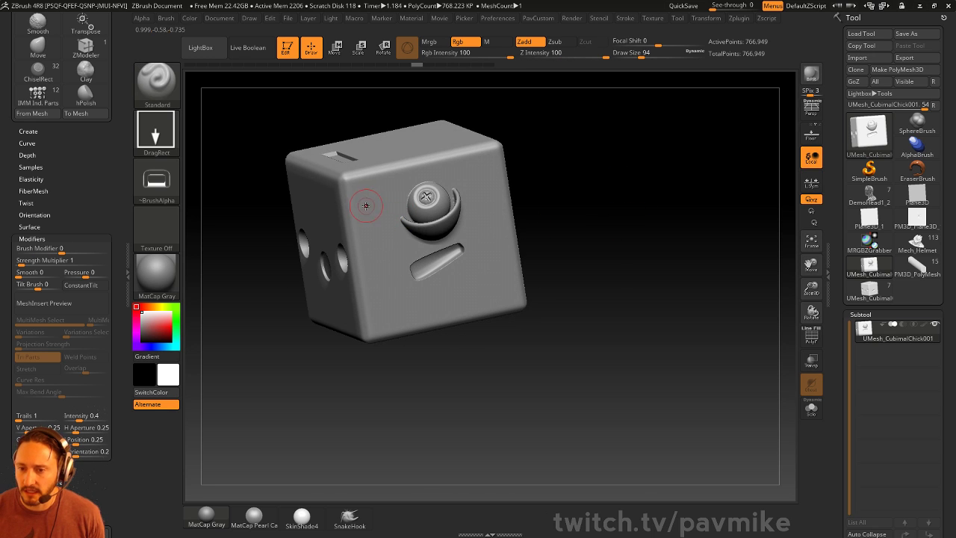
- Stamp two small handles beside the eye and the slot near the cube's vertical edge, and undo them
{"action": "left_click_drag", "start_coordinate": [391, 206], "coordinate": [388, 213]}
{"action": "key", "text": "ctrl+z"}
{"action": "left_click_drag", "start_coordinate": [370, 268], "coordinate": [374, 275]}
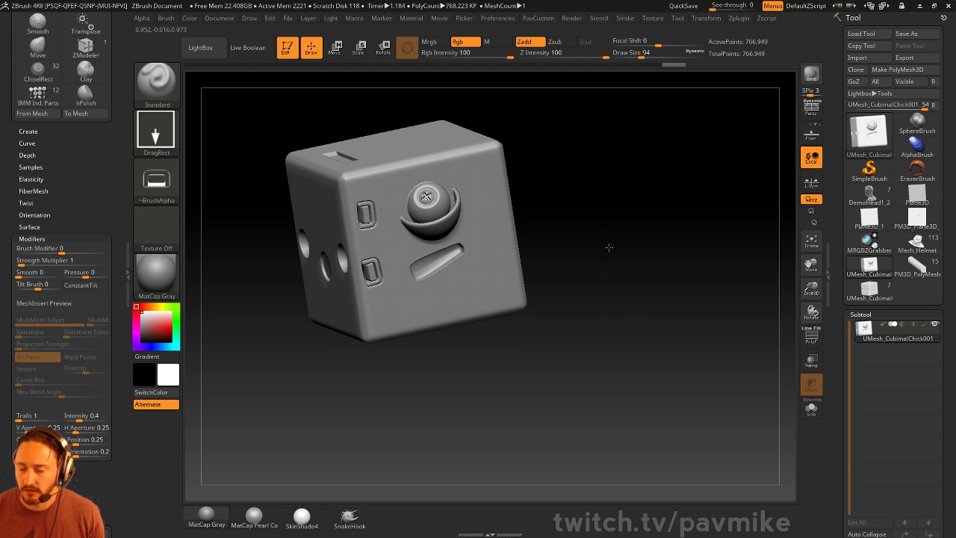
{"action": "left_click_drag", "start_coordinate": [611, 233], "coordinate": [634, 233]}
{"action": "key", "text": "ctrl+z"}
{"action": "key", "text": "ctrl+z"}
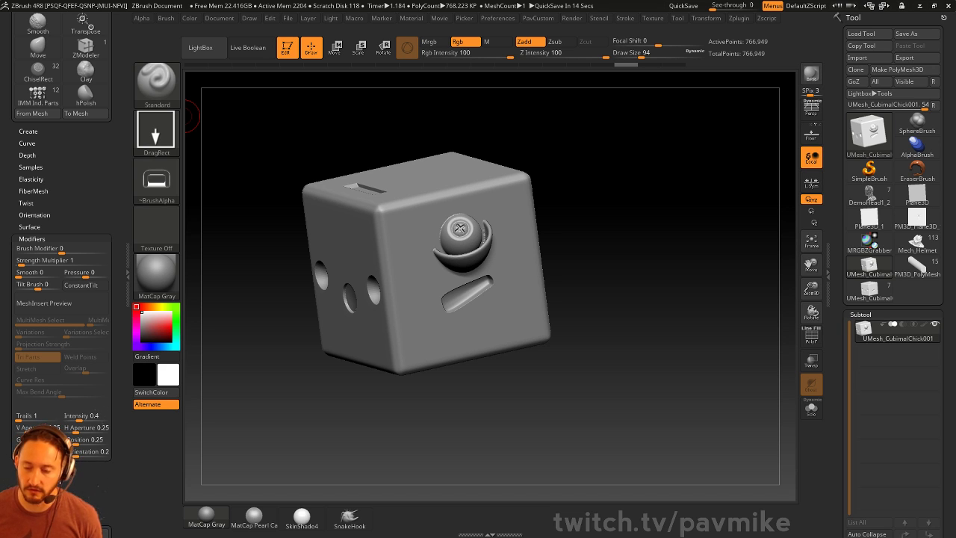
- Set the draw size to 68, switch to Move, reset the gizmo's orientation and send it to the unmasked mesh center
{"action": "left_click_drag", "start_coordinate": [372, 132], "coordinate": [338, 119]}
{"action": "key", "text": "s"}
{"action": "left_click_drag", "start_coordinate": [326, 119], "coordinate": [405, 130], "text": "alt"}
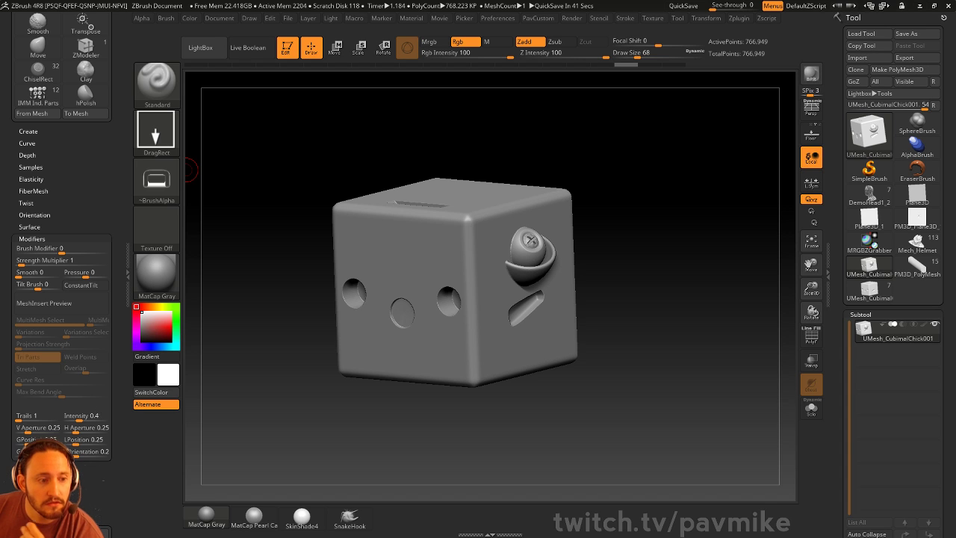
{"action": "mouse_move", "coordinate": [663, 212]}
{"action": "left_mouse_down"}
{"action": "mouse_move", "coordinate": [667, 239]}
{"action": "mouse_move", "coordinate": [657, 215]}
{"action": "left_mouse_up"}
{"action": "key", "text": "w"}
{"action": "mouse_move", "coordinate": [591, 237]}
{"action": "left_mouse_down"}
{"action": "mouse_move", "coordinate": [553, 257]}
{"action": "mouse_move", "coordinate": [585, 240]}
{"action": "left_mouse_up"}
{"action": "key", "text": "ctrl+z"}
{"action": "left_click", "coordinate": [550, 187]}
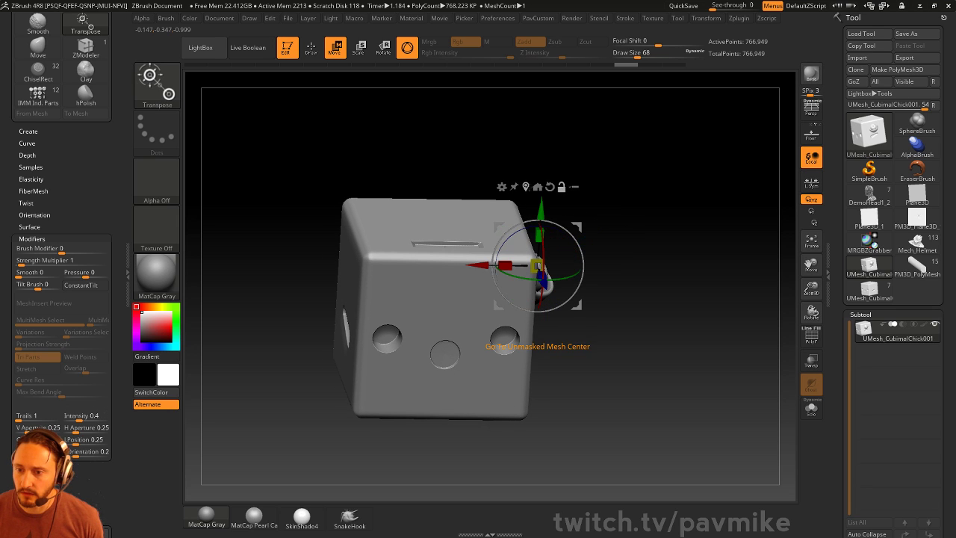
{"action": "left_click", "coordinate": [525, 187]}
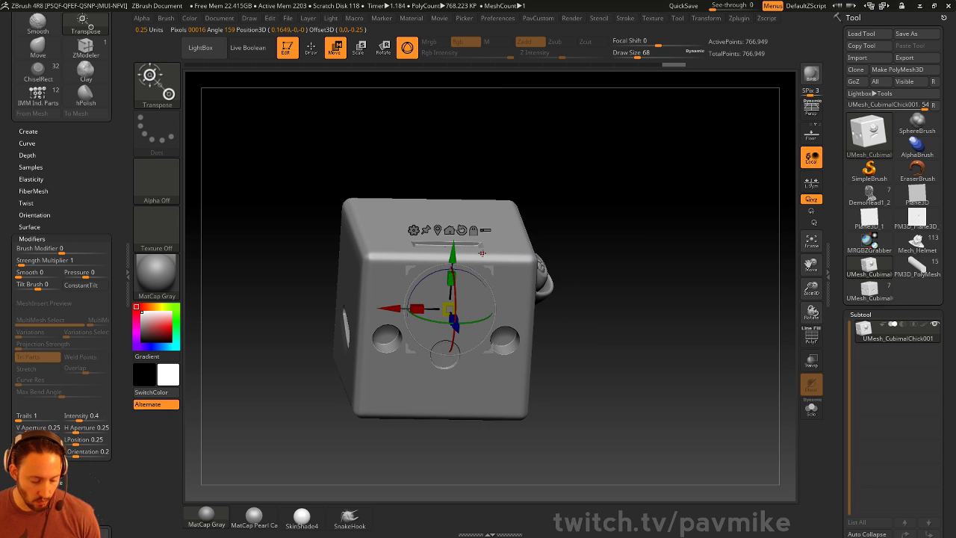
- Replace the gizmo with the transpose line and reposition the line on the cube's face with the round holes
{"action": "key", "text": "y"}
{"action": "right_click_drag", "start_coordinate": [486, 291], "coordinate": [525, 290]}
{"action": "left_click_drag", "start_coordinate": [460, 266], "coordinate": [523, 258], "text": "shift"}
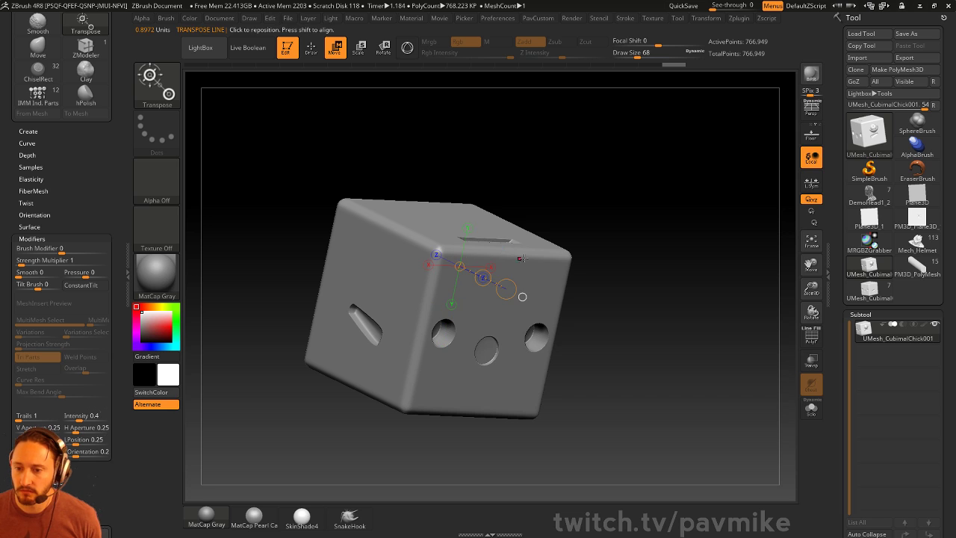
{"action": "left_click_drag", "start_coordinate": [470, 272], "coordinate": [484, 314]}
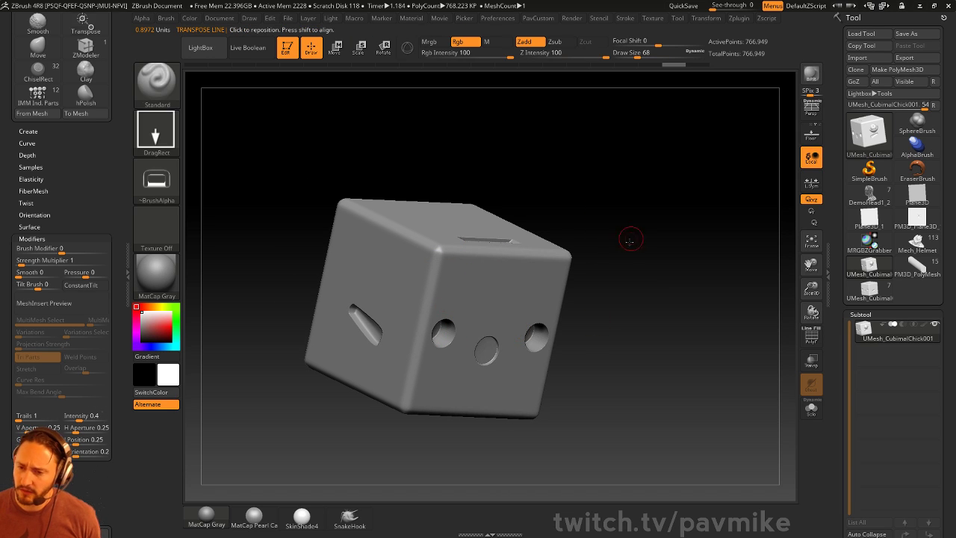
{"action": "right_click_drag", "start_coordinate": [631, 235], "coordinate": [612, 283]}
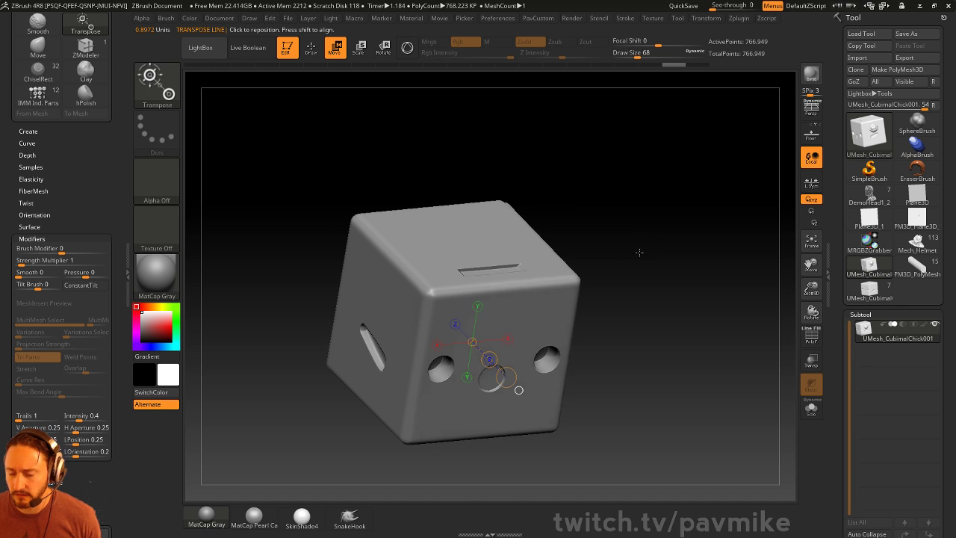
{"action": "mouse_move", "coordinate": [638, 251]}
{"action": "left_mouse_down"}
{"action": "mouse_move", "coordinate": [551, 200]}
{"action": "mouse_move", "coordinate": [647, 252]}
{"action": "left_mouse_up"}
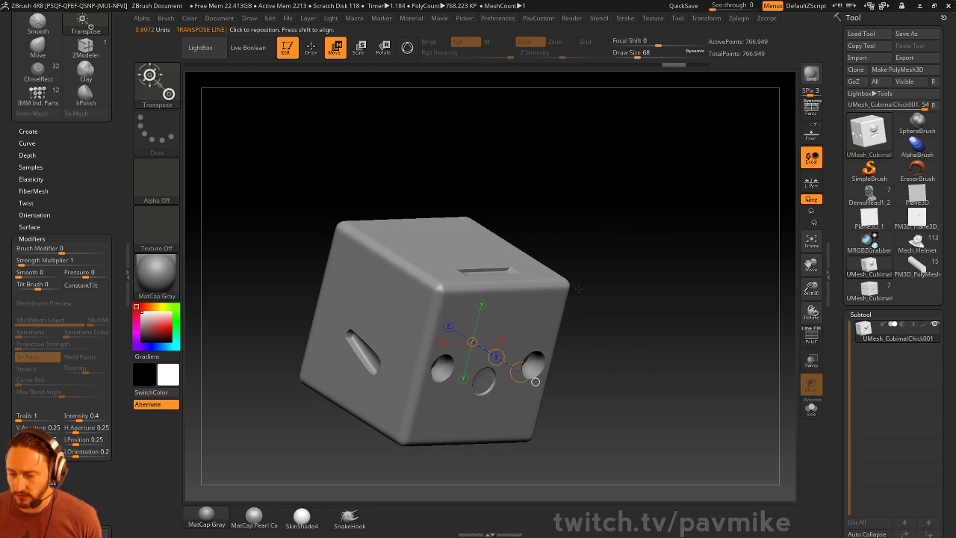
{"action": "right_click_drag", "start_coordinate": [627, 247], "coordinate": [609, 243]}
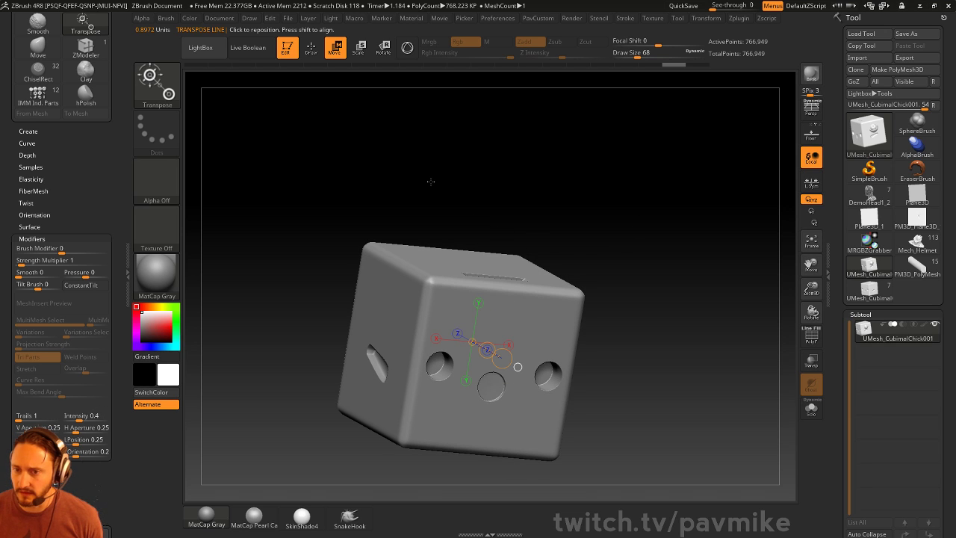
- Bring back the gizmo, return to Draw mode, and set the draw size to 94
{"action": "key", "text": "y"}
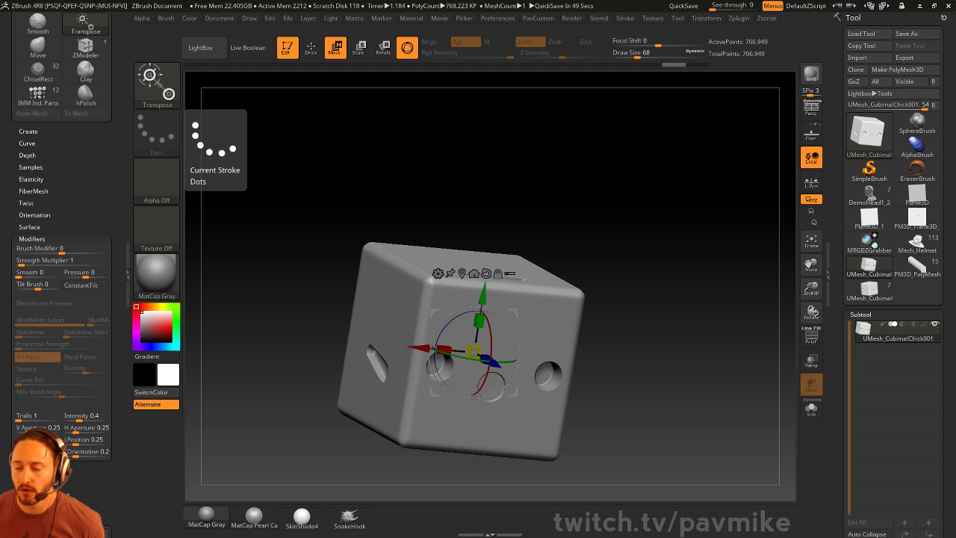
{"action": "left_click_drag", "start_coordinate": [669, 176], "coordinate": [662, 223]}
{"action": "key", "text": "q"}
{"action": "key", "text": "s"}
- Load the seven-subtool chick model, turn Live Boolean on and off again, and select the comb subtool
{"action": "left_click", "coordinate": [868, 291]}
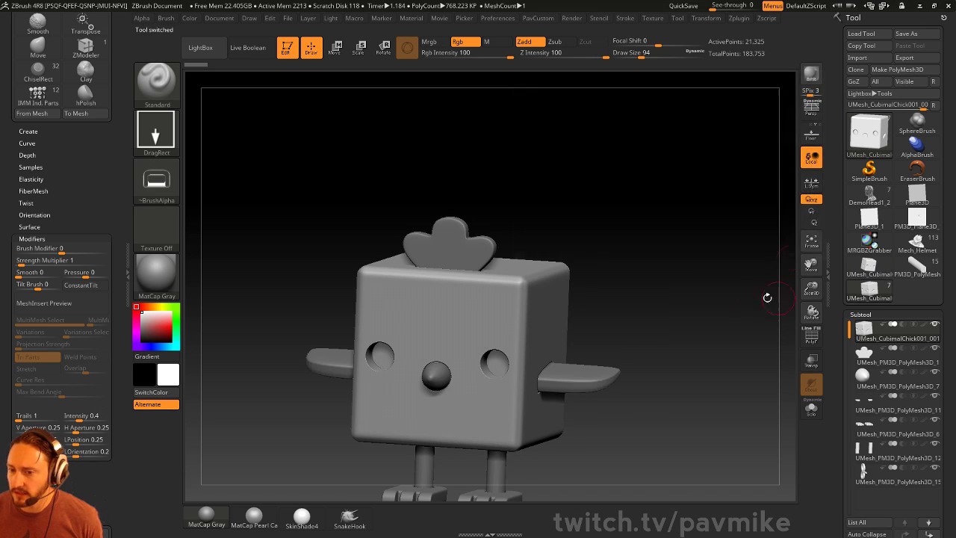
{"action": "left_click_drag", "start_coordinate": [766, 296], "coordinate": [719, 269]}
{"action": "key", "text": "ctrl+b"}
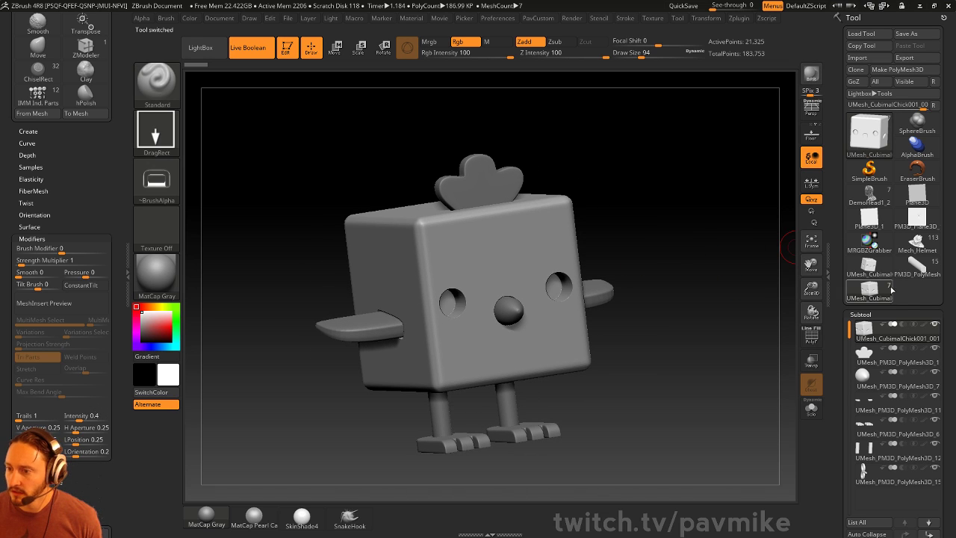
{"action": "key", "text": "ctrl+b"}
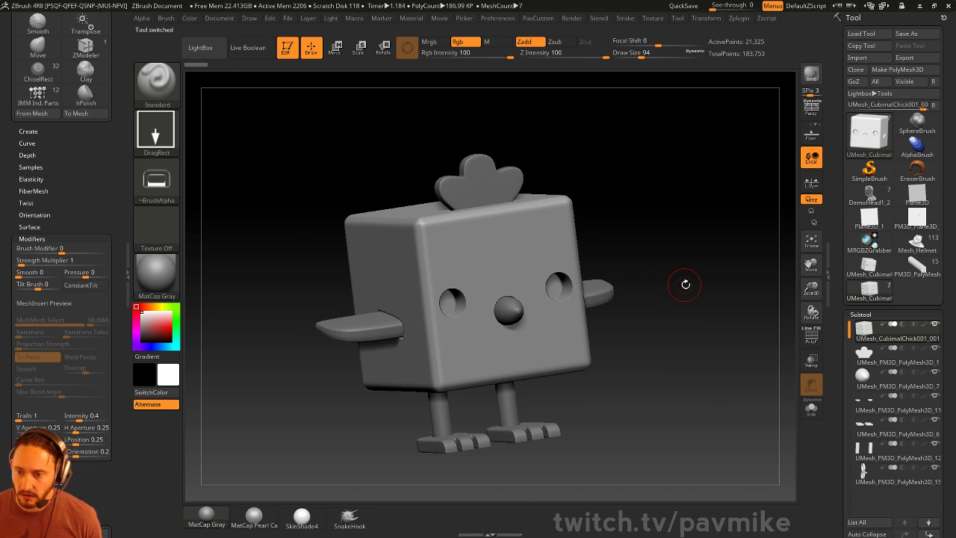
{"action": "left_click", "coordinate": [895, 362]}
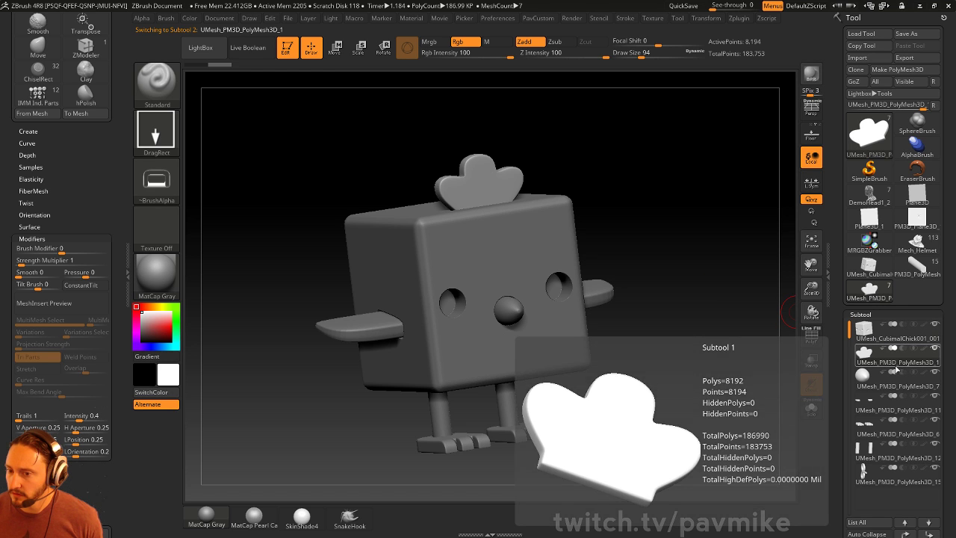
- Switch to the original 15-subtool chick, set the draw size to 68, and select its CubimalChick001 body subtool
{"action": "left_click", "coordinate": [916, 267]}
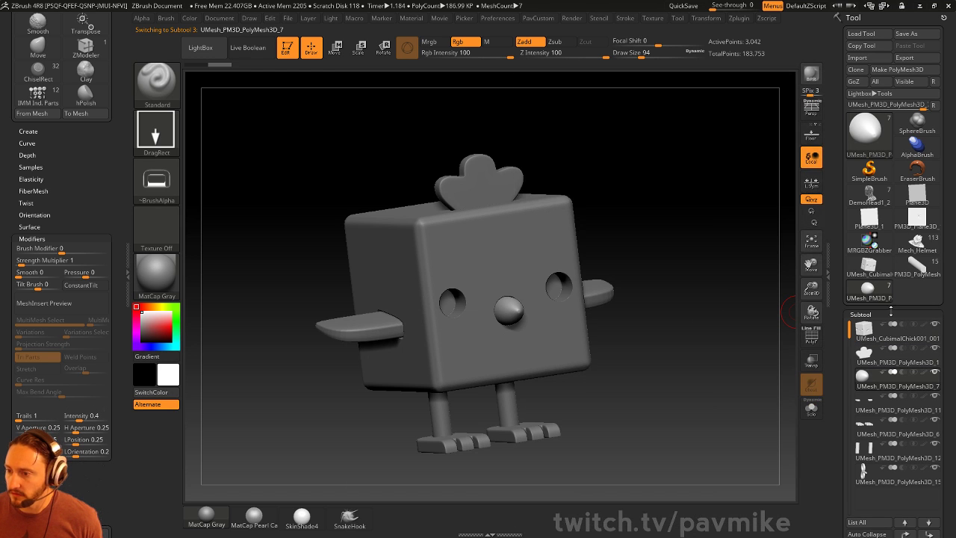
{"action": "mouse_move", "coordinate": [686, 273]}
{"action": "left_mouse_down", "text": "shift"}
{"action": "mouse_move", "coordinate": [702, 305]}
{"action": "mouse_move", "coordinate": [632, 313]}
{"action": "left_mouse_up", "text": "shift"}
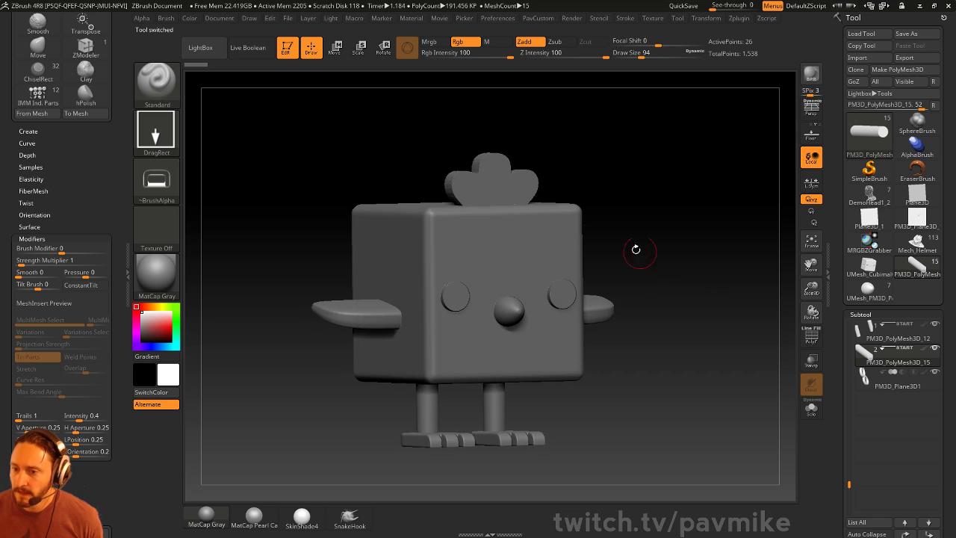
{"action": "key", "text": "s"}
{"action": "left_click", "coordinate": [574, 242], "text": "alt"}
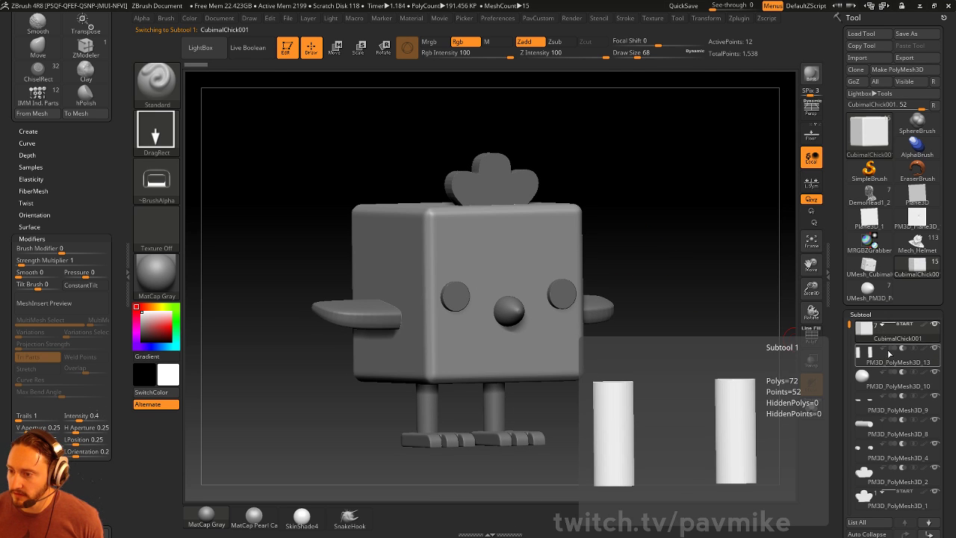
- Turn on Auto Collapse and hide every subtool except the CubimalChick001 body and the PM3D_PolyMesh3D_13 cylinders
{"action": "left_click", "coordinate": [934, 371]}
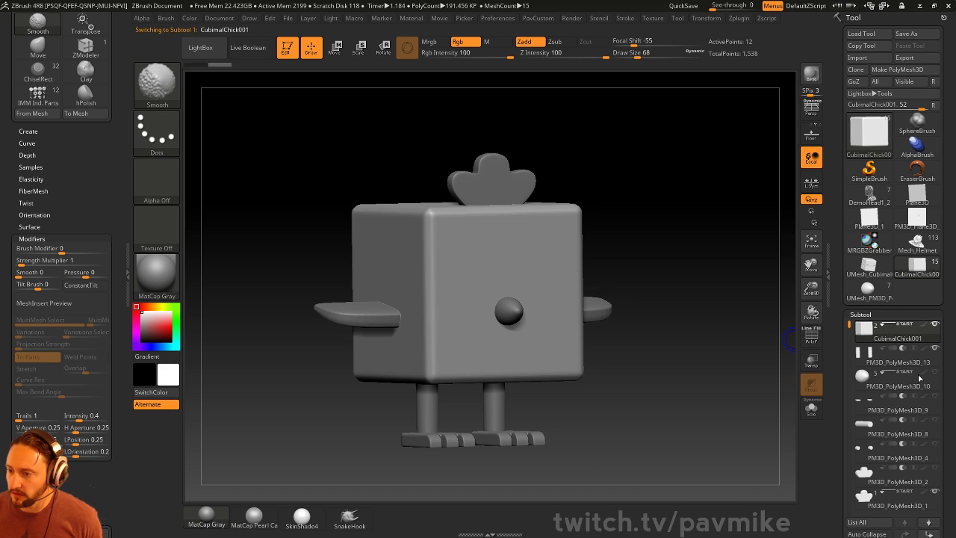
{"action": "left_click", "coordinate": [934, 491], "text": "shift"}
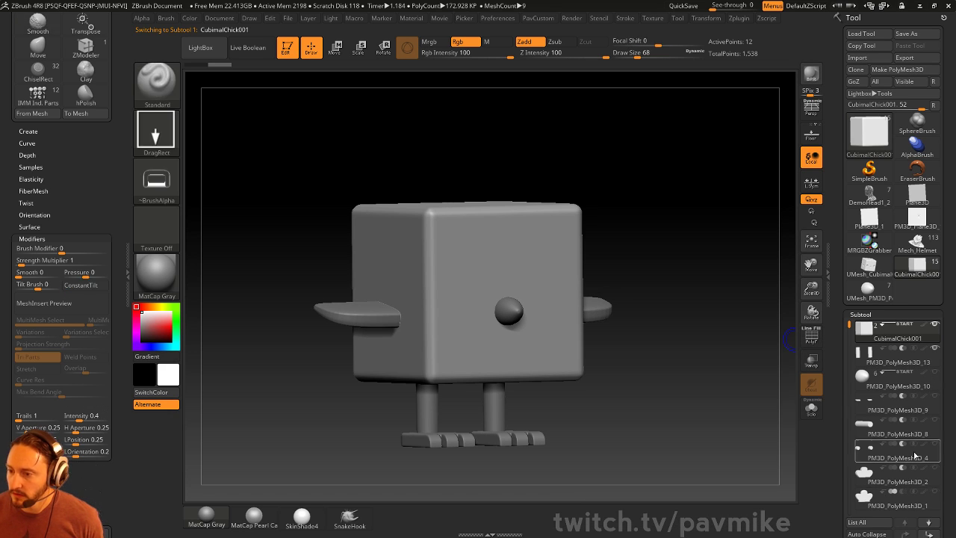
{"action": "left_click", "coordinate": [867, 533]}
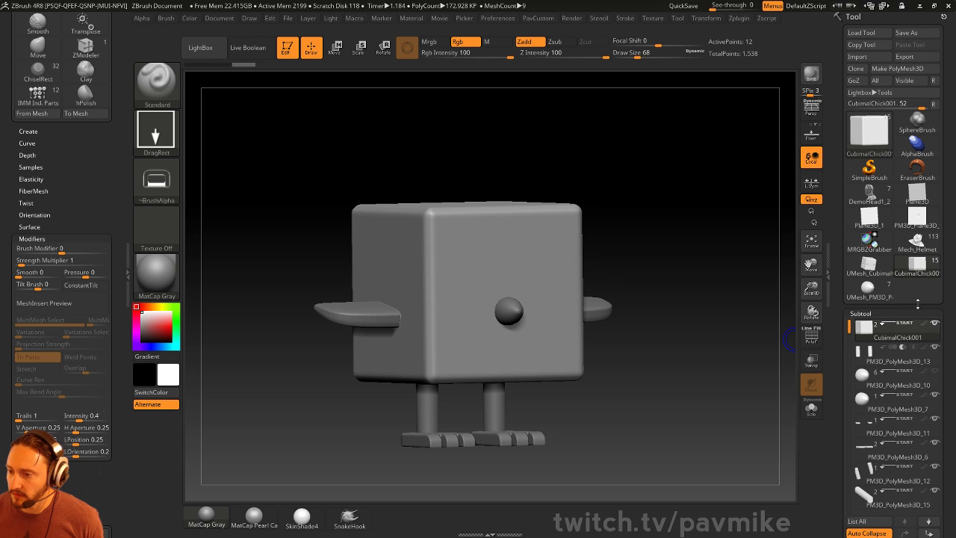
{"action": "left_click", "coordinate": [933, 396]}
{"action": "left_click", "coordinate": [935, 346], "text": "shift"}
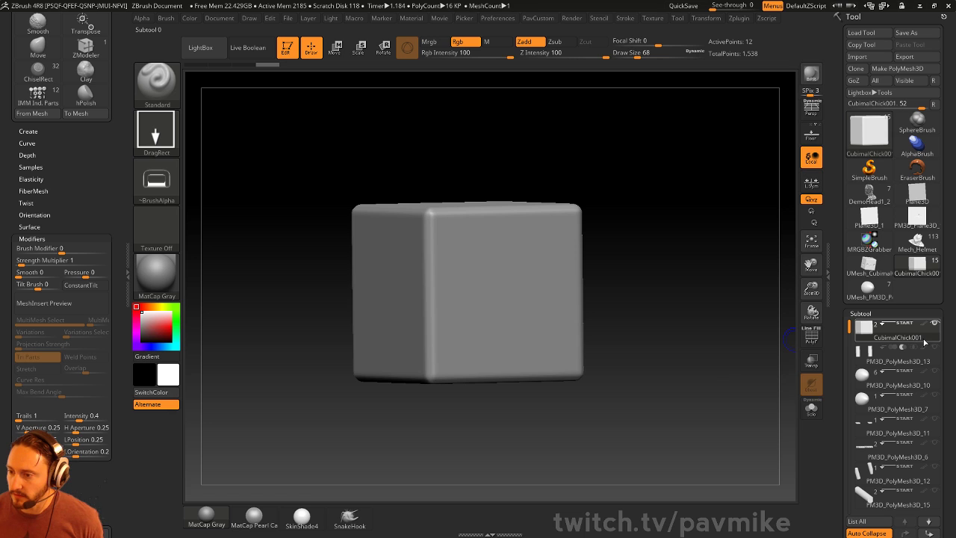
{"action": "left_click", "coordinate": [935, 347]}
{"action": "left_click_drag", "start_coordinate": [664, 265], "coordinate": [709, 332]}
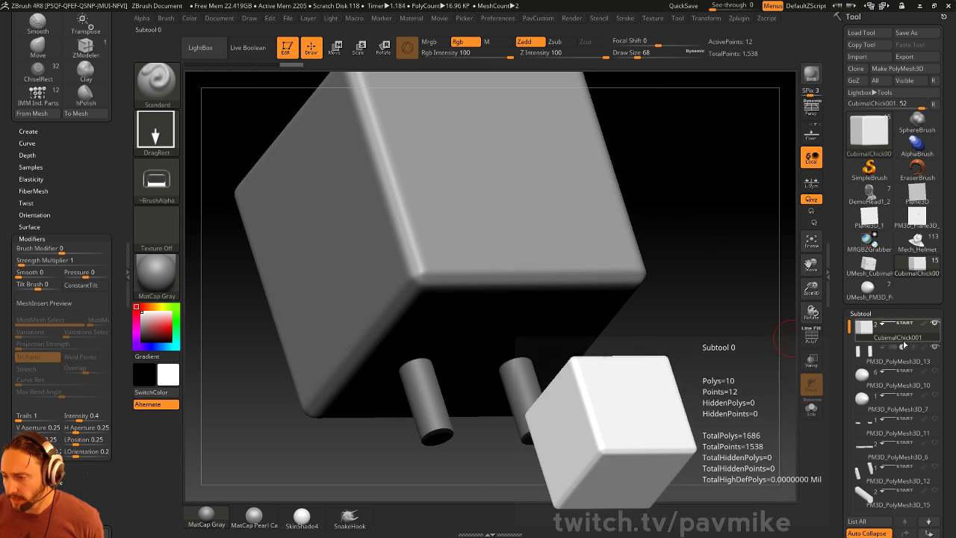
{"action": "left_click_drag", "start_coordinate": [675, 384], "coordinate": [689, 363]}
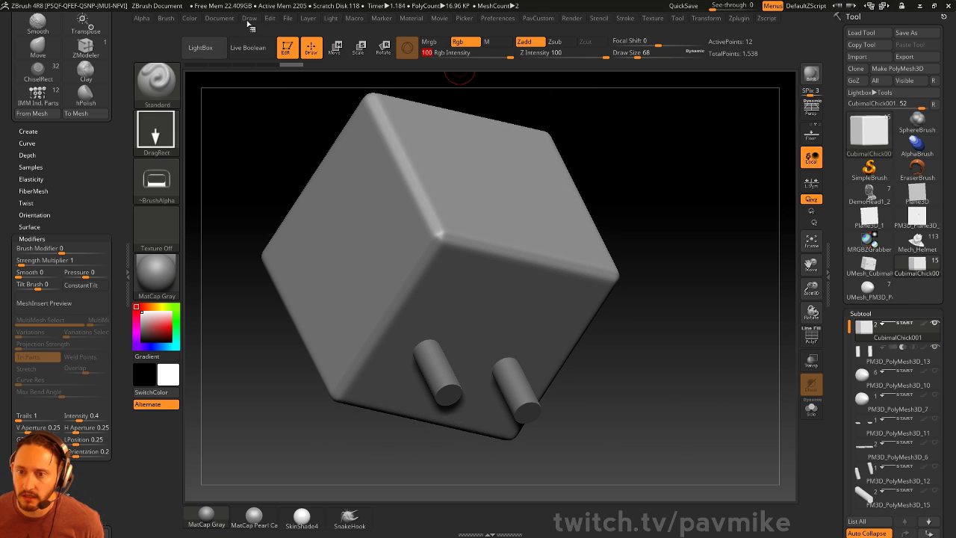
- Turn on Mrgb and fill the CubimalChick001 body with white and the MatCap Gray material
{"action": "left_click", "coordinate": [432, 42]}
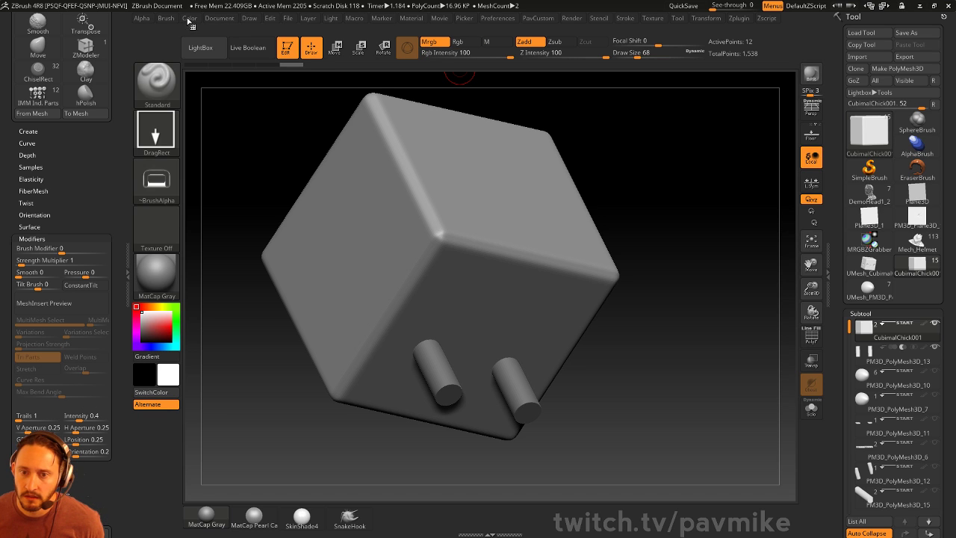
{"action": "left_click", "coordinate": [190, 18]}
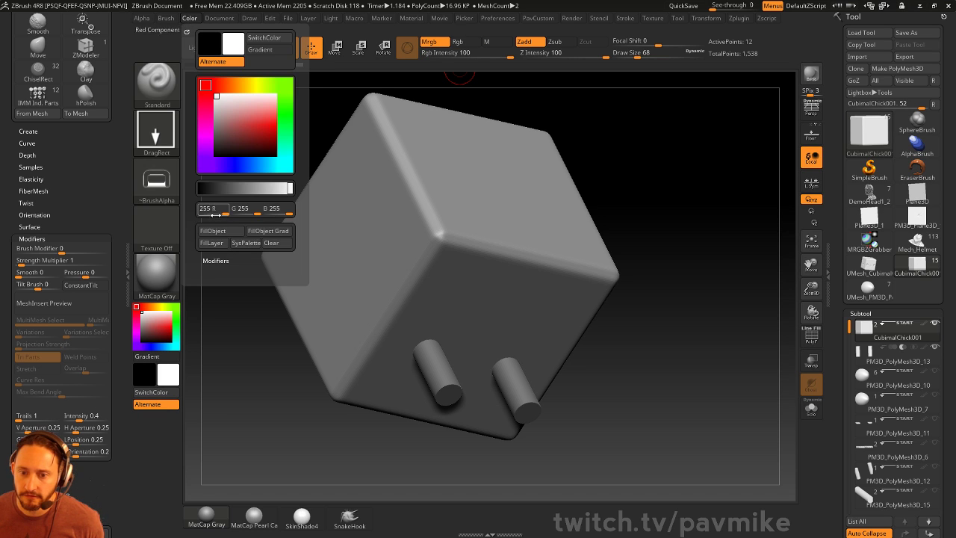
- Fill the PM3D_PolyMesh3D_13 cylinders with the Chrome BlueTint material and red, RGB 235, 0, 0
{"action": "left_click", "coordinate": [883, 359]}
{"action": "left_click", "coordinate": [155, 280]}
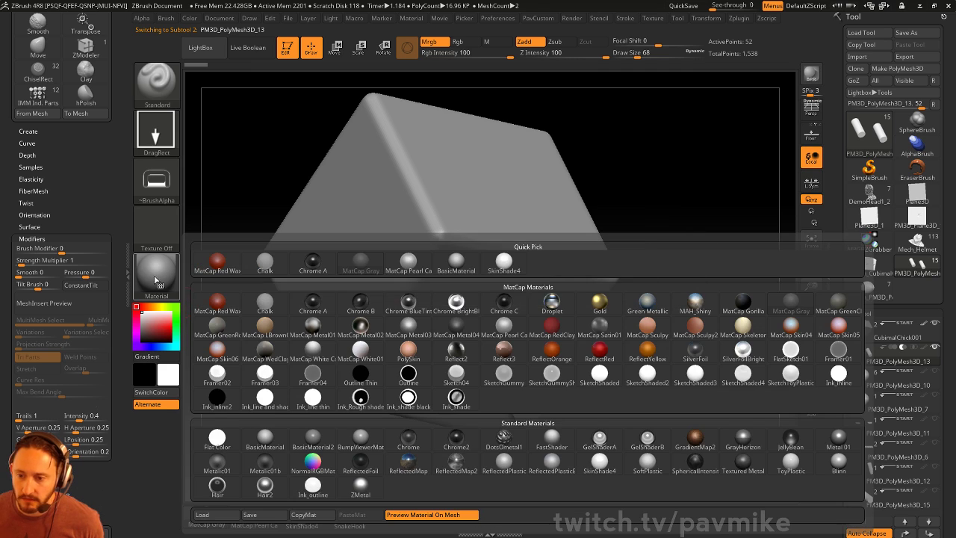
{"action": "left_click", "coordinate": [603, 357]}
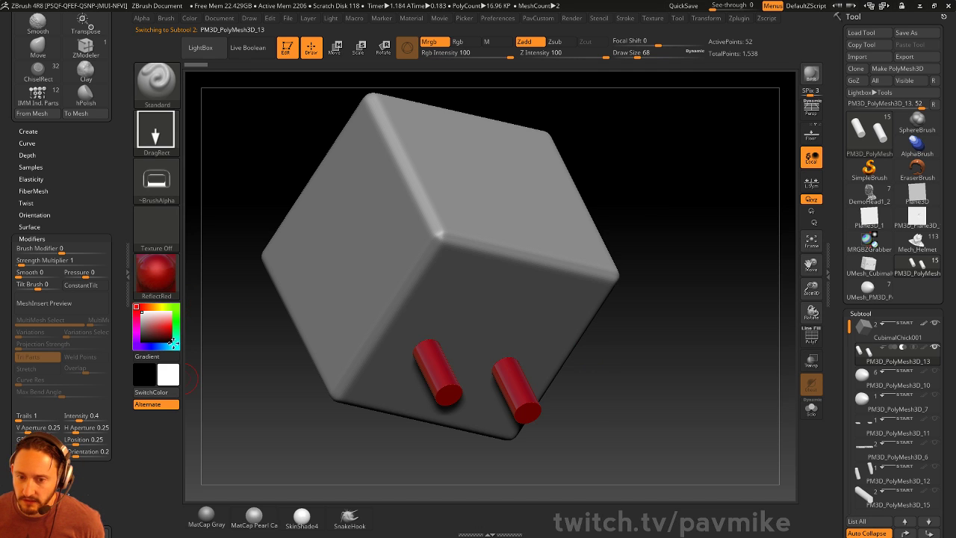
{"action": "left_click", "coordinate": [172, 342]}
{"action": "left_click", "coordinate": [170, 327]}
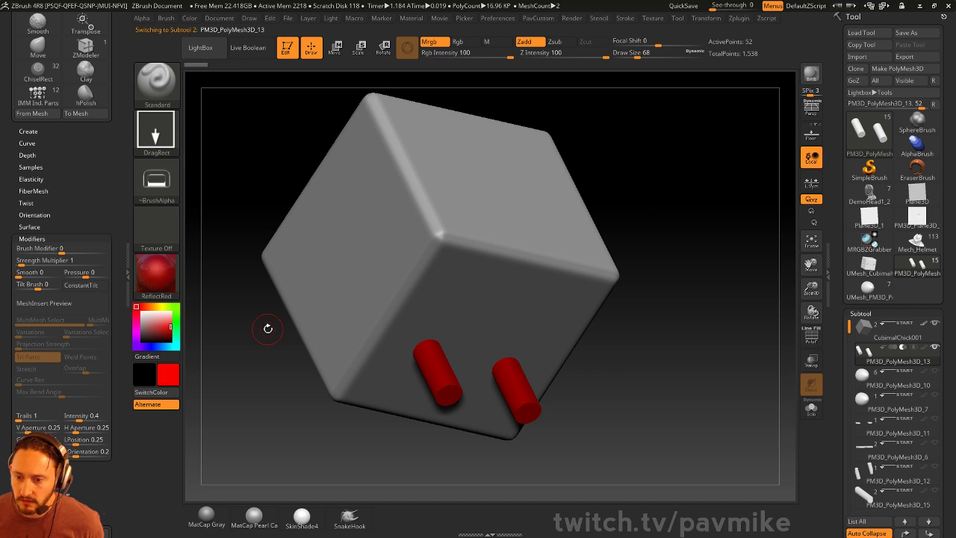
{"action": "left_click", "coordinate": [167, 280]}
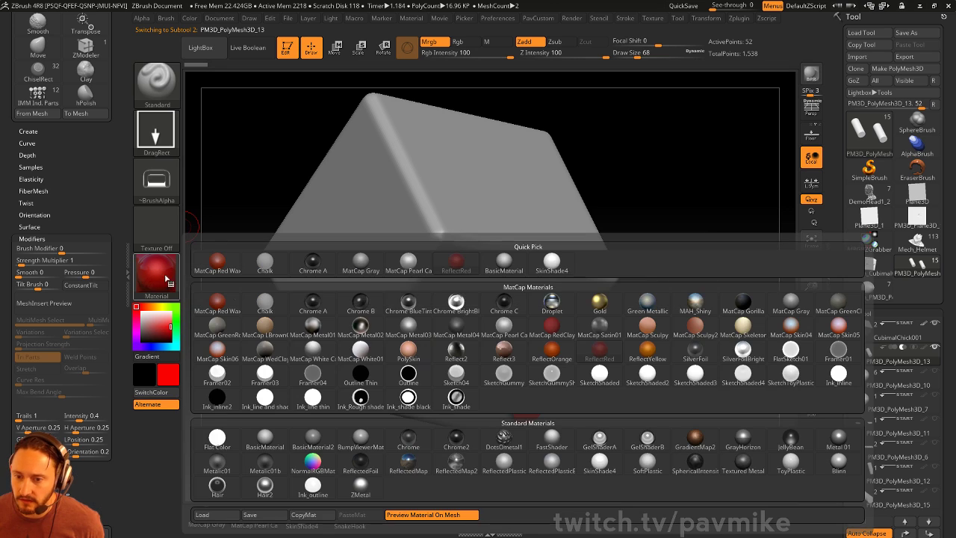
{"action": "left_click", "coordinate": [407, 301]}
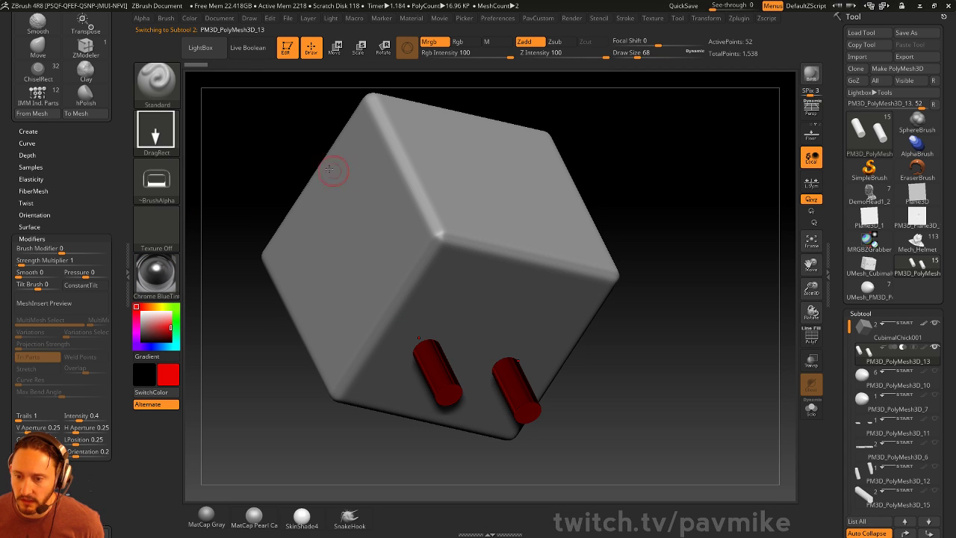
{"action": "left_click", "coordinate": [190, 18]}
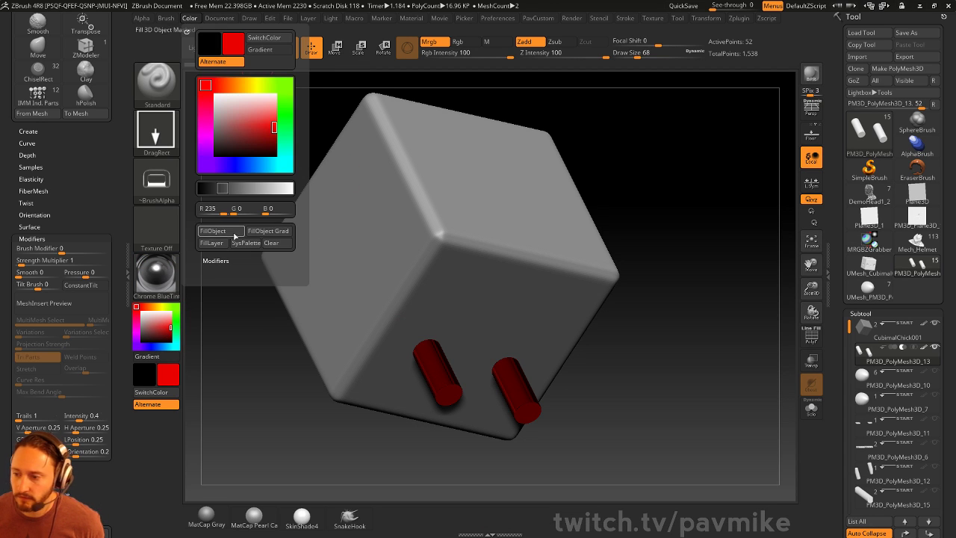
- Turn on Live Boolean and make a Boolean mesh from the visible body and cylinders with DSDiv enabled
{"action": "left_click_drag", "start_coordinate": [699, 298], "coordinate": [794, 332]}
{"action": "left_click_drag", "start_coordinate": [841, 360], "coordinate": [843, 278]}
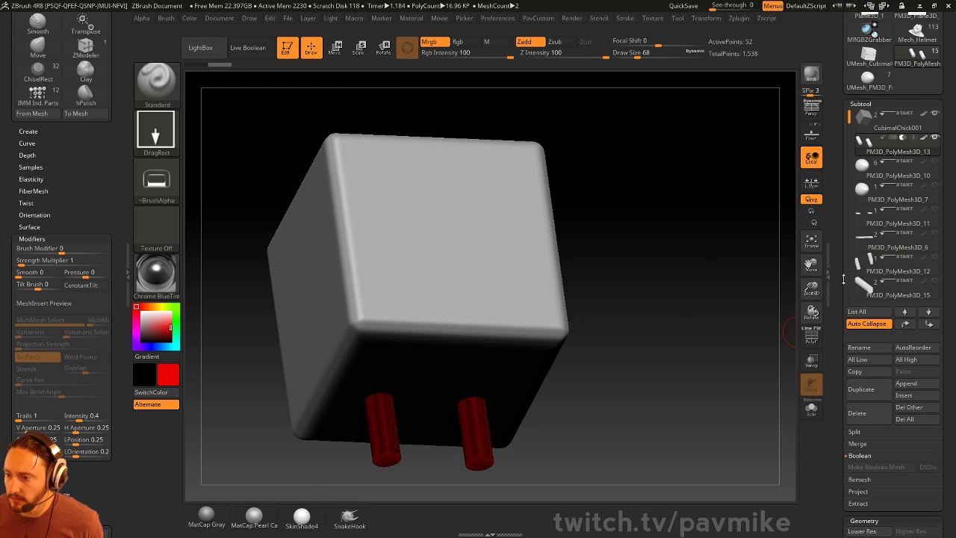
{"action": "scroll", "coordinate": [842, 278], "scroll_direction": "down", "scroll_amount": 4}
{"action": "left_click", "coordinate": [856, 279], "text": "shift"}
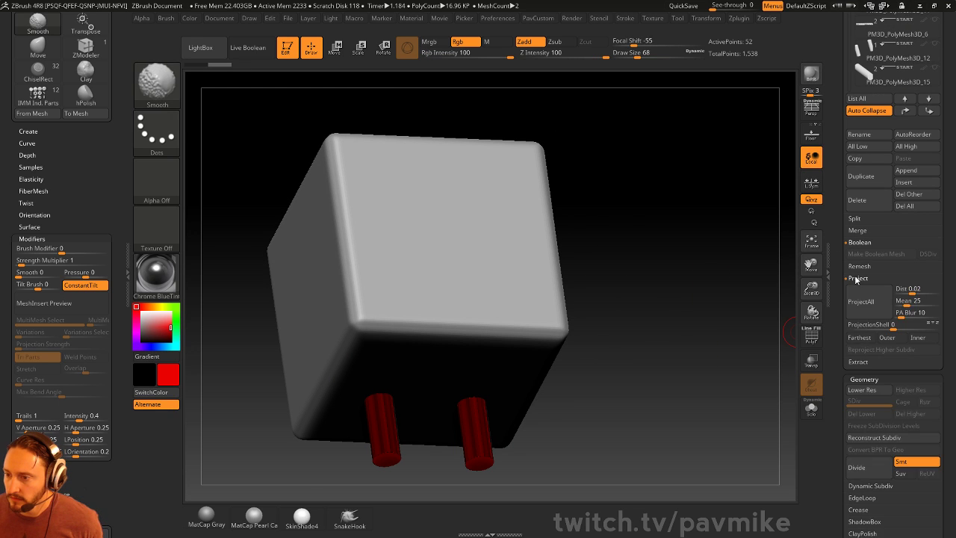
{"action": "left_click", "coordinate": [856, 278], "text": "shift"}
{"action": "scroll", "coordinate": [858, 231], "scroll_direction": "up", "scroll_amount": 1}
{"action": "left_click", "coordinate": [247, 47]}
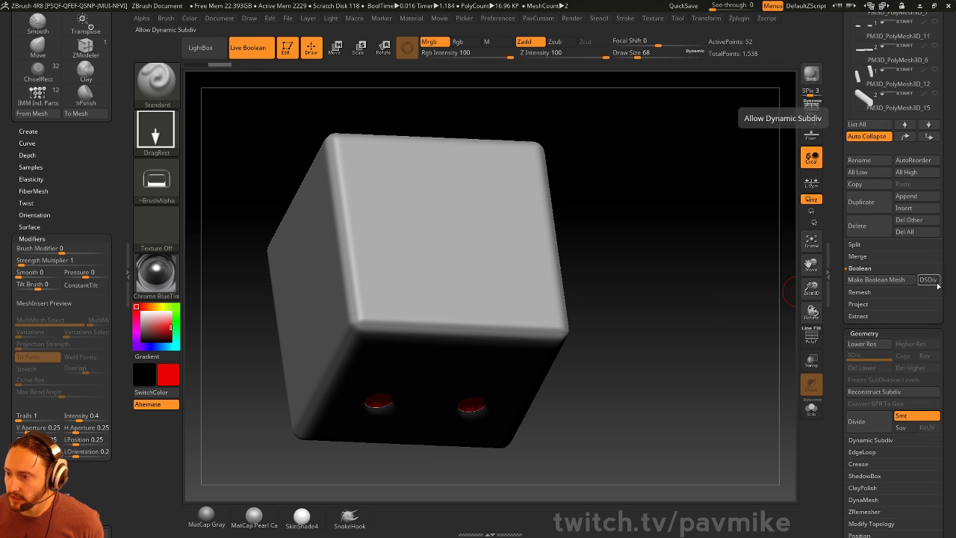
{"action": "left_click", "coordinate": [888, 280]}
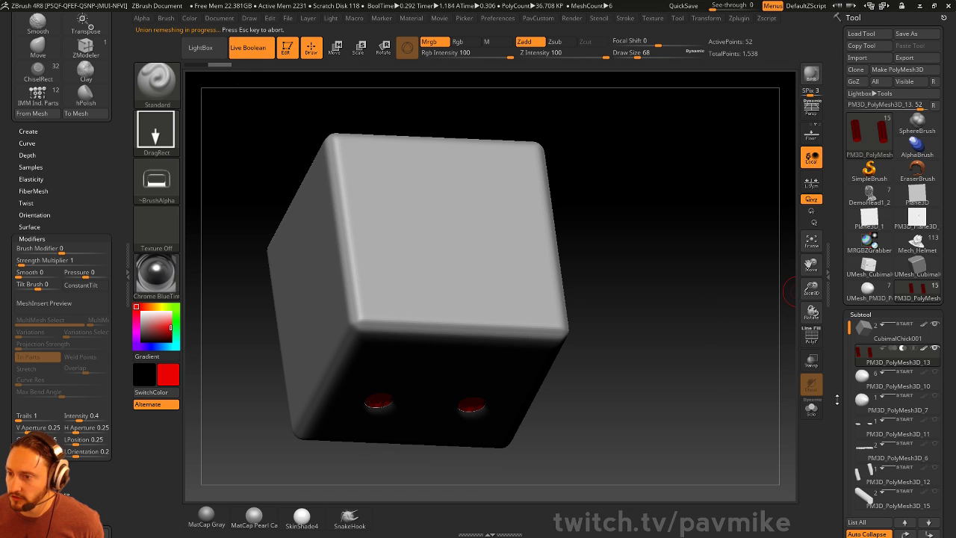
- Inspect the older UMesh_CubimalChick001 mesh with its polypaint switched on, and return to the 15-subtool chick
{"action": "mouse_move", "coordinate": [870, 269]}
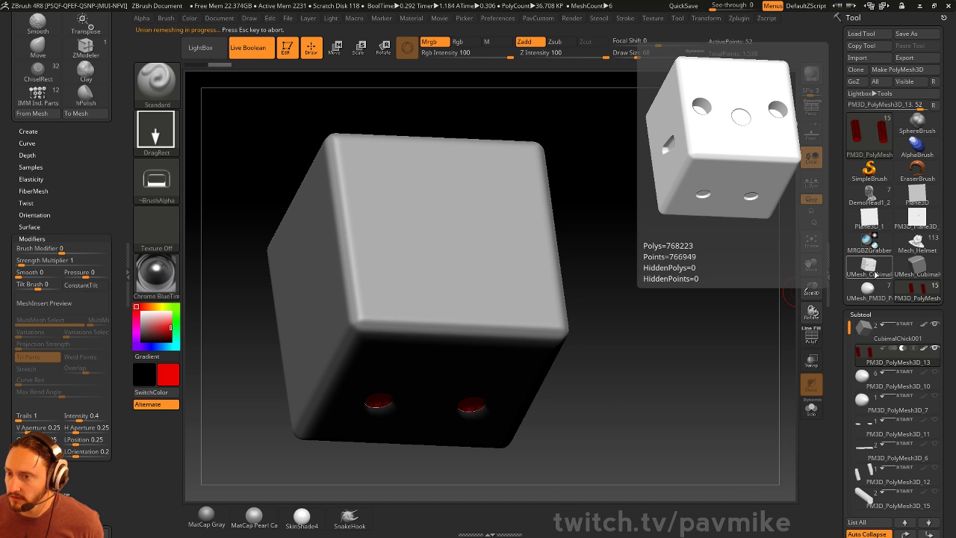
{"action": "left_click", "coordinate": [875, 275]}
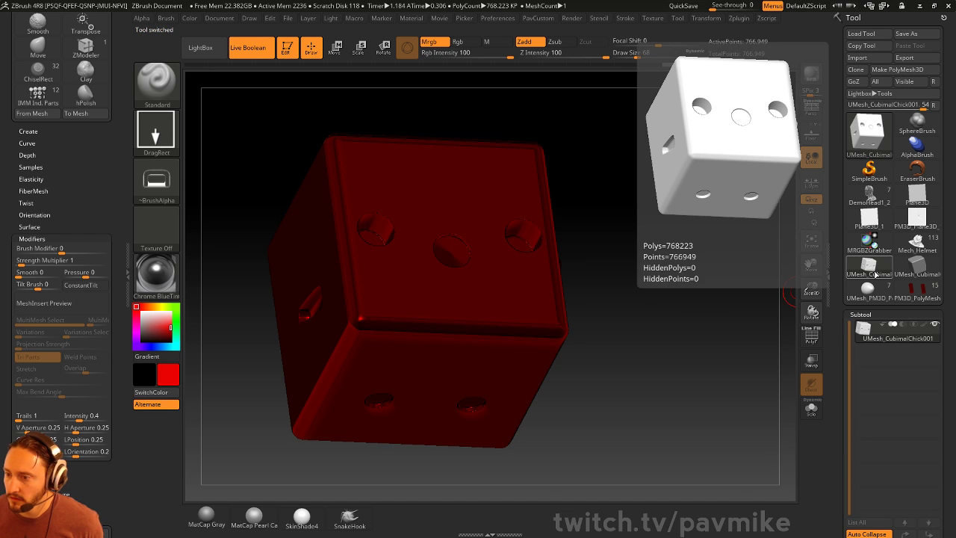
{"action": "left_click", "coordinate": [925, 327]}
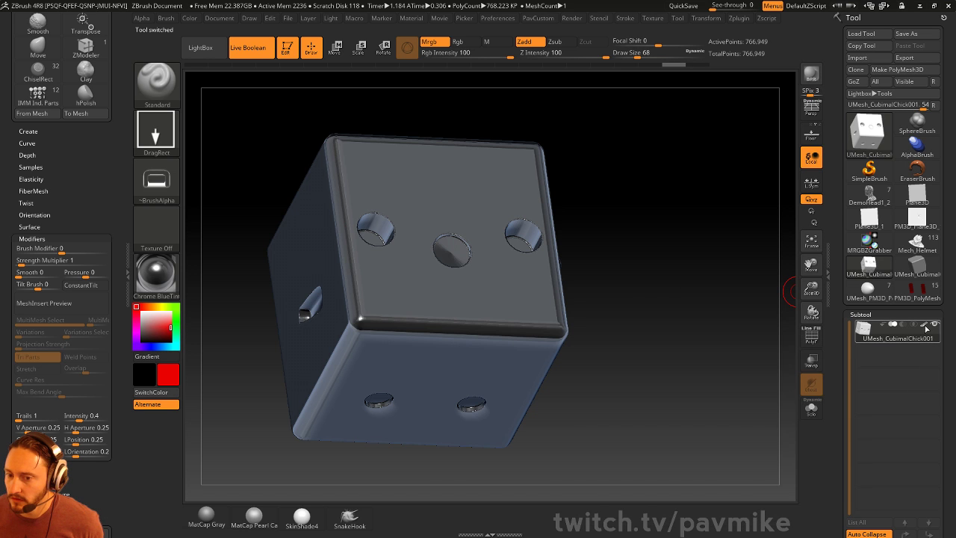
{"action": "mouse_move", "coordinate": [666, 289]}
{"action": "left_mouse_down"}
{"action": "mouse_move", "coordinate": [675, 239]}
{"action": "mouse_move", "coordinate": [671, 288]}
{"action": "left_mouse_up"}
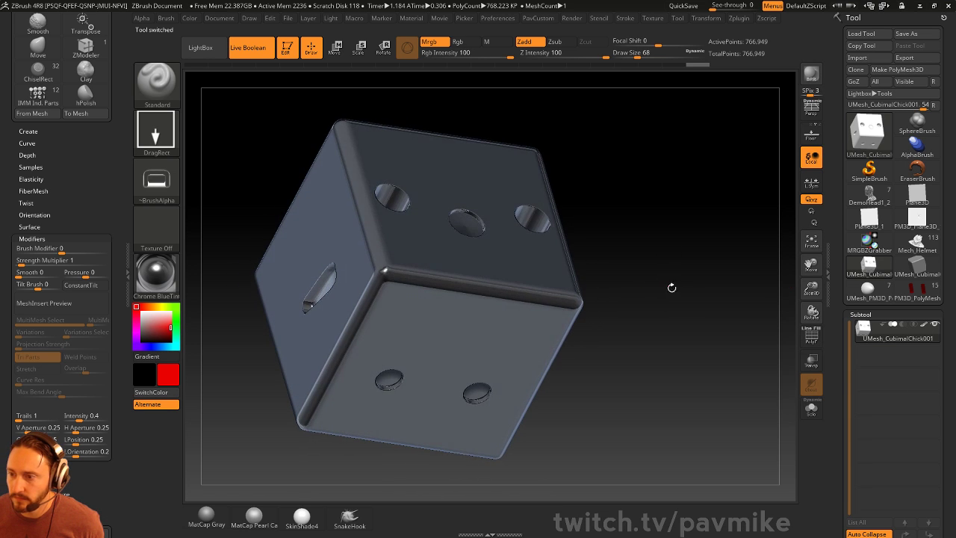
{"action": "left_click_drag", "start_coordinate": [711, 200], "coordinate": [732, 216]}
{"action": "left_click", "coordinate": [914, 292]}
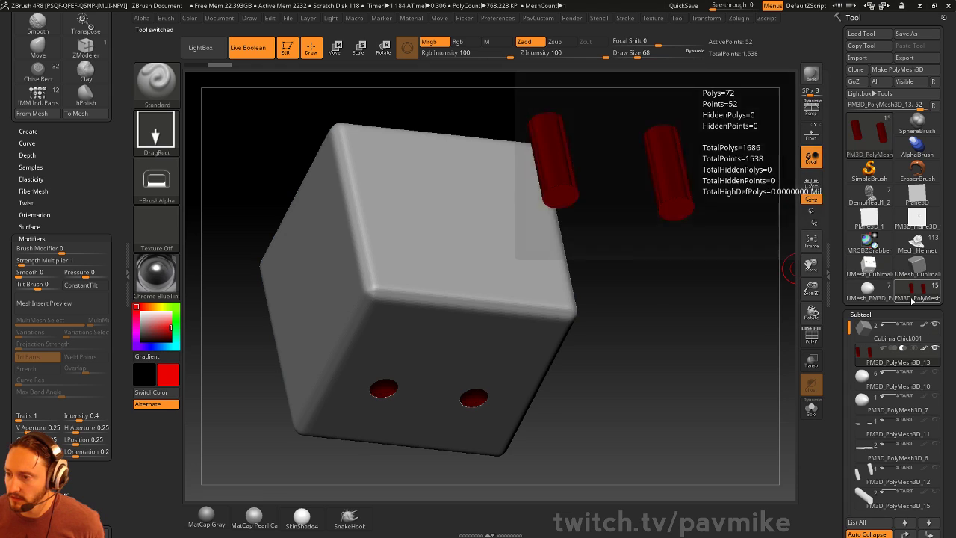
- Make another Boolean mesh from the visible body and cylinders, and switch to the newly generated mesh
{"action": "mouse_move", "coordinate": [904, 339]}
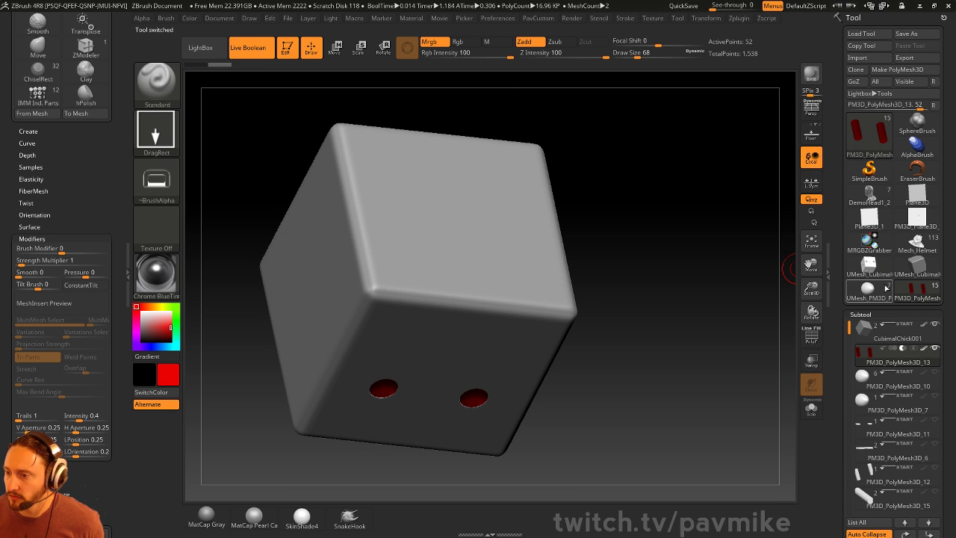
{"action": "mouse_move", "coordinate": [877, 271]}
{"action": "mouse_move", "coordinate": [921, 368]}
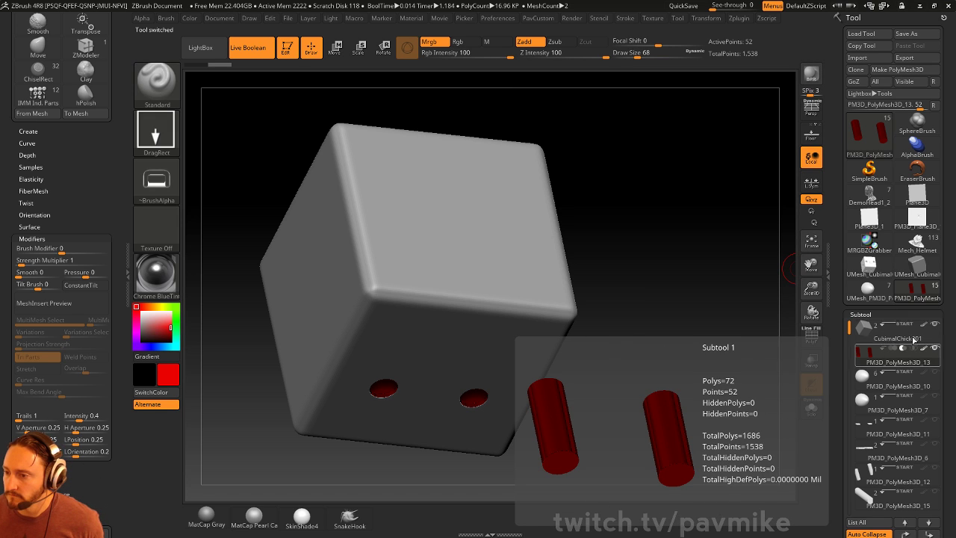
{"action": "left_click_drag", "start_coordinate": [779, 307], "coordinate": [707, 281]}
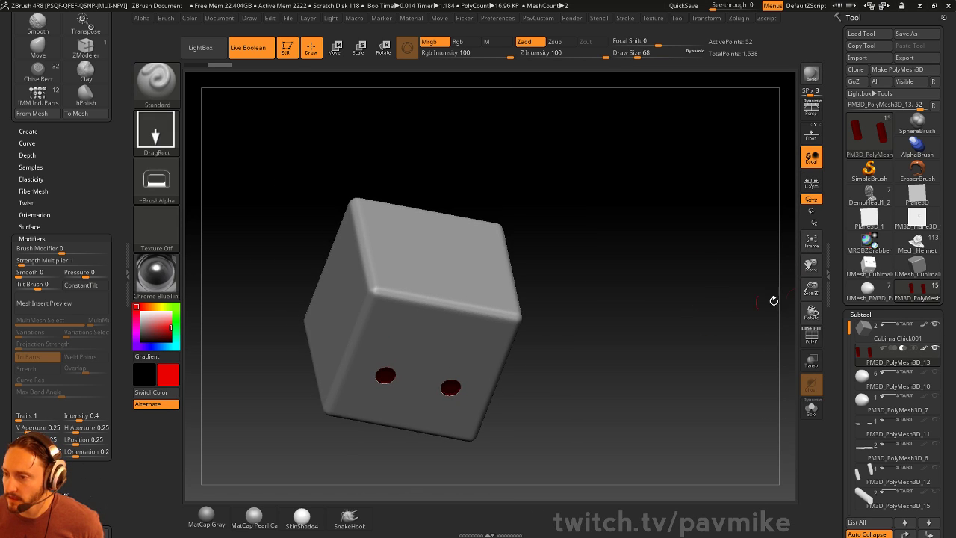
{"action": "mouse_move", "coordinate": [873, 250]}
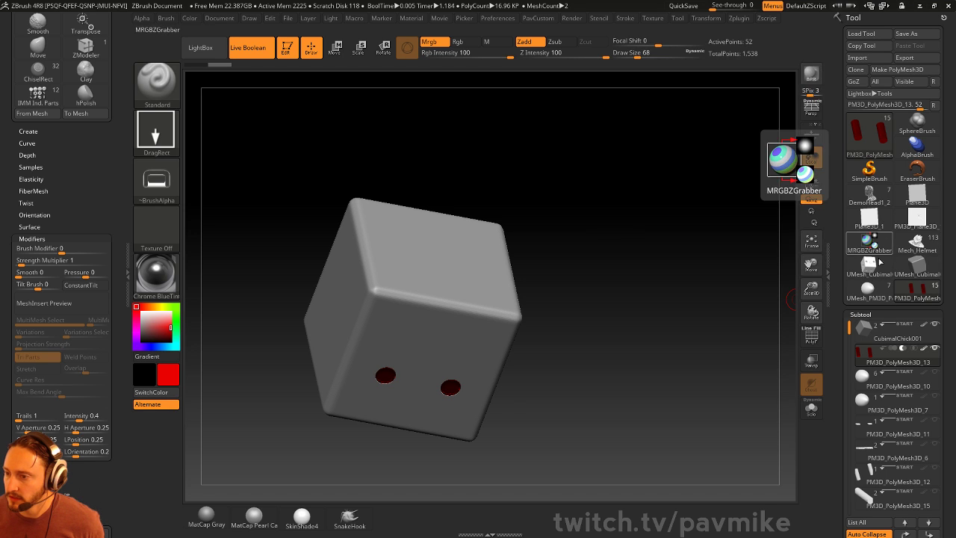
{"action": "mouse_move", "coordinate": [870, 288]}
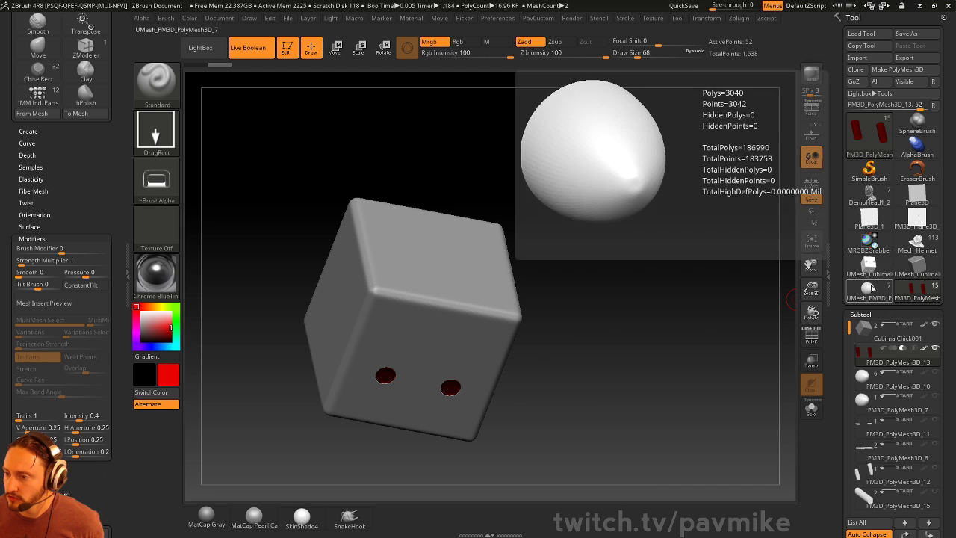
{"action": "mouse_move", "coordinate": [918, 272]}
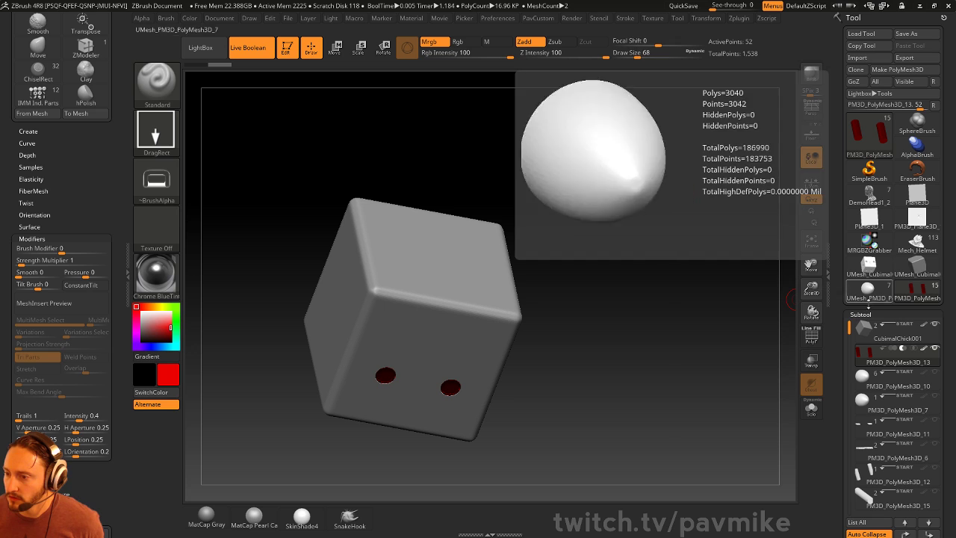
{"action": "left_click_drag", "start_coordinate": [836, 336], "coordinate": [834, 262]}
{"action": "scroll", "coordinate": [833, 261], "scroll_direction": "down", "scroll_amount": 5}
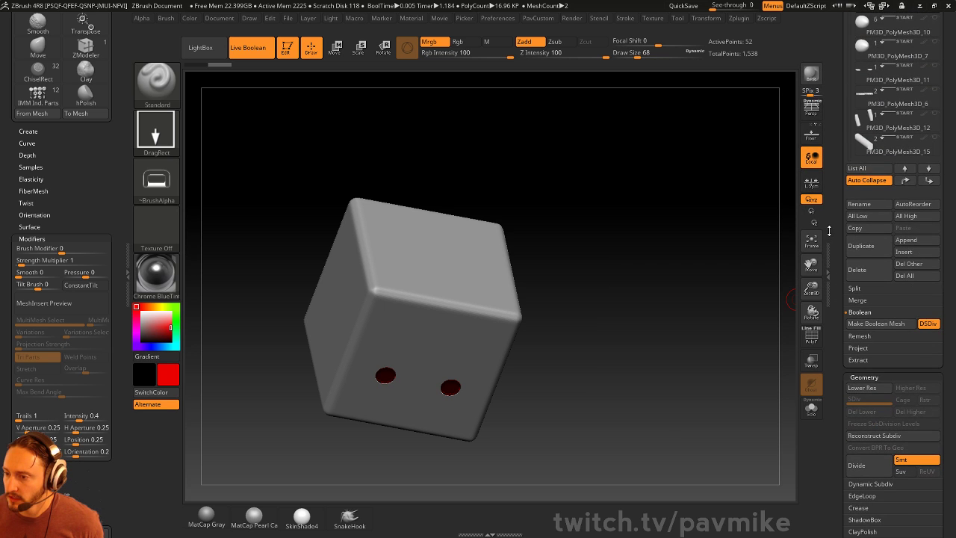
{"action": "left_click", "coordinate": [873, 324]}
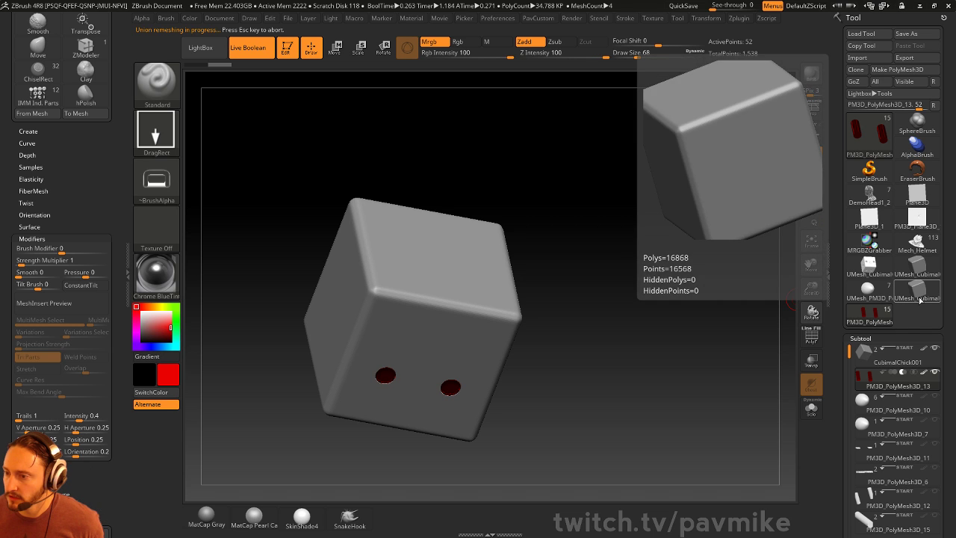
{"action": "left_click", "coordinate": [917, 298]}
- Examine the topology around the two leg holes with the polyframe temporarily shown and the draw size at 33
{"action": "left_click_drag", "start_coordinate": [635, 312], "coordinate": [676, 333]}
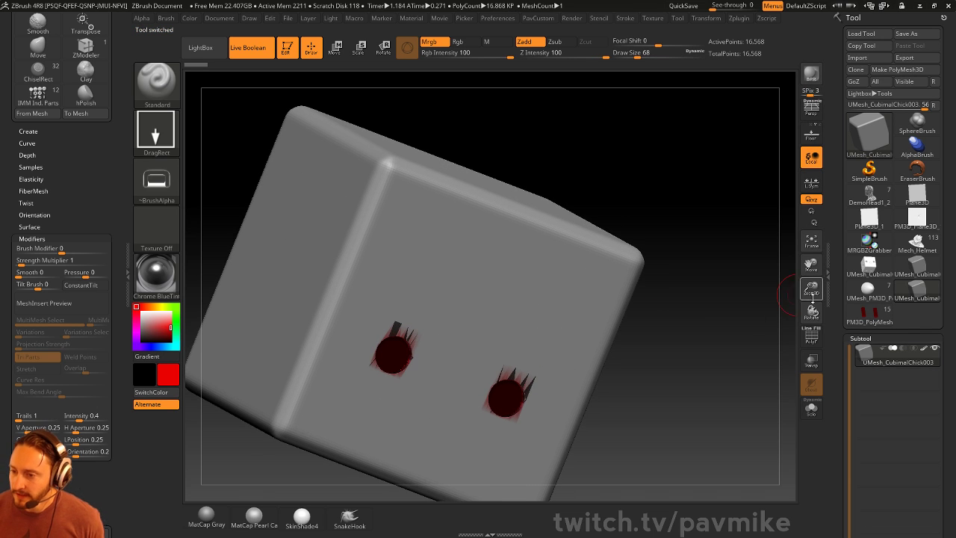
{"action": "left_click_drag", "start_coordinate": [723, 360], "coordinate": [424, 333], "text": "alt"}
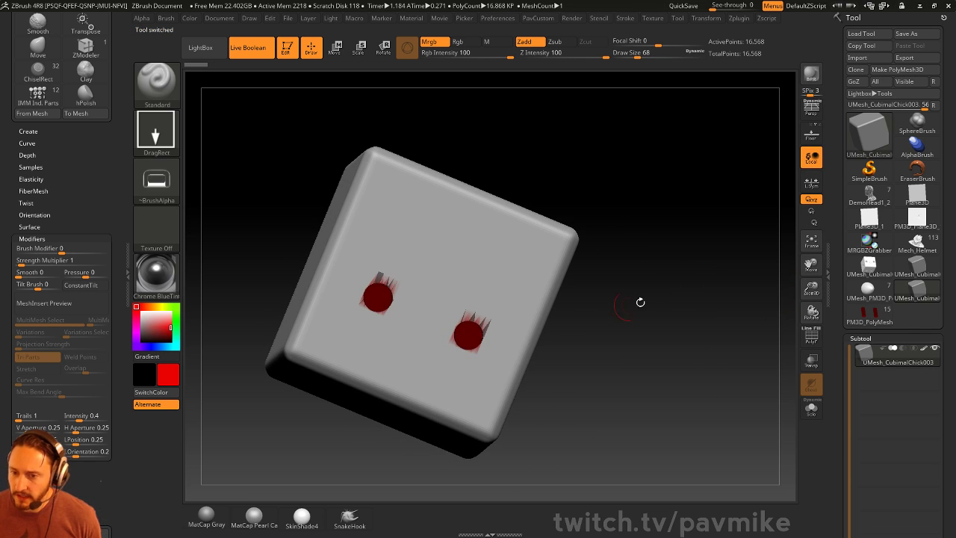
{"action": "mouse_move", "coordinate": [640, 302]}
{"action": "left_mouse_down", "text": "alt"}
{"action": "mouse_move", "coordinate": [687, 338]}
{"action": "mouse_move", "coordinate": [714, 343]}
{"action": "mouse_move", "coordinate": [655, 295]}
{"action": "mouse_move", "coordinate": [683, 332]}
{"action": "mouse_move", "coordinate": [669, 371]}
{"action": "left_mouse_up", "text": "alt"}
{"action": "left_click", "coordinate": [809, 338]}
{"action": "key", "text": "s"}
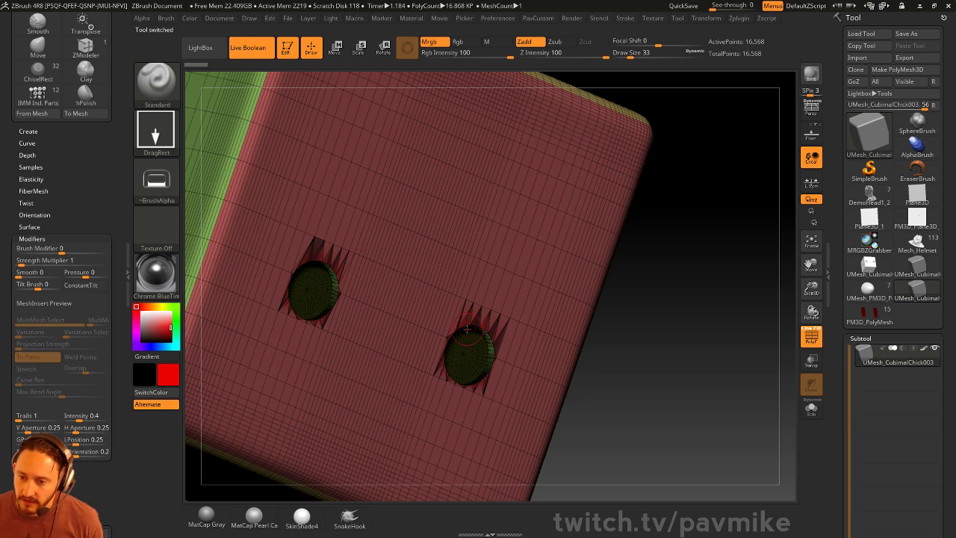
{"action": "left_click_drag", "start_coordinate": [716, 326], "coordinate": [739, 325]}
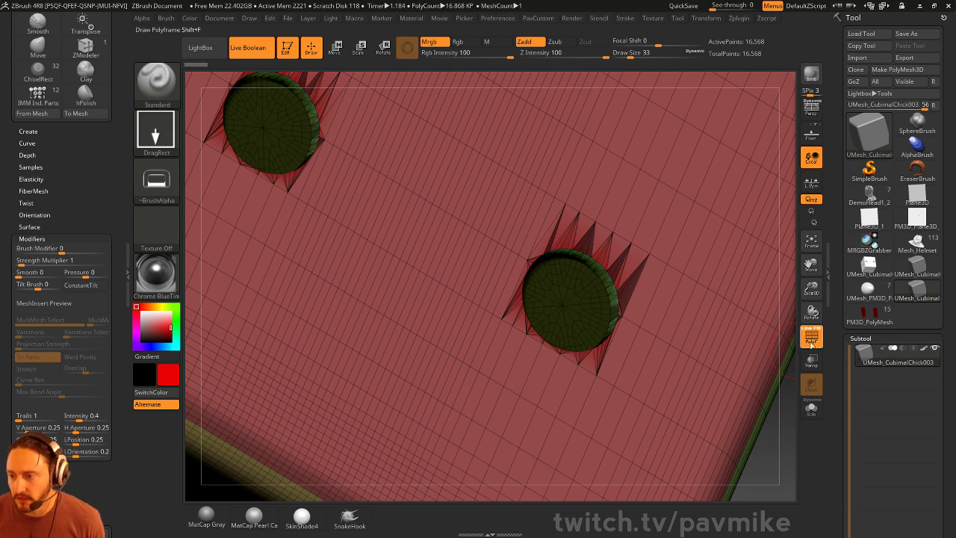
{"action": "left_click", "coordinate": [810, 337]}
- Isolate the outer body surface of the Boolean mesh and make MatCap Gray the current material
{"action": "left_click_drag", "start_coordinate": [774, 449], "coordinate": [653, 213], "text": "alt"}
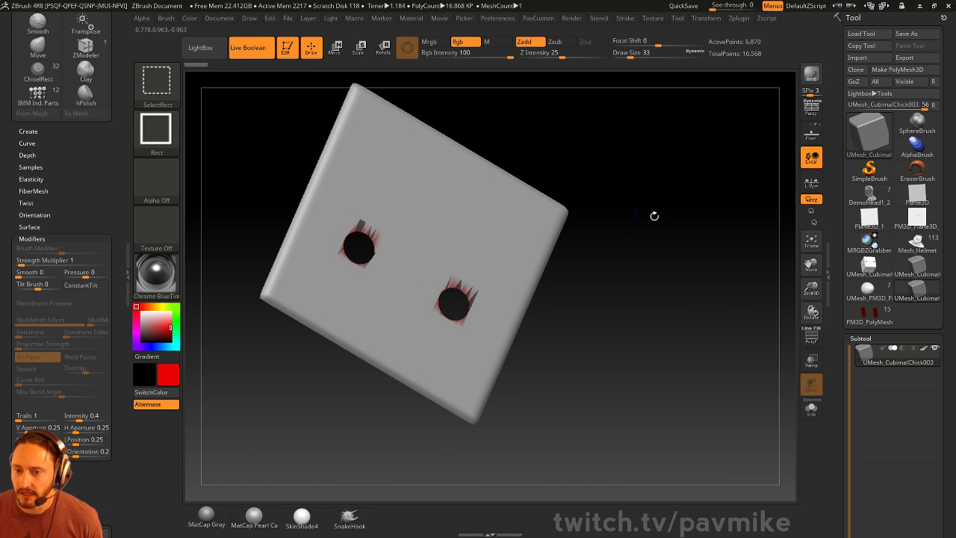
{"action": "left_click", "coordinate": [176, 272]}
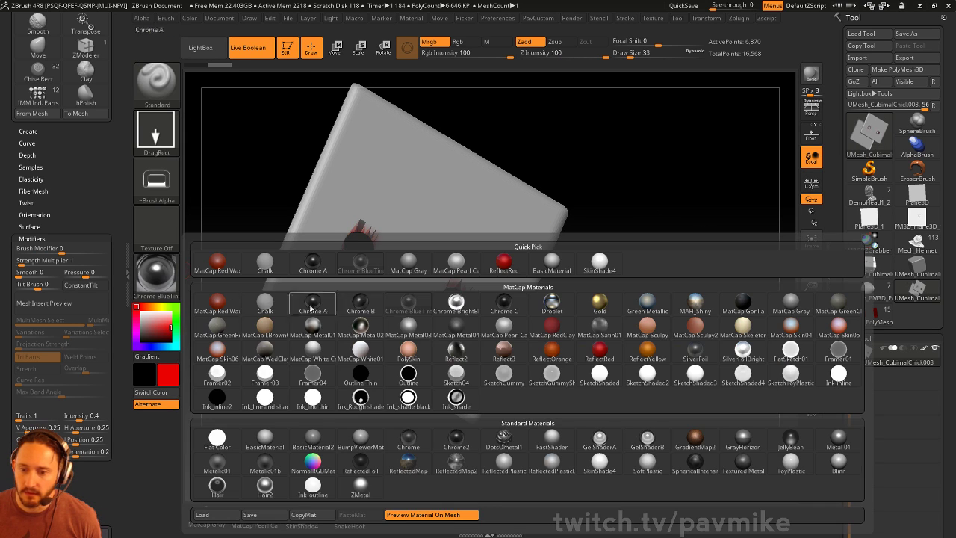
{"action": "left_click", "coordinate": [597, 303]}
{"action": "left_click", "coordinate": [176, 272]}
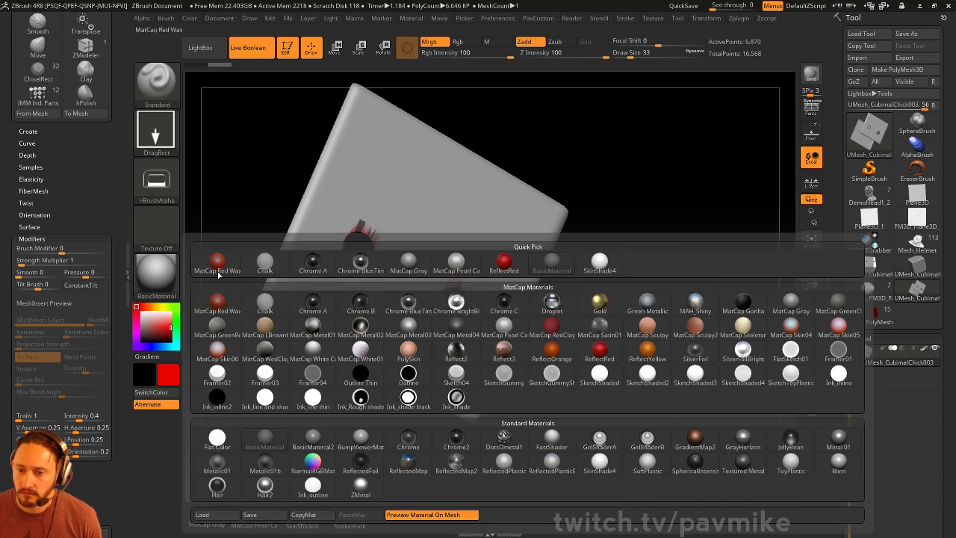
{"action": "left_click", "coordinate": [358, 262]}
{"action": "key", "text": "ctrl"}
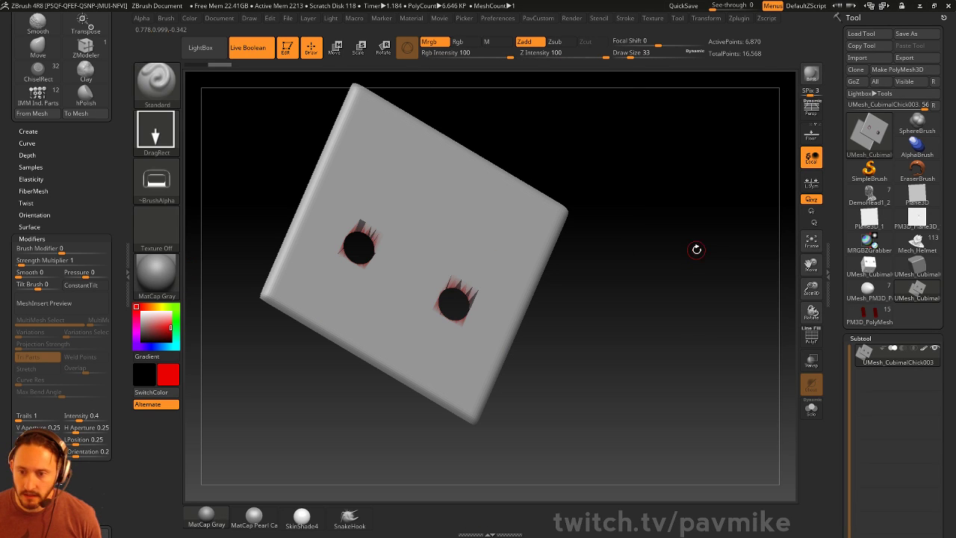
- Fill the isolated body surface with white and MatCap Gray, and show the whole mesh again
{"action": "left_click", "coordinate": [190, 18]}
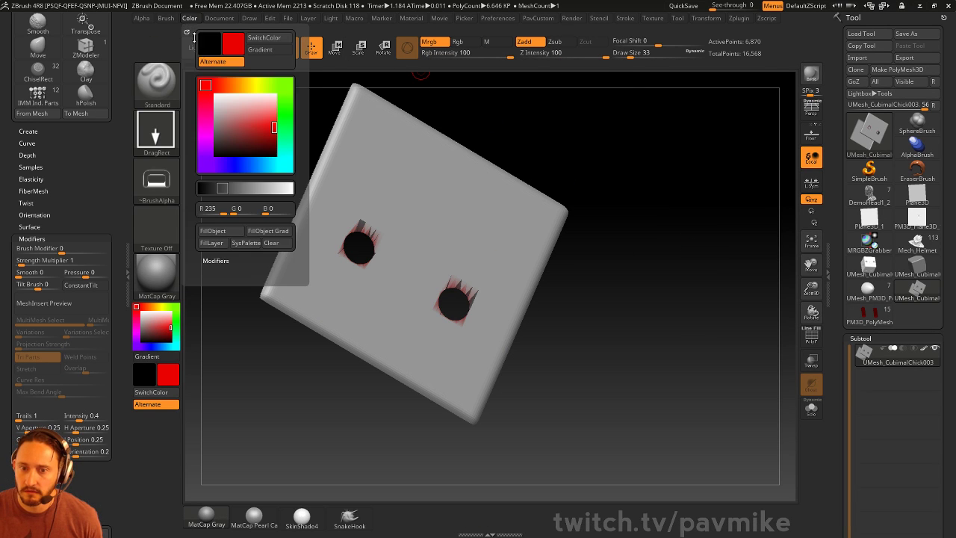
{"action": "left_click", "coordinate": [137, 308]}
{"action": "left_click", "coordinate": [190, 19]}
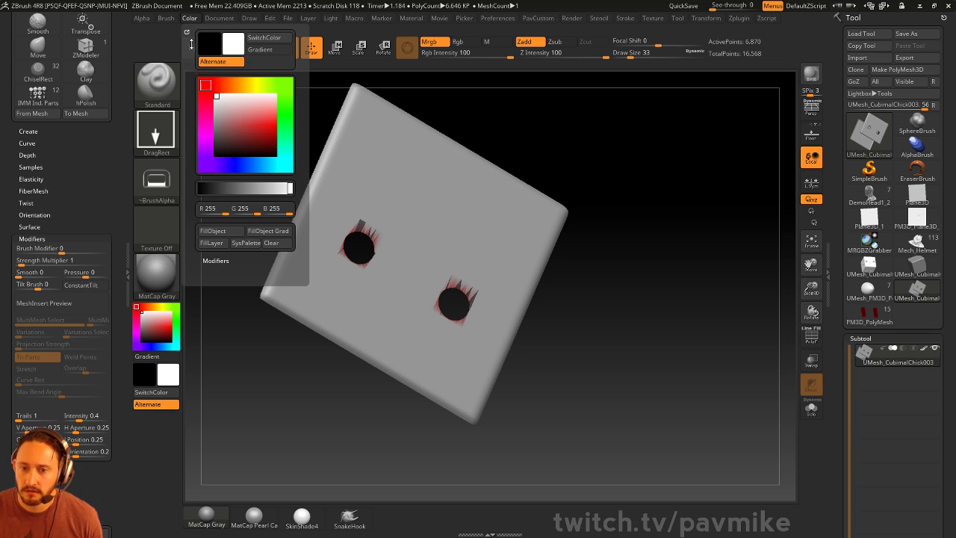
{"action": "left_click", "coordinate": [212, 231]}
{"action": "left_click_drag", "start_coordinate": [717, 299], "coordinate": [712, 226]}
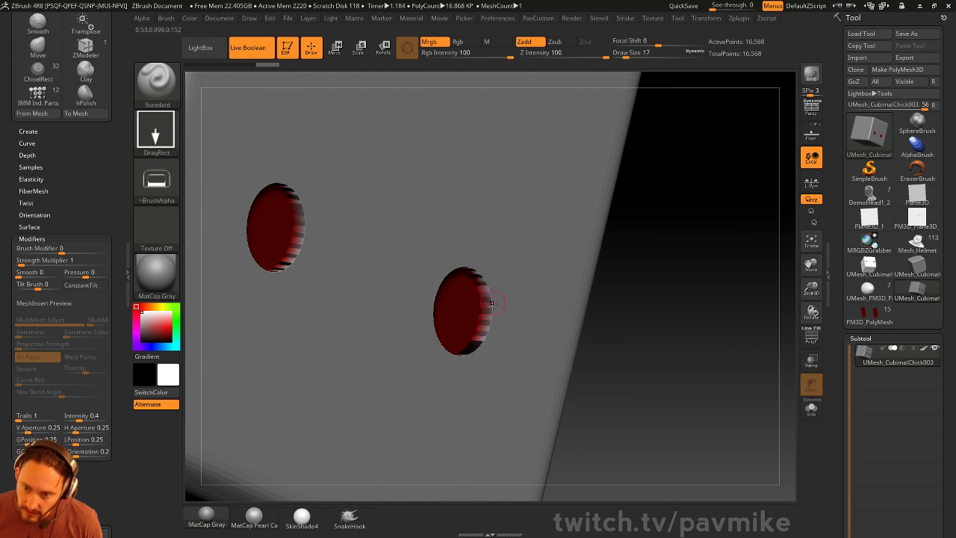
- Examine the color and material borders along the rims and inner walls of the two leg holes
{"action": "left_click_drag", "start_coordinate": [657, 374], "coordinate": [603, 421], "text": "alt"}
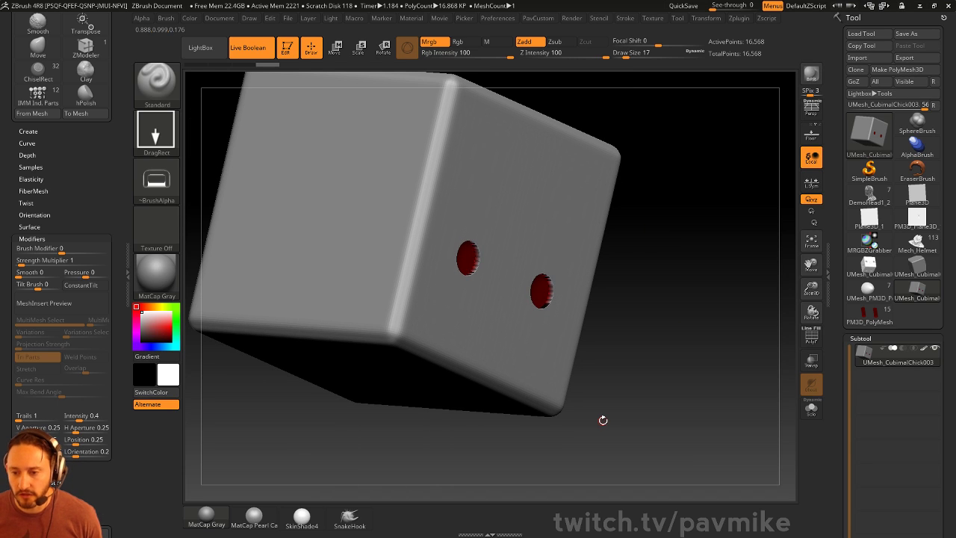
{"action": "left_click_drag", "start_coordinate": [672, 260], "coordinate": [677, 281]}
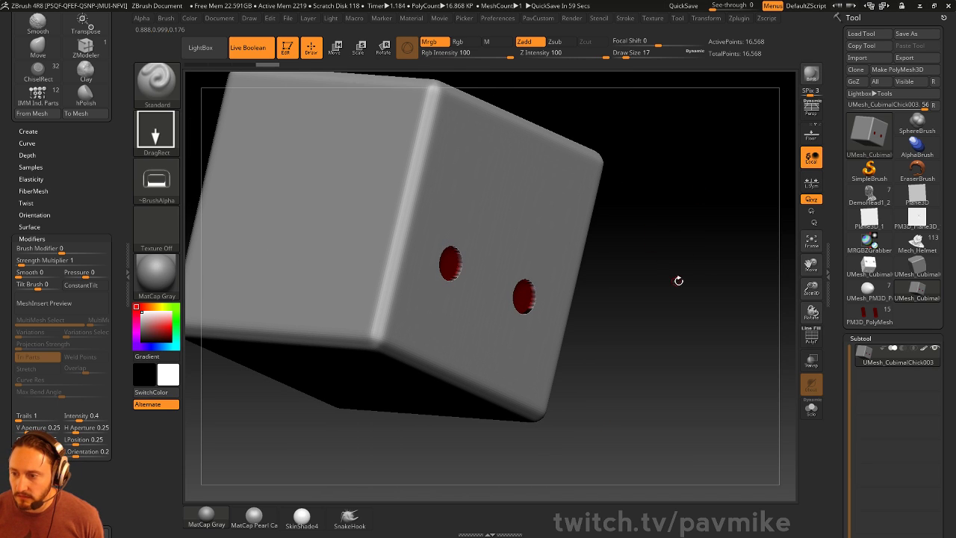
{"action": "mouse_move", "coordinate": [908, 302]}
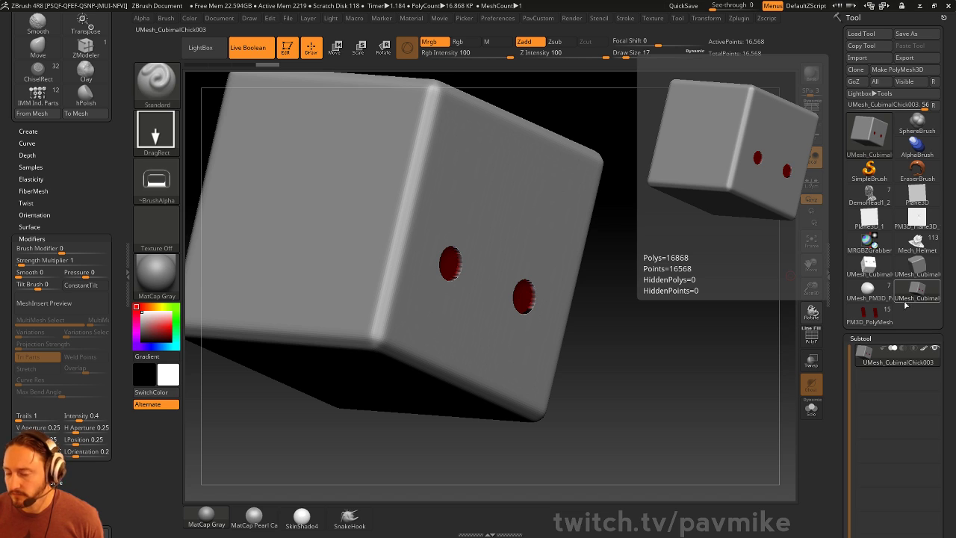
{"action": "left_click_drag", "start_coordinate": [657, 295], "coordinate": [651, 305]}
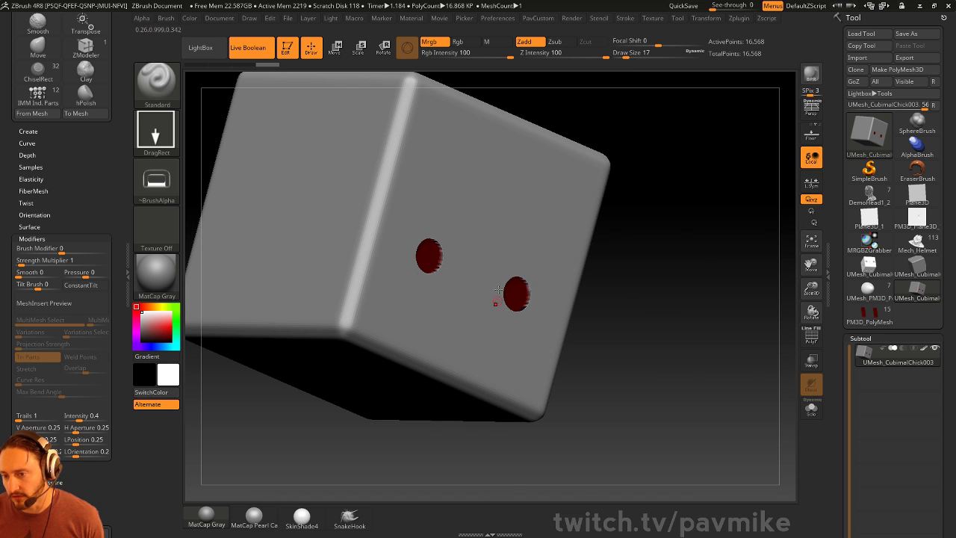
{"action": "mouse_move", "coordinate": [634, 311]}
{"action": "left_mouse_down", "text": "alt"}
{"action": "mouse_move", "coordinate": [685, 273]}
{"action": "mouse_move", "coordinate": [667, 302]}
{"action": "left_mouse_up", "text": "alt"}
{"action": "key", "text": "s"}
{"action": "left_click_drag", "start_coordinate": [666, 303], "coordinate": [684, 298]}
{"action": "mouse_move", "coordinate": [688, 265]}
{"action": "left_mouse_down", "text": "alt"}
{"action": "mouse_move", "coordinate": [665, 324]}
{"action": "mouse_move", "coordinate": [657, 273]}
{"action": "mouse_move", "coordinate": [660, 323]}
{"action": "left_mouse_up", "text": "alt"}
{"action": "key", "text": "s"}
{"action": "mouse_move", "coordinate": [660, 322]}
{"action": "left_mouse_down"}
{"action": "mouse_move", "coordinate": [704, 315]}
{"action": "mouse_move", "coordinate": [668, 279]}
{"action": "mouse_move", "coordinate": [668, 331]}
{"action": "mouse_move", "coordinate": [707, 249]}
{"action": "left_mouse_up"}
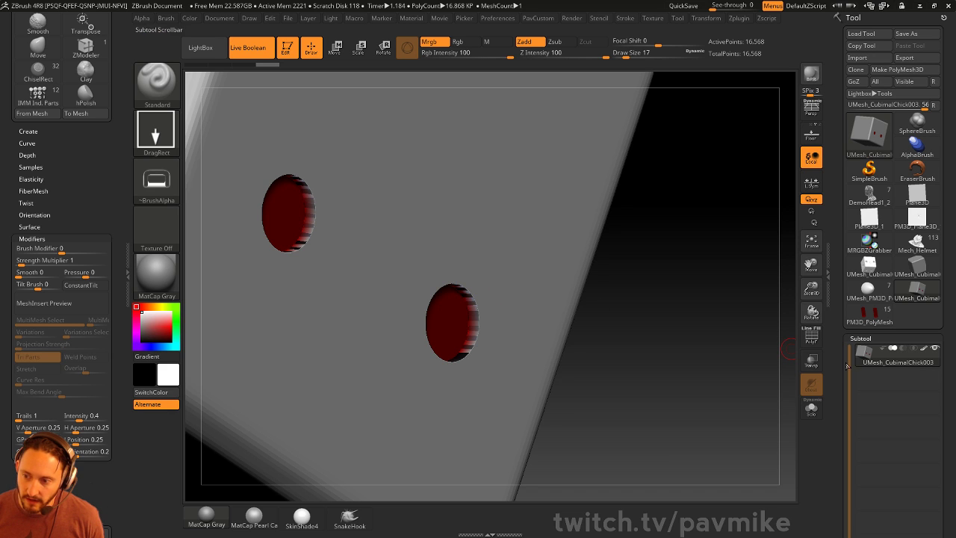
- Compare the hole edges with the polyframe shown, and inspect the refilled body from several sides with it hidden
{"action": "key", "text": "shift+f"}
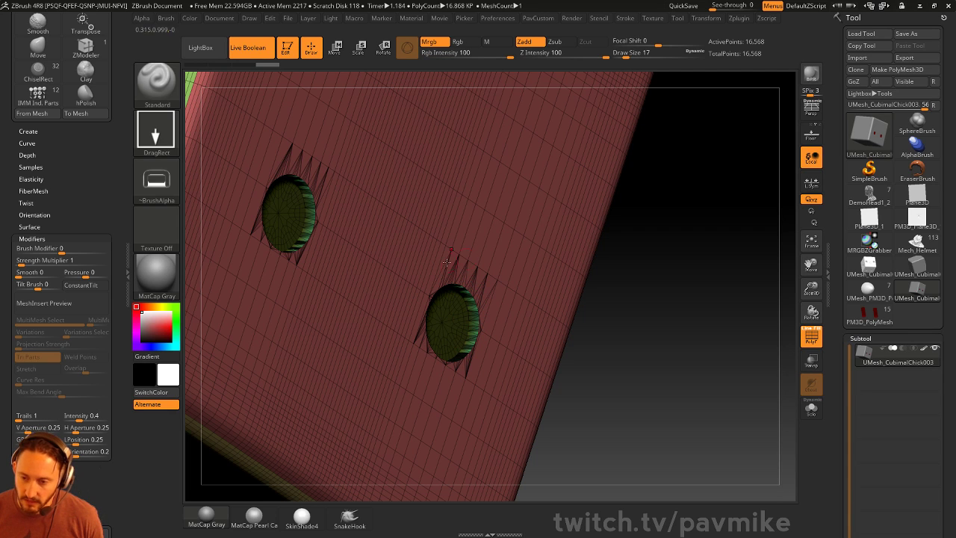
{"action": "left_click_drag", "start_coordinate": [647, 280], "coordinate": [646, 220], "text": "alt"}
{"action": "left_click", "coordinate": [807, 344]}
{"action": "left_click_drag", "start_coordinate": [689, 248], "coordinate": [667, 400], "text": "alt"}
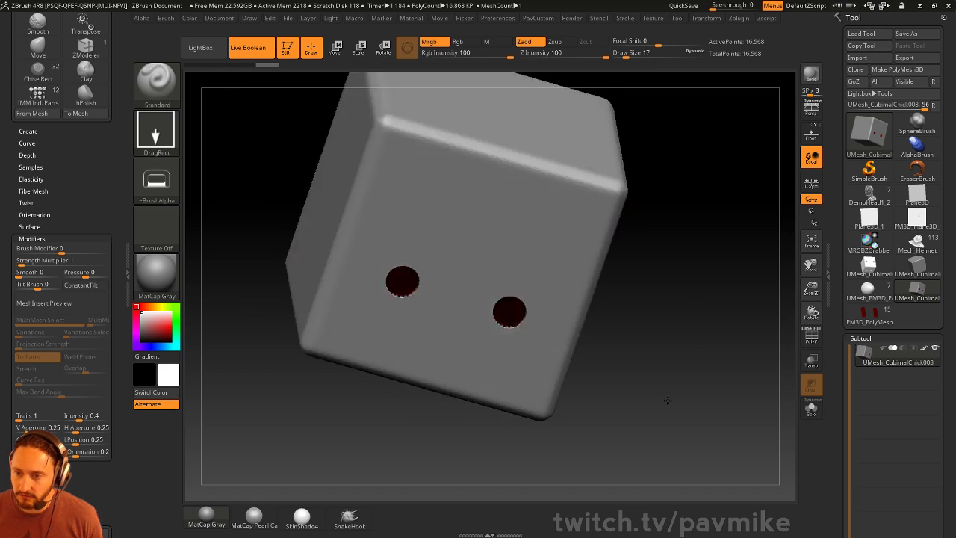
{"action": "right_click_drag", "start_coordinate": [666, 400], "coordinate": [659, 296]}
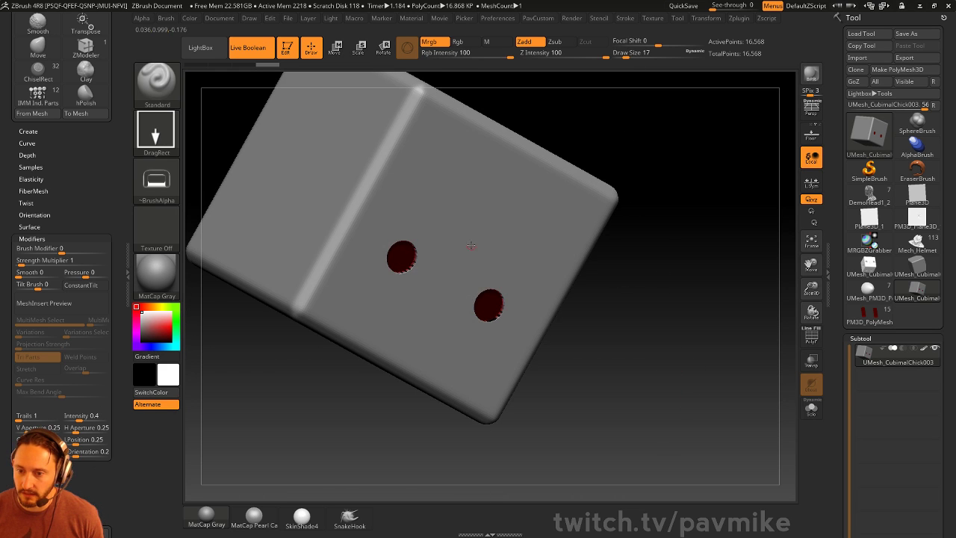
{"action": "right_click_drag", "start_coordinate": [471, 245], "coordinate": [580, 315]}
{"action": "right_click_drag", "start_coordinate": [672, 336], "coordinate": [552, 240]}
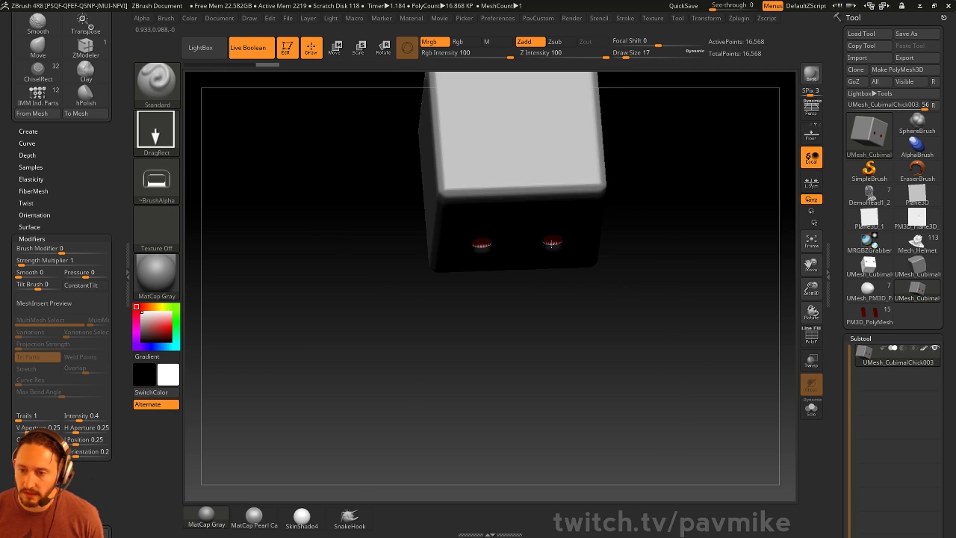
{"action": "key", "text": "f"}
{"action": "mouse_move", "coordinate": [156, 179]}
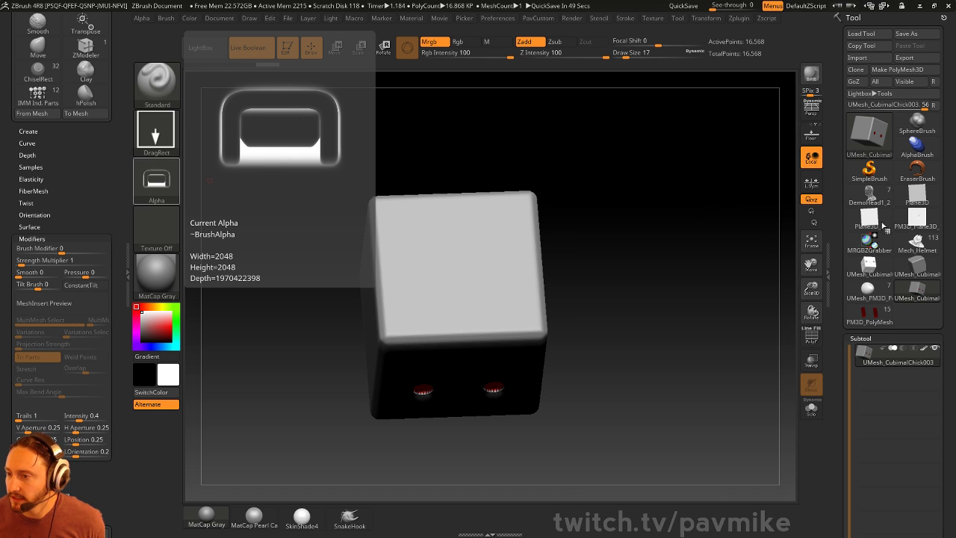
- Switch to the Mech_Helmet tool, check the glass chick render in KeyShot by briefly resuming it, and return to ZBrush
{"action": "left_click", "coordinate": [916, 246]}
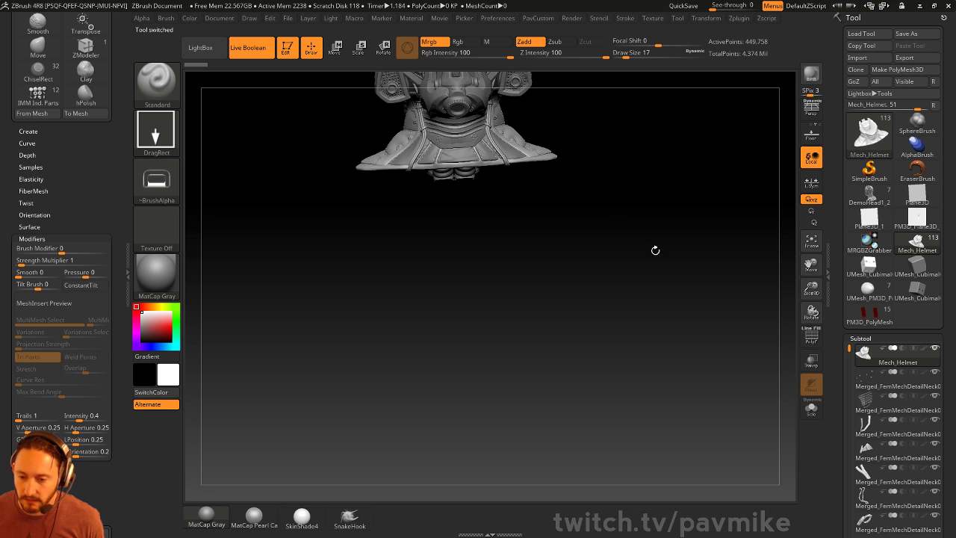
{"action": "left_click_drag", "start_coordinate": [654, 250], "coordinate": [638, 354], "text": "alt"}
{"action": "key", "text": "super"}
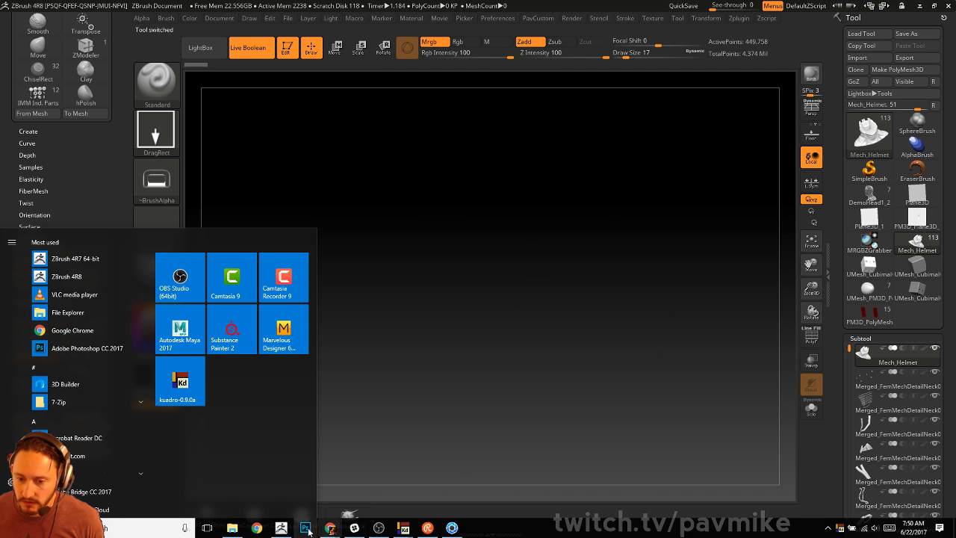
{"action": "left_click", "coordinate": [451, 528]}
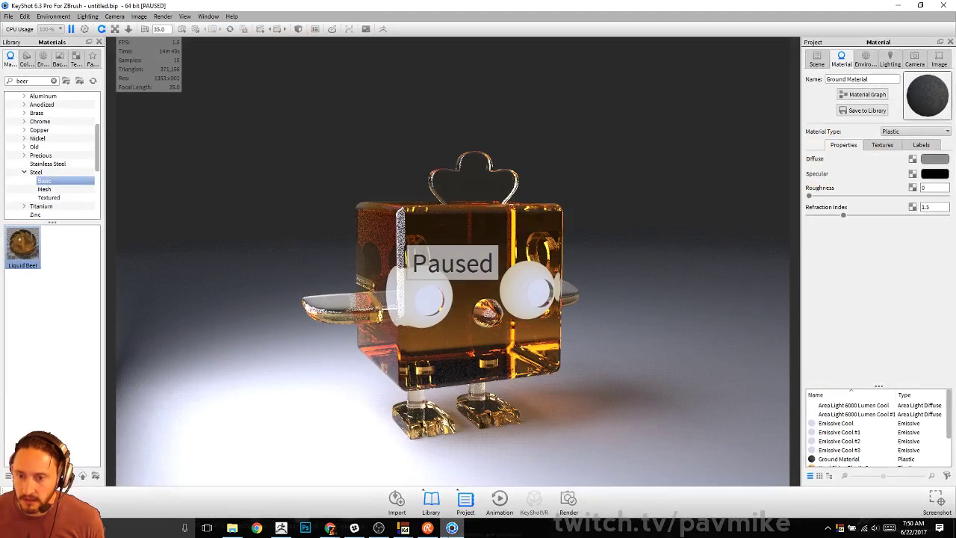
{"action": "left_click", "coordinate": [71, 28]}
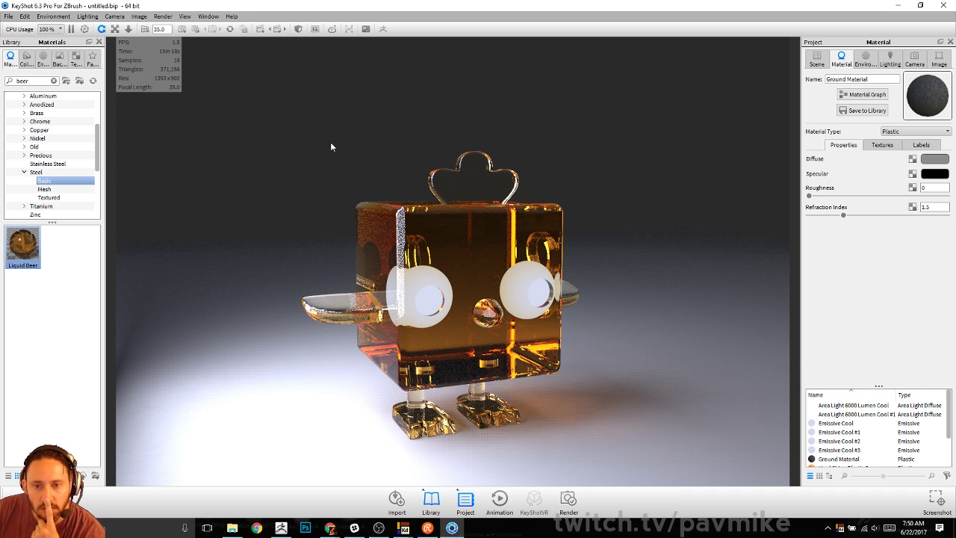
{"action": "left_click", "coordinate": [71, 28]}
{"action": "left_click", "coordinate": [898, 5]}
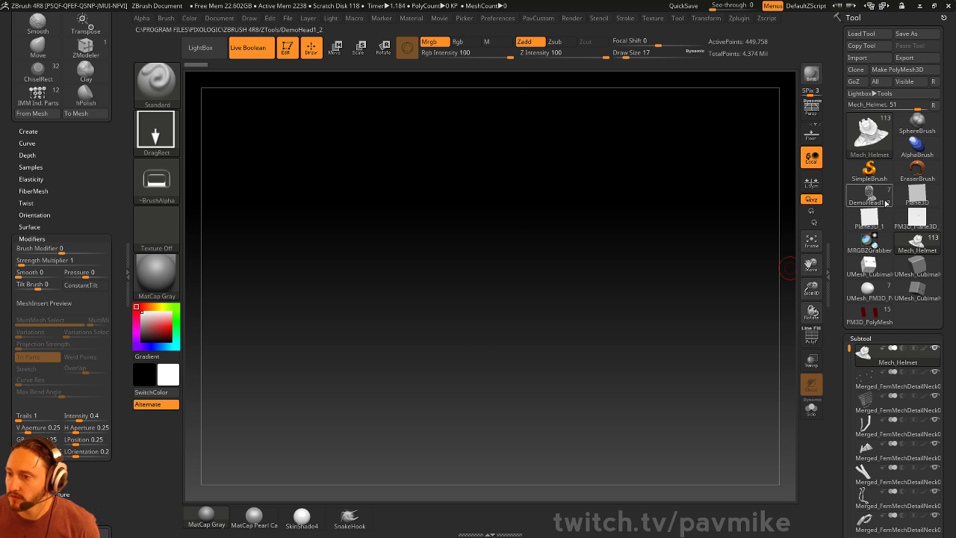
- Switch to the UMesh_CubimalChick001 mesh, clear any mask on it, and frame the whole body
{"action": "left_click", "coordinate": [869, 269]}
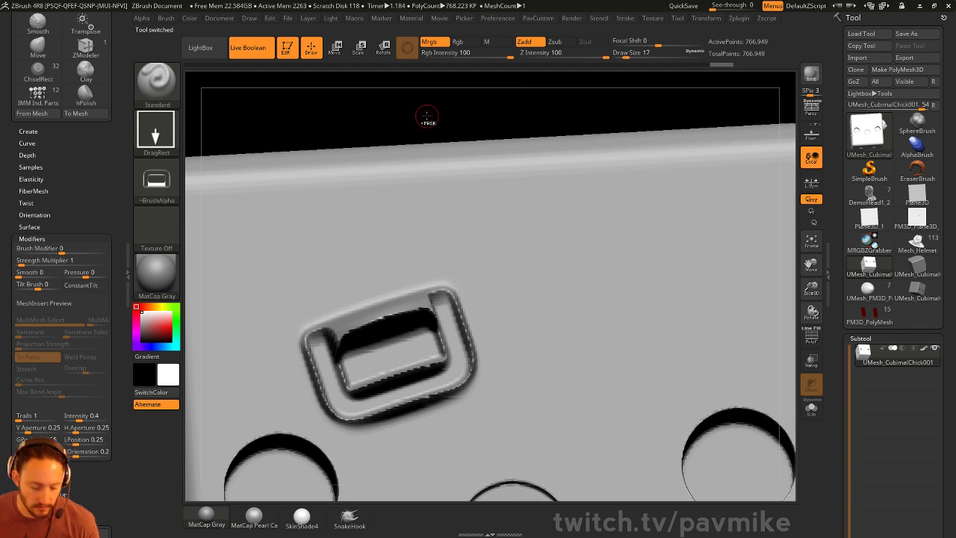
{"action": "key", "text": "ctrl"}
{"action": "key", "text": "ctrl"}
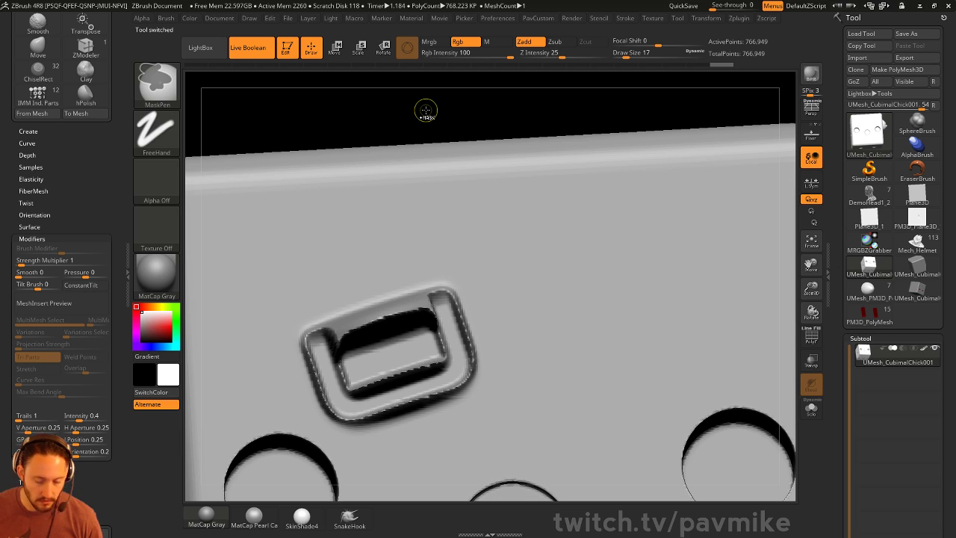
{"action": "left_click_drag", "start_coordinate": [433, 107], "coordinate": [425, 100], "text": "ctrl"}
{"action": "key", "text": "f"}
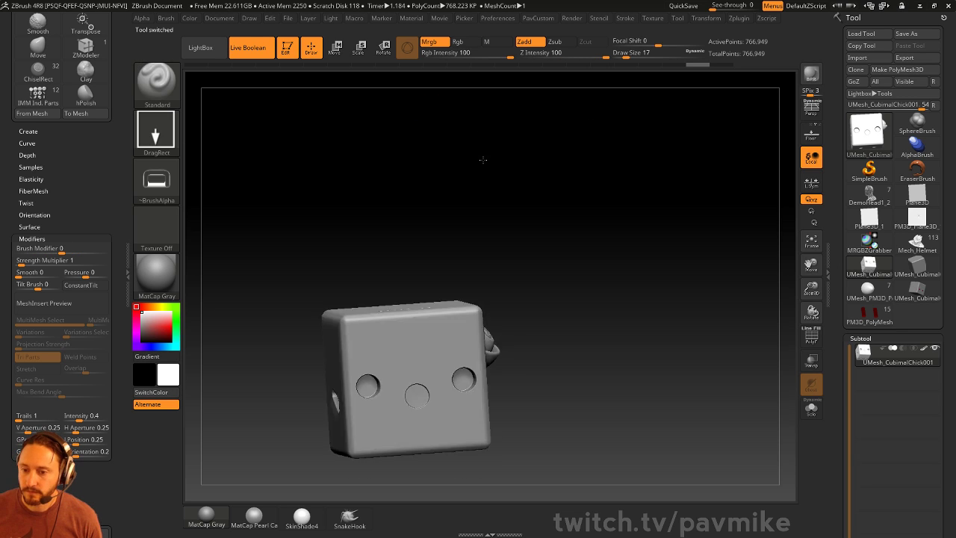
- Activate the transpose line on the front of the body and extend it vertically to about 3.06 units
{"action": "left_click_drag", "start_coordinate": [483, 159], "coordinate": [516, 199], "text": "shift"}
{"action": "key", "text": "w"}
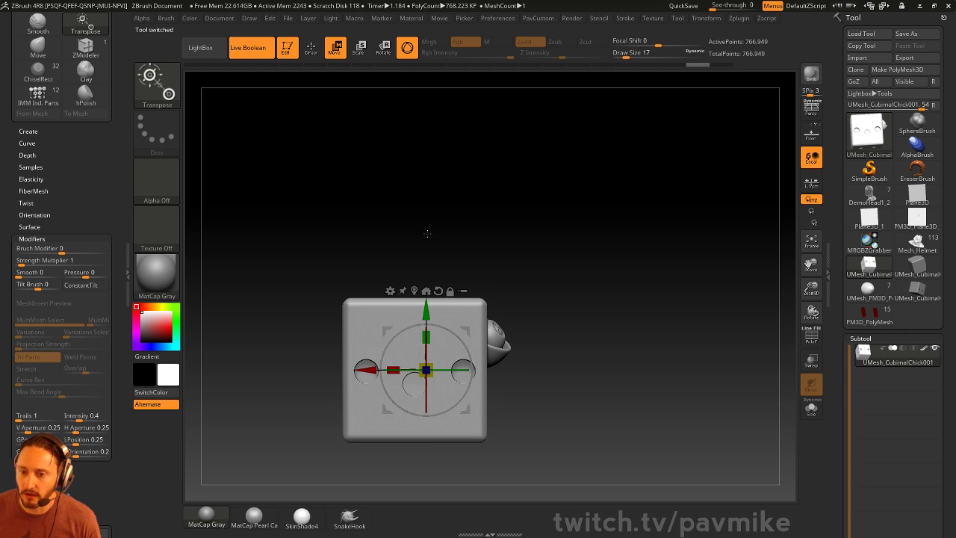
{"action": "key", "text": "y"}
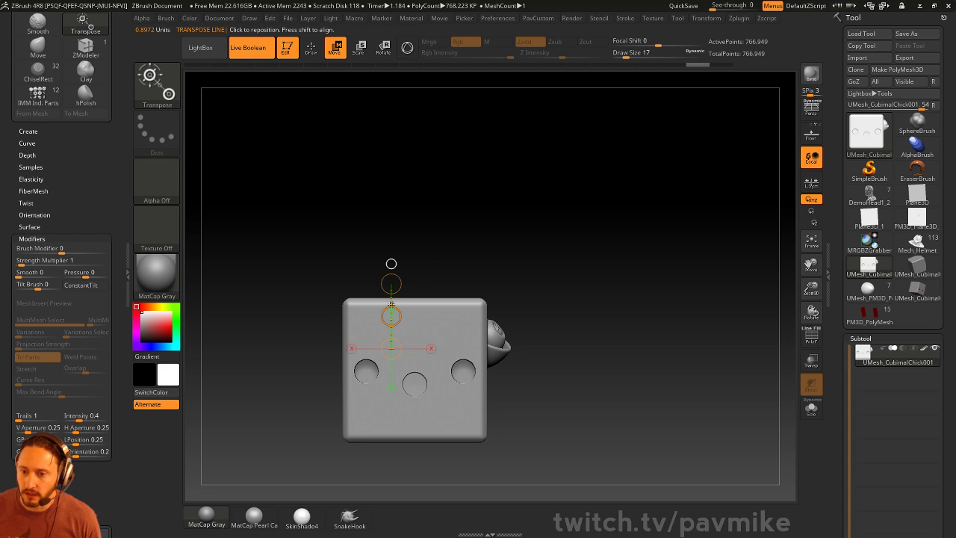
{"action": "left_click_drag", "start_coordinate": [391, 303], "coordinate": [391, 127]}
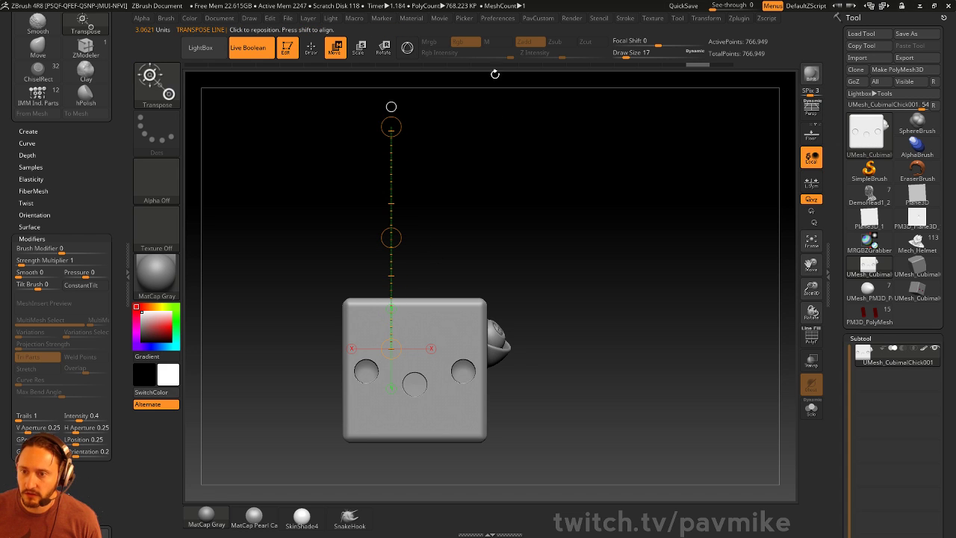
- Dock the preferences and expand the Transpose Units and Config settings
{"action": "left_click", "coordinate": [498, 19]}
{"action": "scroll", "coordinate": [63, 92], "scroll_direction": "up", "scroll_amount": 2}
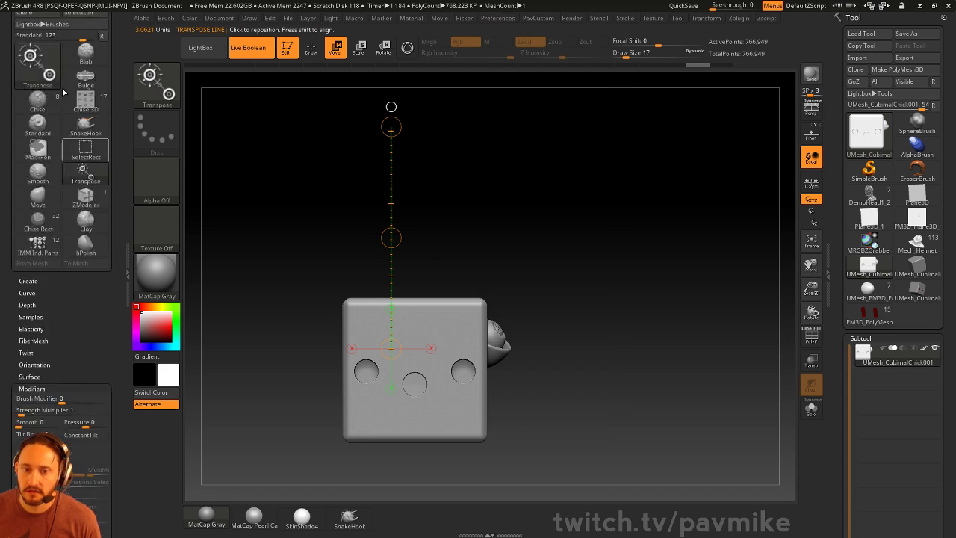
{"action": "scroll", "coordinate": [64, 92], "scroll_direction": "up", "scroll_amount": 5}
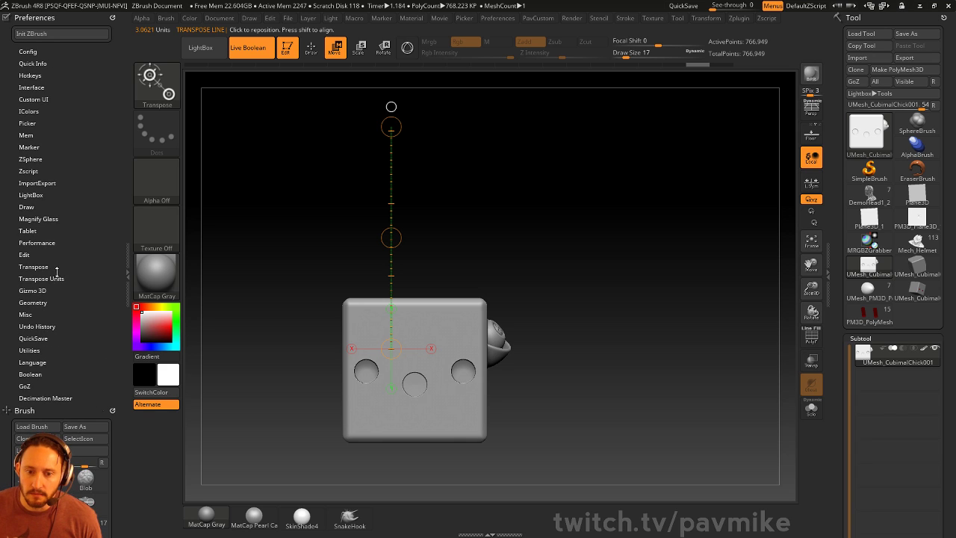
{"action": "left_click", "coordinate": [37, 279]}
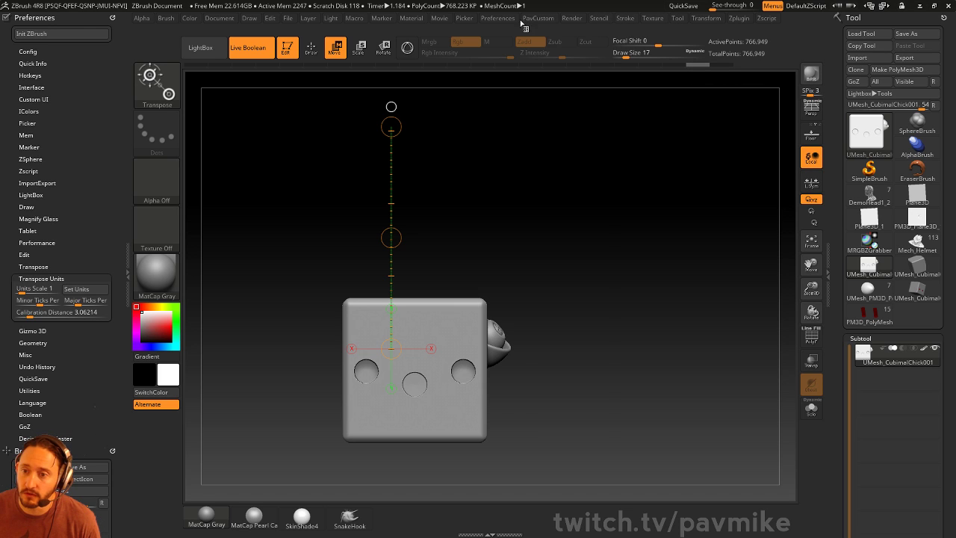
{"action": "left_click", "coordinate": [495, 20]}
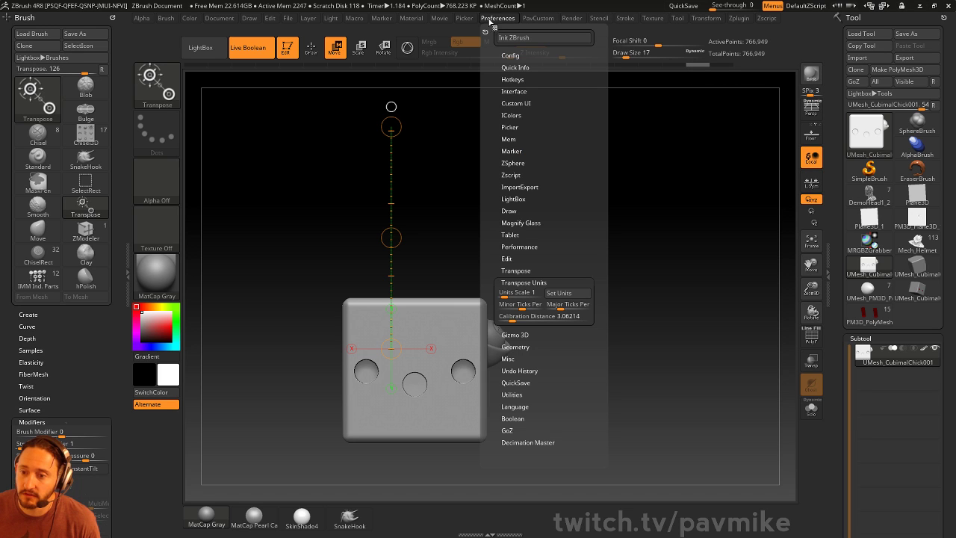
{"action": "left_click", "coordinate": [510, 55]}
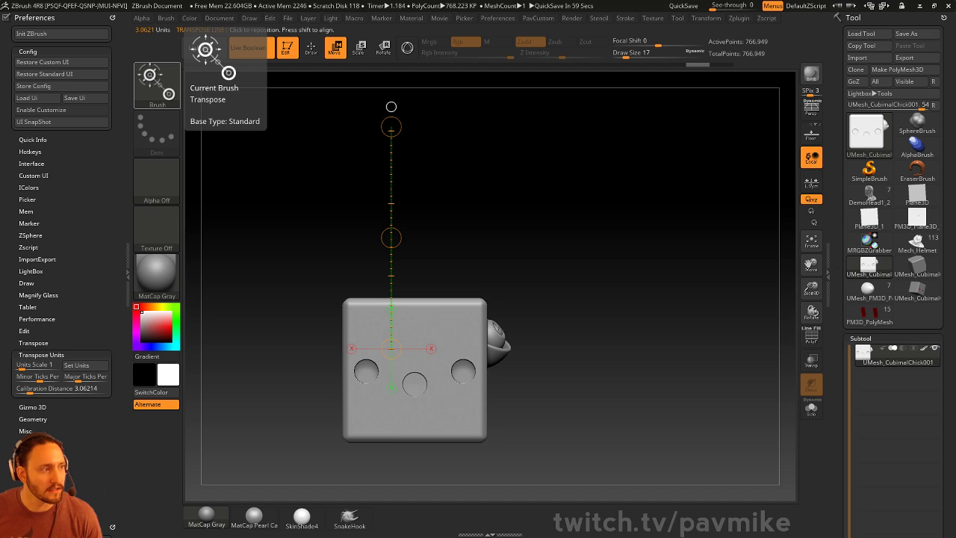
- Turn off Edit mode for the UMesh_CubimalChick001 mesh
{"action": "left_click", "coordinate": [353, 18]}
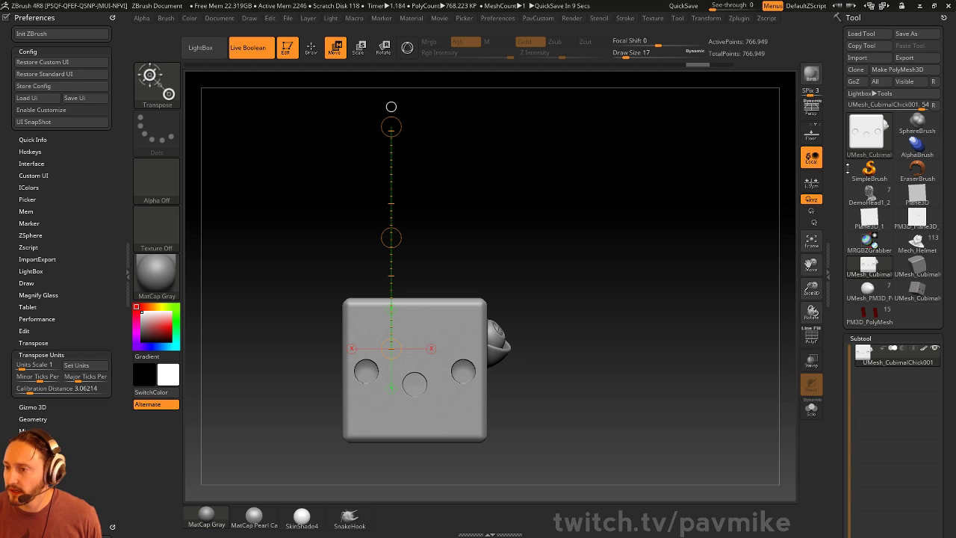
{"action": "left_click", "coordinate": [278, 56]}
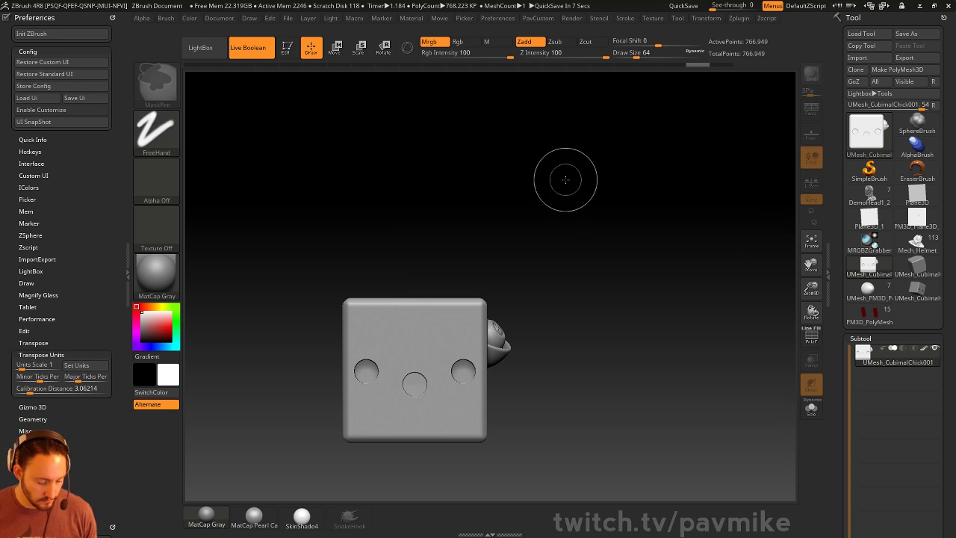
- Clear the canvas, draw a new Sphere3D in Edit mode, and convert it to a PolyMesh3D
{"action": "key", "text": "ctrl+n"}
{"action": "left_click", "coordinate": [869, 162]}
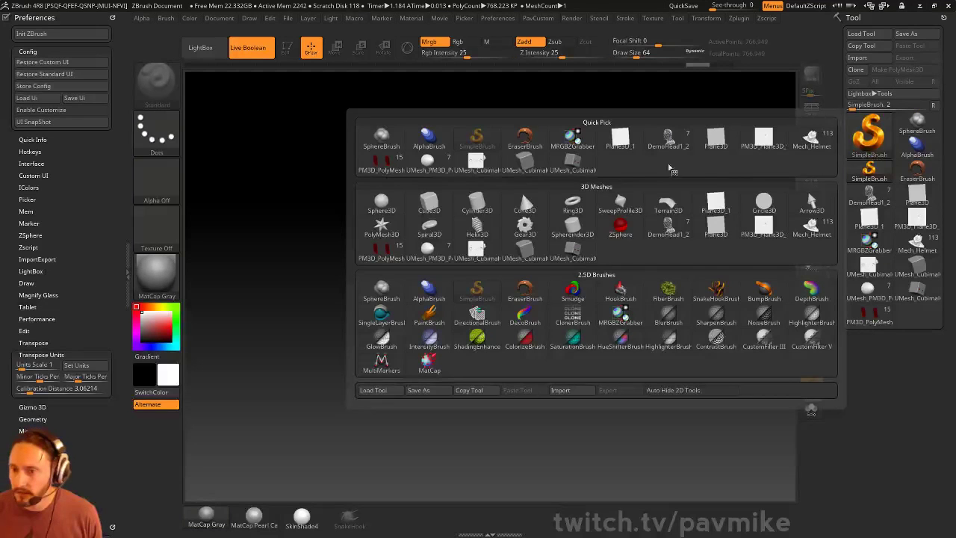
{"action": "left_click", "coordinate": [381, 202]}
{"action": "left_click_drag", "start_coordinate": [403, 324], "coordinate": [404, 407]}
{"action": "left_click", "coordinate": [289, 55]}
{"action": "left_click", "coordinate": [900, 70]}
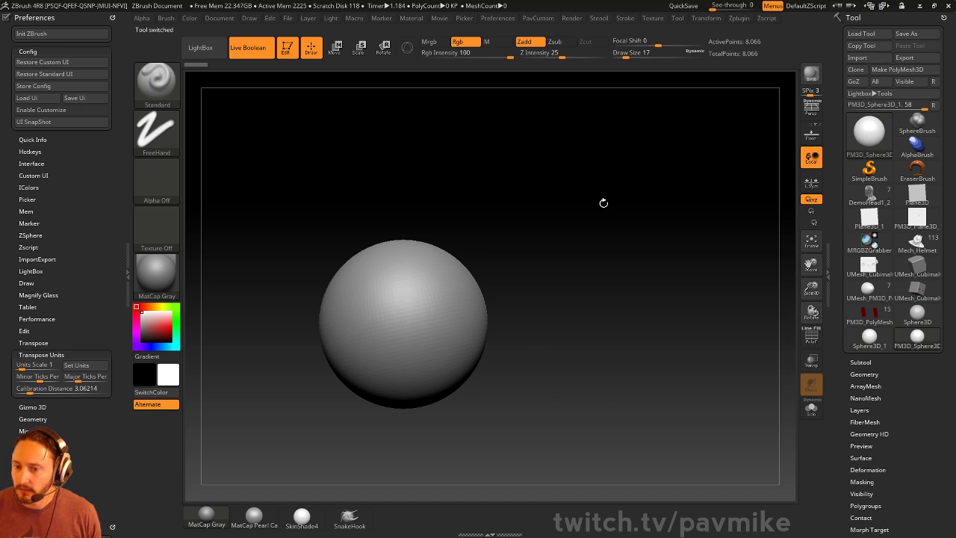
- Turn on PolyFrame for the sphere and select the ZModeler brush to review its polygon actions and targets
{"action": "right_click_drag", "start_coordinate": [604, 203], "coordinate": [634, 314], "text": "ctrl"}
{"action": "left_click", "coordinate": [810, 337]}
{"action": "key", "text": "b"}
{"action": "key", "text": "z"}
{"action": "key", "text": "m"}
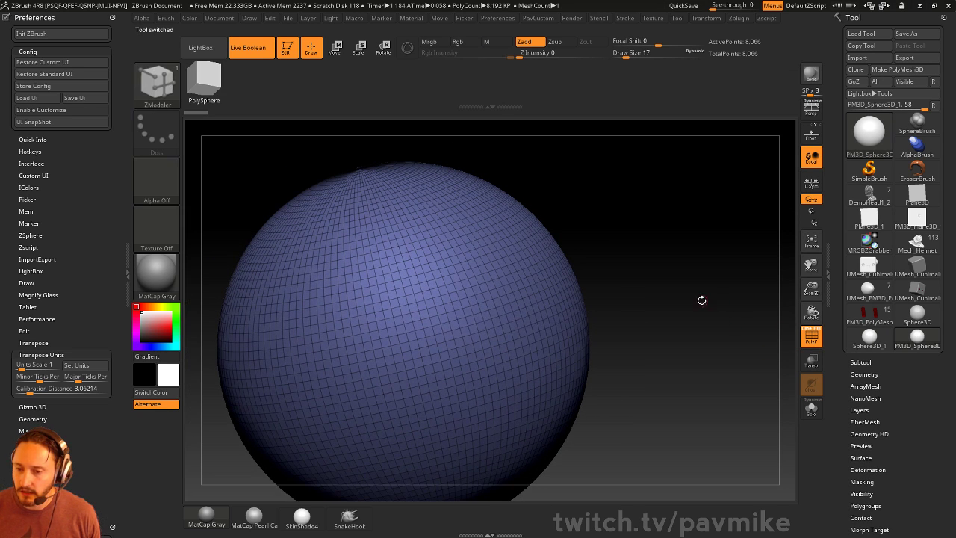
{"action": "key", "text": "space"}
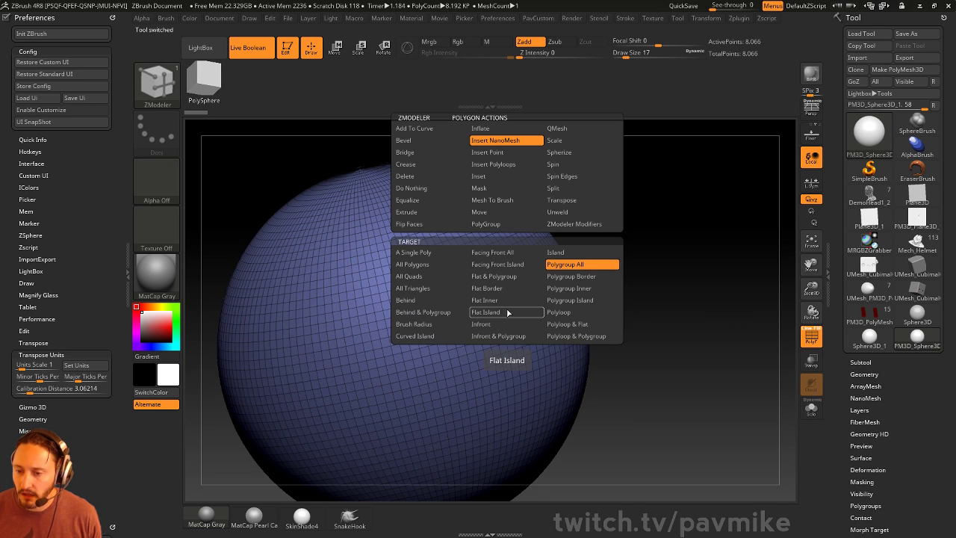
{"action": "left_click_drag", "start_coordinate": [682, 298], "coordinate": [580, 287]}
{"action": "left_click_drag", "start_coordinate": [653, 269], "coordinate": [655, 319]}
- Apply Groups By Normals to the dense sphere and lower the MaxAngle tolerance
{"action": "key", "text": "grave"}
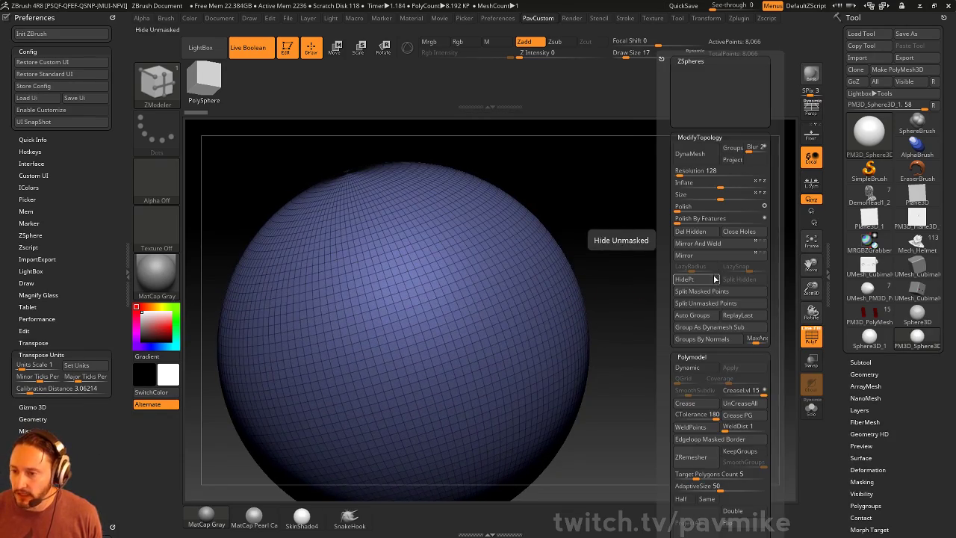
{"action": "left_click_drag", "start_coordinate": [845, 390], "coordinate": [870, 267]}
{"action": "left_click", "coordinate": [862, 277]}
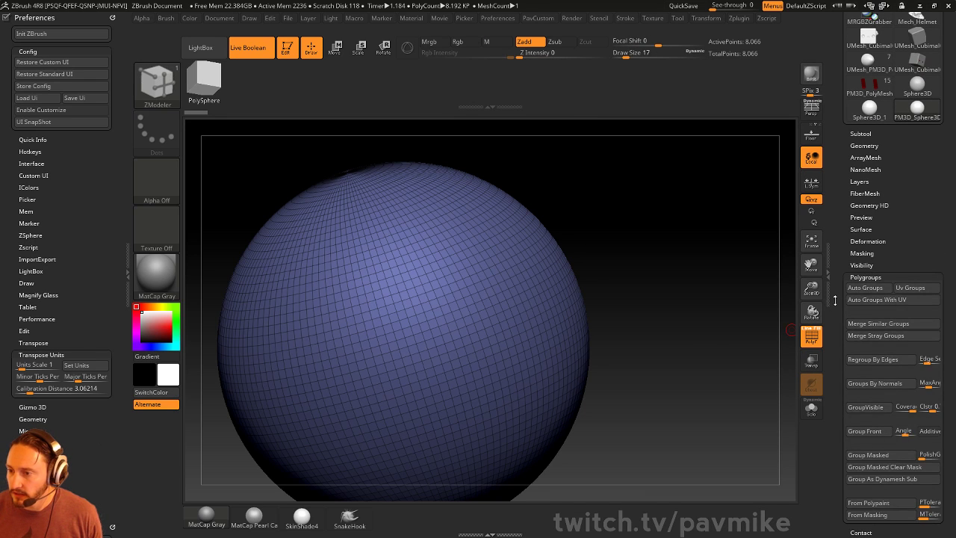
{"action": "left_click", "coordinate": [875, 334]}
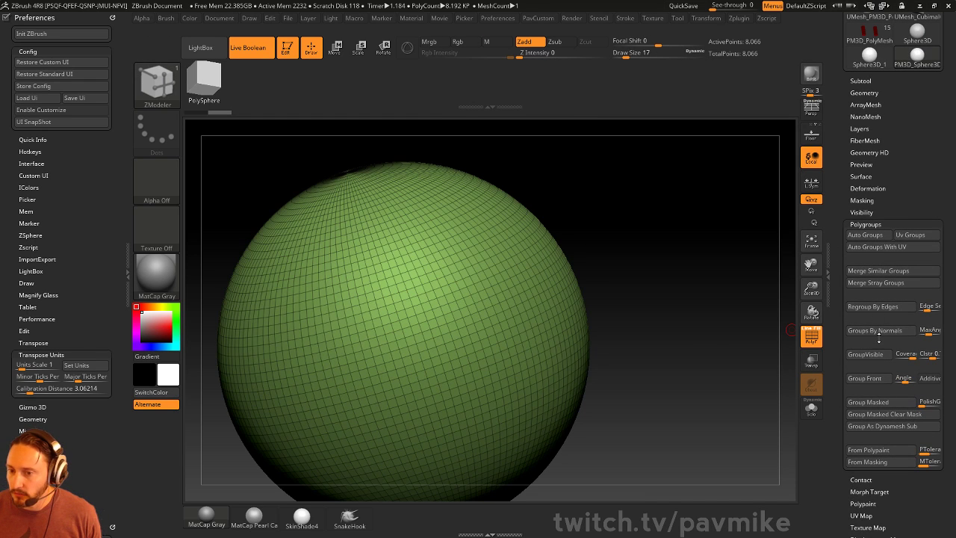
{"action": "left_click_drag", "start_coordinate": [929, 332], "coordinate": [915, 334]}
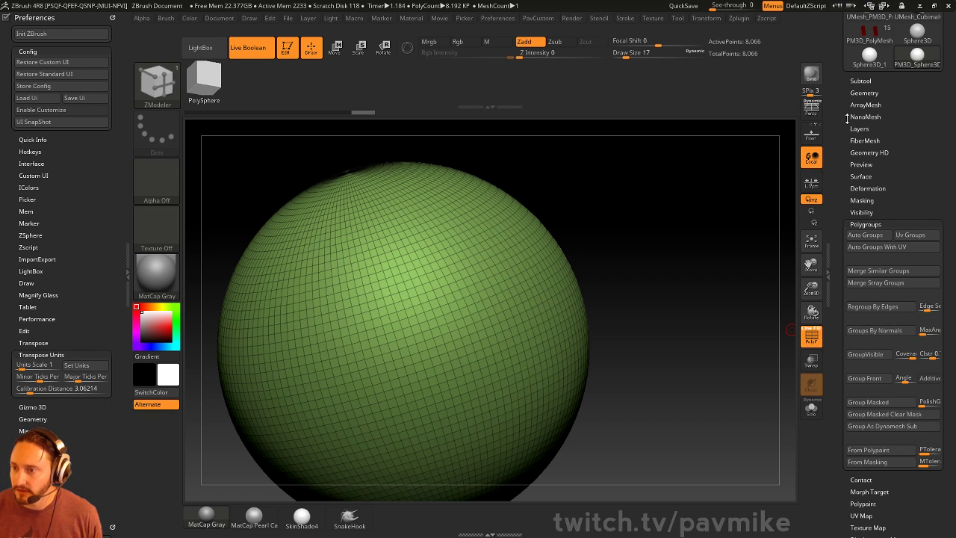
- Try to reconstruct a lower subdivision level of the polymesh sphere
{"action": "left_click", "coordinate": [863, 92]}
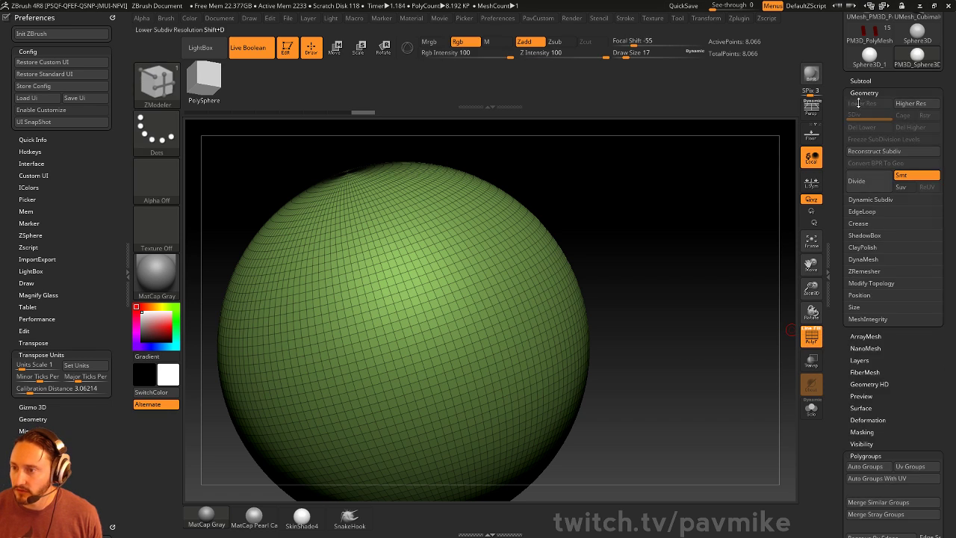
{"action": "left_click", "coordinate": [881, 150]}
{"action": "scroll", "coordinate": [883, 187], "scroll_direction": "up", "scroll_amount": 5}
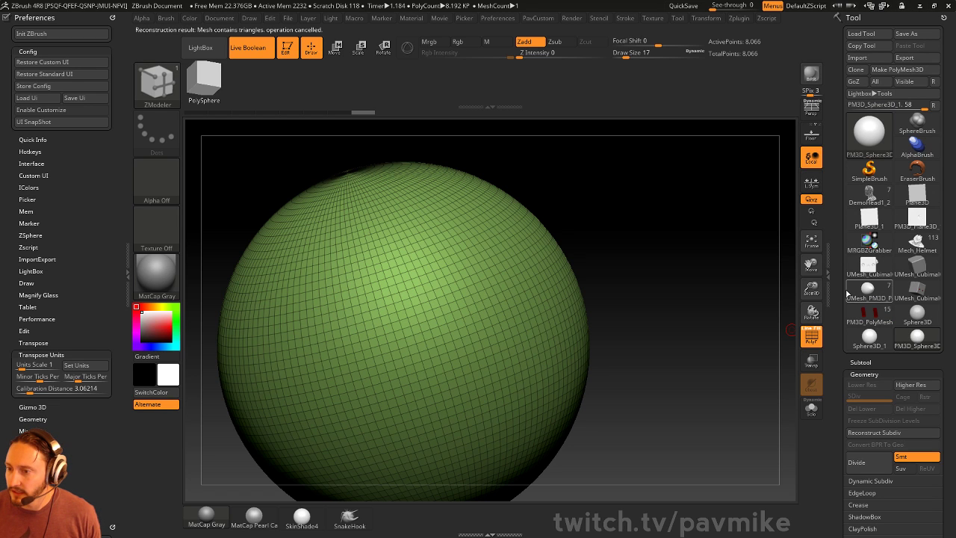
- Switch back to the Sphere3D_1 primitive and set both its HDivide and VDivide to 12
{"action": "left_click", "coordinate": [868, 336]}
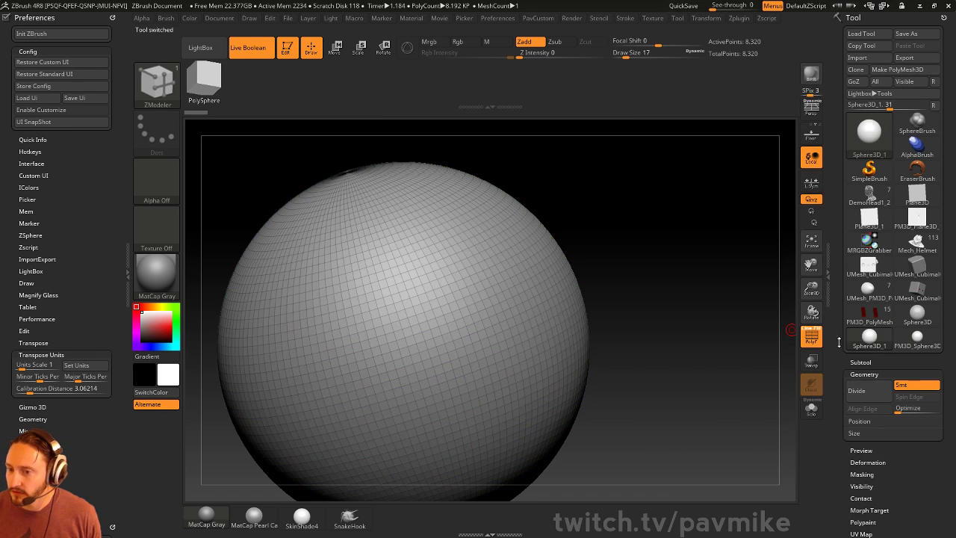
{"action": "scroll", "coordinate": [866, 209], "scroll_direction": "down", "scroll_amount": 10}
{"action": "left_click", "coordinate": [864, 142]}
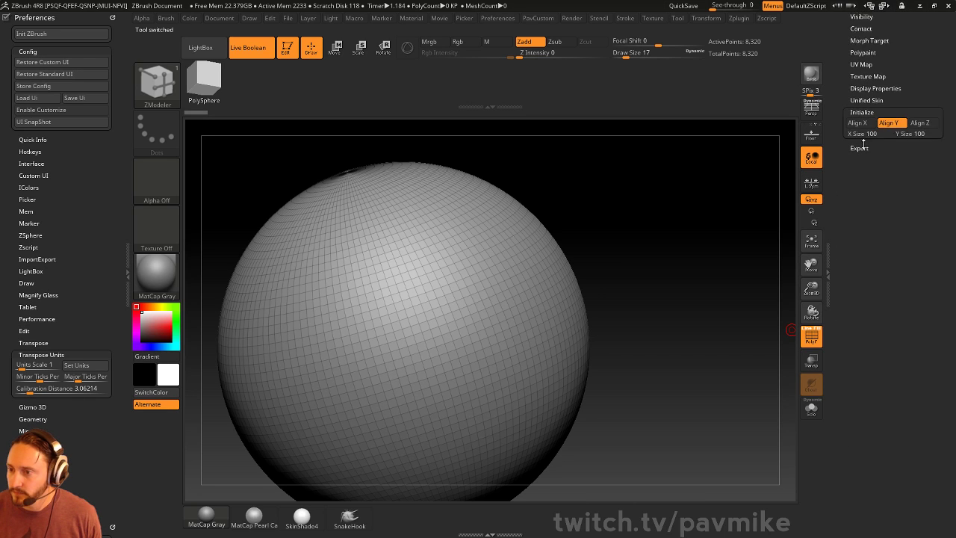
{"action": "left_click", "coordinate": [860, 117]}
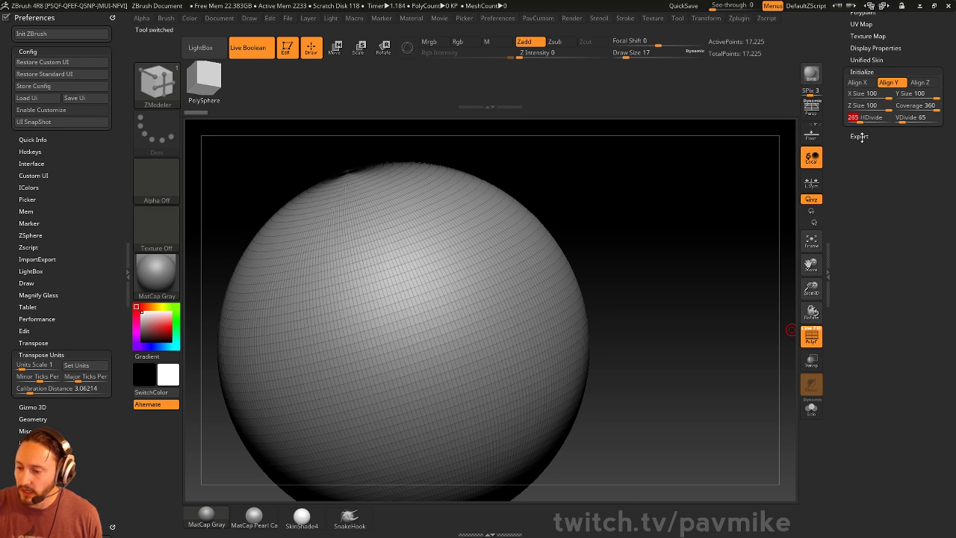
{"action": "key", "text": "Tab"}
{"action": "type", "text": "12"}
{"action": "key", "text": "Tab"}
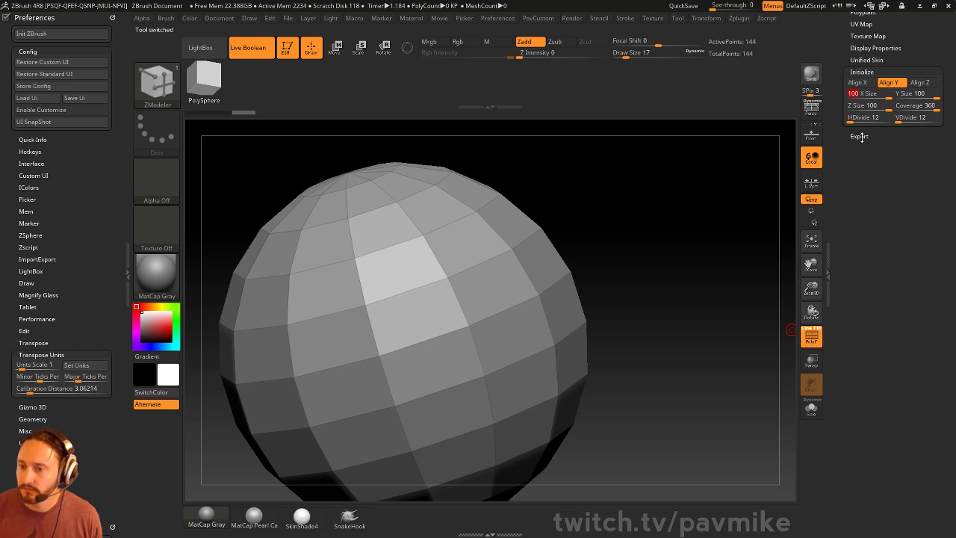
- Convert the low-resolution sphere to a PolyMesh3D and expand its Polygroups settings
{"action": "left_click_drag", "start_coordinate": [861, 137], "coordinate": [903, 446]}
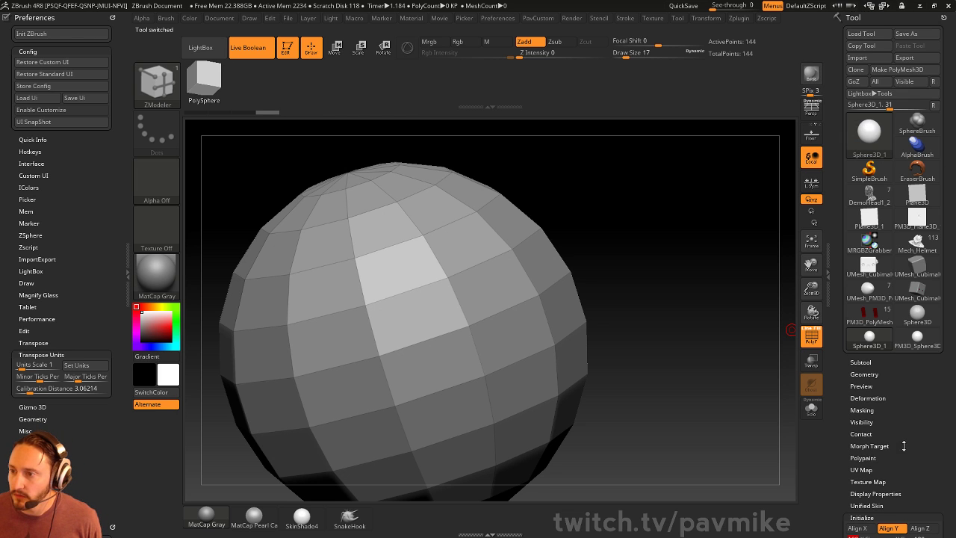
{"action": "left_click", "coordinate": [903, 70]}
{"action": "mouse_move", "coordinate": [836, 334]}
{"action": "left_mouse_down"}
{"action": "mouse_move", "coordinate": [901, 226]}
{"action": "mouse_move", "coordinate": [881, 202]}
{"action": "left_mouse_up"}
{"action": "left_click", "coordinate": [877, 142], "text": "shift"}
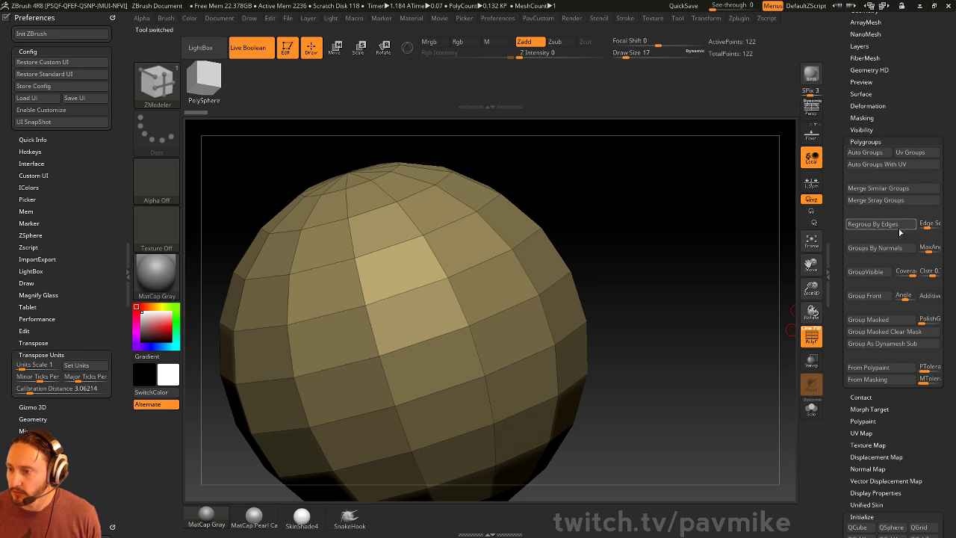
- Try Group Front, GroupVisible and Groups By Normals in turn on the low-resolution sphere
{"action": "left_click", "coordinate": [865, 295]}
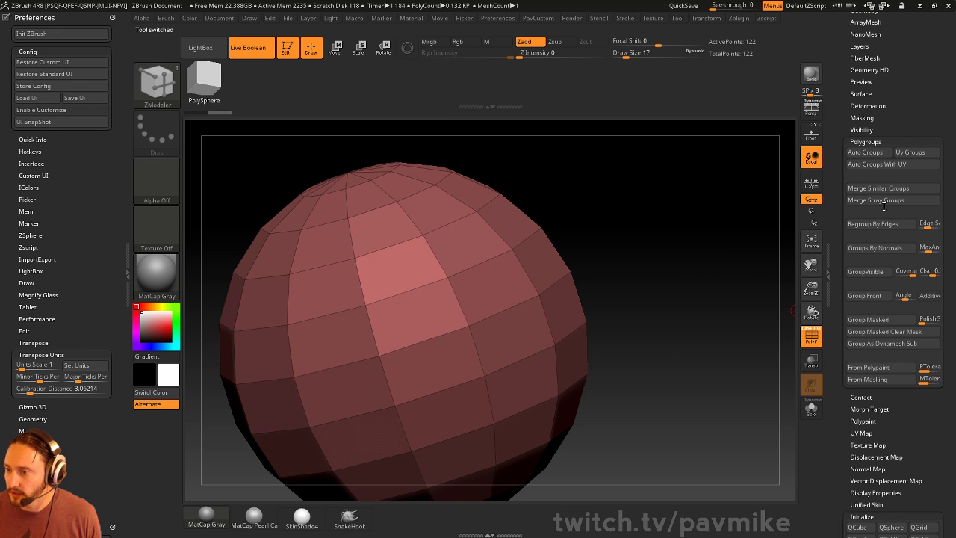
{"action": "left_click_drag", "start_coordinate": [711, 253], "coordinate": [714, 222]}
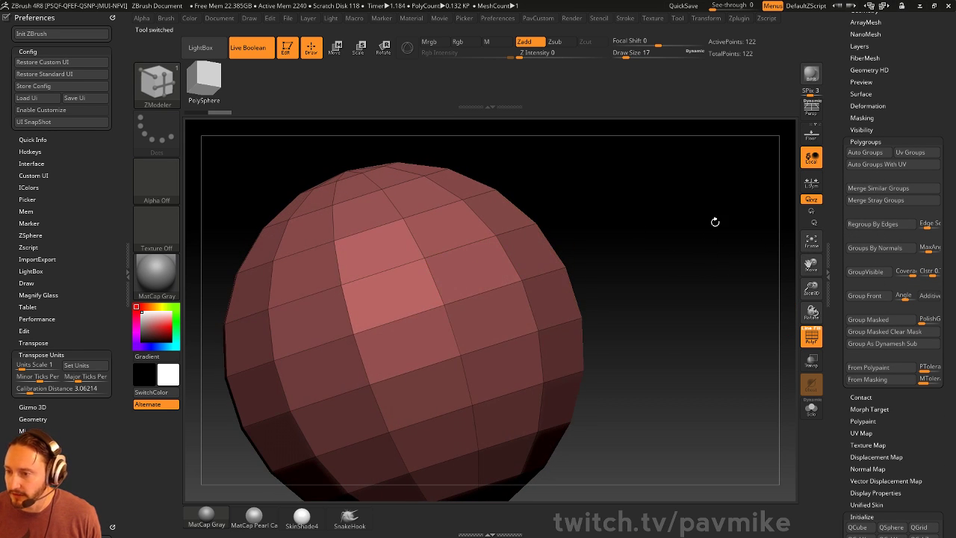
{"action": "left_click", "coordinate": [865, 273]}
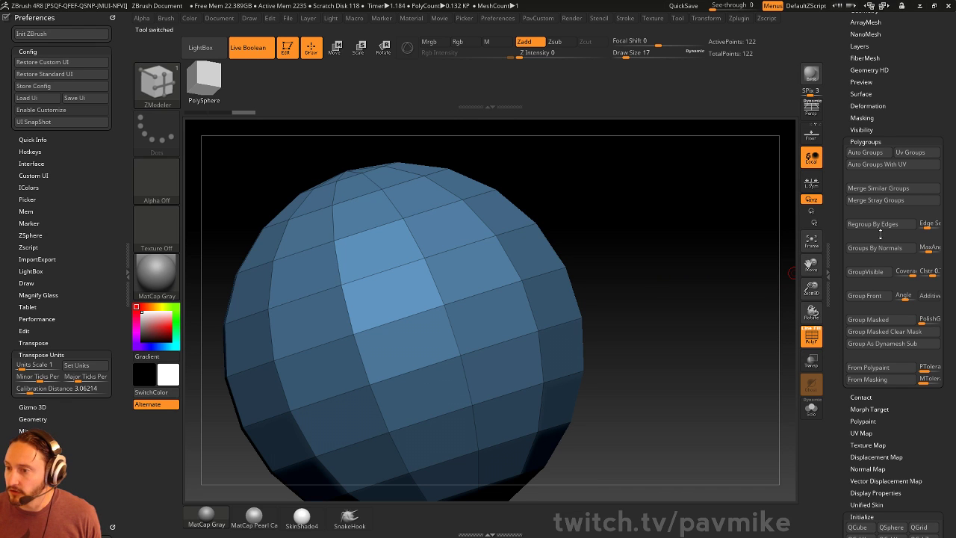
{"action": "left_click", "coordinate": [878, 249]}
{"action": "left_click_drag", "start_coordinate": [687, 278], "coordinate": [748, 256], "text": "alt"}
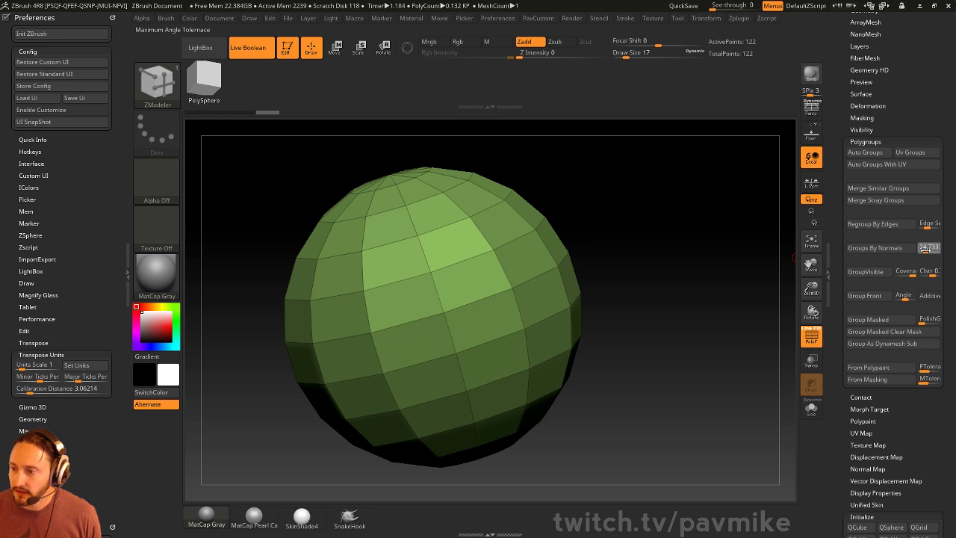
- Lower the MaxAngle tolerance to about 12.87, regroup the sphere by normals, and inspect the polygroups all around
{"action": "left_click_drag", "start_coordinate": [925, 250], "coordinate": [923, 252]}
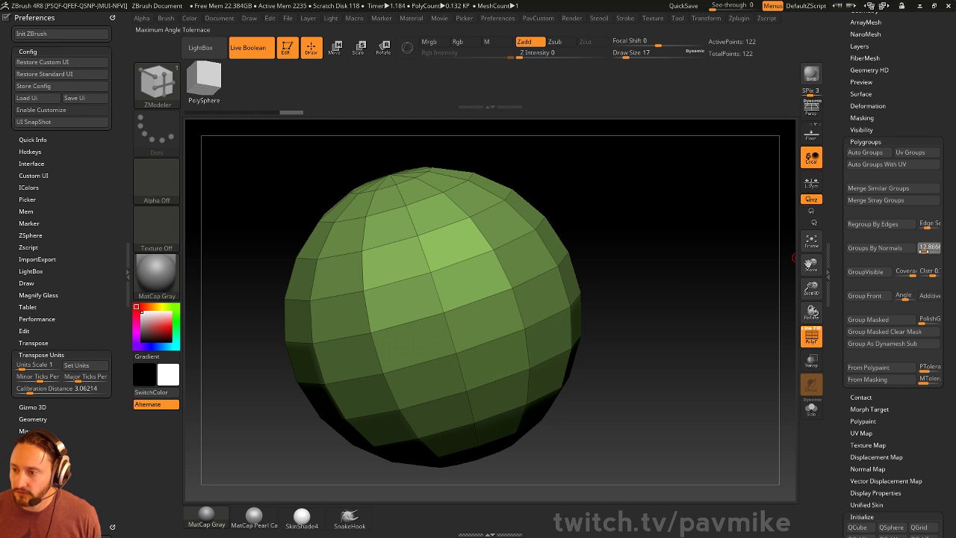
{"action": "left_click", "coordinate": [874, 248]}
{"action": "left_click_drag", "start_coordinate": [607, 290], "coordinate": [601, 173]}
{"action": "left_click_drag", "start_coordinate": [523, 157], "coordinate": [556, 300]}
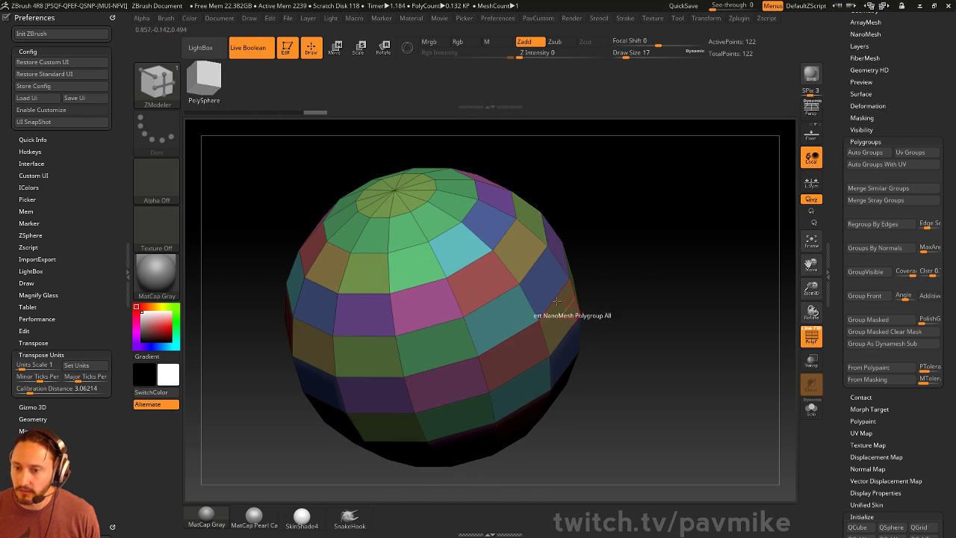
{"action": "left_click_drag", "start_coordinate": [488, 434], "coordinate": [625, 273]}
{"action": "left_click_drag", "start_coordinate": [399, 306], "coordinate": [672, 276]}
{"action": "left_click_drag", "start_coordinate": [831, 230], "coordinate": [837, 415]}
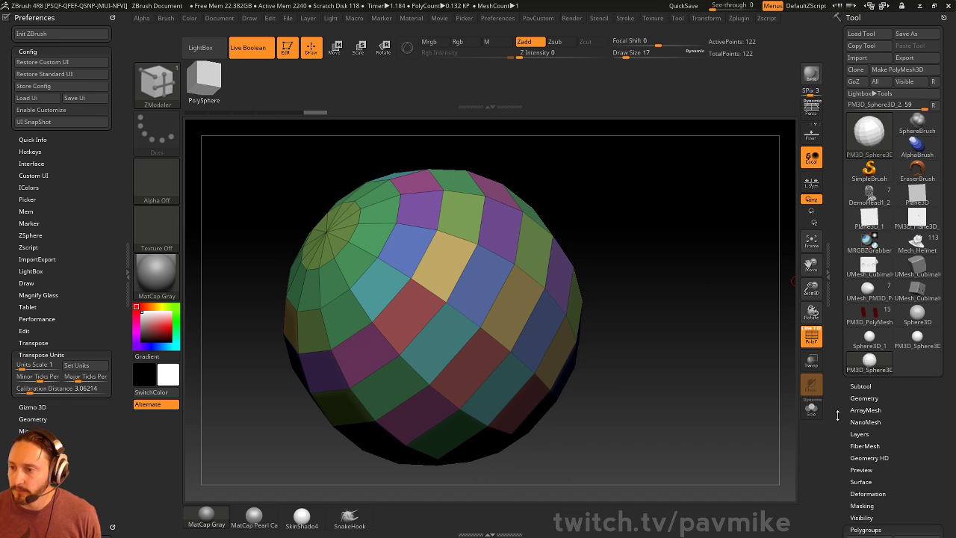
- Reinitialize the mesh as a QCube and set the ZModeler polygon action to QMesh with the Polygroup All target
{"action": "left_click_drag", "start_coordinate": [837, 358], "coordinate": [839, 153]}
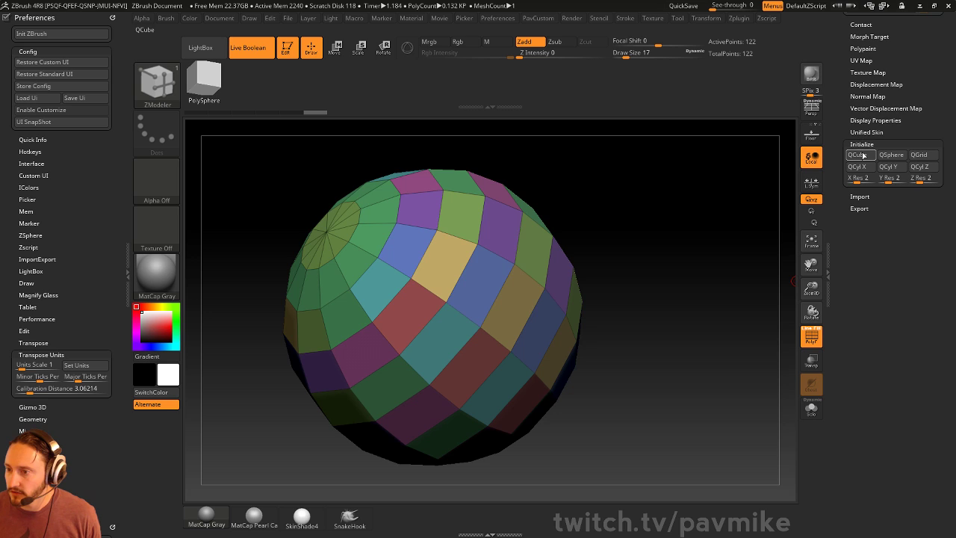
{"action": "left_click", "coordinate": [863, 155]}
{"action": "key", "text": "space"}
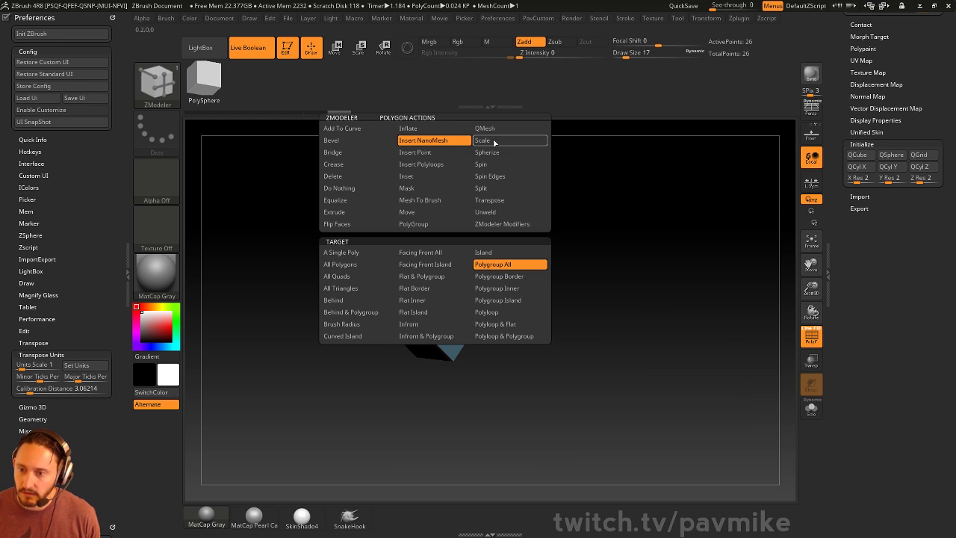
{"action": "left_click", "coordinate": [506, 264]}
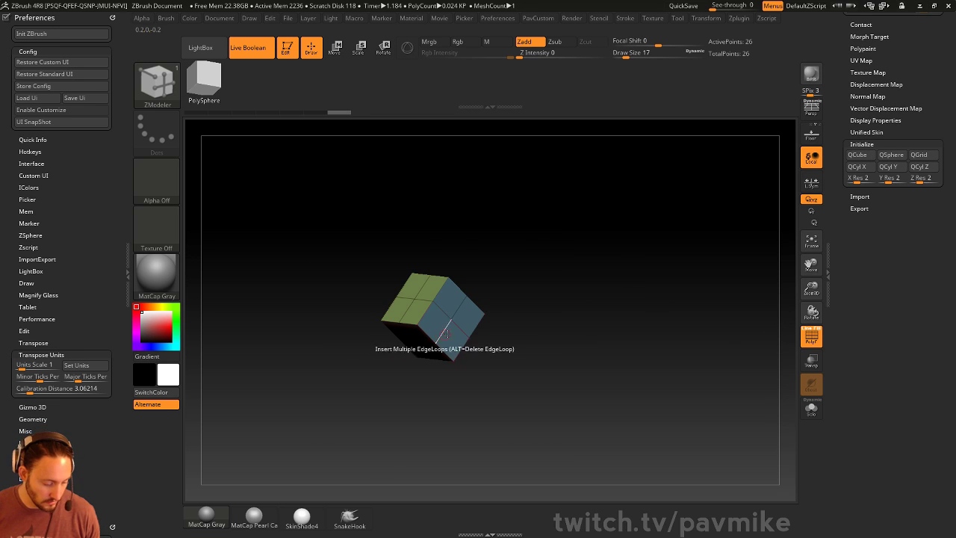
- Extend both ends of the cube with QMesh into a long bar, and undo a test extrusion of its upper faces
{"action": "left_click_drag", "start_coordinate": [447, 327], "coordinate": [556, 335]}
{"action": "key", "text": "ctrl+z"}
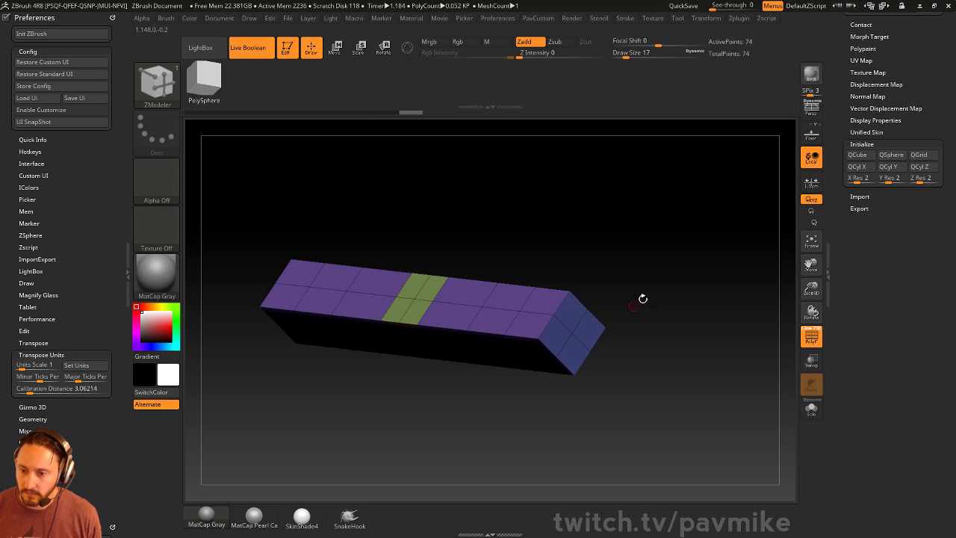
{"action": "left_click_drag", "start_coordinate": [643, 296], "coordinate": [622, 325], "text": "alt"}
{"action": "left_click_drag", "start_coordinate": [493, 321], "coordinate": [486, 287]}
{"action": "key", "text": "ctrl+z"}
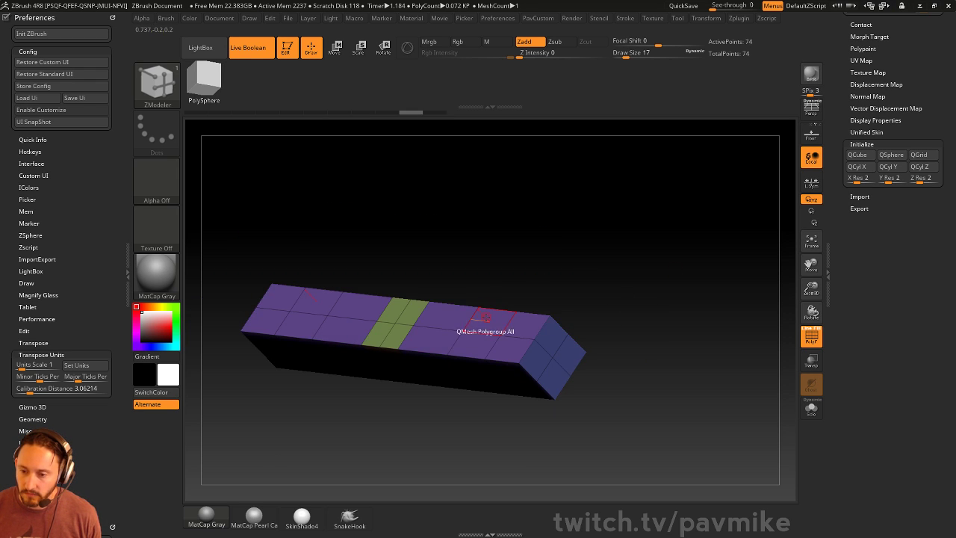
- Set the QMesh target to Polyloop and extrude a polyloop around the bar outward
{"action": "key", "text": "space"}
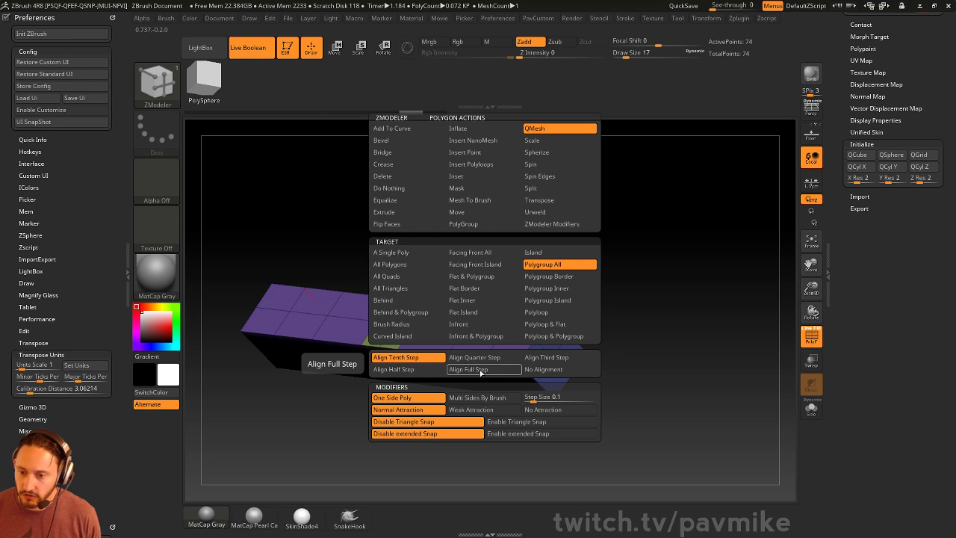
{"action": "left_click", "coordinate": [539, 313]}
{"action": "left_click_drag", "start_coordinate": [485, 321], "coordinate": [476, 268]}
{"action": "key", "text": "ctrl+z"}
{"action": "left_click", "coordinate": [481, 329]}
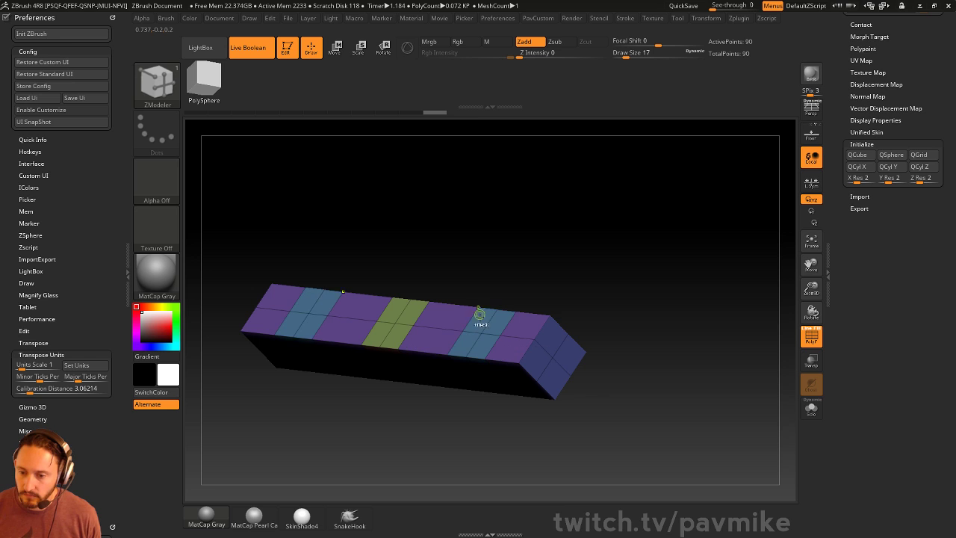
{"action": "key", "text": "ctrl+z"}
{"action": "left_click_drag", "start_coordinate": [478, 339], "coordinate": [395, 319]}
{"action": "left_click_drag", "start_coordinate": [455, 239], "coordinate": [510, 241]}
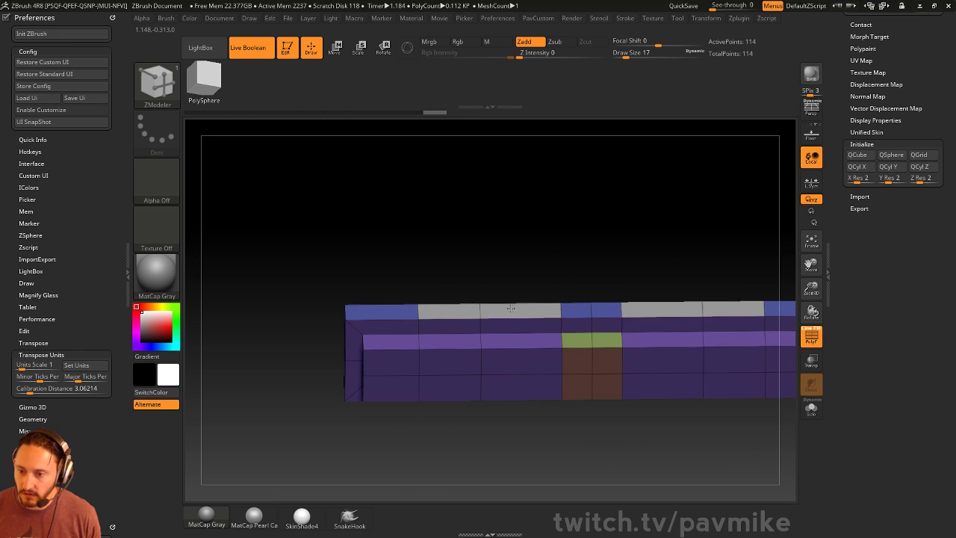
- Set the QMesh target to Polygroup All and extrude the white-marked faces upward into two tall blocks
{"action": "left_click_drag", "start_coordinate": [513, 309], "coordinate": [518, 263]}
{"action": "key", "text": "ctrl+z"}
{"action": "key", "text": "space"}
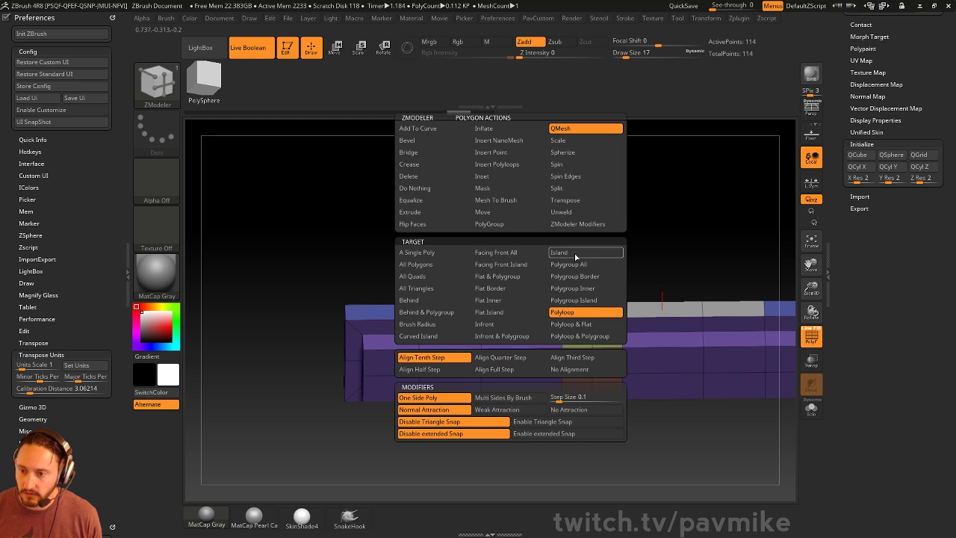
{"action": "left_click", "coordinate": [577, 266]}
{"action": "left_click_drag", "start_coordinate": [513, 309], "coordinate": [515, 221]}
{"action": "left_click_drag", "start_coordinate": [516, 220], "coordinate": [557, 205], "text": "alt"}
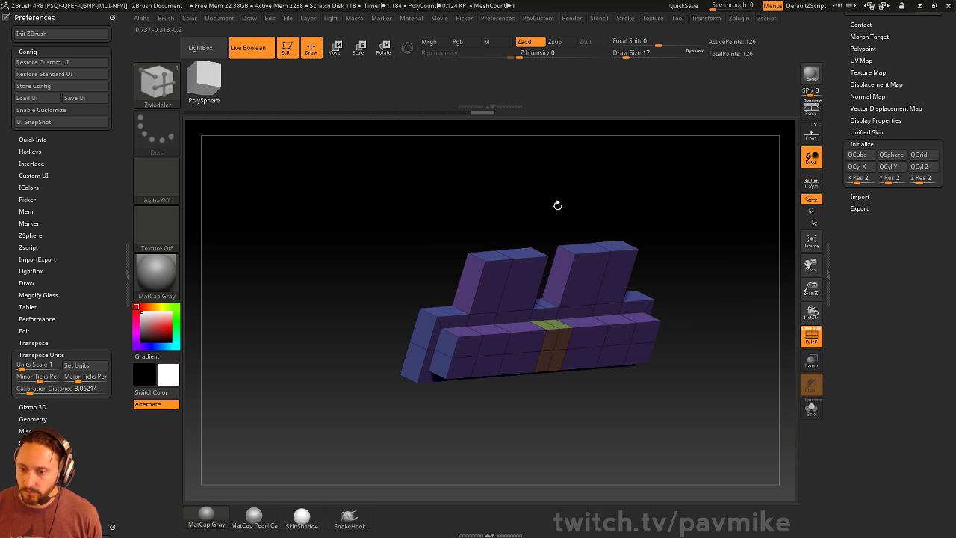
- Extrude faces on both blocks with QMesh to raise their tops and build out their fronts
{"action": "left_click_drag", "start_coordinate": [493, 255], "coordinate": [520, 253], "text": "alt"}
{"action": "left_click_drag", "start_coordinate": [518, 254], "coordinate": [522, 234]}
{"action": "left_click_drag", "start_coordinate": [490, 282], "coordinate": [627, 211]}
- Set the QMesh target to Flat Island and try extruding the top faces of one block, undoing each test
{"action": "key", "text": "space"}
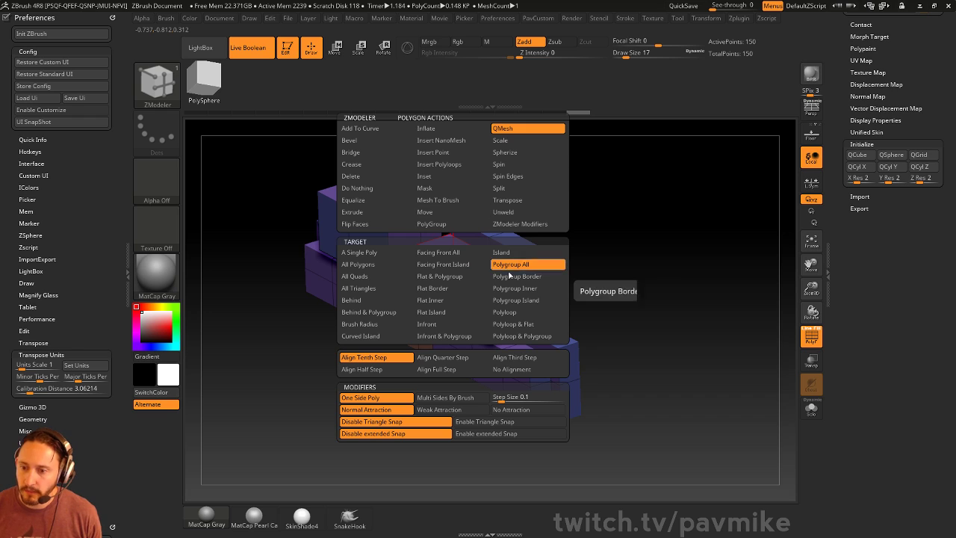
{"action": "left_click", "coordinate": [457, 315]}
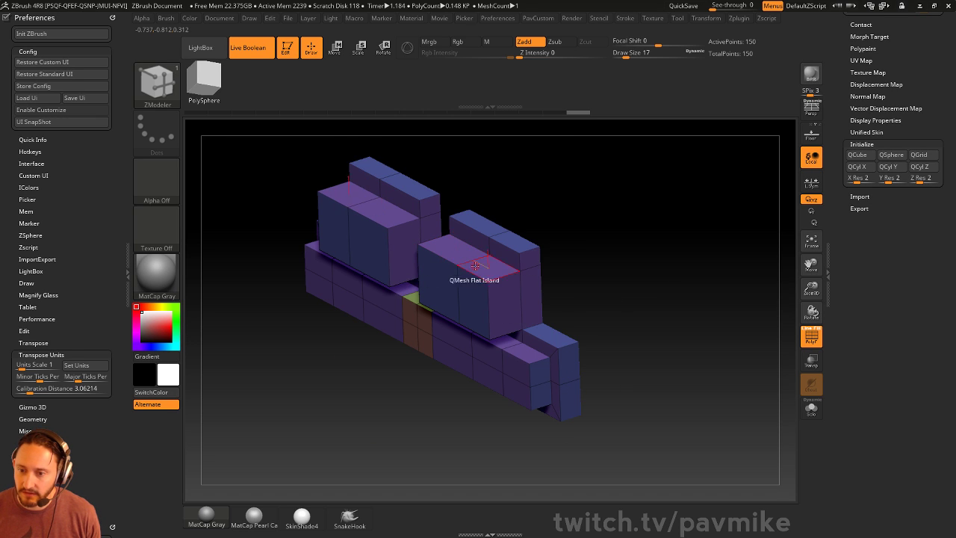
{"action": "left_click_drag", "start_coordinate": [459, 255], "coordinate": [490, 207]}
{"action": "key", "text": "ctrl+z"}
{"action": "key", "text": "ctrl+z"}
{"action": "left_click", "coordinate": [456, 249]}
{"action": "key", "text": "ctrl+z"}
{"action": "key", "text": "ctrl+z"}
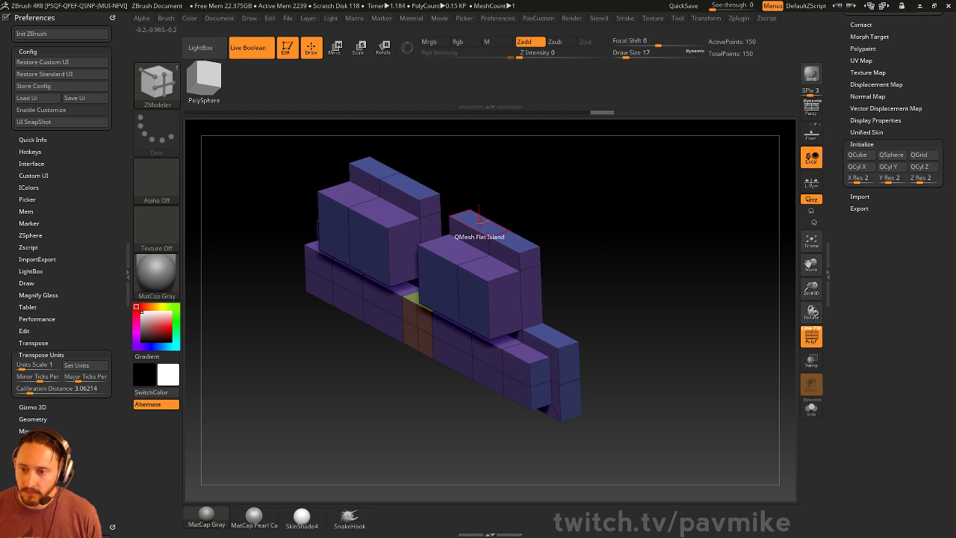
- Set the QMesh target to Infront and try extrusions from a block's rear ledge and the bar's end, undoing each
{"action": "key", "text": "space"}
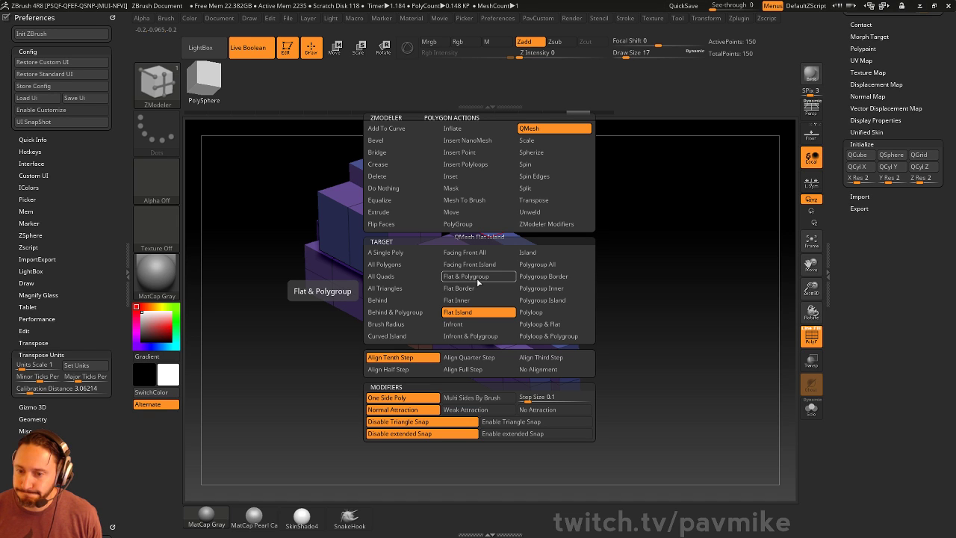
{"action": "left_click", "coordinate": [469, 329]}
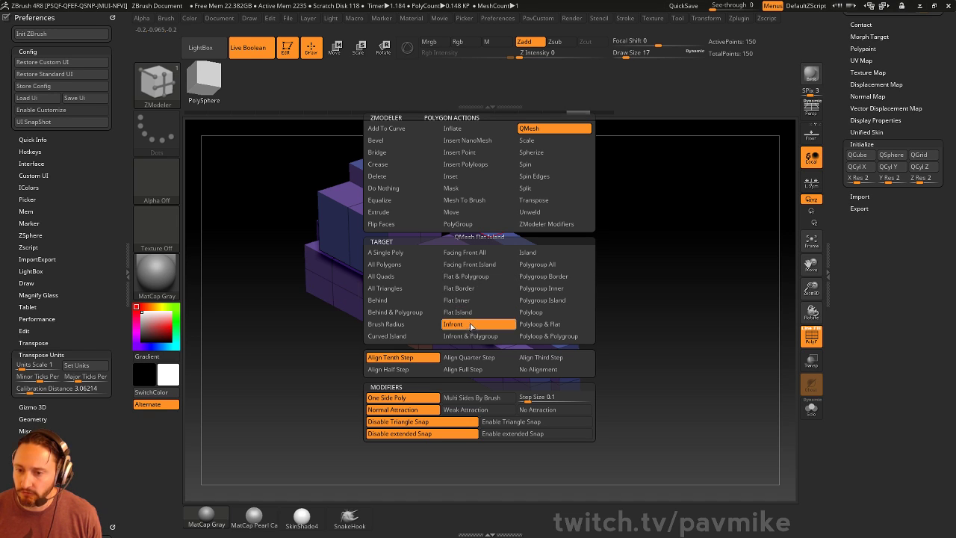
{"action": "left_click_drag", "start_coordinate": [479, 222], "coordinate": [495, 219]}
{"action": "key", "text": "ctrl+z"}
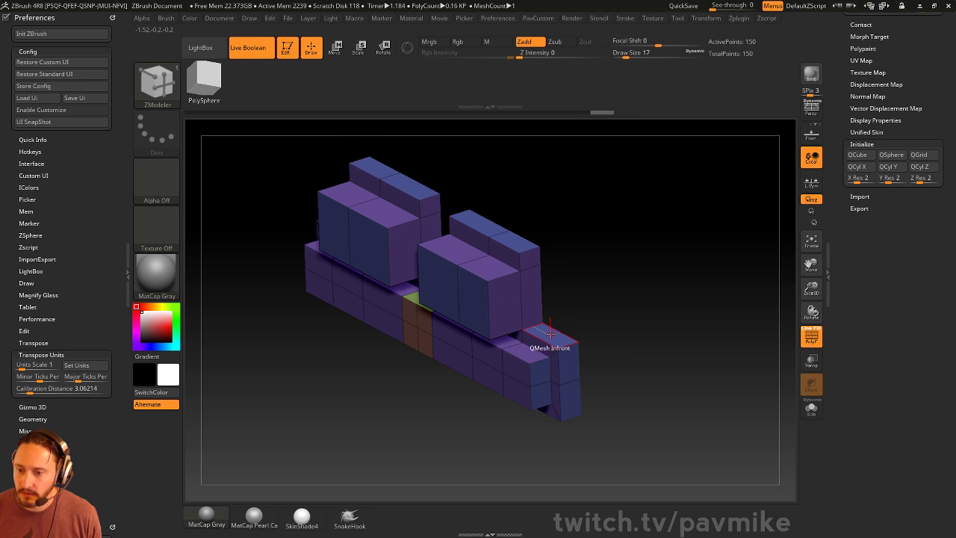
{"action": "left_click_drag", "start_coordinate": [550, 331], "coordinate": [617, 301]}
{"action": "key", "text": "ctrl+z"}
{"action": "key", "text": "ctrl+z"}
{"action": "key", "text": "ctrl+z"}
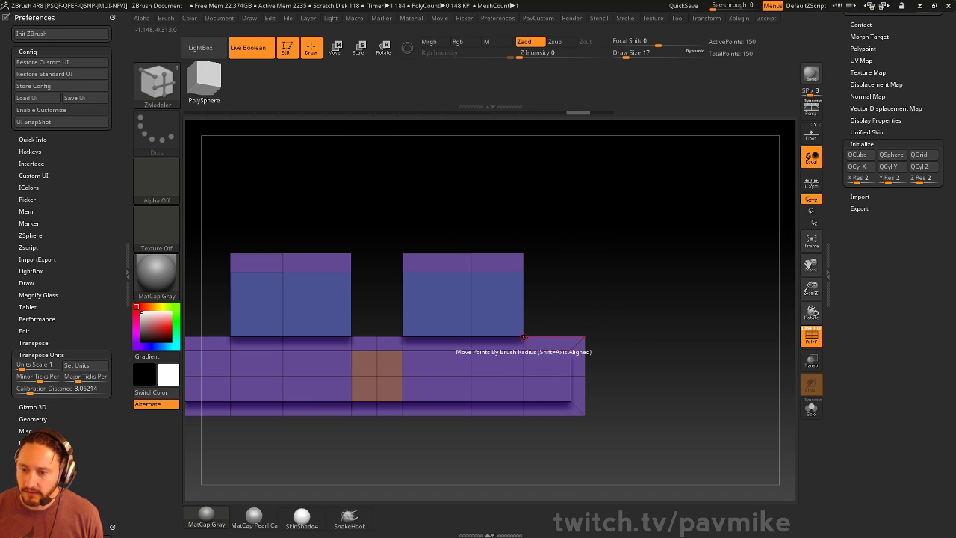
- Try another Infront extrusion of the upward-facing faces on the bar and blocks from an angled view, and undo it
{"action": "right_click_drag", "start_coordinate": [511, 231], "coordinate": [549, 317]}
{"action": "left_click_drag", "start_coordinate": [543, 337], "coordinate": [546, 321]}
{"action": "key", "text": "ctrl+z"}
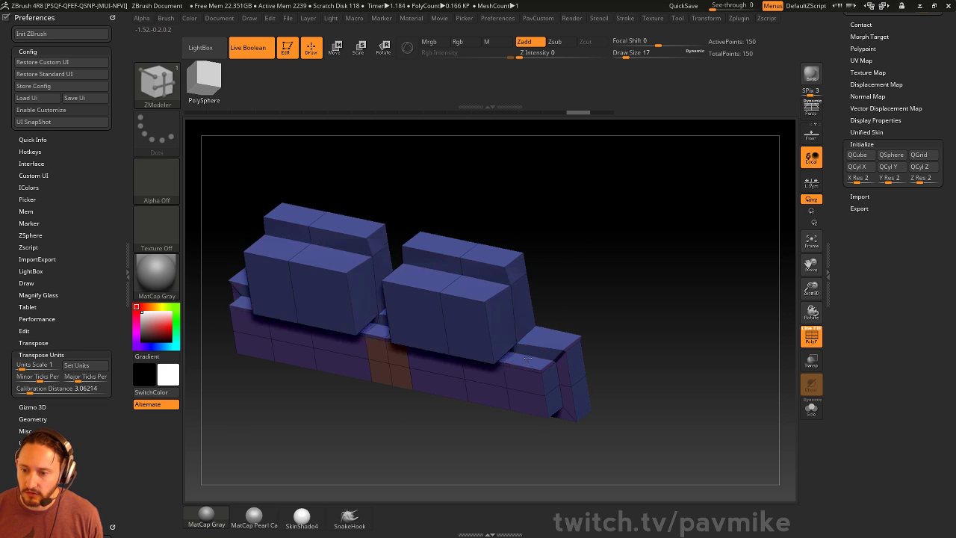
{"action": "key", "text": "ctrl+z"}
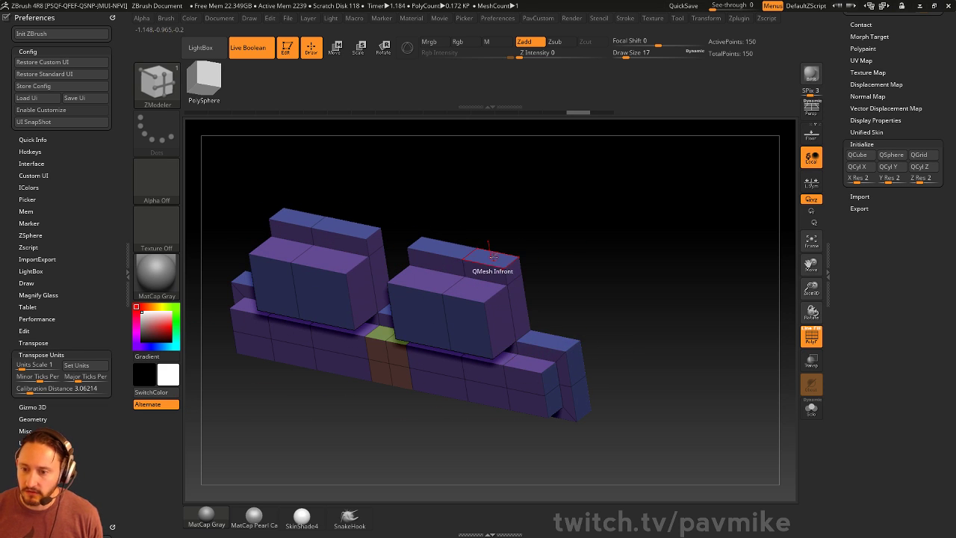
- Set the QMesh target to Flat & Polygroup and try a test extrusion on one of the upper blocks
{"action": "key", "text": "space"}
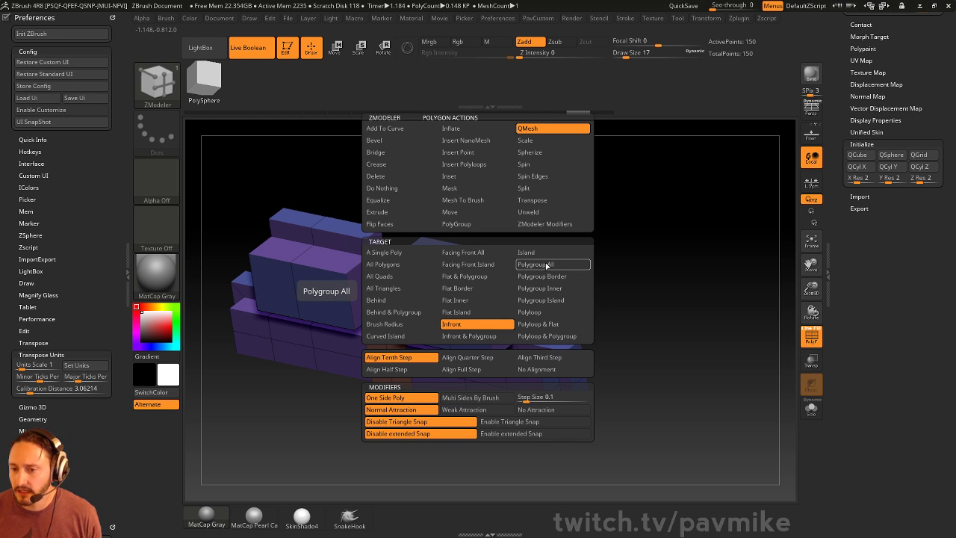
{"action": "left_click_drag", "start_coordinate": [637, 249], "coordinate": [675, 232]}
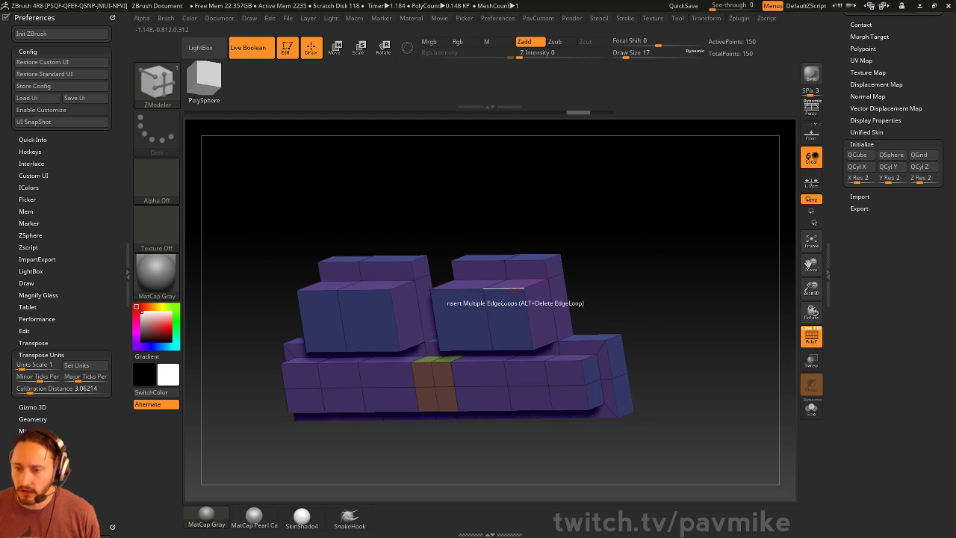
{"action": "key", "text": "space"}
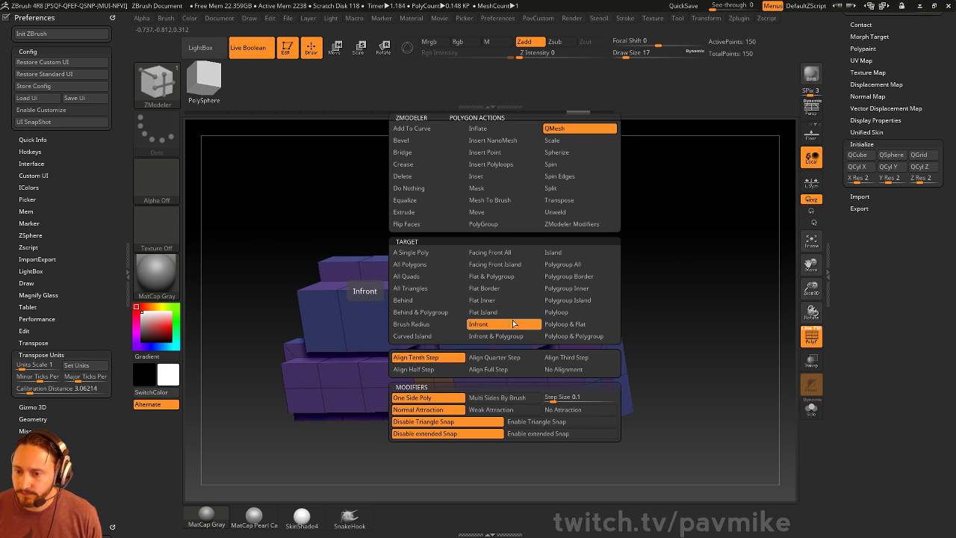
{"action": "left_click", "coordinate": [510, 279]}
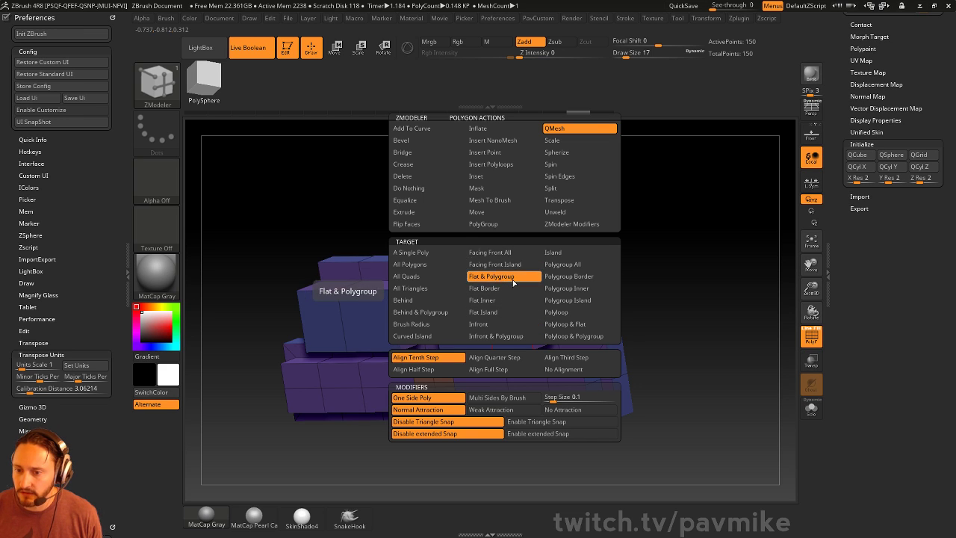
{"action": "left_click_drag", "start_coordinate": [612, 201], "coordinate": [504, 313]}
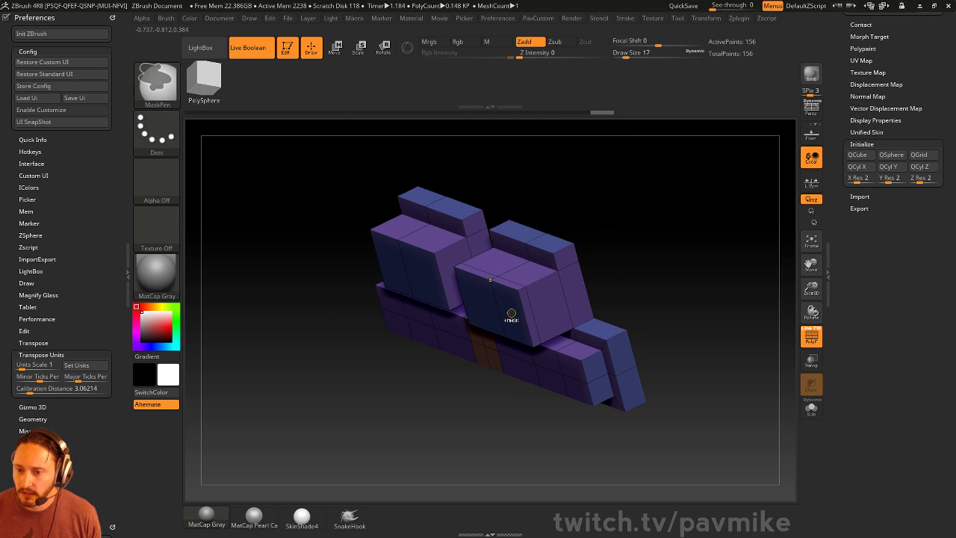
{"action": "key", "text": "ctrl+z"}
- Try pulling the bar's front faces outward with QMesh Flat & Polygroup, undoing each extrusion
{"action": "left_click_drag", "start_coordinate": [418, 276], "coordinate": [630, 228]}
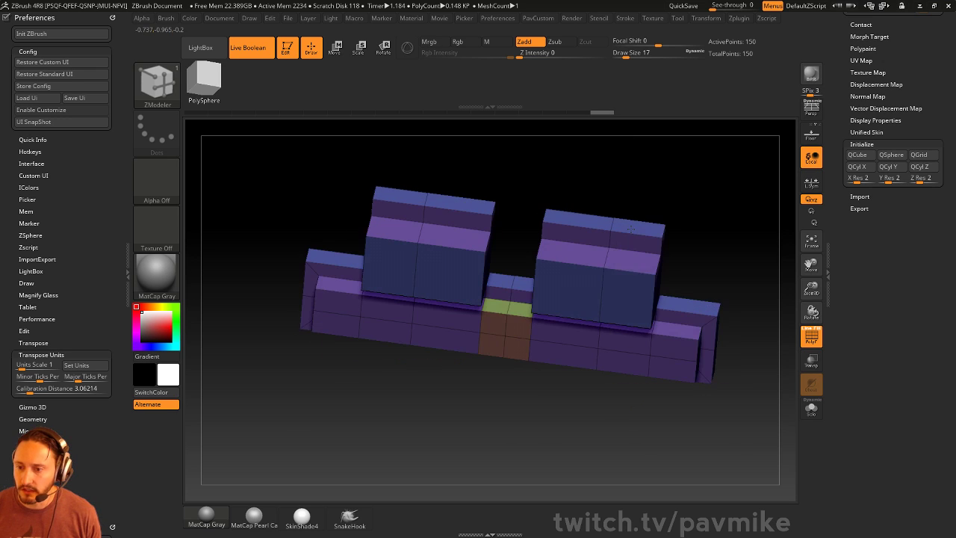
{"action": "left_click_drag", "start_coordinate": [712, 218], "coordinate": [662, 247]}
{"action": "left_click_drag", "start_coordinate": [580, 320], "coordinate": [569, 330]}
{"action": "key", "text": "ctrl+z"}
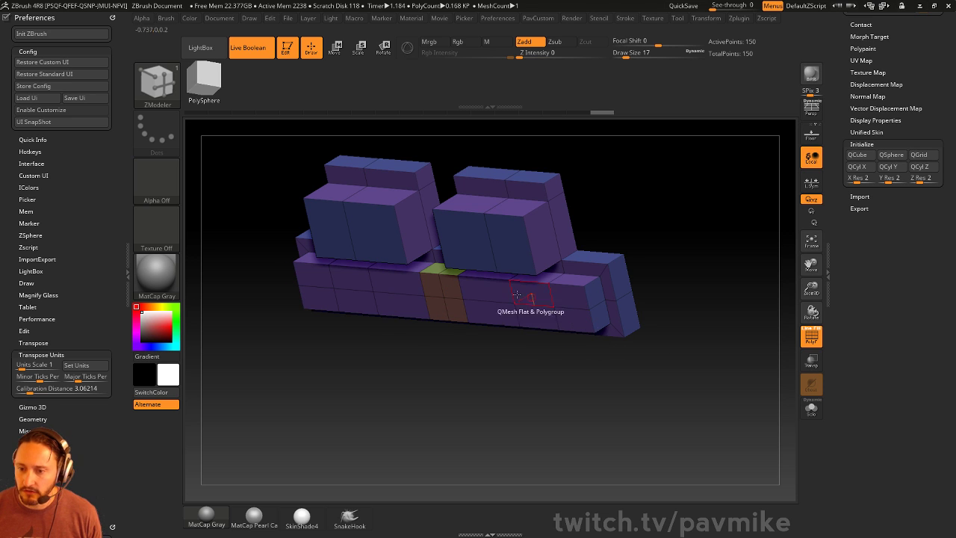
{"action": "left_click_drag", "start_coordinate": [673, 319], "coordinate": [652, 272], "text": "shift"}
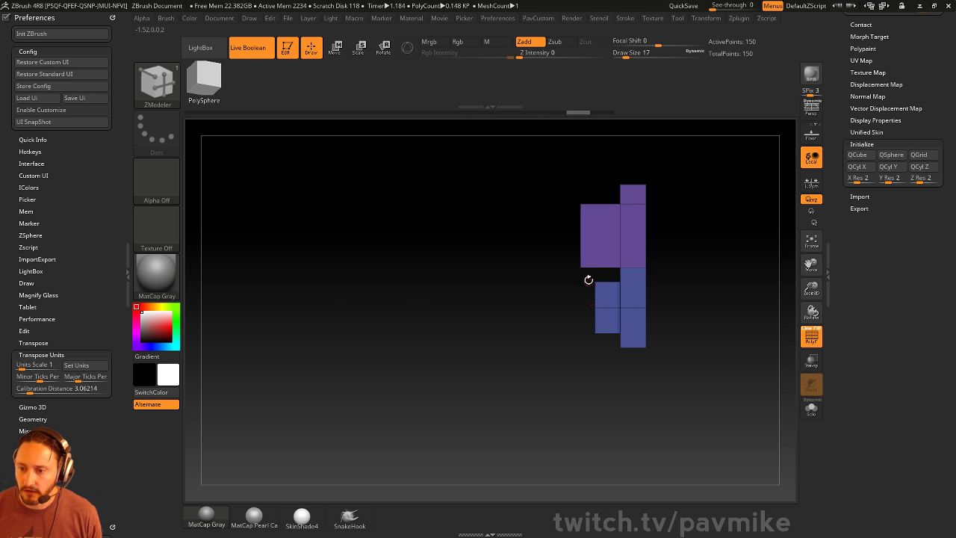
{"action": "left_click_drag", "start_coordinate": [539, 332], "coordinate": [602, 333]}
{"action": "left_click_drag", "start_coordinate": [545, 305], "coordinate": [535, 304]}
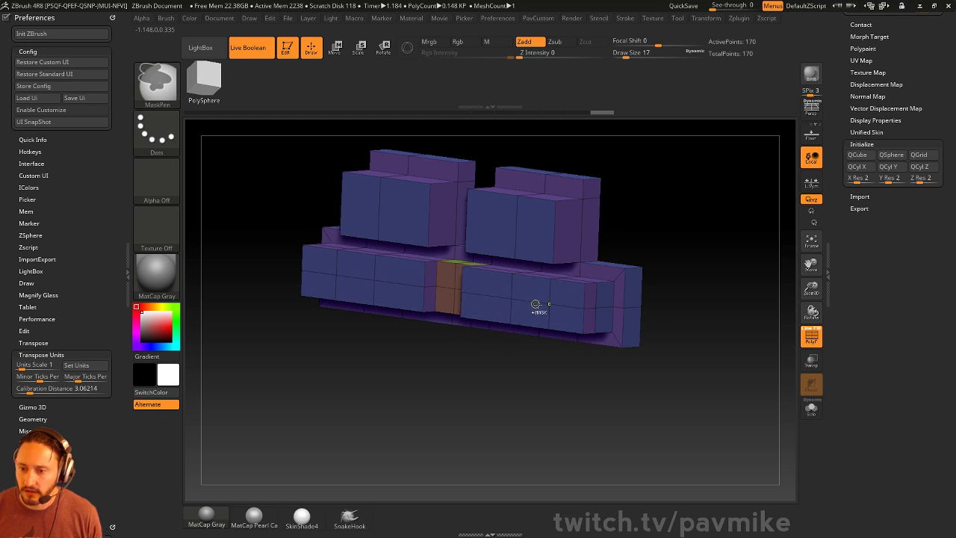
{"action": "key", "text": "ctrl+z"}
{"action": "left_click_drag", "start_coordinate": [674, 284], "coordinate": [541, 288]}
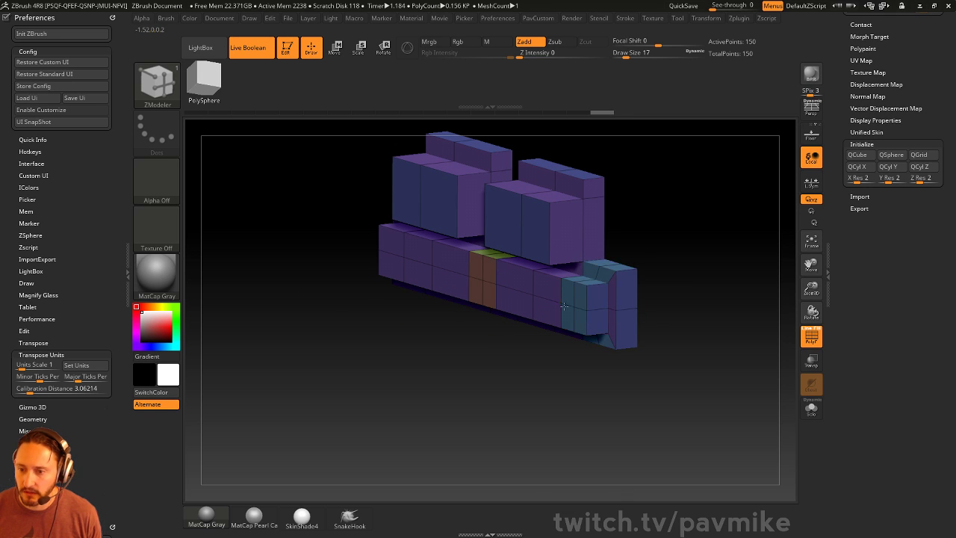
{"action": "key", "text": "ctrl+z"}
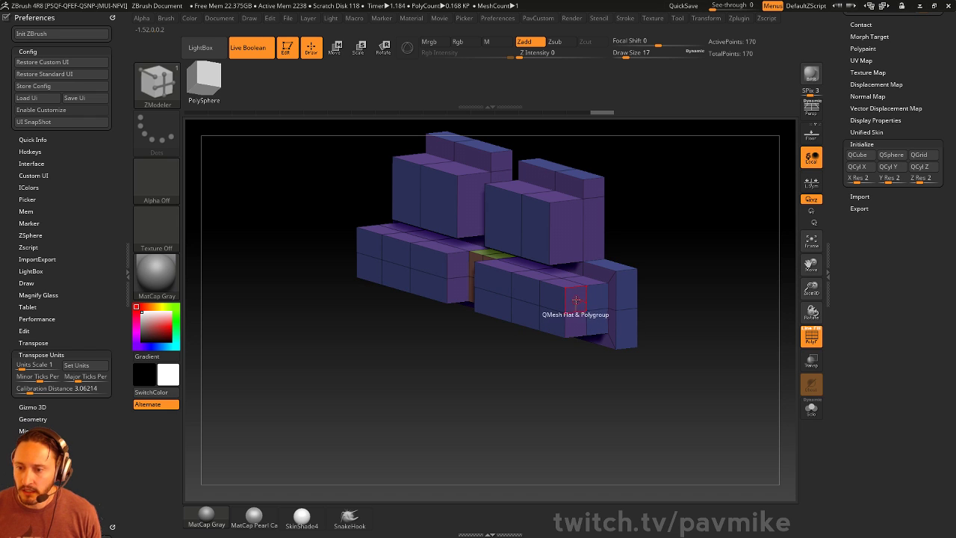
{"action": "key", "text": "space"}
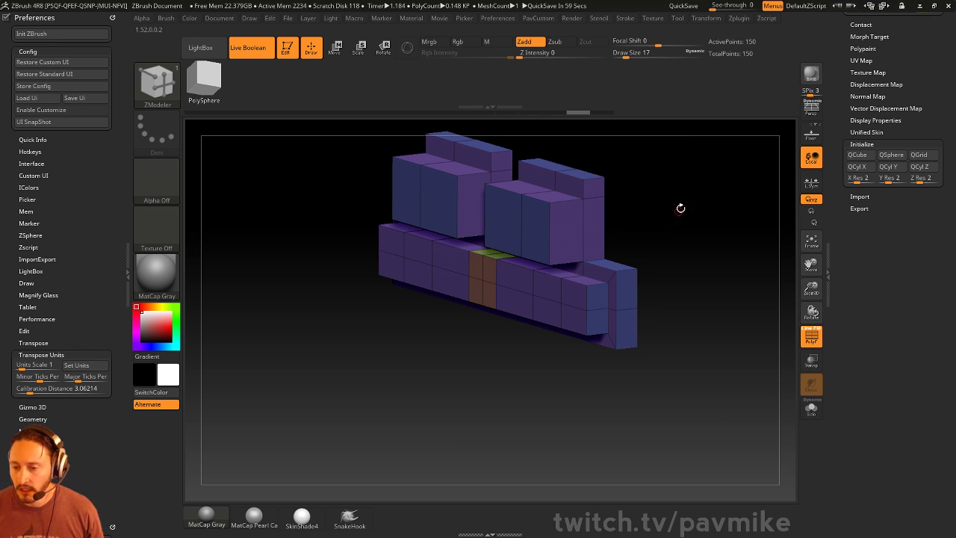
{"action": "left_click_drag", "start_coordinate": [680, 208], "coordinate": [650, 232], "text": "alt"}
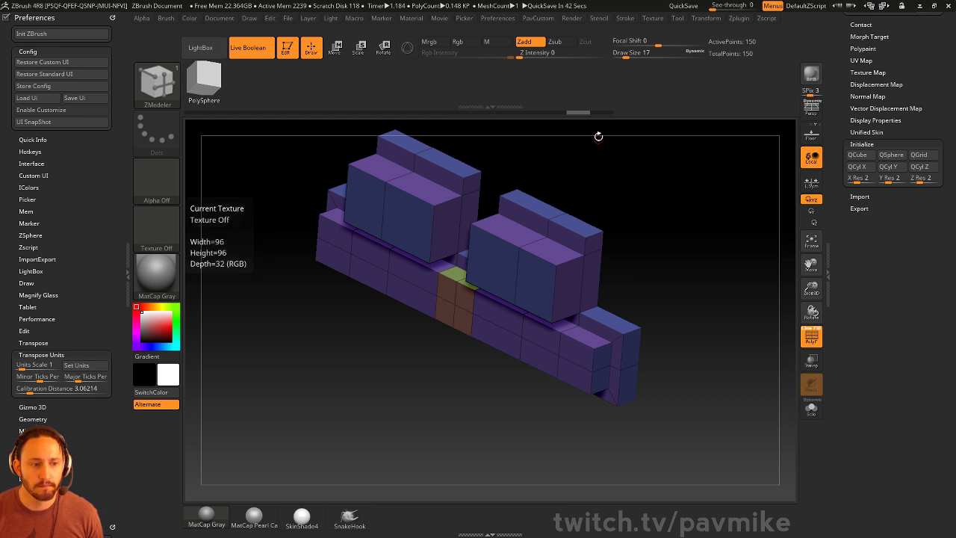
{"action": "left_click_drag", "start_coordinate": [673, 178], "coordinate": [653, 201]}
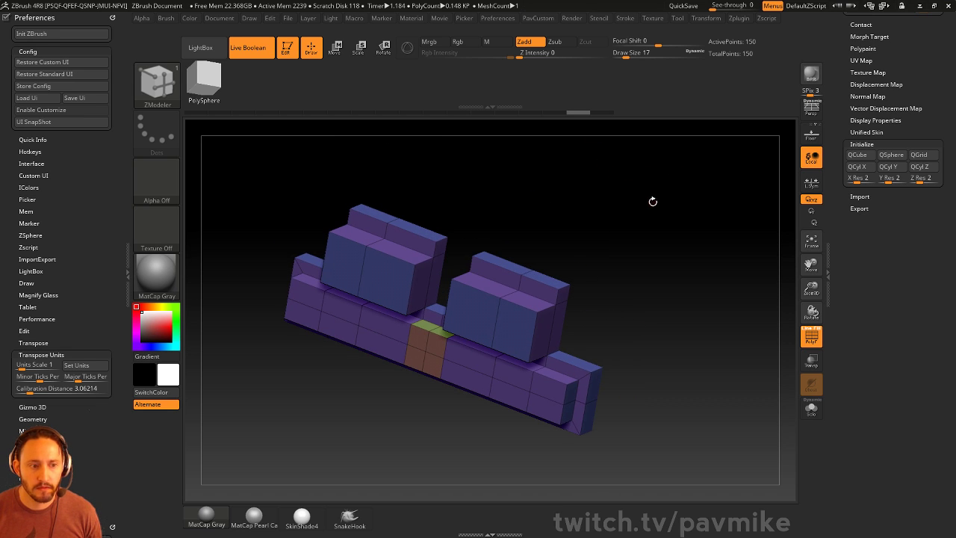
- Open the ArrayMesh settings and enable Array Mesh on the bar-and-blocks model
{"action": "left_click_drag", "start_coordinate": [852, 249], "coordinate": [852, 291]}
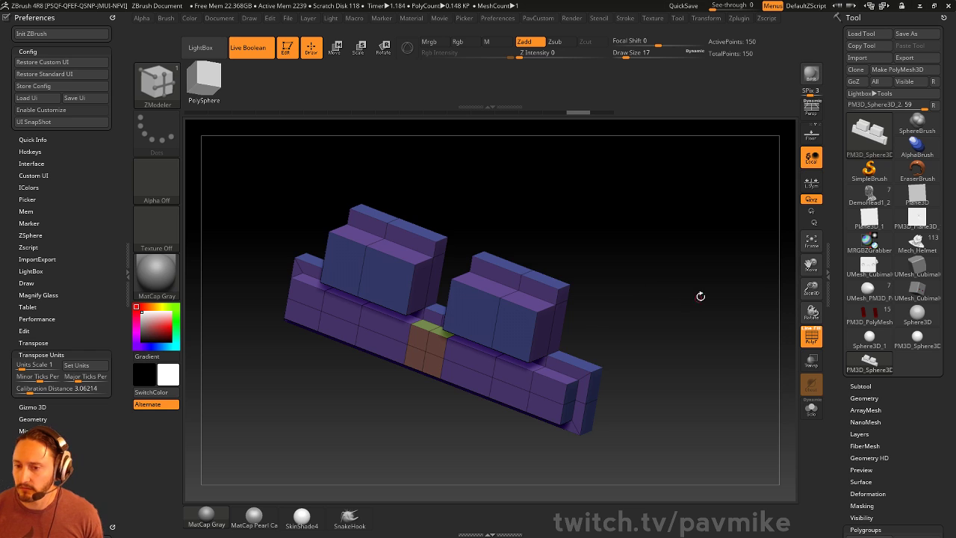
{"action": "left_click_drag", "start_coordinate": [700, 296], "coordinate": [747, 300]}
{"action": "mouse_move", "coordinate": [836, 379]}
{"action": "left_mouse_down"}
{"action": "mouse_move", "coordinate": [838, 301]}
{"action": "mouse_move", "coordinate": [846, 365]}
{"action": "left_mouse_up"}
{"action": "left_click", "coordinate": [863, 243]}
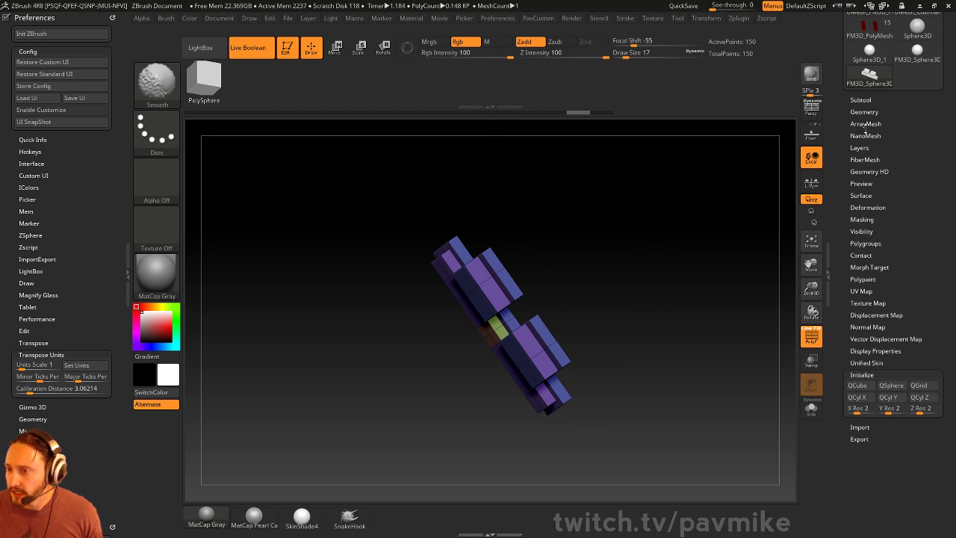
{"action": "left_click", "coordinate": [864, 125]}
{"action": "left_click", "coordinate": [860, 159]}
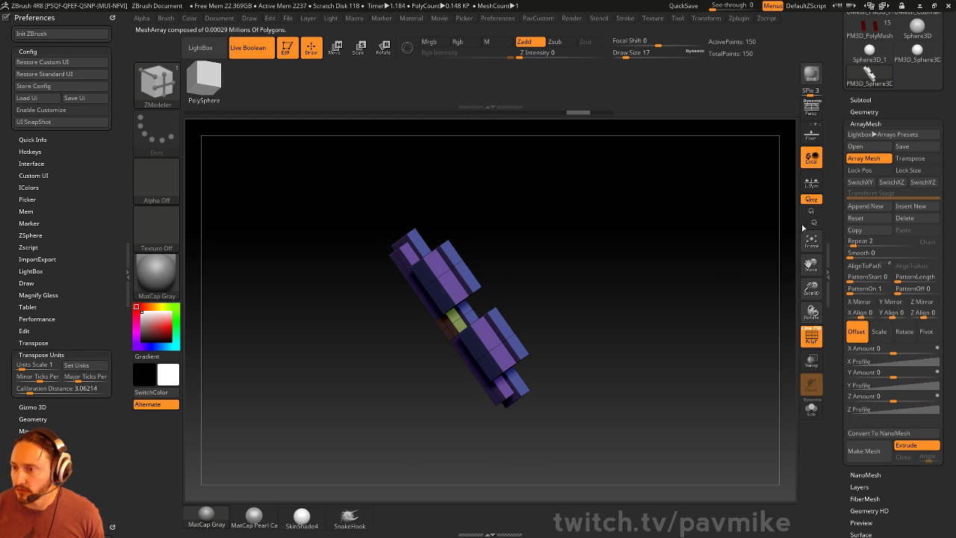
- Set the array's Repeat count to 16 and switch its transform mode to Rotate
{"action": "left_click_drag", "start_coordinate": [657, 327], "coordinate": [610, 265], "text": "alt"}
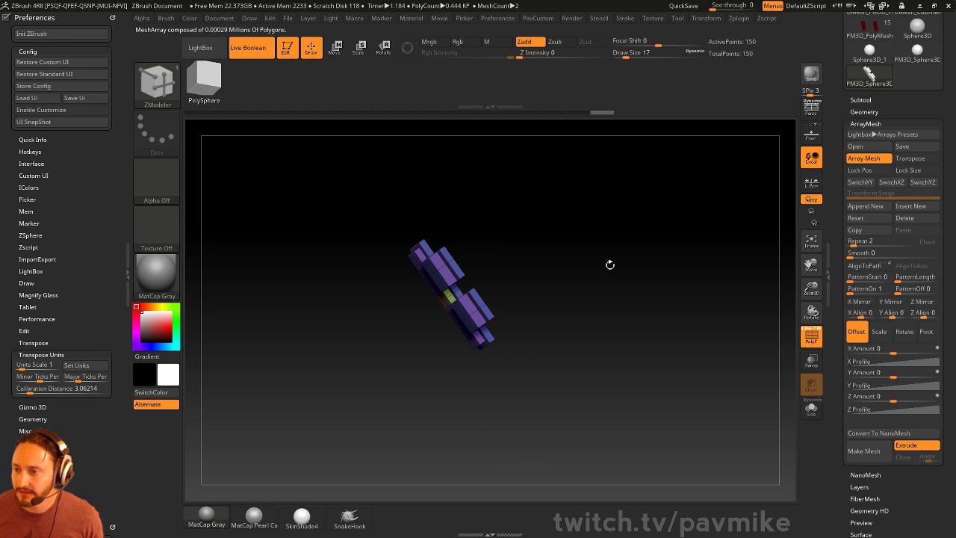
{"action": "left_click_drag", "start_coordinate": [744, 253], "coordinate": [740, 268]}
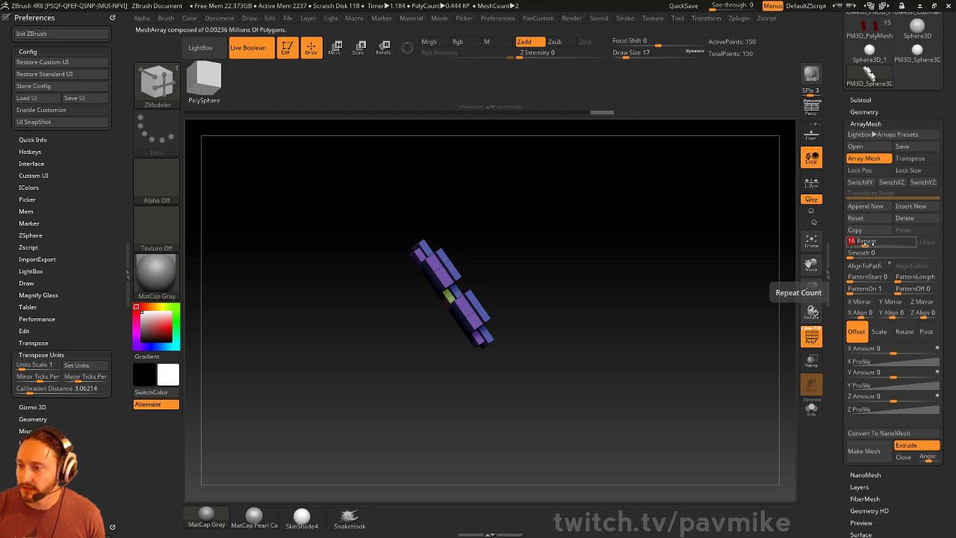
{"action": "key", "text": "Return"}
{"action": "left_click", "coordinate": [904, 331]}
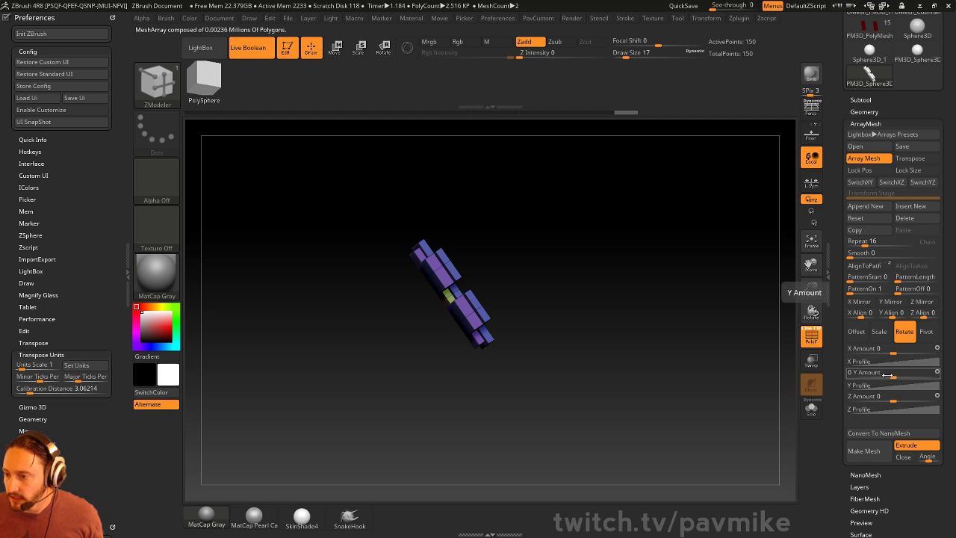
{"action": "left_click_drag", "start_coordinate": [892, 350], "coordinate": [915, 351]}
{"action": "left_click_drag", "start_coordinate": [639, 277], "coordinate": [664, 324]}
{"action": "key", "text": "ctrl+z"}
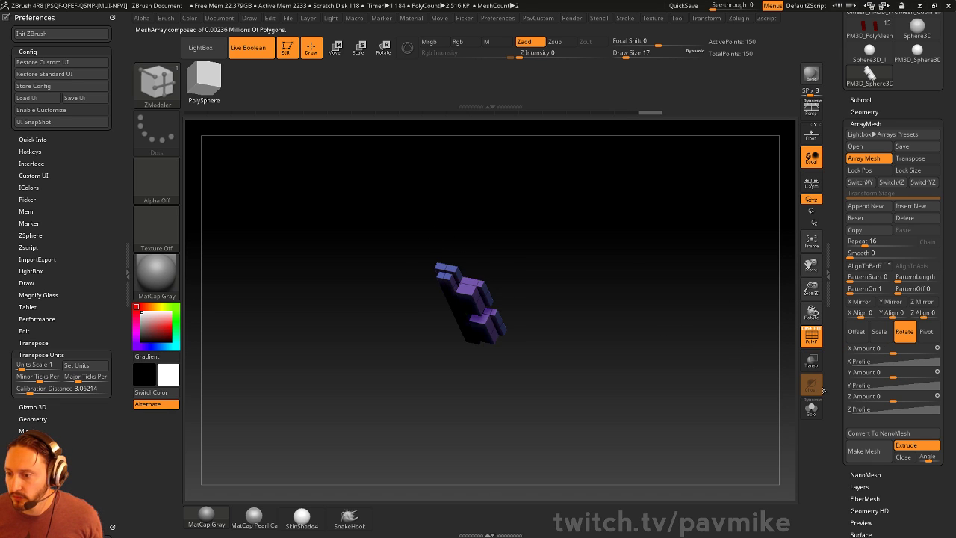
- Rotate the array copies around Y with a Y Amount of 360 to form a full ring
{"action": "left_click_drag", "start_coordinate": [903, 375], "coordinate": [917, 375]}
{"action": "type", "text": "3"}
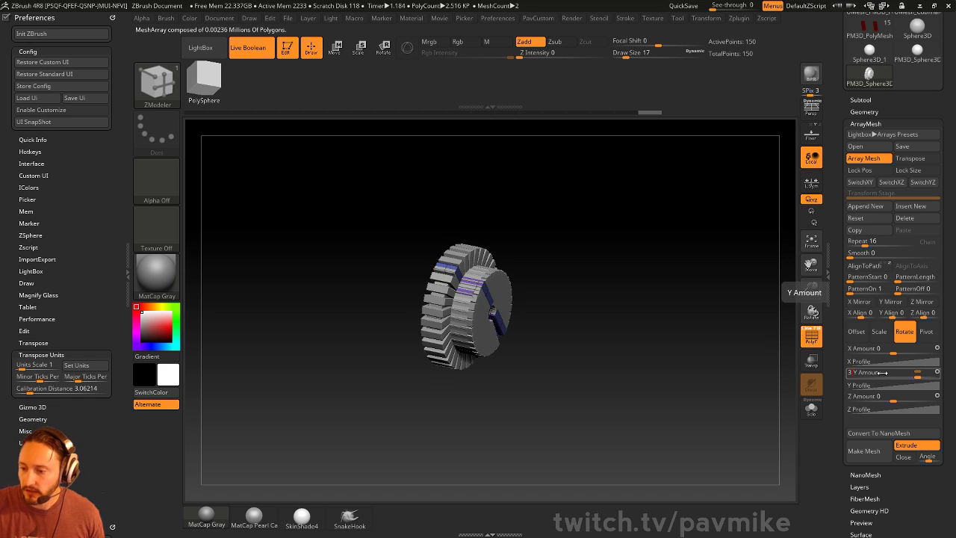
{"action": "type", "text": "60"}
{"action": "key", "text": "Return"}
- Switch the array's transform mode to Pivot, try a small Y shift and reset its Y Amount to 0
{"action": "left_click_drag", "start_coordinate": [640, 250], "coordinate": [618, 308], "text": "shift"}
{"action": "key", "text": "w"}
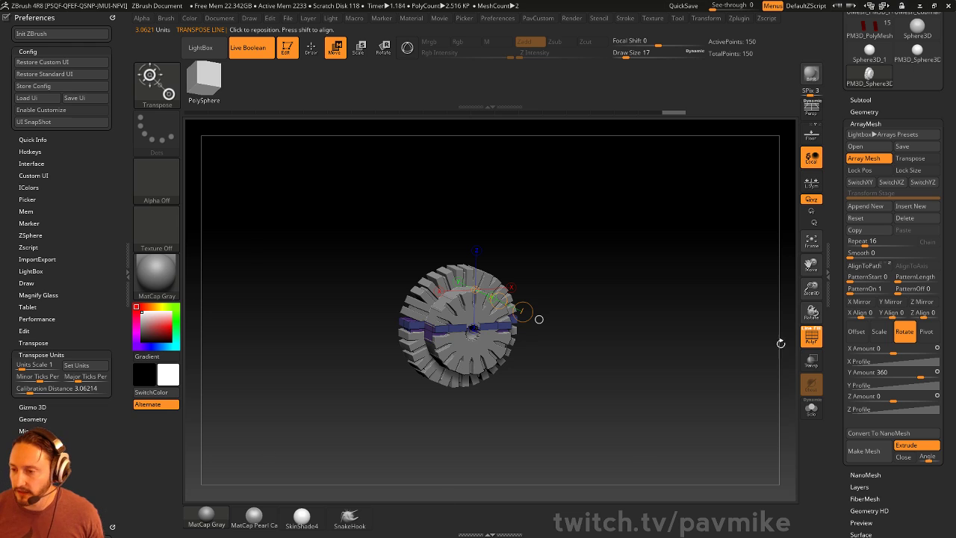
{"action": "left_click", "coordinate": [933, 332]}
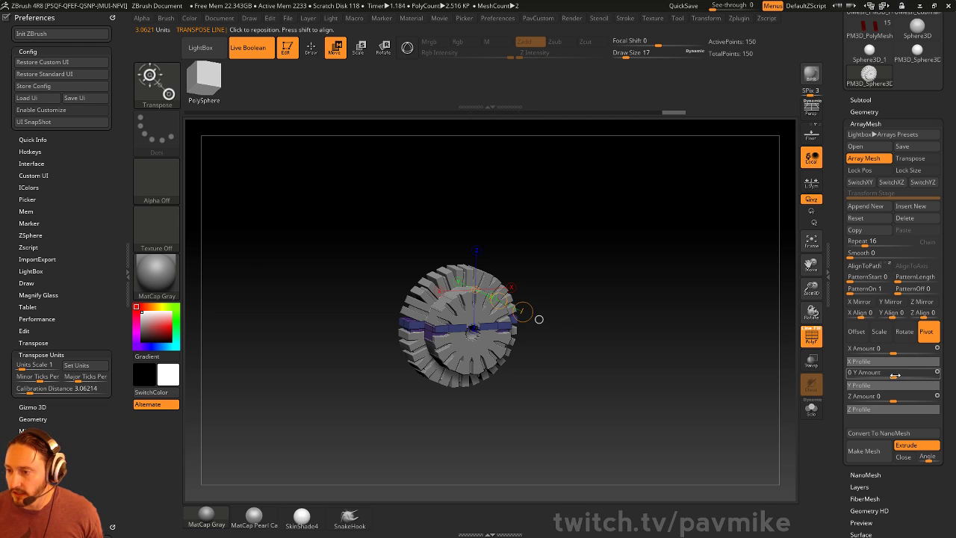
{"action": "mouse_move", "coordinate": [894, 375]}
{"action": "left_mouse_down"}
{"action": "mouse_move", "coordinate": [911, 374]}
{"action": "mouse_move", "coordinate": [898, 375]}
{"action": "left_mouse_up"}
{"action": "left_click", "coordinate": [898, 375]}
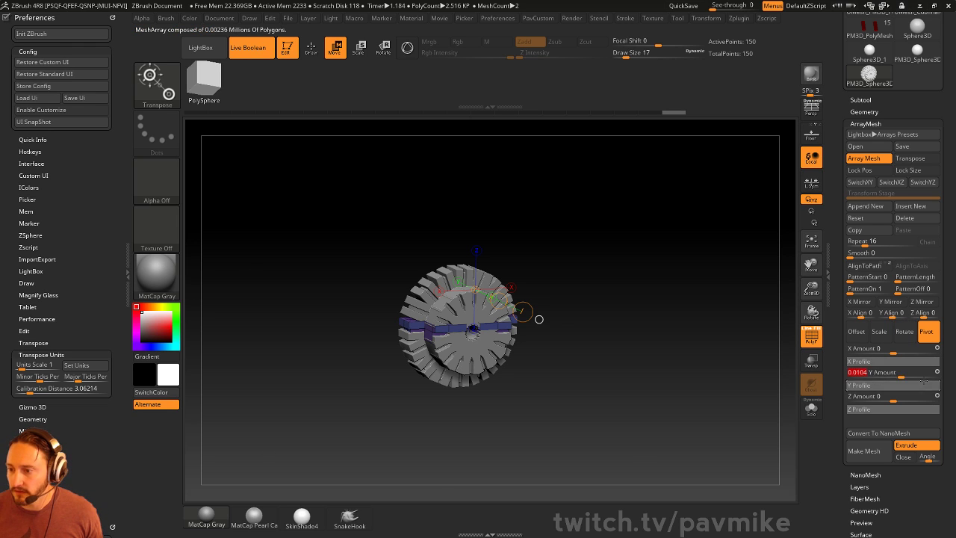
{"action": "type", "text": "0"}
{"action": "key", "text": "Return"}
{"action": "key", "text": "q"}
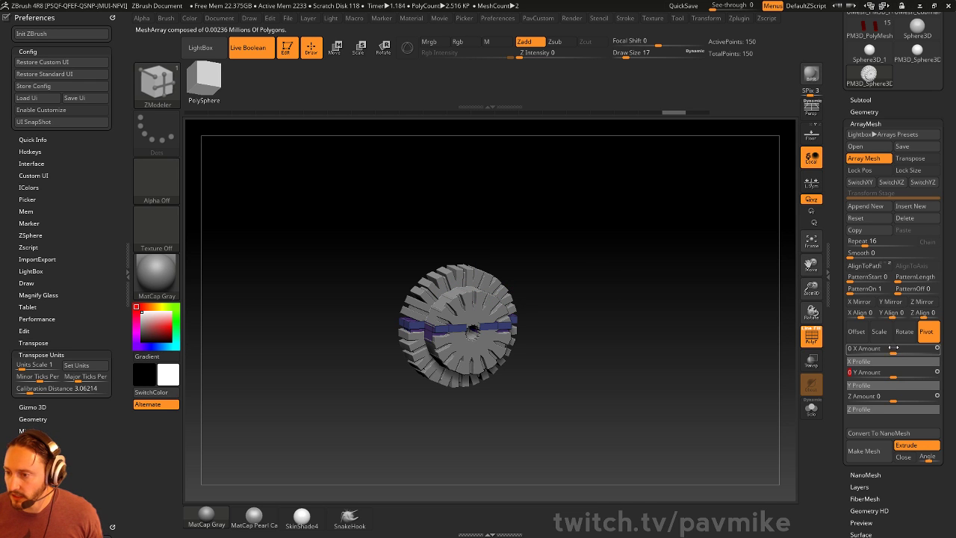
- Offset the array's pivot with the transpose line to X Amount 0.73401, Y Amount 0.13207 and Z Amount -0.05407
{"action": "left_click_drag", "start_coordinate": [895, 349], "coordinate": [910, 352]}
{"action": "key", "text": "ctrl+z"}
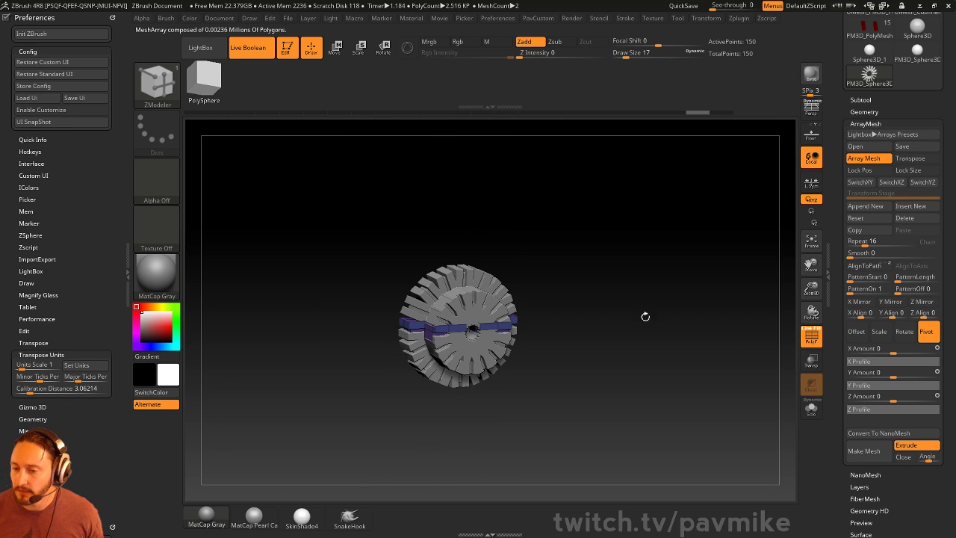
{"action": "left_click_drag", "start_coordinate": [634, 278], "coordinate": [647, 295], "text": "shift"}
{"action": "key", "text": "w"}
{"action": "left_click_drag", "start_coordinate": [522, 325], "coordinate": [642, 326]}
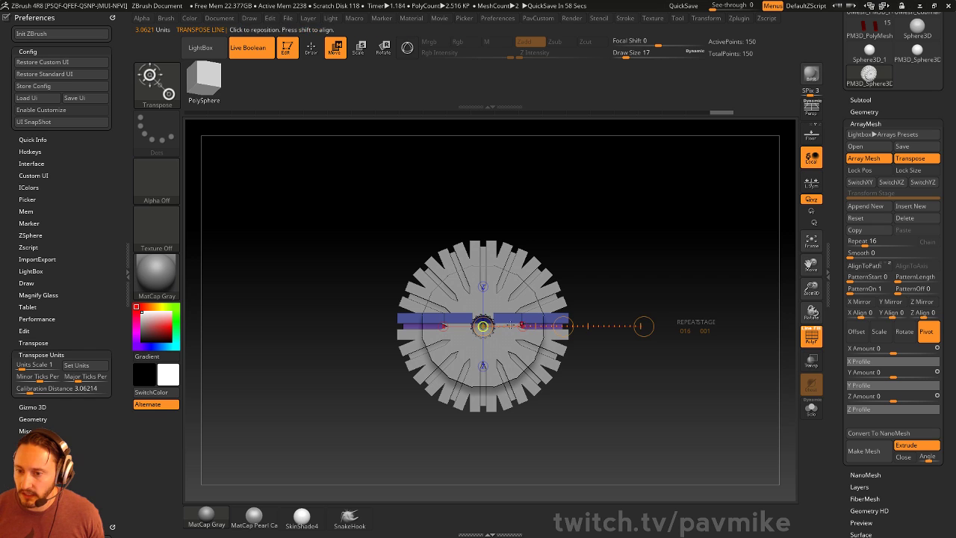
{"action": "left_click_drag", "start_coordinate": [571, 240], "coordinate": [568, 270]}
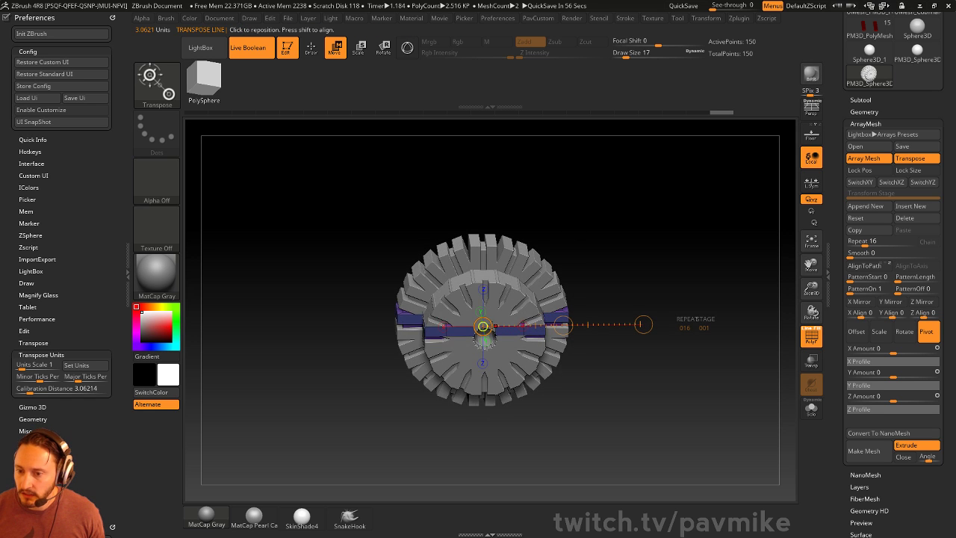
{"action": "mouse_move", "coordinate": [484, 325]}
{"action": "left_mouse_down"}
{"action": "mouse_move", "coordinate": [494, 324]}
{"action": "mouse_move", "coordinate": [448, 310]}
{"action": "mouse_move", "coordinate": [408, 340]}
{"action": "mouse_move", "coordinate": [373, 271]}
{"action": "mouse_move", "coordinate": [301, 322]}
{"action": "mouse_move", "coordinate": [357, 324]}
{"action": "left_mouse_up"}
- Return to Draw mode and set the ZModeler edge action to Slide with the EdgeLoop Complete target
{"action": "key", "text": "q"}
{"action": "left_click_drag", "start_coordinate": [623, 253], "coordinate": [488, 273]}
{"action": "left_click_drag", "start_coordinate": [622, 304], "coordinate": [649, 255]}
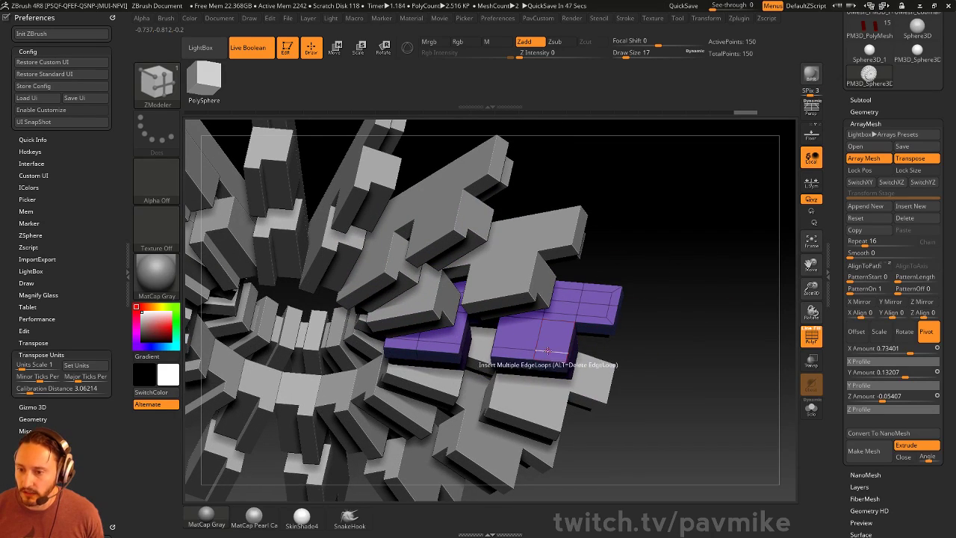
{"action": "left_click_drag", "start_coordinate": [673, 314], "coordinate": [628, 345]}
{"action": "key", "text": "space"}
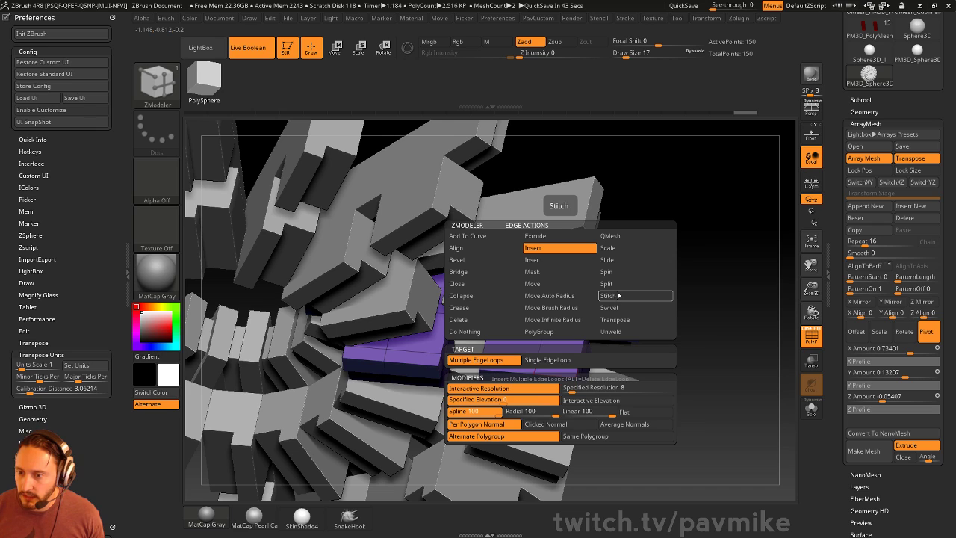
{"action": "left_click", "coordinate": [612, 260]}
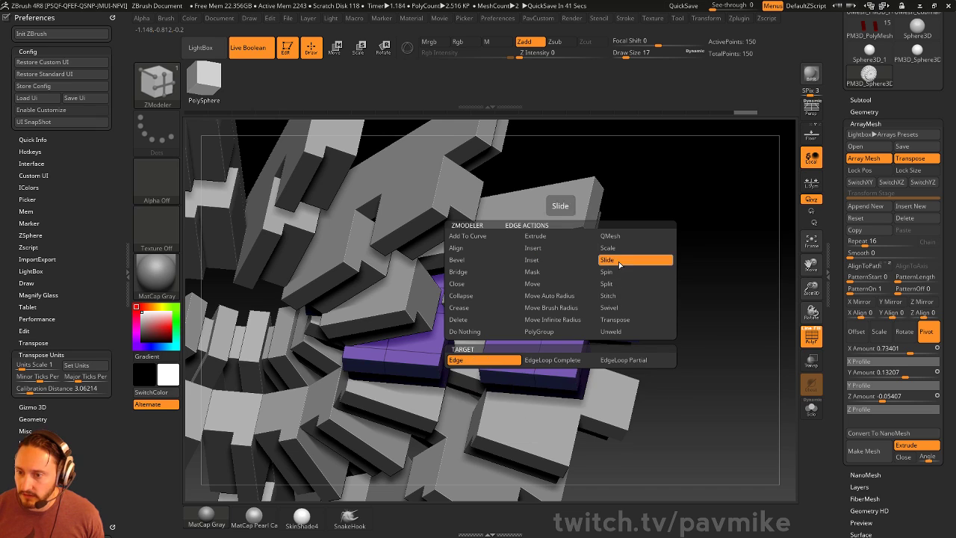
{"action": "left_click", "coordinate": [568, 362]}
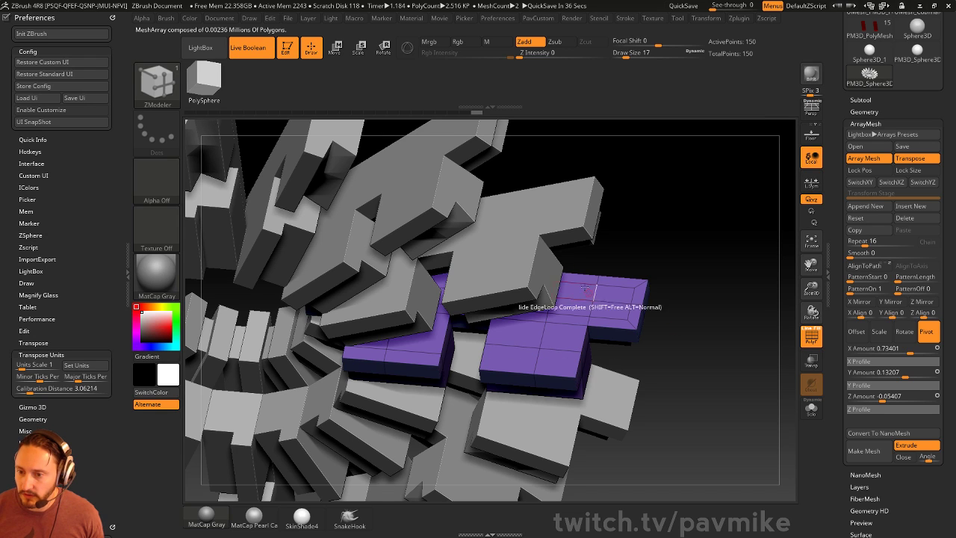
- Set the point action to Split, try it at the centre of the block's upper face and undo the split
{"action": "key", "text": "space"}
{"action": "left_click", "coordinate": [587, 337]}
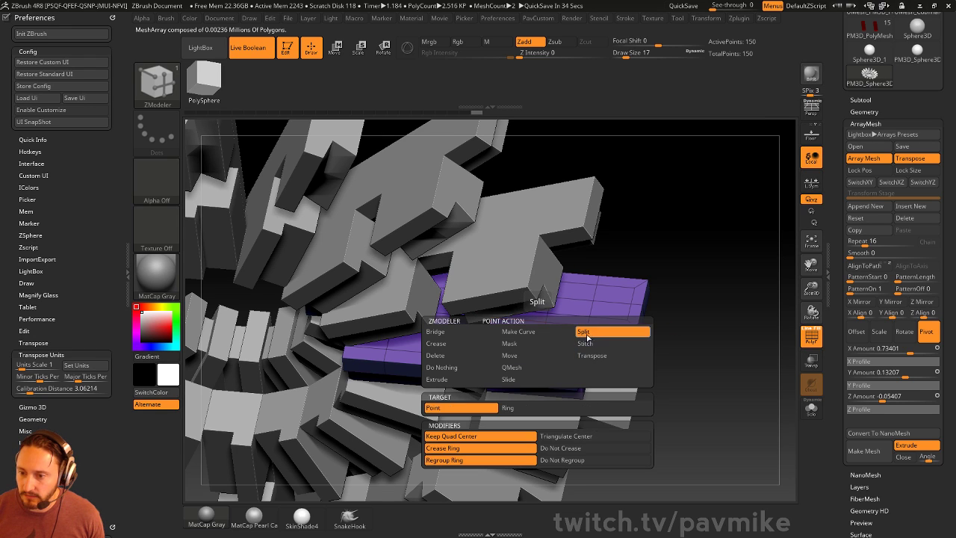
{"action": "left_click_drag", "start_coordinate": [537, 346], "coordinate": [557, 355]}
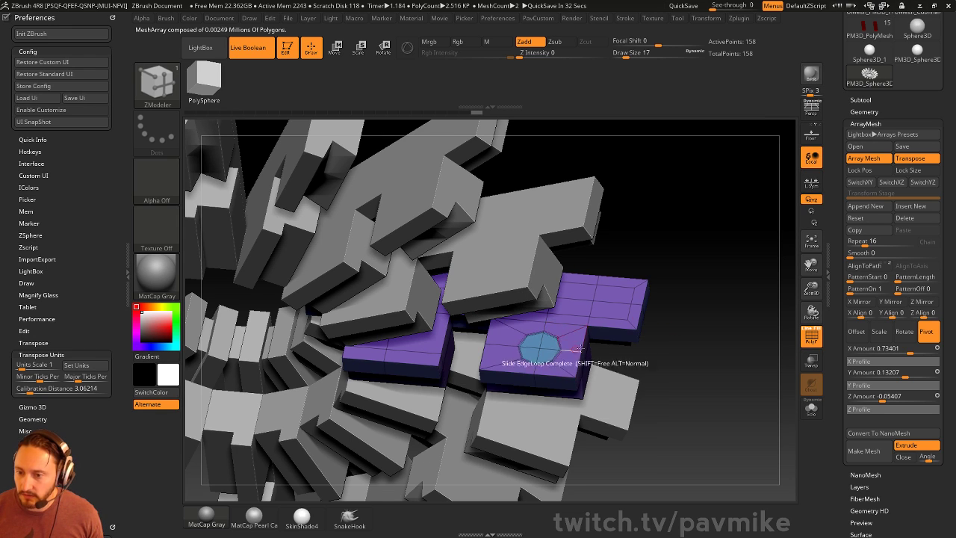
{"action": "right_click_drag", "start_coordinate": [565, 349], "coordinate": [655, 254]}
{"action": "left_click_drag", "start_coordinate": [654, 254], "coordinate": [561, 389]}
{"action": "left_click_drag", "start_coordinate": [639, 228], "coordinate": [697, 303]}
{"action": "key", "text": "ctrl+z"}
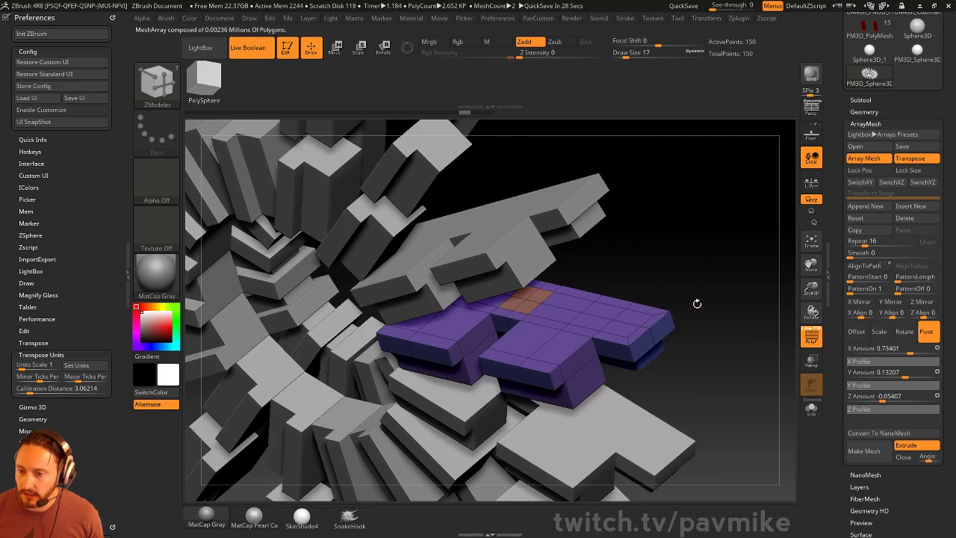
- Set the edge action to Insert Single EdgeLoop and split the centre point of the block's upper face into a round polygon
{"action": "key", "text": "space"}
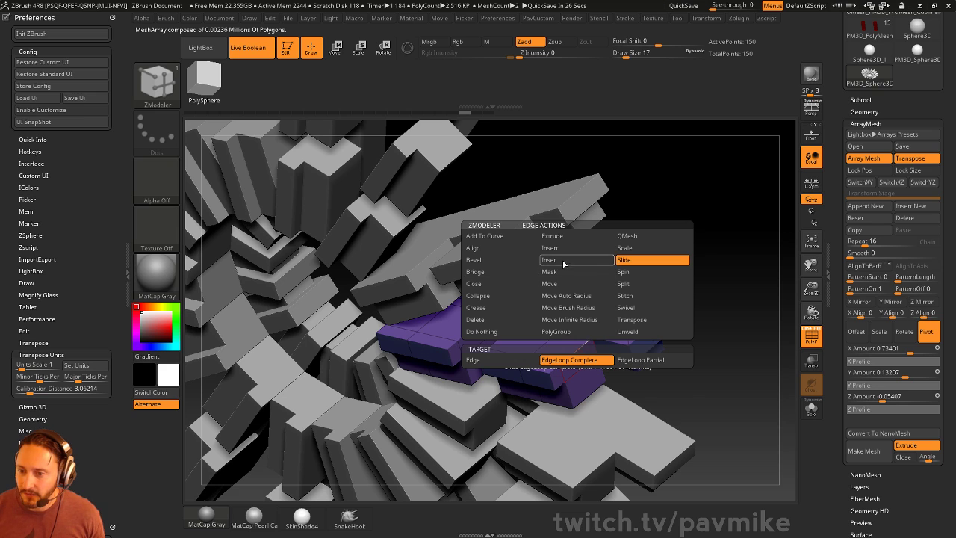
{"action": "left_click", "coordinate": [593, 247]}
{"action": "left_click", "coordinate": [512, 359]}
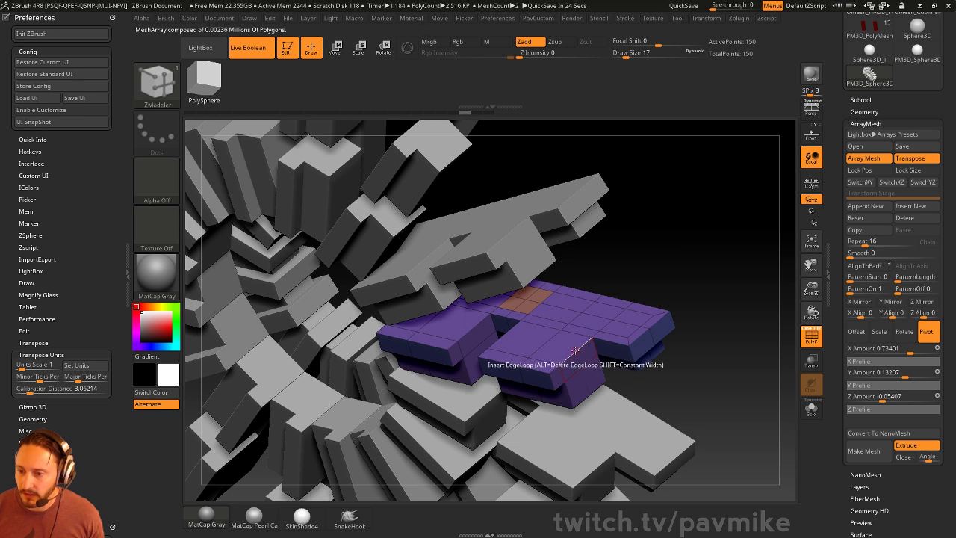
{"action": "key", "text": "space"}
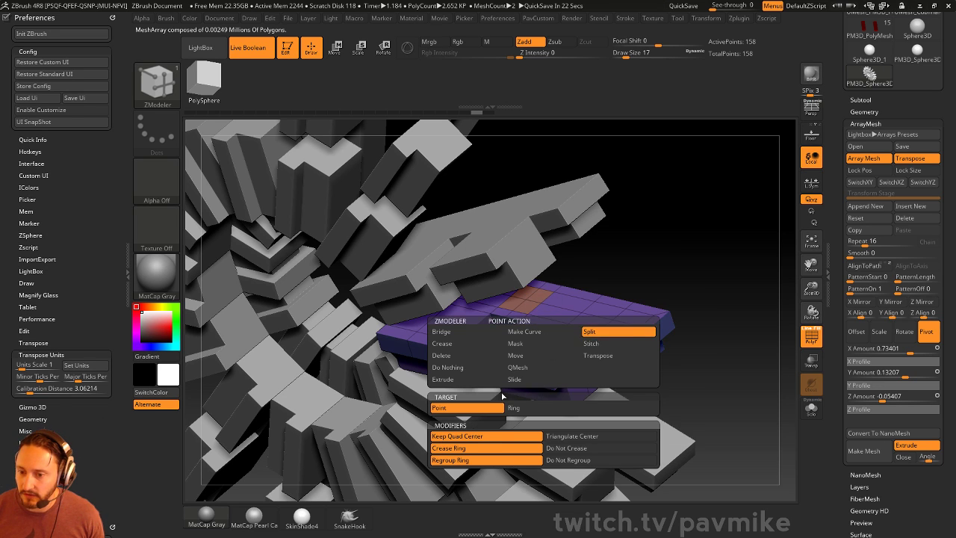
{"action": "left_click", "coordinate": [496, 407]}
{"action": "mouse_move", "coordinate": [558, 351]}
{"action": "right_mouse_down"}
{"action": "mouse_move", "coordinate": [563, 384]}
{"action": "mouse_move", "coordinate": [551, 347]}
{"action": "right_mouse_up"}
{"action": "left_click", "coordinate": [560, 375]}
- Set the QMesh target to Polygroup All and push the round polygon through the block to cut a hole
{"action": "key", "text": "space"}
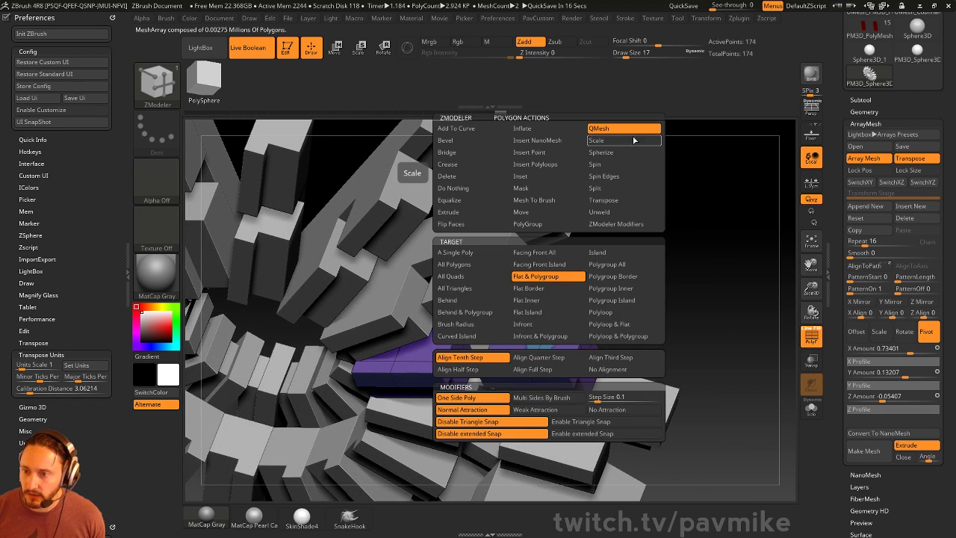
{"action": "left_click", "coordinate": [619, 266]}
{"action": "left_click_drag", "start_coordinate": [548, 338], "coordinate": [554, 366]}
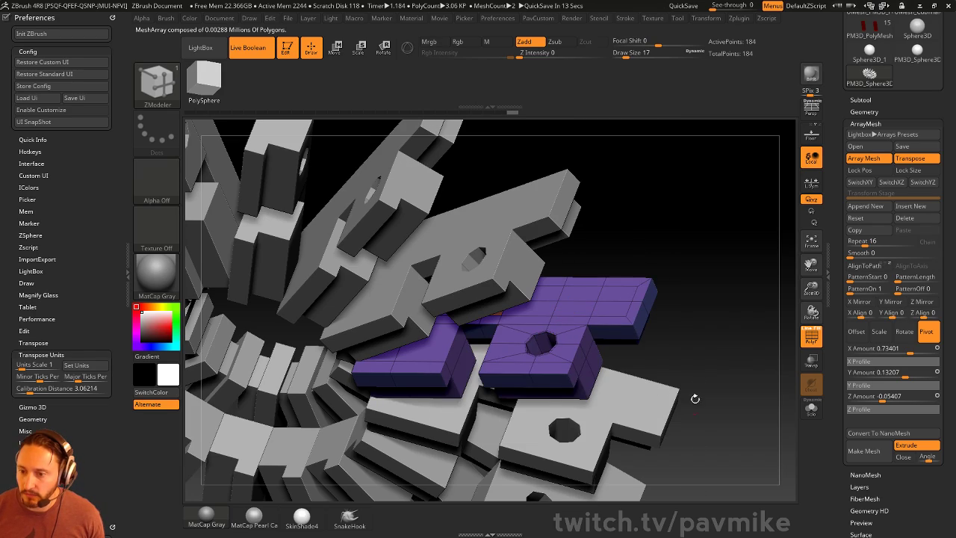
- Assign the whole arrayed source model to a single polygroup
{"action": "right_click_drag", "start_coordinate": [716, 348], "coordinate": [733, 289]}
{"action": "mouse_move", "coordinate": [733, 289]}
{"action": "right_mouse_down"}
{"action": "mouse_move", "coordinate": [748, 263]}
{"action": "mouse_move", "coordinate": [716, 296]}
{"action": "right_mouse_up"}
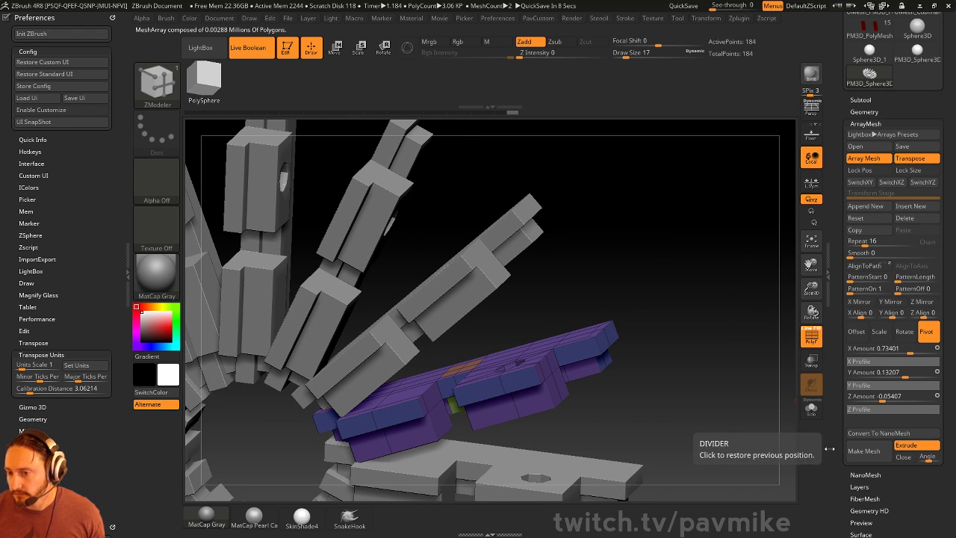
{"action": "mouse_move", "coordinate": [713, 380]}
{"action": "right_mouse_down"}
{"action": "mouse_move", "coordinate": [715, 400]}
{"action": "mouse_move", "coordinate": [707, 379]}
{"action": "right_mouse_up"}
{"action": "key", "text": "ctrl+w"}
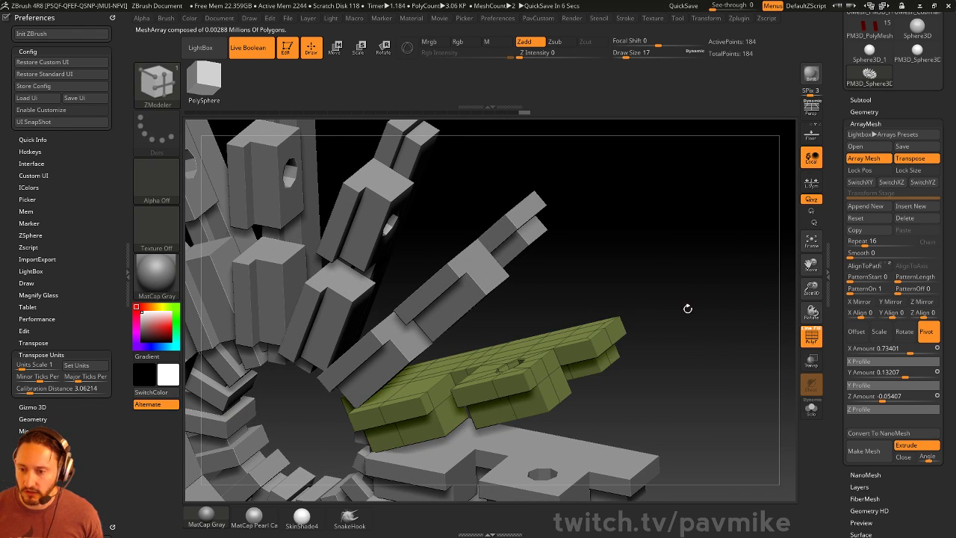
{"action": "right_click_drag", "start_coordinate": [687, 308], "coordinate": [661, 277]}
- Convert the array to real geometry with Make Mesh, inspect the full ring and undo the conversion
{"action": "left_click", "coordinate": [866, 450]}
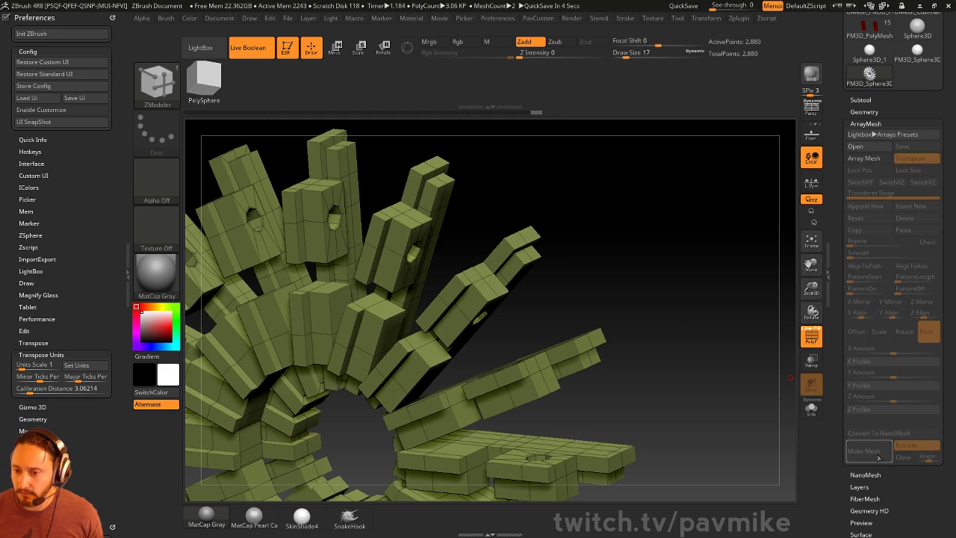
{"action": "right_click_drag", "start_coordinate": [669, 328], "coordinate": [635, 268], "text": "ctrl"}
{"action": "mouse_move", "coordinate": [635, 268]}
{"action": "right_mouse_down"}
{"action": "mouse_move", "coordinate": [669, 275]}
{"action": "mouse_move", "coordinate": [638, 274]}
{"action": "right_mouse_up"}
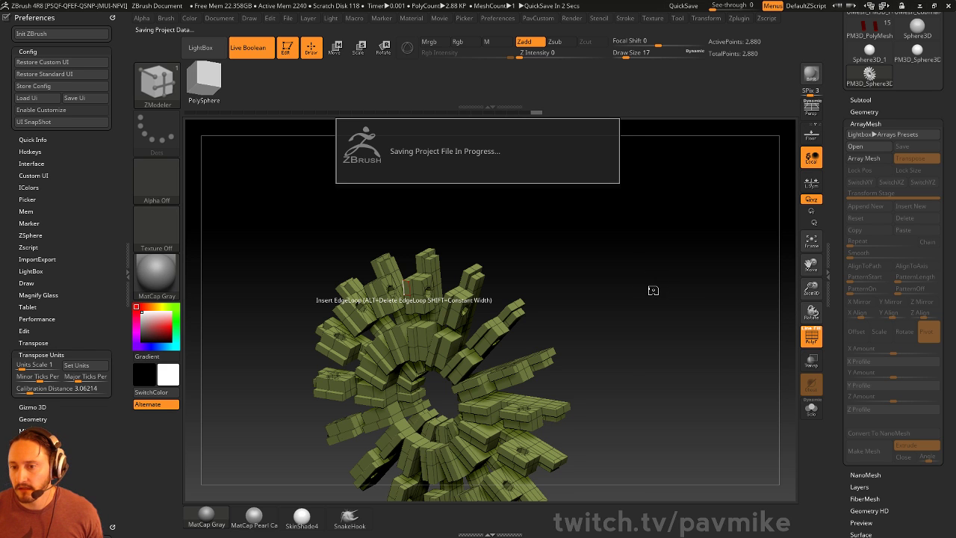
{"action": "key", "text": "ctrl+z"}
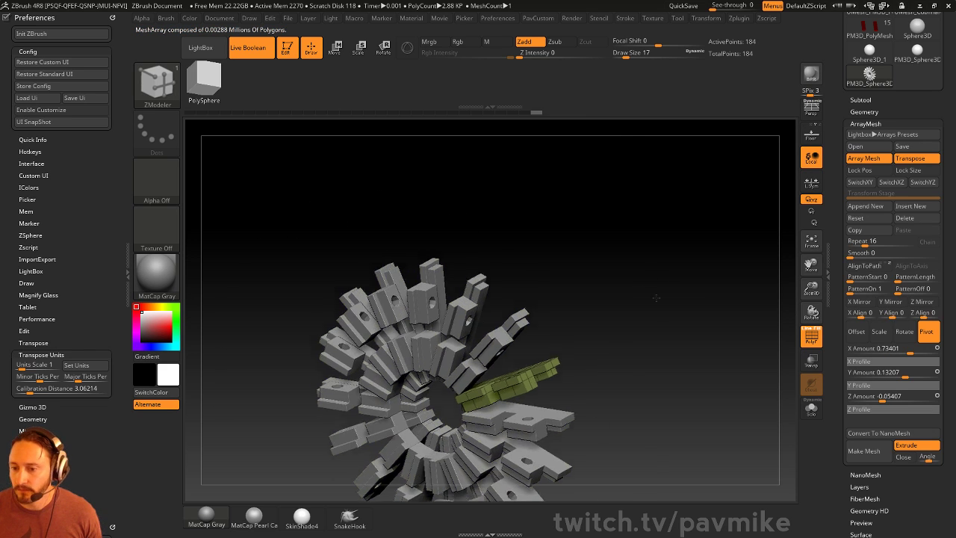
- Set the draw size to 83 and reselect the ZModeler brush
{"action": "key", "text": "s"}
{"action": "key", "text": "b"}
{"action": "key", "text": "s"}
{"action": "key", "text": "t"}
{"action": "mouse_move", "coordinate": [701, 324]}
{"action": "left_mouse_down"}
{"action": "mouse_move", "coordinate": [689, 324]}
{"action": "mouse_move", "coordinate": [697, 345]}
{"action": "mouse_move", "coordinate": [684, 314]}
{"action": "mouse_move", "coordinate": [690, 322]}
{"action": "left_mouse_up"}
{"action": "key", "text": "b"}
{"action": "key", "text": "z"}
{"action": "key", "text": "m"}
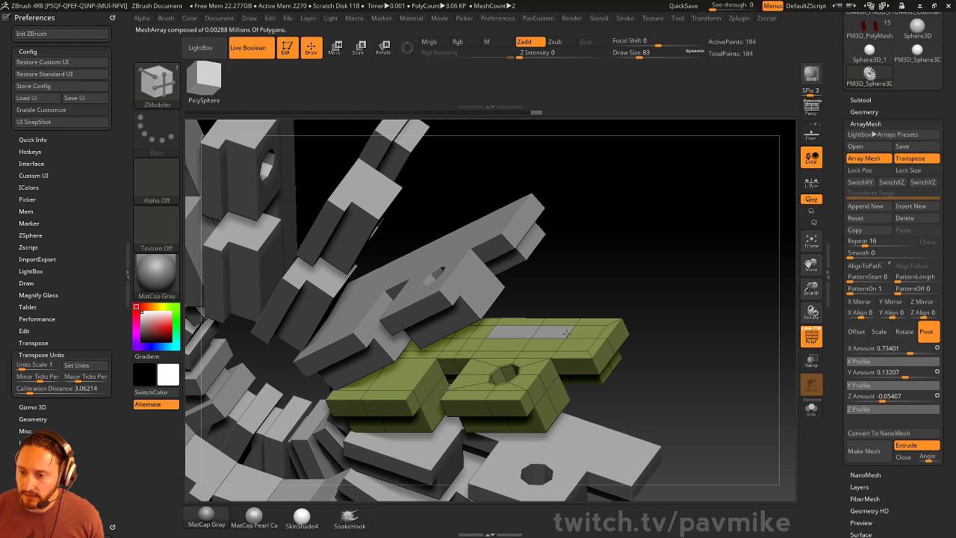
- Mark a strip of polygons on the arm's upper face, test Make Mesh with Extrude on and undo the conversions
{"action": "left_click_drag", "start_coordinate": [566, 333], "coordinate": [576, 332], "text": "alt"}
{"action": "mouse_move", "coordinate": [710, 339]}
{"action": "left_mouse_down"}
{"action": "mouse_move", "coordinate": [672, 291]}
{"action": "mouse_move", "coordinate": [637, 316]}
{"action": "mouse_move", "coordinate": [724, 363]}
{"action": "mouse_move", "coordinate": [616, 260]}
{"action": "mouse_move", "coordinate": [655, 332]}
{"action": "mouse_move", "coordinate": [695, 326]}
{"action": "left_mouse_up"}
{"action": "left_click", "coordinate": [864, 451]}
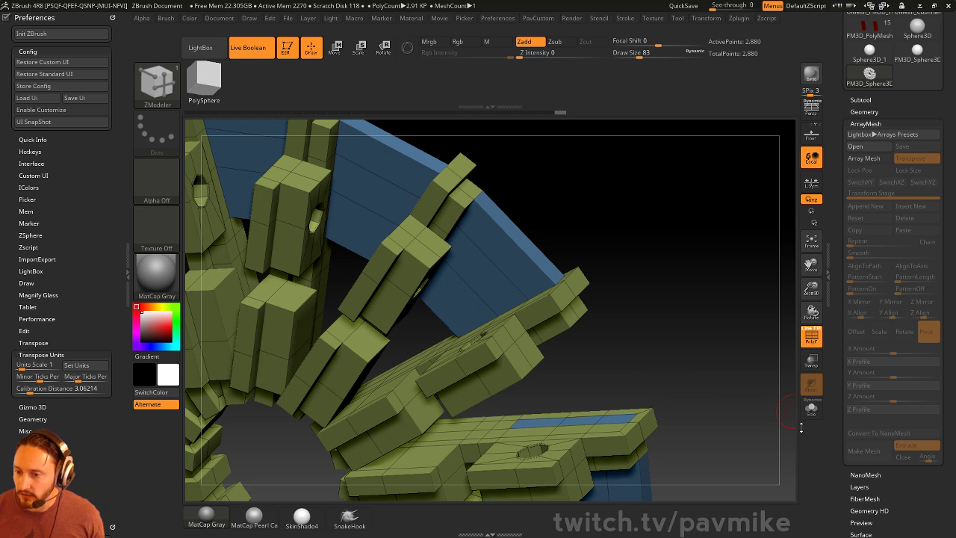
{"action": "key", "text": "ctrl+z"}
{"action": "left_click_drag", "start_coordinate": [751, 386], "coordinate": [776, 338], "text": "alt"}
{"action": "left_click", "coordinate": [862, 457]}
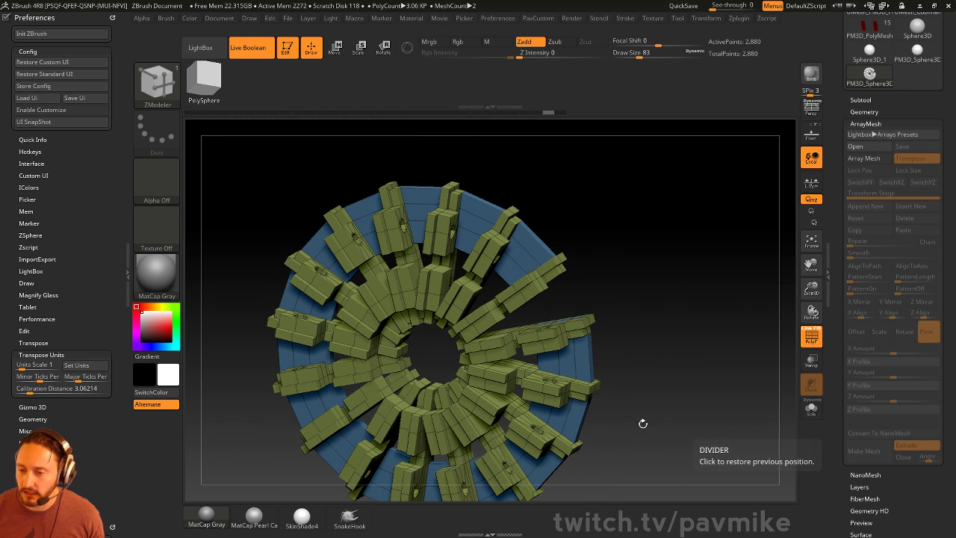
{"action": "key", "text": "ctrl+z"}
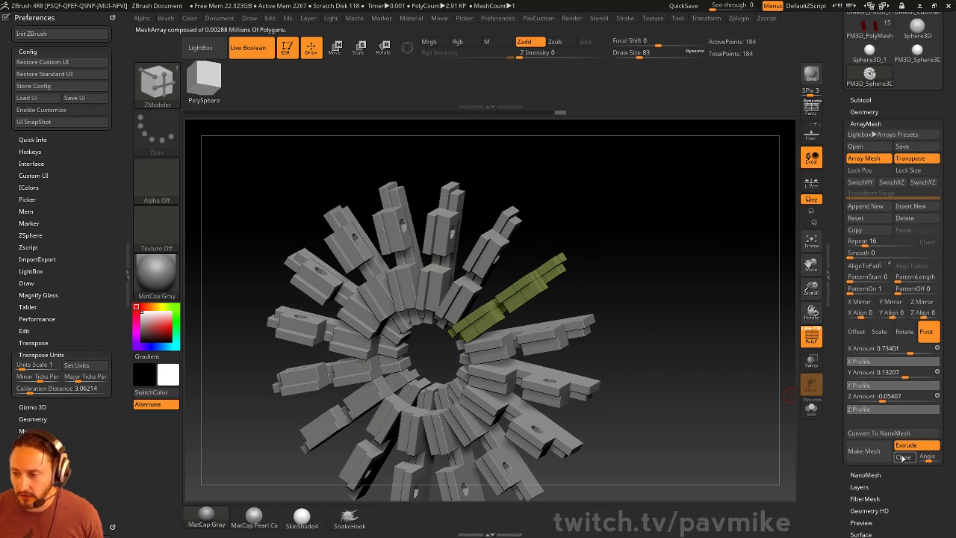
- Test Make Mesh again with Extrude on, switch Extrude off for the array and undo the mesh conversions
{"action": "left_click", "coordinate": [867, 460]}
{"action": "left_click_drag", "start_coordinate": [654, 263], "coordinate": [790, 310]}
{"action": "key", "text": "ctrl+z"}
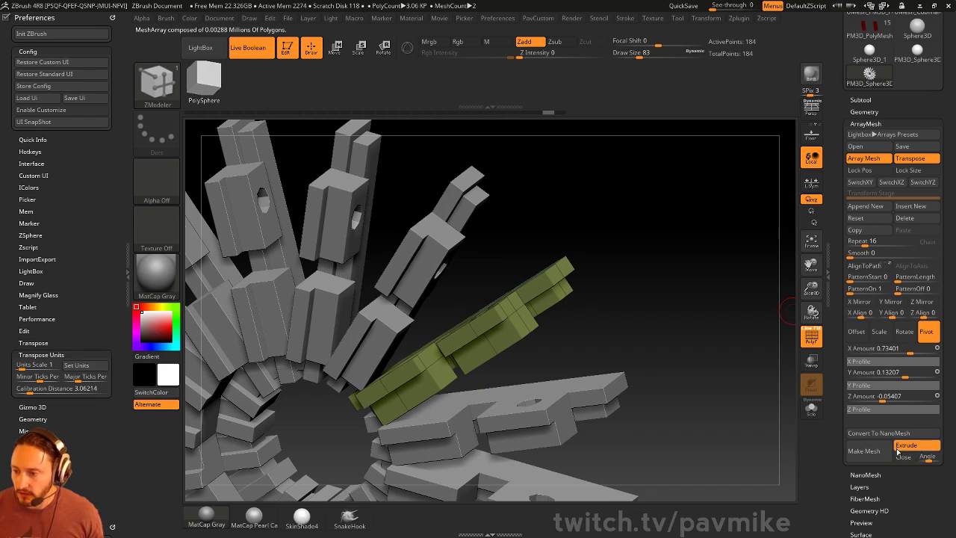
{"action": "left_click", "coordinate": [884, 457]}
{"action": "left_click_drag", "start_coordinate": [657, 350], "coordinate": [685, 310]}
{"action": "key", "text": "ctrl+z"}
- Enable dynamic subdivision on the array mesh and crease its hard edges
{"action": "key", "text": "d"}
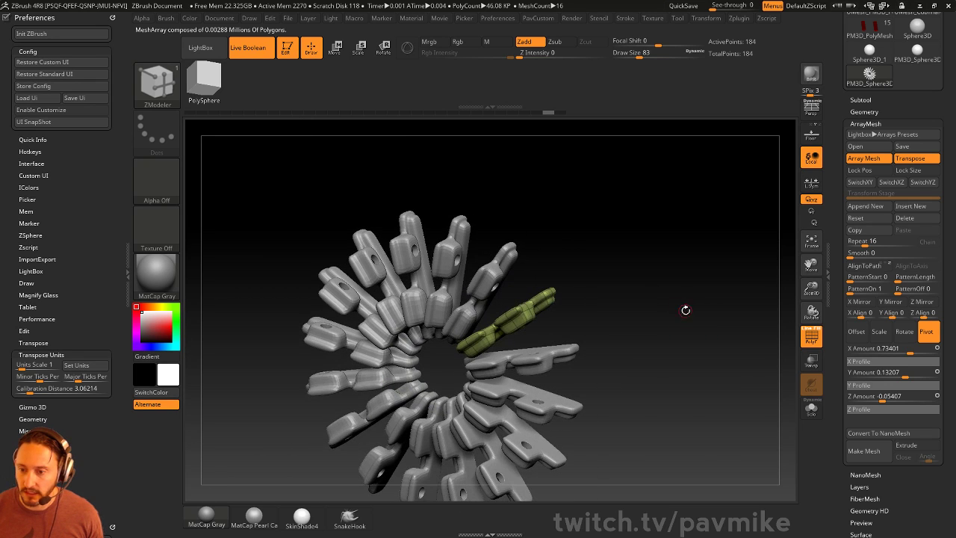
{"action": "key", "text": "space"}
{"action": "left_click_drag", "start_coordinate": [686, 415], "coordinate": [654, 415]}
{"action": "left_click", "coordinate": [660, 404]}
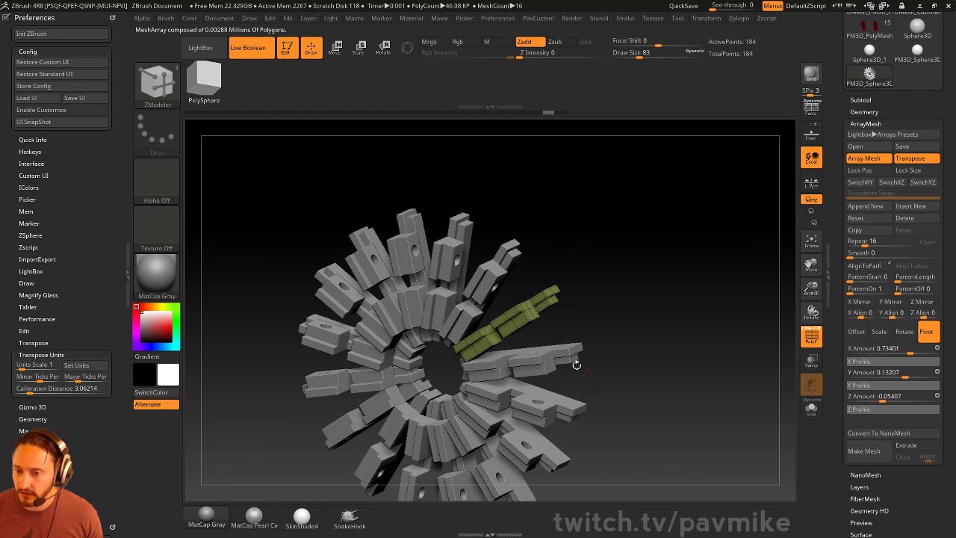
- Set the ZModeler edge action to Crease with the Edge target
{"action": "left_click_drag", "start_coordinate": [683, 317], "coordinate": [680, 374], "text": "alt"}
{"action": "key", "text": "space"}
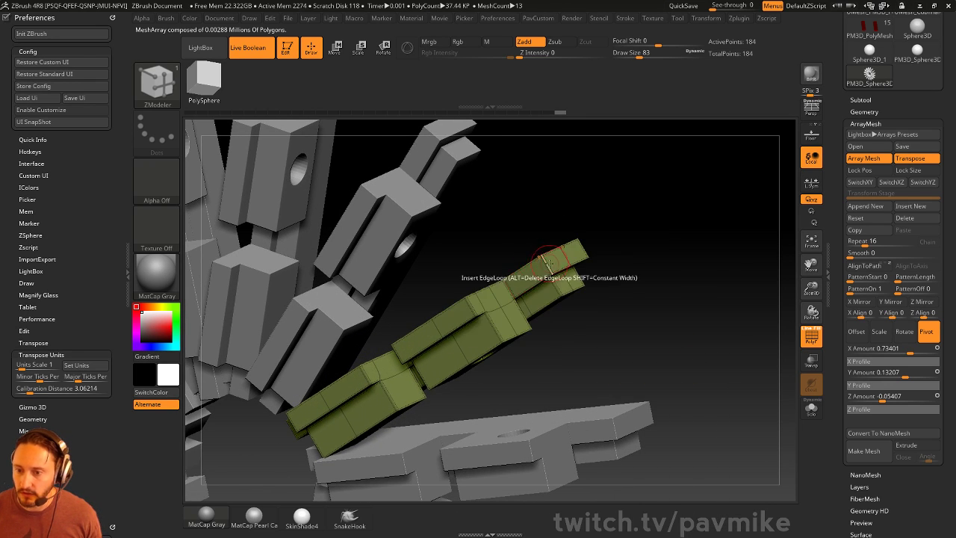
{"action": "key", "text": "space"}
{"action": "left_click", "coordinate": [453, 283]}
{"action": "left_click", "coordinate": [453, 307]}
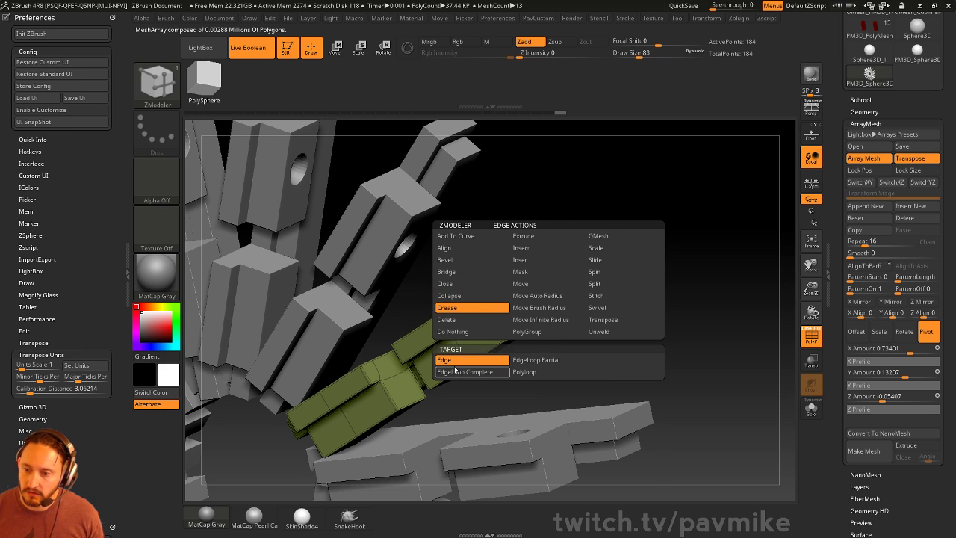
- Uncrease the corner edges at the arm's outer end and on its adjoining block to round them
{"action": "left_click_drag", "start_coordinate": [631, 303], "coordinate": [619, 255]}
{"action": "left_click_drag", "start_coordinate": [626, 452], "coordinate": [549, 242]}
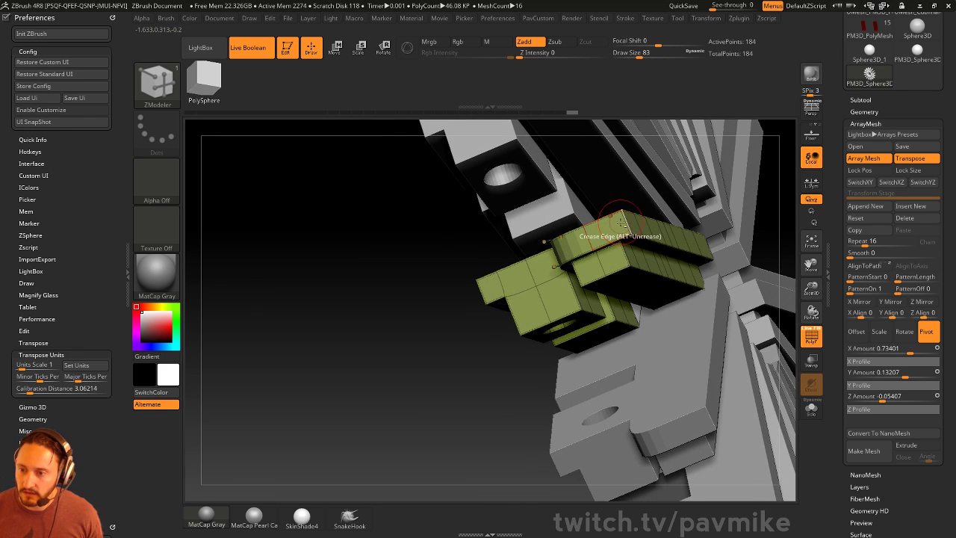
{"action": "left_click_drag", "start_coordinate": [426, 386], "coordinate": [613, 247]}
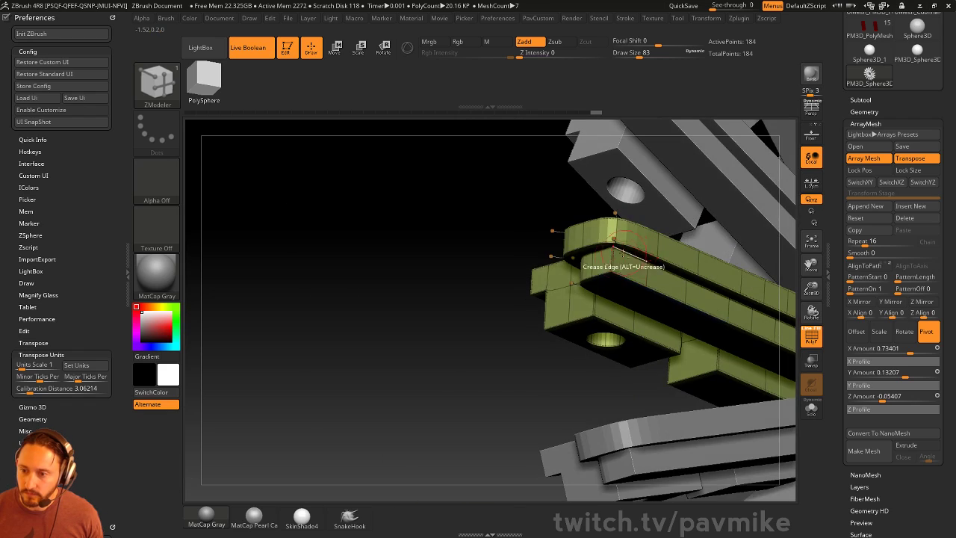
{"action": "left_click_drag", "start_coordinate": [488, 328], "coordinate": [508, 314]}
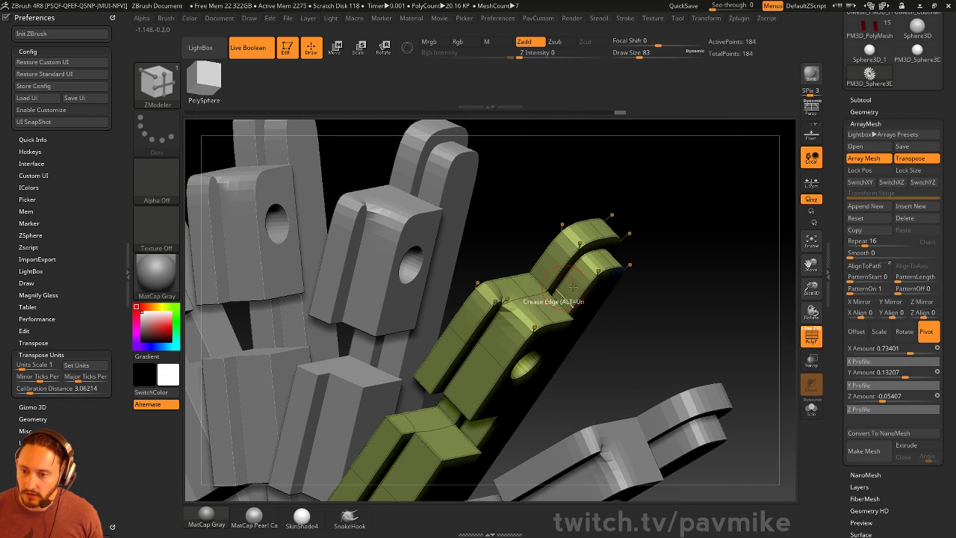
{"action": "left_click_drag", "start_coordinate": [572, 286], "coordinate": [661, 218]}
- Bend the arrayed arms with the Move brush at draw size 576 and undo the deformation
{"action": "key", "text": "]"}
{"action": "key", "text": "b"}
{"action": "key", "text": "m"}
{"action": "key", "text": "v"}
{"action": "mouse_move", "coordinate": [521, 215]}
{"action": "left_mouse_down"}
{"action": "mouse_move", "coordinate": [572, 231]}
{"action": "mouse_move", "coordinate": [539, 164]}
{"action": "mouse_move", "coordinate": [597, 97]}
{"action": "mouse_move", "coordinate": [620, 301]}
{"action": "mouse_move", "coordinate": [489, 172]}
{"action": "mouse_move", "coordinate": [553, 109]}
{"action": "mouse_move", "coordinate": [641, 174]}
{"action": "mouse_move", "coordinate": [522, 246]}
{"action": "mouse_move", "coordinate": [587, 156]}
{"action": "left_mouse_up"}
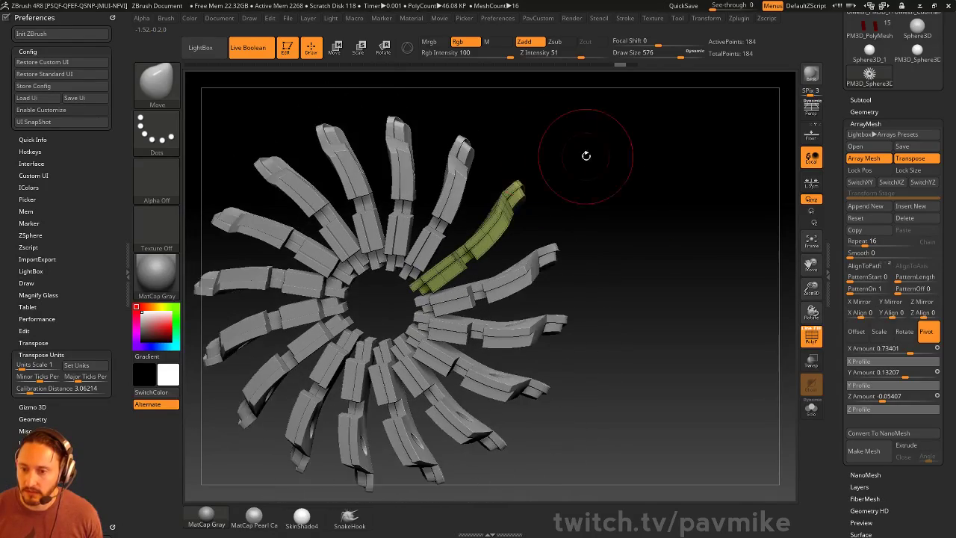
{"action": "key", "text": "ctrl+z"}
- Set the draw size to 207, append a second transform stage to the array and switch to the Move transpose line
{"action": "key", "text": "s"}
{"action": "left_click_drag", "start_coordinate": [701, 259], "coordinate": [684, 258]}
{"action": "mouse_move", "coordinate": [708, 236]}
{"action": "left_mouse_down", "text": "alt"}
{"action": "mouse_move", "coordinate": [711, 262]}
{"action": "mouse_move", "coordinate": [694, 277]}
{"action": "mouse_move", "coordinate": [716, 290]}
{"action": "mouse_move", "coordinate": [671, 324]}
{"action": "mouse_move", "coordinate": [690, 320]}
{"action": "left_mouse_up", "text": "alt"}
{"action": "left_click", "coordinate": [879, 209]}
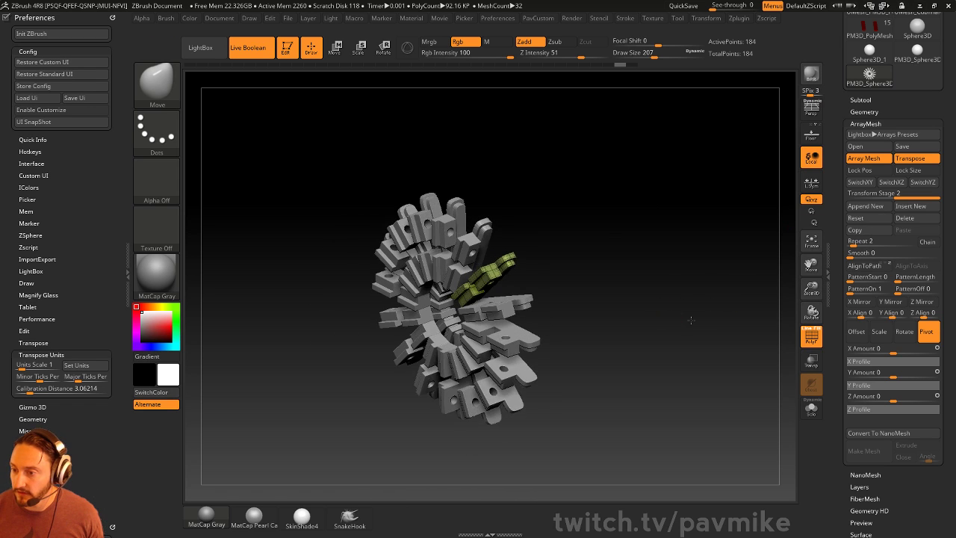
{"action": "key", "text": "w"}
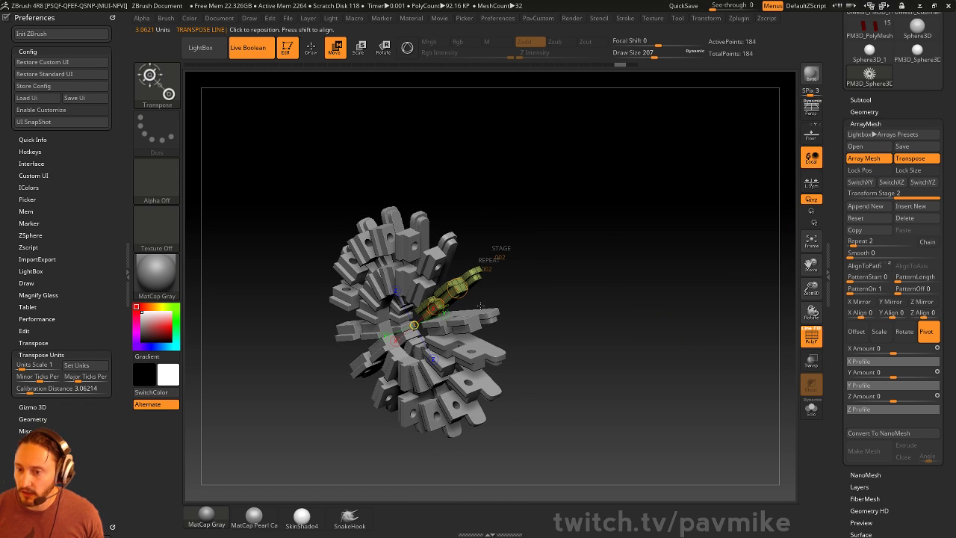
- Offset the second array stage about 19.25 along Y and set its Repeat to 8
{"action": "left_click", "coordinate": [453, 319]}
{"action": "left_click_drag", "start_coordinate": [509, 283], "coordinate": [541, 280]}
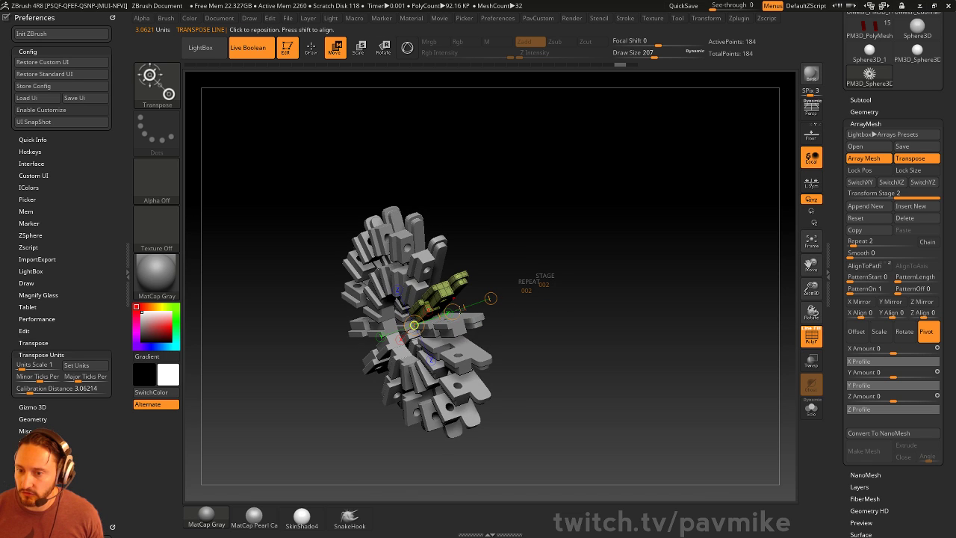
{"action": "left_click_drag", "start_coordinate": [464, 308], "coordinate": [672, 278]}
{"action": "key", "text": "ctrl+z"}
{"action": "left_click_drag", "start_coordinate": [459, 325], "coordinate": [707, 327]}
{"action": "left_click_drag", "start_coordinate": [706, 179], "coordinate": [690, 166]}
{"action": "left_click_drag", "start_coordinate": [691, 166], "coordinate": [560, 149], "text": "alt"}
{"action": "left_click_drag", "start_coordinate": [854, 244], "coordinate": [860, 244]}
{"action": "left_click_drag", "start_coordinate": [706, 240], "coordinate": [713, 226]}
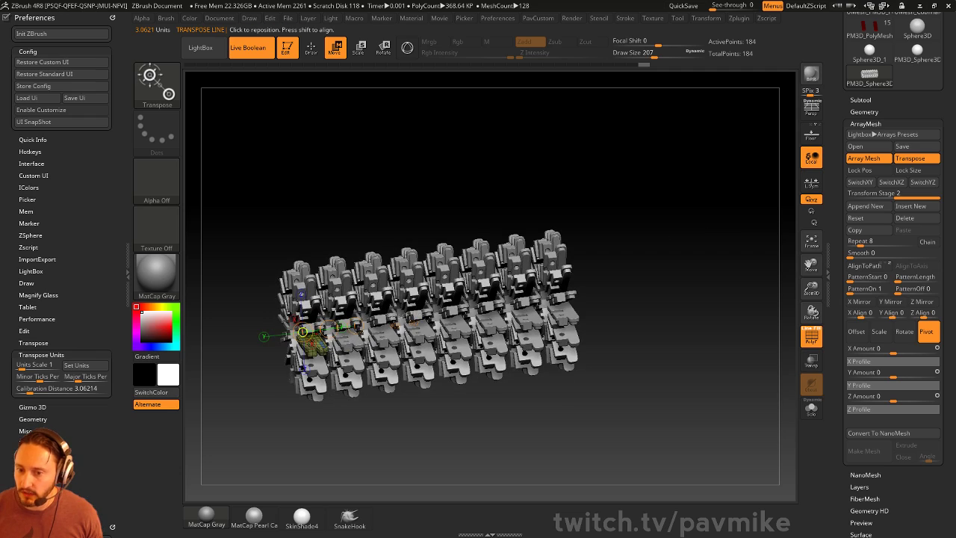
- Scale the second array stage so the repeated rings grow progressively along the row
{"action": "mouse_move", "coordinate": [355, 327]}
{"action": "left_mouse_down"}
{"action": "mouse_move", "coordinate": [407, 318]}
{"action": "mouse_move", "coordinate": [344, 328]}
{"action": "mouse_move", "coordinate": [357, 327]}
{"action": "left_mouse_up"}
{"action": "key", "text": "ctrl+z"}
{"action": "left_click_drag", "start_coordinate": [356, 327], "coordinate": [333, 329]}
{"action": "mouse_move", "coordinate": [301, 417]}
{"action": "left_mouse_down"}
{"action": "mouse_move", "coordinate": [339, 412]}
{"action": "mouse_move", "coordinate": [297, 419]}
{"action": "left_mouse_up"}
- Rotate the second array stage so the row of rings twists, and show the stage's Offset amounts
{"action": "key", "text": "r"}
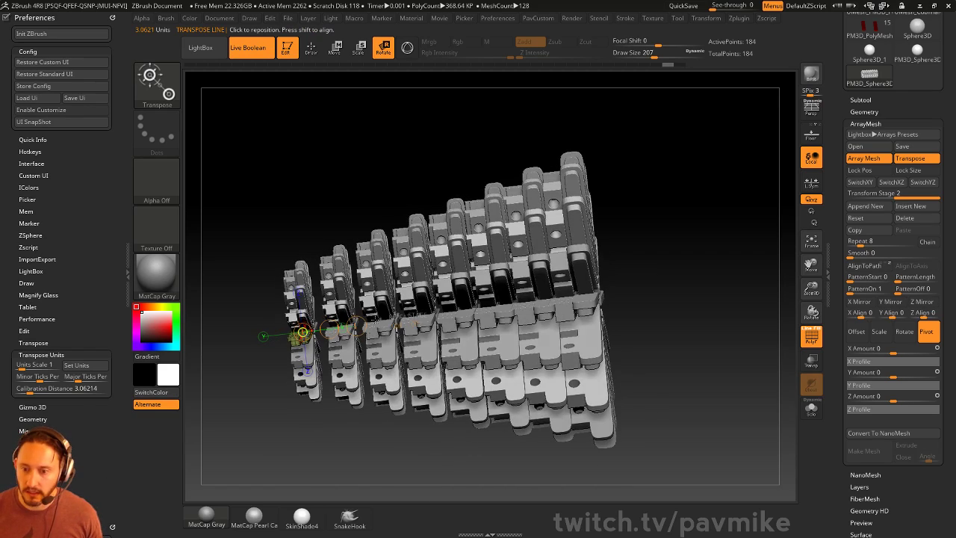
{"action": "left_click_drag", "start_coordinate": [356, 326], "coordinate": [345, 327]}
{"action": "key", "text": "w"}
{"action": "left_click_drag", "start_coordinate": [412, 316], "coordinate": [410, 318]}
{"action": "key", "text": "ctrl+z"}
{"action": "left_click_drag", "start_coordinate": [495, 181], "coordinate": [646, 206]}
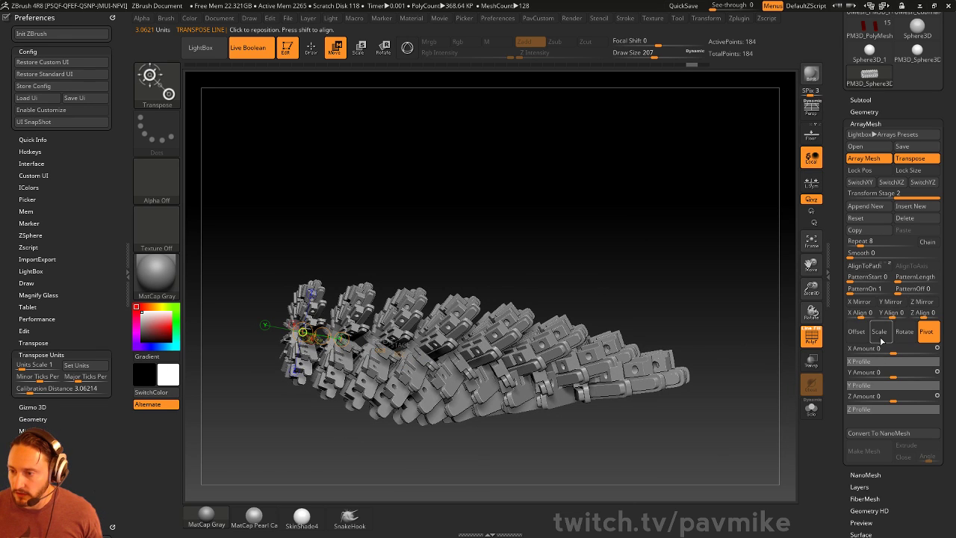
{"action": "left_click", "coordinate": [904, 333]}
{"action": "left_click", "coordinate": [863, 333]}
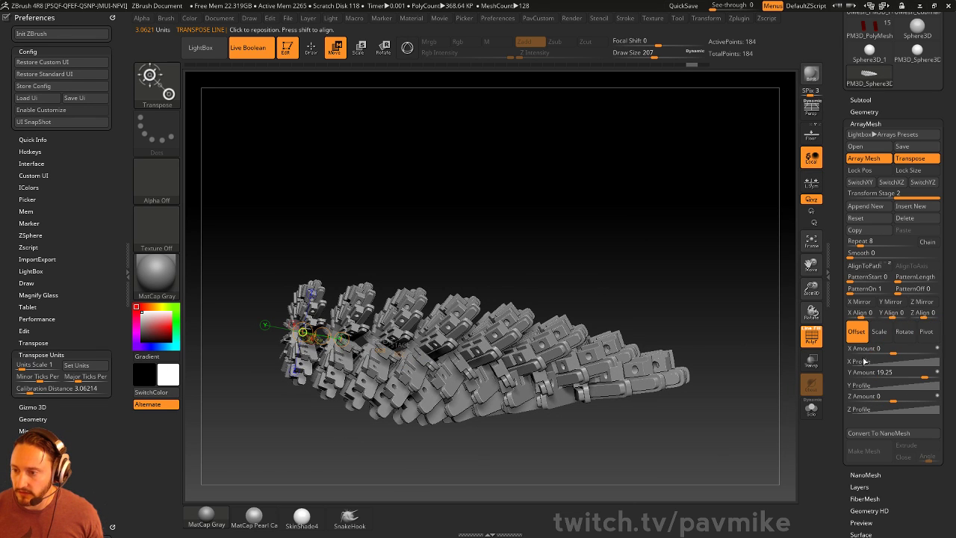
- Return to Draw mode and convert the array's source piece to a DynaMesh
{"action": "key", "text": "q"}
{"action": "mouse_move", "coordinate": [569, 237]}
{"action": "left_mouse_down"}
{"action": "mouse_move", "coordinate": [674, 286]}
{"action": "mouse_move", "coordinate": [579, 263]}
{"action": "mouse_move", "coordinate": [586, 216]}
{"action": "mouse_move", "coordinate": [523, 283]}
{"action": "mouse_move", "coordinate": [480, 433]}
{"action": "mouse_move", "coordinate": [569, 278]}
{"action": "left_mouse_up"}
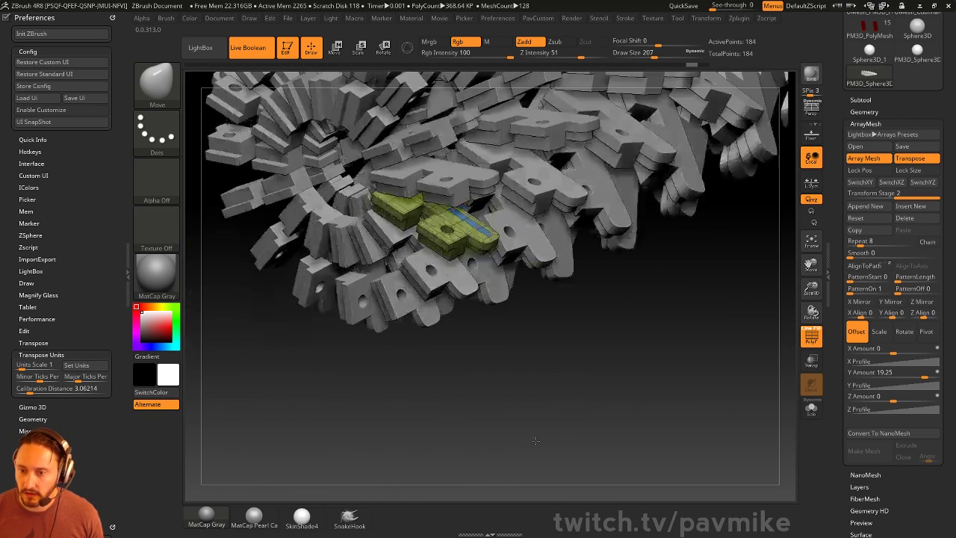
{"action": "mouse_move", "coordinate": [534, 183]}
{"action": "left_mouse_down"}
{"action": "mouse_move", "coordinate": [462, 436]}
{"action": "mouse_move", "coordinate": [497, 445]}
{"action": "left_mouse_up"}
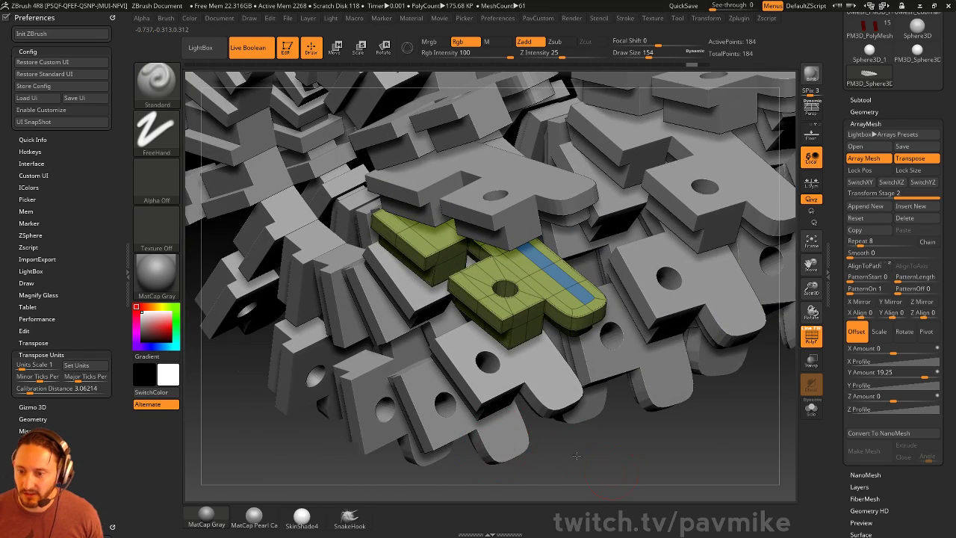
{"action": "left_click_drag", "start_coordinate": [576, 455], "coordinate": [532, 423], "text": "alt"}
{"action": "key", "text": "grave"}
{"action": "key", "text": "grave"}
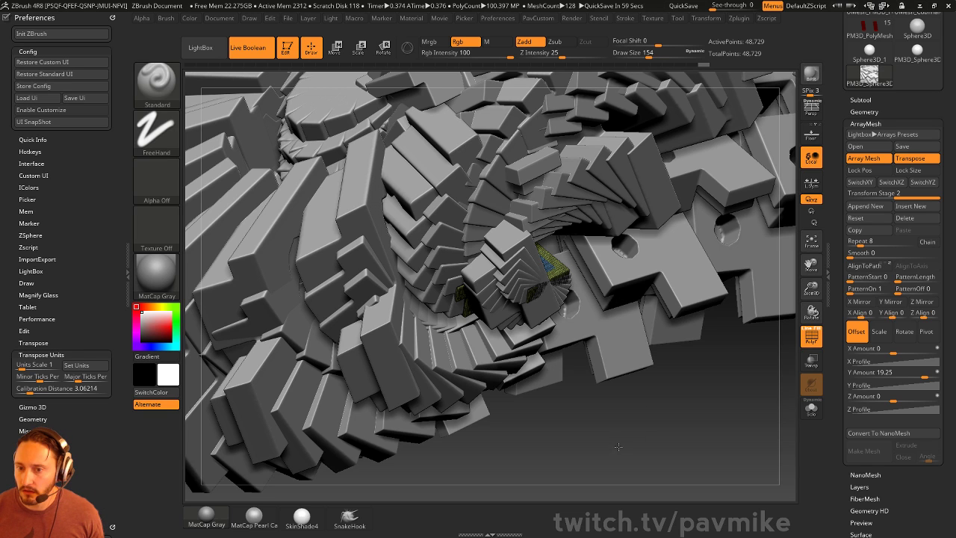
{"action": "left_click_drag", "start_coordinate": [622, 439], "coordinate": [623, 436]}
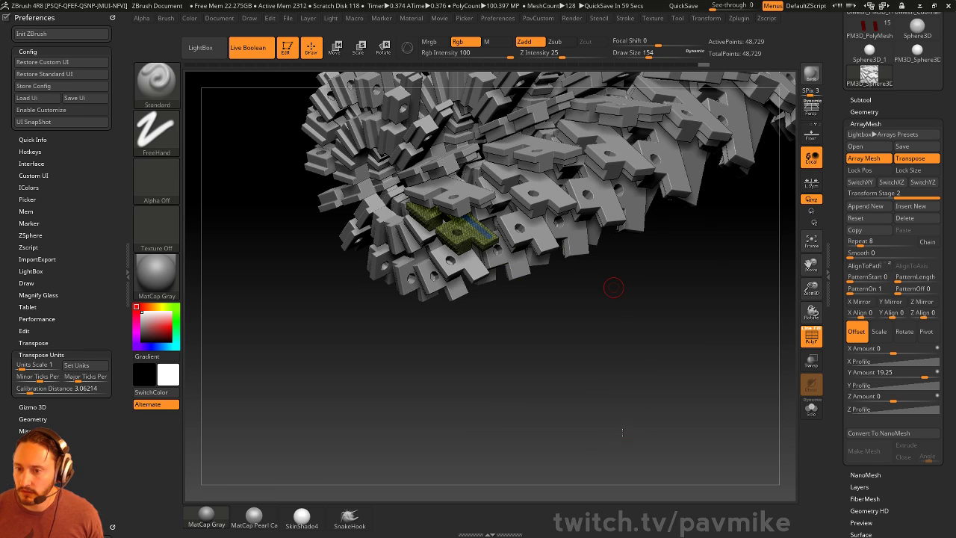
{"action": "left_click_drag", "start_coordinate": [613, 287], "coordinate": [723, 306]}
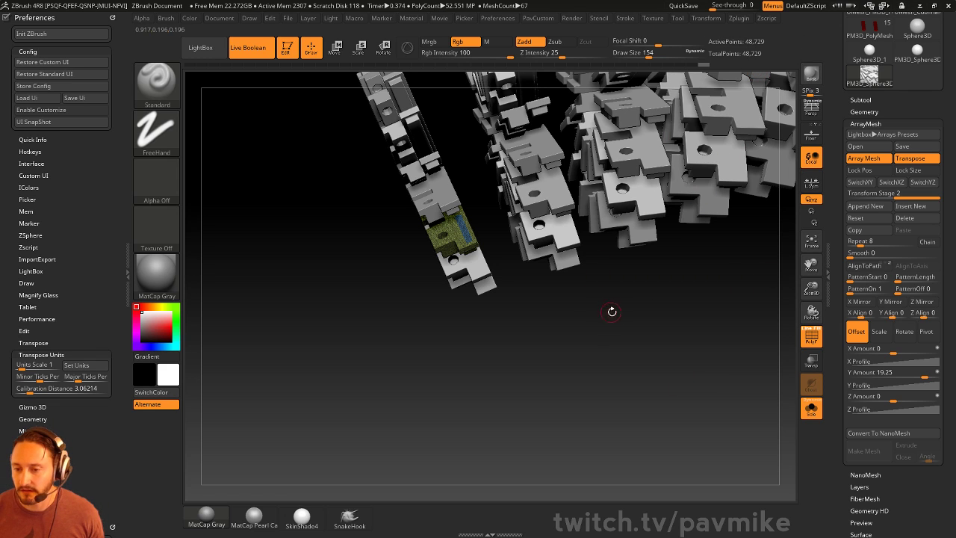
- Lower the DynaMesh resolution, turn Array Mesh off and remesh the single source piece
{"action": "key", "text": "2"}
{"action": "left_click", "coordinate": [580, 173]}
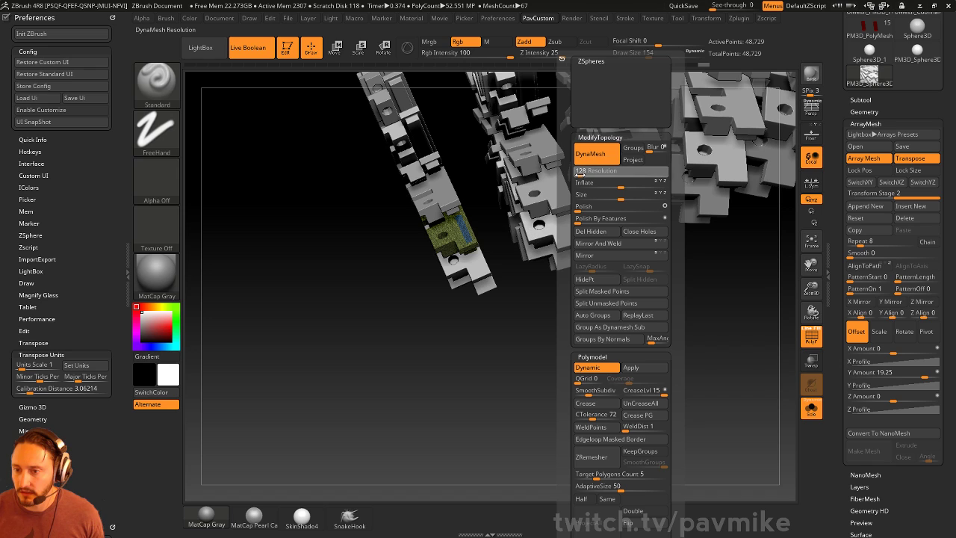
{"action": "left_click_drag", "start_coordinate": [509, 366], "coordinate": [608, 411], "text": "ctrl"}
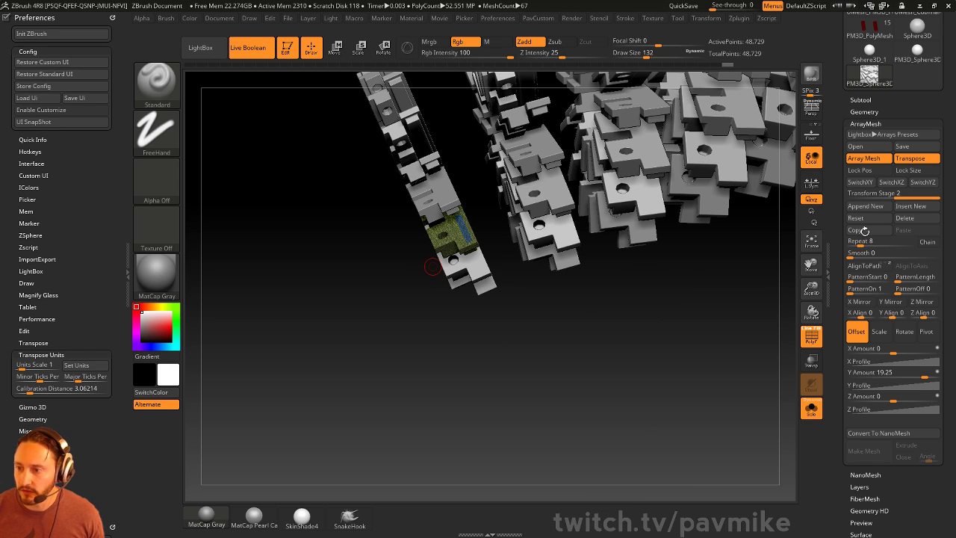
{"action": "left_click", "coordinate": [860, 158]}
{"action": "key", "text": "f"}
{"action": "key", "text": "shift"}
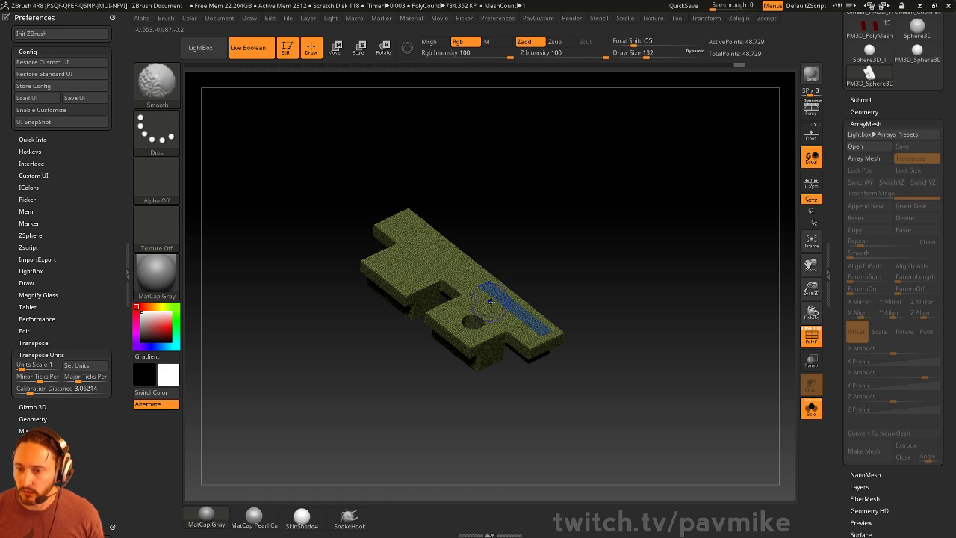
{"action": "key", "text": "f"}
{"action": "left_click_drag", "start_coordinate": [688, 275], "coordinate": [723, 322], "text": "ctrl"}
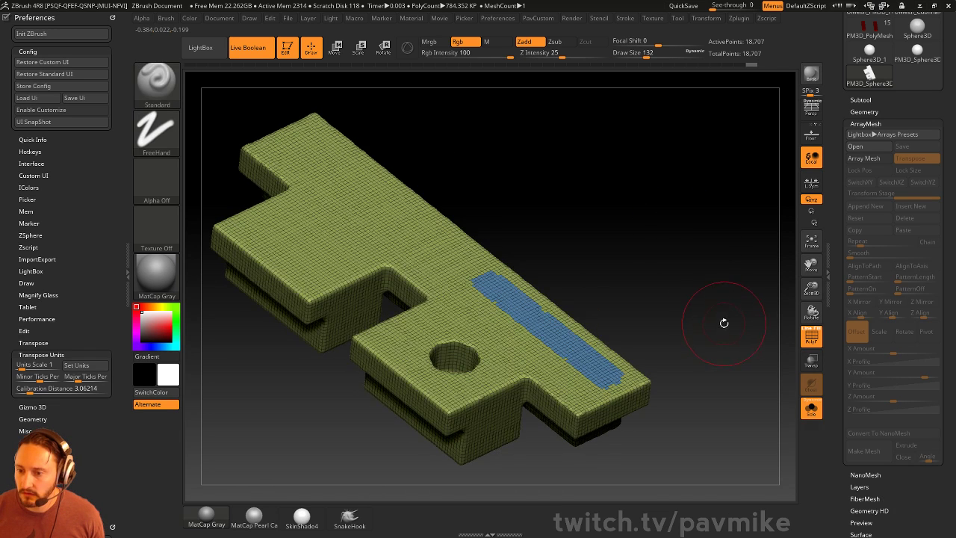
{"action": "key", "text": "f"}
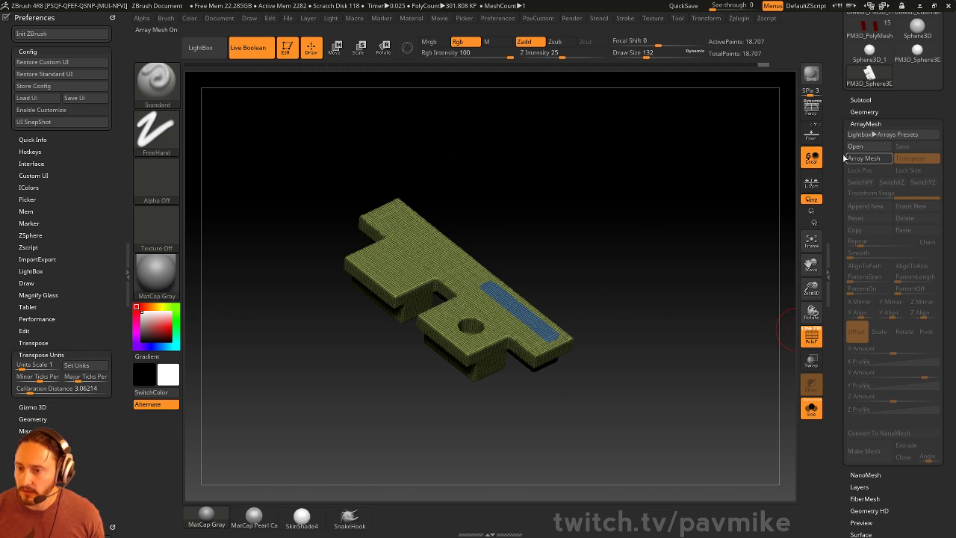
- Turn Array Mesh back on and sculpt the source arm's blue strip with ClayTubes at draw size 177
{"action": "left_click", "coordinate": [867, 158]}
{"action": "key", "text": "b"}
{"action": "key", "text": "c"}
{"action": "key", "text": "t"}
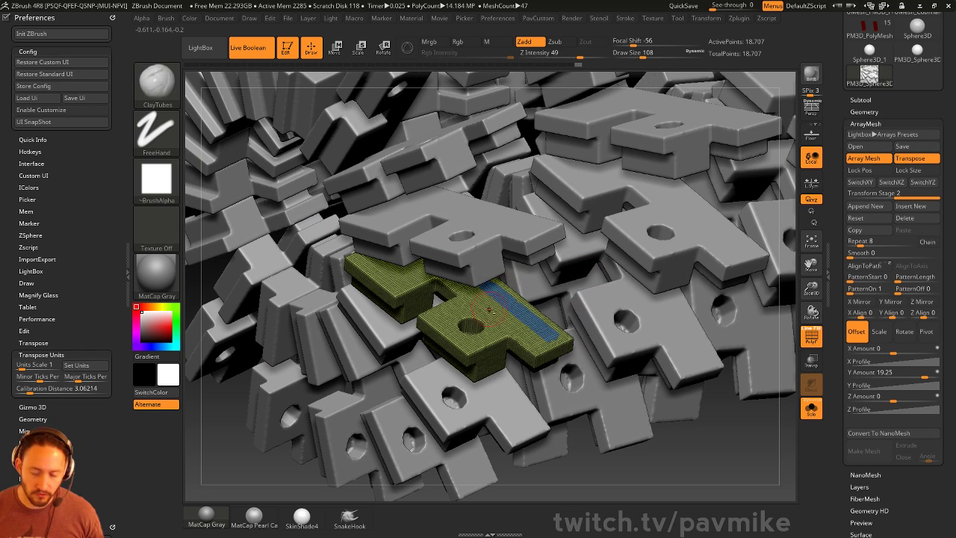
{"action": "key", "text": "s"}
{"action": "left_click_drag", "start_coordinate": [503, 311], "coordinate": [514, 318]}
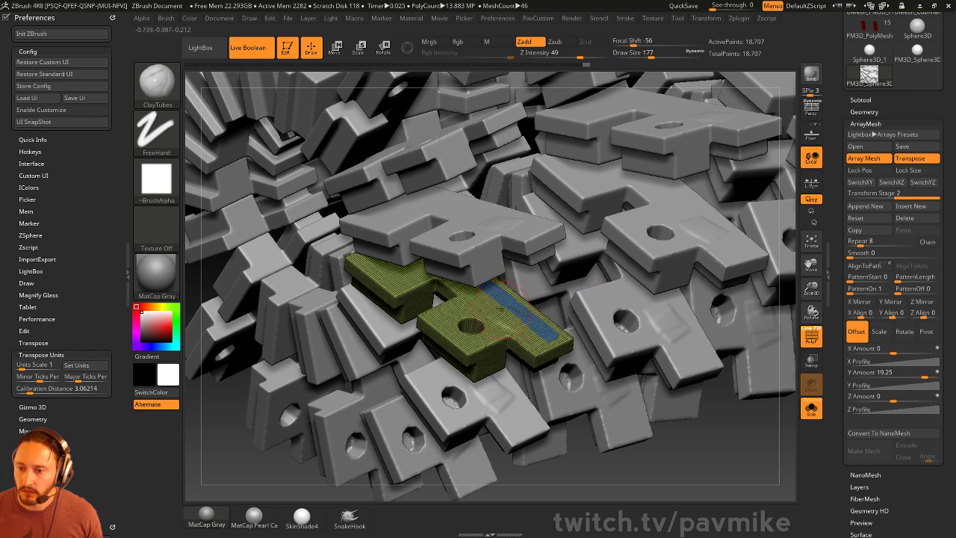
- Turn off Dynamic Subdiv for the arrayed mesh
{"action": "left_click_drag", "start_coordinate": [836, 368], "coordinate": [840, 263]}
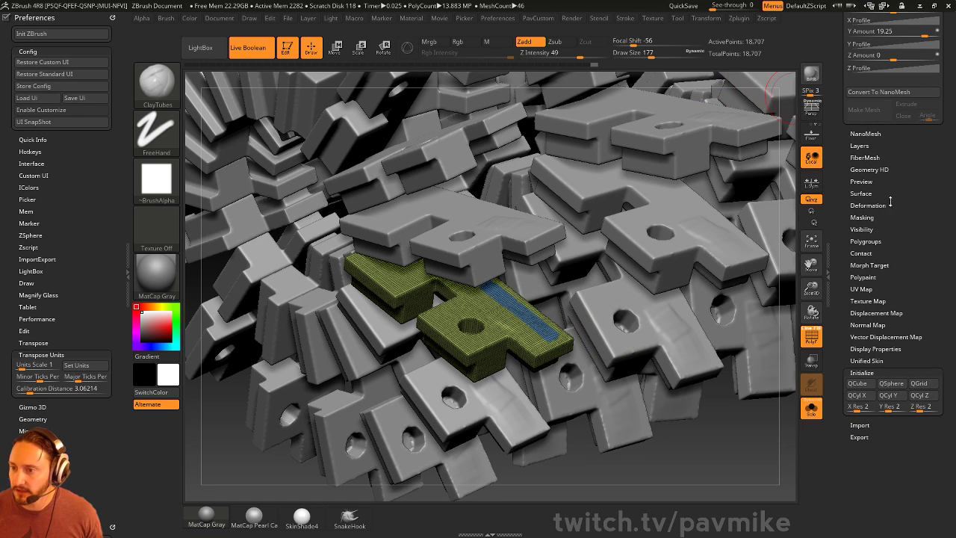
{"action": "left_click_drag", "start_coordinate": [844, 150], "coordinate": [842, 281]}
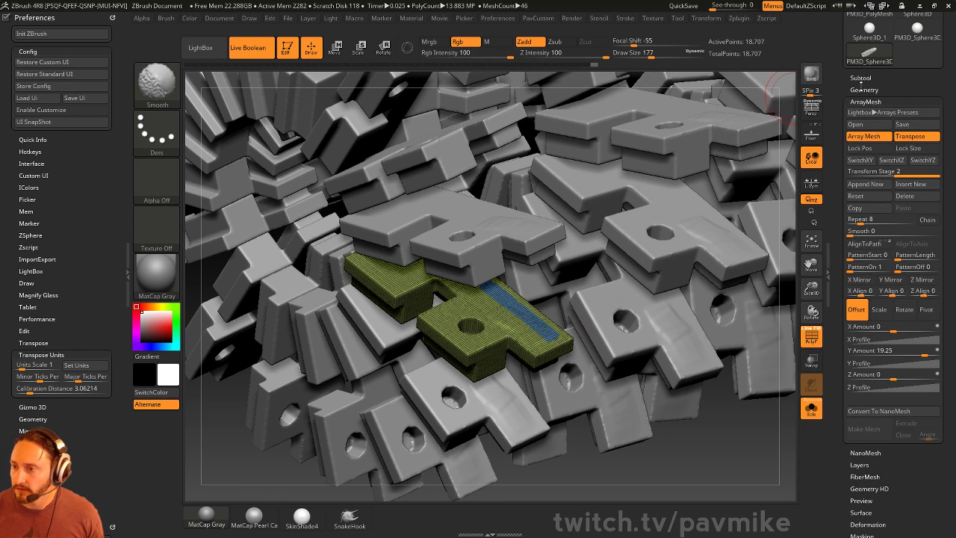
{"action": "left_click", "coordinate": [862, 90], "text": "shift"}
{"action": "left_click", "coordinate": [866, 198], "text": "shift"}
{"action": "left_click", "coordinate": [868, 208]}
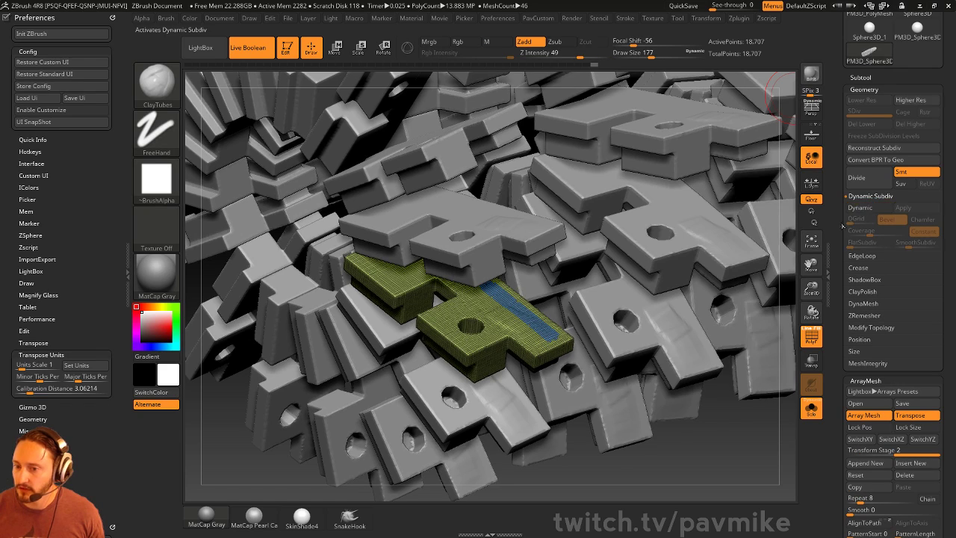
- Pull the source arm's outer end into a raised, curved horn with the Move brush at draw size 268
{"action": "left_click_drag", "start_coordinate": [713, 478], "coordinate": [673, 432], "text": "alt"}
{"action": "mouse_move", "coordinate": [499, 306]}
{"action": "left_mouse_down"}
{"action": "mouse_move", "coordinate": [518, 322]}
{"action": "mouse_move", "coordinate": [514, 291]}
{"action": "left_mouse_up"}
{"action": "key", "text": "b"}
{"action": "key", "text": "m"}
{"action": "key", "text": "v"}
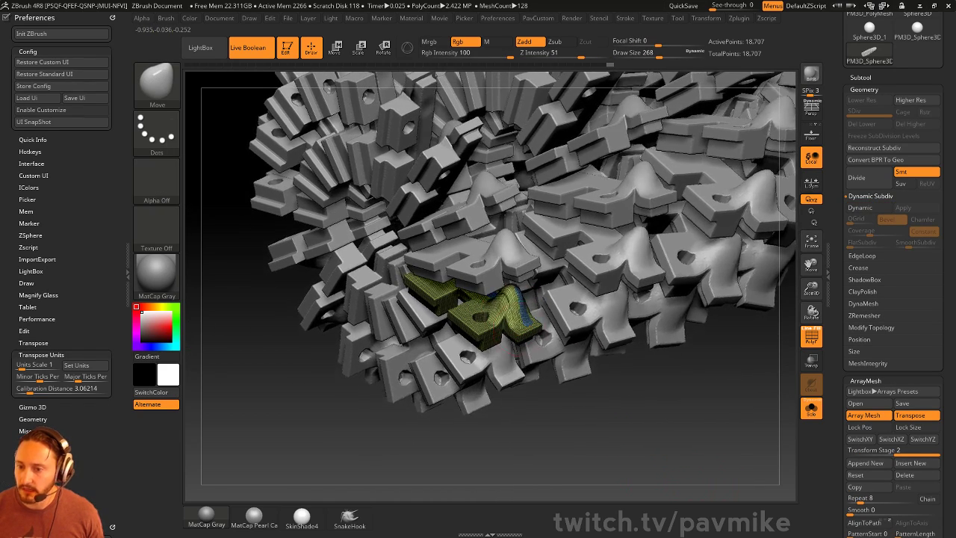
{"action": "left_click_drag", "start_coordinate": [524, 330], "coordinate": [522, 356]}
{"action": "left_click_drag", "start_coordinate": [598, 404], "coordinate": [691, 314]}
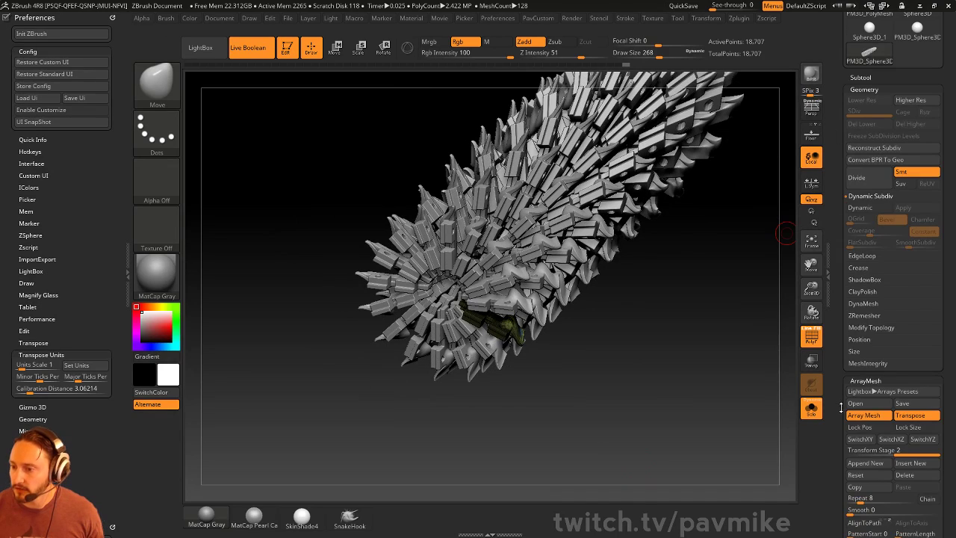
- Delete transform stage 2 from the array, keeping the single radial ring
{"action": "left_click_drag", "start_coordinate": [841, 408], "coordinate": [842, 236]}
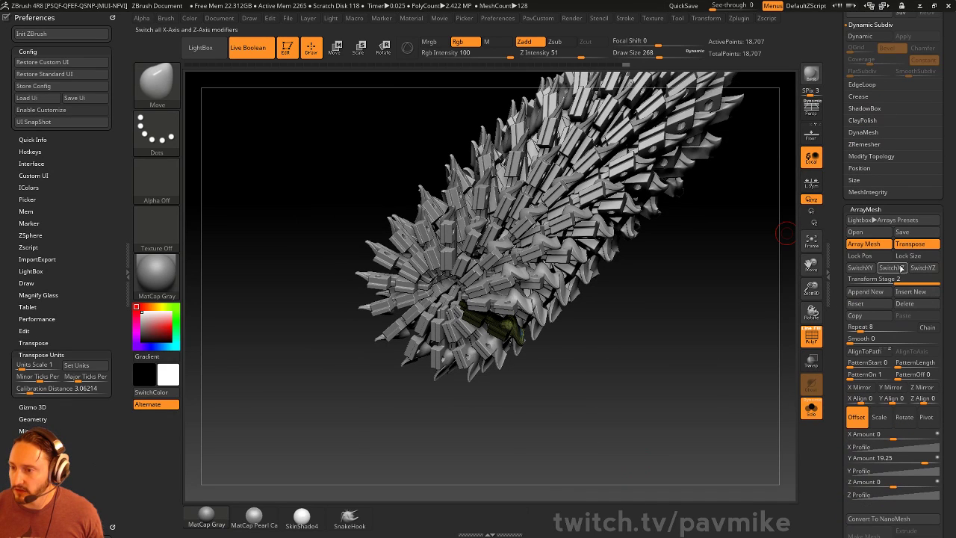
{"action": "left_click", "coordinate": [905, 304]}
{"action": "left_click_drag", "start_coordinate": [678, 308], "coordinate": [702, 376]}
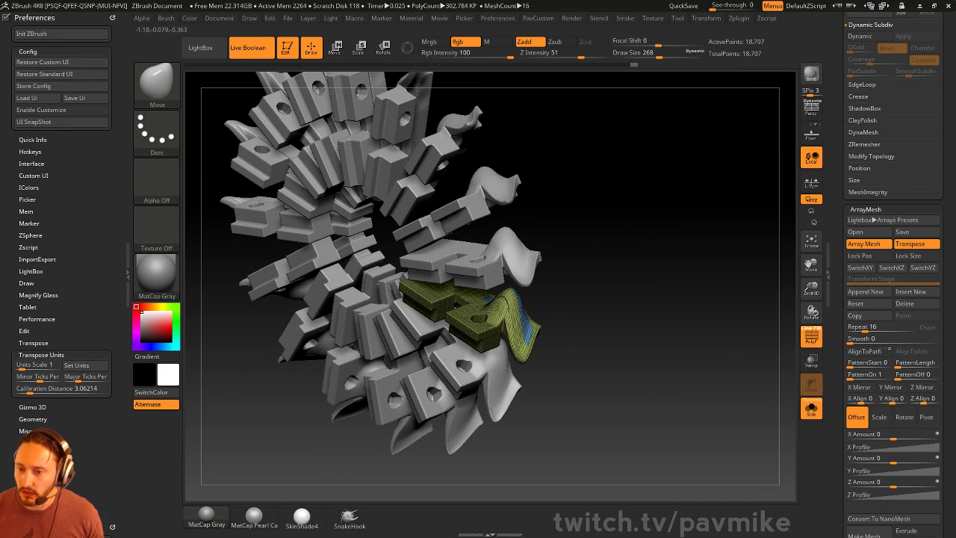
- Build up the horn on the source arm with ClayTubes and remesh it with DynaMesh
{"action": "left_click_drag", "start_coordinate": [510, 308], "coordinate": [524, 321]}
{"action": "key", "text": "b"}
{"action": "key", "text": "c"}
{"action": "key", "text": "t"}
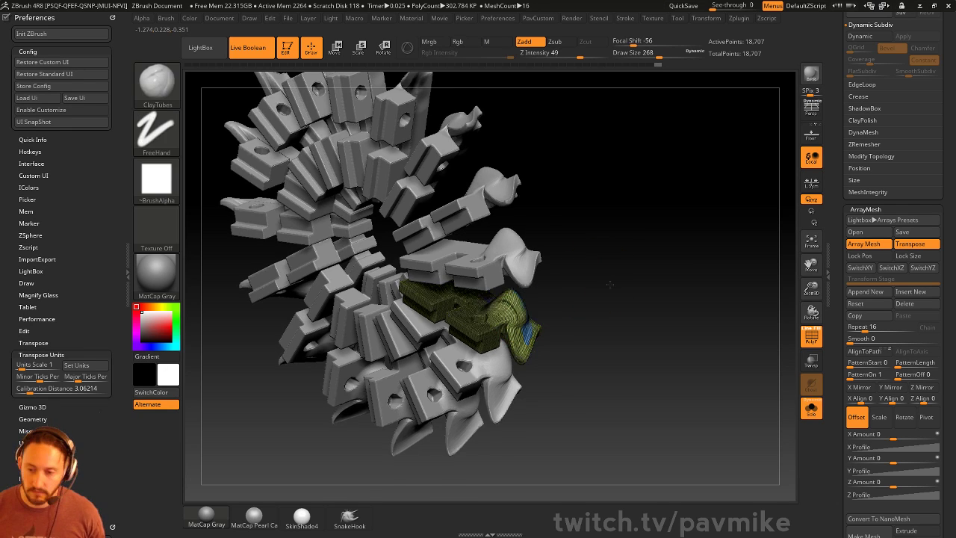
{"action": "left_click_drag", "start_coordinate": [610, 284], "coordinate": [641, 317]}
- Insert the Hand mesh from the IMM BParts brush onto the source arm's outer end
{"action": "key", "text": "b"}
{"action": "key", "text": "i"}
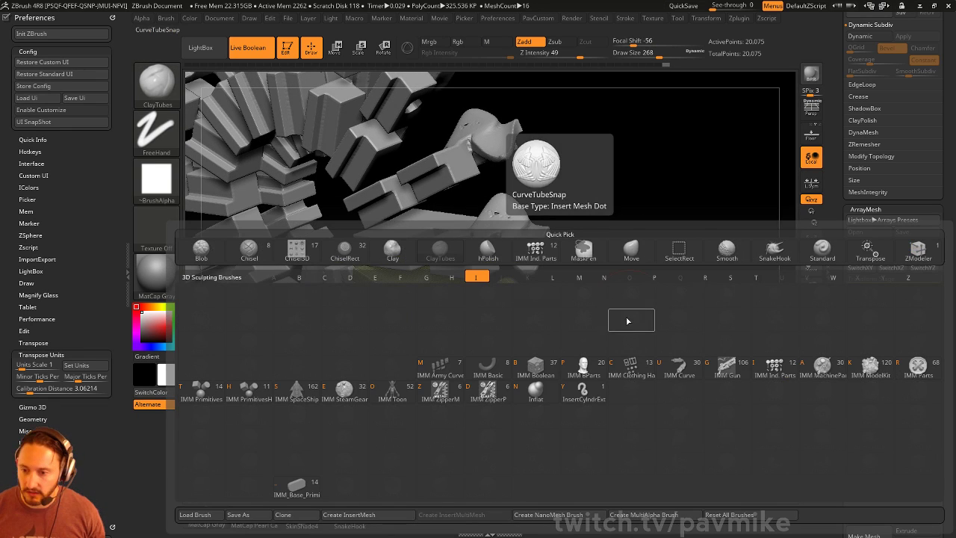
{"action": "left_click", "coordinate": [605, 361]}
{"action": "key", "text": "m"}
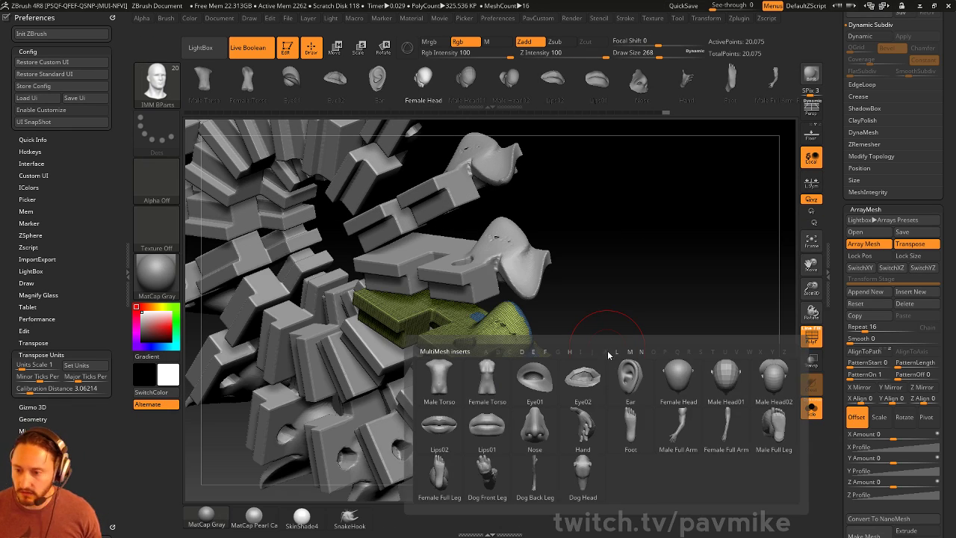
{"action": "left_click", "coordinate": [585, 419]}
{"action": "left_click_drag", "start_coordinate": [510, 325], "coordinate": [549, 344]}
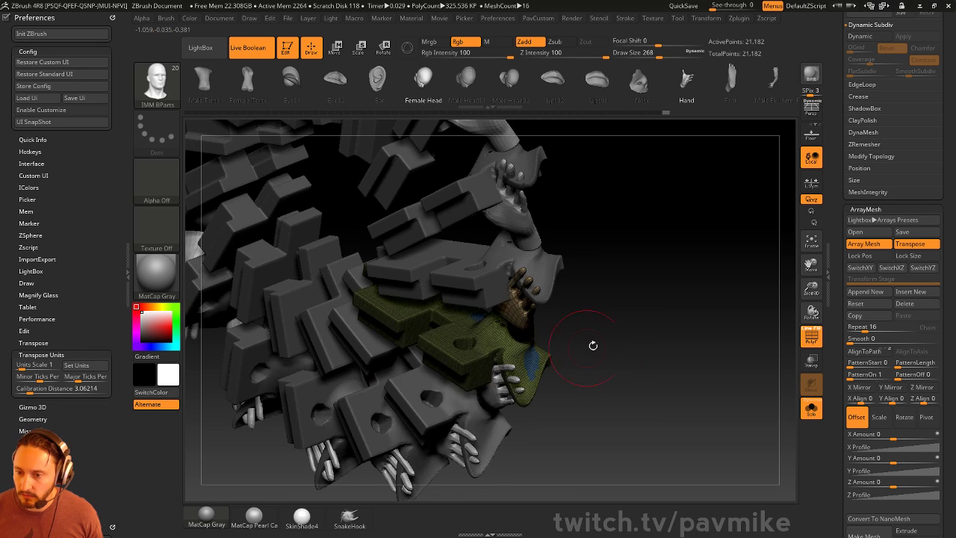
- Fuse the inserted hand into the source arm with DynaMesh and smooth the junction
{"action": "mouse_move", "coordinate": [624, 324]}
{"action": "left_mouse_down"}
{"action": "mouse_move", "coordinate": [655, 301]}
{"action": "mouse_move", "coordinate": [653, 273]}
{"action": "mouse_move", "coordinate": [699, 314]}
{"action": "mouse_move", "coordinate": [679, 261]}
{"action": "mouse_move", "coordinate": [576, 322]}
{"action": "left_mouse_up"}
{"action": "mouse_move", "coordinate": [513, 332]}
{"action": "left_mouse_down", "text": "shift"}
{"action": "mouse_move", "coordinate": [504, 336]}
{"action": "mouse_move", "coordinate": [513, 331]}
{"action": "left_mouse_up", "text": "shift"}
{"action": "left_click_drag", "start_coordinate": [639, 287], "coordinate": [638, 264], "text": "alt"}
{"action": "mouse_move", "coordinate": [640, 269]}
{"action": "left_mouse_down"}
{"action": "mouse_move", "coordinate": [670, 281]}
{"action": "mouse_move", "coordinate": [865, 298]}
{"action": "left_mouse_up"}
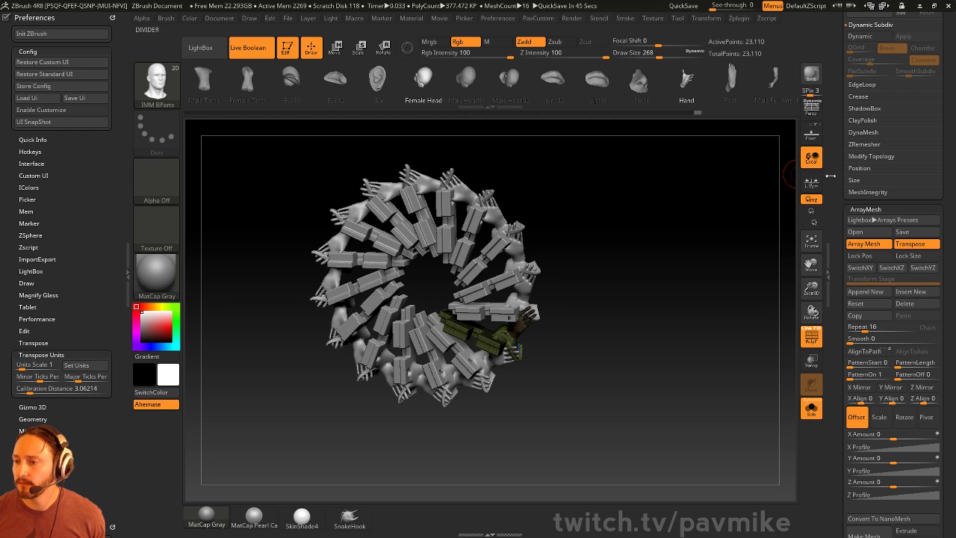
- Switch to the Sphere3D tool and convert it to a PolyMesh3D
{"action": "left_click_drag", "start_coordinate": [842, 173], "coordinate": [845, 313]}
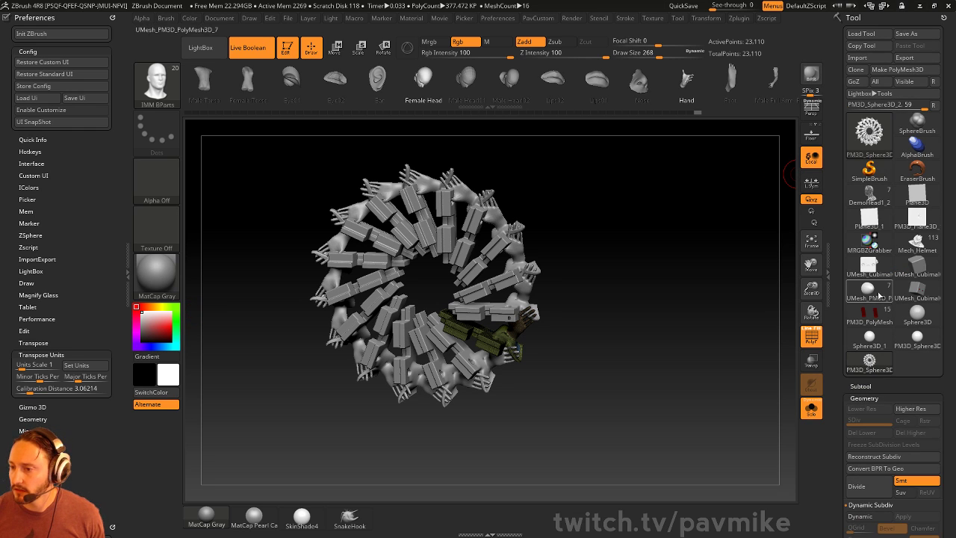
{"action": "left_click", "coordinate": [917, 312]}
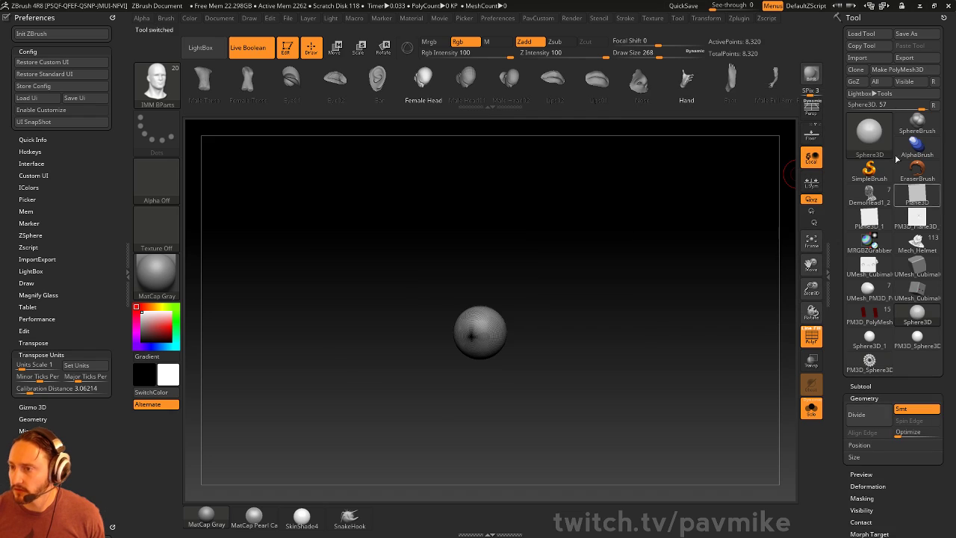
{"action": "left_click", "coordinate": [896, 73]}
- Set the draw size to 49 and activate the ZModeler brush for the sphere
{"action": "mouse_move", "coordinate": [687, 328]}
{"action": "left_mouse_down", "text": "alt"}
{"action": "mouse_move", "coordinate": [682, 373]}
{"action": "mouse_move", "coordinate": [729, 394]}
{"action": "left_mouse_up", "text": "alt"}
{"action": "left_click_drag", "start_coordinate": [721, 315], "coordinate": [726, 336], "text": "alt"}
{"action": "key", "text": "s"}
{"action": "left_click_drag", "start_coordinate": [726, 336], "coordinate": [678, 329]}
{"action": "key", "text": "s"}
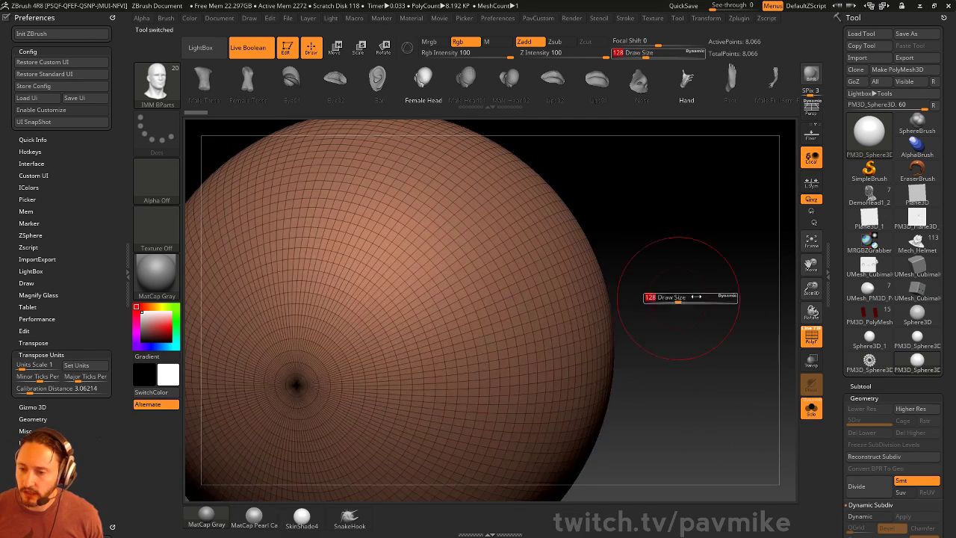
{"action": "left_click_drag", "start_coordinate": [725, 264], "coordinate": [686, 298], "text": "alt"}
{"action": "key", "text": "s"}
{"action": "left_click_drag", "start_coordinate": [705, 284], "coordinate": [647, 281]}
{"action": "key", "text": "b"}
{"action": "key", "text": "z"}
{"action": "key", "text": "m"}
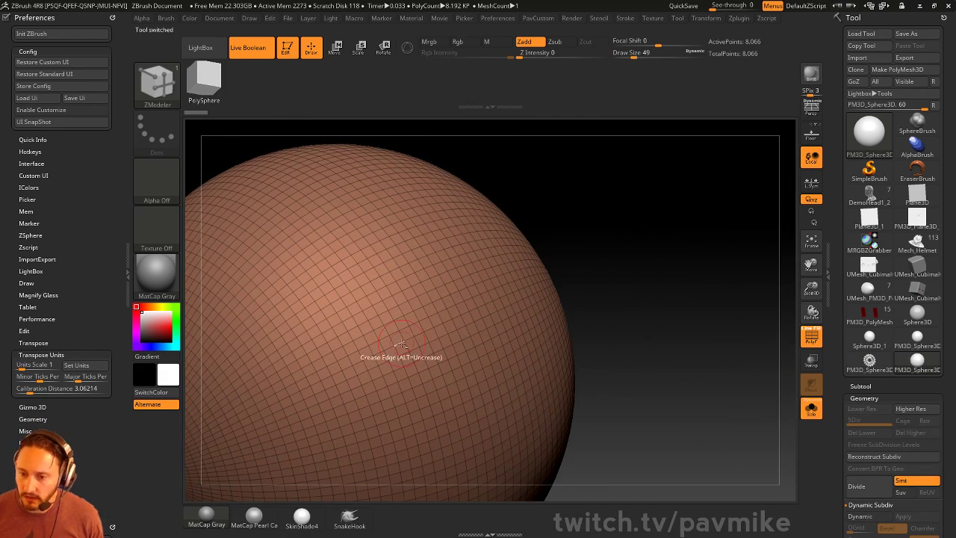
- Select a patch of polygons on the front of the sphere, mask it and turn it into its own polygroup
{"action": "mouse_move", "coordinate": [401, 343]}
{"action": "left_mouse_down"}
{"action": "mouse_move", "coordinate": [407, 351]}
{"action": "mouse_move", "coordinate": [411, 318]}
{"action": "mouse_move", "coordinate": [427, 334]}
{"action": "left_mouse_up"}
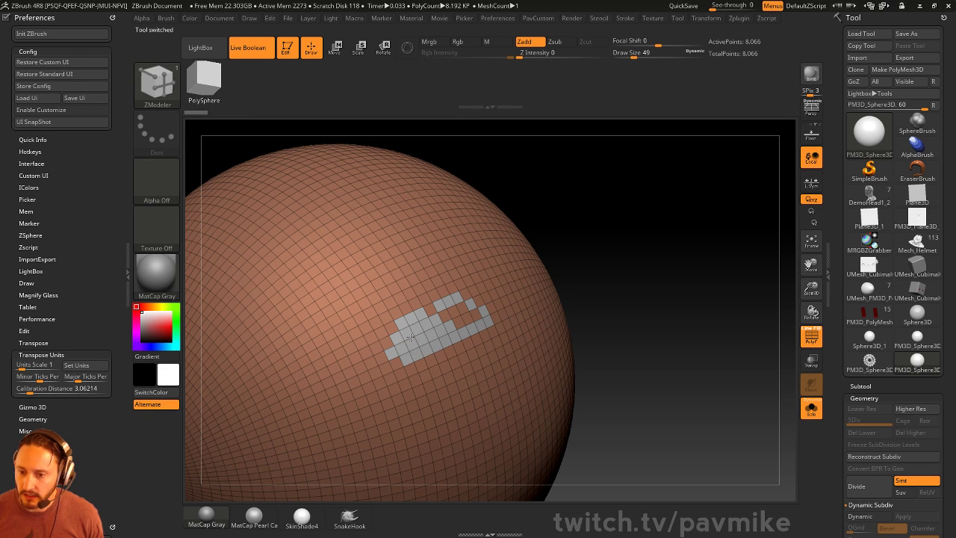
{"action": "left_click_drag", "start_coordinate": [643, 270], "coordinate": [661, 252]}
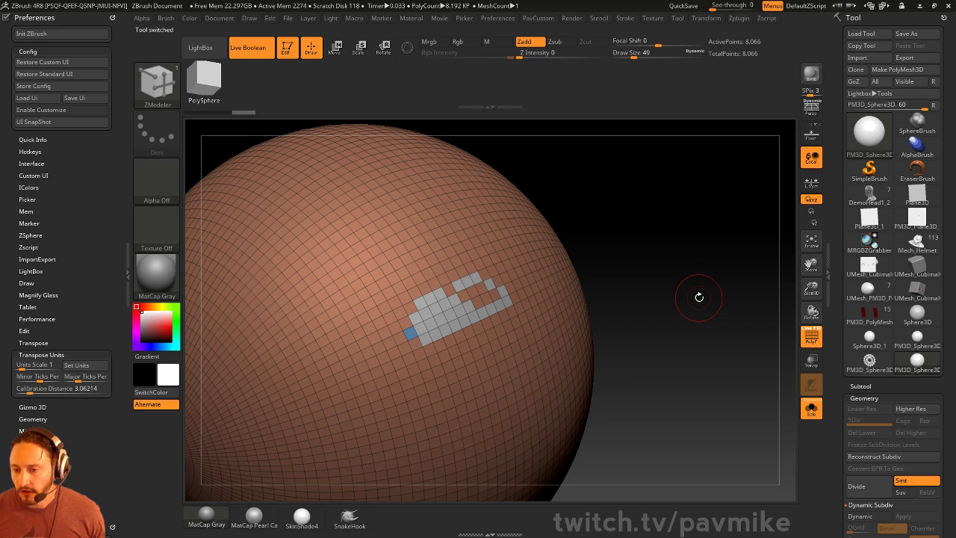
{"action": "left_click", "coordinate": [407, 332], "text": "ctrl"}
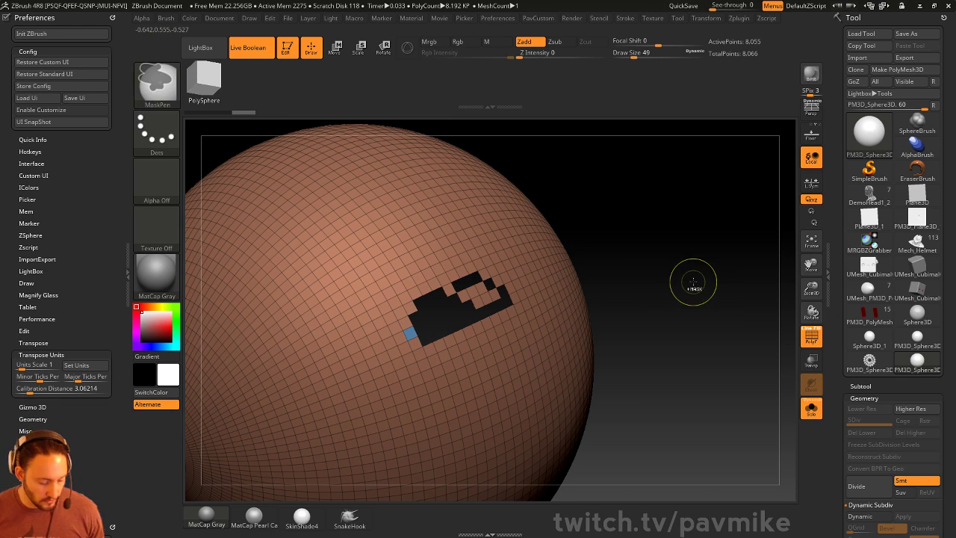
{"action": "key", "text": "ctrl+w"}
{"action": "left_click", "coordinate": [693, 282], "text": "ctrl+shift"}
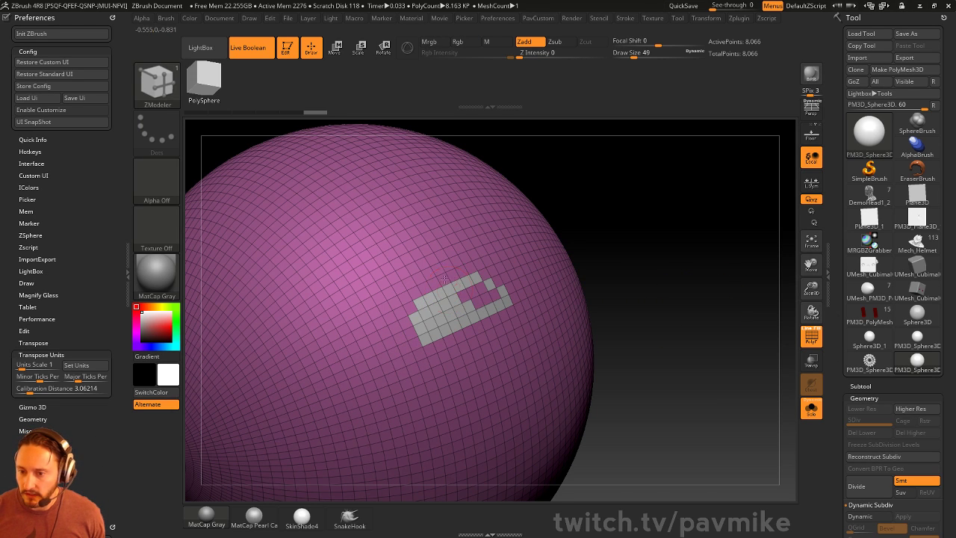
- Paint a larger blue polygroup over the patch, fill its gap and carve it into a P shape beside a separate square
{"action": "left_click_drag", "start_coordinate": [444, 279], "coordinate": [459, 273], "text": "alt"}
{"action": "mouse_move", "coordinate": [664, 321]}
{"action": "left_mouse_down", "text": "alt"}
{"action": "mouse_move", "coordinate": [659, 262]}
{"action": "mouse_move", "coordinate": [640, 273]}
{"action": "left_mouse_up", "text": "alt"}
{"action": "left_click_drag", "start_coordinate": [369, 337], "coordinate": [386, 386]}
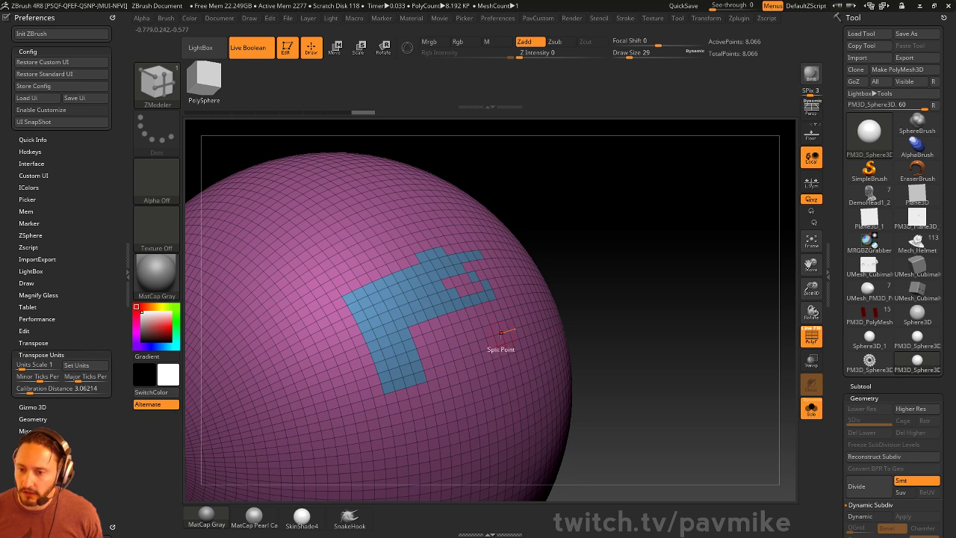
{"action": "left_click_drag", "start_coordinate": [461, 291], "coordinate": [447, 284]}
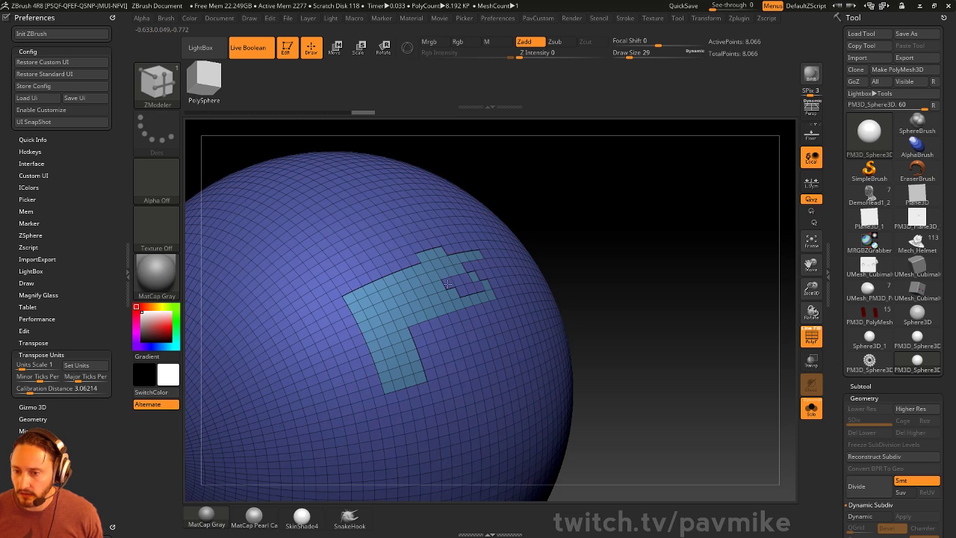
{"action": "left_click", "coordinate": [457, 280]}
{"action": "left_click", "coordinate": [457, 282]}
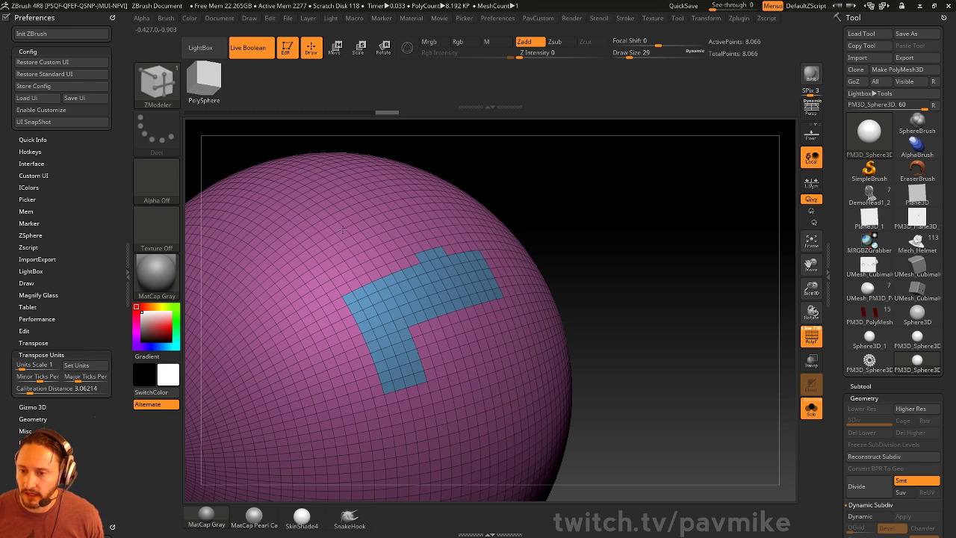
{"action": "mouse_move", "coordinate": [426, 257]}
{"action": "left_mouse_down"}
{"action": "mouse_move", "coordinate": [473, 236]}
{"action": "mouse_move", "coordinate": [438, 256]}
{"action": "left_mouse_up"}
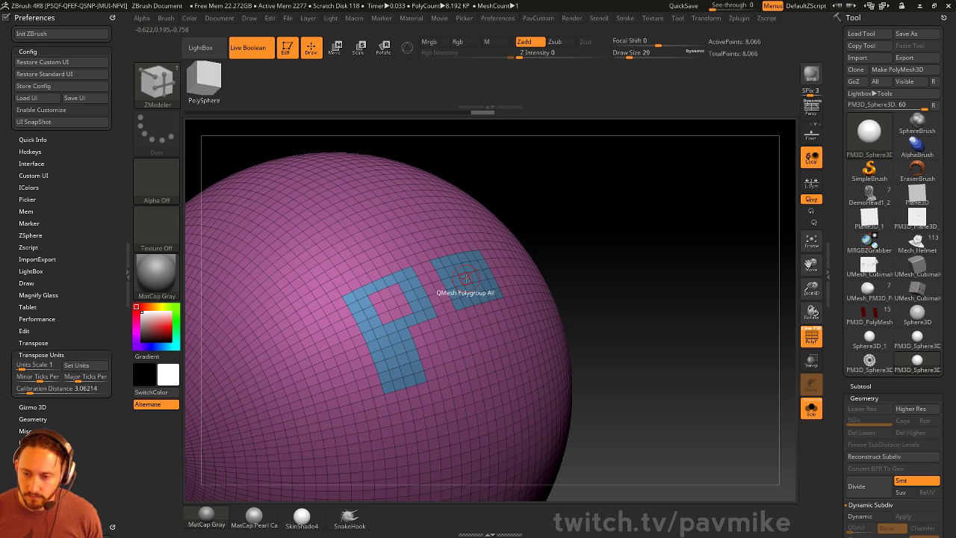
- Paint a rectangular teal polygroup above the blue square with the ZModeler Polygroup A Poly action, undoing the stray new group beside it
{"action": "key", "text": "space"}
{"action": "left_click", "coordinate": [439, 227]}
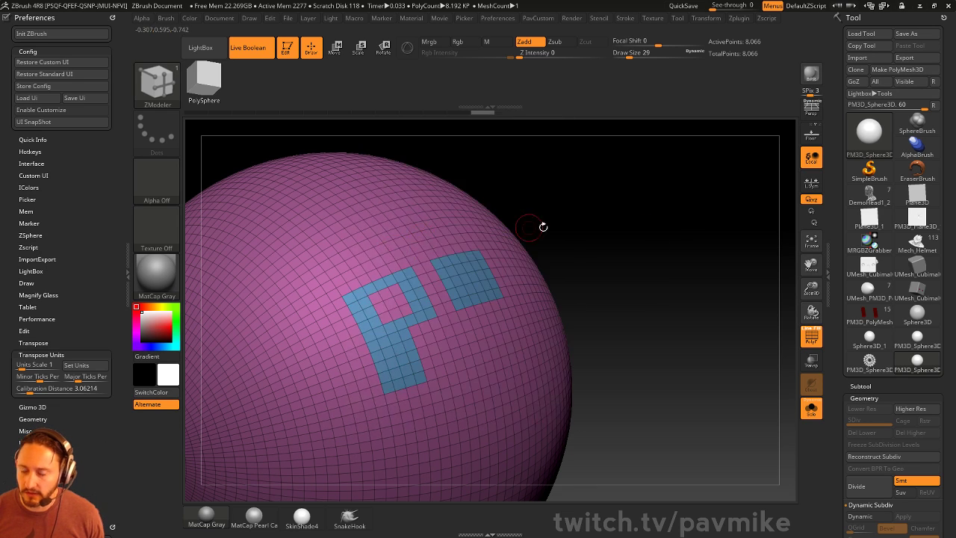
{"action": "left_click_drag", "start_coordinate": [543, 226], "coordinate": [567, 241]}
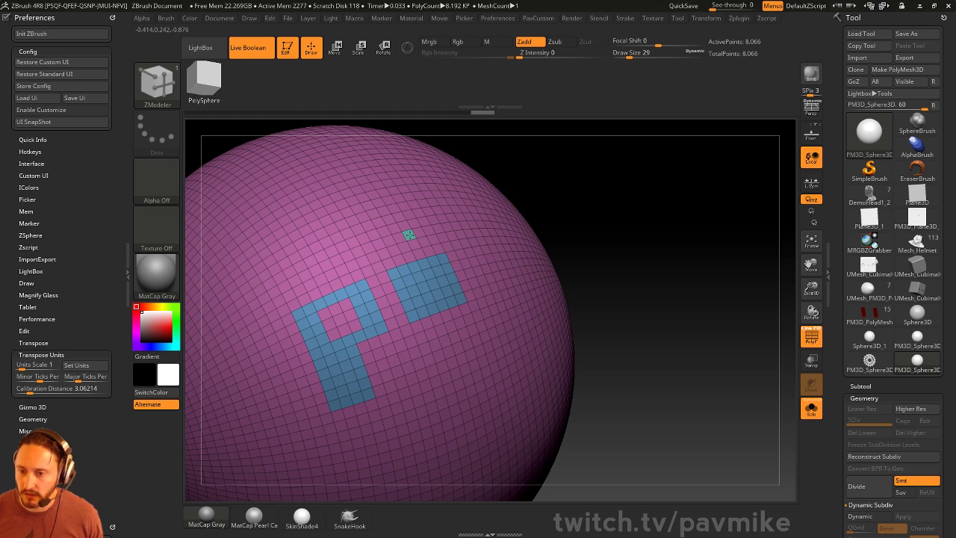
{"action": "left_click", "coordinate": [421, 232]}
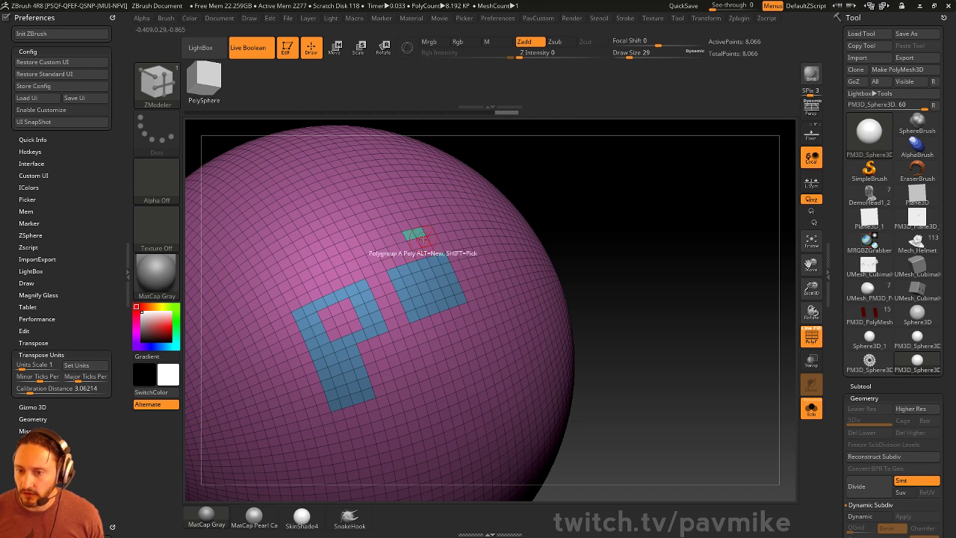
{"action": "left_click", "coordinate": [424, 242]}
{"action": "left_click", "coordinate": [415, 245]}
{"action": "left_click", "coordinate": [401, 239]}
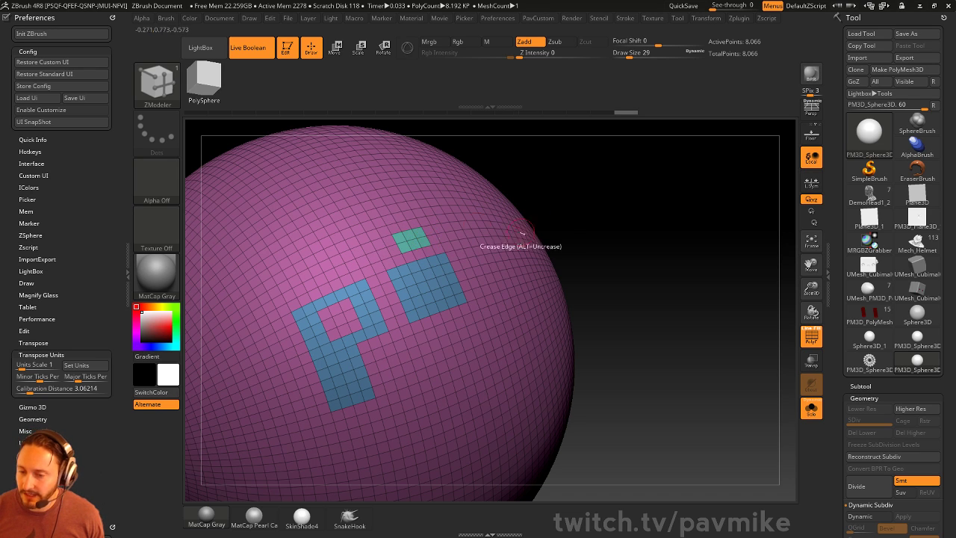
{"action": "left_click", "coordinate": [397, 216]}
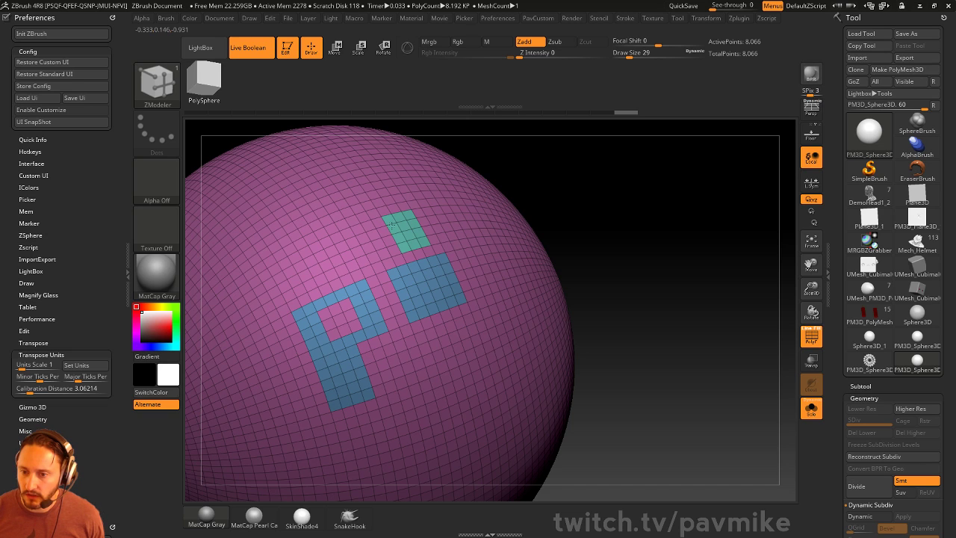
{"action": "left_click", "coordinate": [374, 234]}
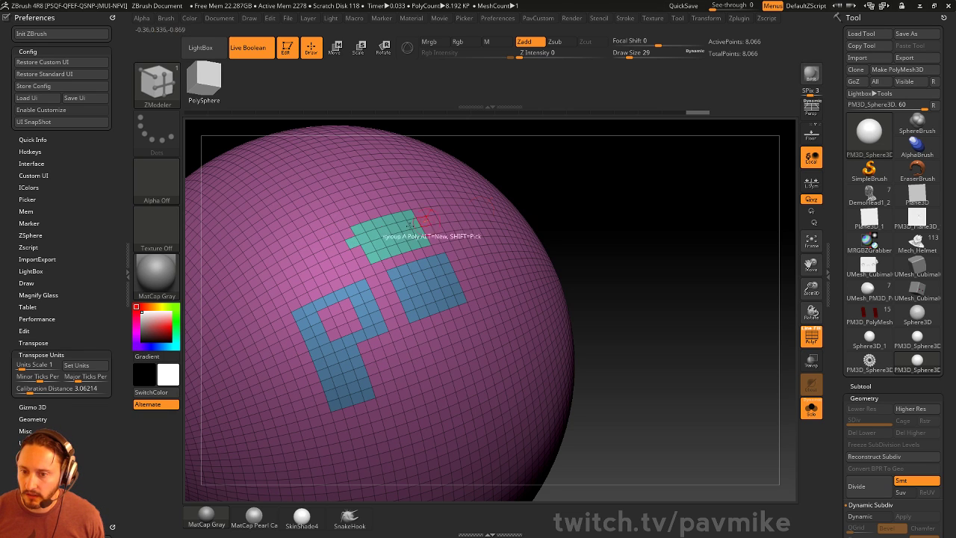
{"action": "left_click", "coordinate": [353, 241]}
{"action": "left_click_drag", "start_coordinate": [348, 234], "coordinate": [341, 235], "text": "alt"}
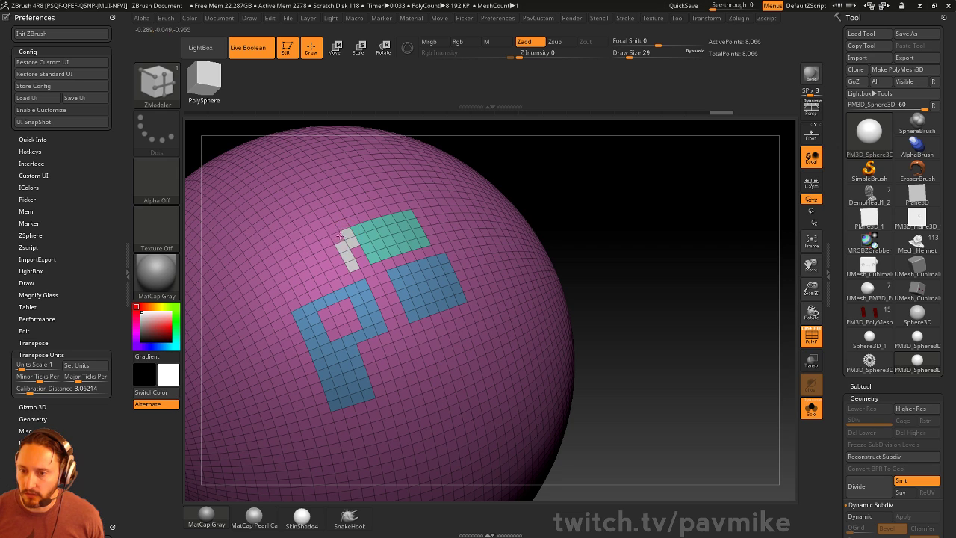
{"action": "key", "text": "ctrl+z"}
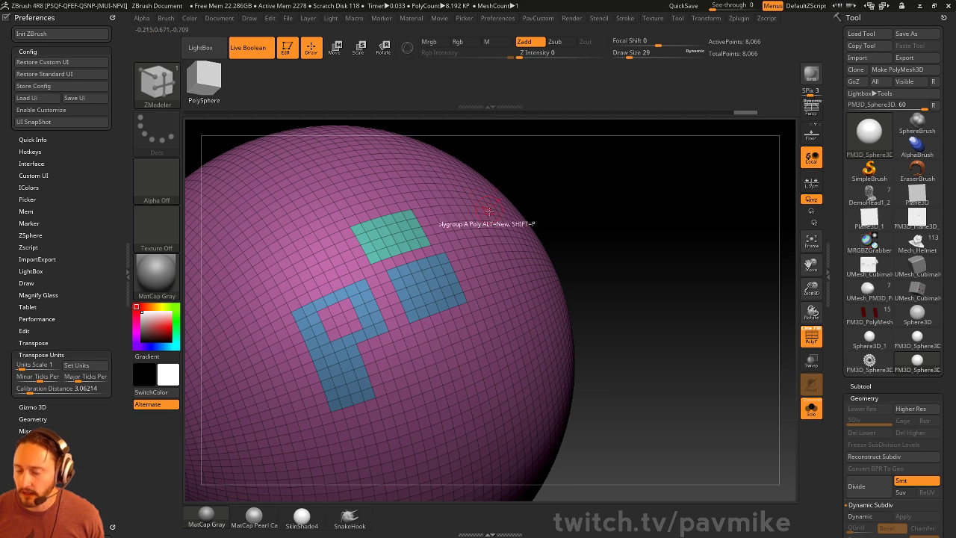
- Assign the blue polygroup to the teal patch's centre, and return bands of the blue square and the P's stem to the surrounding group
{"action": "key", "text": "space"}
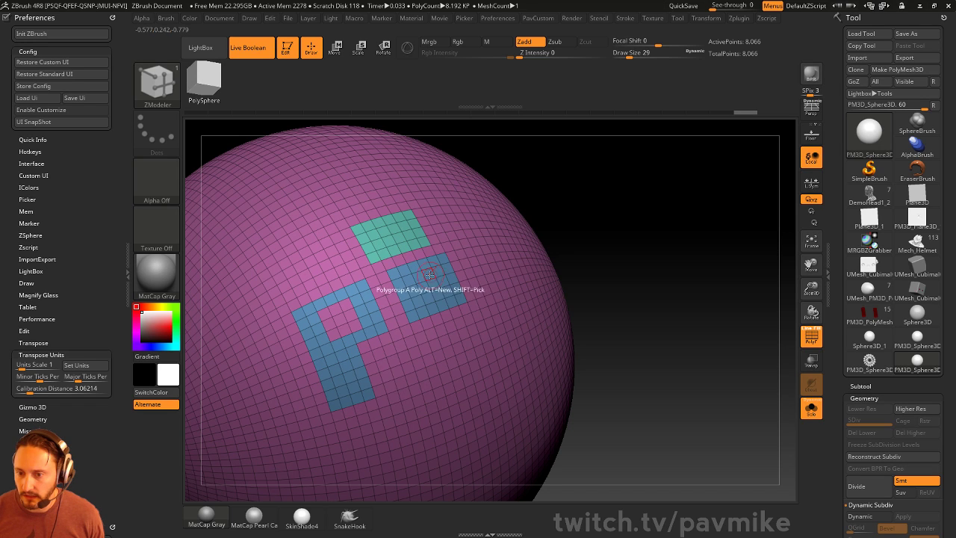
{"action": "key", "text": "space"}
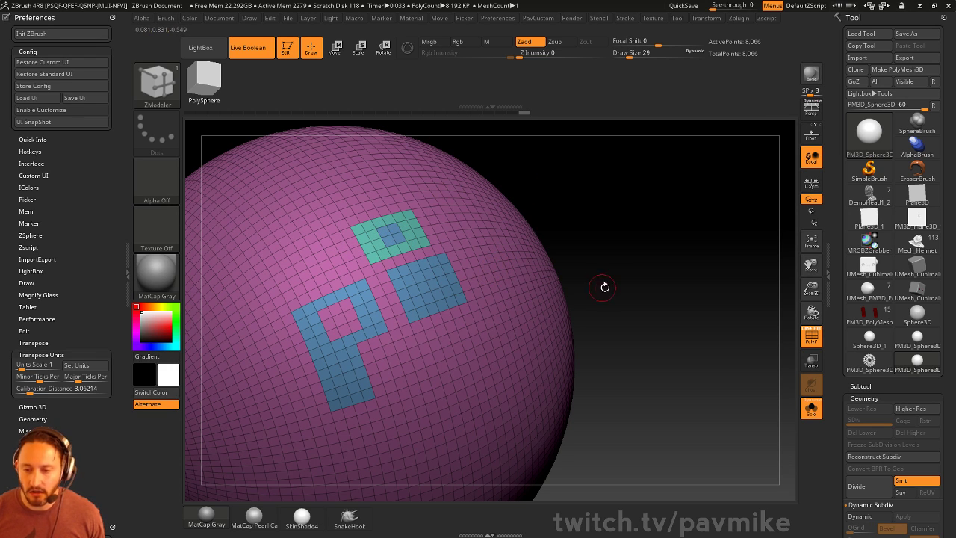
{"action": "left_click_drag", "start_coordinate": [603, 287], "coordinate": [619, 277]}
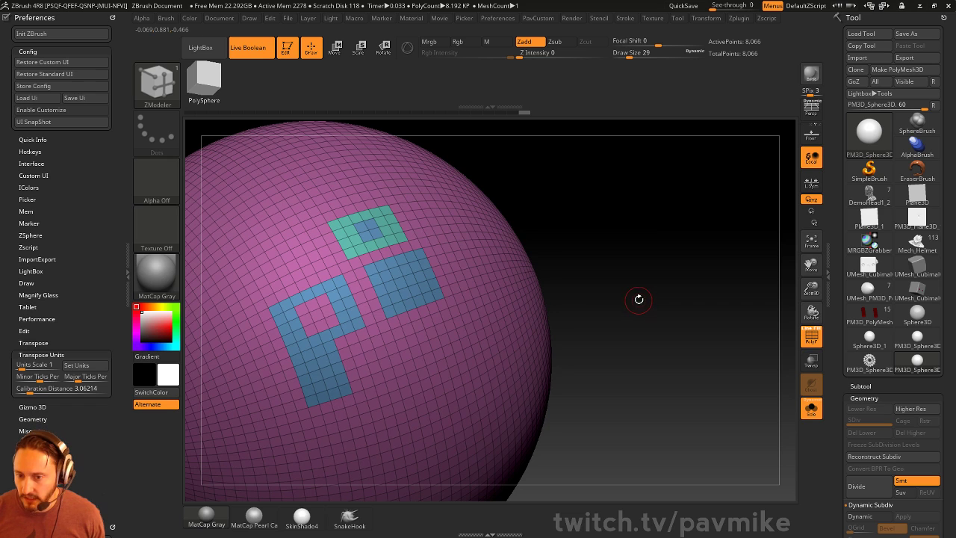
{"action": "mouse_move", "coordinate": [638, 296]}
{"action": "left_mouse_down"}
{"action": "mouse_move", "coordinate": [646, 269]}
{"action": "mouse_move", "coordinate": [620, 296]}
{"action": "left_mouse_up"}
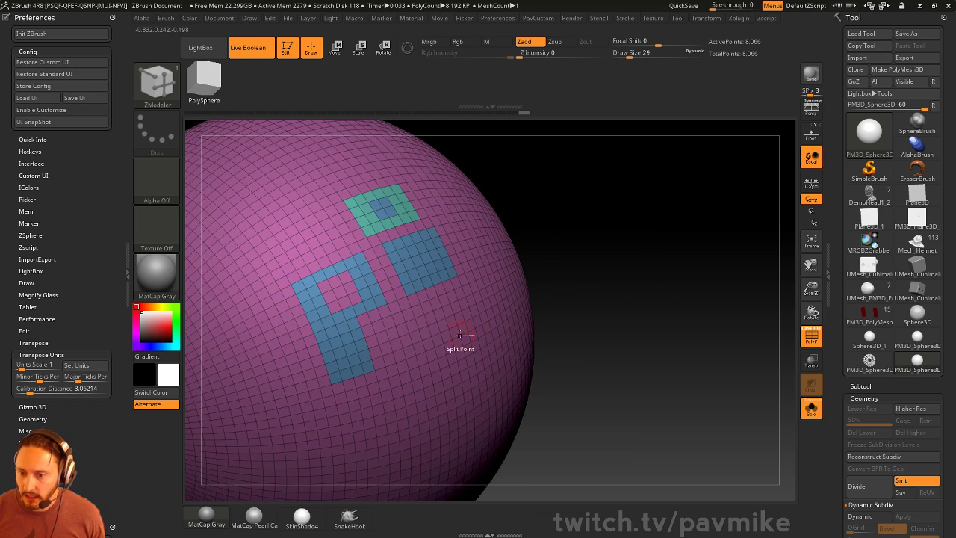
{"action": "left_click_drag", "start_coordinate": [453, 331], "coordinate": [484, 370]}
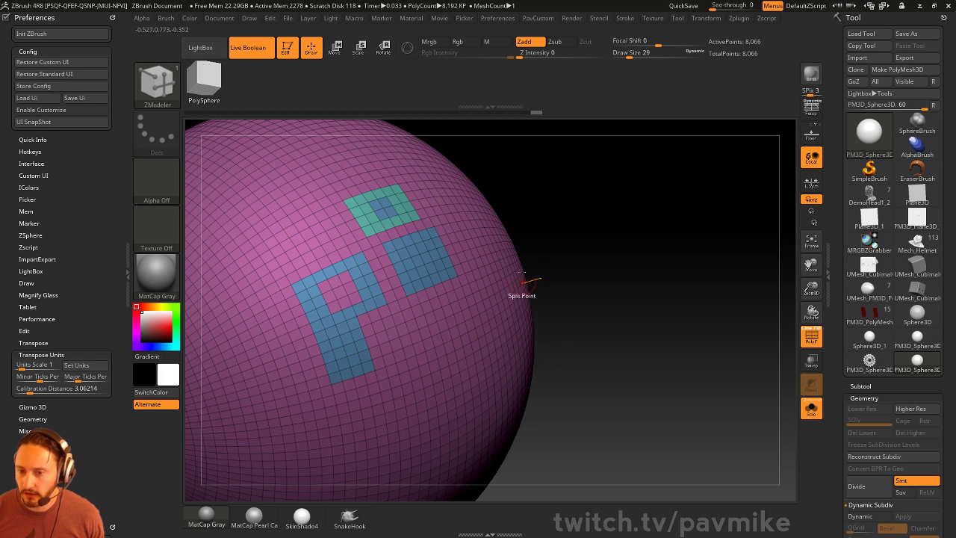
{"action": "left_click_drag", "start_coordinate": [402, 270], "coordinate": [463, 246]}
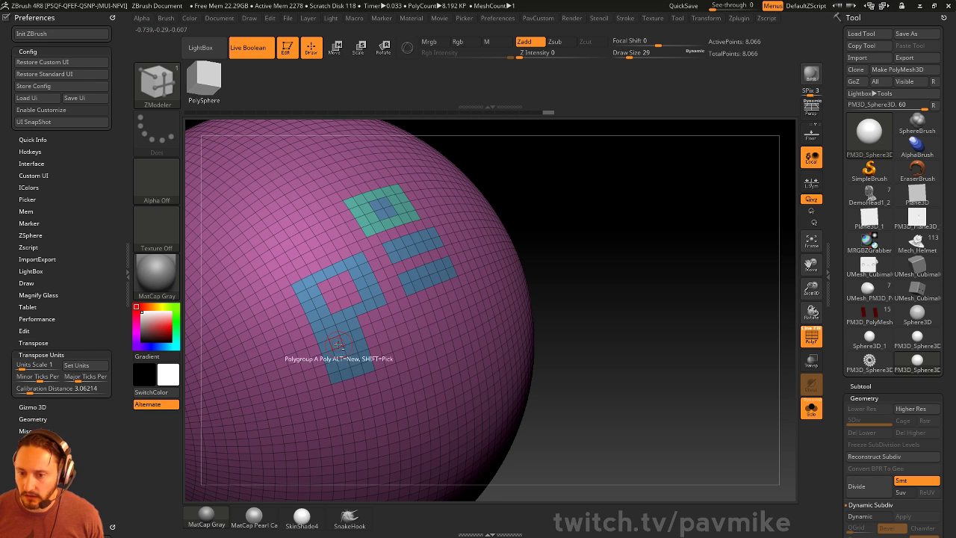
{"action": "left_click_drag", "start_coordinate": [337, 345], "coordinate": [363, 335]}
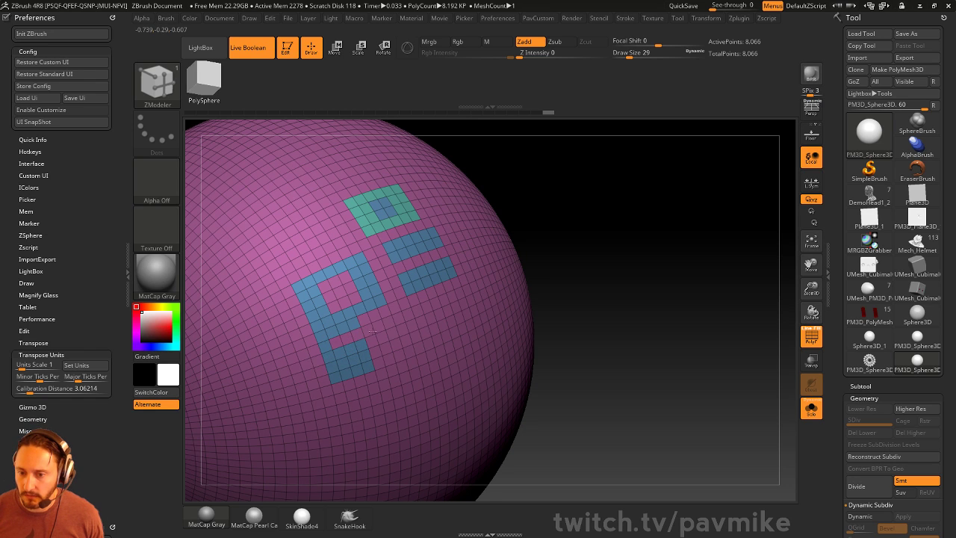
{"action": "left_click", "coordinate": [345, 371]}
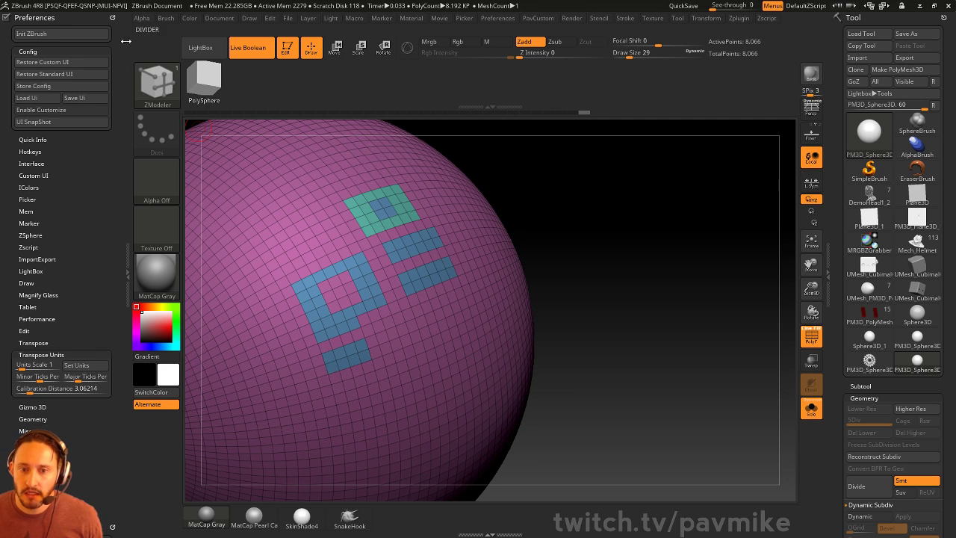
- Dock the Zplugin palette in place of the Preferences palette and expand its FBX ExportImport options
{"action": "left_click", "coordinate": [113, 17]}
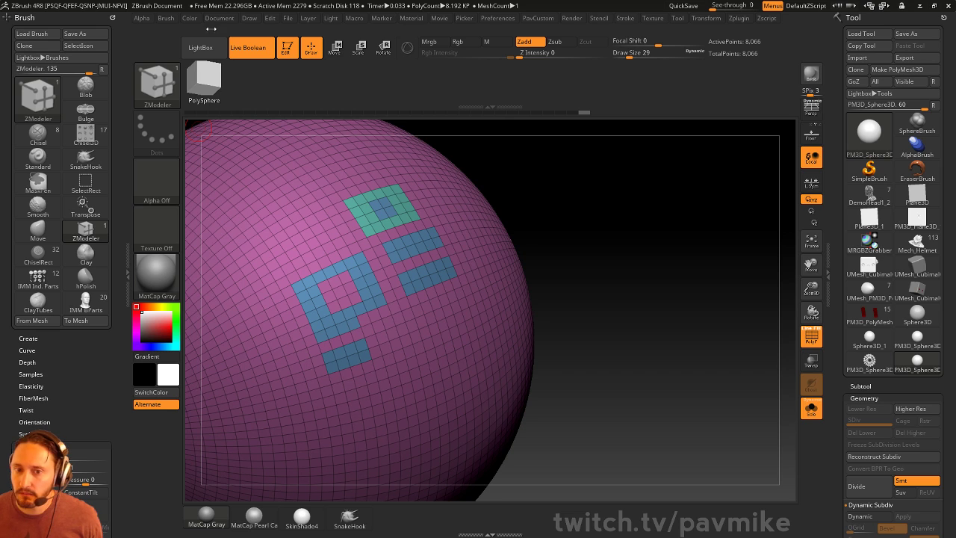
{"action": "left_click", "coordinate": [112, 17]}
{"action": "left_click", "coordinate": [739, 22]}
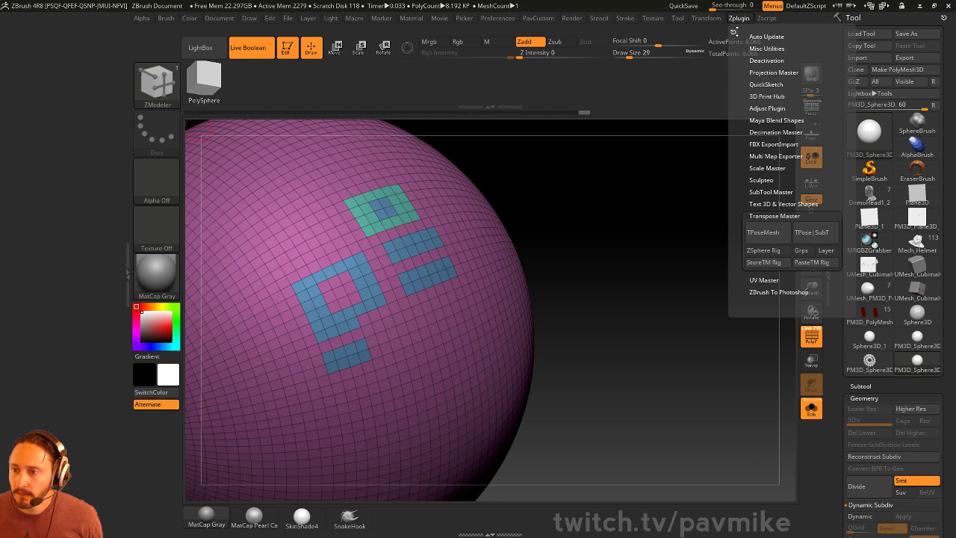
{"action": "left_click_drag", "start_coordinate": [732, 34], "coordinate": [66, 146]}
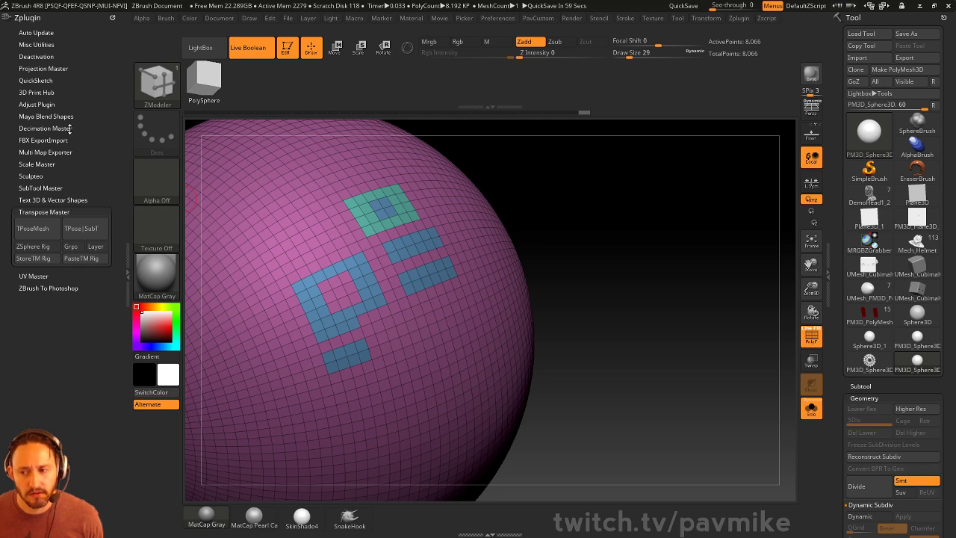
{"action": "left_click", "coordinate": [43, 139]}
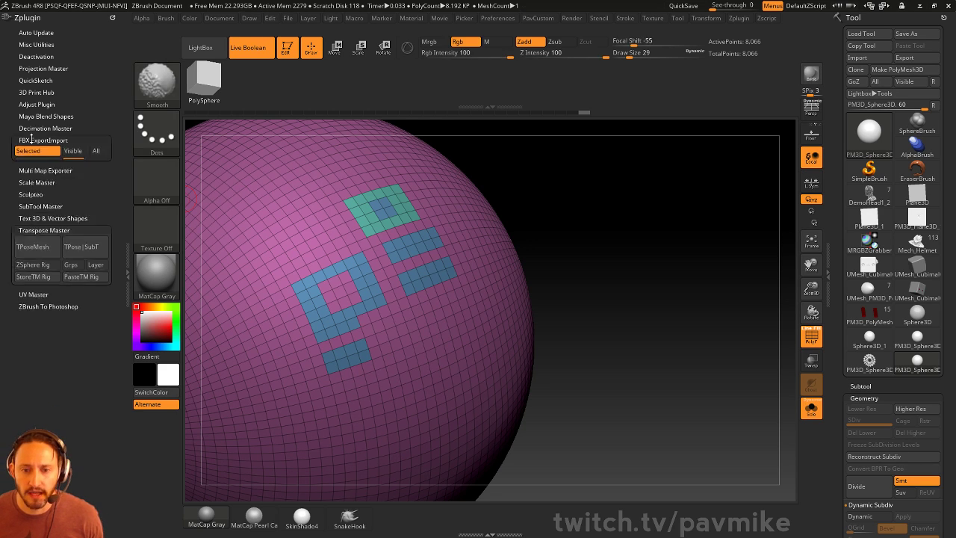